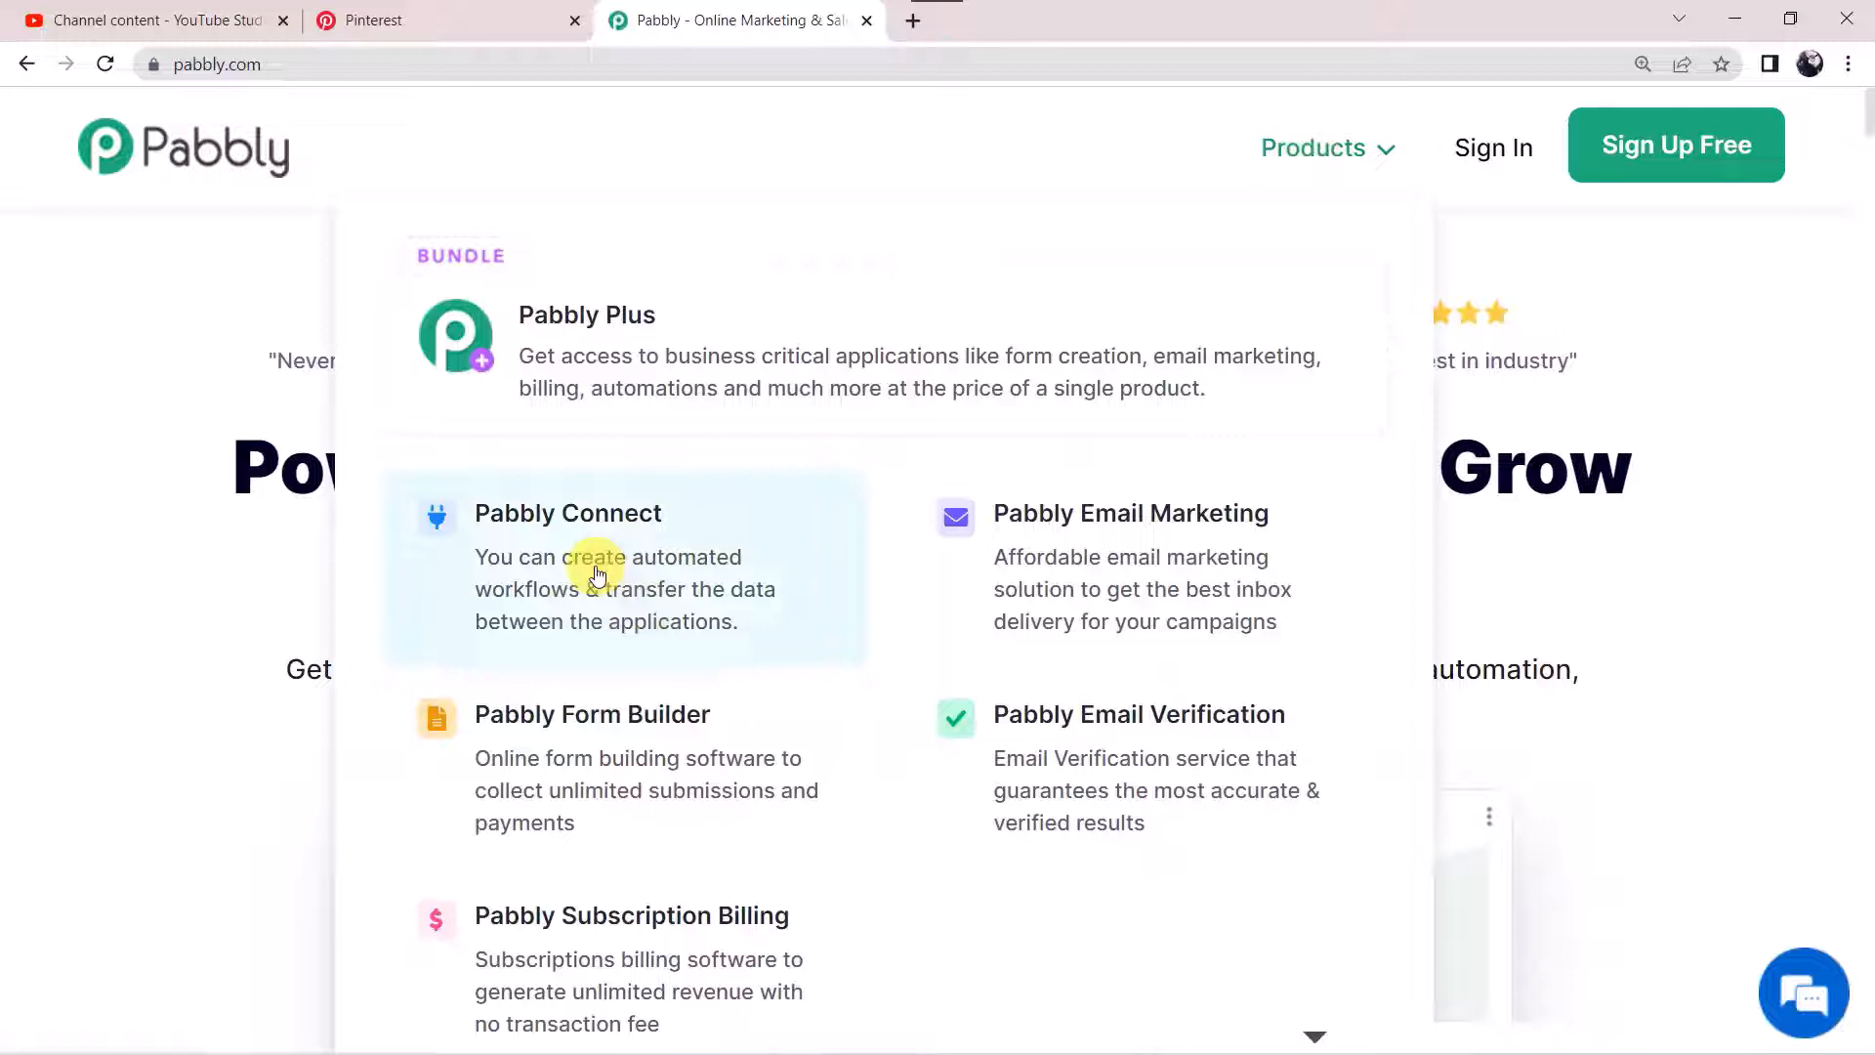
# Open Pabbly Connect from the Pabbly site, sign in to the account and access the Pabbly Connect dashboard
pyautogui.click(597, 574)
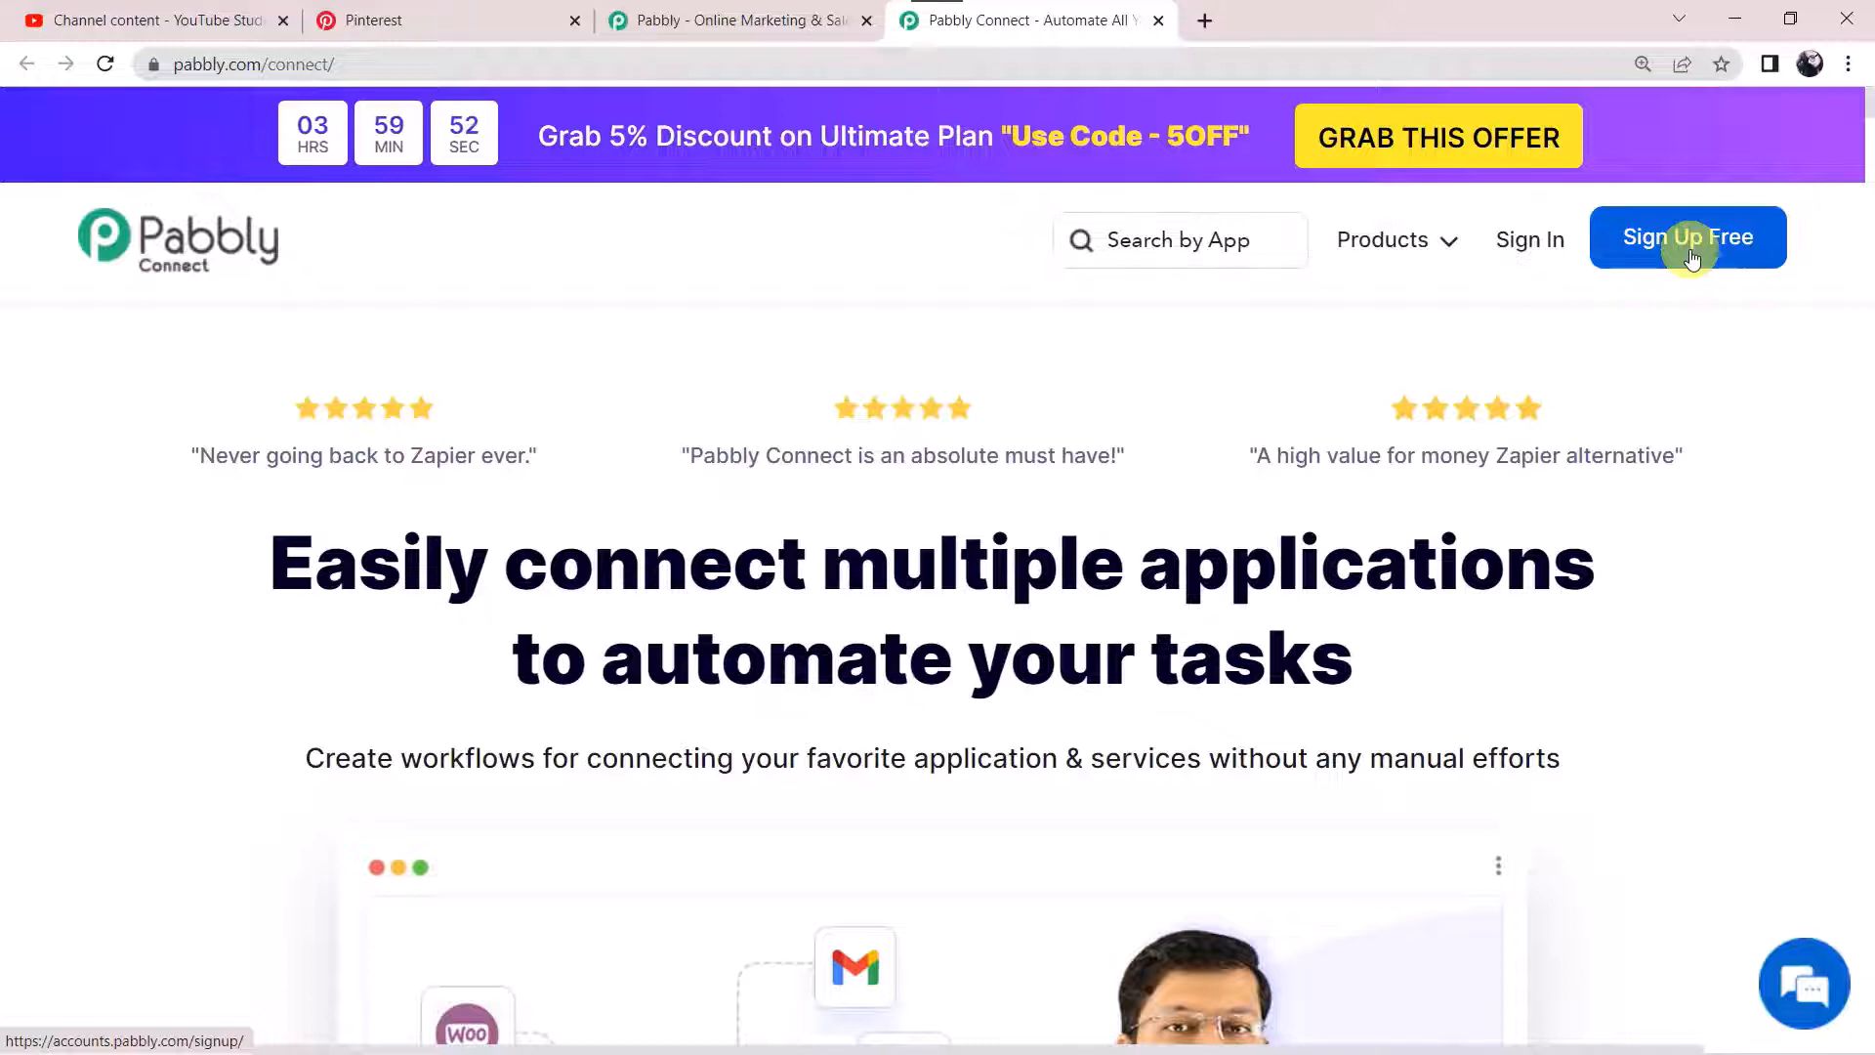
pyautogui.click(1530, 246)
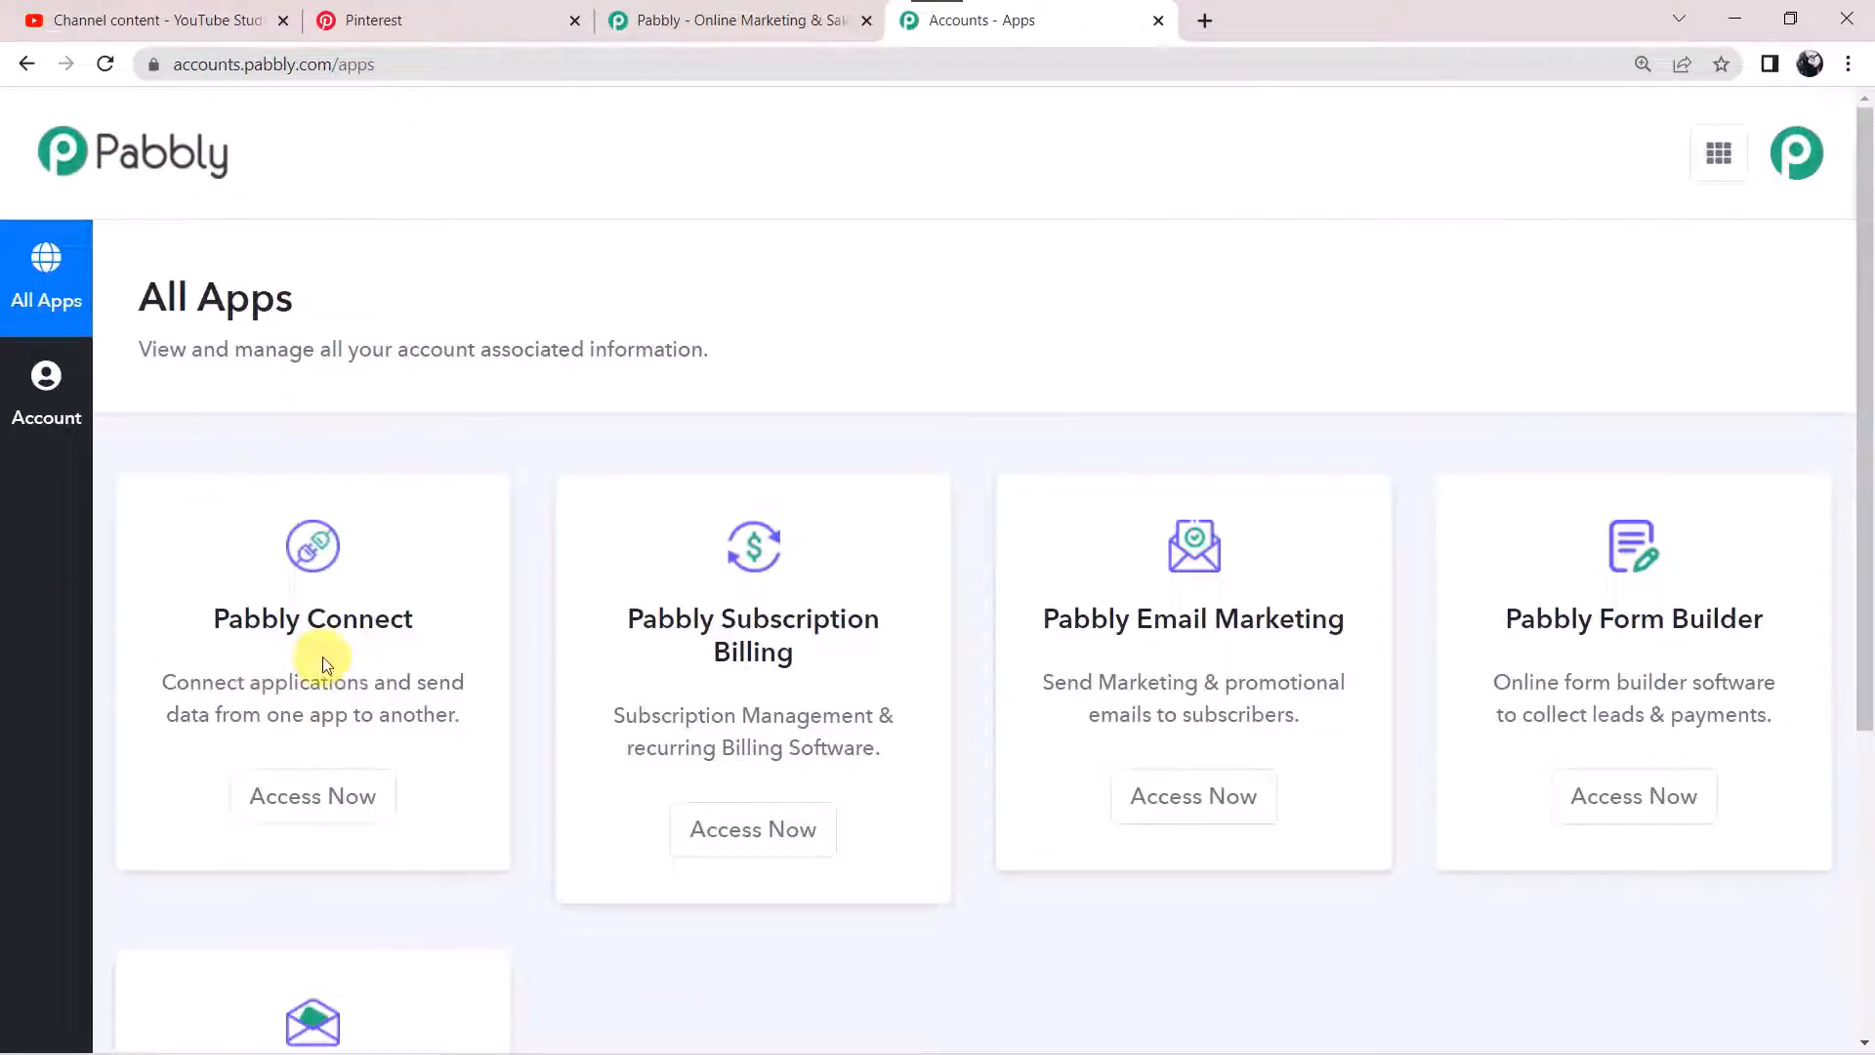
pyautogui.click(359, 799)
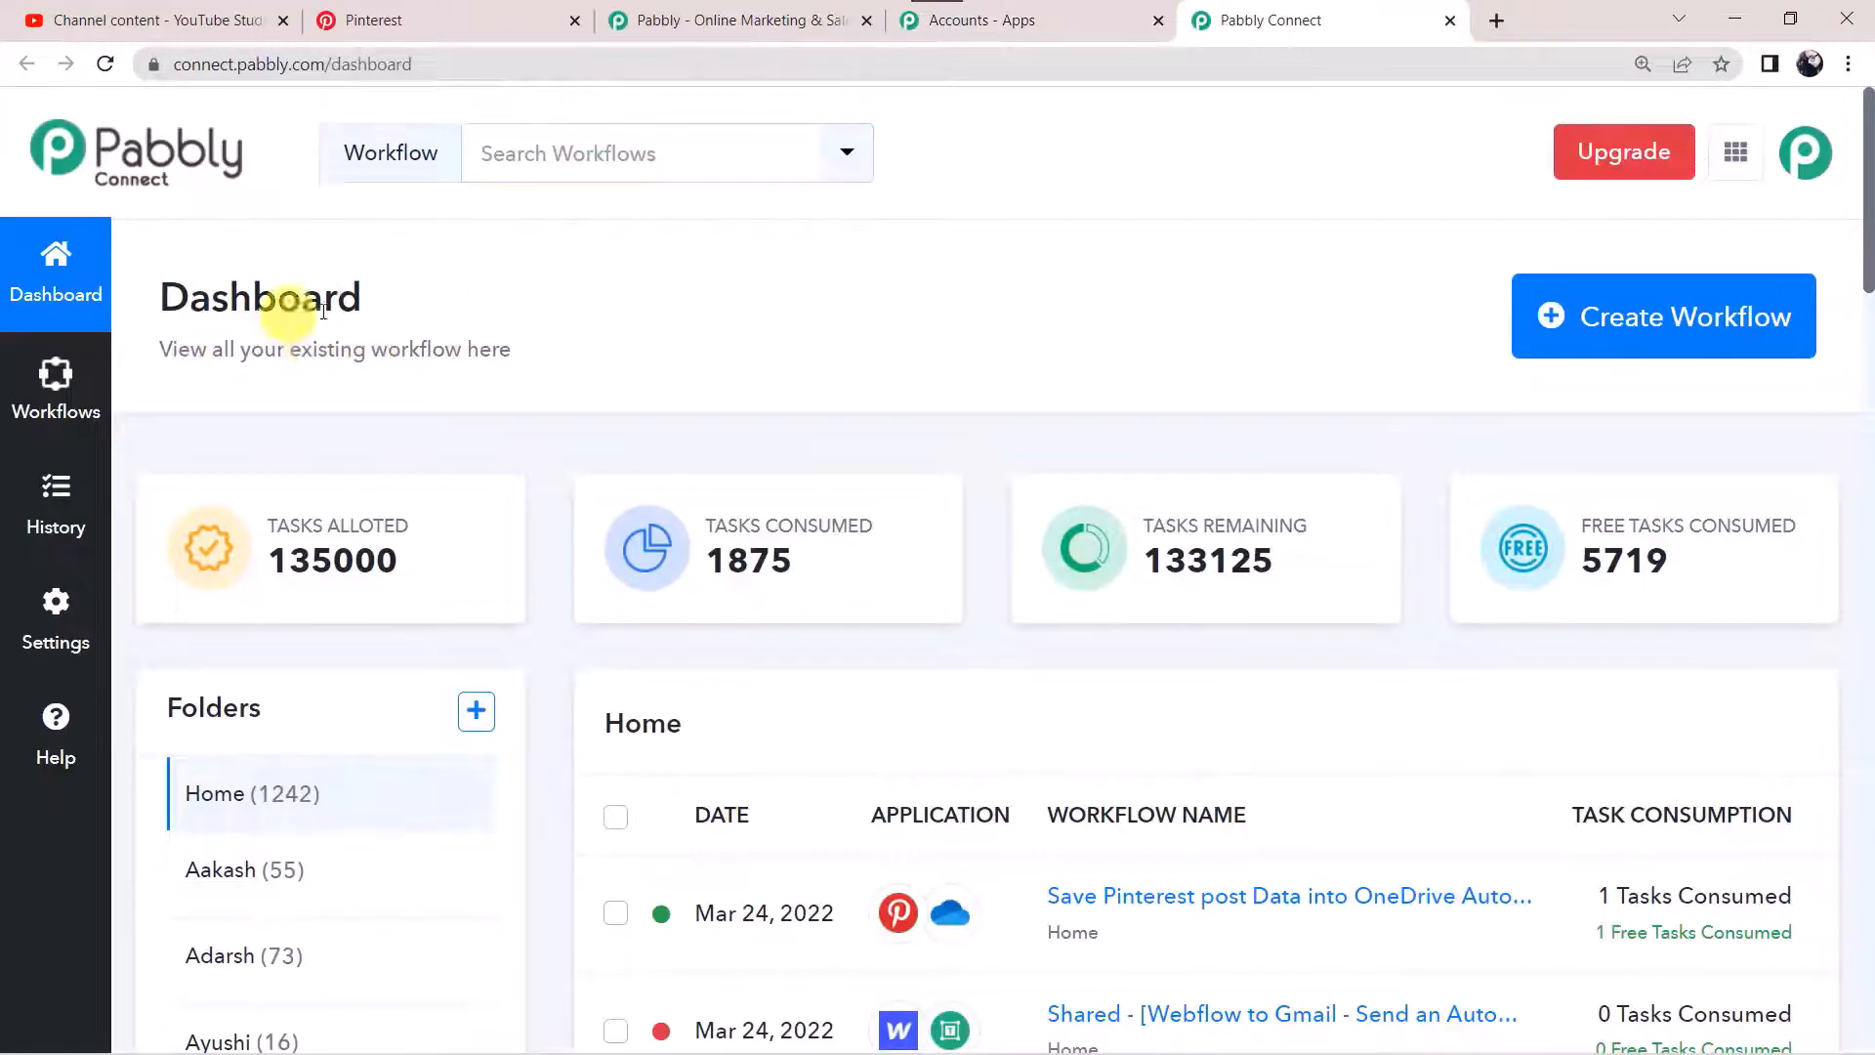
# Create a new workflow named "YouTube to Pinterest Integration"
pyautogui.scroll(-5, 1121, 805)
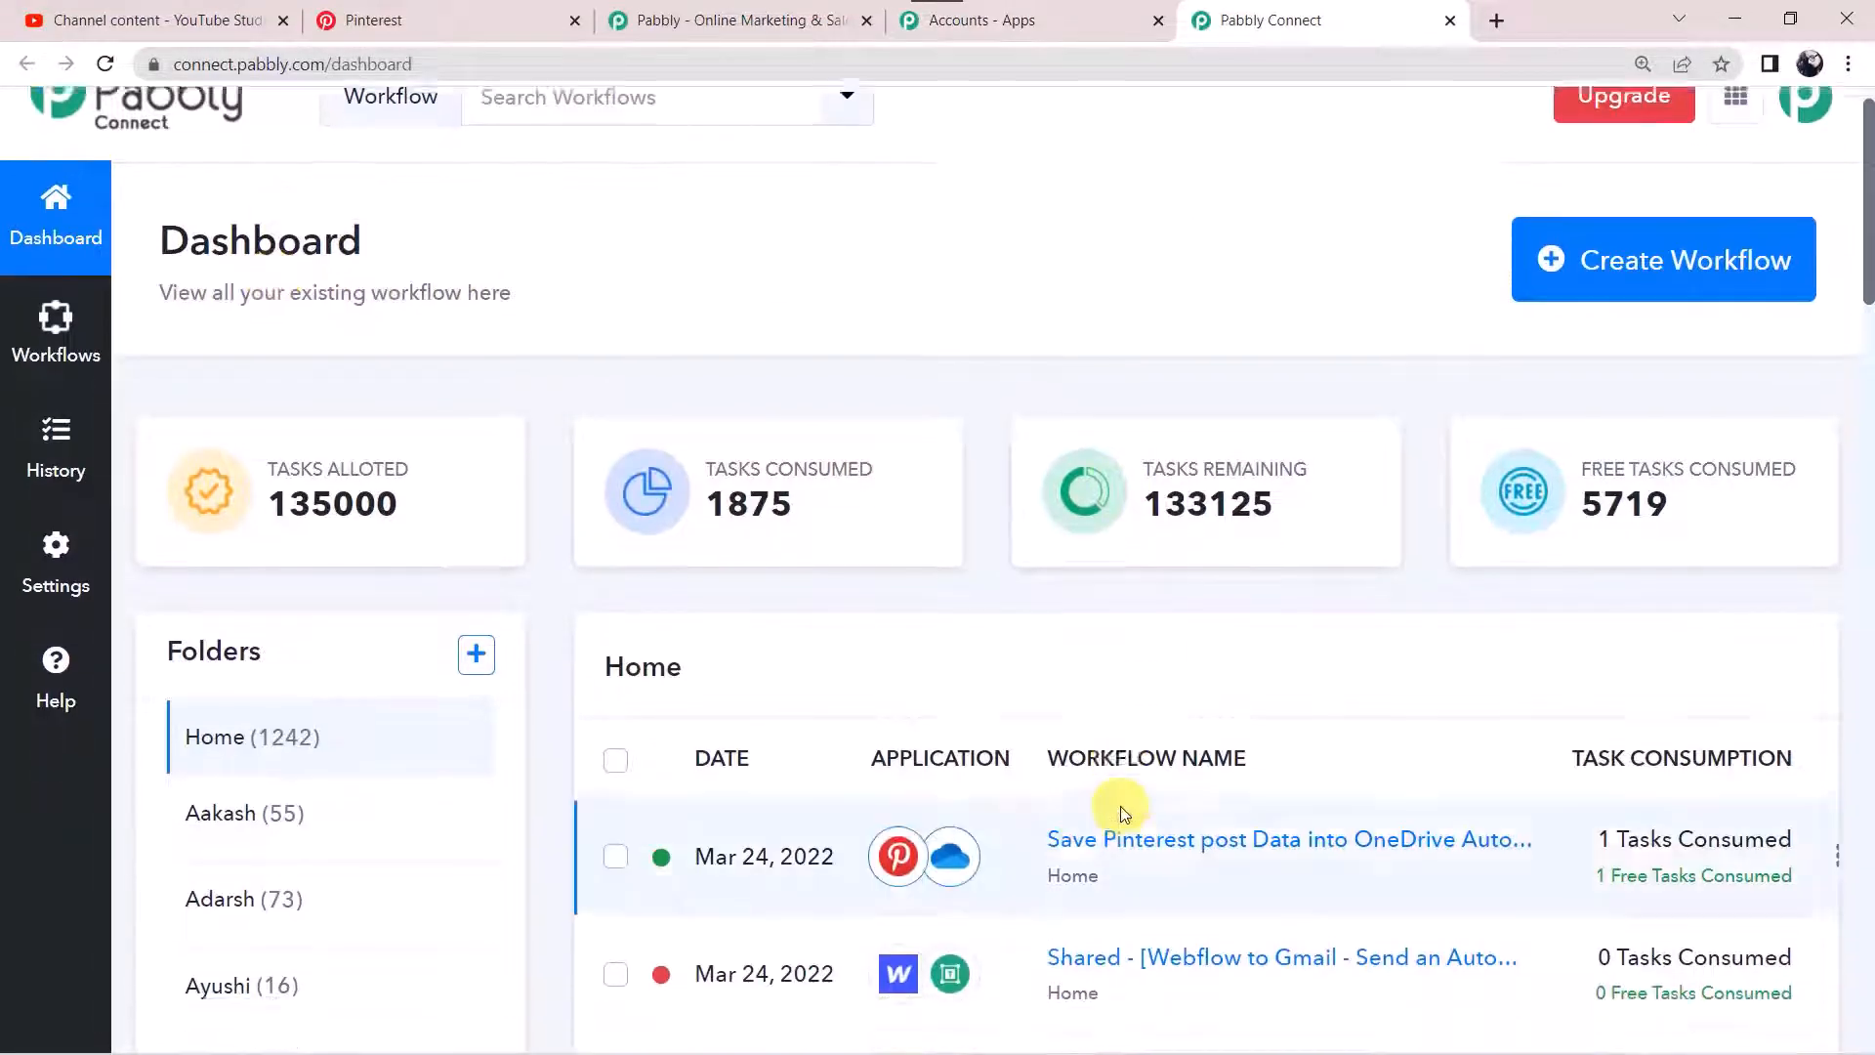
pyautogui.scroll(5, 1121, 805)
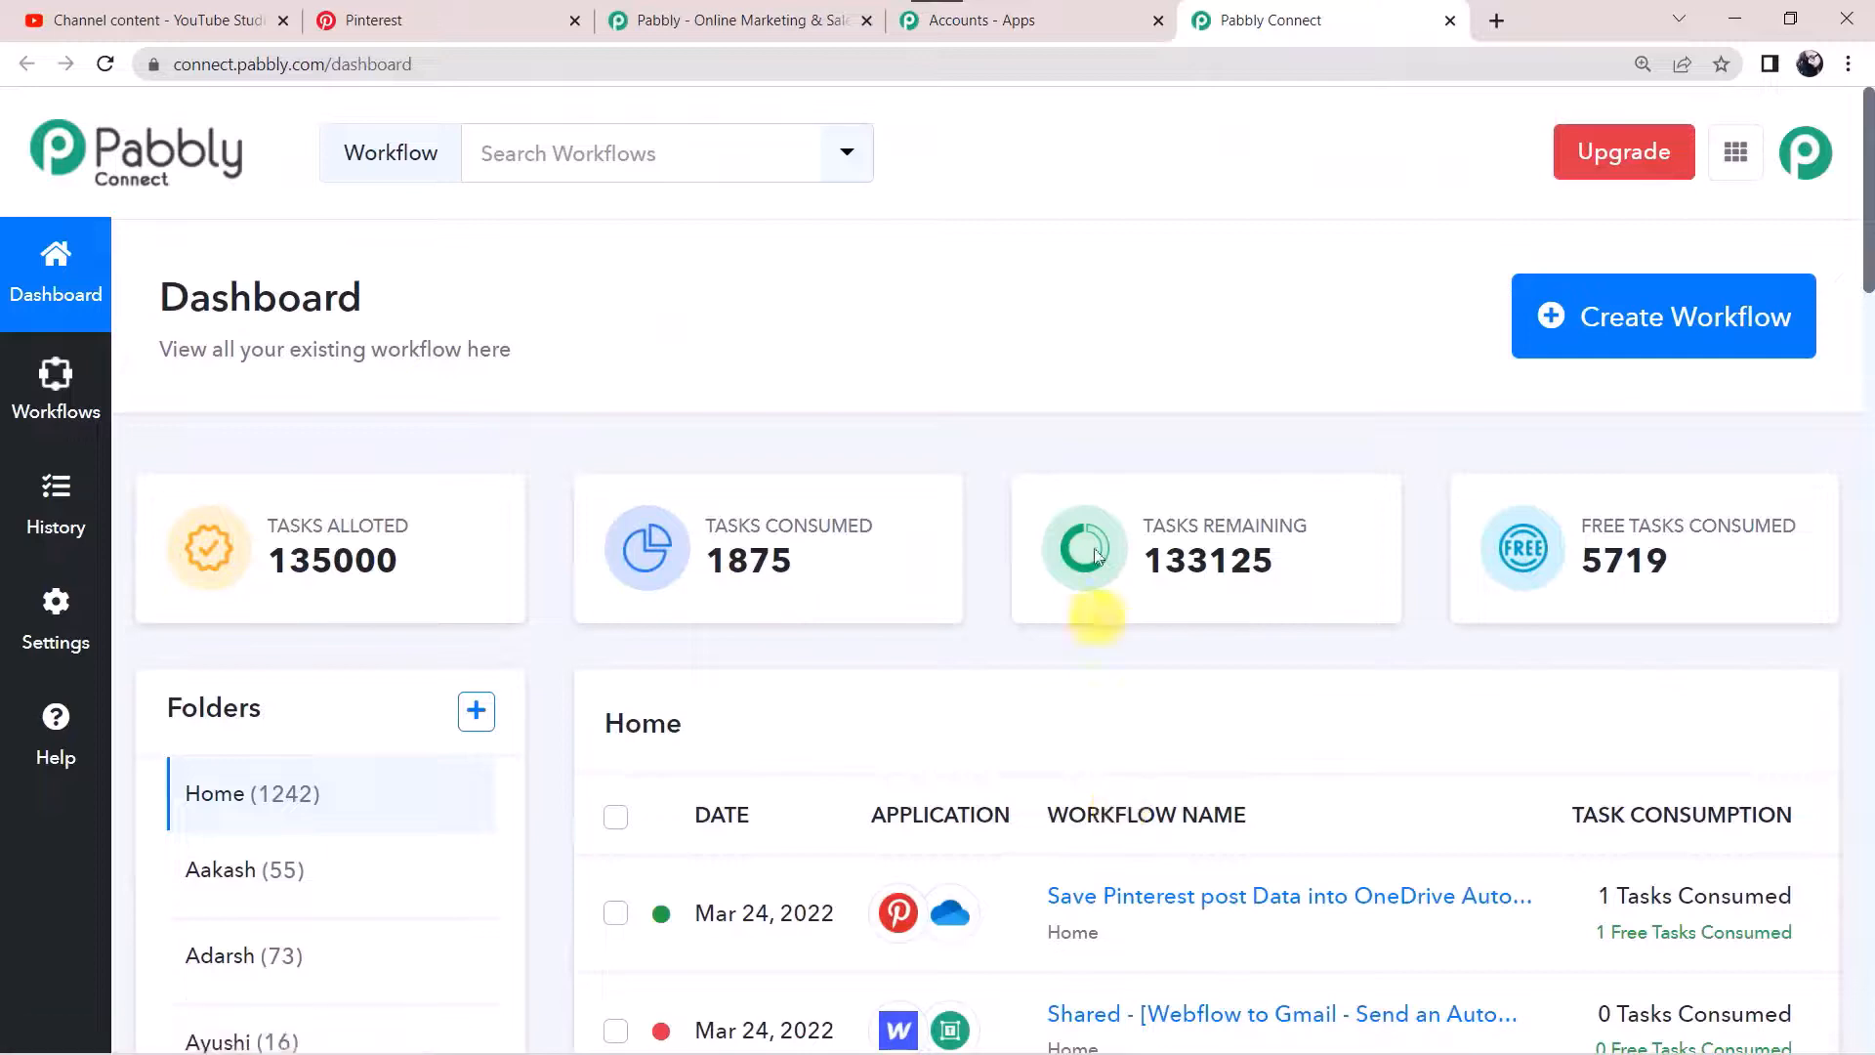
pyautogui.click(1641, 323)
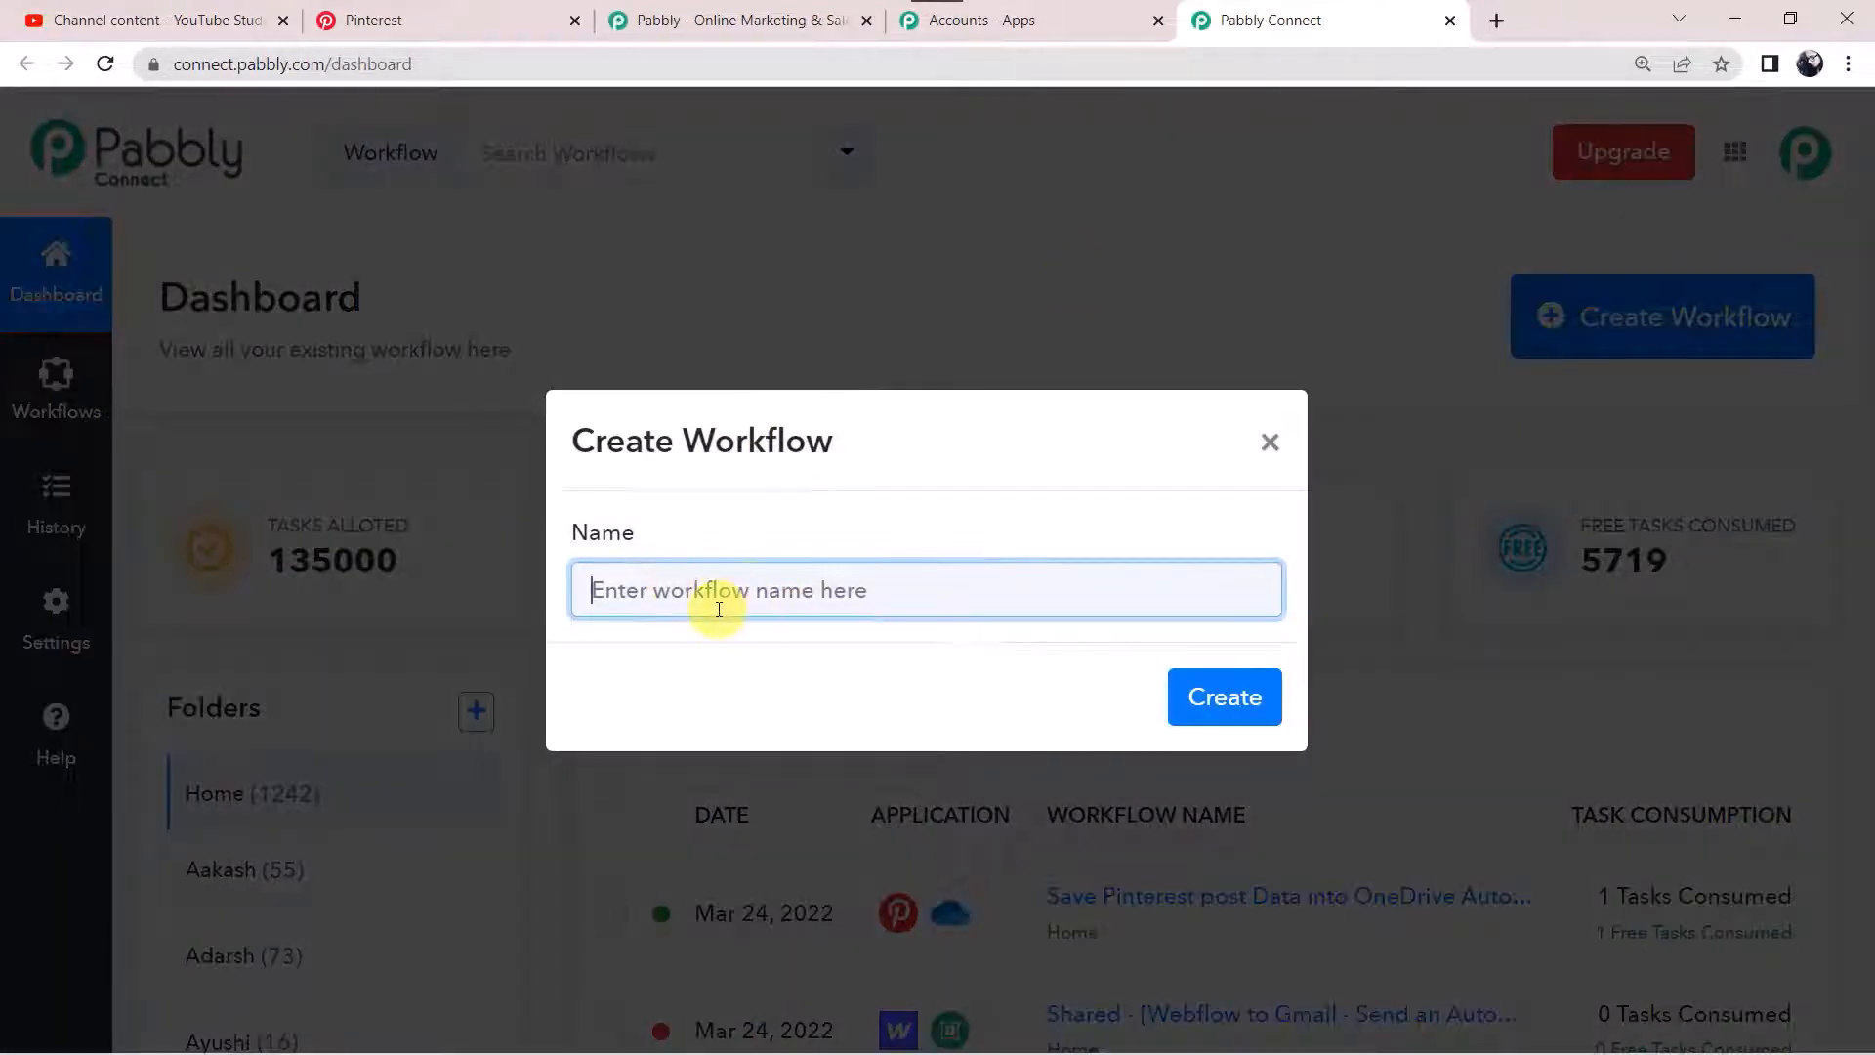
pyautogui.write('YouTube to Pinterest Integration')
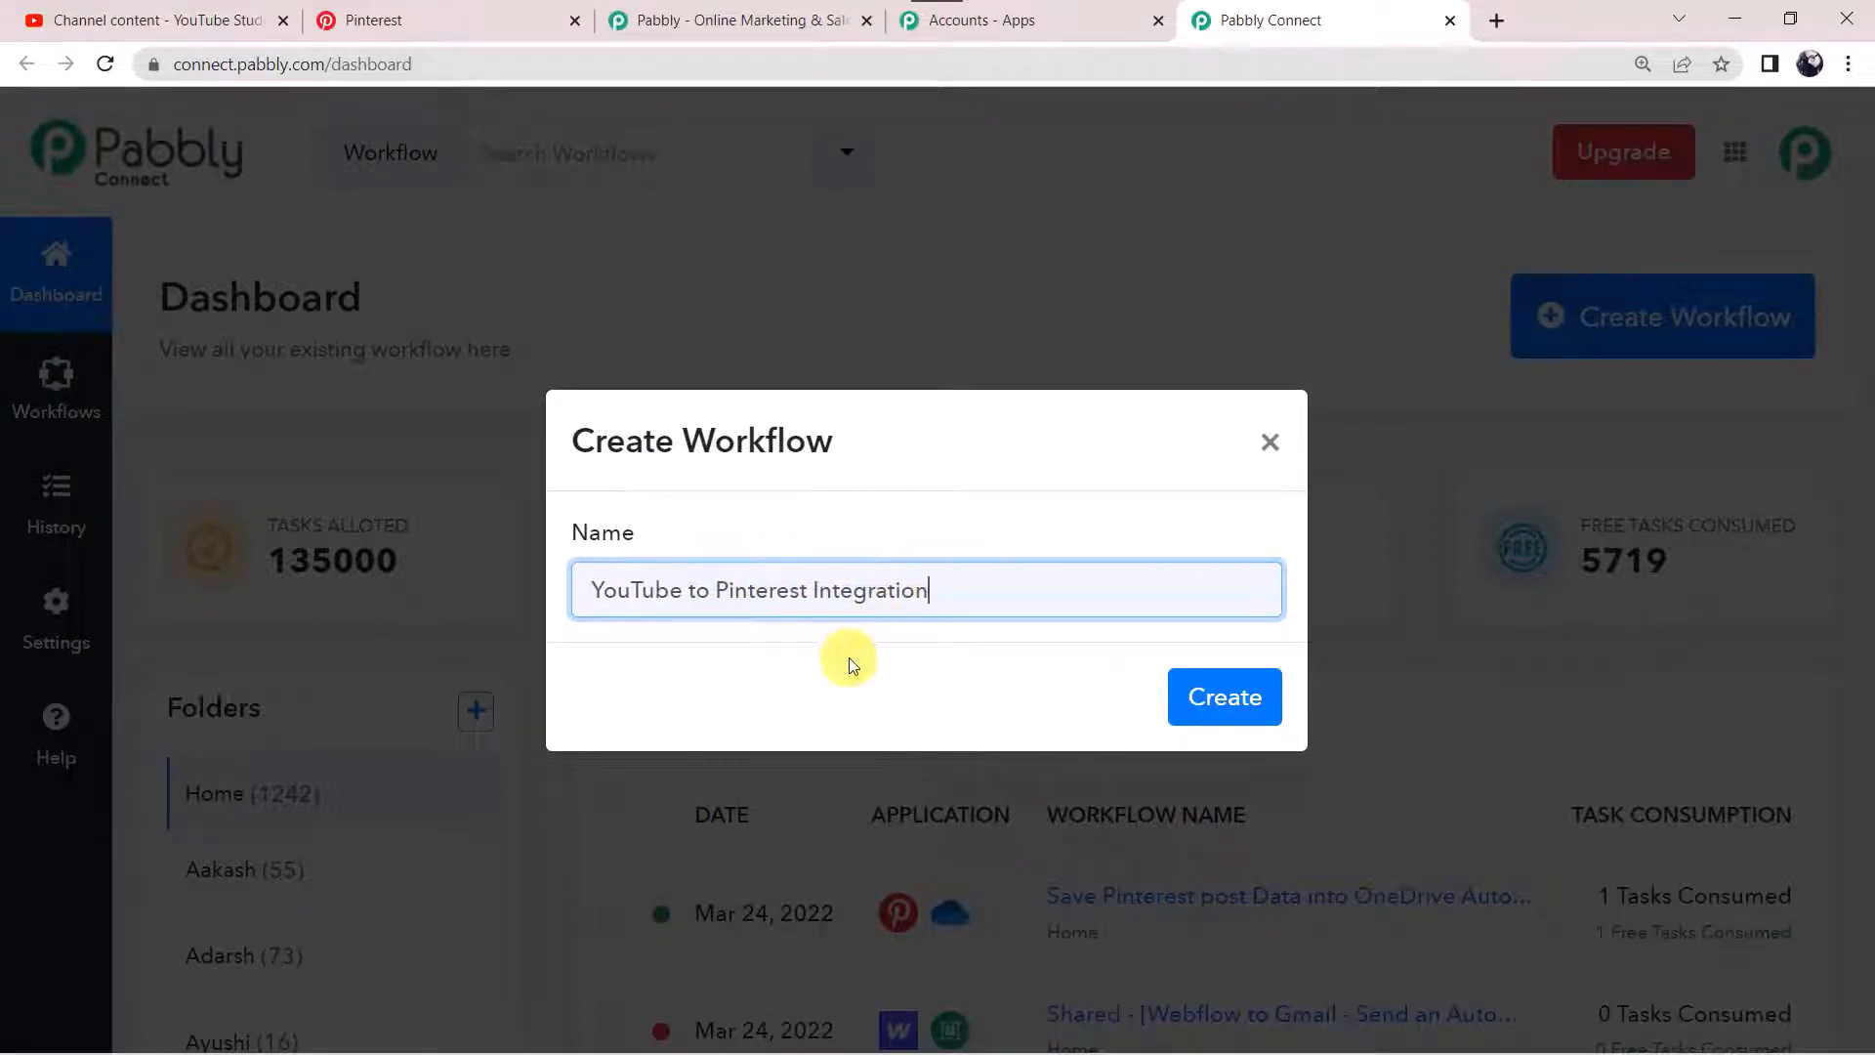
pyautogui.click(1248, 709)
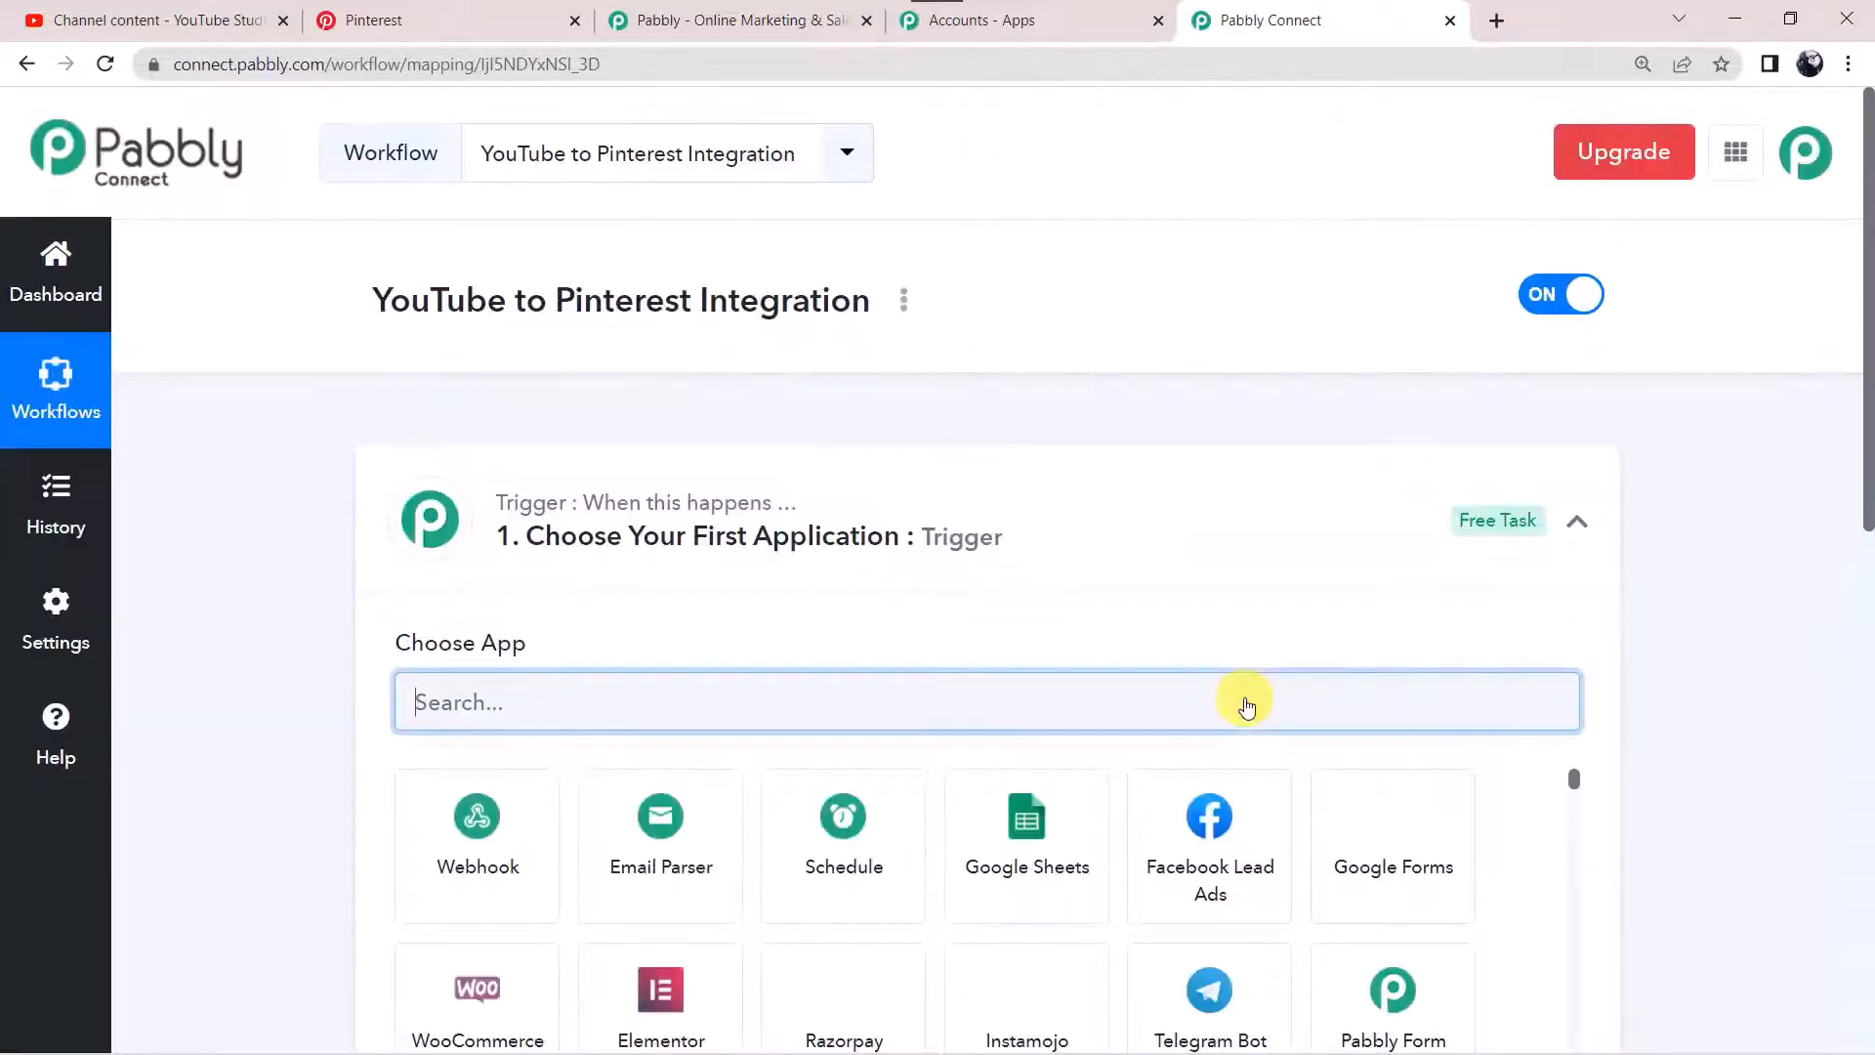
# Set the workflow's trigger app to YouTube with the trigger event New Video in Channel with Video URL
pyautogui.click(1017, 525)
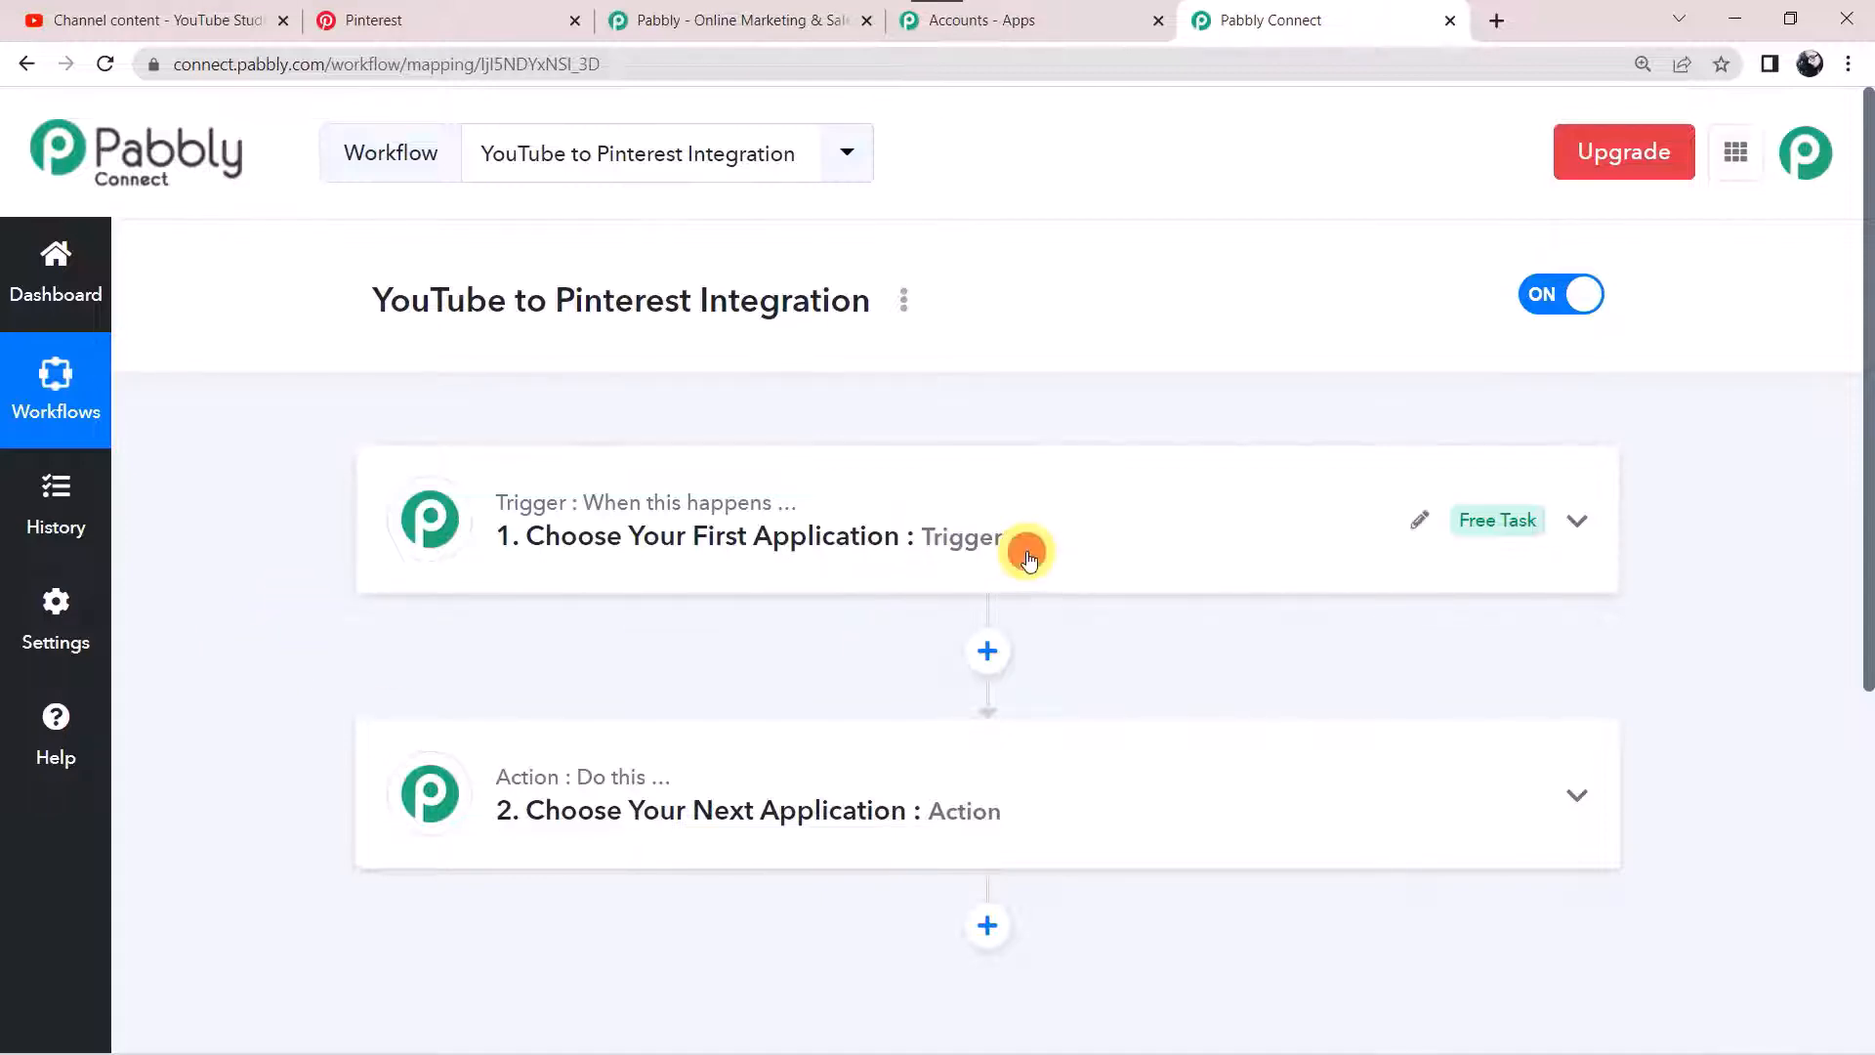
pyautogui.click(1028, 559)
pyautogui.scroll(-1, 1026, 548)
pyautogui.click(812, 610)
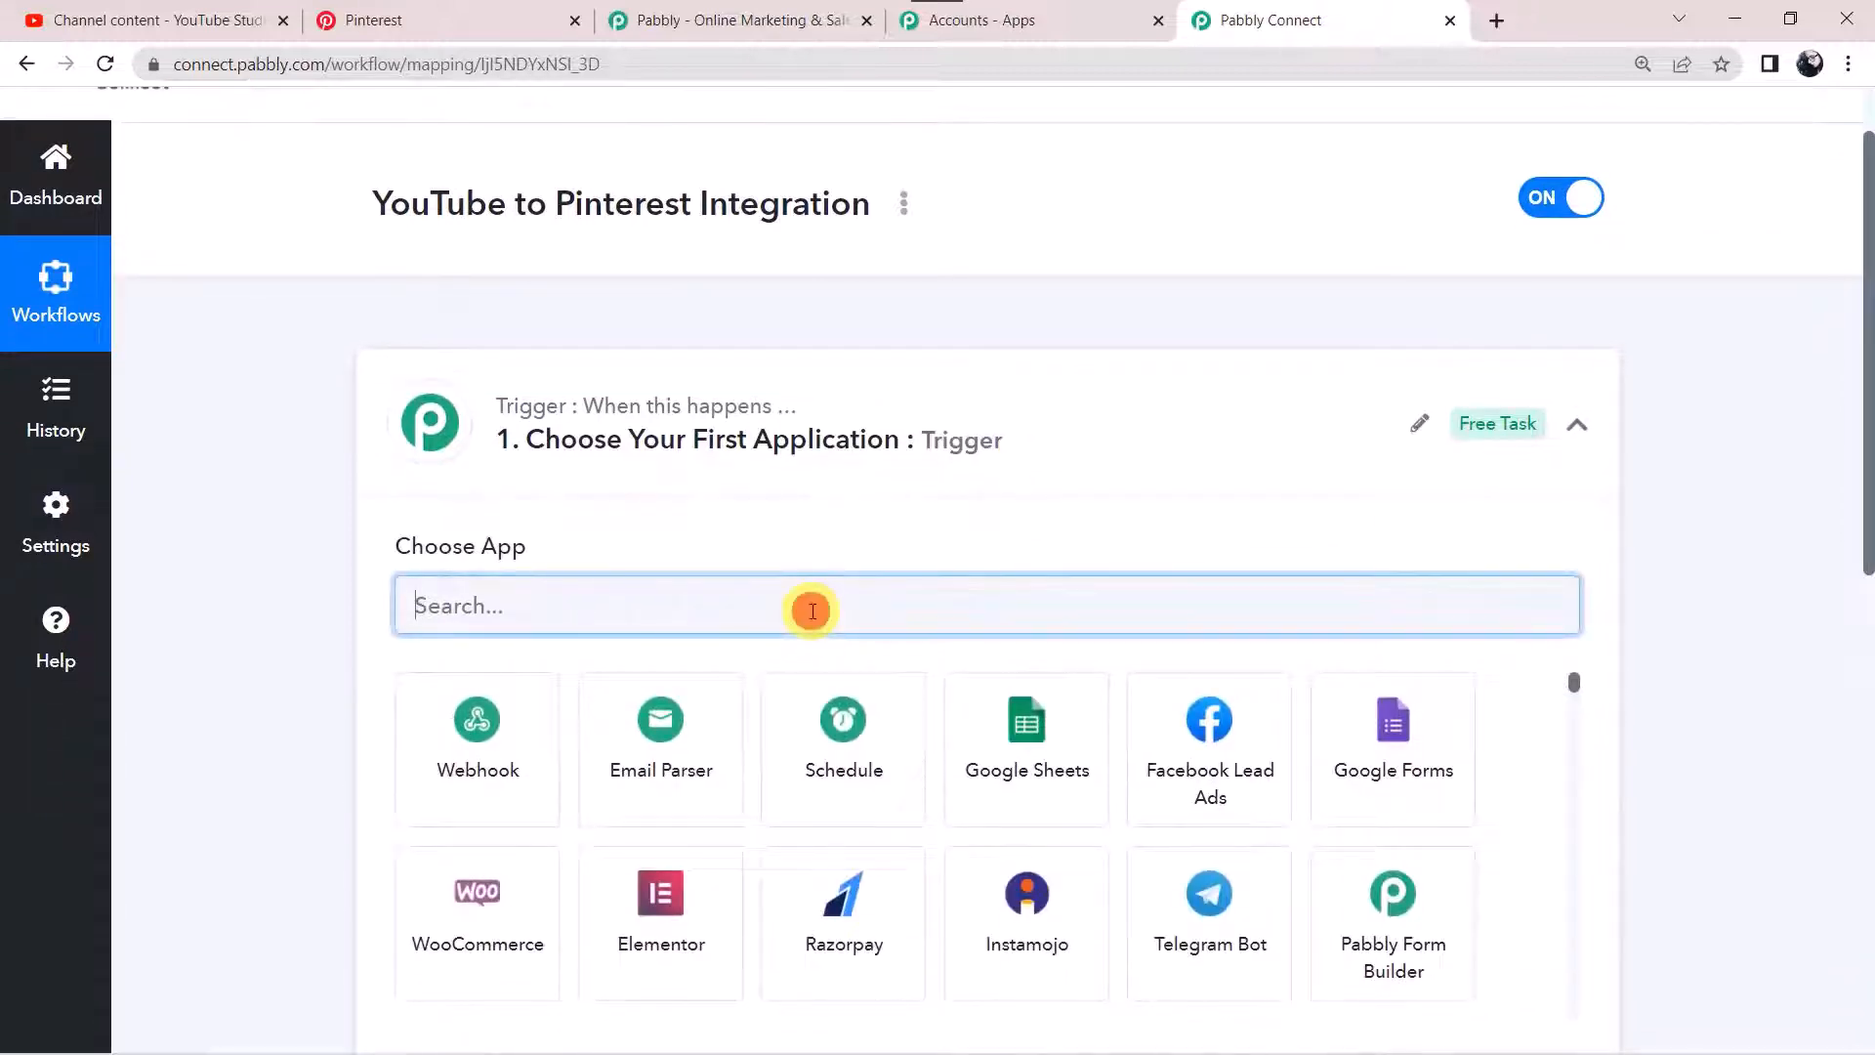
pyautogui.write('You')
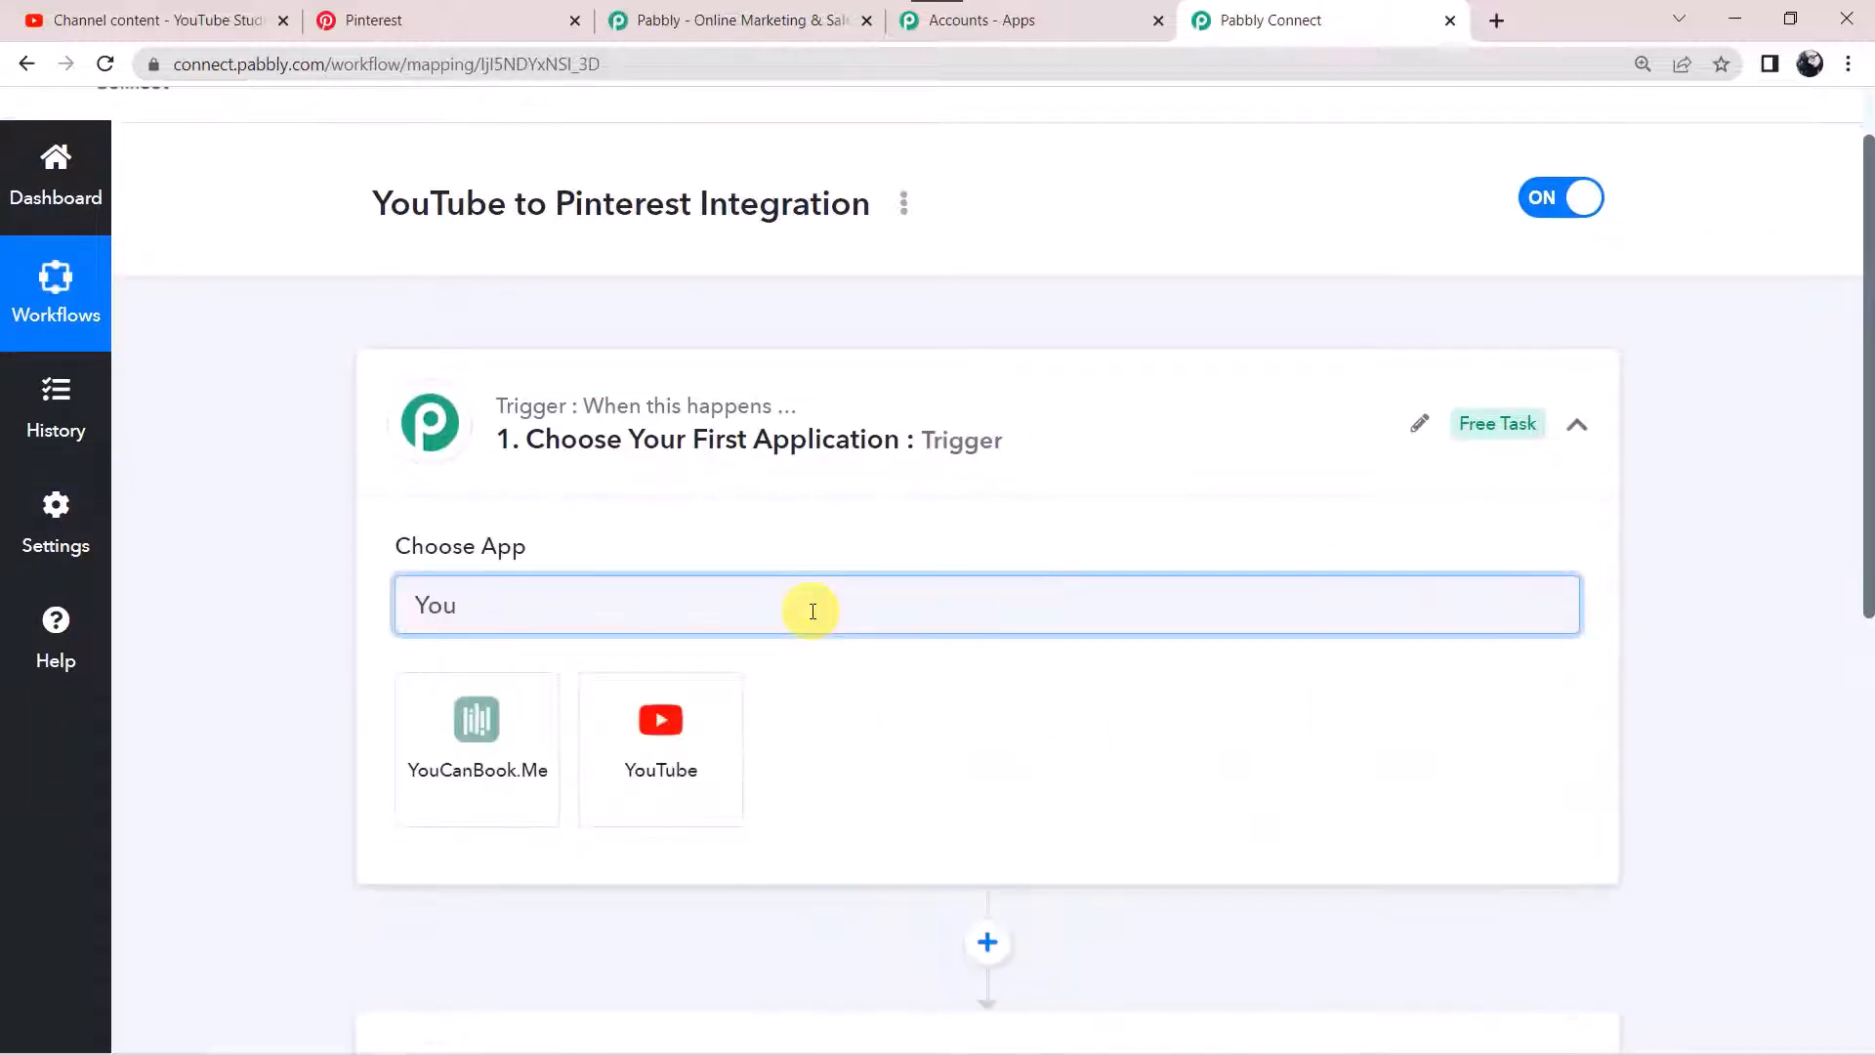
pyautogui.write('T')
pyautogui.click(454, 784)
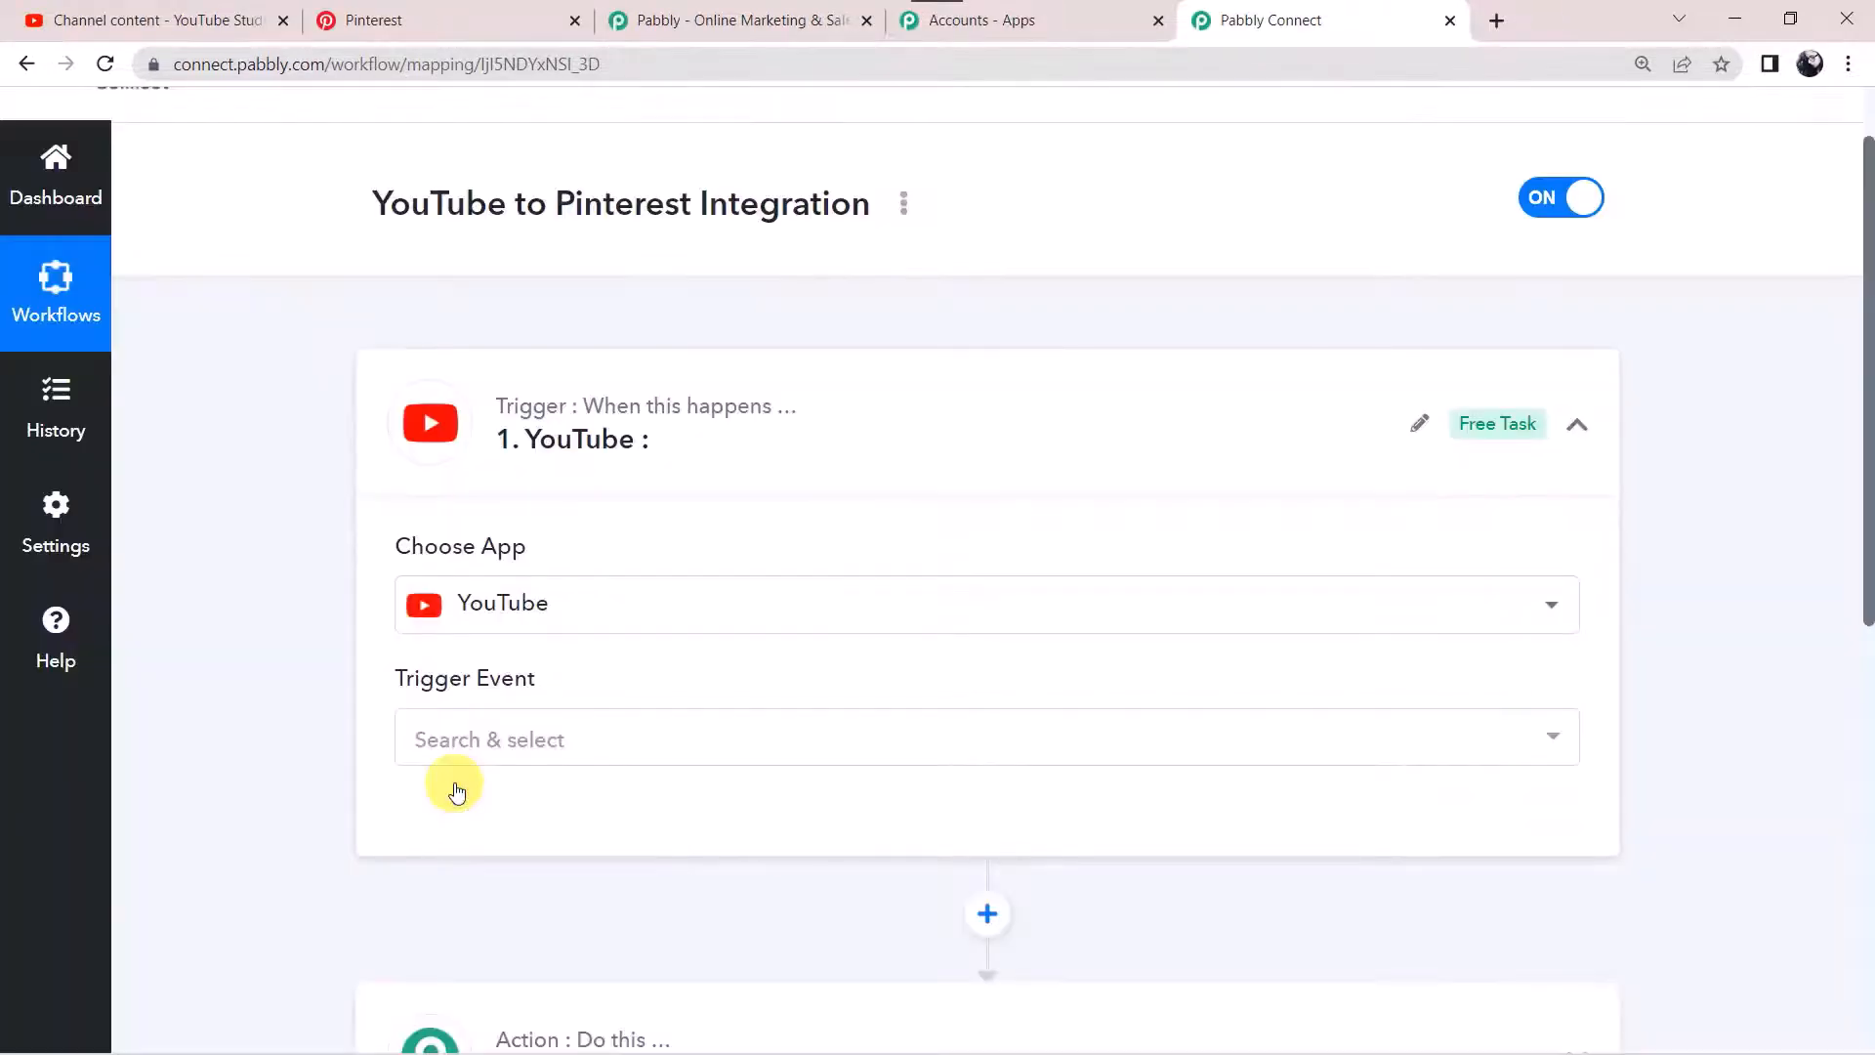
pyautogui.click(483, 760)
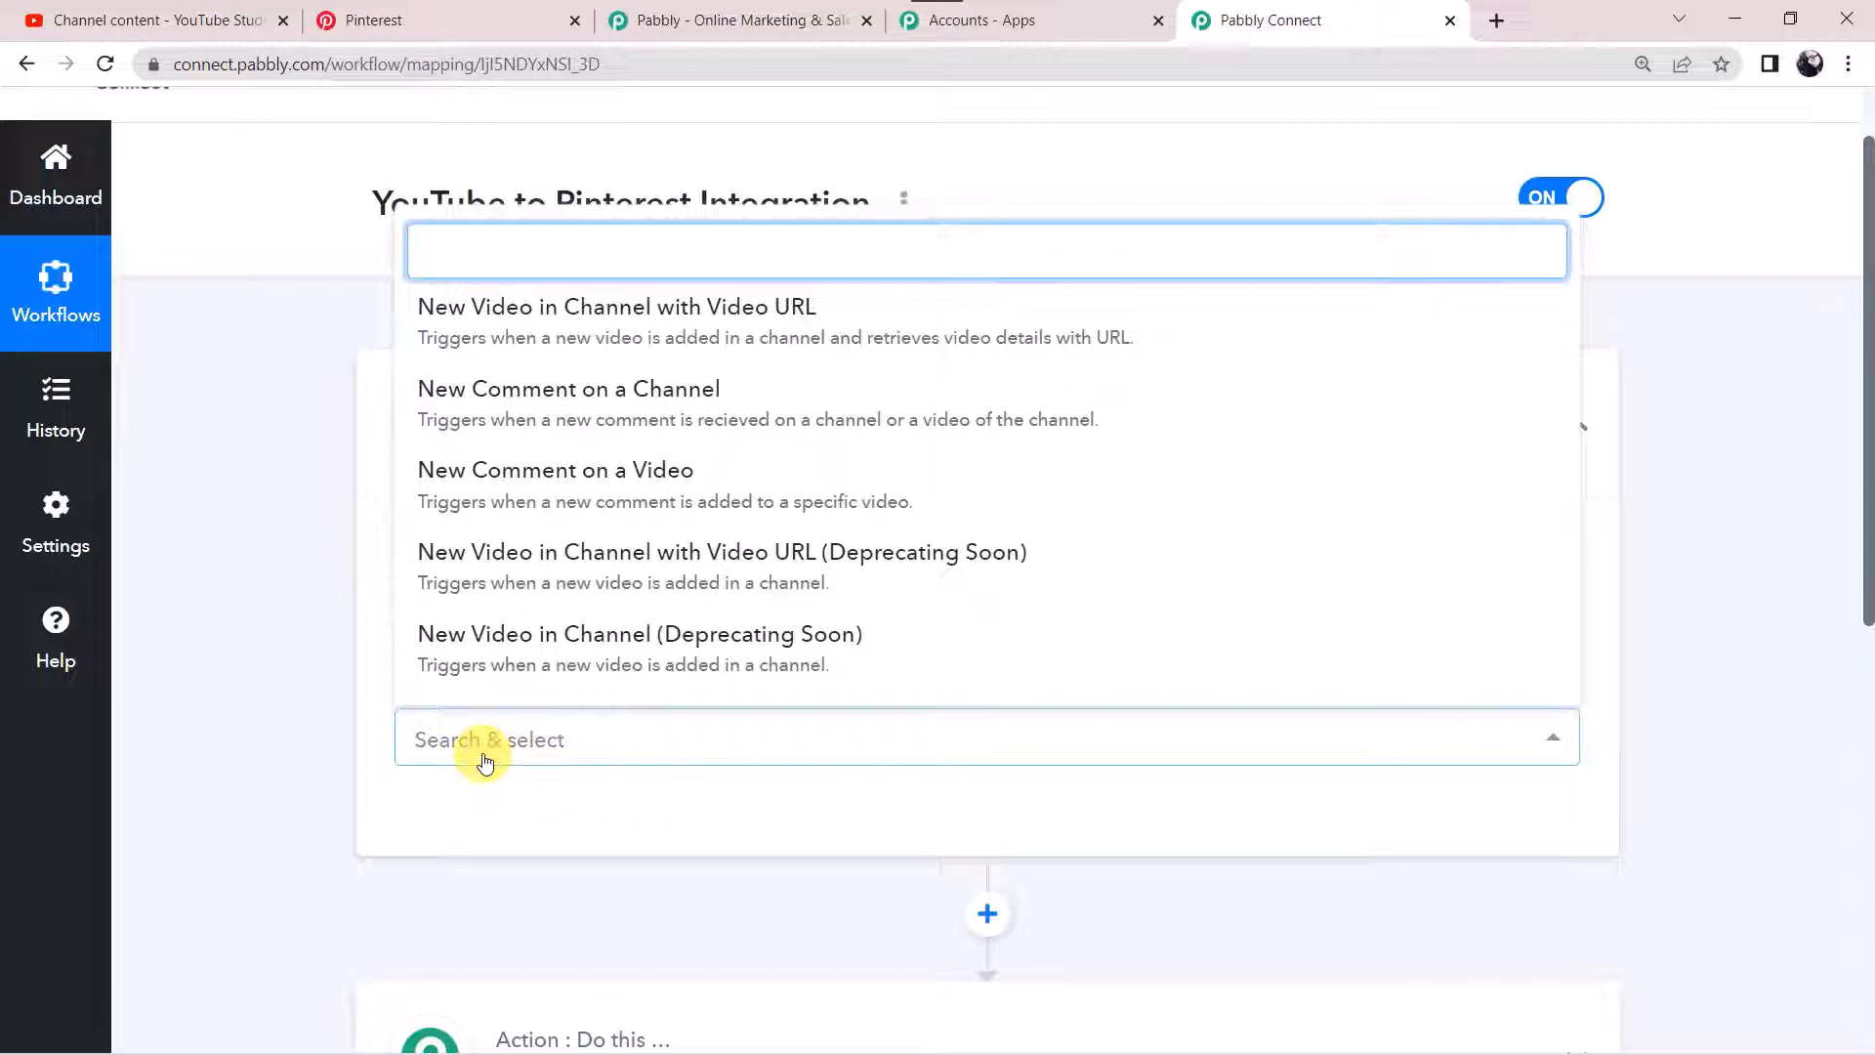
pyautogui.click(699, 324)
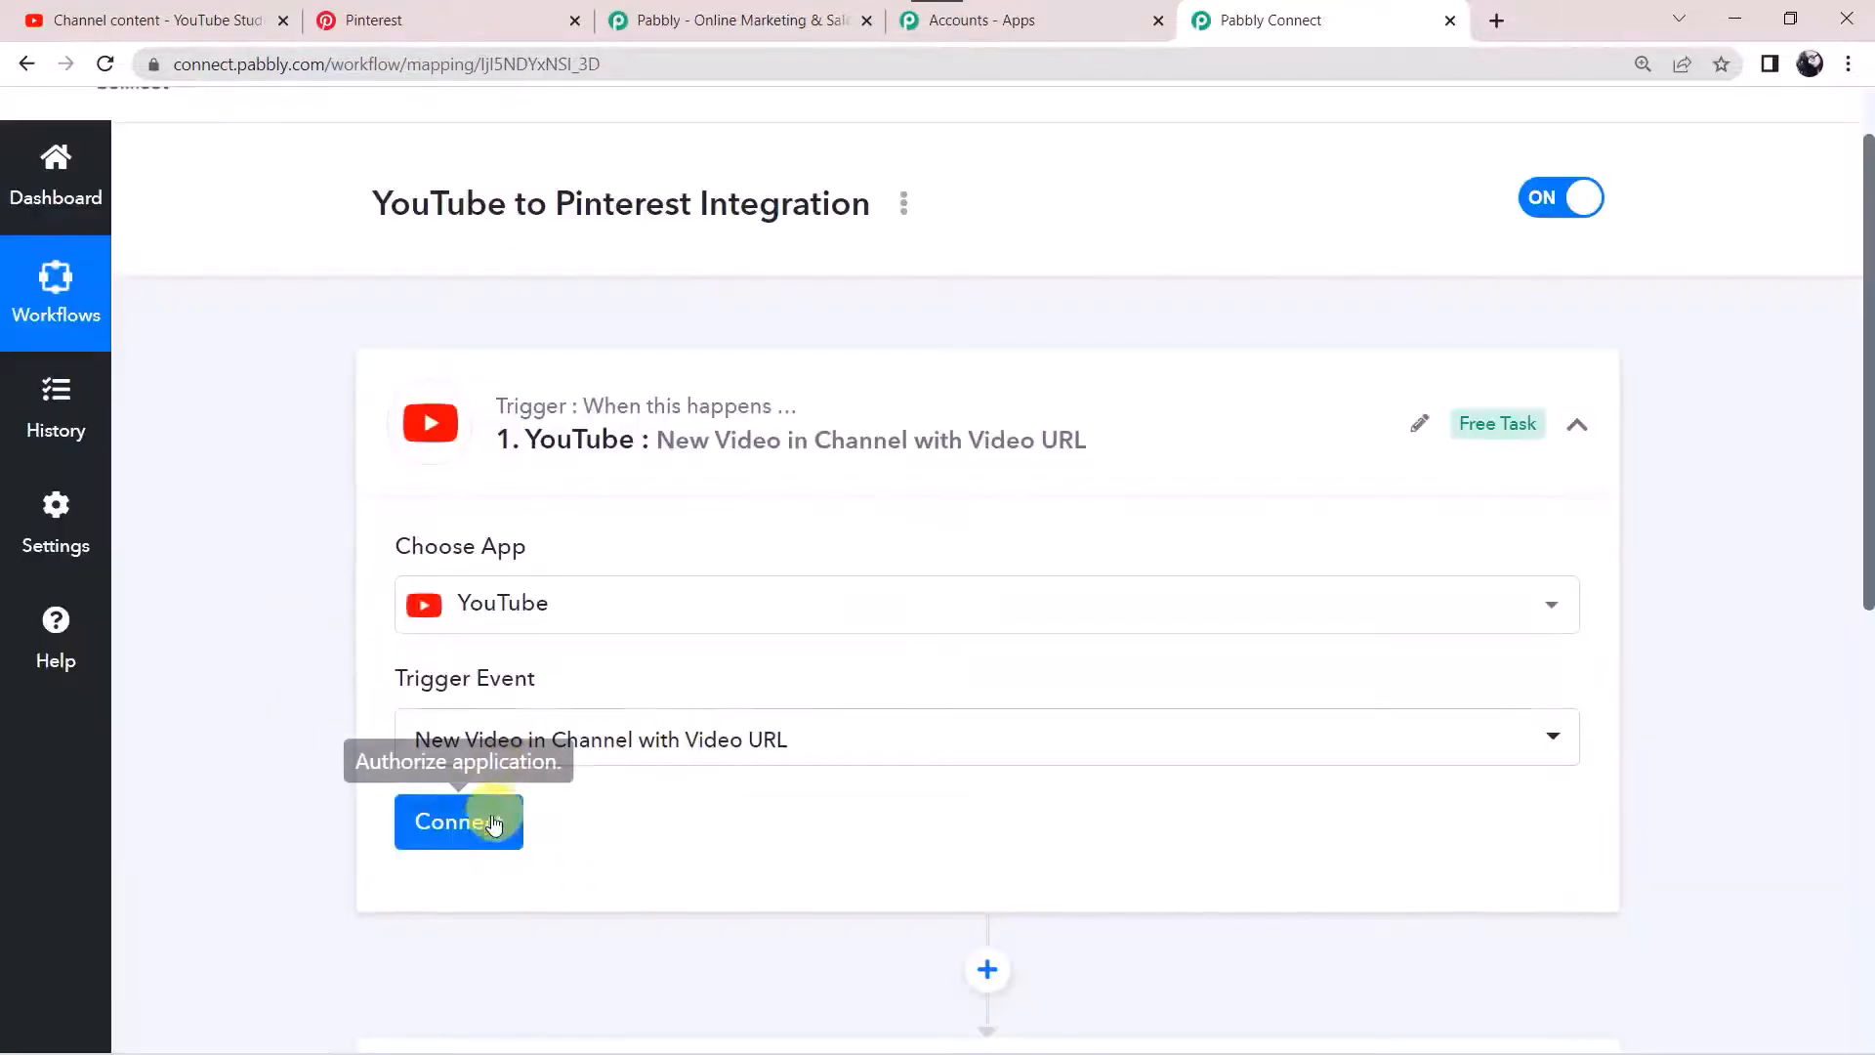
# Add a new YouTube connection for the trigger and authorize Pabbly Connect's access with the channel owner's Google account
pyautogui.click(494, 823)
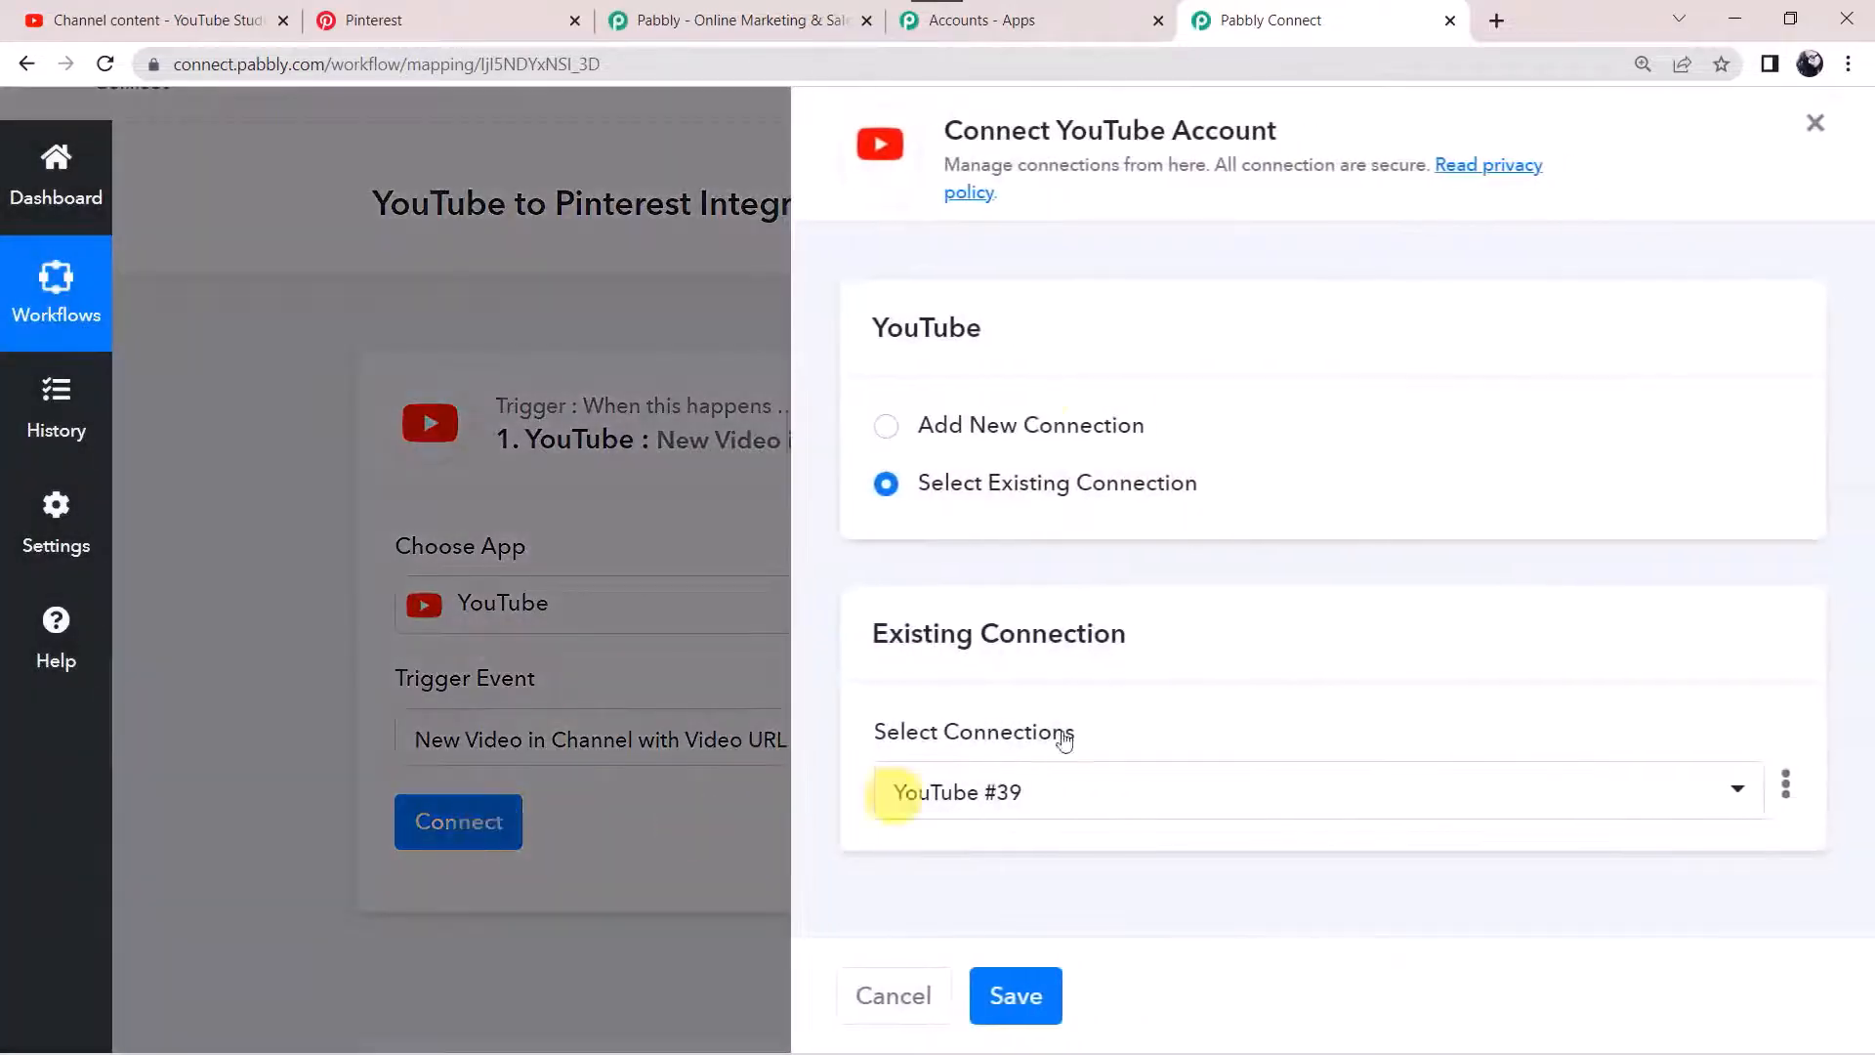
pyautogui.click(986, 427)
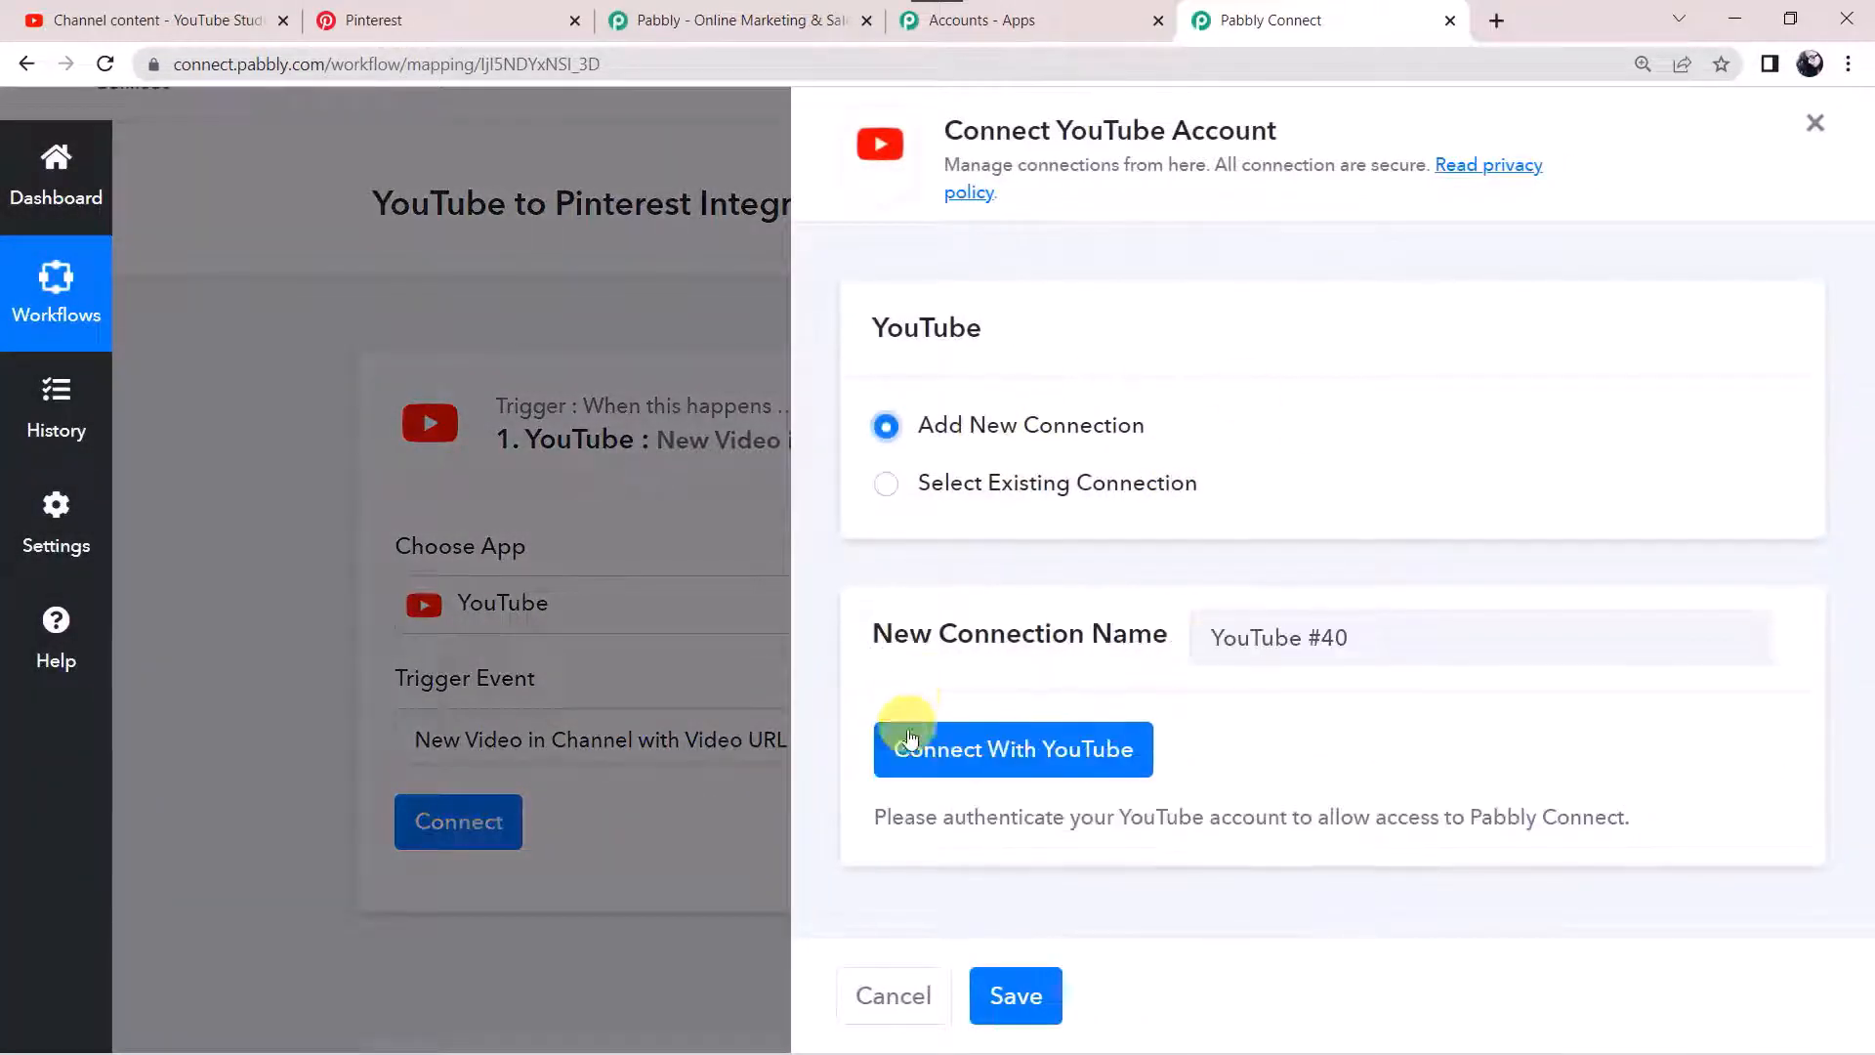
pyautogui.click(1061, 757)
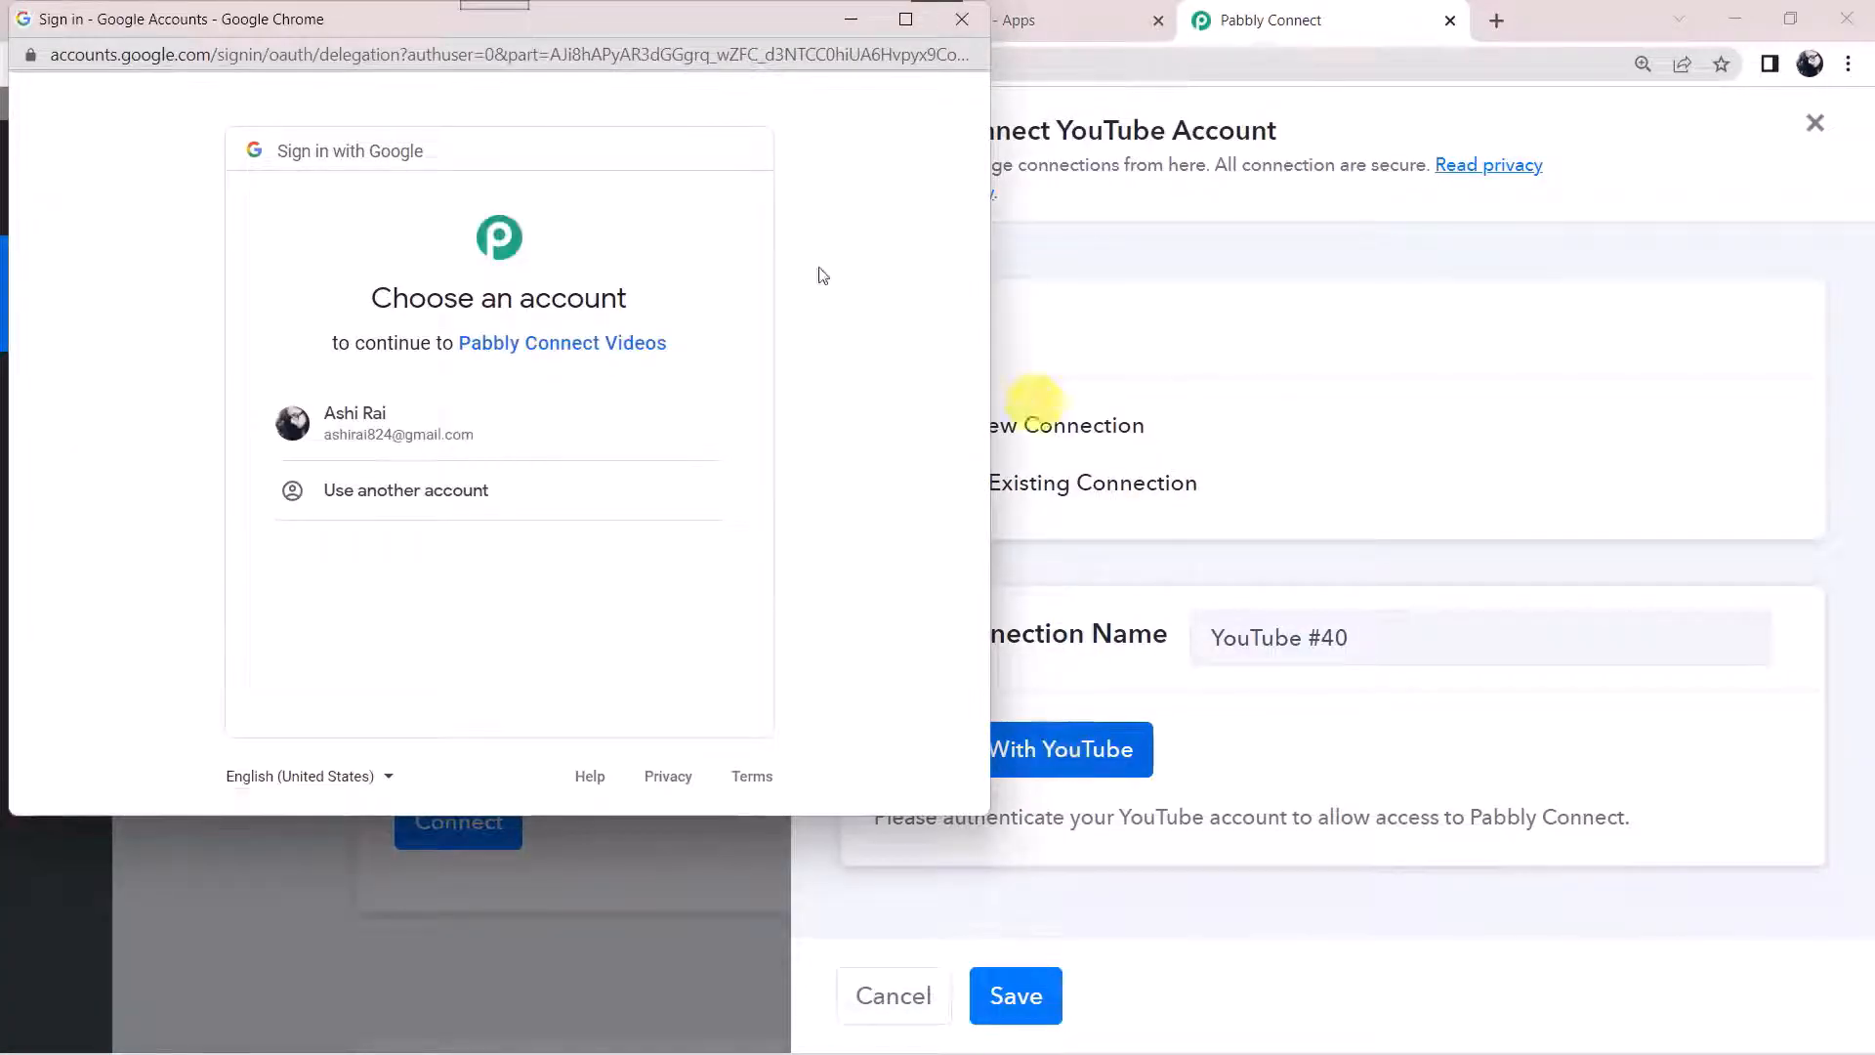
pyautogui.click(386, 442)
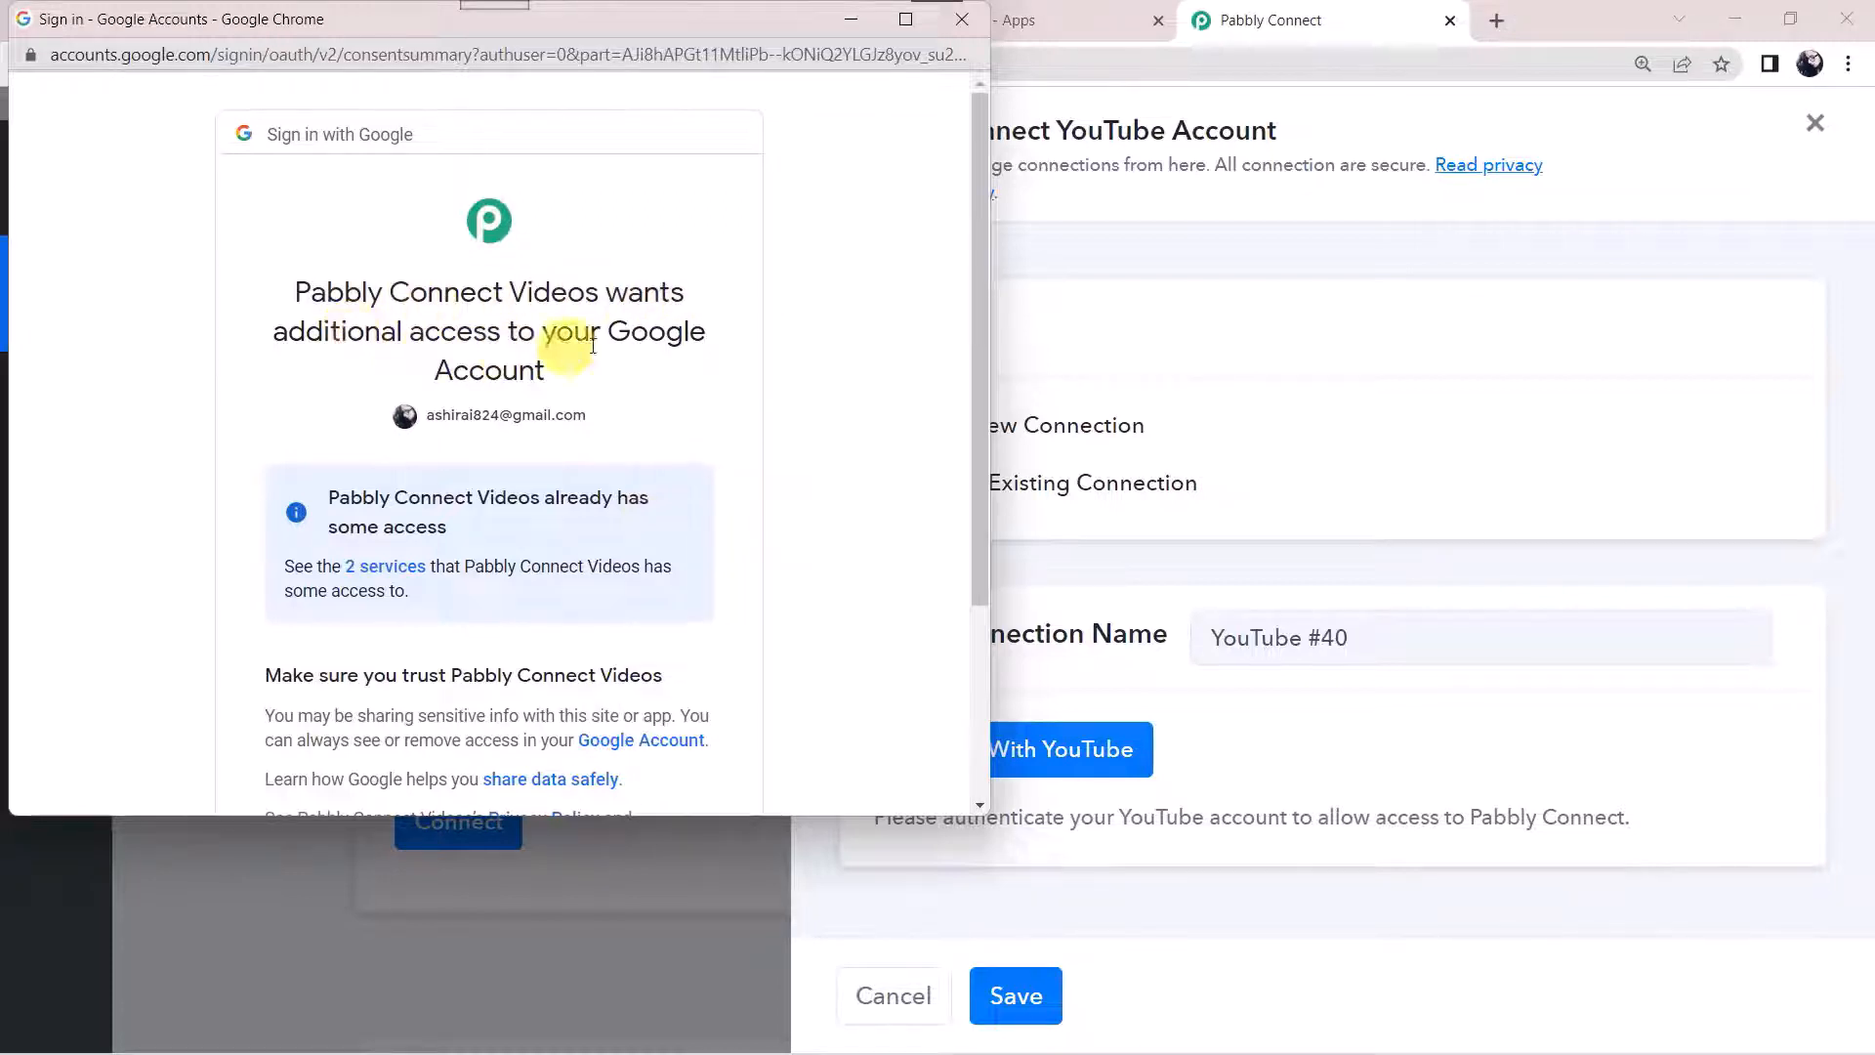
pyautogui.scroll(-1, 573, 381)
pyautogui.scroll(-2, 572, 376)
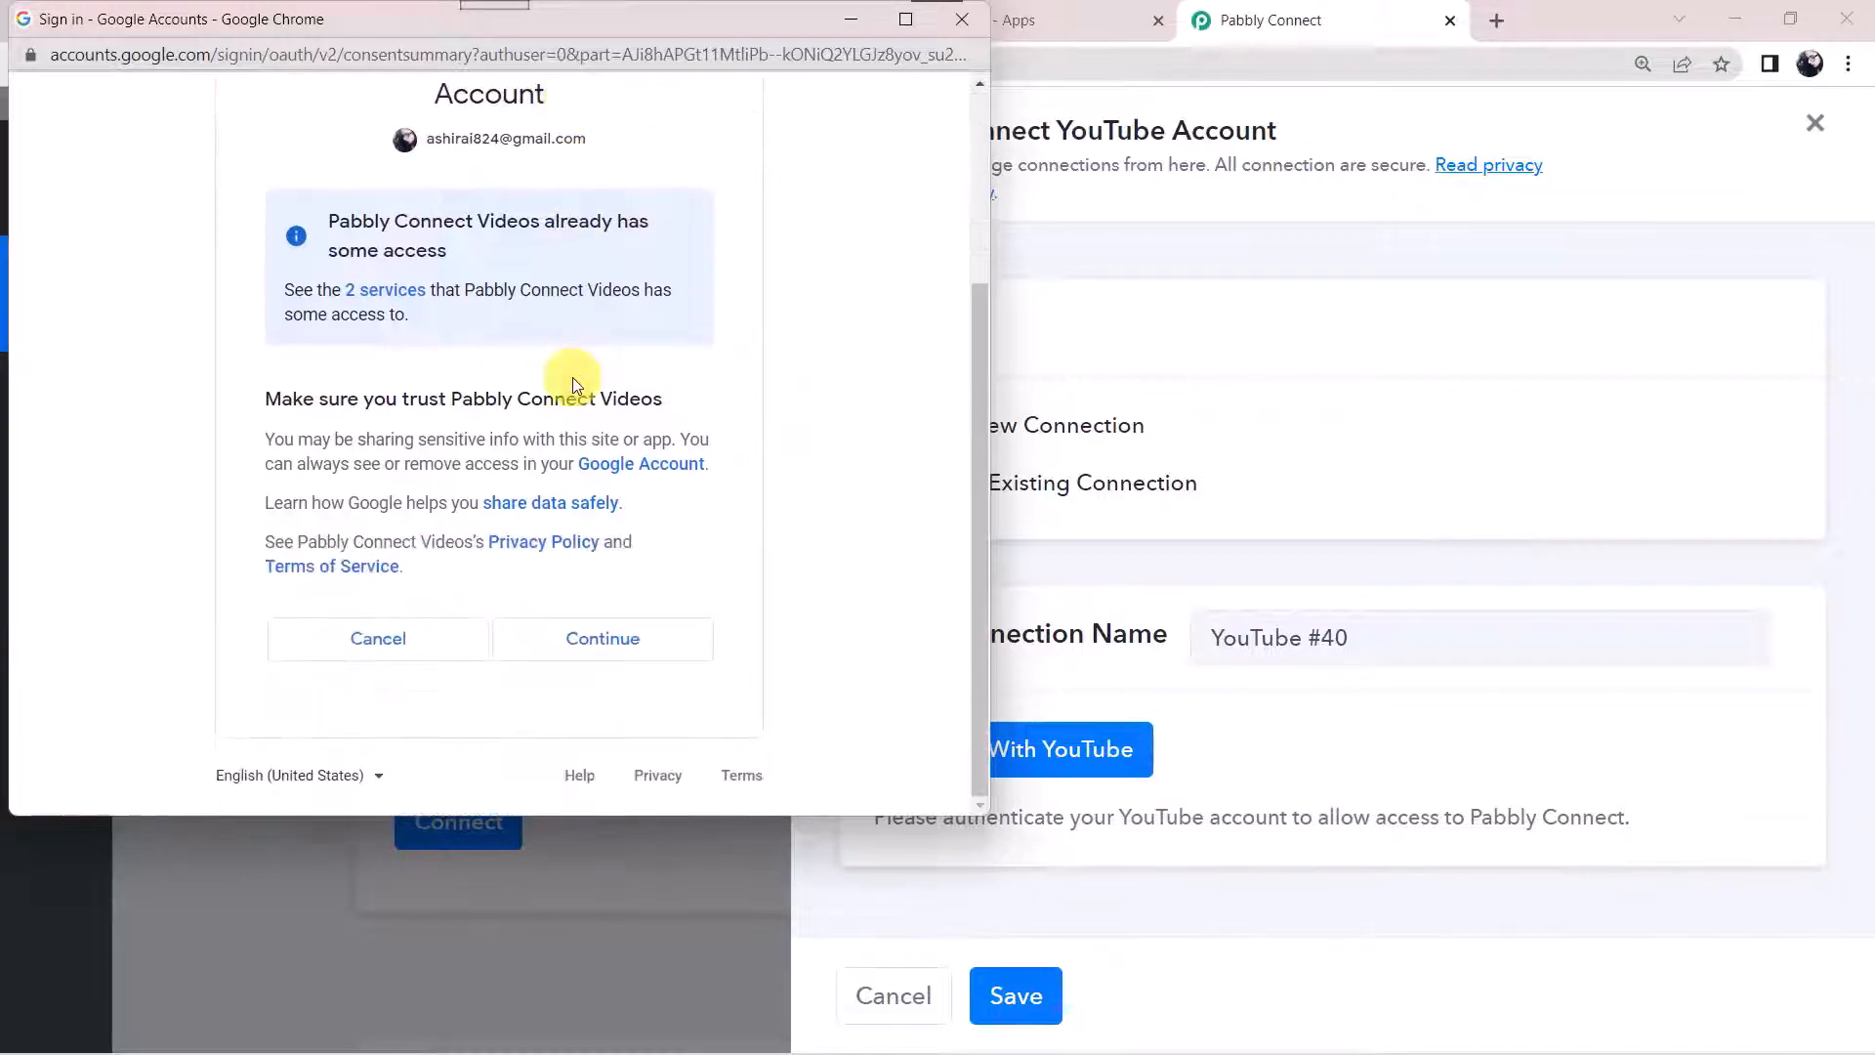
pyautogui.click(598, 644)
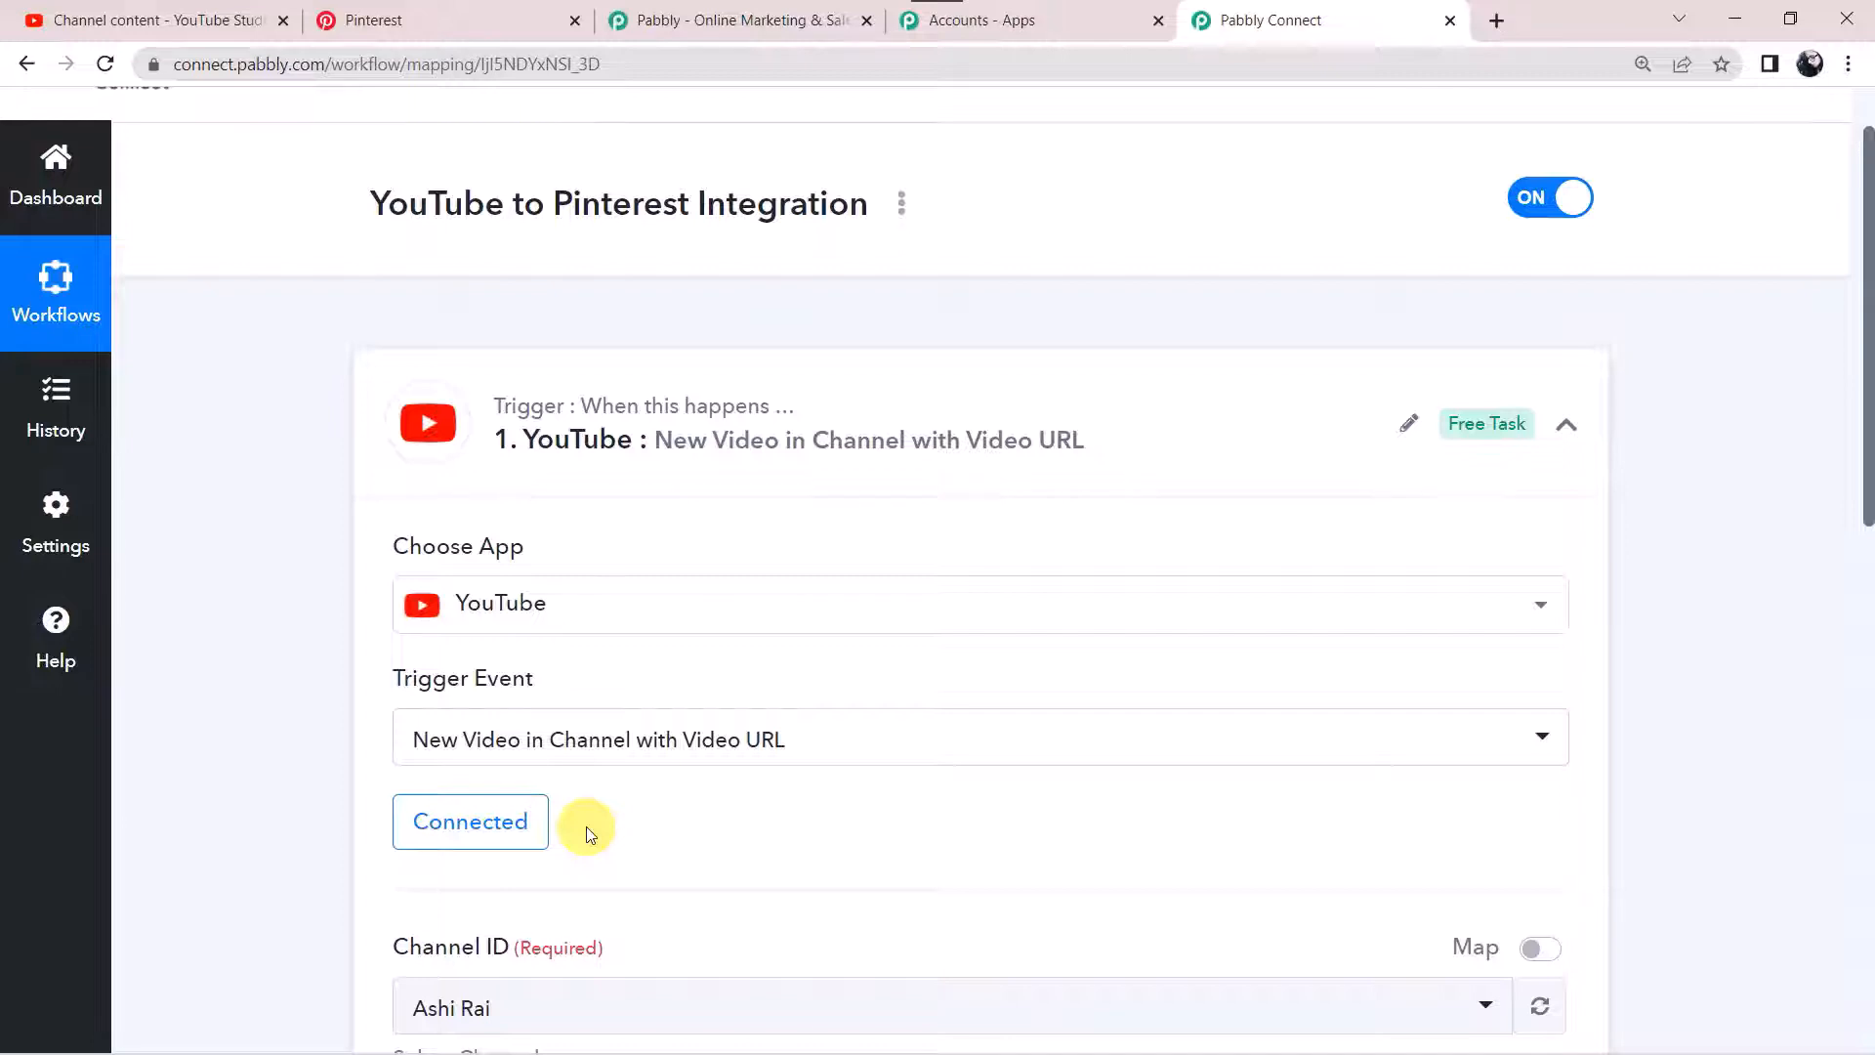
# Choose the connected account's own channel as the trigger's Channel ID
pyautogui.scroll(-4, 586, 833)
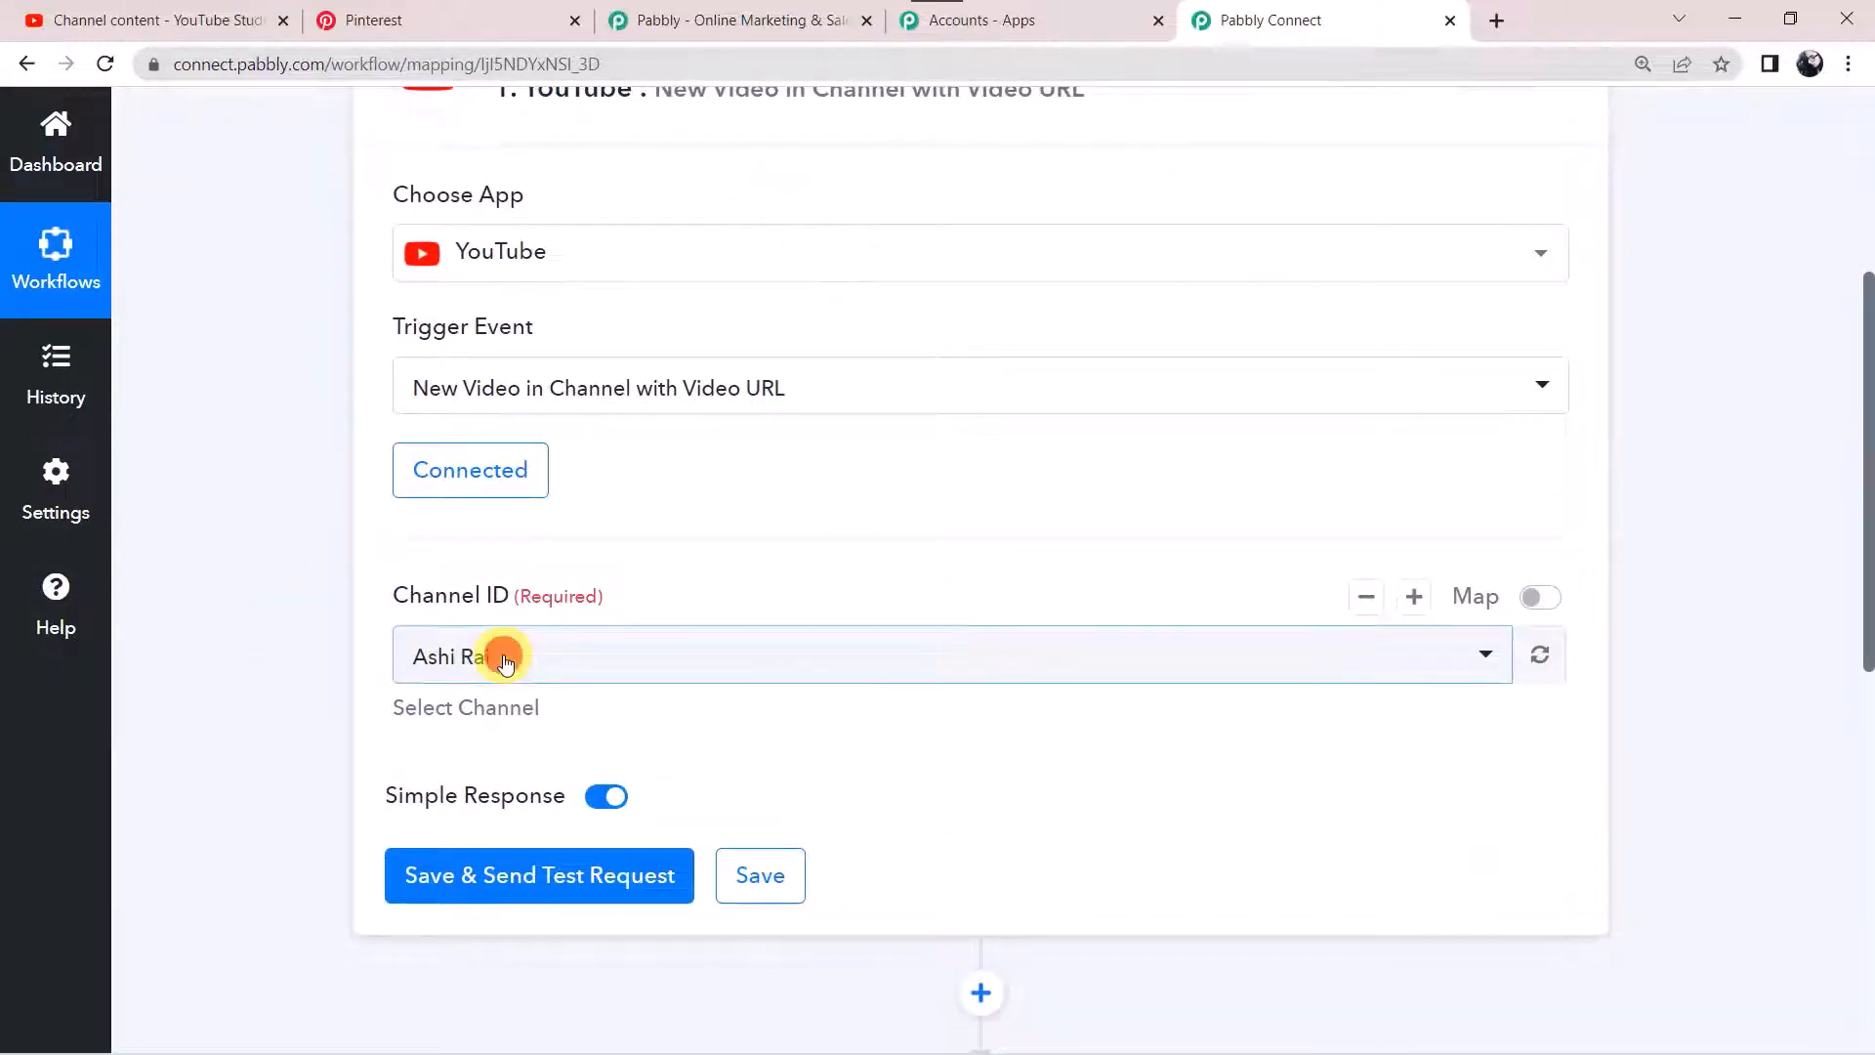
pyautogui.click(503, 661)
pyautogui.click(503, 656)
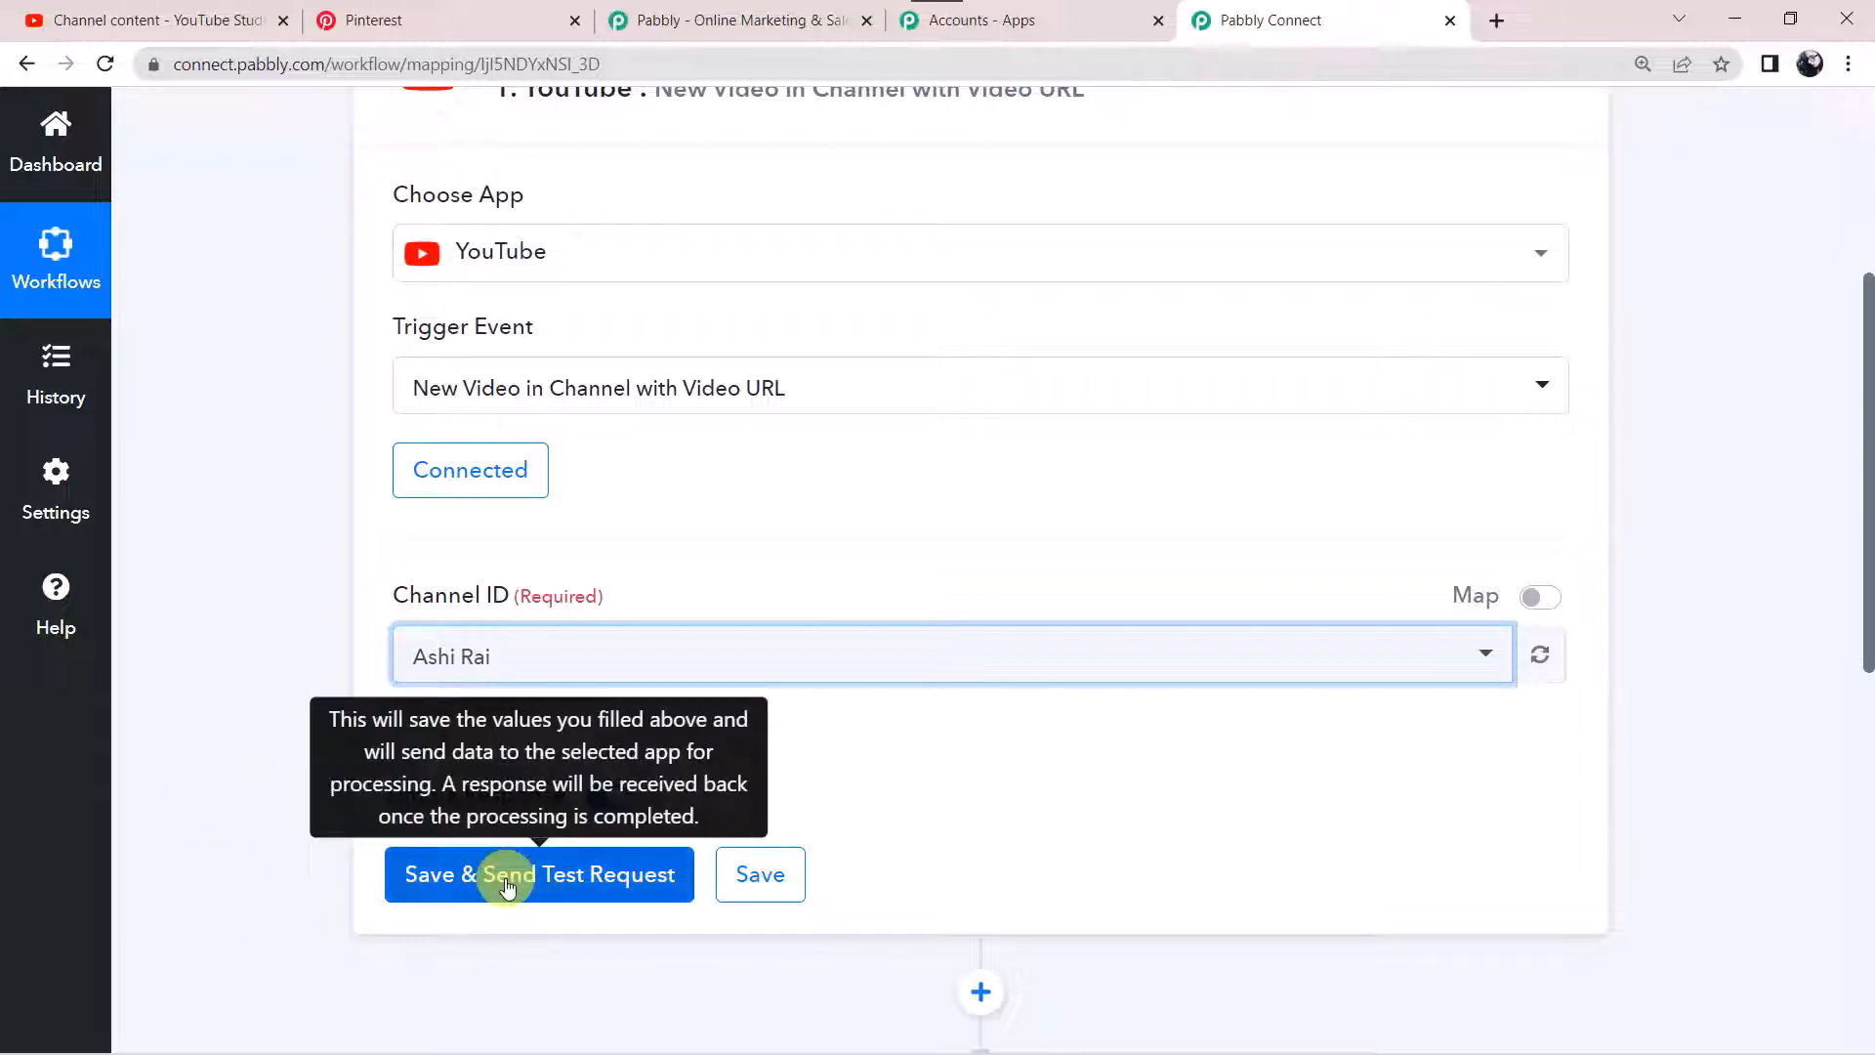
# Switch to YouTube Studio and upload "A Boy making his Science Project.mp4" from the Videos subfolder of the Videos library
pyautogui.click(183, 23)
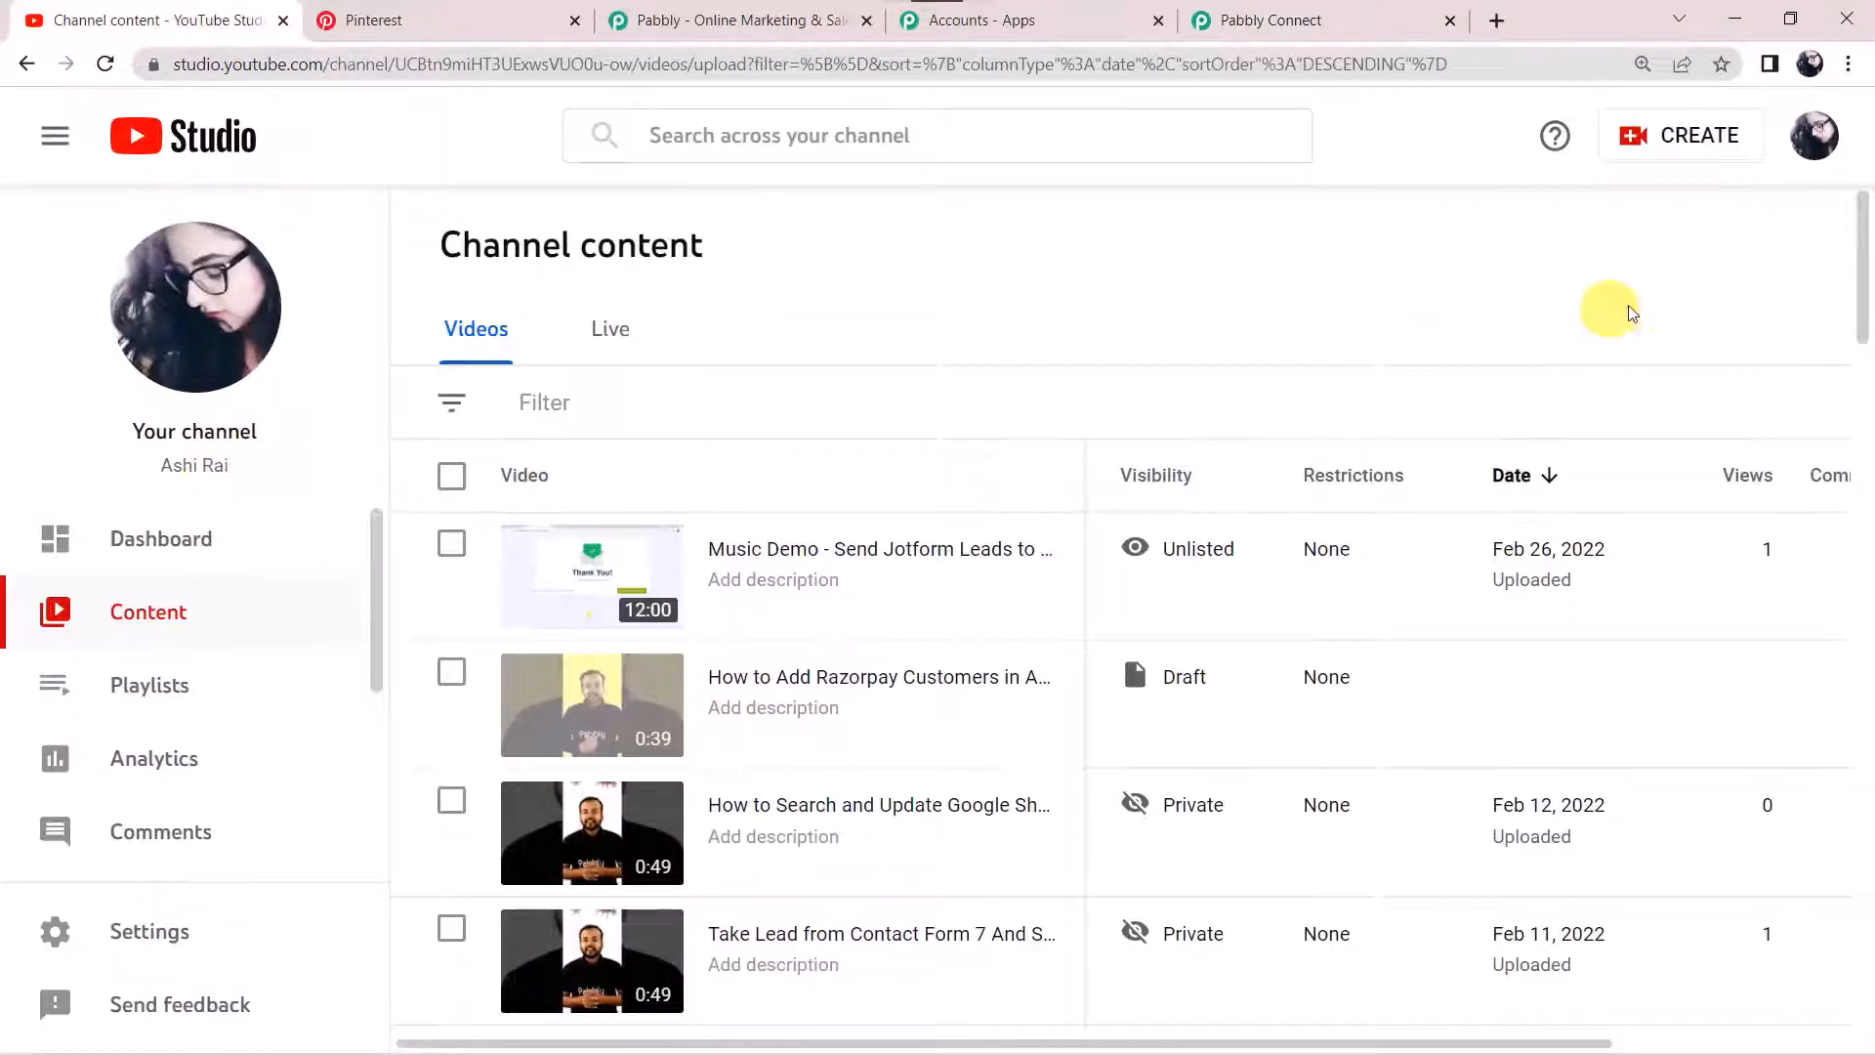
pyautogui.click(1695, 138)
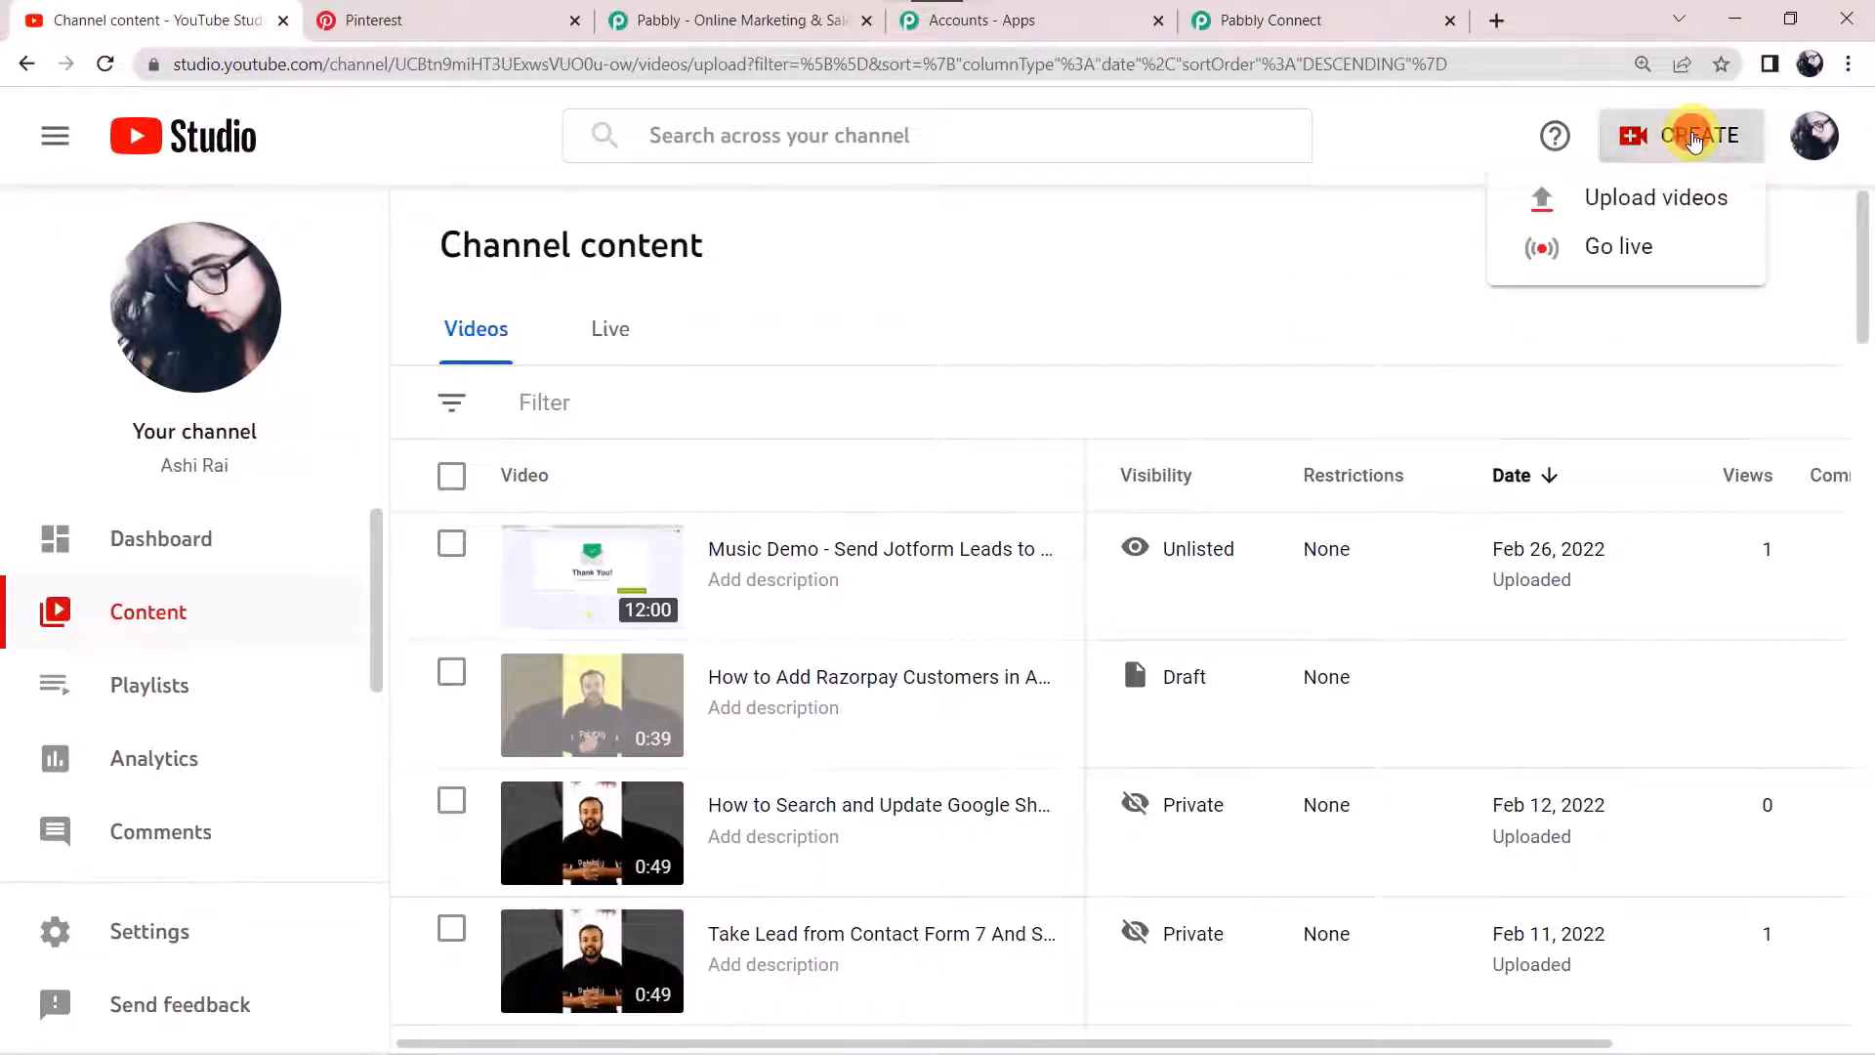
pyautogui.click(1602, 197)
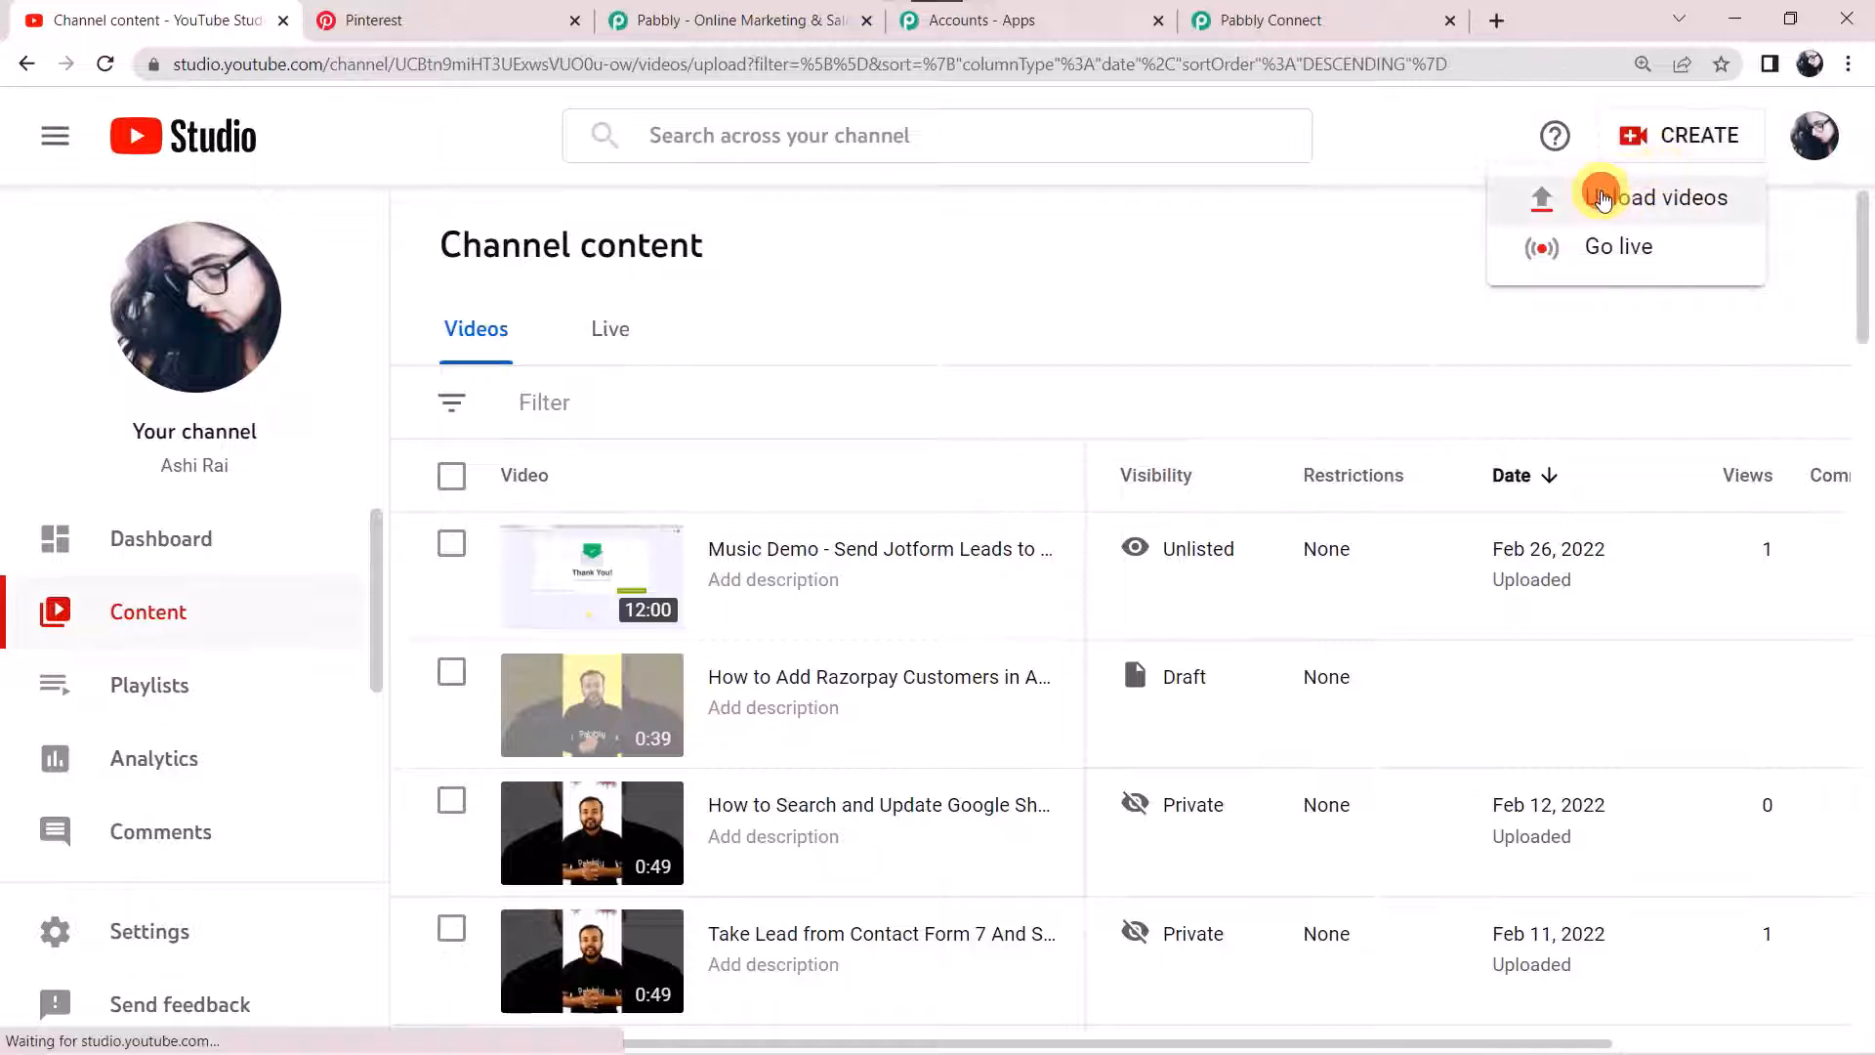
pyautogui.click(946, 763)
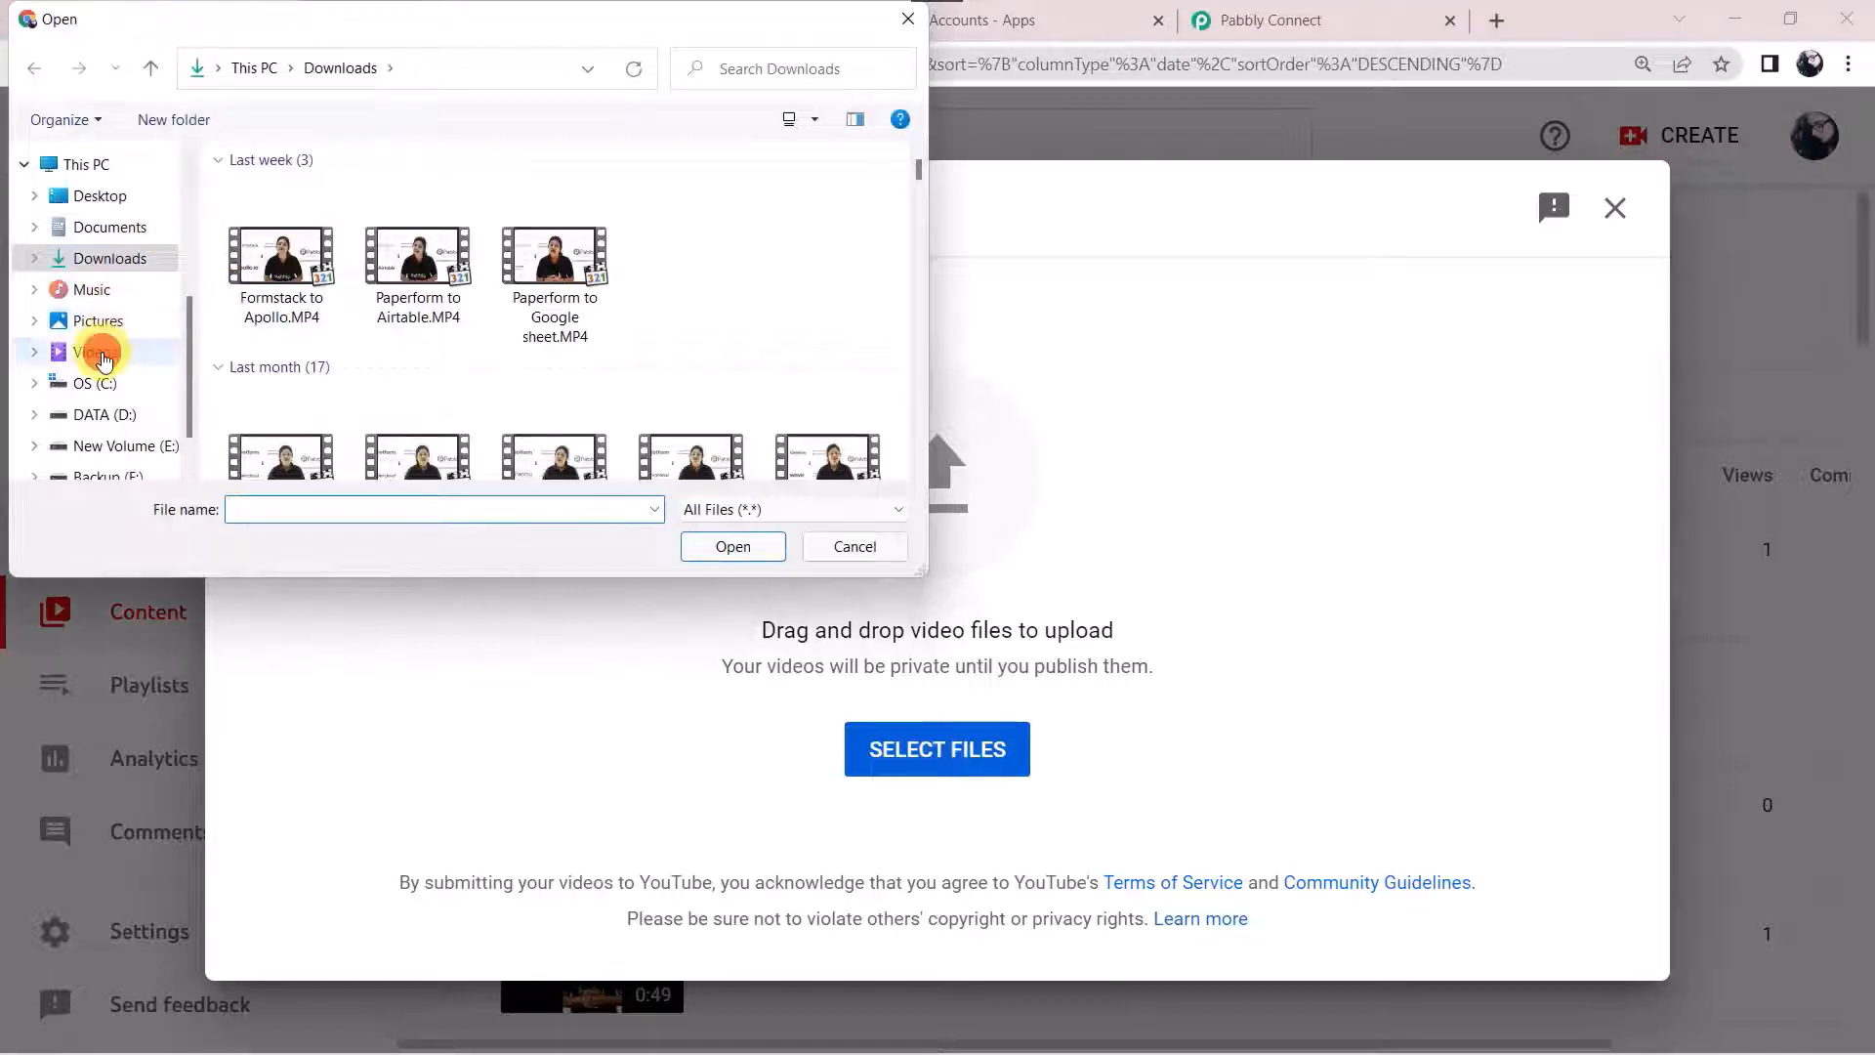
pyautogui.click(95, 351)
pyautogui.doubleClick(575, 230)
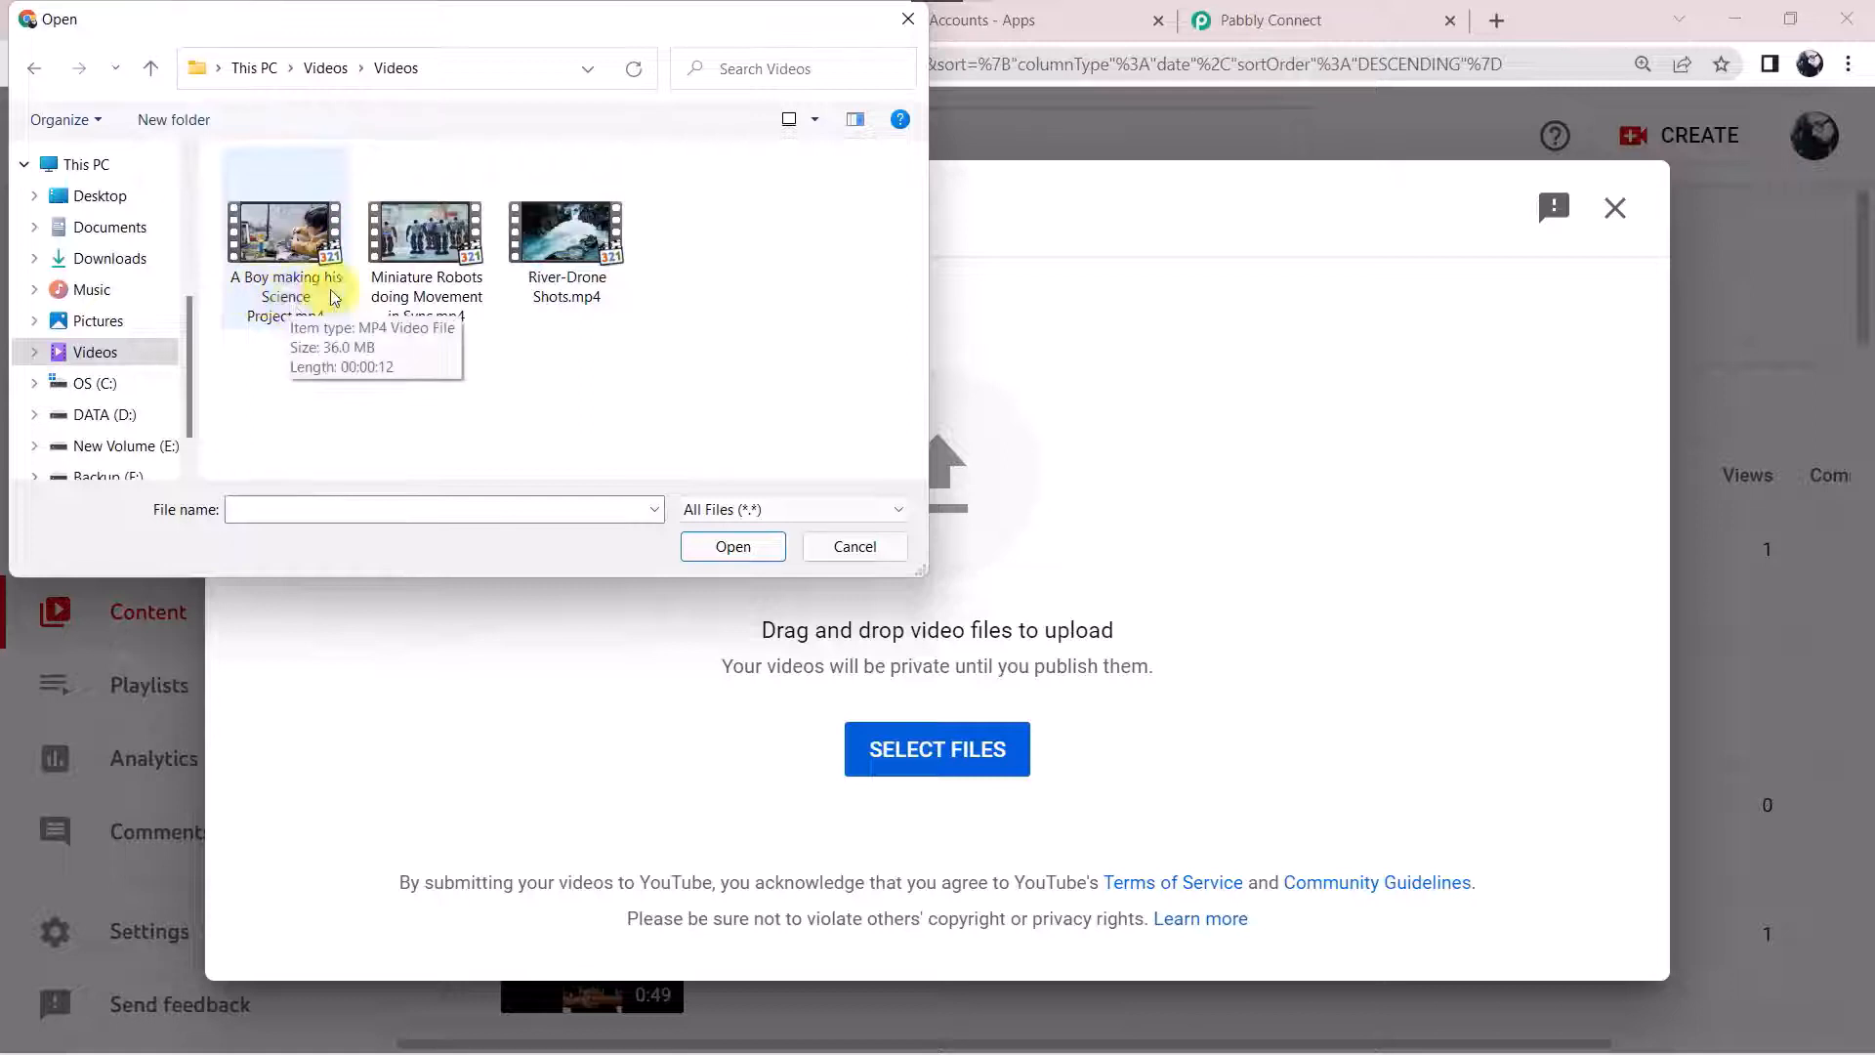
pyautogui.doubleClick(297, 315)
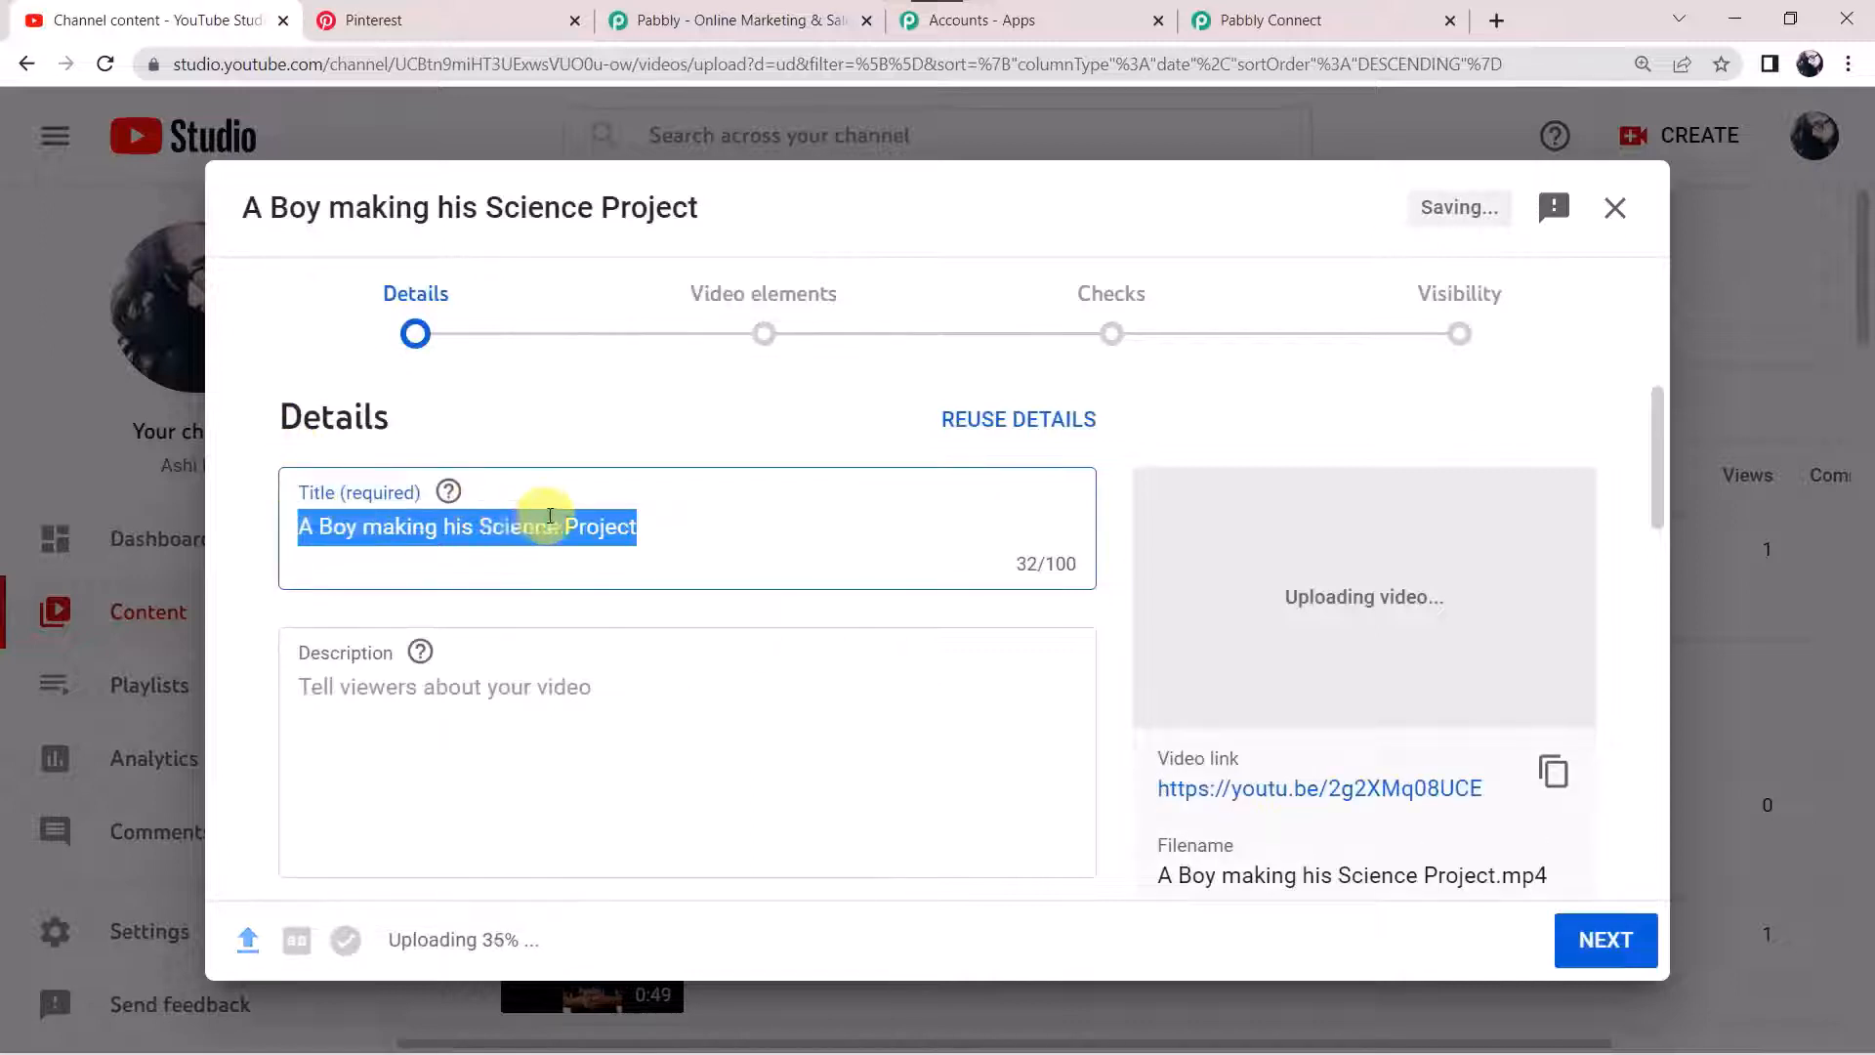
# Enter "A Boy making his Science Project" as the video's description and mark the video as not made for kids
pyautogui.click(442, 686)
pyautogui.write('A Boy making his Science Project')
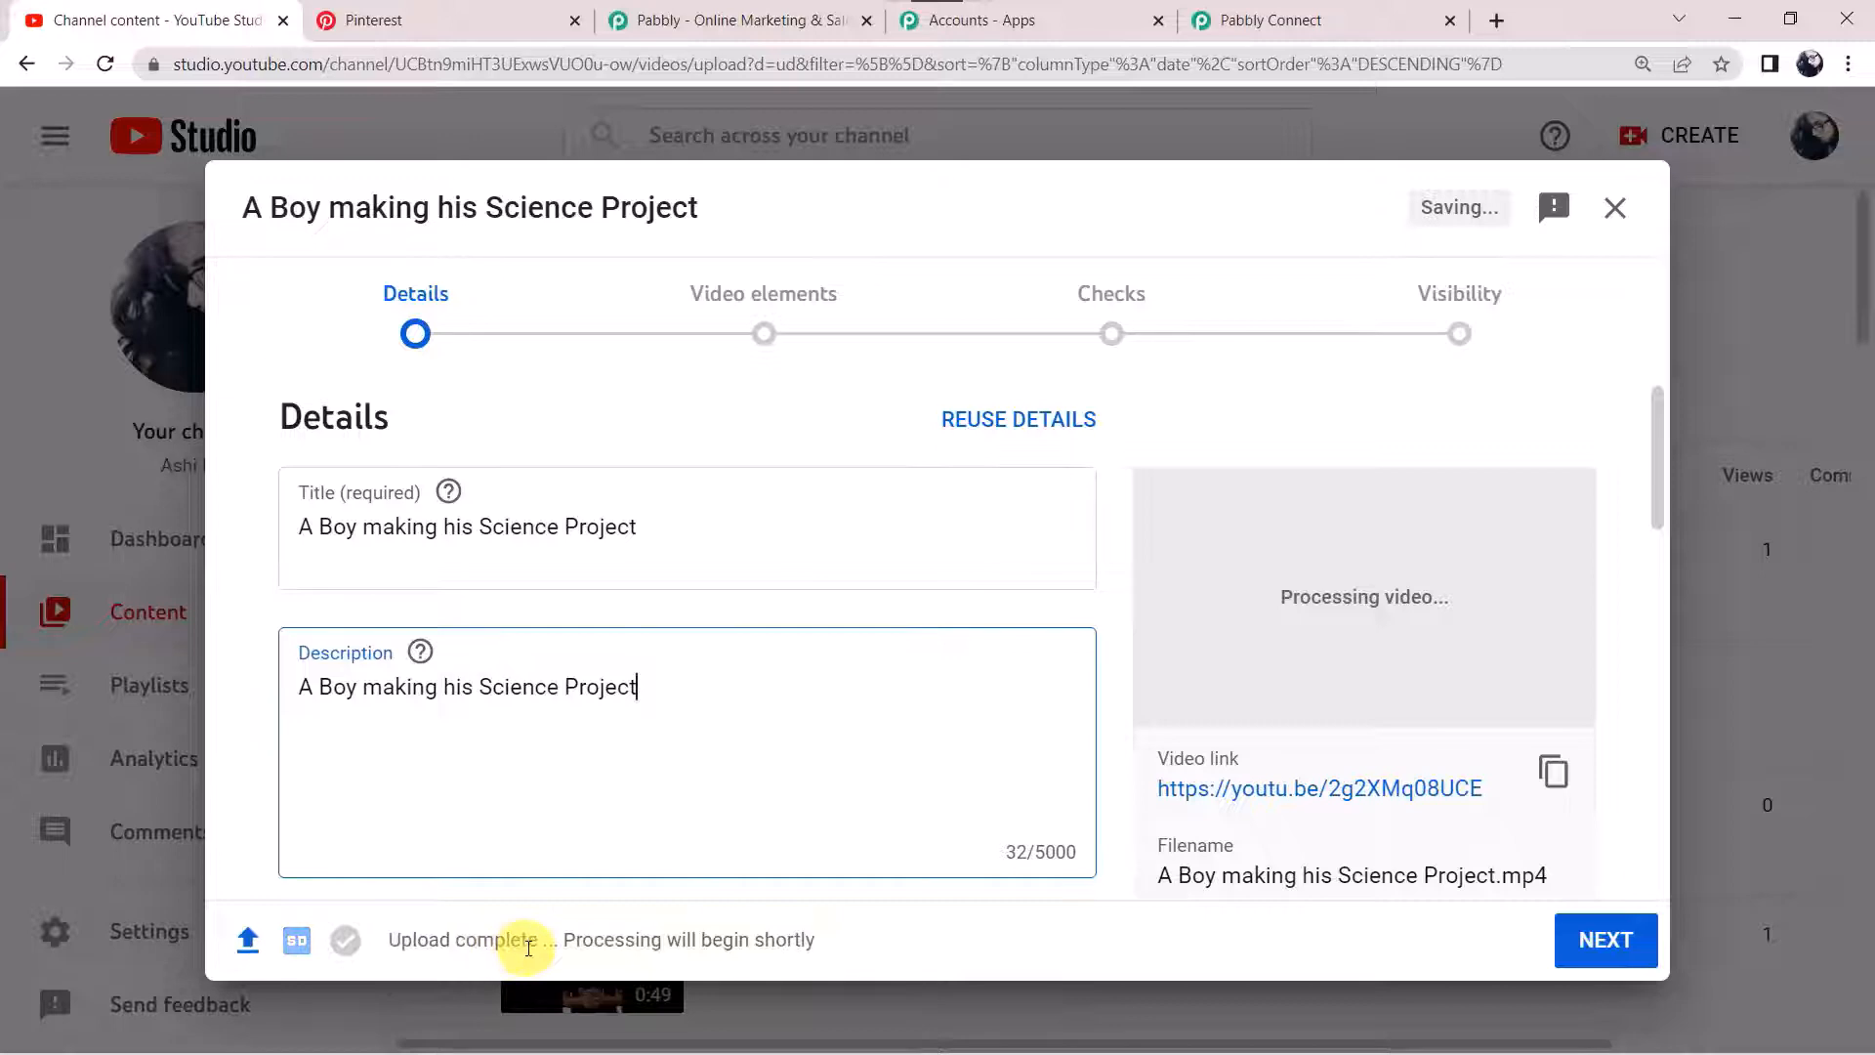
pyautogui.click(1595, 938)
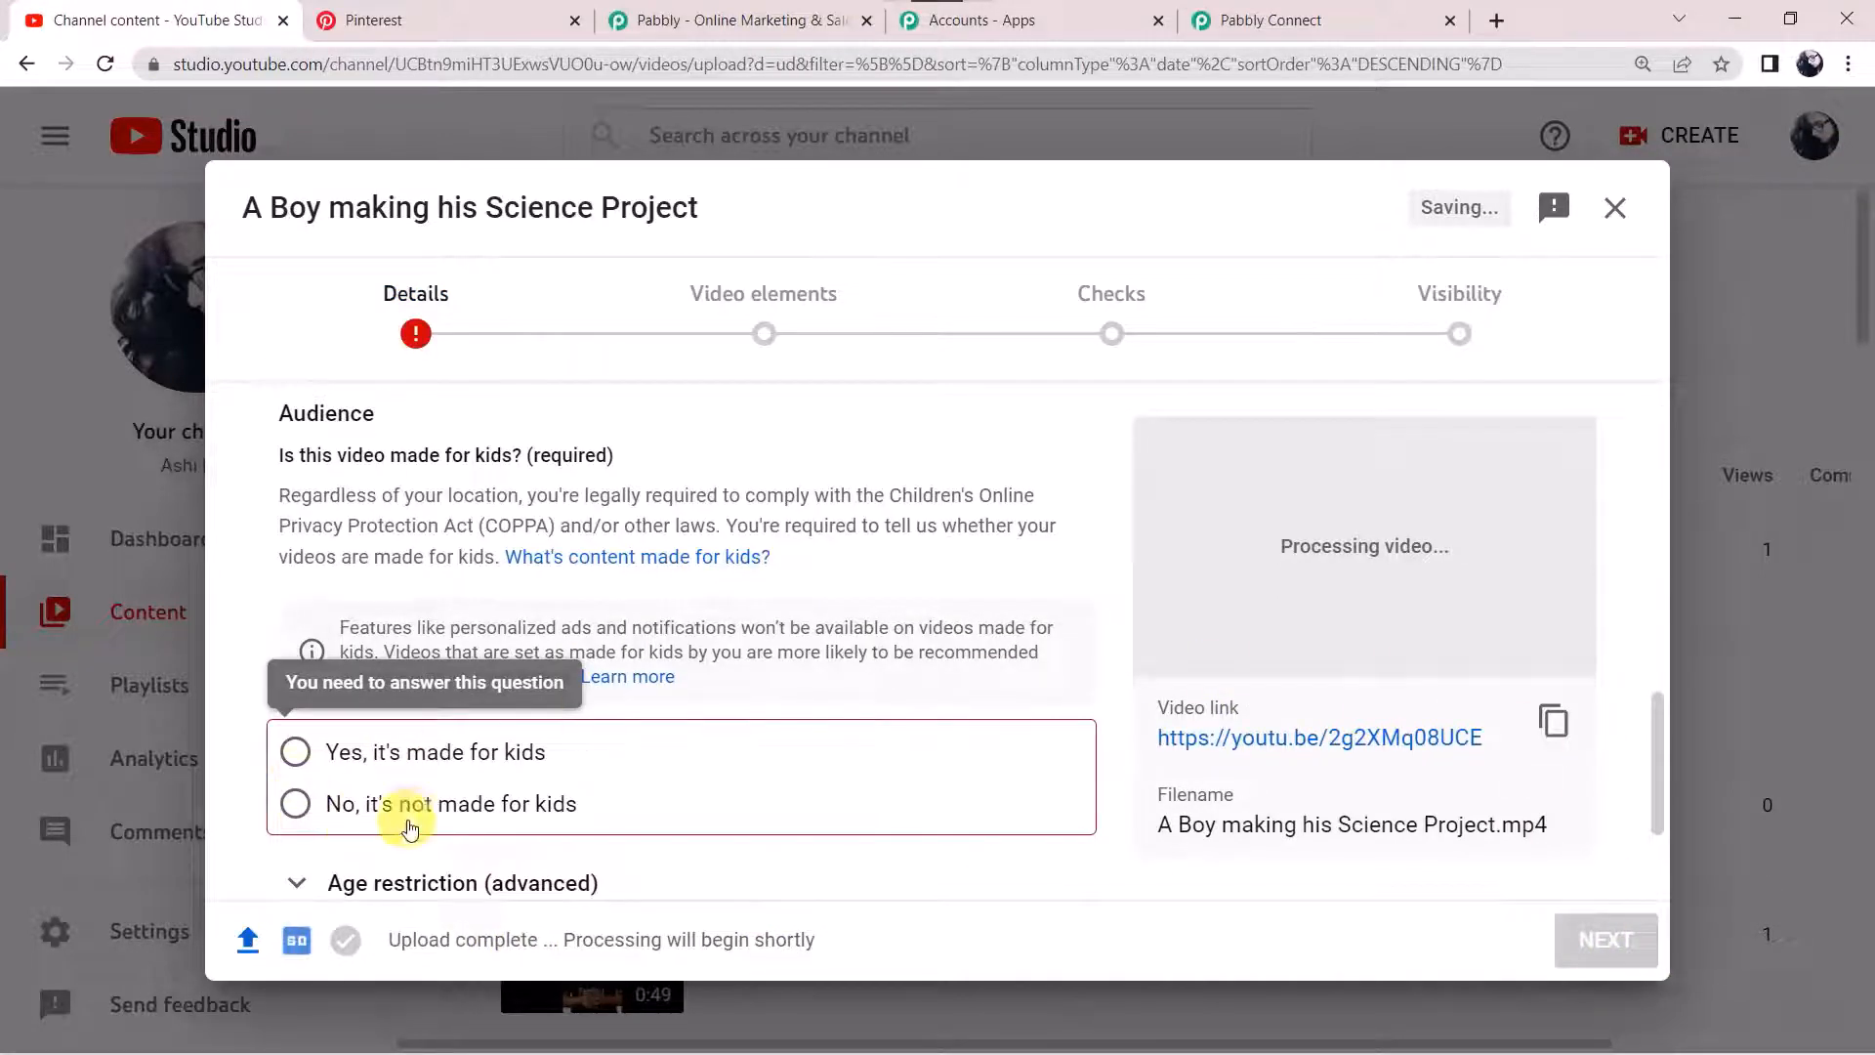
pyautogui.click(411, 821)
pyautogui.click(1609, 945)
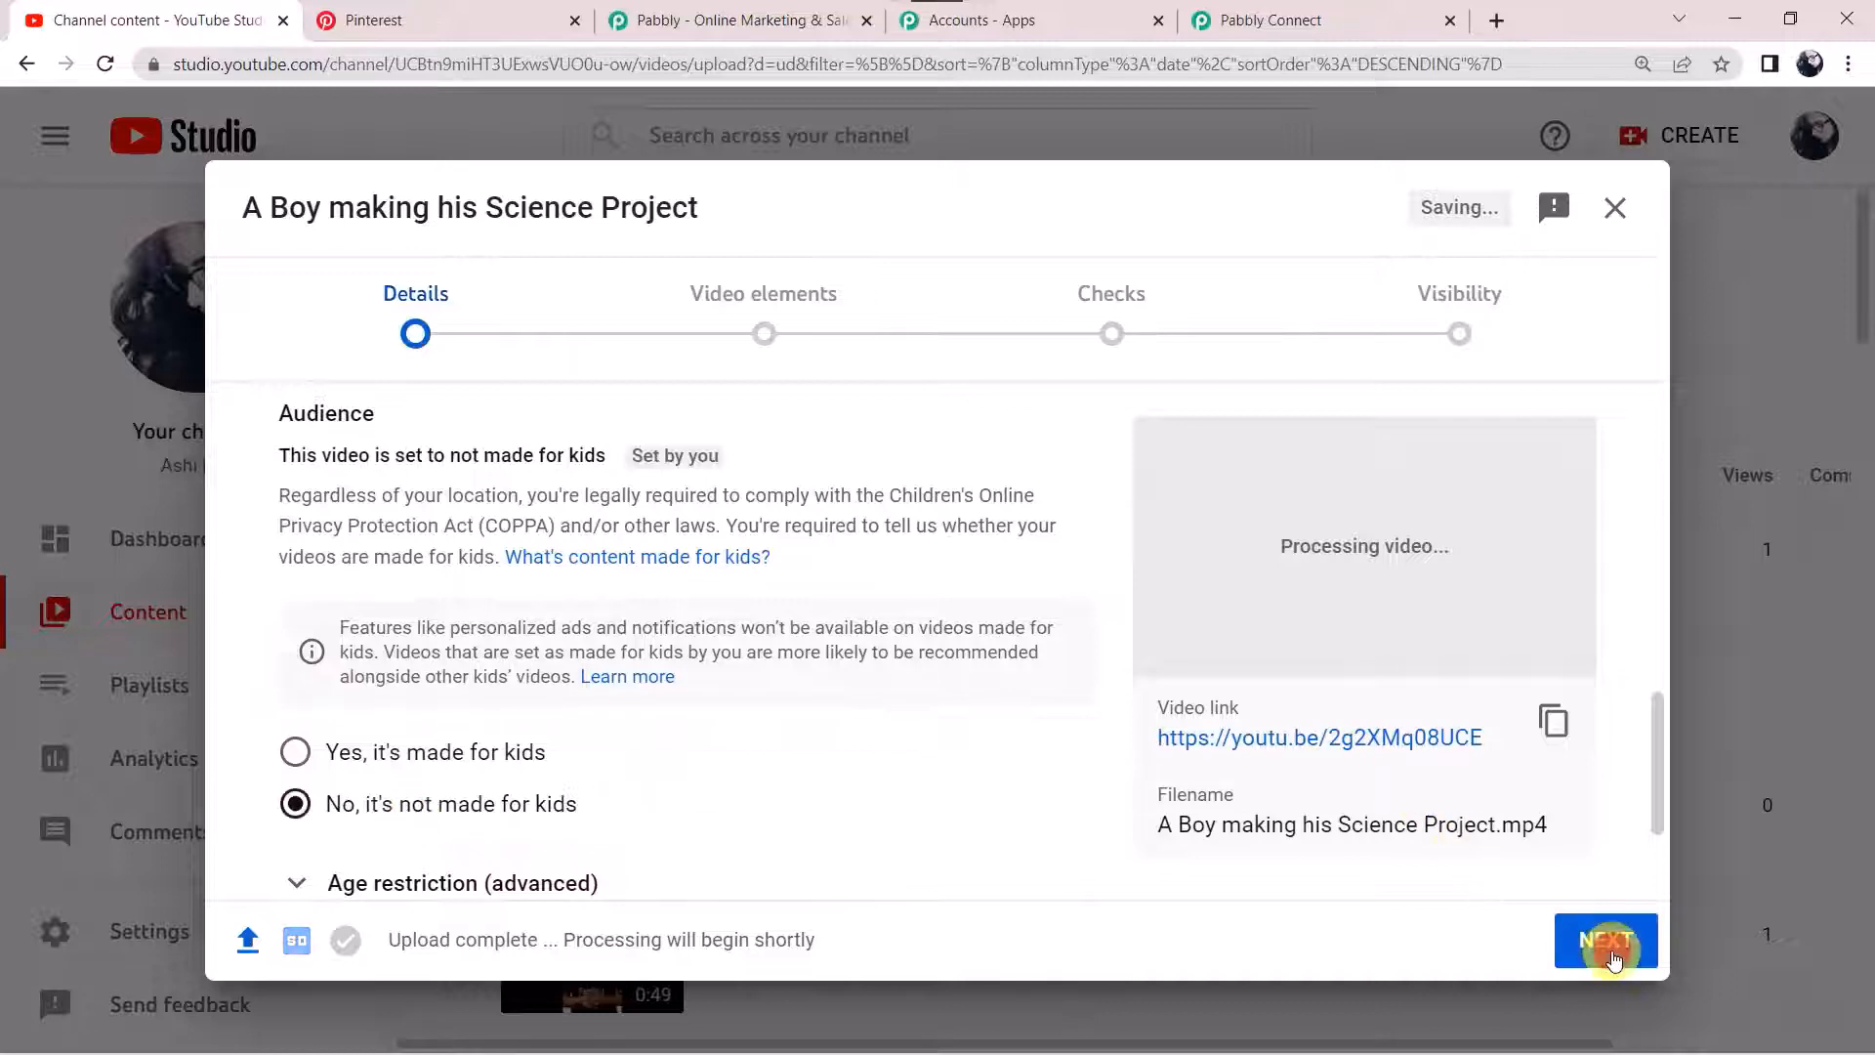
# Skip the video elements and checks, set the video's visibility to Public, and publish it
pyautogui.scroll(-1, 888, 661)
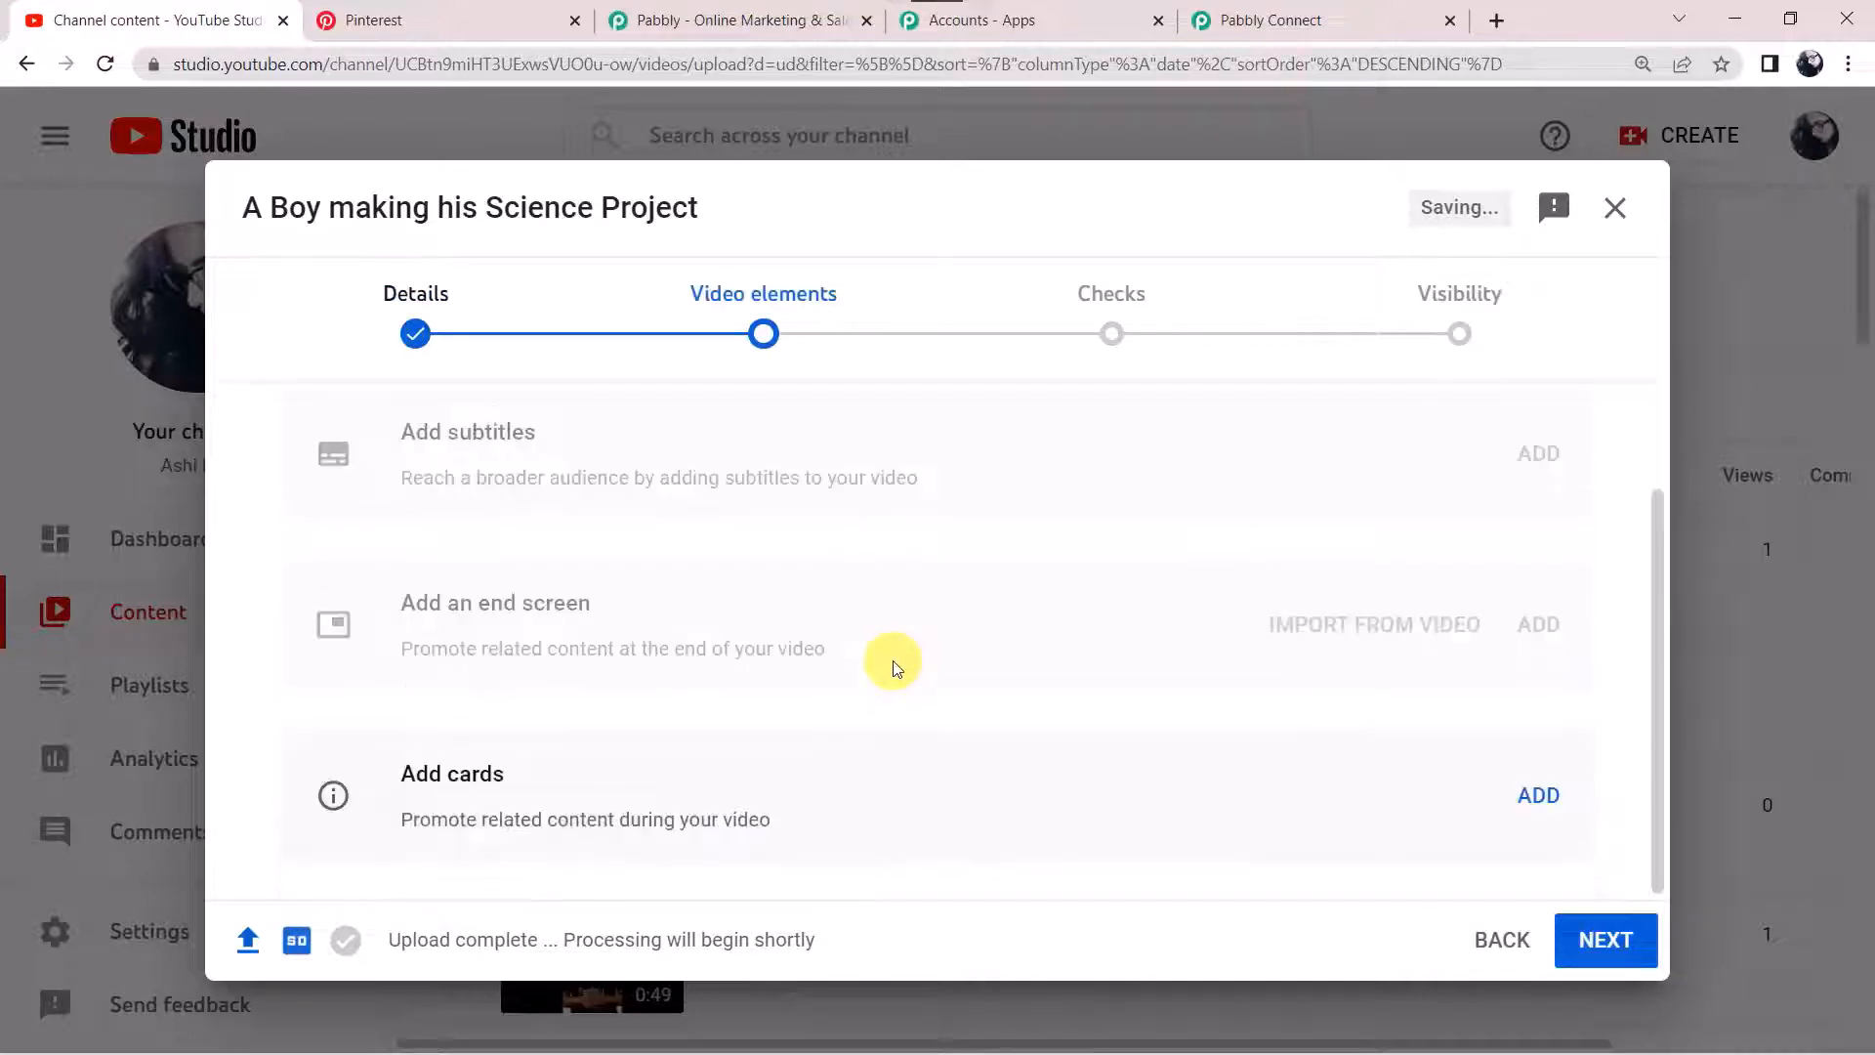
pyautogui.click(1593, 942)
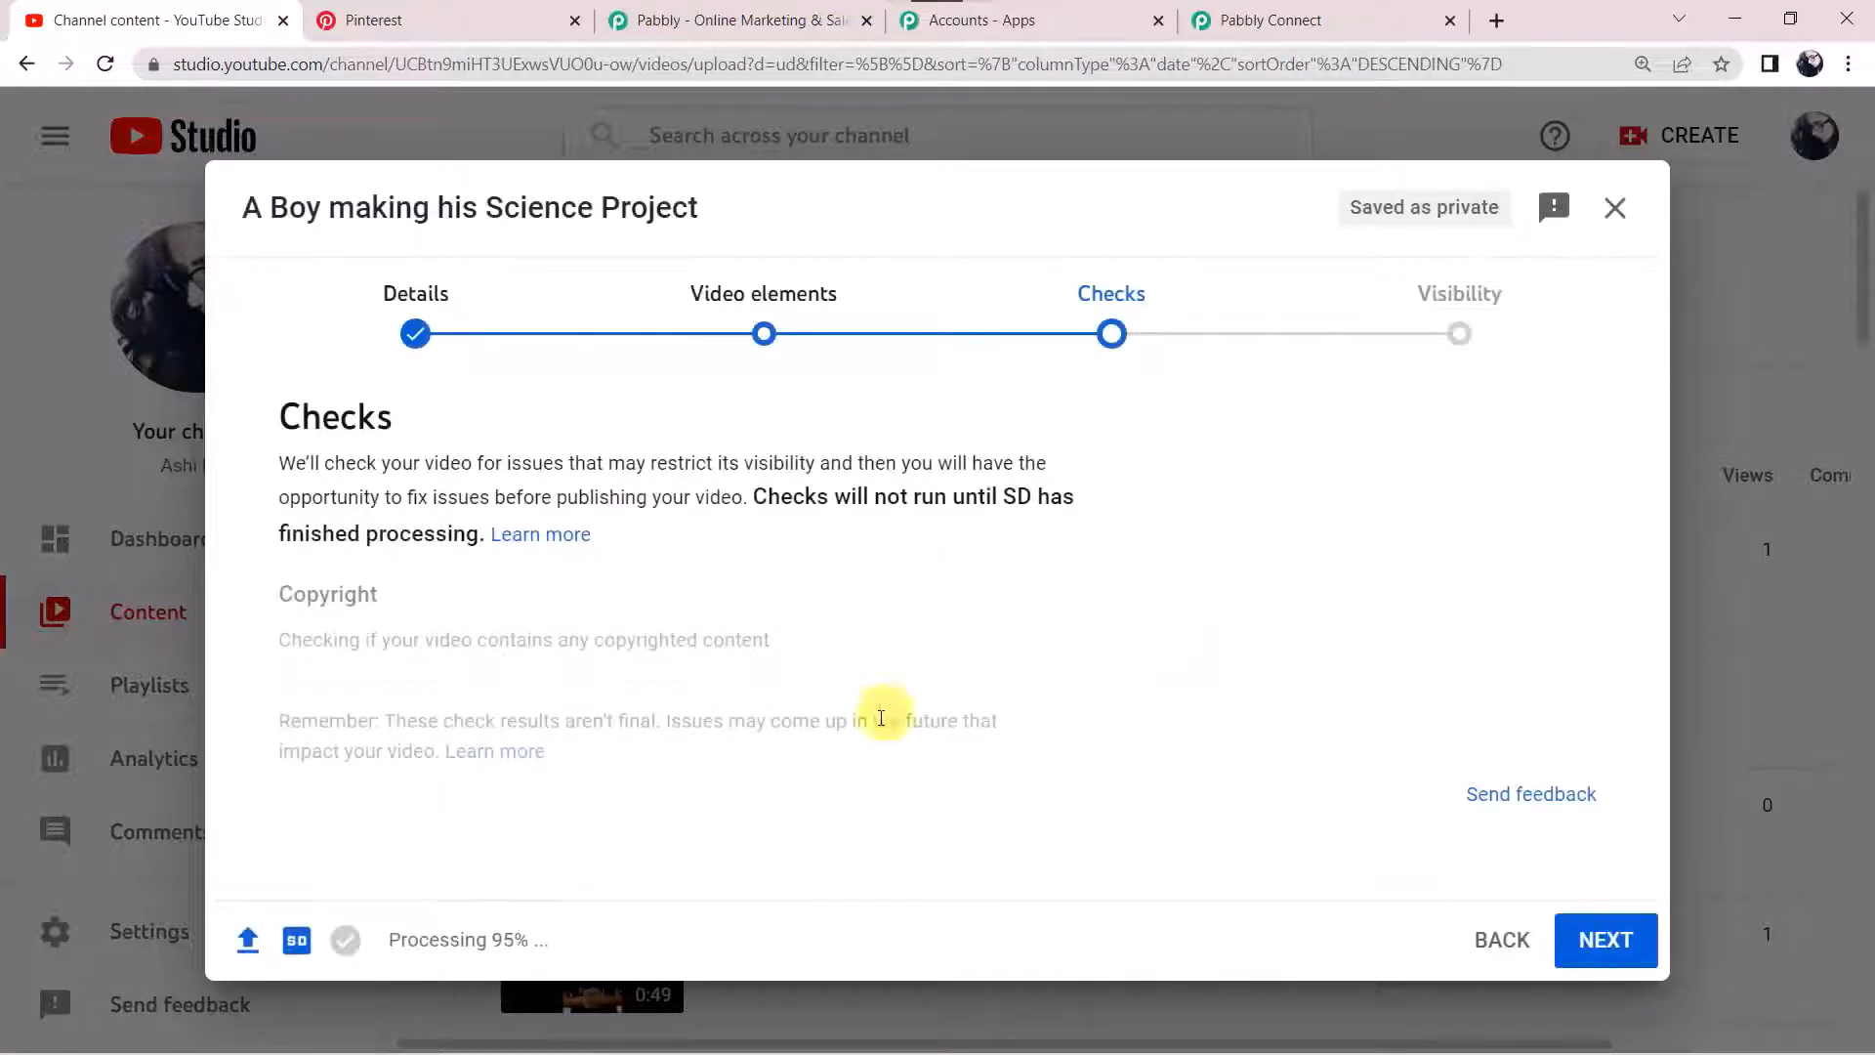
pyautogui.click(1596, 938)
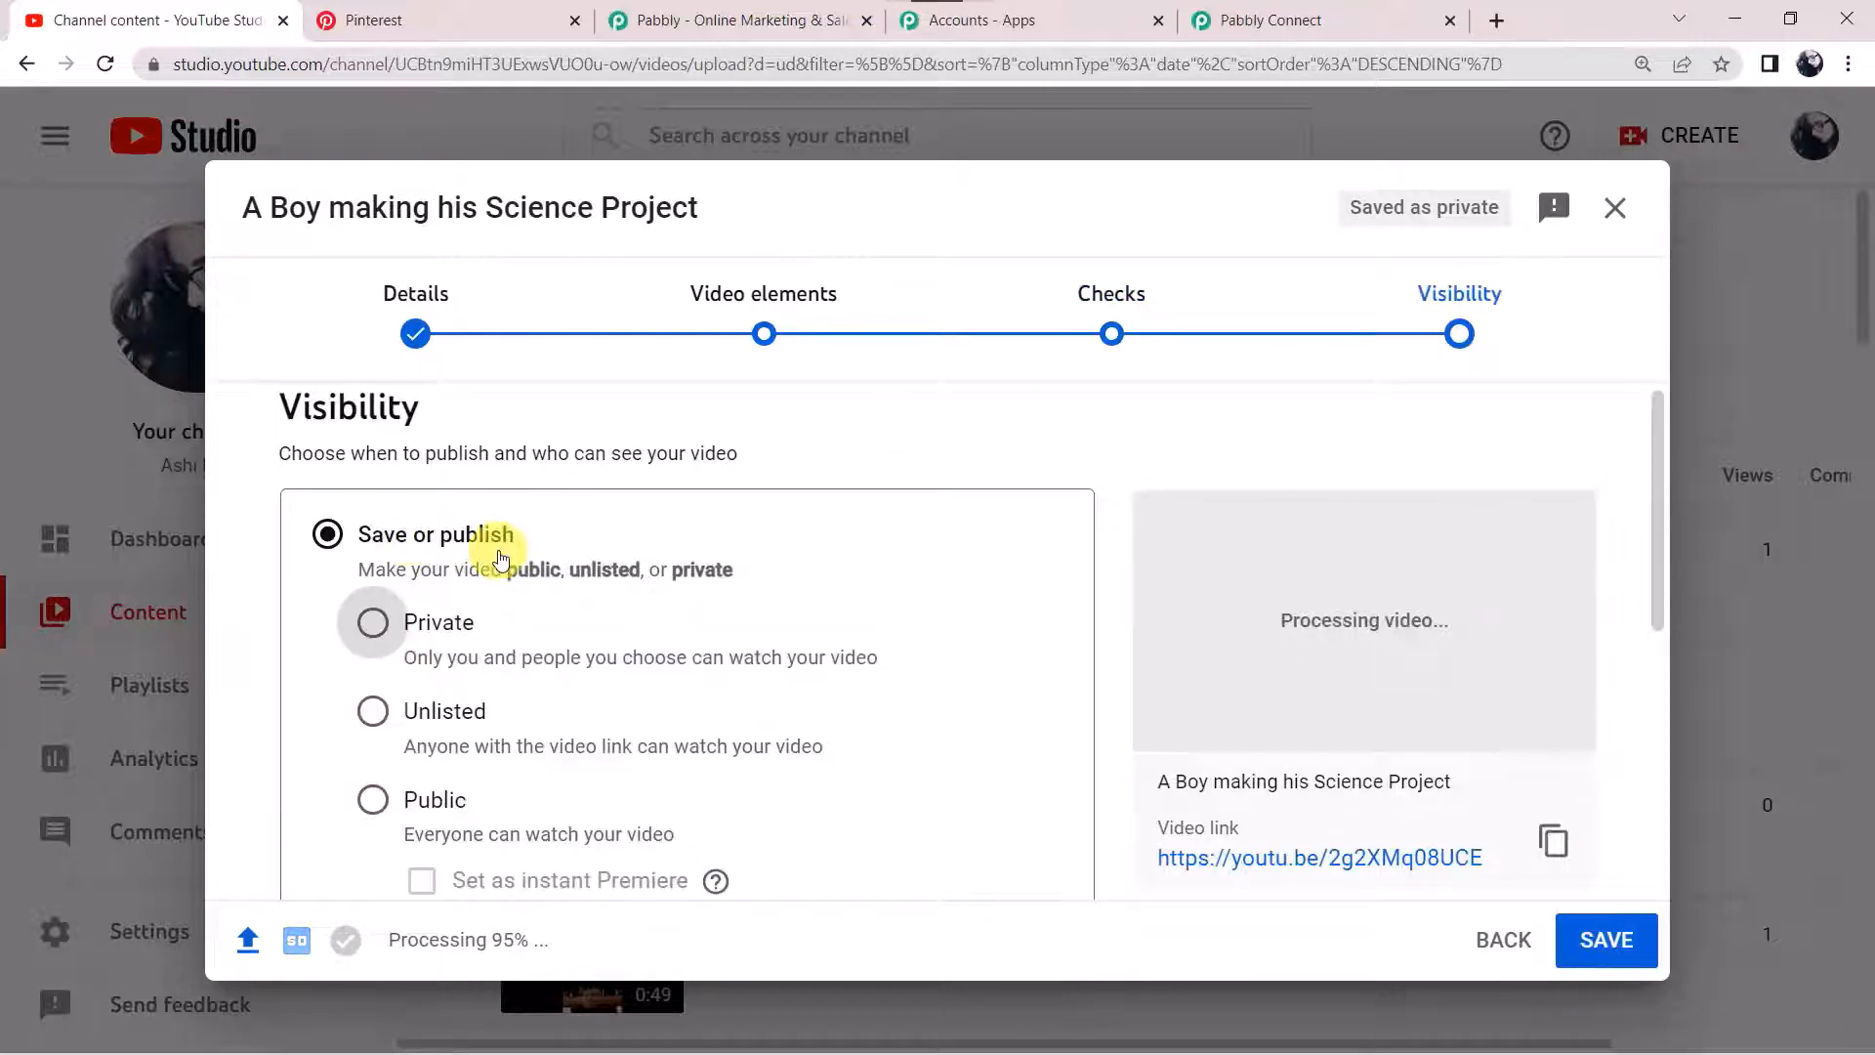
pyautogui.click(372, 799)
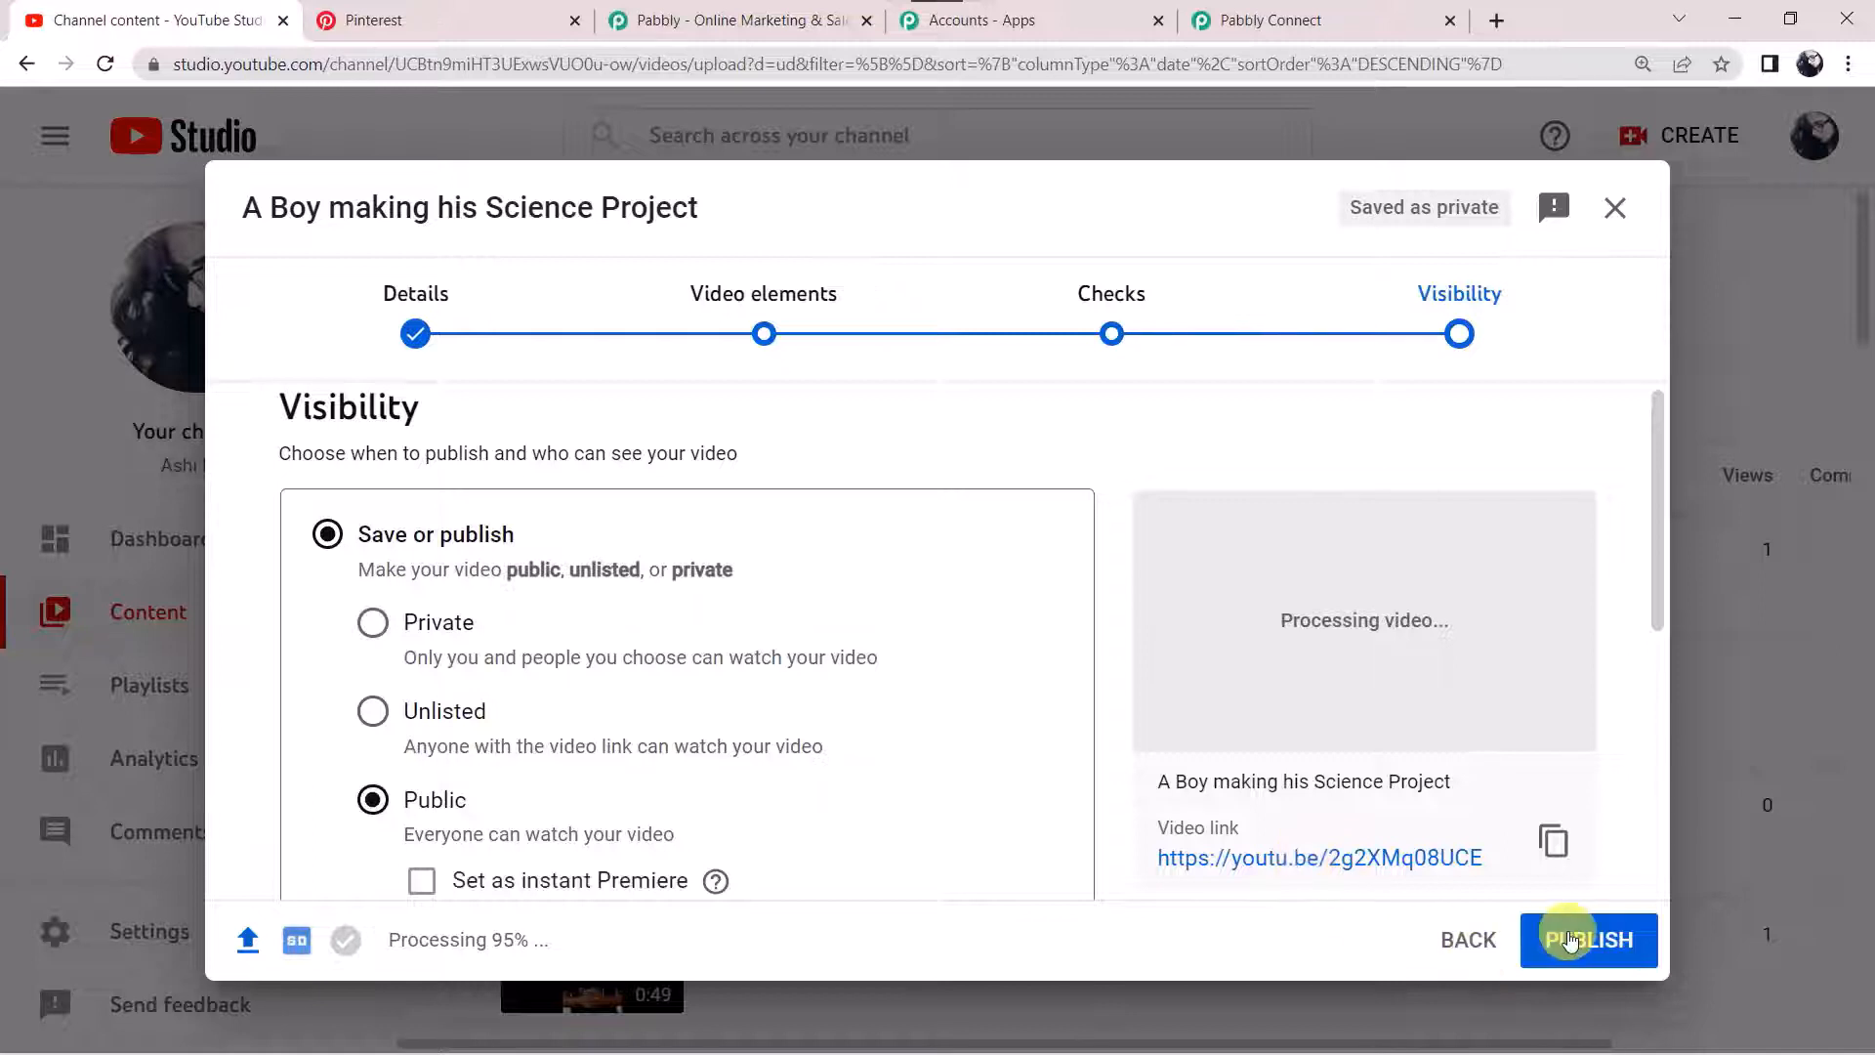
pyautogui.click(1569, 939)
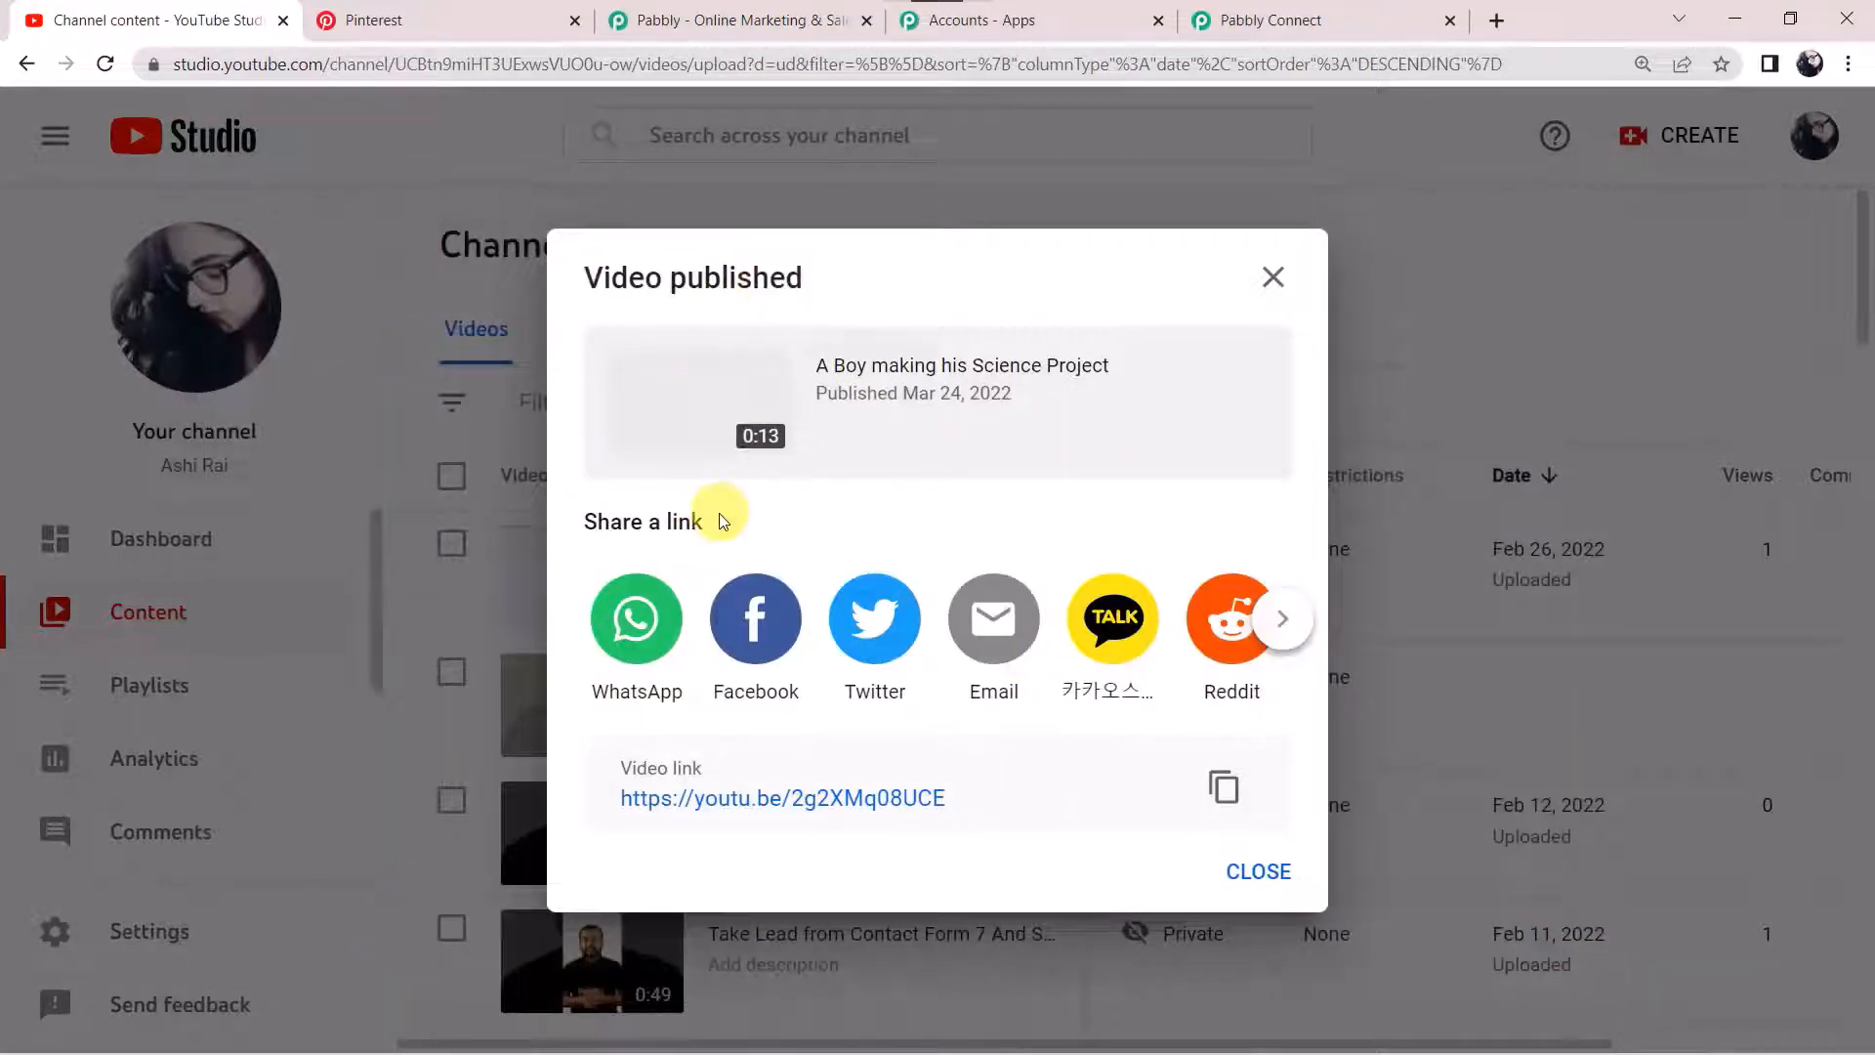
pyautogui.click(1271, 282)
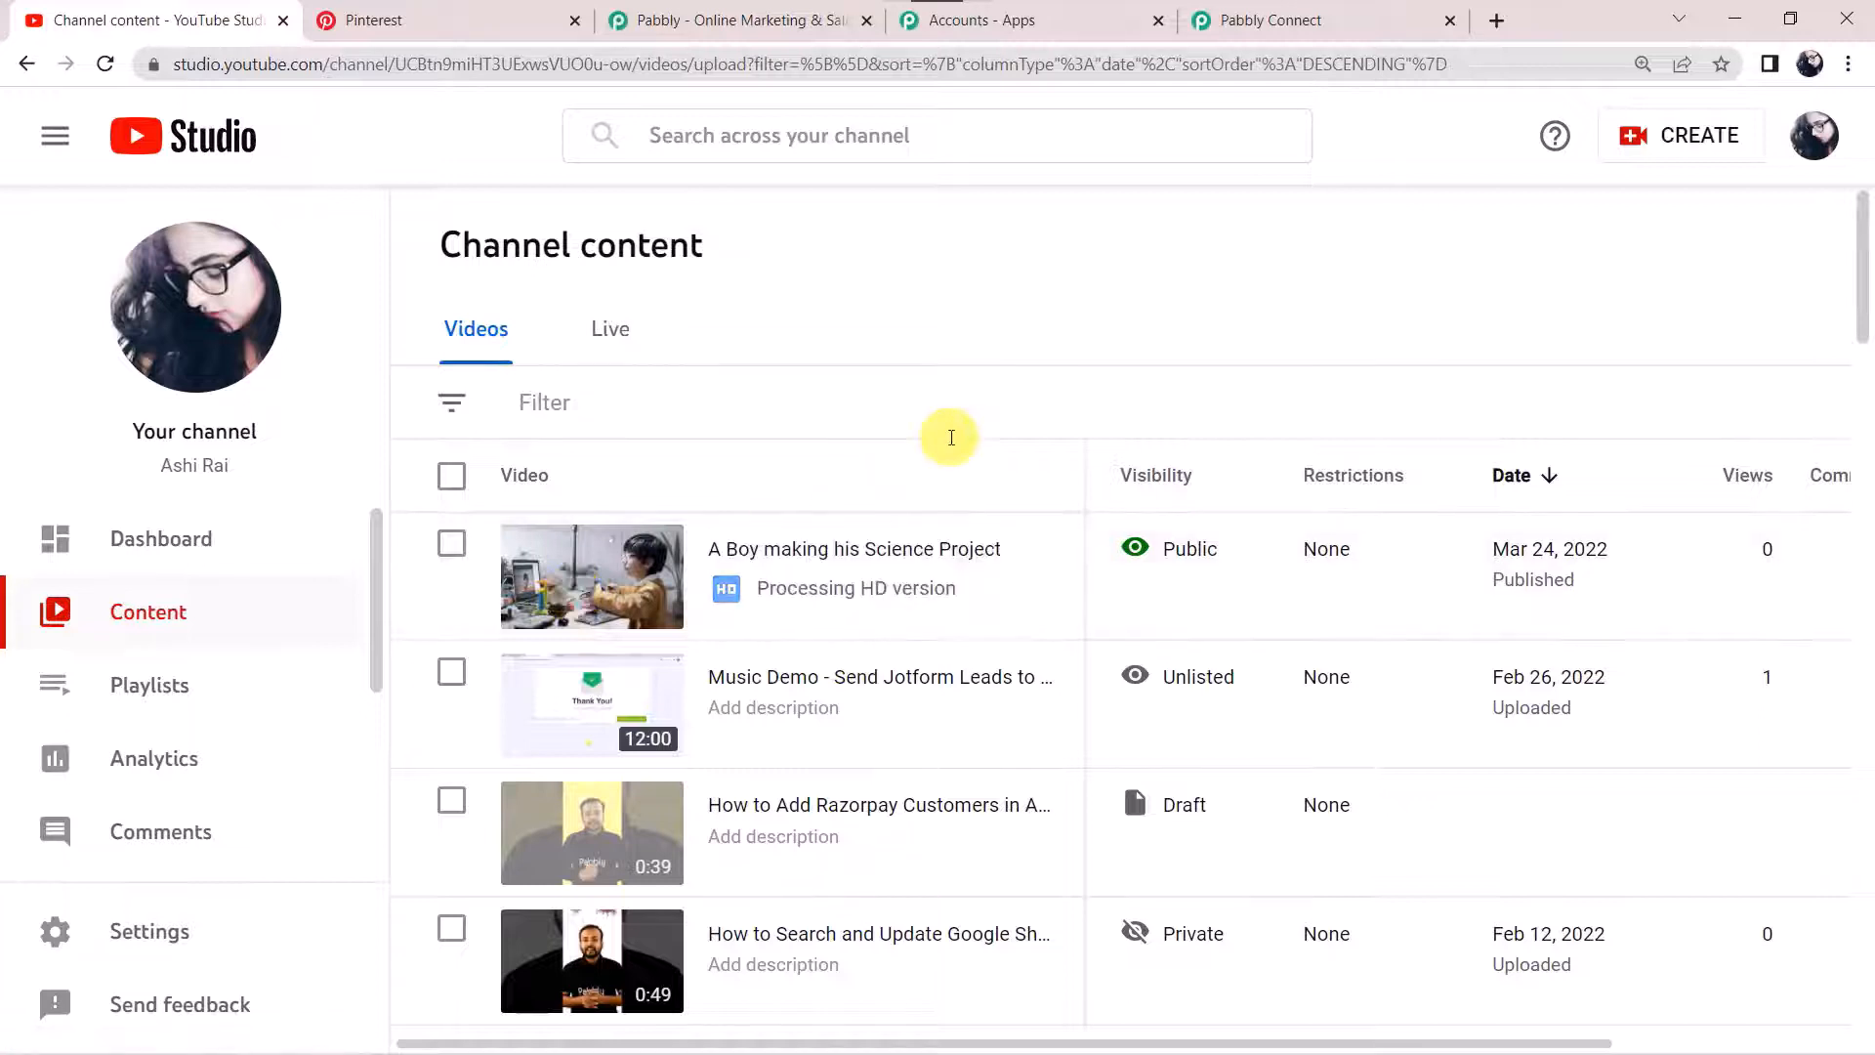
# Switch to Pabbly Connect, save the YouTube trigger with a test request, and review the received video data
pyautogui.click(1323, 17)
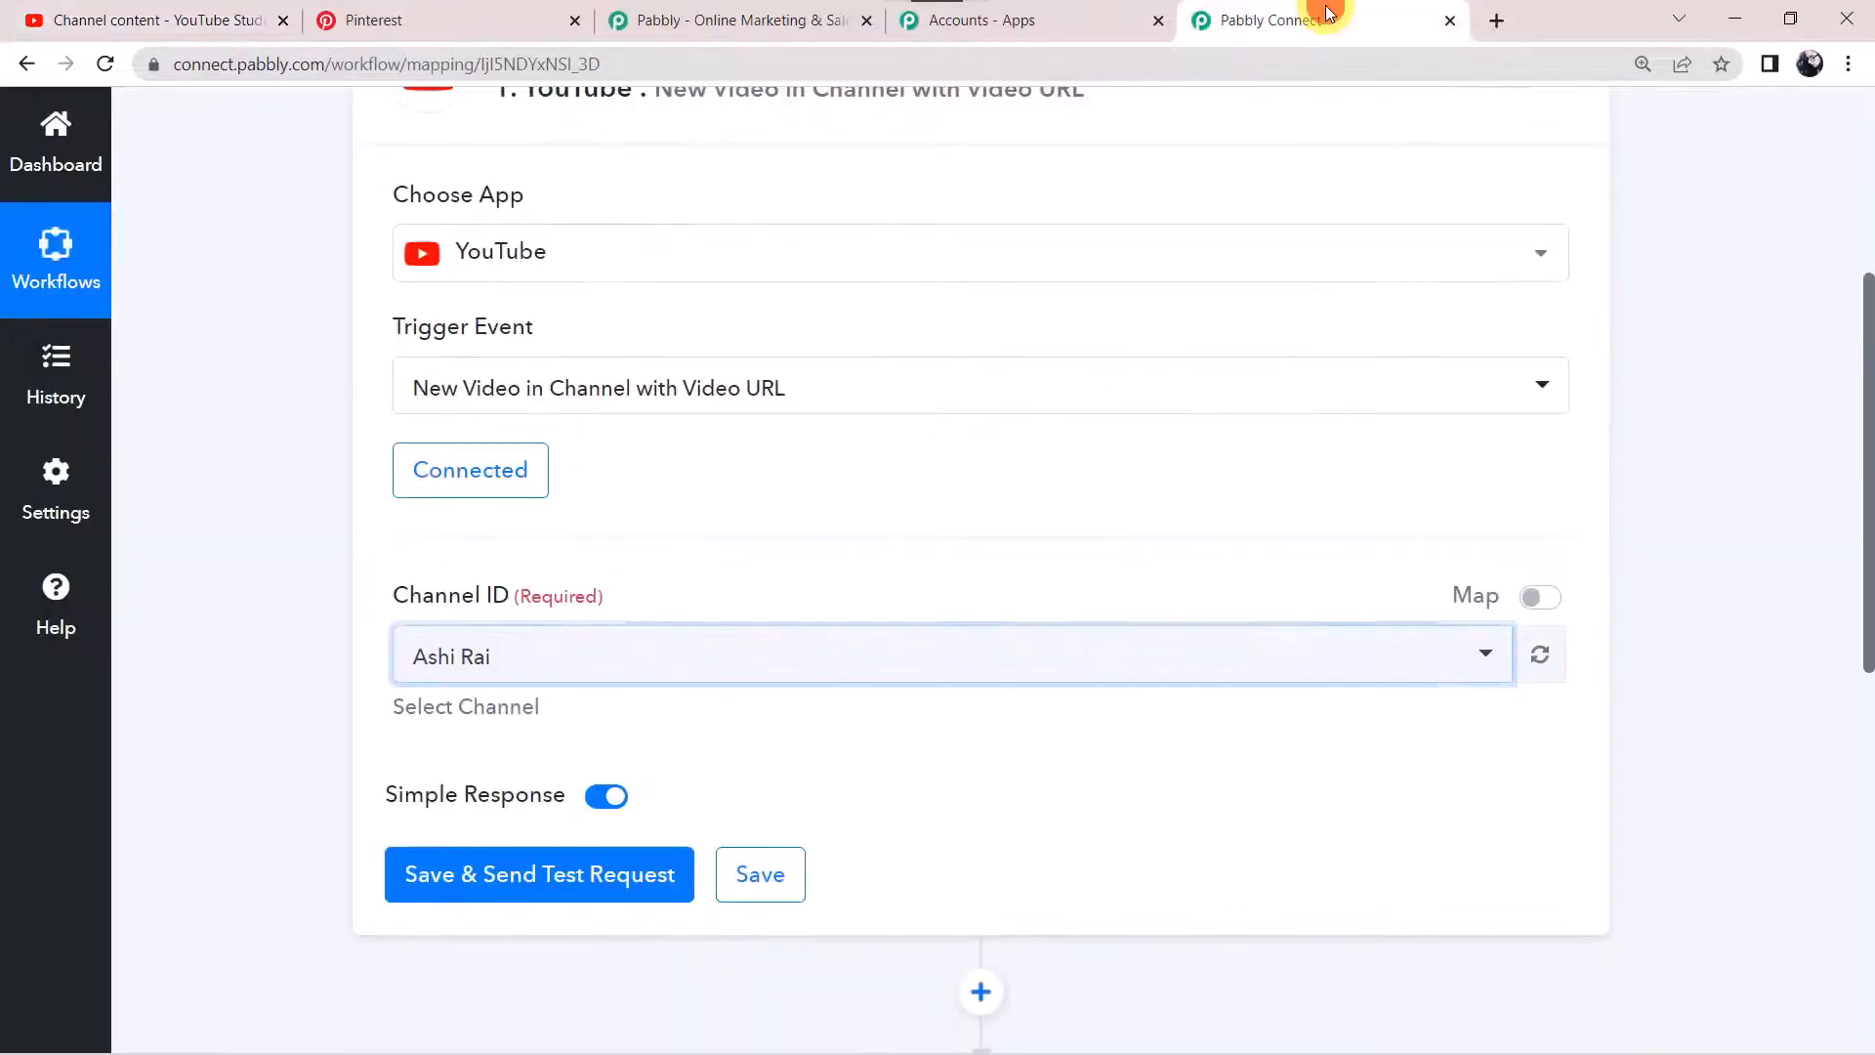
pyautogui.click(564, 884)
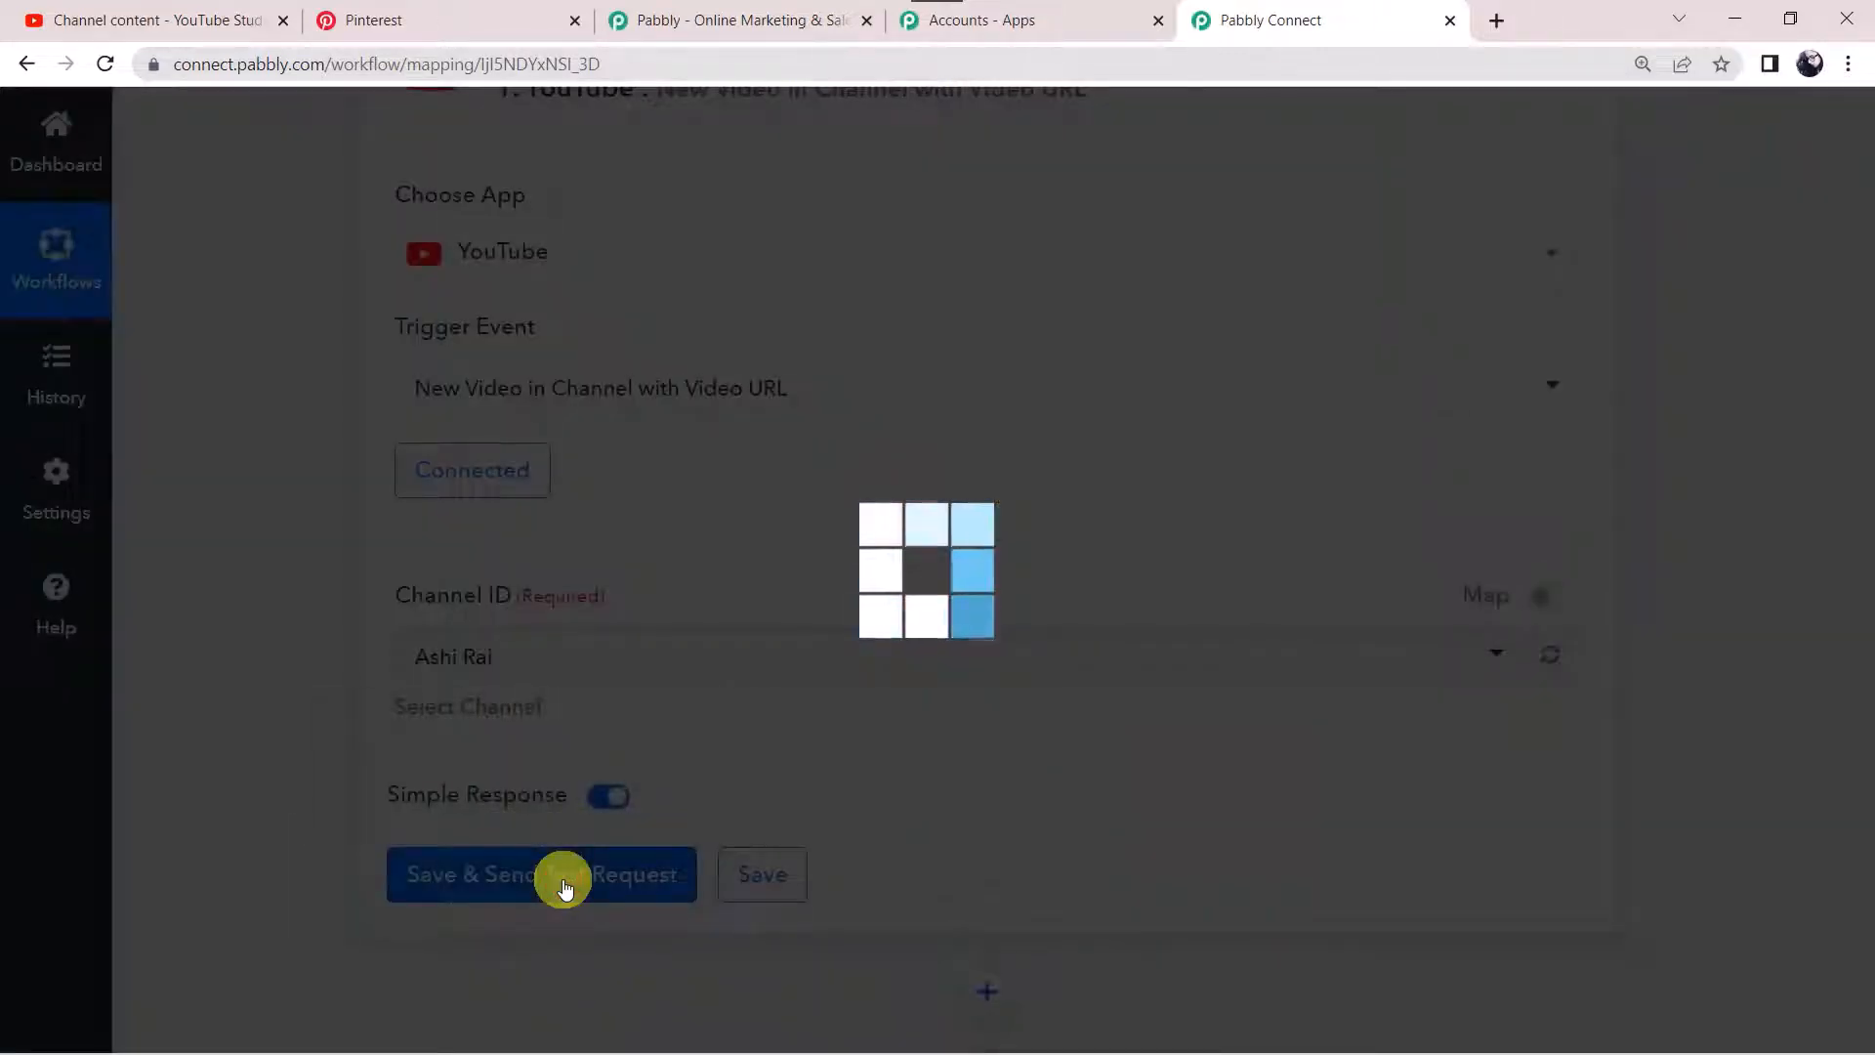
pyautogui.scroll(-8, 275, 879)
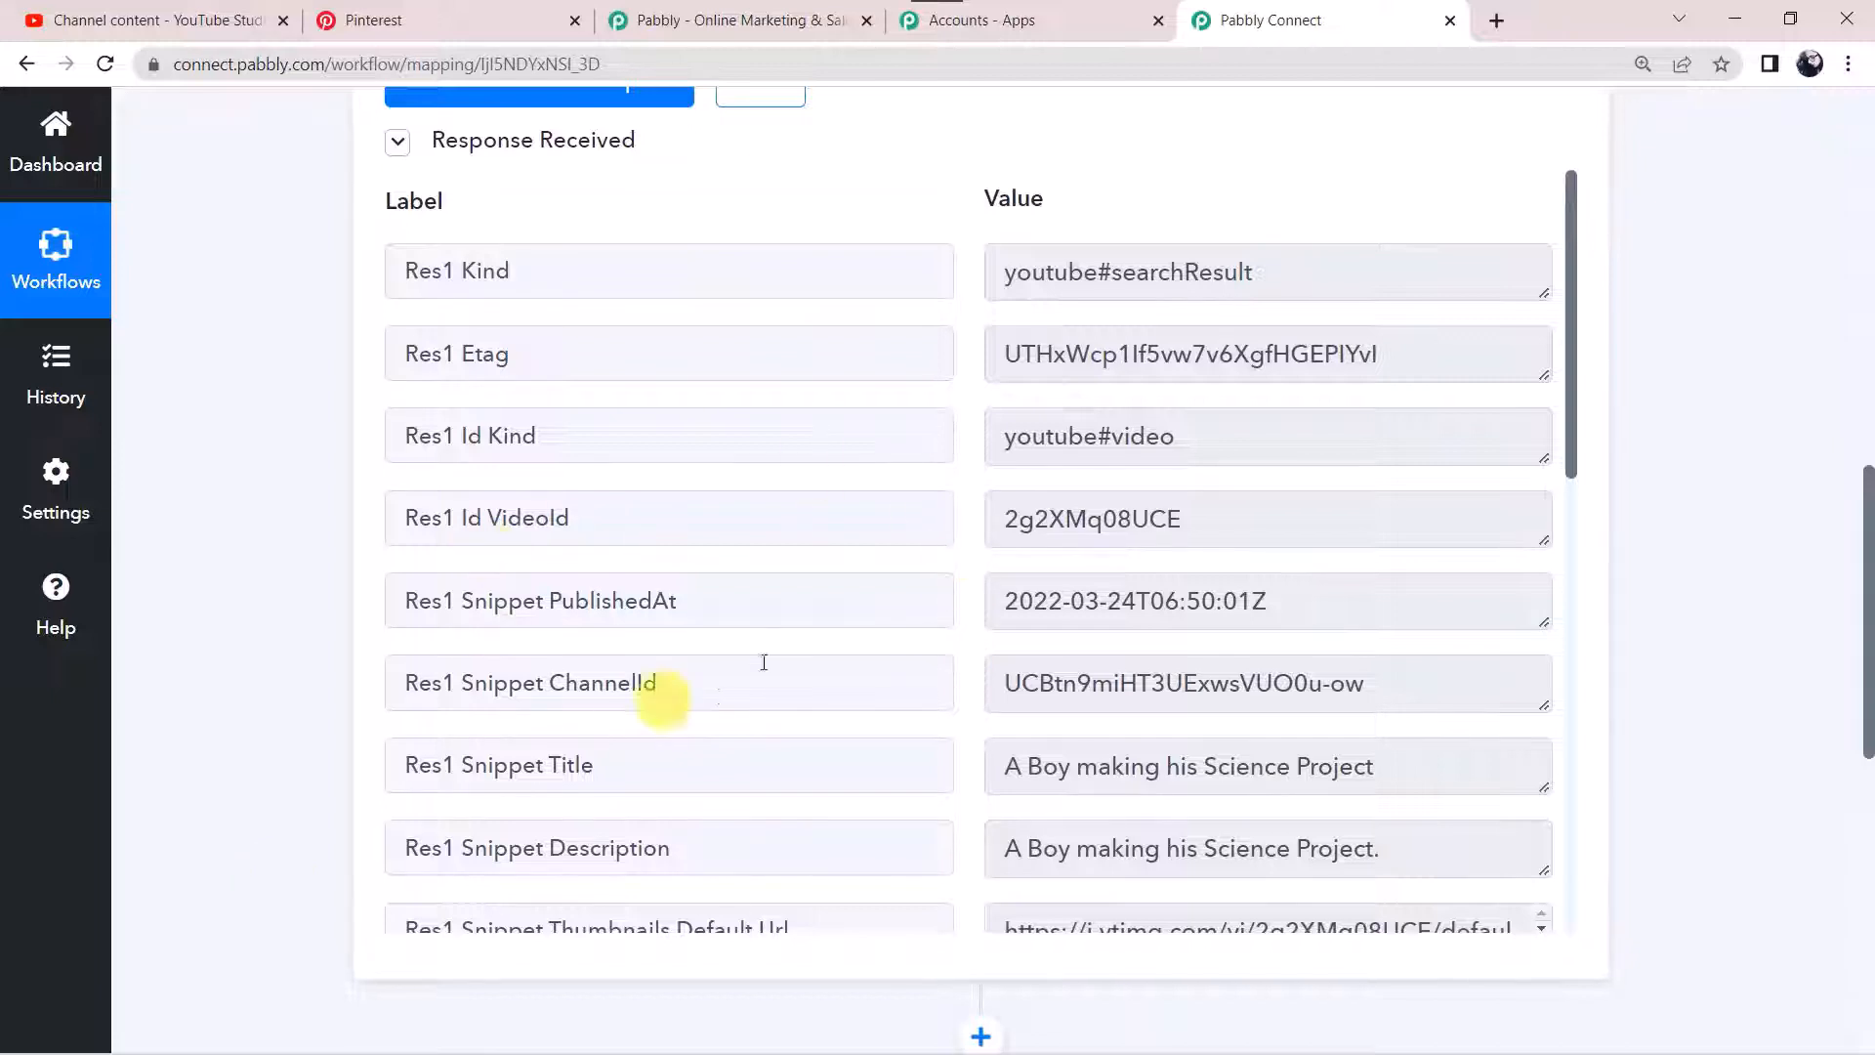
pyautogui.scroll(-2, 660, 574)
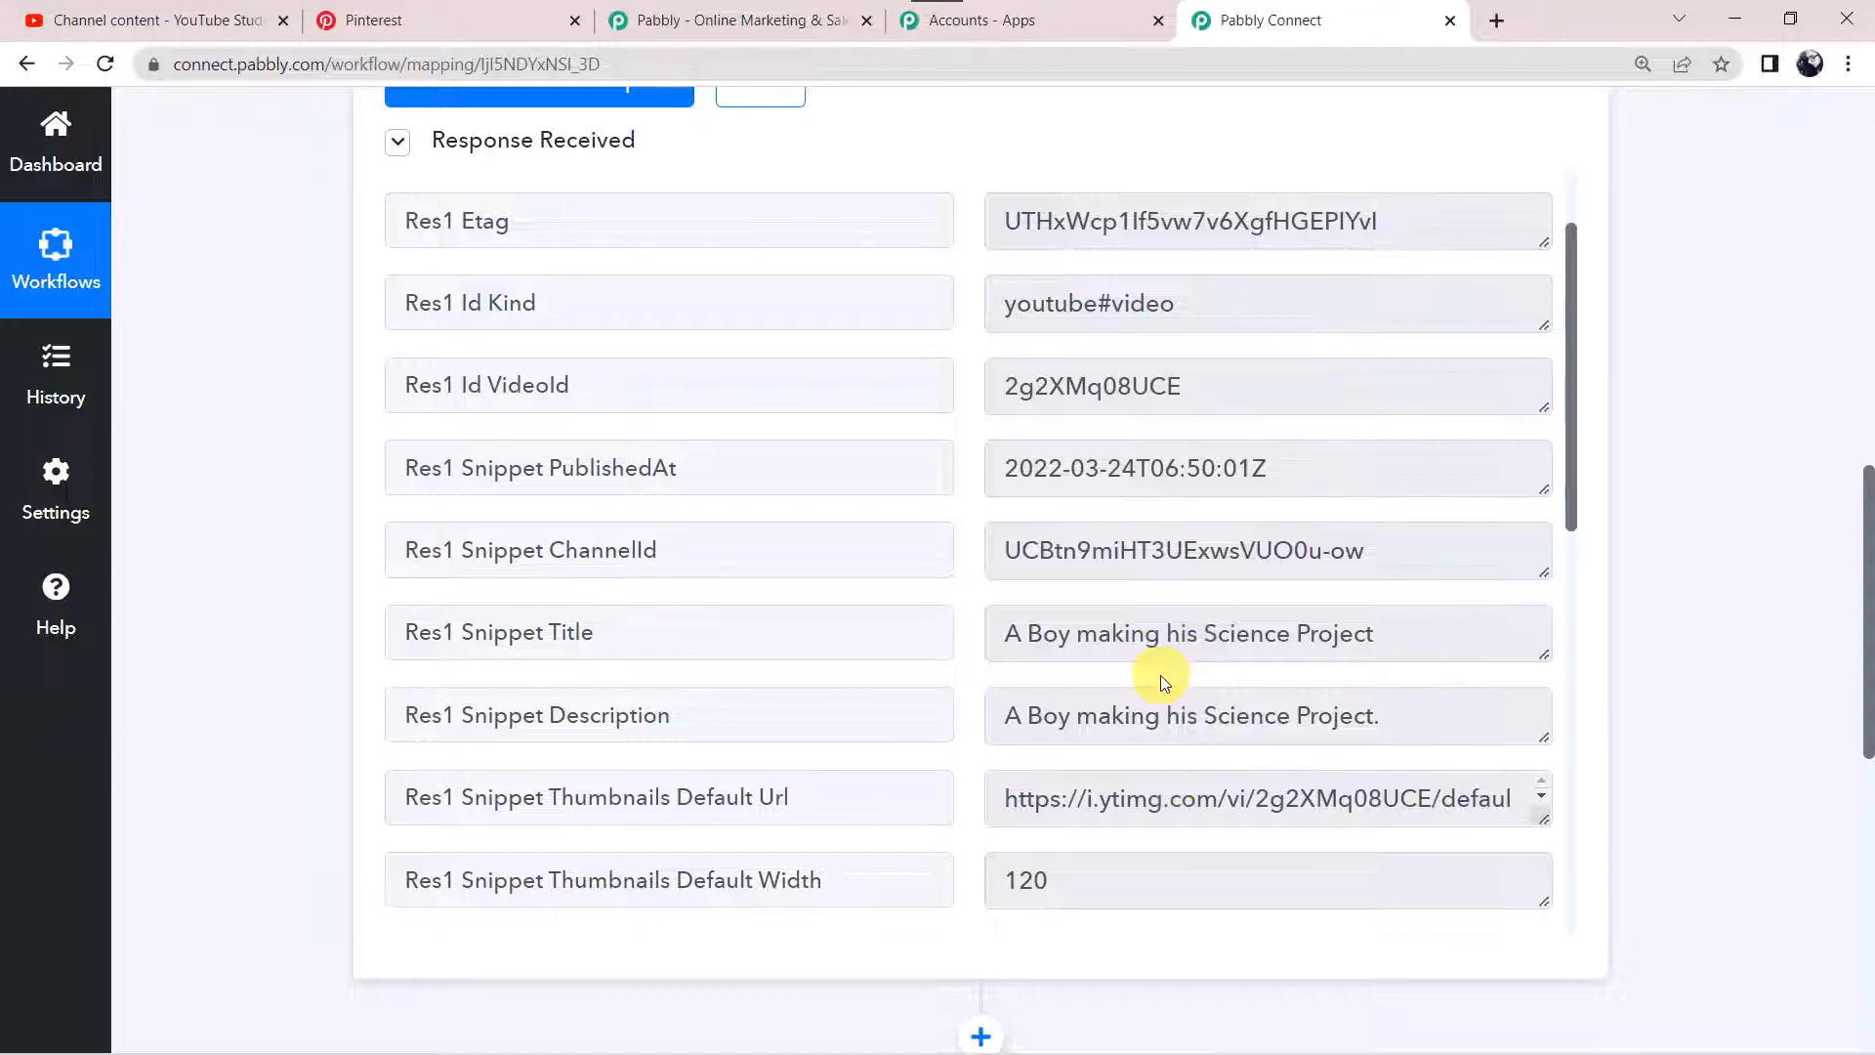
pyautogui.scroll(-5, 1162, 681)
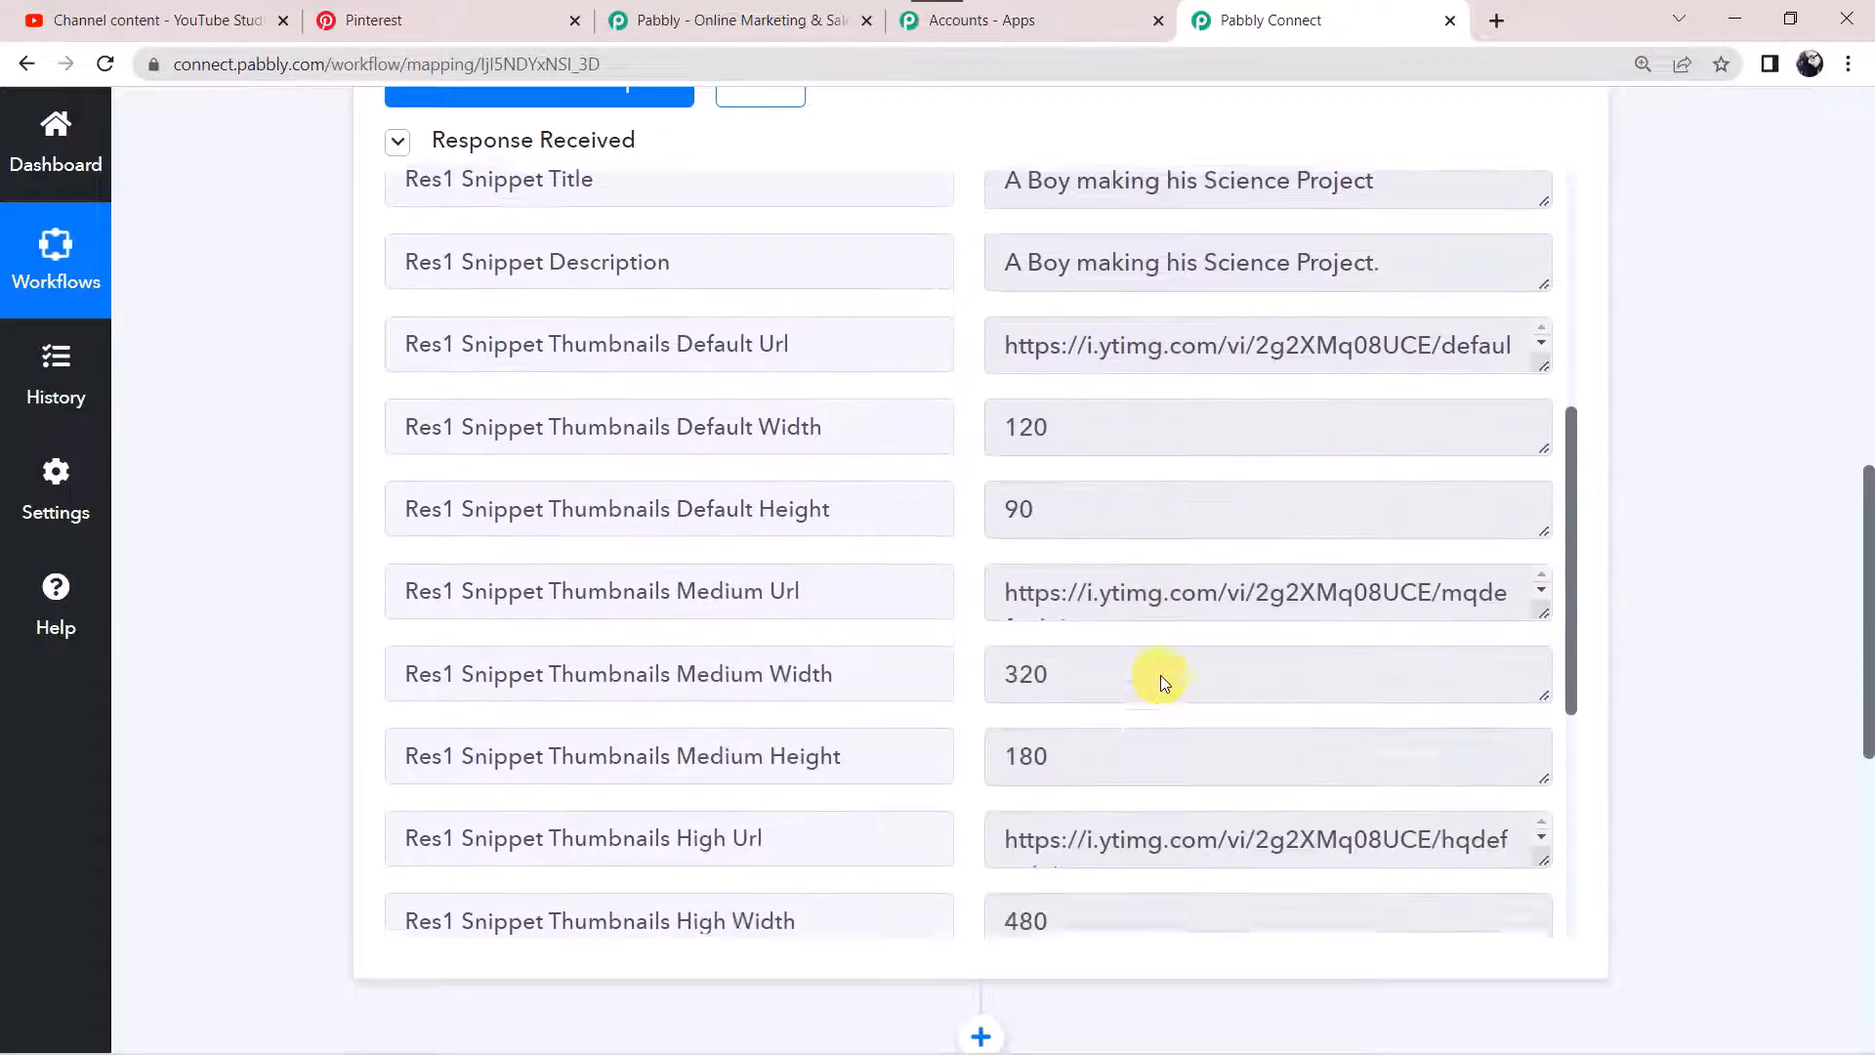
pyautogui.scroll(-2, 1162, 680)
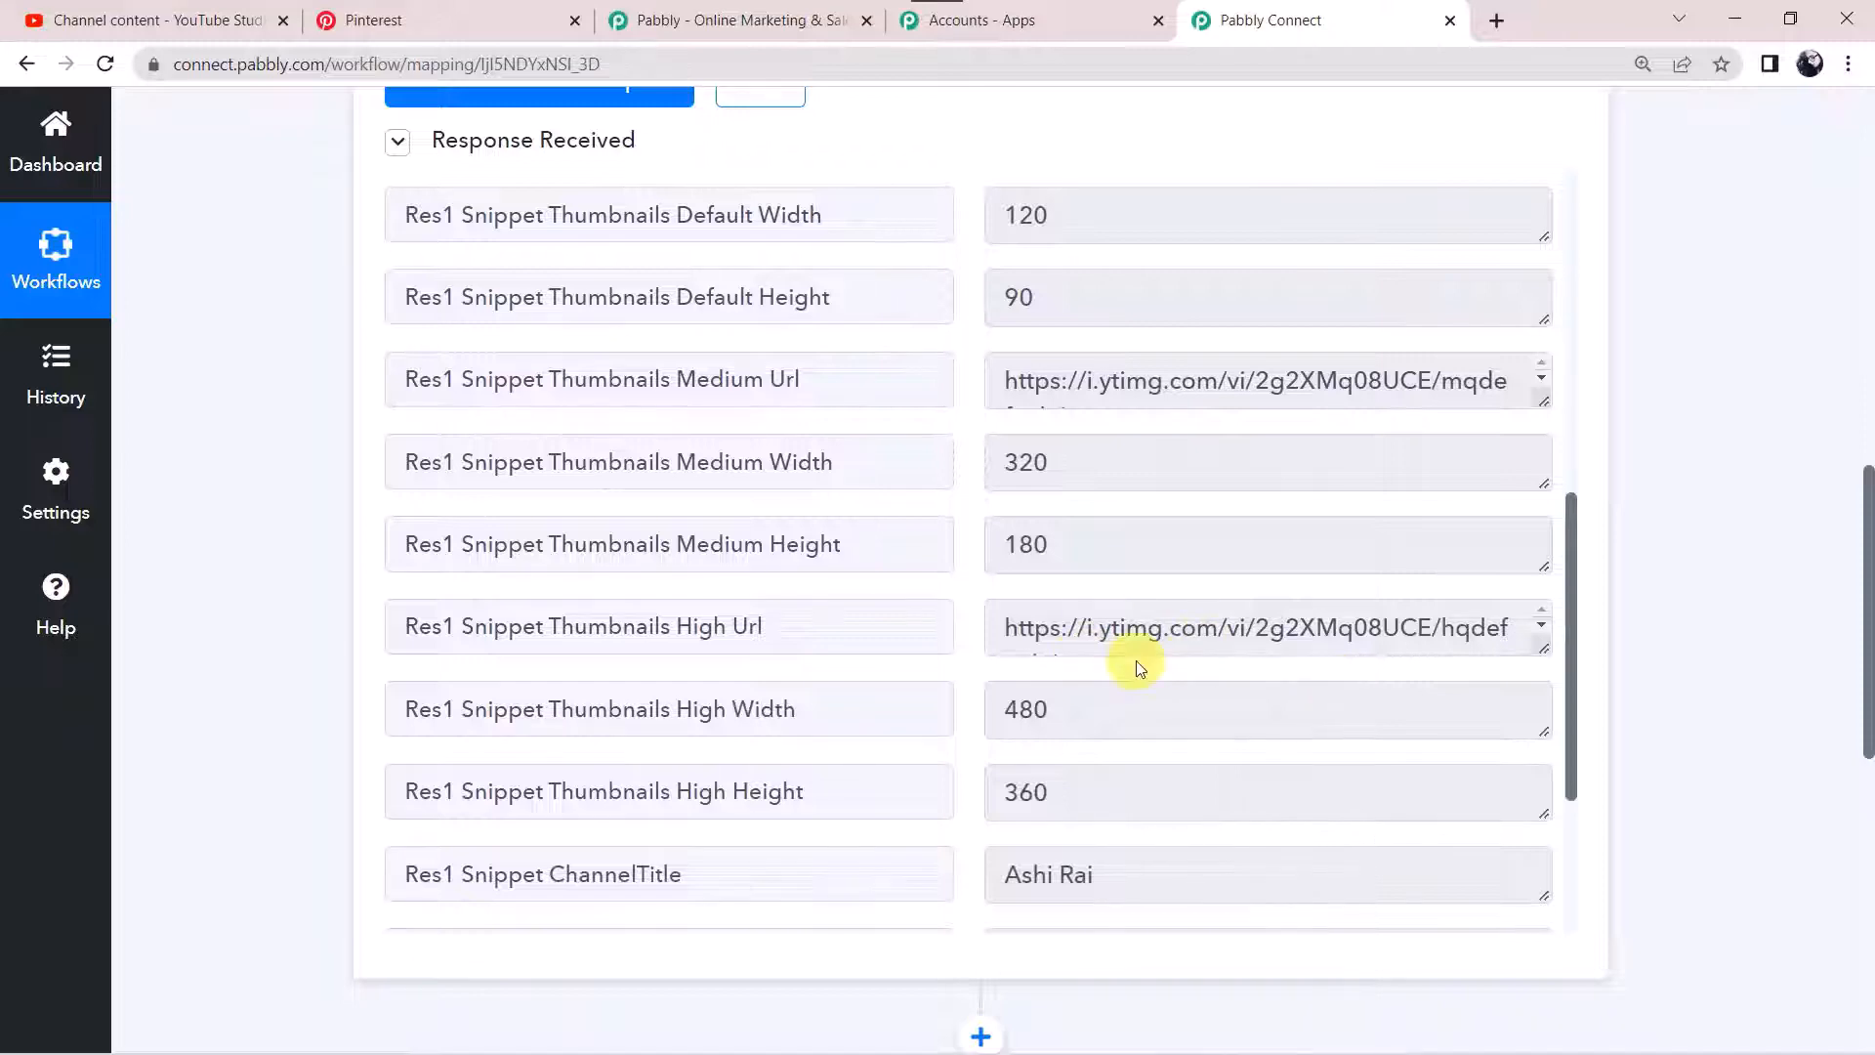
pyautogui.scroll(-6, 1137, 667)
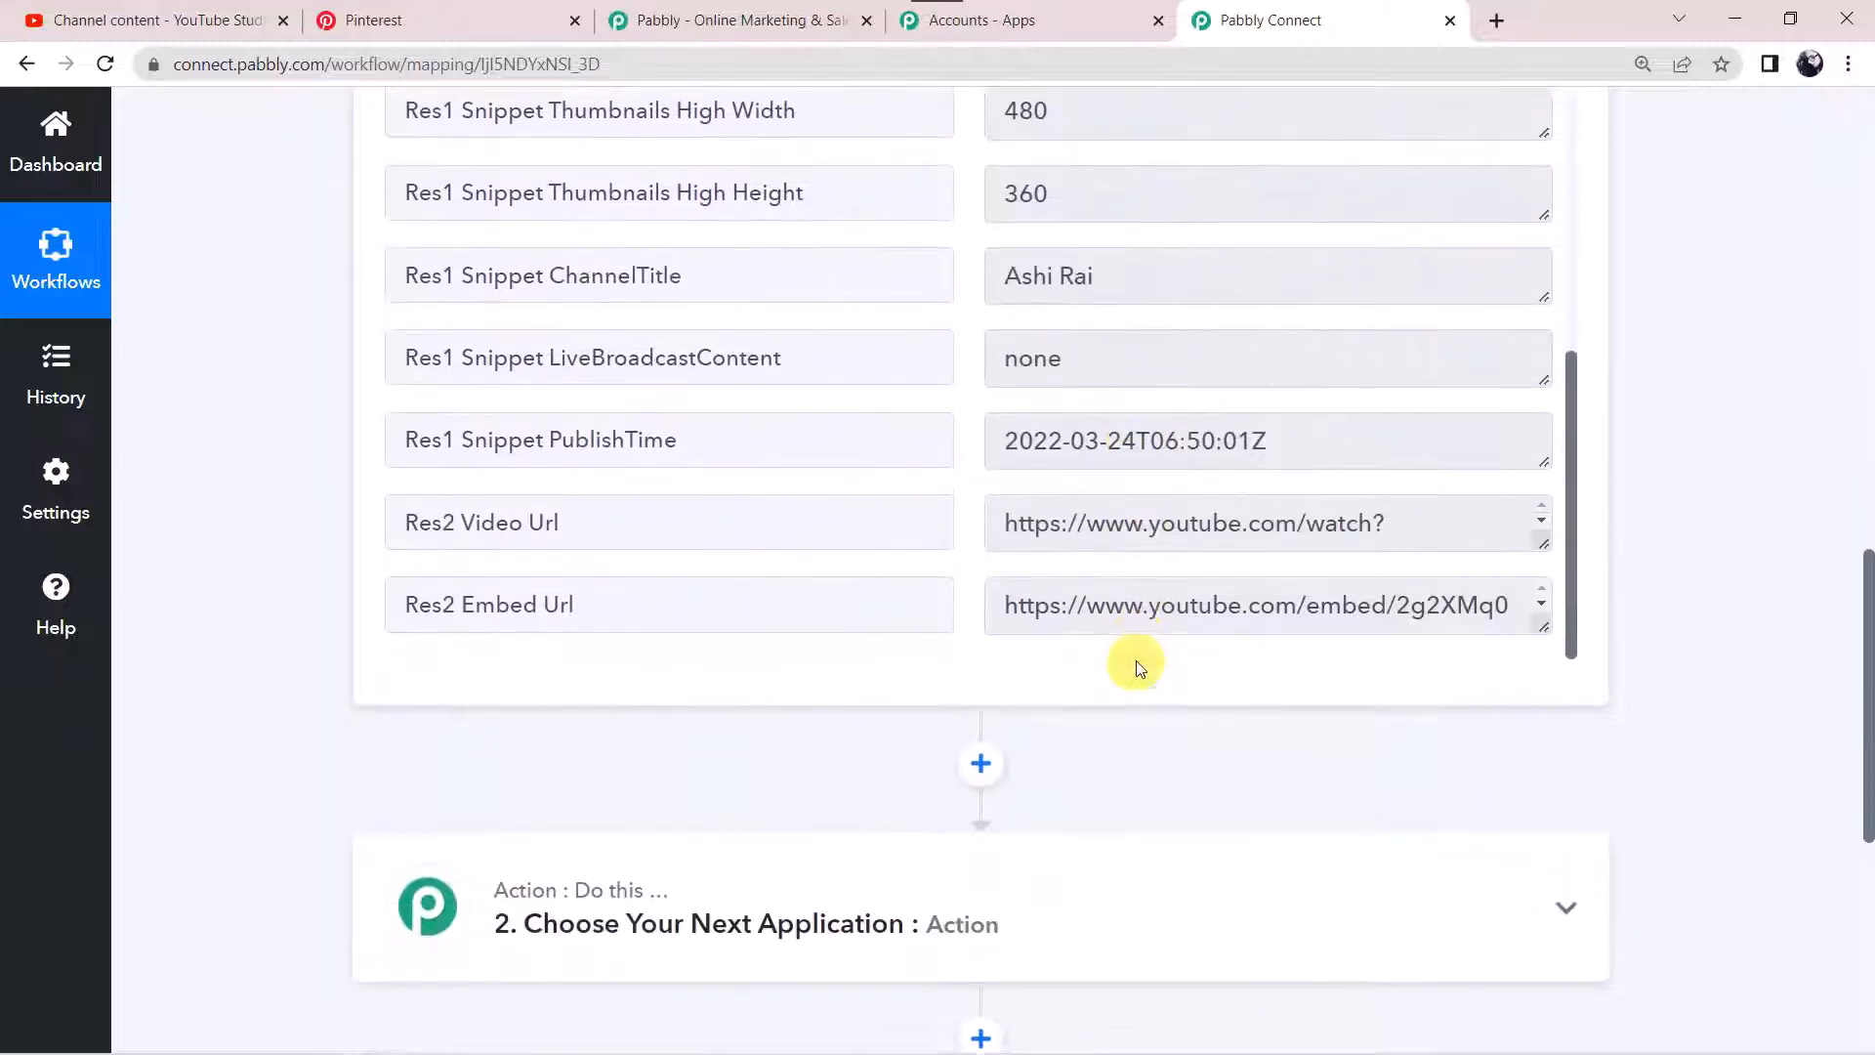
pyautogui.scroll(3, 1136, 668)
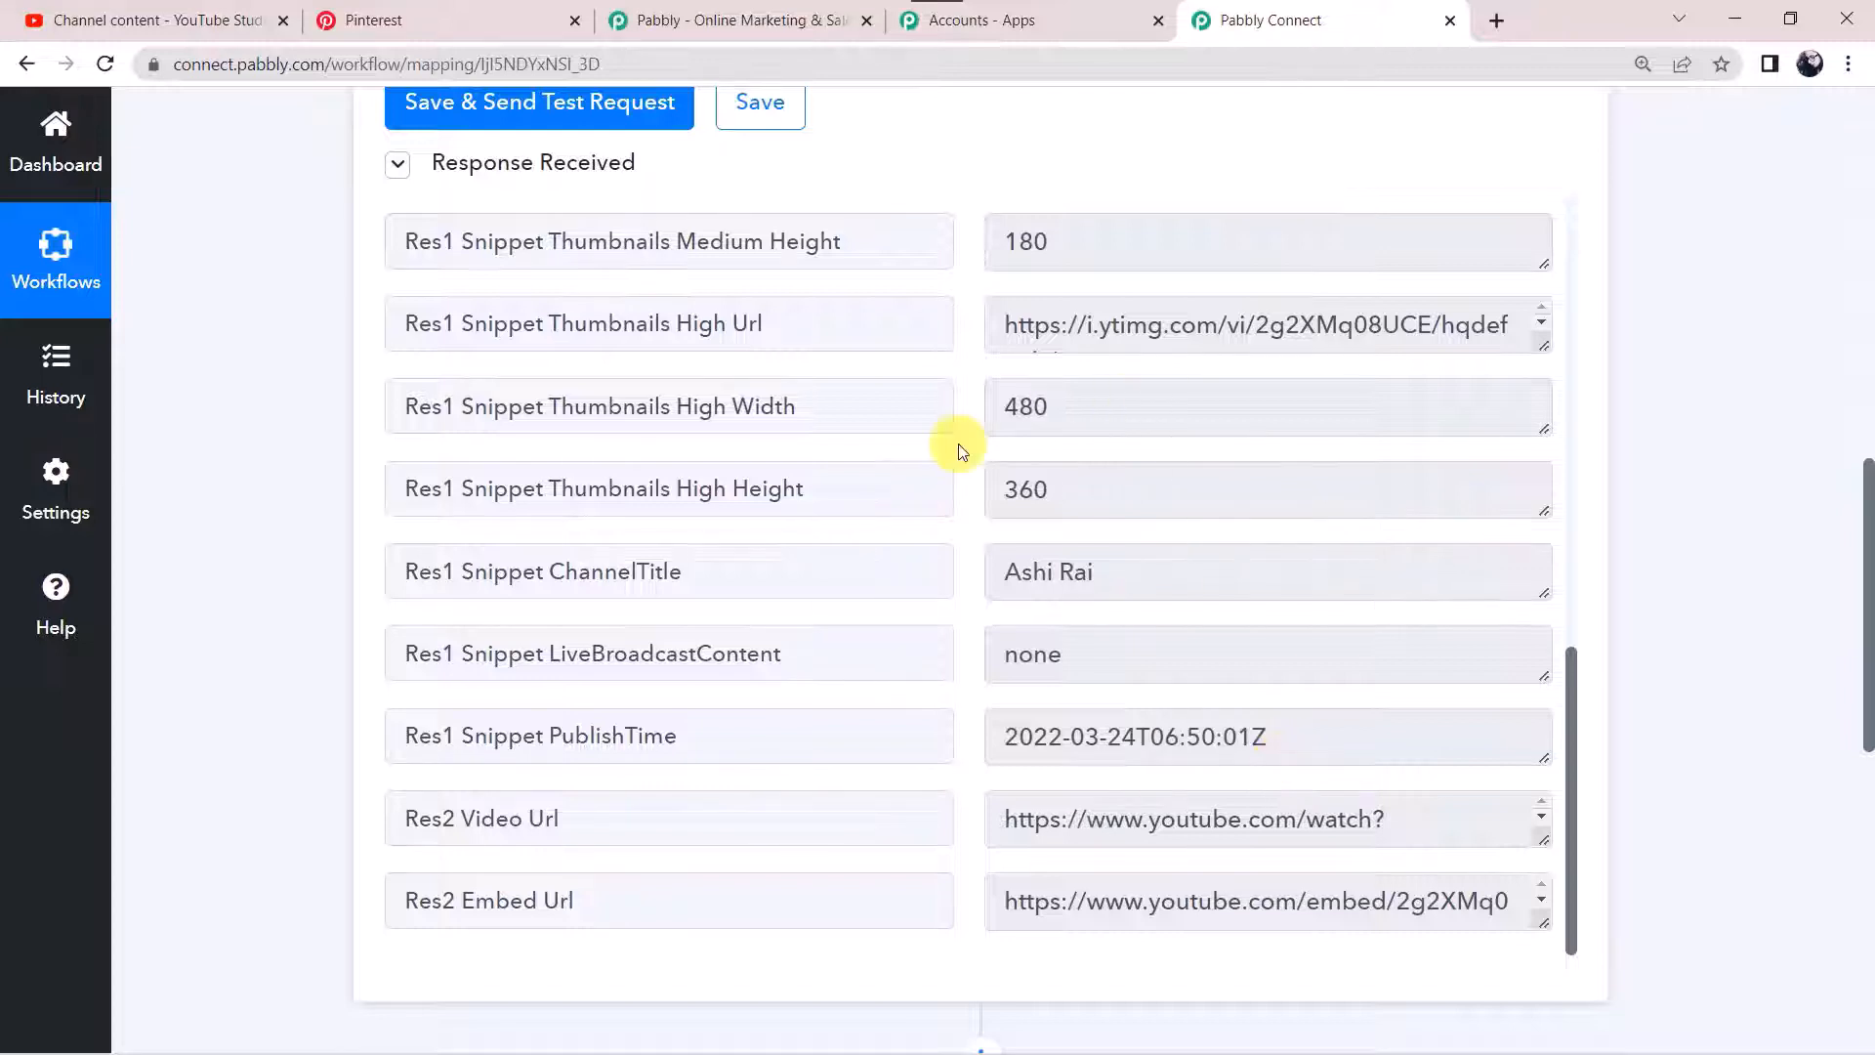
pyautogui.scroll(8, 957, 449)
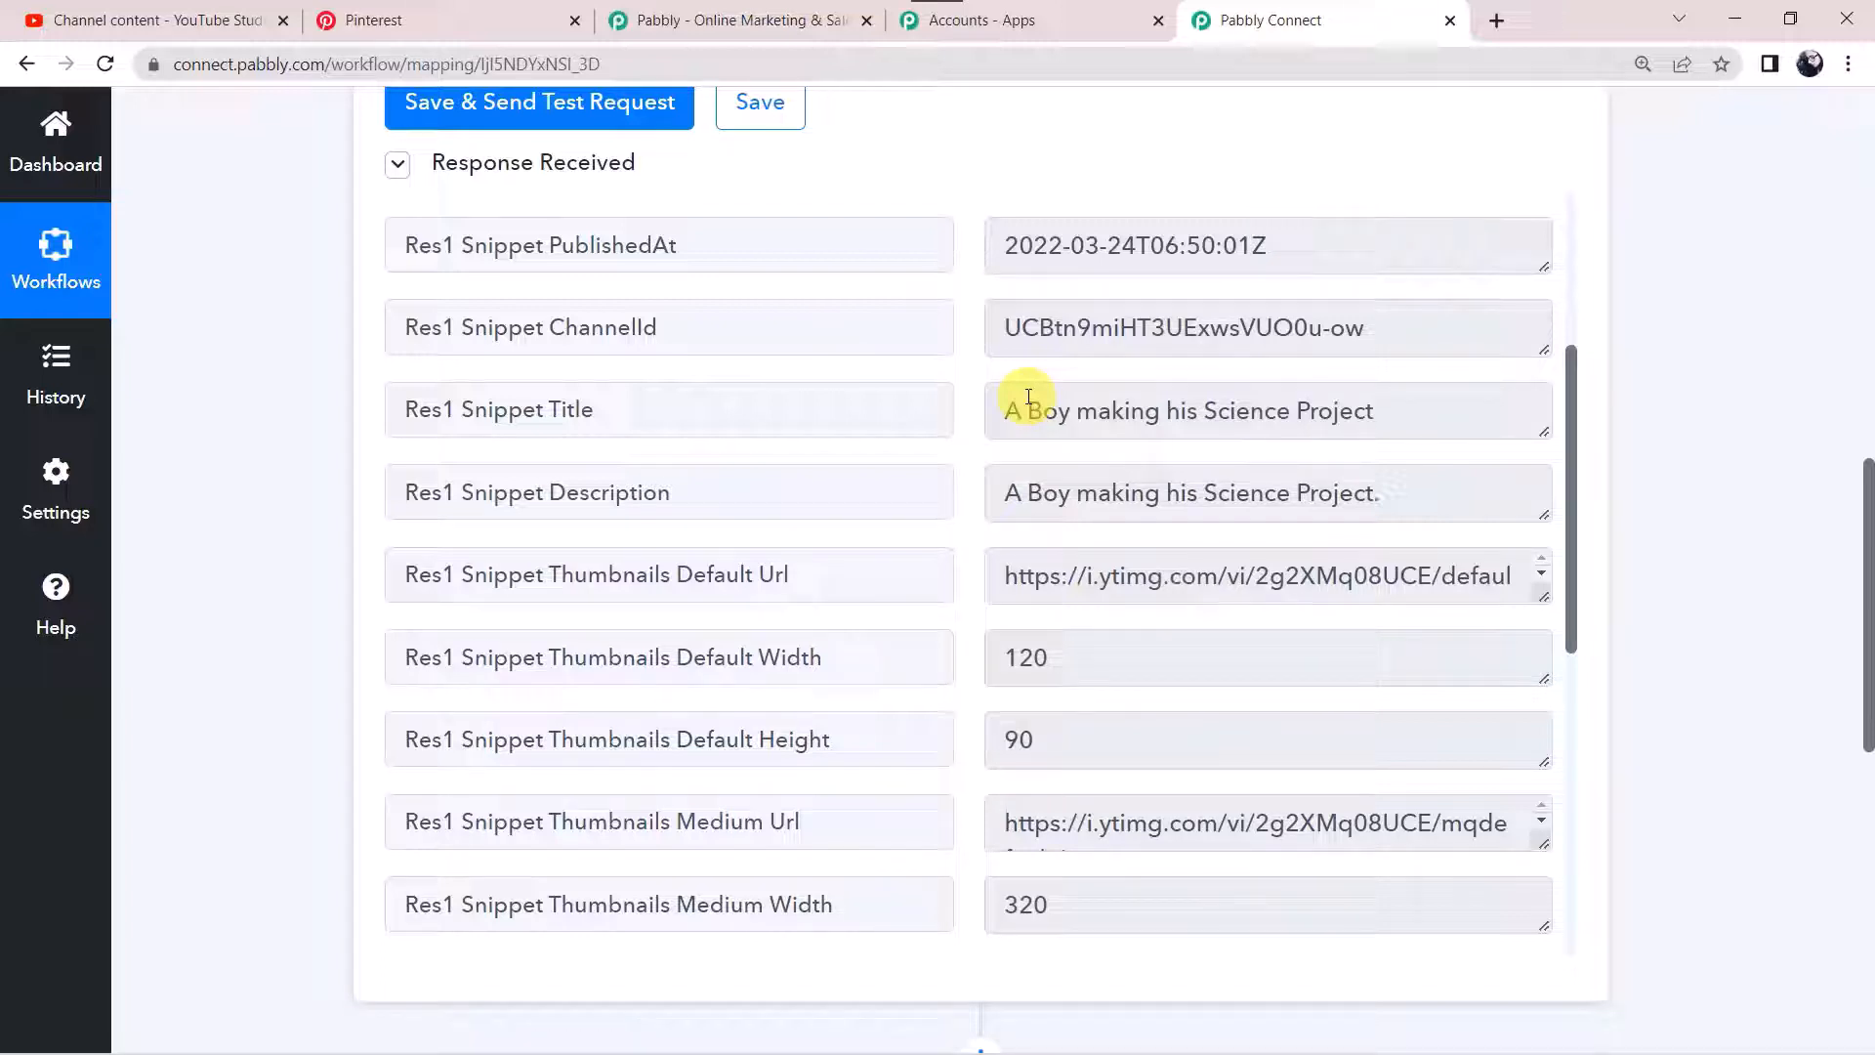
# Set Pinterest as the action step's app with Create Pin as the action event
pyautogui.scroll(-7, 264, 711)
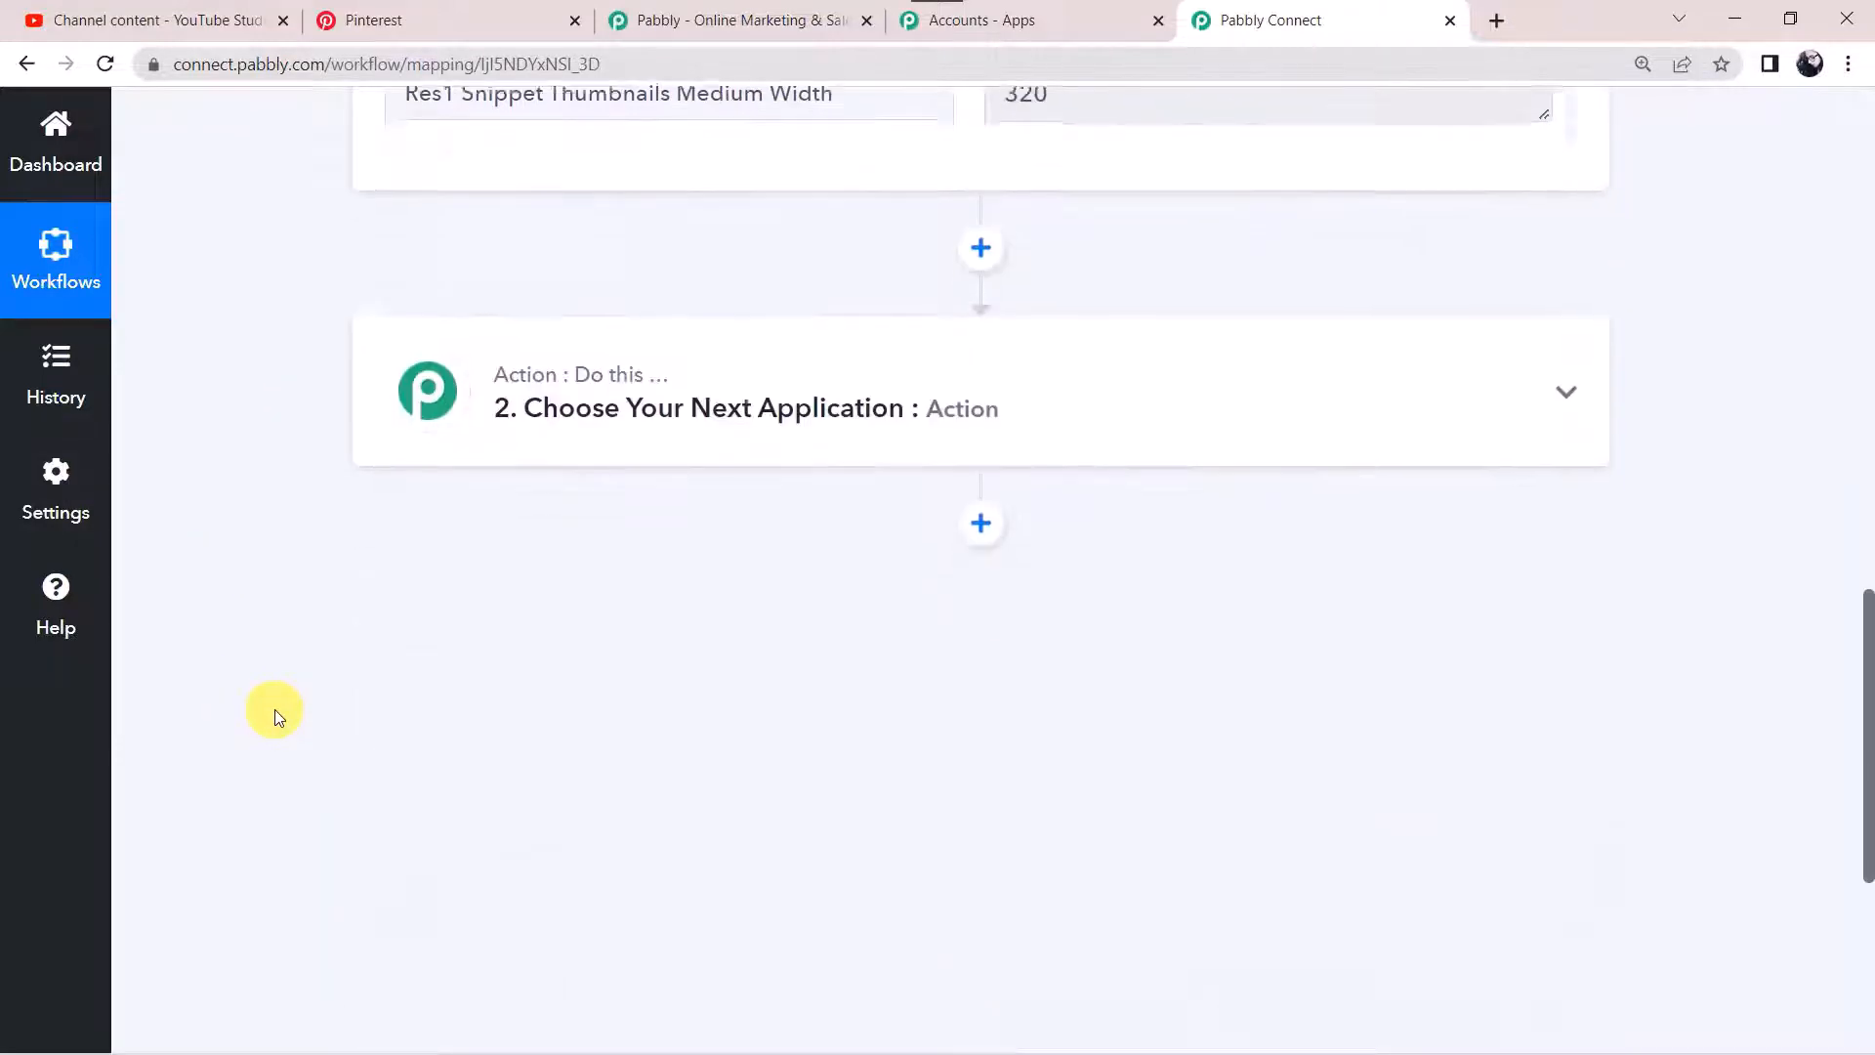
pyautogui.click(865, 382)
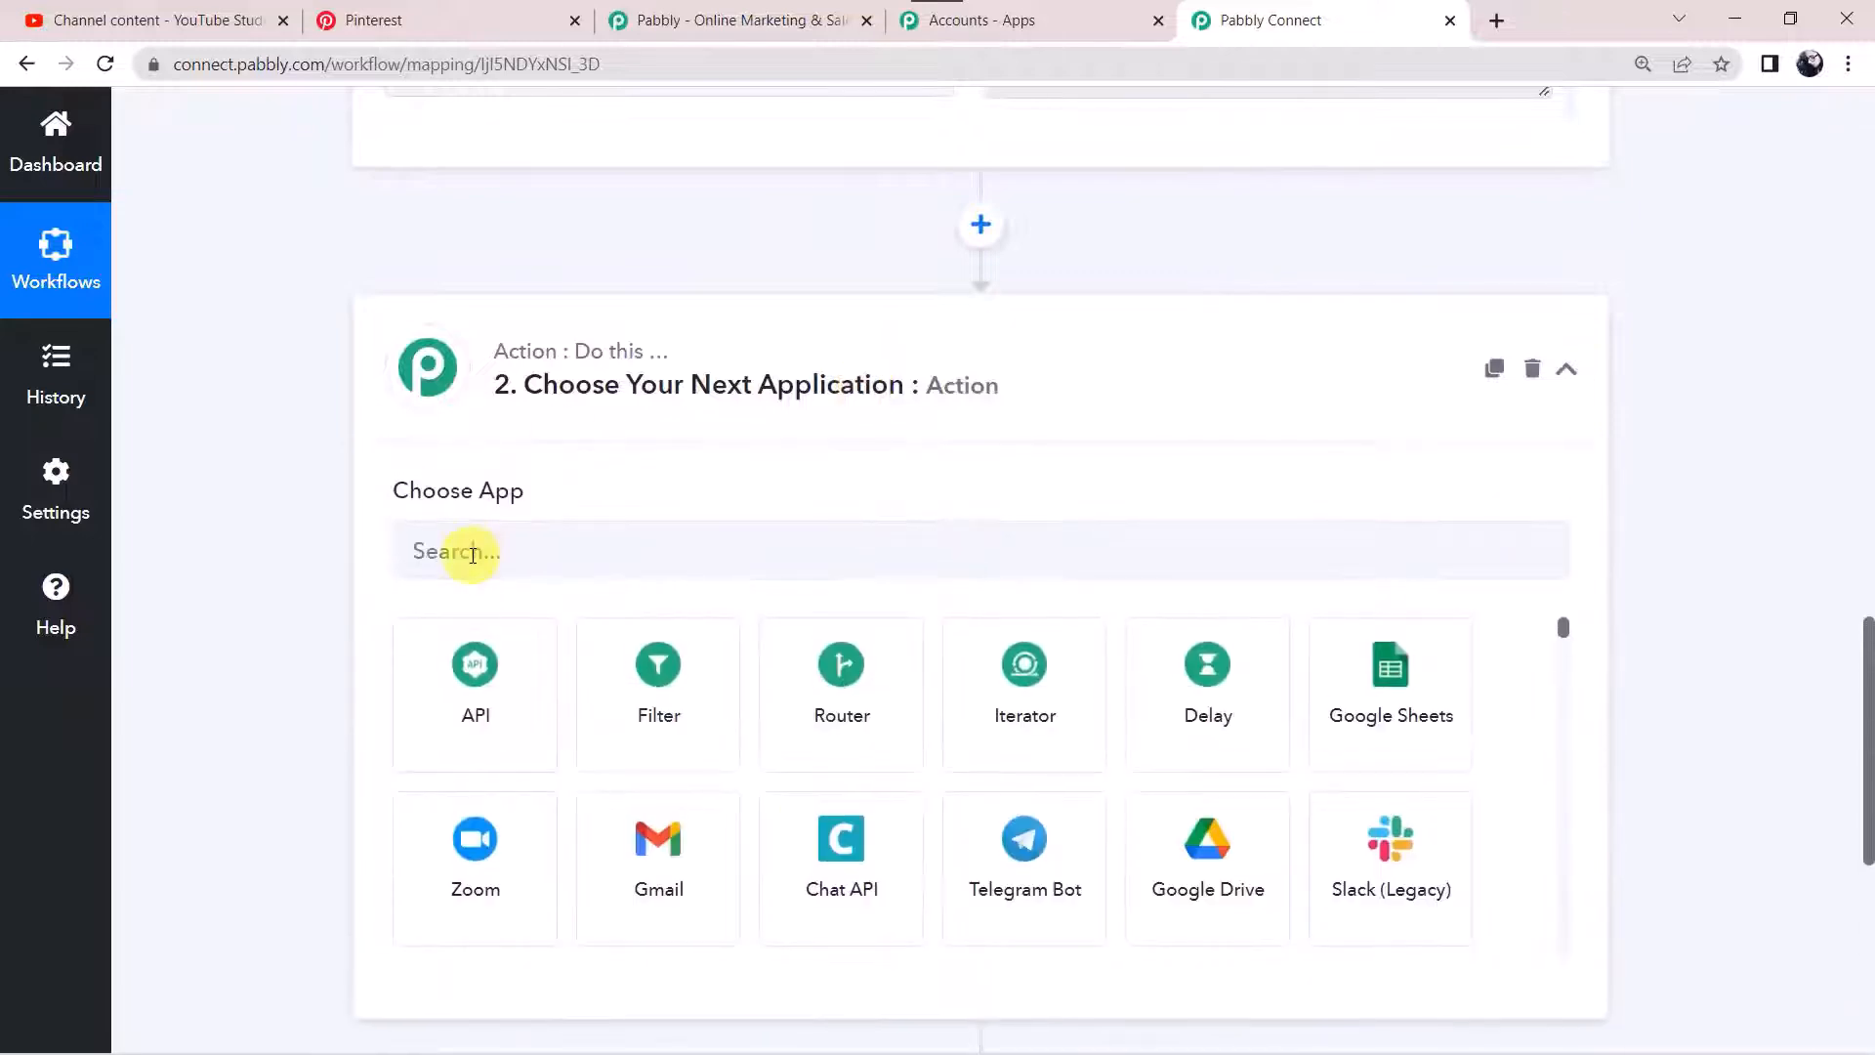
pyautogui.click(473, 552)
pyautogui.write('Pinte')
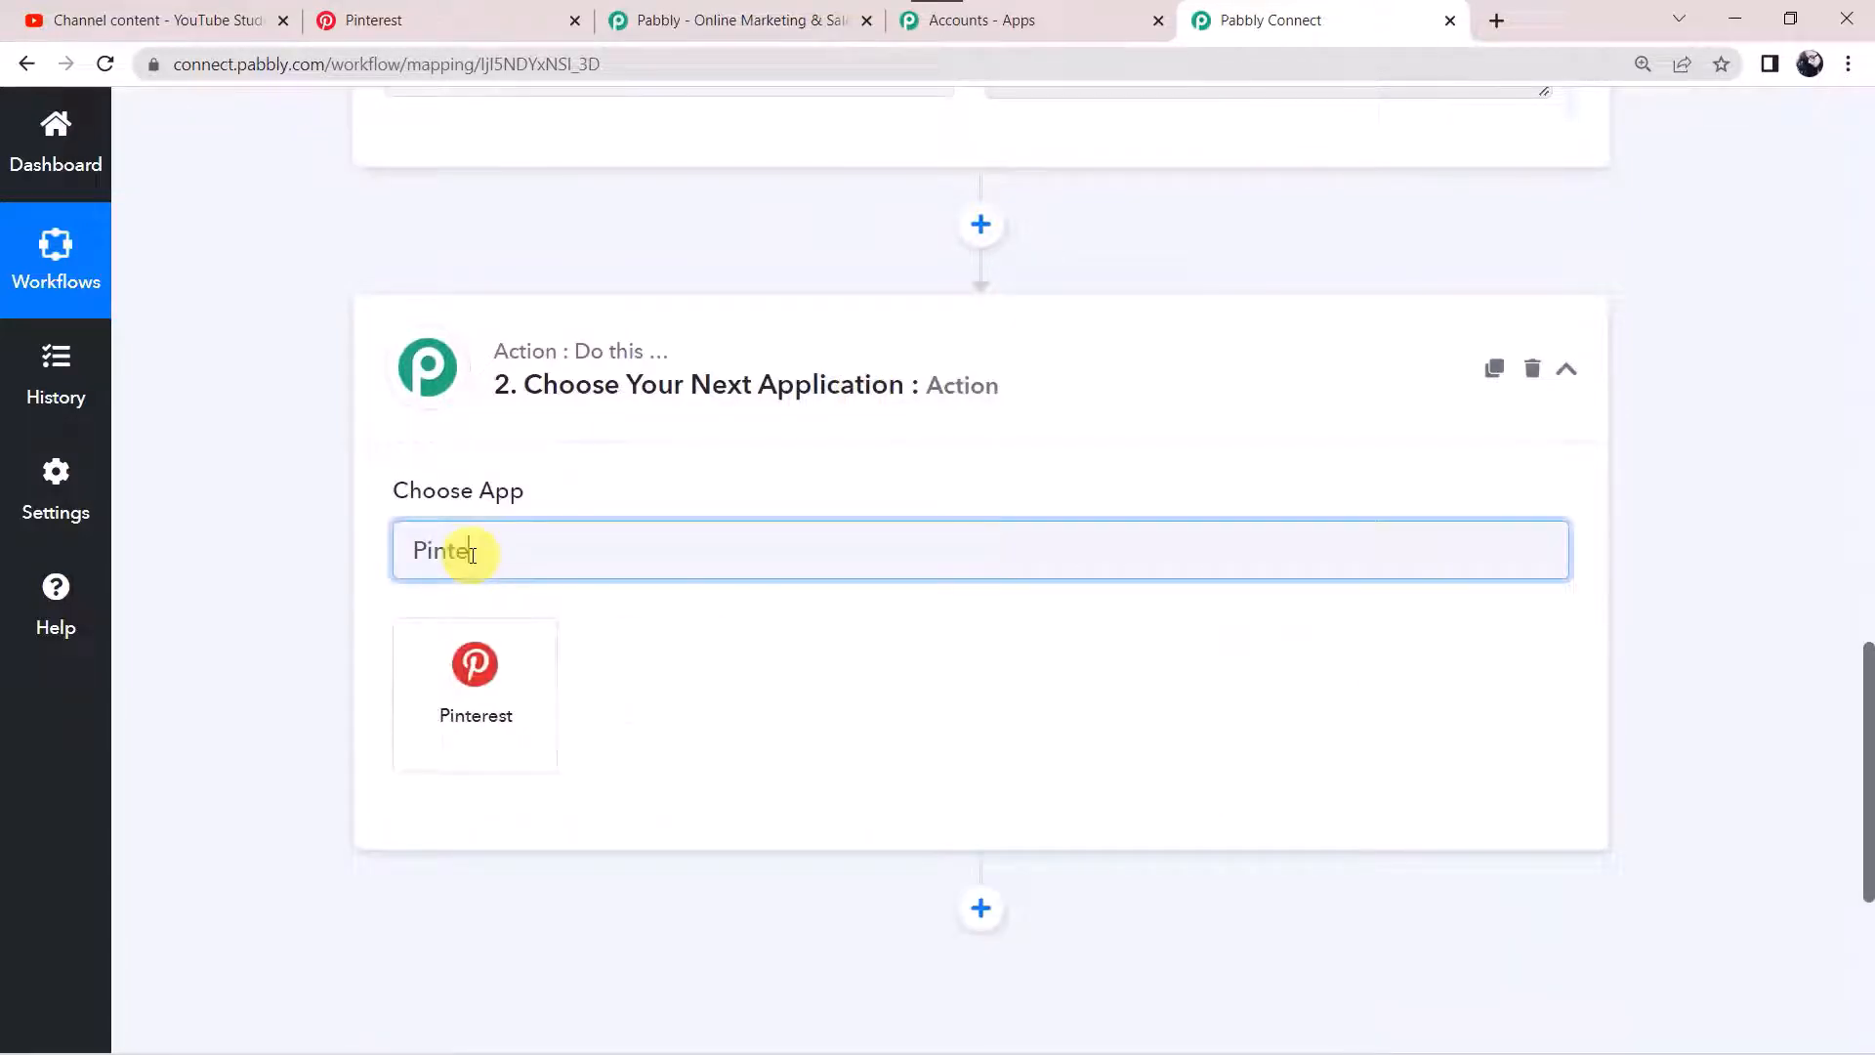
pyautogui.click(472, 686)
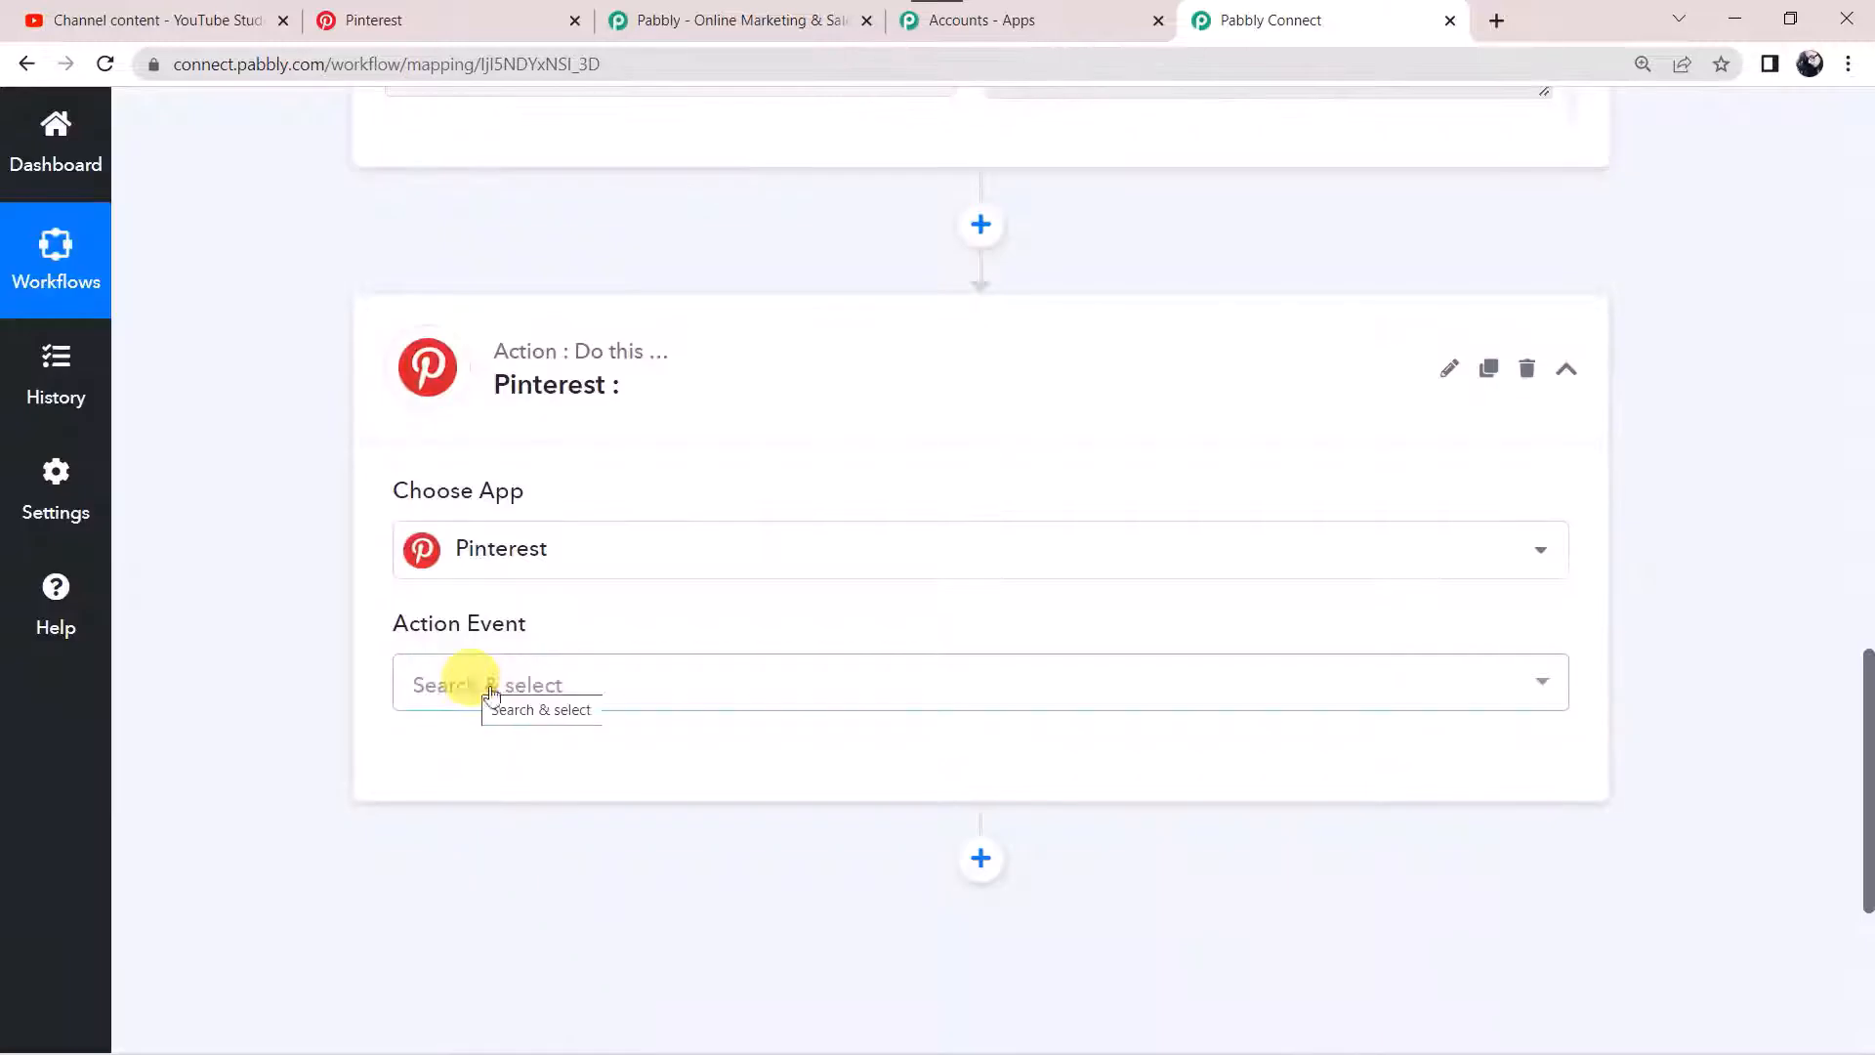
pyautogui.click(461, 683)
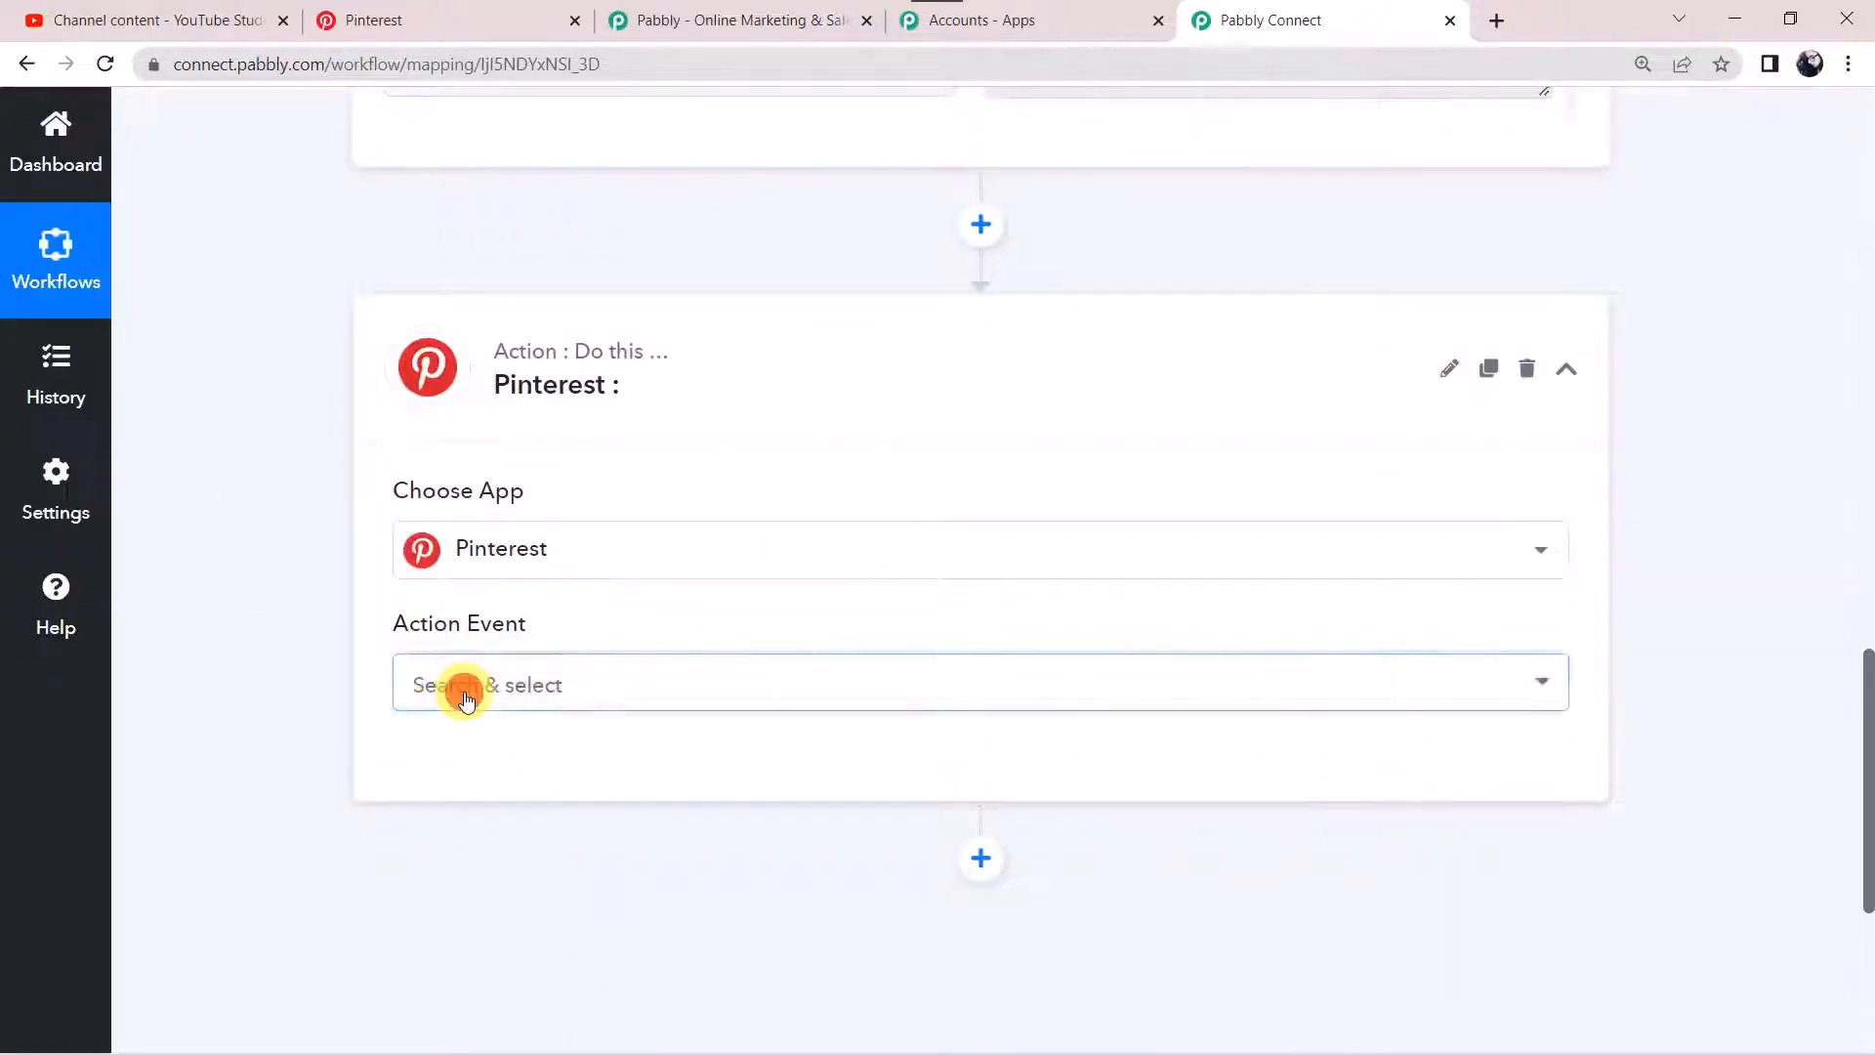
pyautogui.click(482, 357)
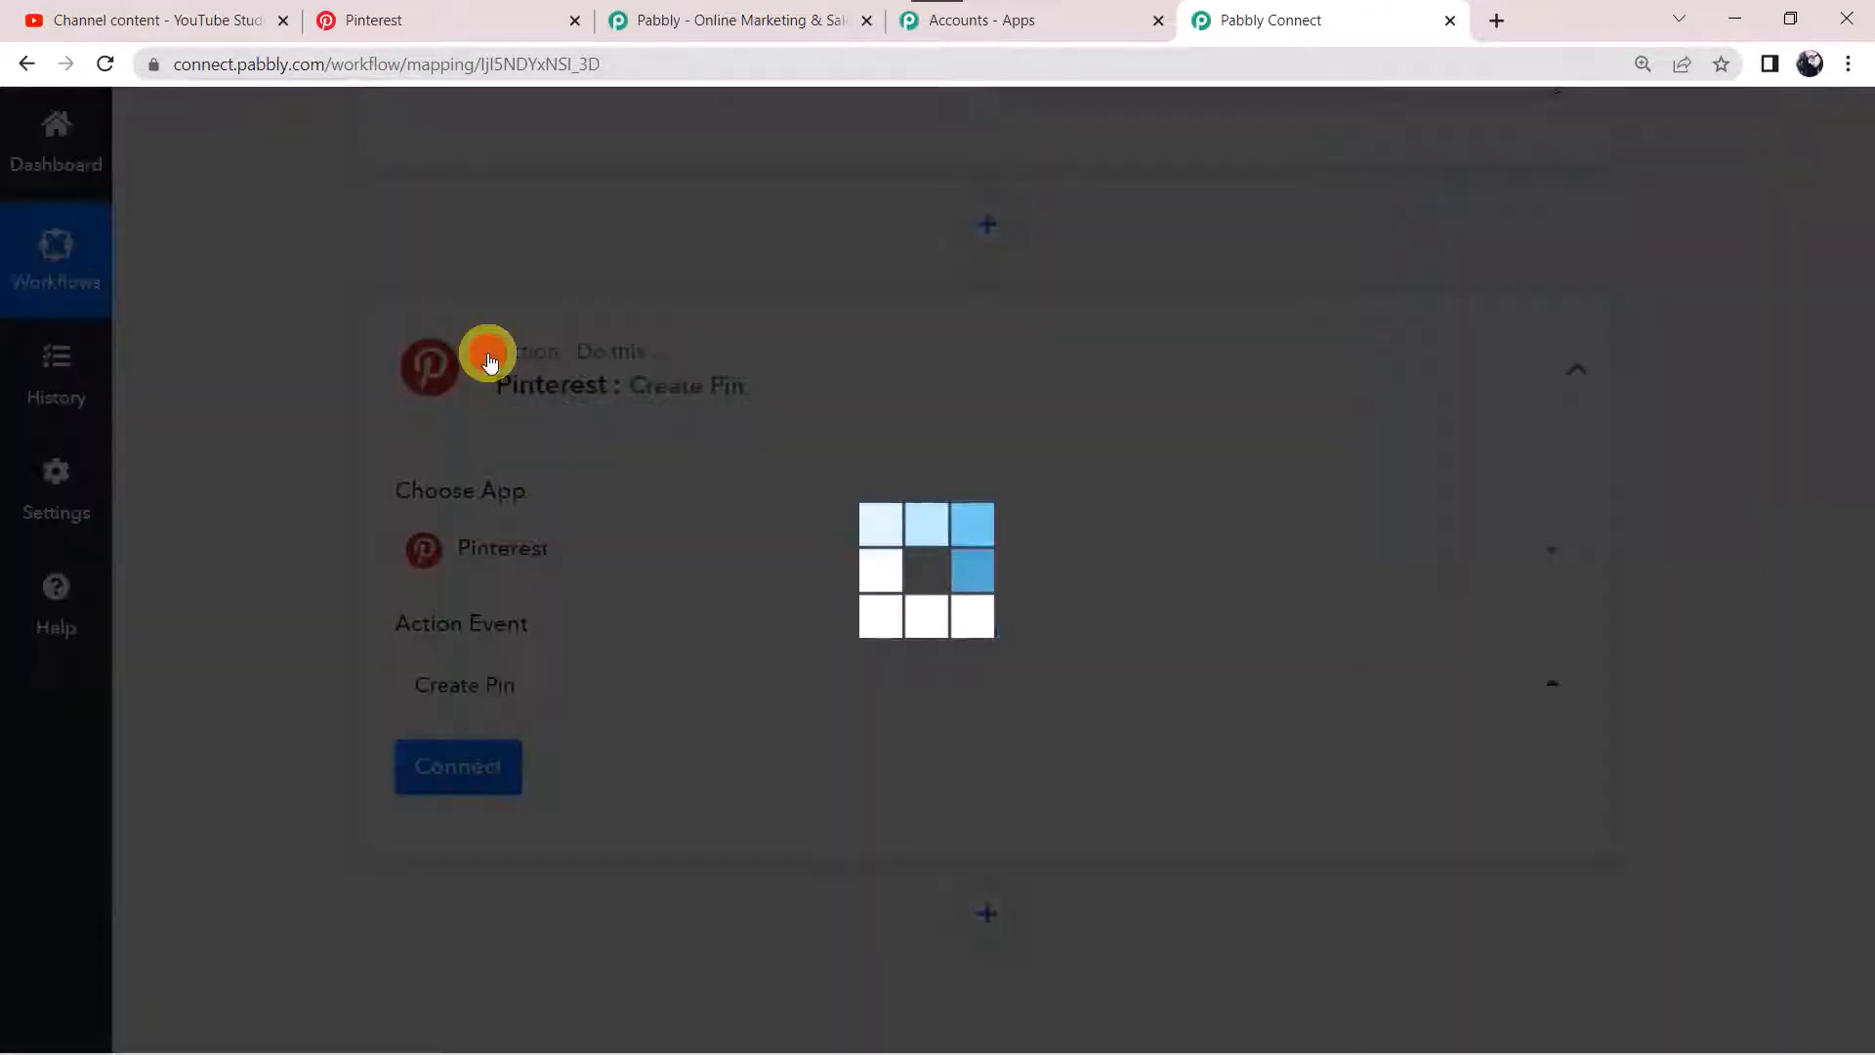
# Add a new Pinterest connection for the action and give Pabbly Connect access to the logged-in Pinterest account
pyautogui.click(457, 789)
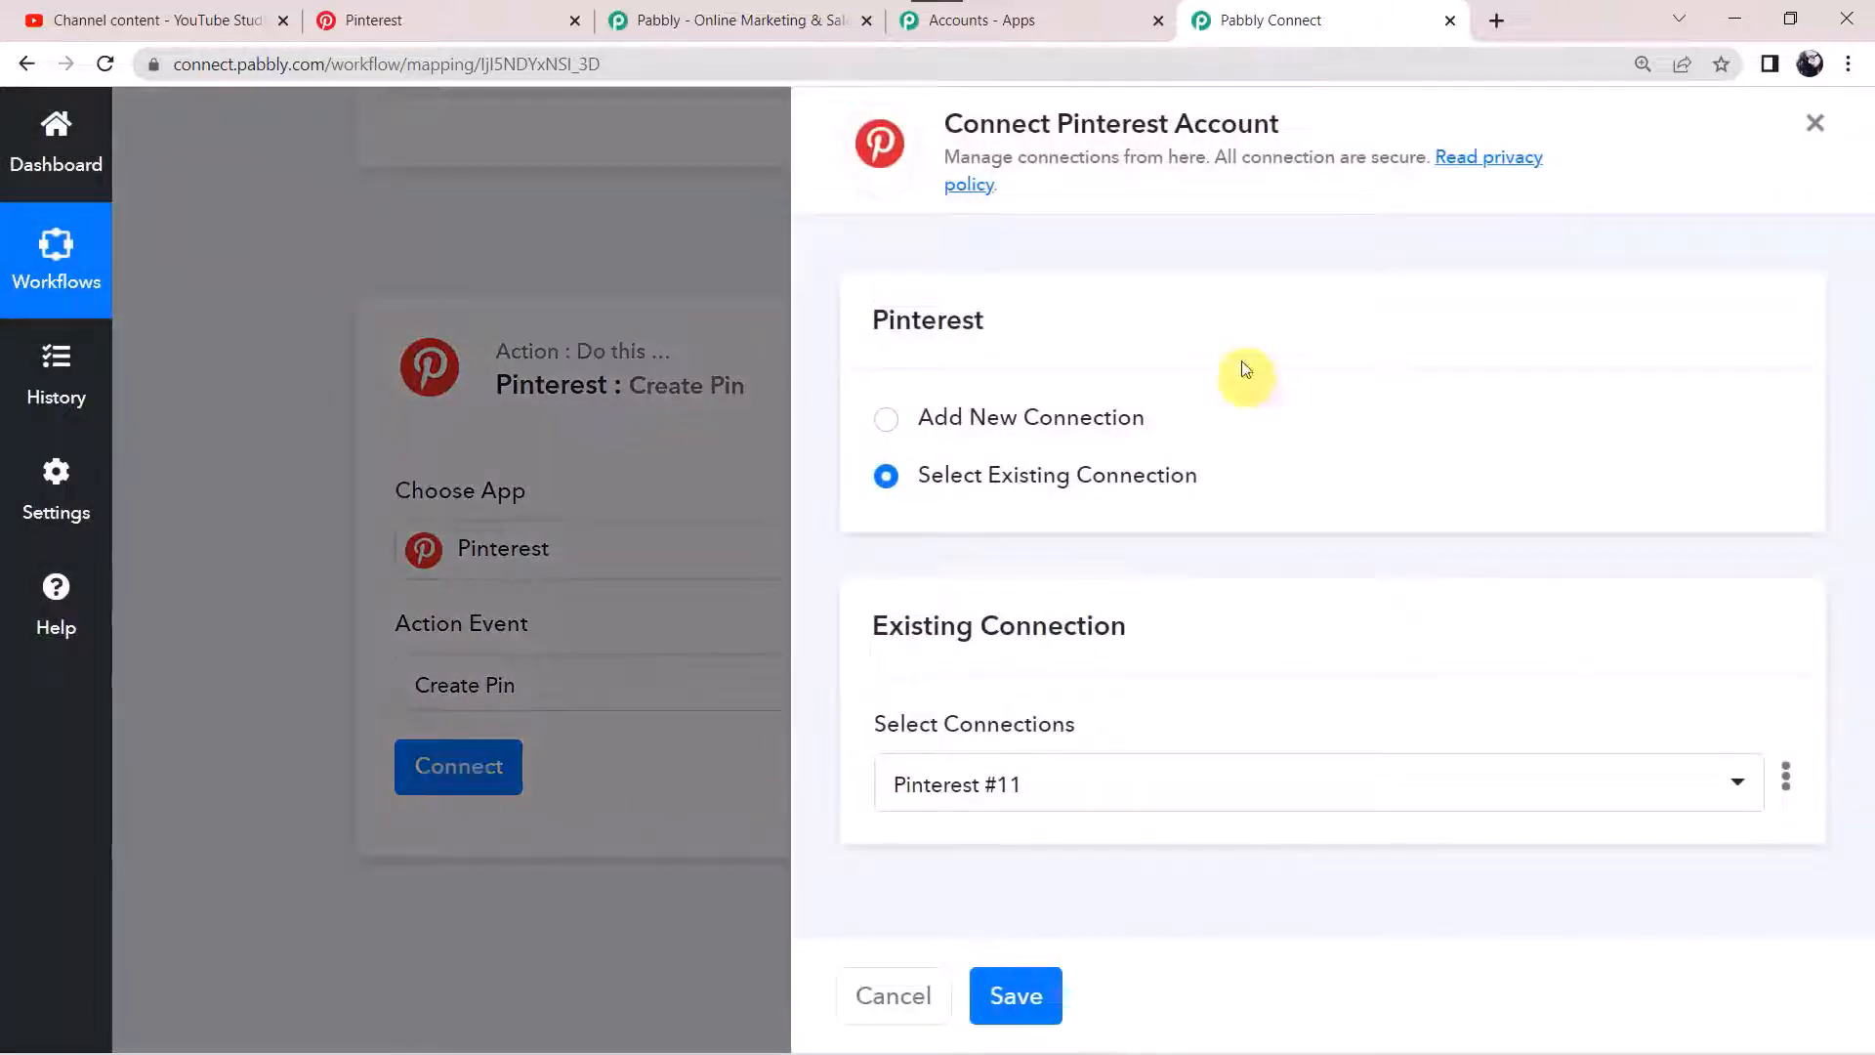
pyautogui.click(1022, 429)
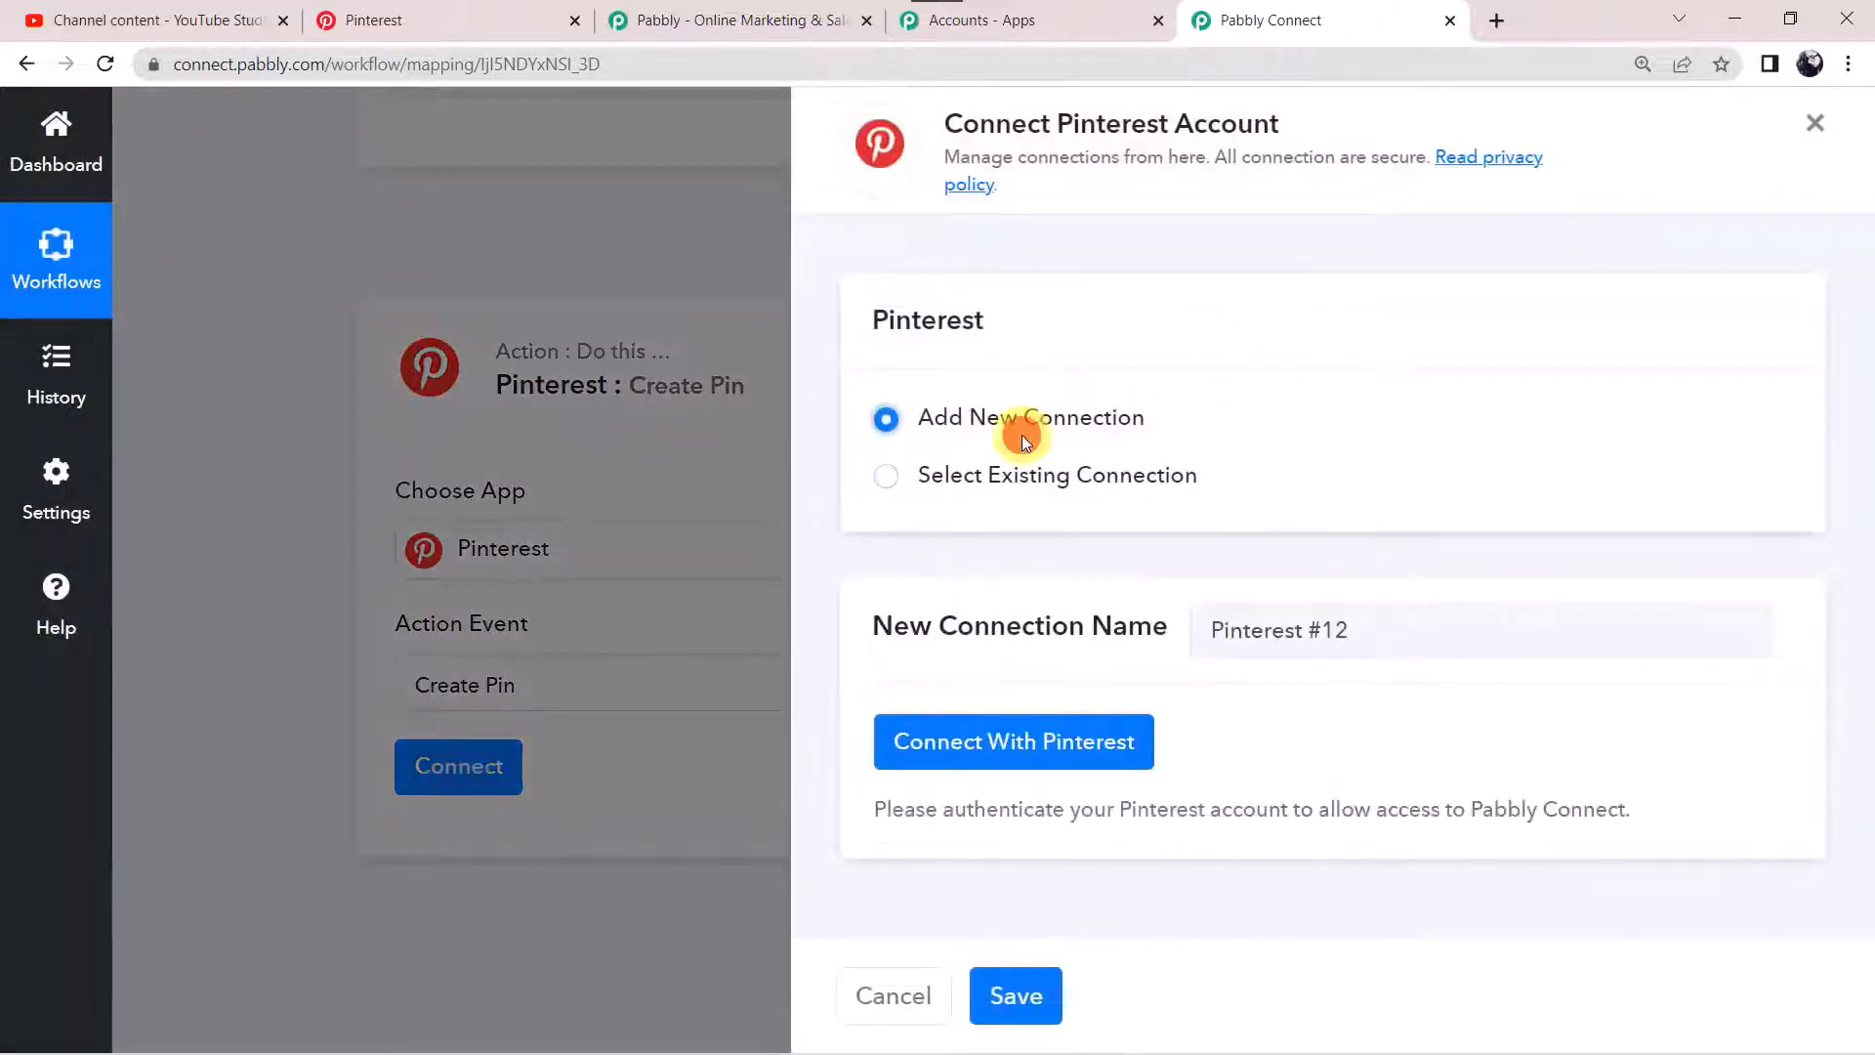
pyautogui.click(1018, 744)
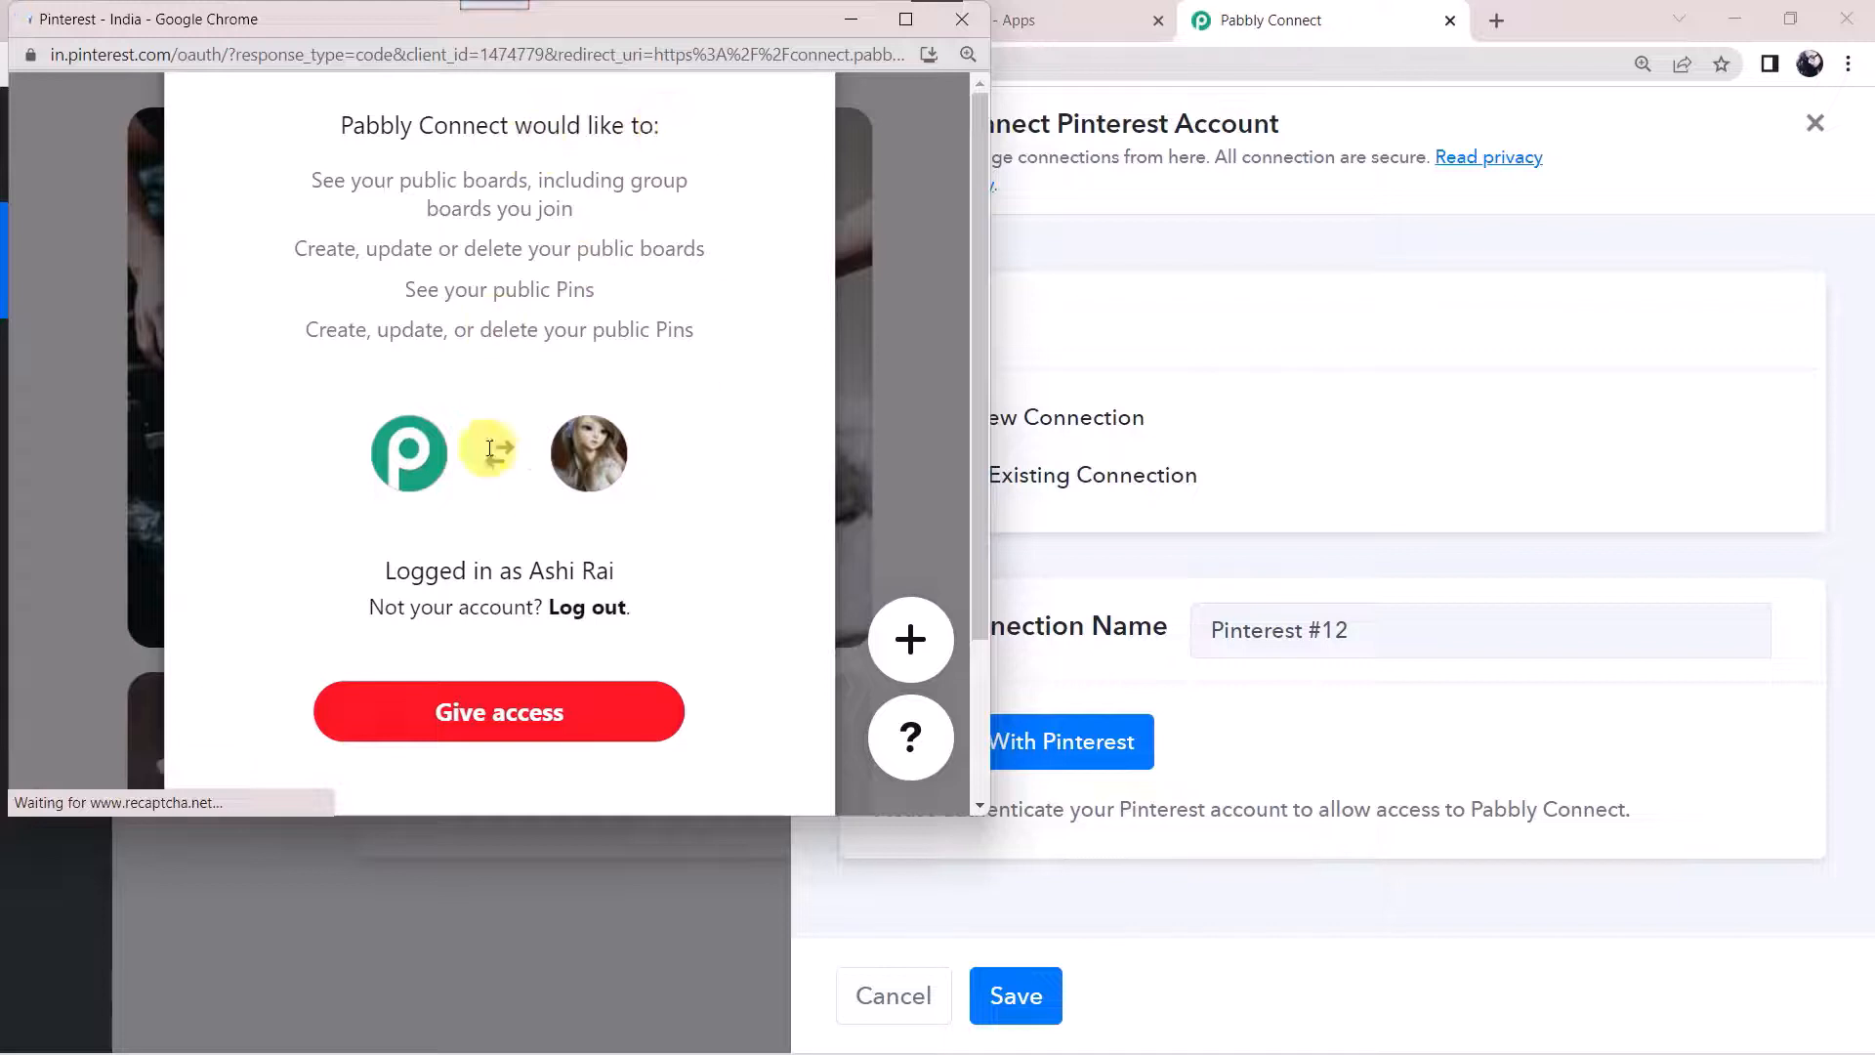
pyautogui.click(478, 716)
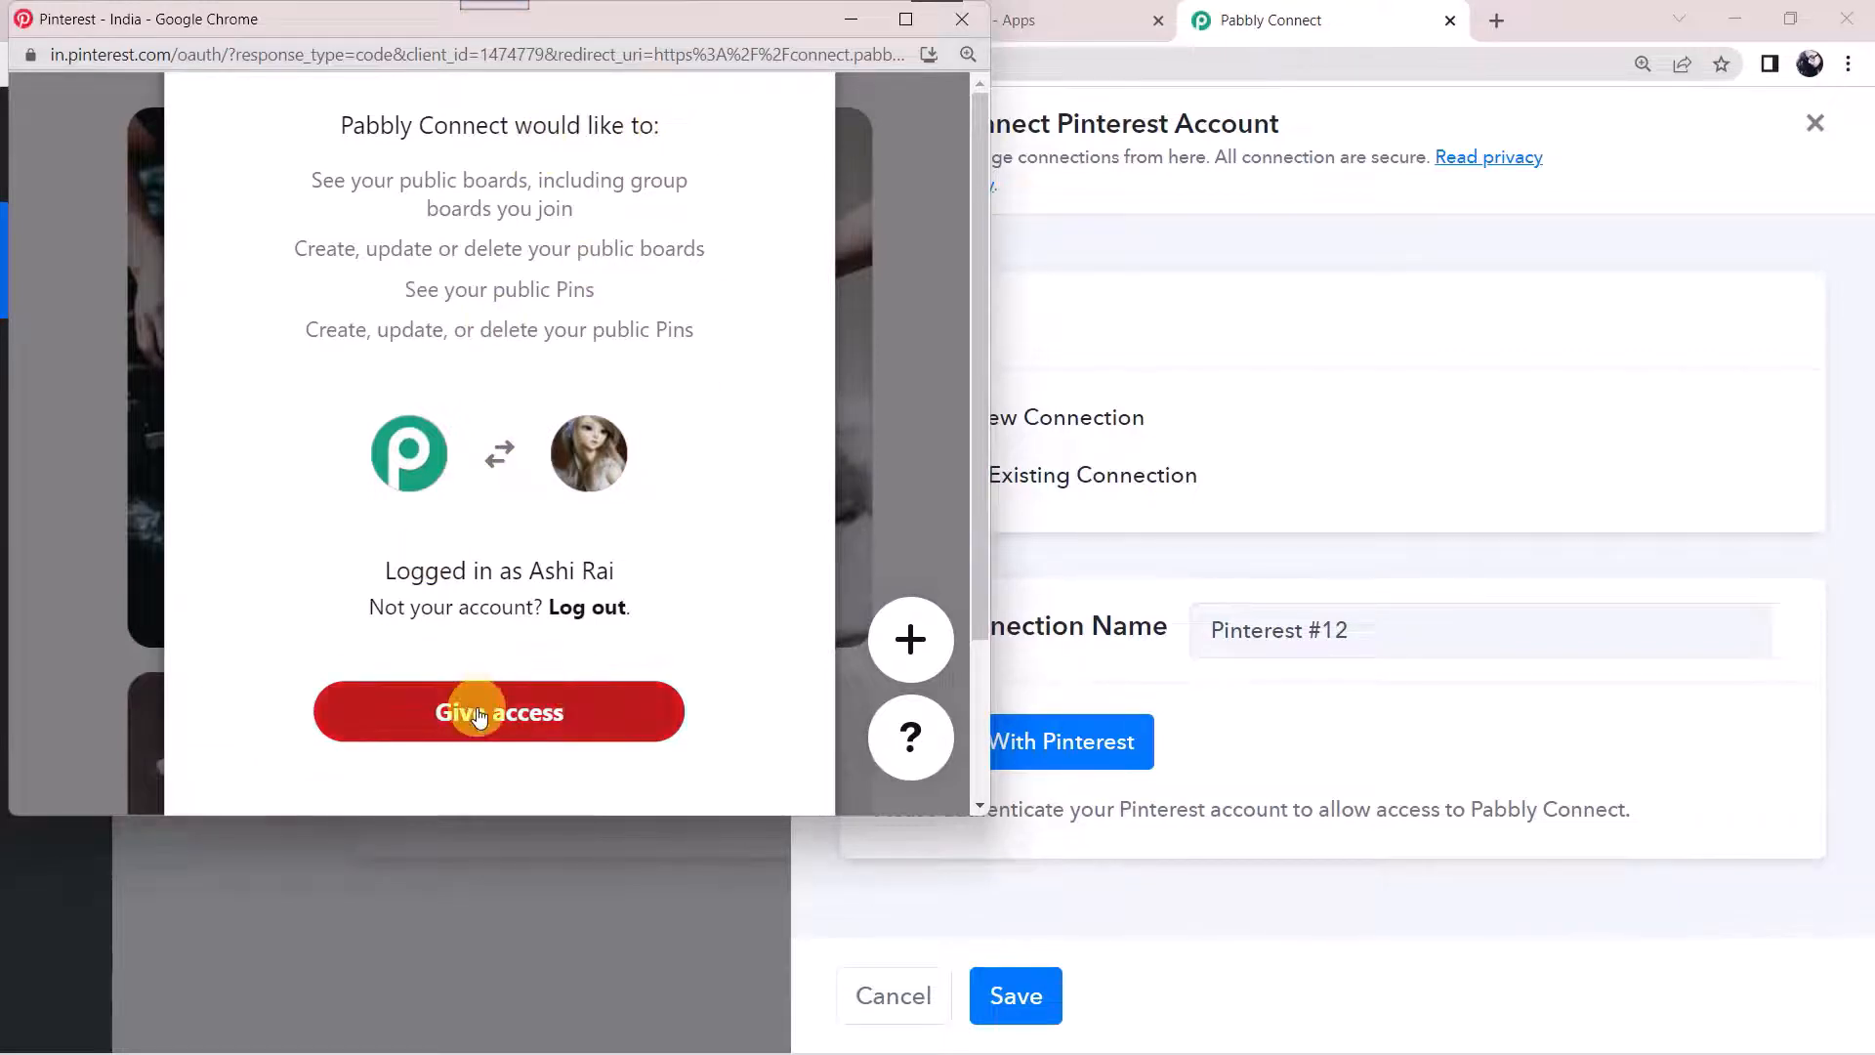
pyautogui.click(478, 716)
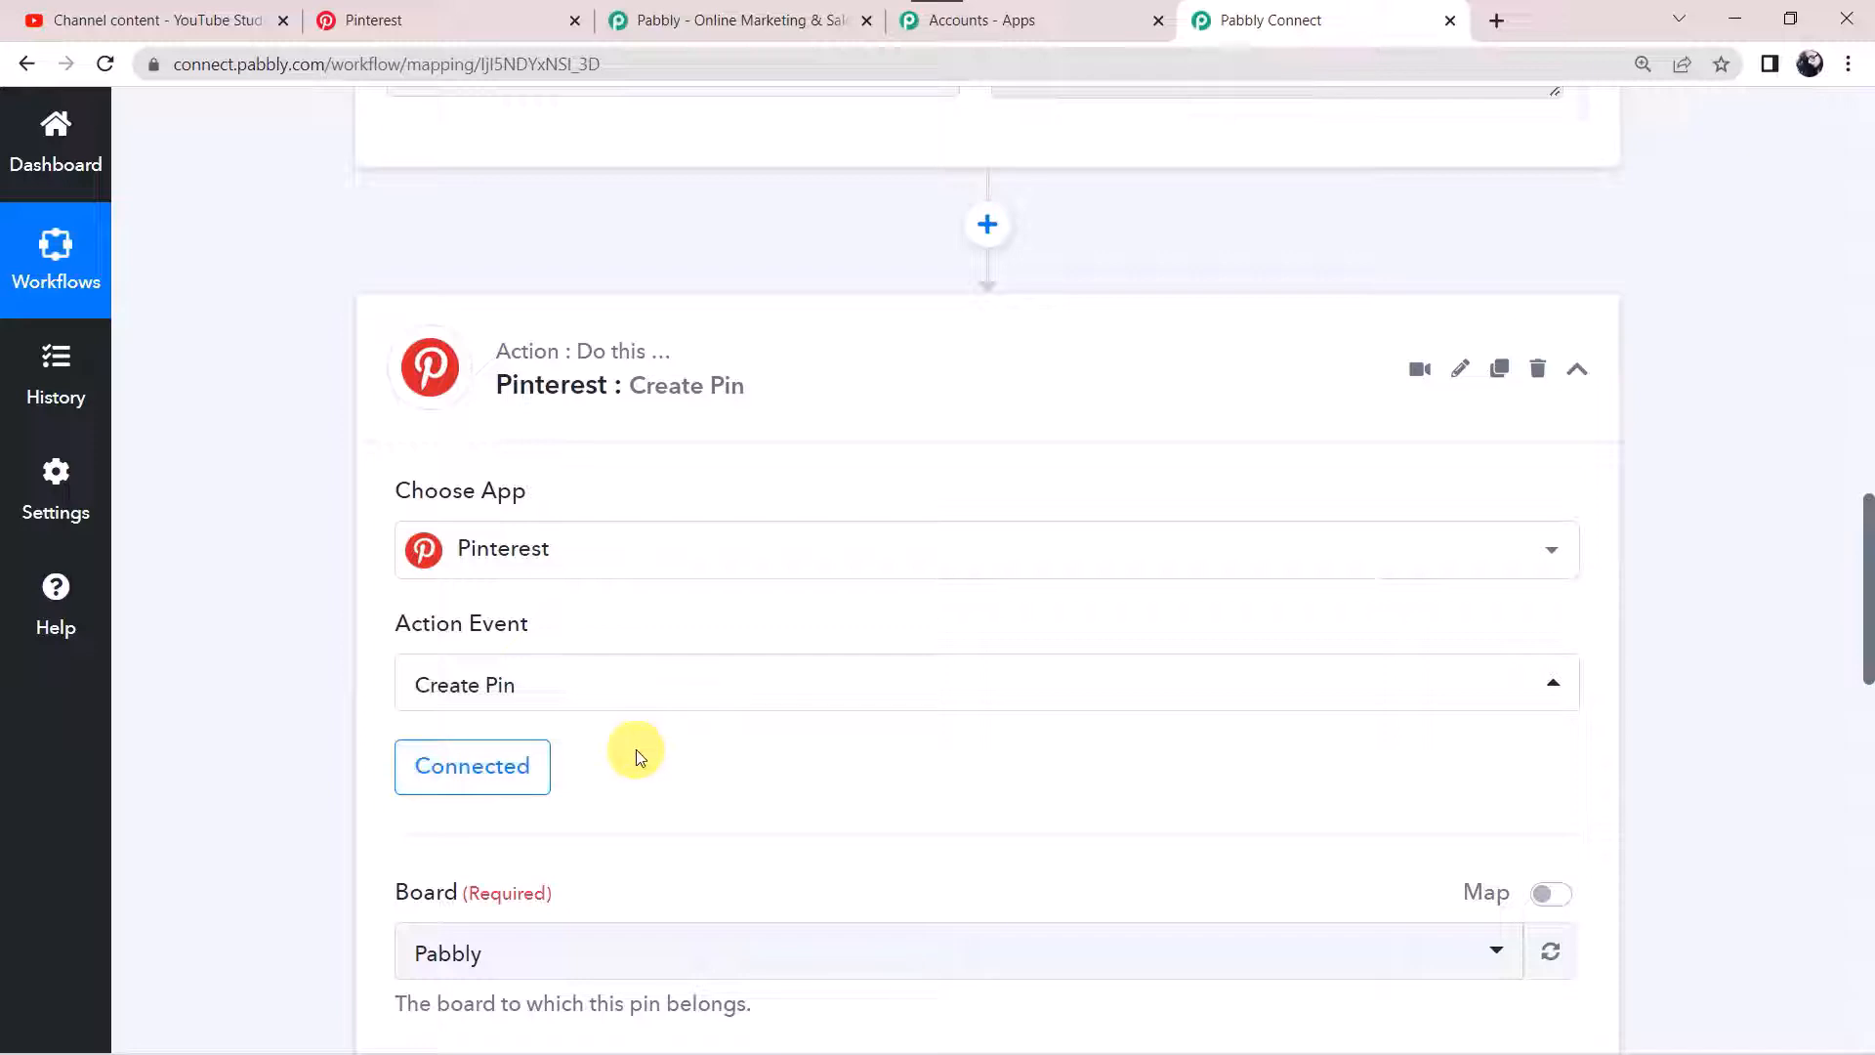
# Look at the Pabbly board on Pinterest, and choose Pabbly as the pin's board in Pabbly Connect
pyautogui.scroll(-3, 592, 552)
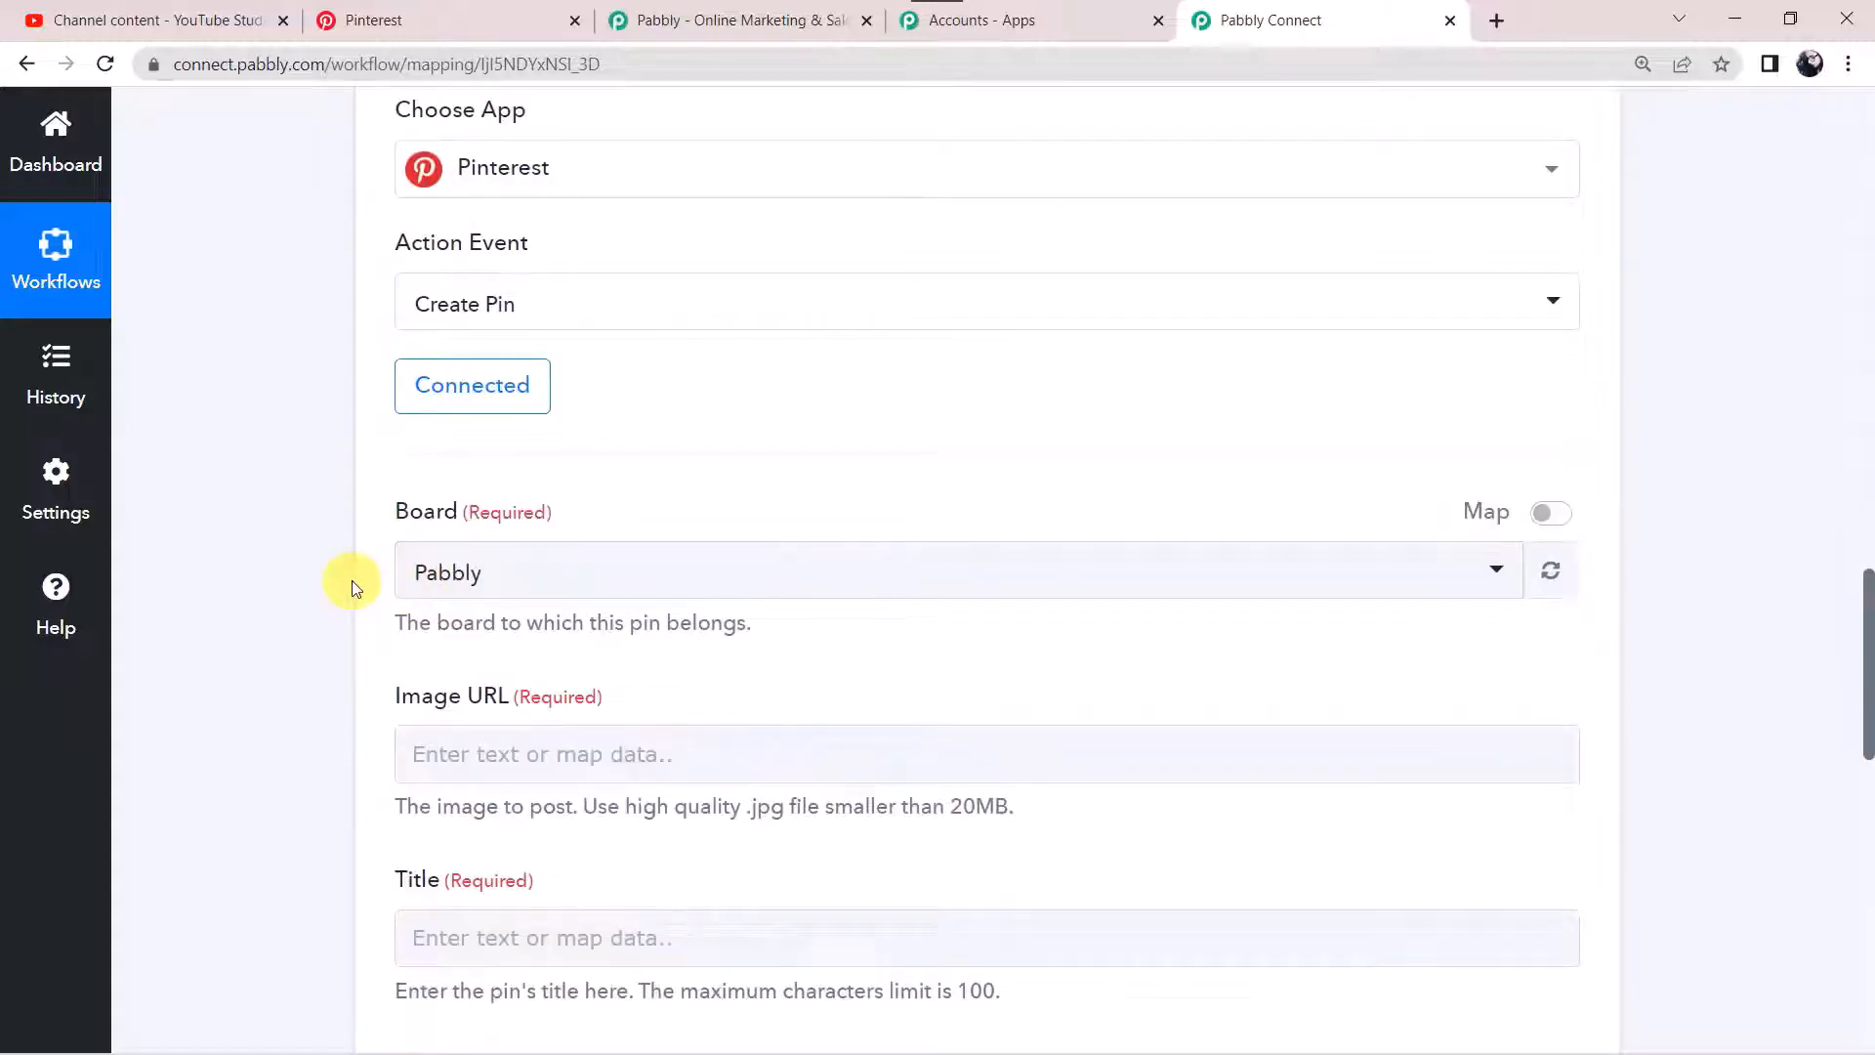
pyautogui.click(463, 26)
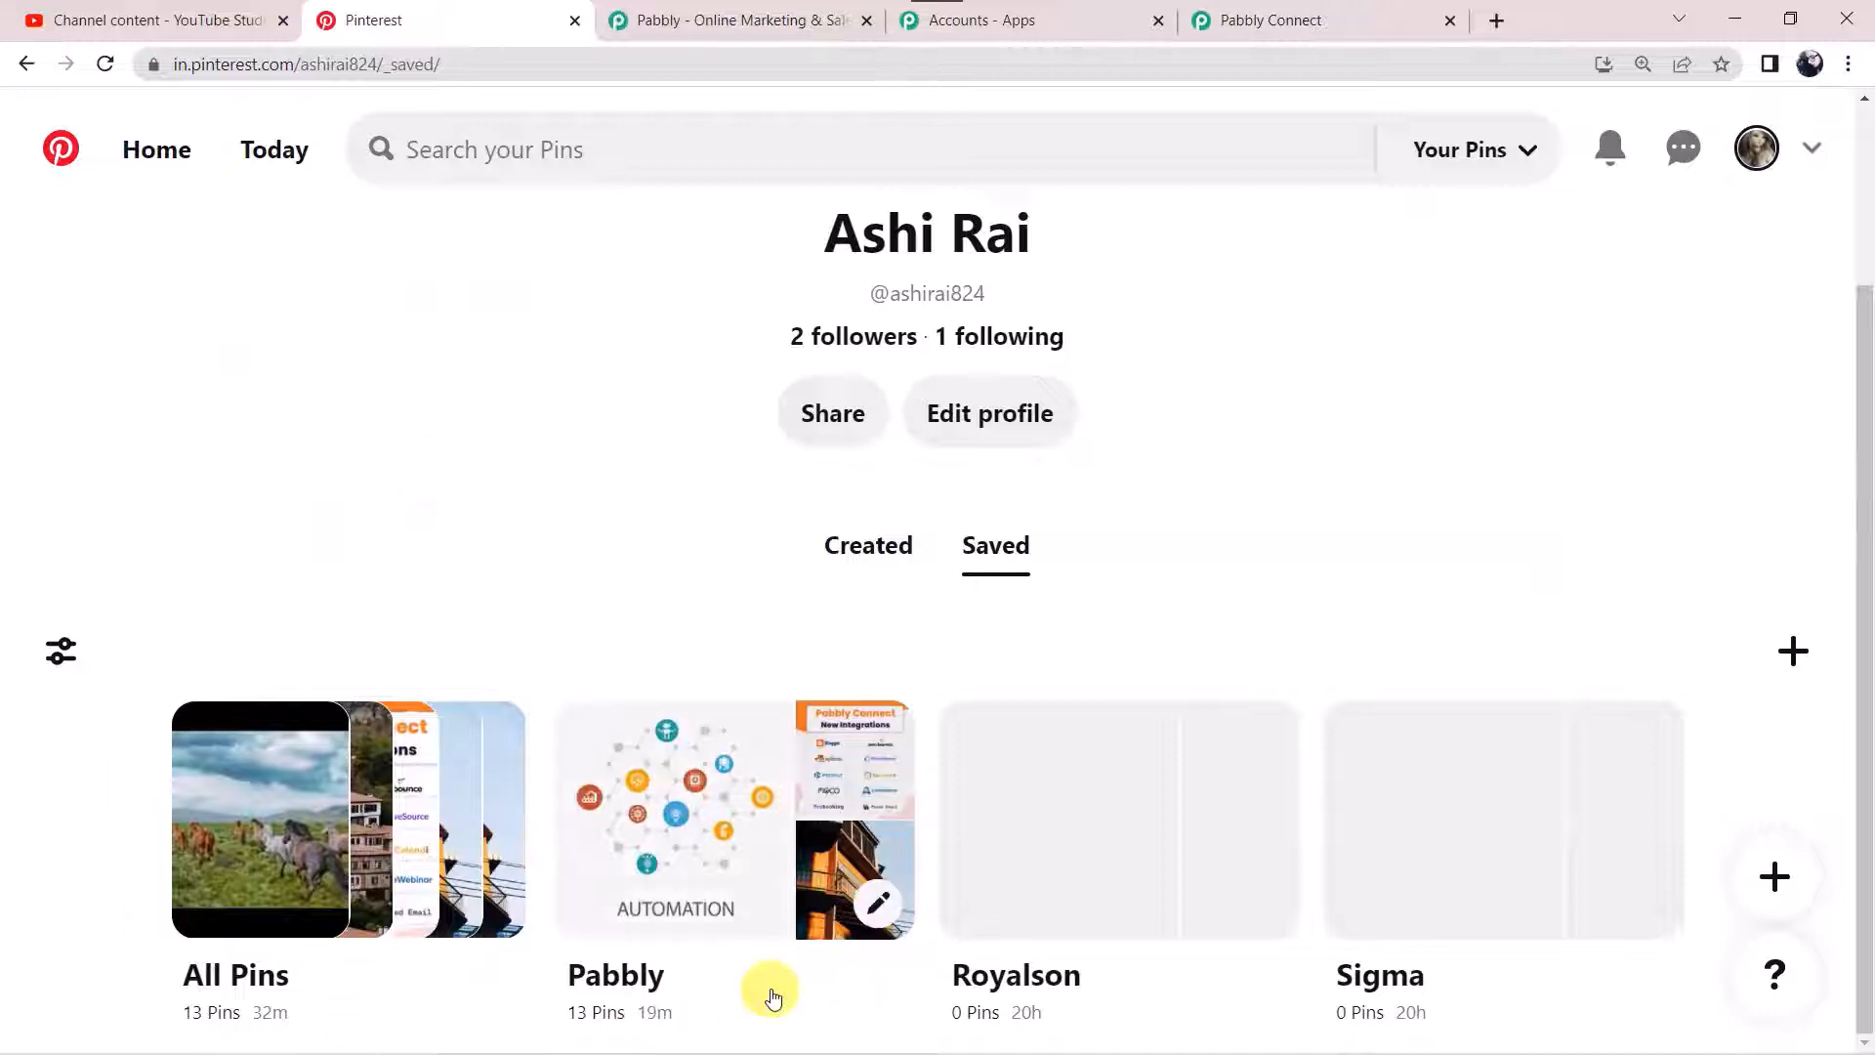
pyautogui.click(688, 794)
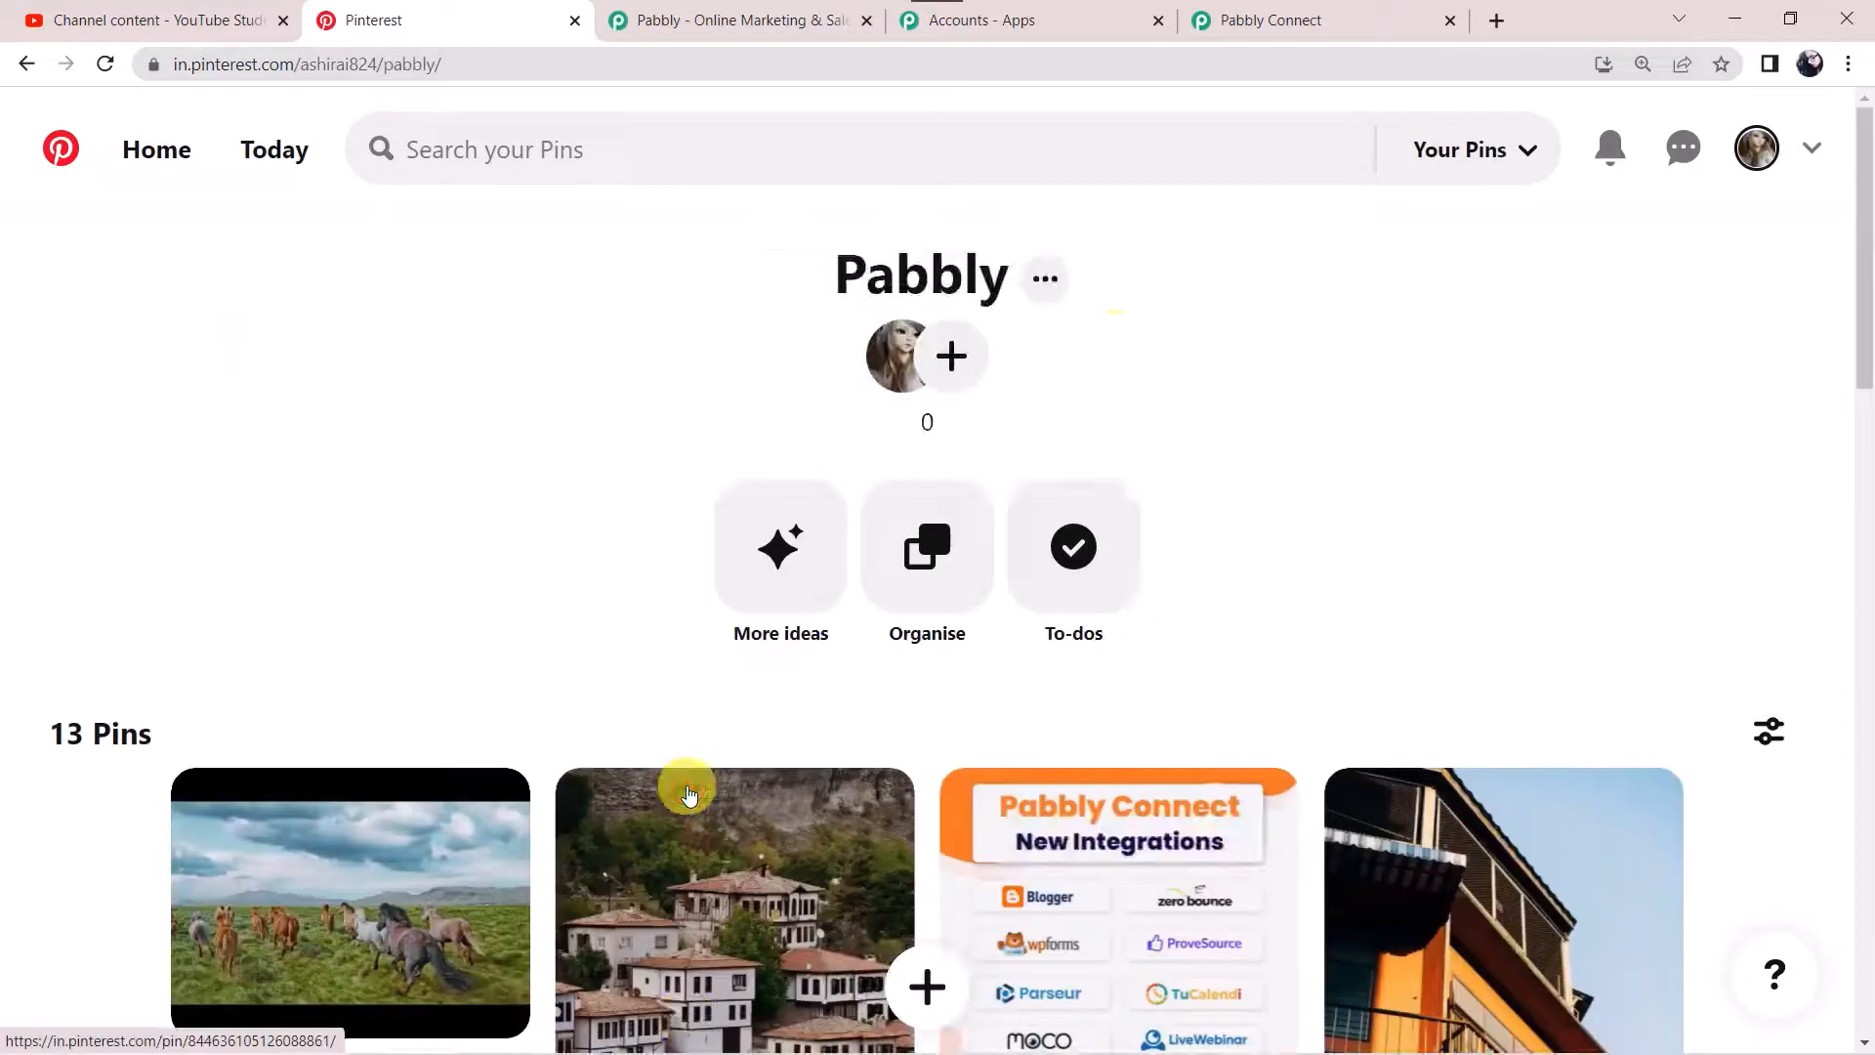
pyautogui.click(1328, 19)
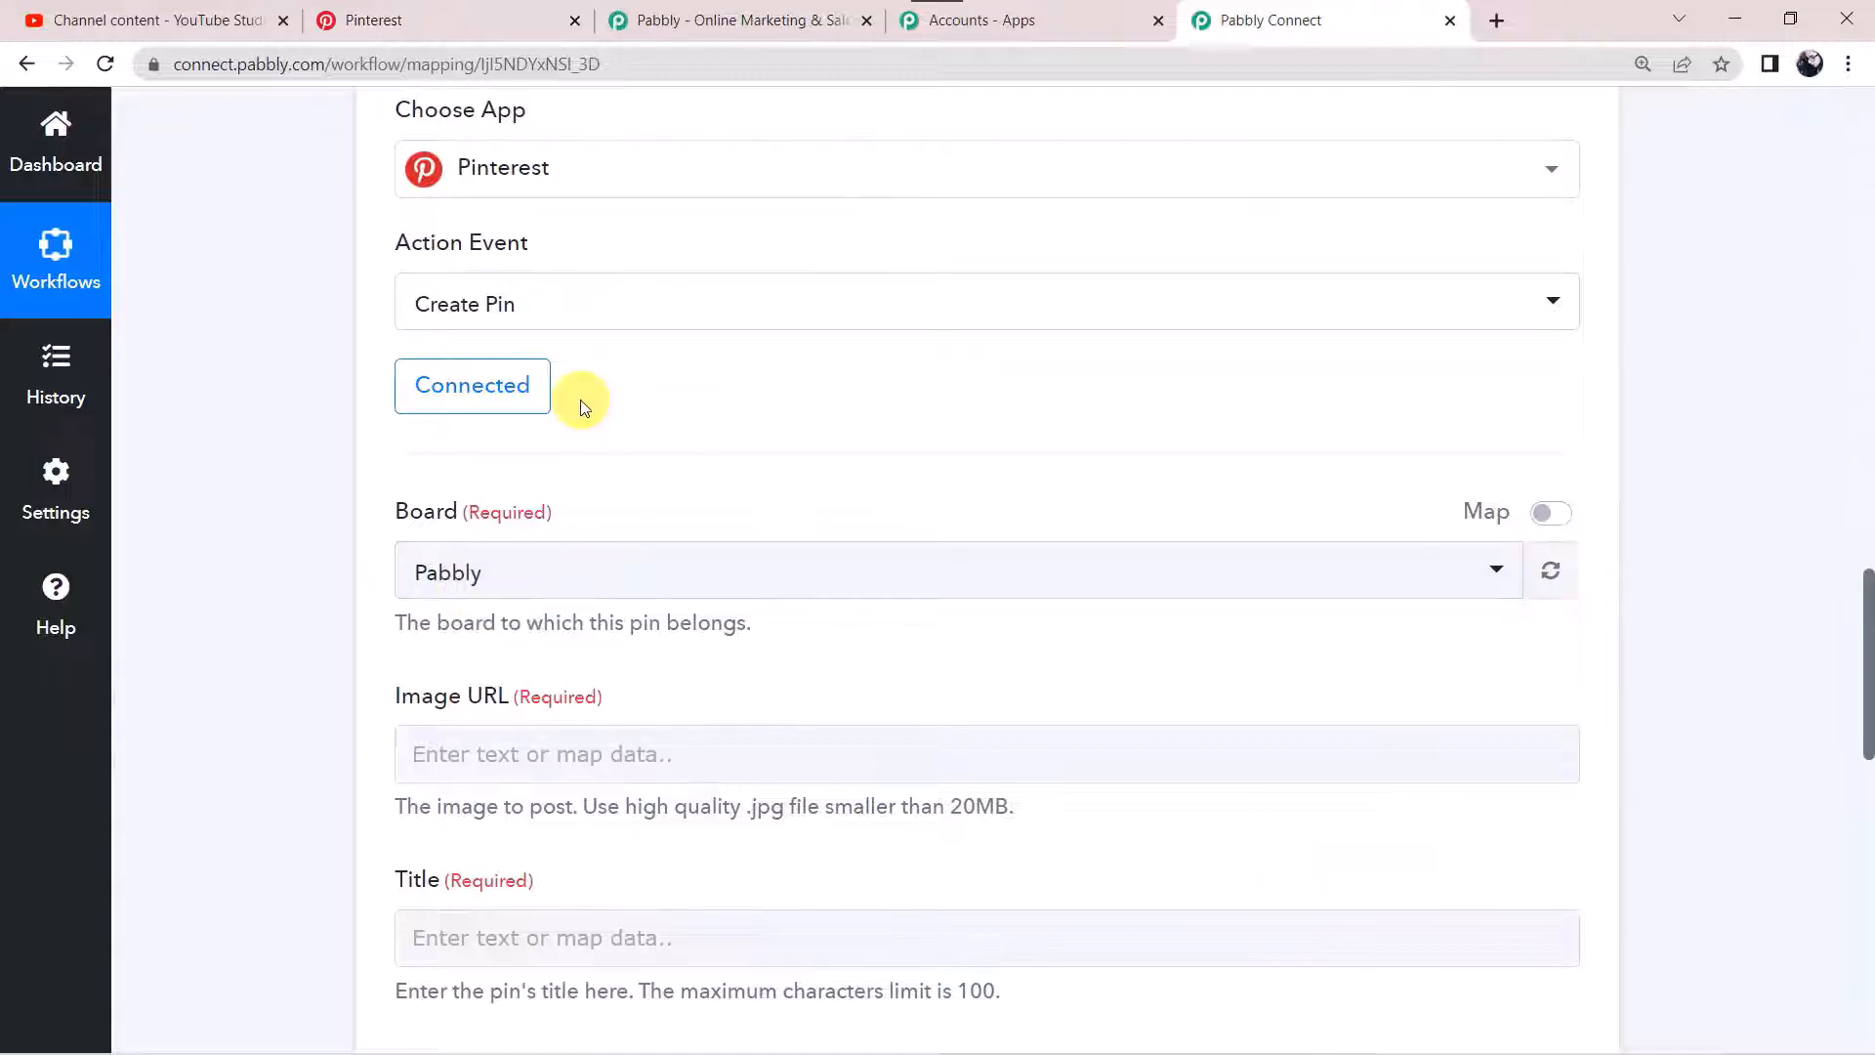
pyautogui.click(461, 563)
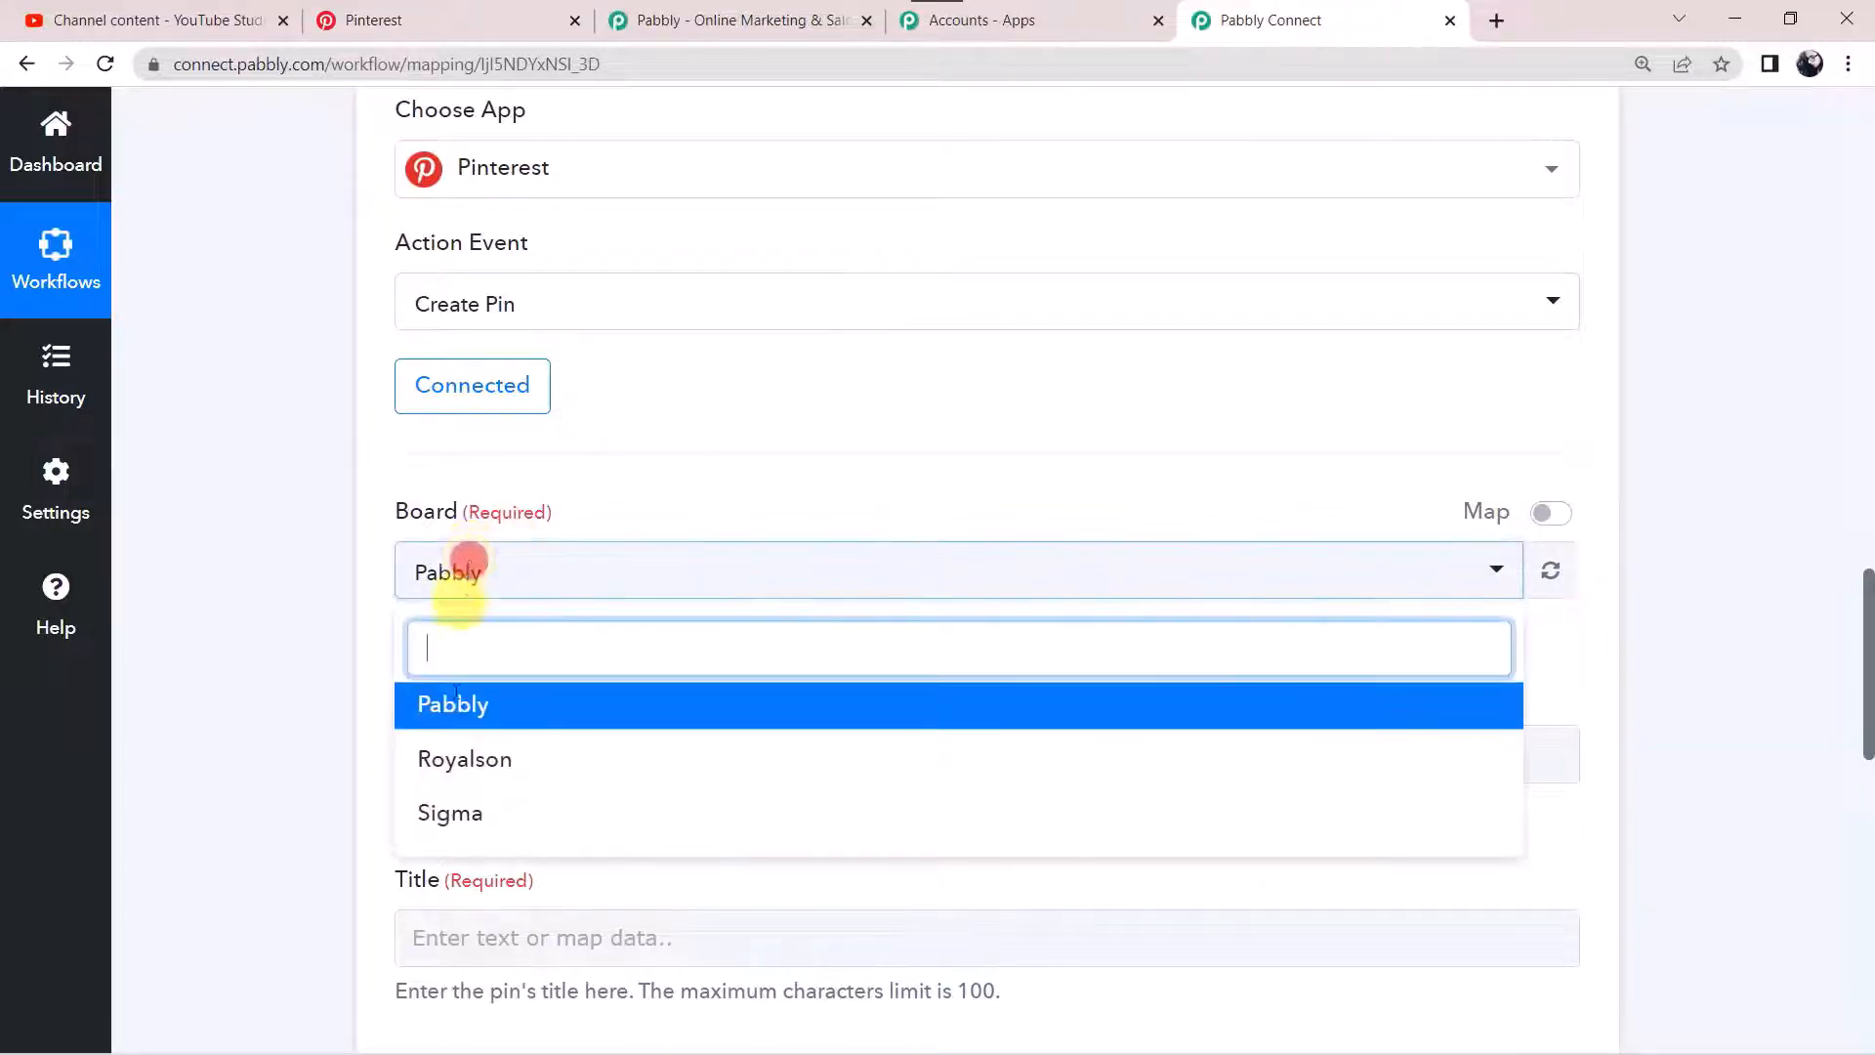
pyautogui.click(485, 713)
# Map the pin's Image URL to the YouTube step's Res1 Snippet Thumbnails High Url, filtering the previous step's data by "URL"
pyautogui.scroll(-1, 328, 713)
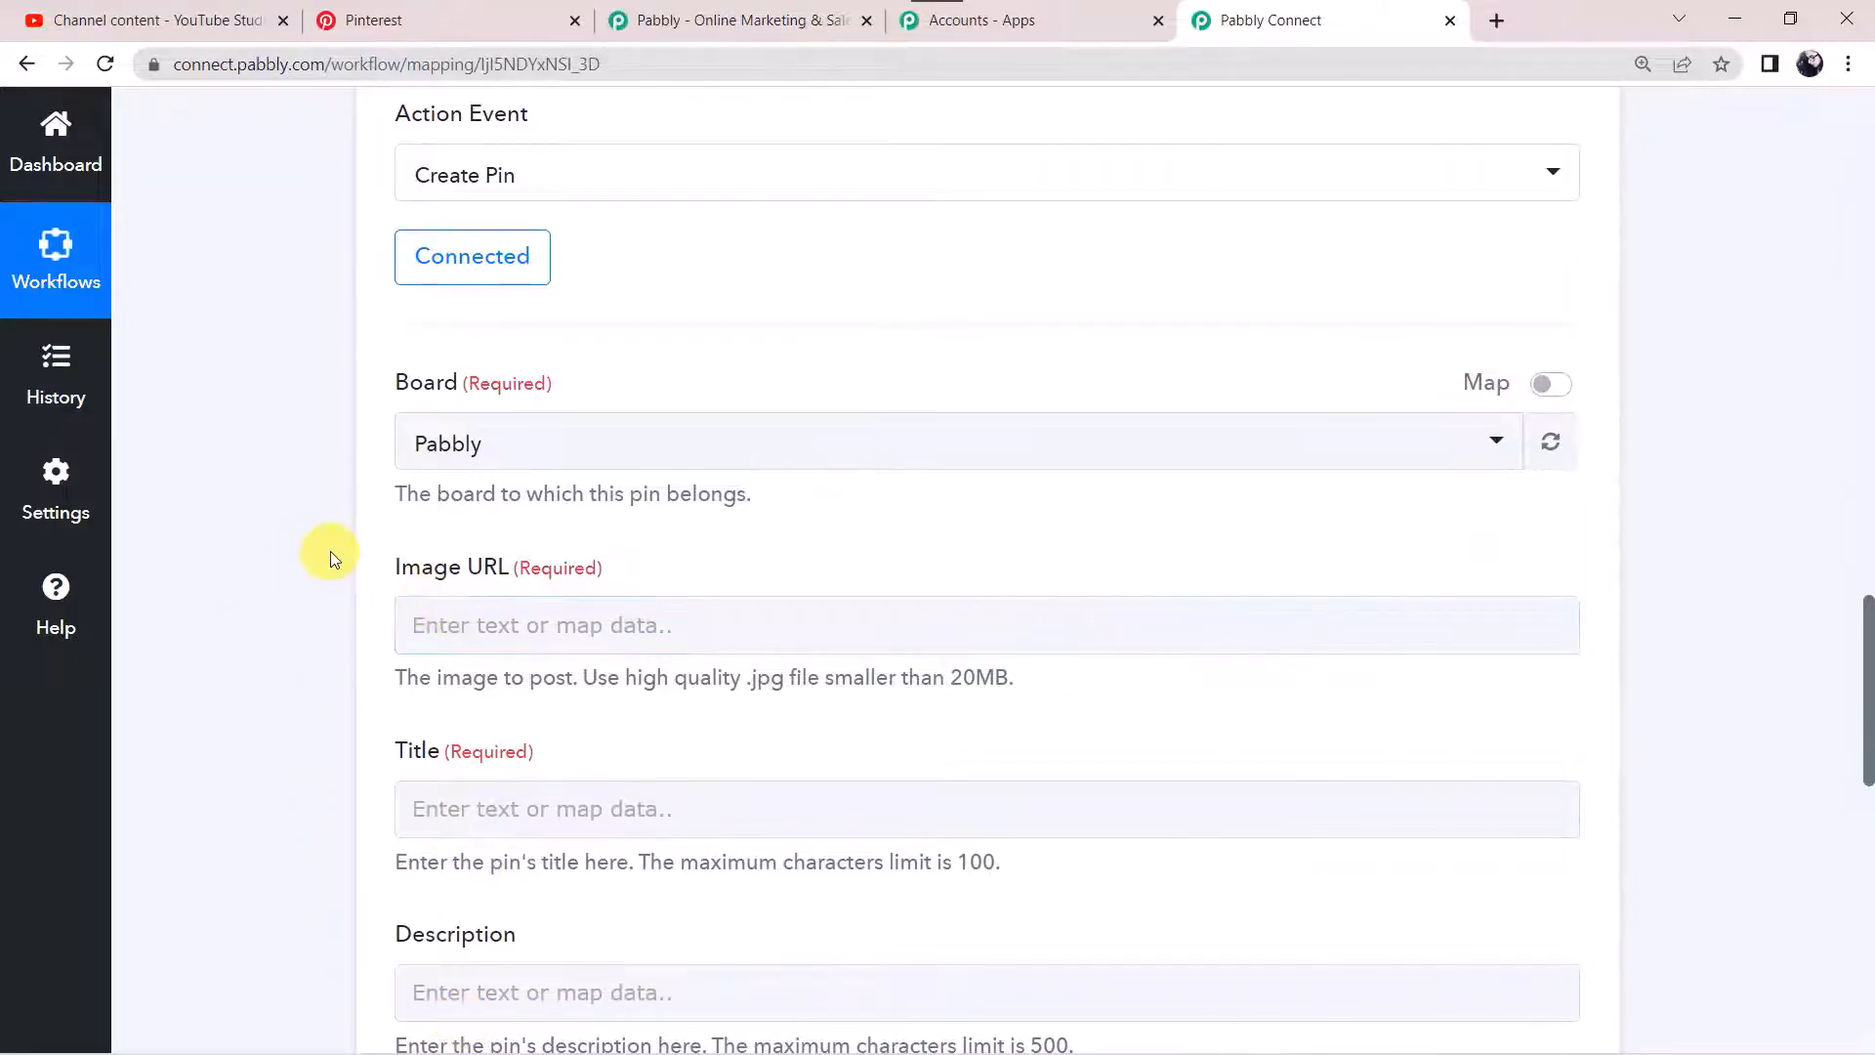
pyautogui.scroll(10, 328, 553)
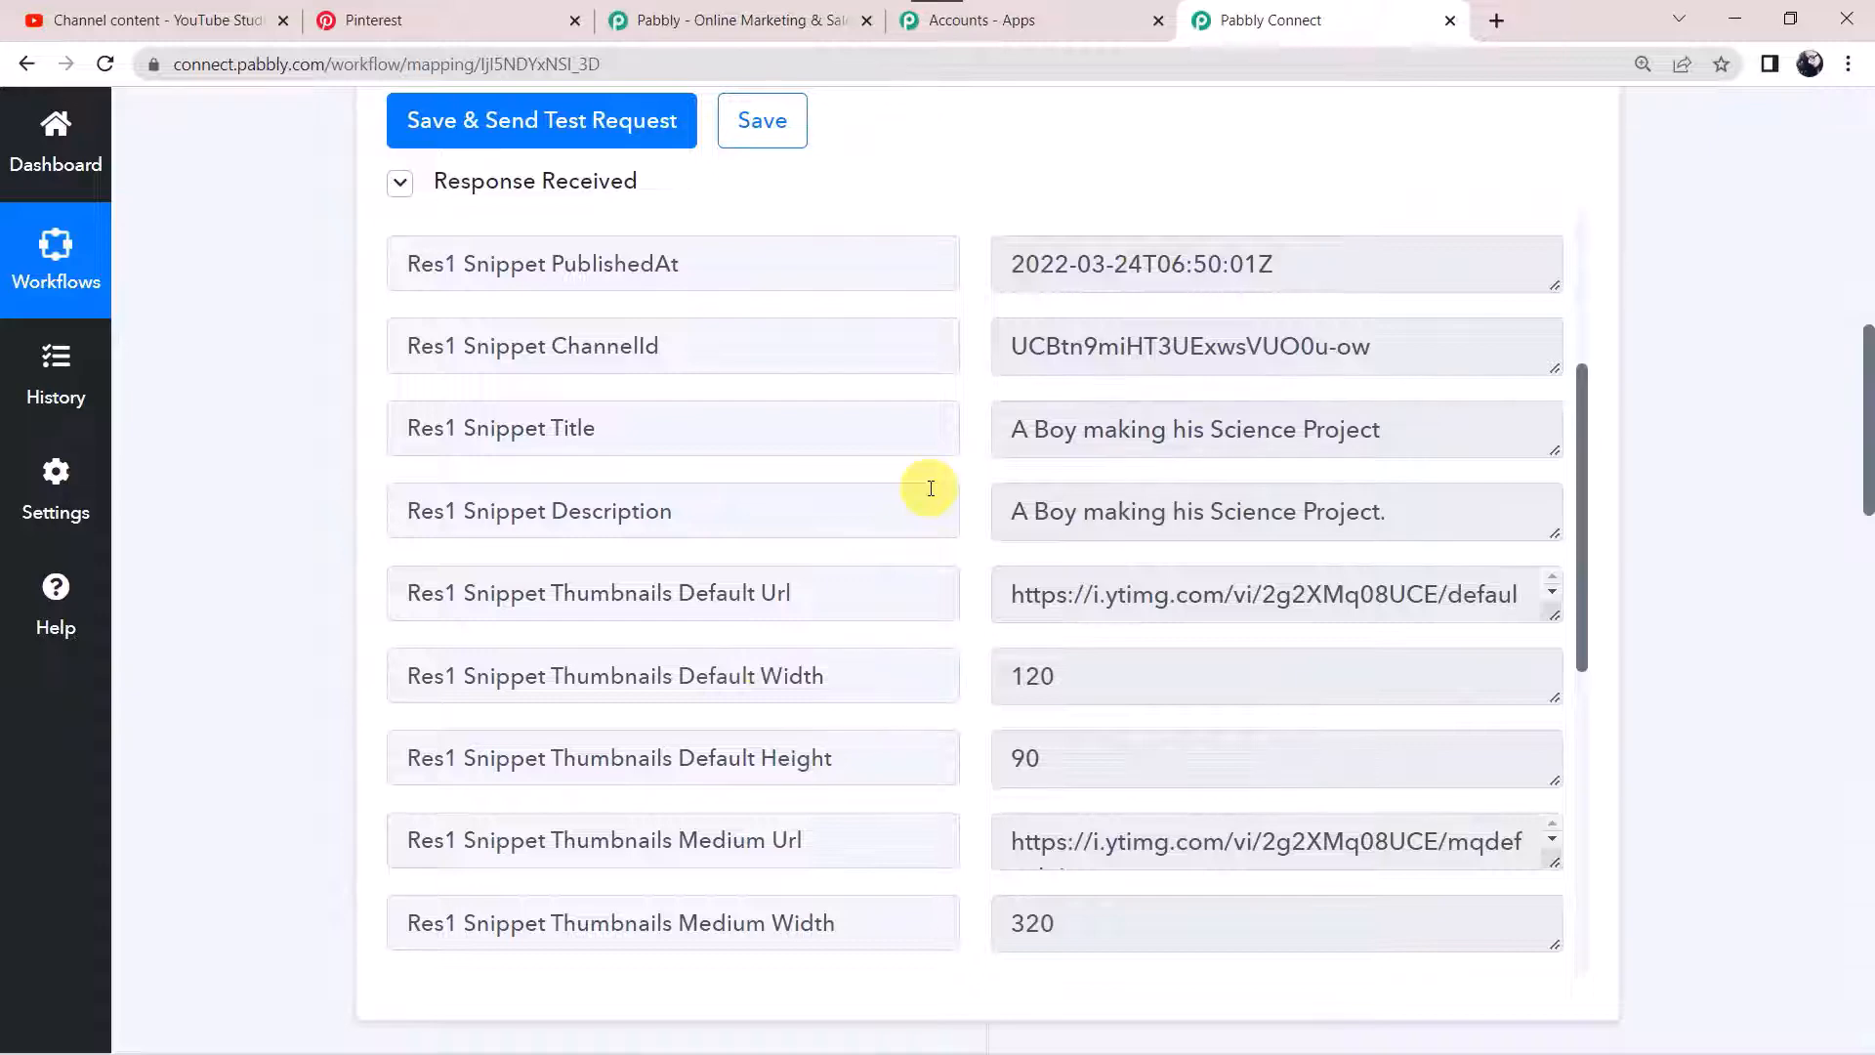
pyautogui.scroll(-12, 209, 784)
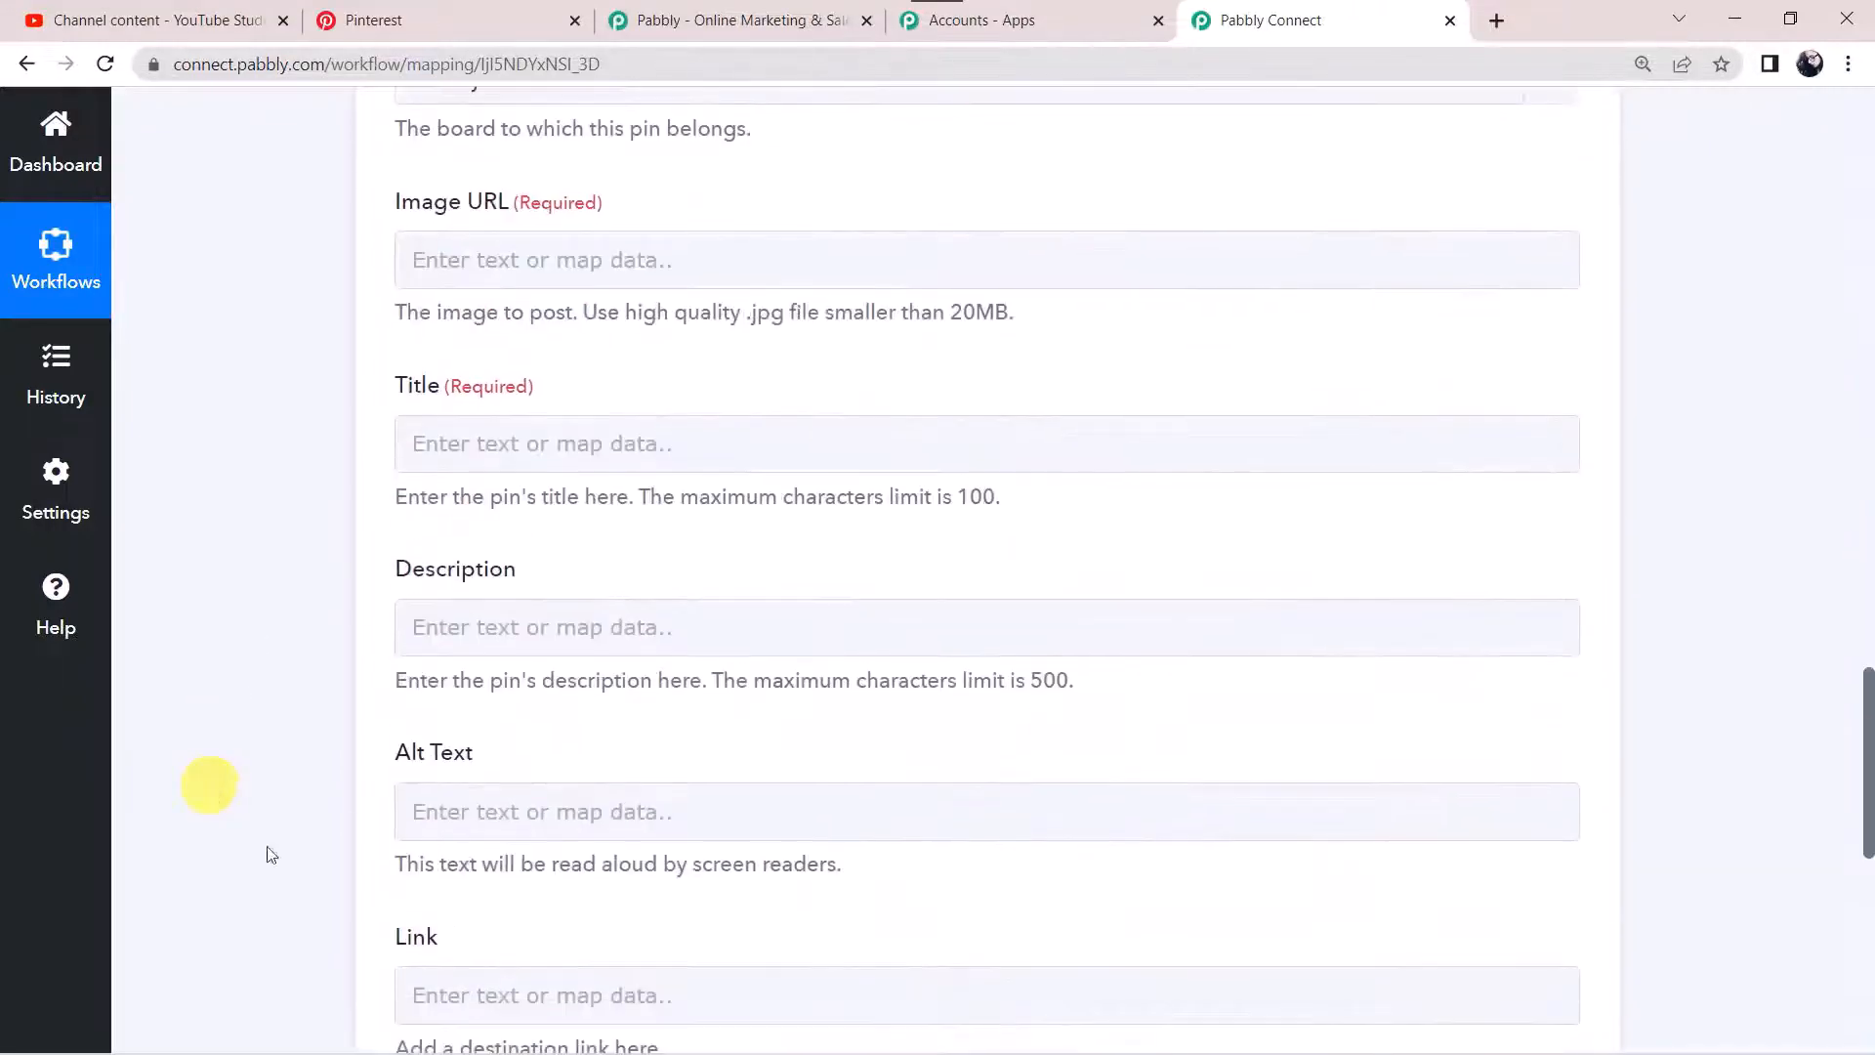
pyautogui.click(459, 247)
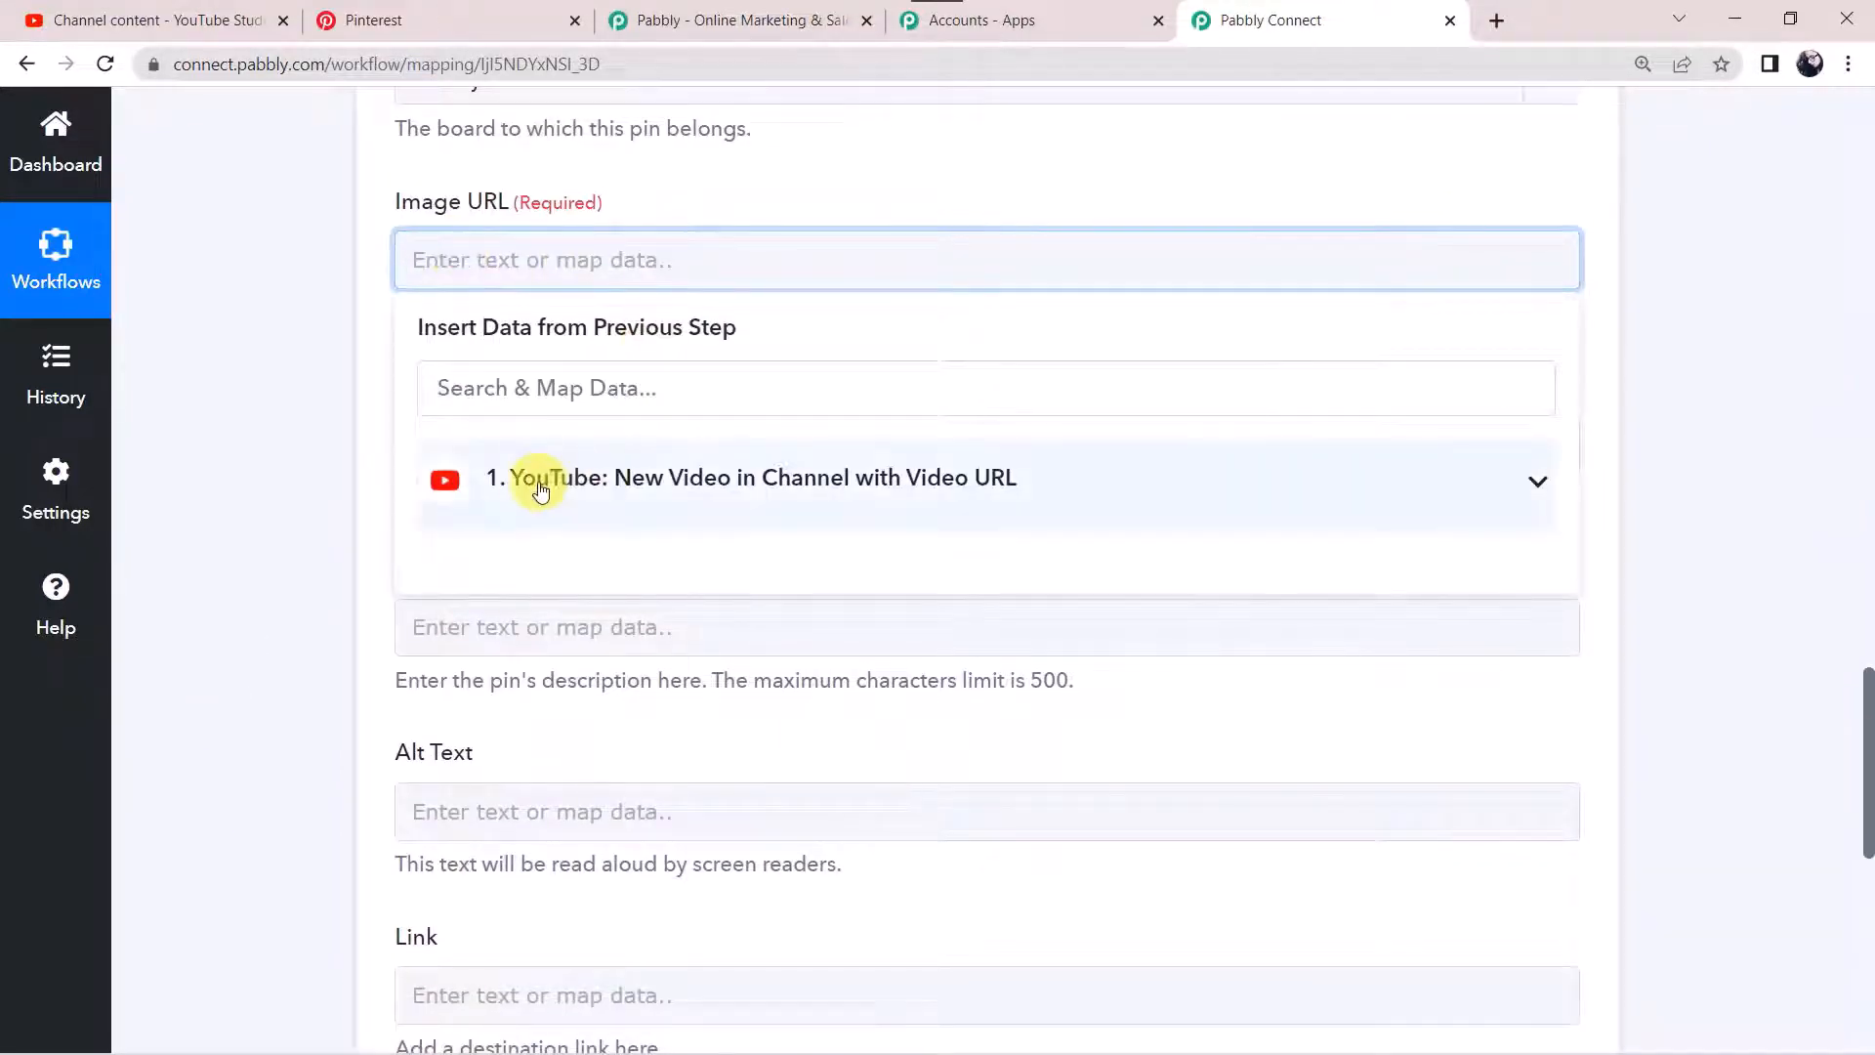
pyautogui.click(541, 490)
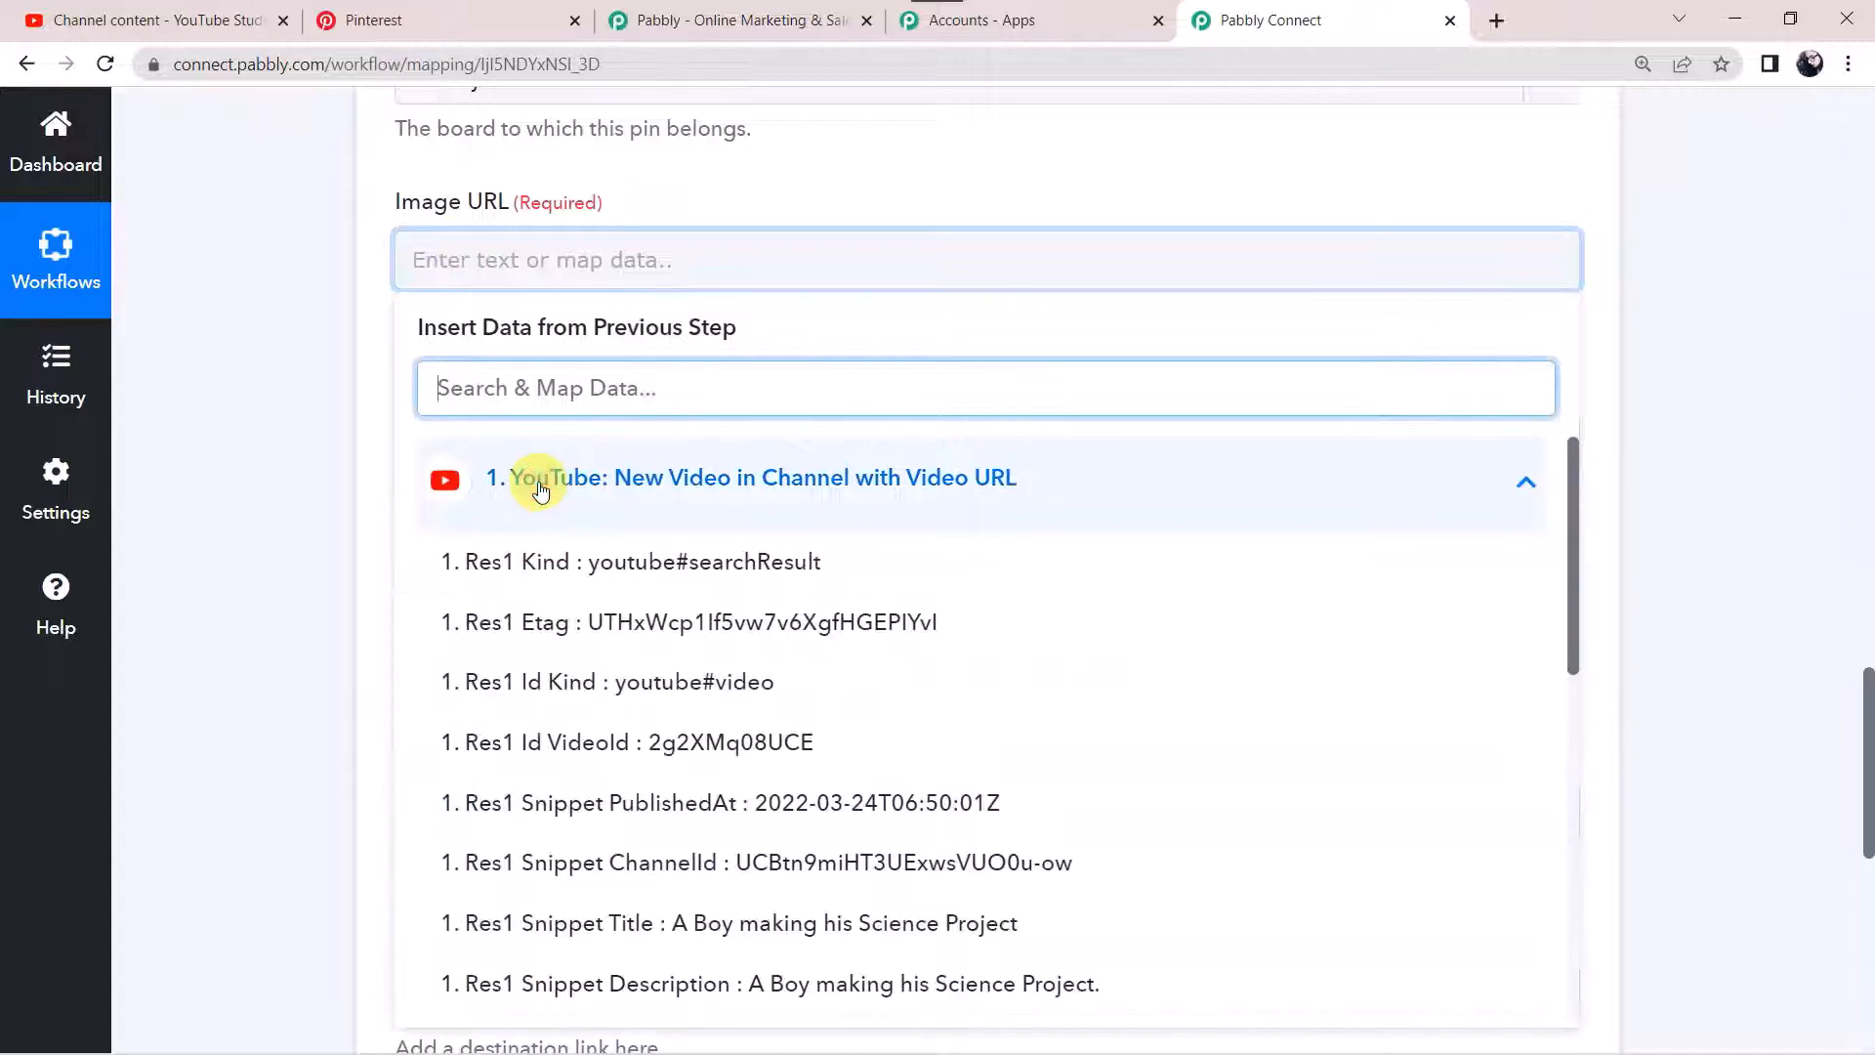
pyautogui.write('URL')
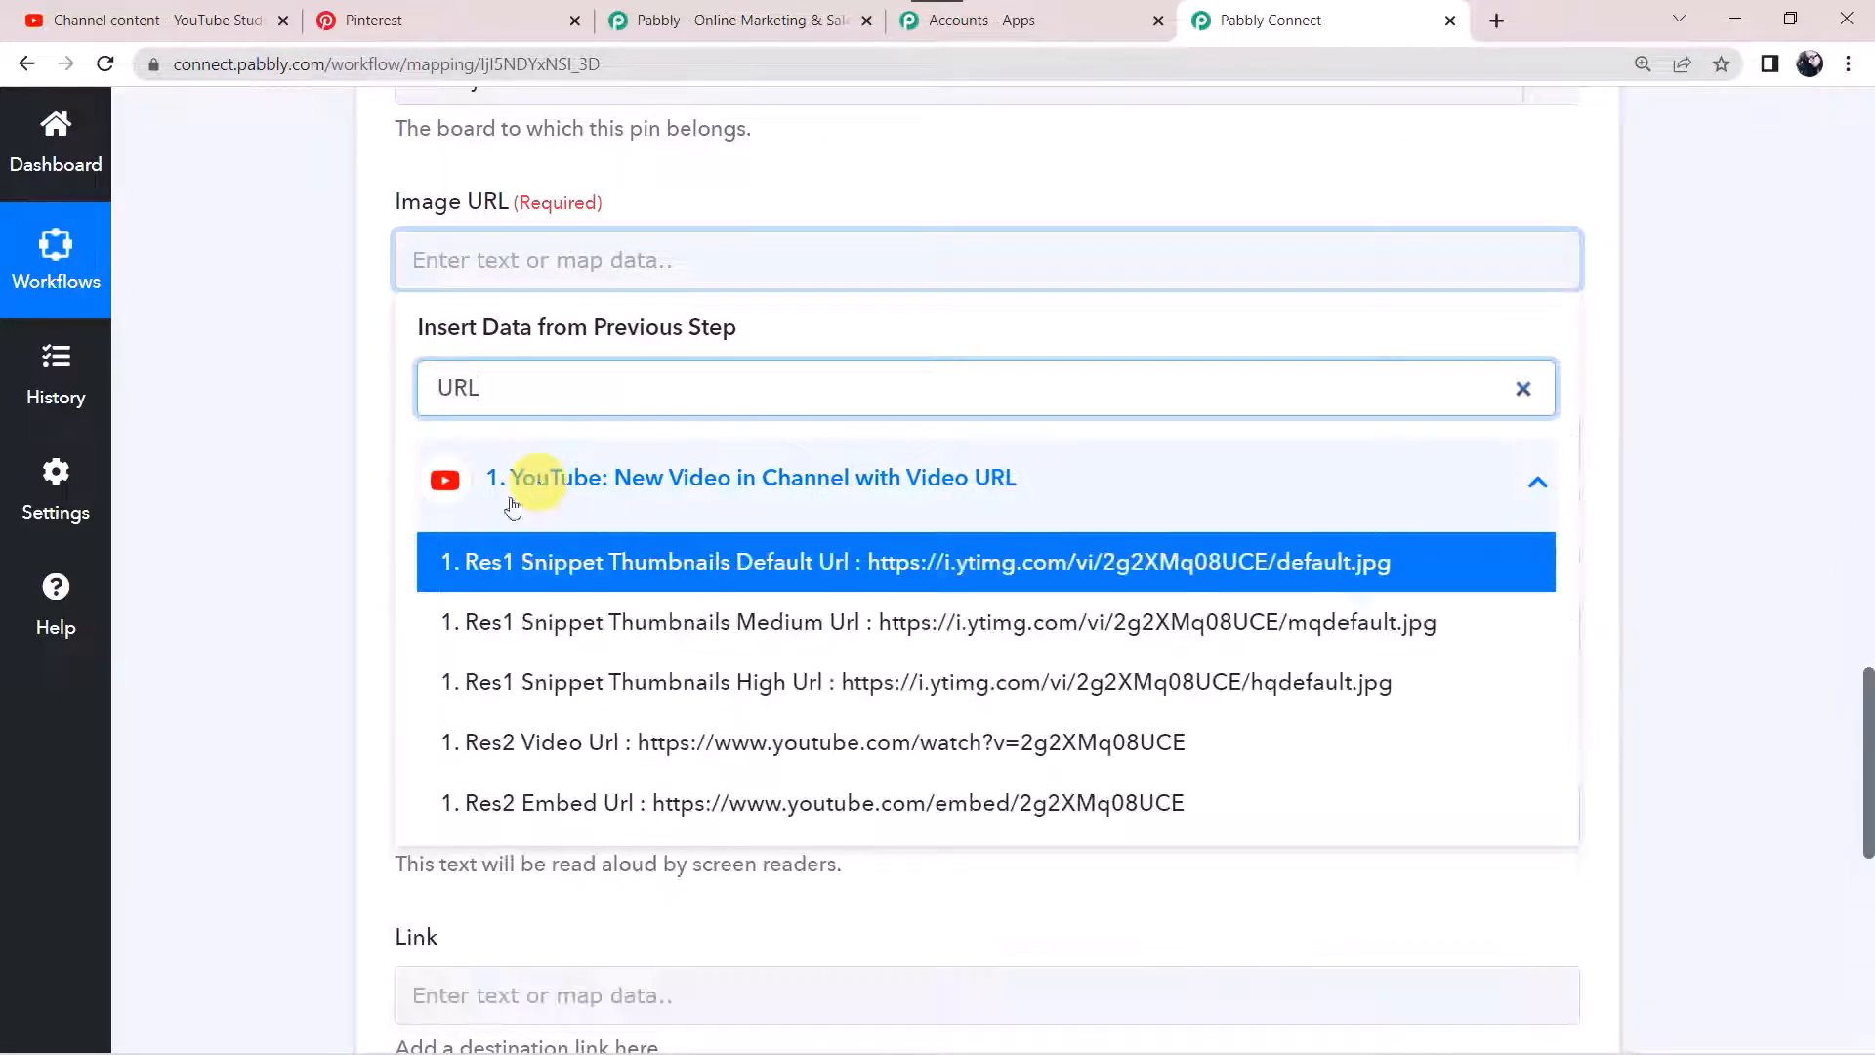
pyautogui.click(832, 692)
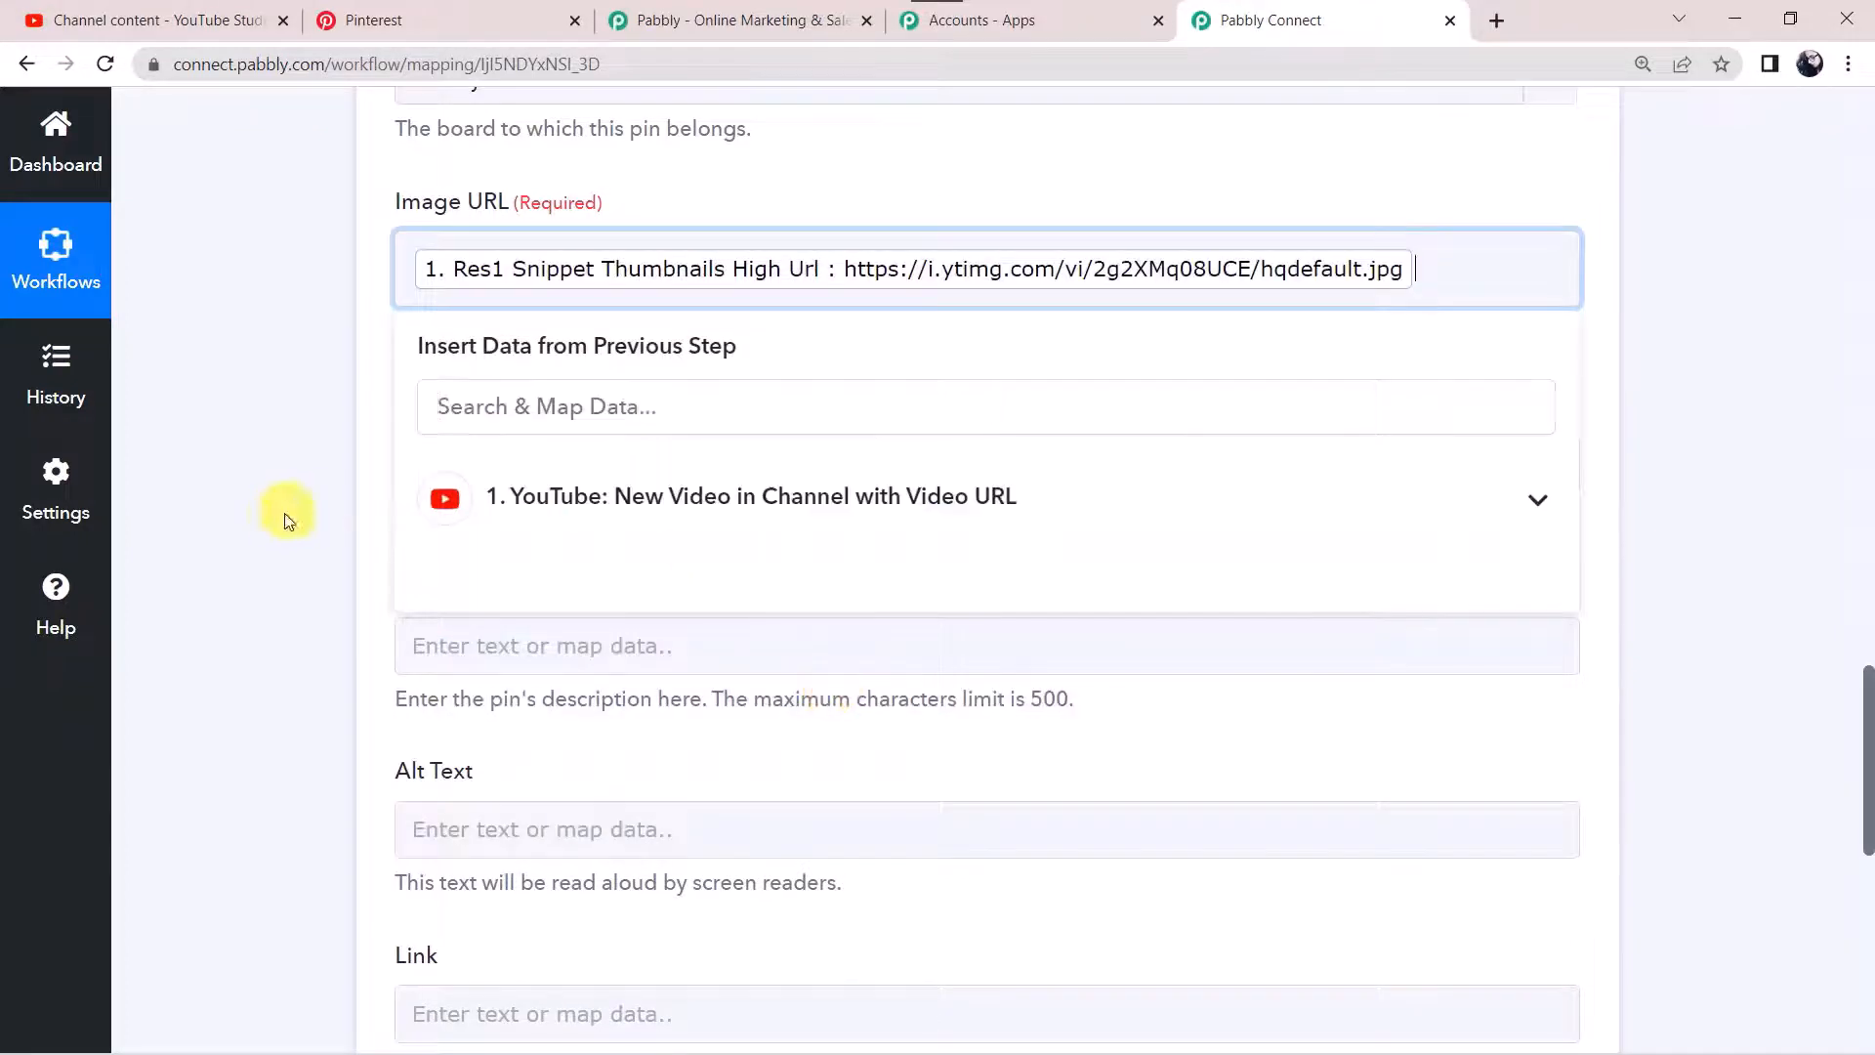
pyautogui.click(283, 518)
# Map the pin's Title to Res1 Snippet Title from the YouTube step
pyautogui.click(485, 461)
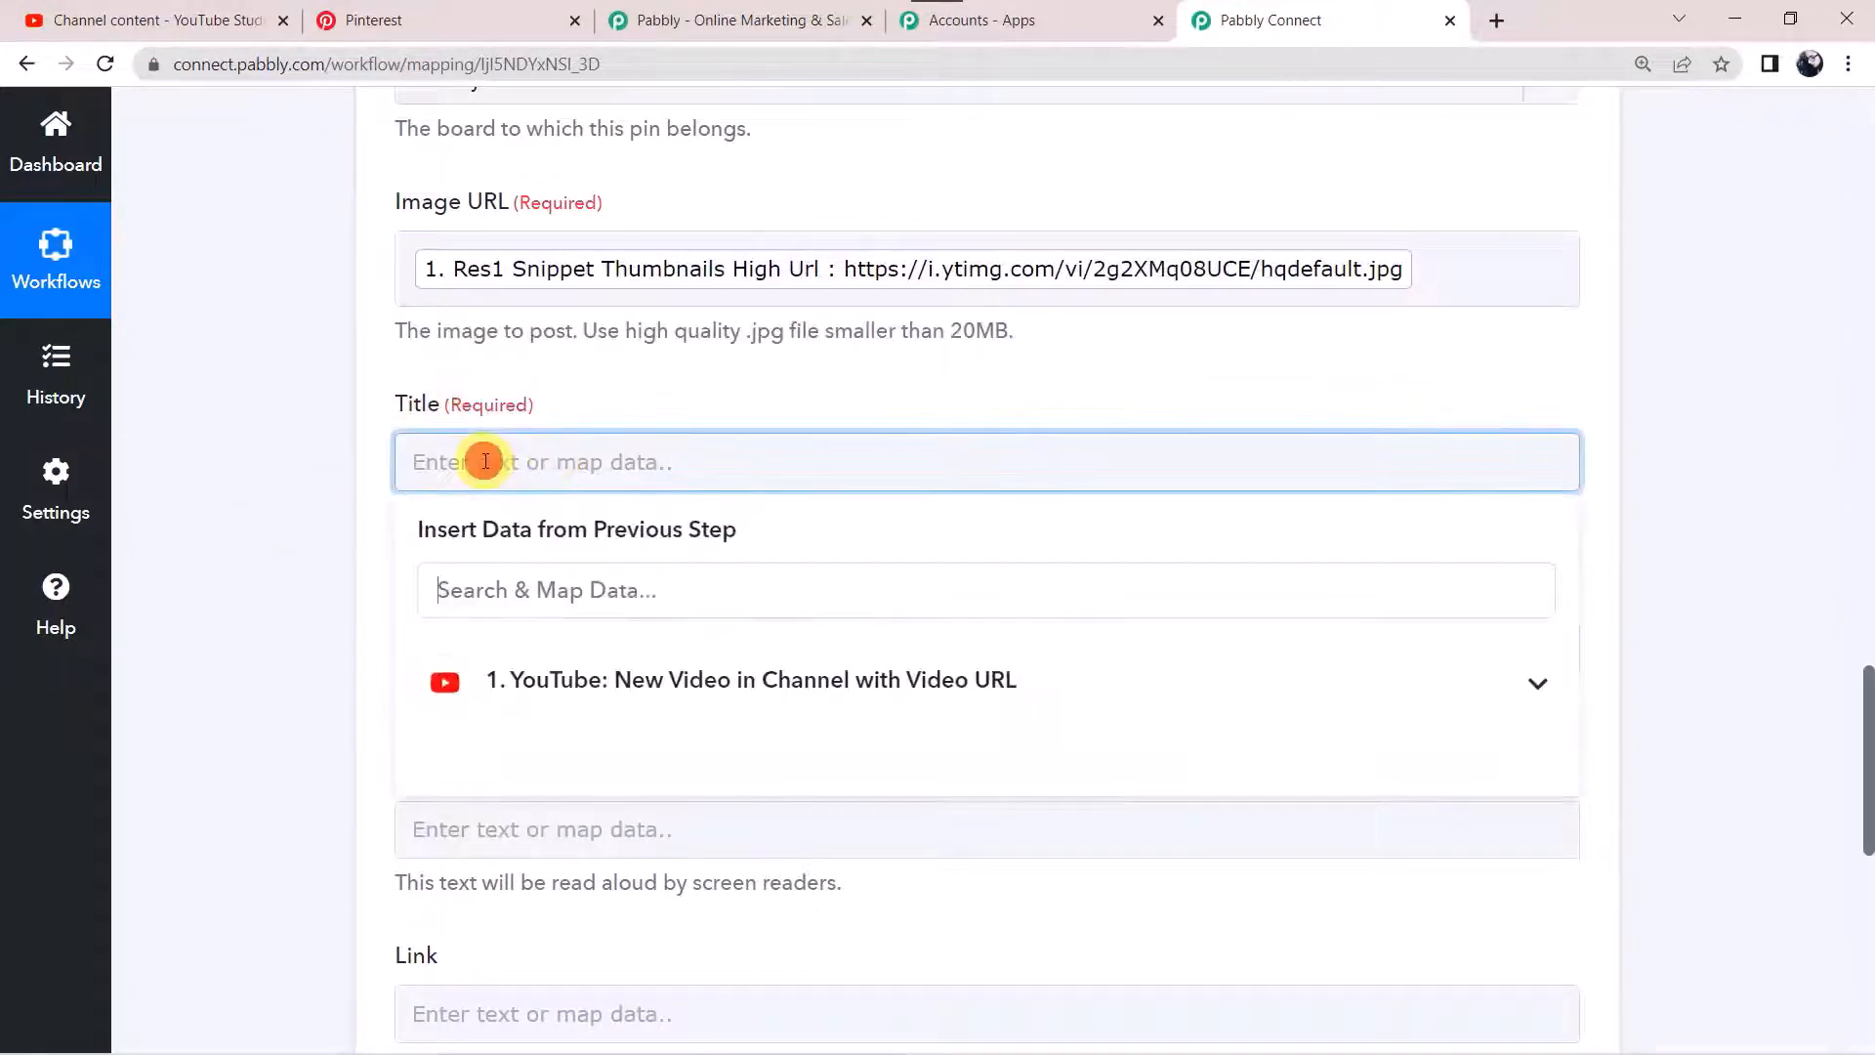
pyautogui.click(583, 681)
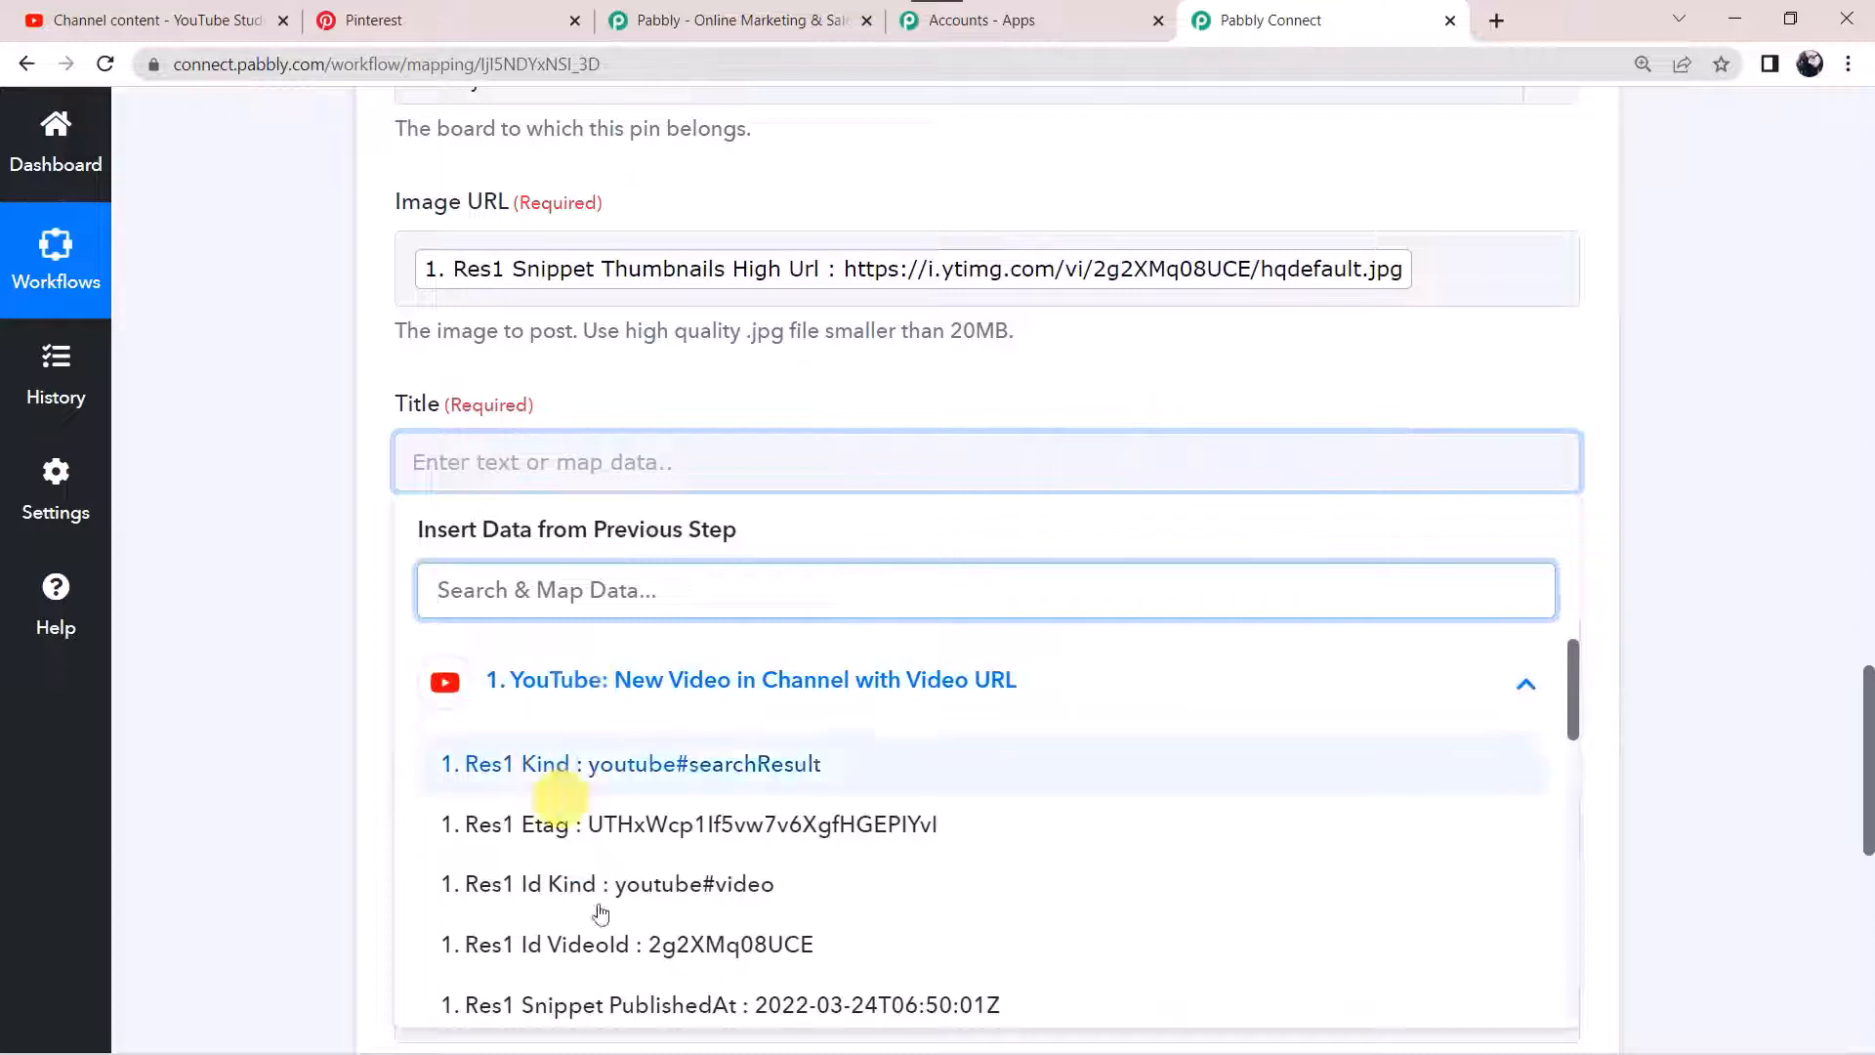
pyautogui.scroll(-3, 488, 903)
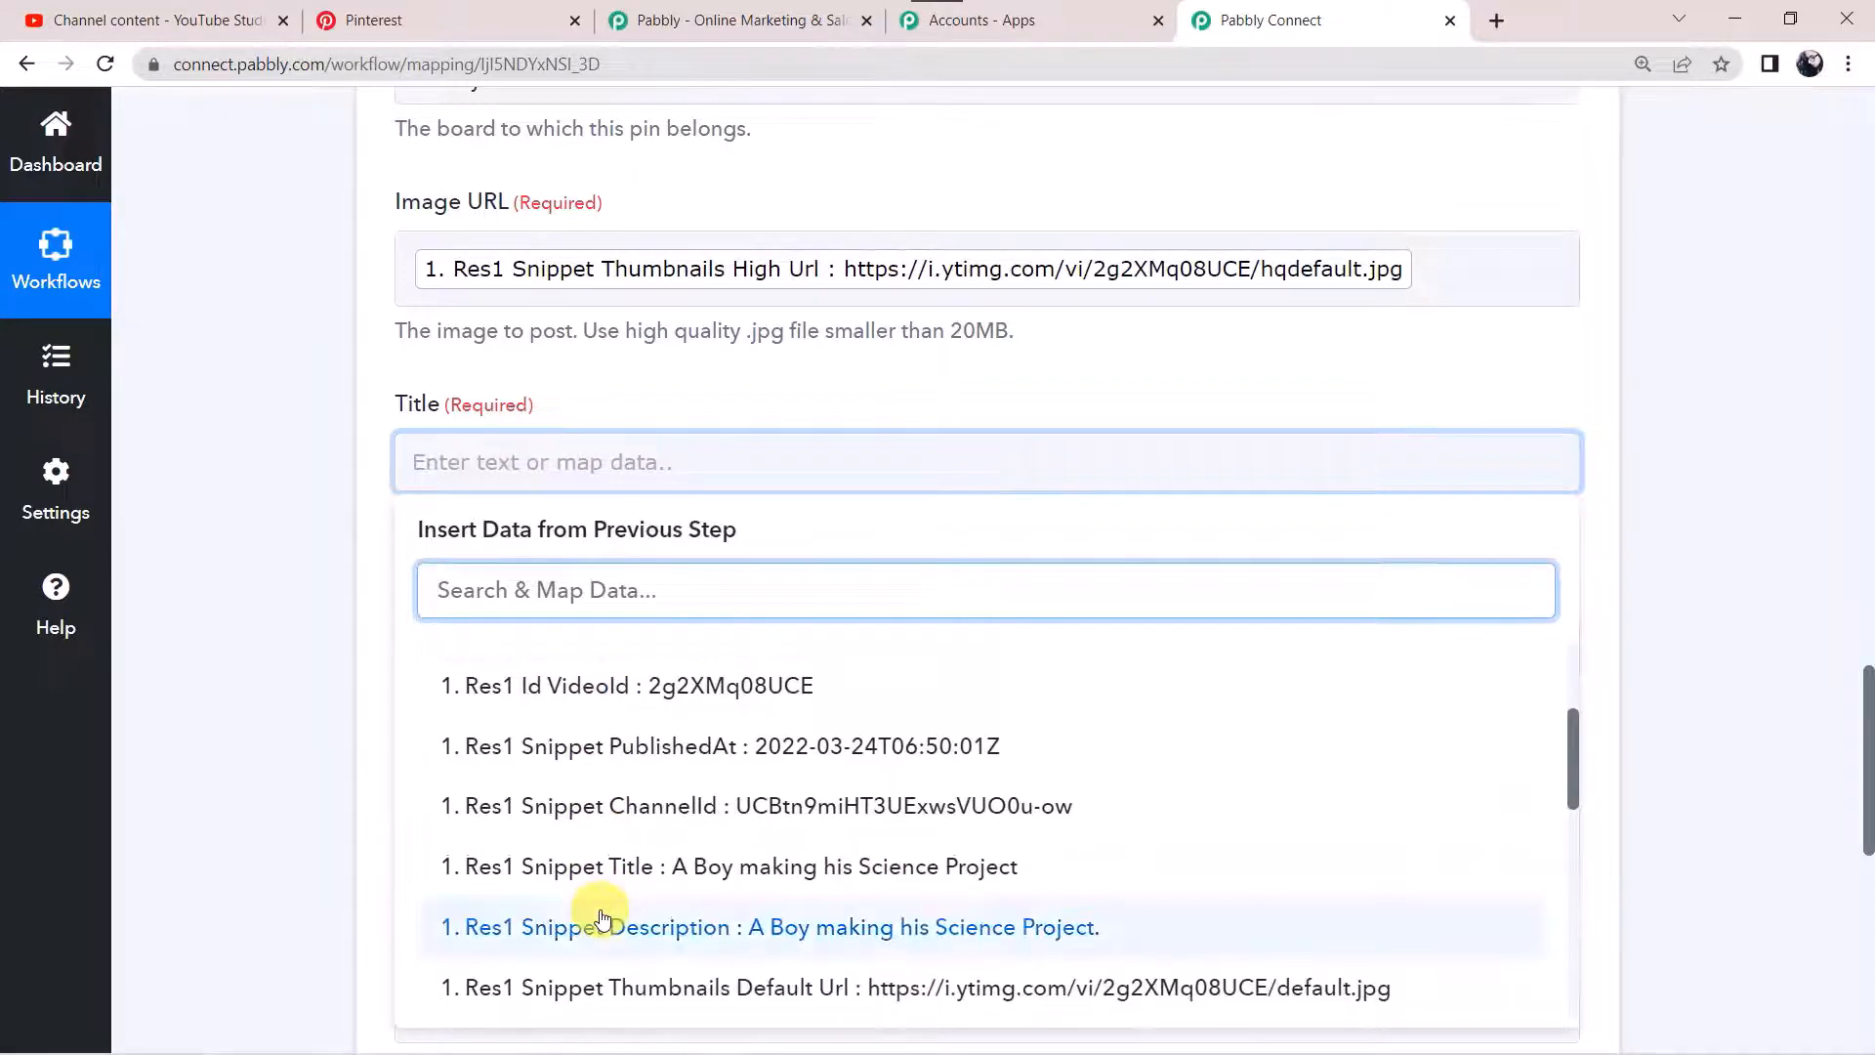
pyautogui.click(645, 866)
pyautogui.click(326, 728)
# Map the pin's Description to Res1 Snippet Description from the YouTube step
pyautogui.scroll(-3, 326, 729)
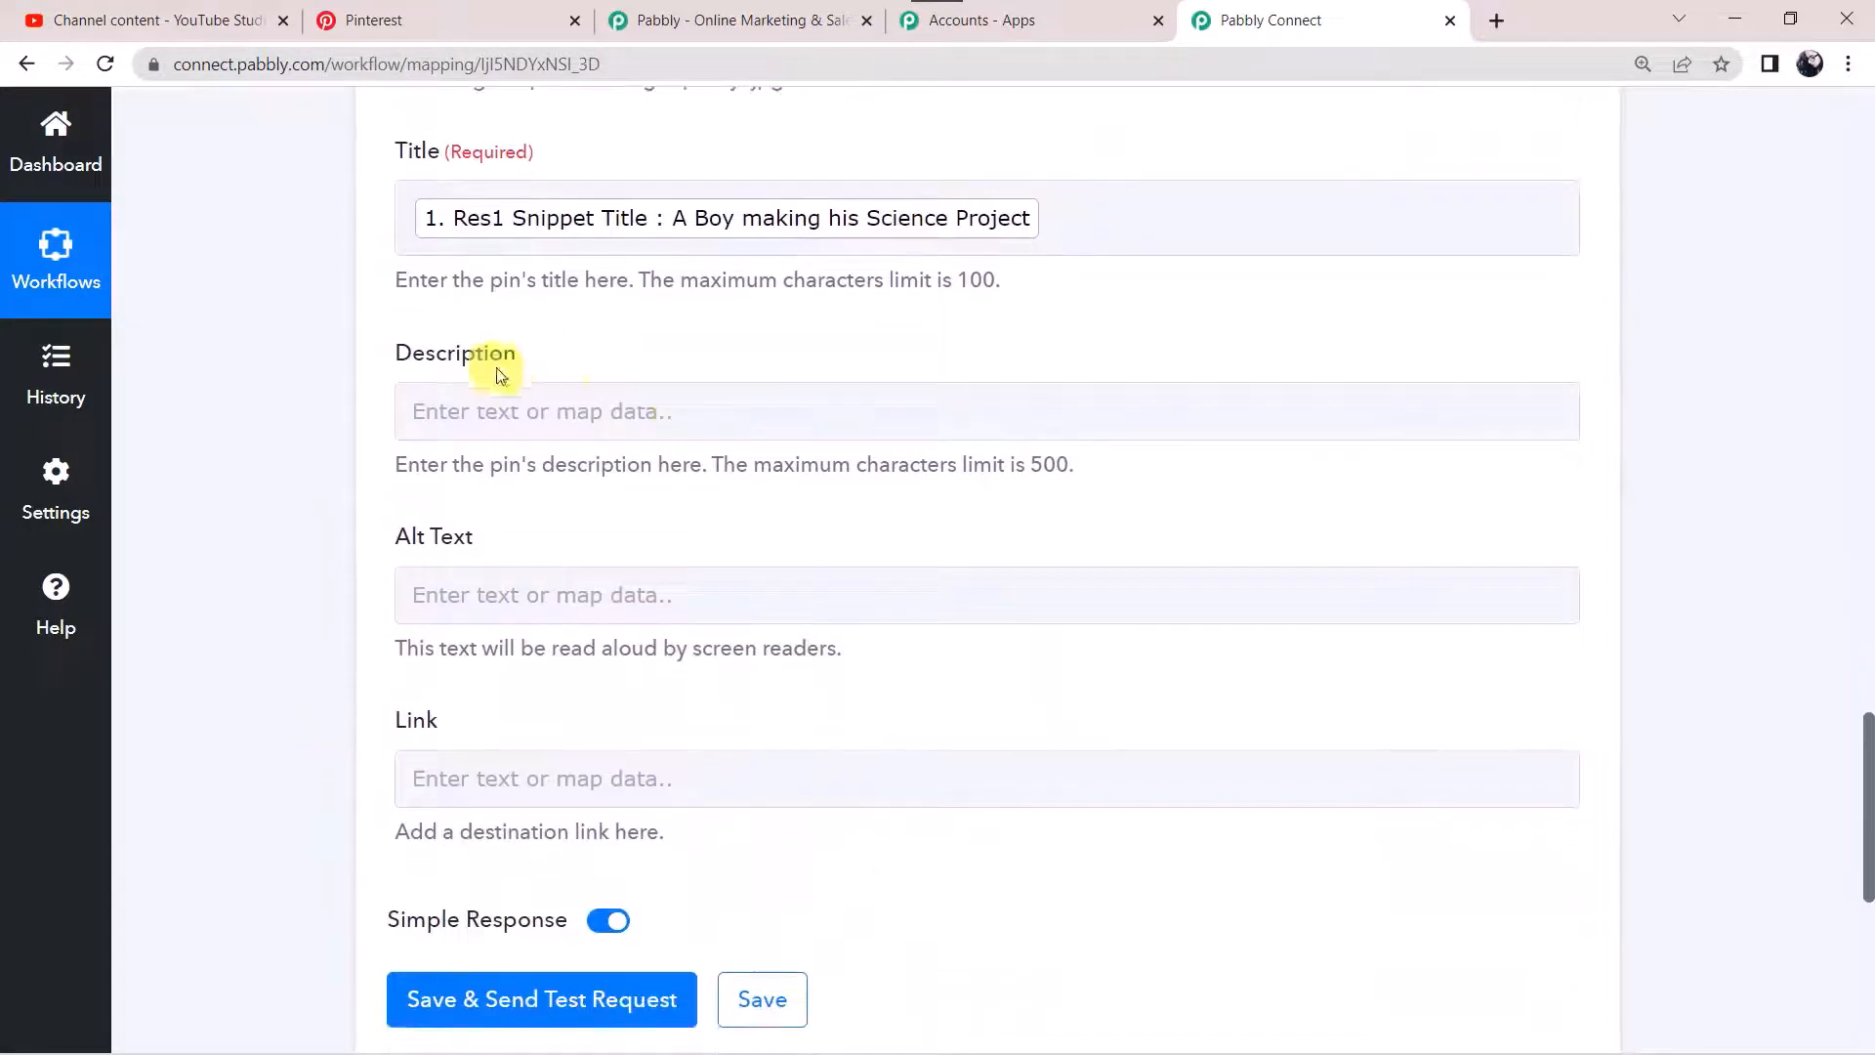
pyautogui.click(464, 410)
pyautogui.click(544, 626)
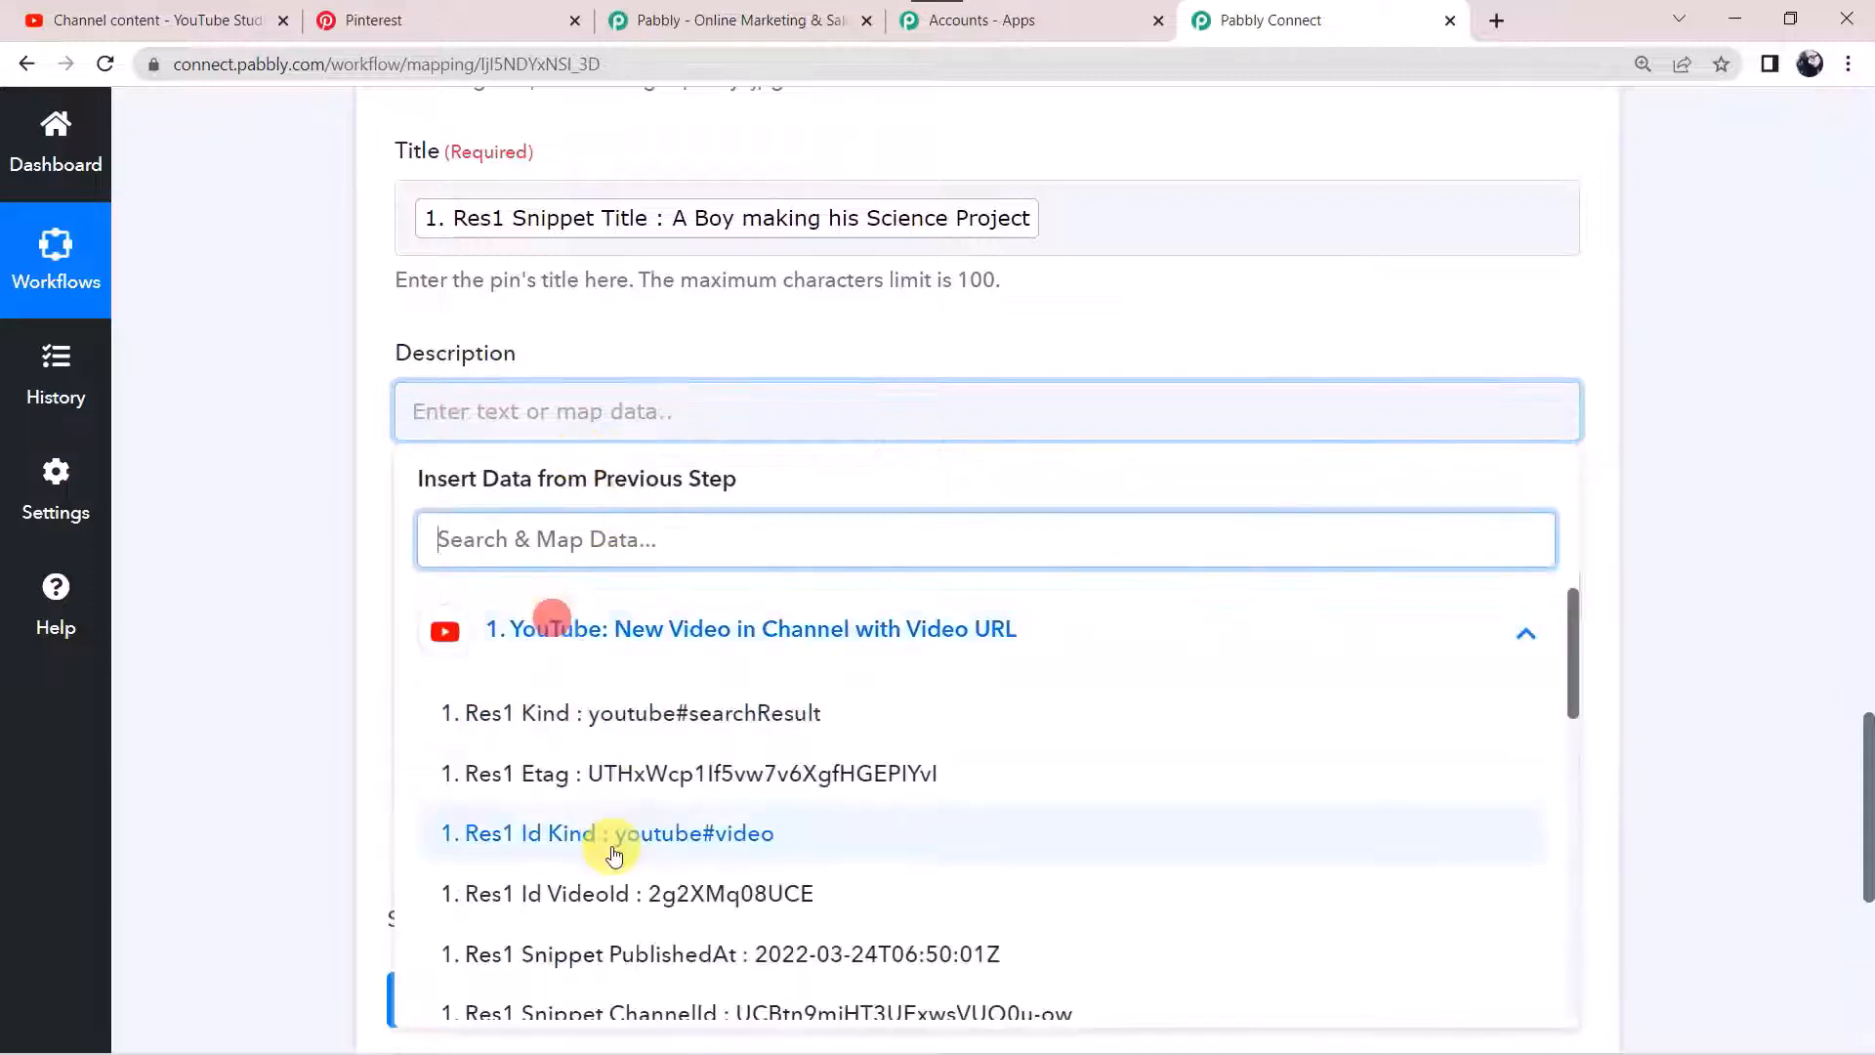
pyautogui.scroll(-3, 615, 860)
pyautogui.click(655, 951)
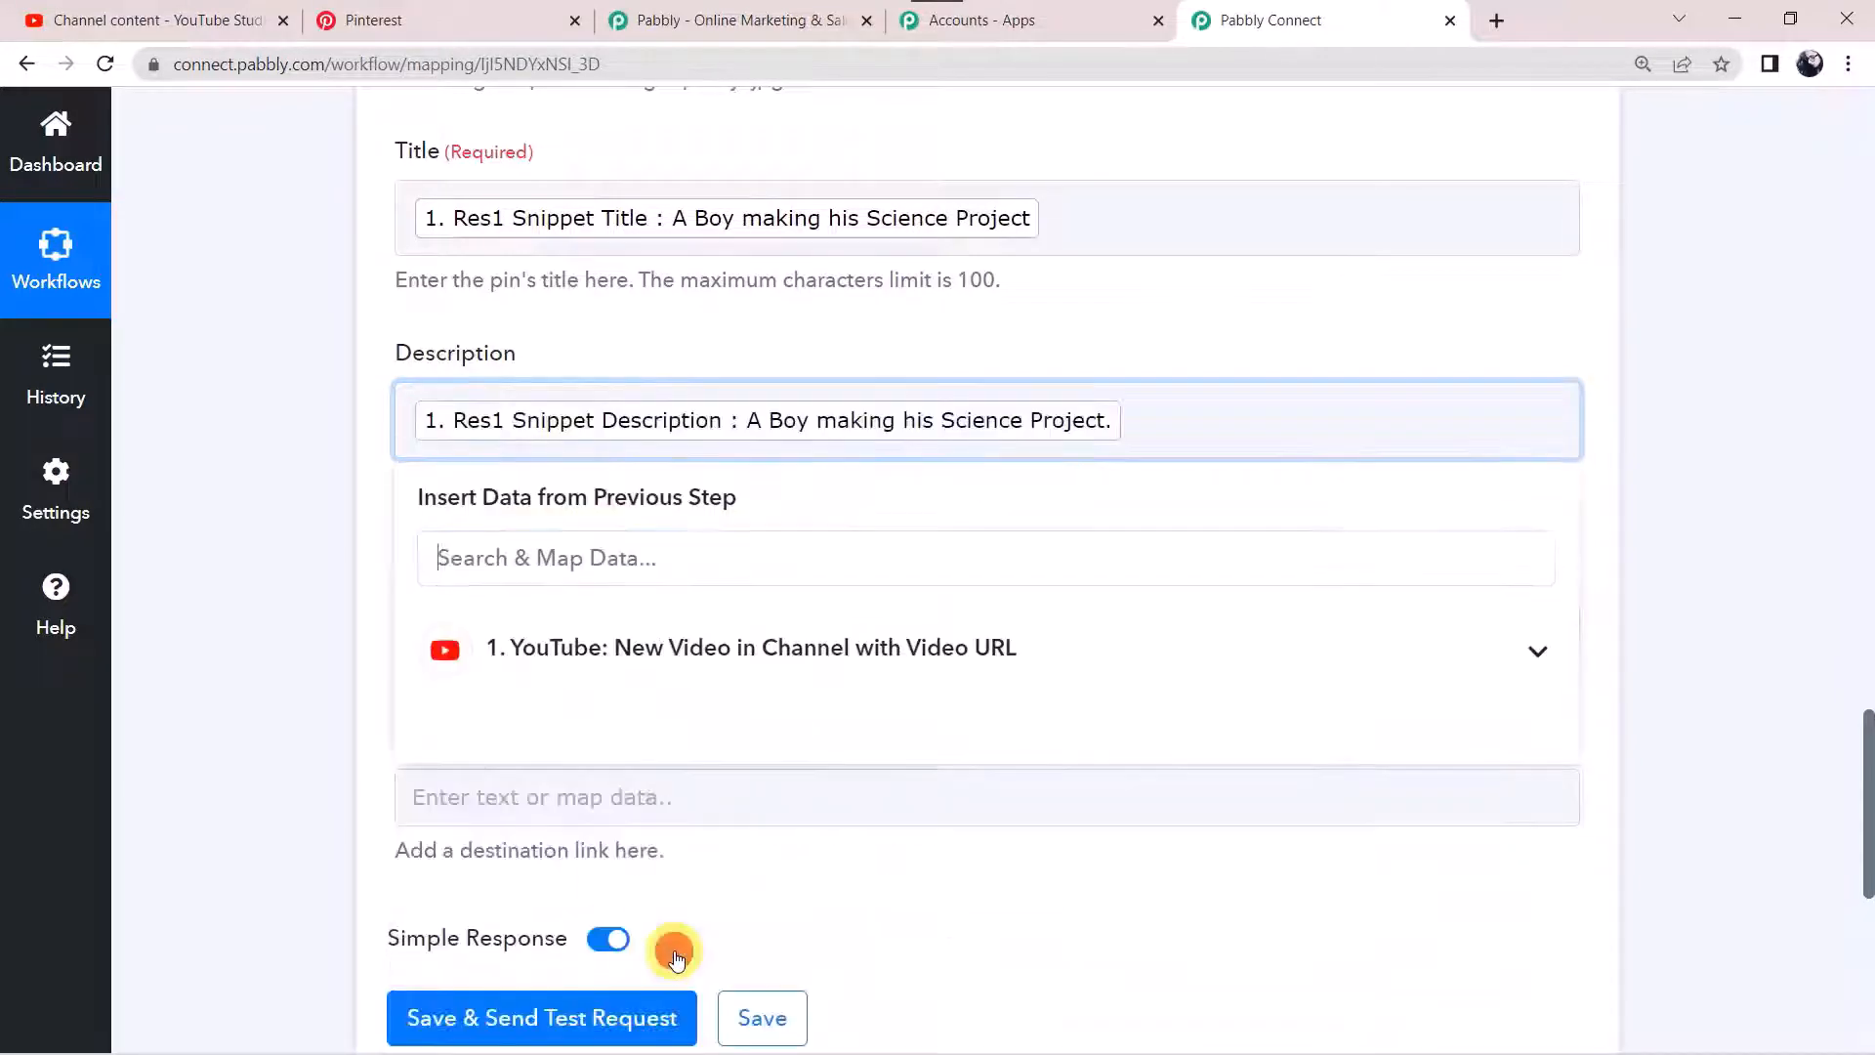
pyautogui.click(284, 791)
# Map the pin's destination Link to Res2 Video Url from the YouTube step, leaving Alt Text empty
pyautogui.scroll(-1, 284, 791)
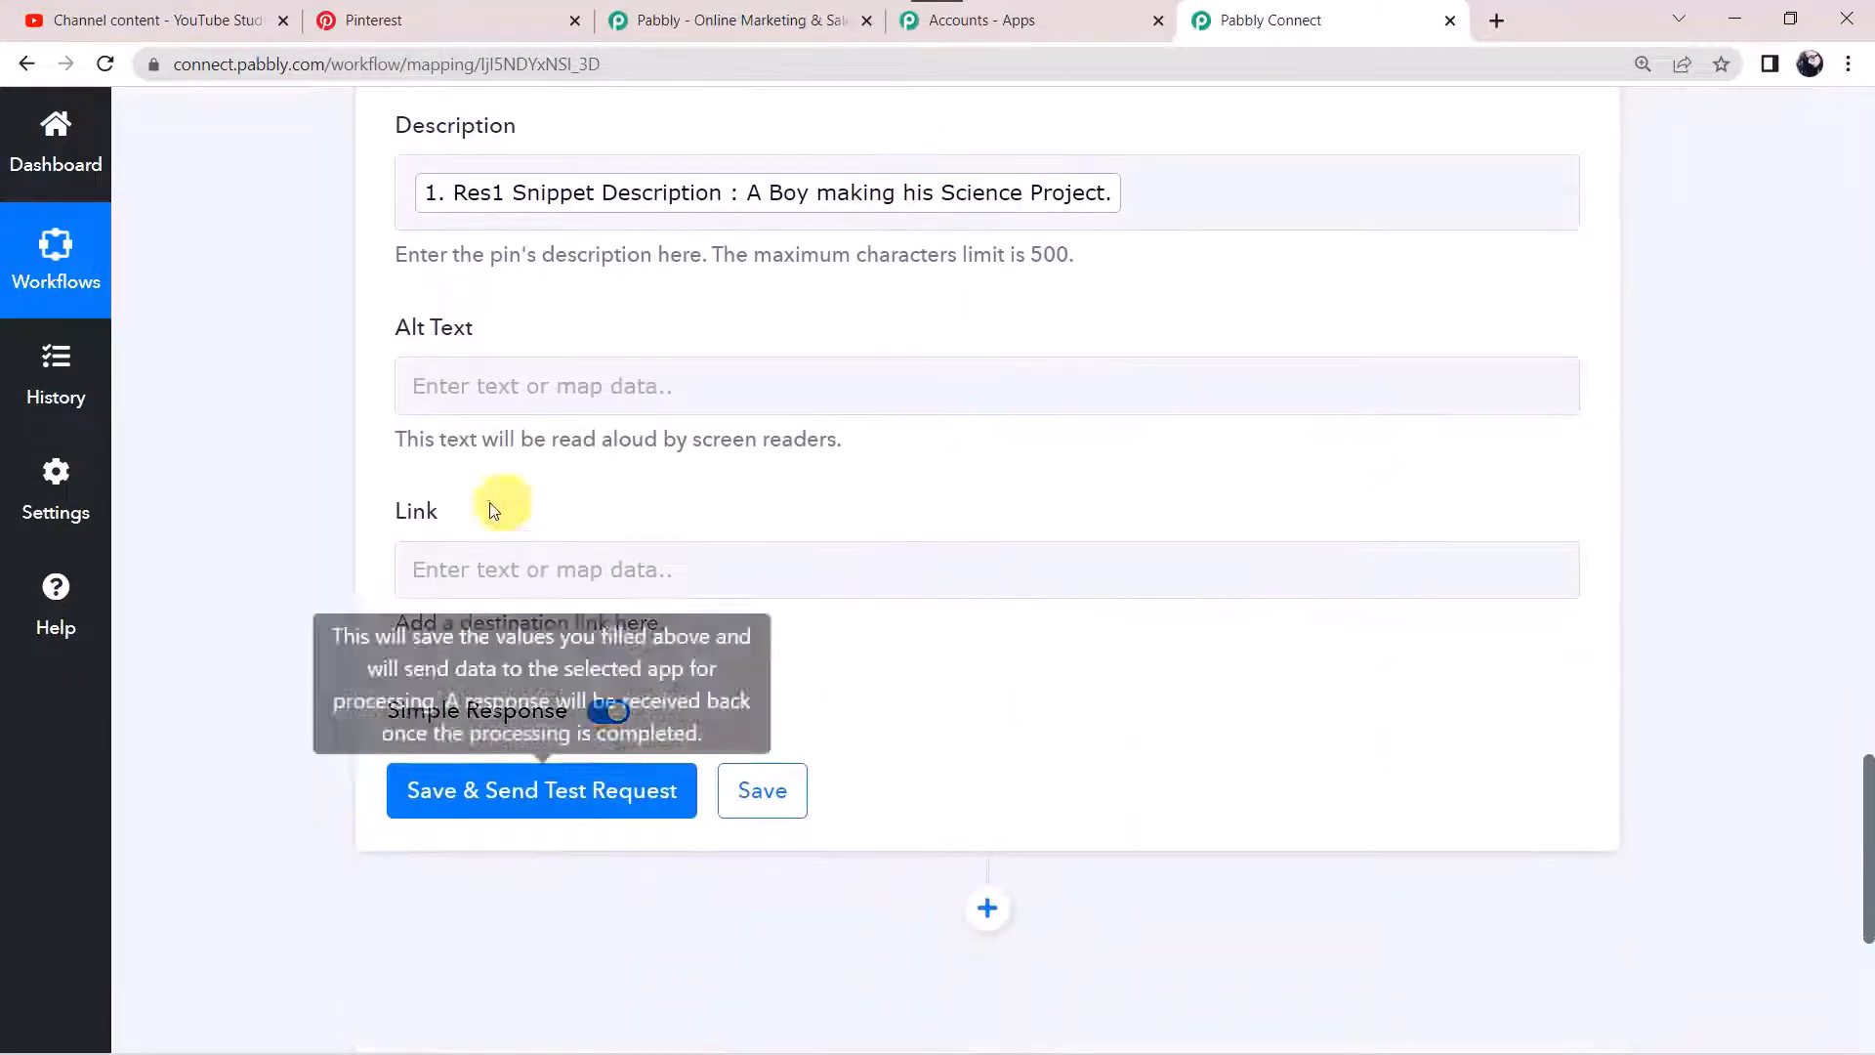
pyautogui.click(459, 569)
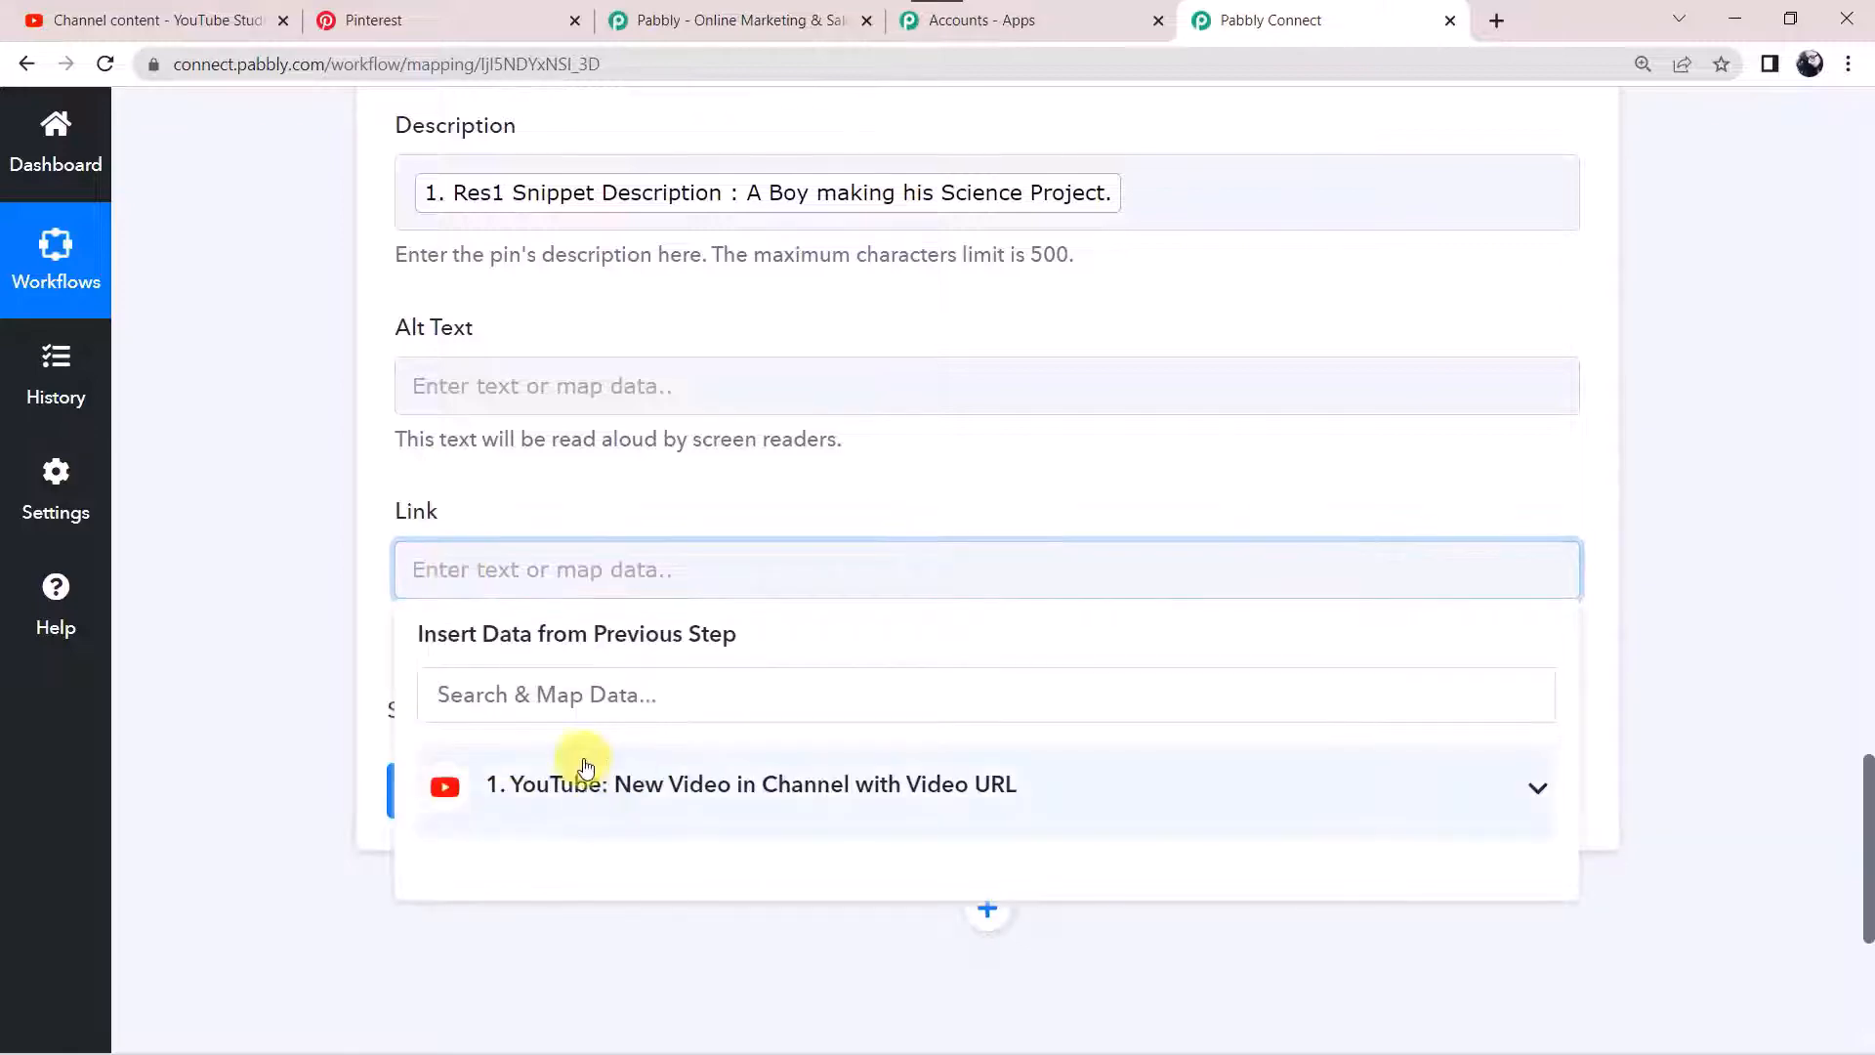
pyautogui.click(562, 801)
pyautogui.scroll(-10, 681, 879)
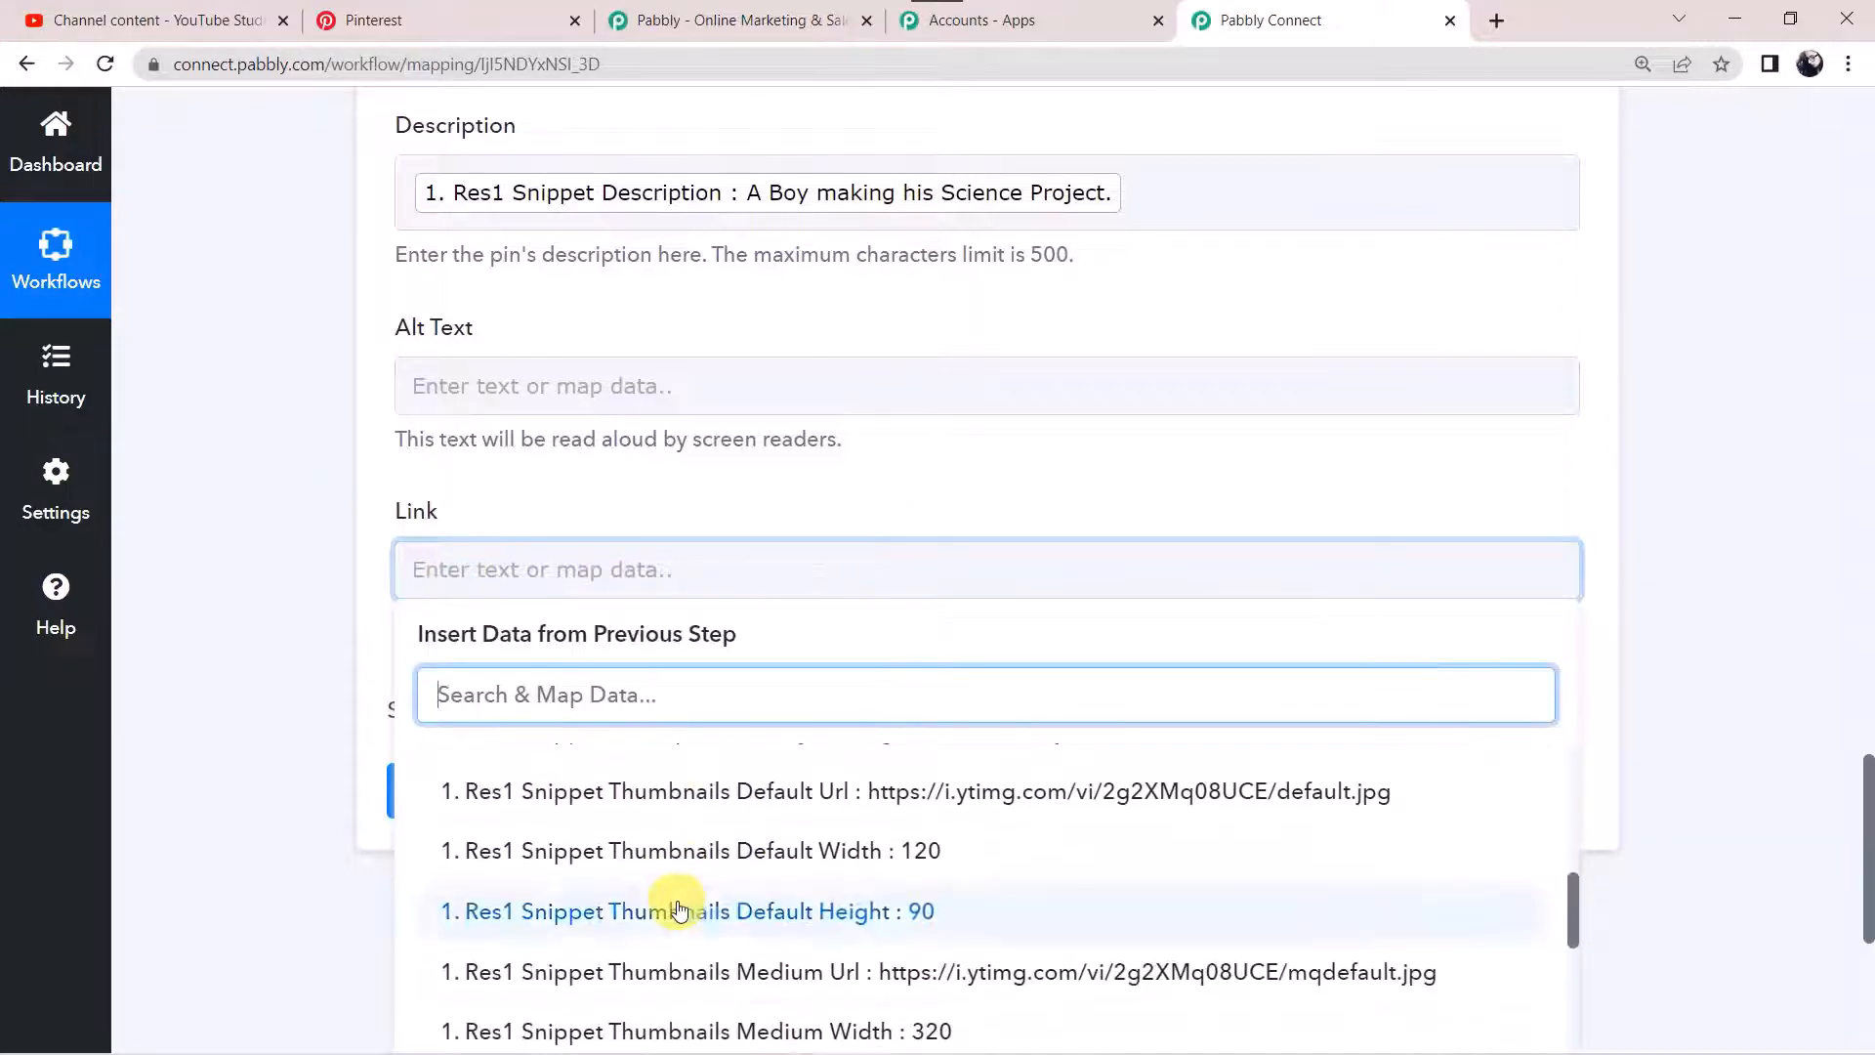
pyautogui.scroll(-5, 680, 910)
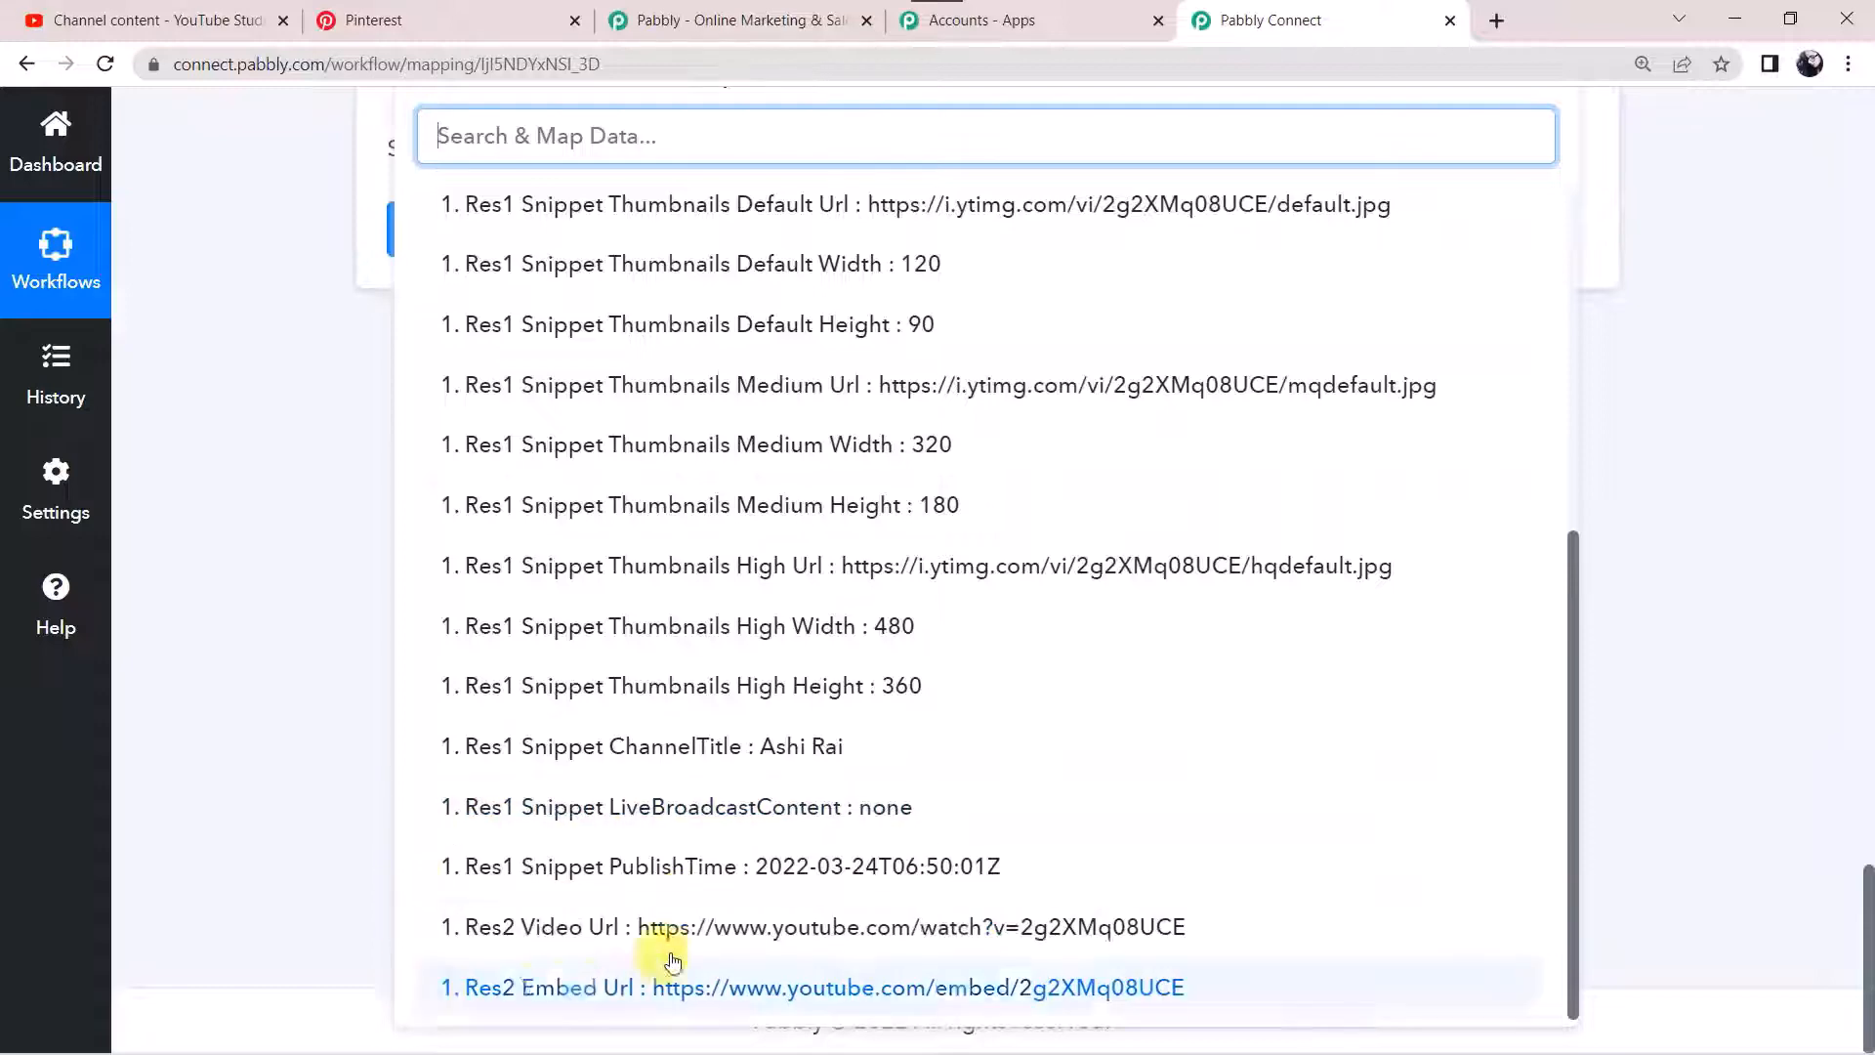
pyautogui.click(627, 941)
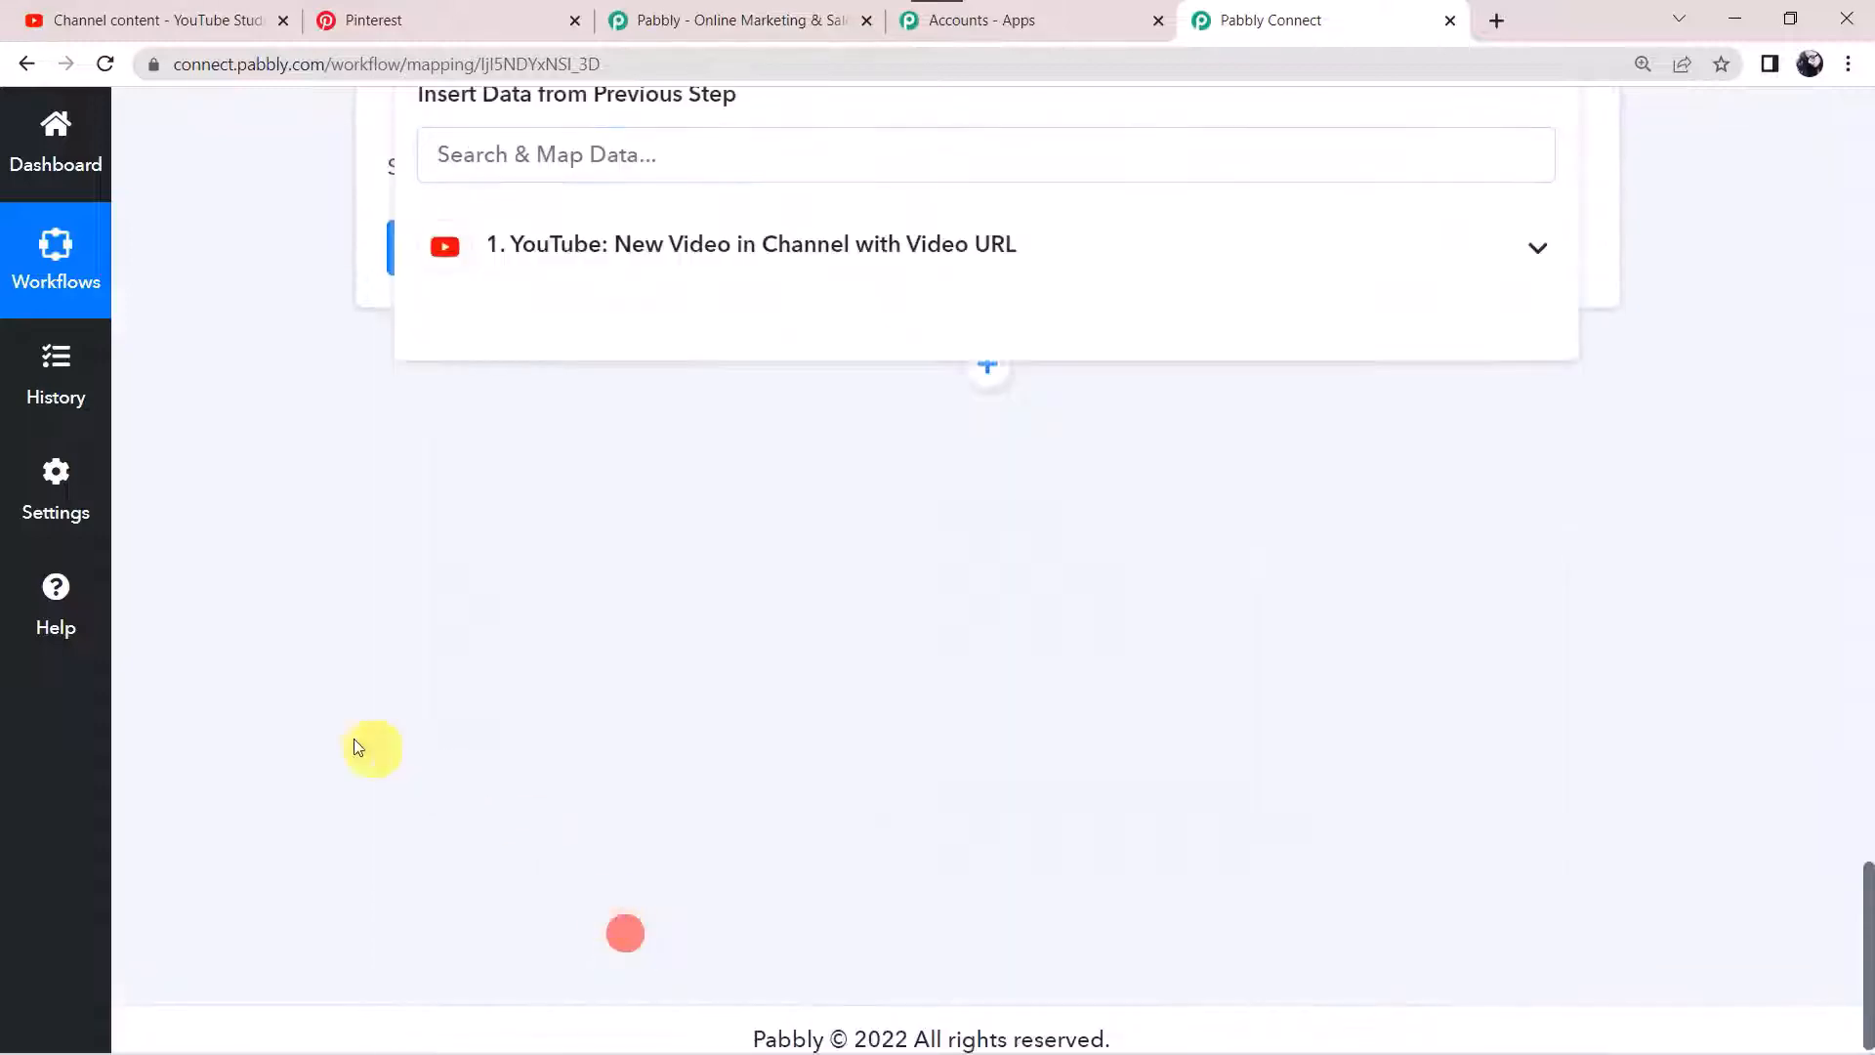
pyautogui.click(321, 722)
# Check the mapped pin fields, save the Pinterest action with a test request, and review the response
pyautogui.scroll(3, 320, 722)
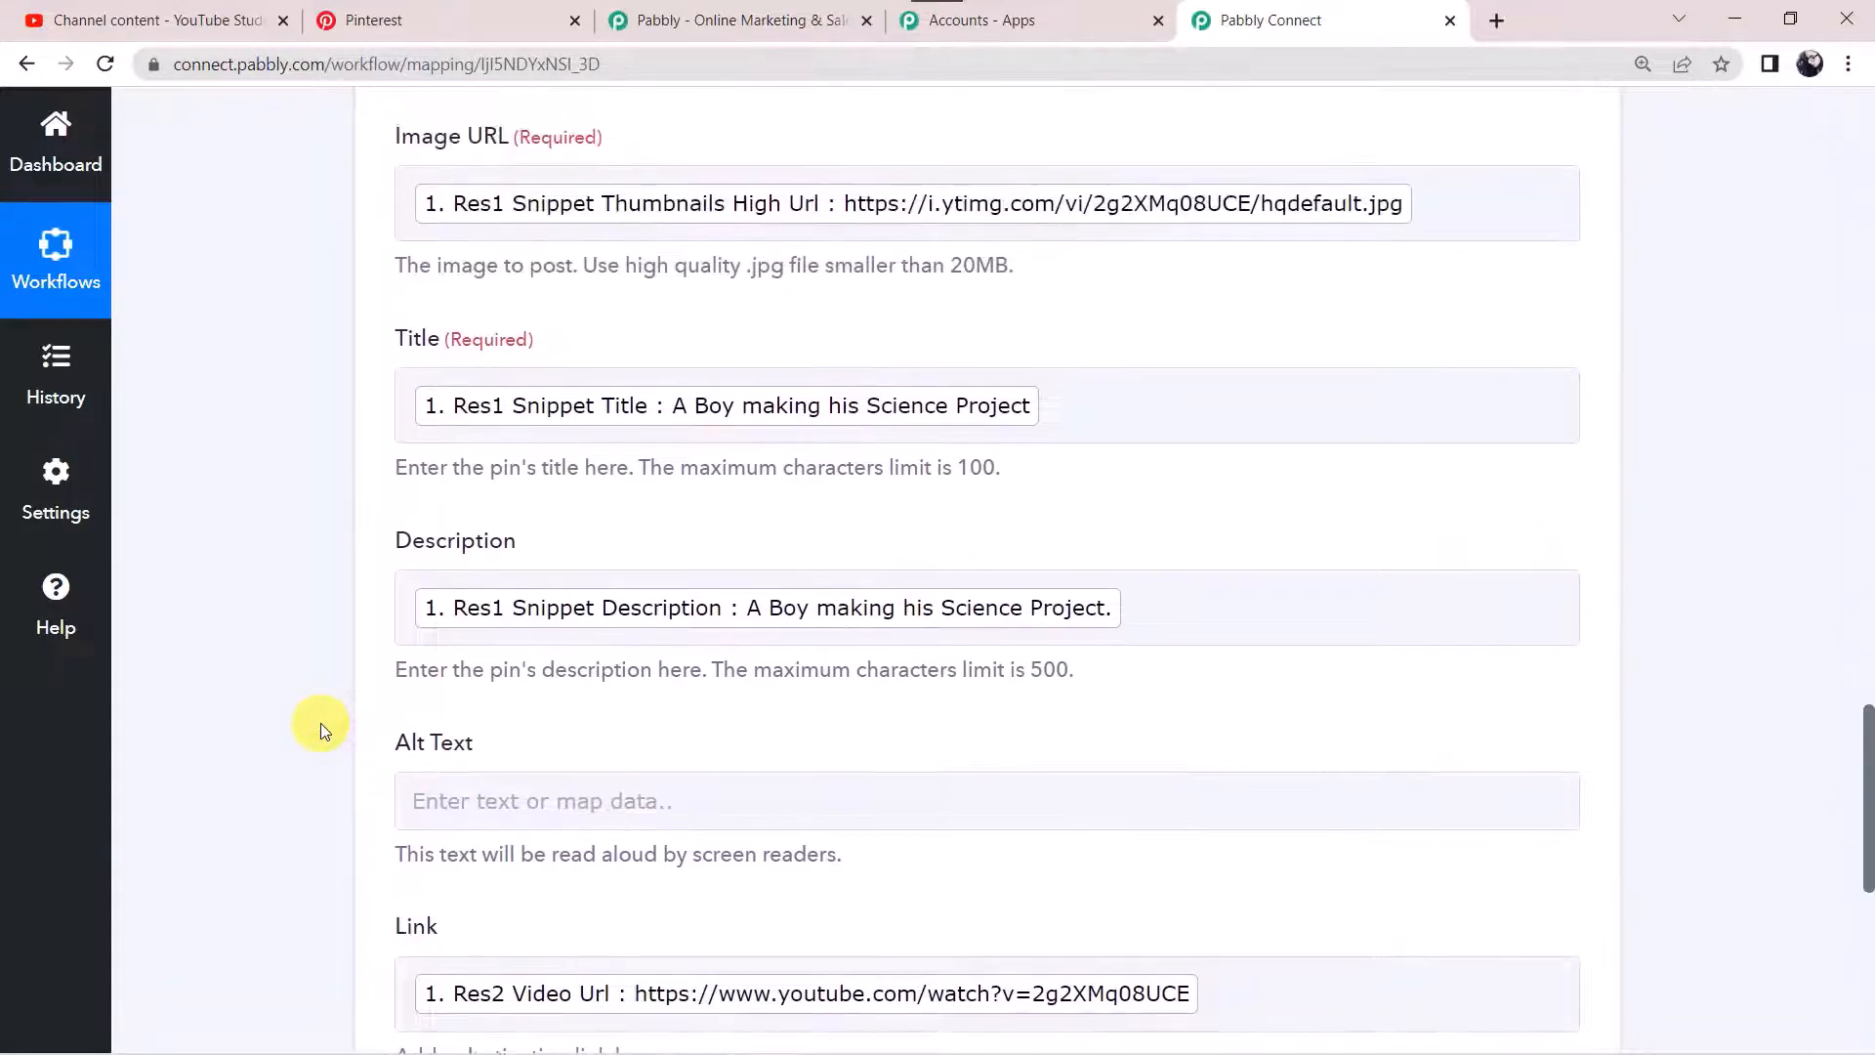
pyautogui.scroll(6, 320, 722)
pyautogui.scroll(-10, 320, 722)
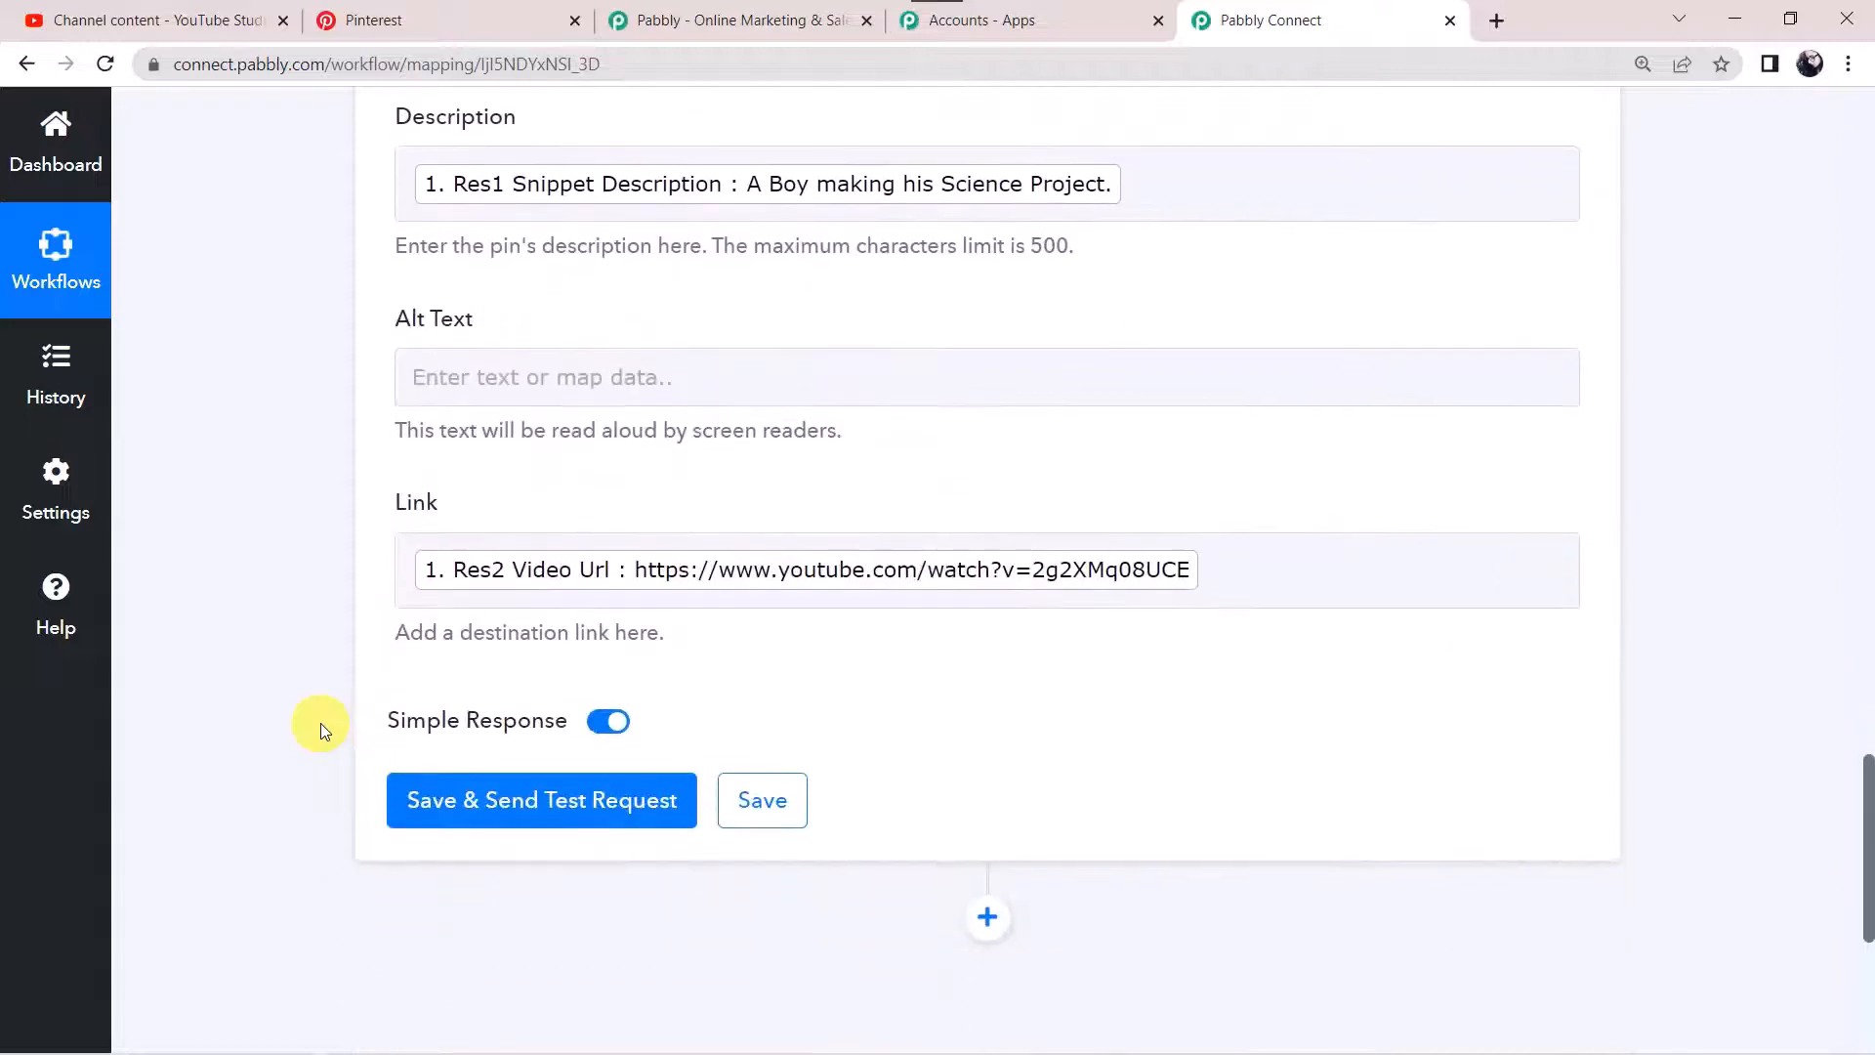
pyautogui.click(521, 796)
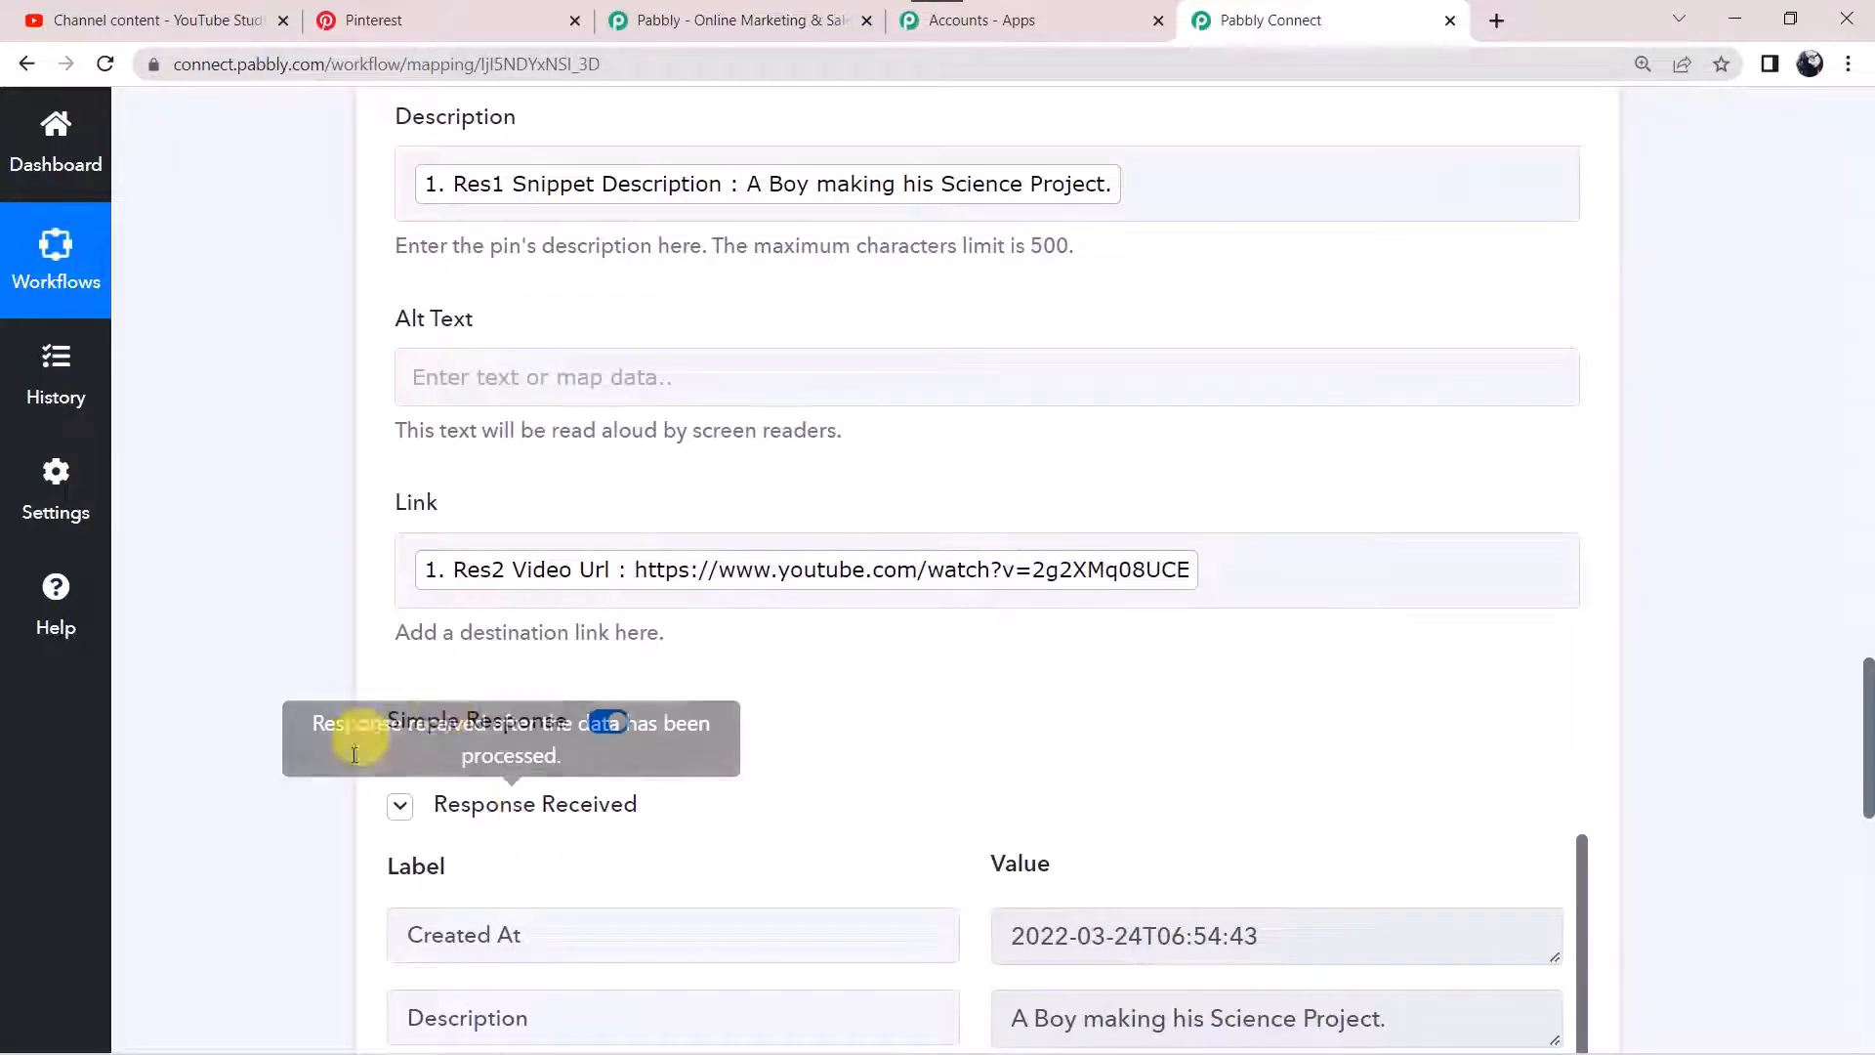
pyautogui.scroll(-3, 366, 838)
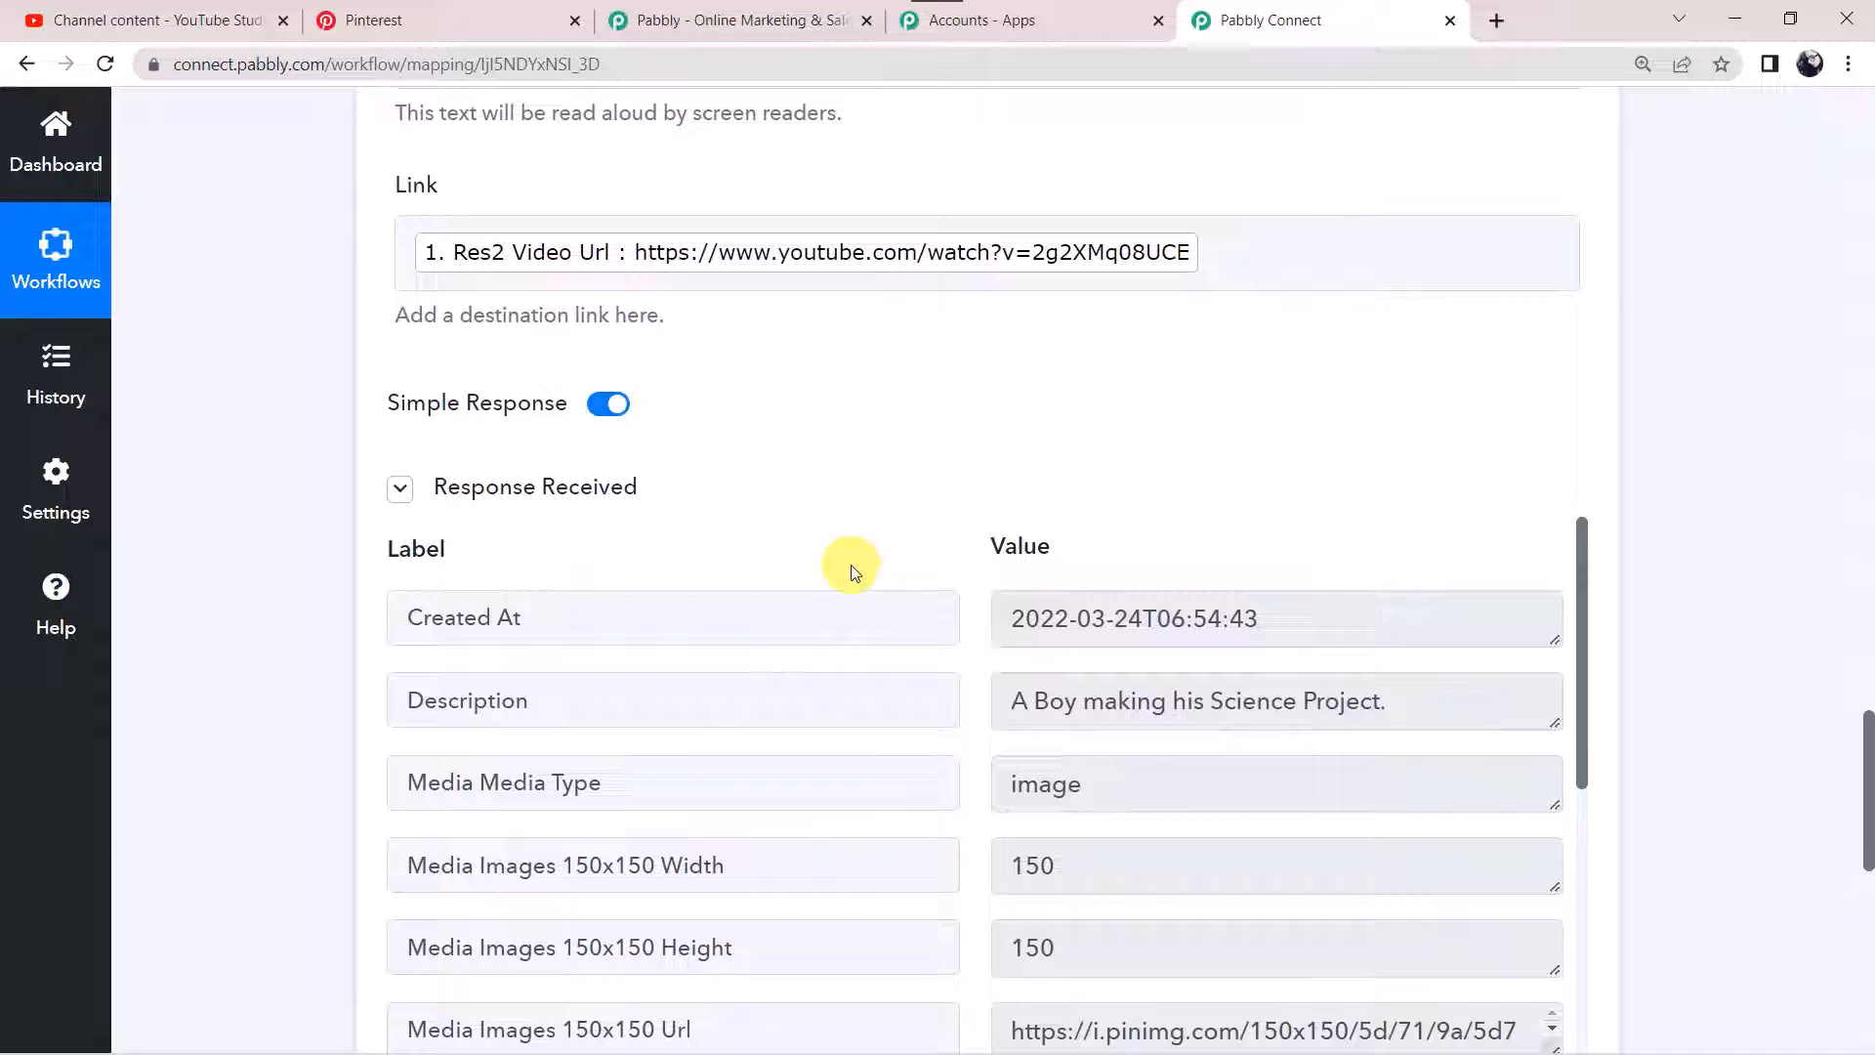
# Switch to Pinterest, reload the Pabbly board, and look for the pin created by the test request
pyautogui.click(451, 19)
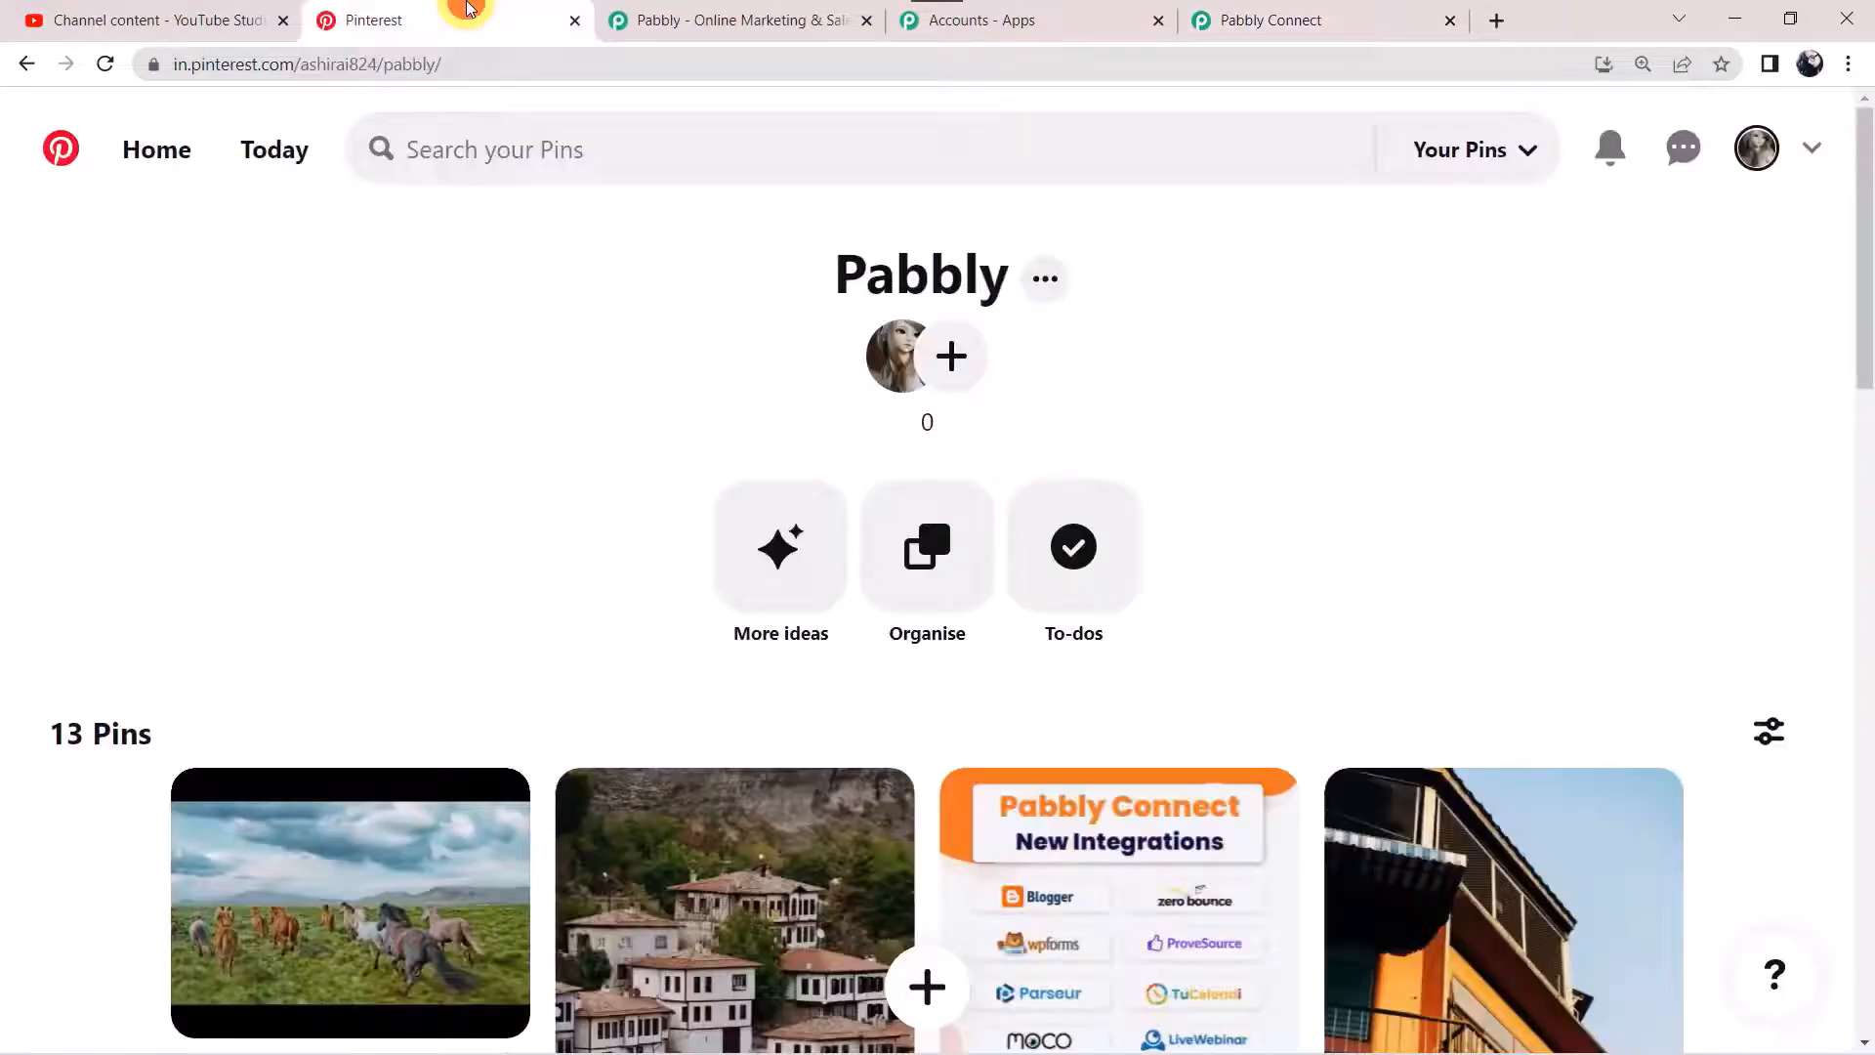
pyautogui.click(106, 65)
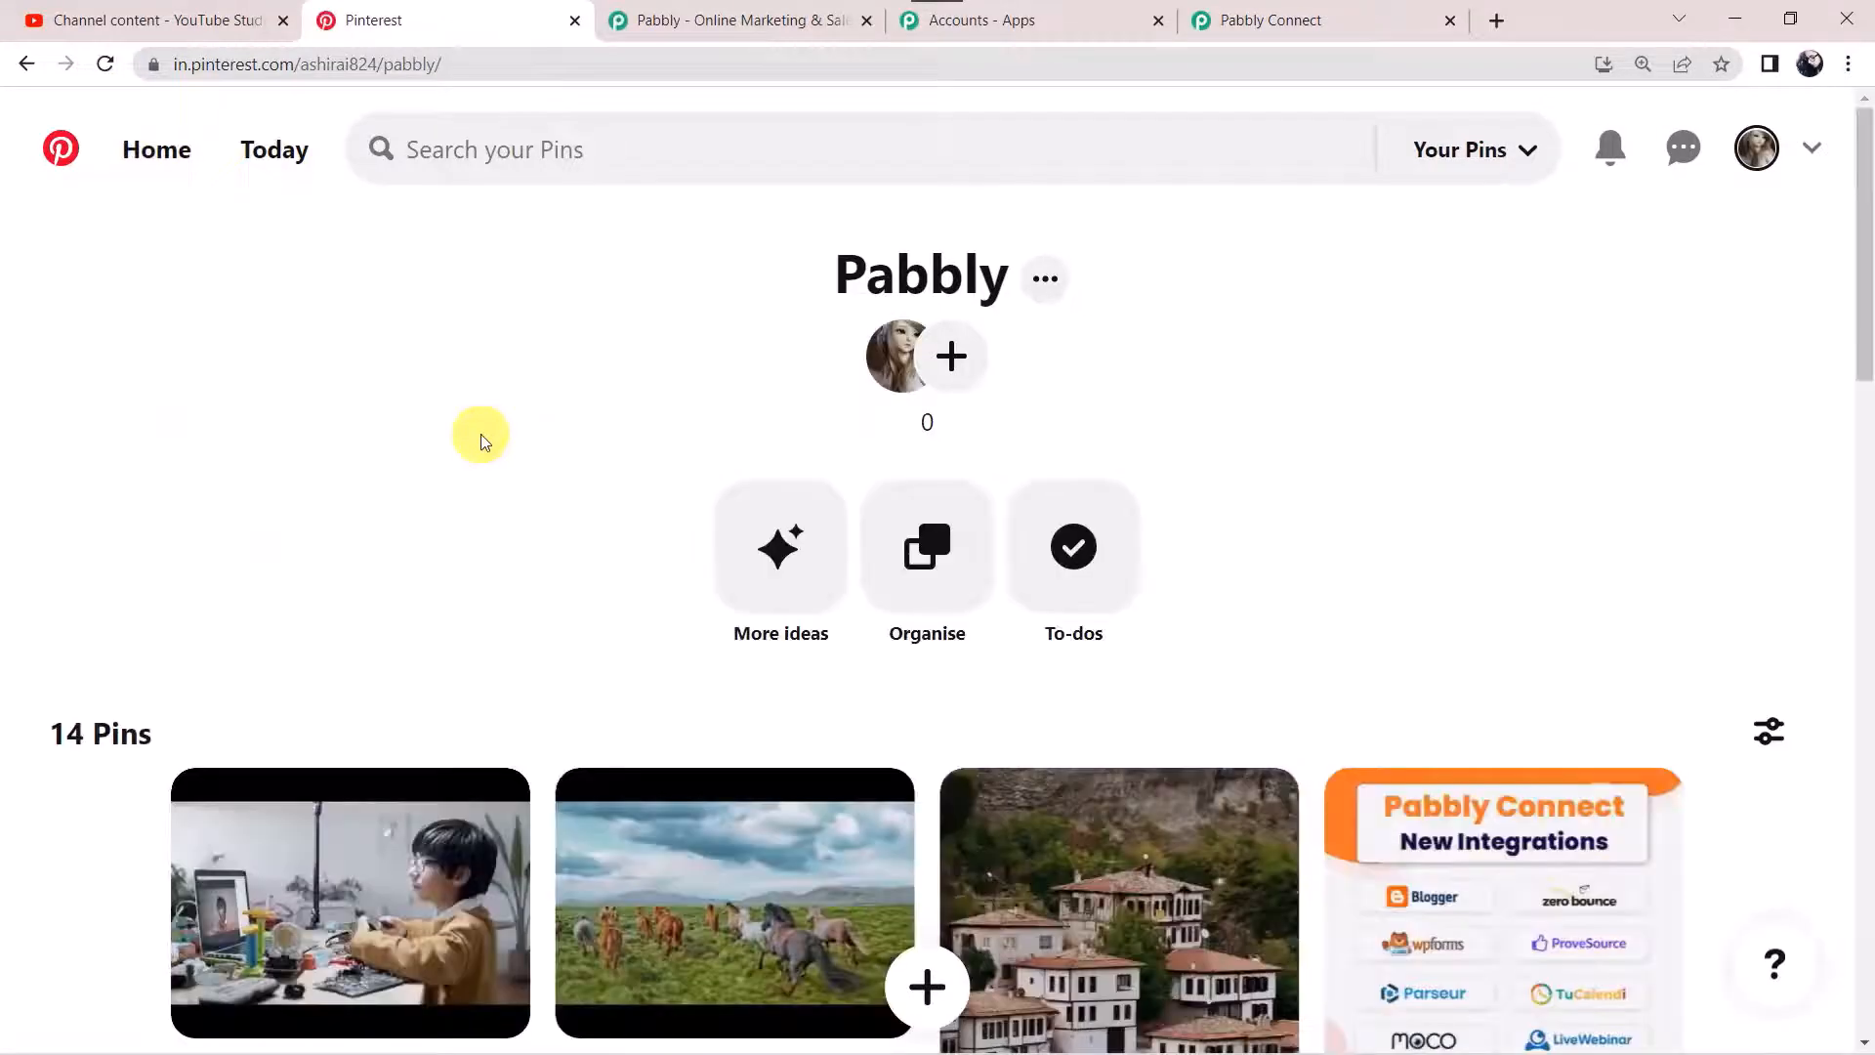
pyautogui.scroll(-3, 429, 527)
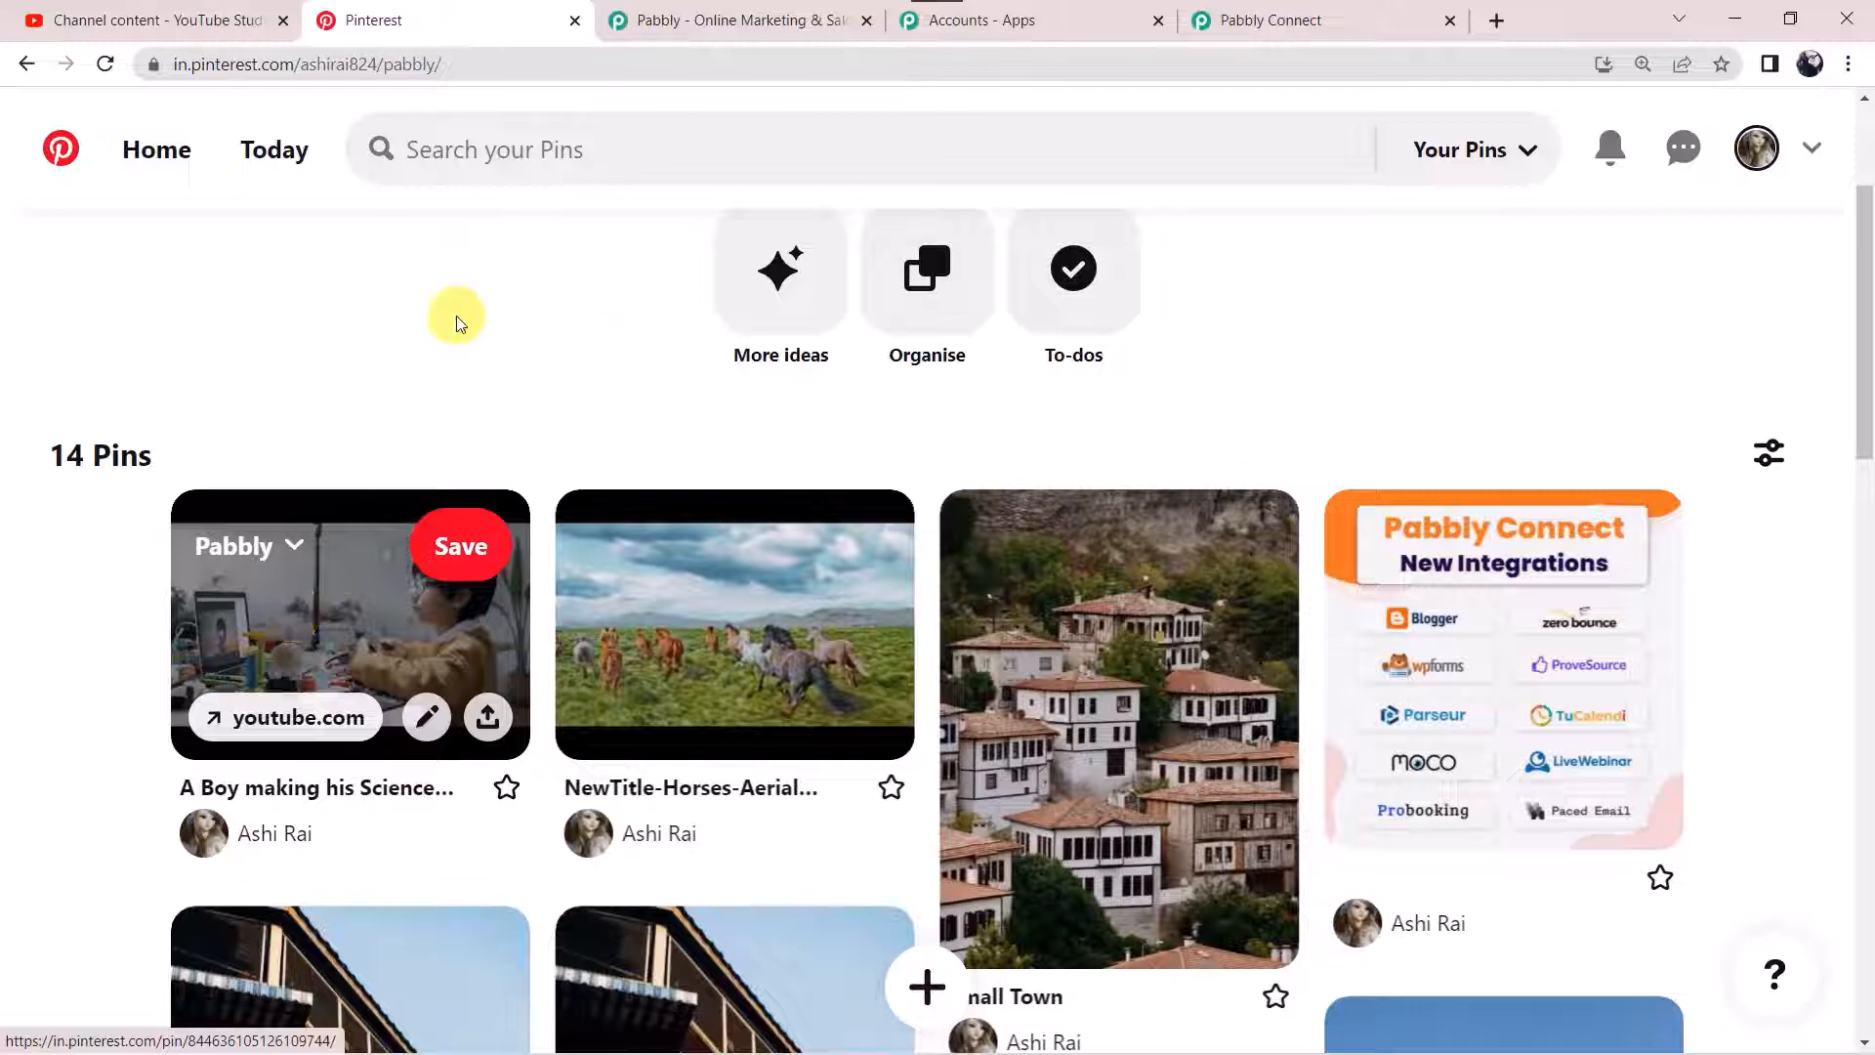
# Return to Pabbly Connect and save the Pinterest action step
pyautogui.click(1260, 20)
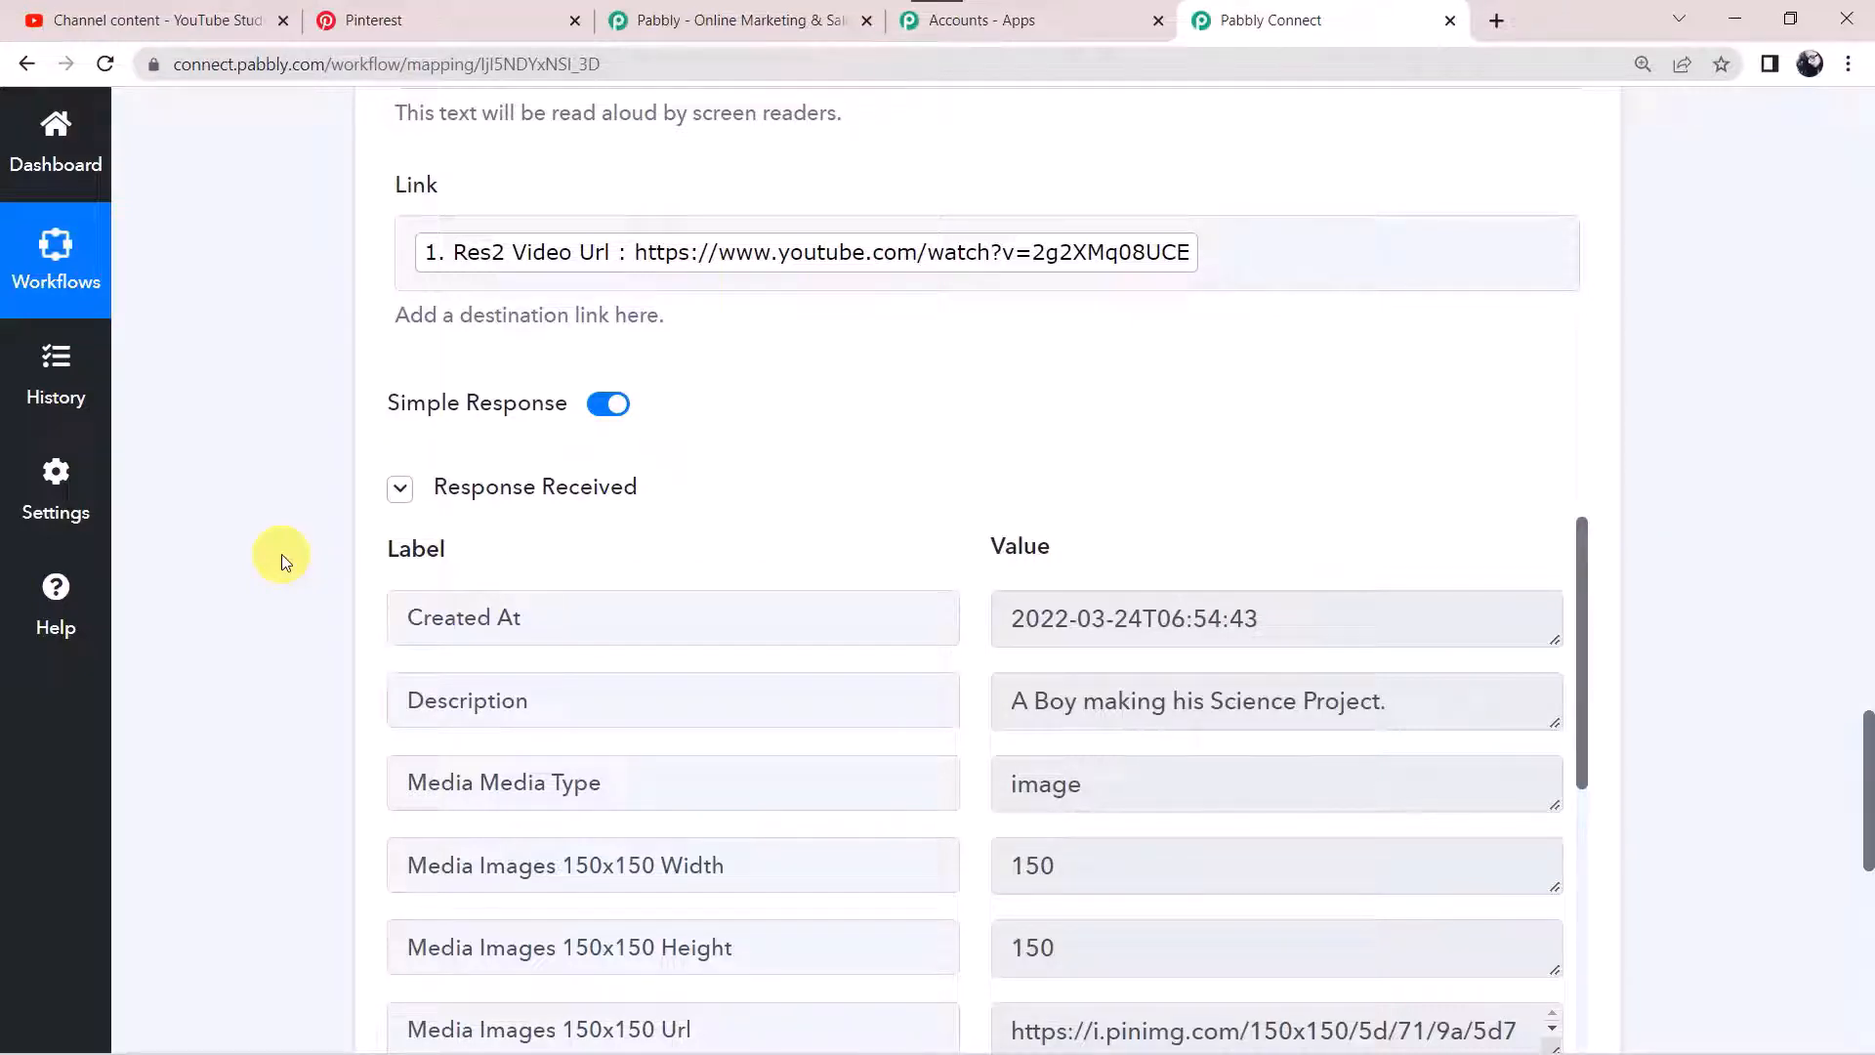
pyautogui.scroll(-3, 281, 554)
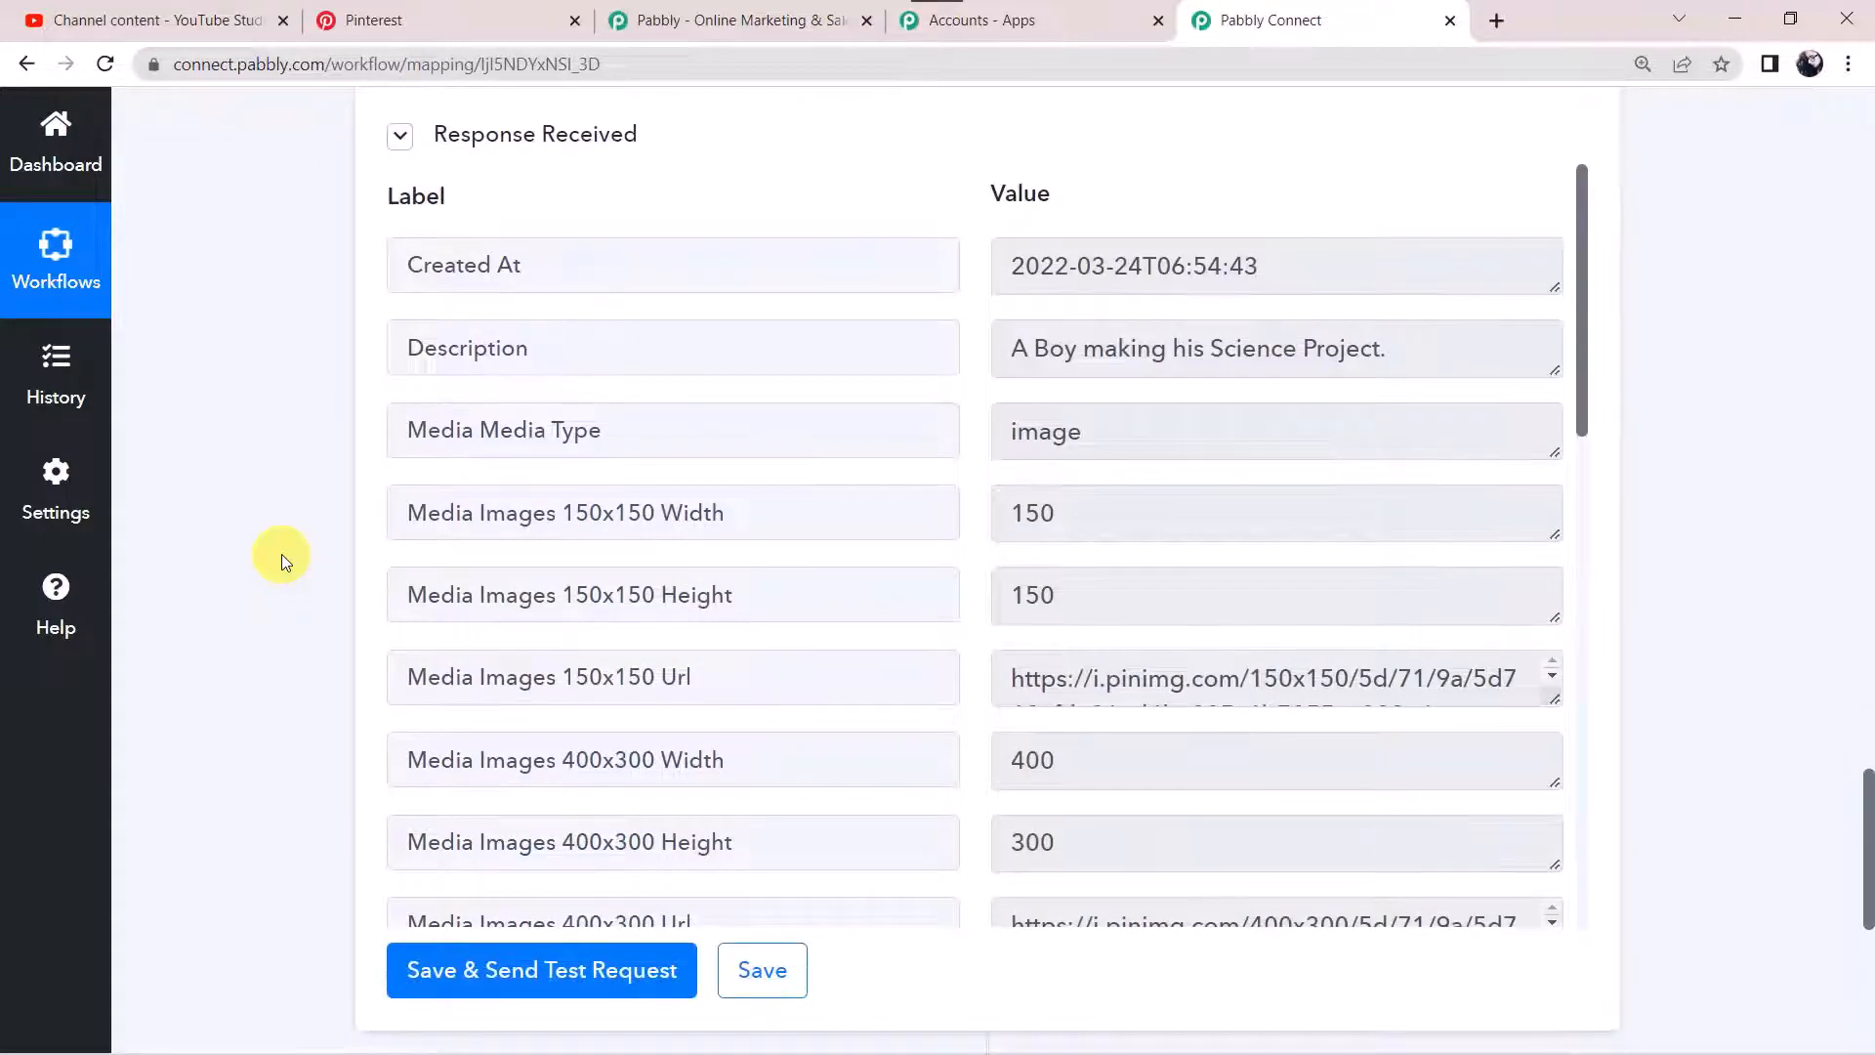
pyautogui.click(742, 982)
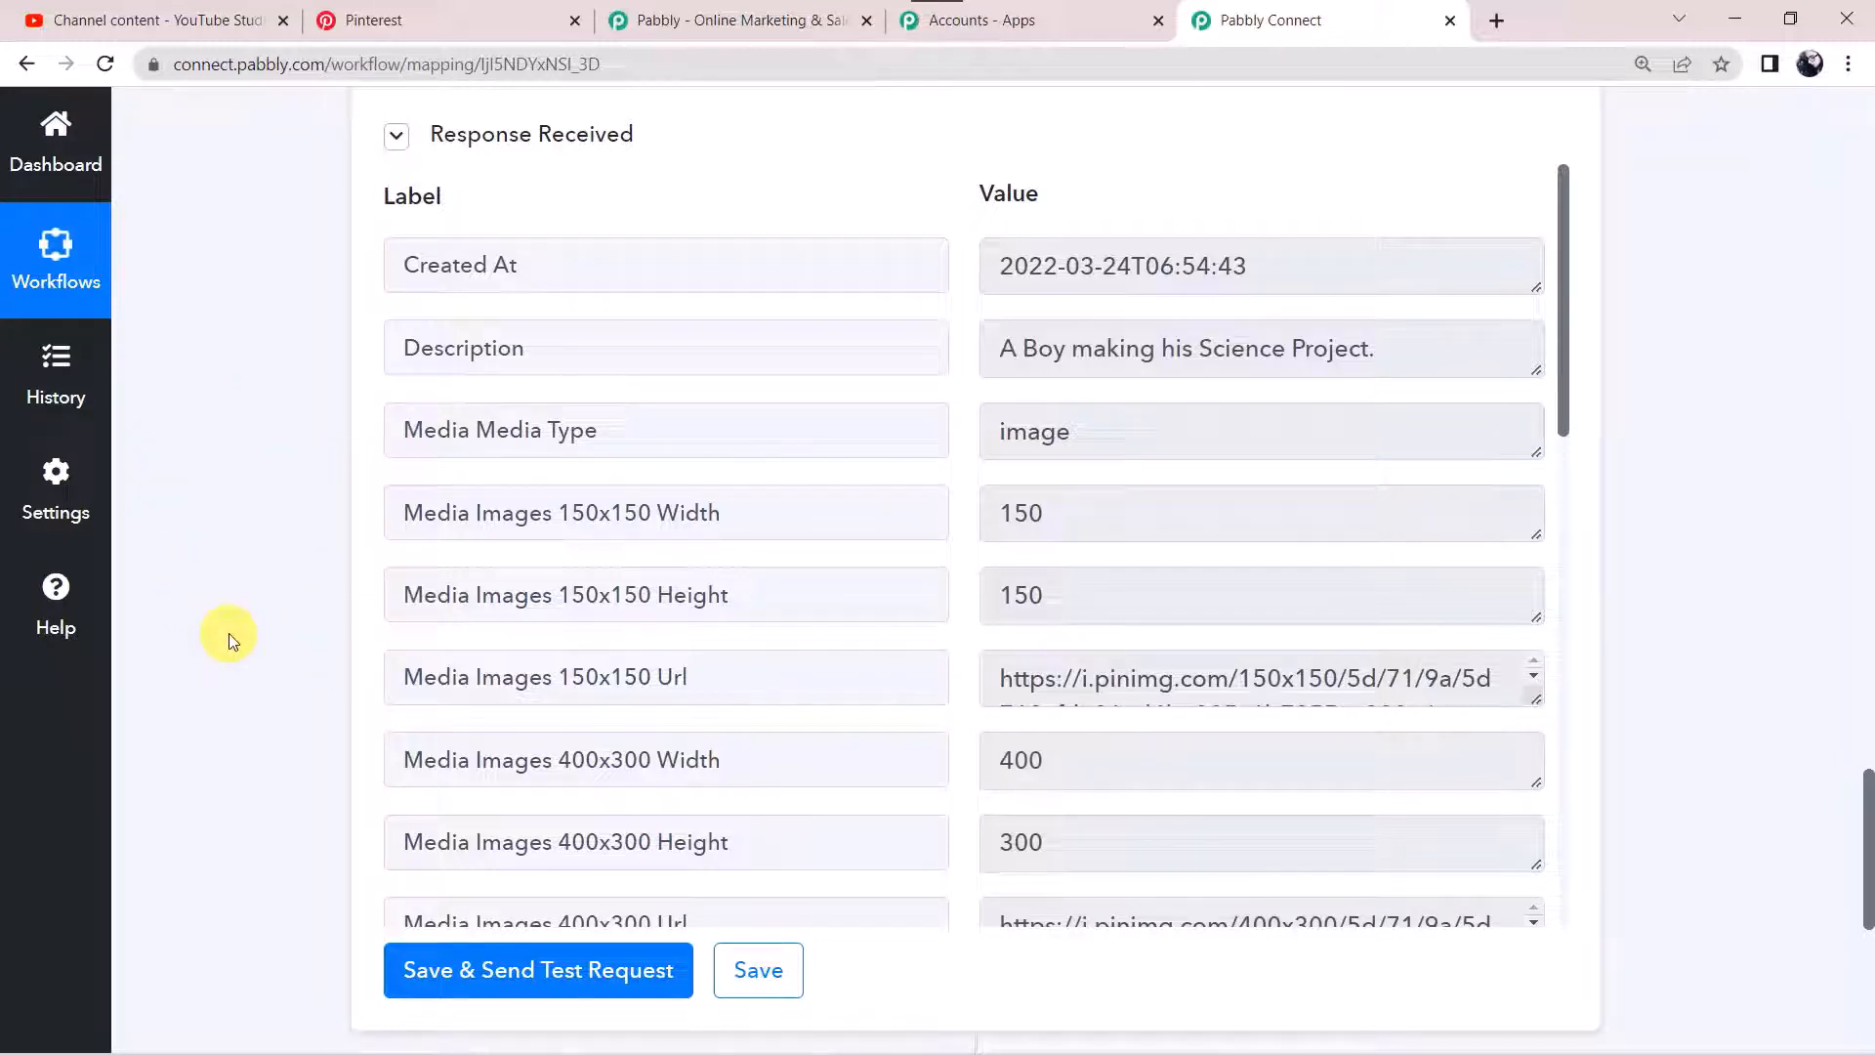
# Switch to YouTube Studio and upload the video file Miniature Robots doing Movement in Sync.mp4
pyautogui.click(159, 24)
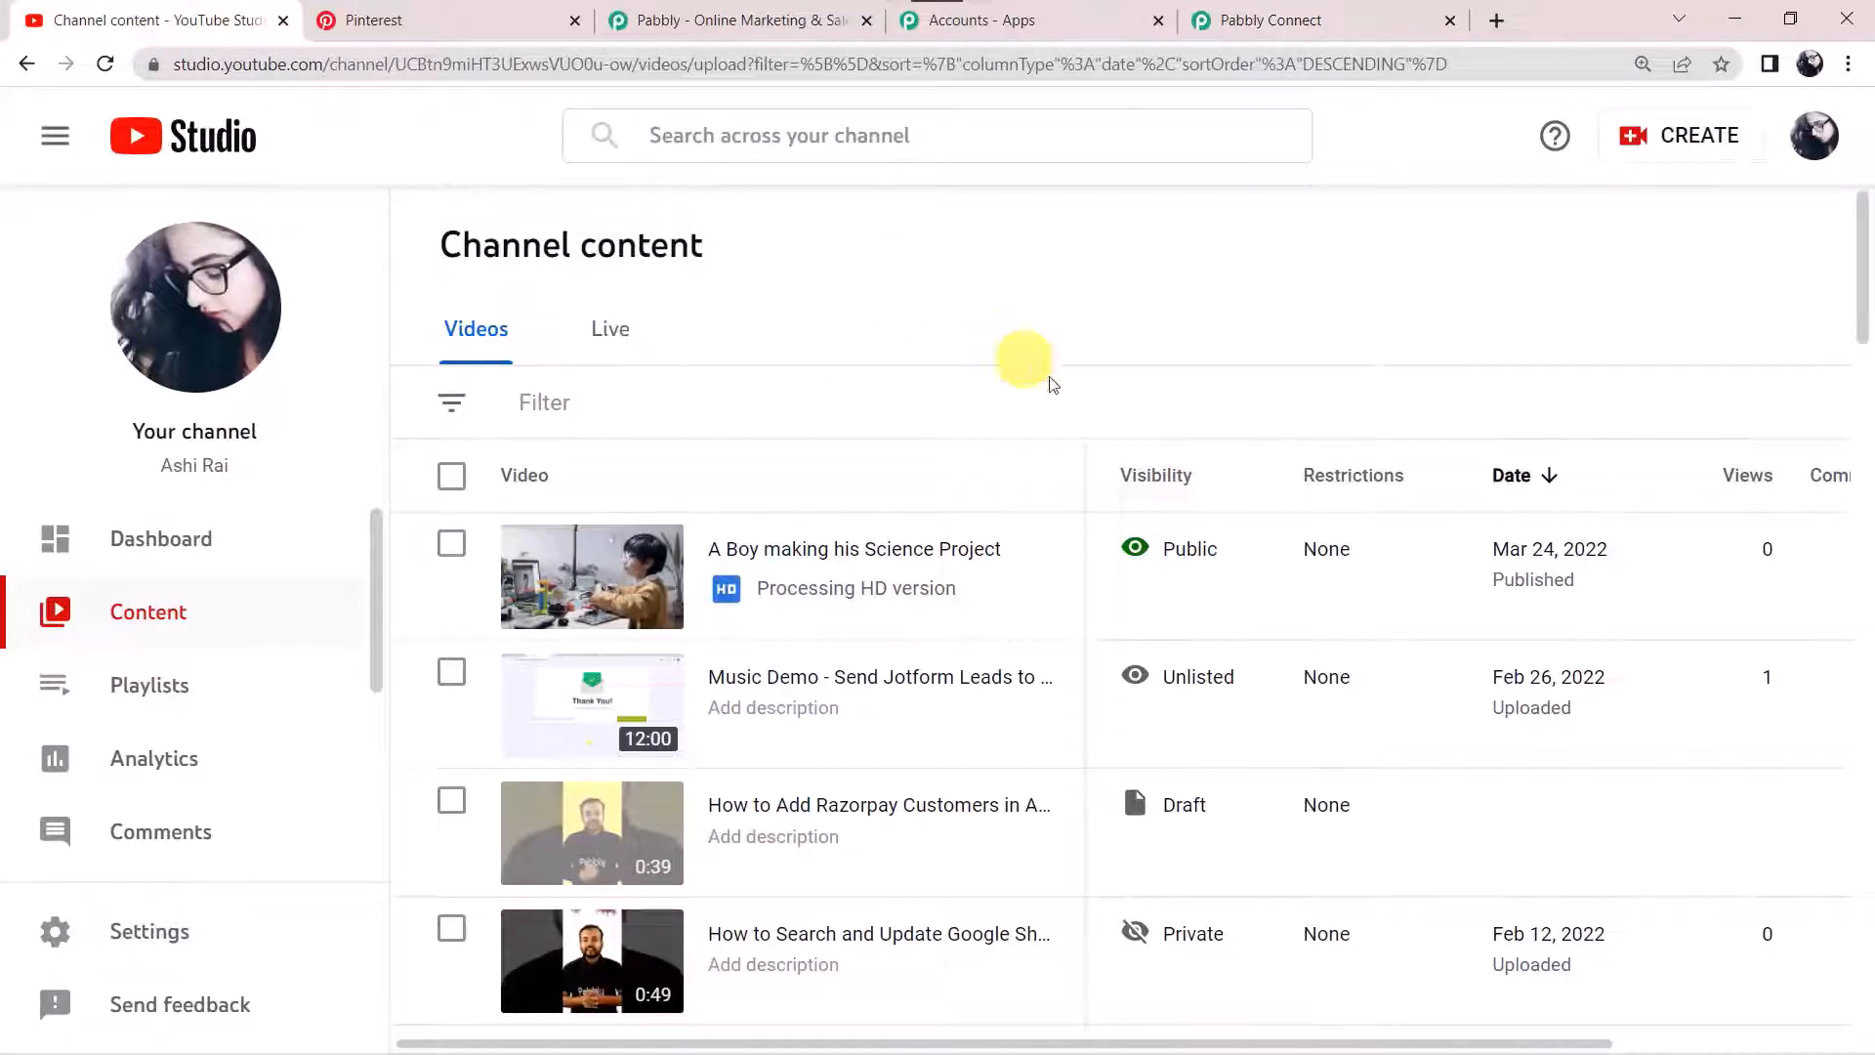
pyautogui.click(1689, 152)
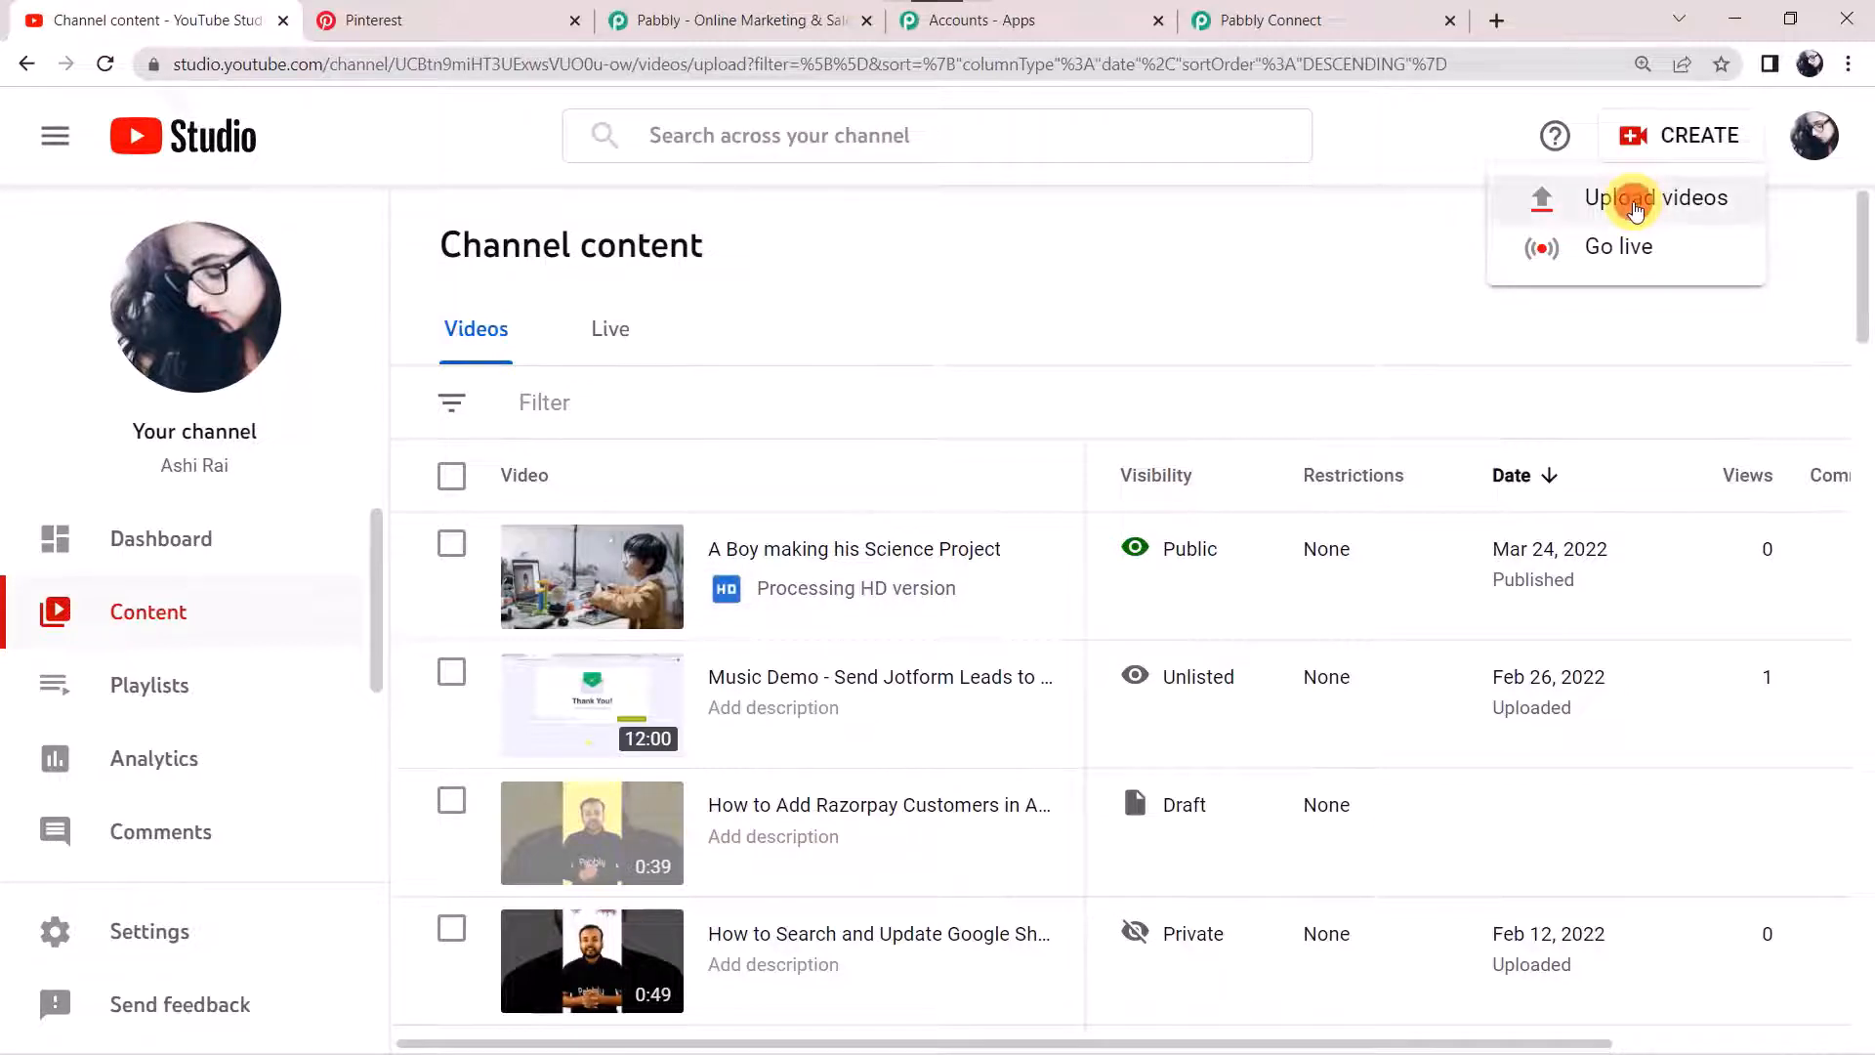
pyautogui.click(1634, 207)
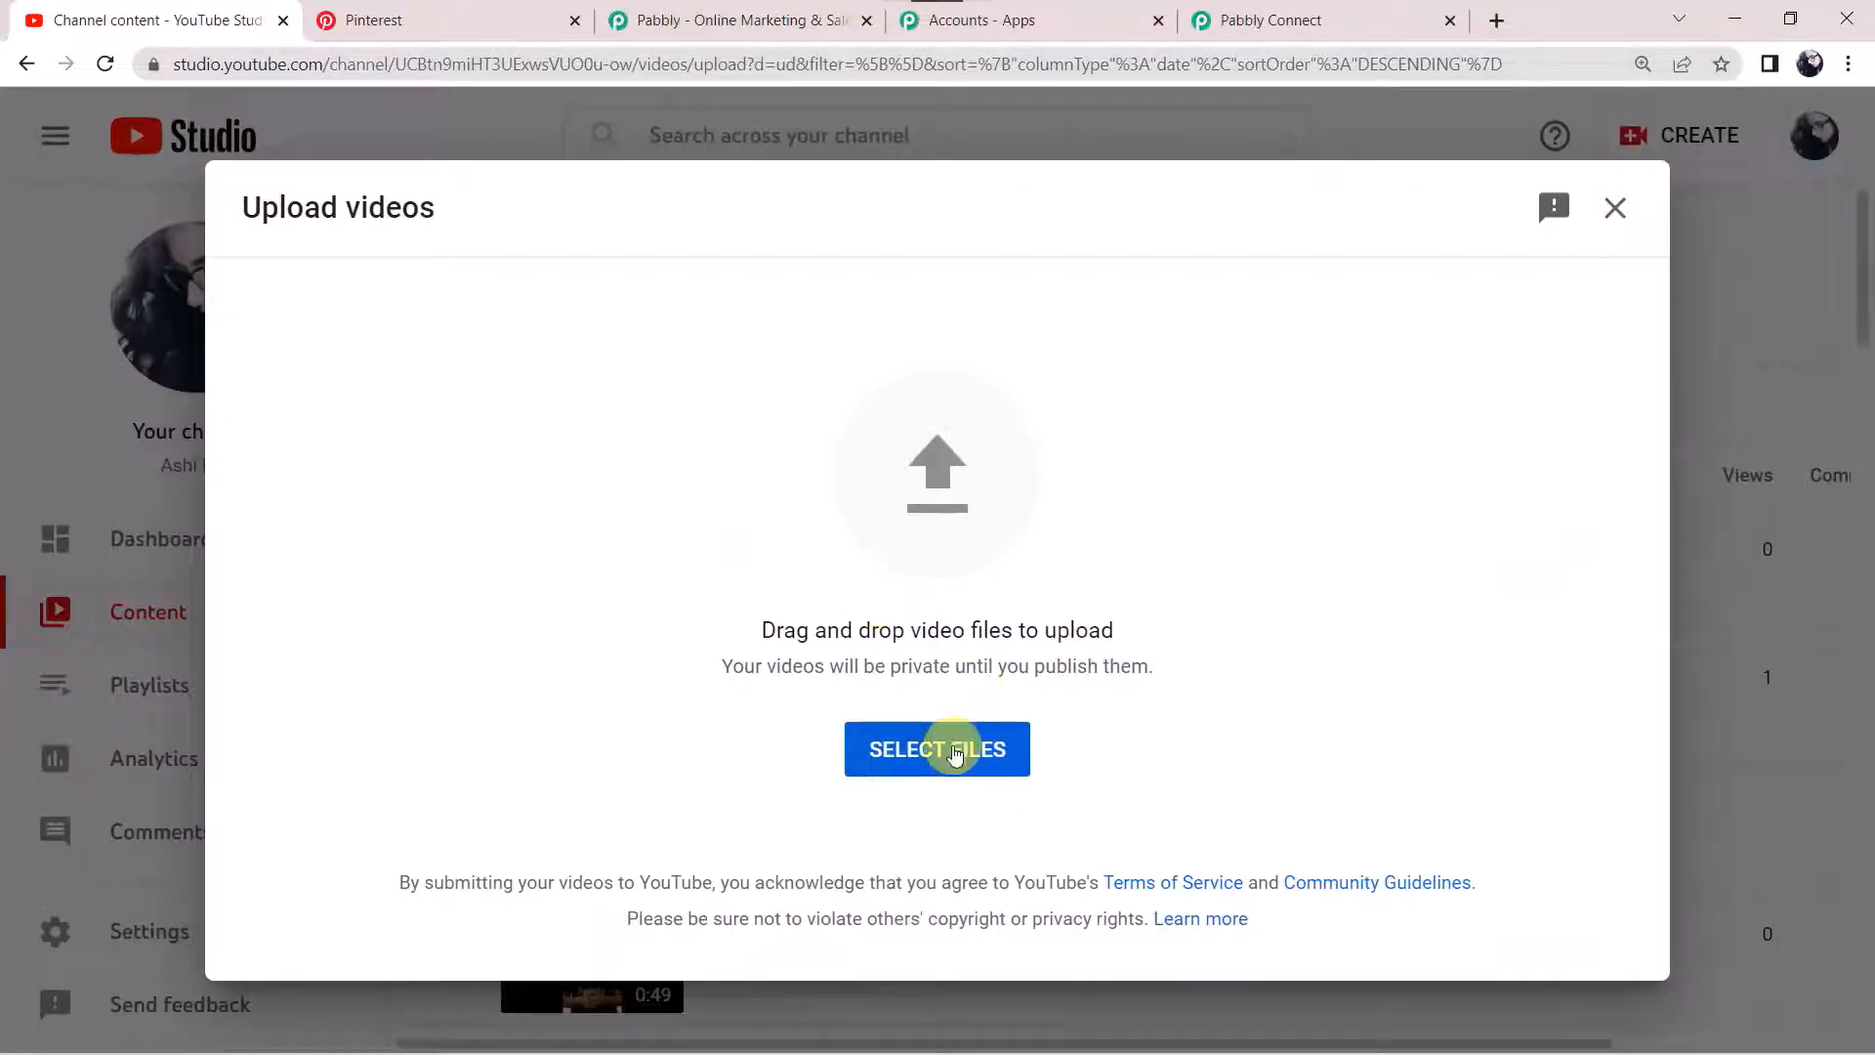
pyautogui.click(954, 752)
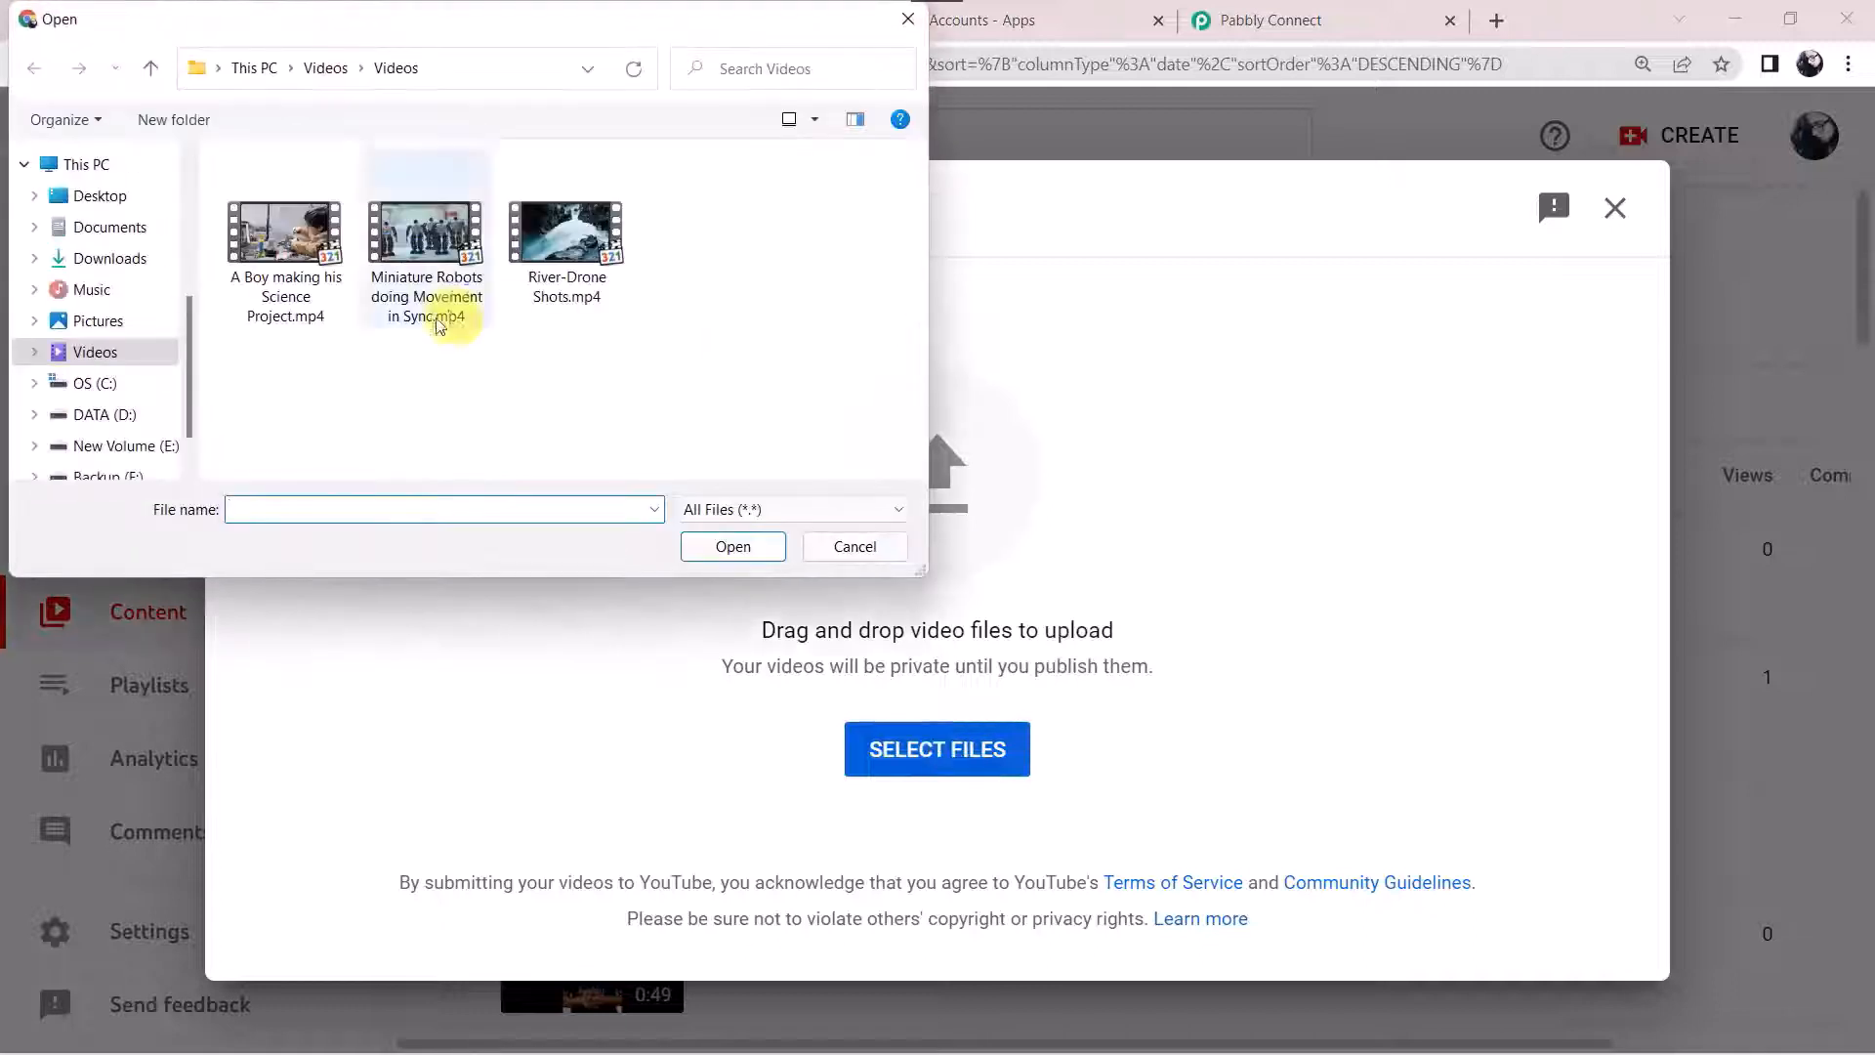
pyautogui.doubleClick(445, 308)
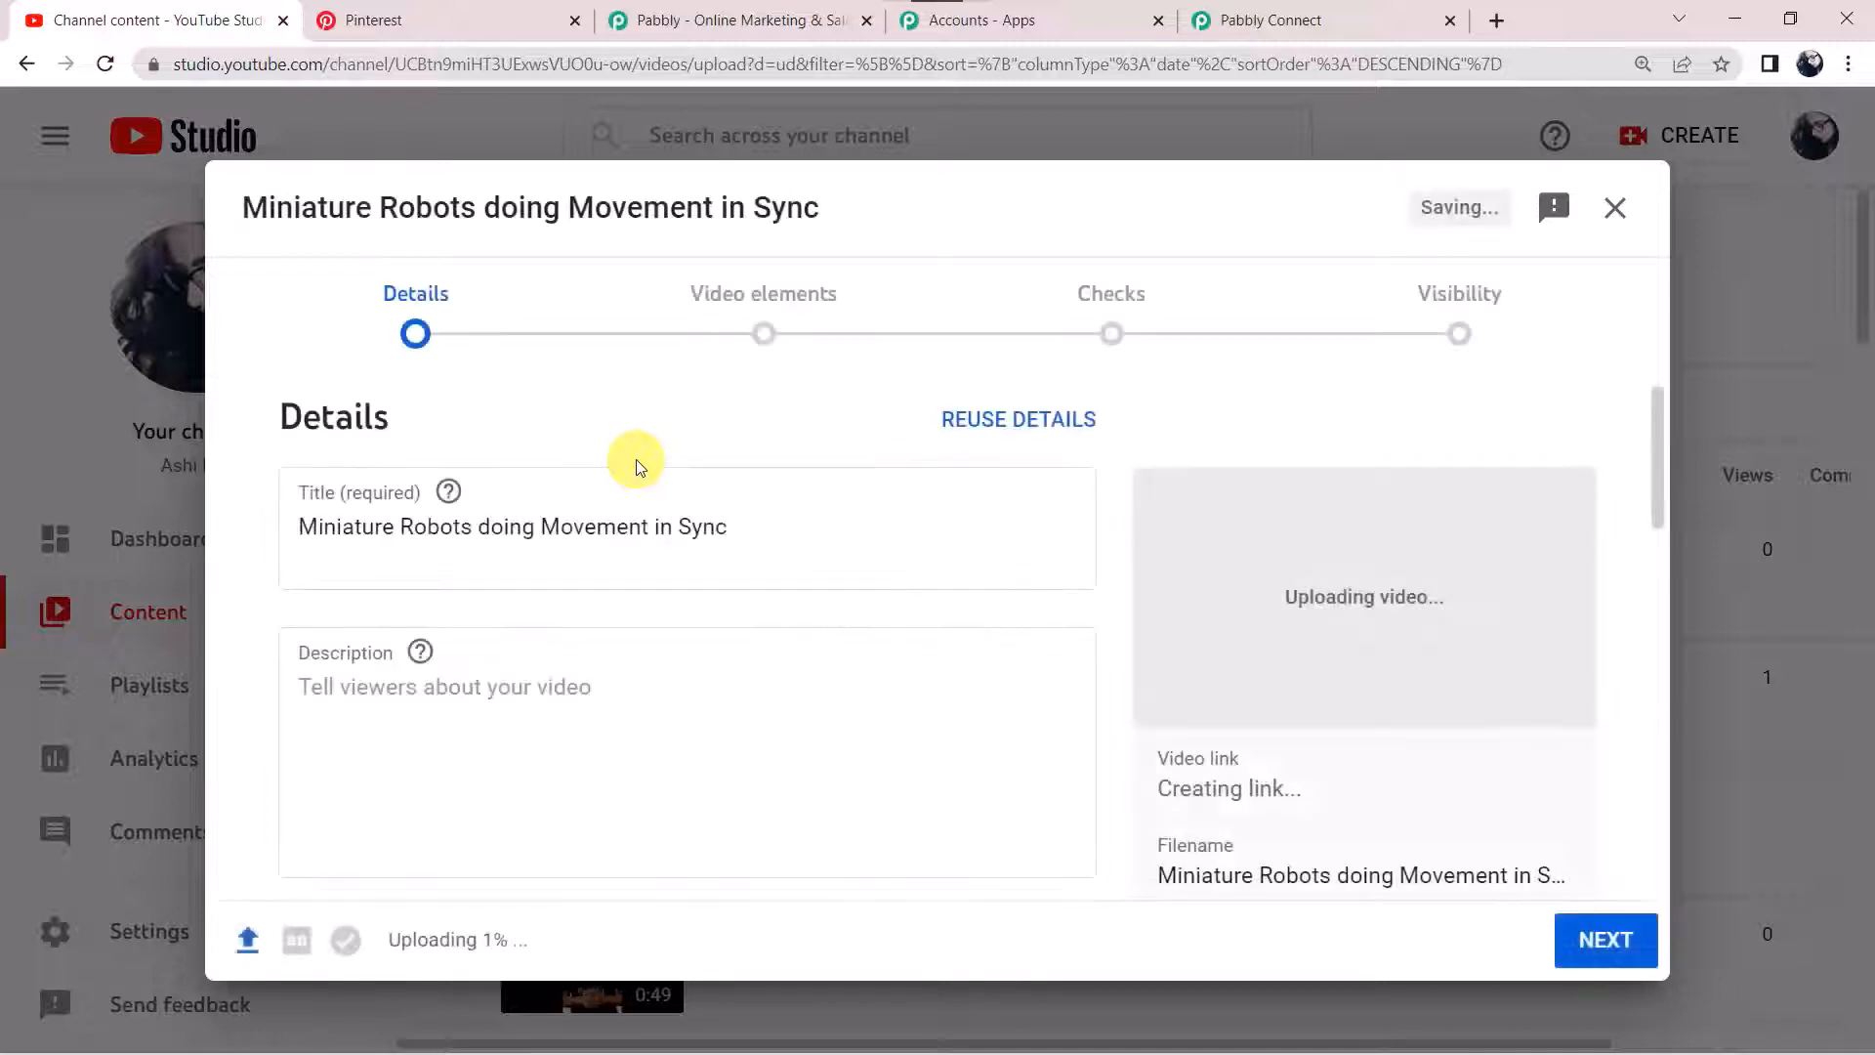
# Shorten the video title to "Miniature Robots" and use the full original title, "Miniature Robots doing Movement in Sync", as the description
pyautogui.tripleClick(485, 536)
pyautogui.hotkey('ctrl', 'c')
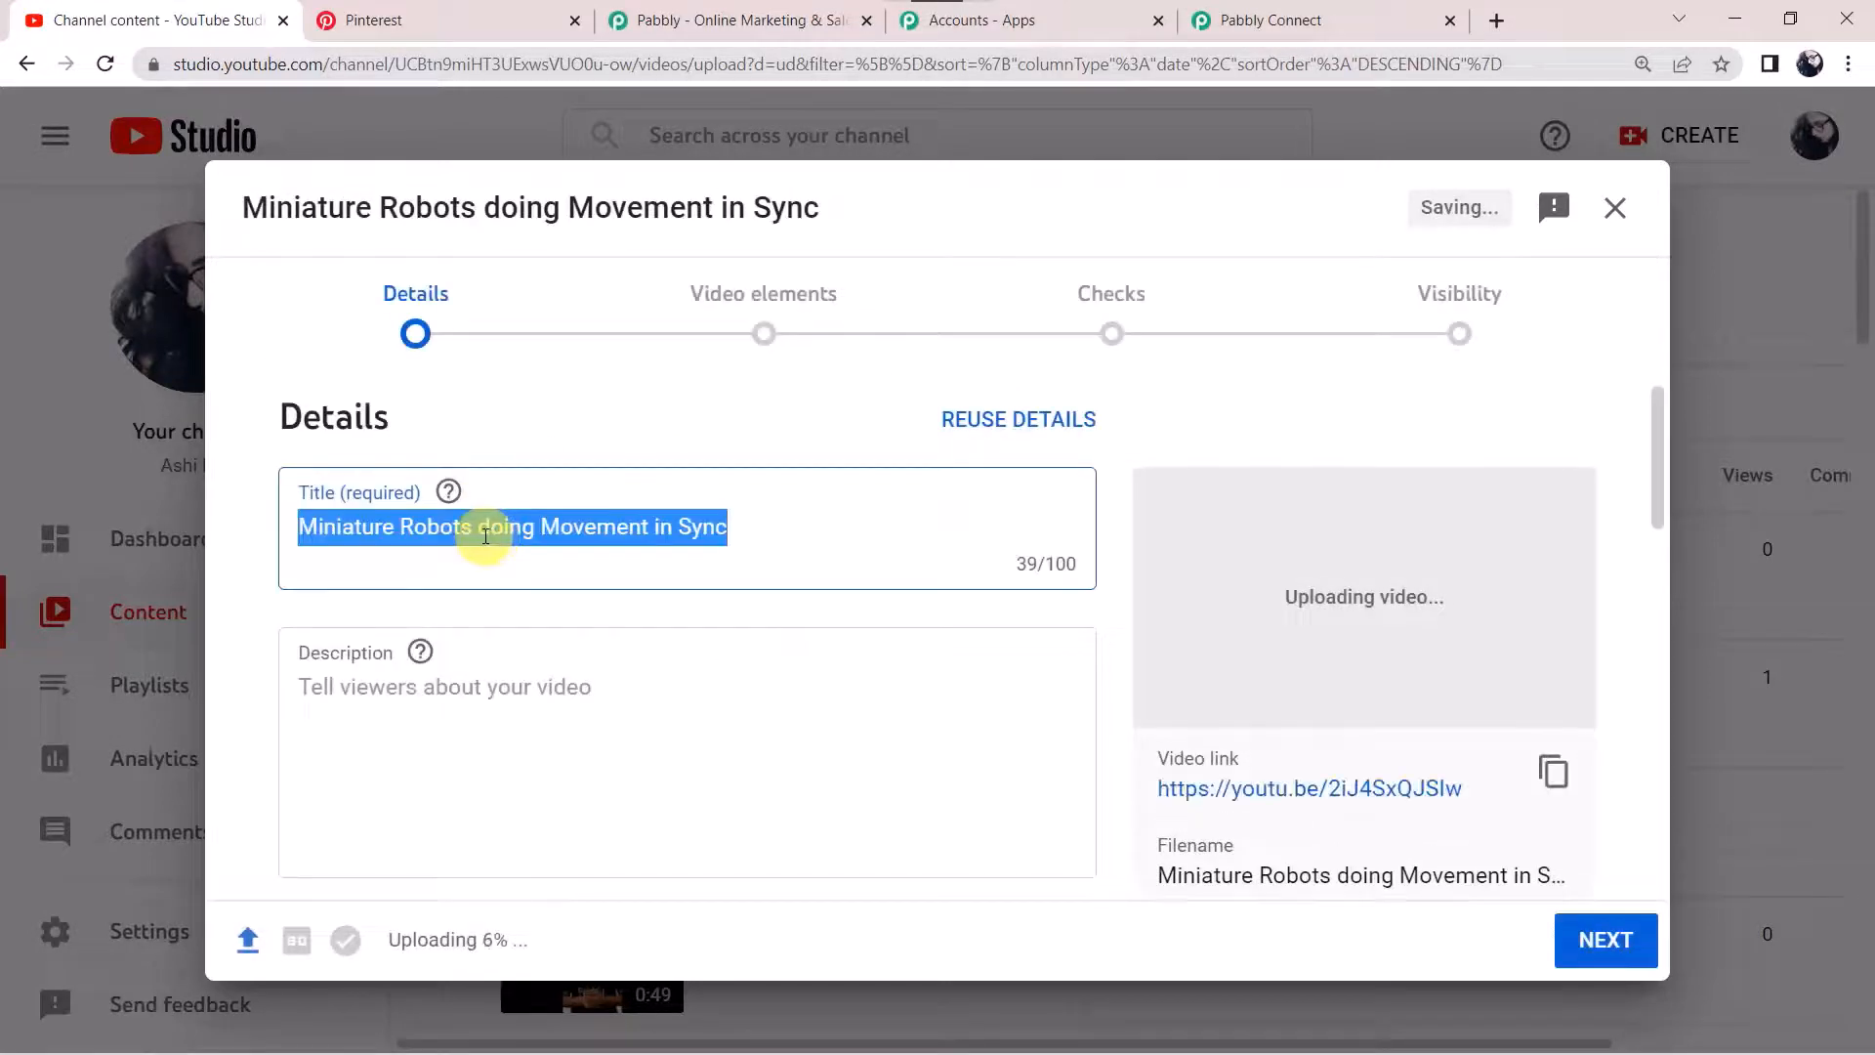
pyautogui.click(764, 517)
pyautogui.press('BackSpace')
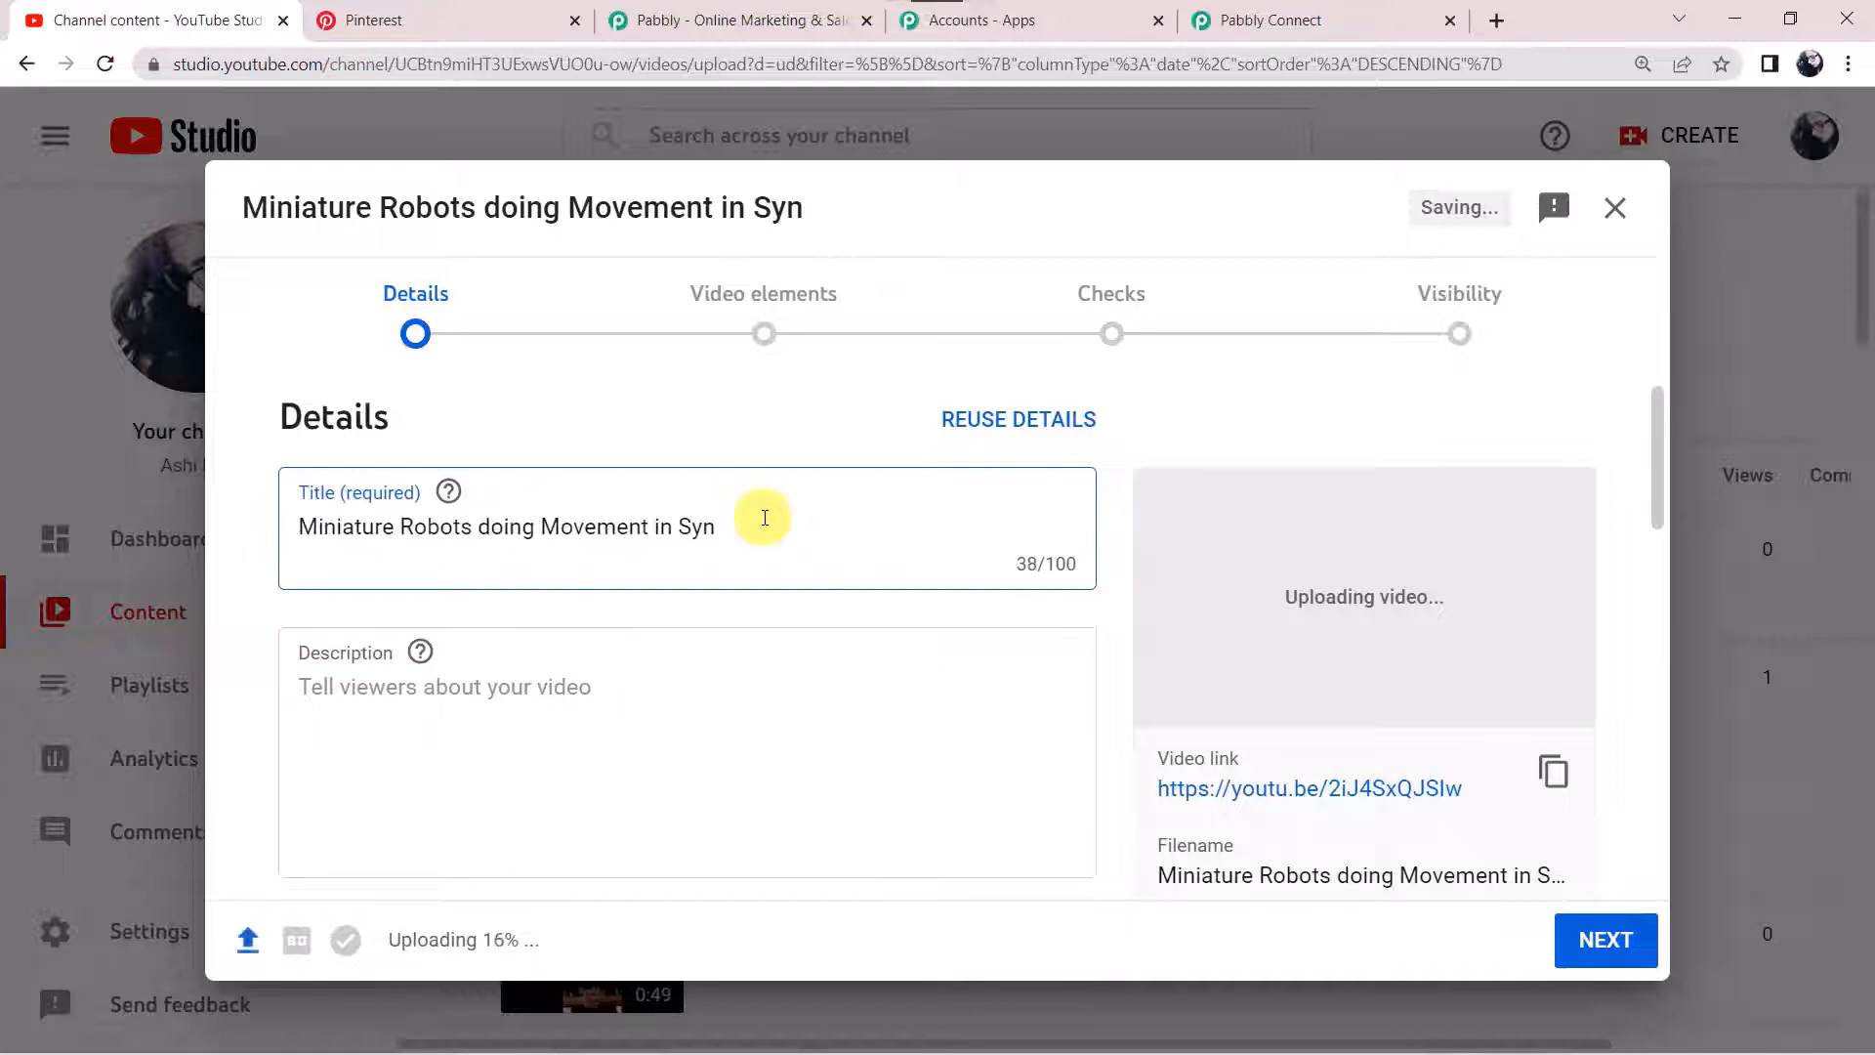
pyautogui.press('BackSpace')
pyautogui.press('BackSpace')
pyautogui.press('BackSpace')
pyautogui.press('BackSpace')
pyautogui.press('BackSpace')
pyautogui.press('BackSpace')
pyautogui.press('BackSpace')
pyautogui.press('BackSpace')
pyautogui.press('BackSpace')
pyautogui.press('BackSpace')
pyautogui.press('BackSpace')
pyautogui.press('BackSpace')
pyautogui.press('BackSpace')
pyautogui.press('BackSpace')
pyautogui.press('BackSpace')
pyautogui.press('BackSpace')
pyautogui.press('BackSpace')
pyautogui.press('BackSpace')
pyautogui.press('BackSpace')
pyautogui.press('BackSpace')
pyautogui.press('BackSpace')
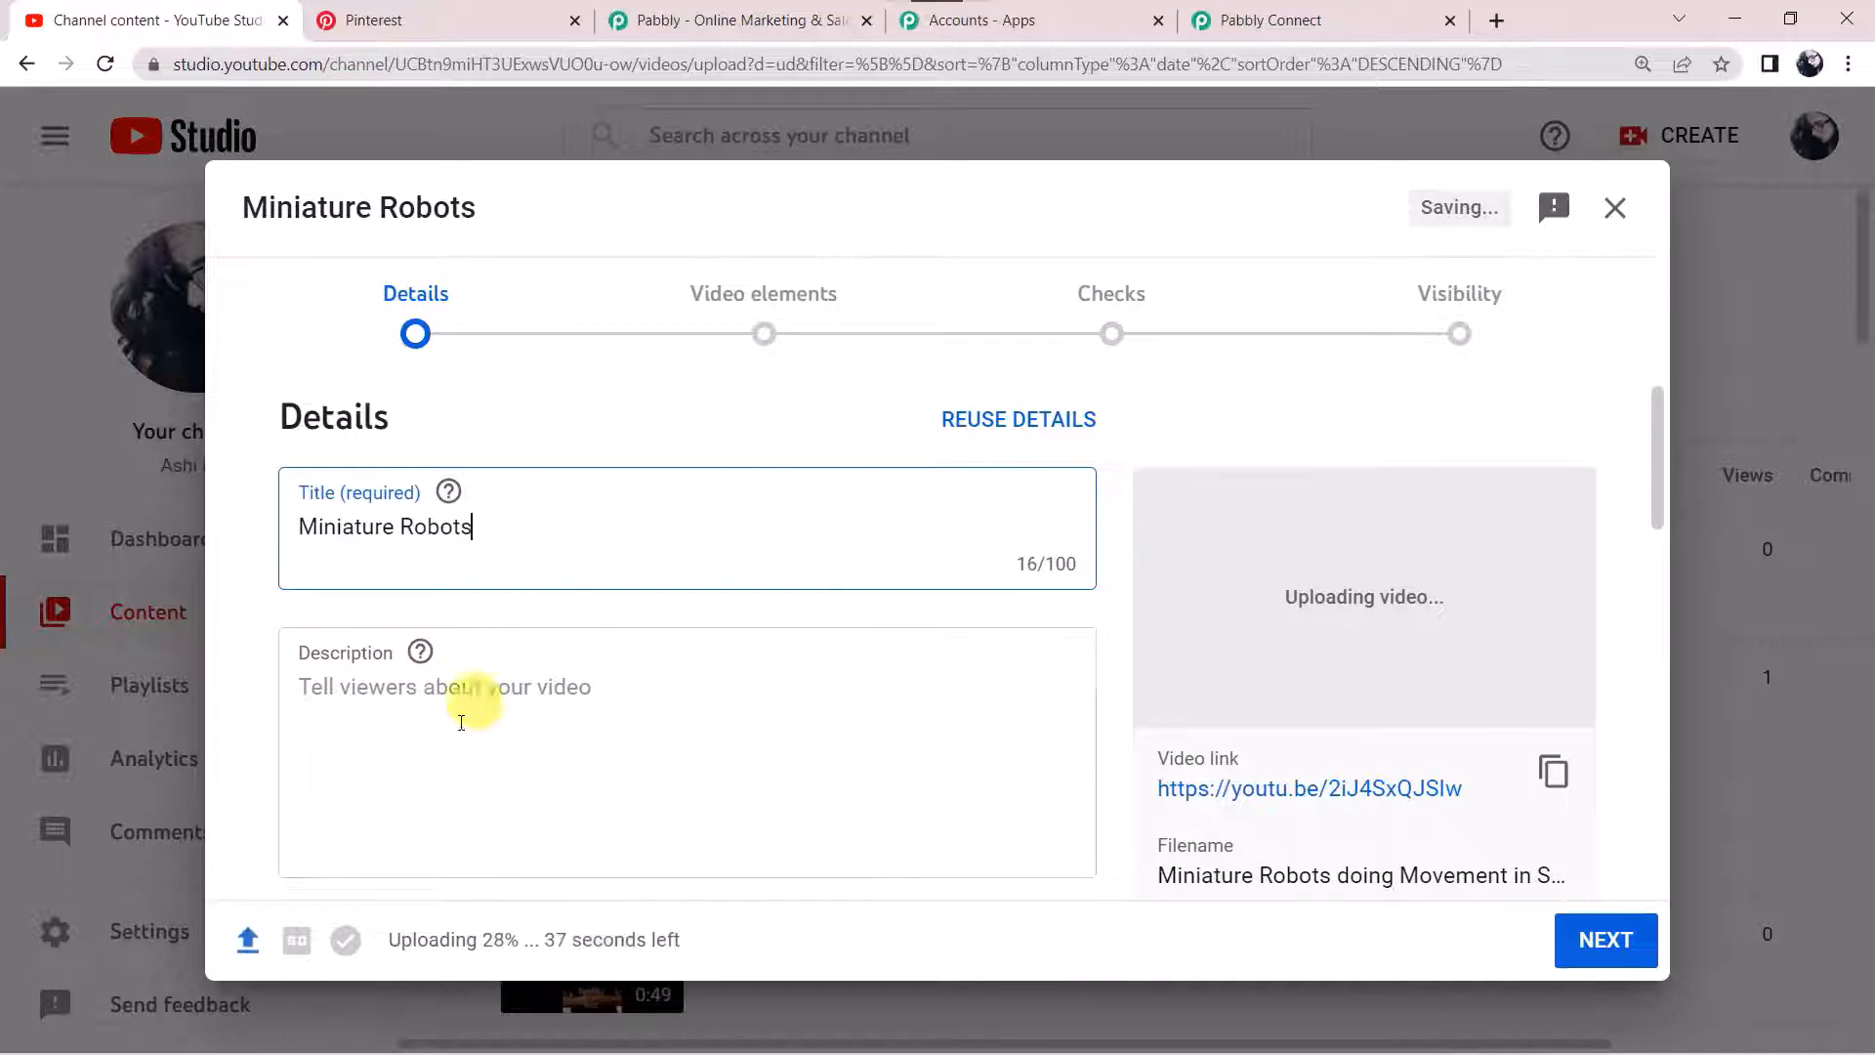
pyautogui.click(474, 667)
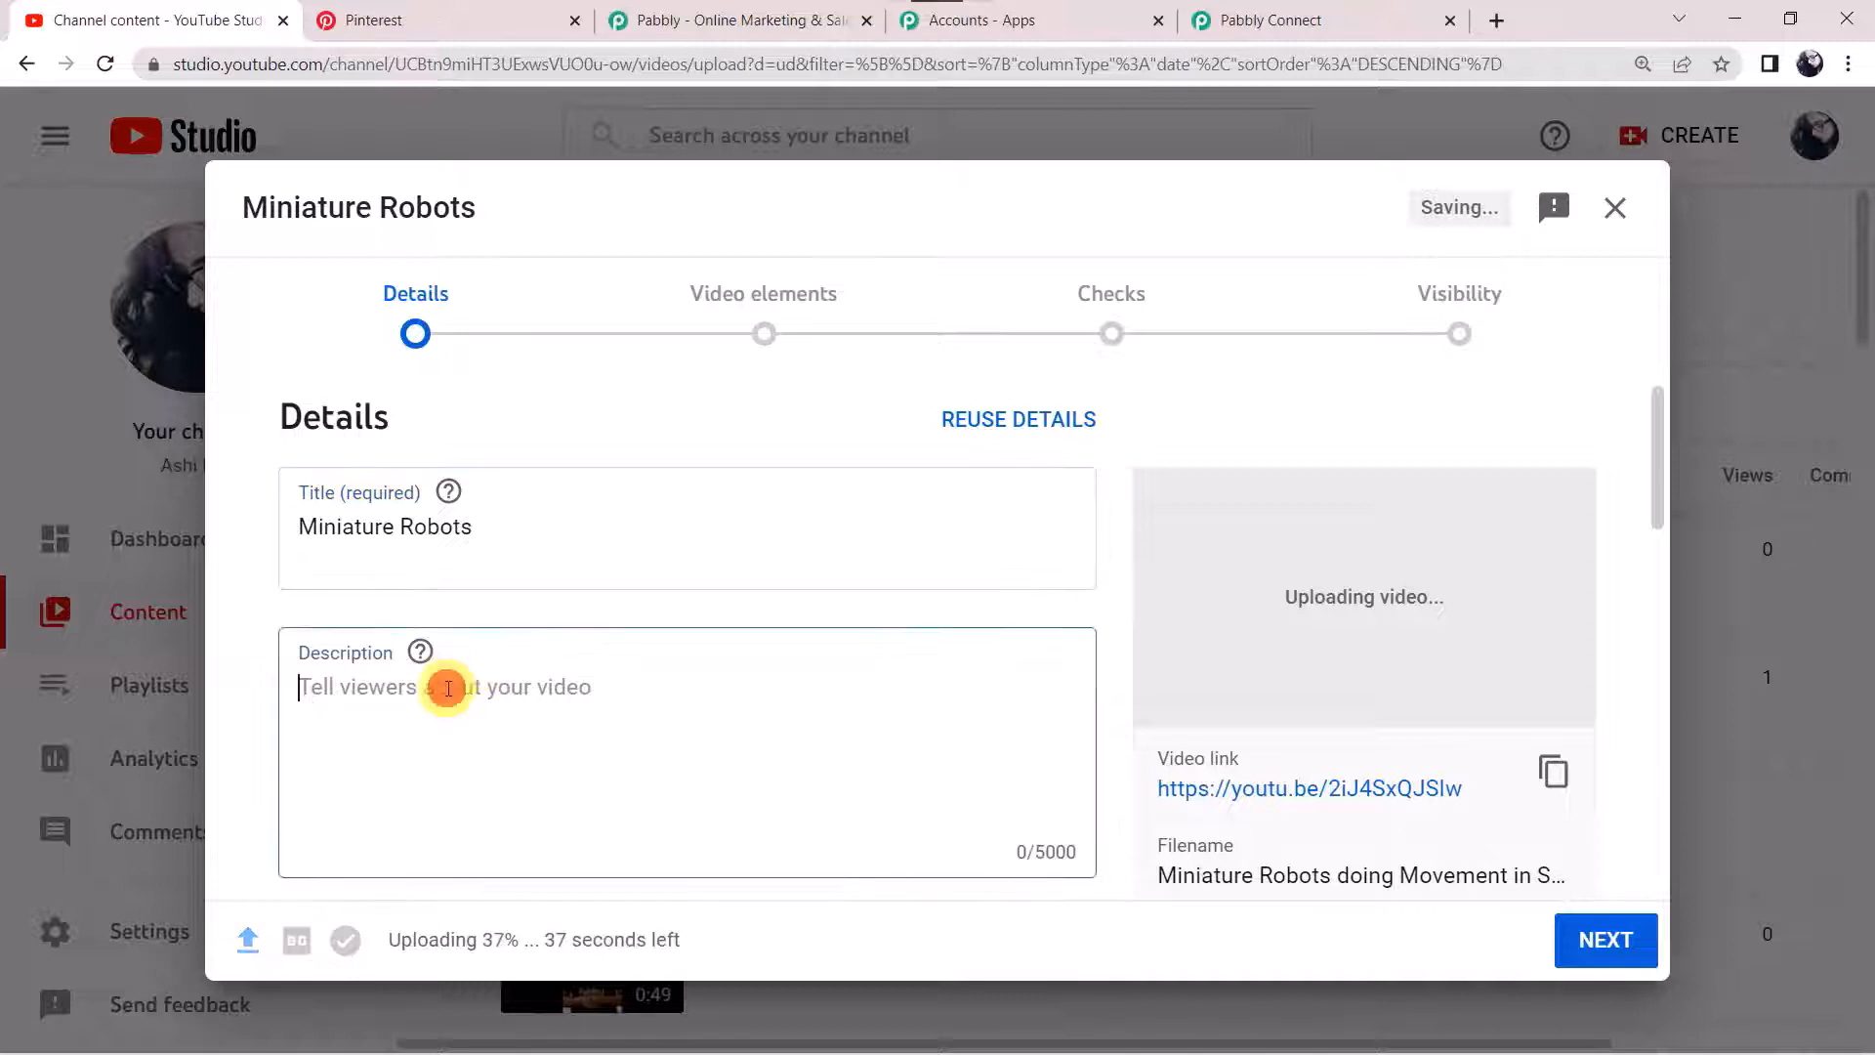
pyautogui.hotkey('ctrl', 'v')
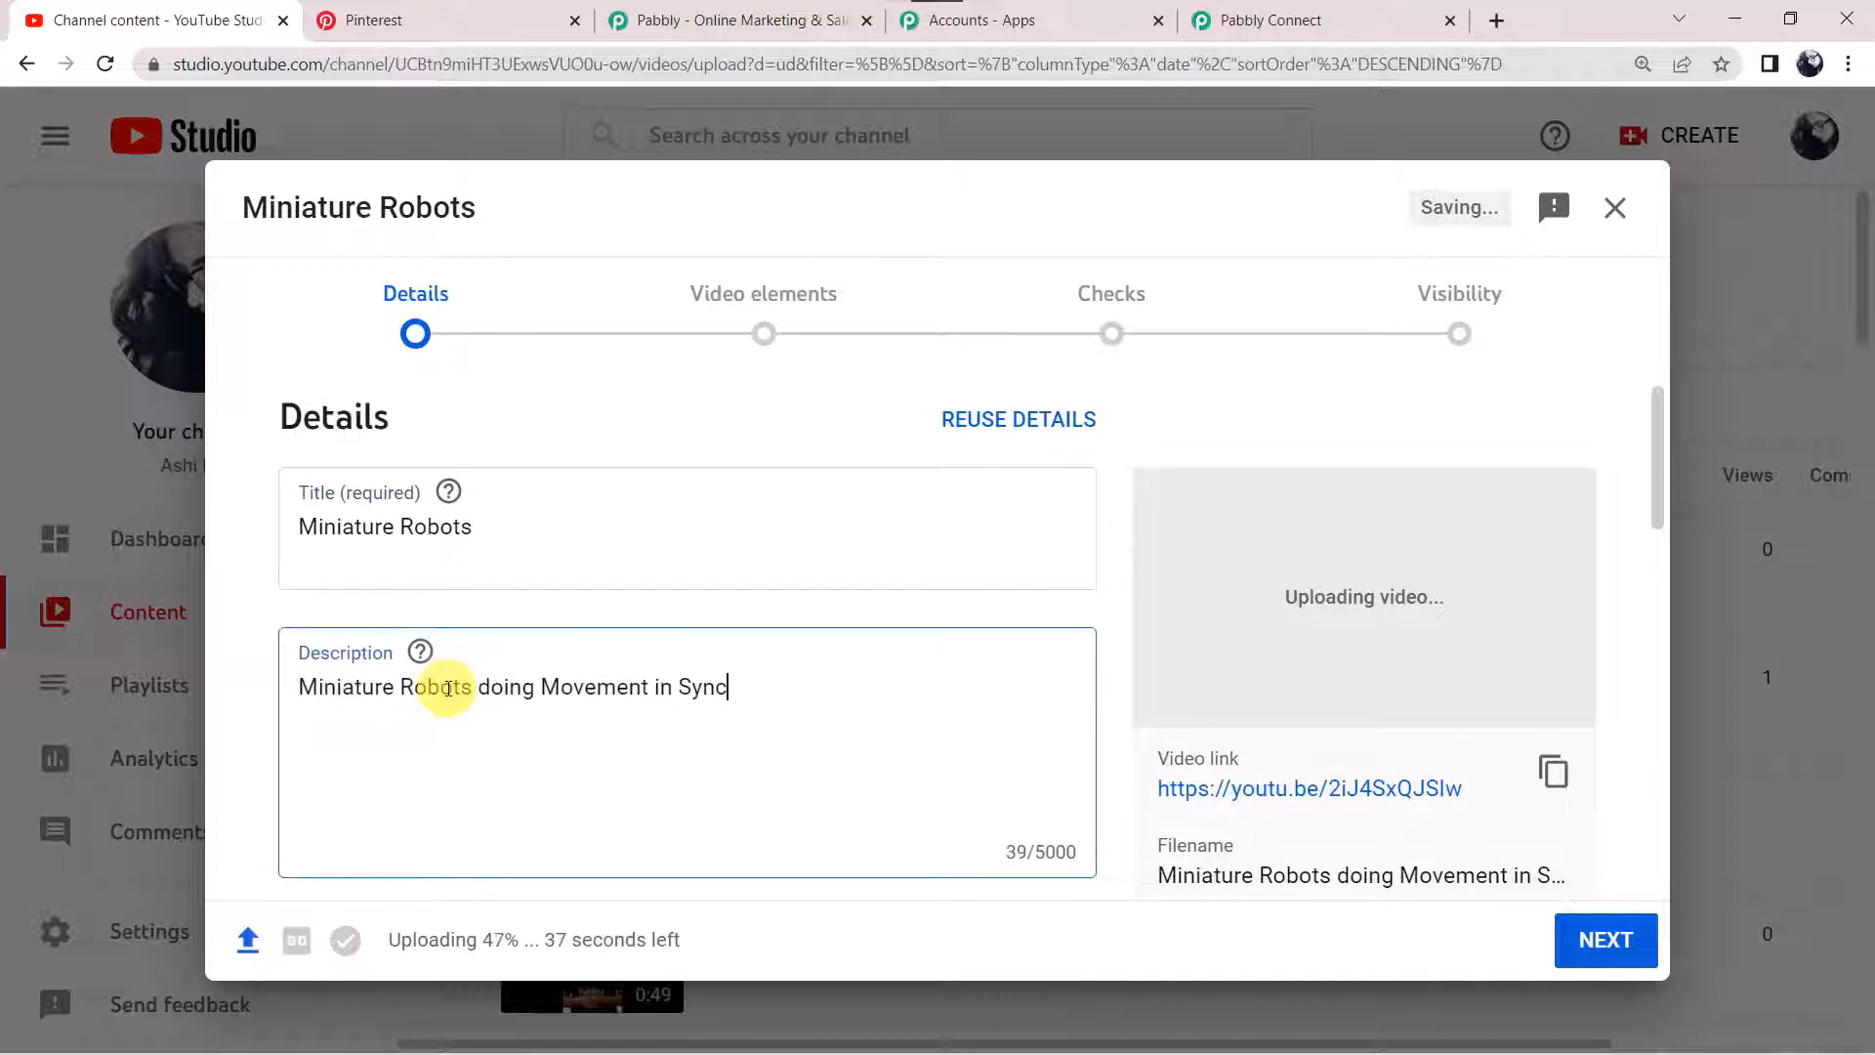
# Mark the video as not made for kids and advance through video elements and checks to the visibility settings
pyautogui.click(1597, 941)
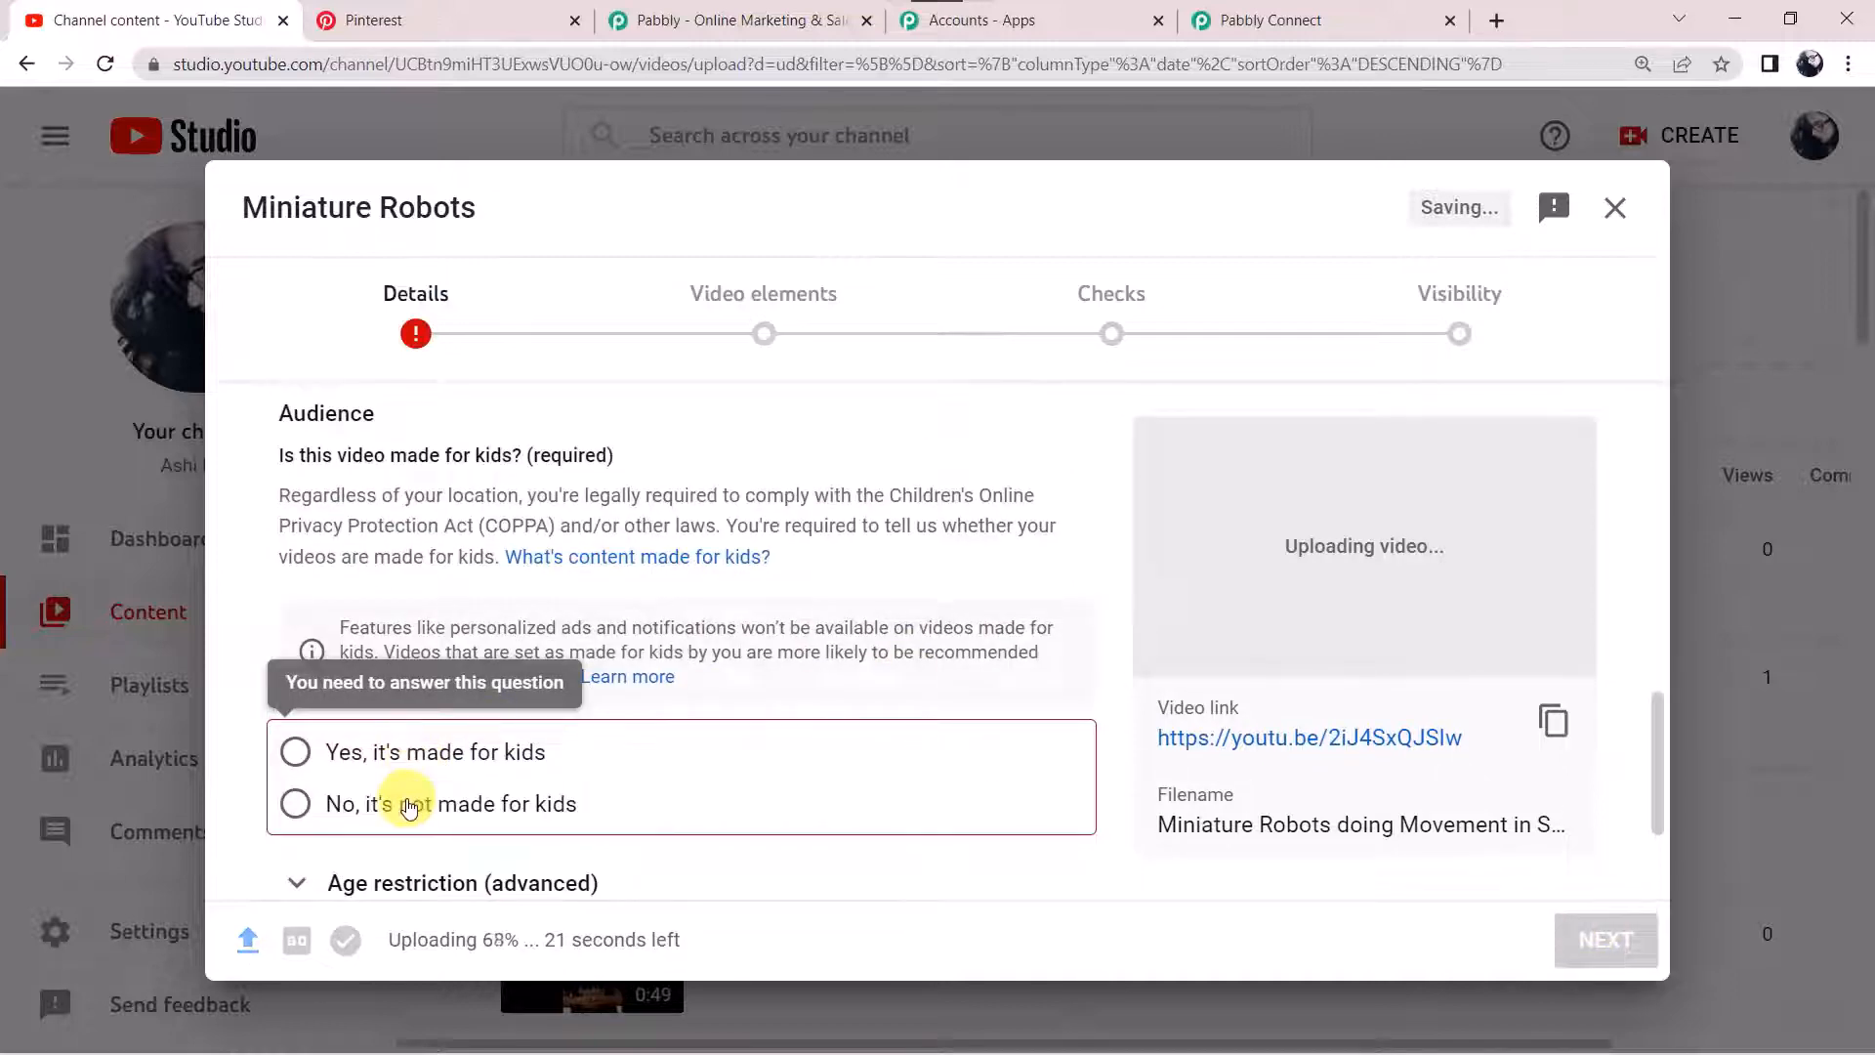
pyautogui.click(408, 801)
pyautogui.click(1602, 952)
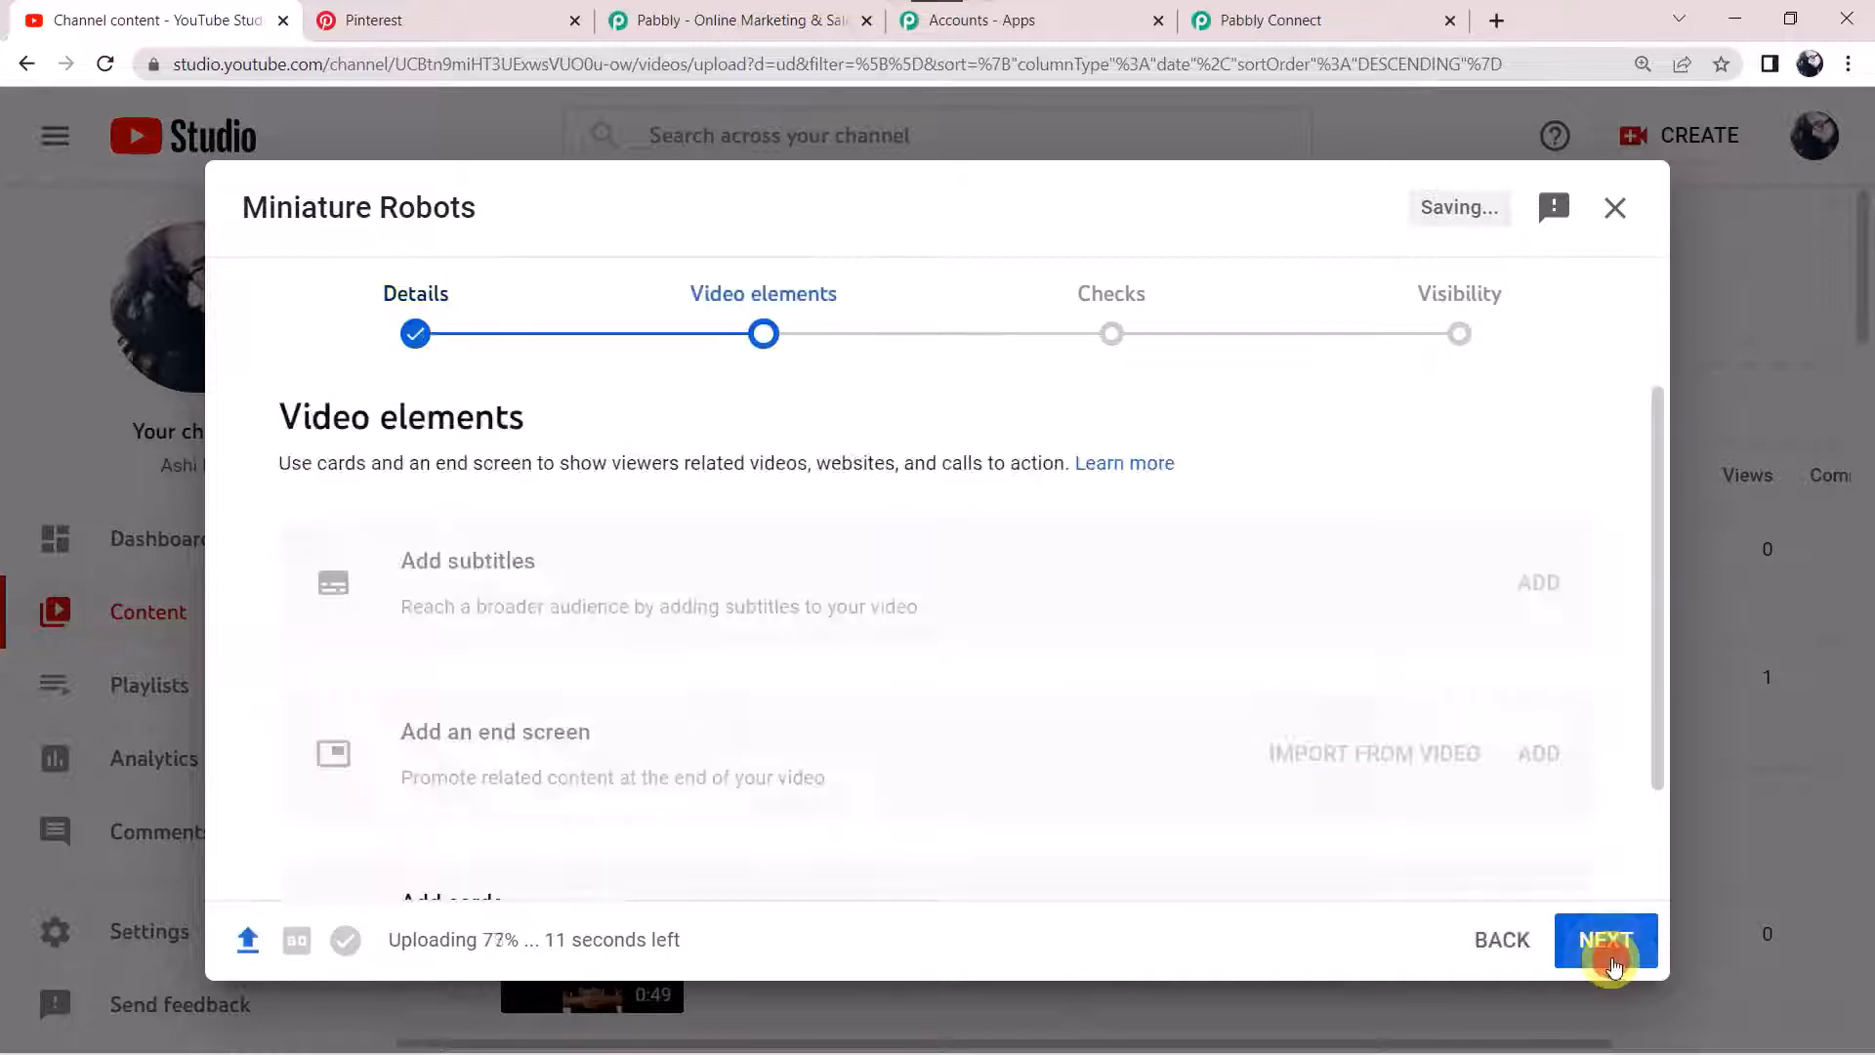
pyautogui.click(1604, 958)
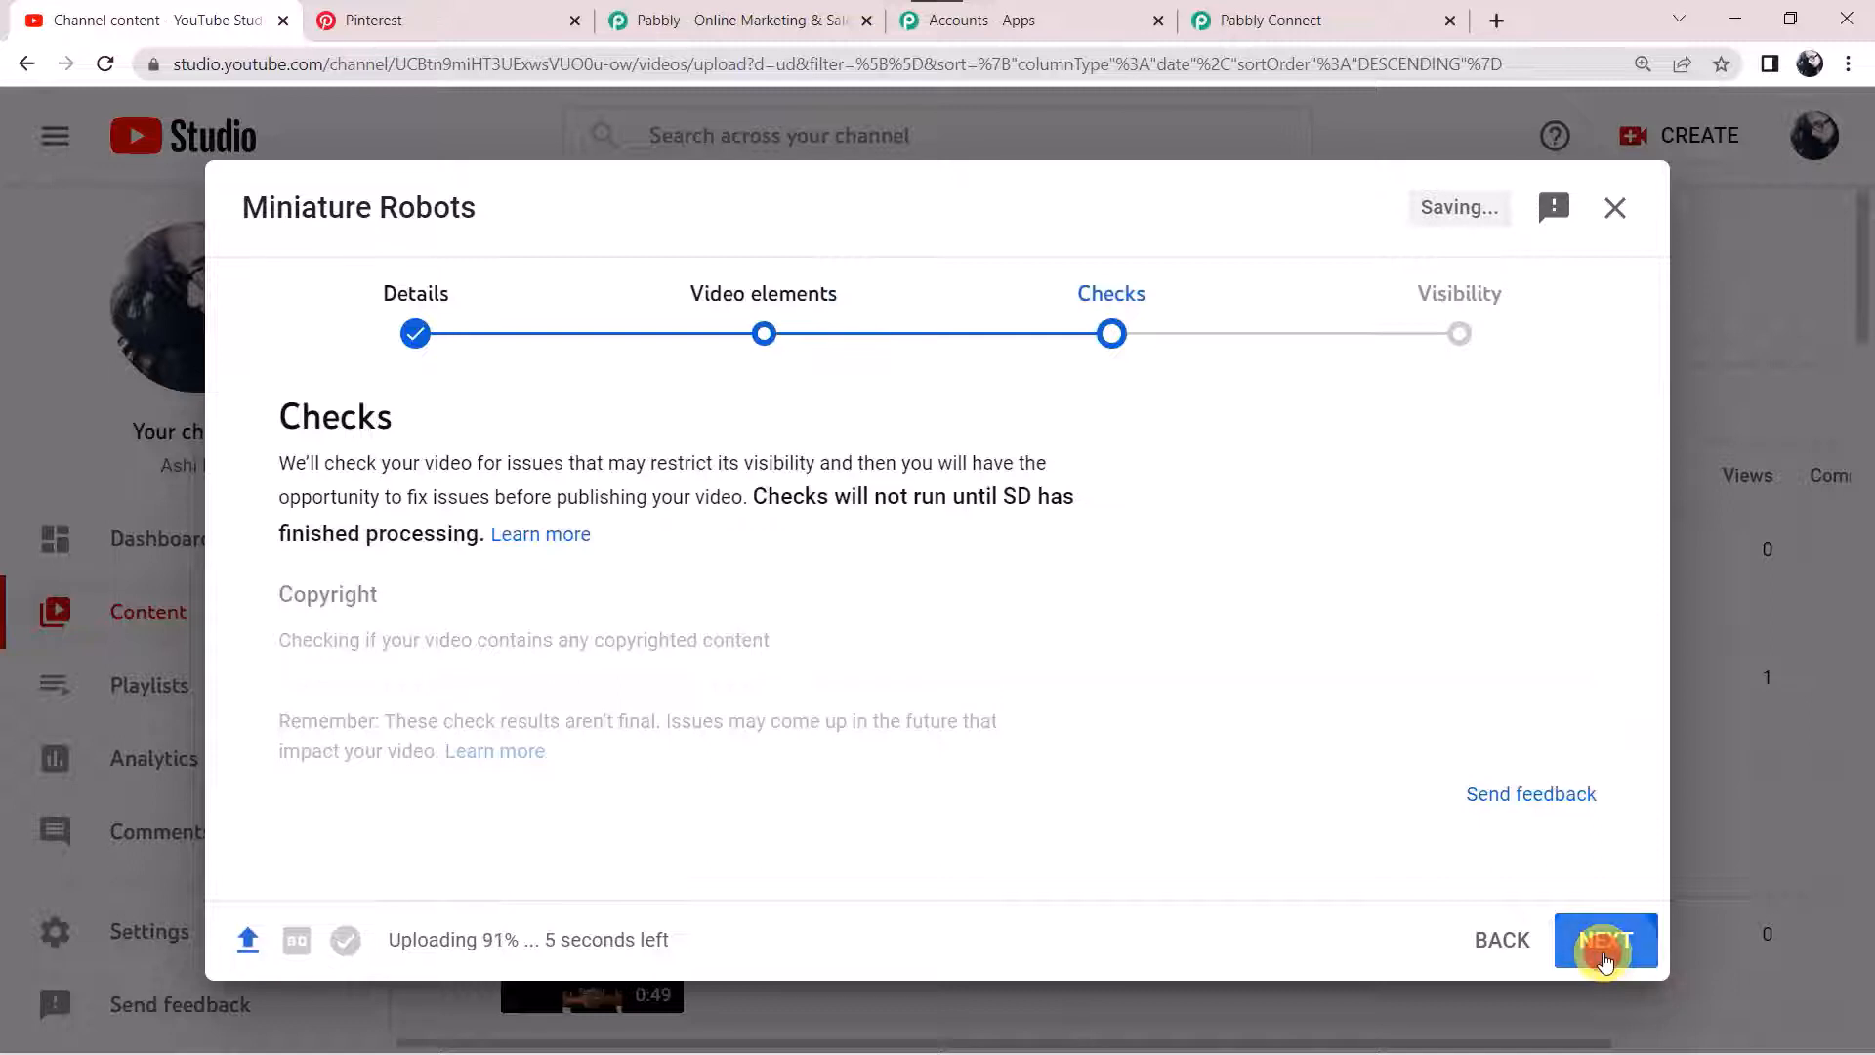
pyautogui.click(1604, 959)
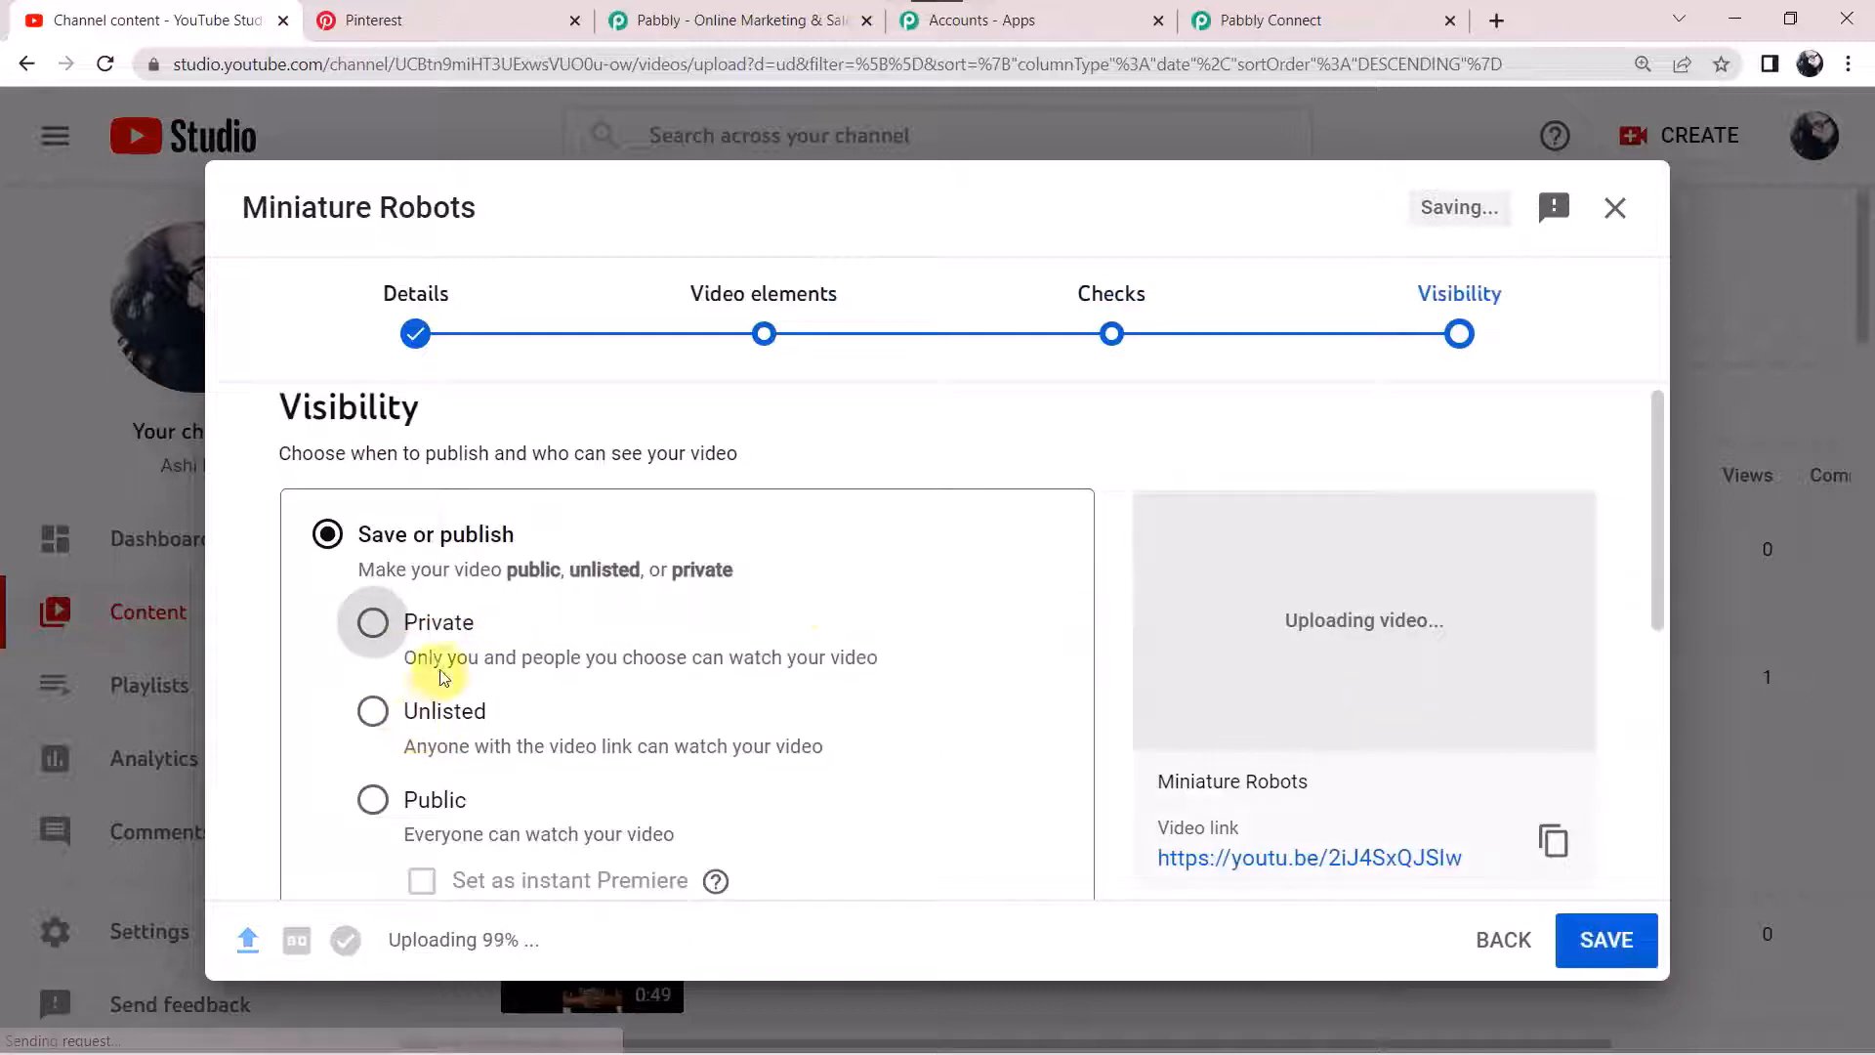
# Publish the Miniature Robots video with Public visibility and dismiss the processing notice
pyautogui.click(419, 796)
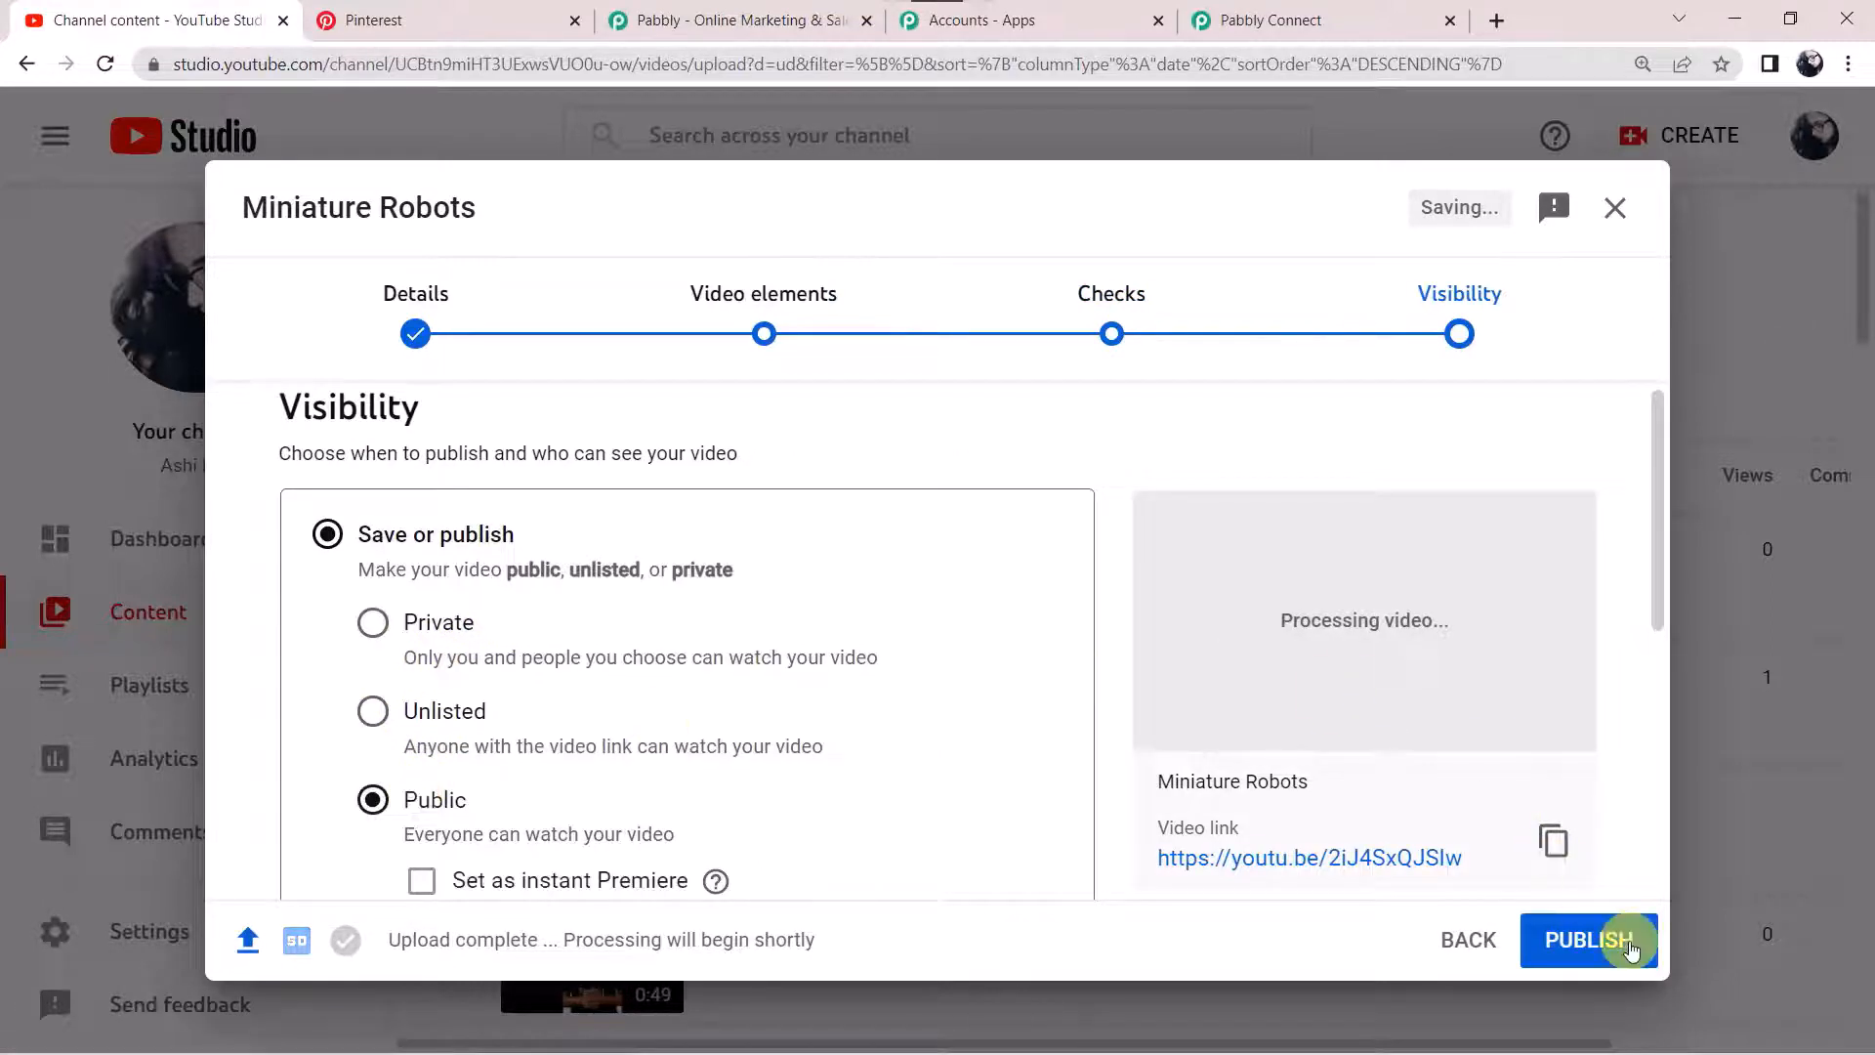
pyautogui.click(1629, 943)
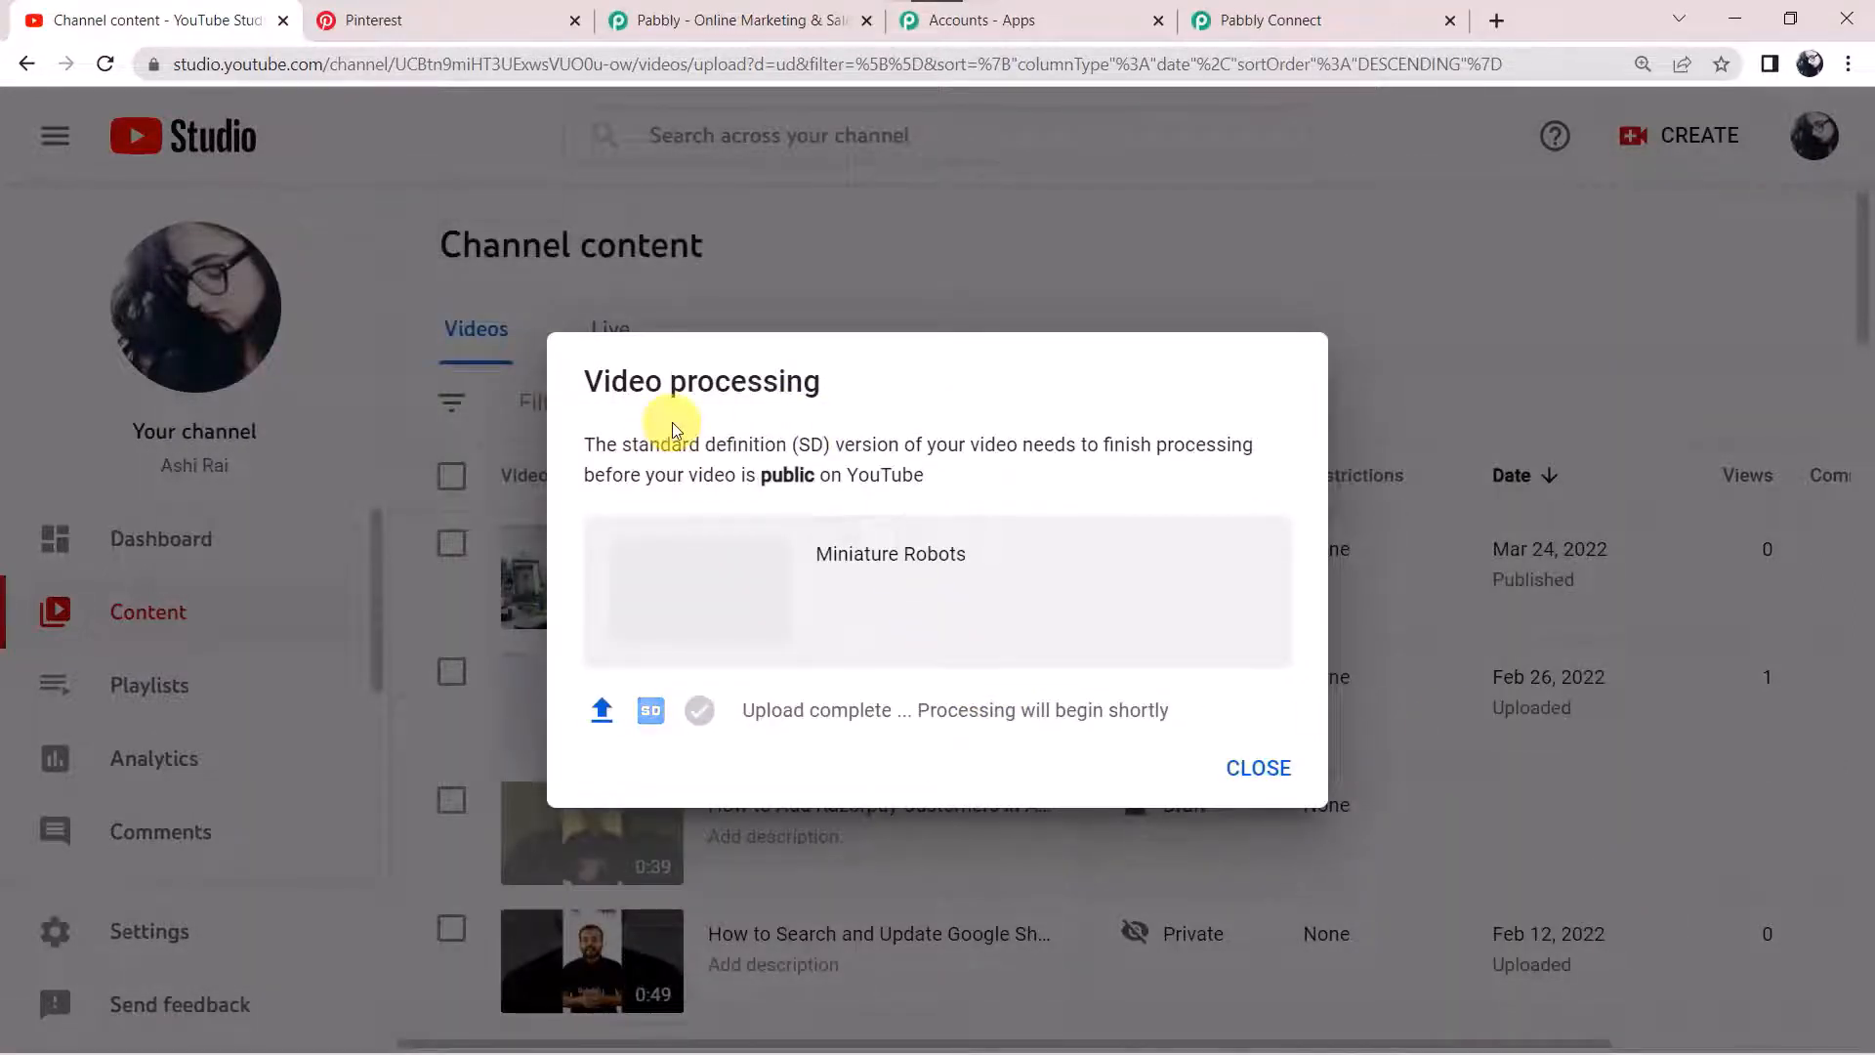
pyautogui.click(1248, 769)
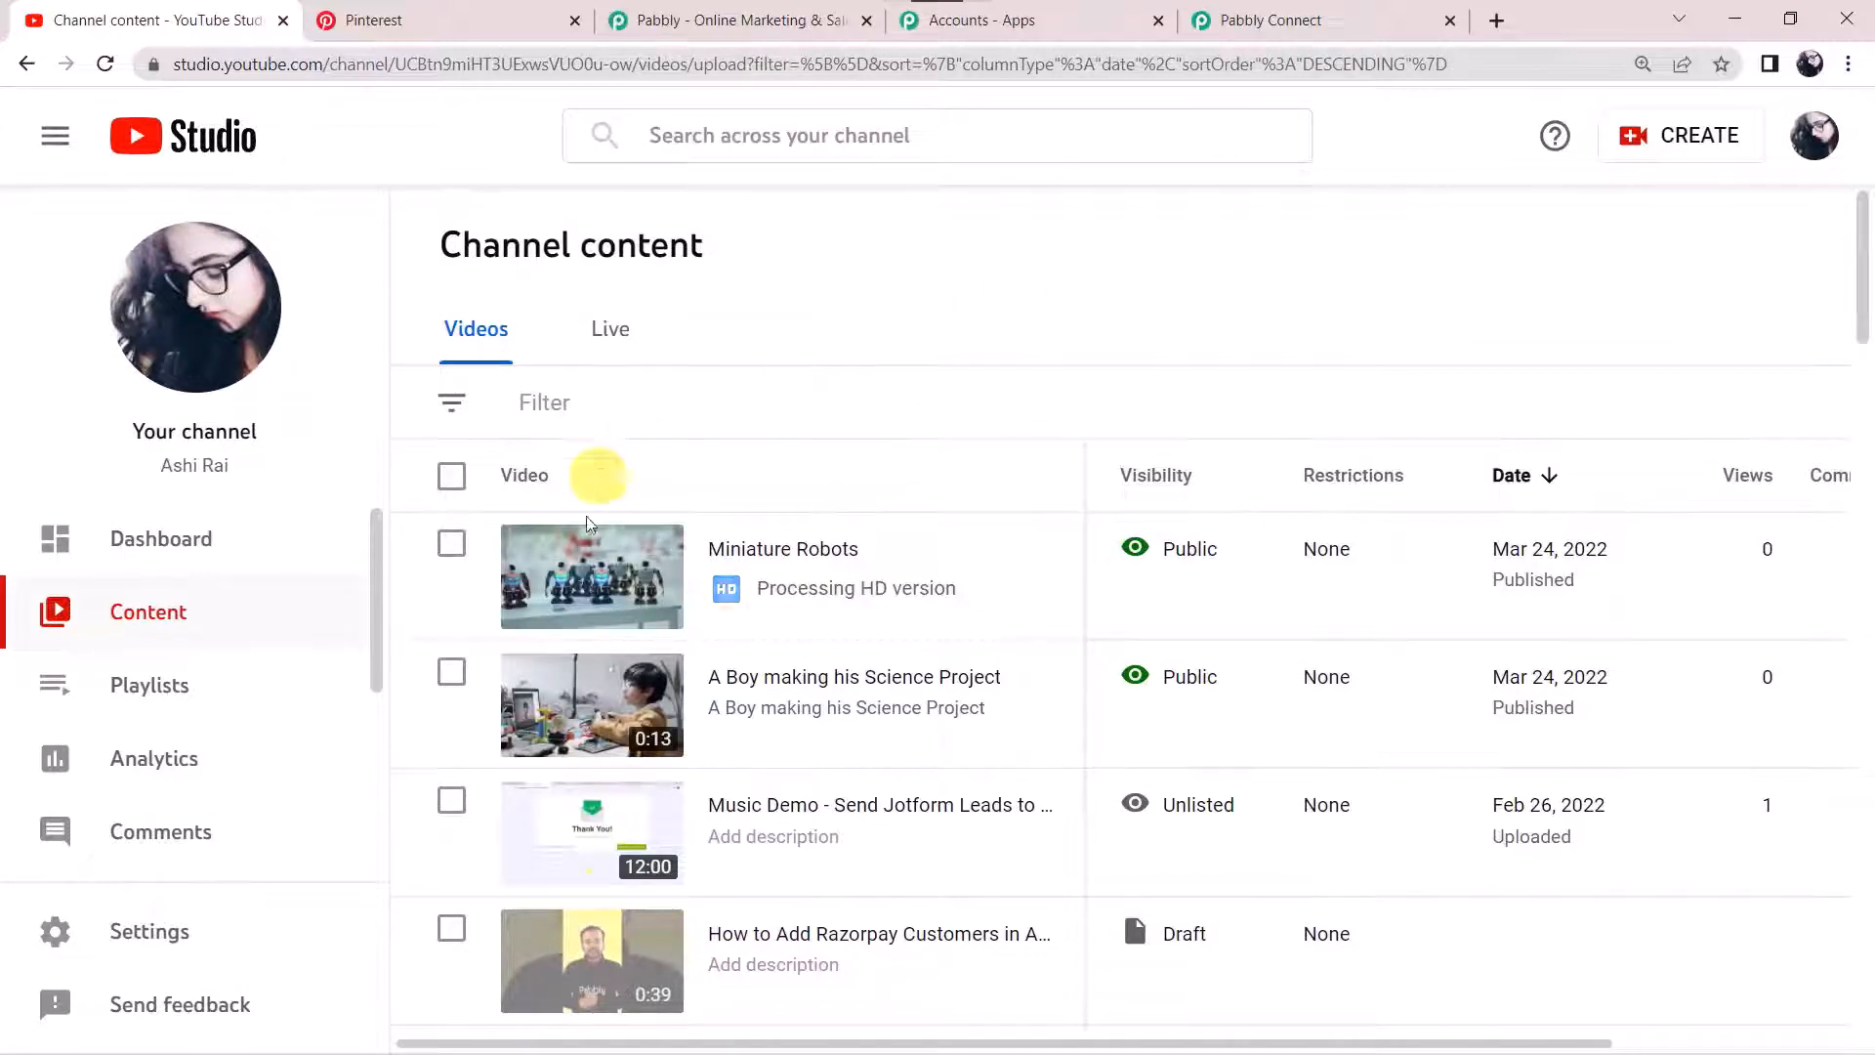
# Switch to Pinterest, reload the Pabbly board until the Miniature Robots pin is there, and open it to check its details
pyautogui.moveTo(656, 574)
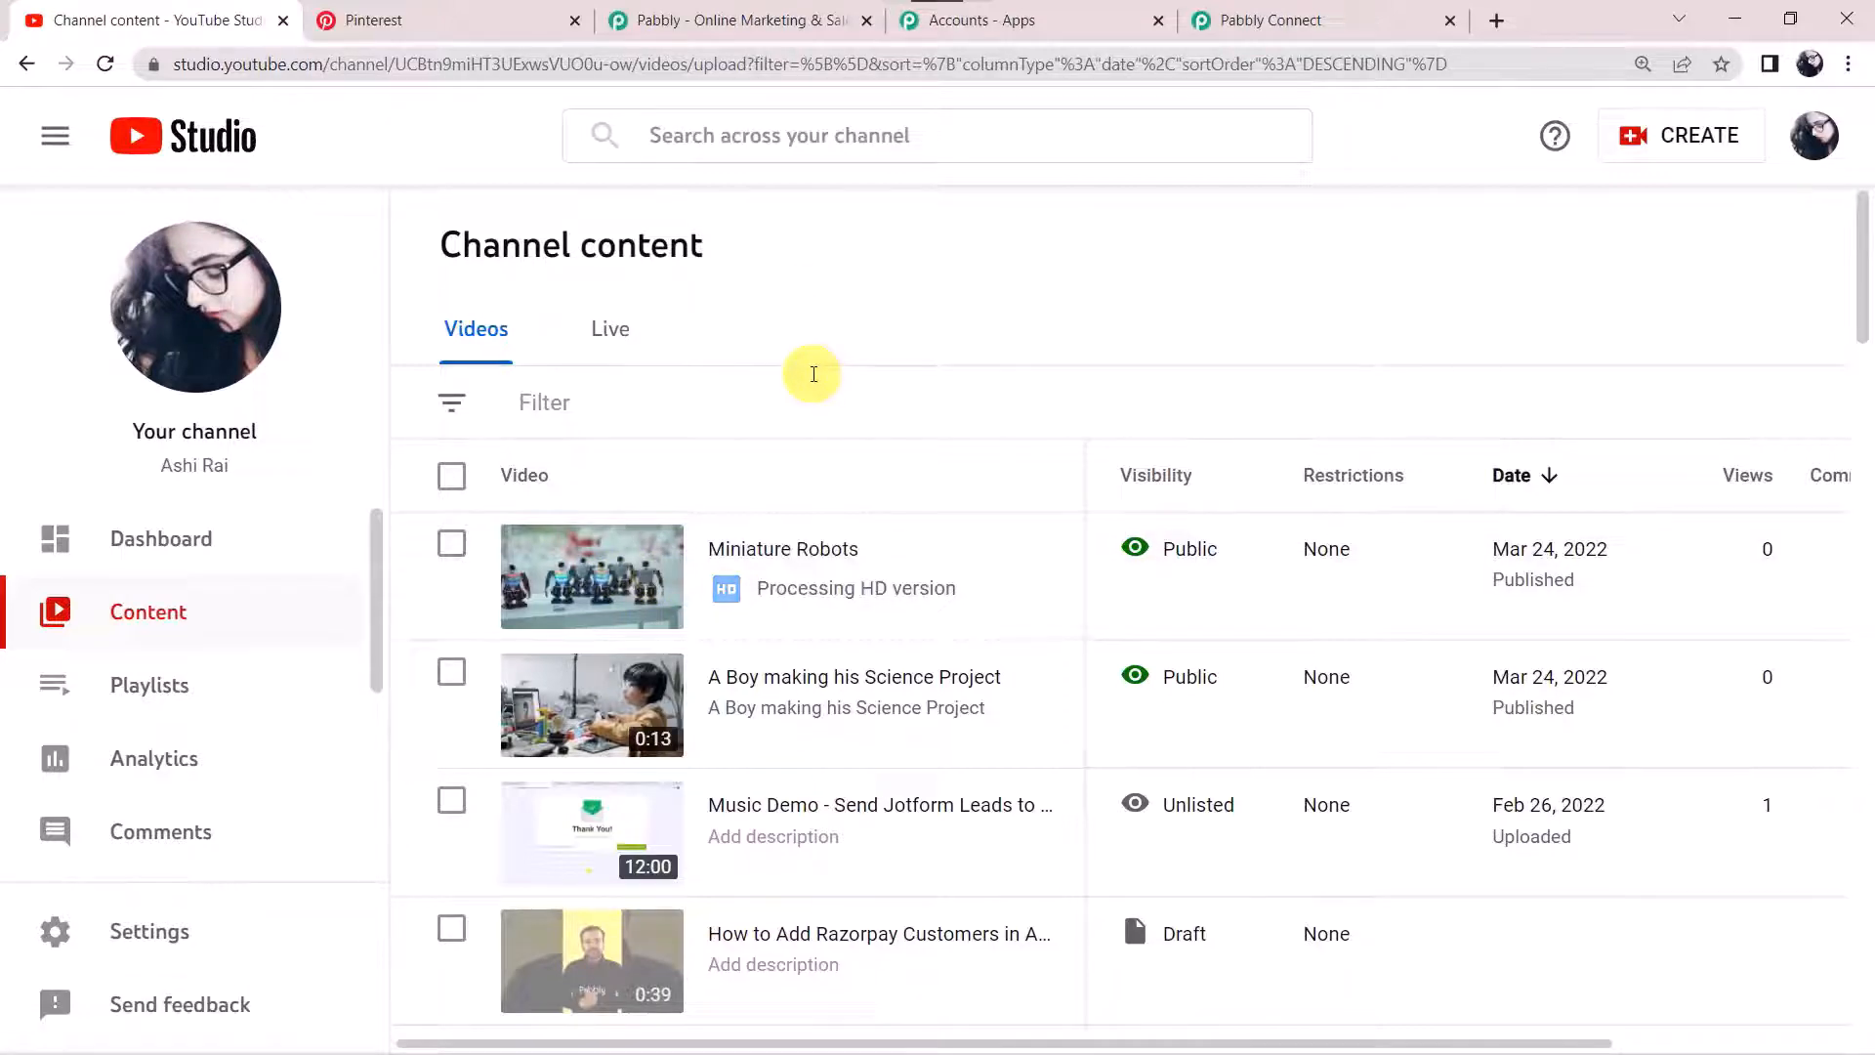
pyautogui.click(468, 20)
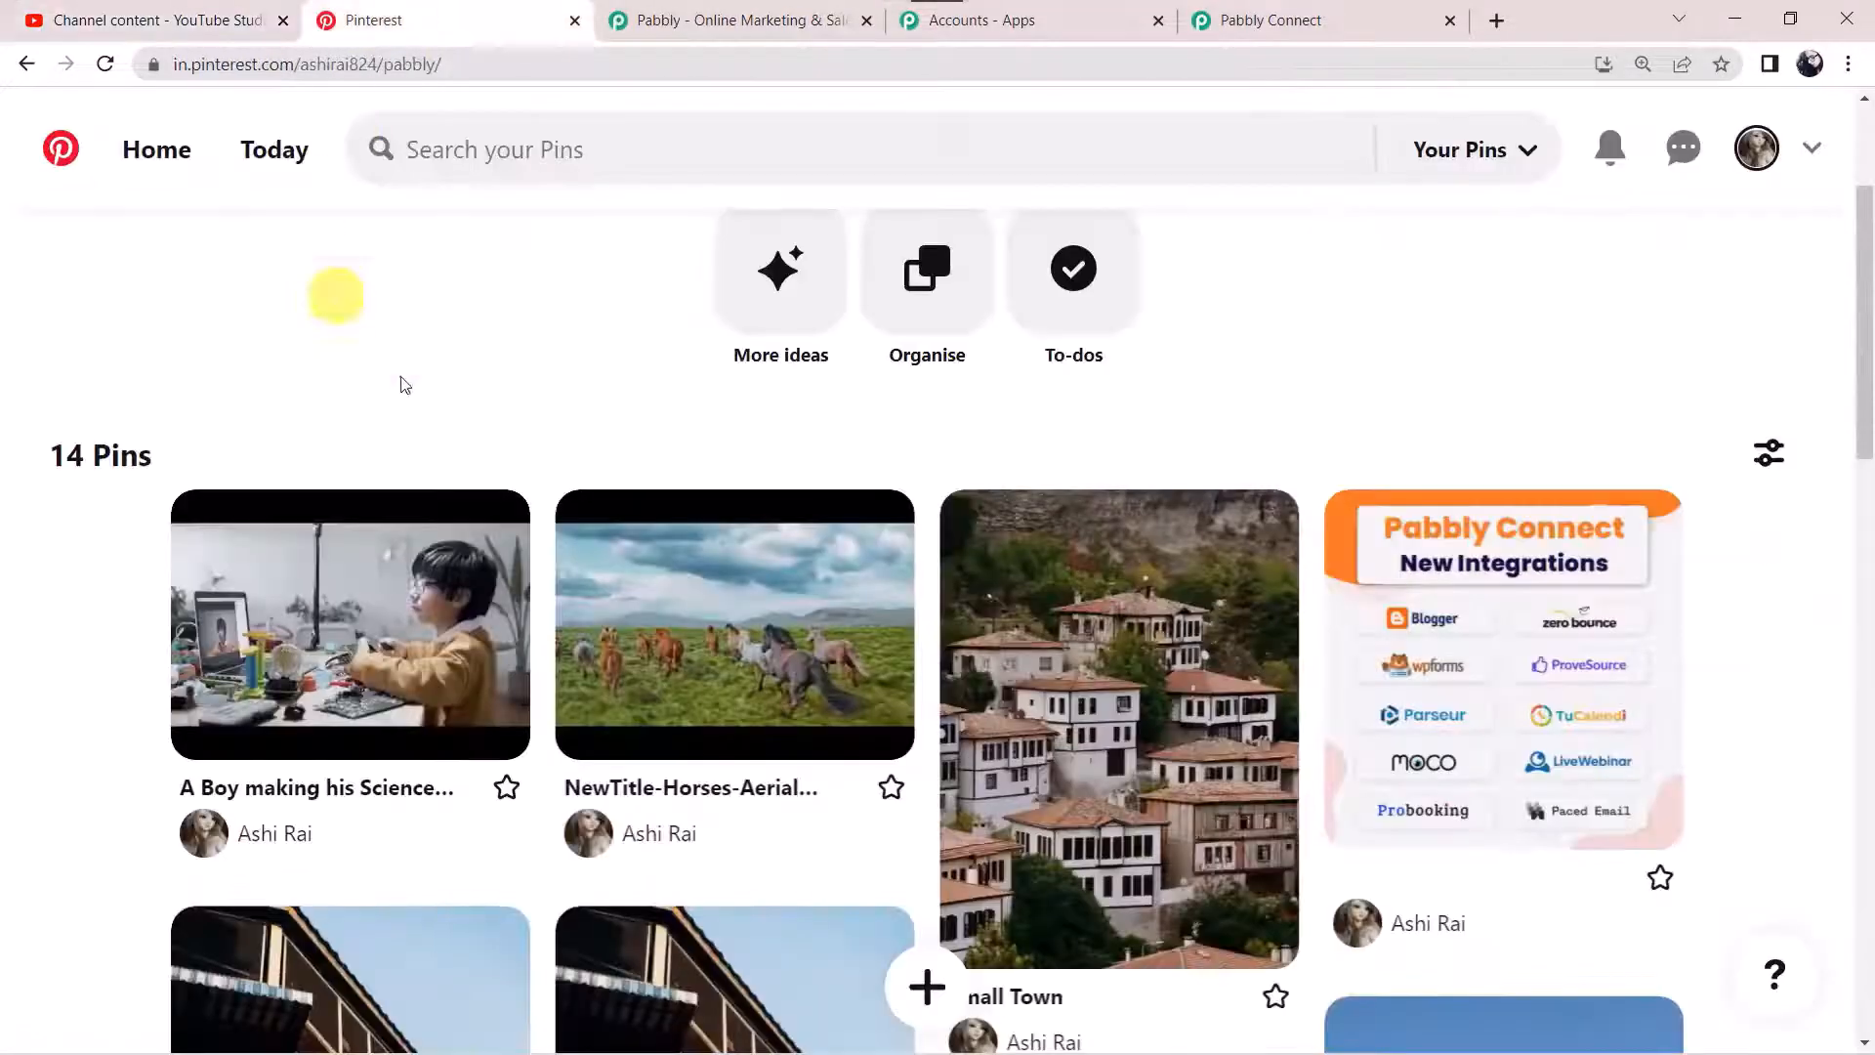
pyautogui.click(106, 64)
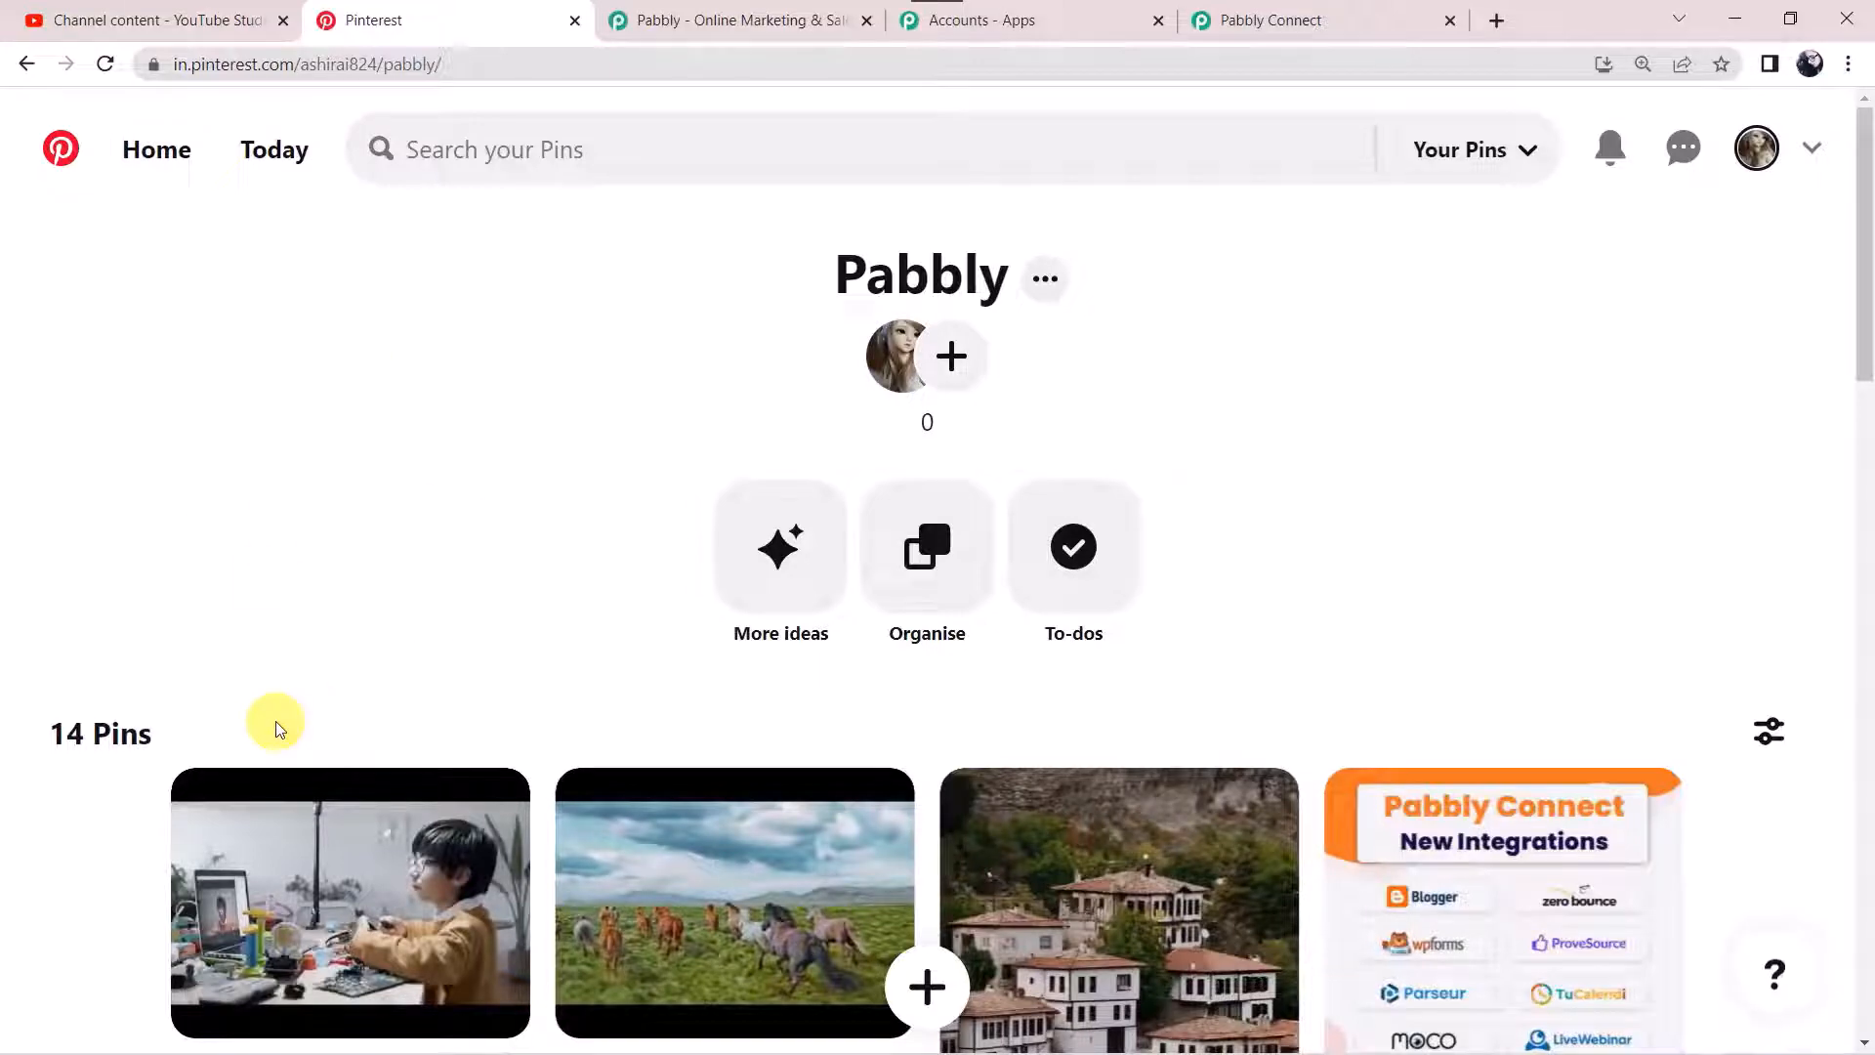
pyautogui.scroll(-1, 275, 720)
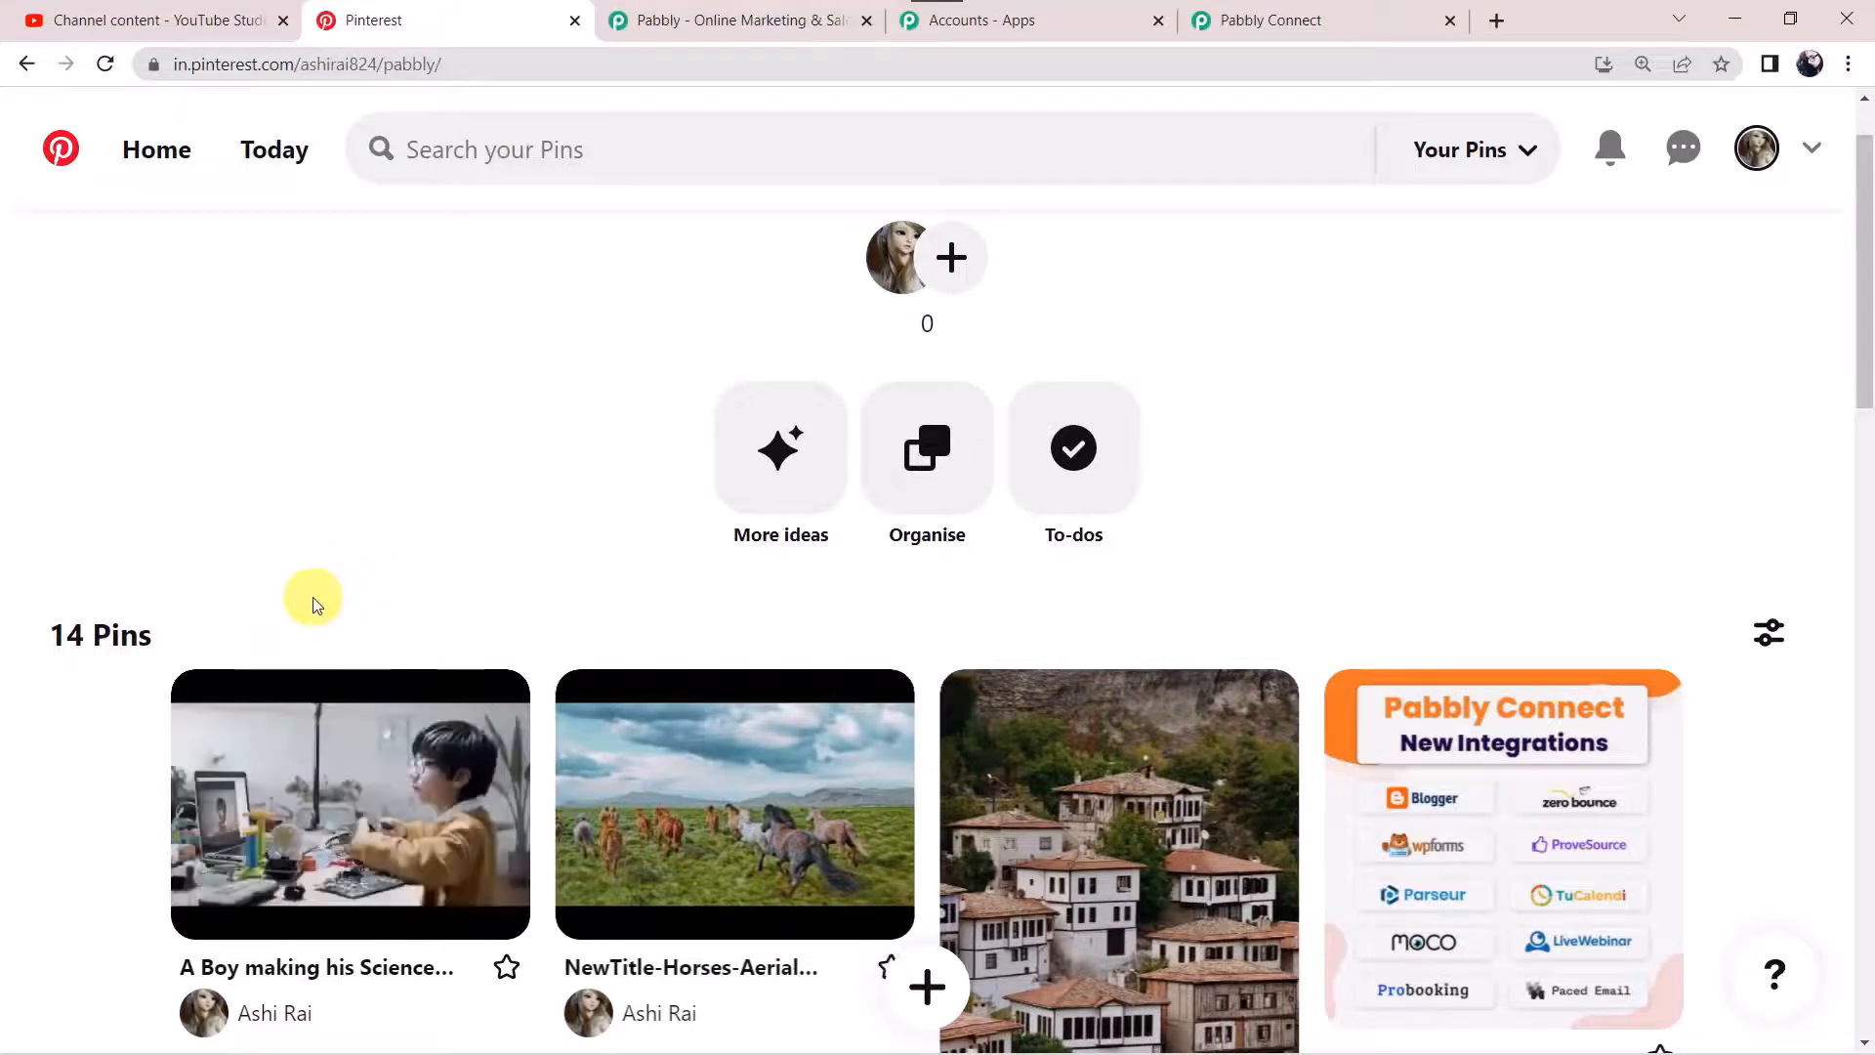
pyautogui.click(107, 76)
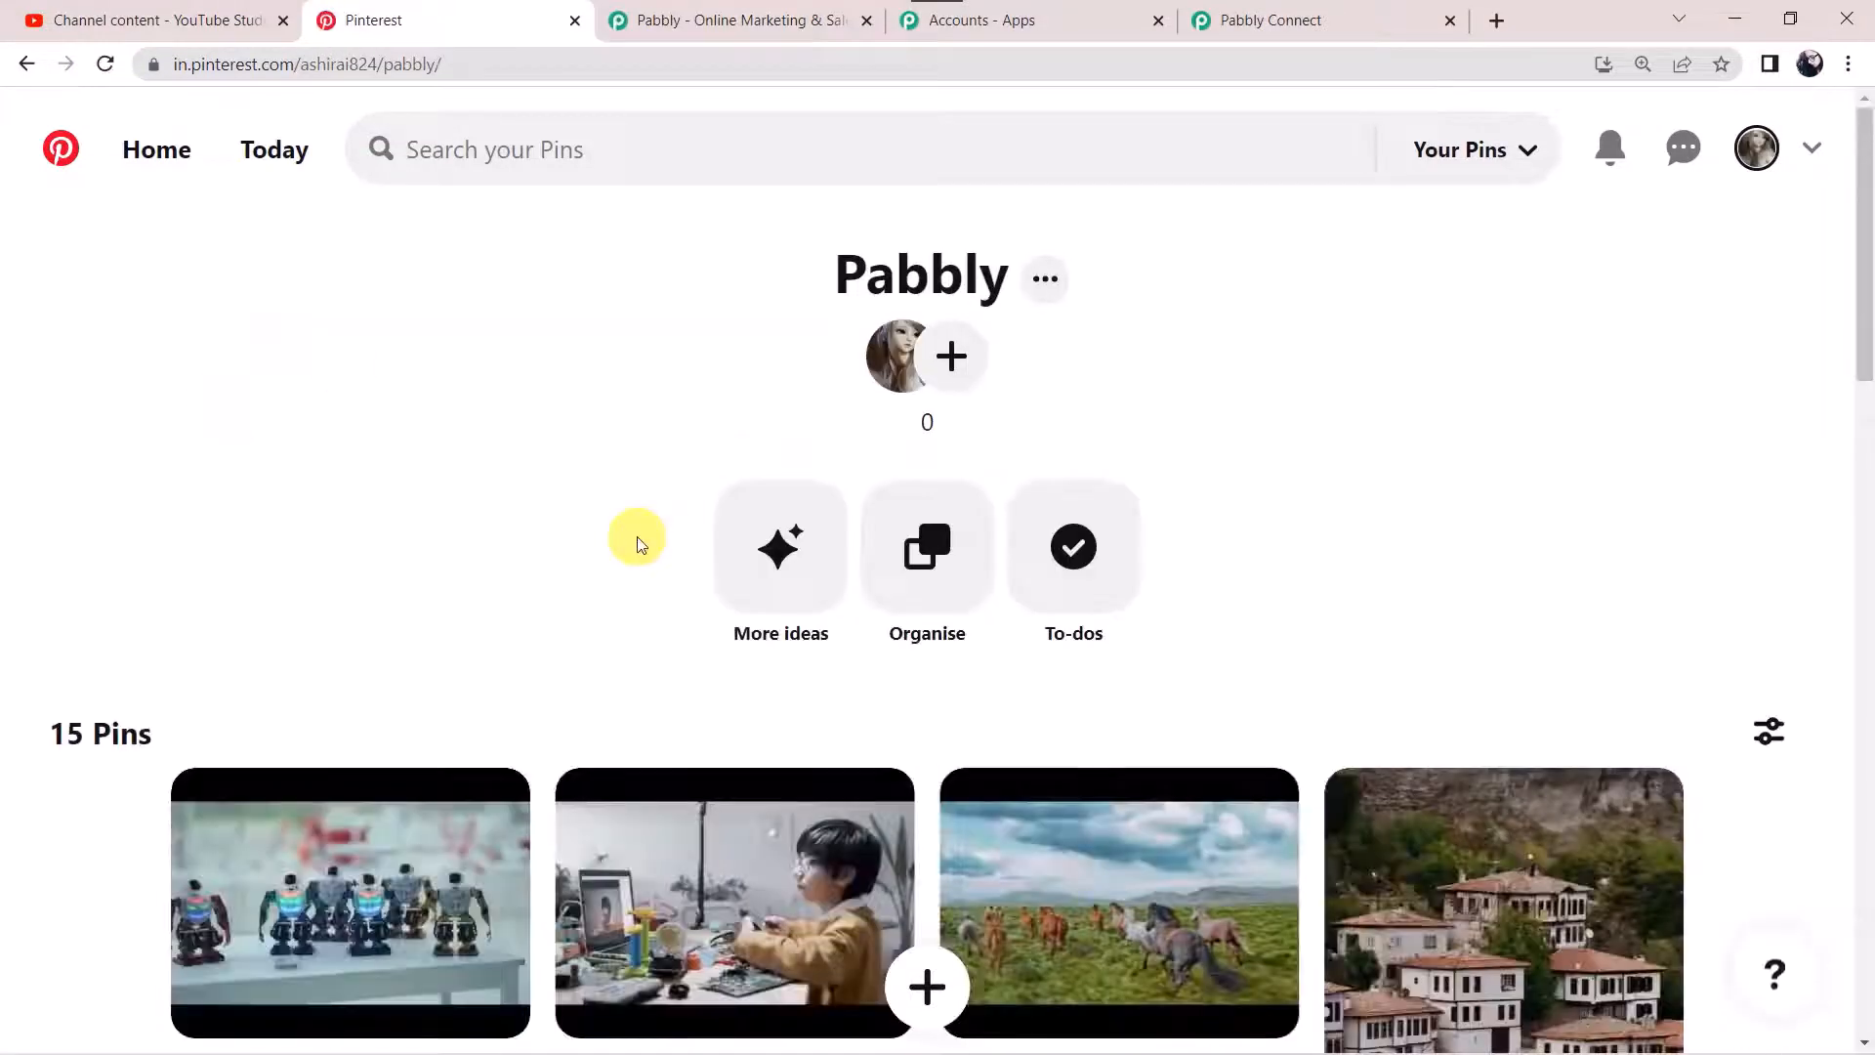
pyautogui.scroll(-3, 639, 543)
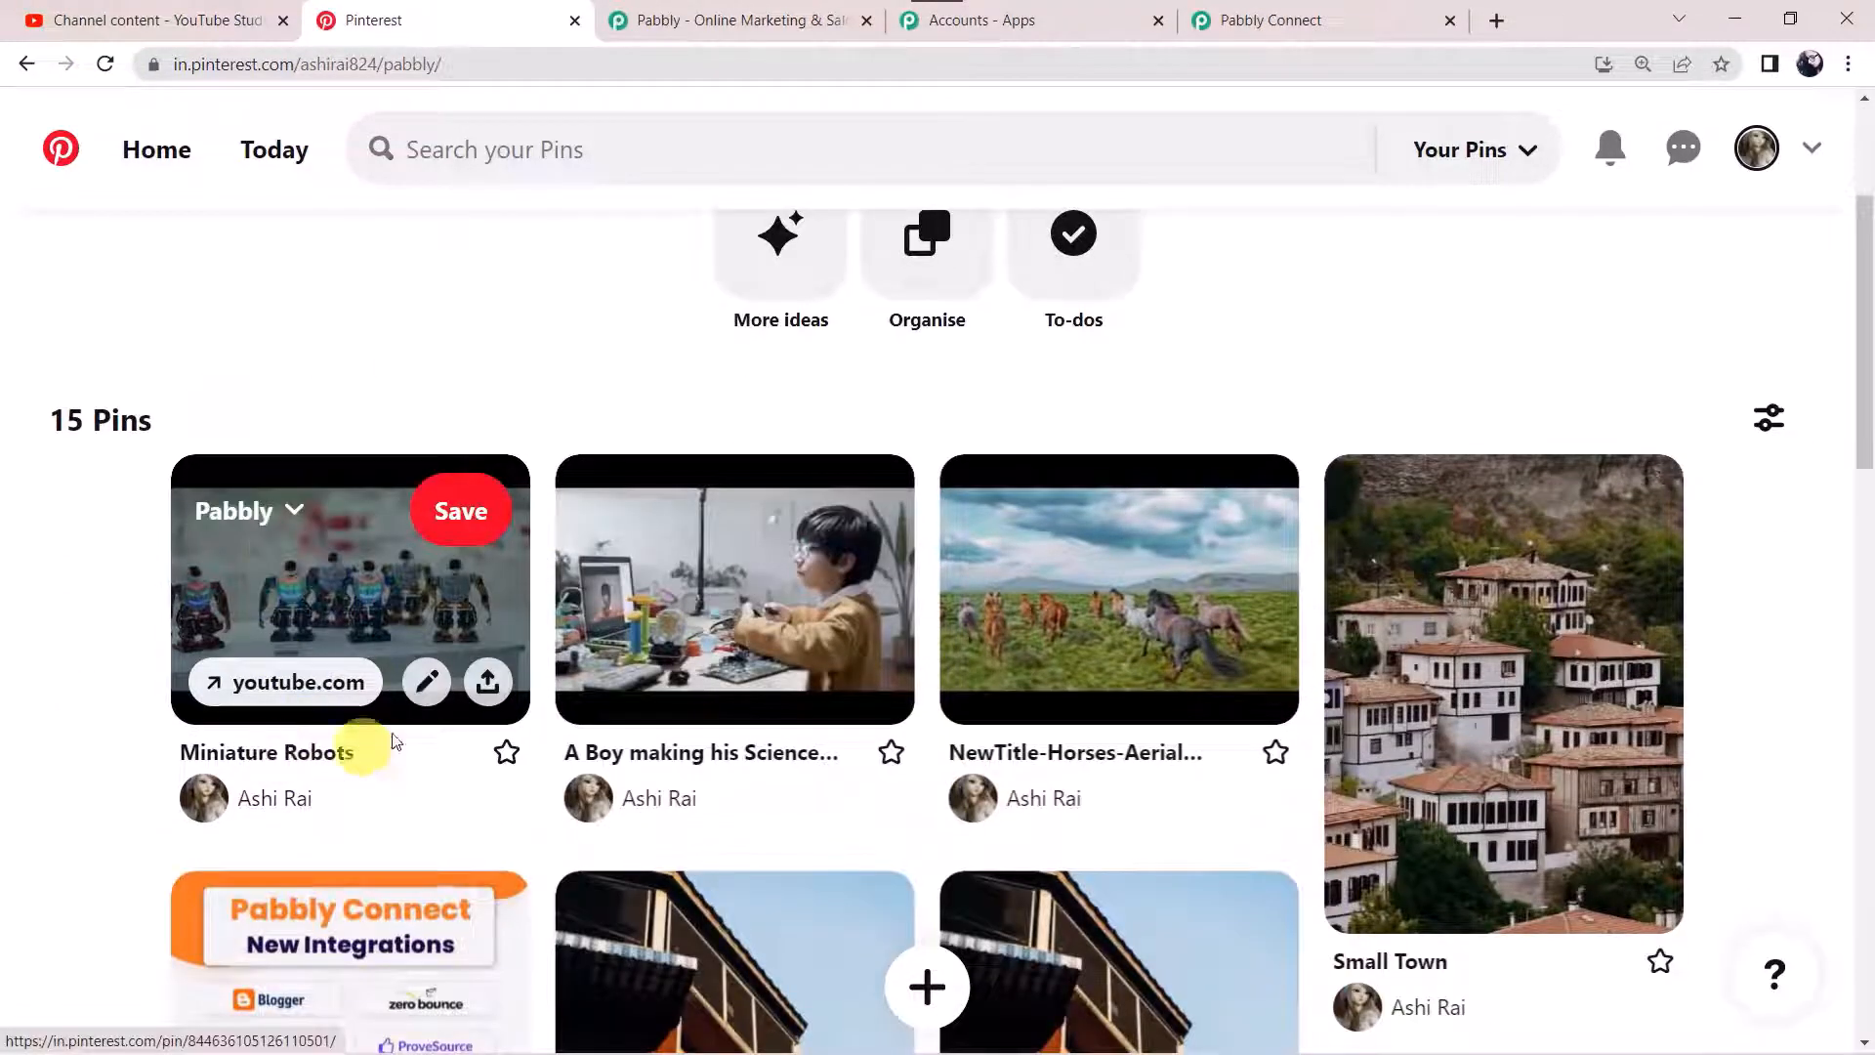
pyautogui.click(328, 596)
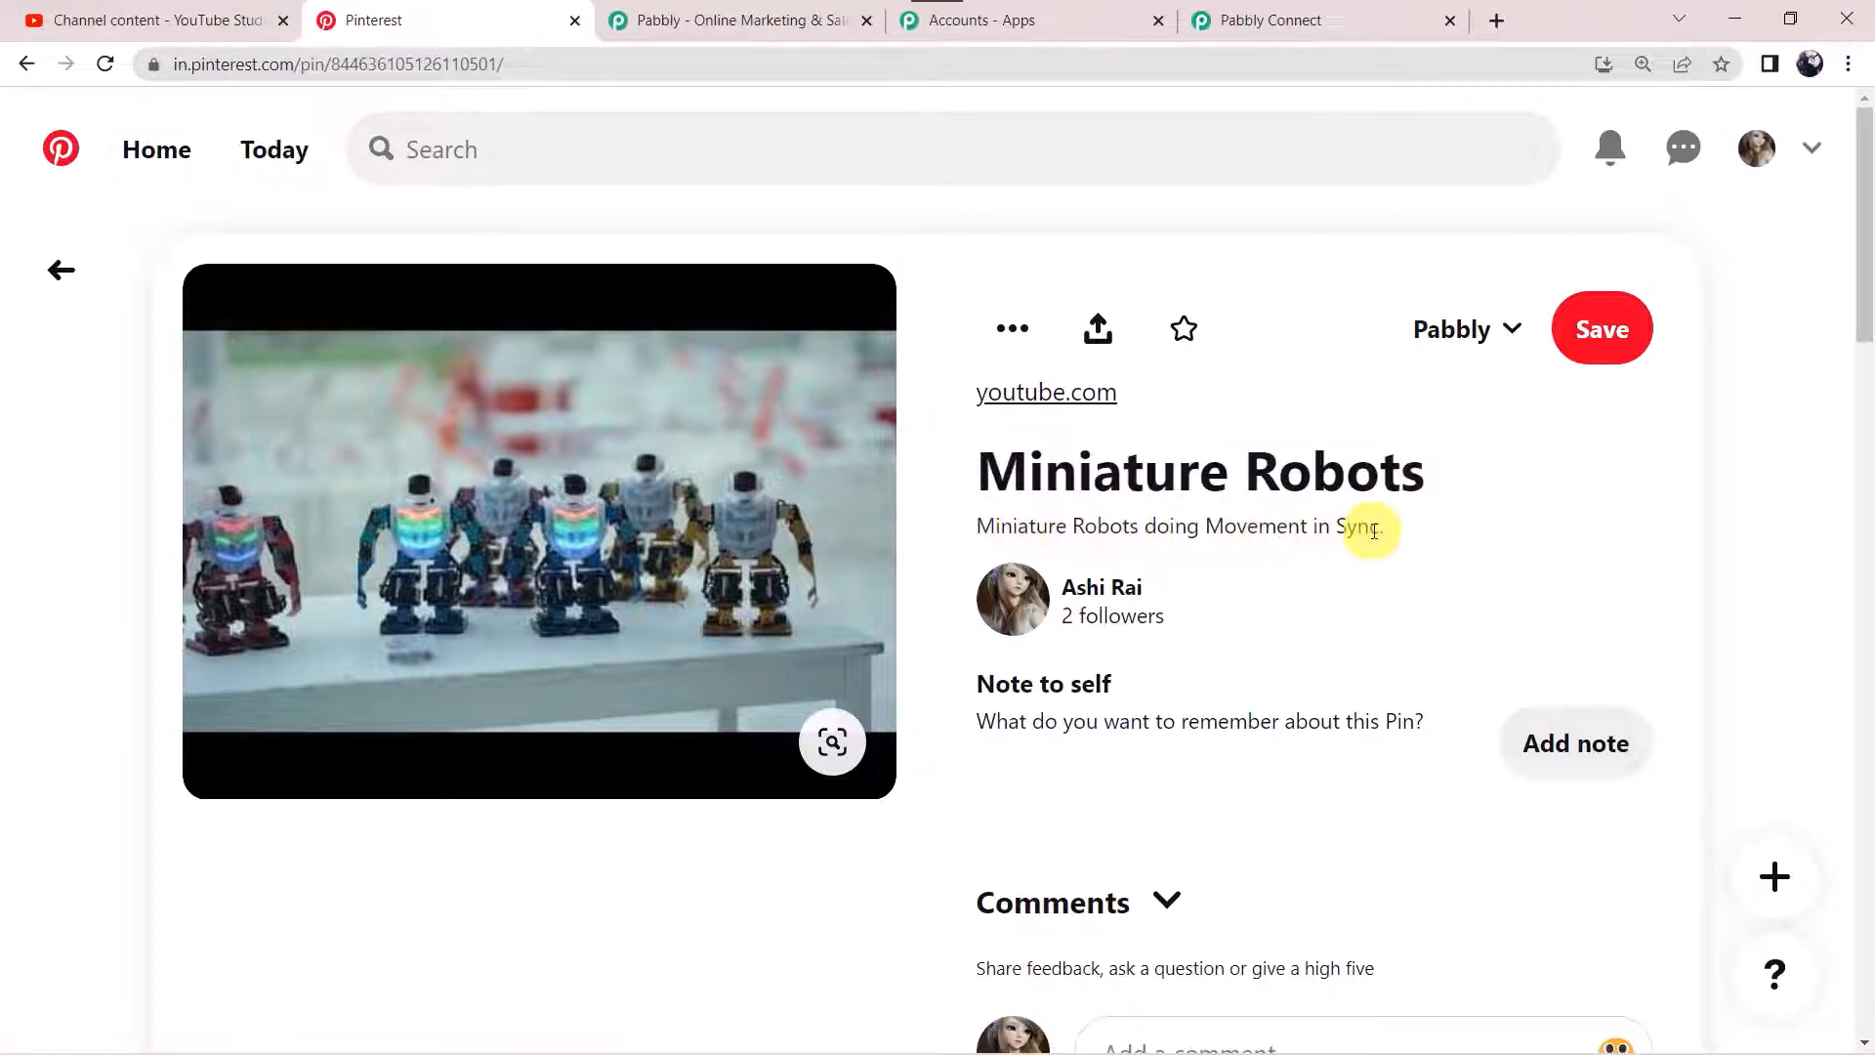
pyautogui.moveTo(894, 498)
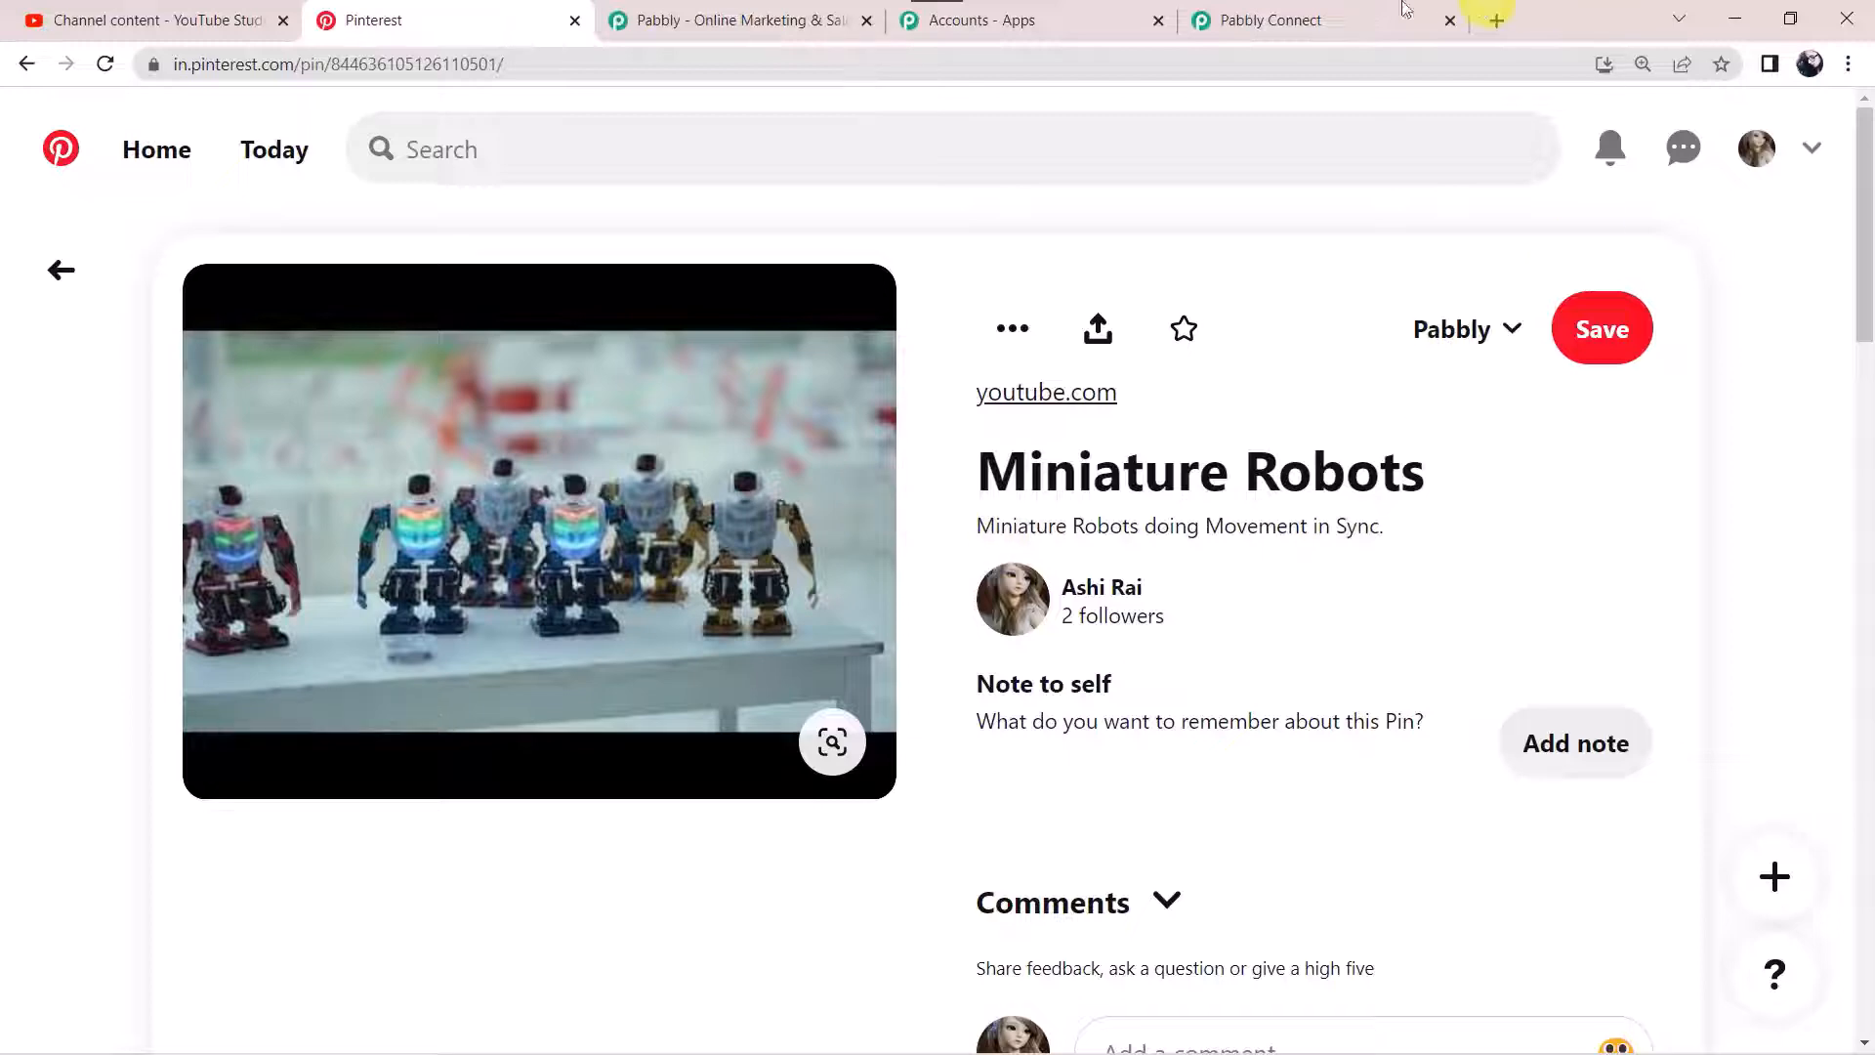
# Return to Pabbly Connect and collapse the Pinterest action and YouTube trigger to review the whole workflow
pyautogui.click(1313, 18)
pyautogui.scroll(5, 852, 327)
pyautogui.scroll(10, 853, 327)
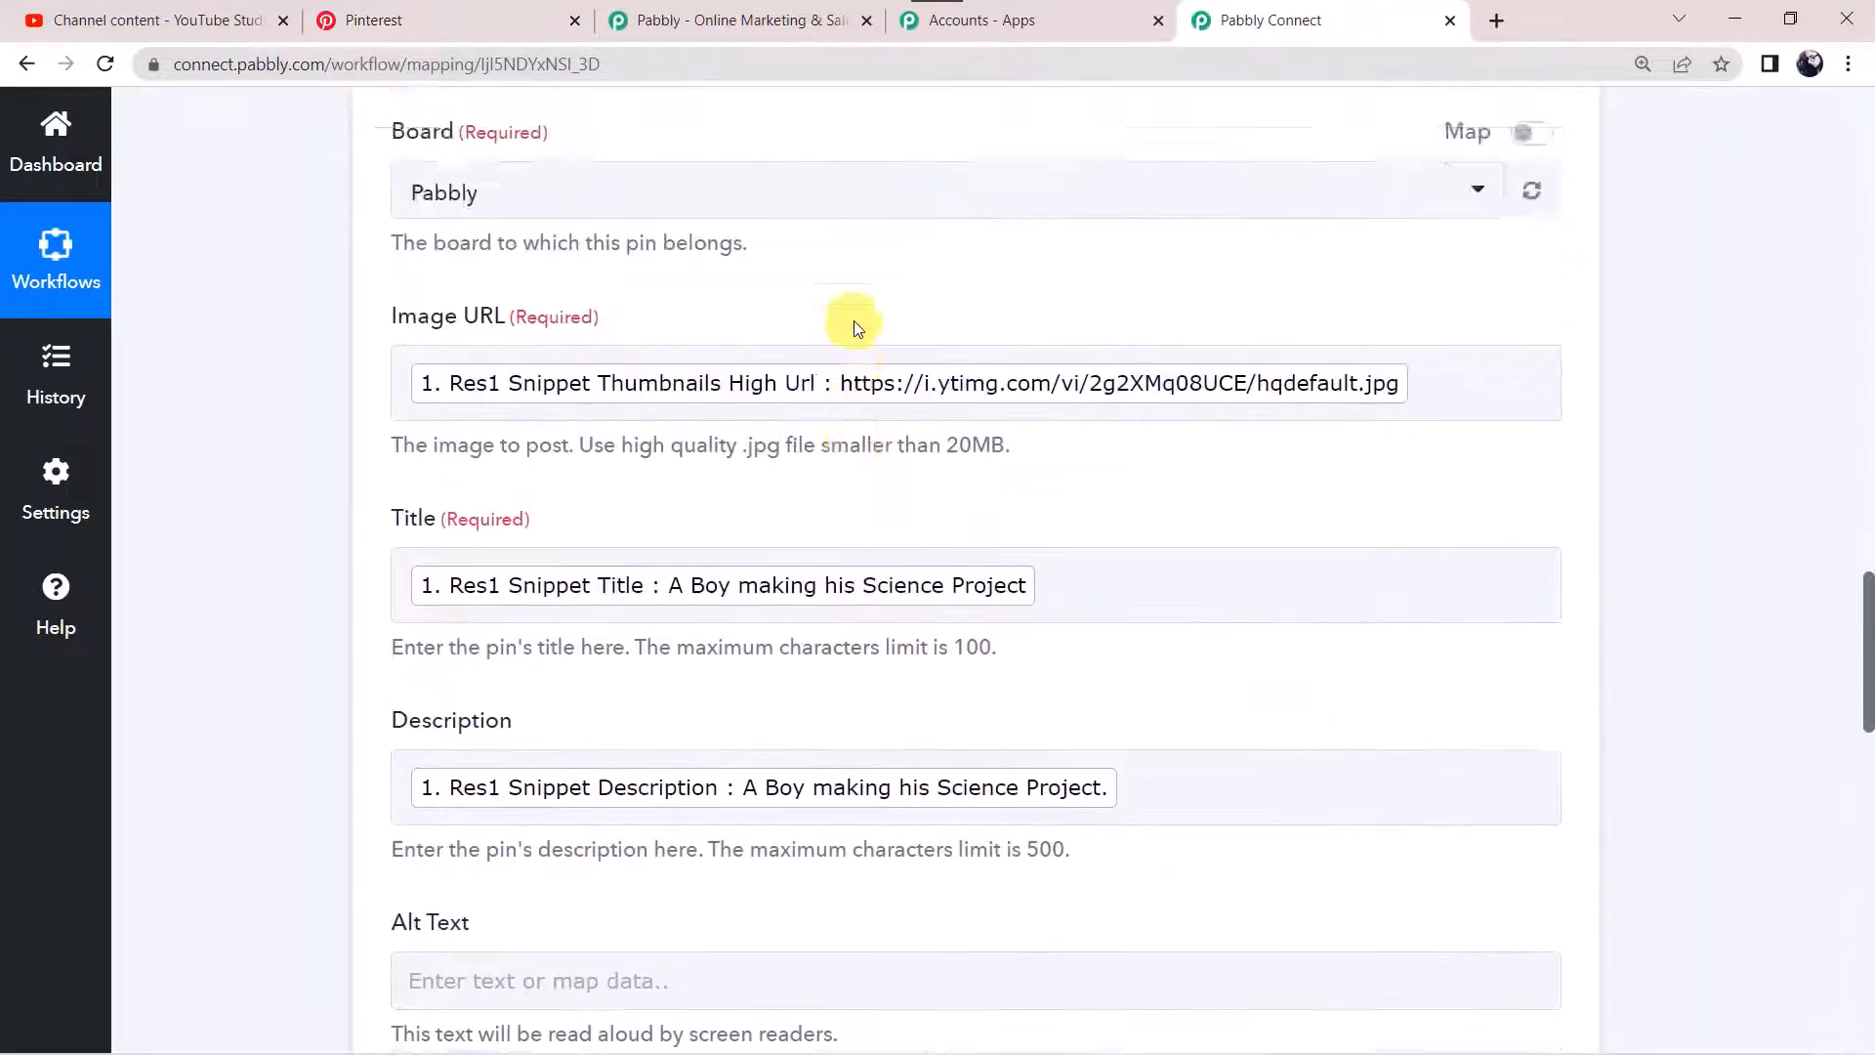
pyautogui.click(867, 238)
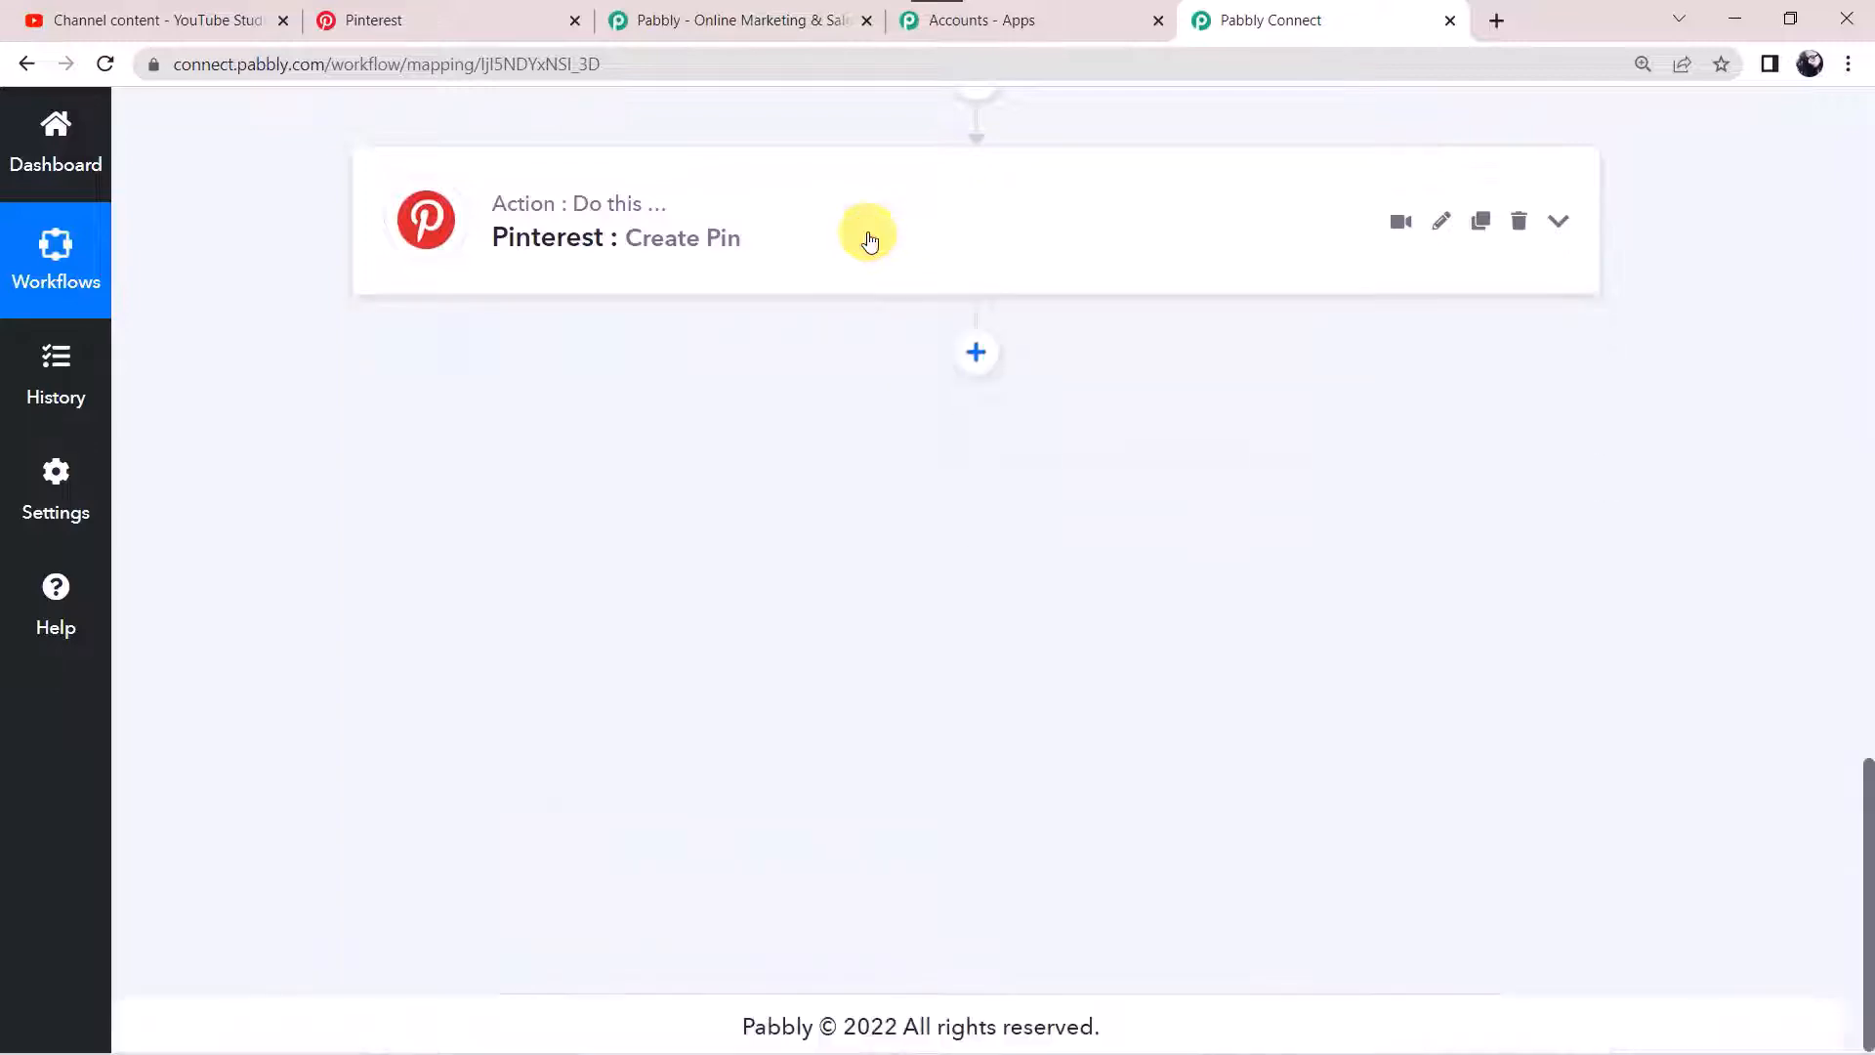
pyautogui.scroll(10, 861, 236)
pyautogui.click(910, 511)
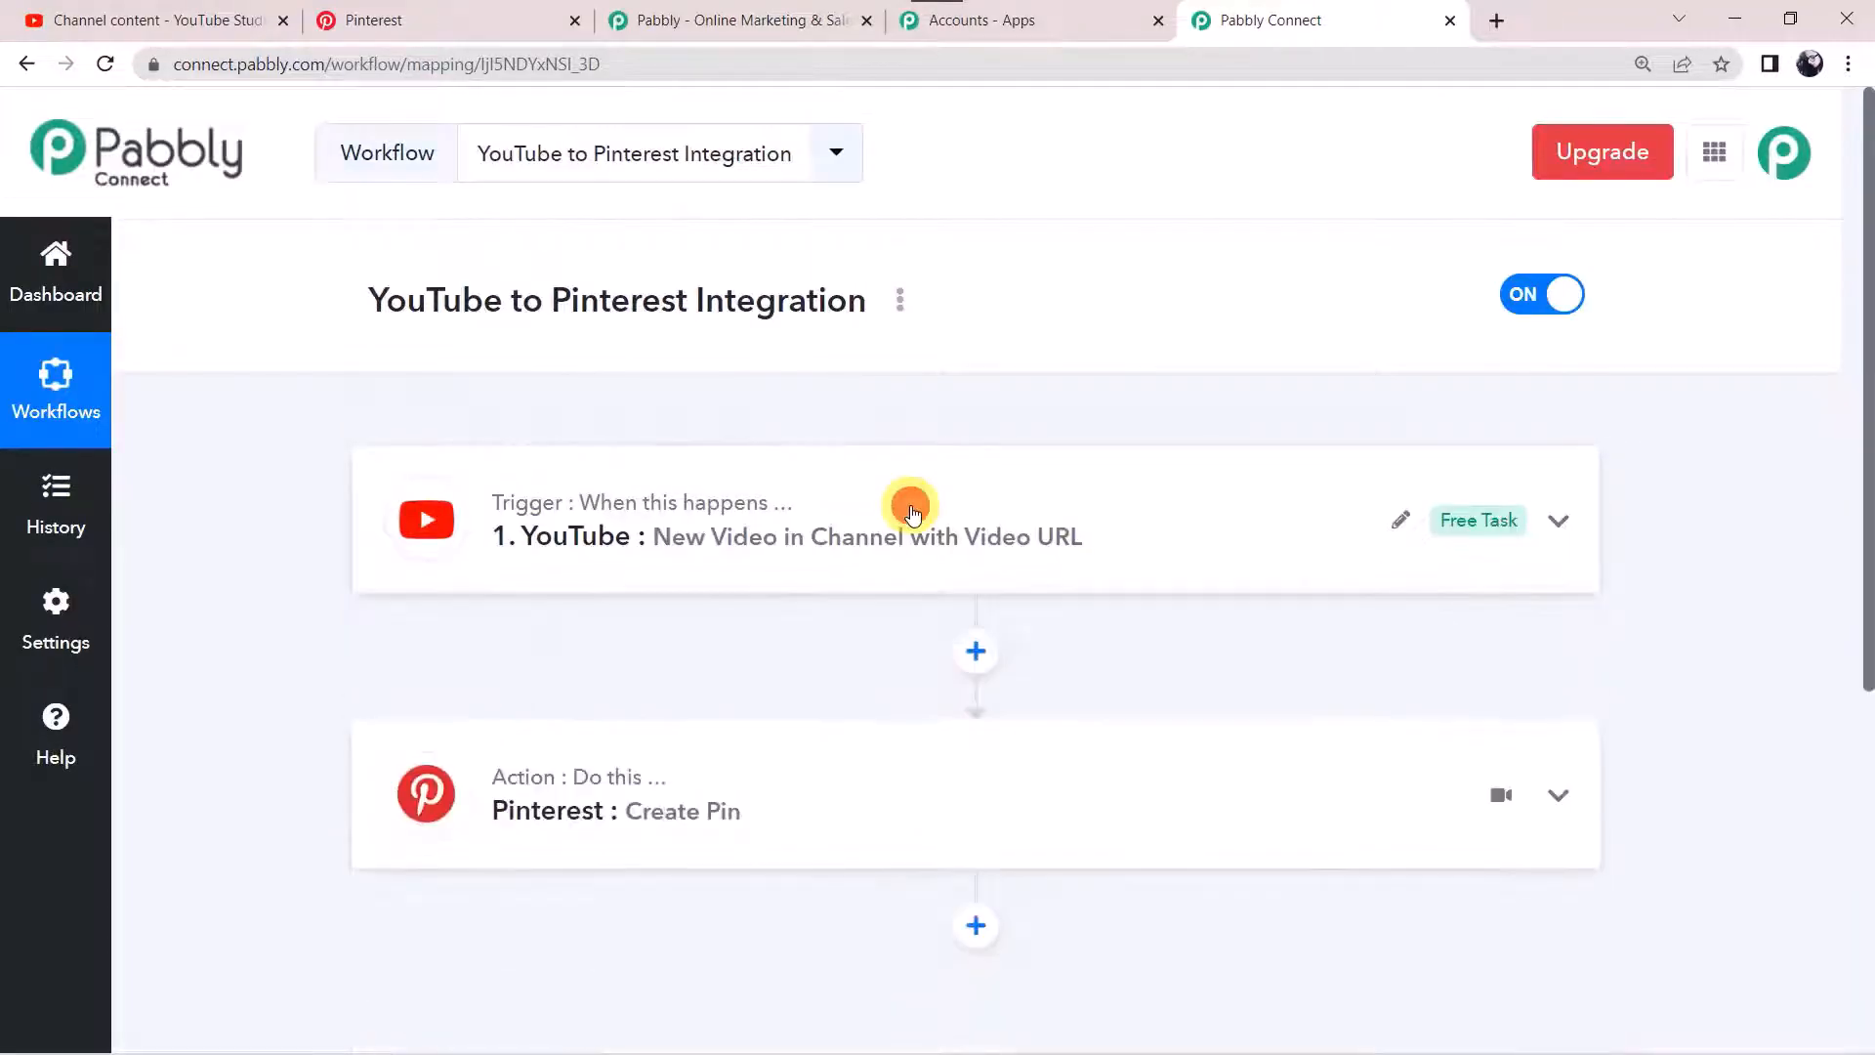
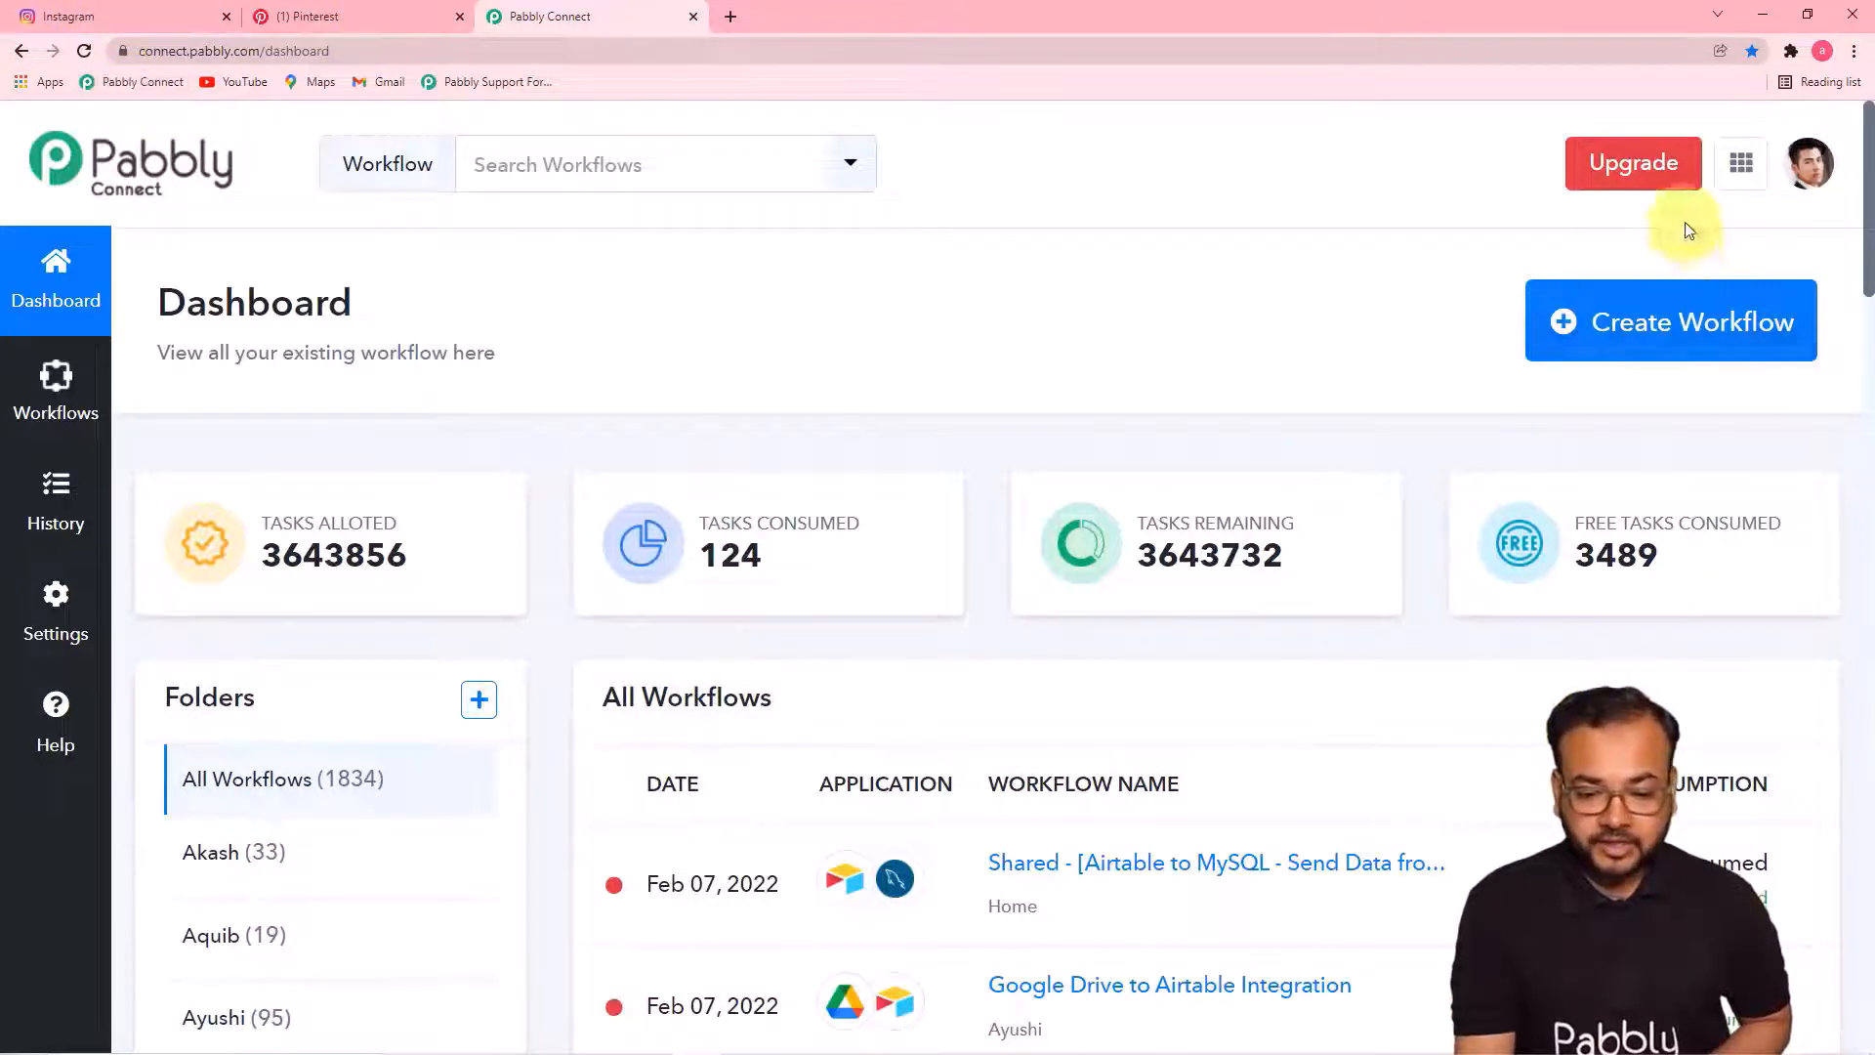
# Create a new workflow named "Auto Post Intsagram Content on Pinterest as a New Pin"
pyautogui.click(1679, 329)
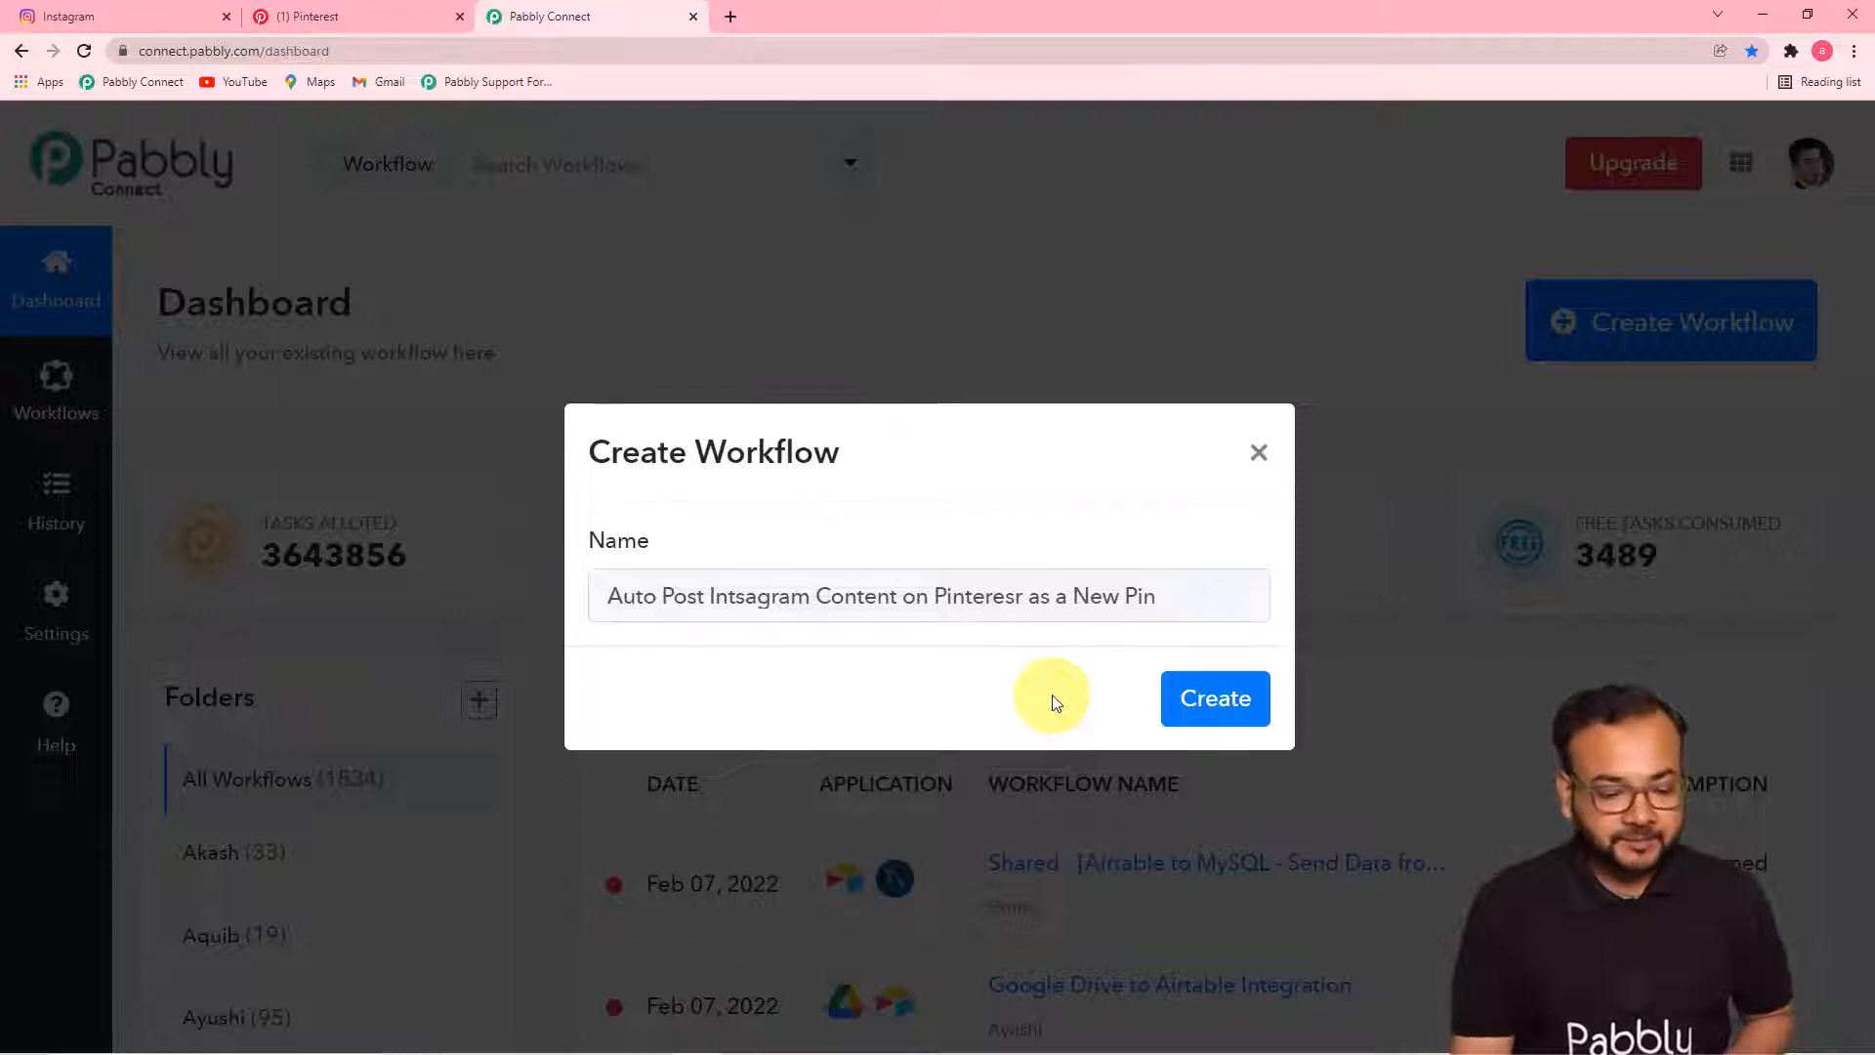
pyautogui.click(1223, 703)
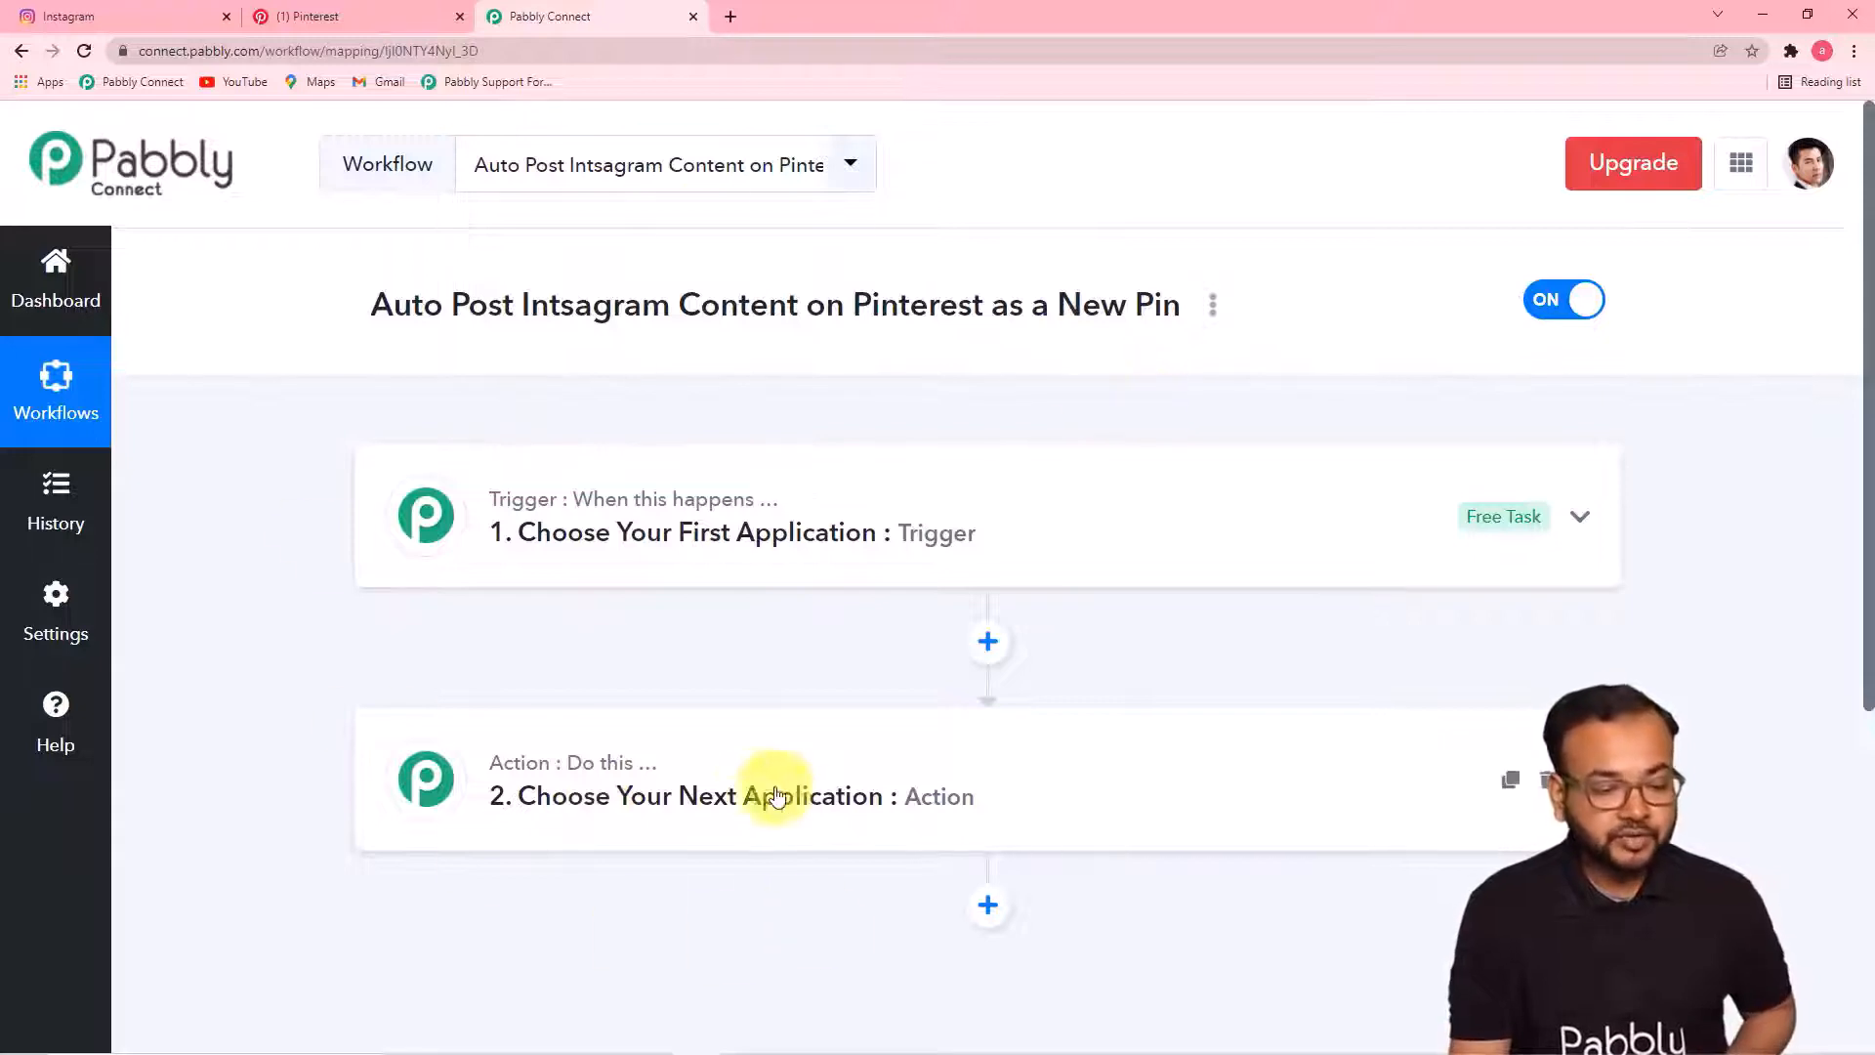
# Set the workflow's trigger to Instagram for Business with the event New Media Posted in My Account
pyautogui.click(669, 574)
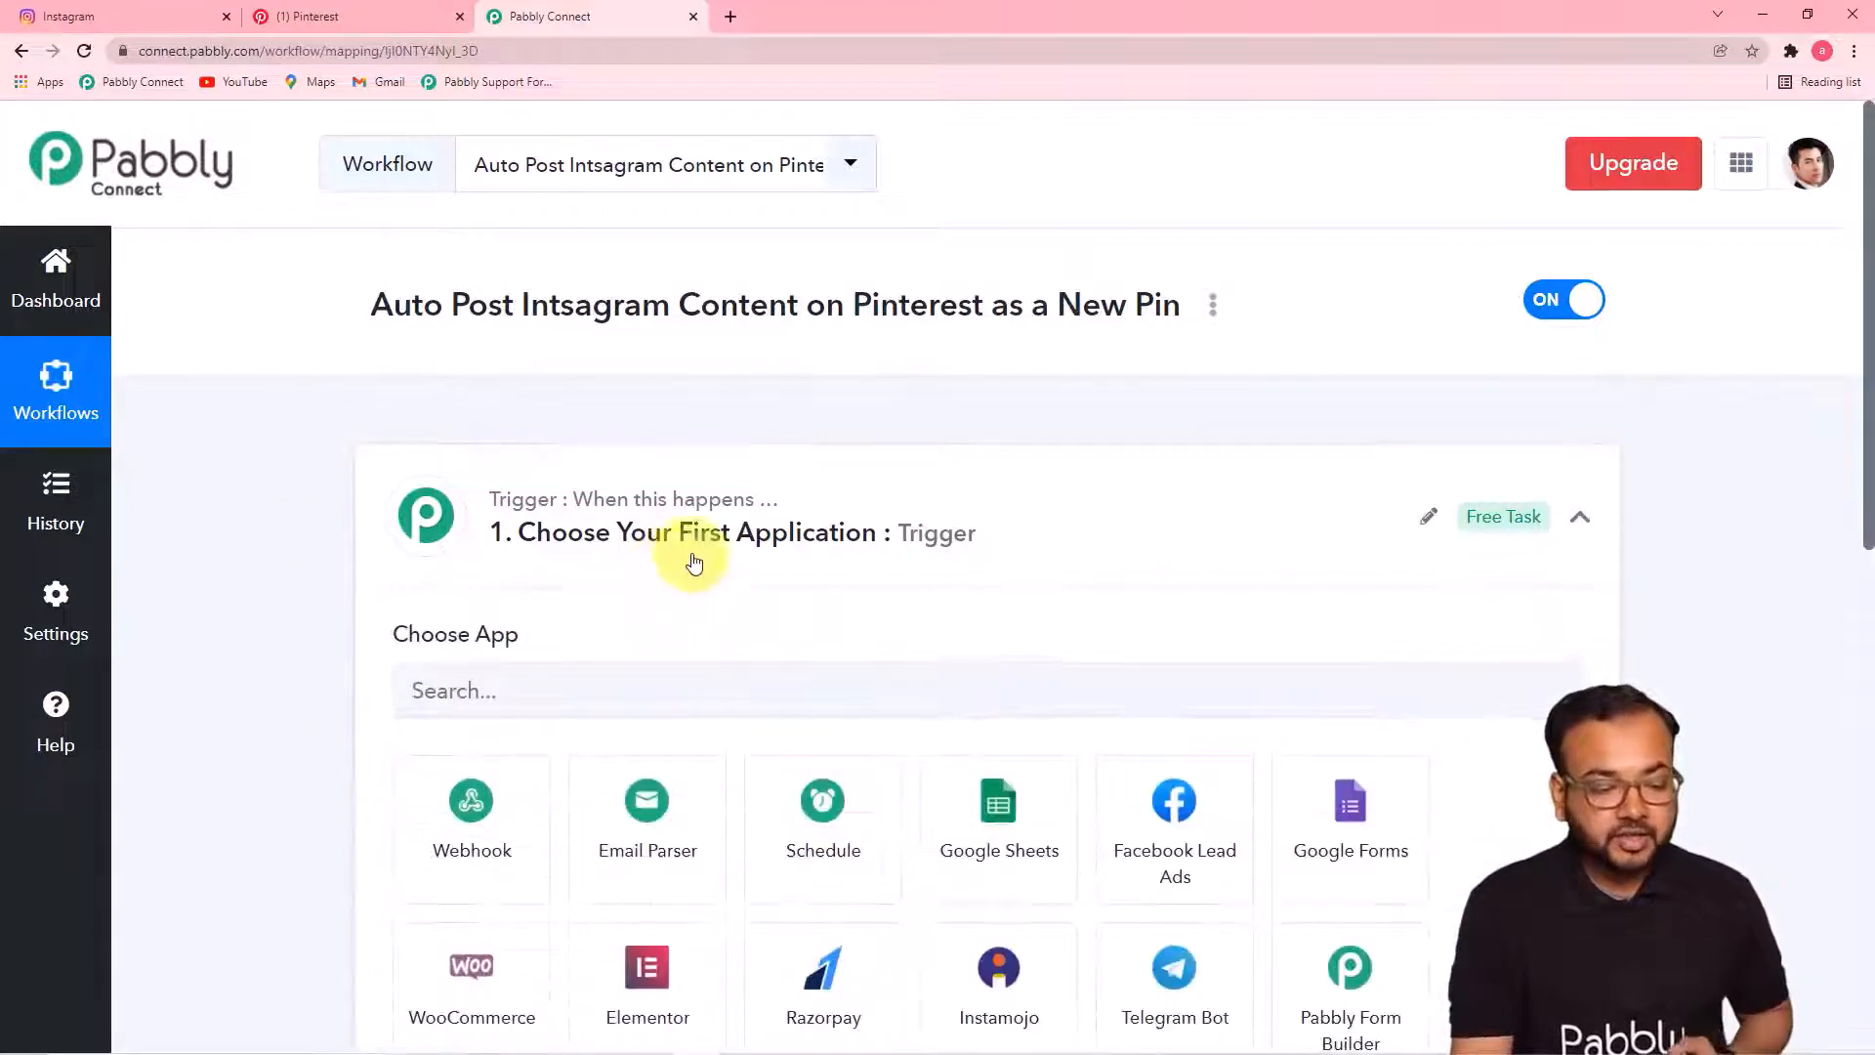
pyautogui.scroll(-3, 689, 561)
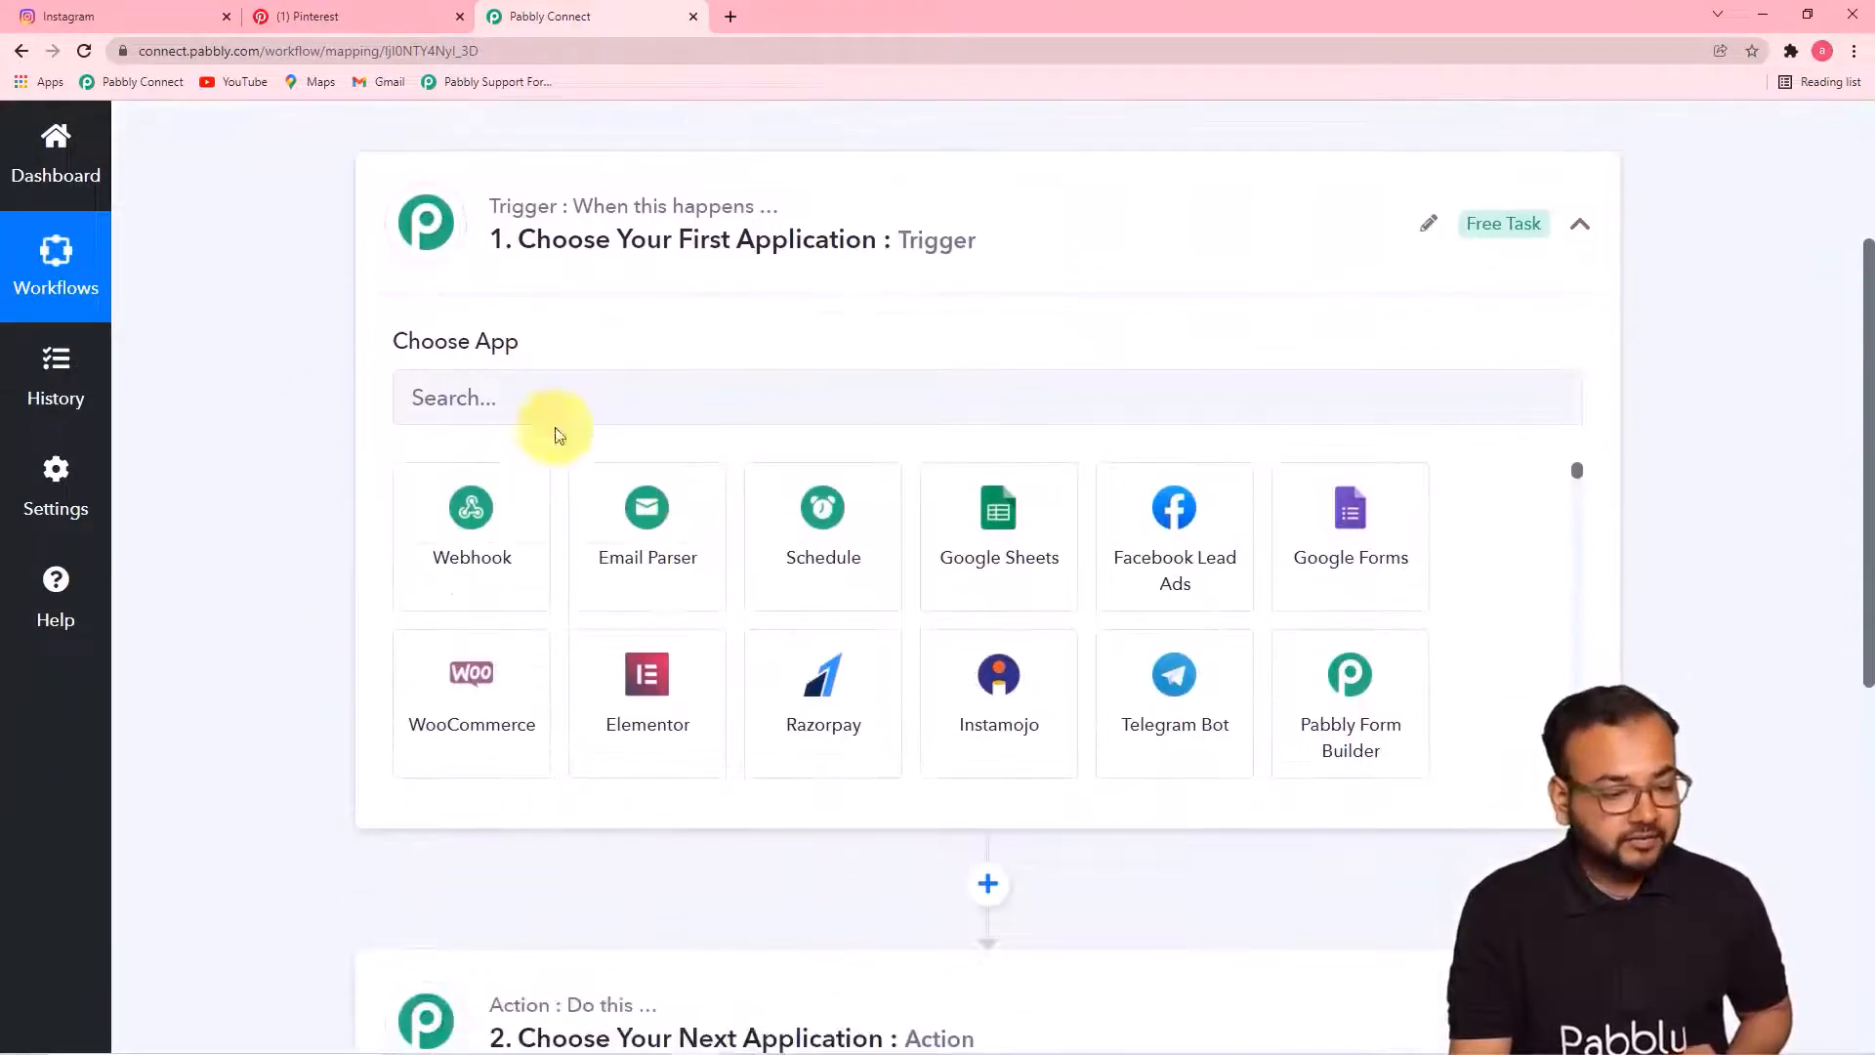
pyautogui.click(574, 407)
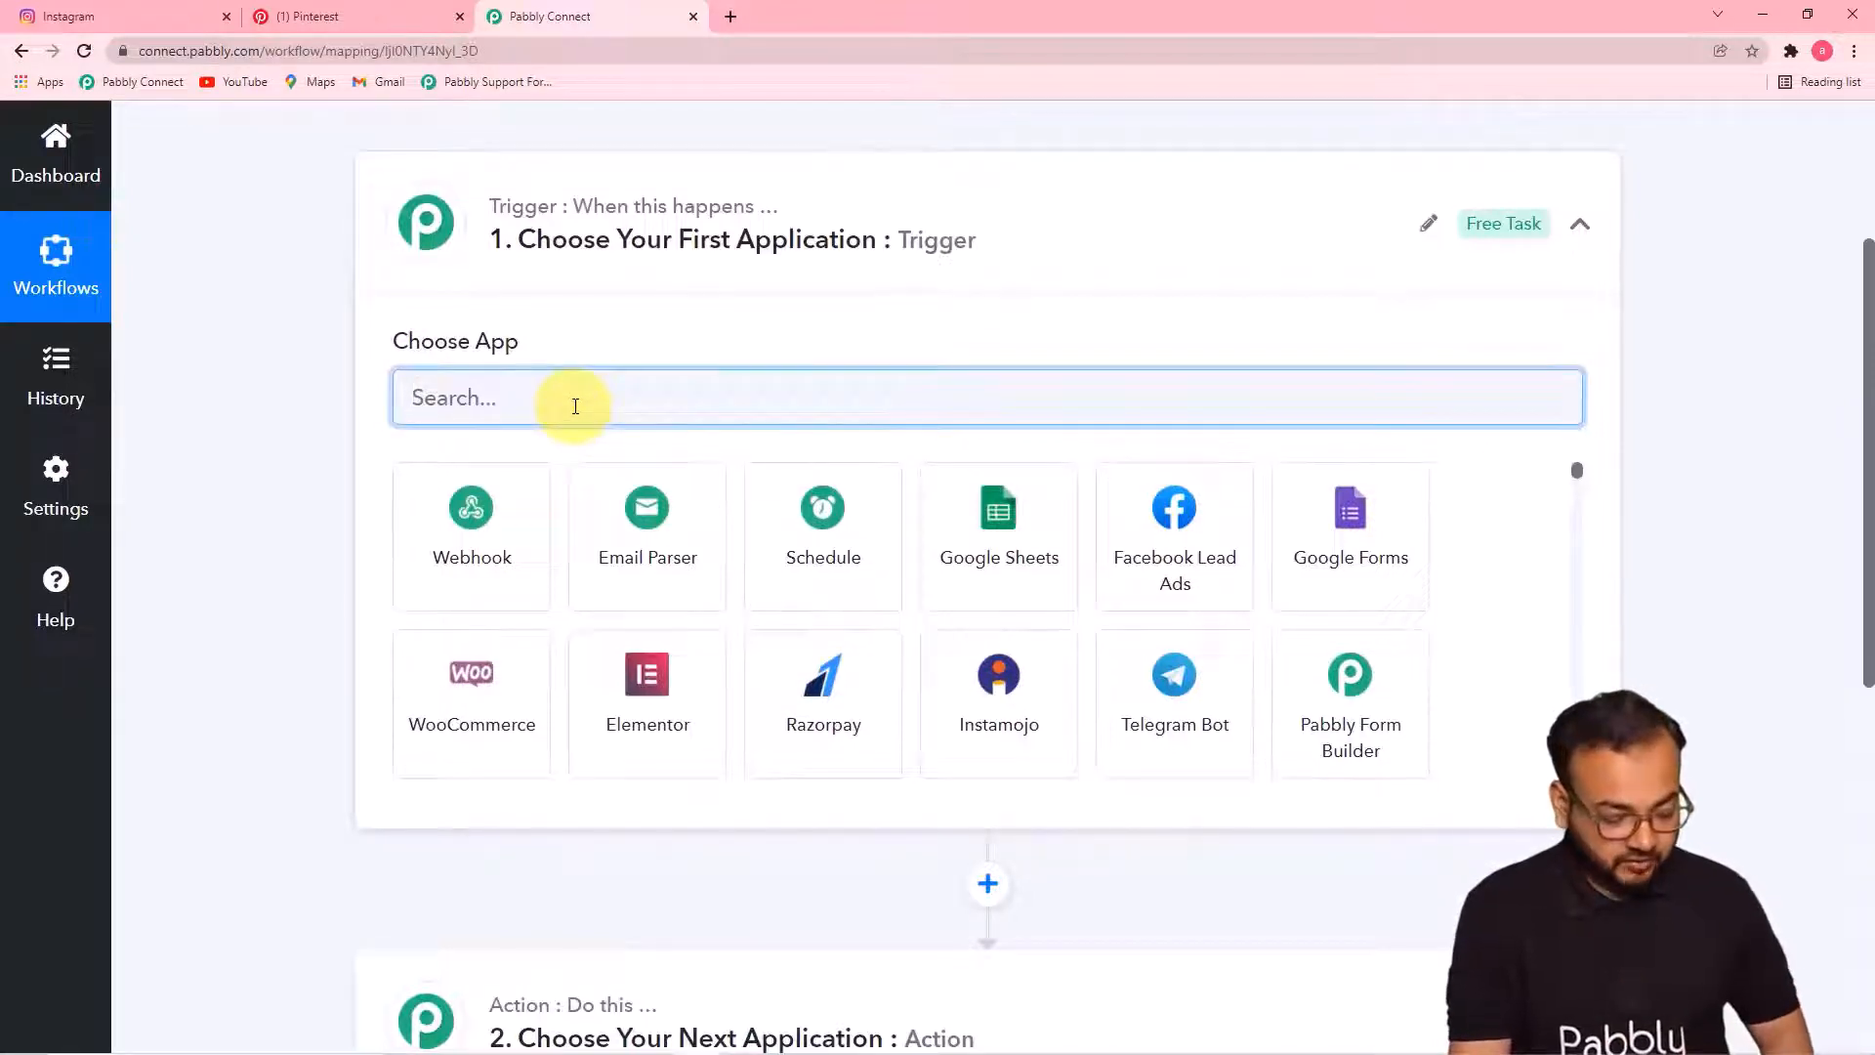
pyautogui.write('inst')
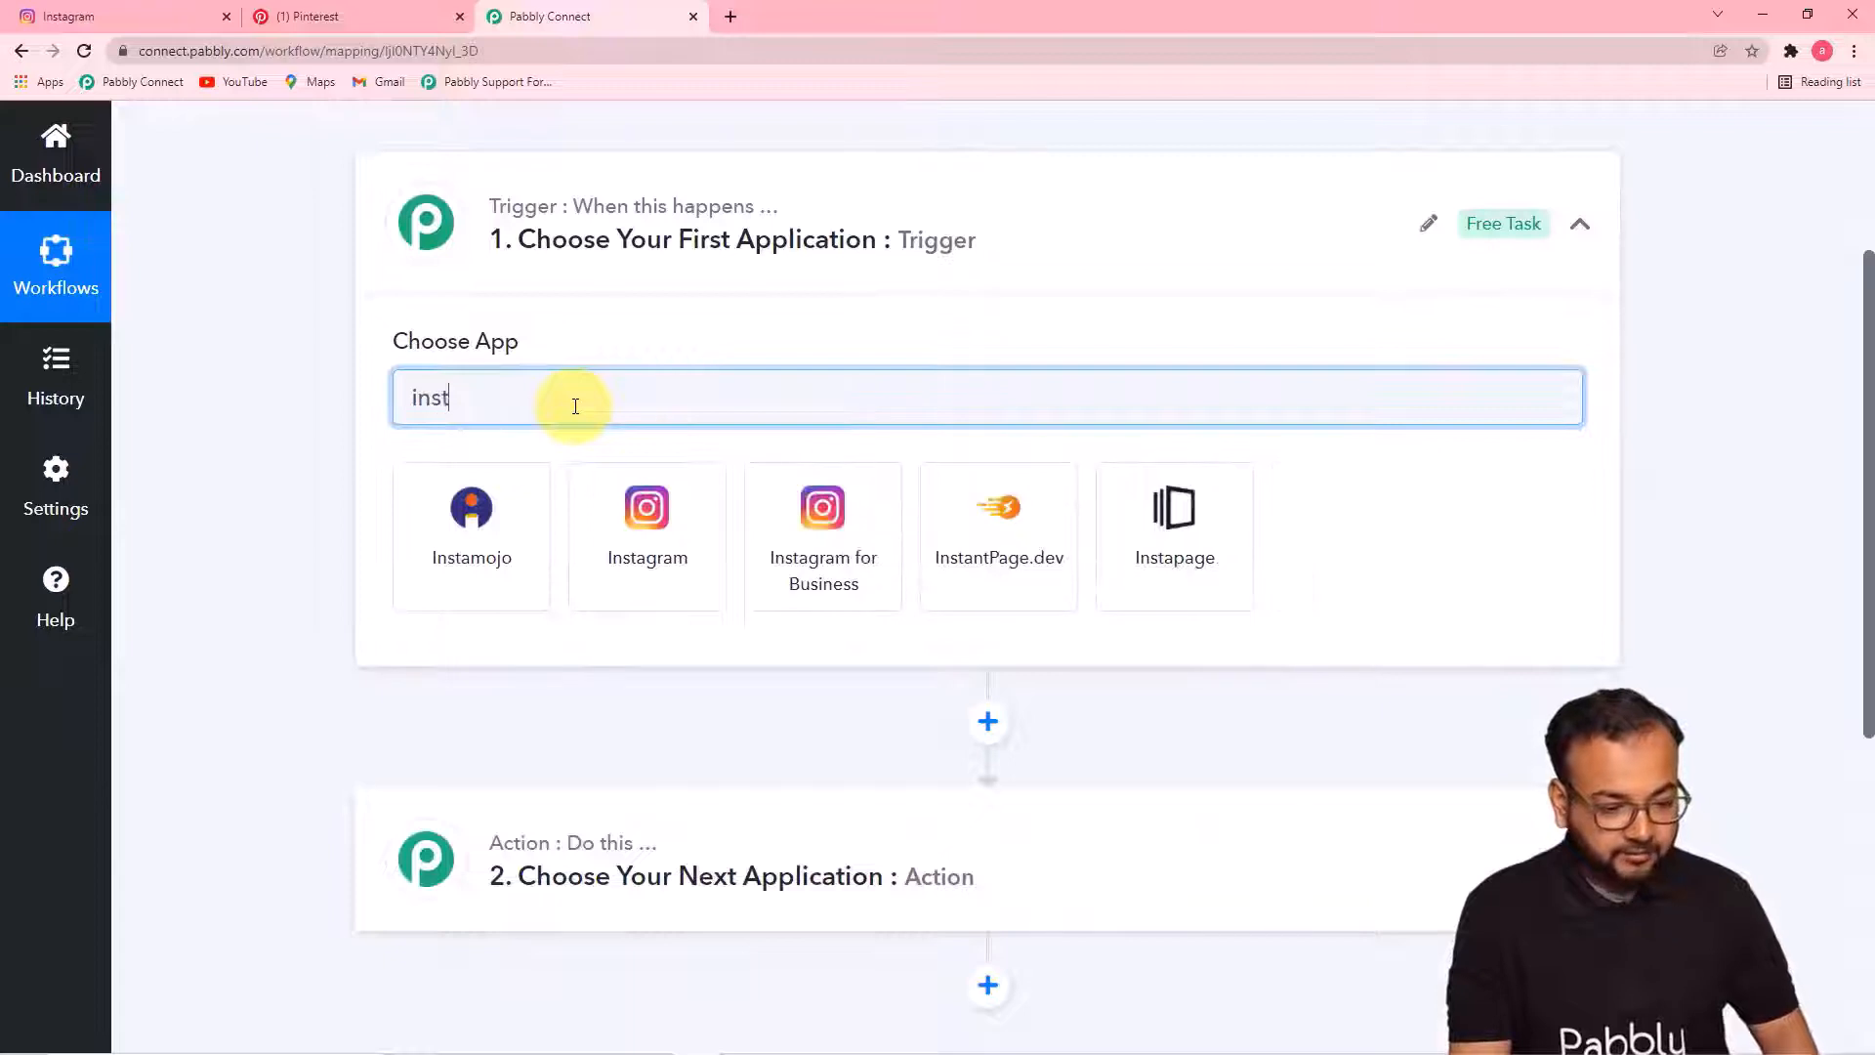
pyautogui.click(808, 572)
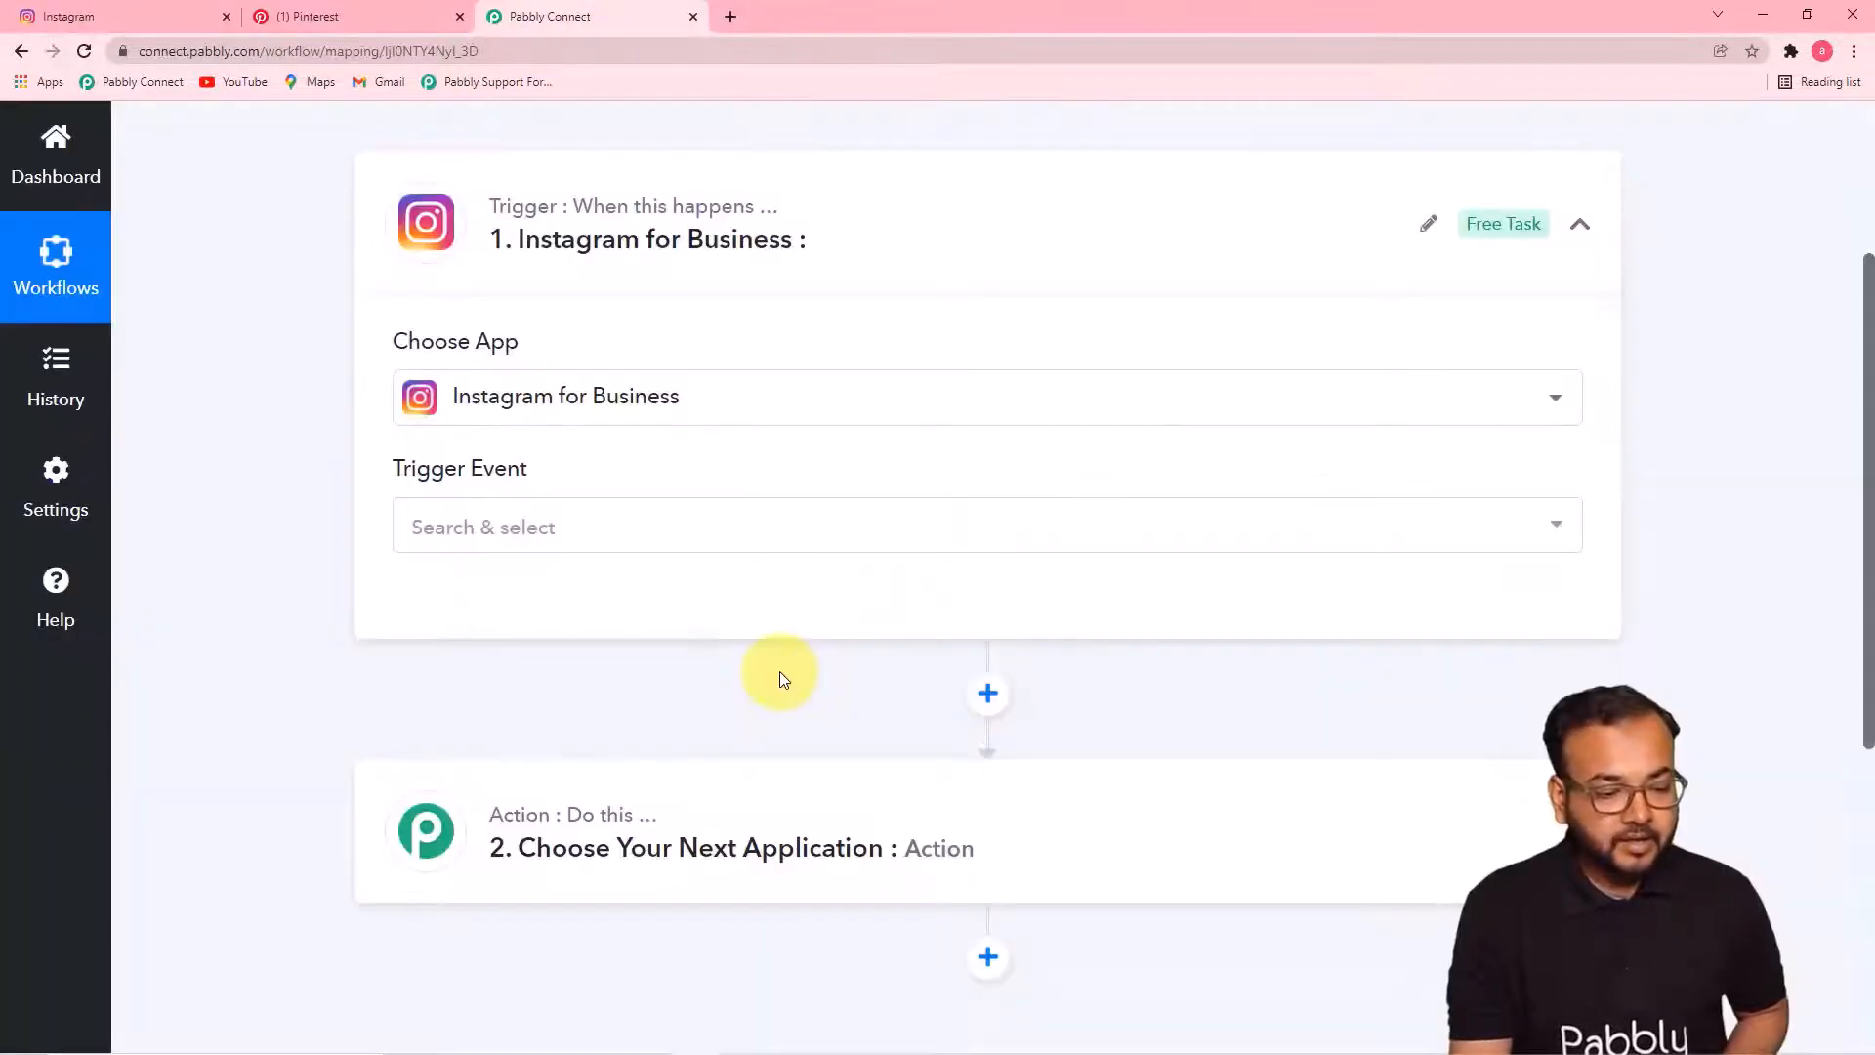
pyautogui.click(699, 529)
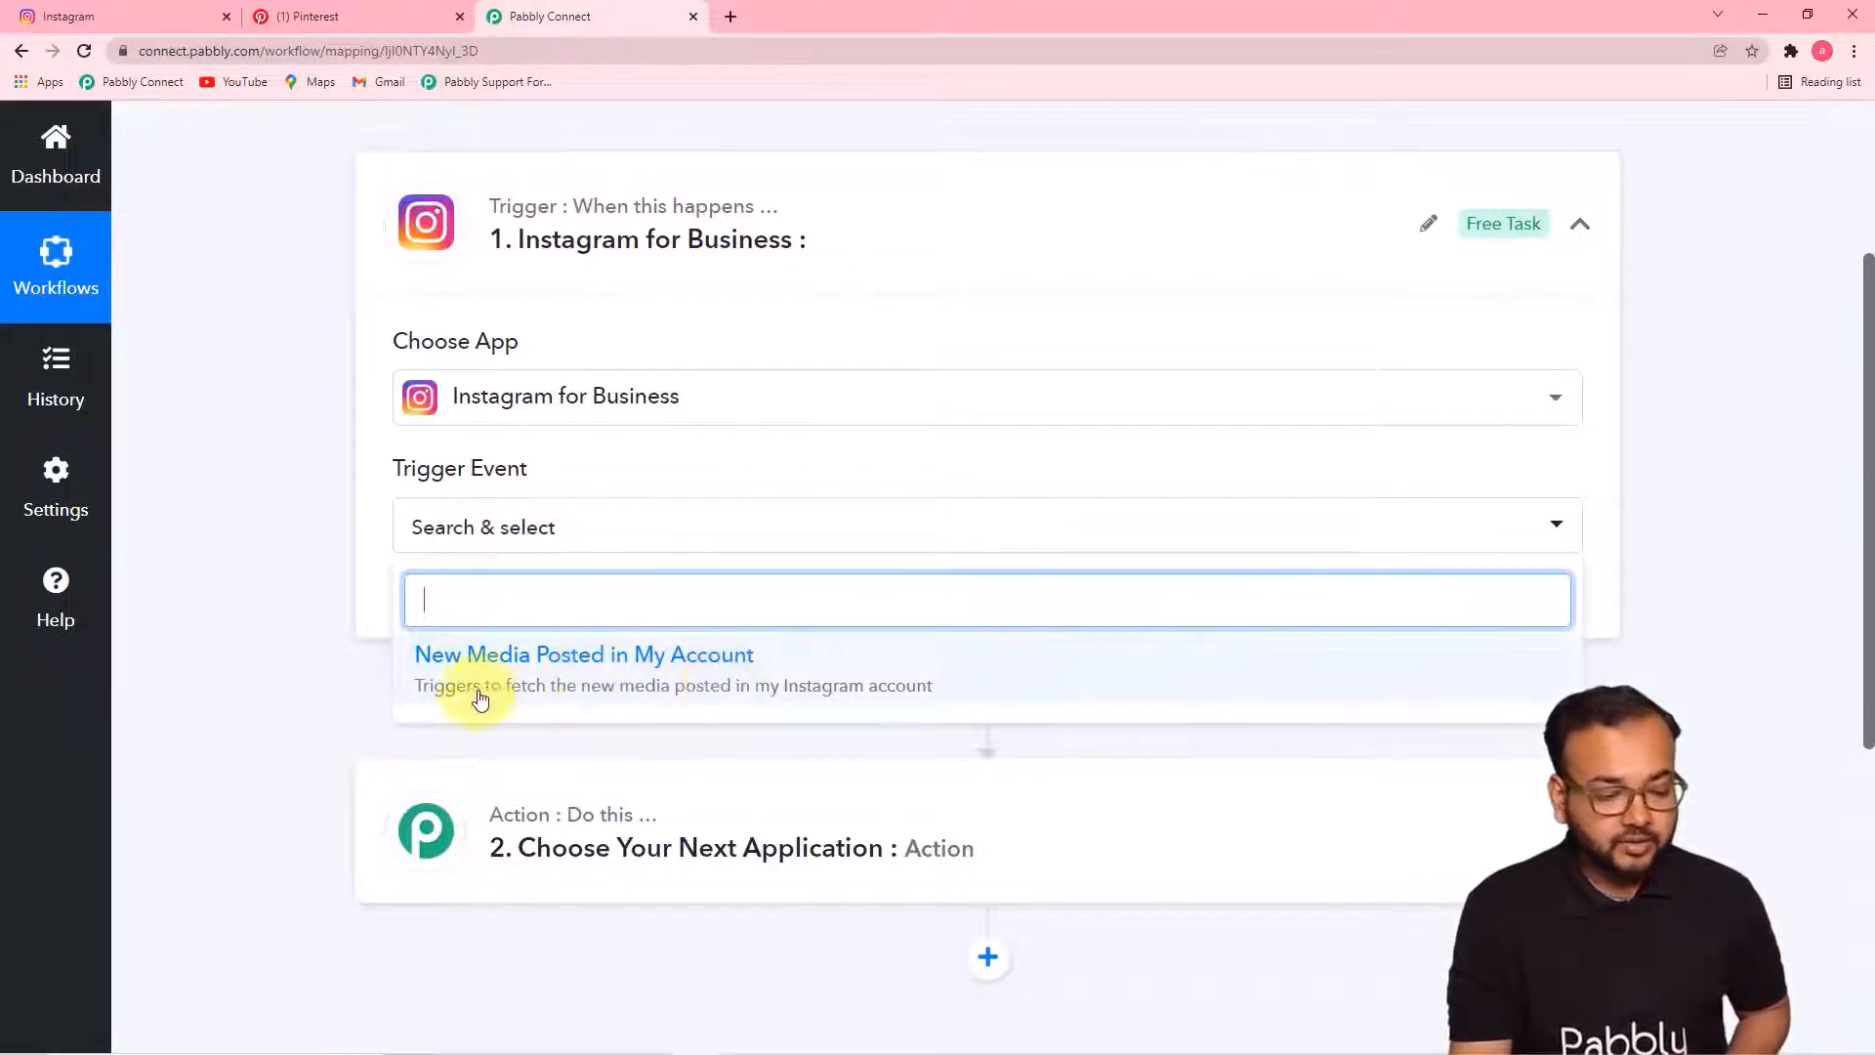
pyautogui.click(740, 674)
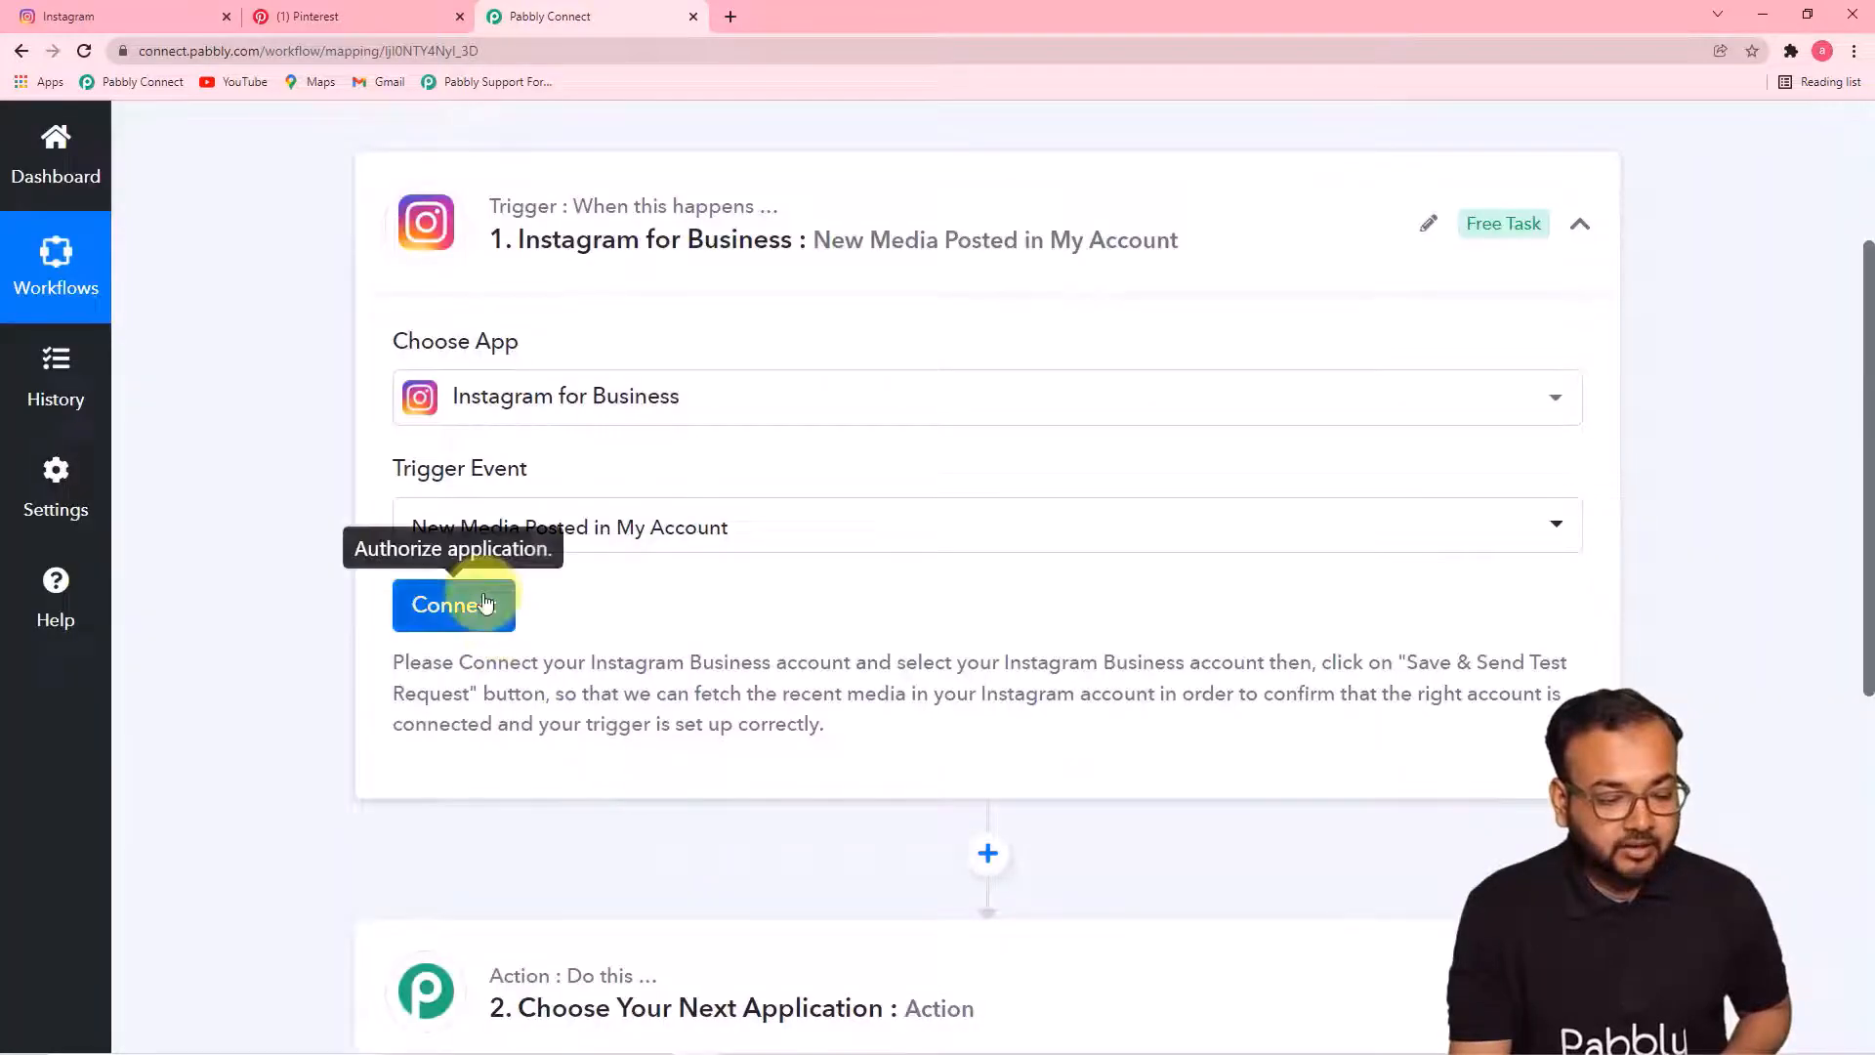
# Add and authorize a new Instagram for Business connection for the trigger
pyautogui.click(480, 597)
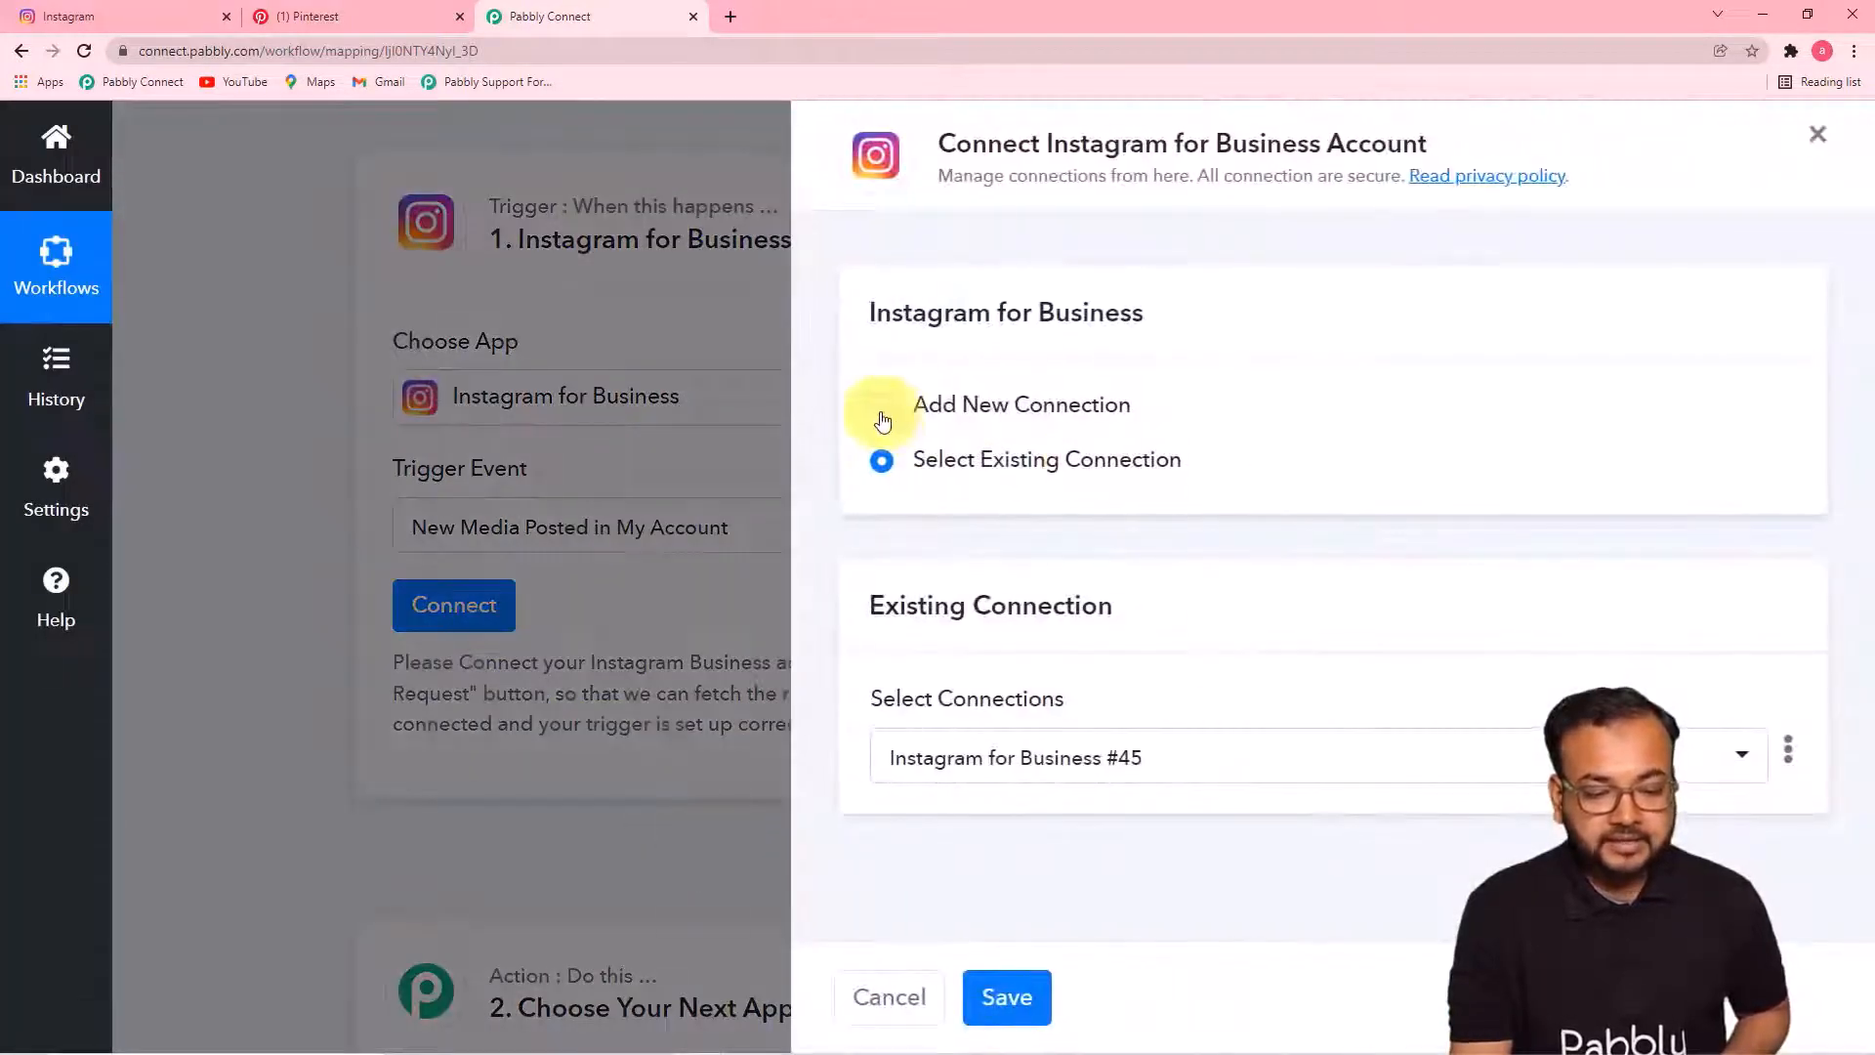
pyautogui.click(881, 408)
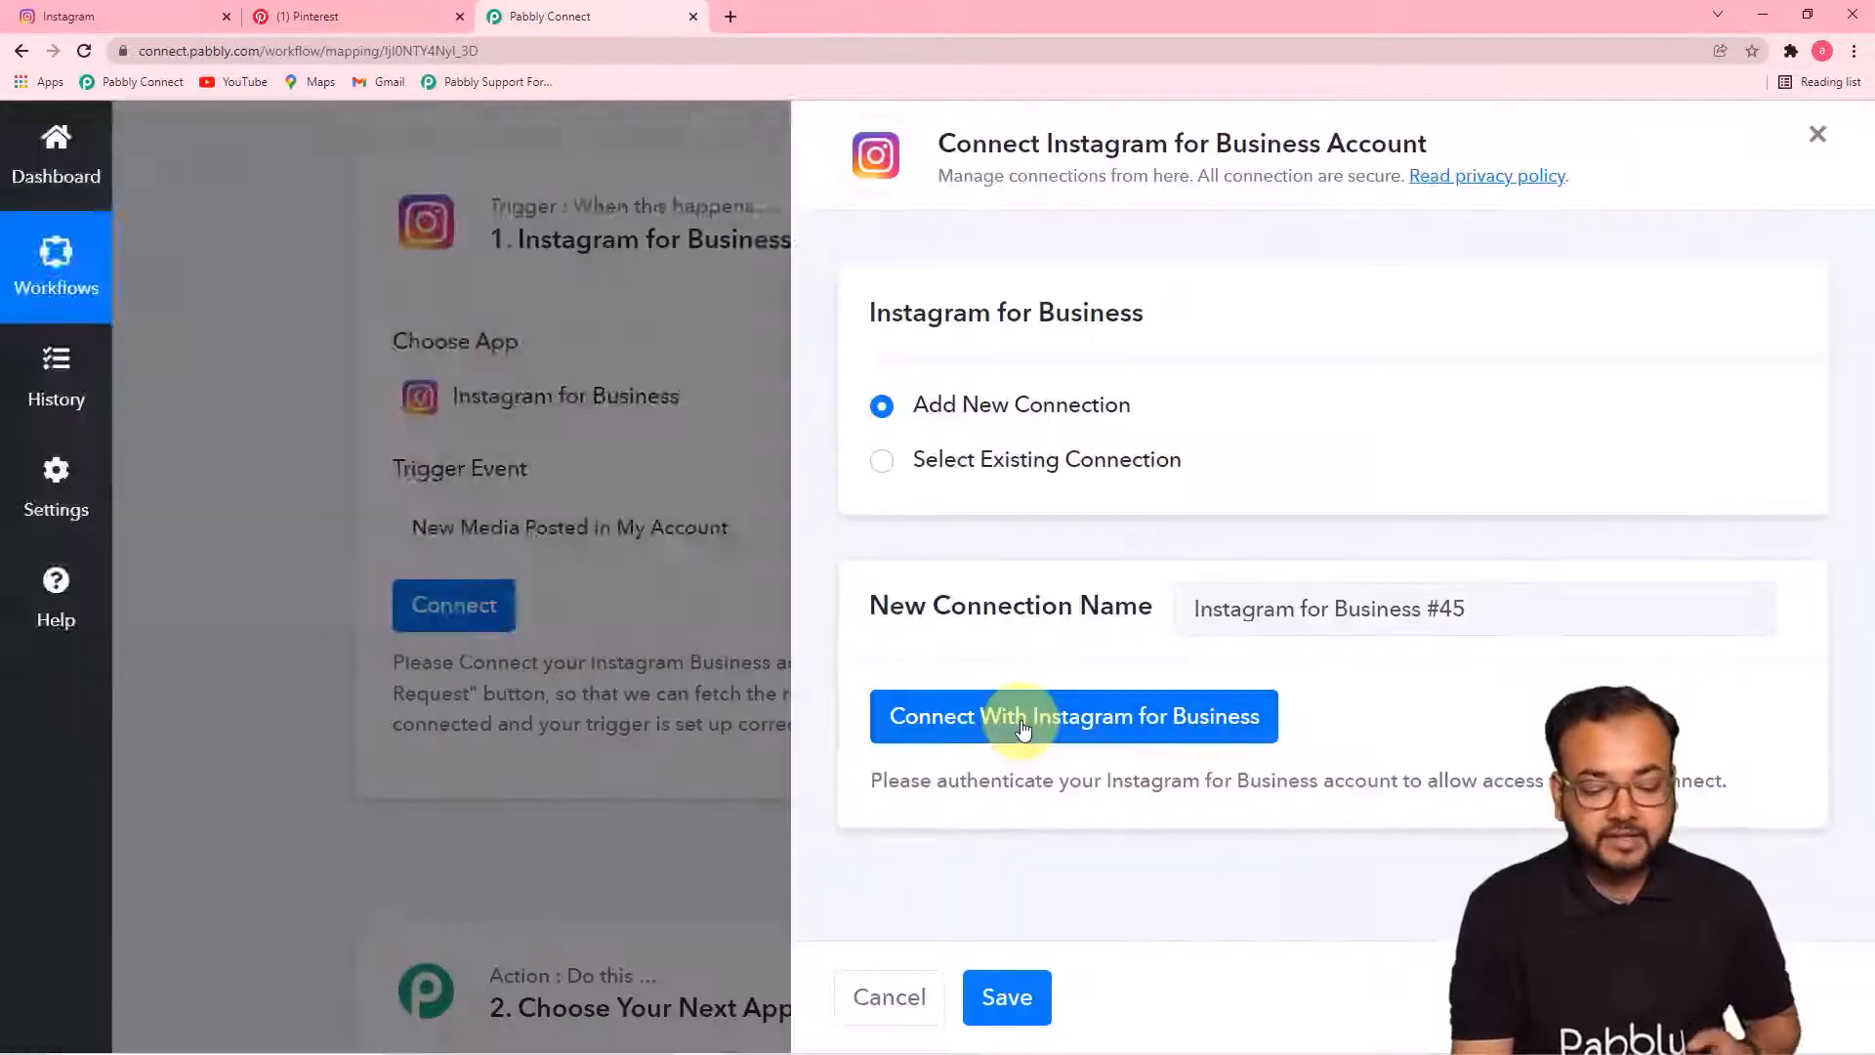
pyautogui.click(1021, 727)
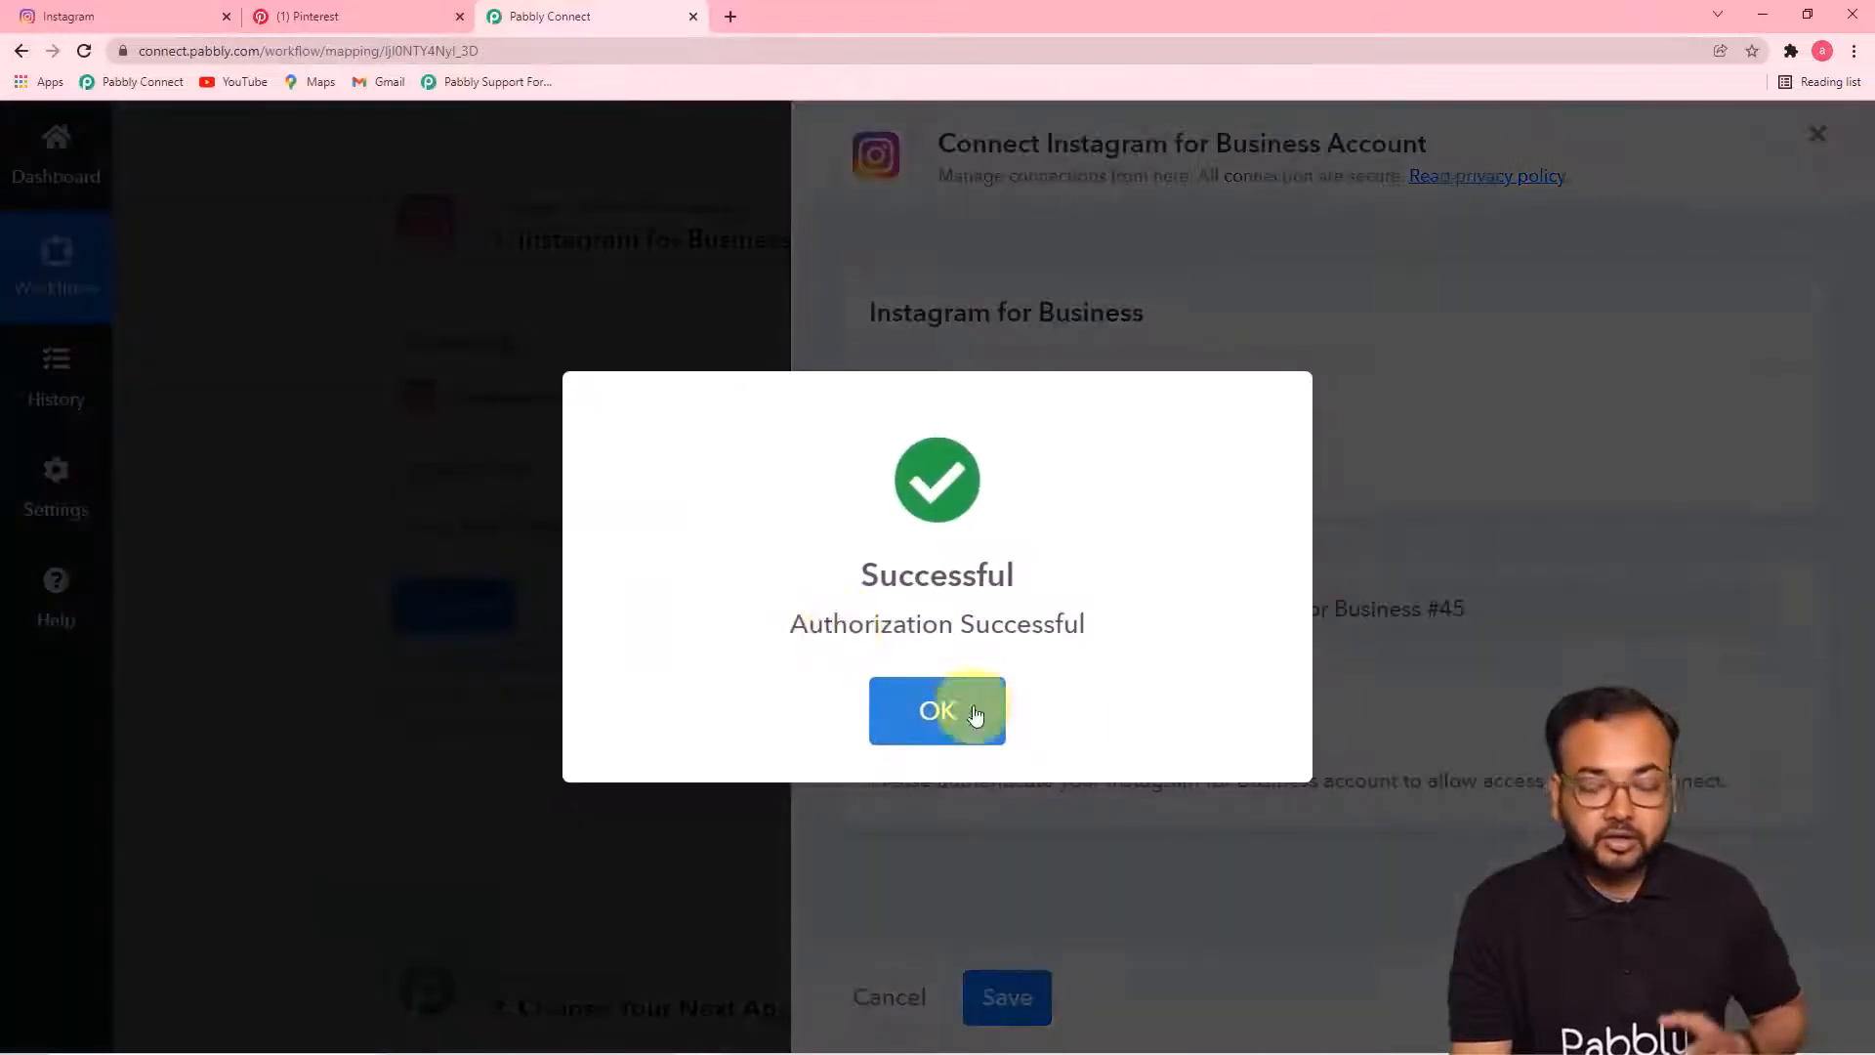
pyautogui.click(962, 711)
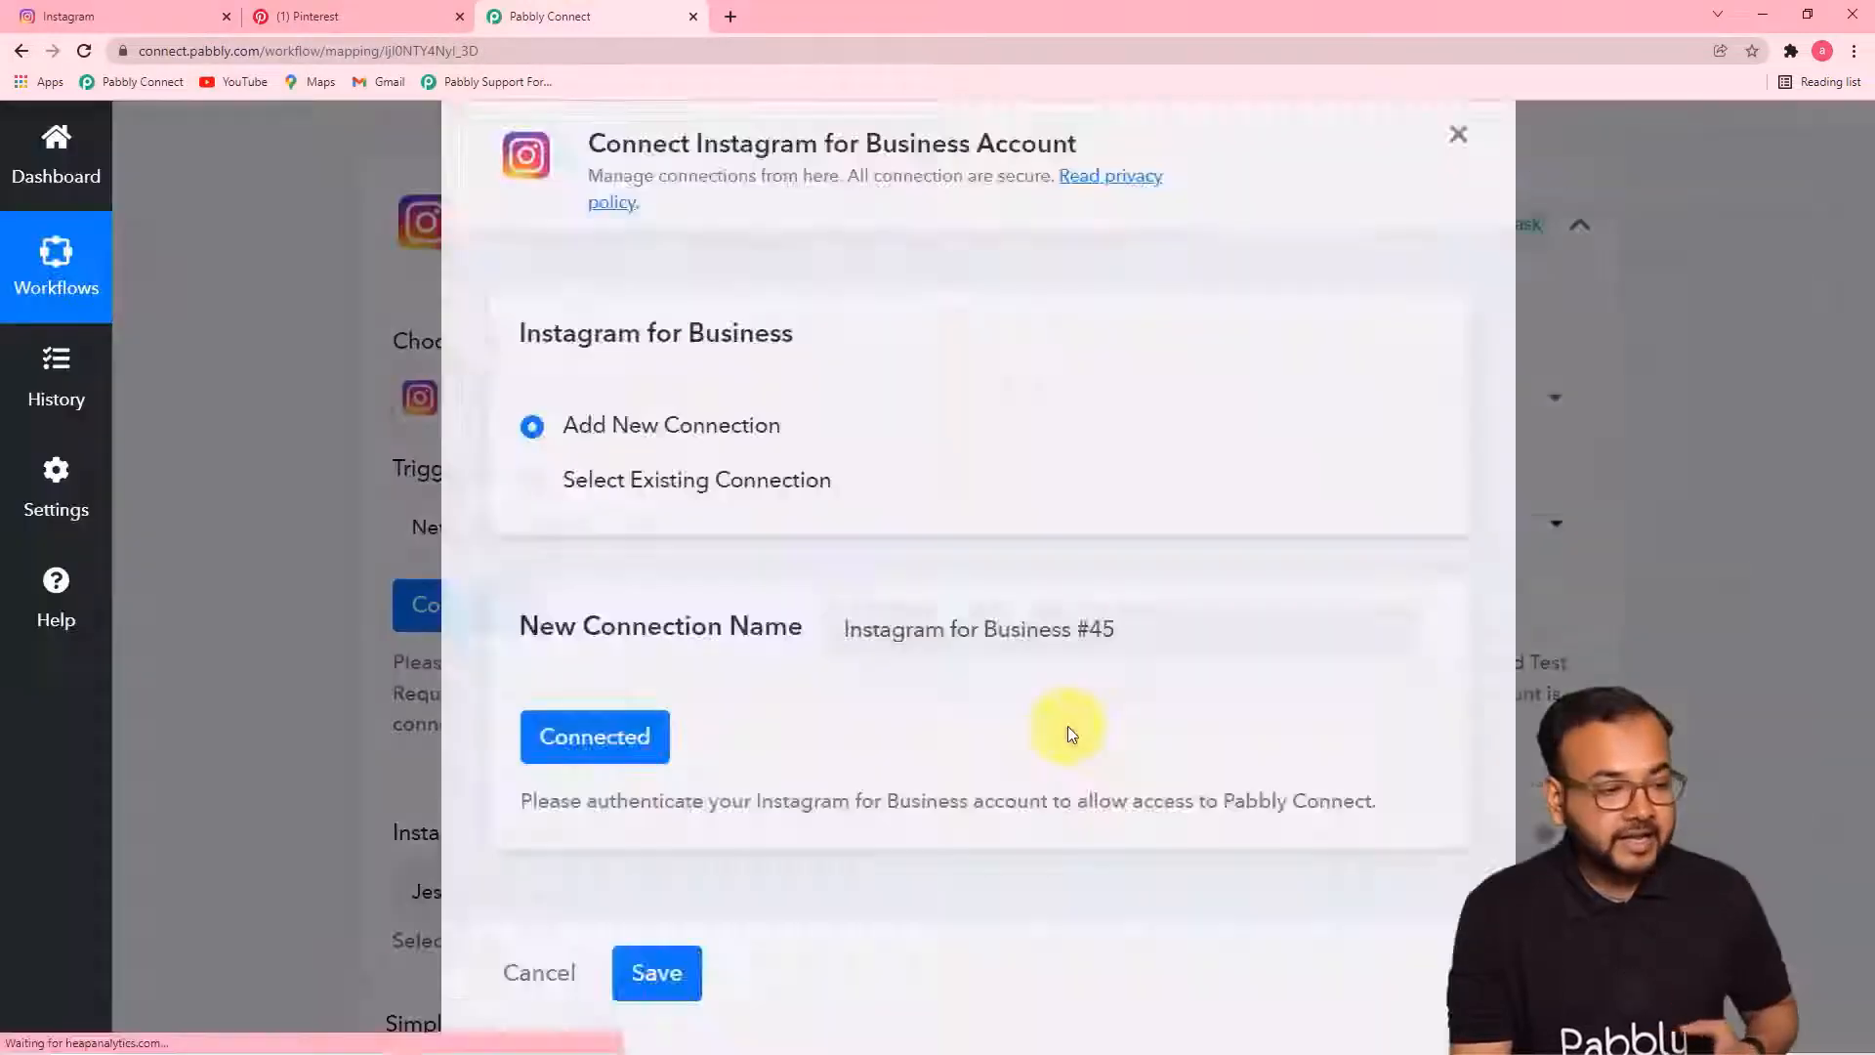
# Check the logged-in account on Instagram, return to Pabbly Connect, and select that account as the Instagram Account To Use
pyautogui.click(115, 15)
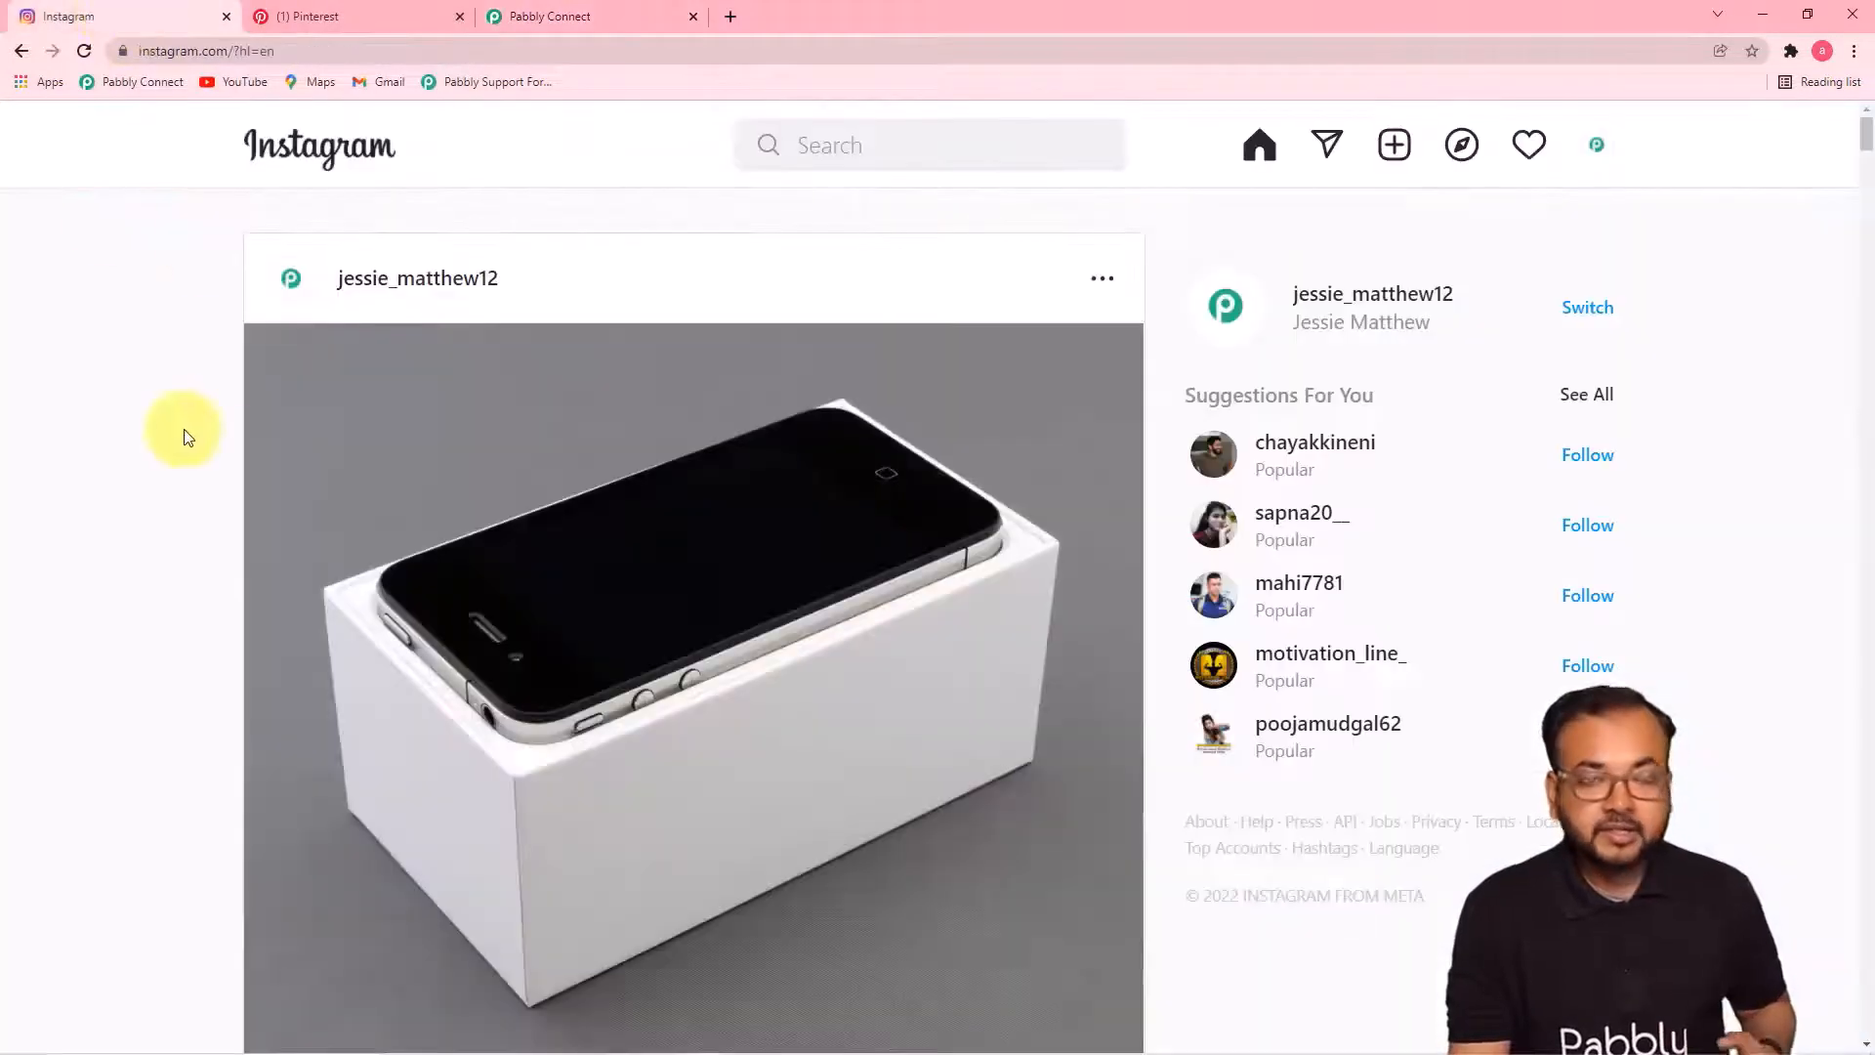
pyautogui.click(585, 19)
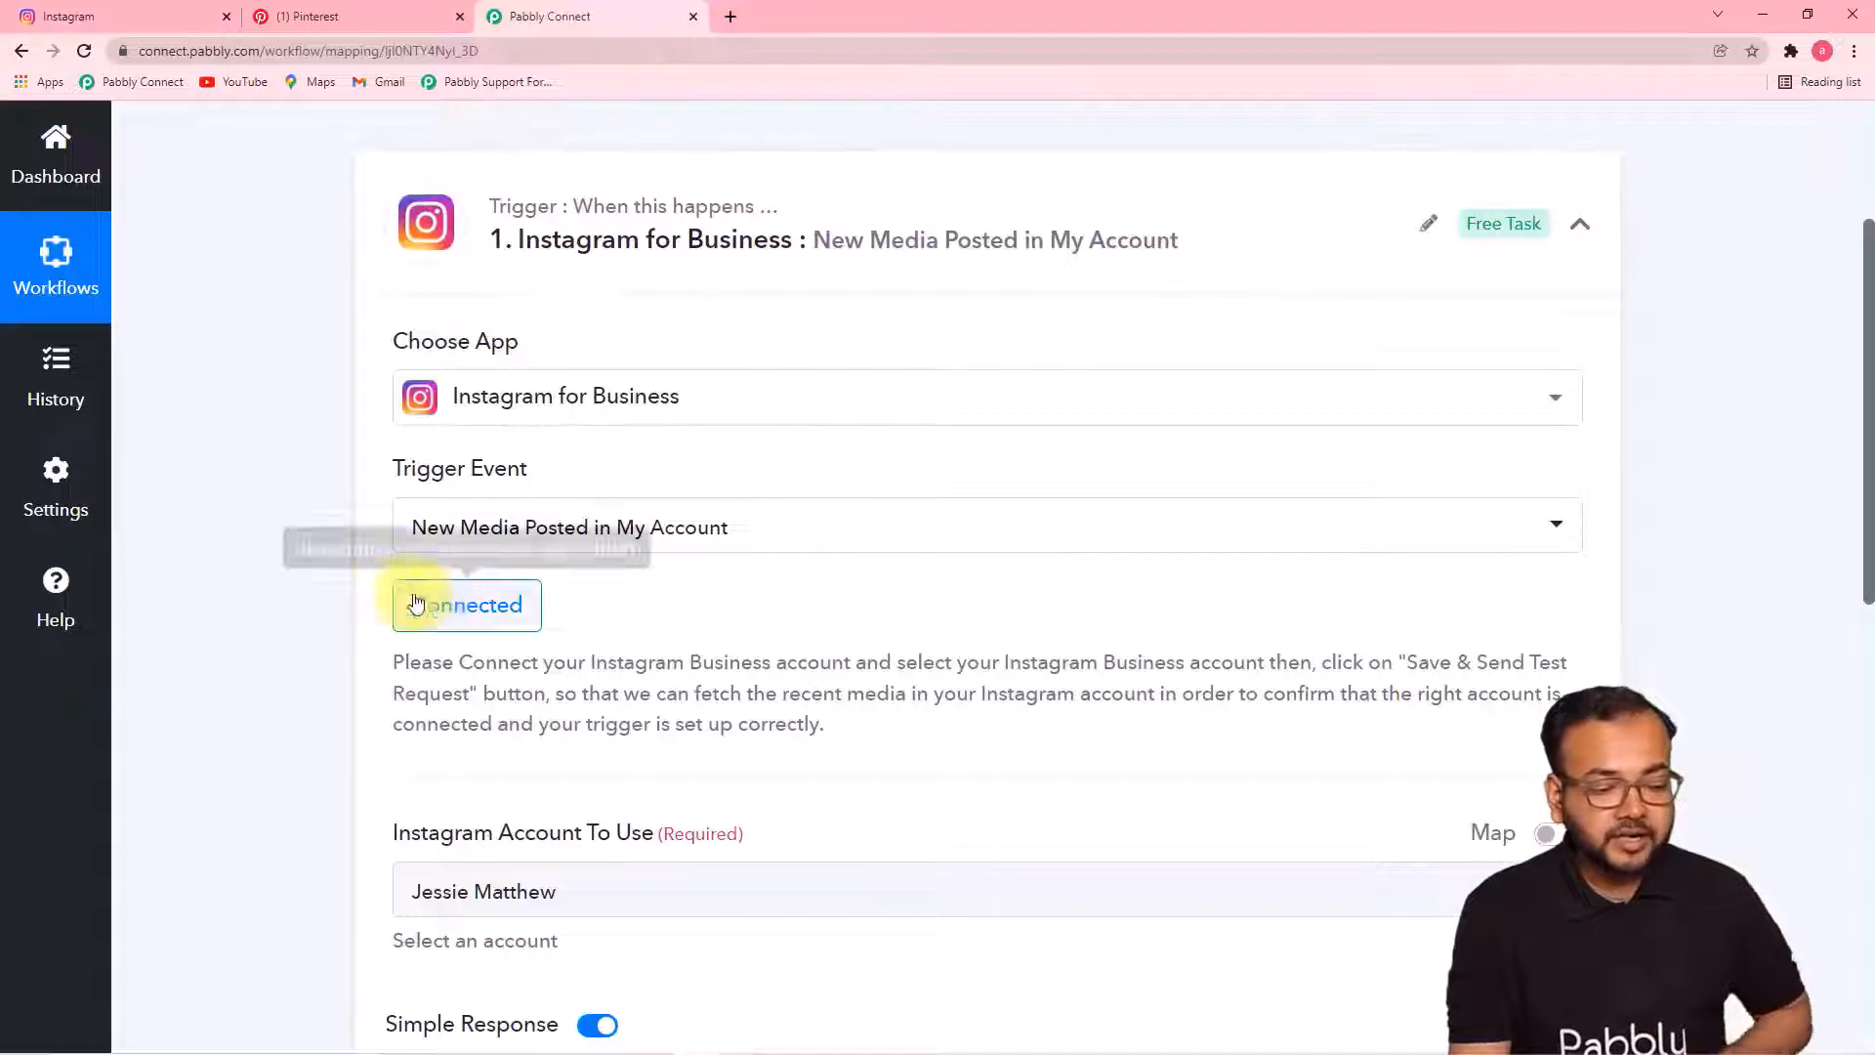
pyautogui.scroll(-1, 620, 653)
pyautogui.scroll(-1, 586, 650)
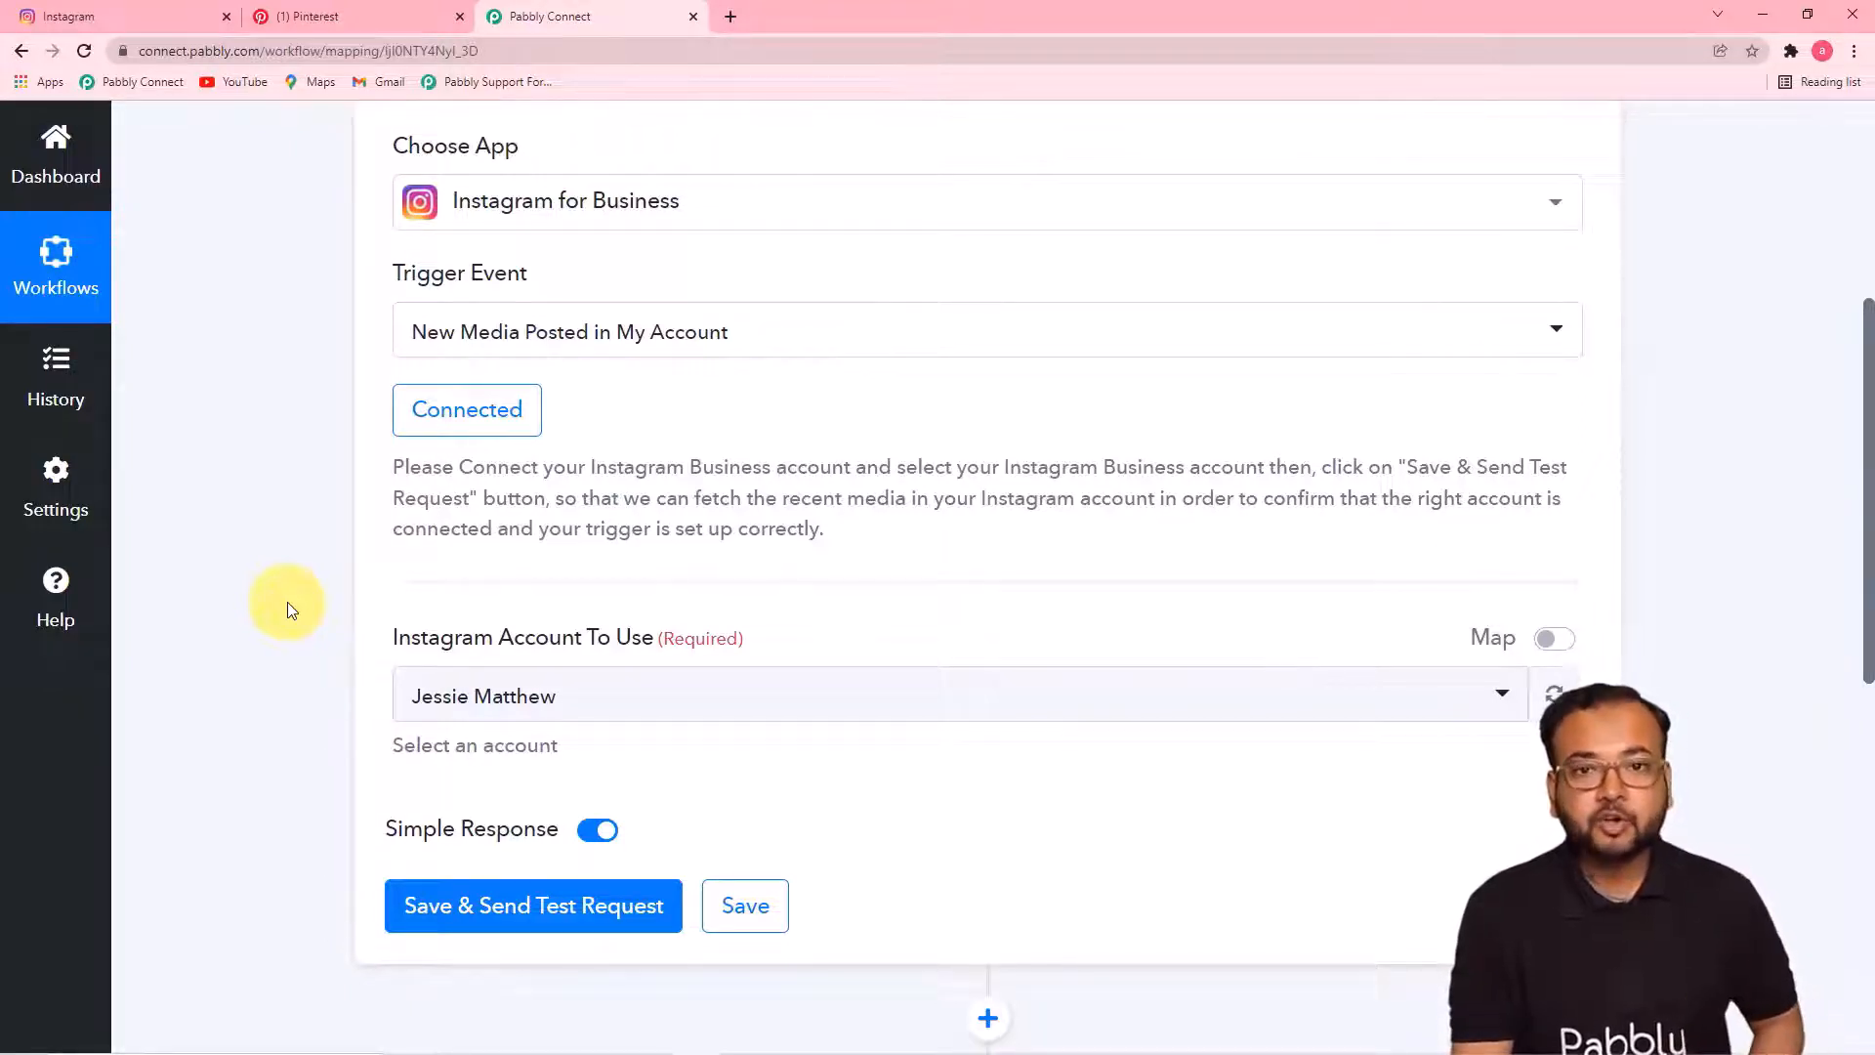
pyautogui.scroll(-2, 287, 601)
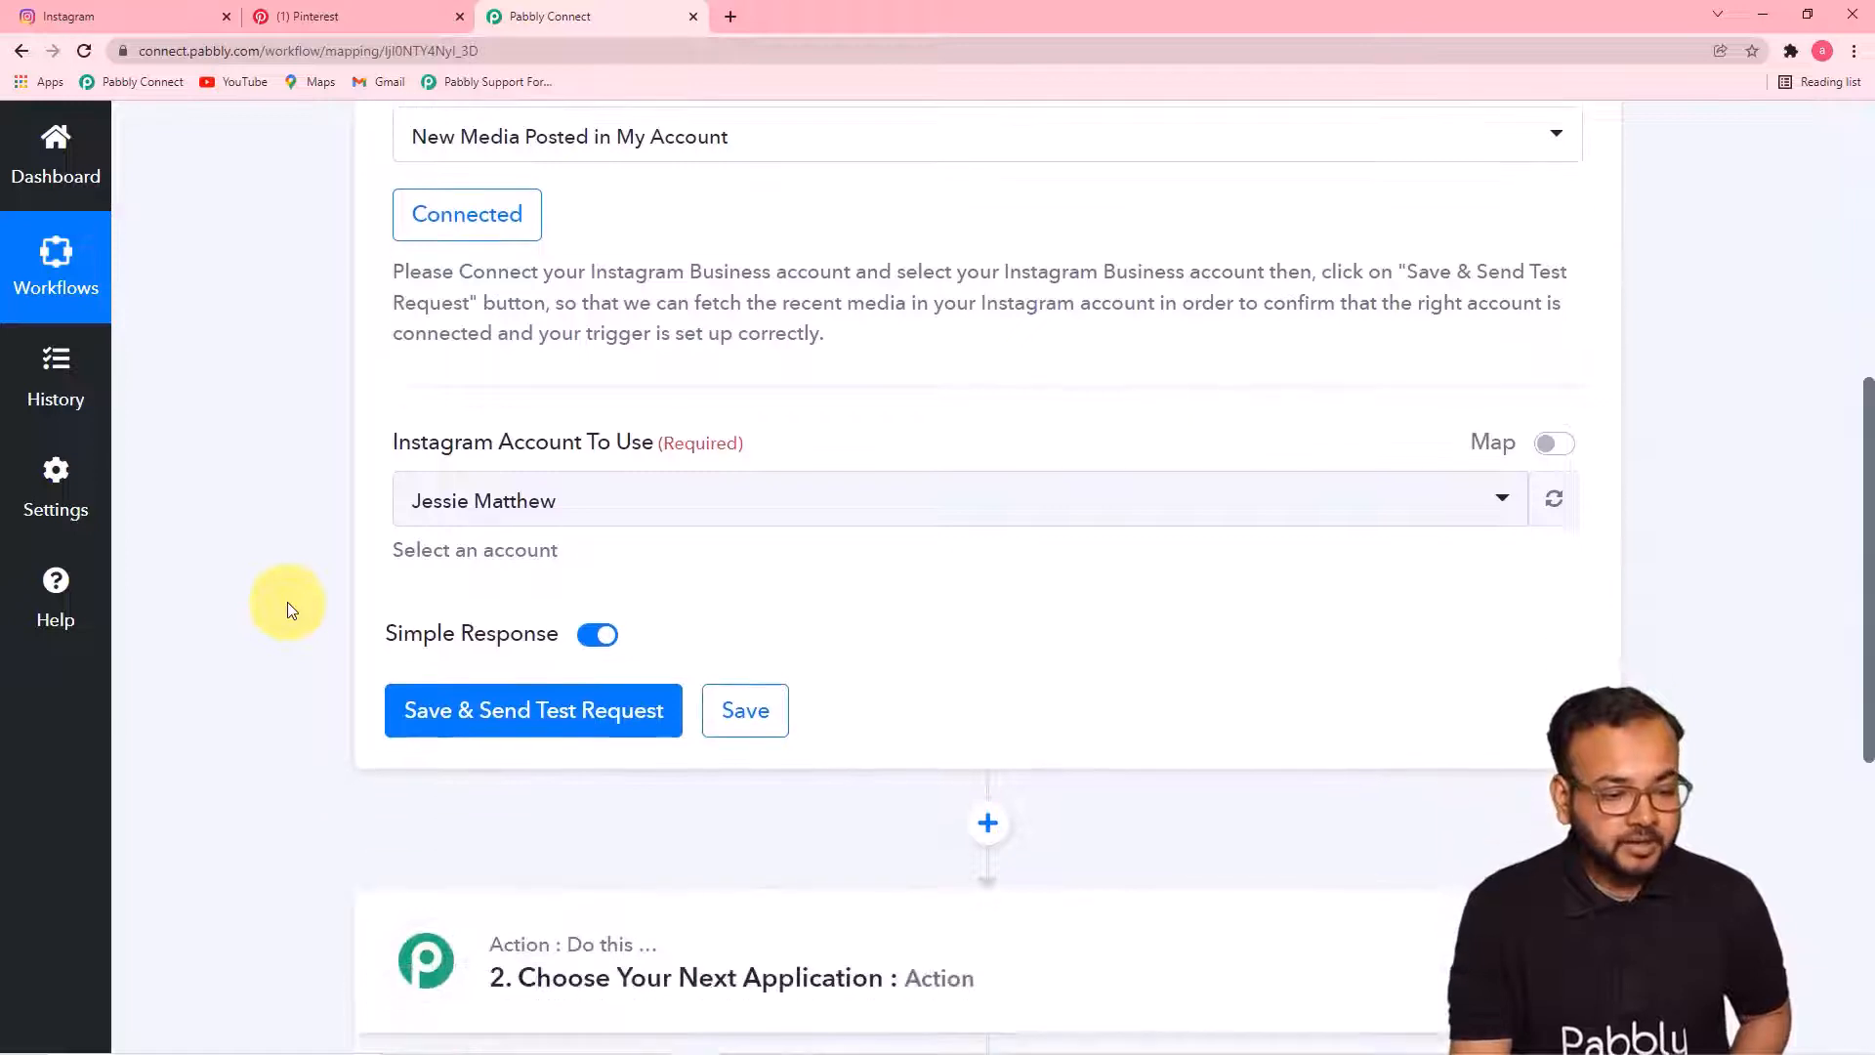
pyautogui.click(829, 517)
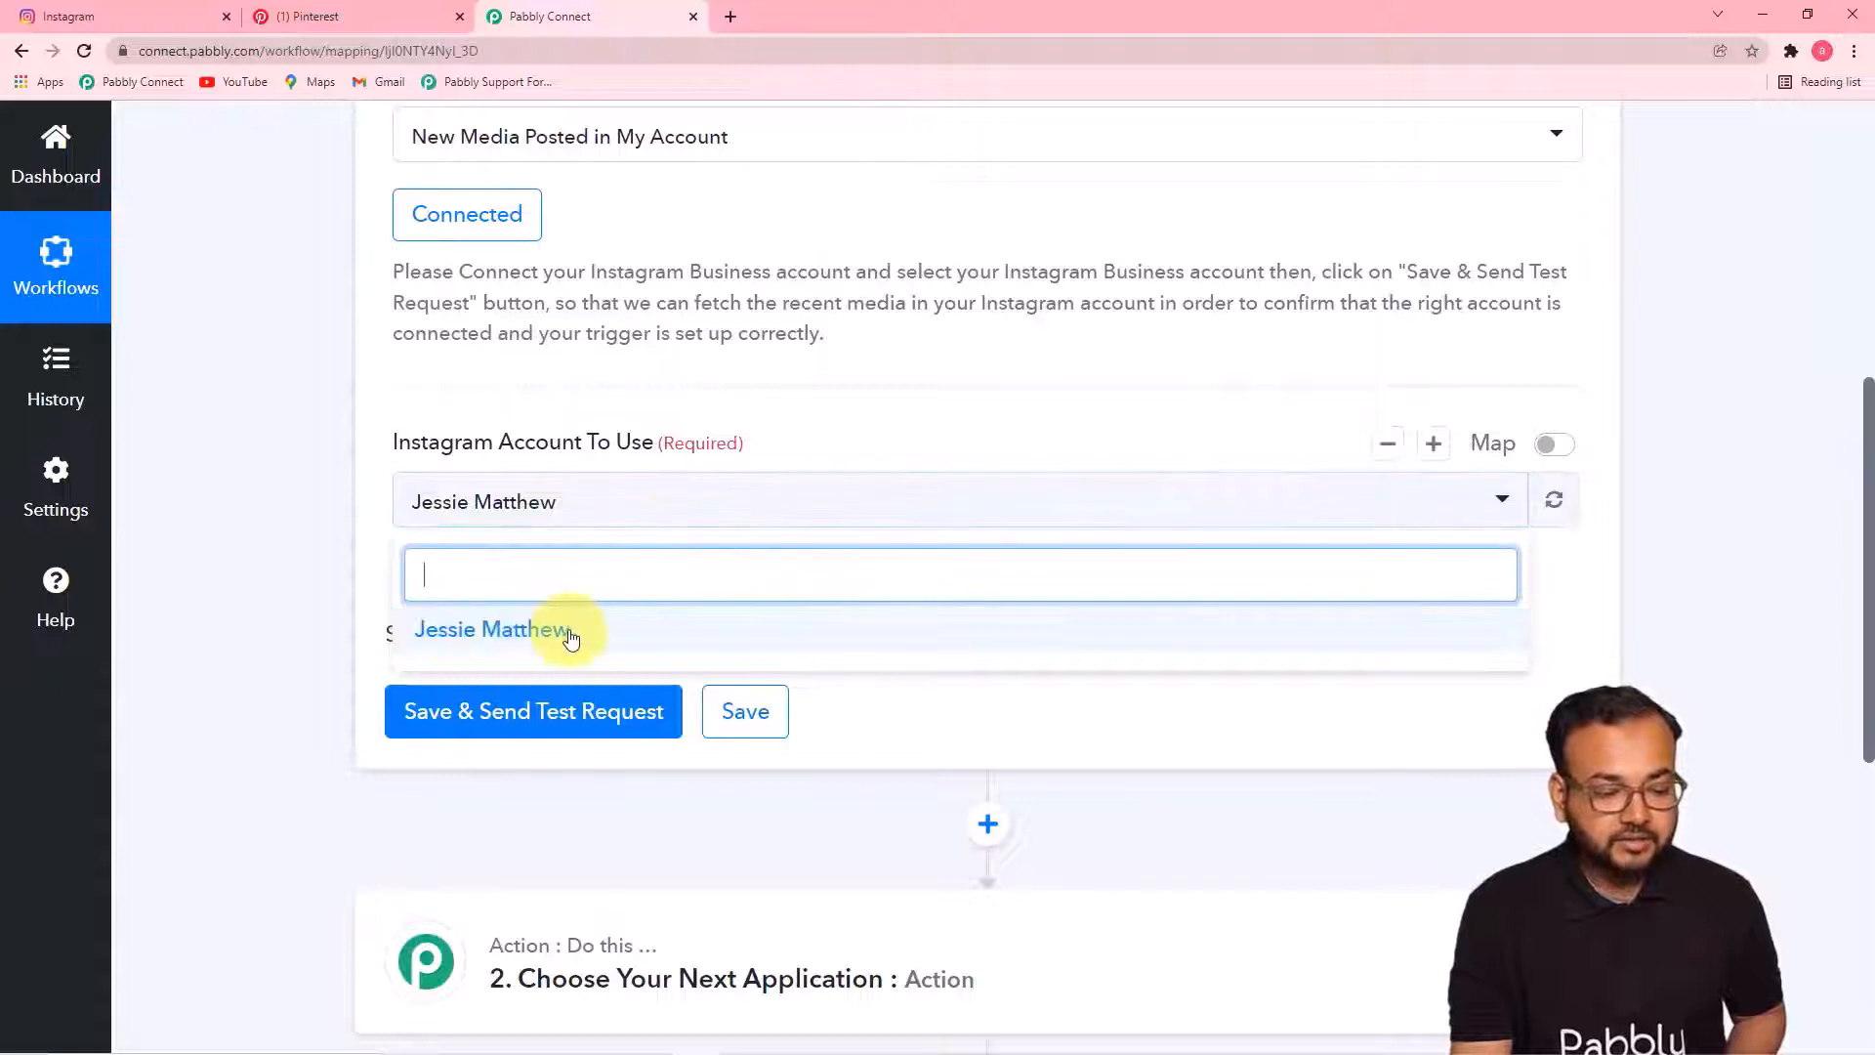
pyautogui.click(571, 630)
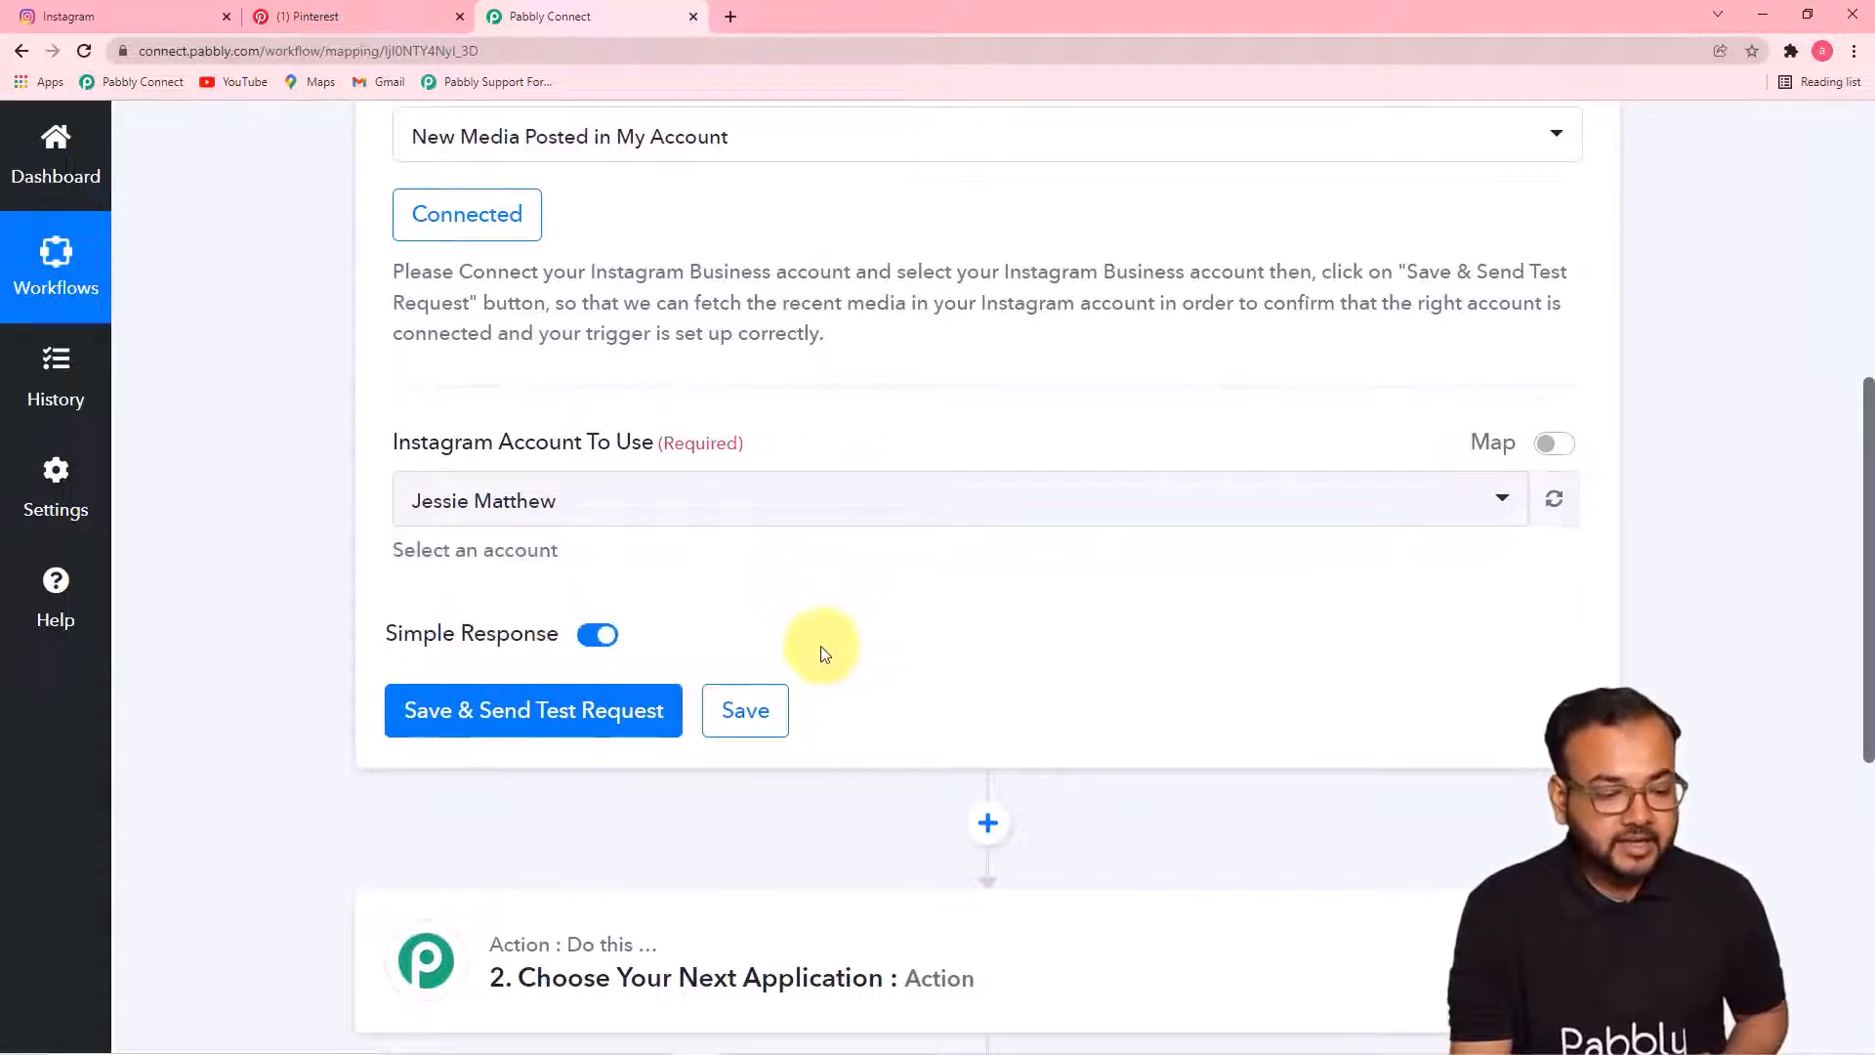
# Save the trigger and send a test request, and enlarge the Media Url value in the response to inspect it
pyautogui.click(492, 728)
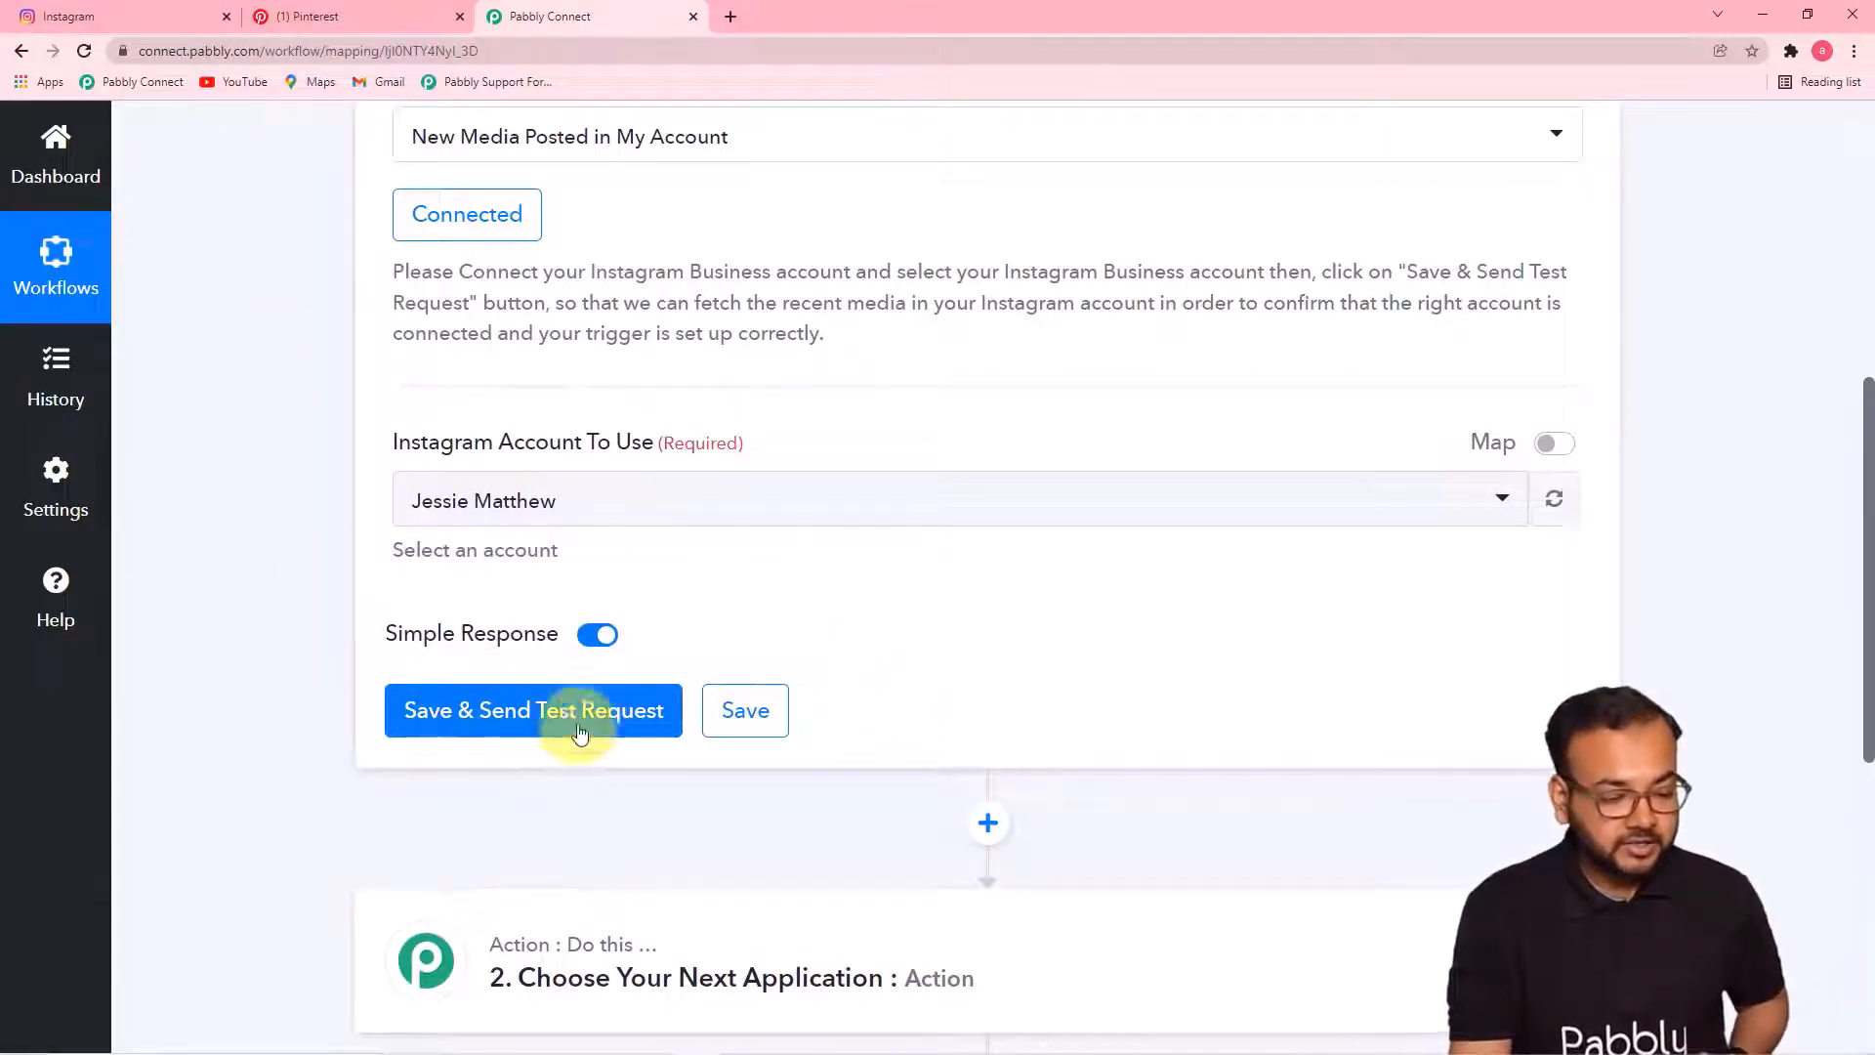
pyautogui.click(518, 731)
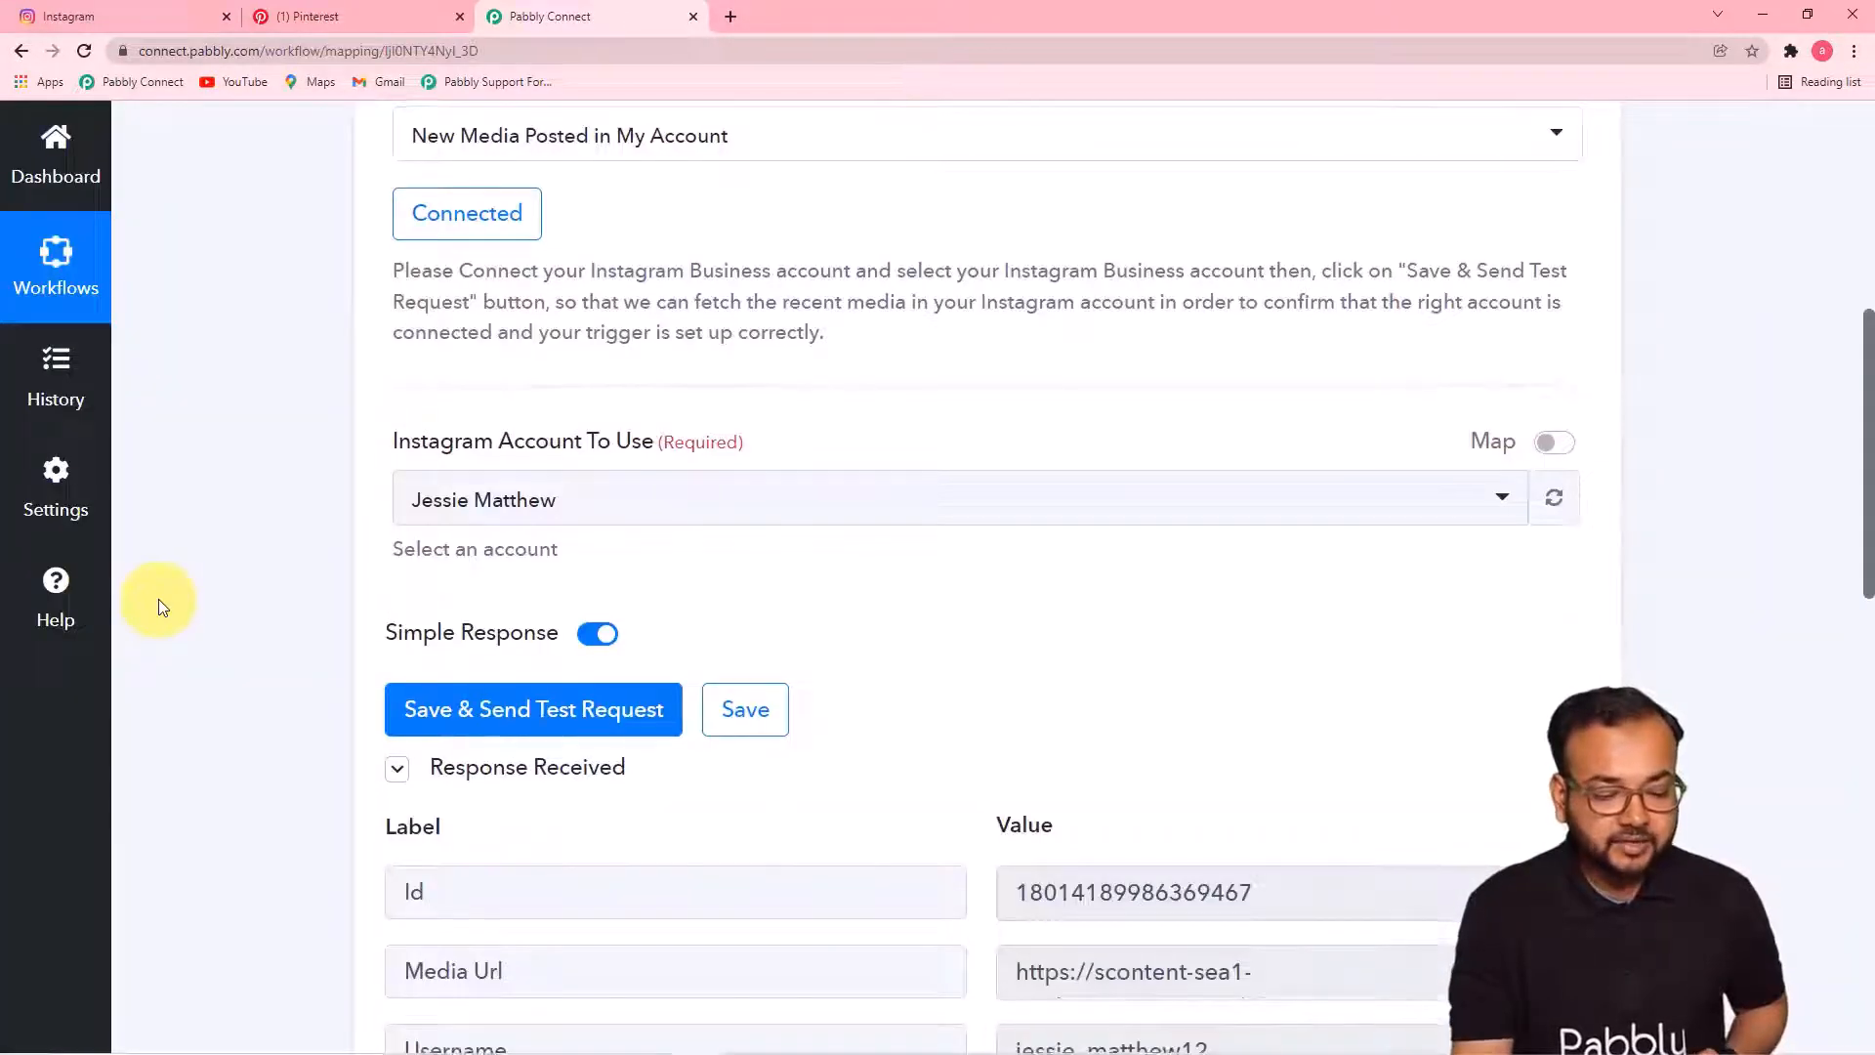
pyautogui.scroll(-2, 158, 600)
pyautogui.scroll(-6, 158, 600)
pyautogui.scroll(1, 158, 600)
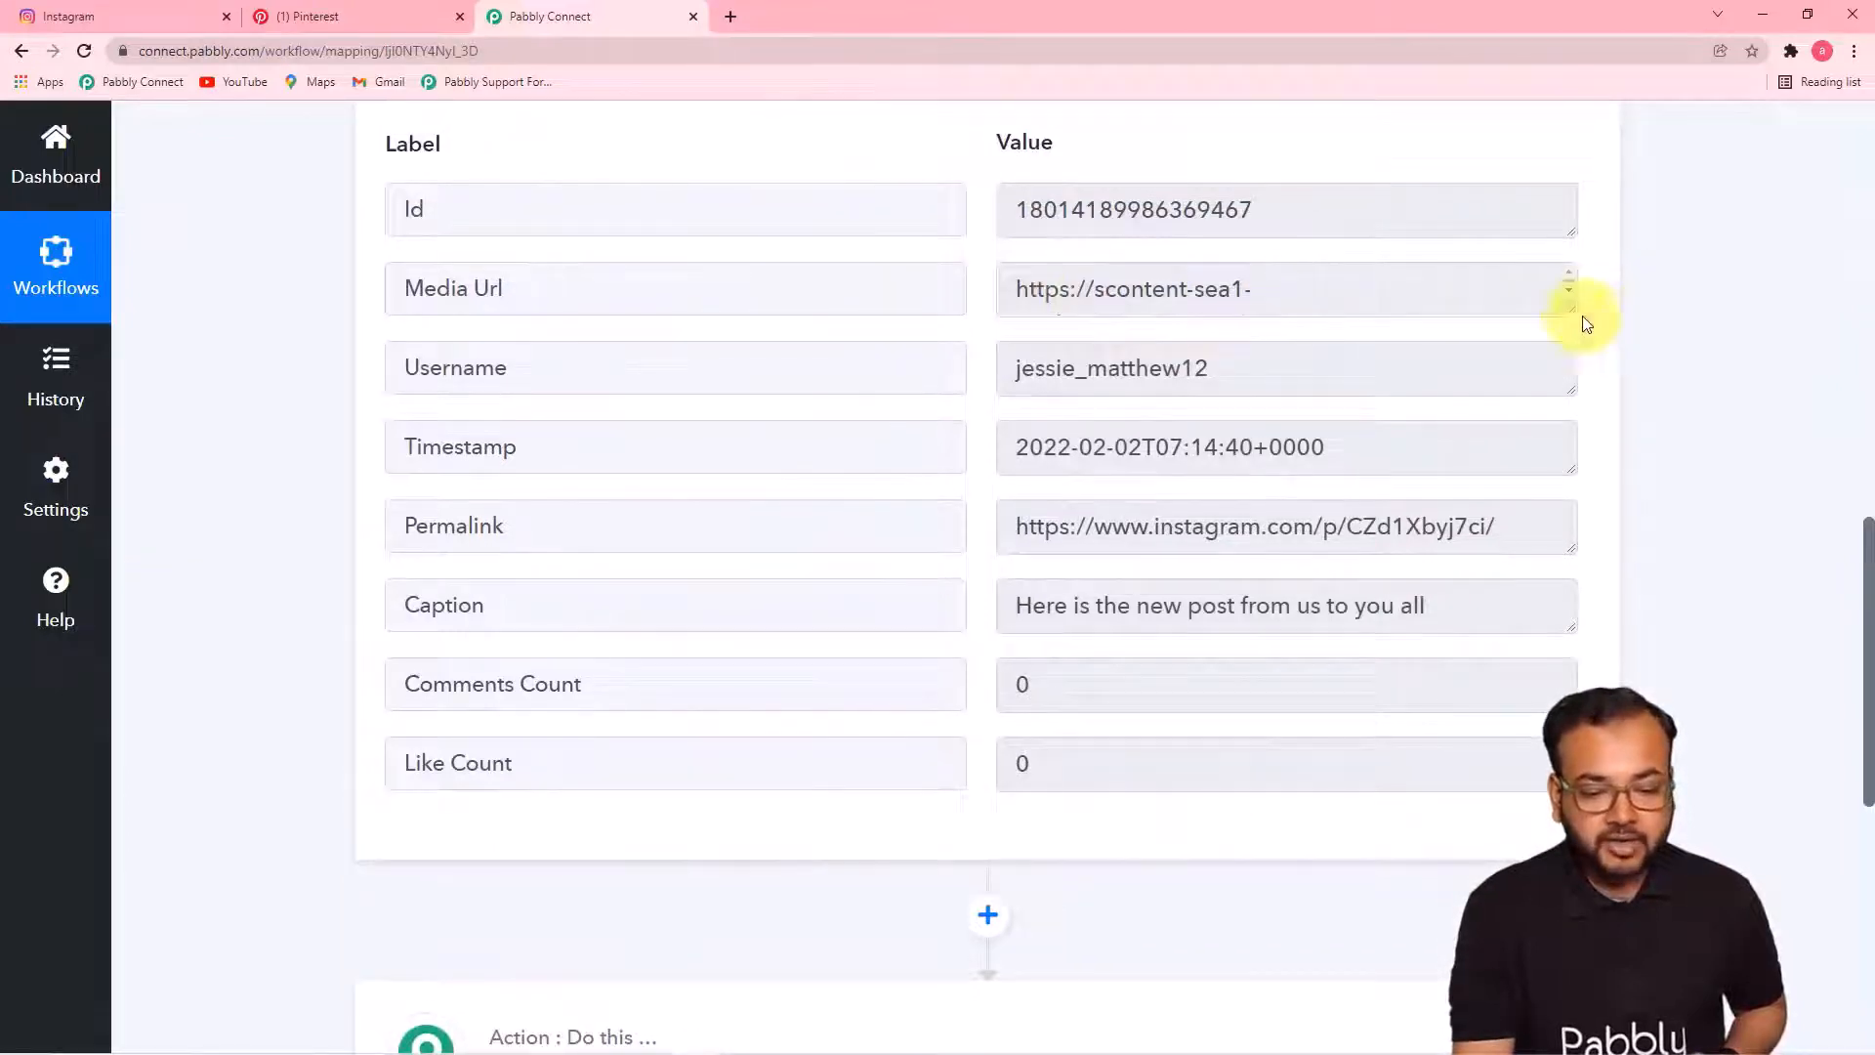
pyautogui.moveTo(1566, 302); pyautogui.dragTo(1611, 489)
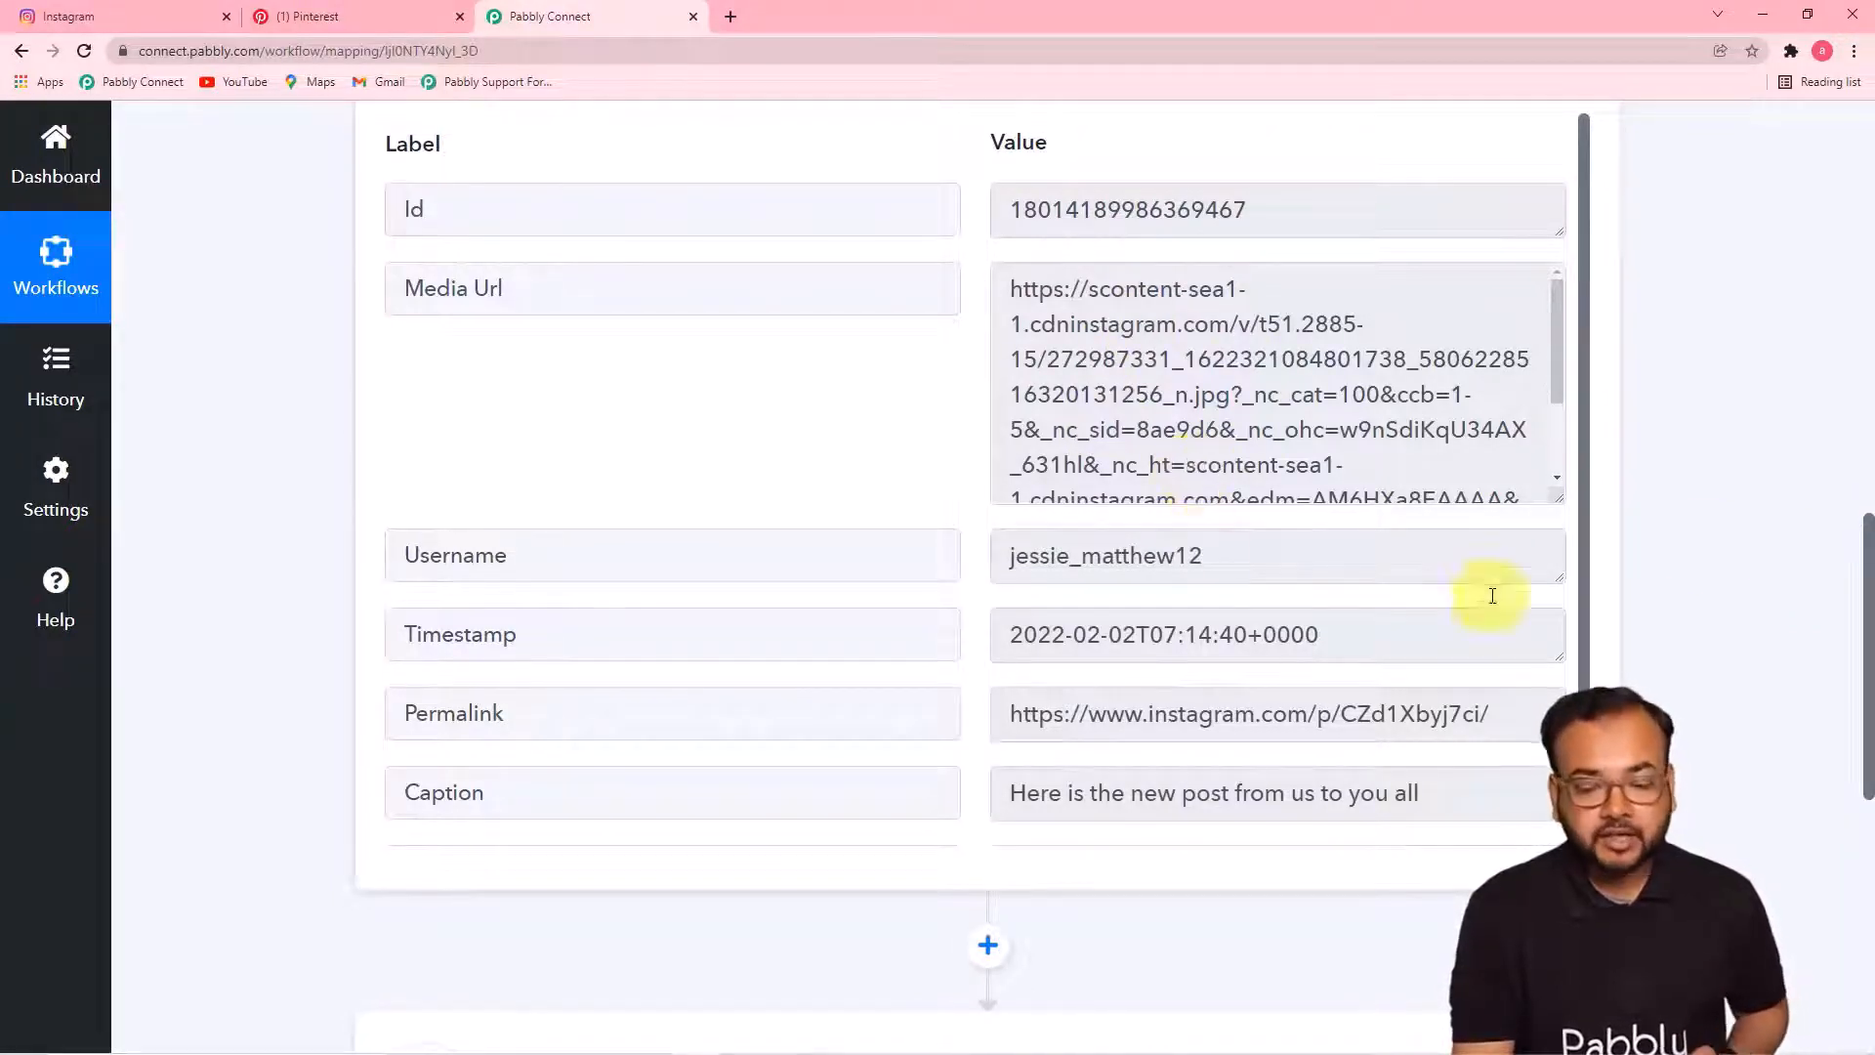
# Set the workflow's second step to Pinterest with the action event Create Pin
pyautogui.moveTo(1860, 527); pyautogui.dragTo(1860, 747)
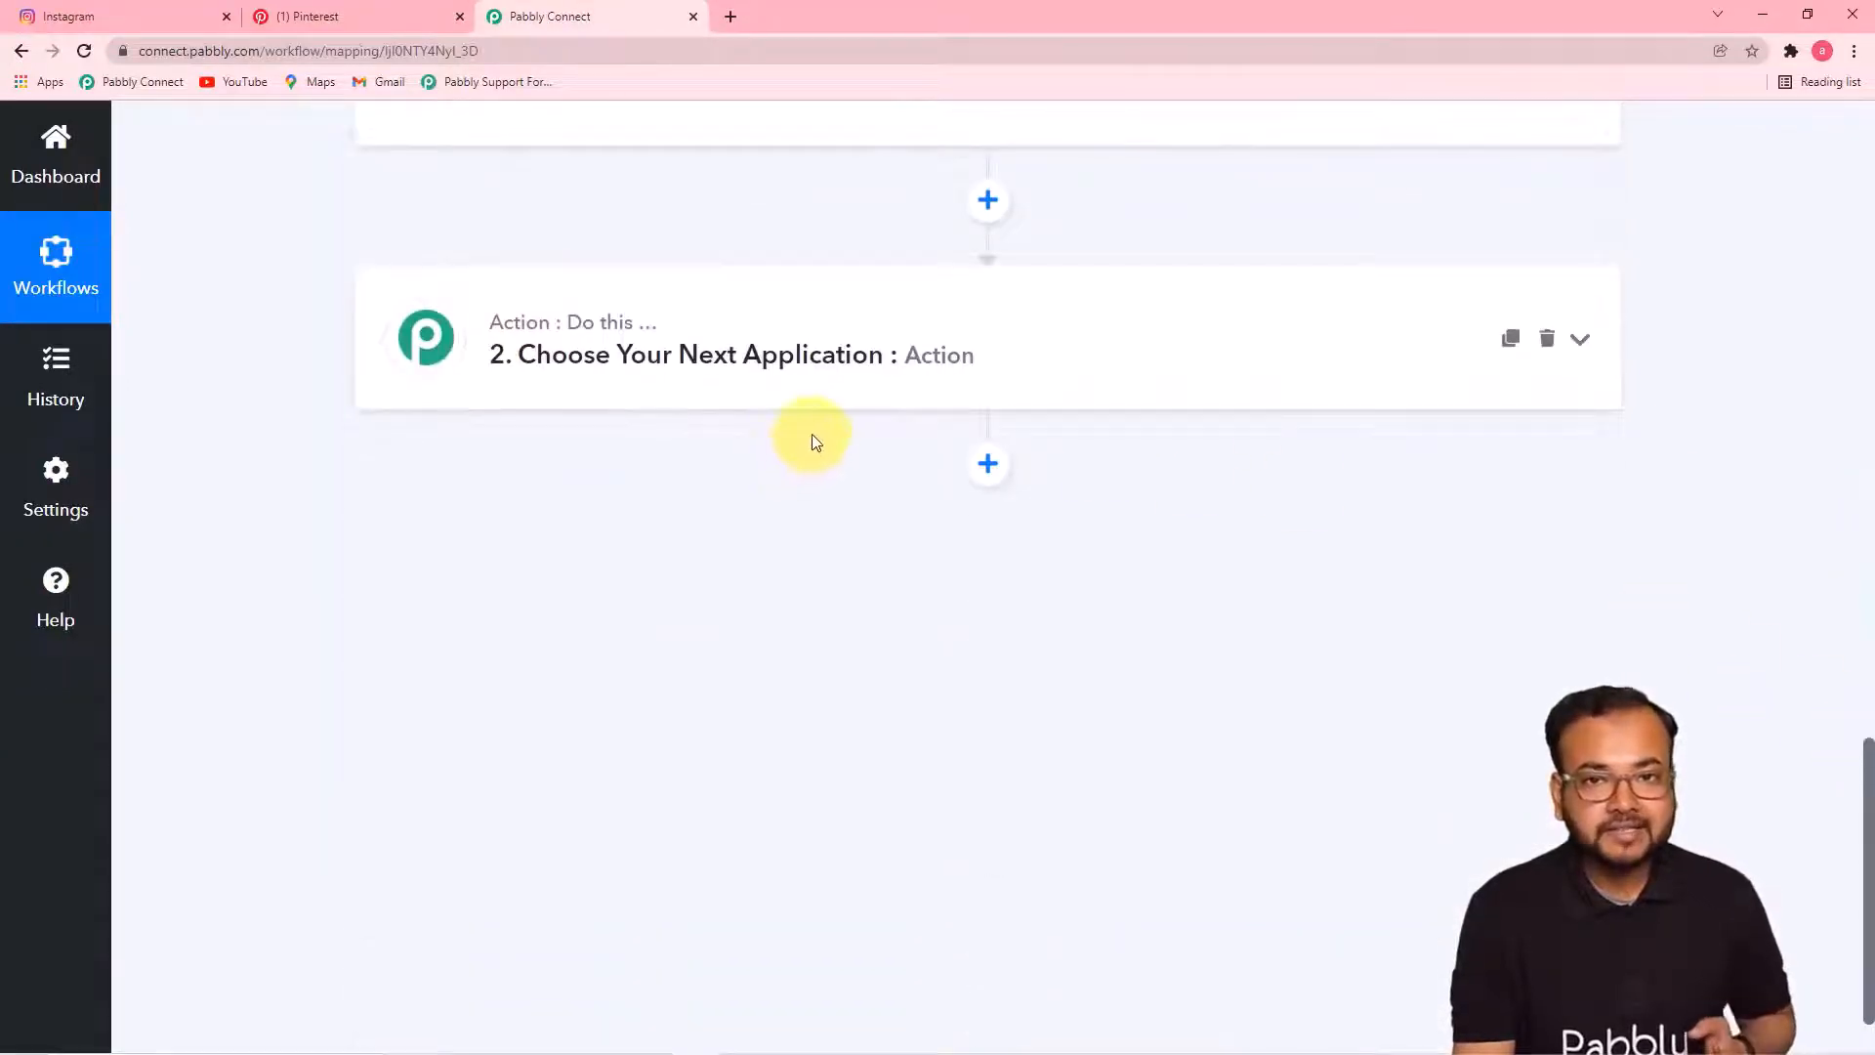
pyautogui.click(670, 377)
pyautogui.click(643, 325)
pyautogui.write('pinte')
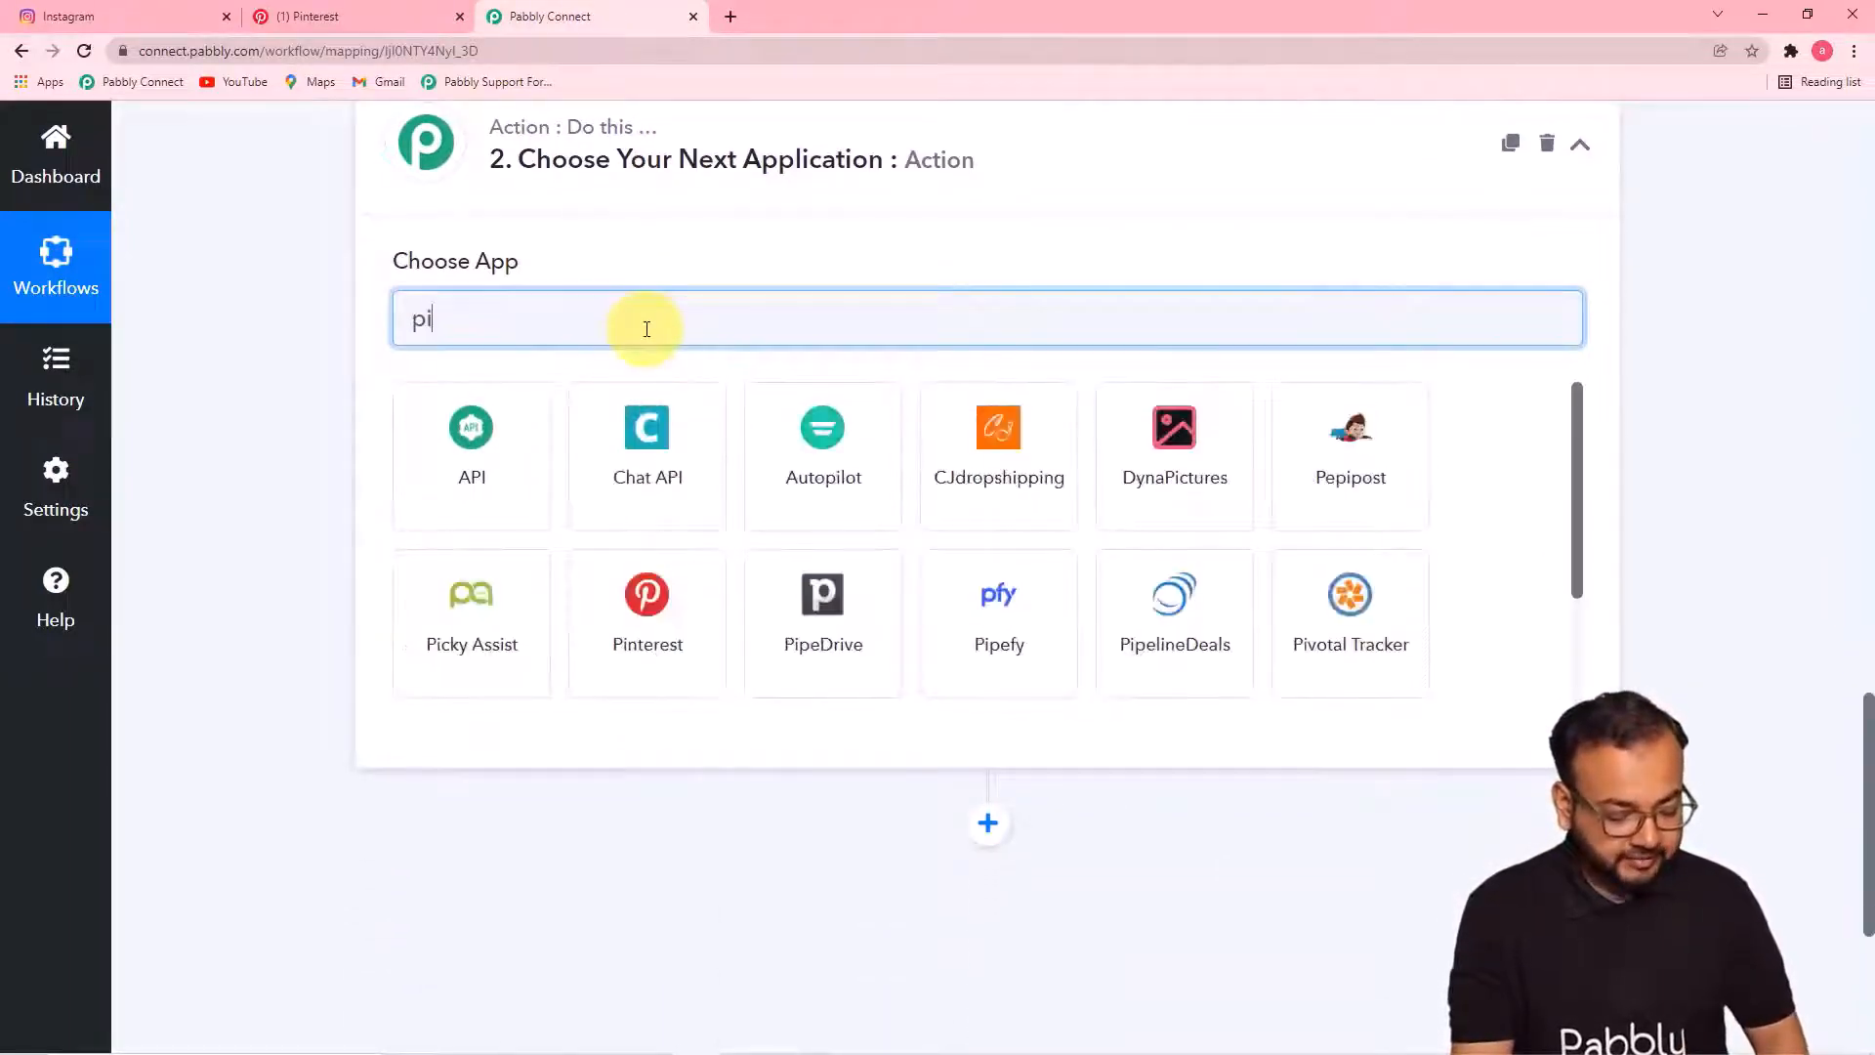
pyautogui.write('r')
pyautogui.click(509, 522)
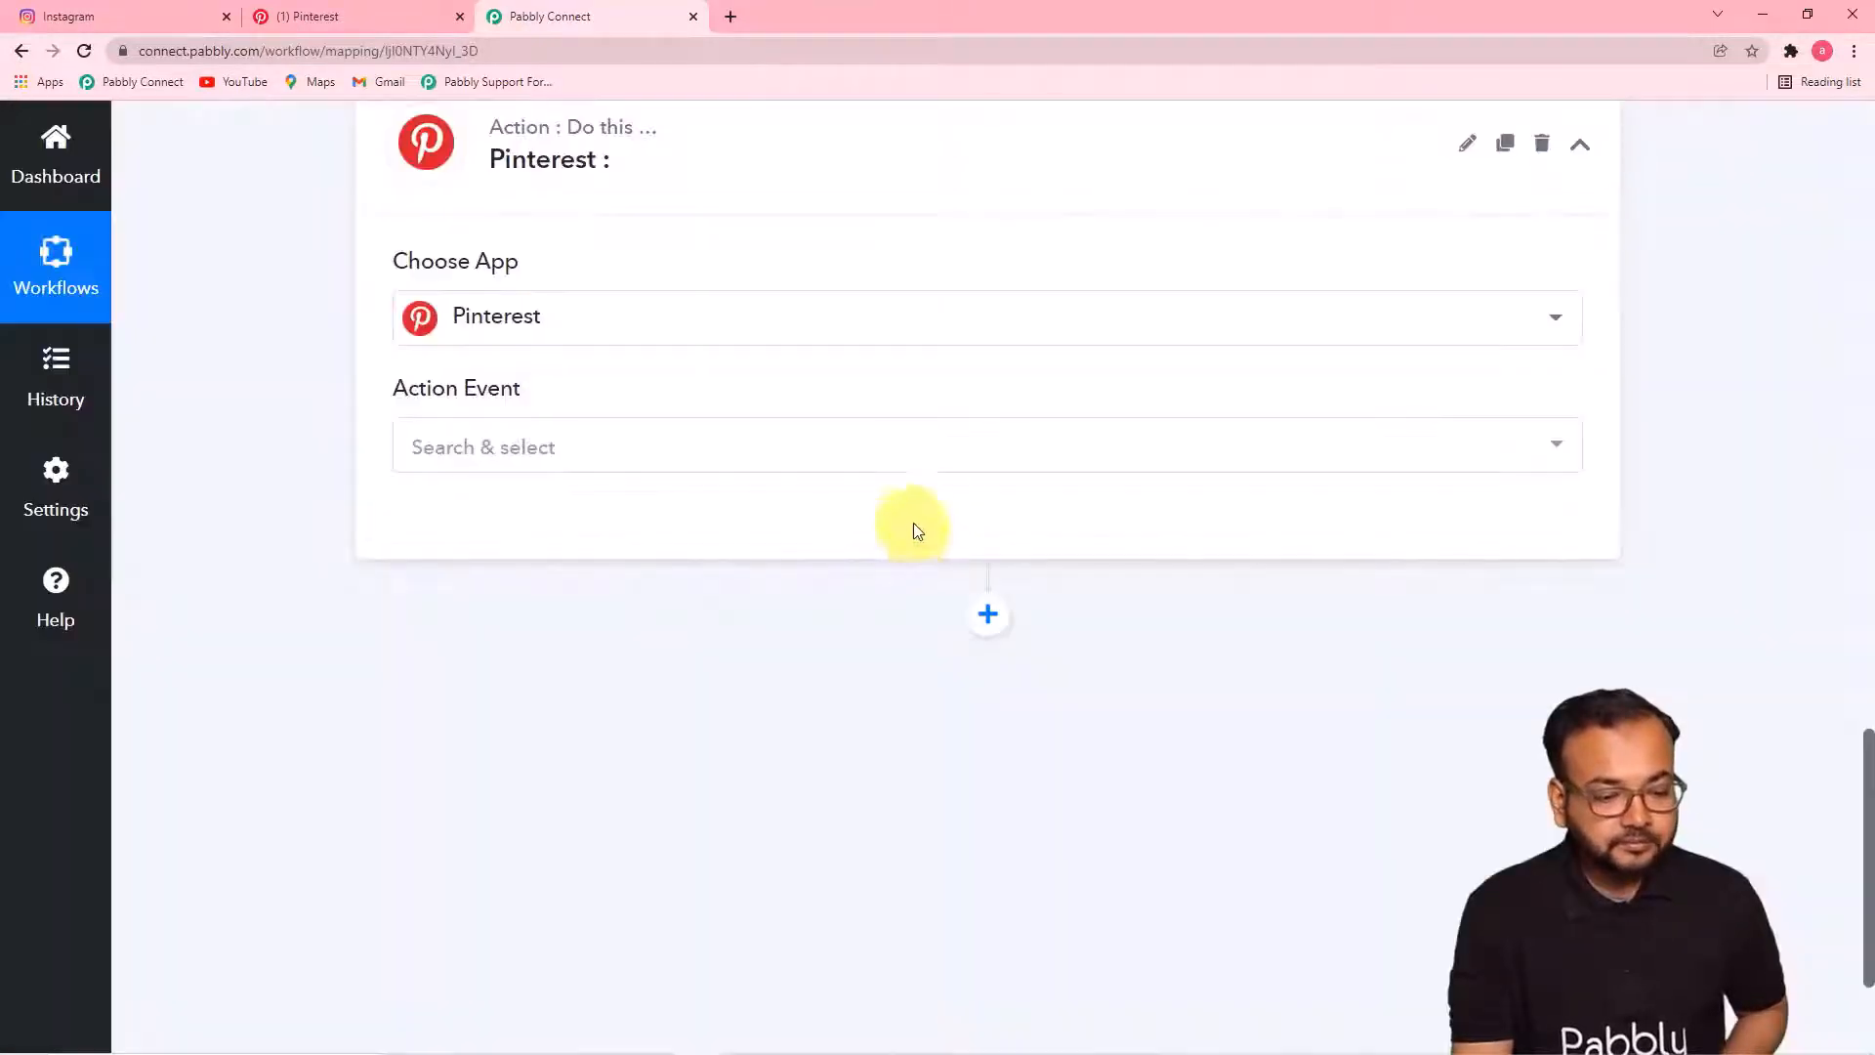
pyautogui.click(861, 456)
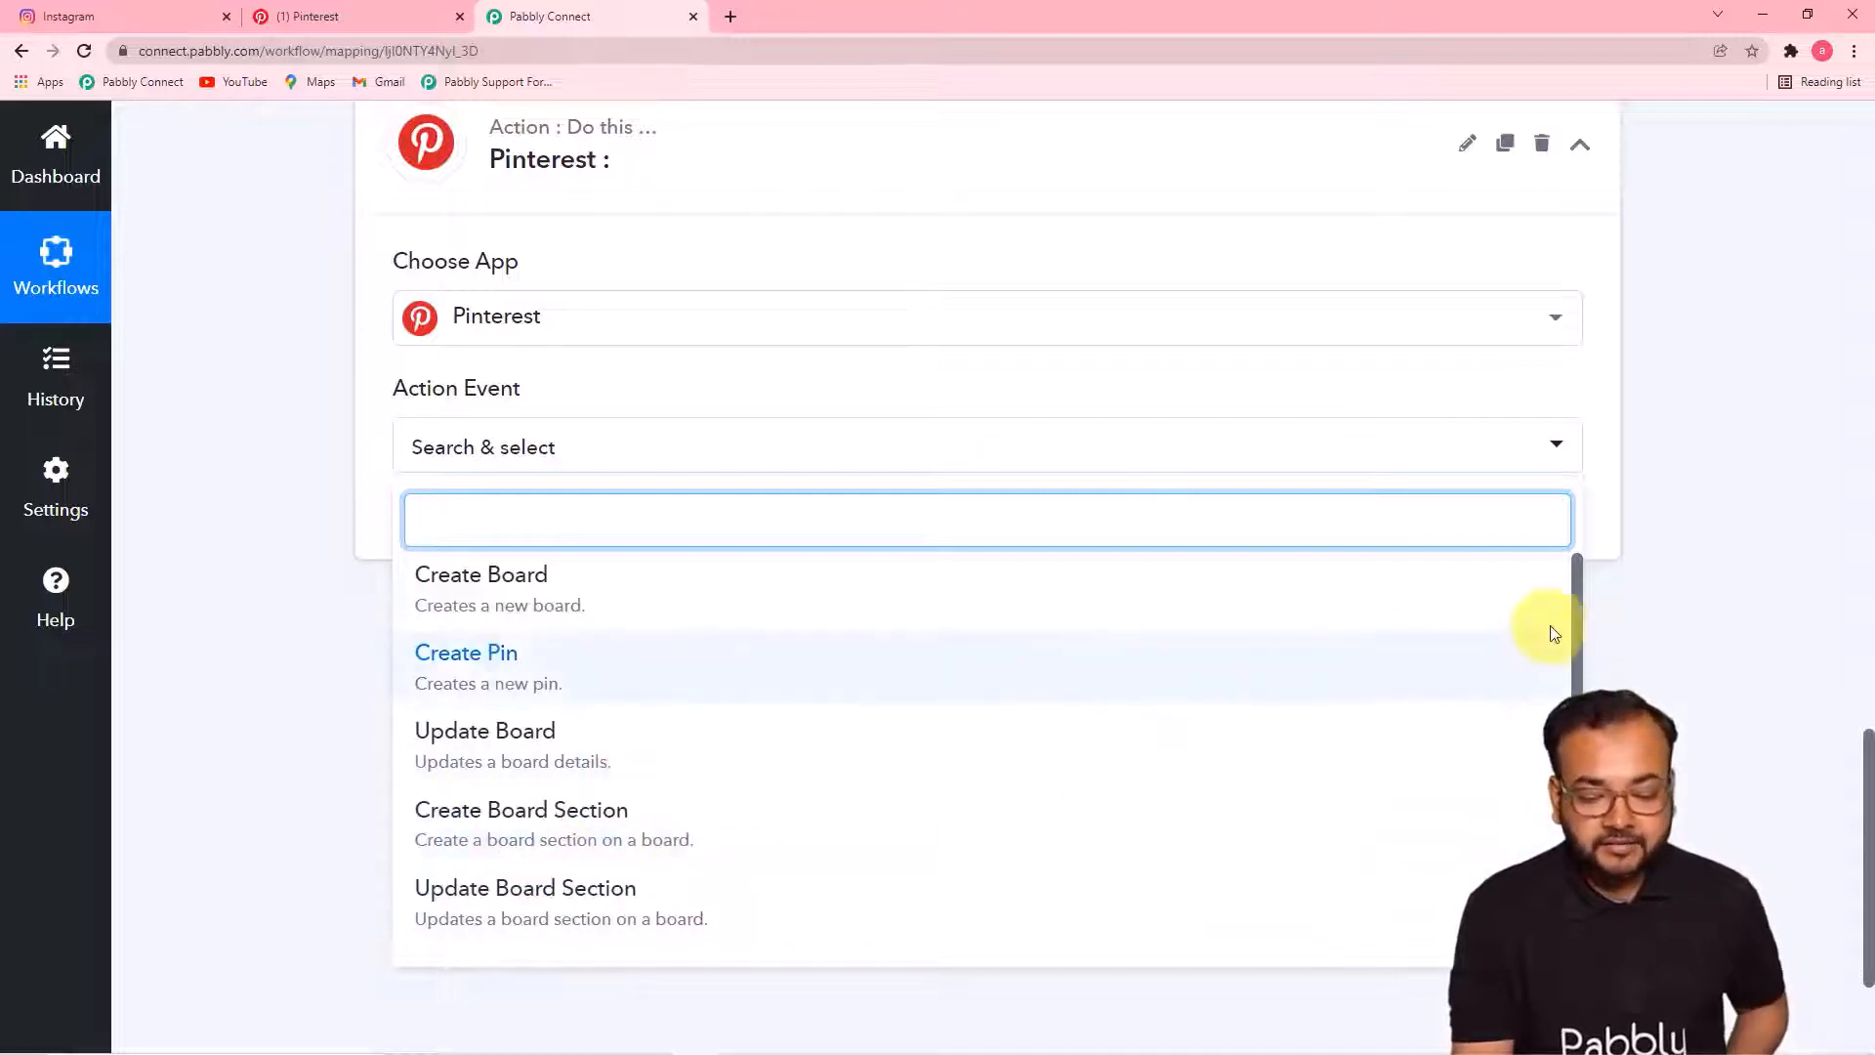
pyautogui.moveTo(1576, 607); pyautogui.dragTo(1573, 536)
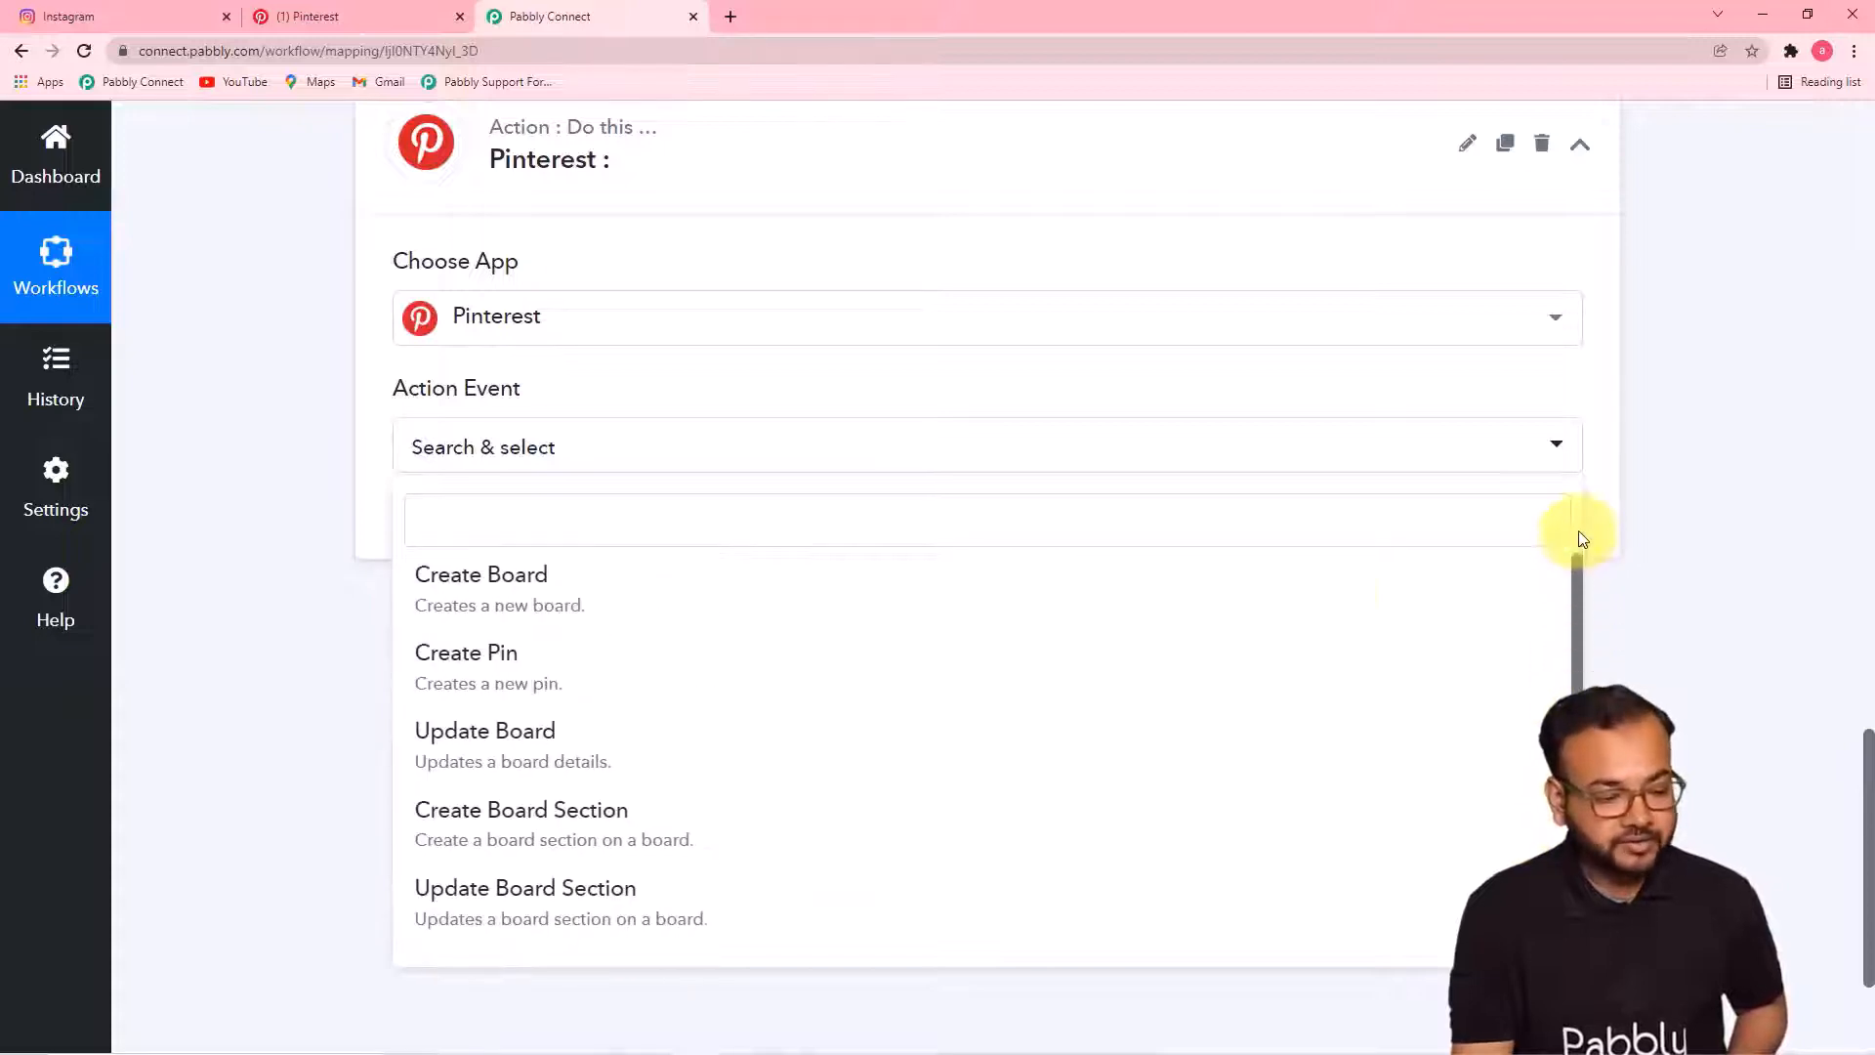
pyautogui.click(526, 685)
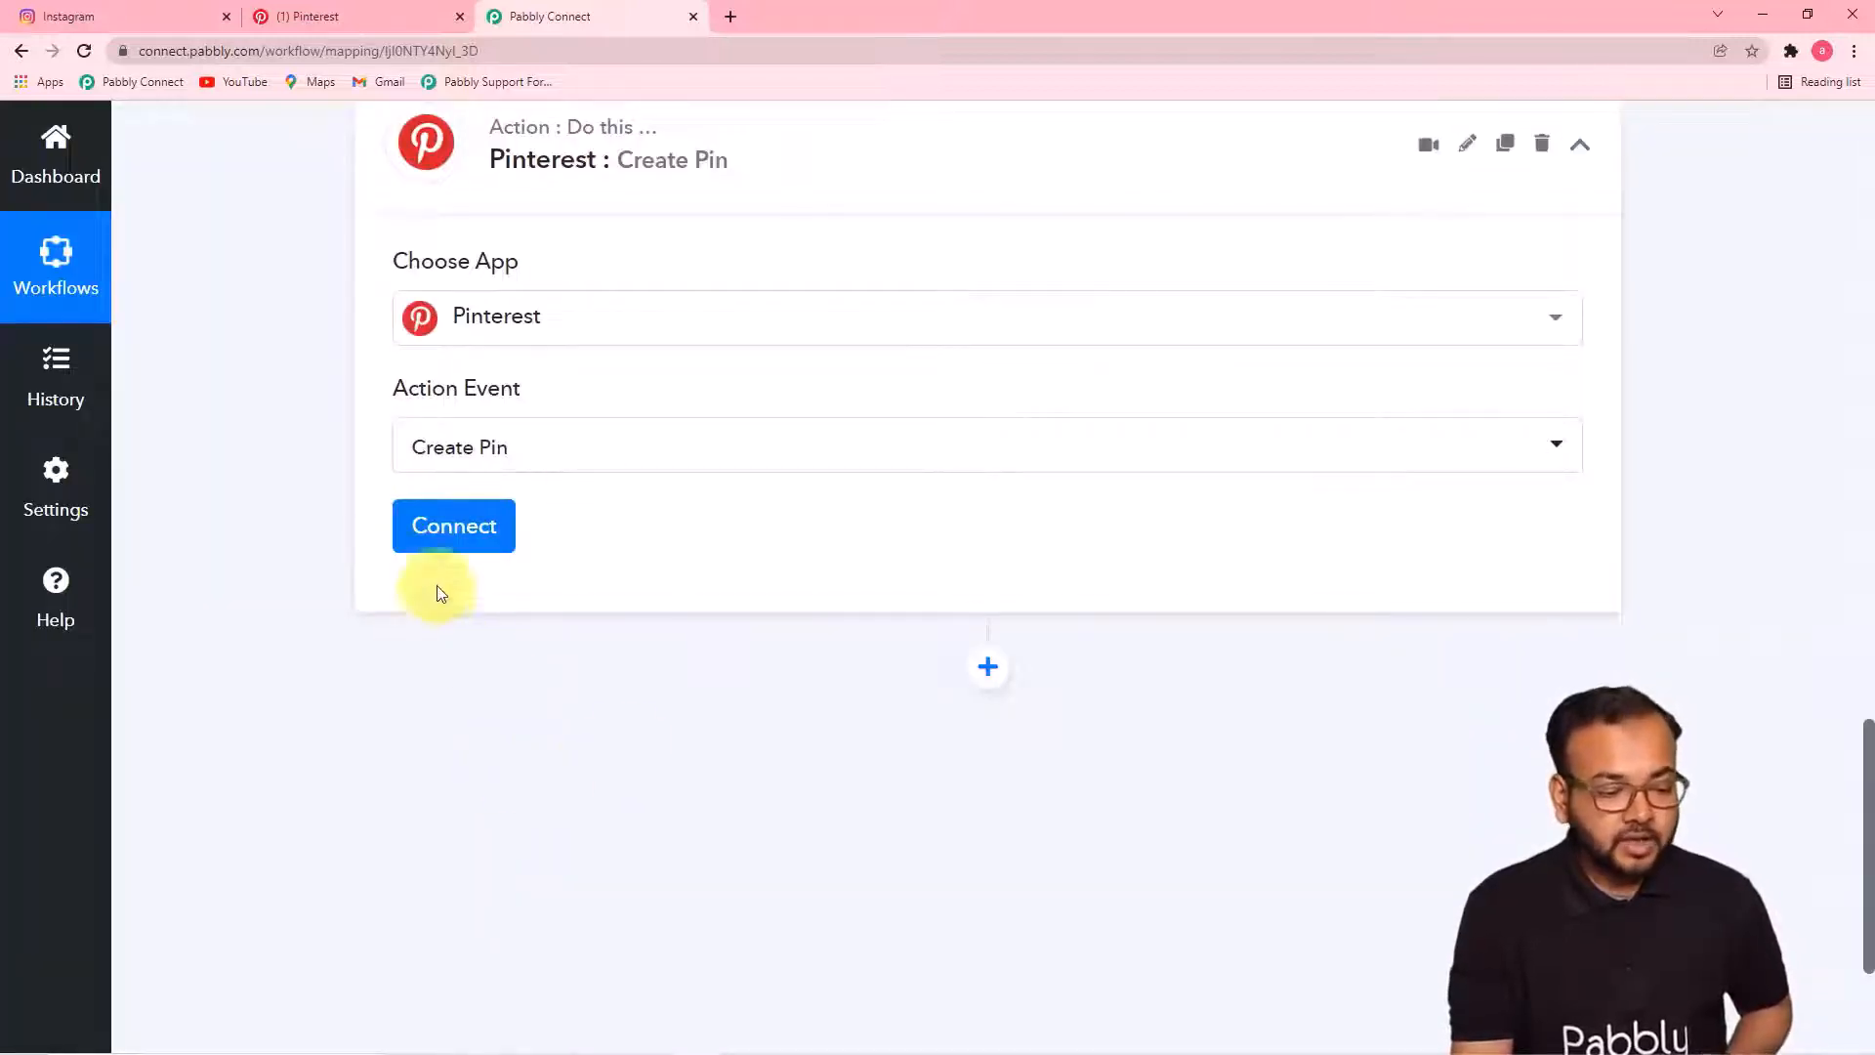
# Add a new Pinterest connection for the action and give Pabbly Connect access to the Pinterest account
pyautogui.click(453, 543)
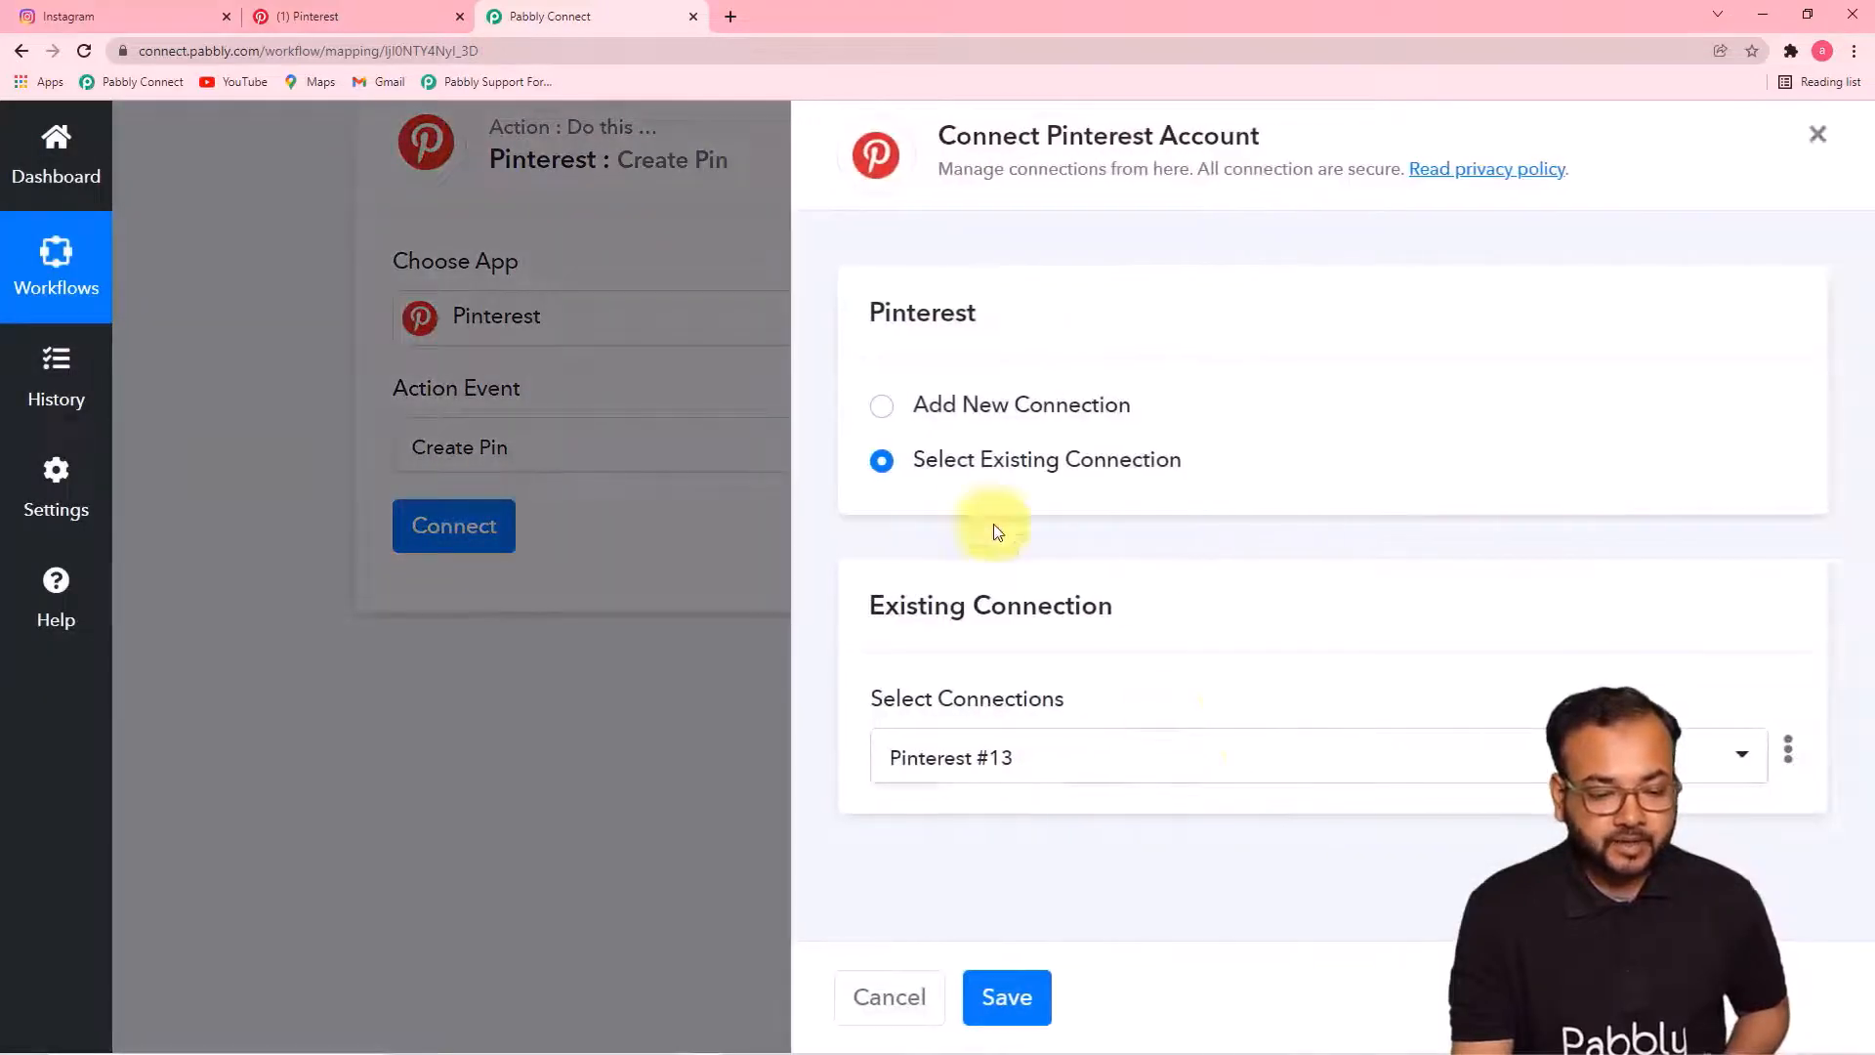
pyautogui.click(883, 411)
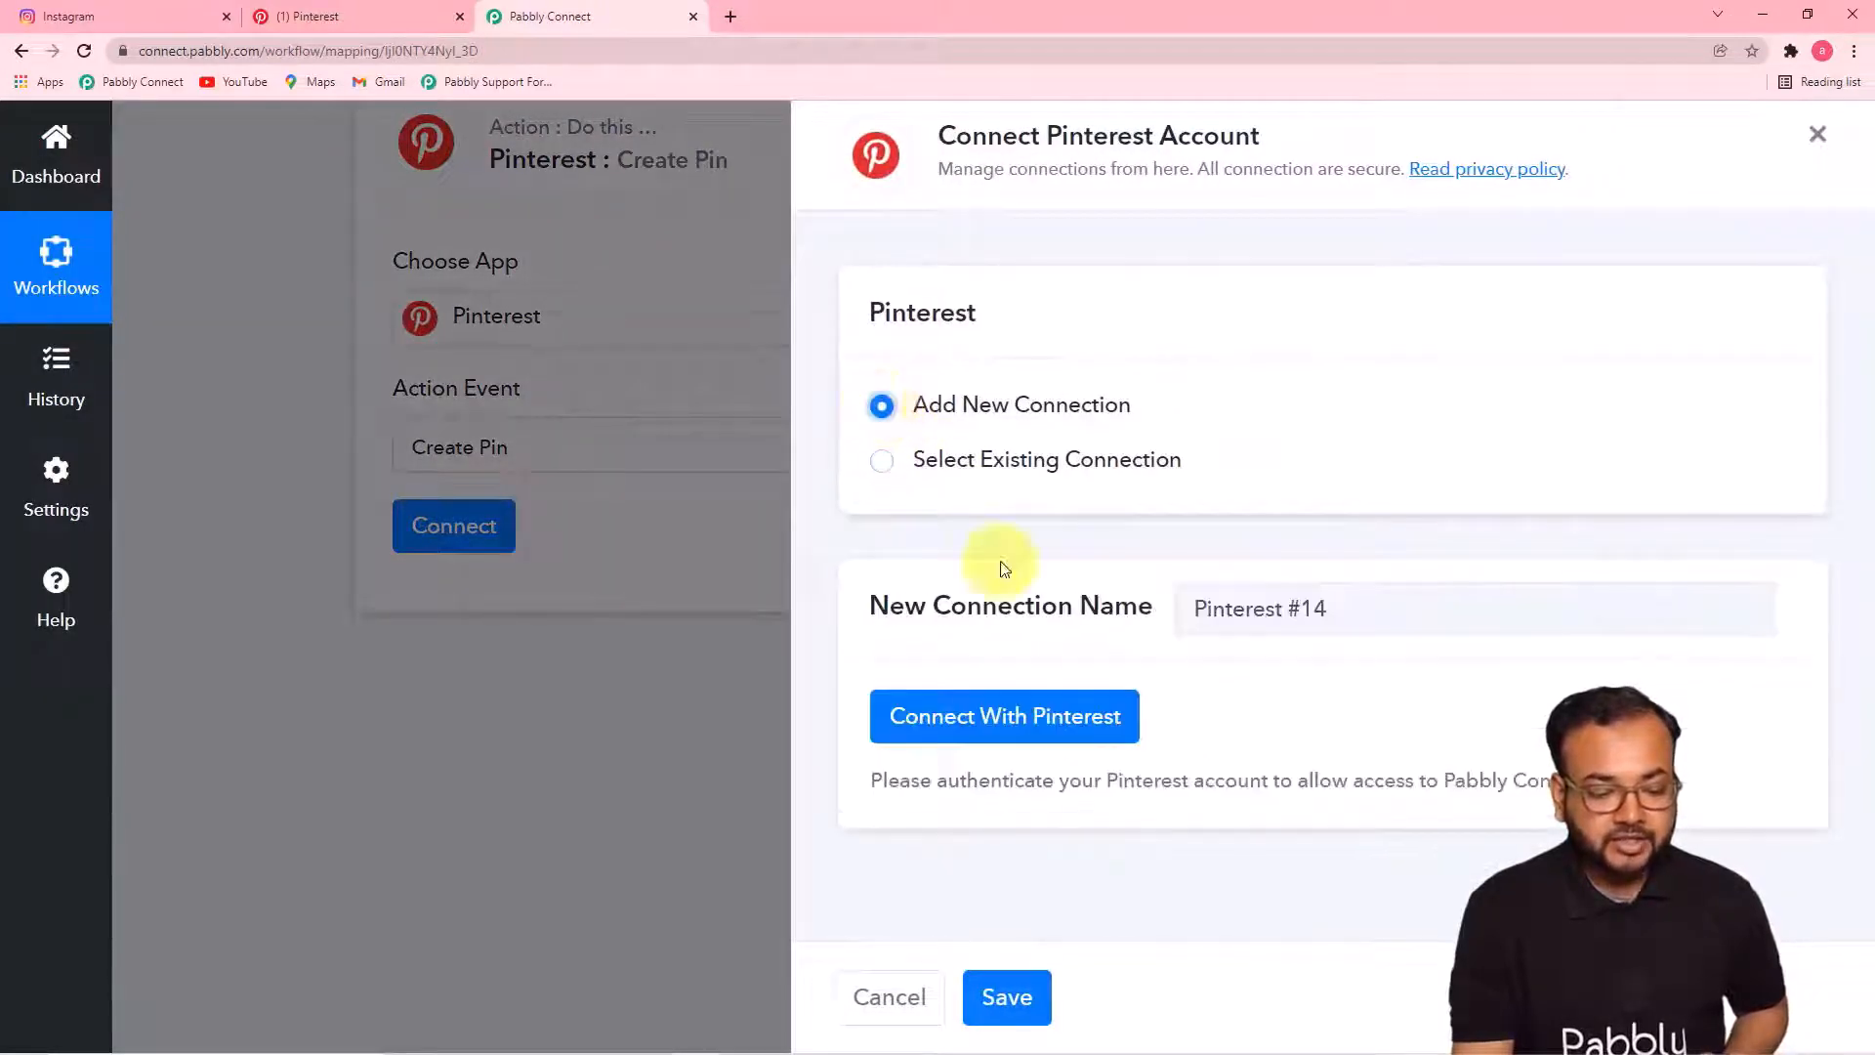
pyautogui.click(955, 714)
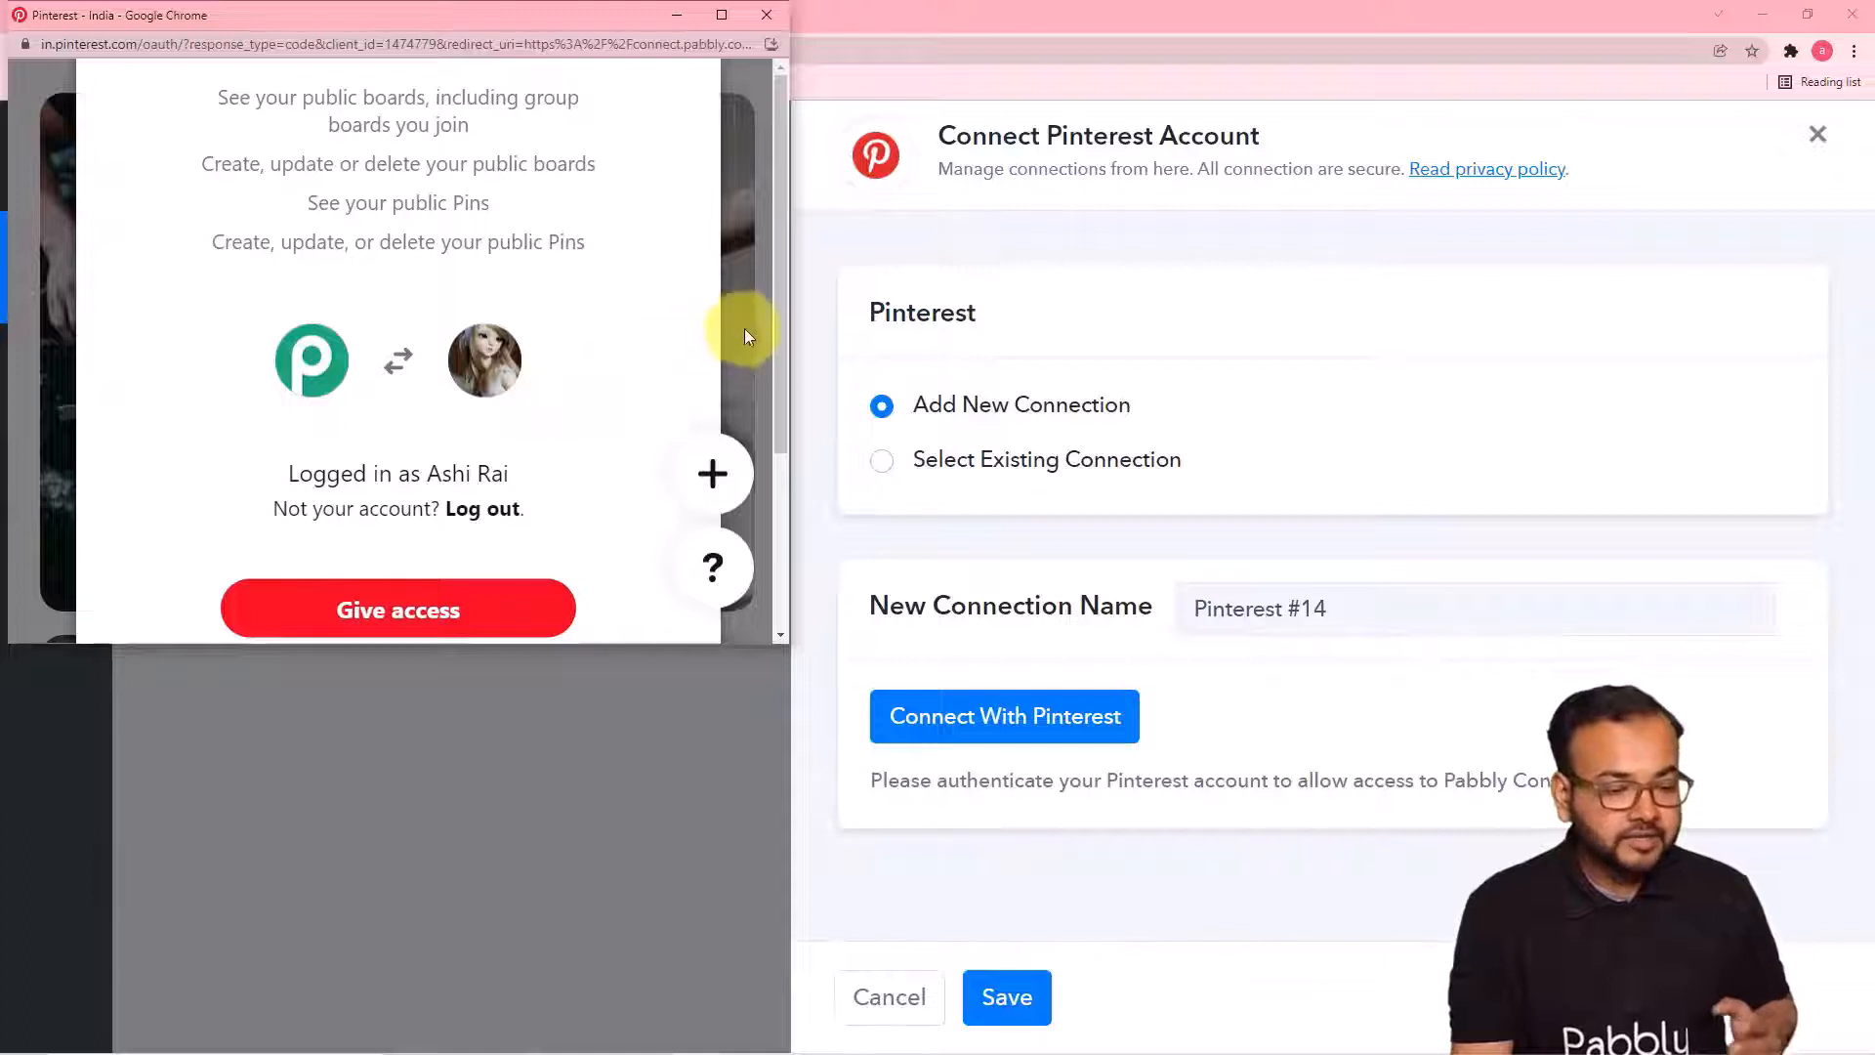
pyautogui.moveTo(776, 297); pyautogui.dragTo(783, 451)
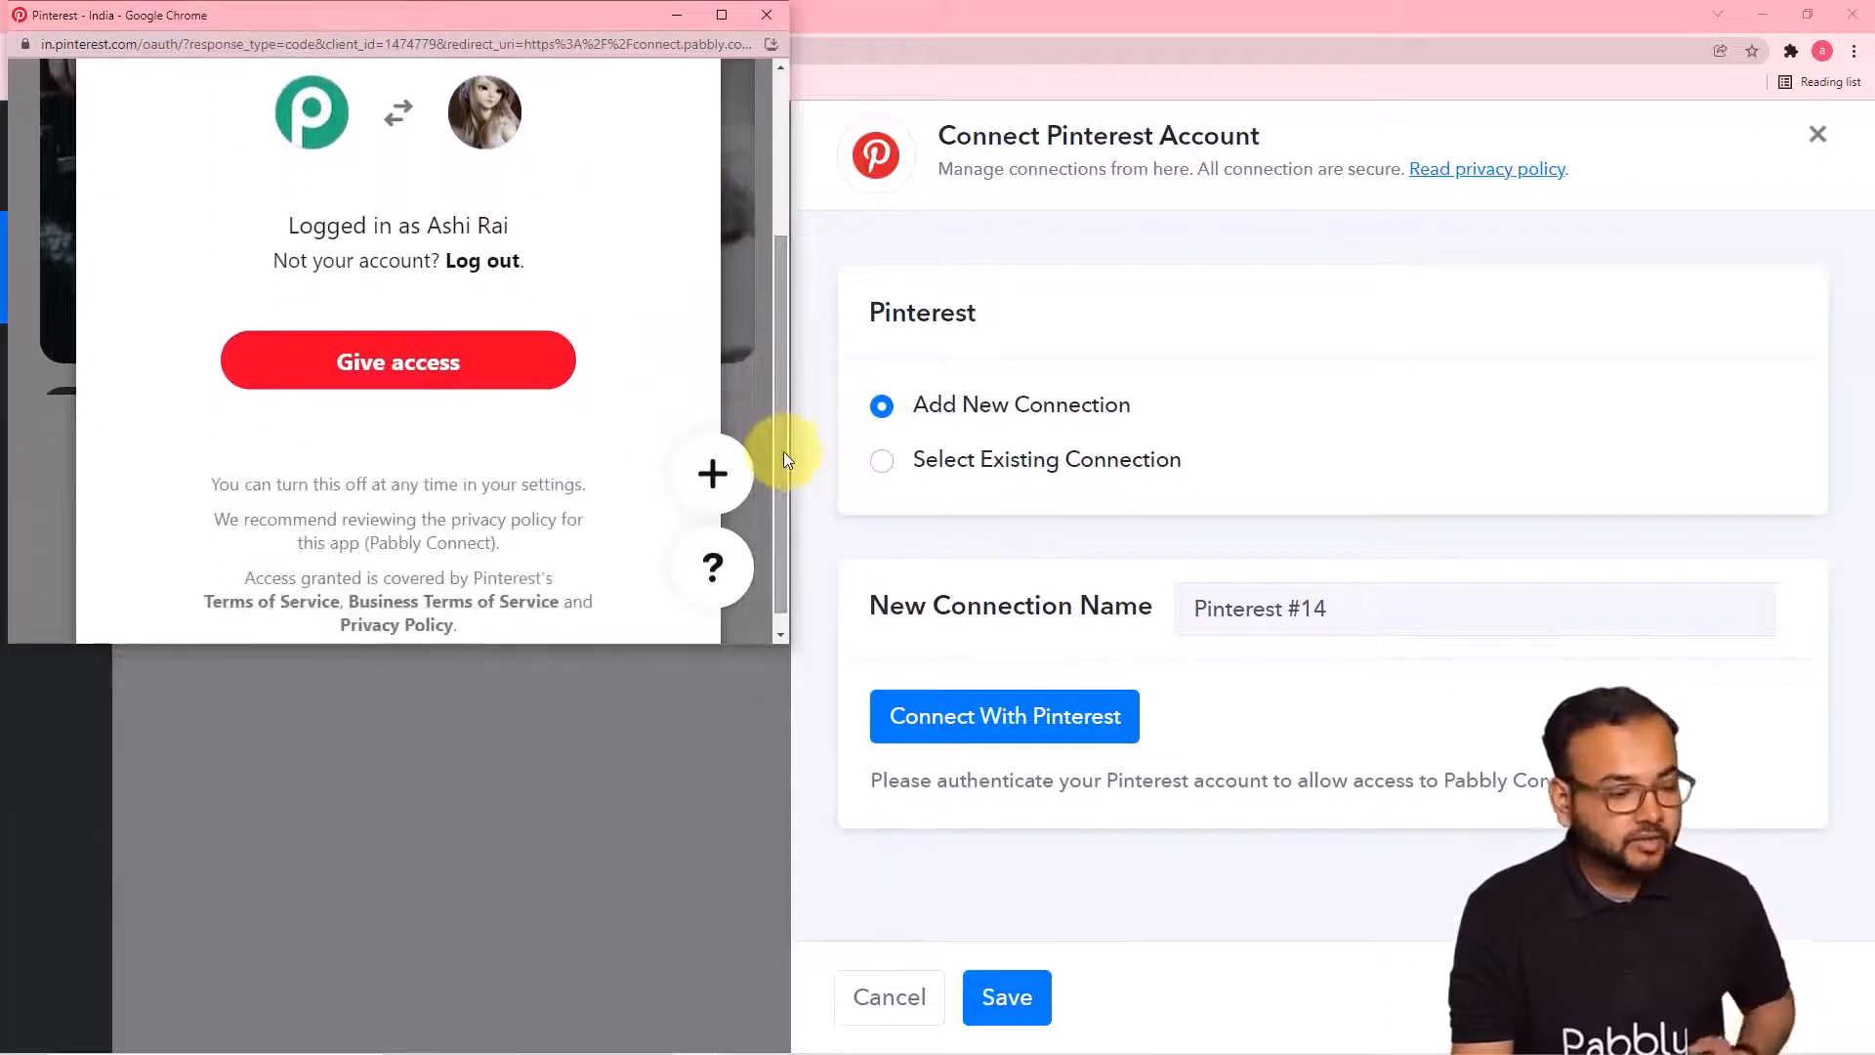
pyautogui.click(441, 376)
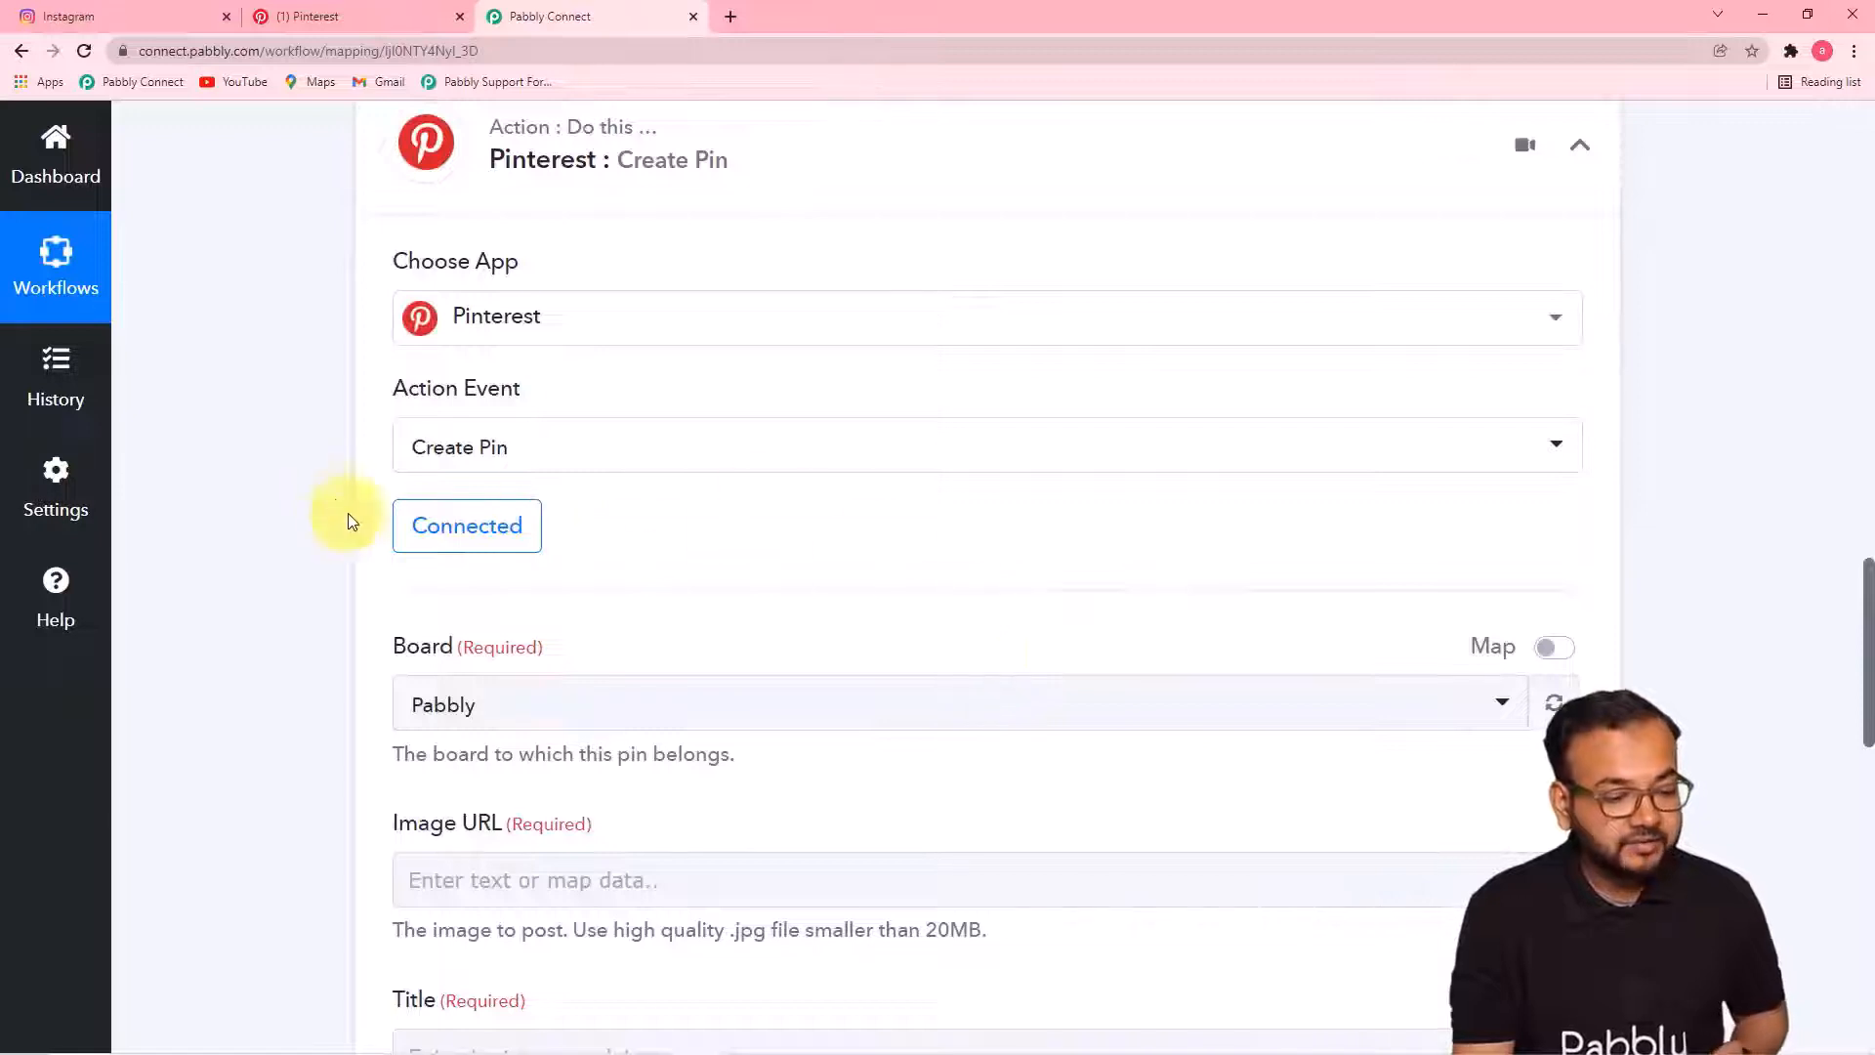
# Review the pin fields, check the boards on the Pinterest profile, and select Pabbly as the pin's board in Pabbly Connect
pyautogui.scroll(-1, 588, 571)
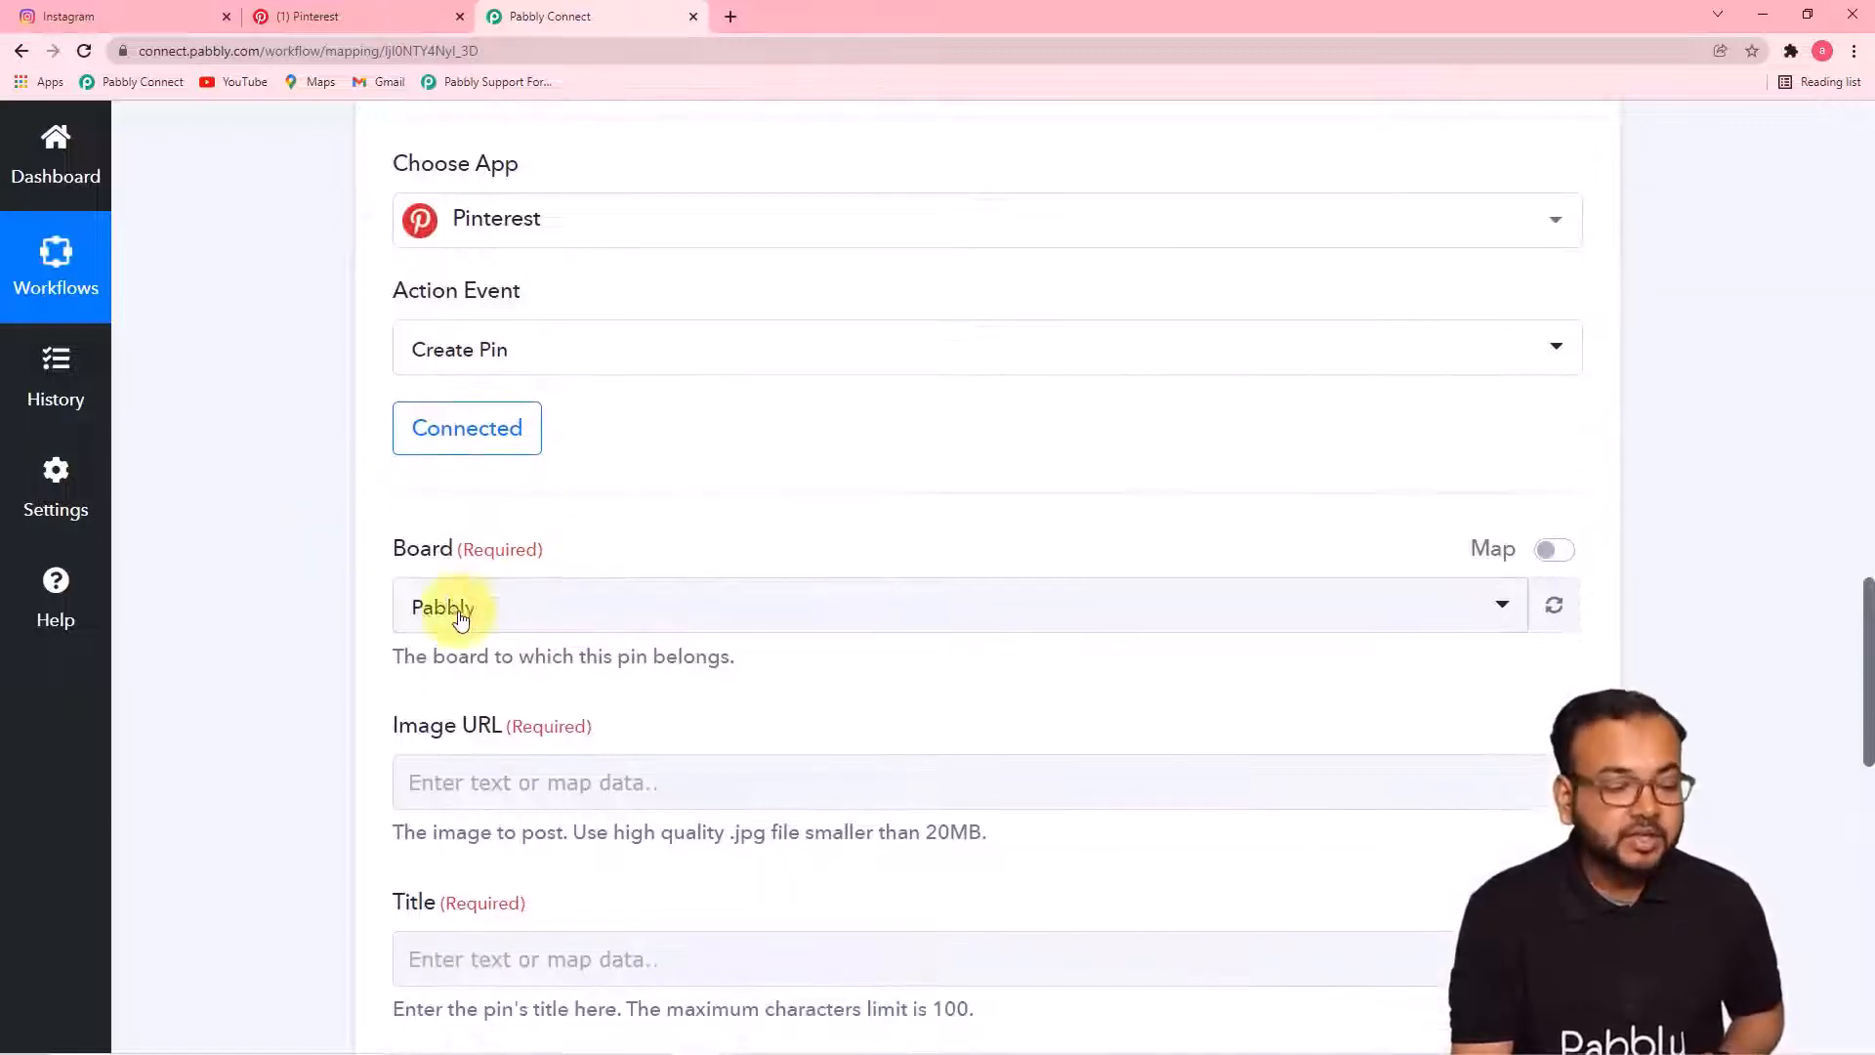
pyautogui.scroll(-4, 313, 584)
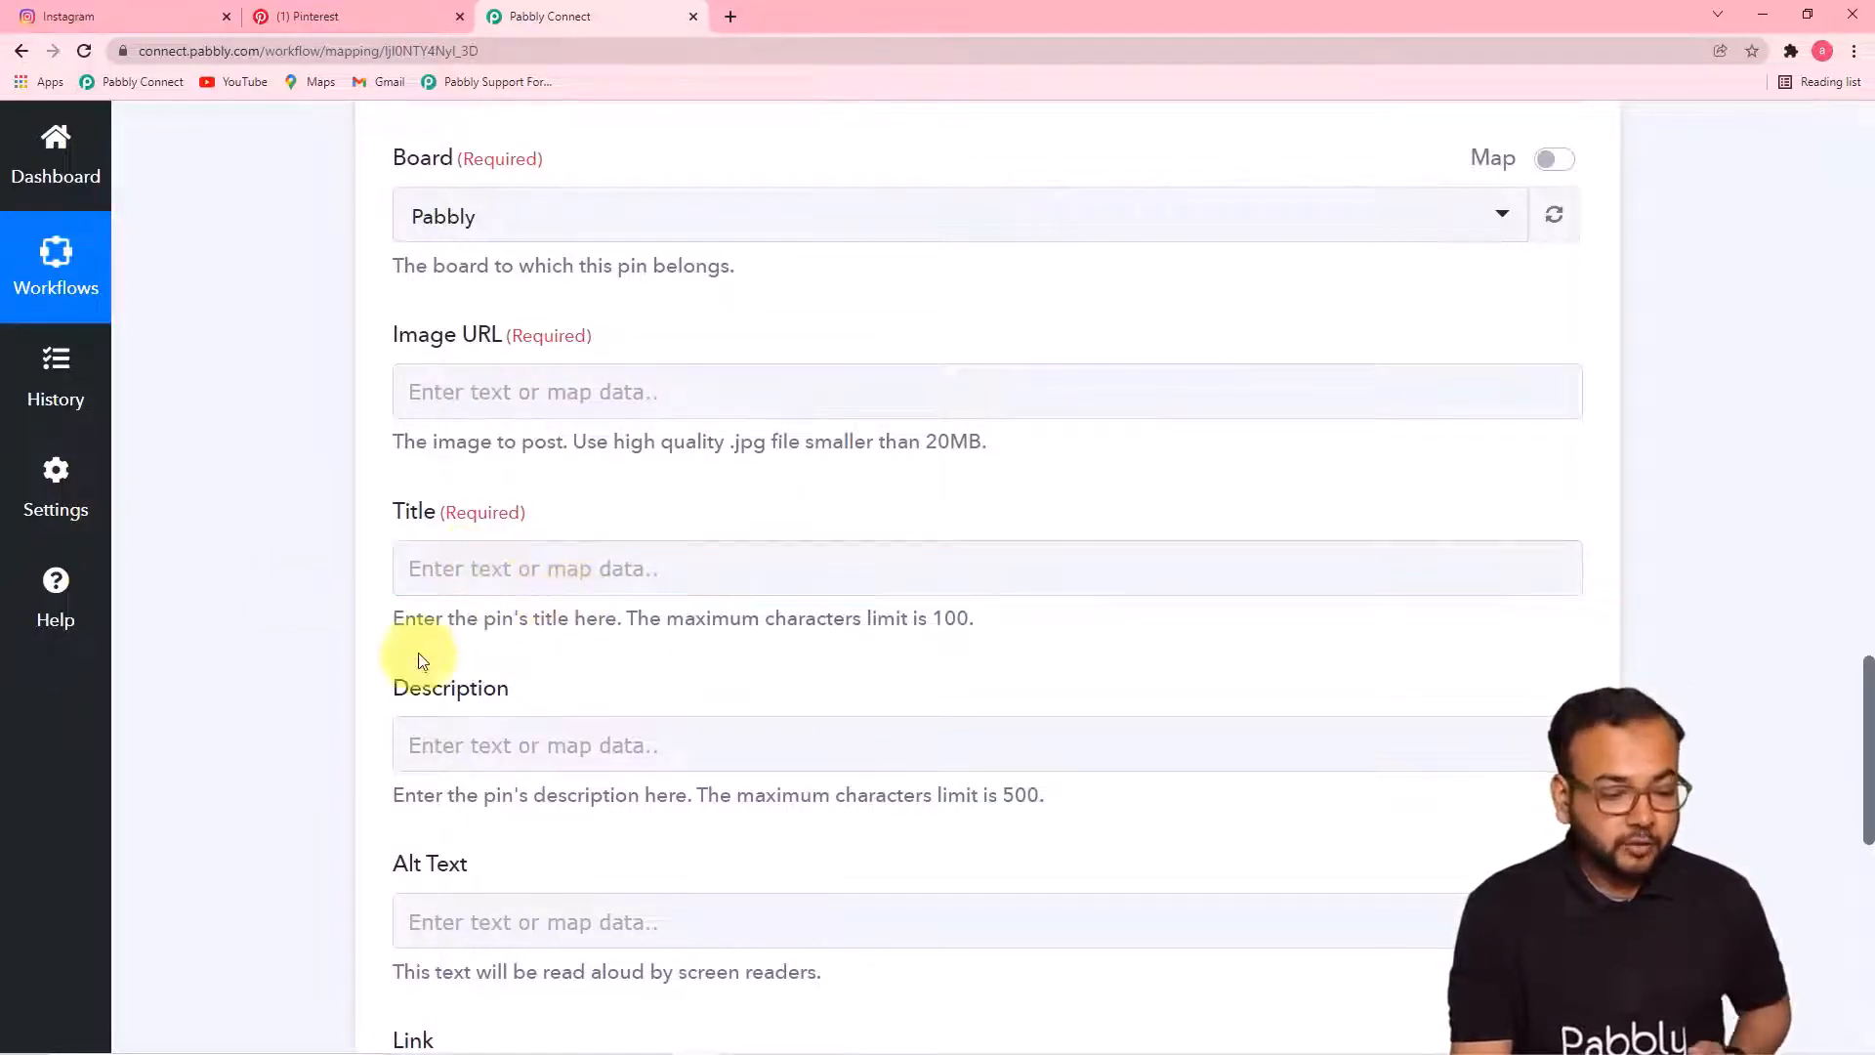
pyautogui.scroll(-3, 344, 615)
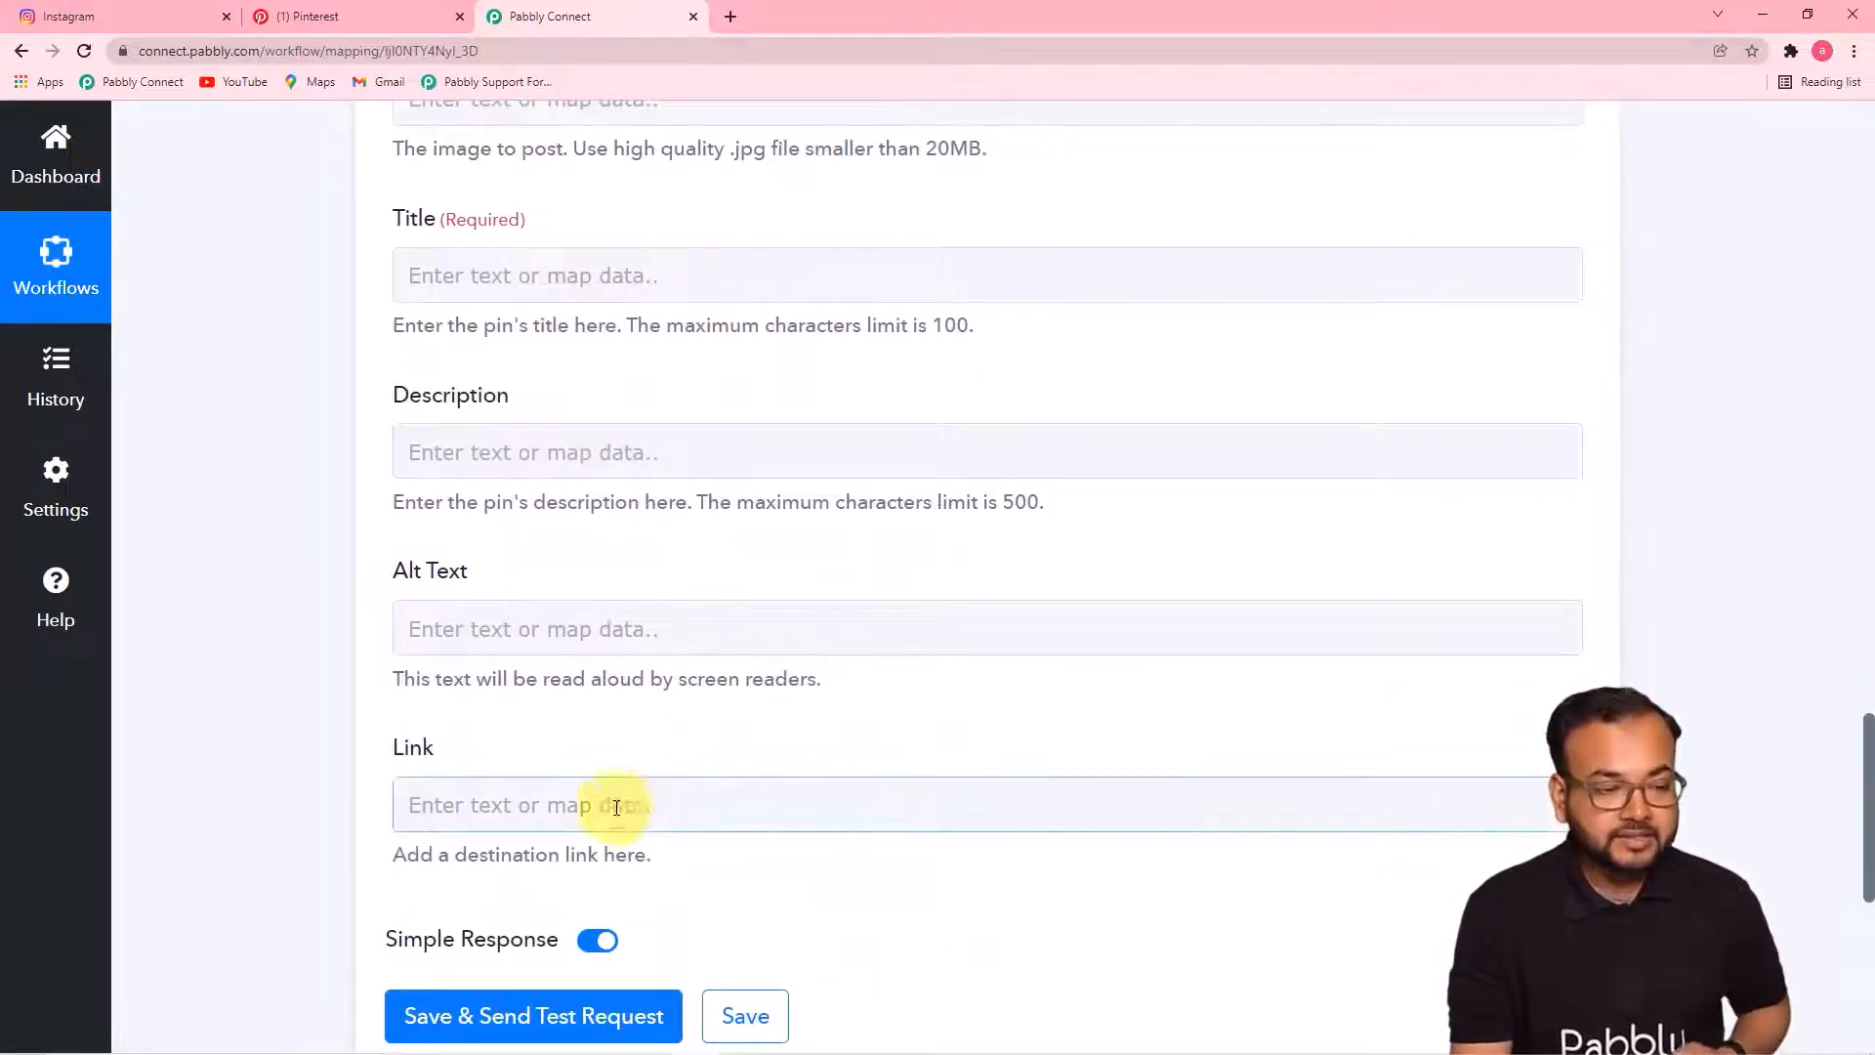
pyautogui.click(308, 16)
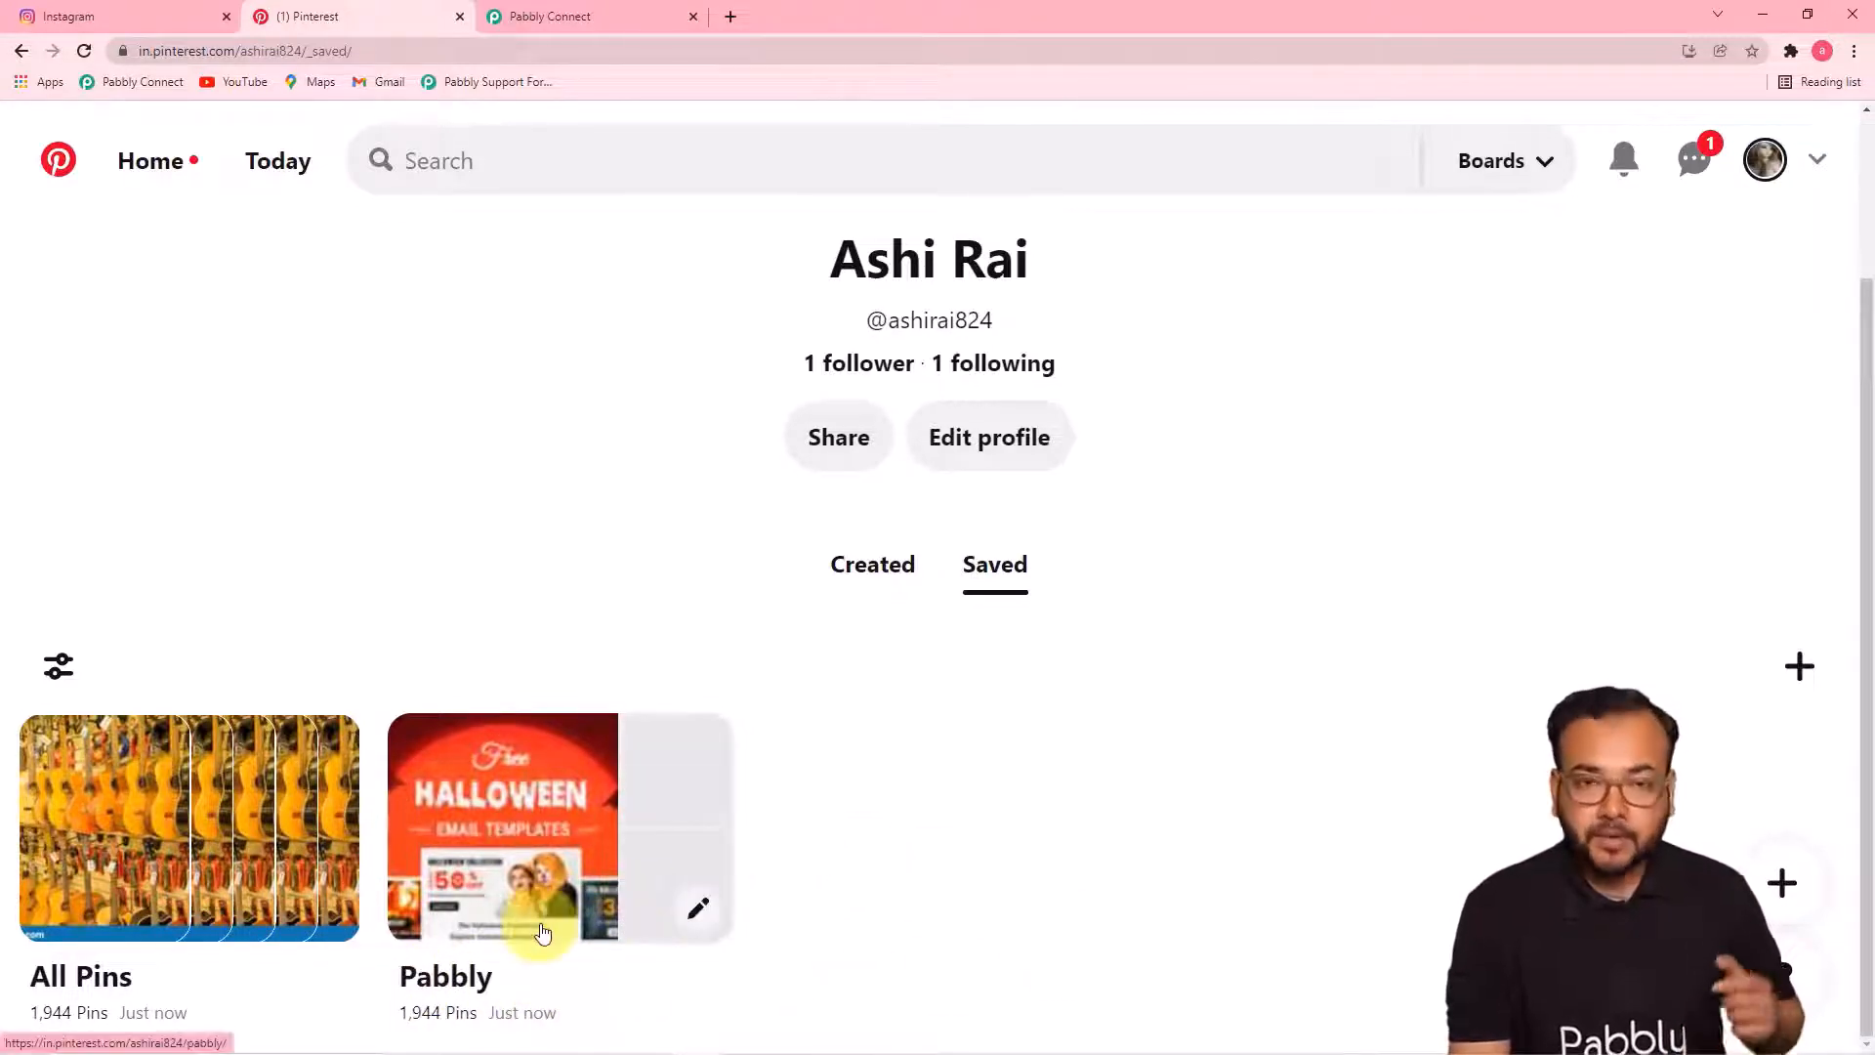
pyautogui.click(577, 13)
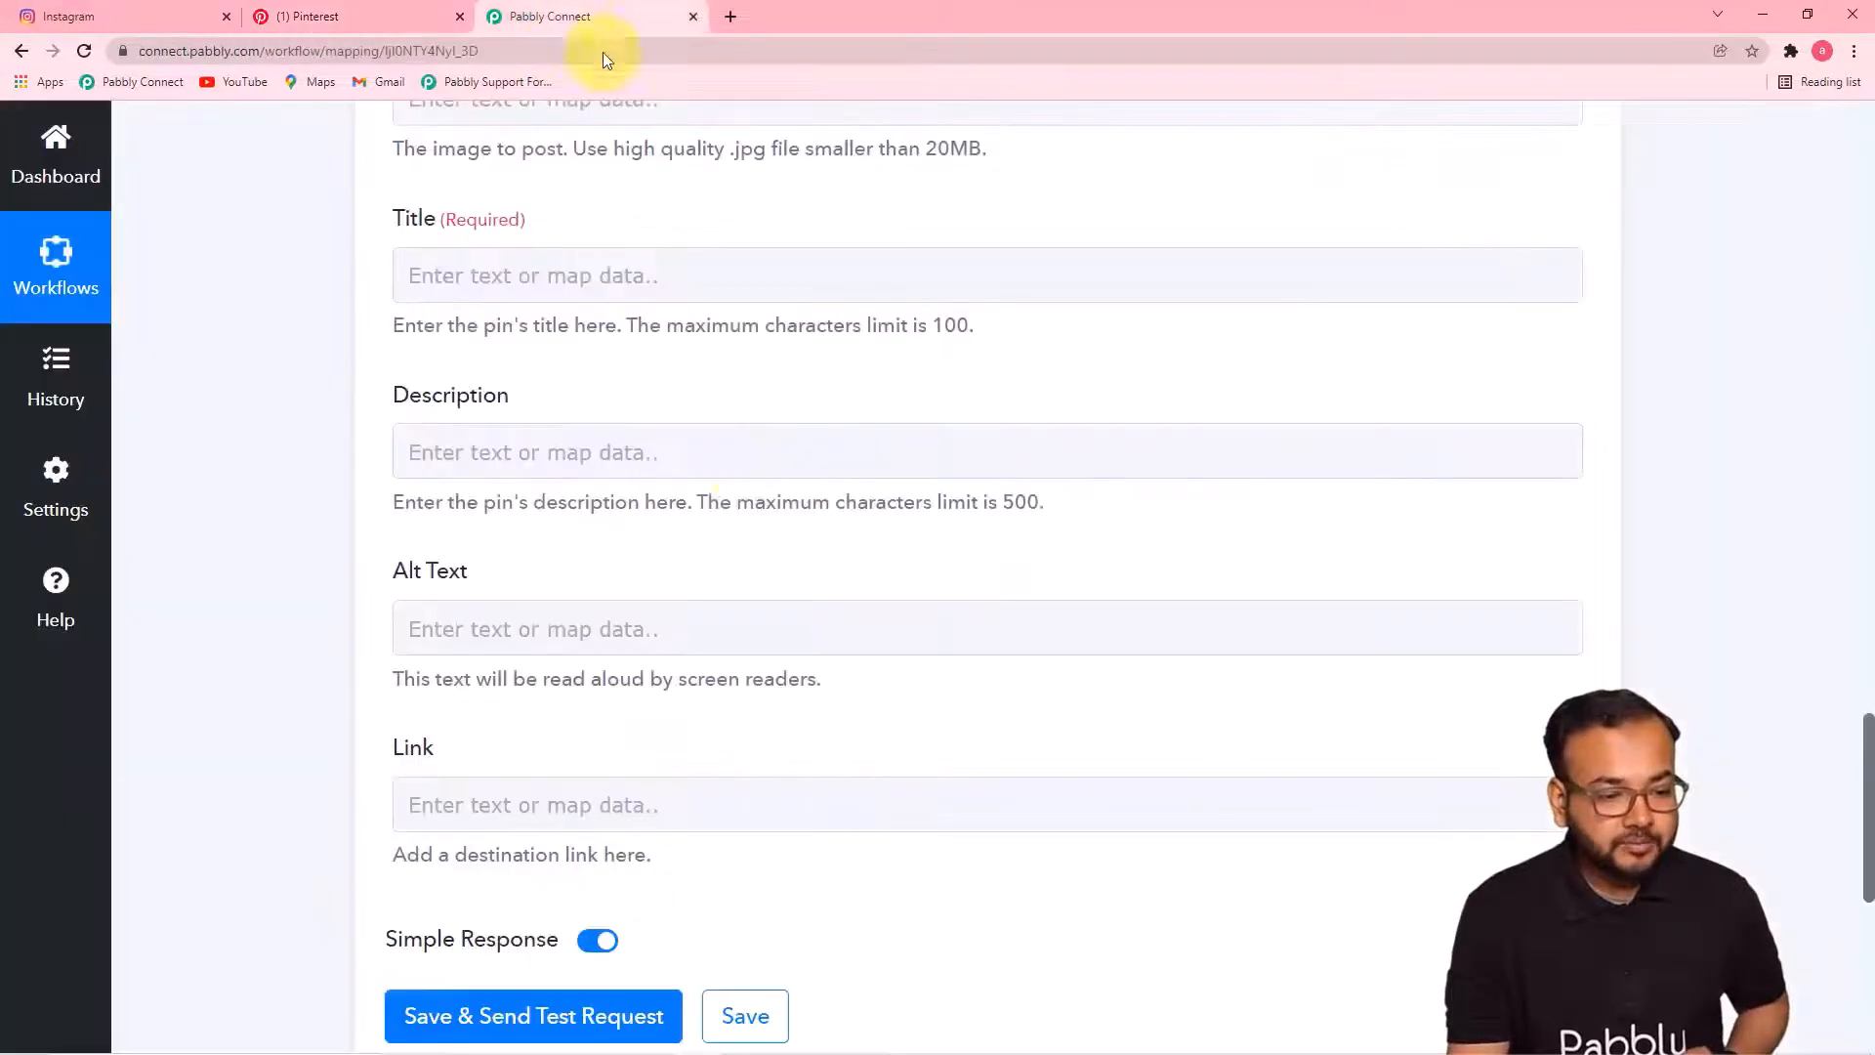
pyautogui.scroll(4, 742, 483)
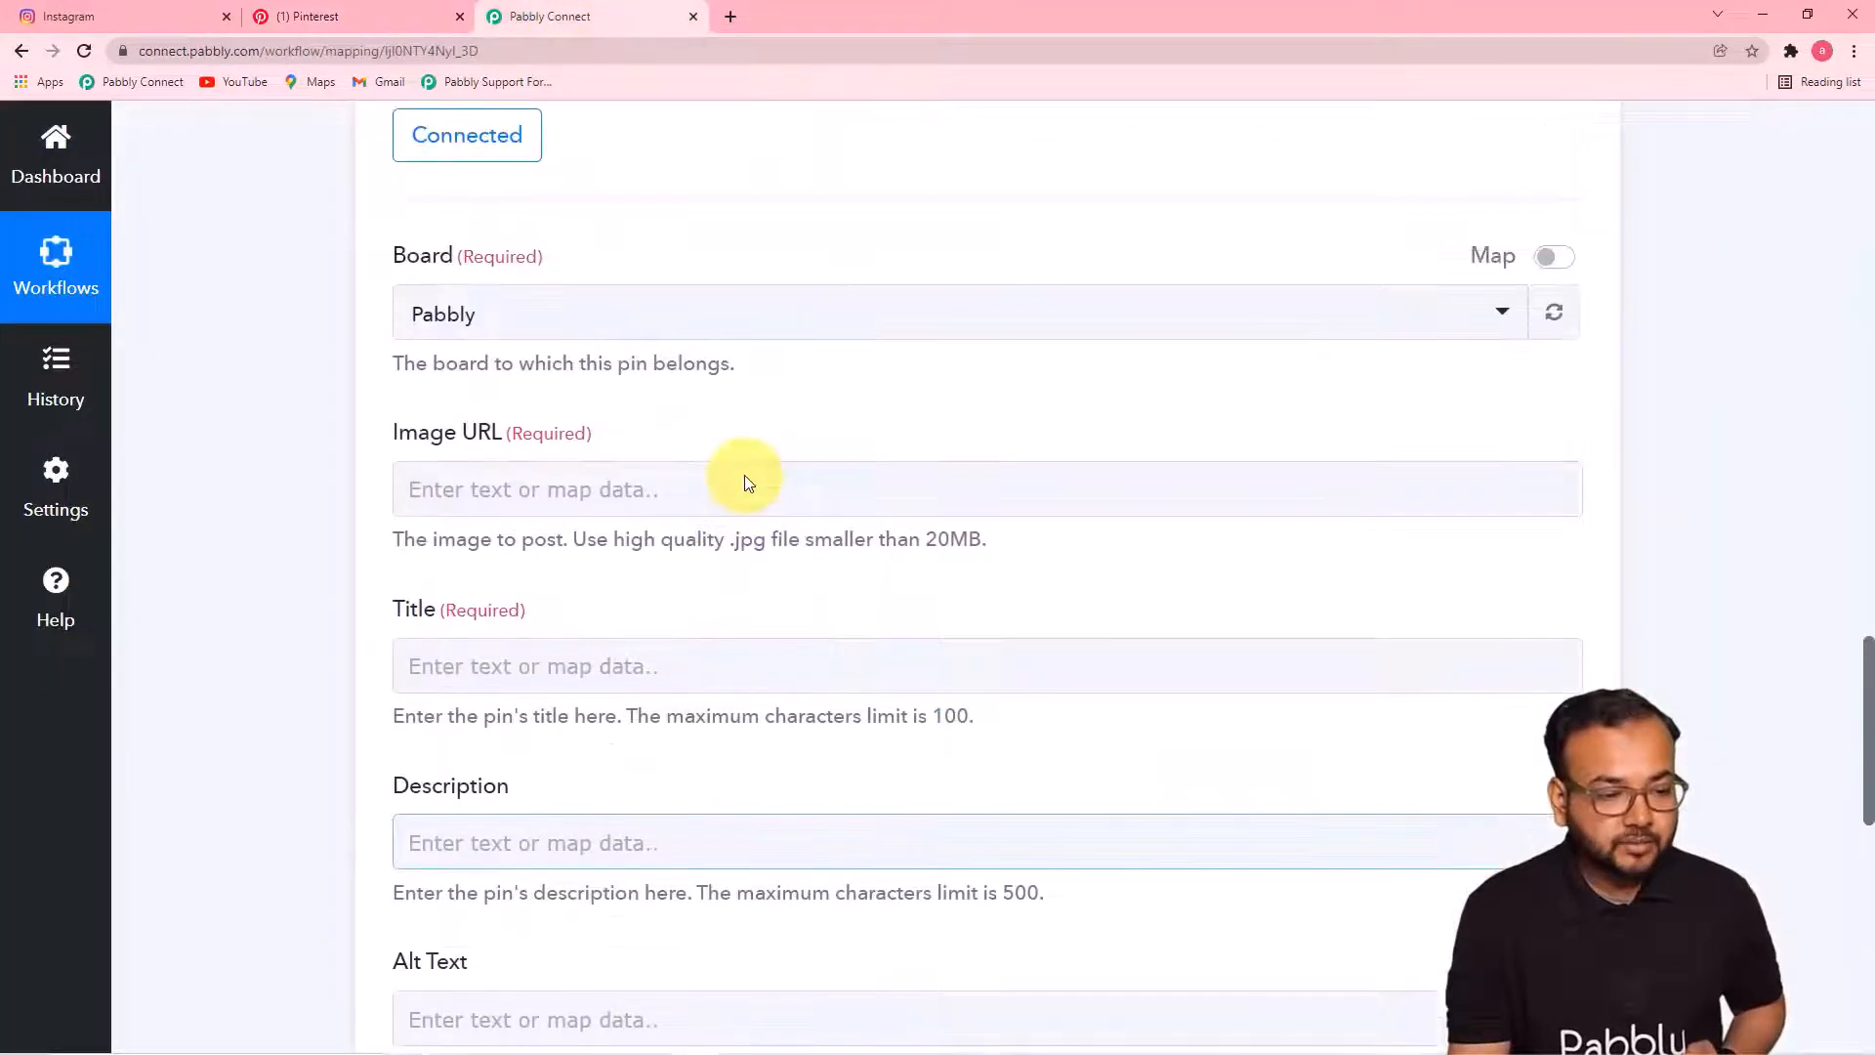
pyautogui.click(791, 326)
pyautogui.click(448, 457)
# Look over the remaining pin fields and go back to the Instagram trigger's response to examine the data available for mapping
pyautogui.scroll(-2, 682, 570)
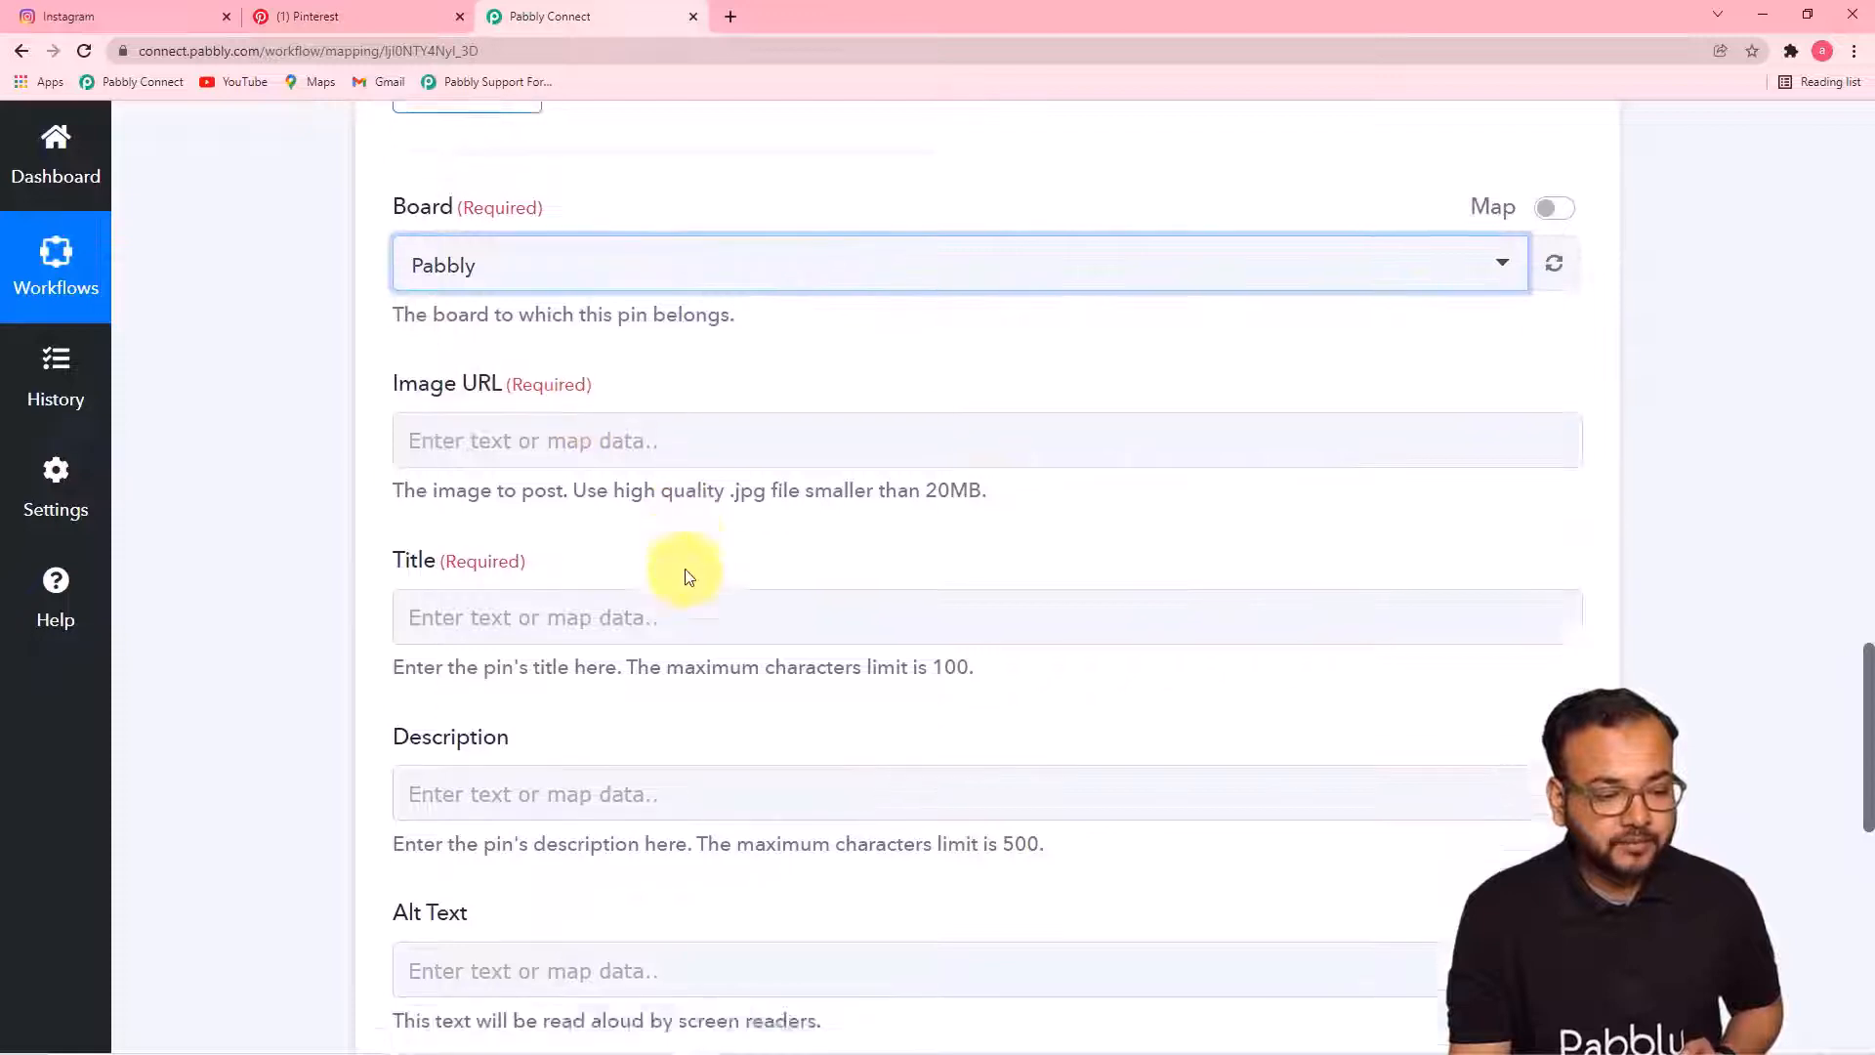
pyautogui.click(733, 403)
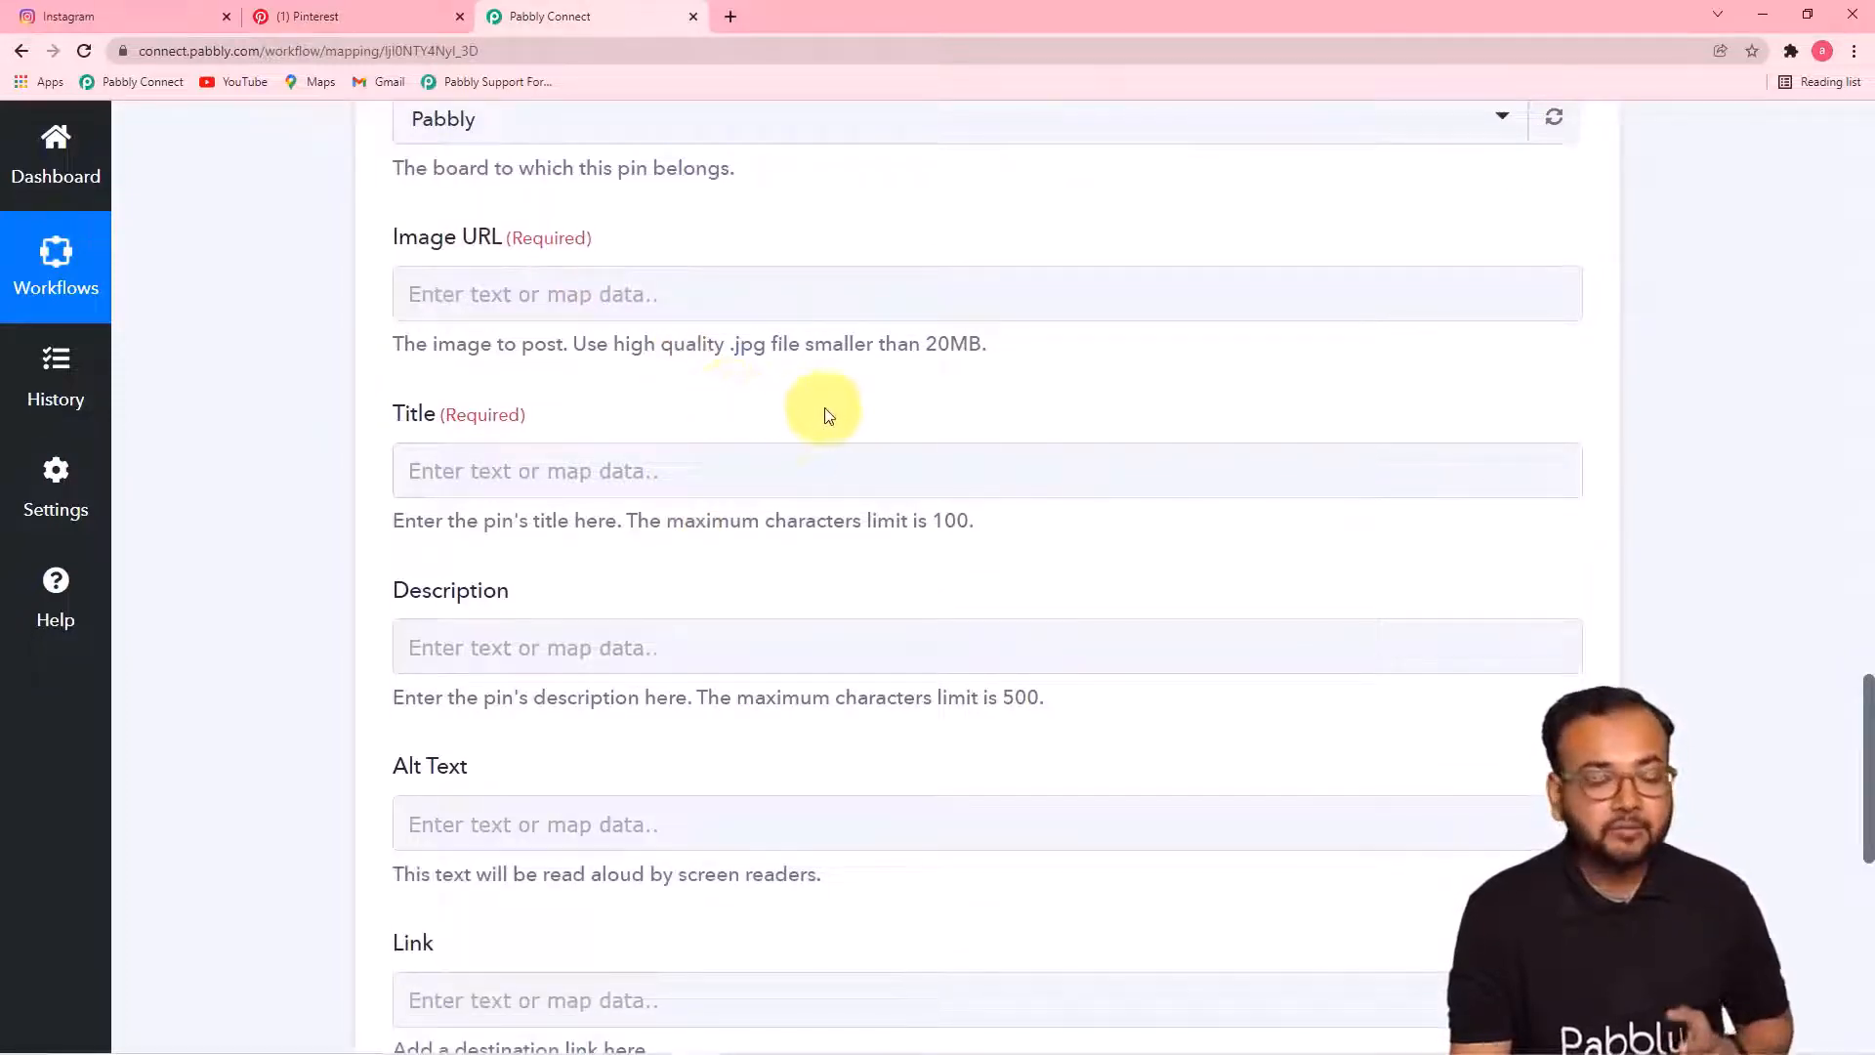
pyautogui.click(876, 636)
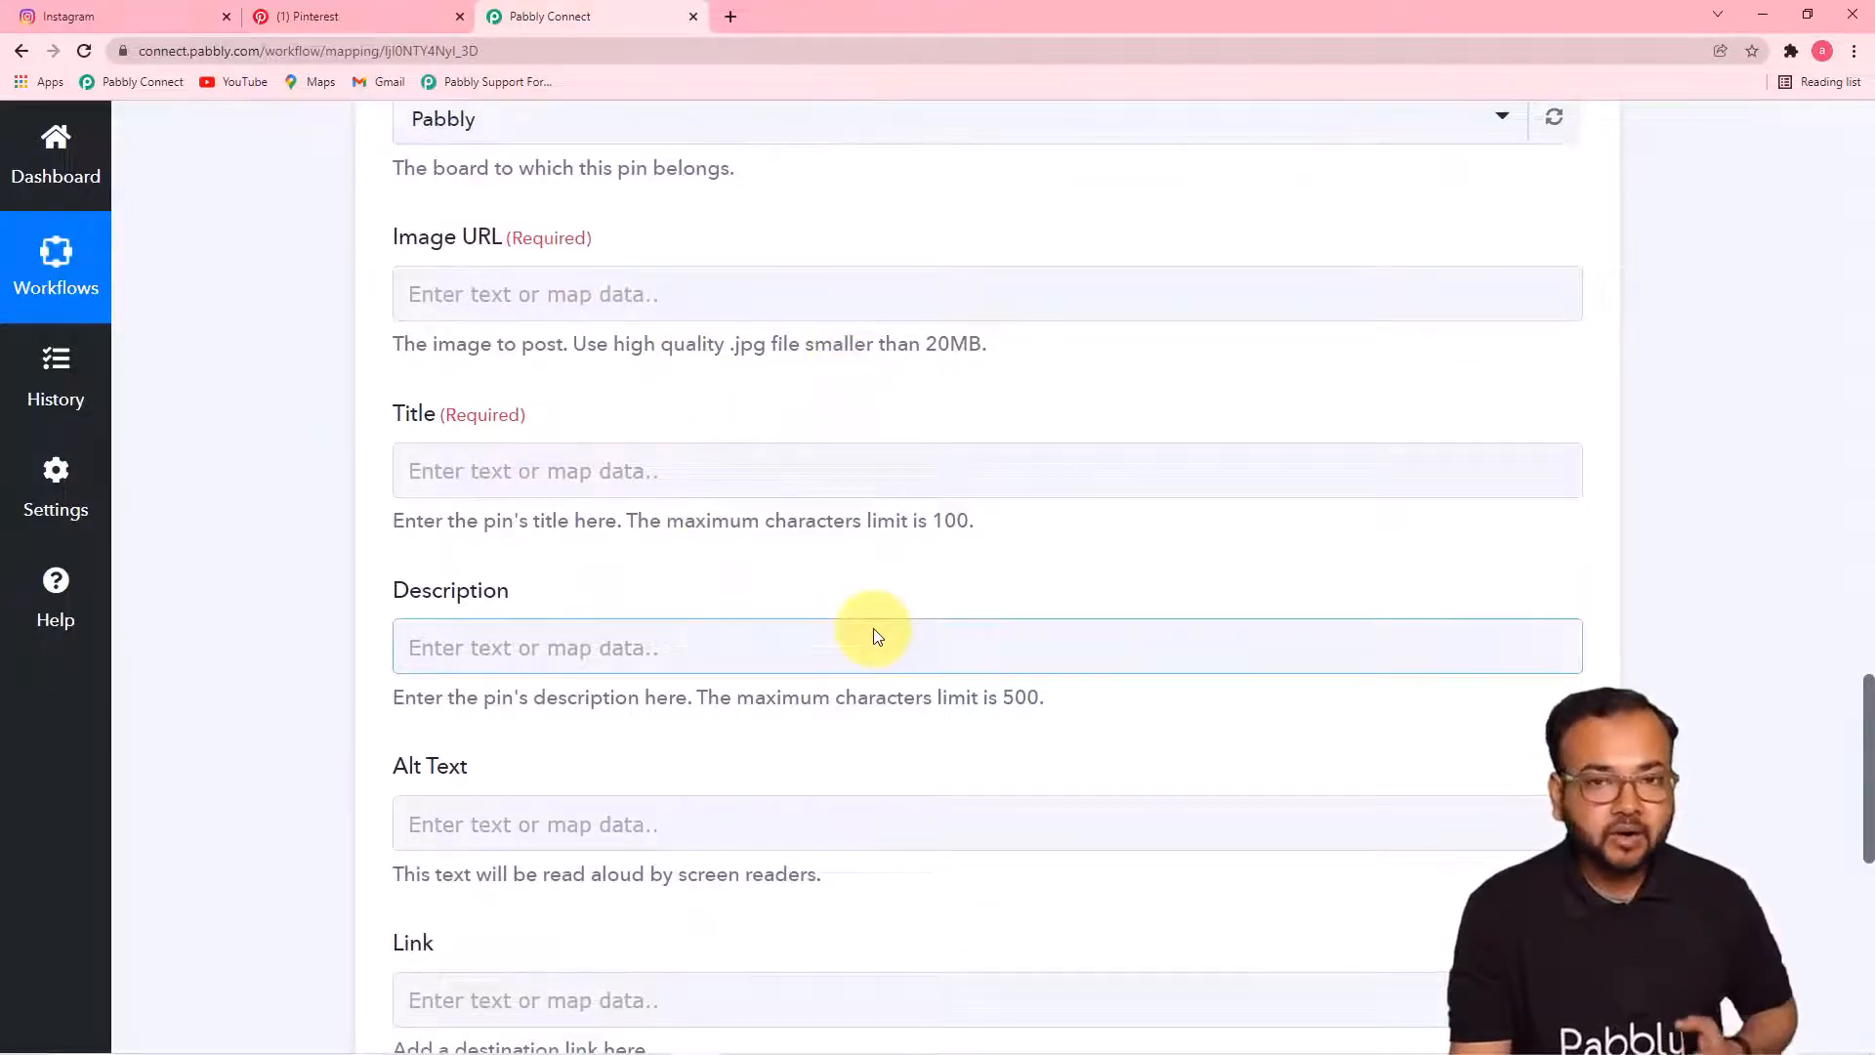
pyautogui.moveTo(1867, 711); pyautogui.dragTo(1813, 326)
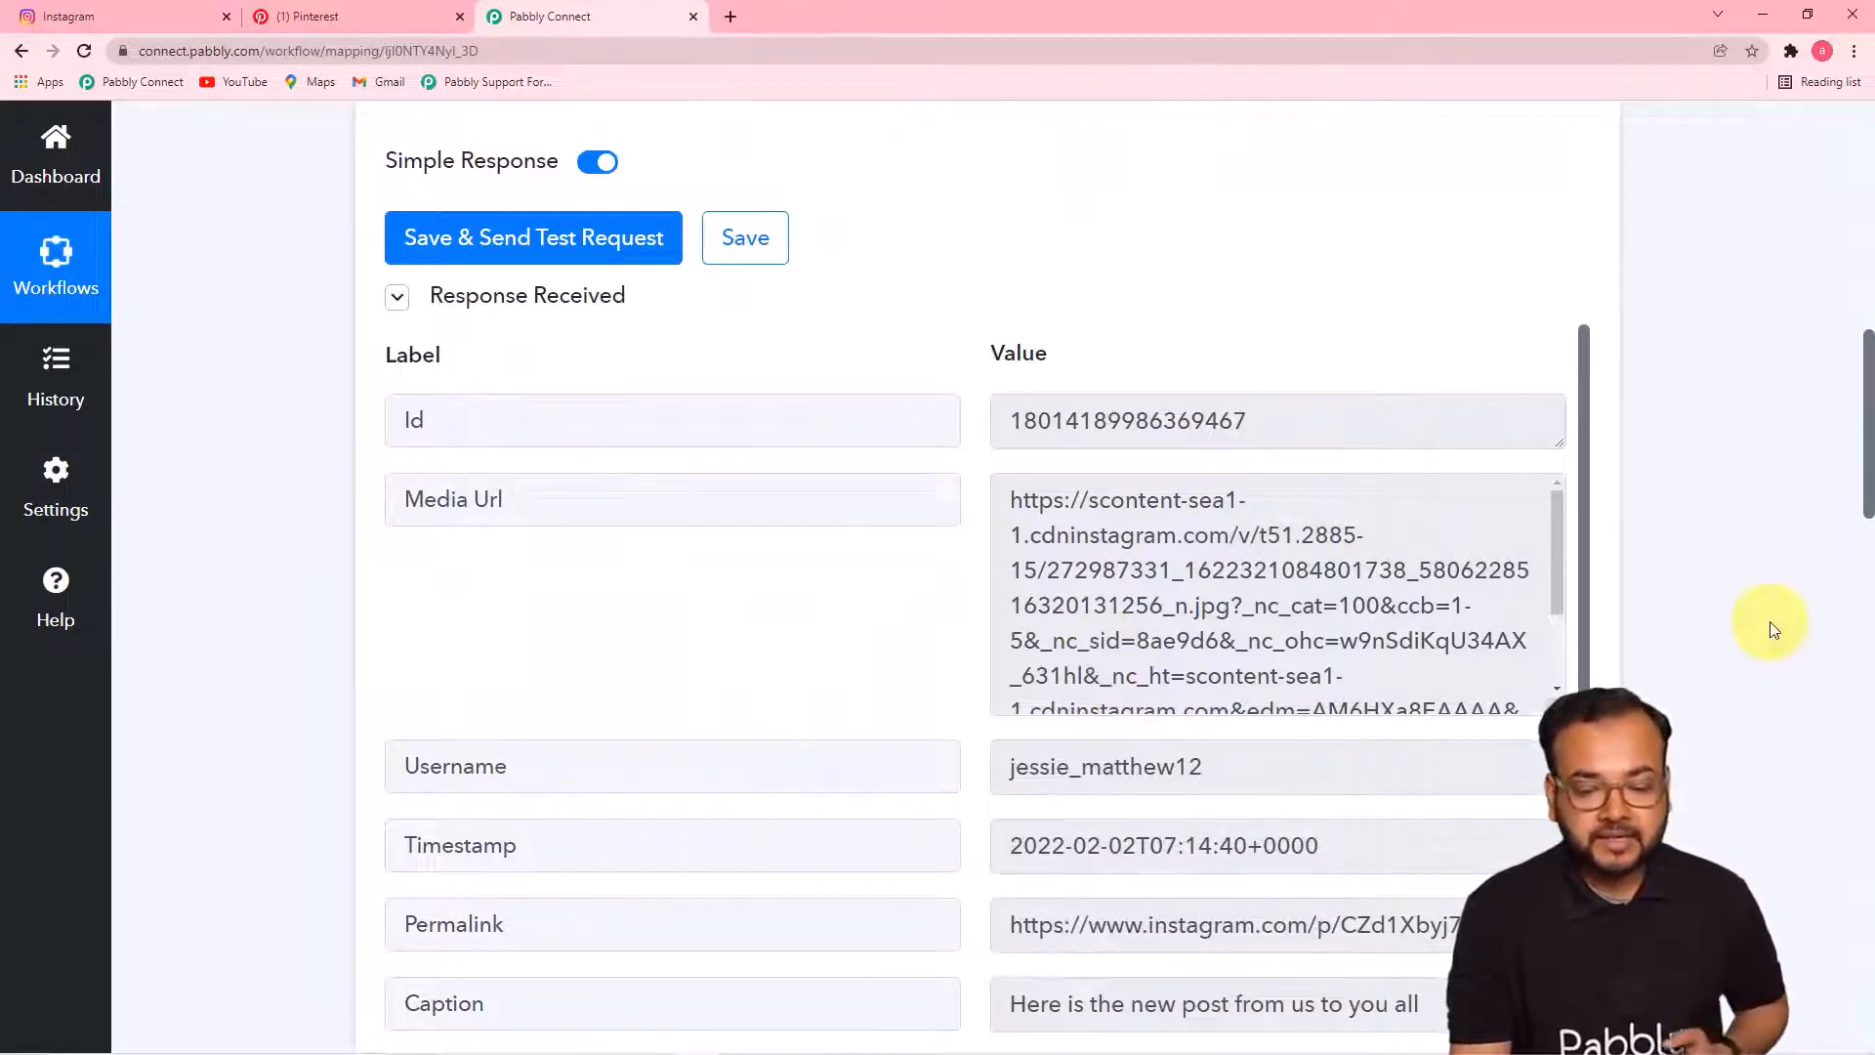
# Map the Pinterest pin's Image URL to the Media Url from the Instagram for Business trigger
pyautogui.moveTo(1870, 442); pyautogui.dragTo(1845, 757)
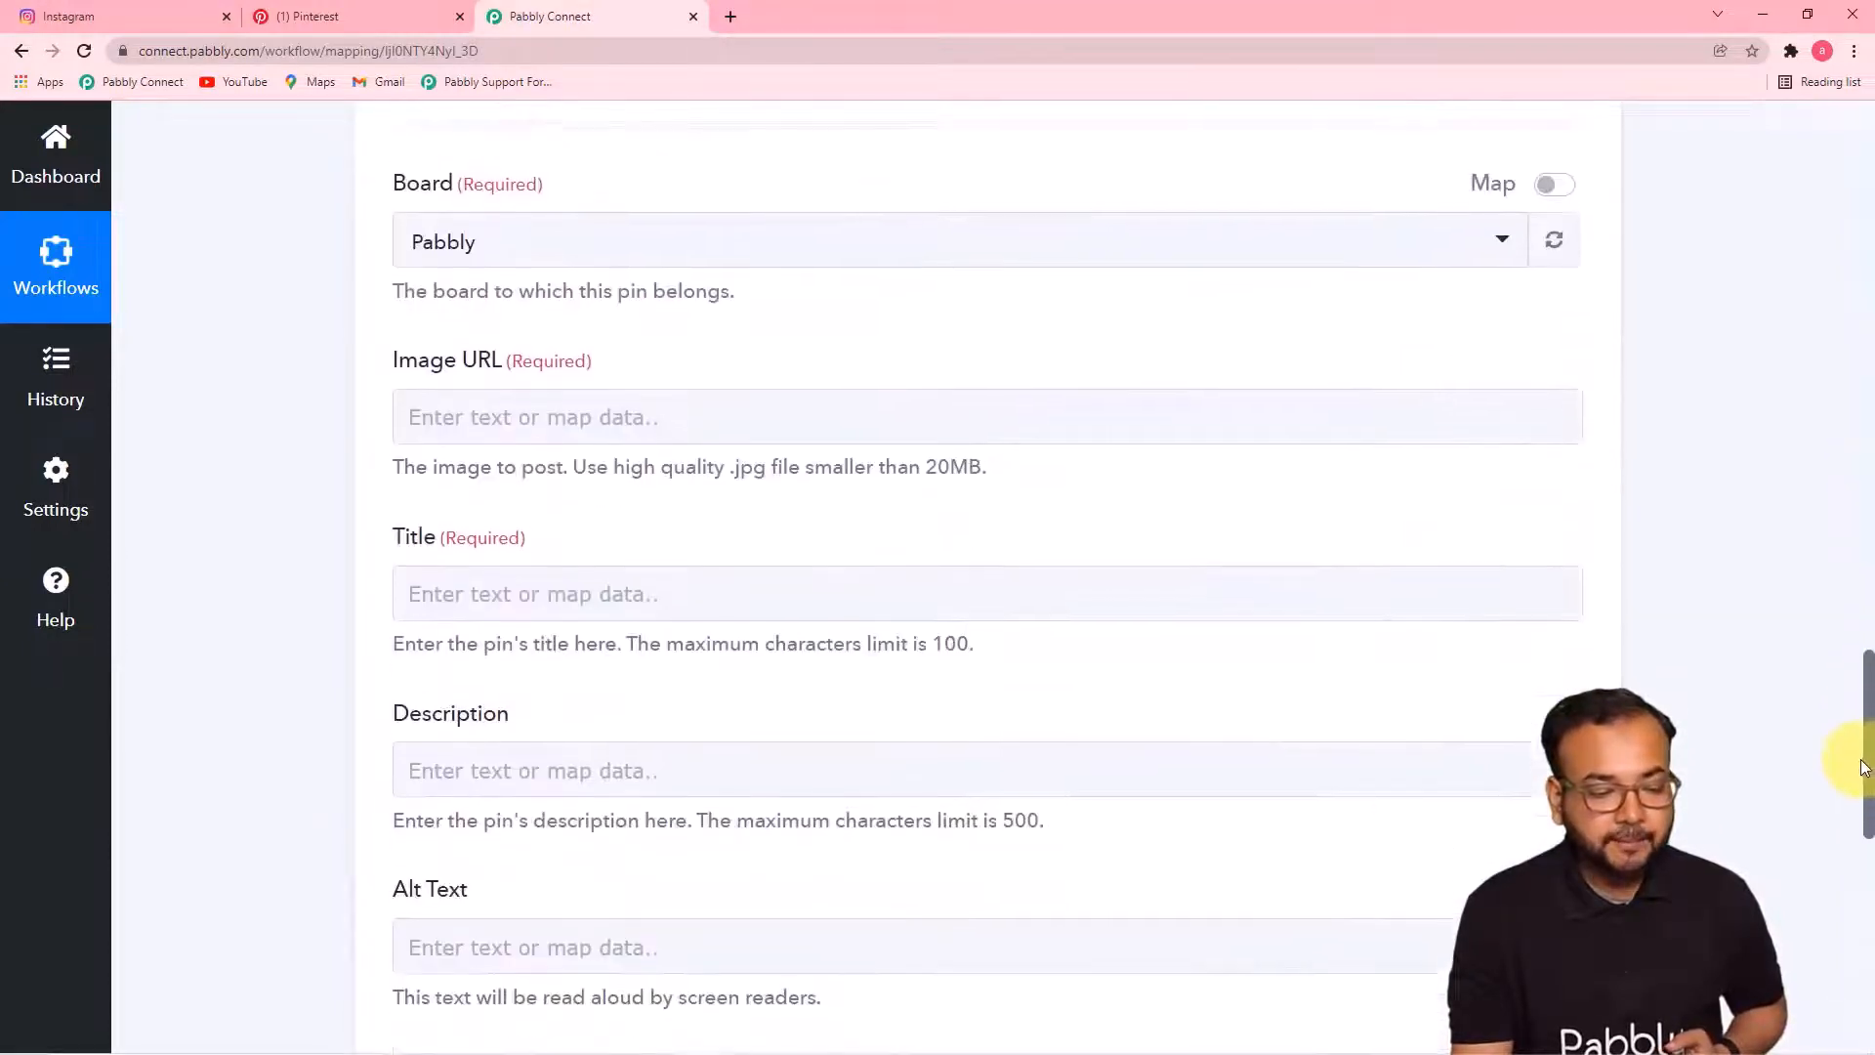
pyautogui.click(788, 408)
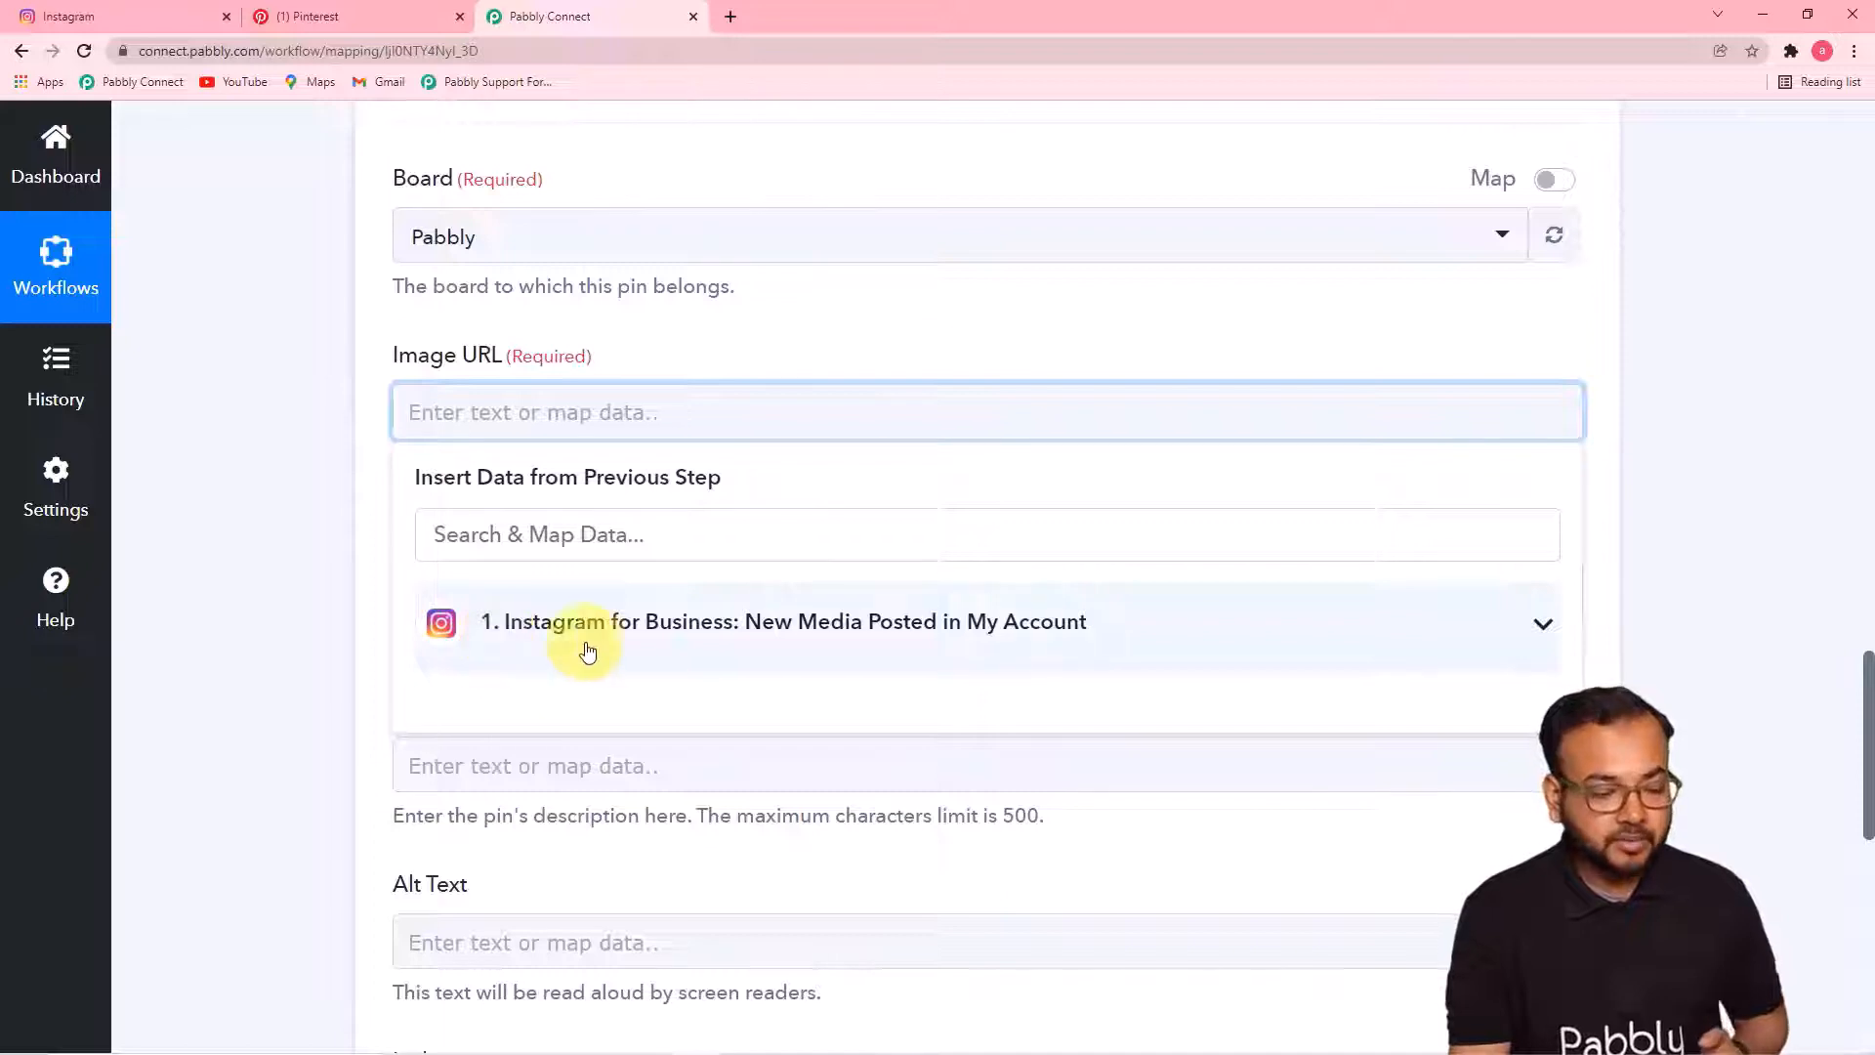
pyautogui.click(931, 629)
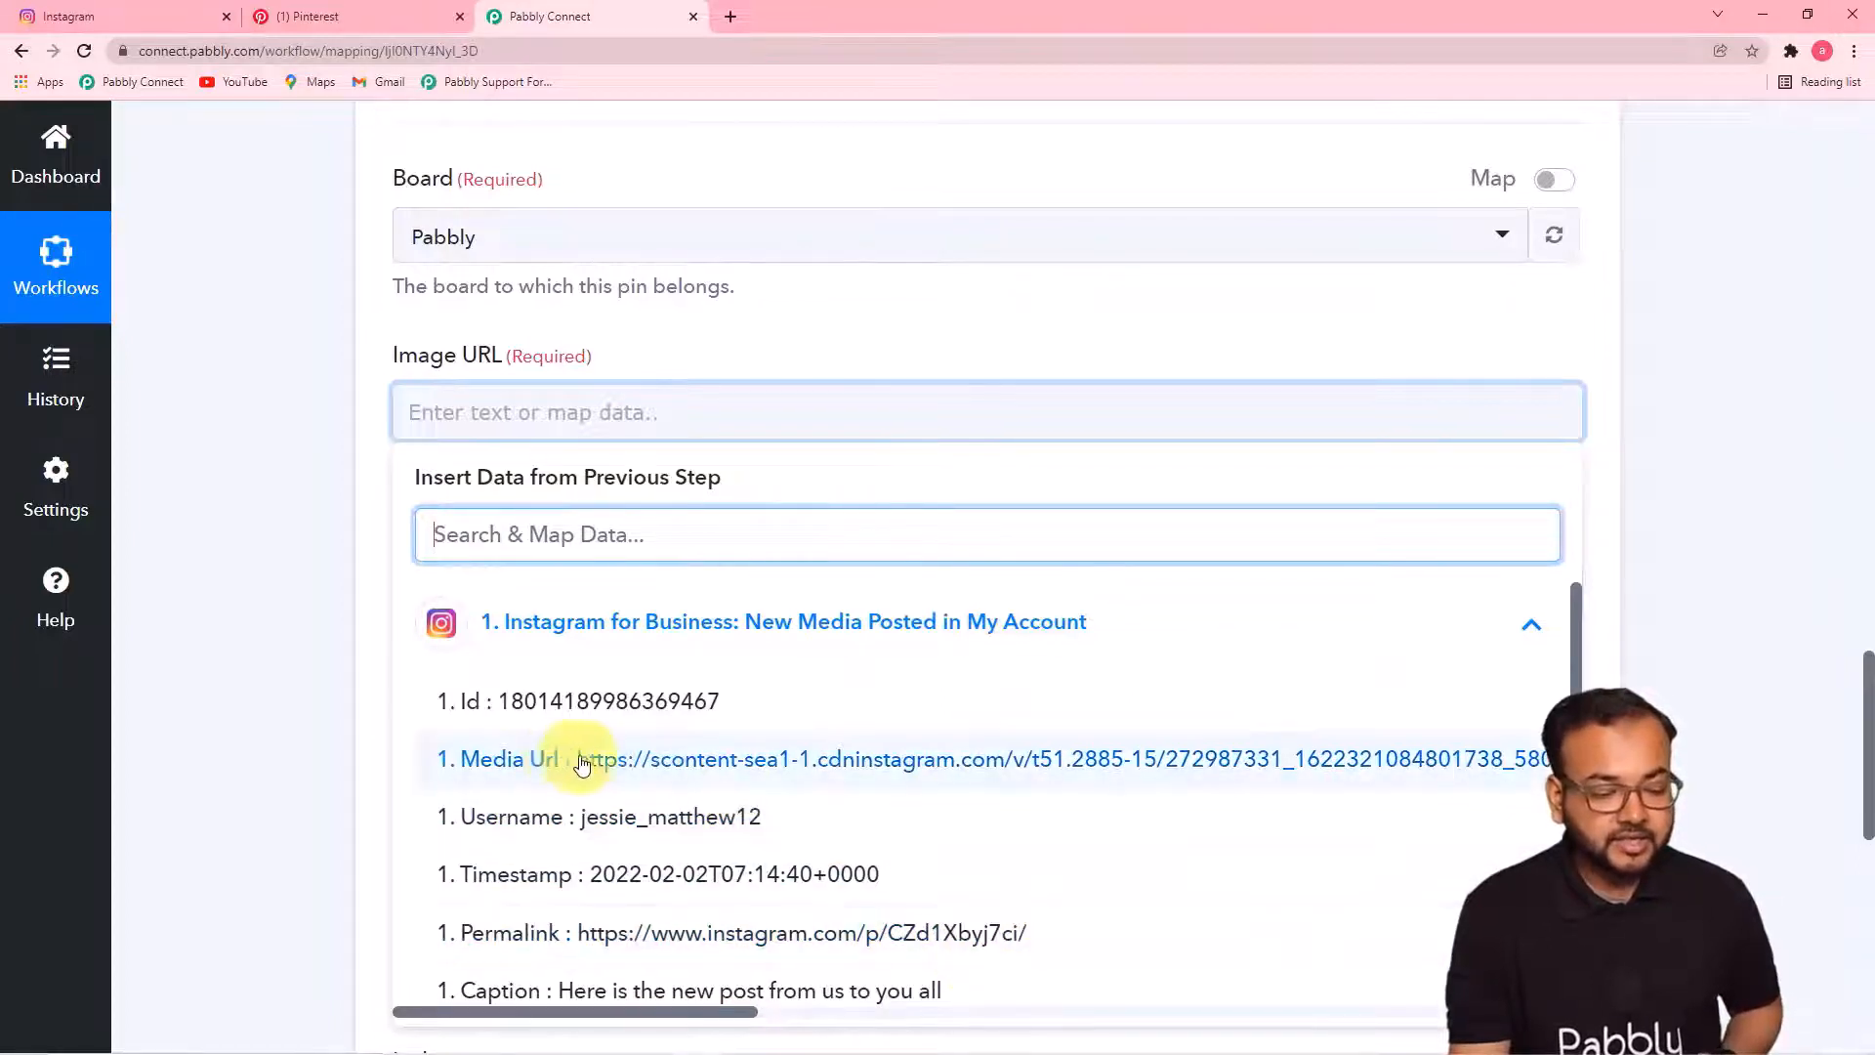
pyautogui.click(708, 759)
pyautogui.click(305, 559)
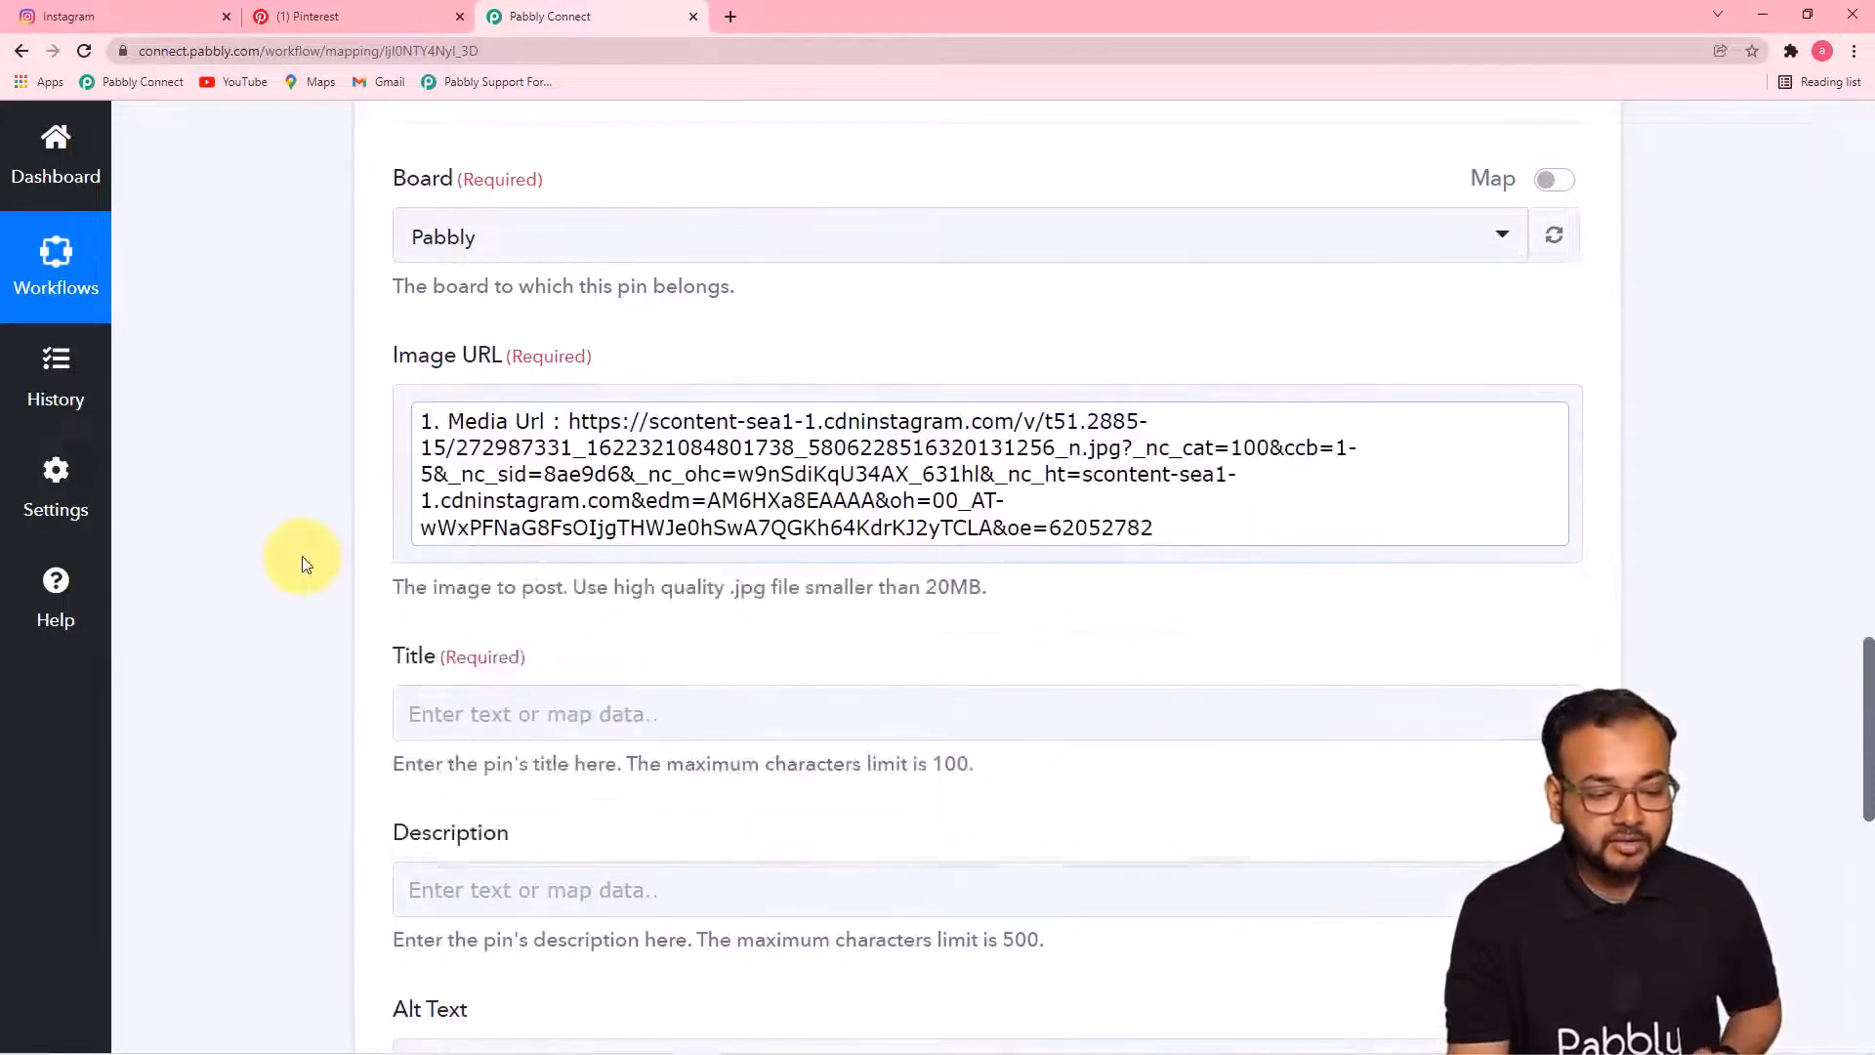
# Map the pin's Title to the Caption from the Instagram for Business trigger
pyautogui.scroll(-4, 303, 564)
pyautogui.scroll(-1, 303, 561)
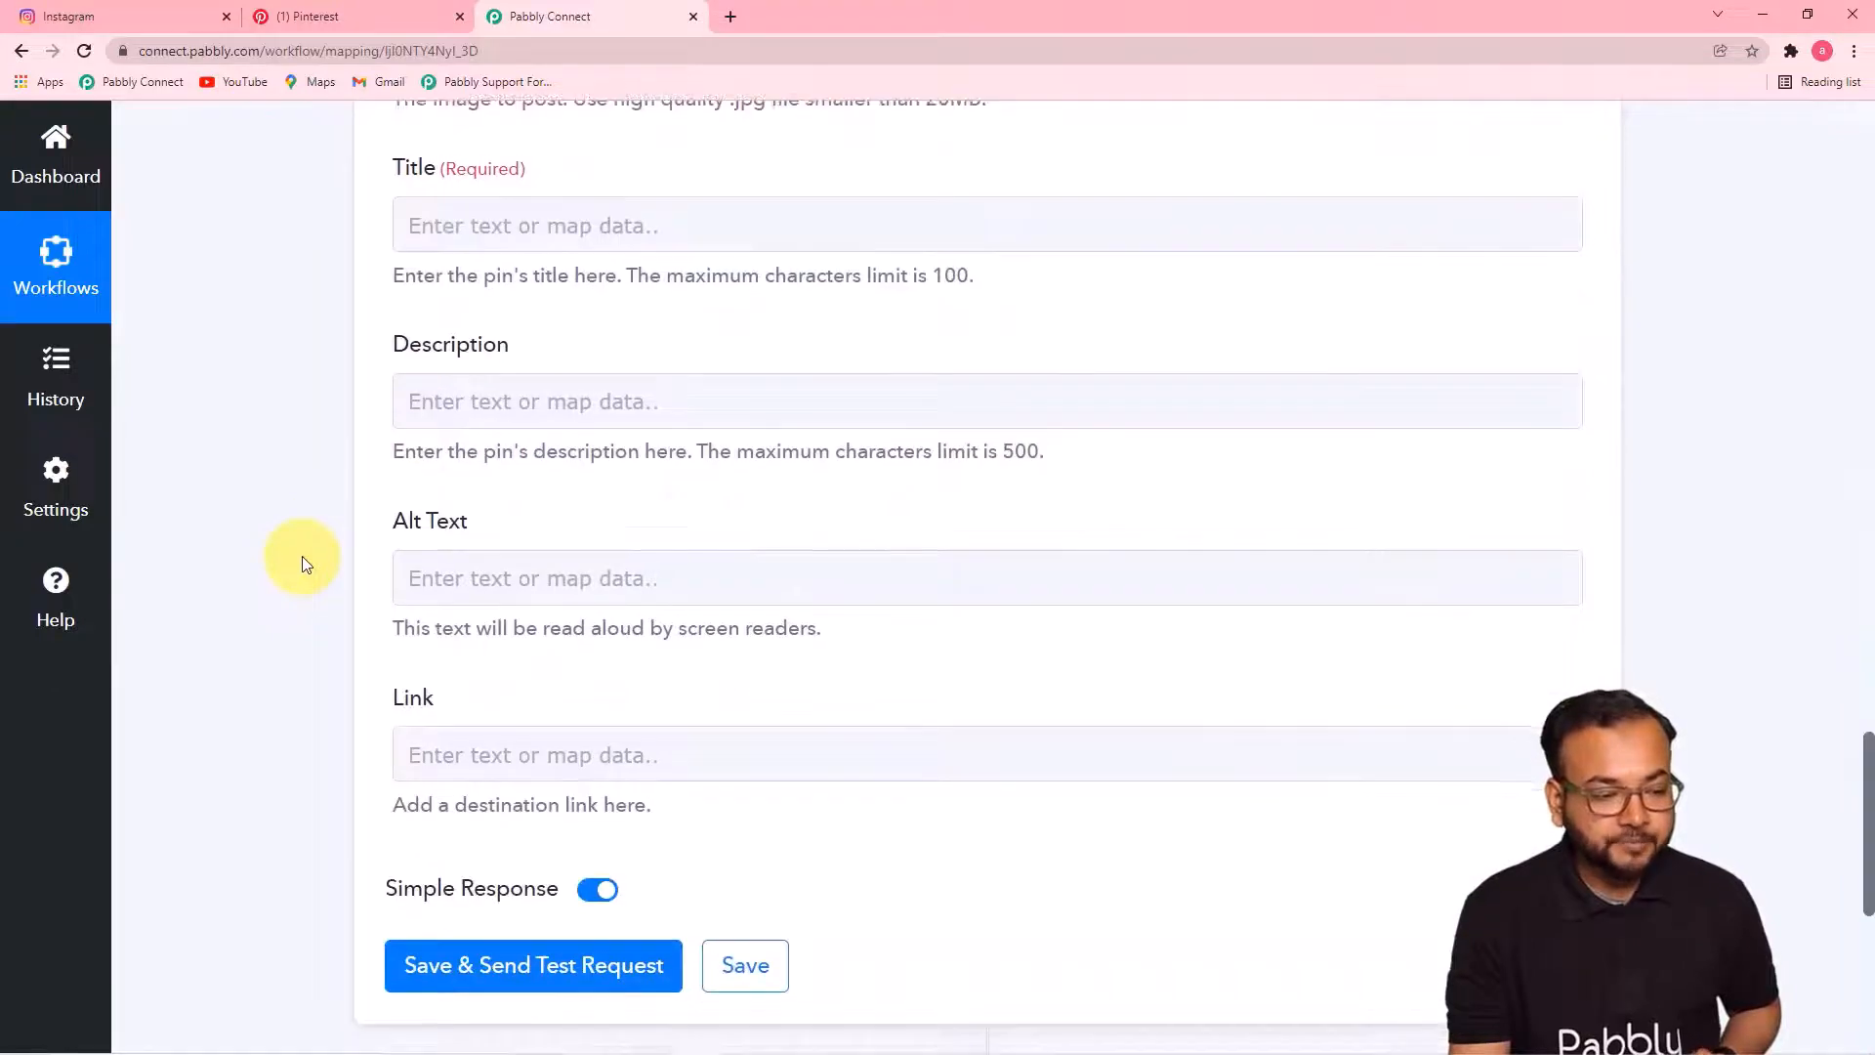
pyautogui.click(843, 229)
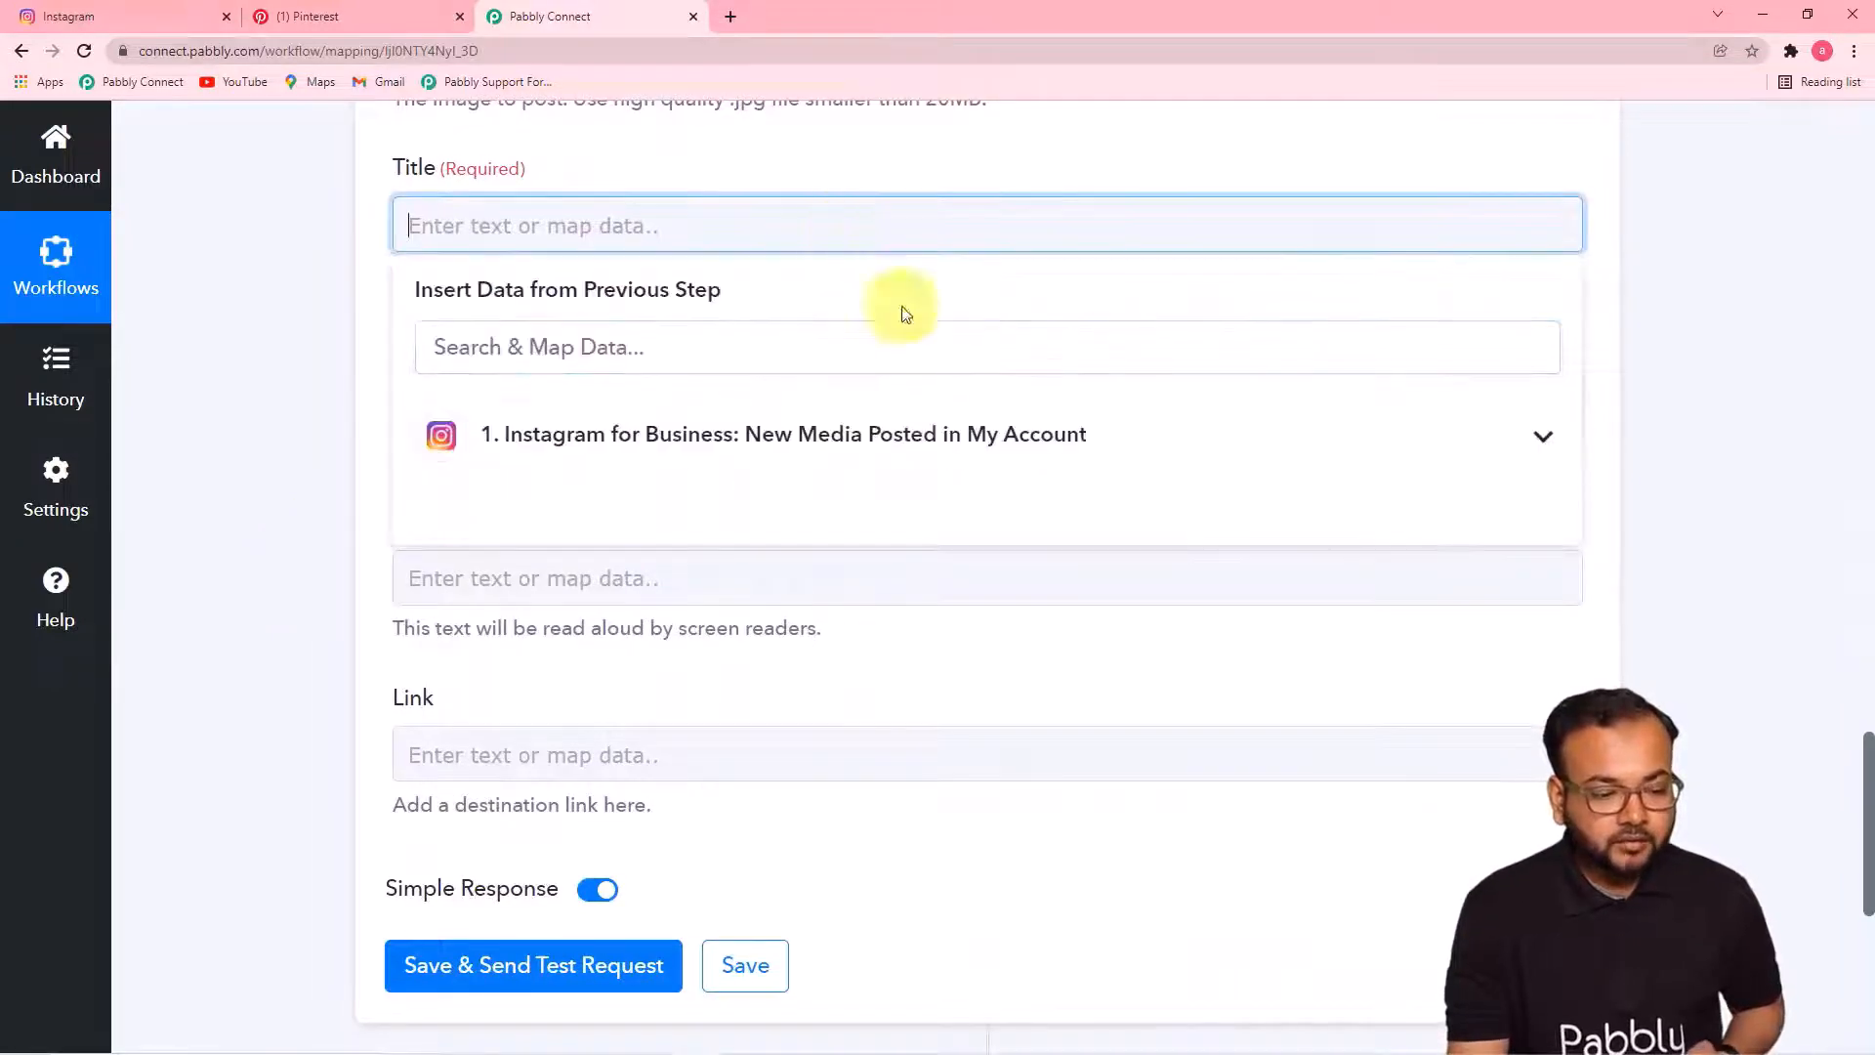
pyautogui.click(882, 451)
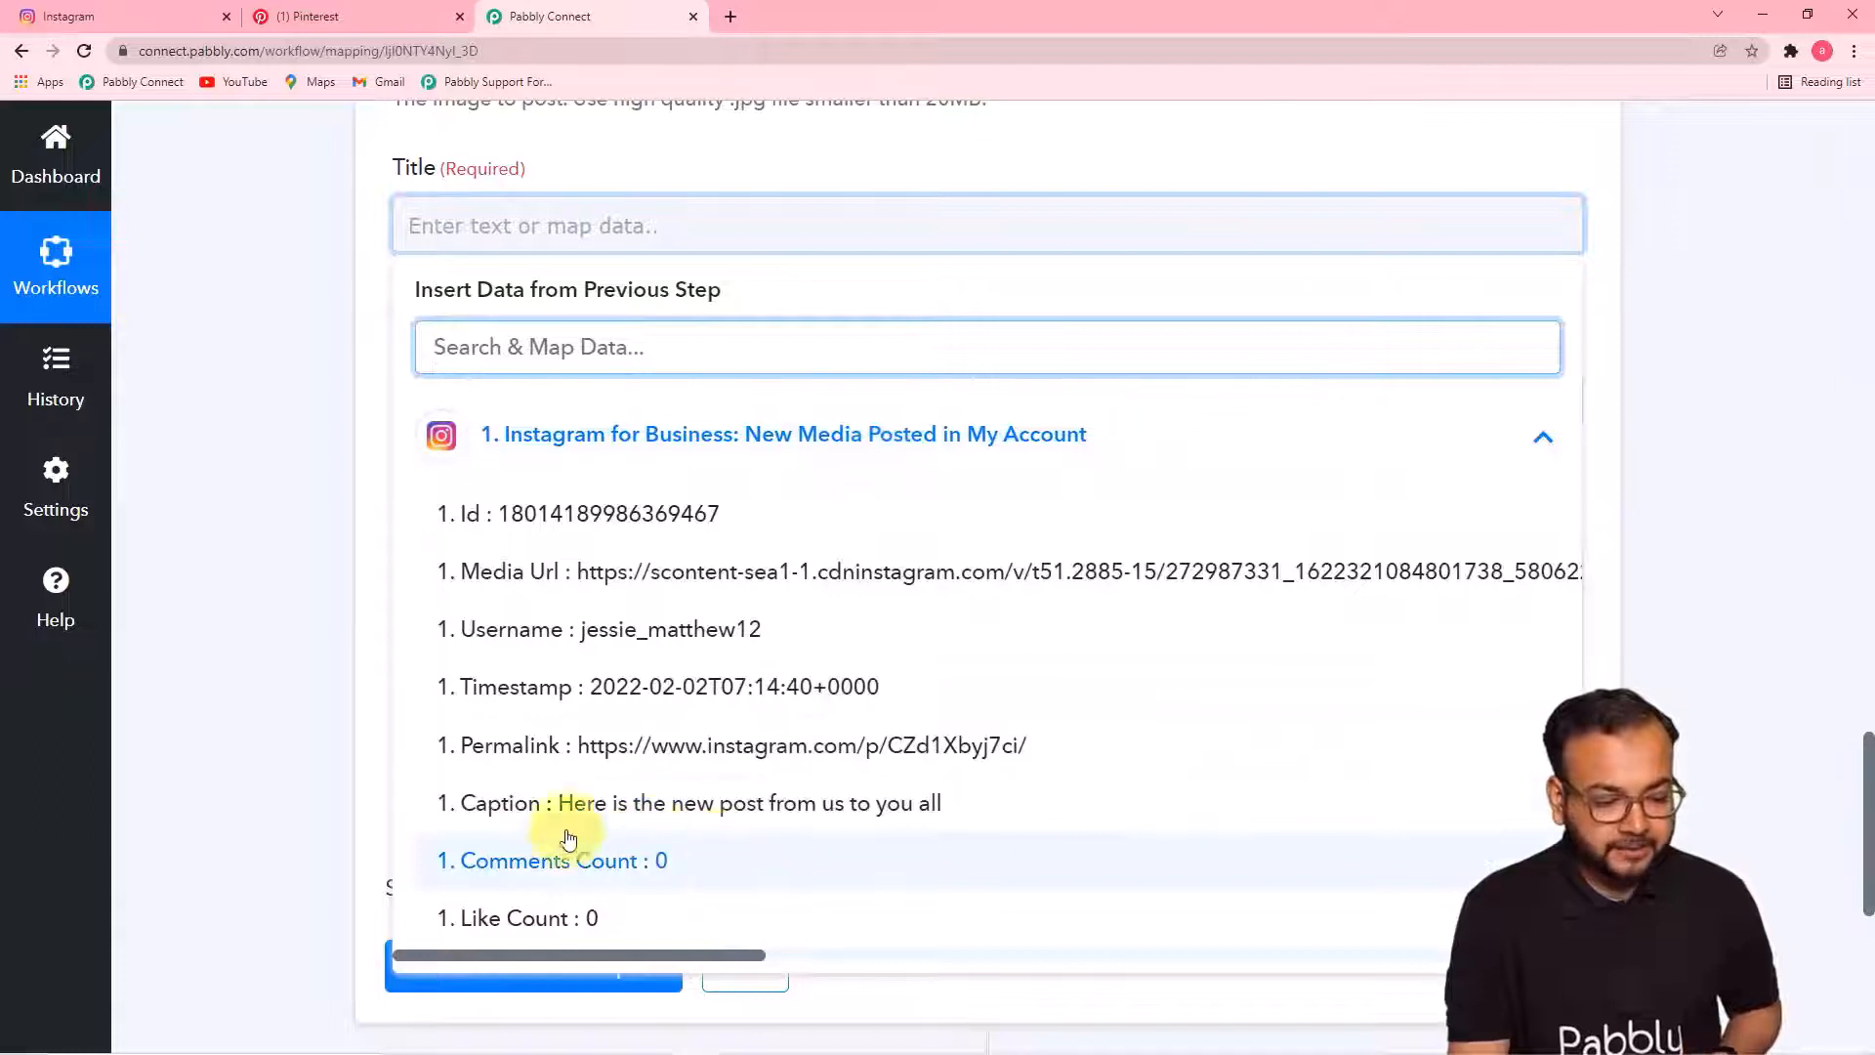
pyautogui.click(745, 805)
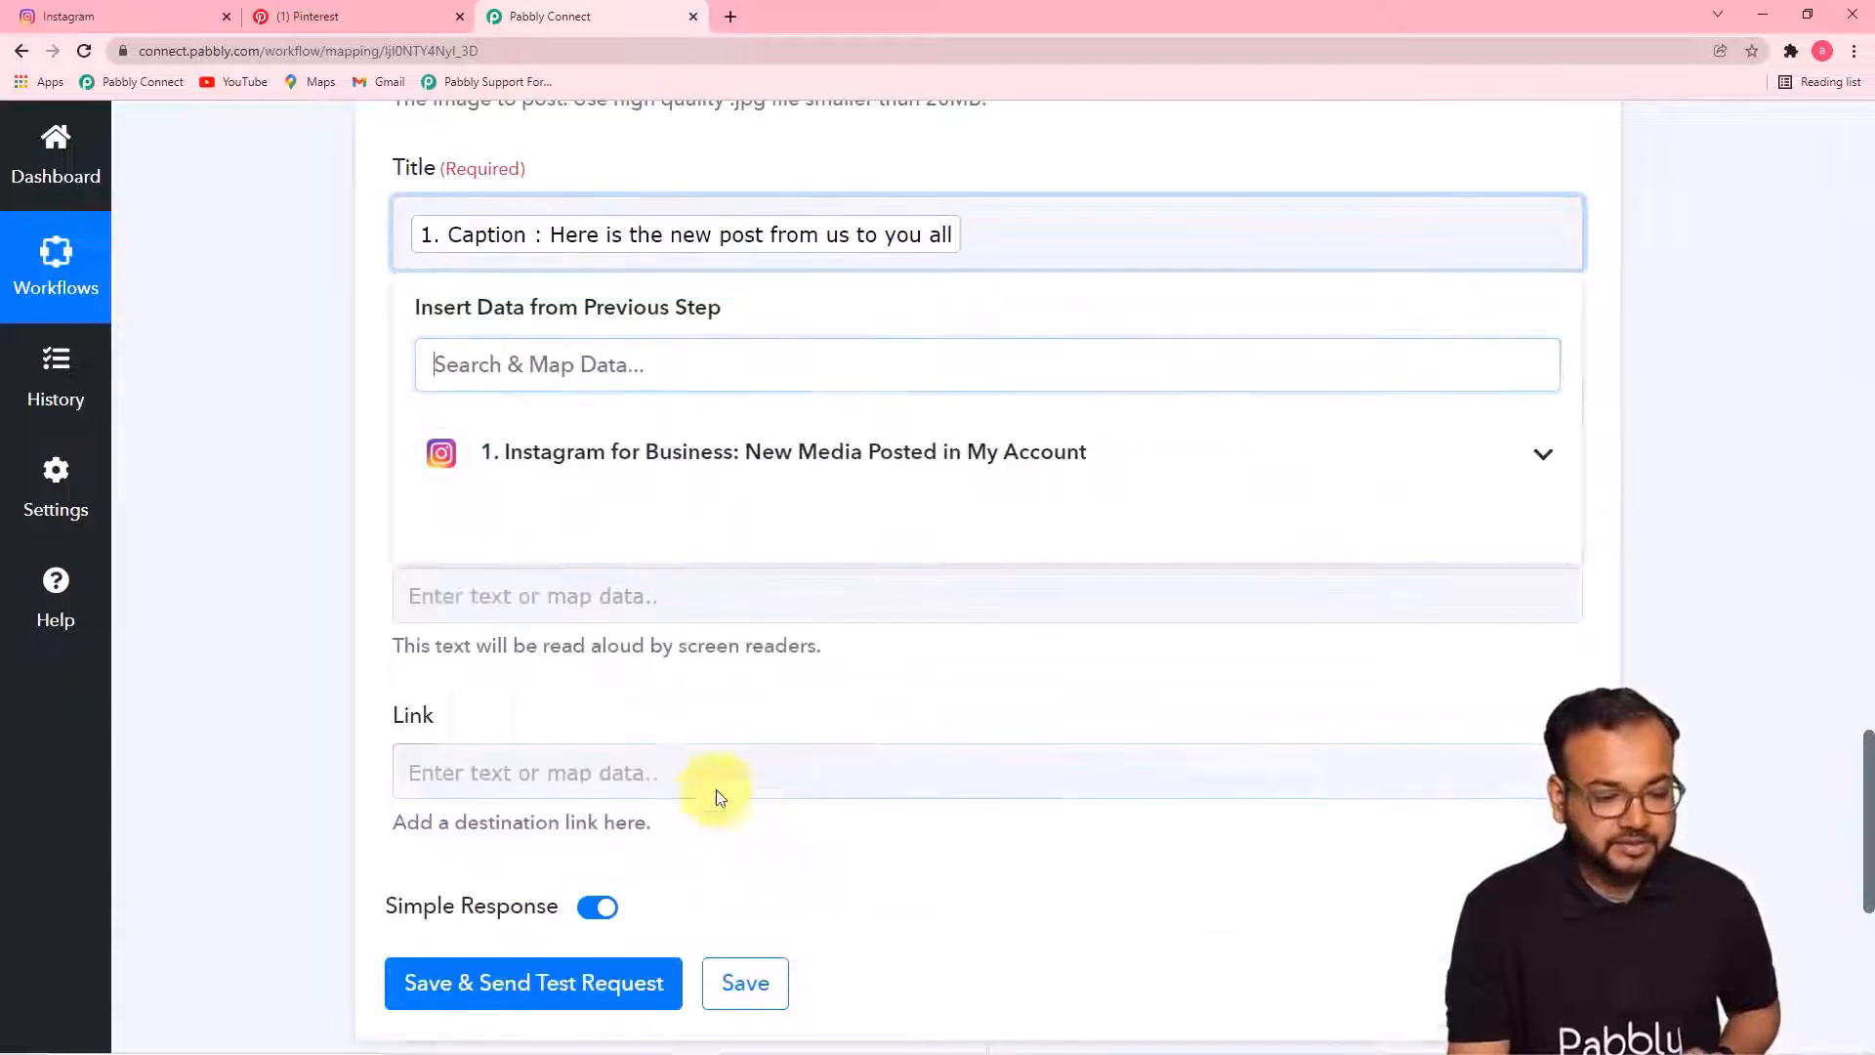
pyautogui.click(261, 542)
pyautogui.scroll(-2, 260, 542)
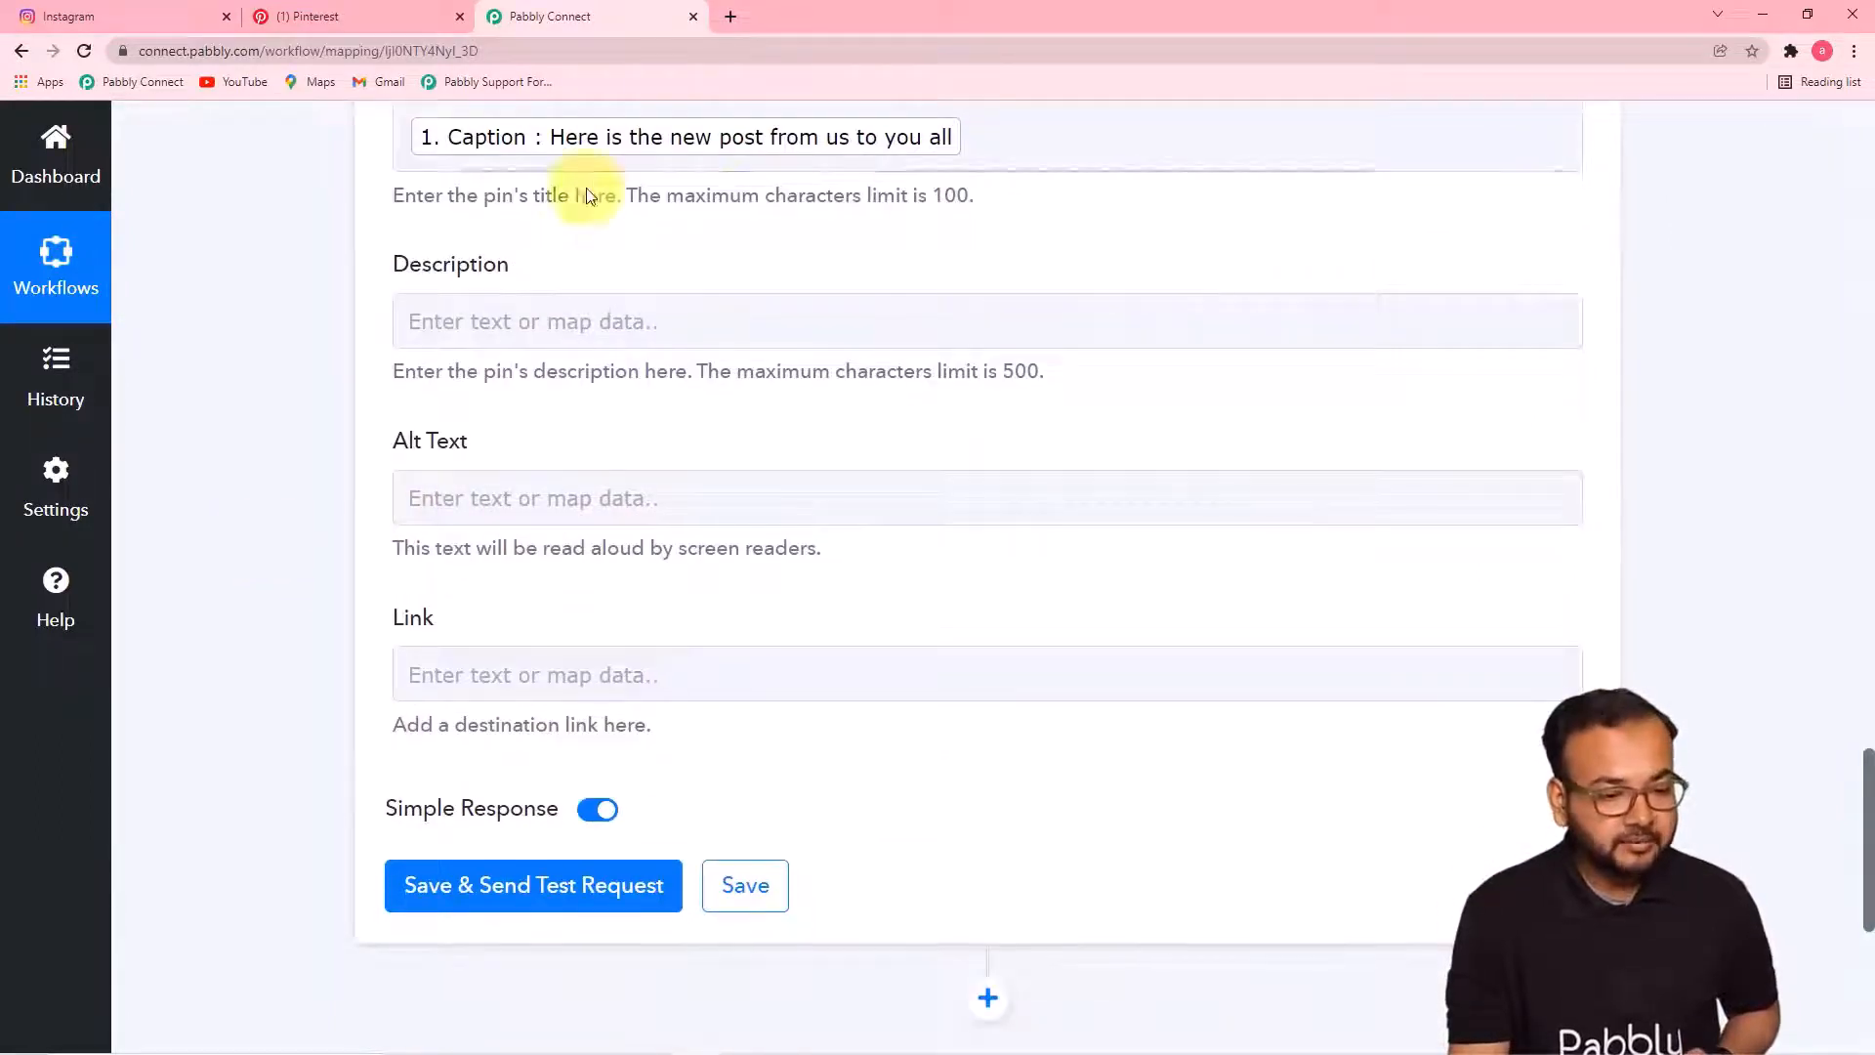
pyautogui.scroll(-1, 1152, 406)
pyautogui.click(912, 229)
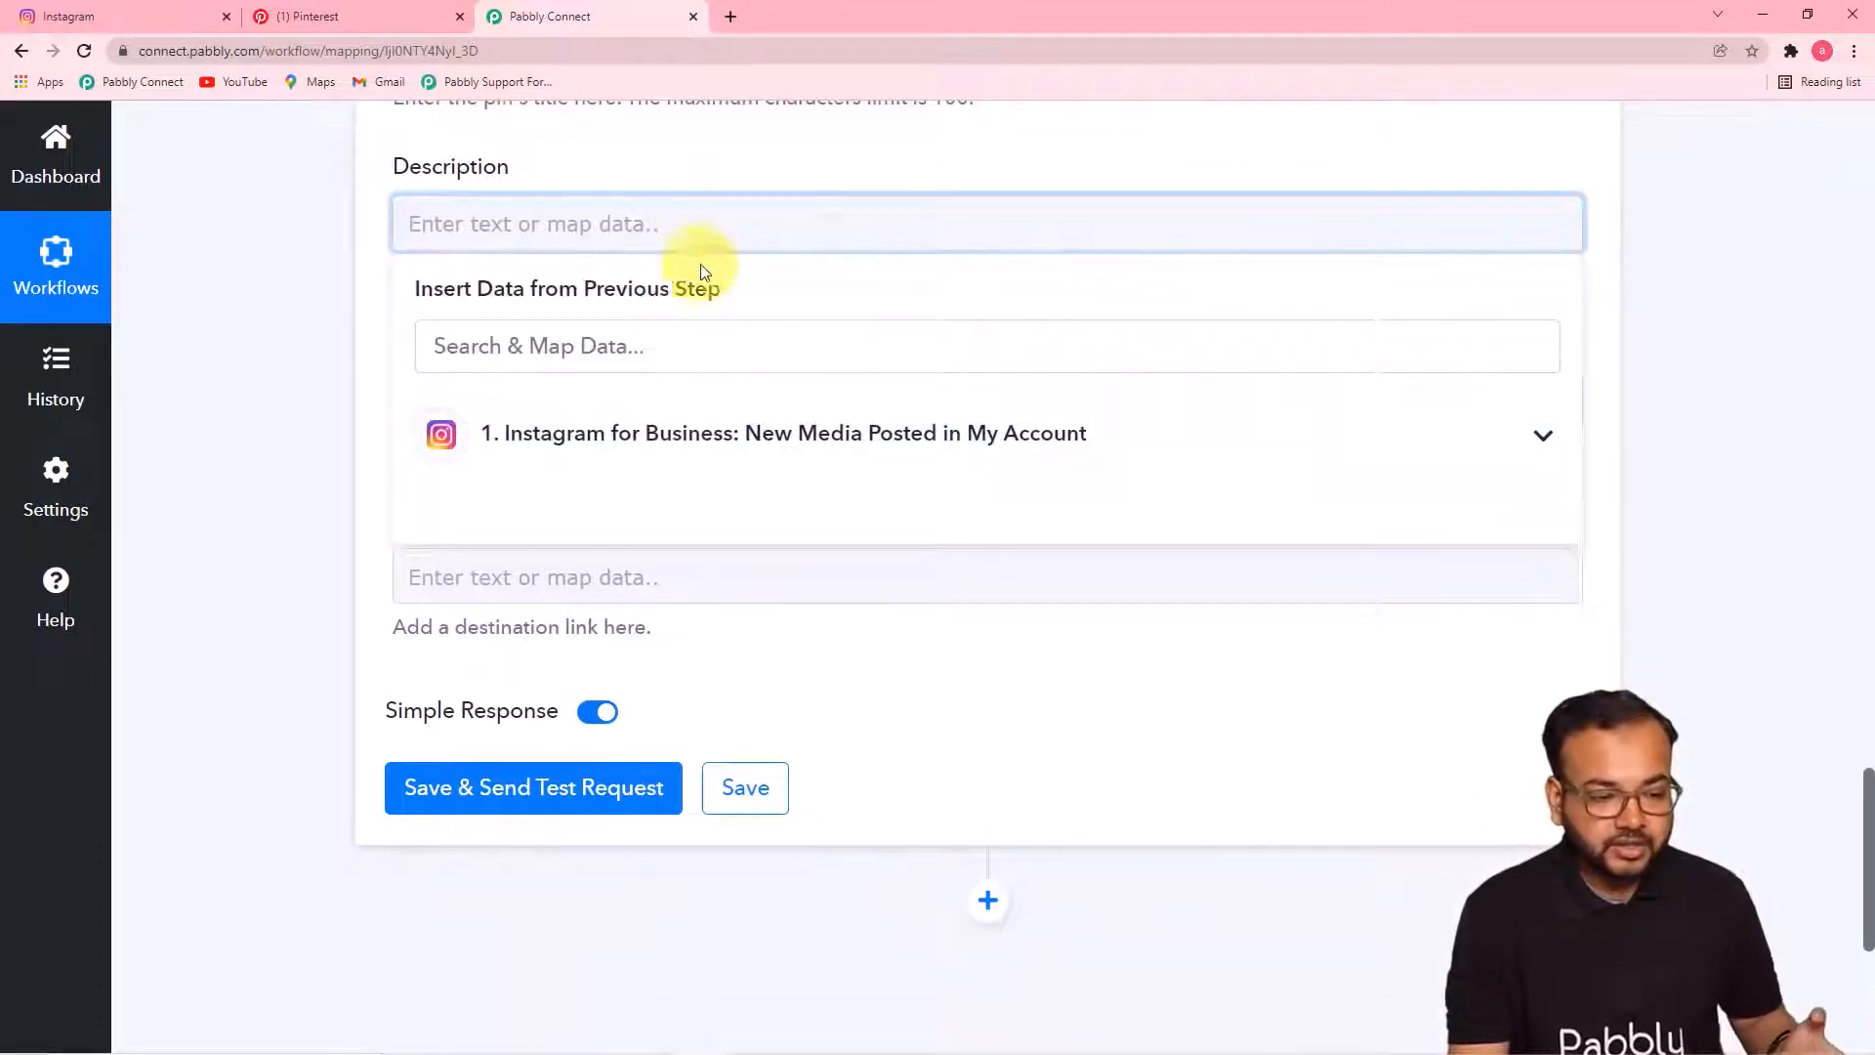
pyautogui.click(964, 174)
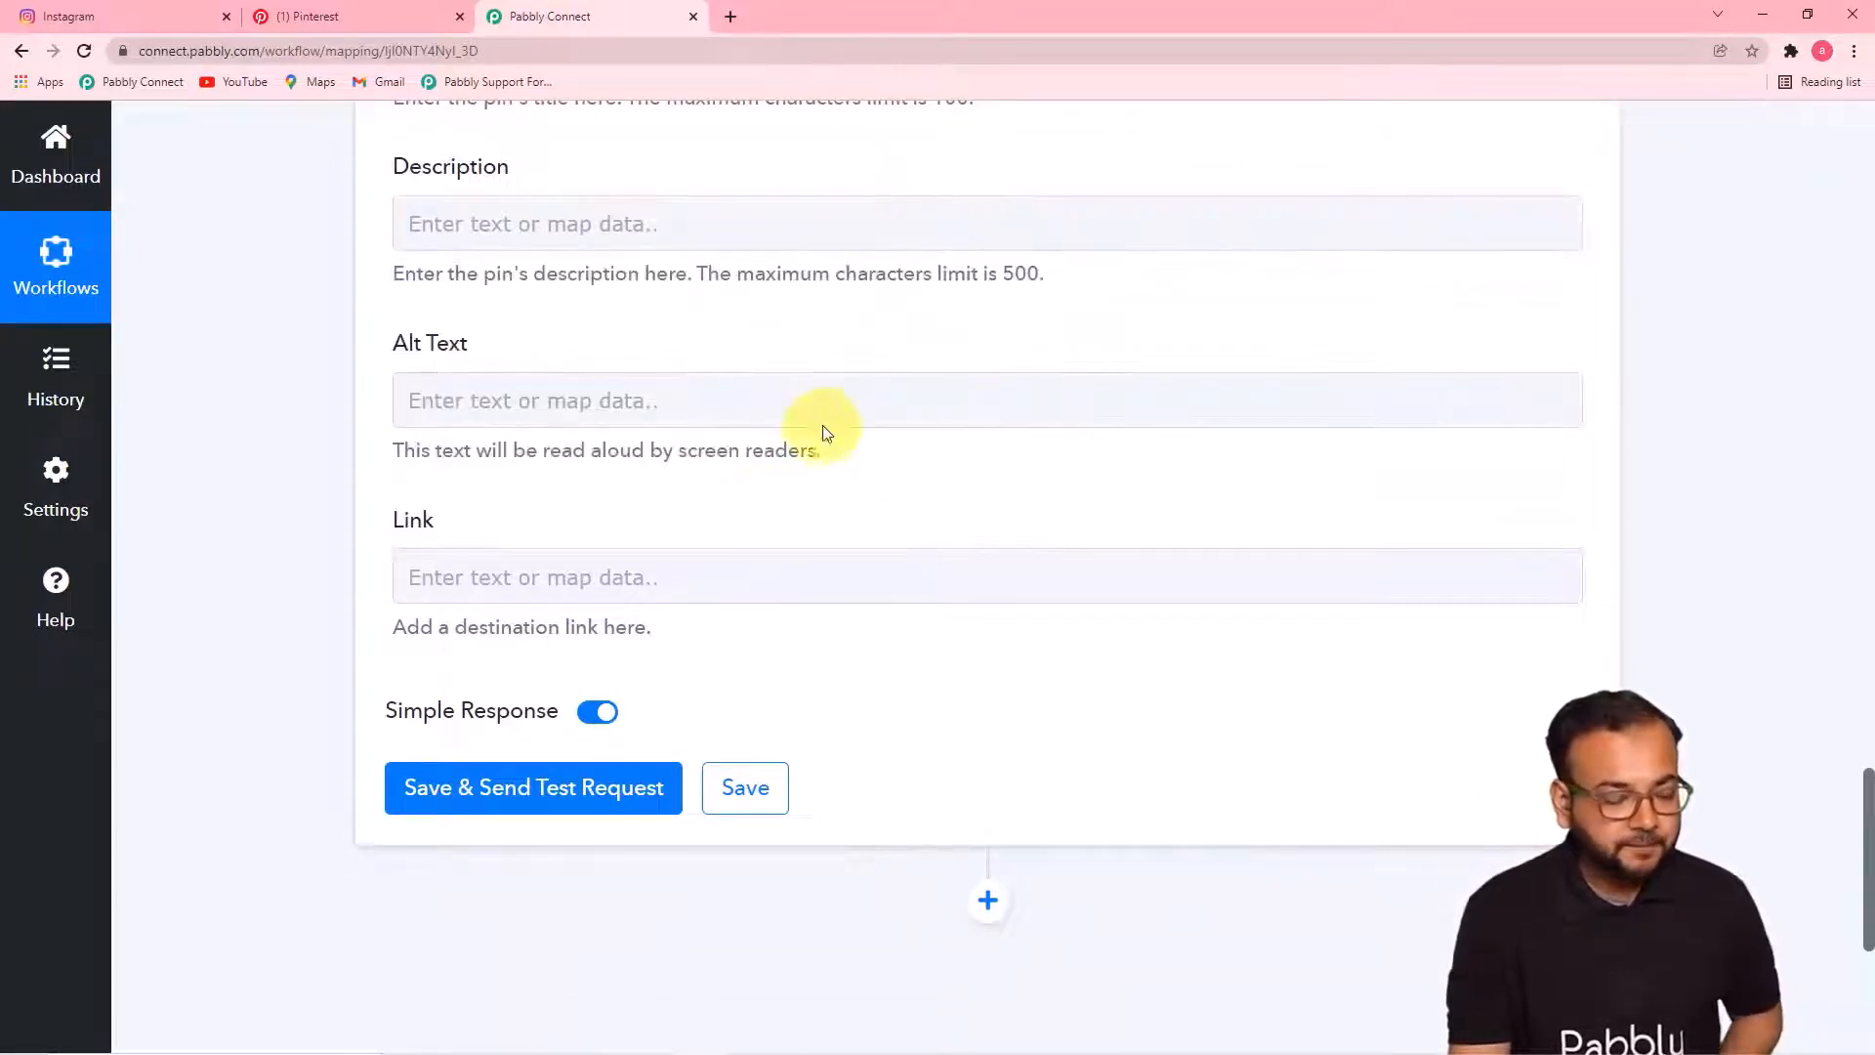
pyautogui.click(556, 380)
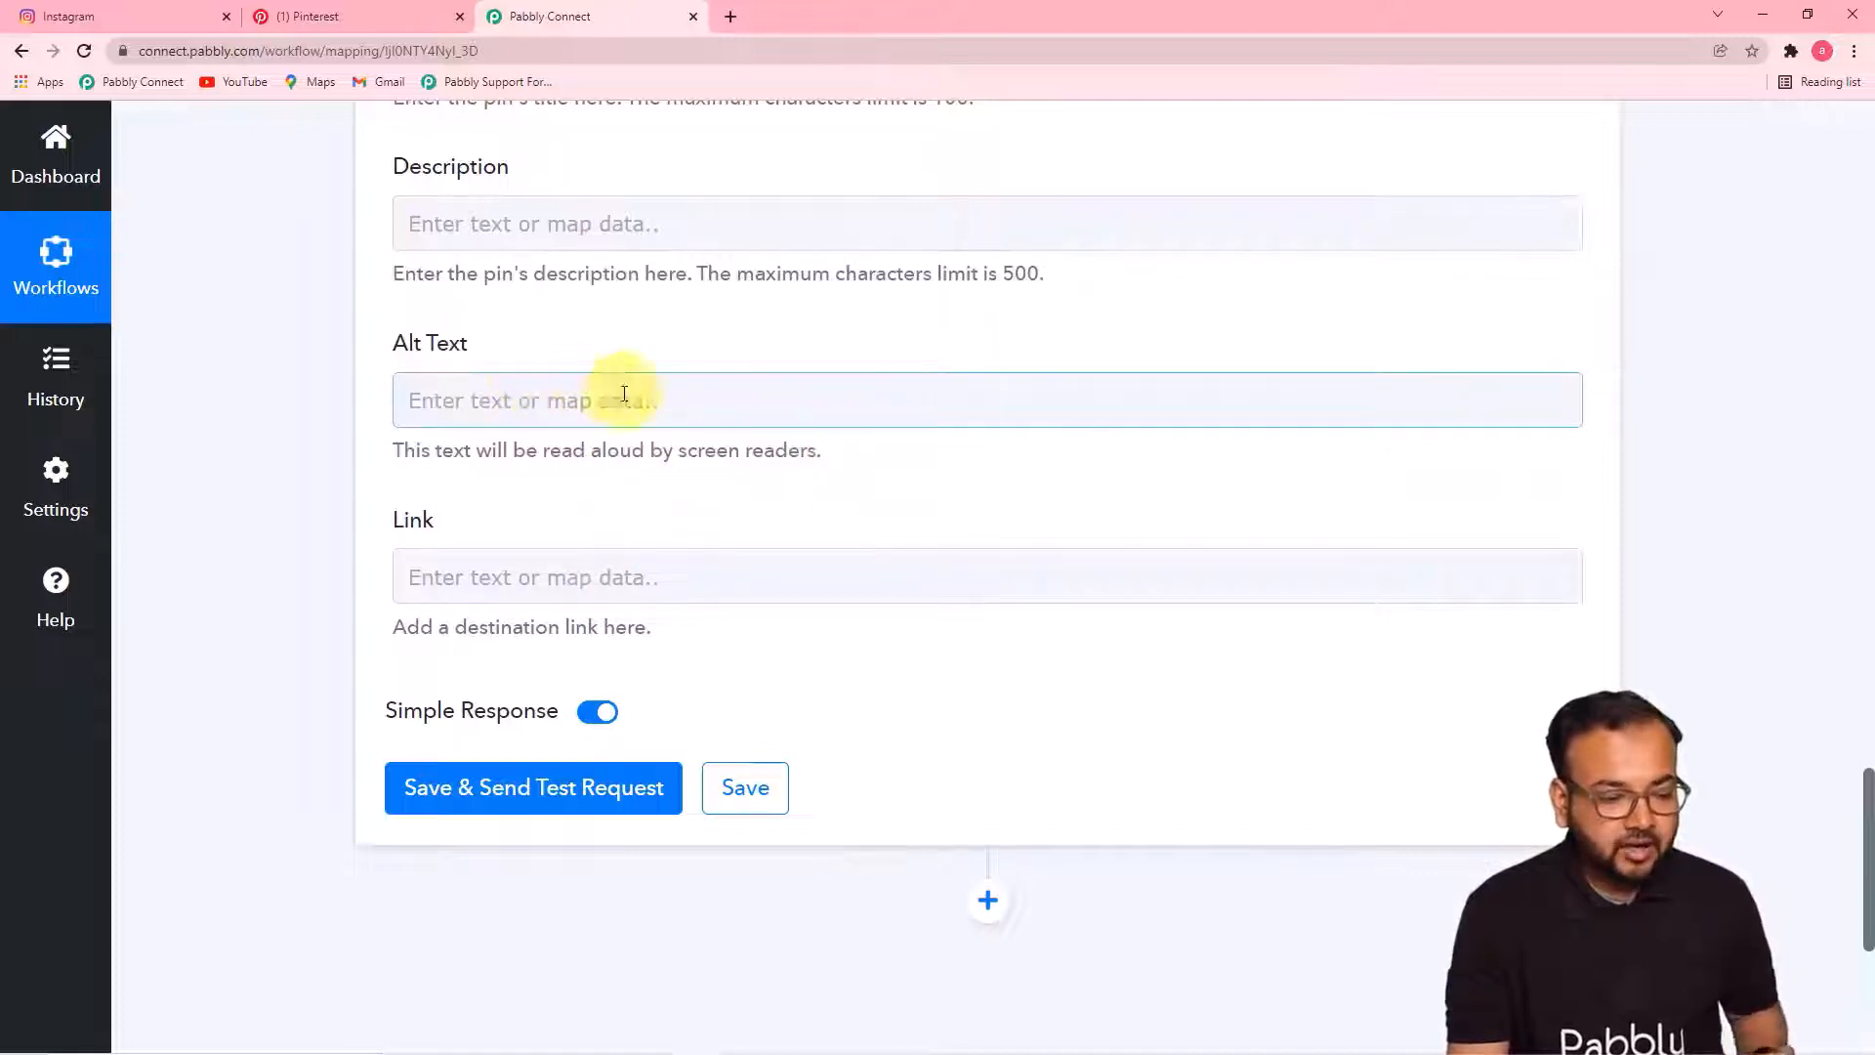
pyautogui.click(745, 490)
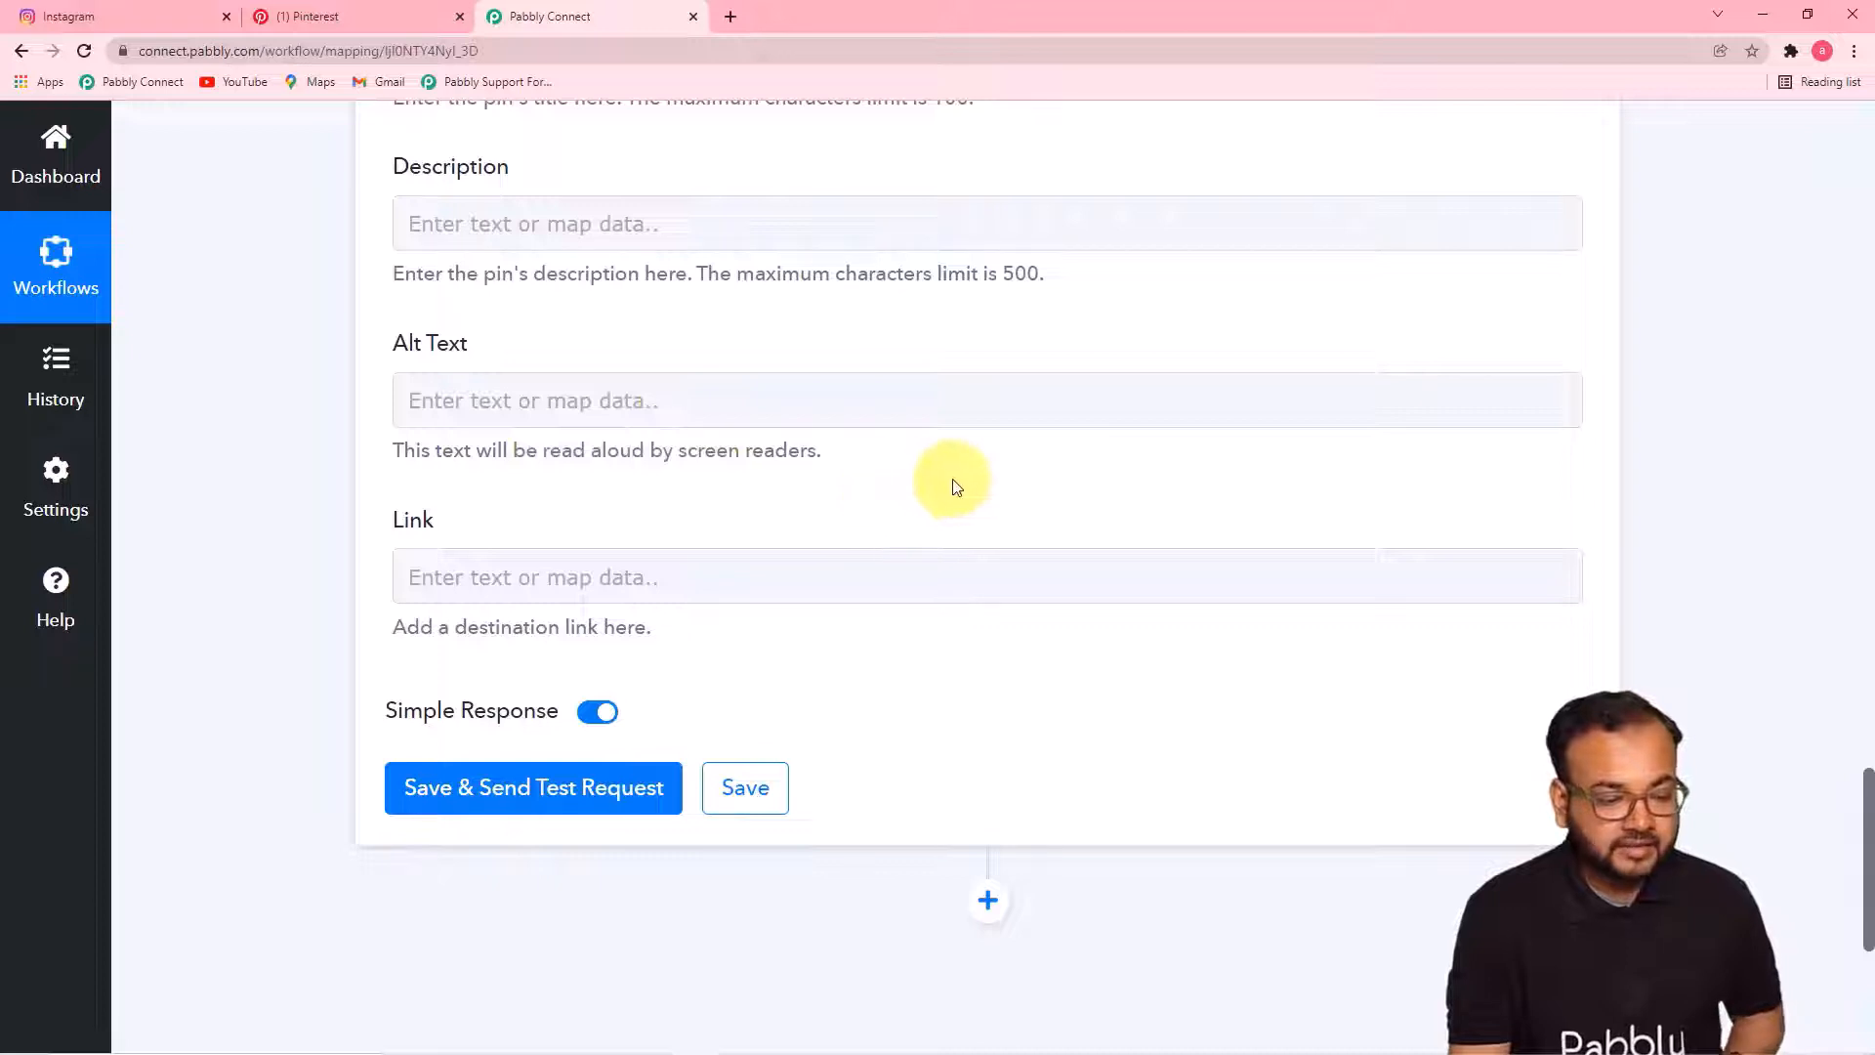
# Map the pin's destination Link to the Permalink from the Instagram for Business trigger
pyautogui.click(704, 568)
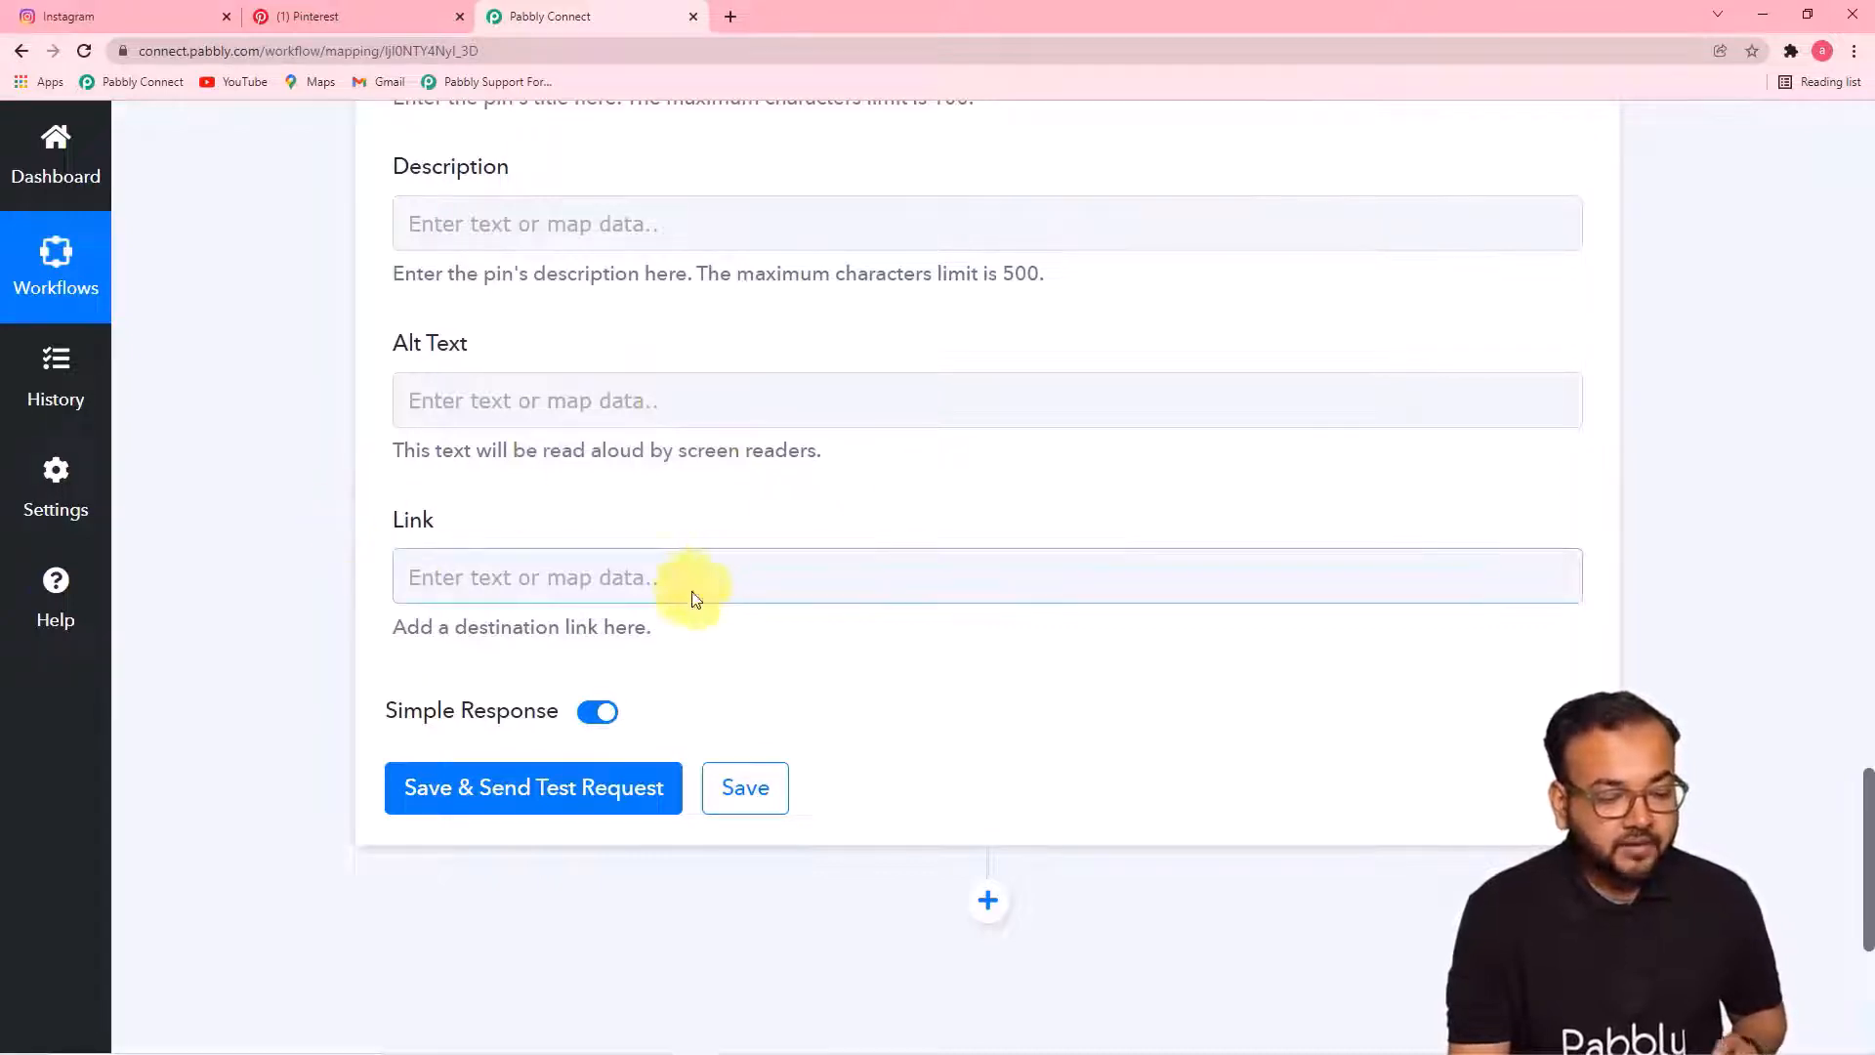
pyautogui.click(755, 569)
pyautogui.scroll(-5, 744, 572)
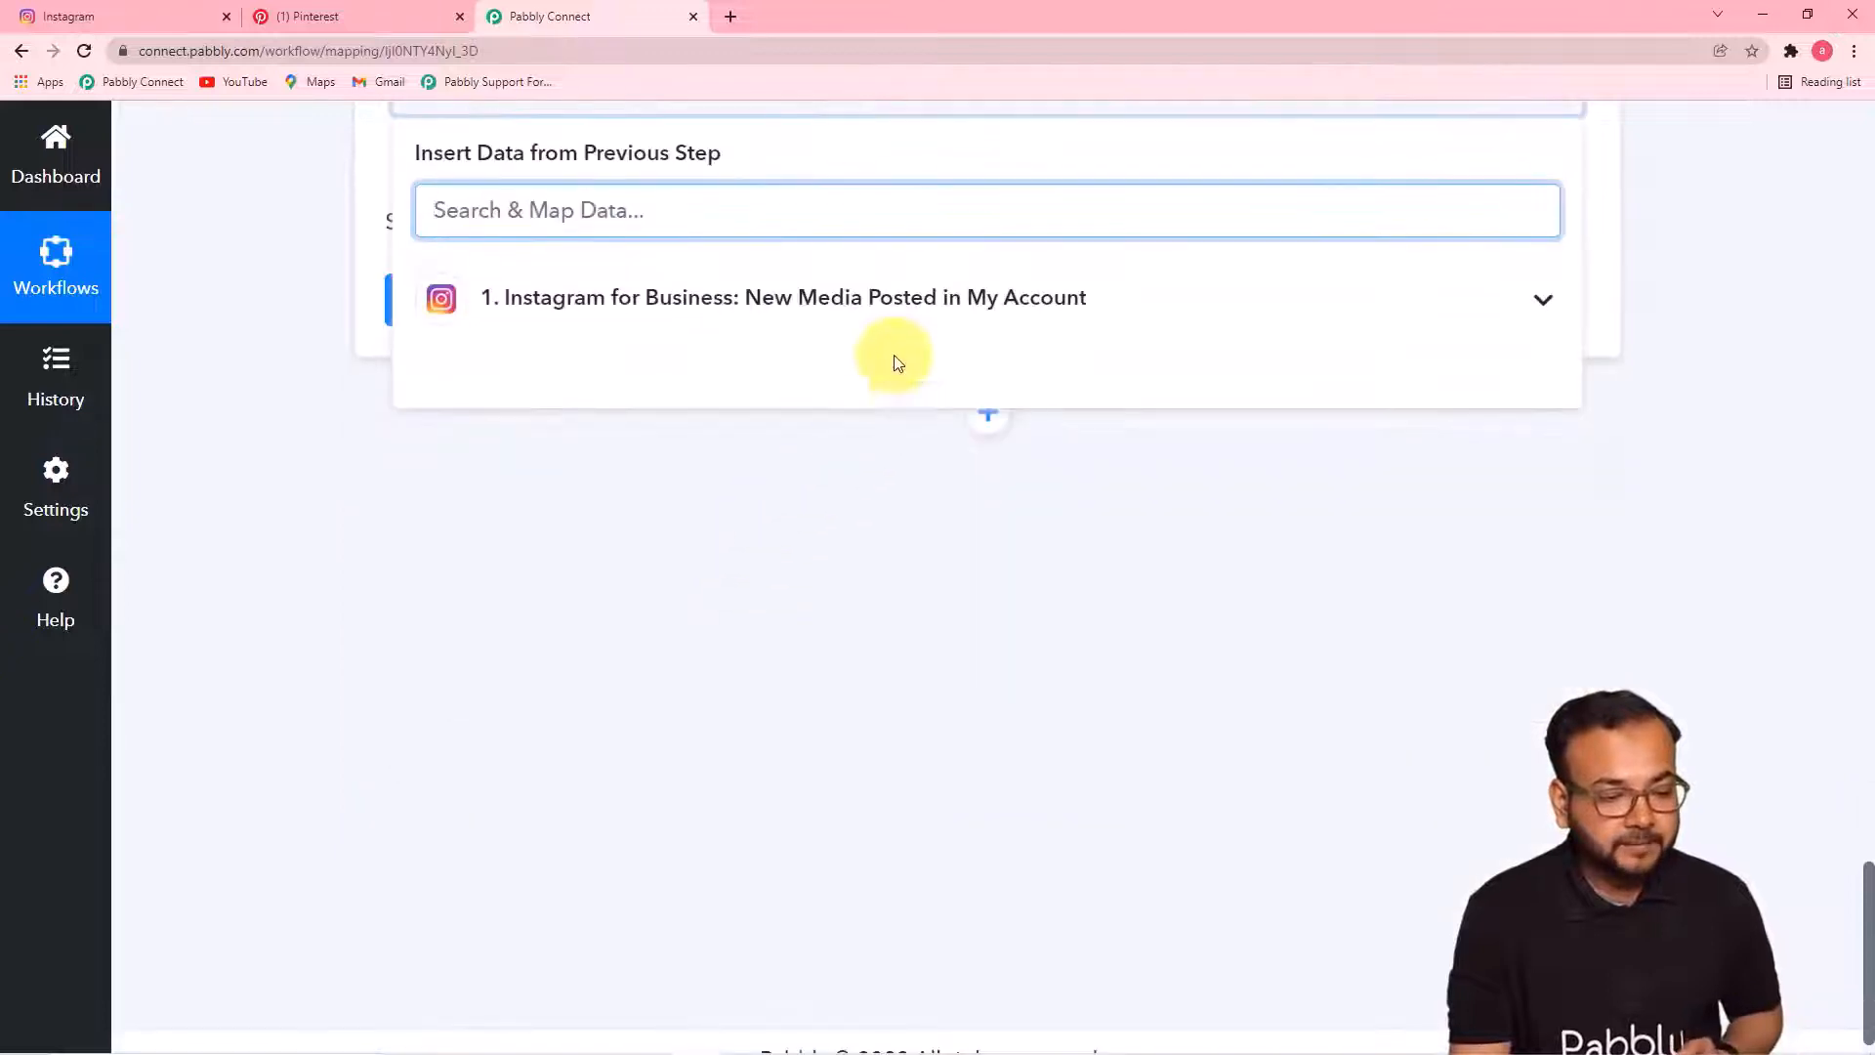
pyautogui.click(786, 322)
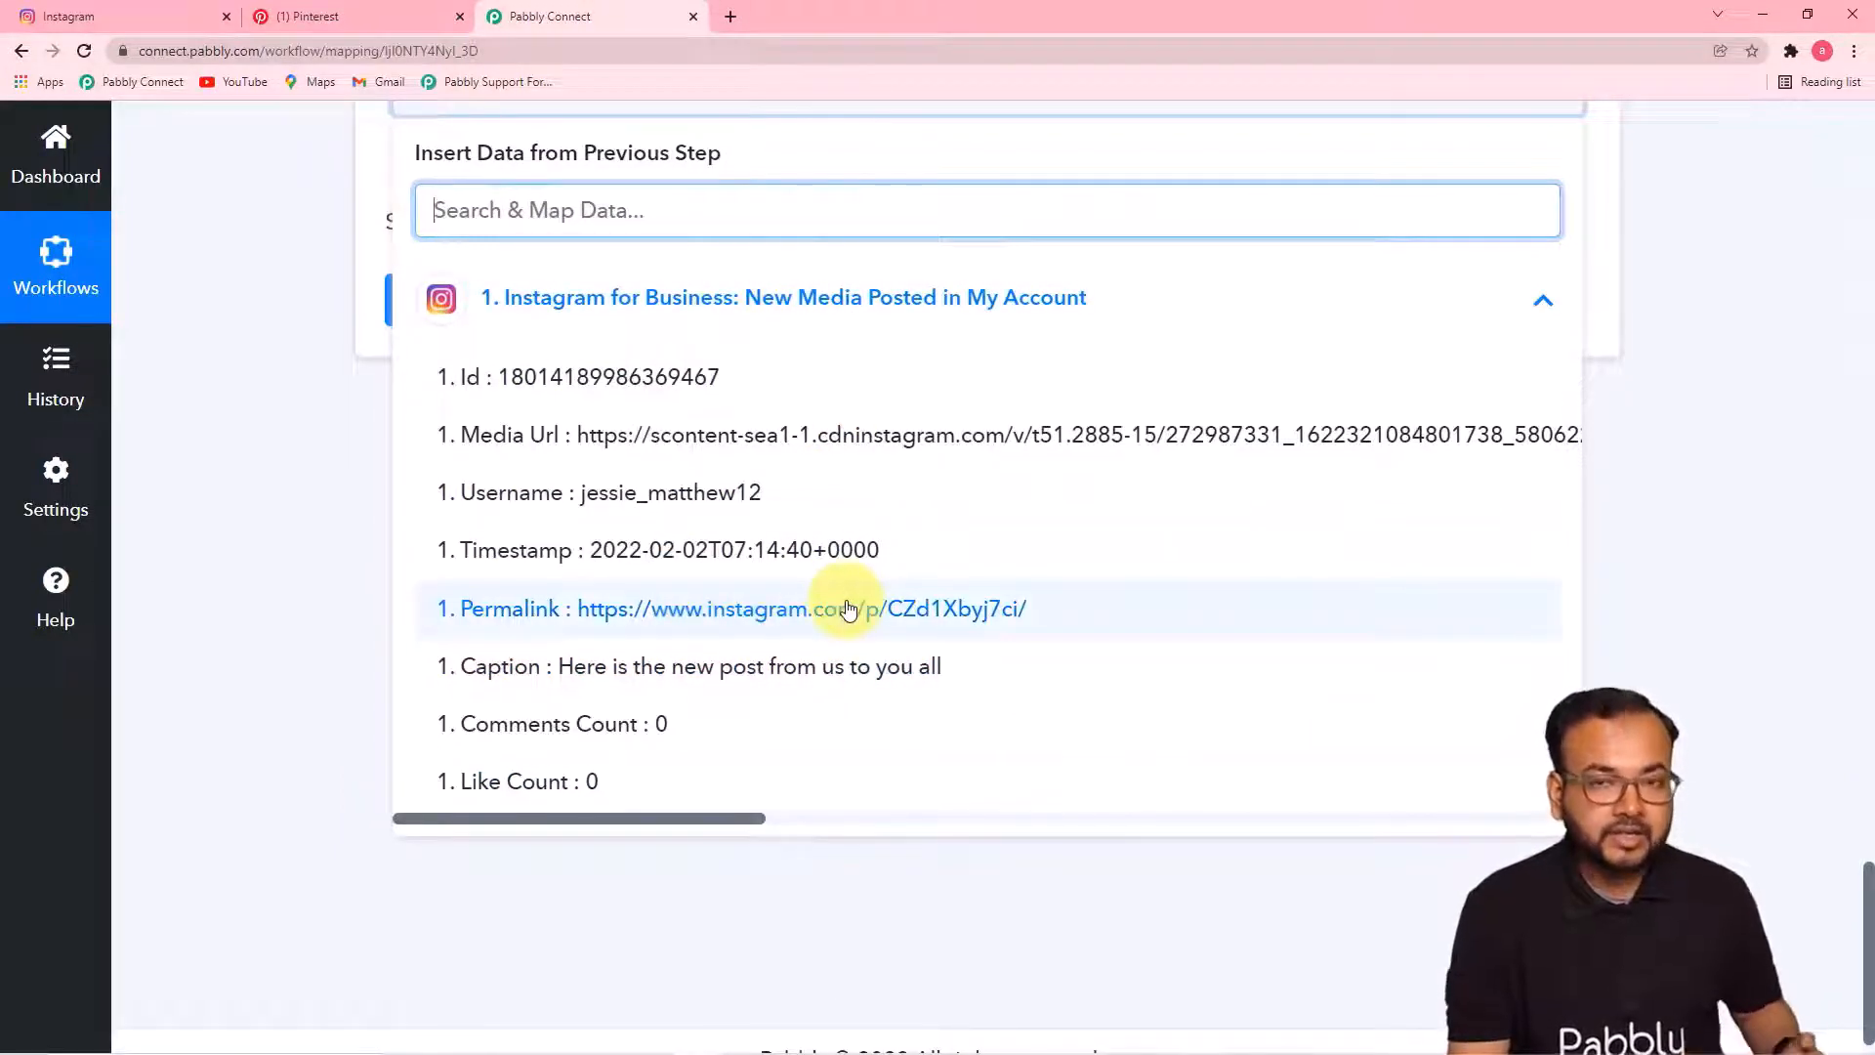
pyautogui.click(813, 613)
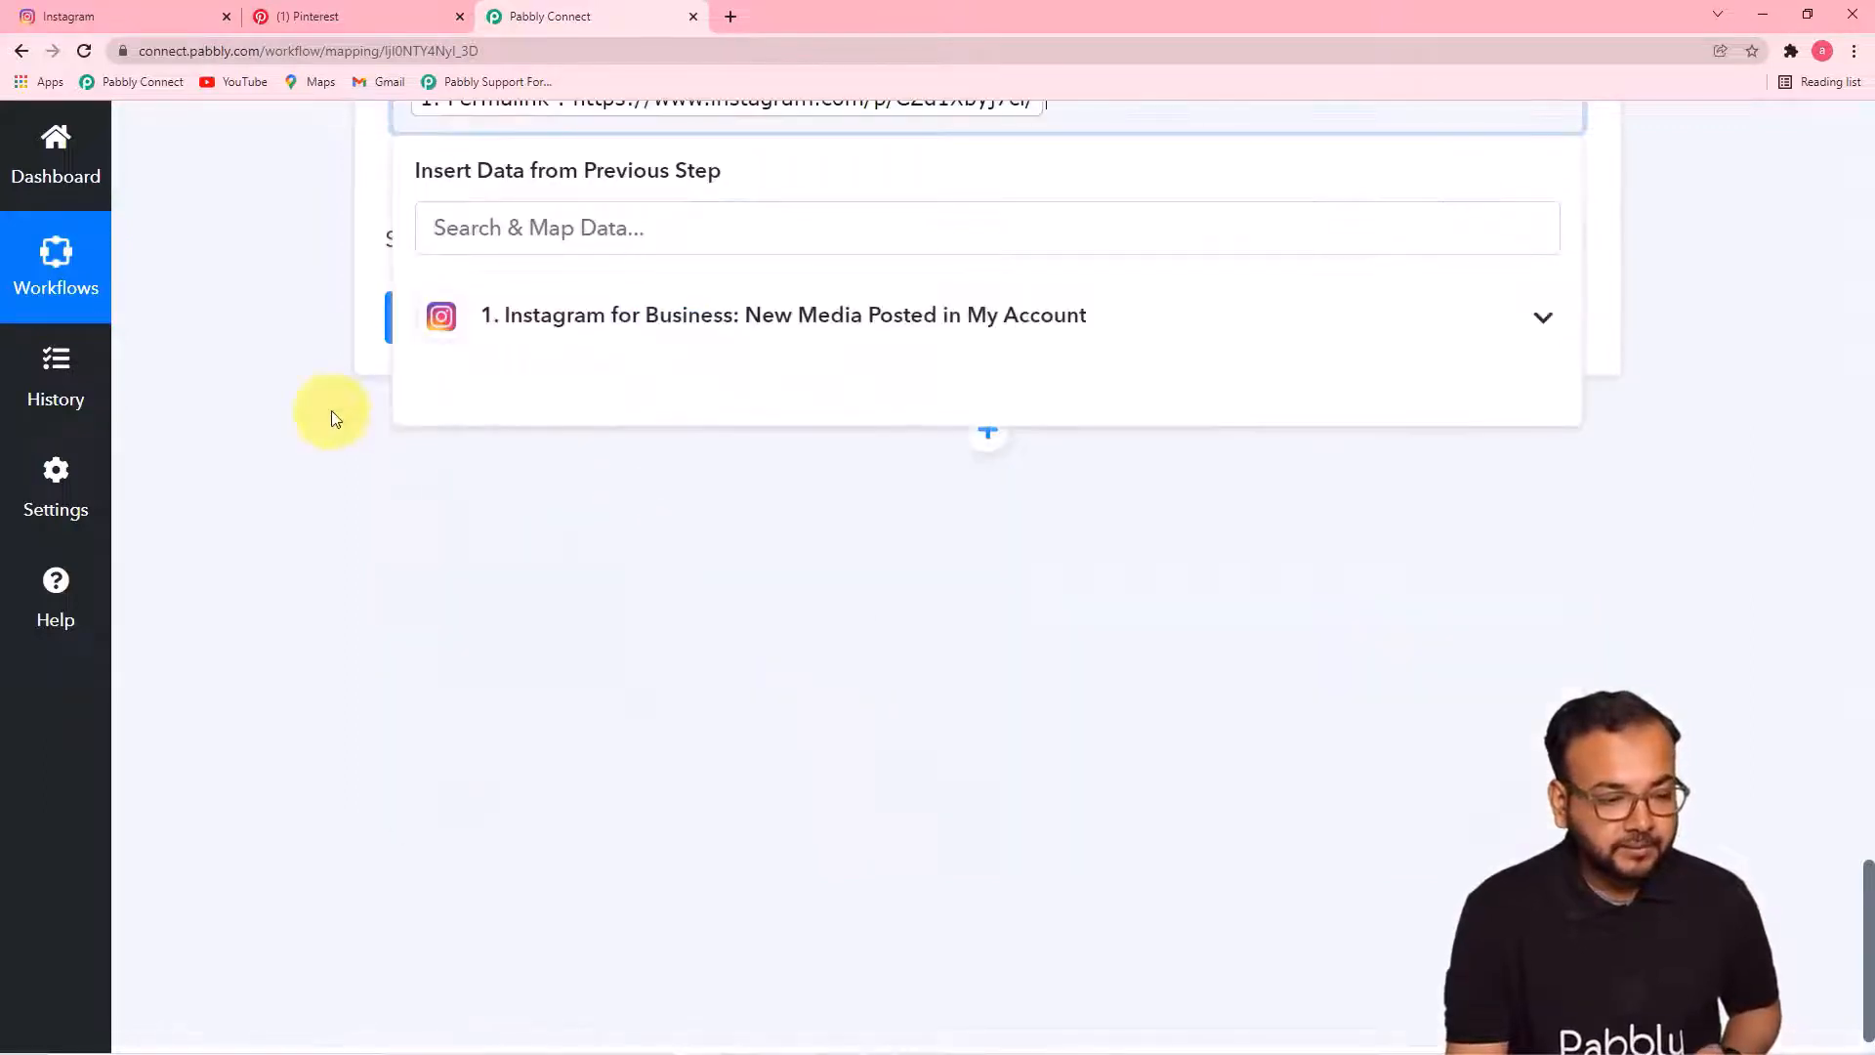
pyautogui.scroll(-1, 1081, 516)
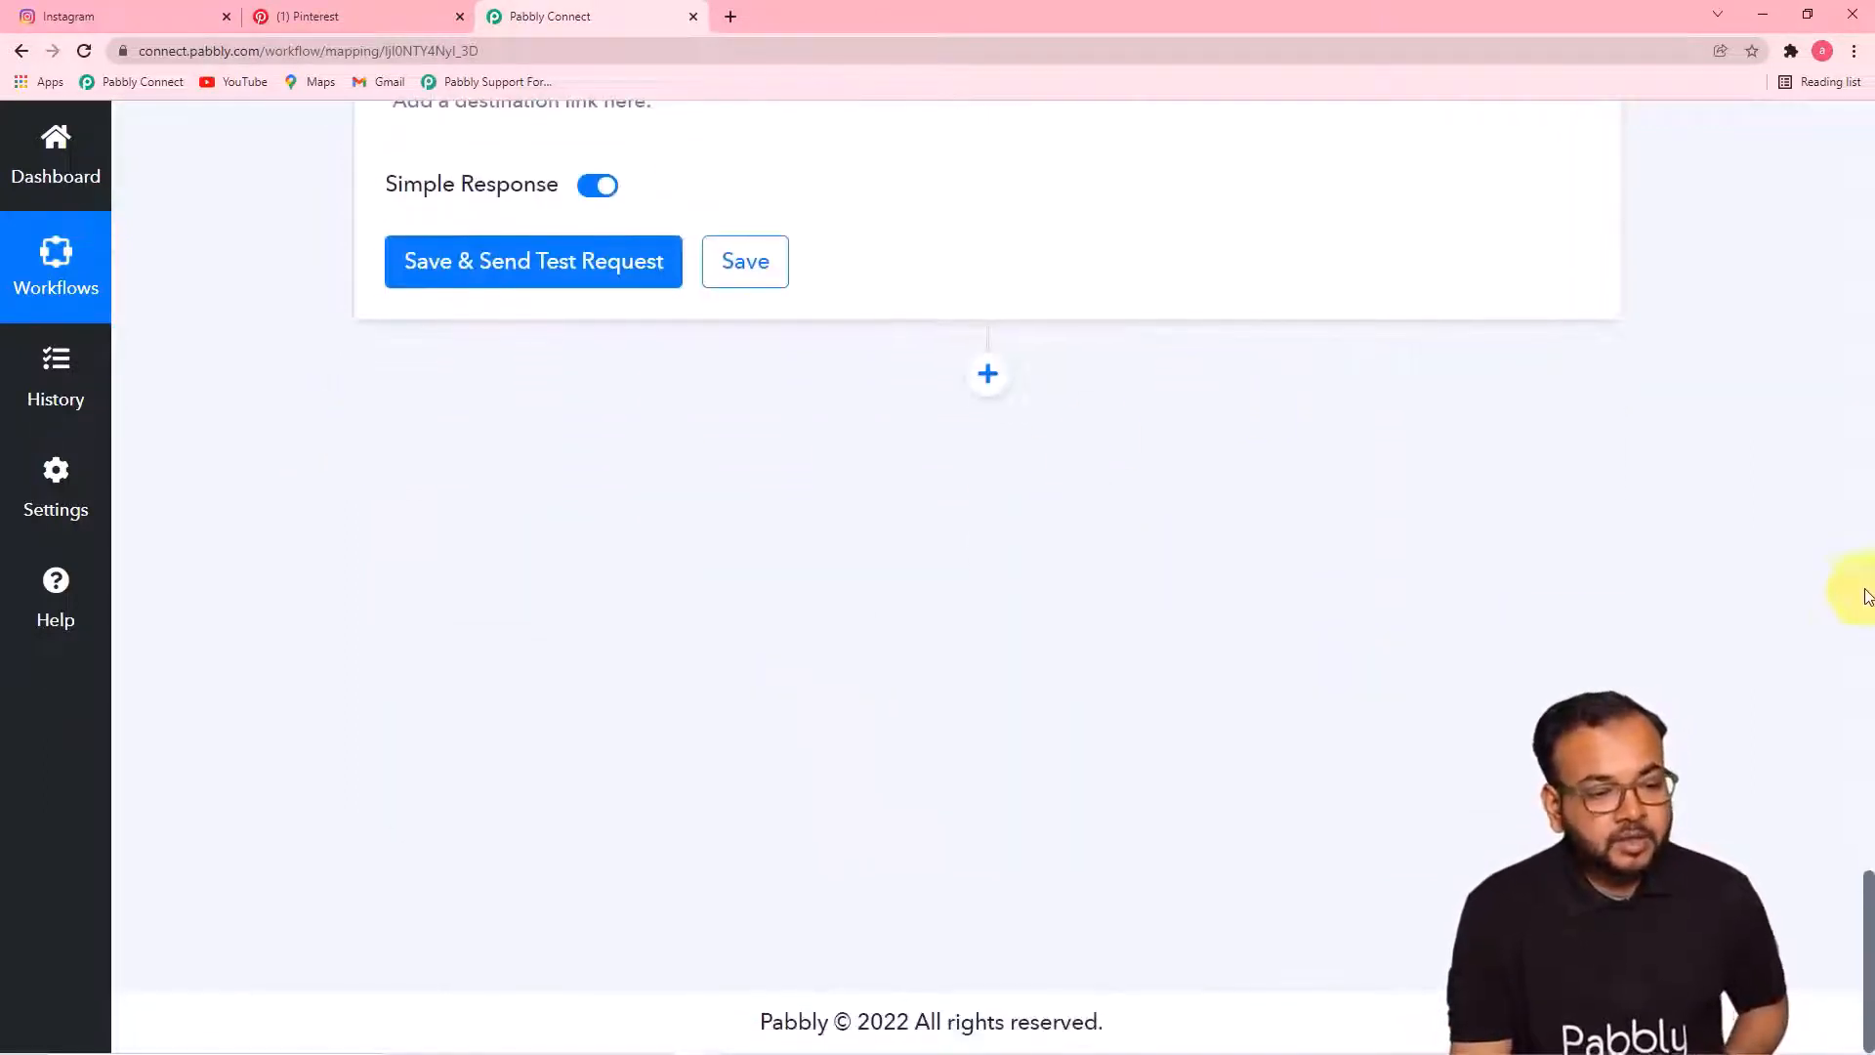
pyautogui.scroll(1, 1623, 544)
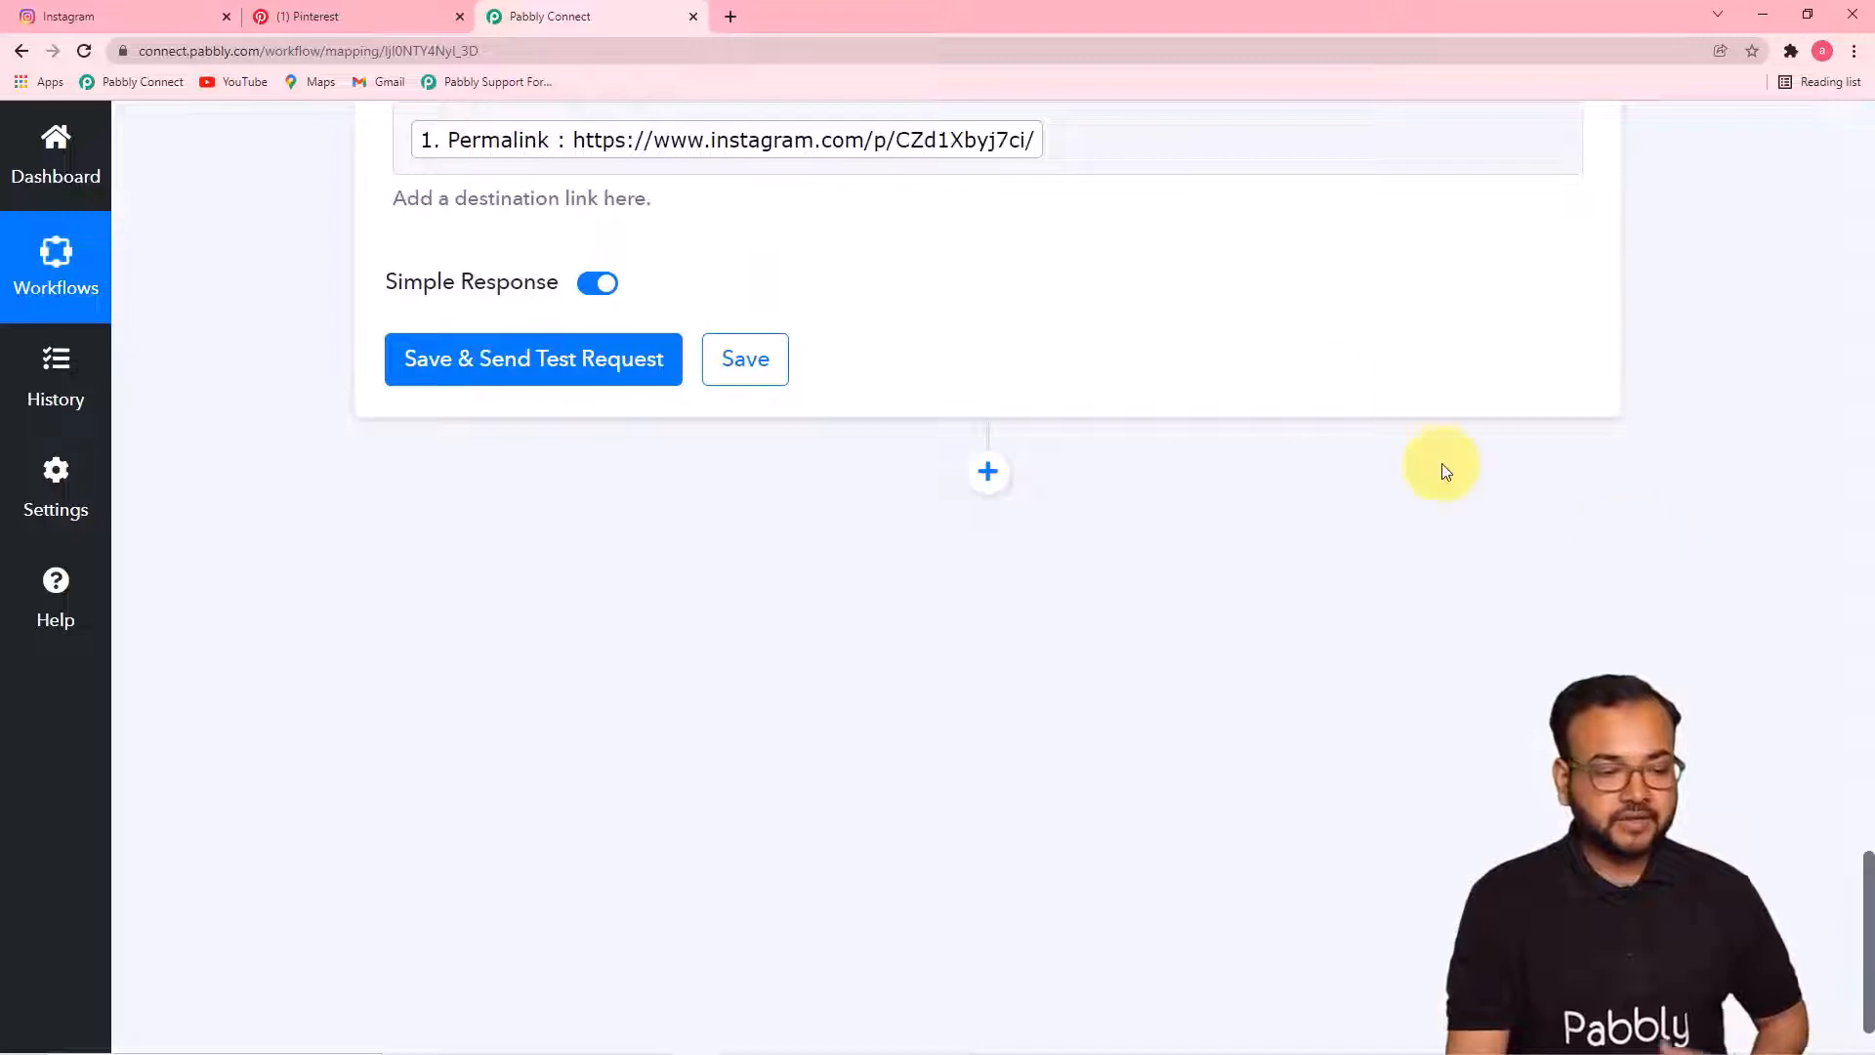
# Check the Pabbly board's current pins in Pinterest, and save and send the Create Pin test request from Pabbly Connect
pyautogui.click(323, 18)
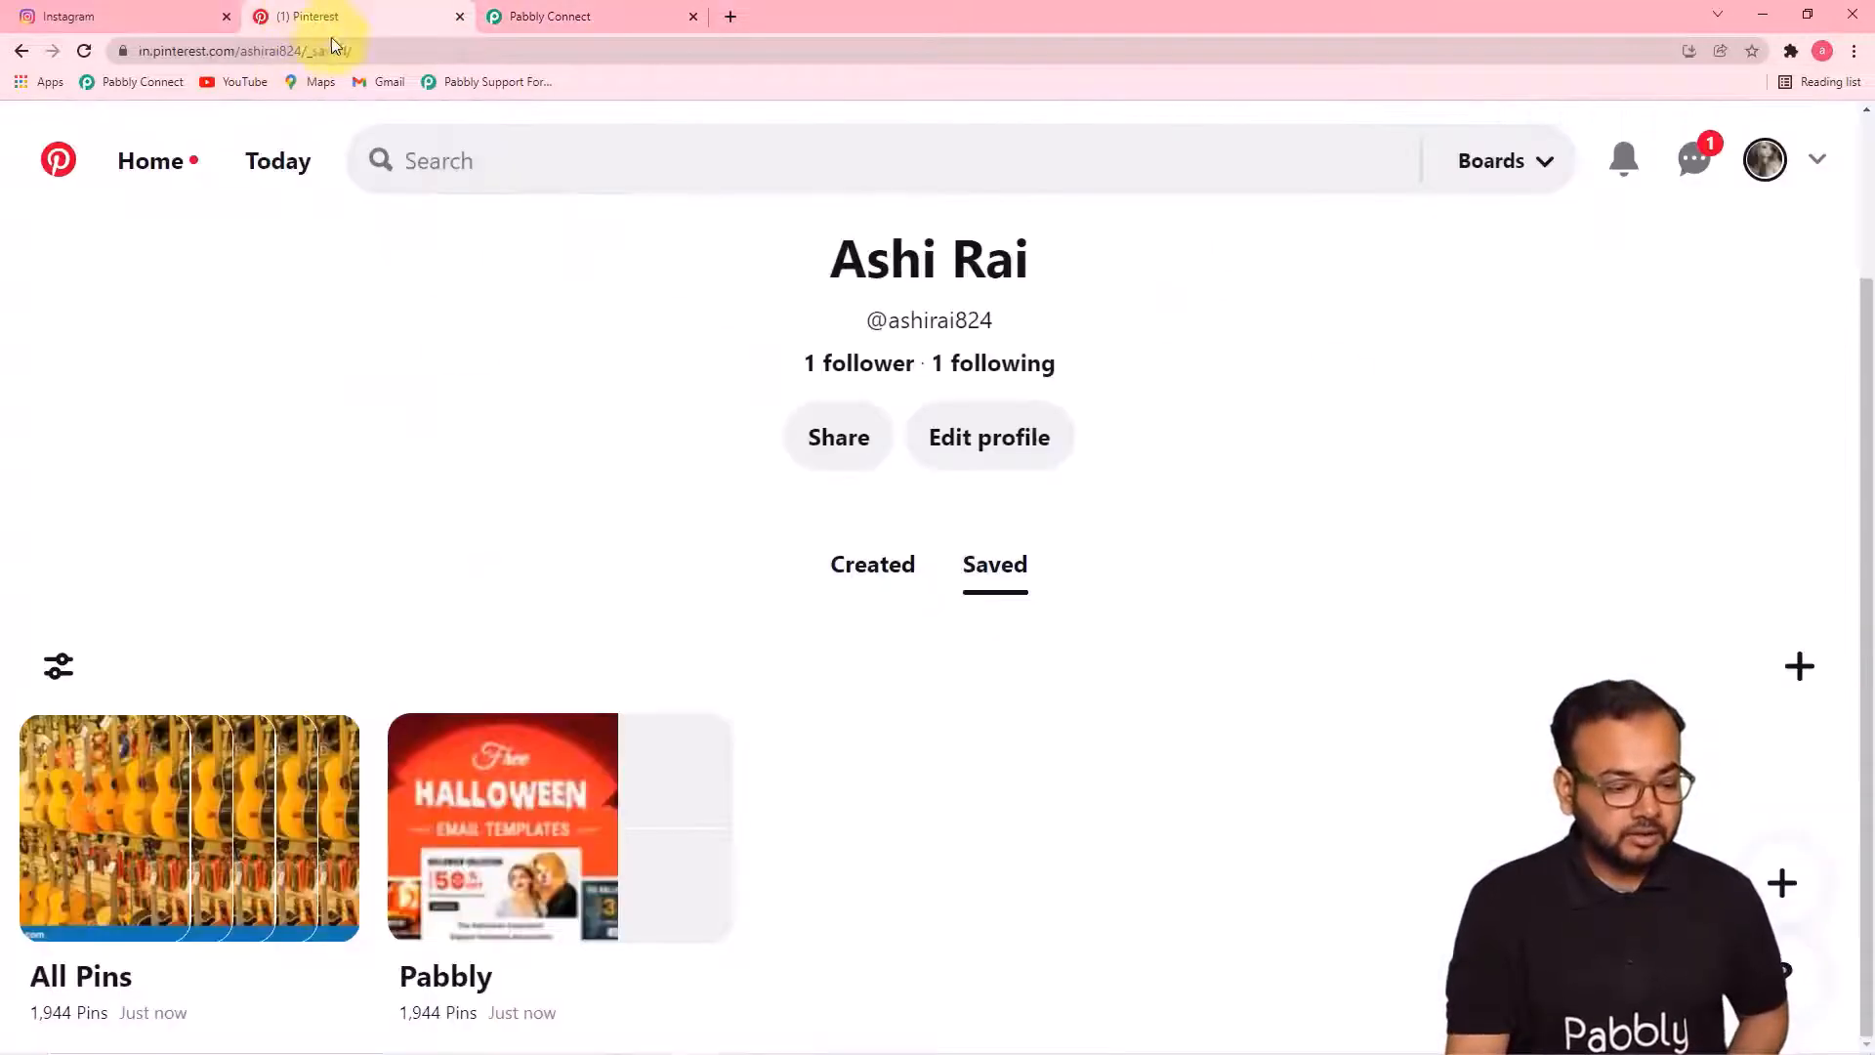
pyautogui.click(544, 787)
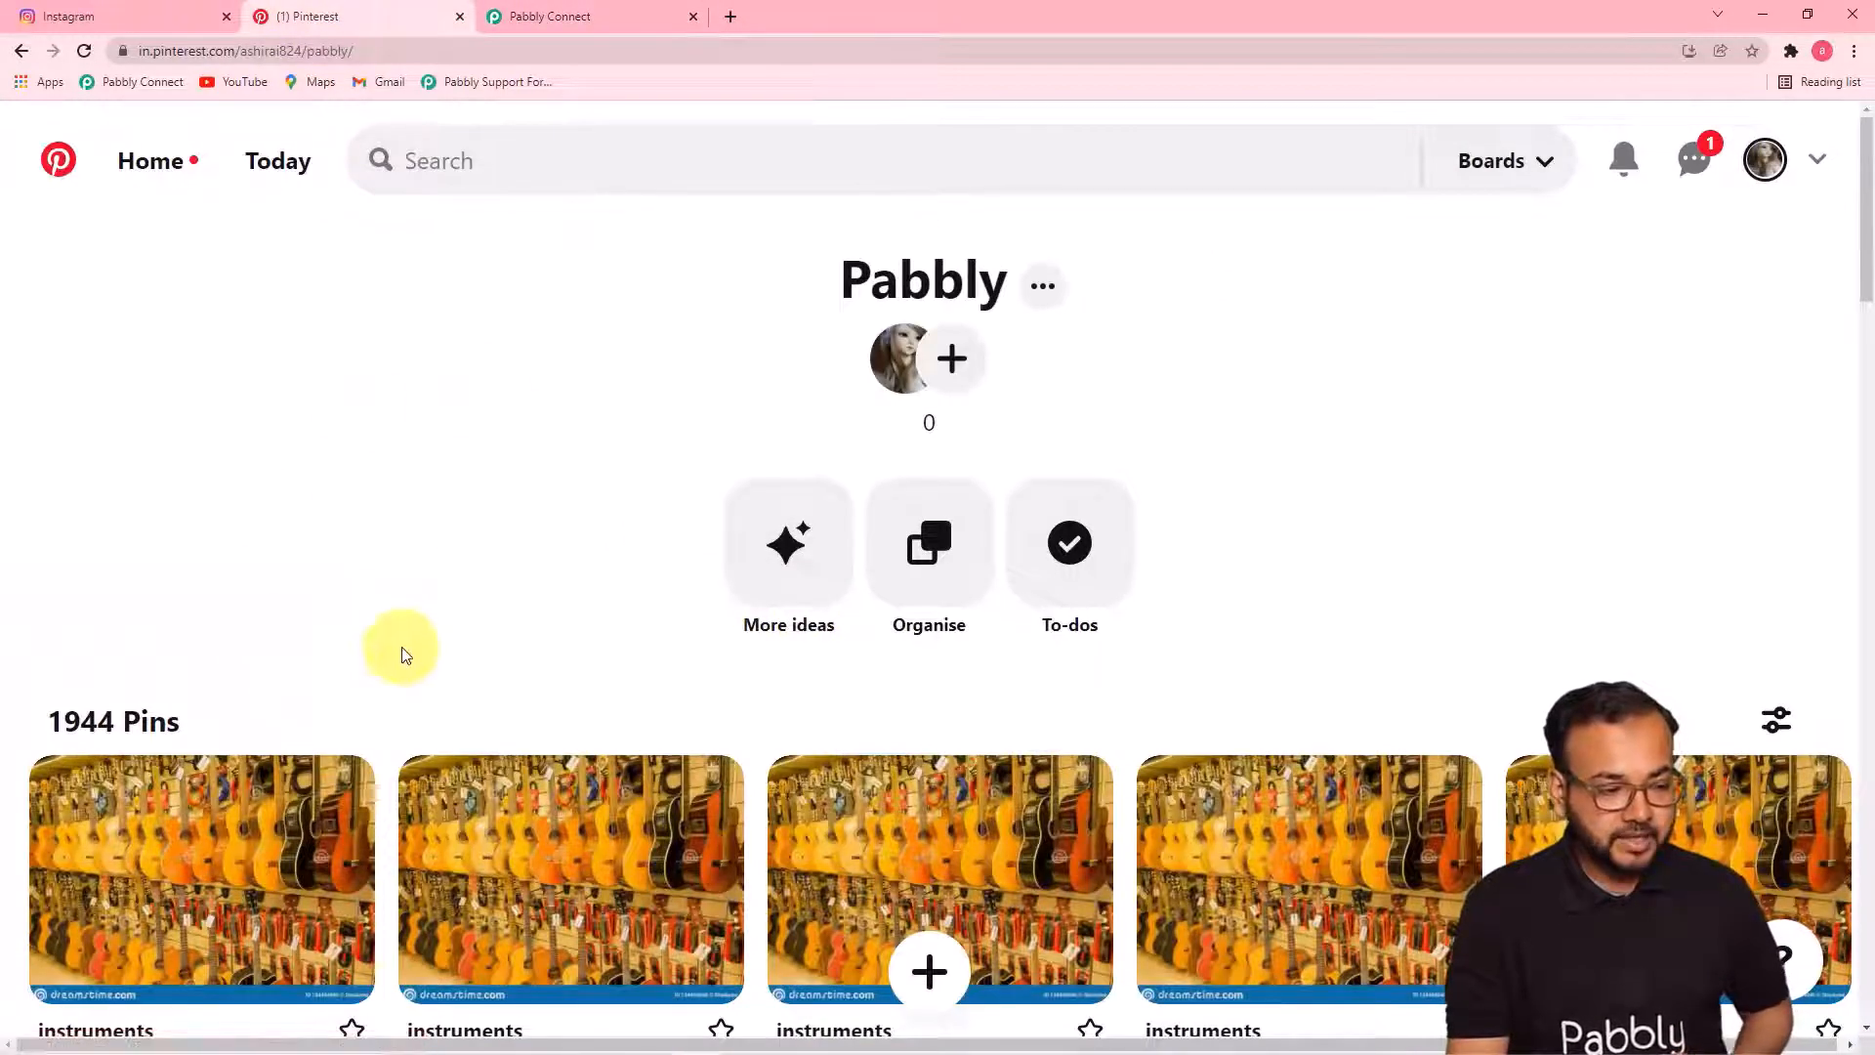
pyautogui.scroll(-2, 398, 653)
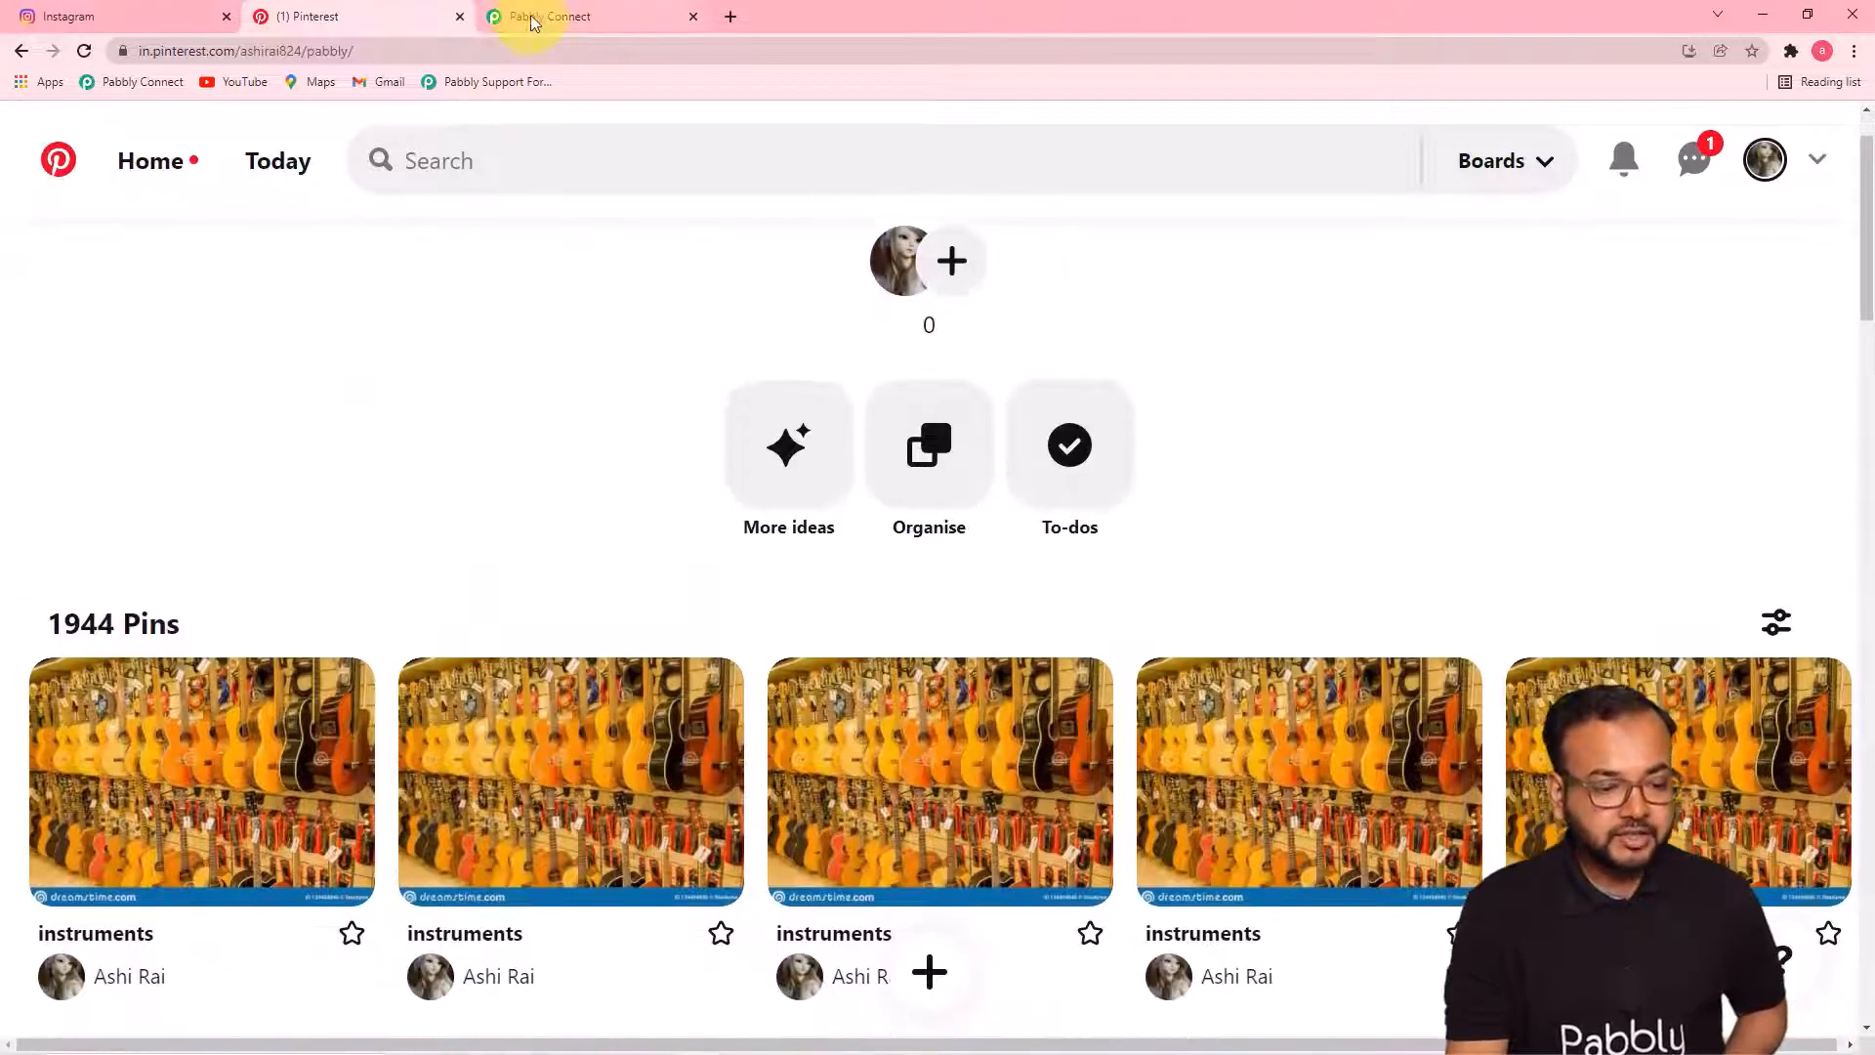
pyautogui.click(586, 16)
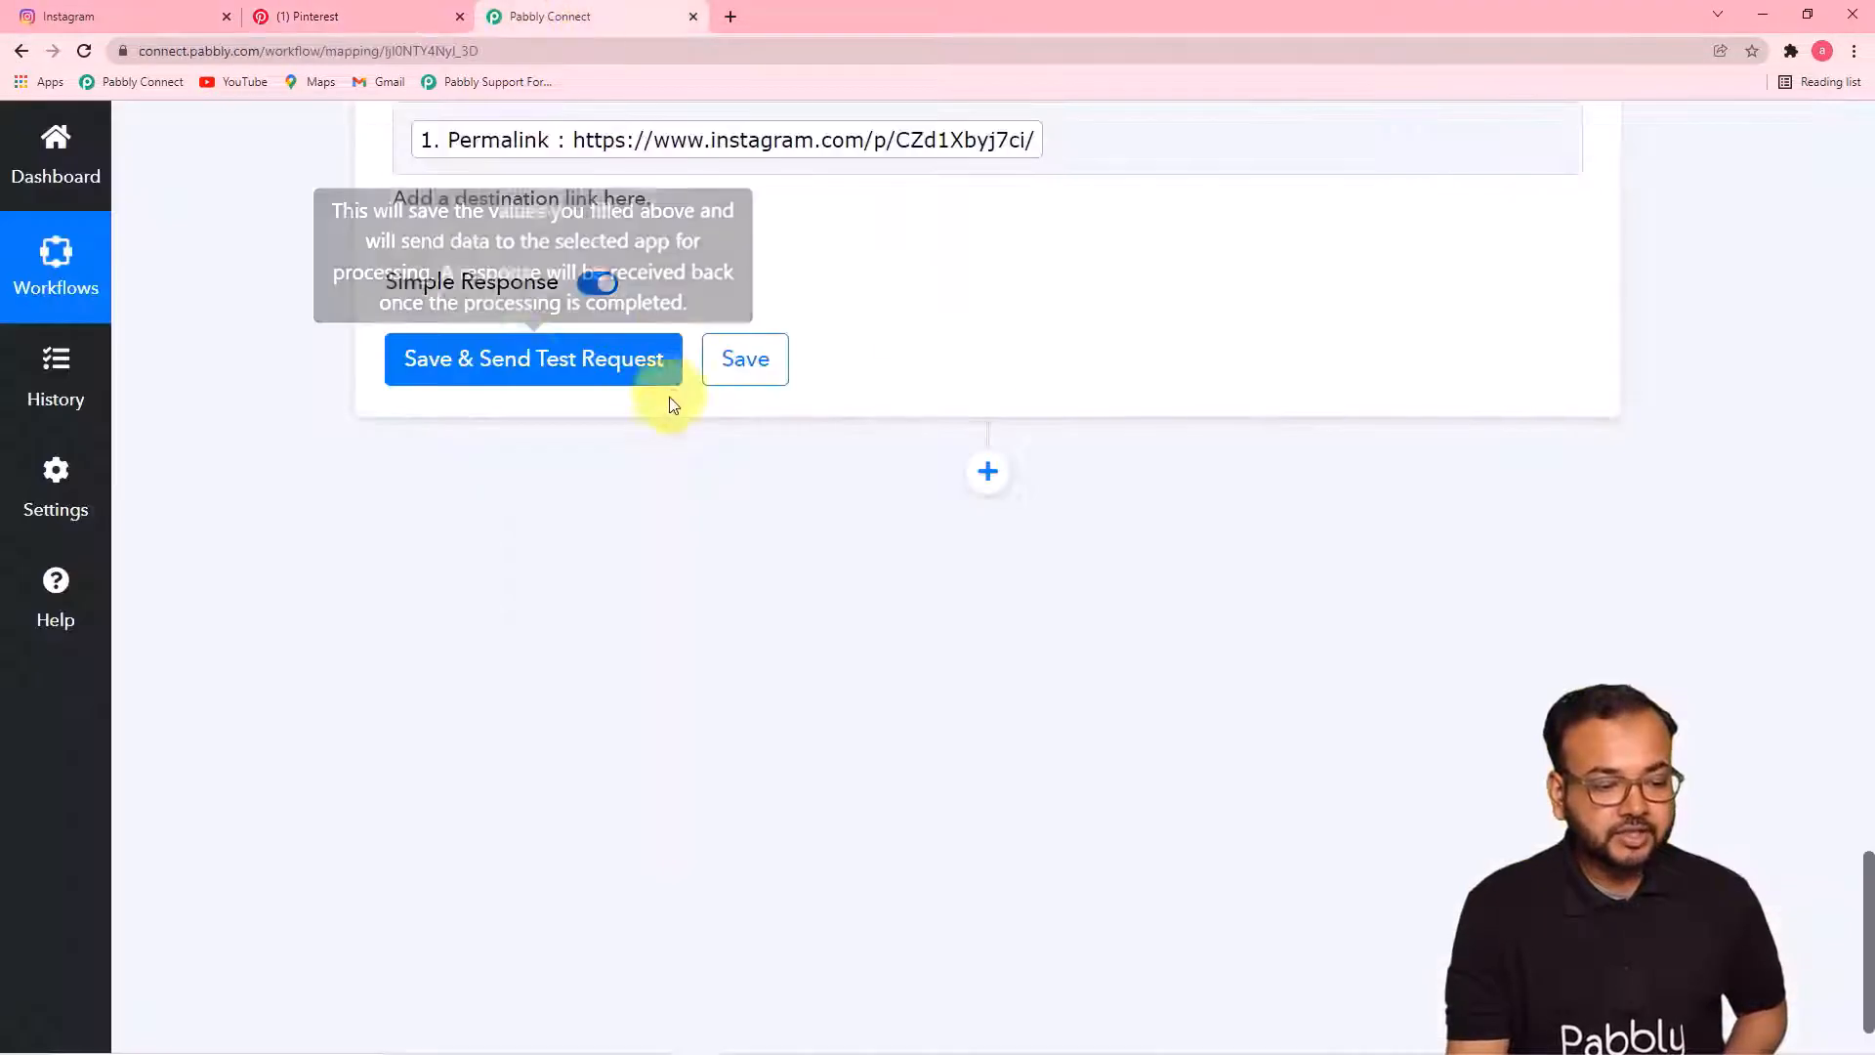
pyautogui.click(523, 367)
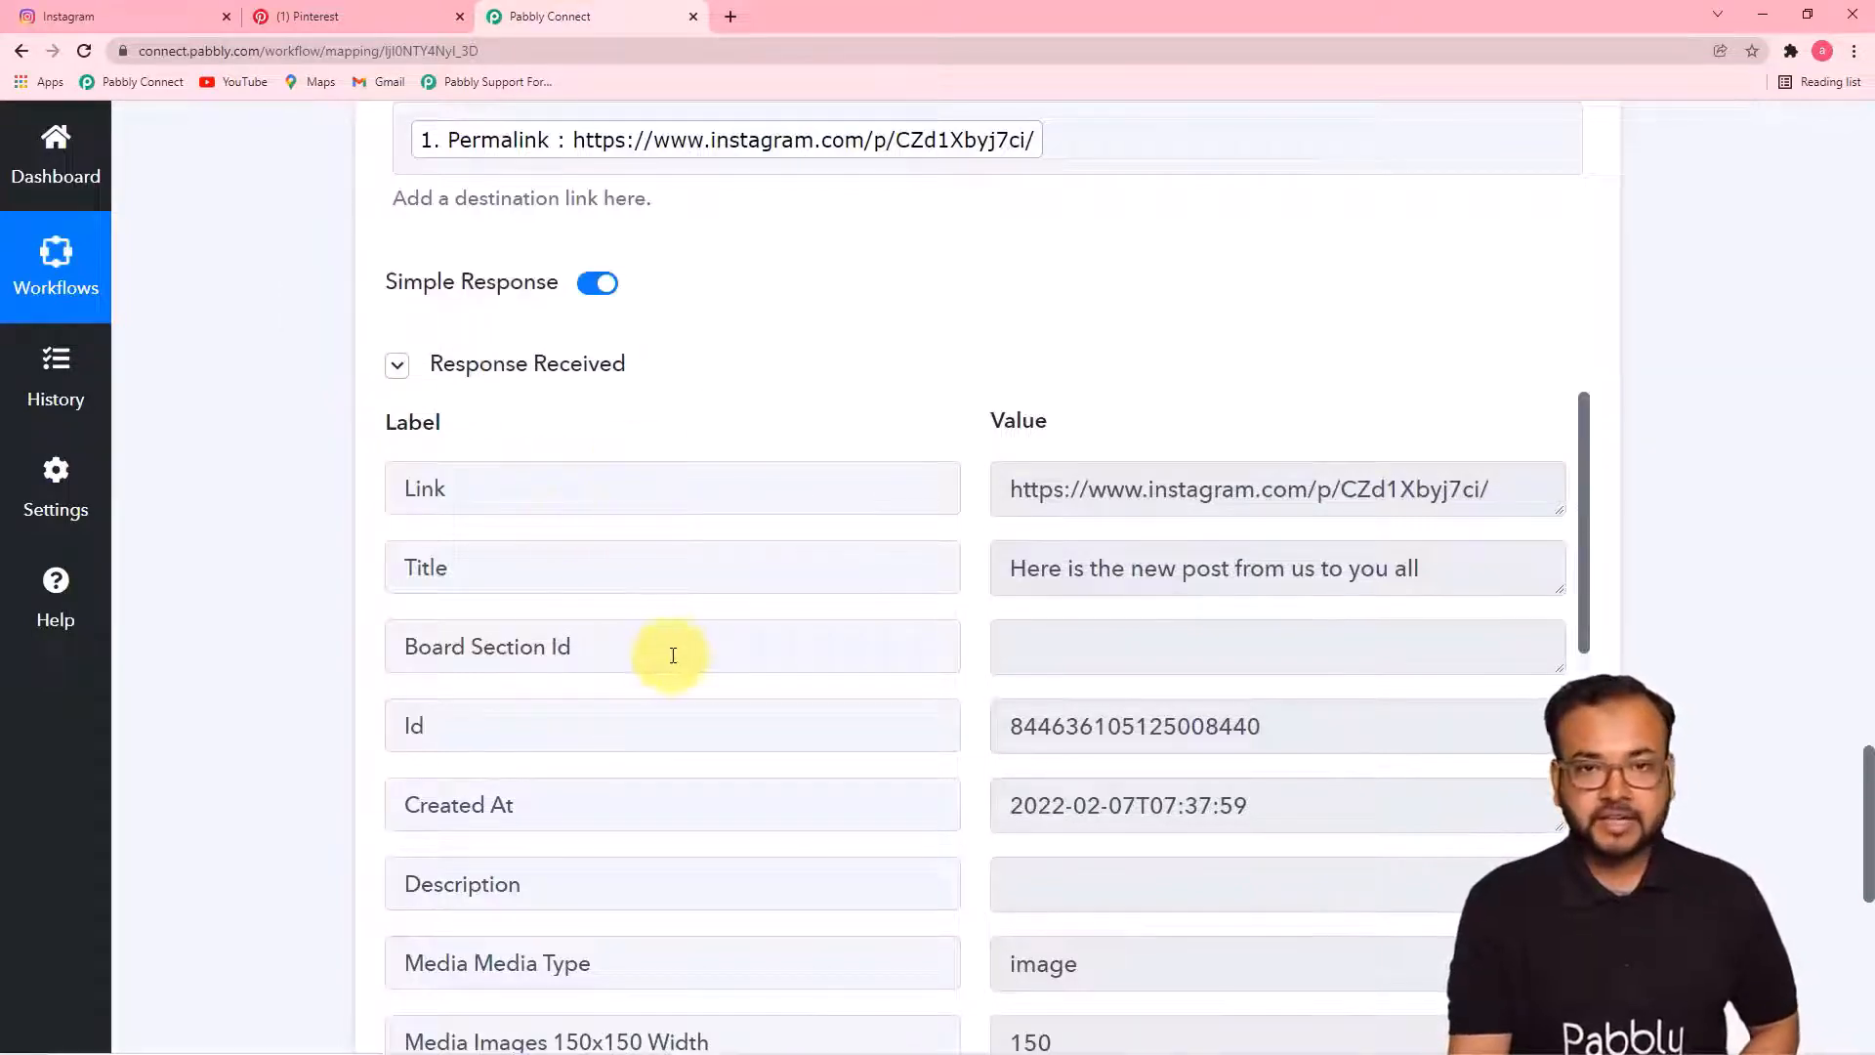
# Switch to Pinterest, reload the Pabbly board, and open the newly created pin to inspect its image, title and link
pyautogui.click(287, 27)
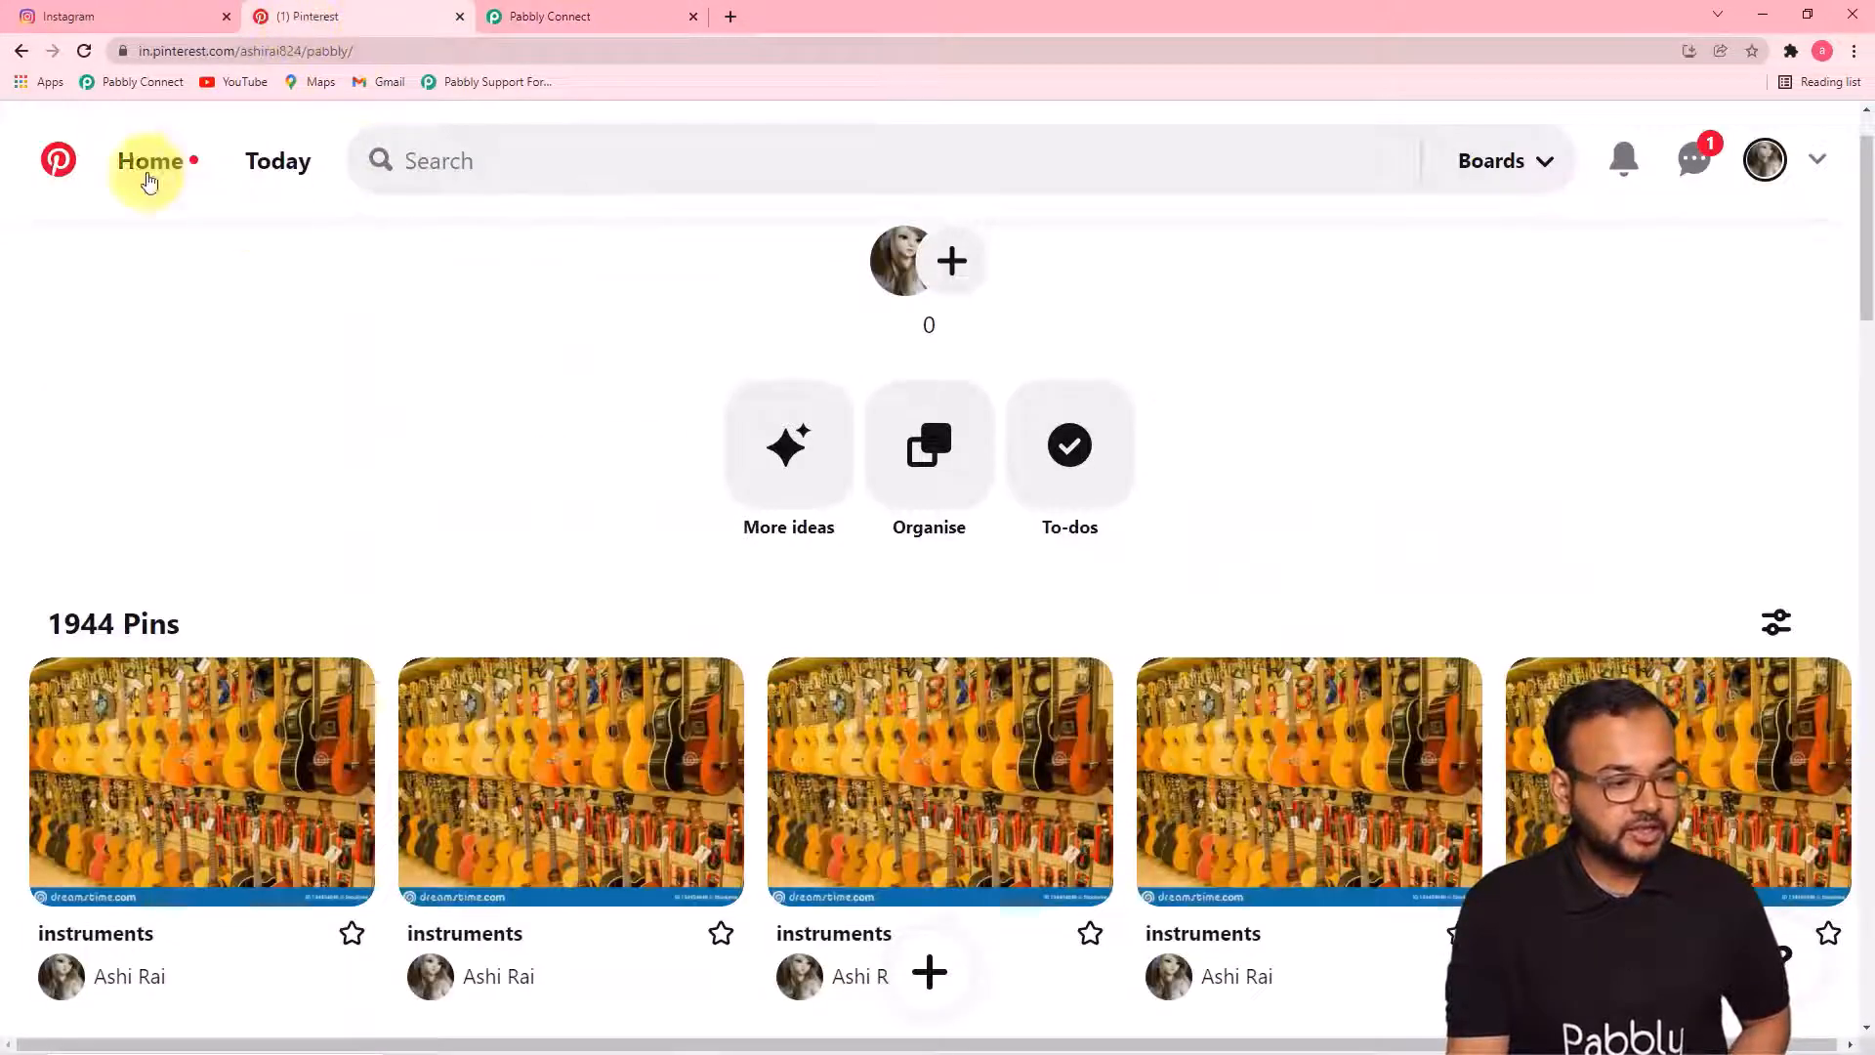
pyautogui.click(88, 55)
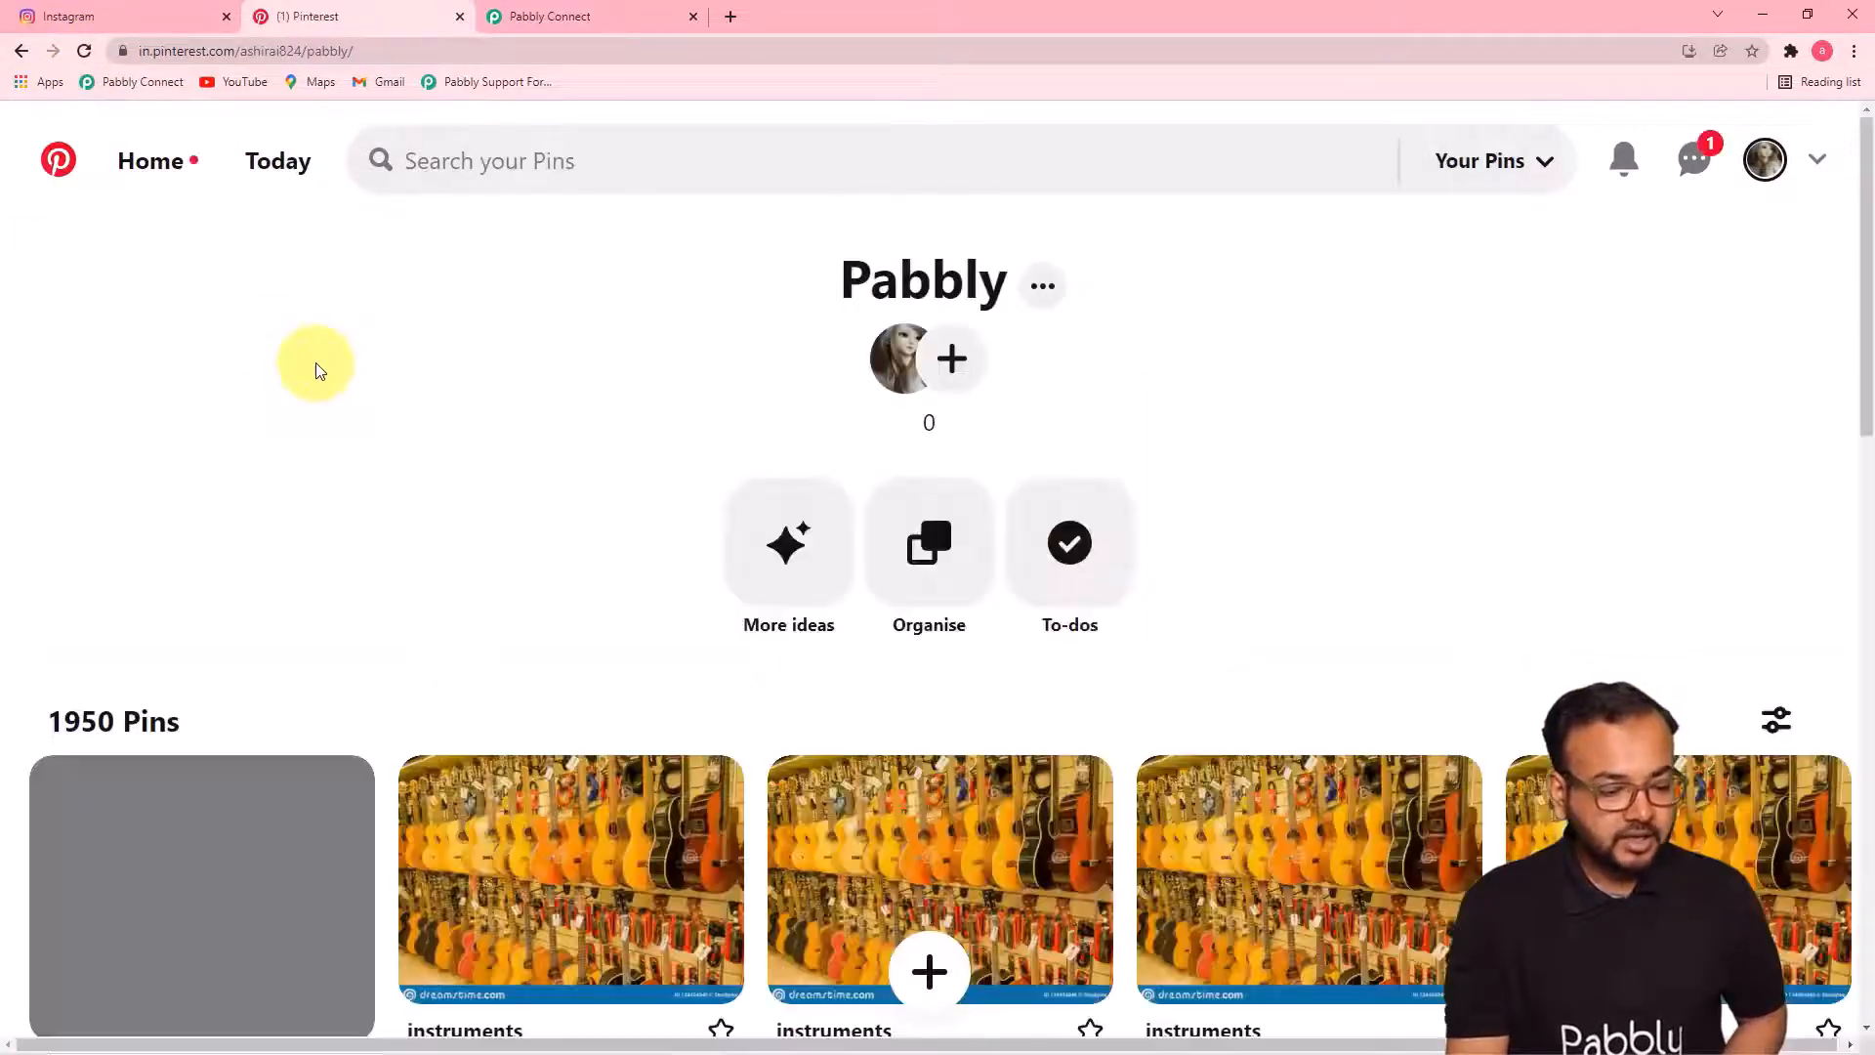
pyautogui.scroll(-7, 314, 369)
pyautogui.scroll(4, 114, 481)
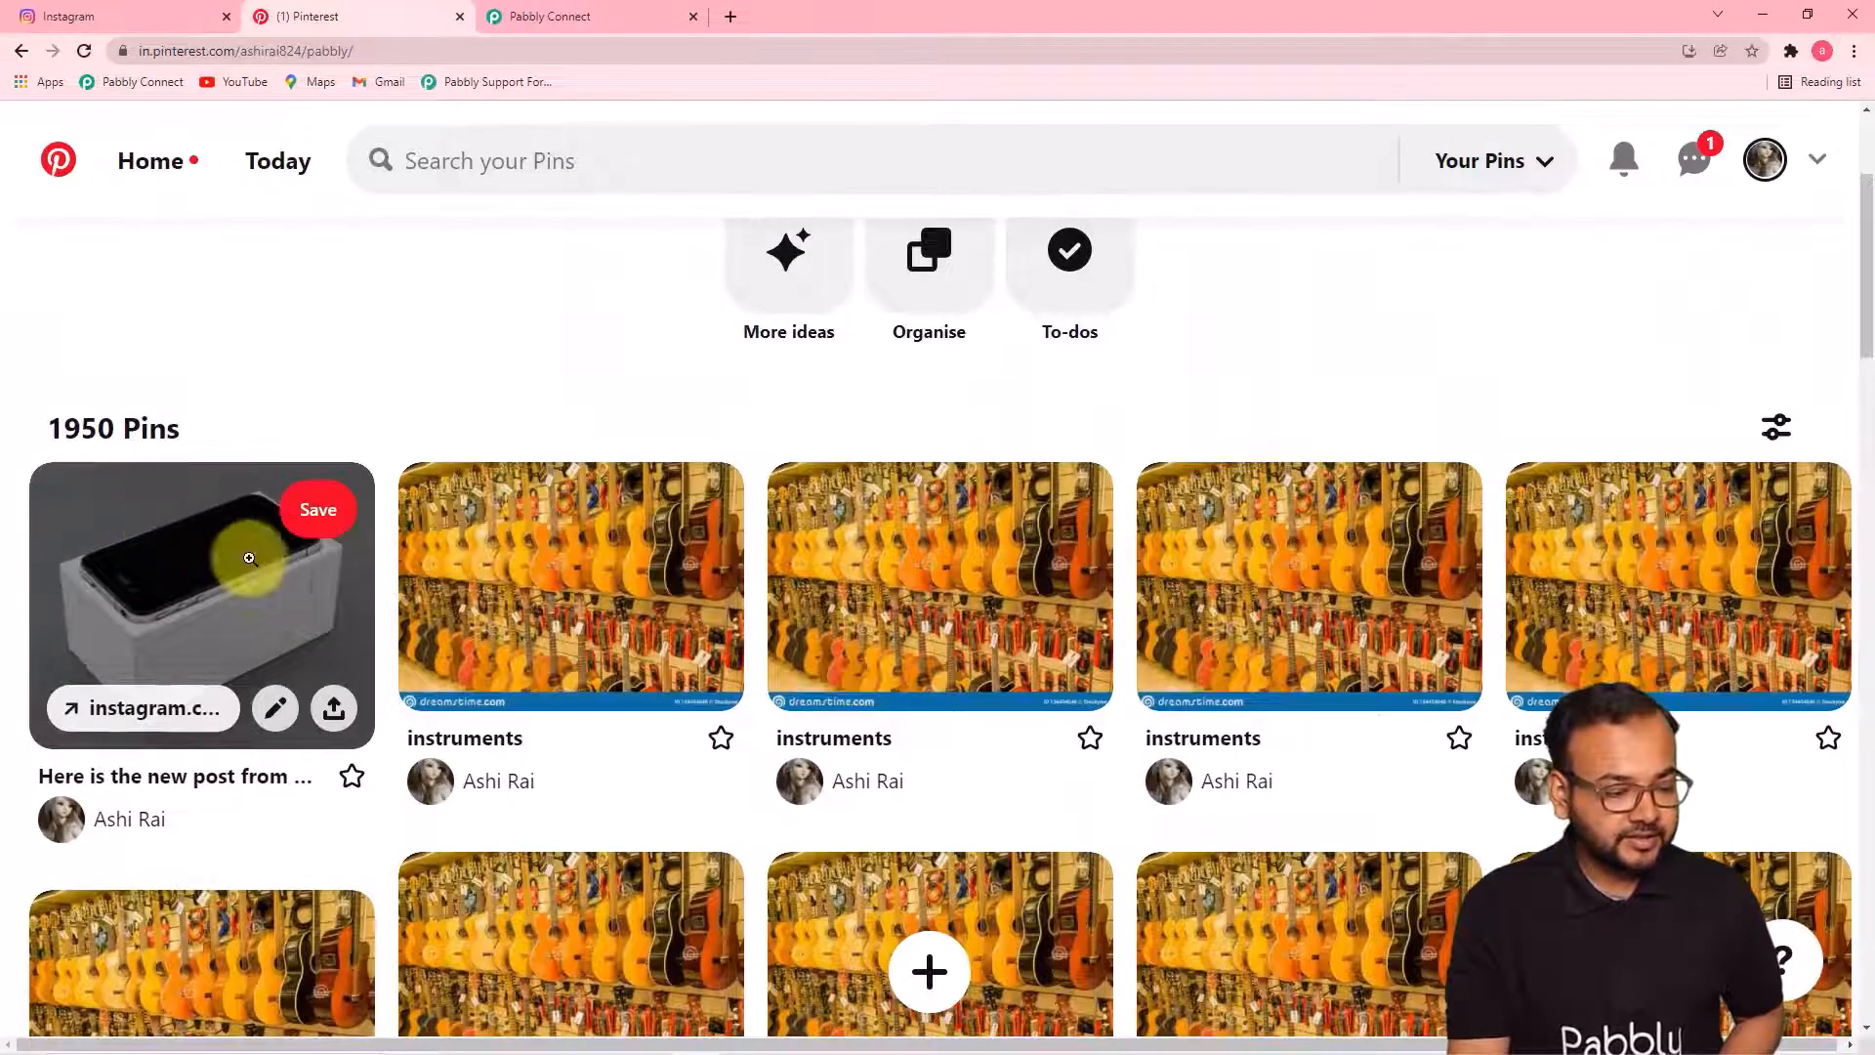
pyautogui.click(260, 600)
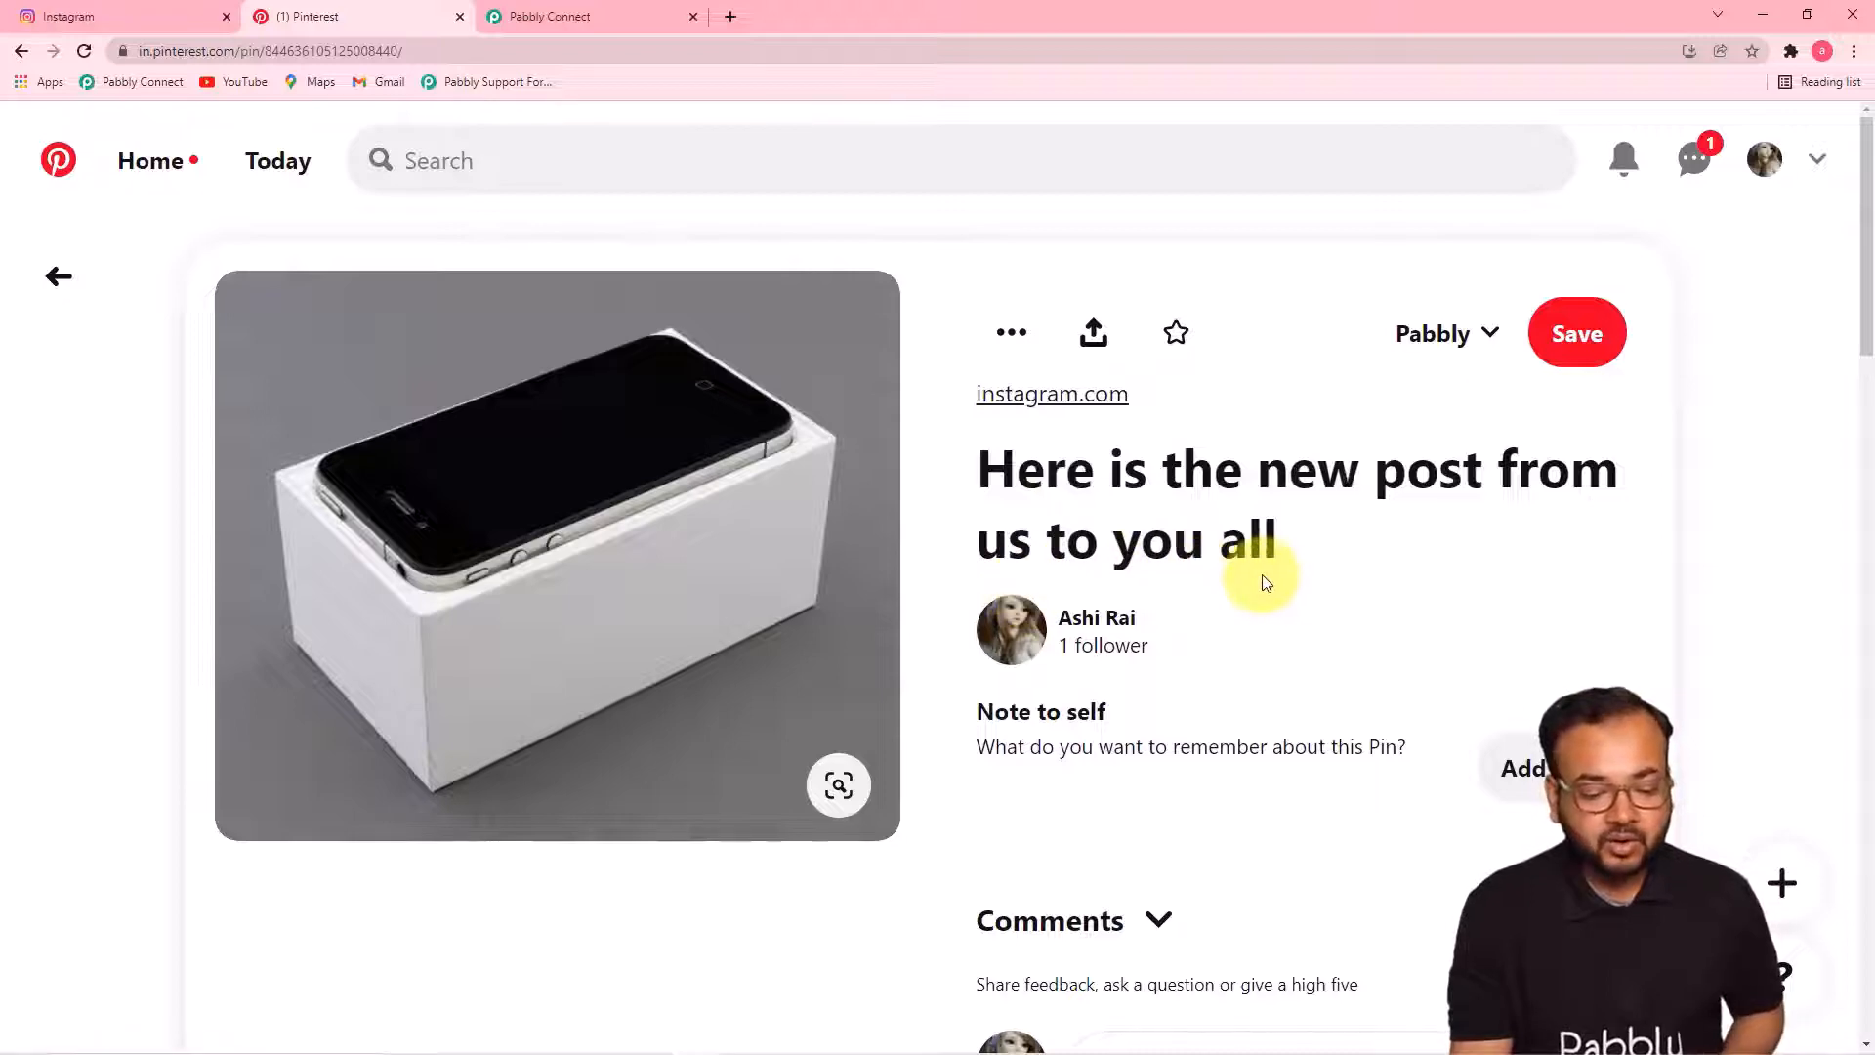
# Compare the mapped fields in Pabbly Connect with the original Instagram post and the Pinterest pin, and return to the workflow's beginning
pyautogui.click(628, 19)
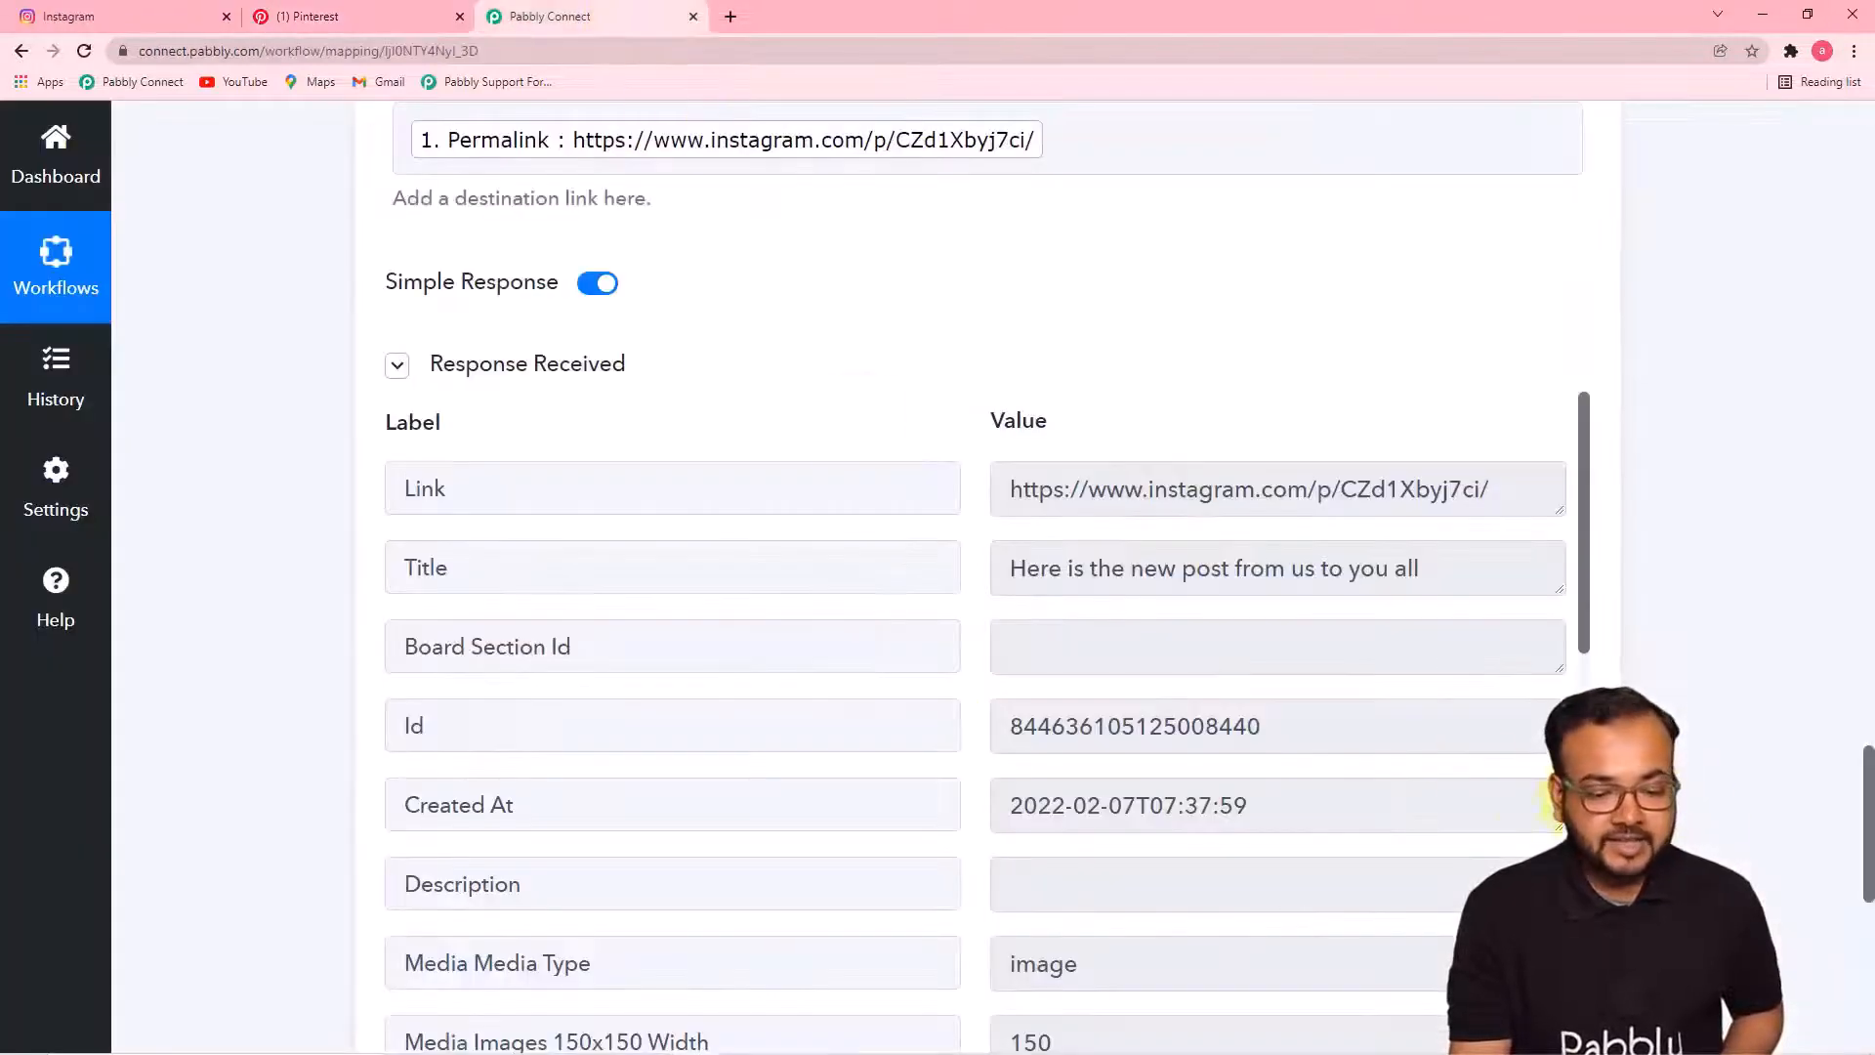
pyautogui.scroll(7, 1870, 815)
pyautogui.scroll(2, 1869, 816)
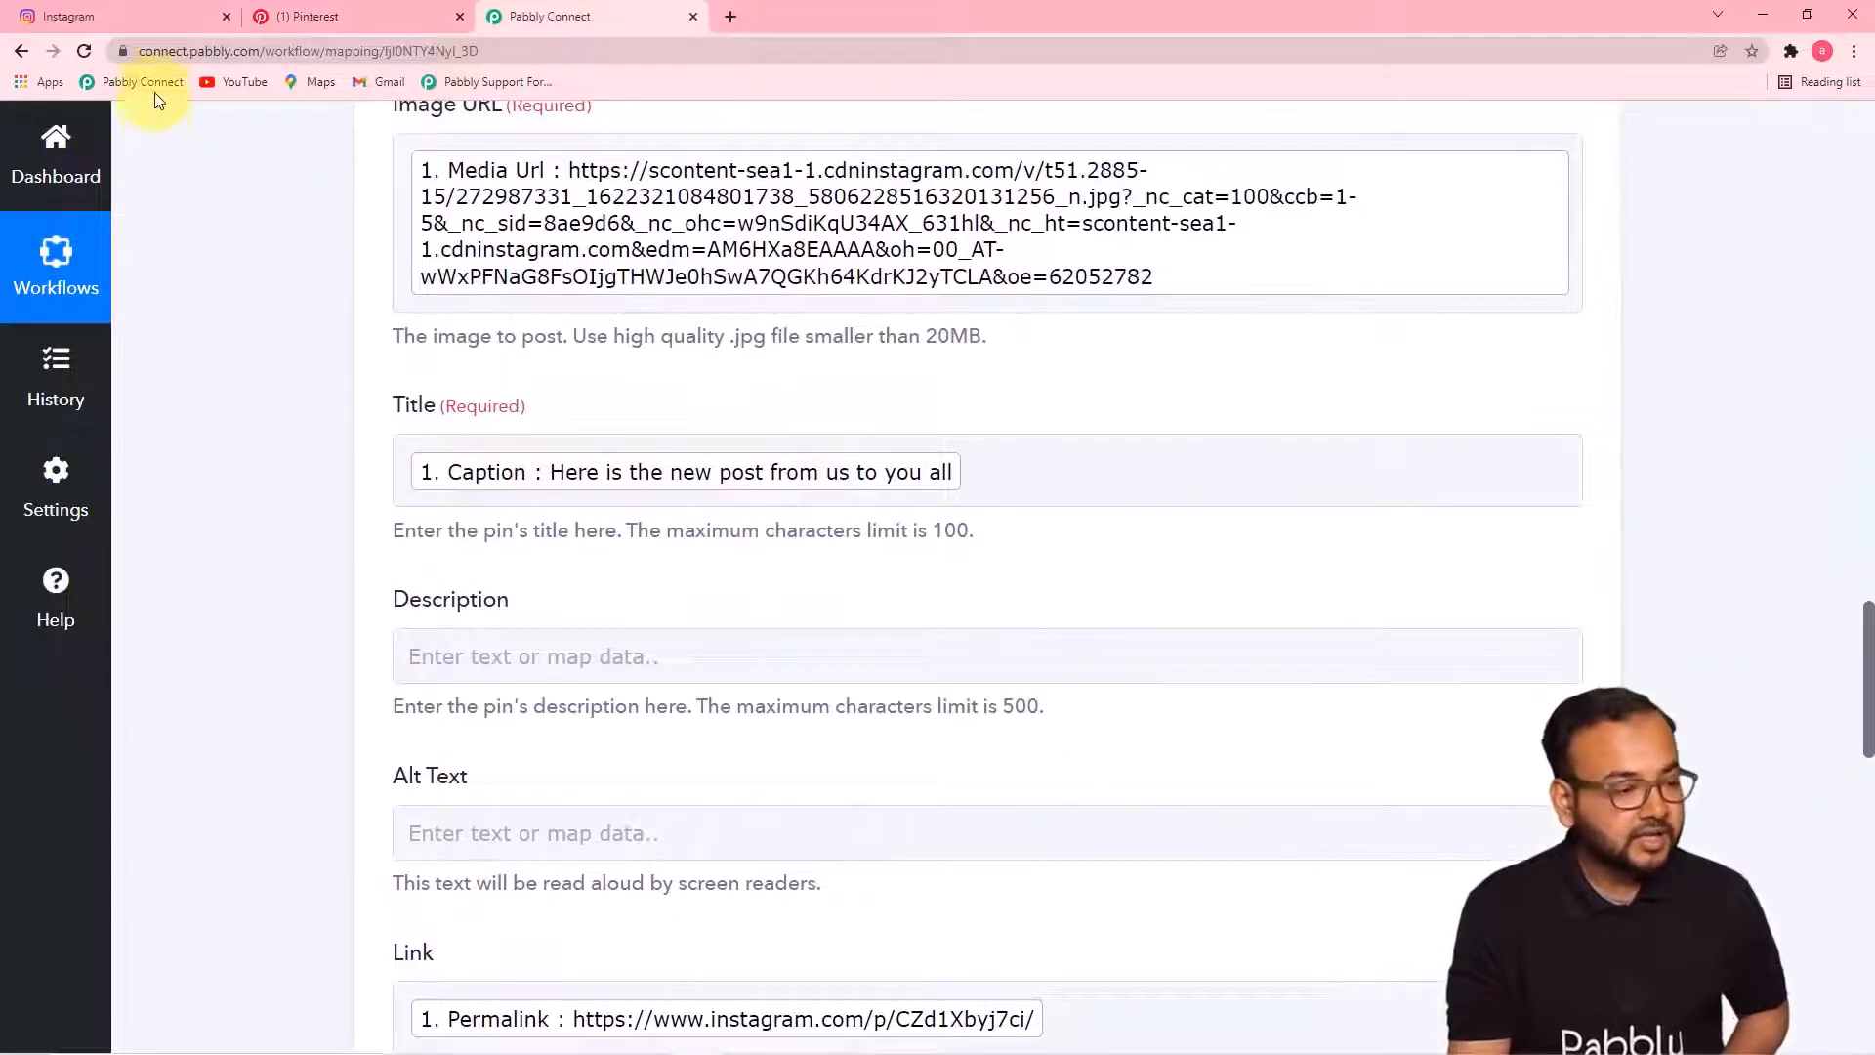
pyautogui.click(177, 18)
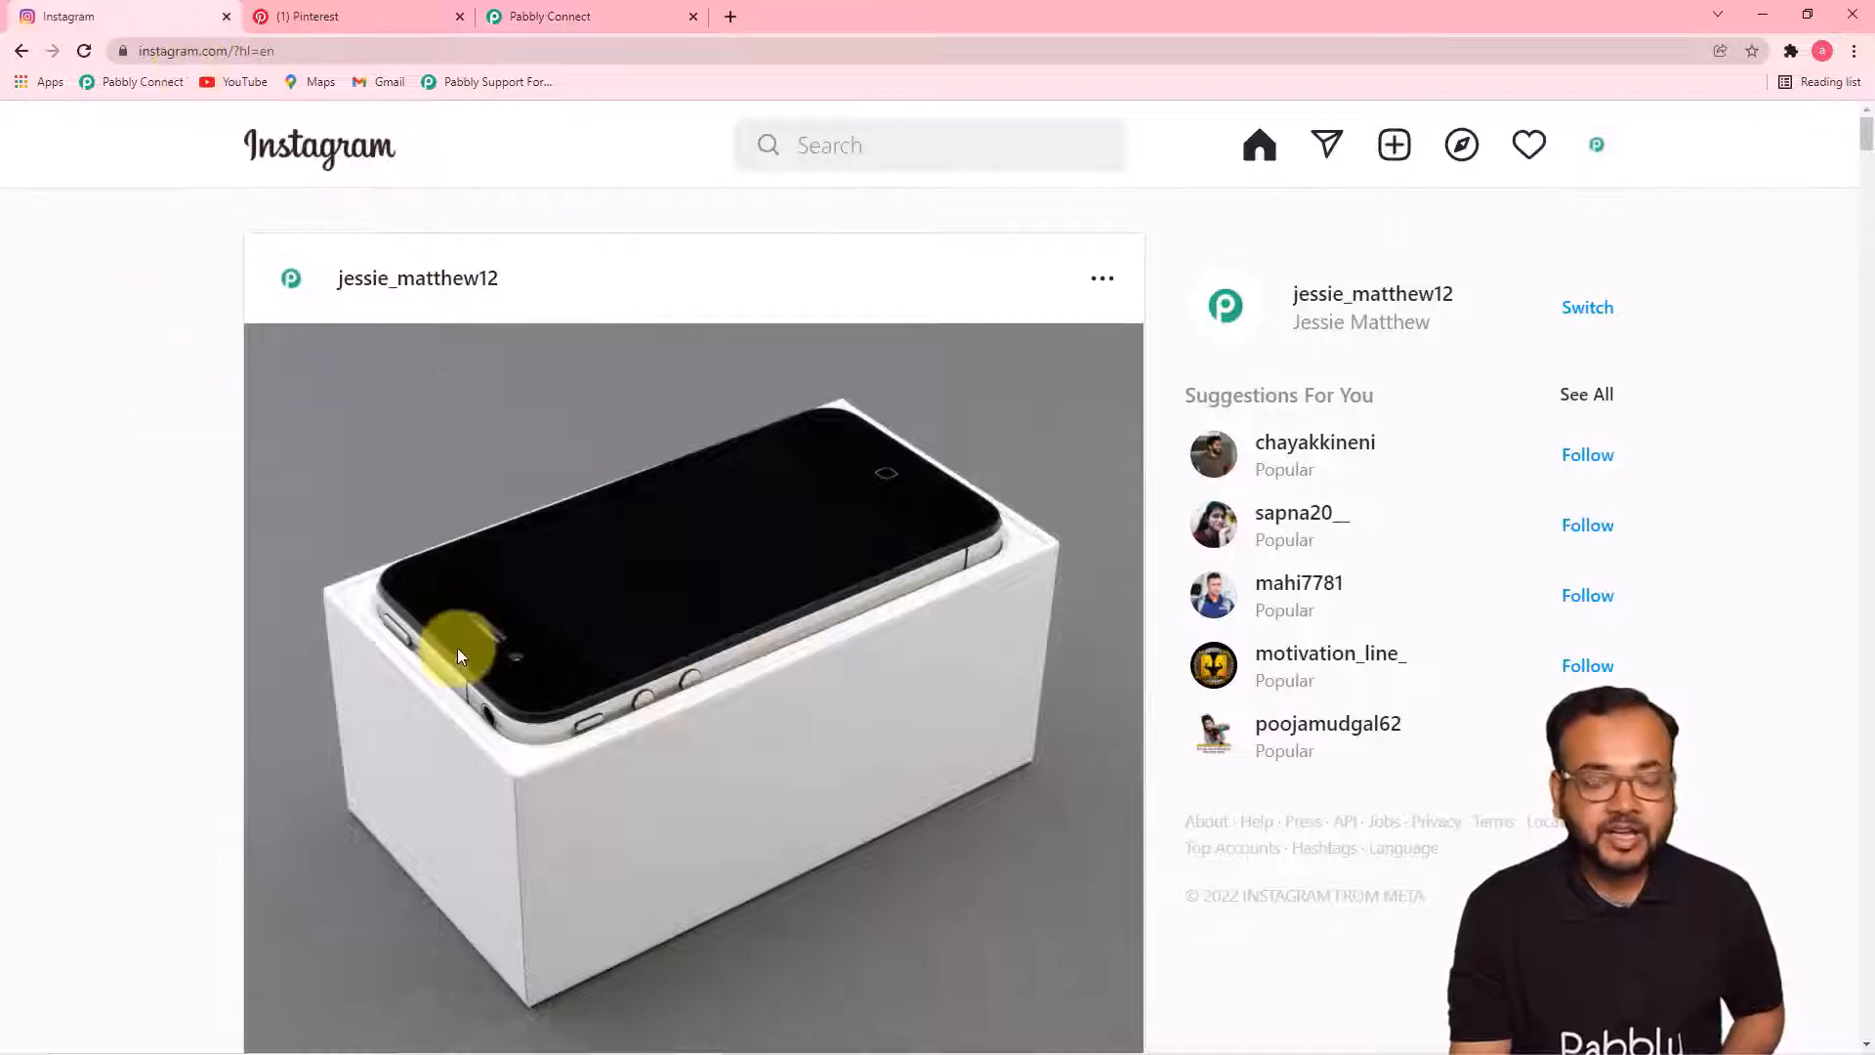
pyautogui.scroll(-3, 457, 648)
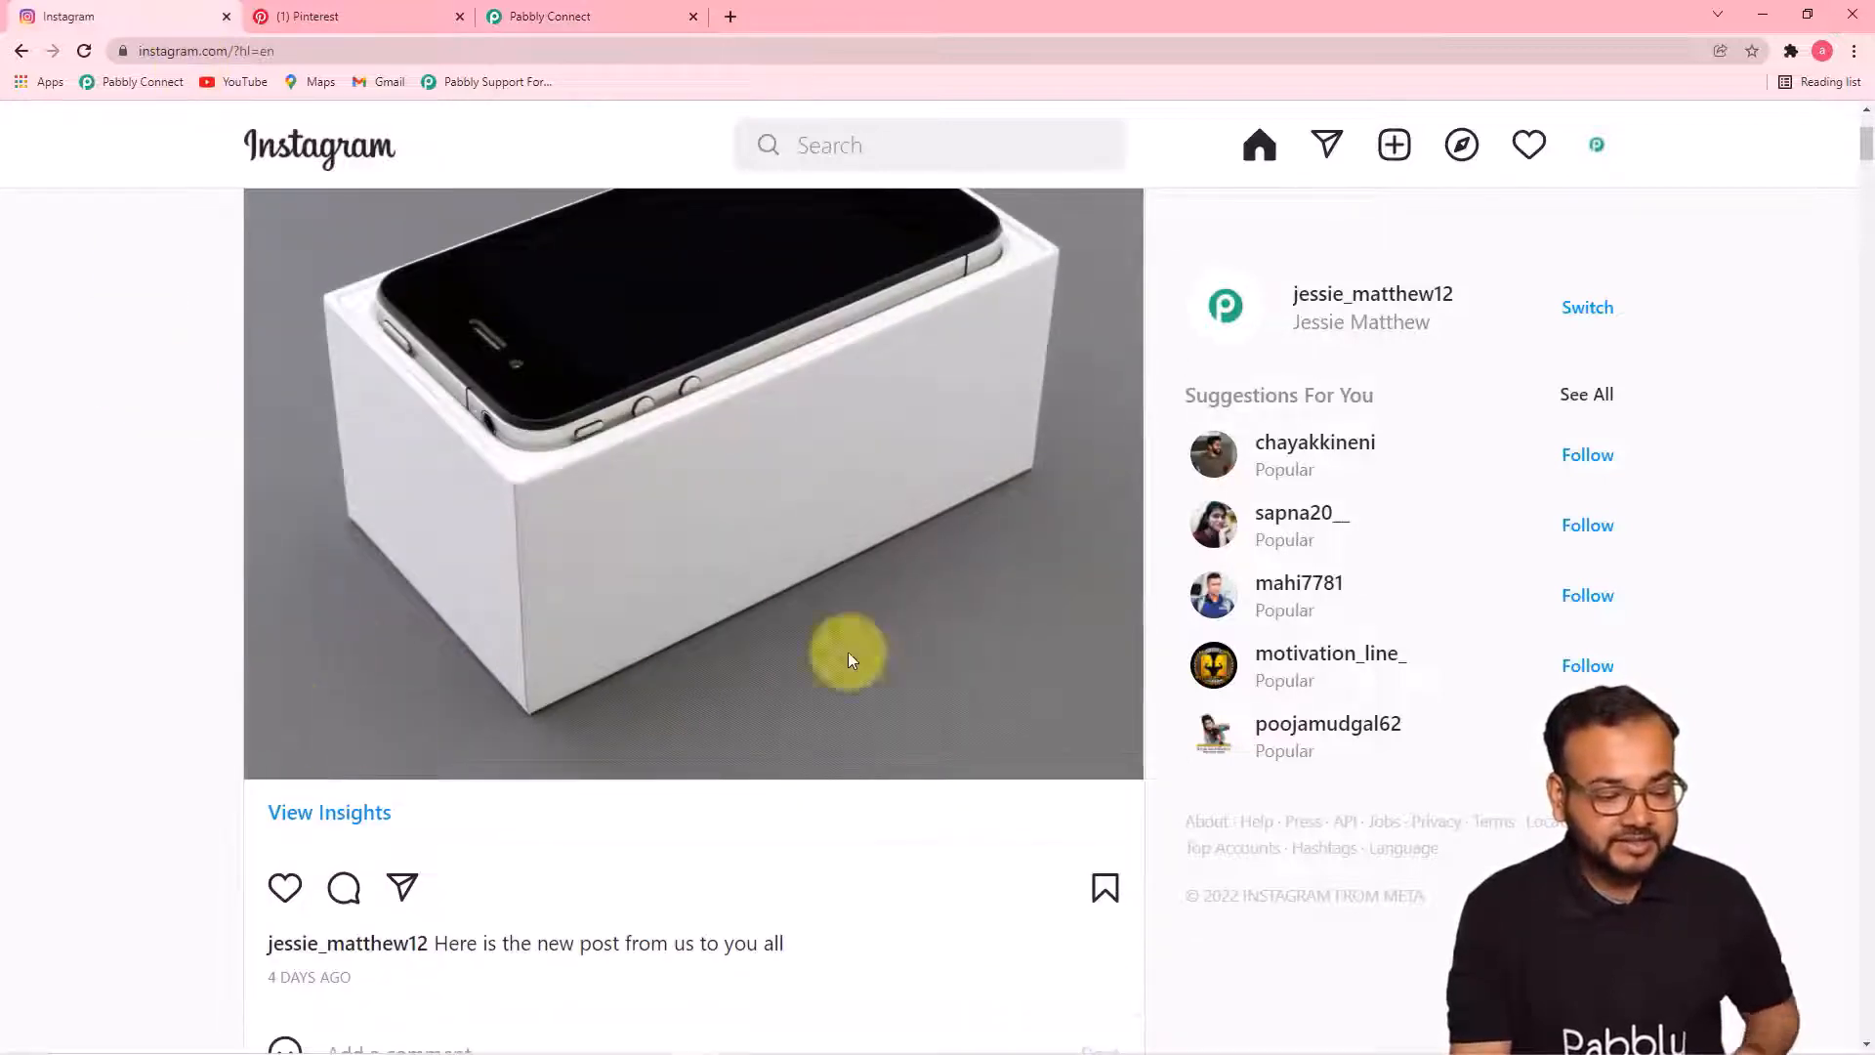
pyautogui.click(325, 17)
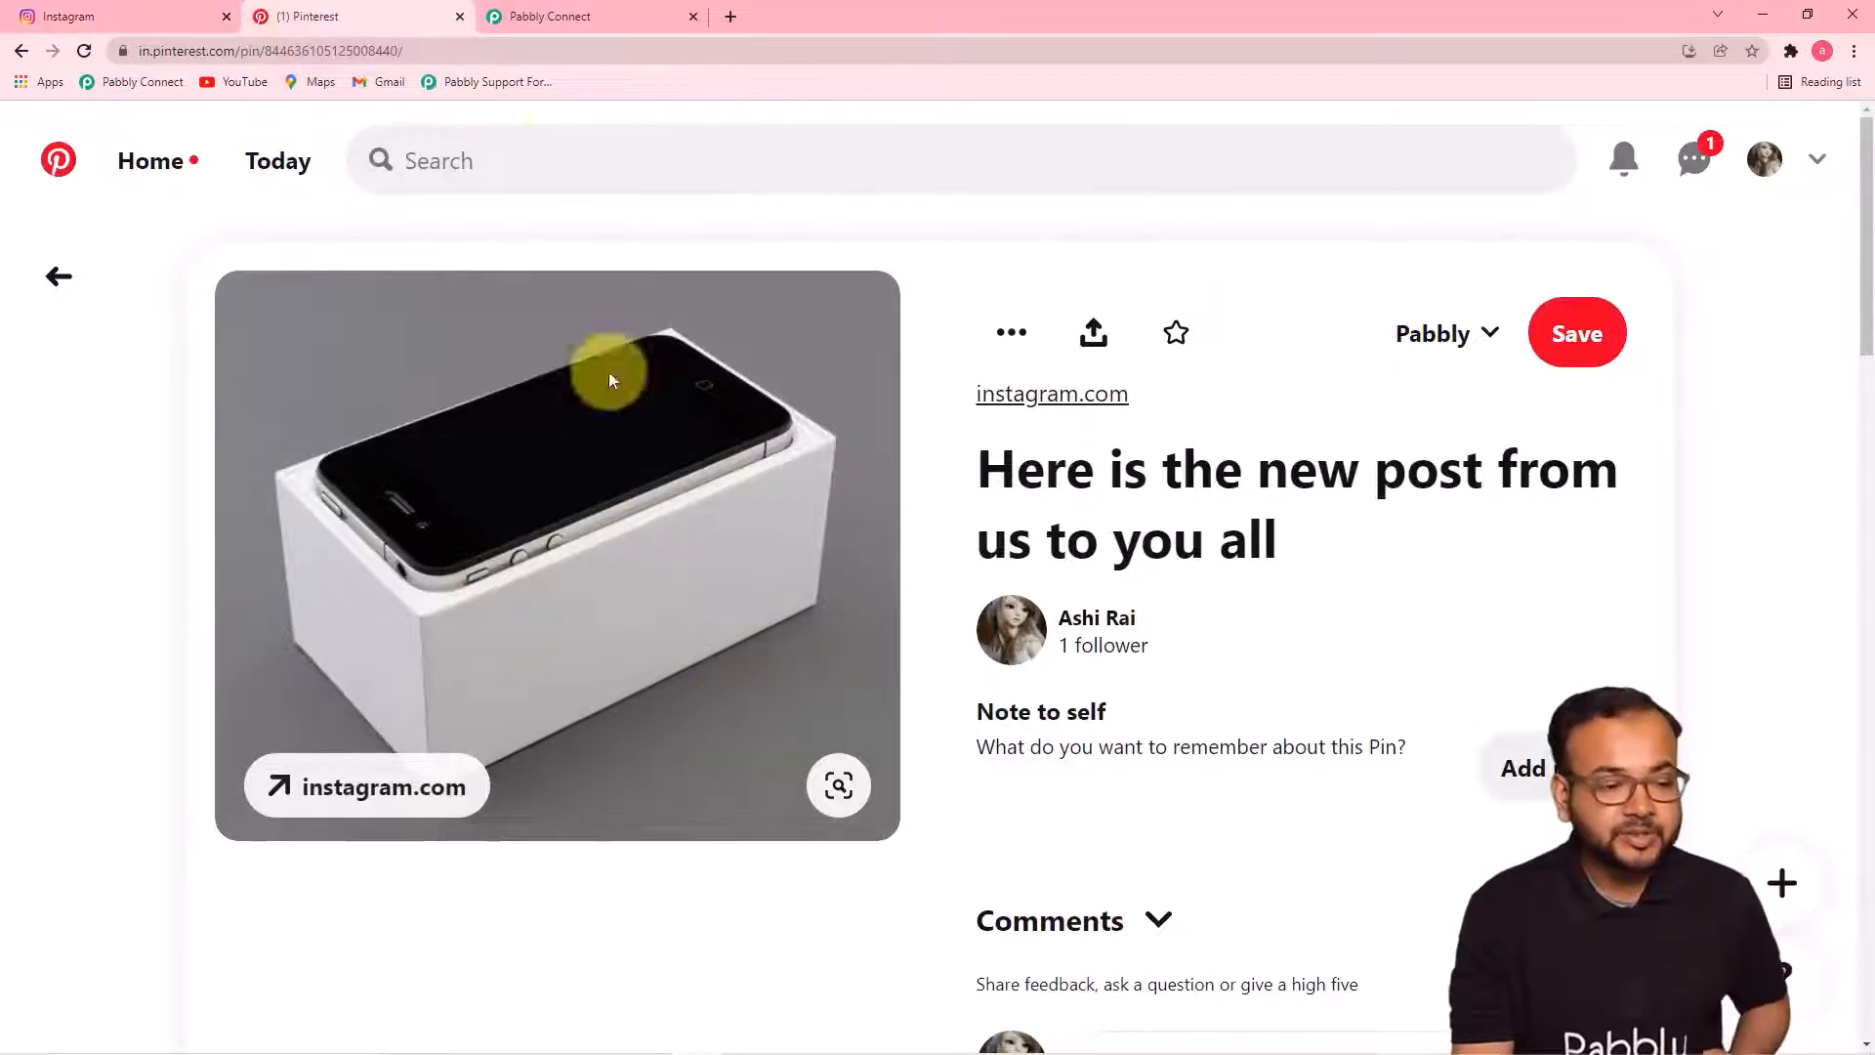
pyautogui.click(580, 19)
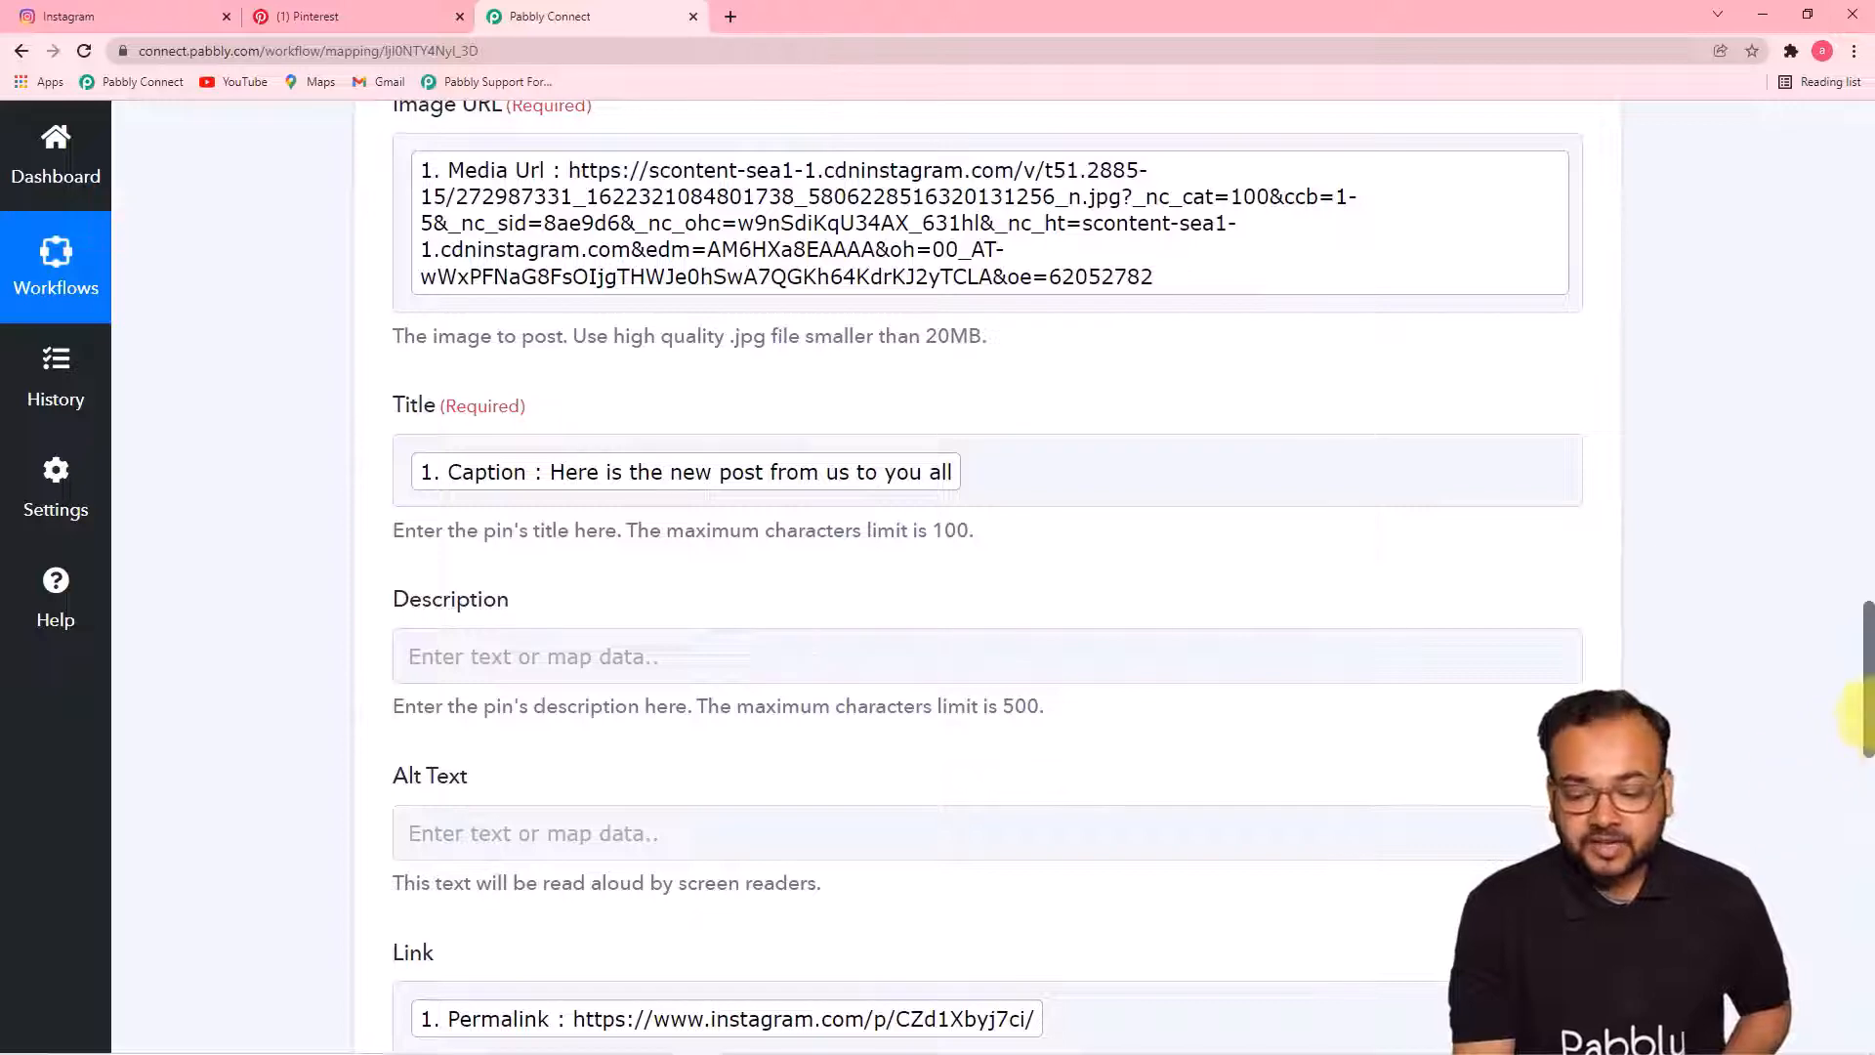
pyautogui.moveTo(1870, 672); pyautogui.dragTo(1826, 162)
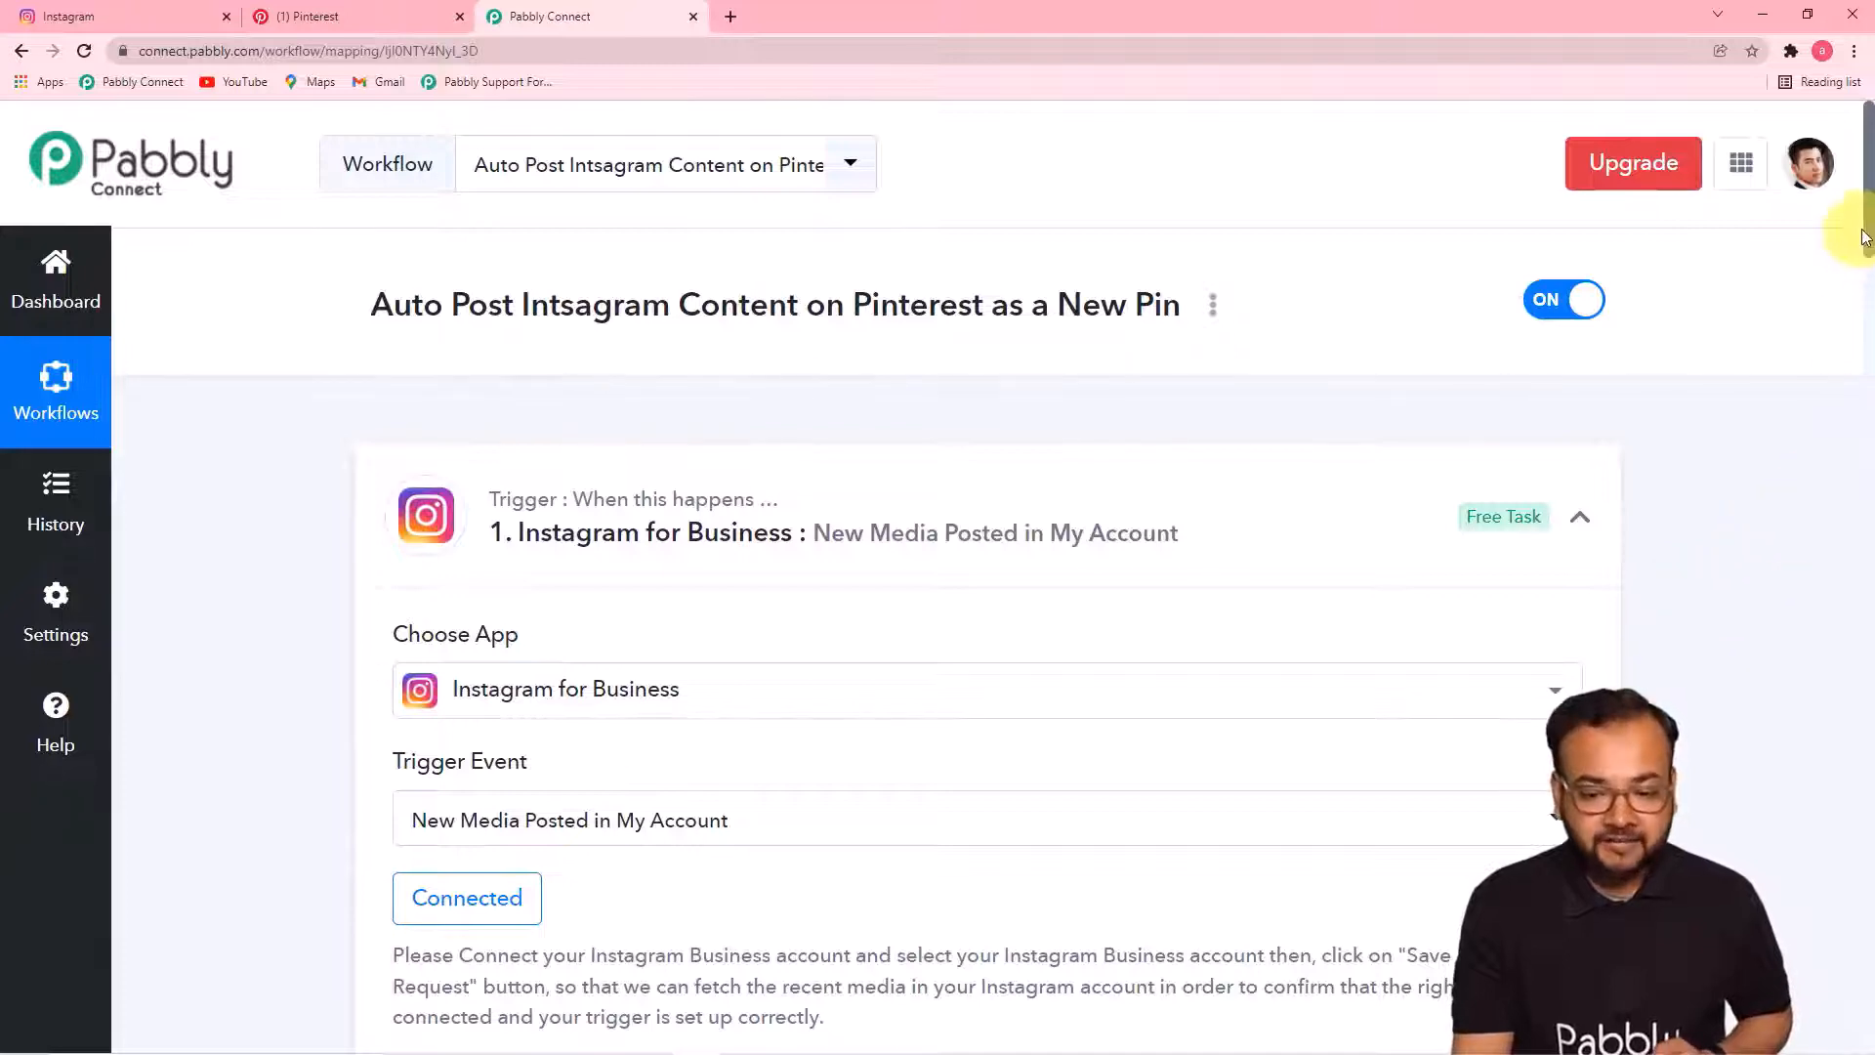
# Review the finished workflow from the Instagram for Business trigger through the Pinterest Create Pin mapping and its response
pyautogui.moveTo(1872, 205); pyautogui.dragTo(1862, 251)
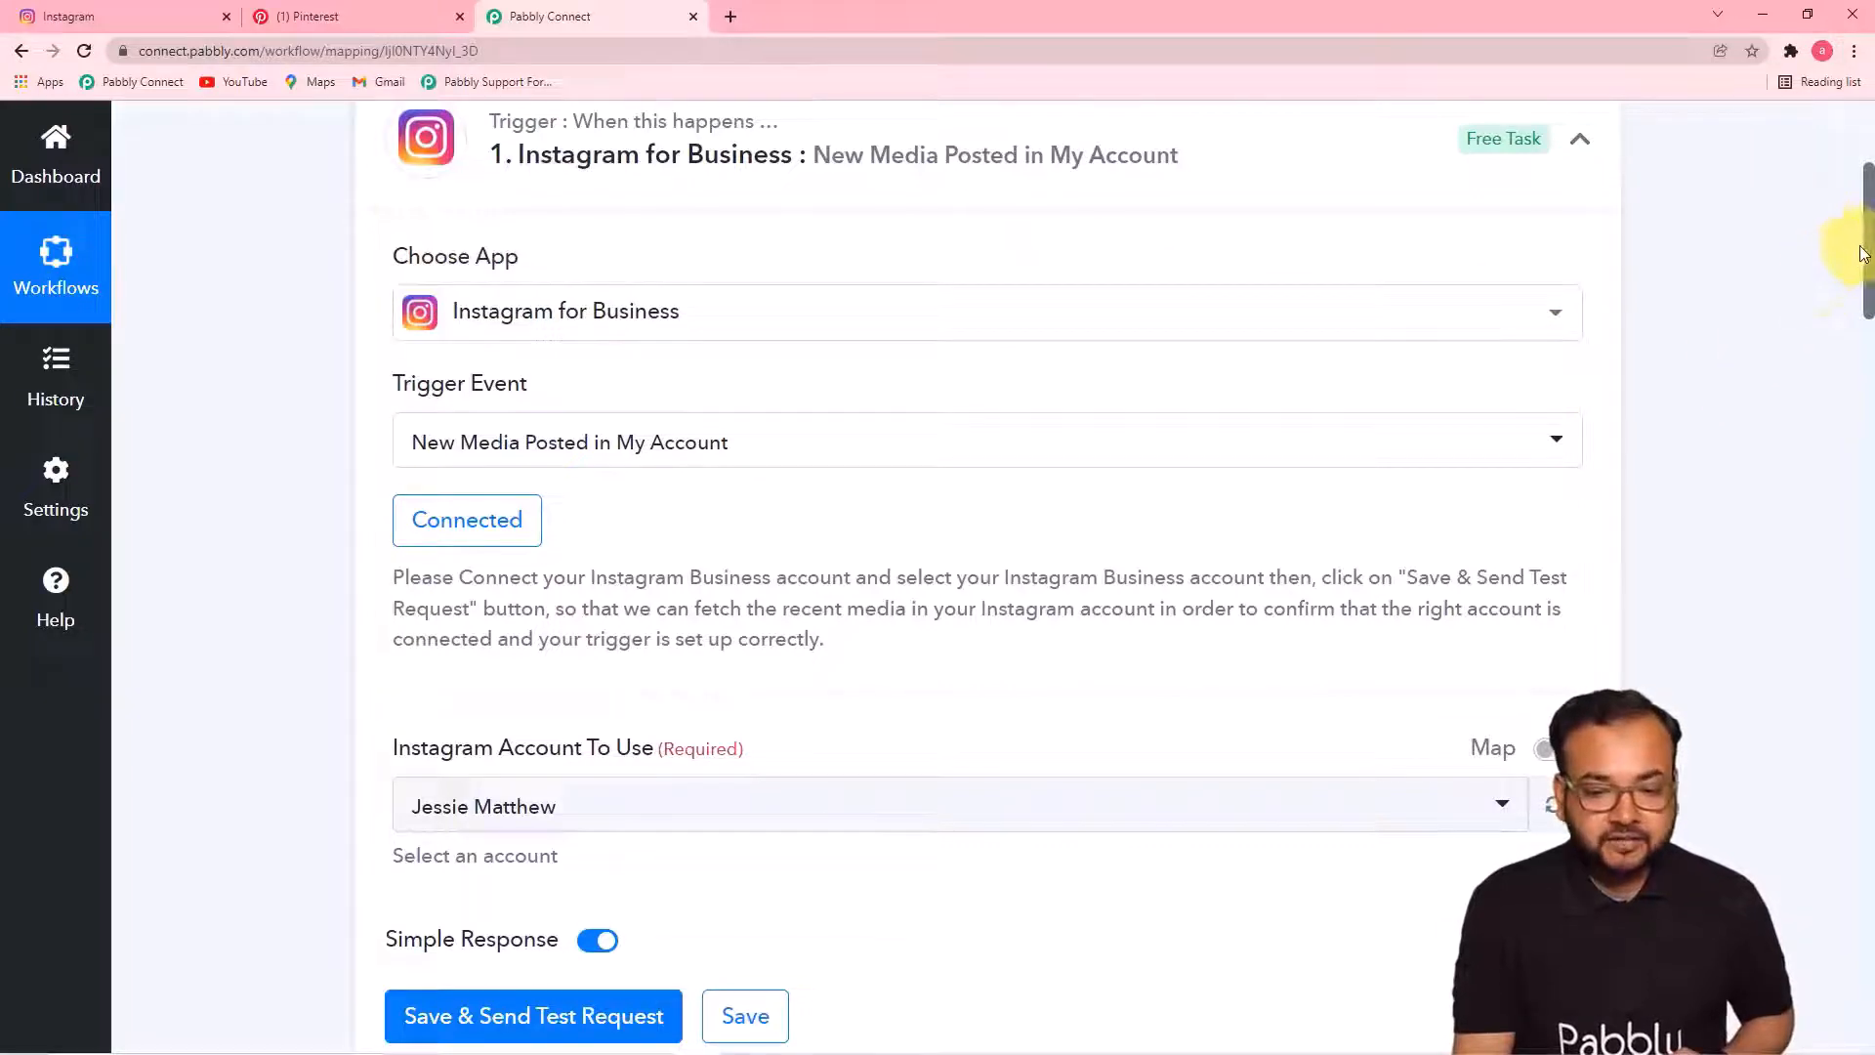
pyautogui.moveTo(1872, 238); pyautogui.dragTo(1869, 596)
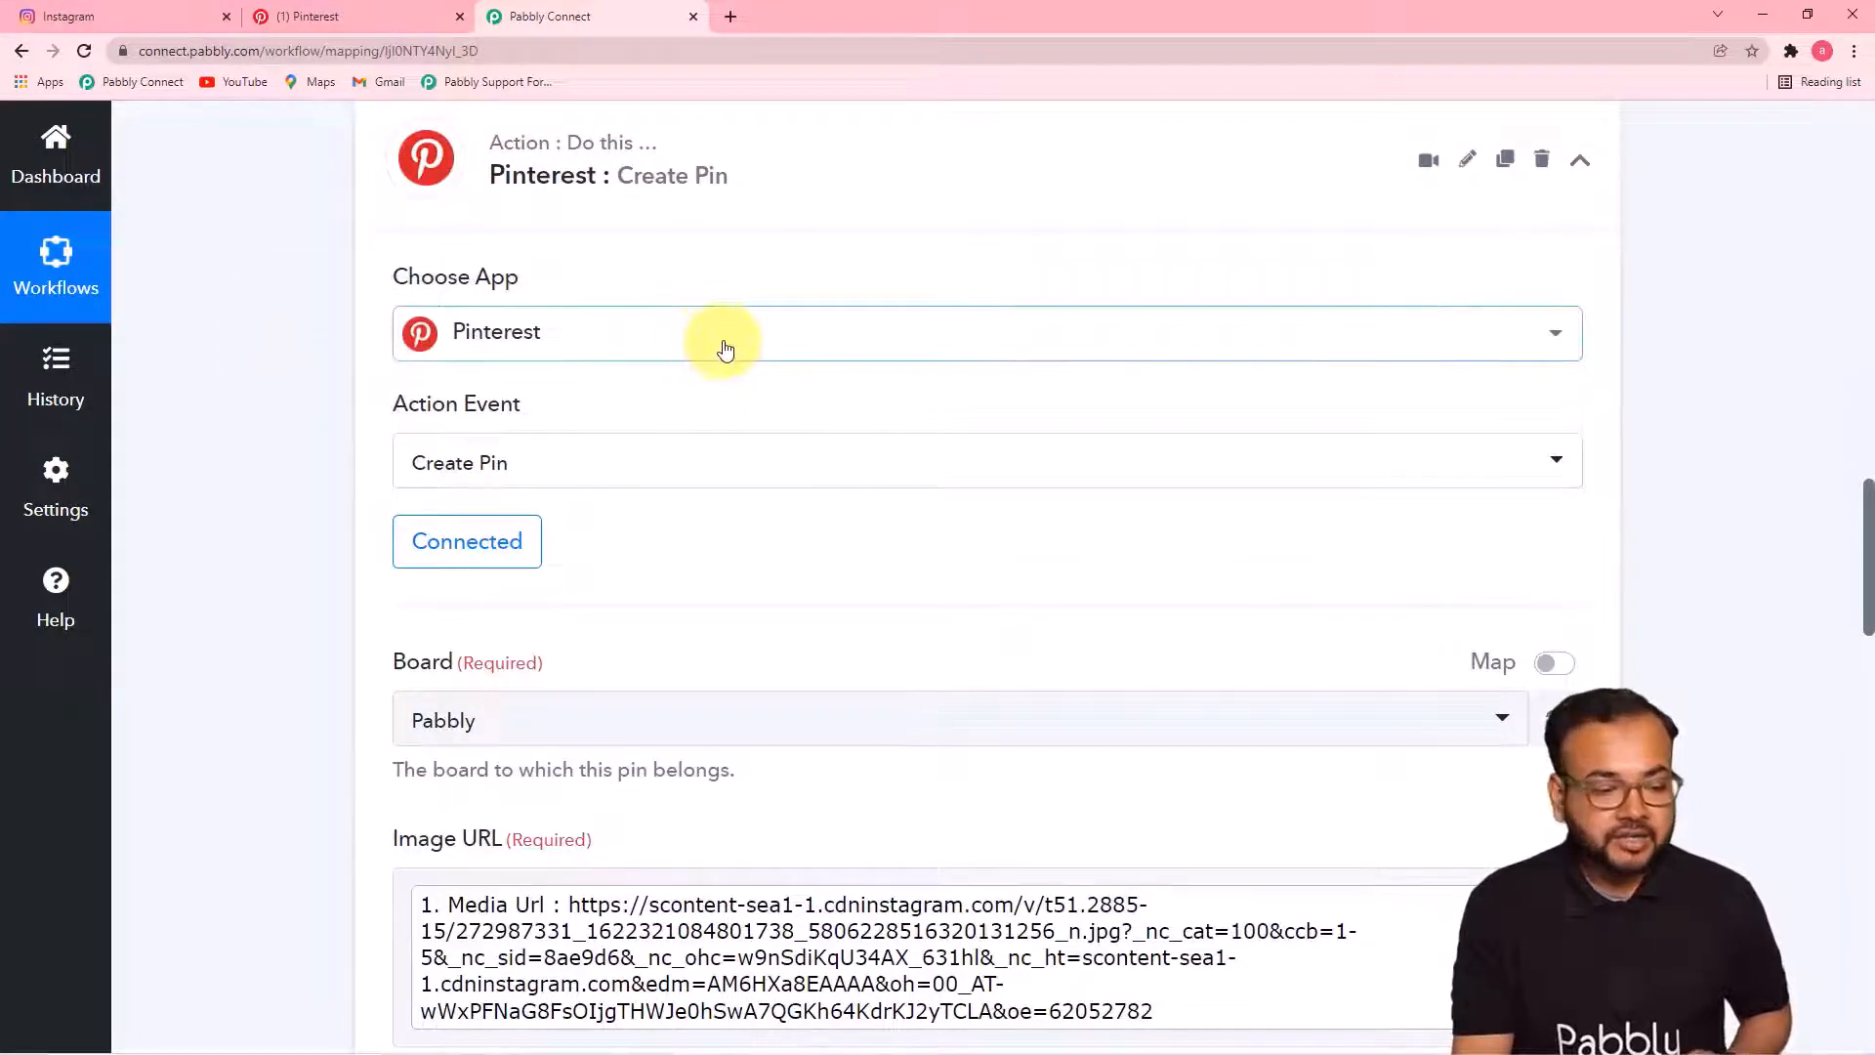
pyautogui.scroll(-5, 336, 473)
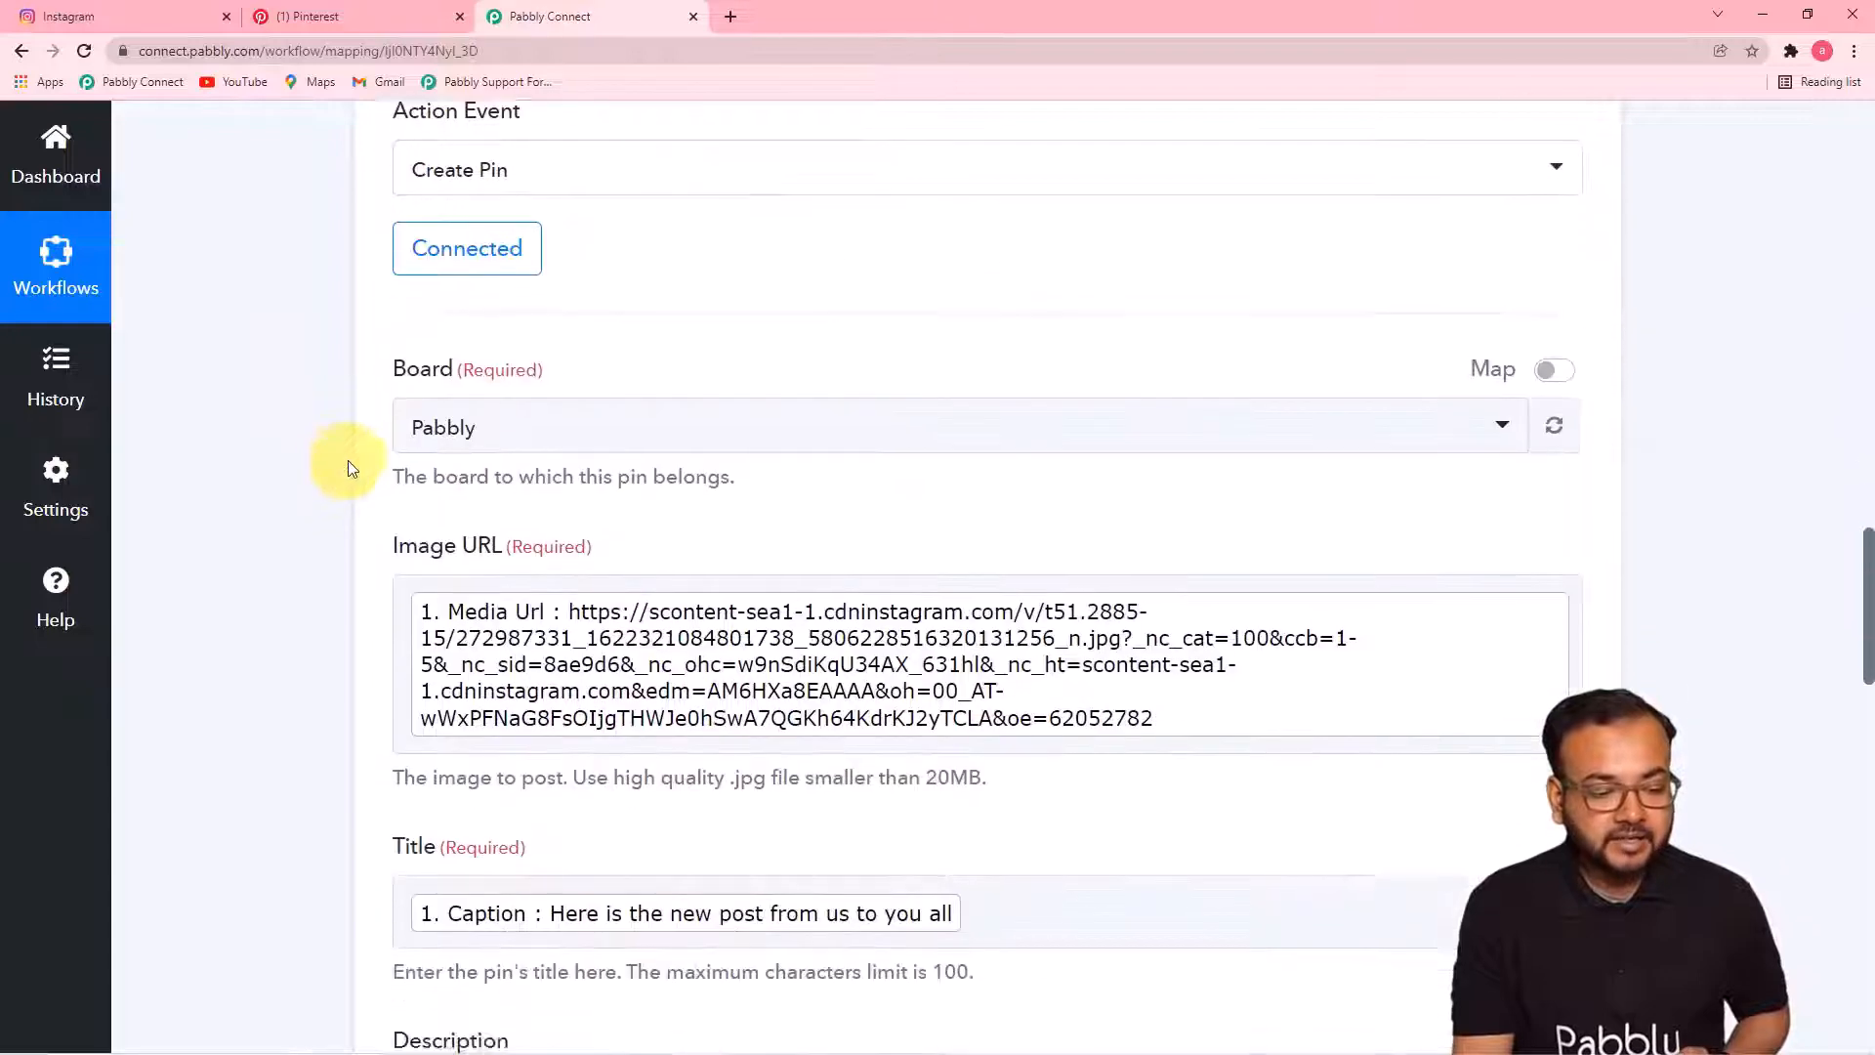
pyautogui.scroll(1, 350, 460)
pyautogui.scroll(-5, 350, 460)
pyautogui.scroll(-8, 353, 472)
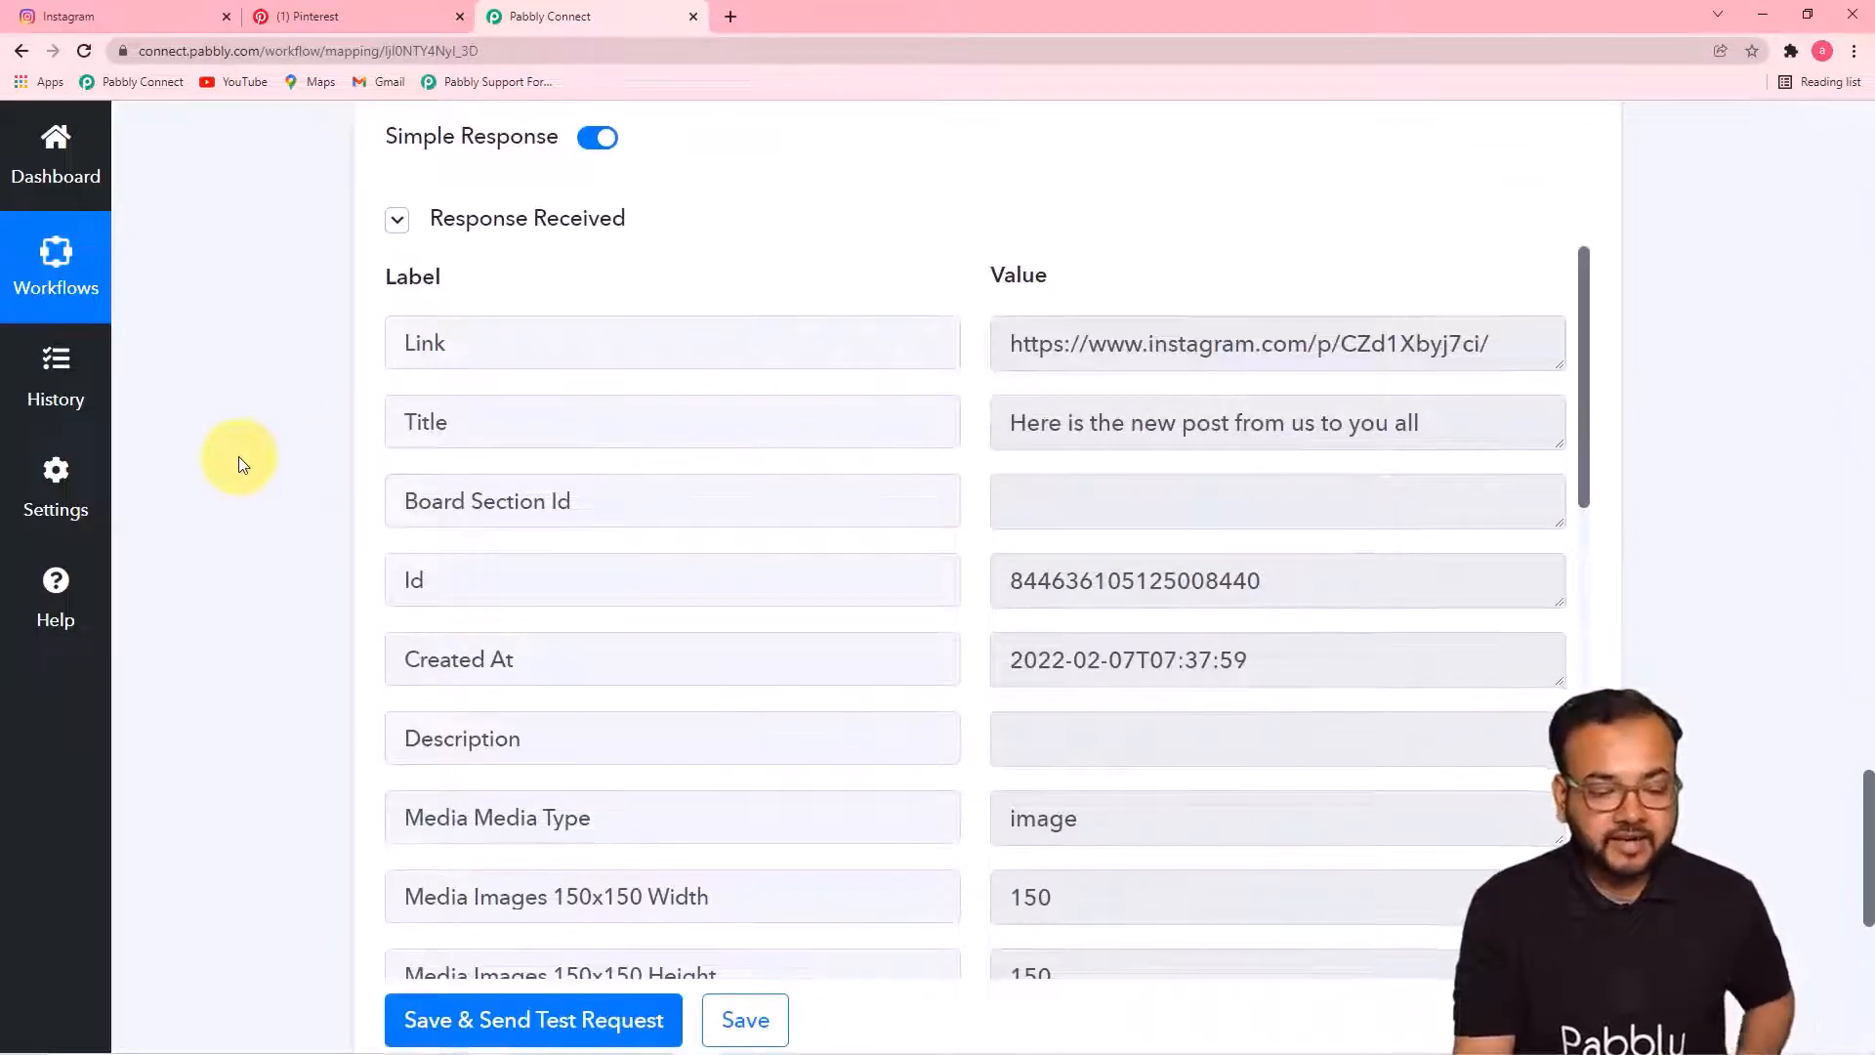
pyautogui.scroll(-3, 240, 459)
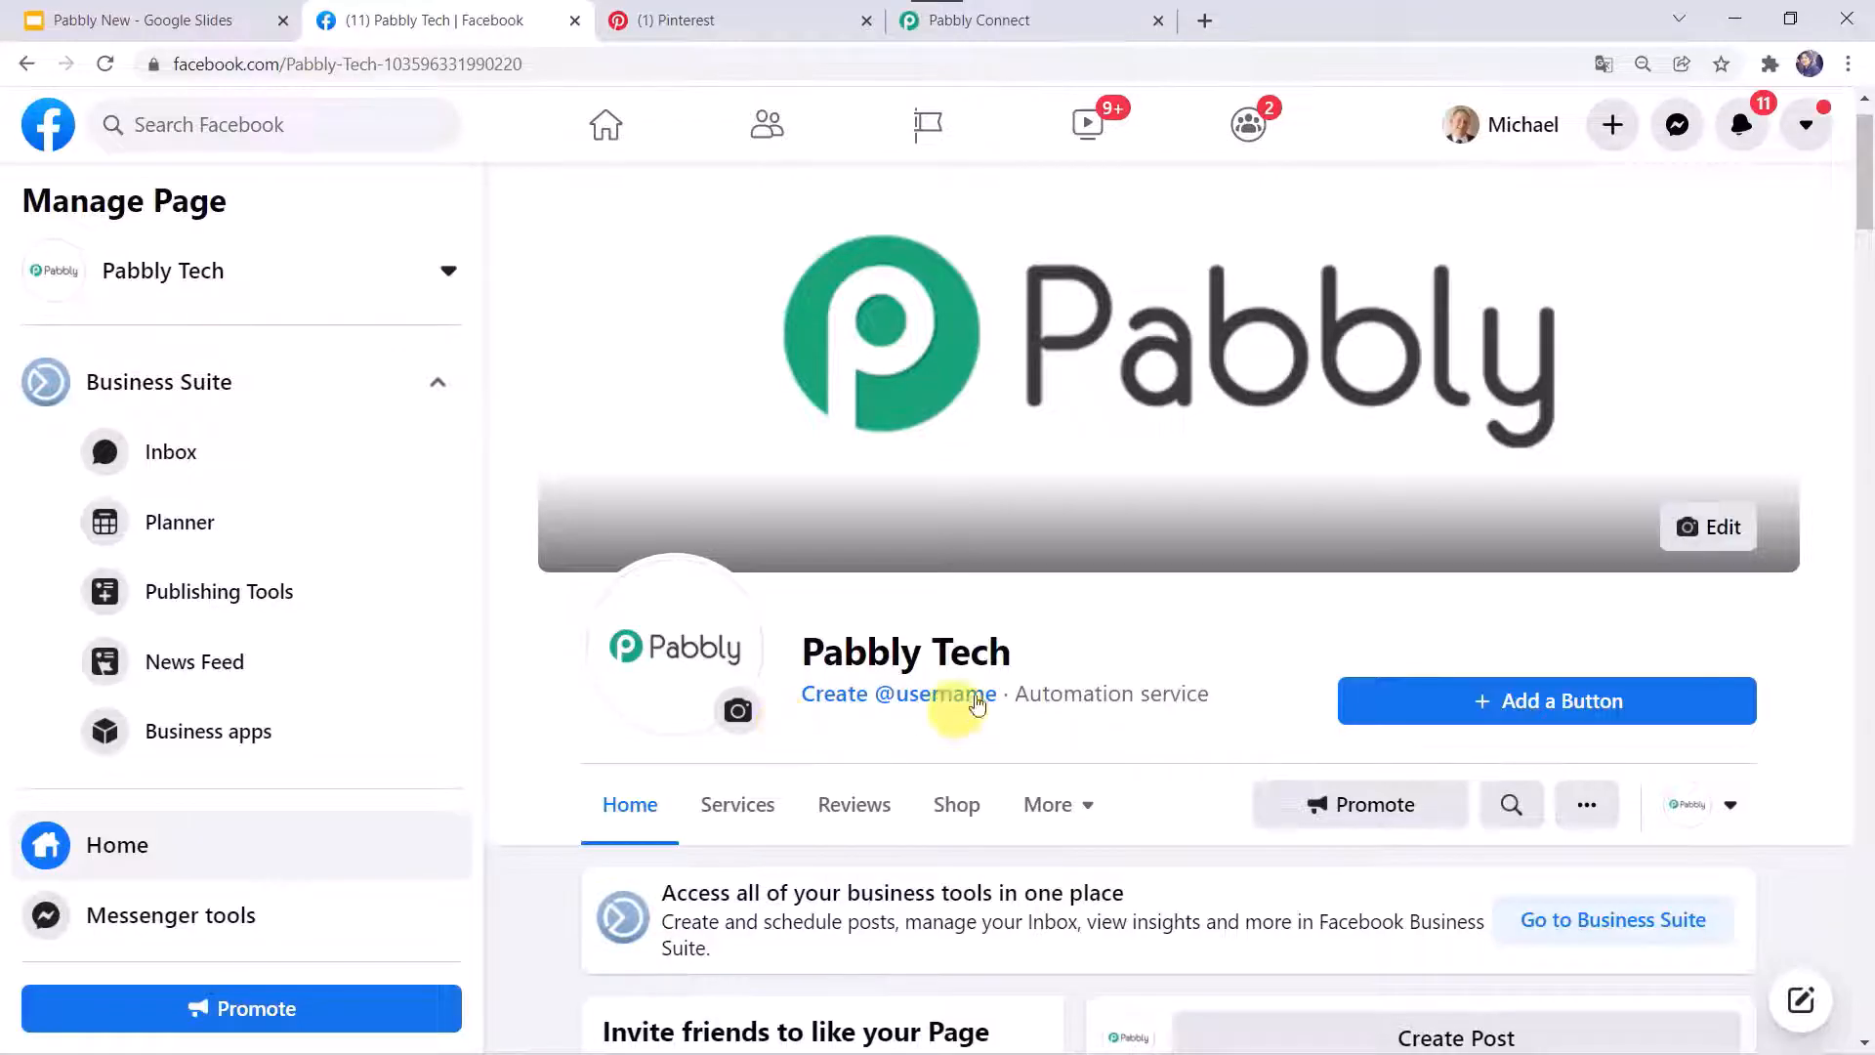
# Compare the Pabbly Tech Facebook page with the existing pins on the Pabbly board in Pinterest
pyautogui.click(688, 18)
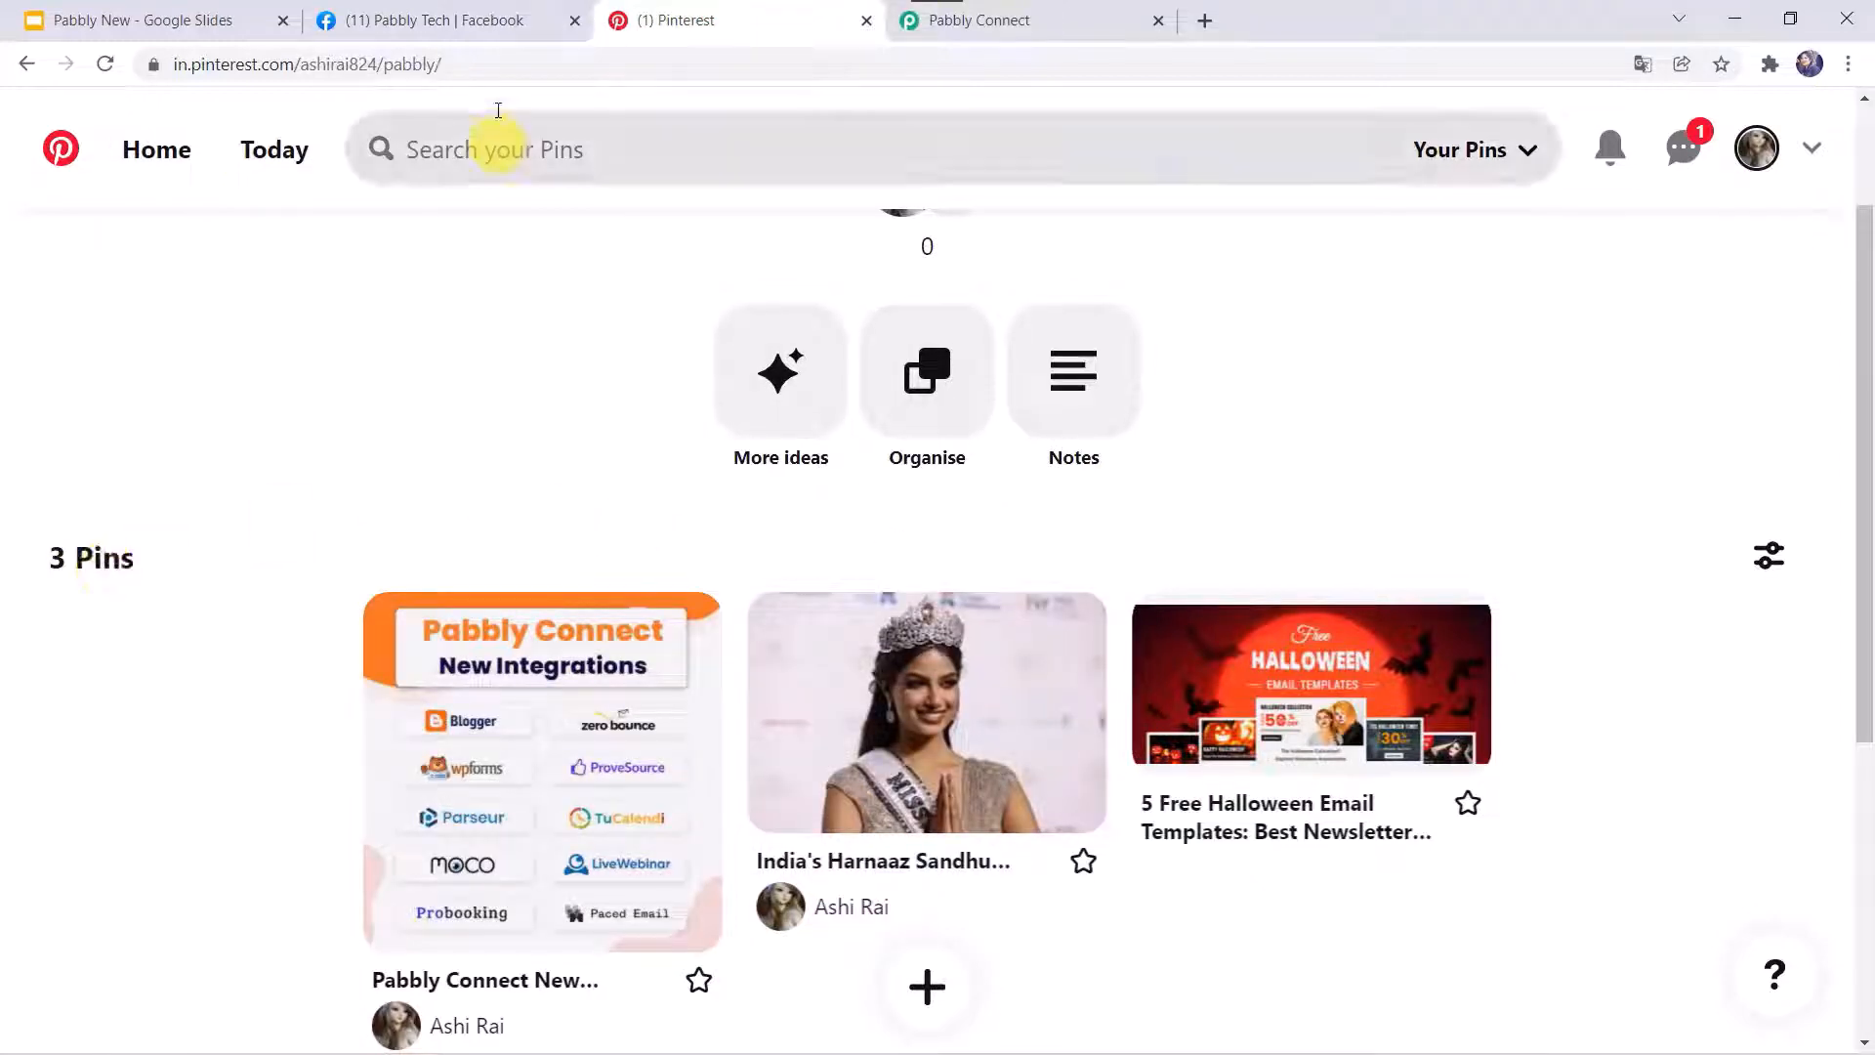
pyautogui.click(491, 37)
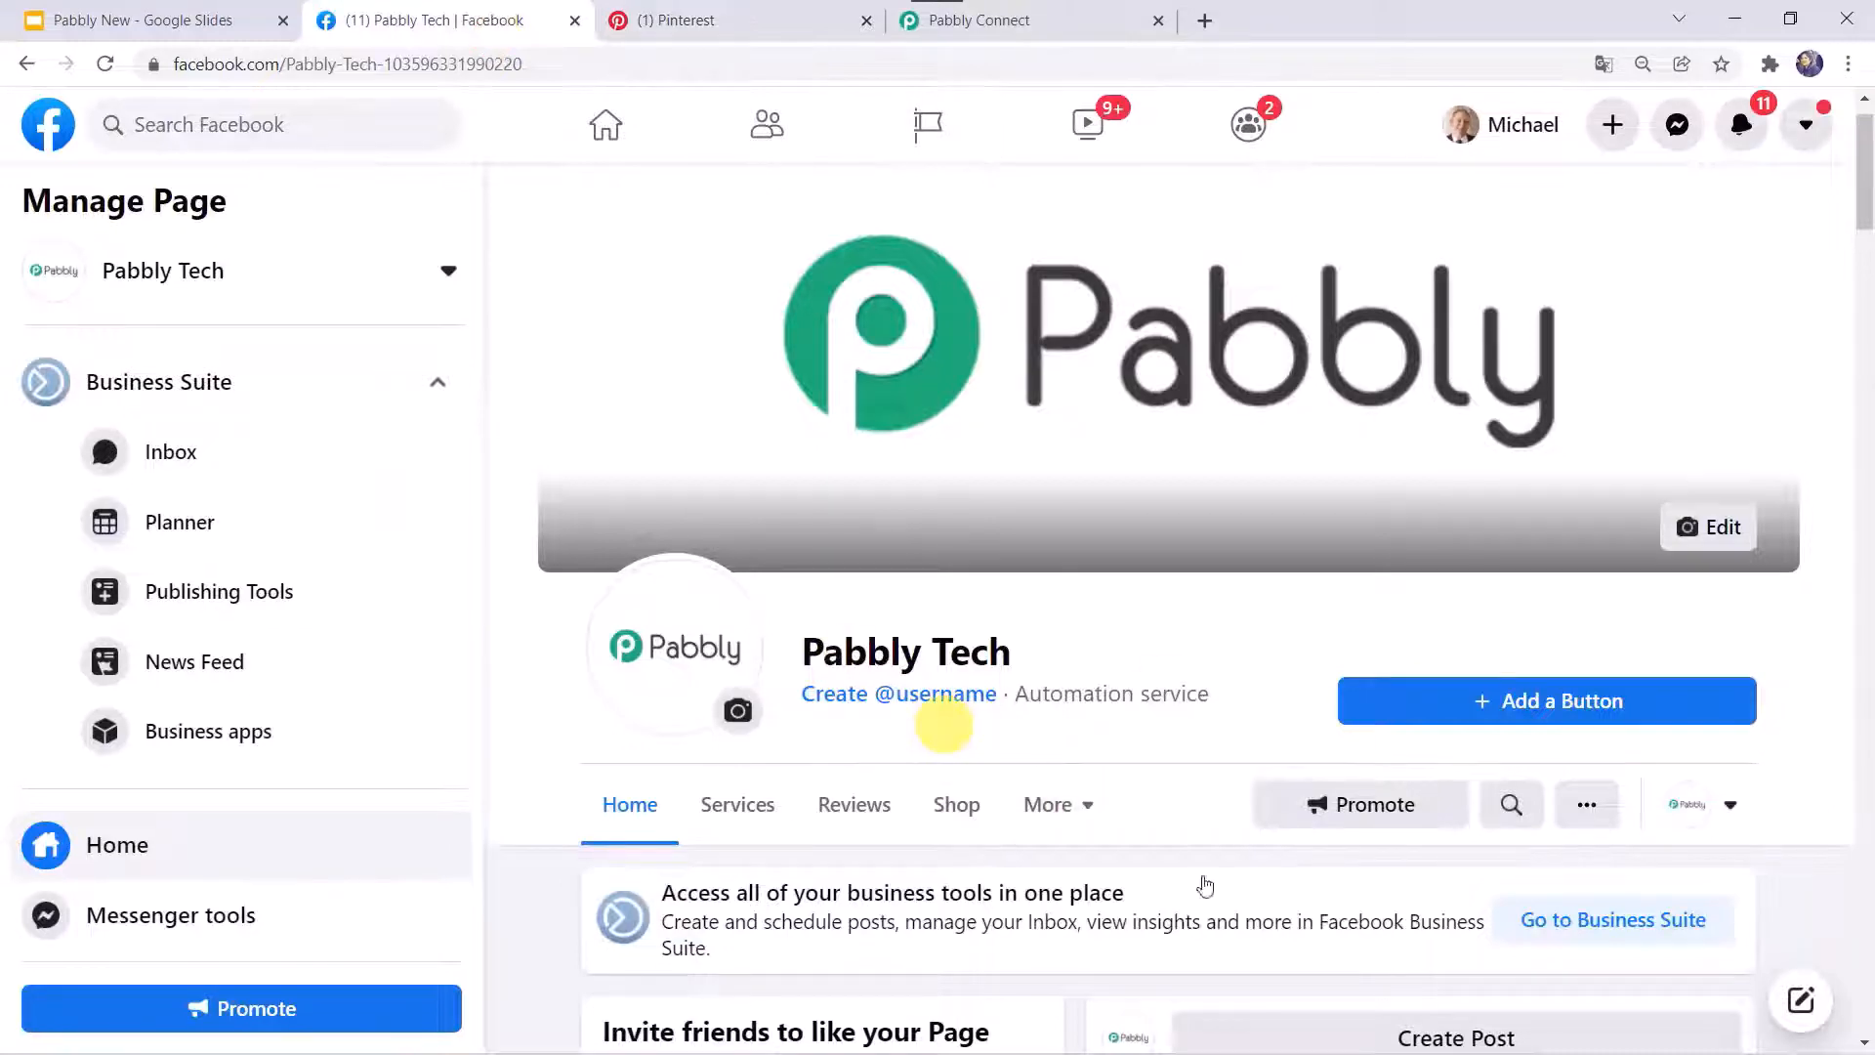
pyautogui.click(809, 20)
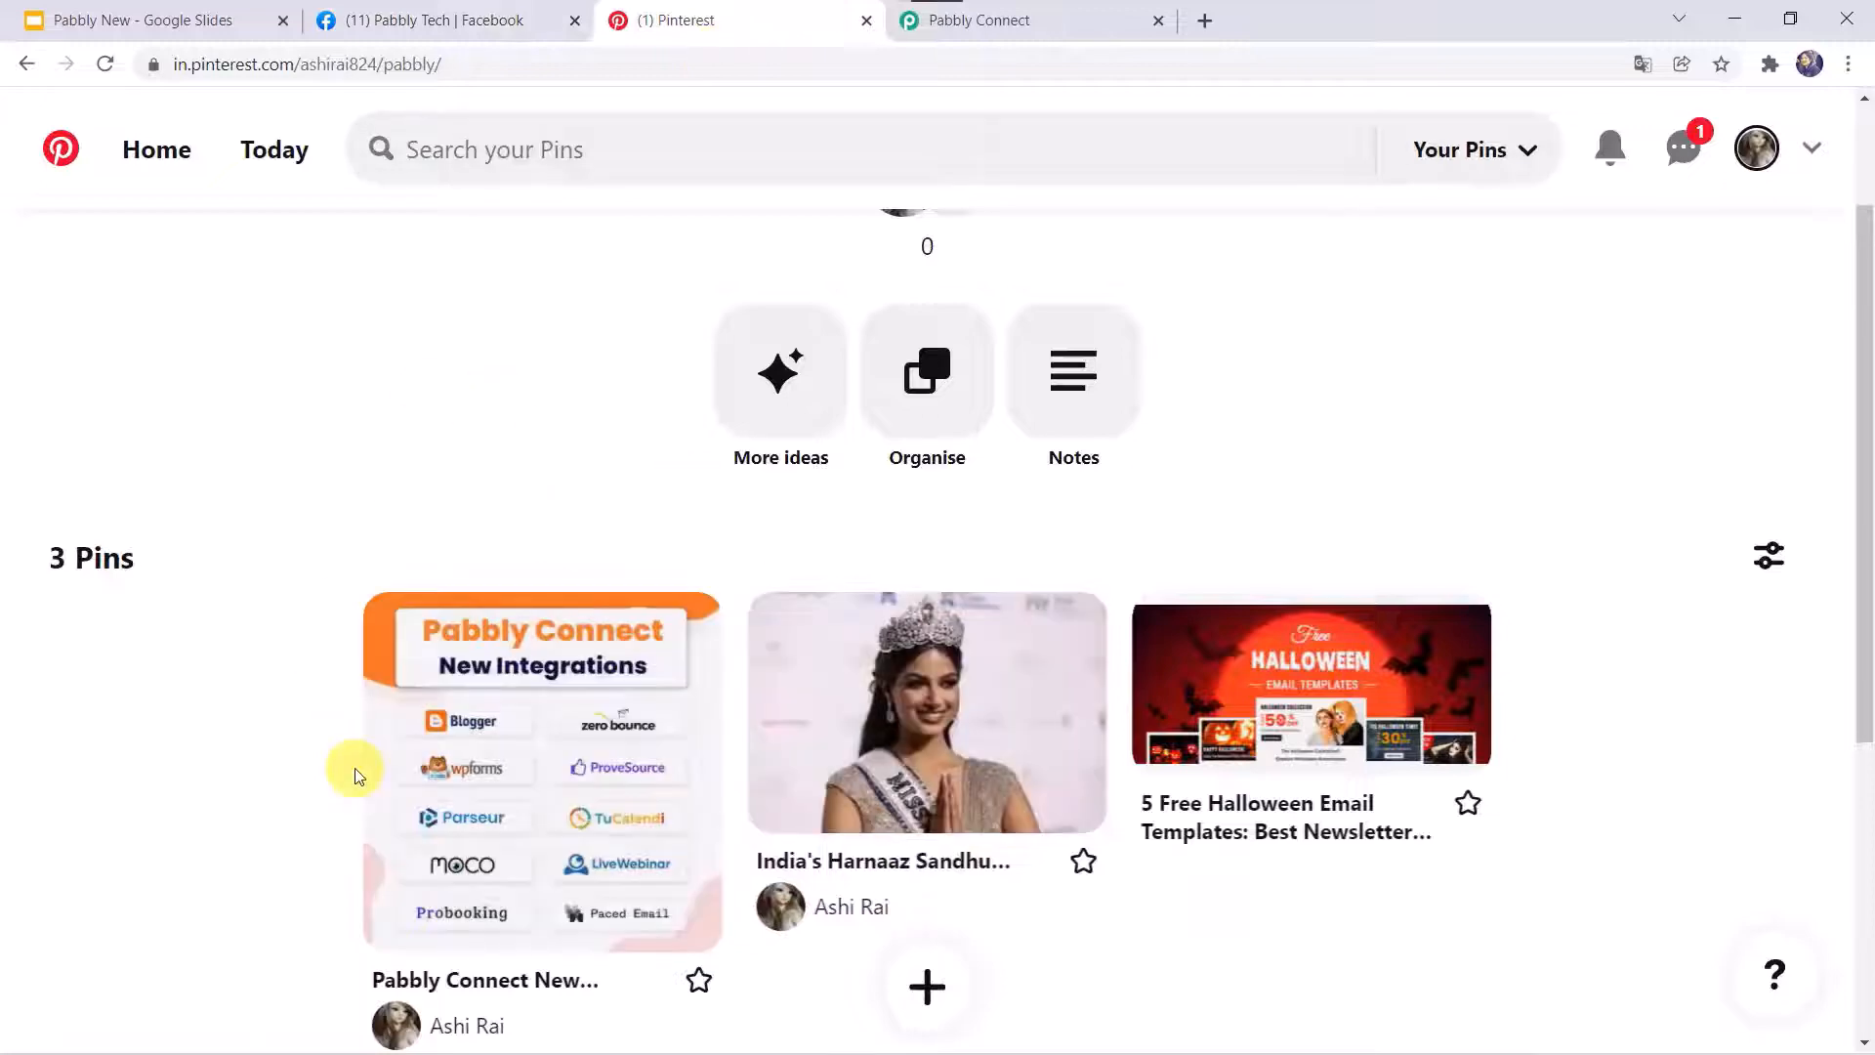
# Switch to the Pabbly Tech Facebook page, start a new post and attach the image Pabbly 4.png from Downloads
pyautogui.click(430, 26)
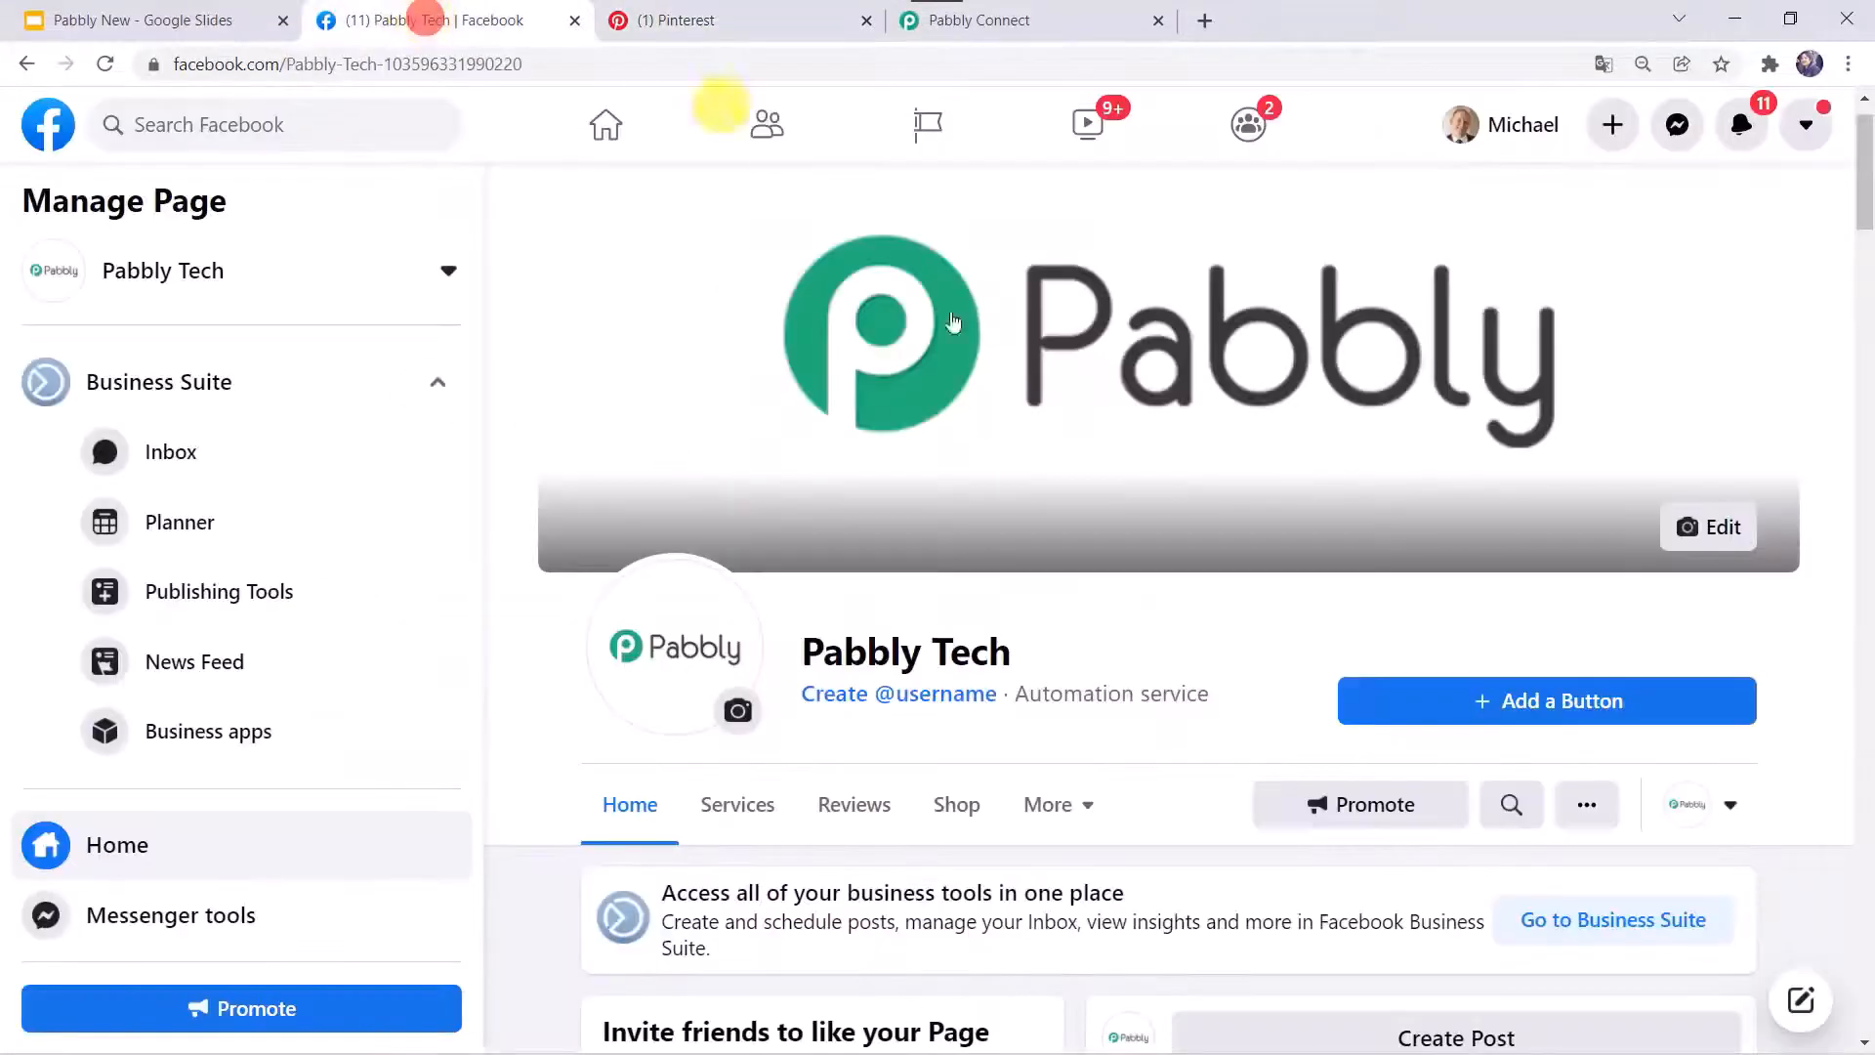
pyautogui.scroll(-3, 1121, 759)
pyautogui.click(1360, 766)
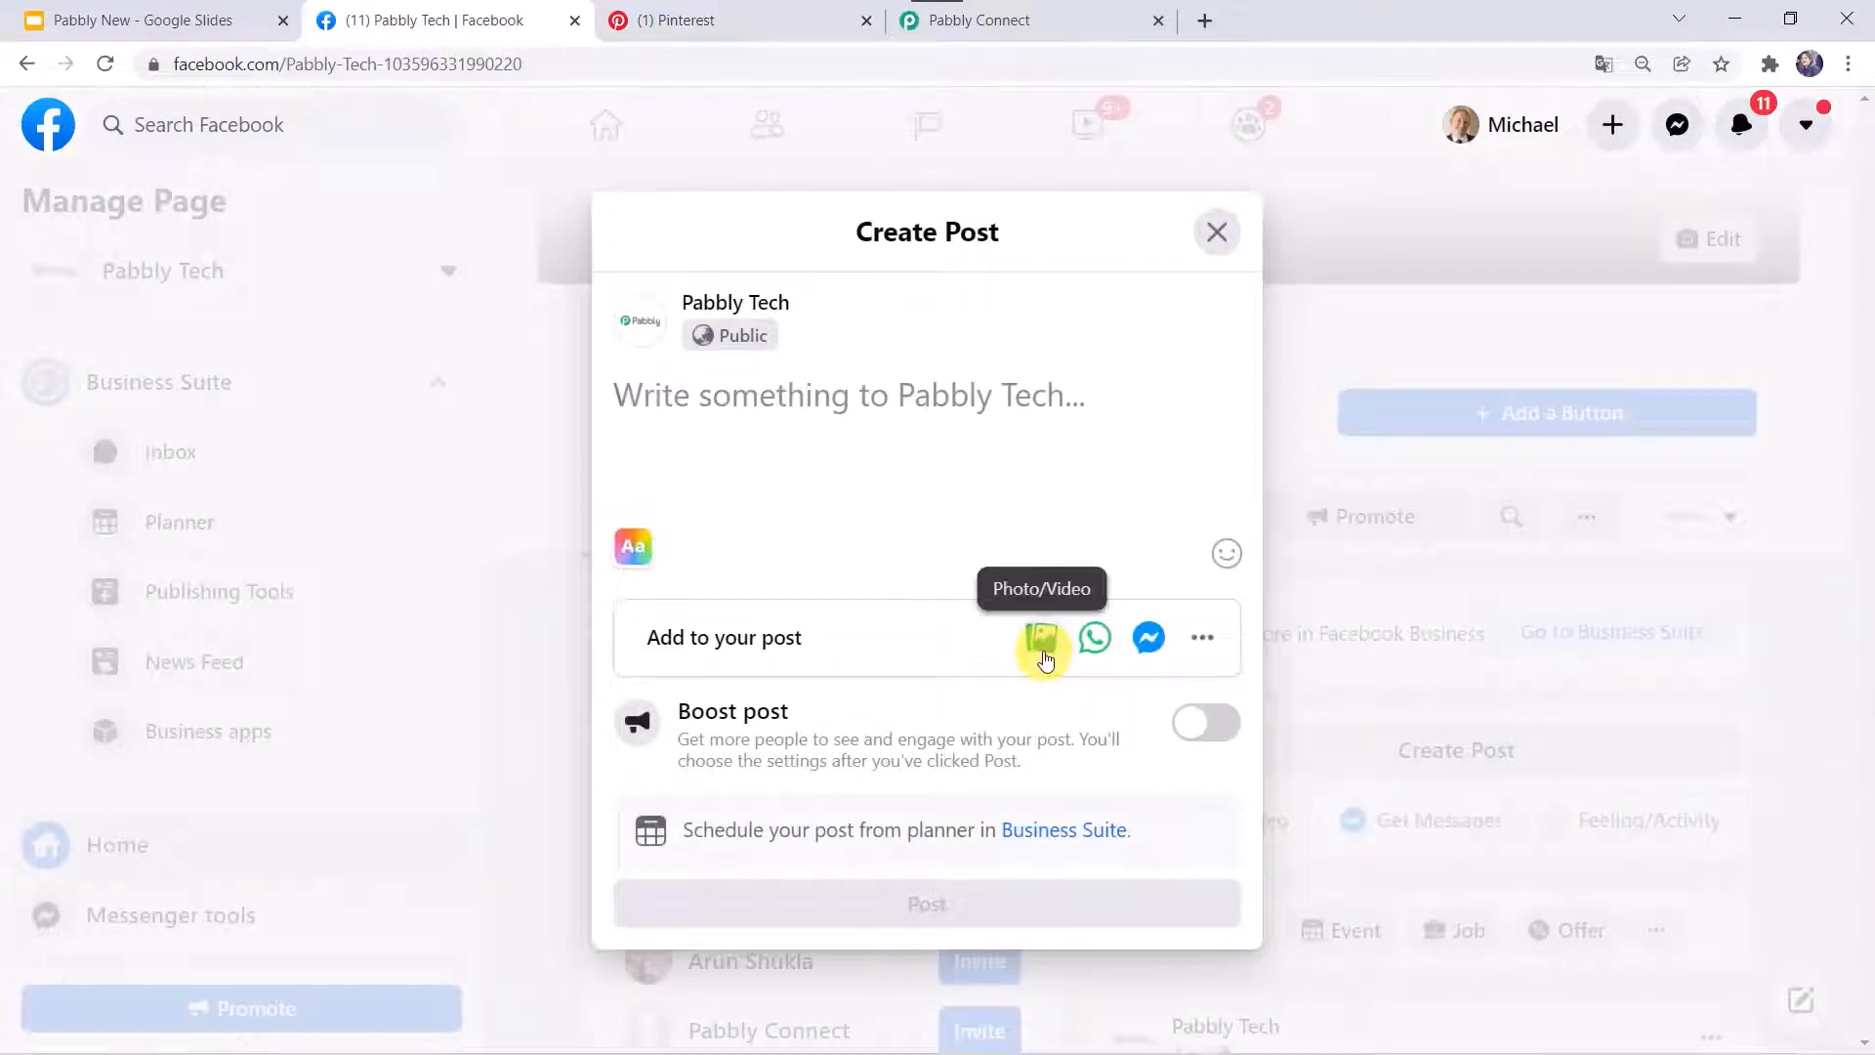
pyautogui.click(1043, 656)
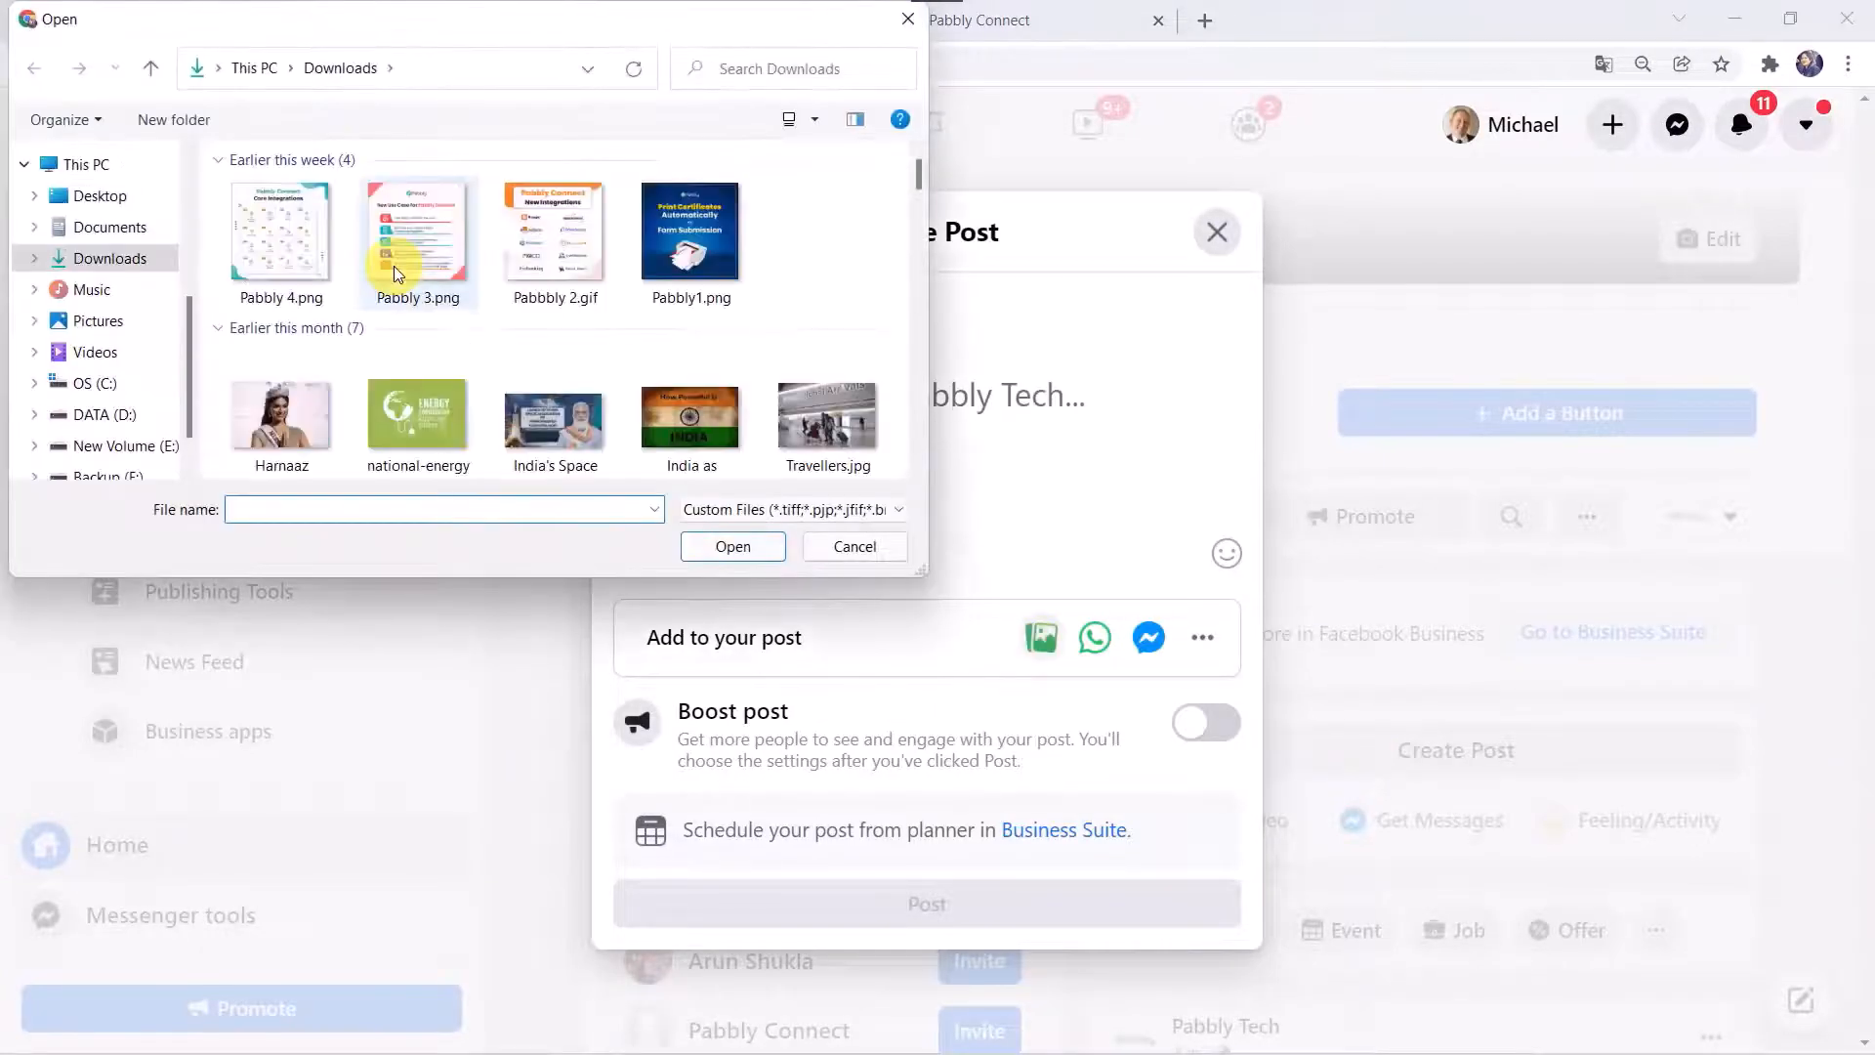
pyautogui.doubleClick(283, 266)
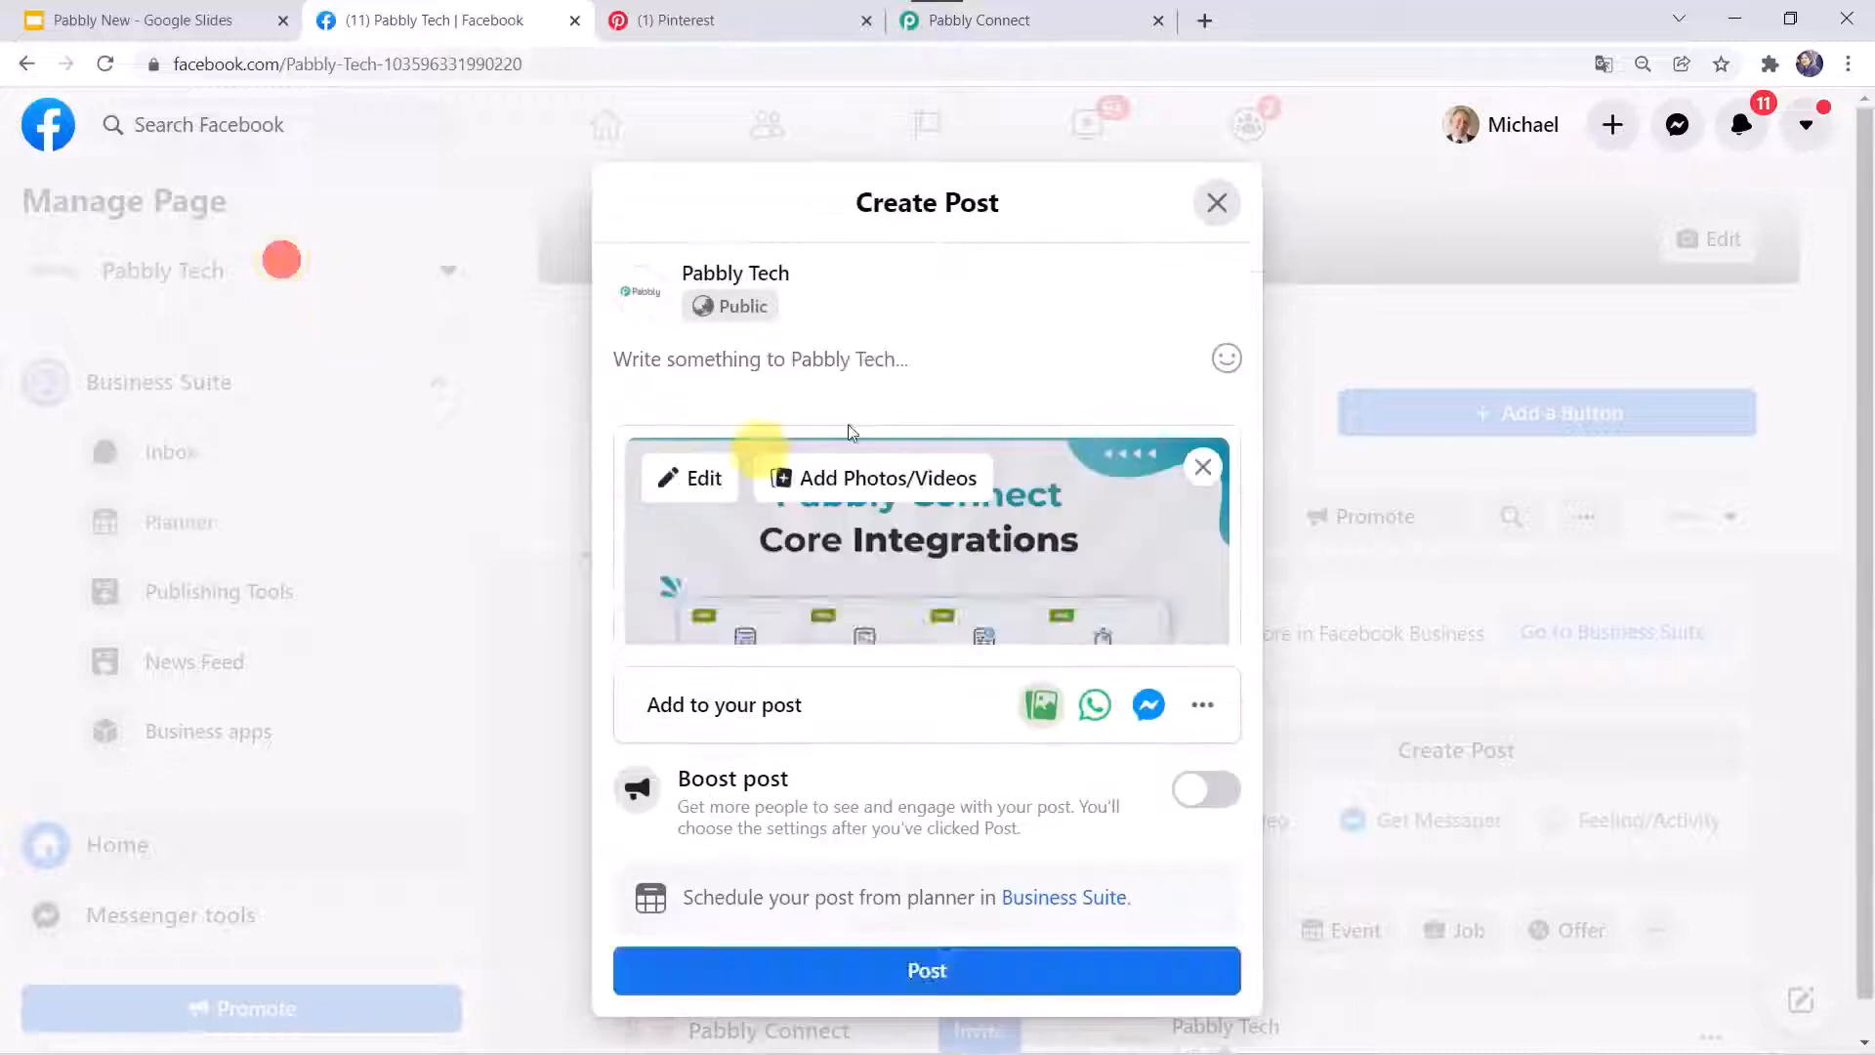
# Caption the Facebook post "Pabbly Connect: Core Integrations" and publish it
pyautogui.click(765, 335)
pyautogui.write('Pabbly')
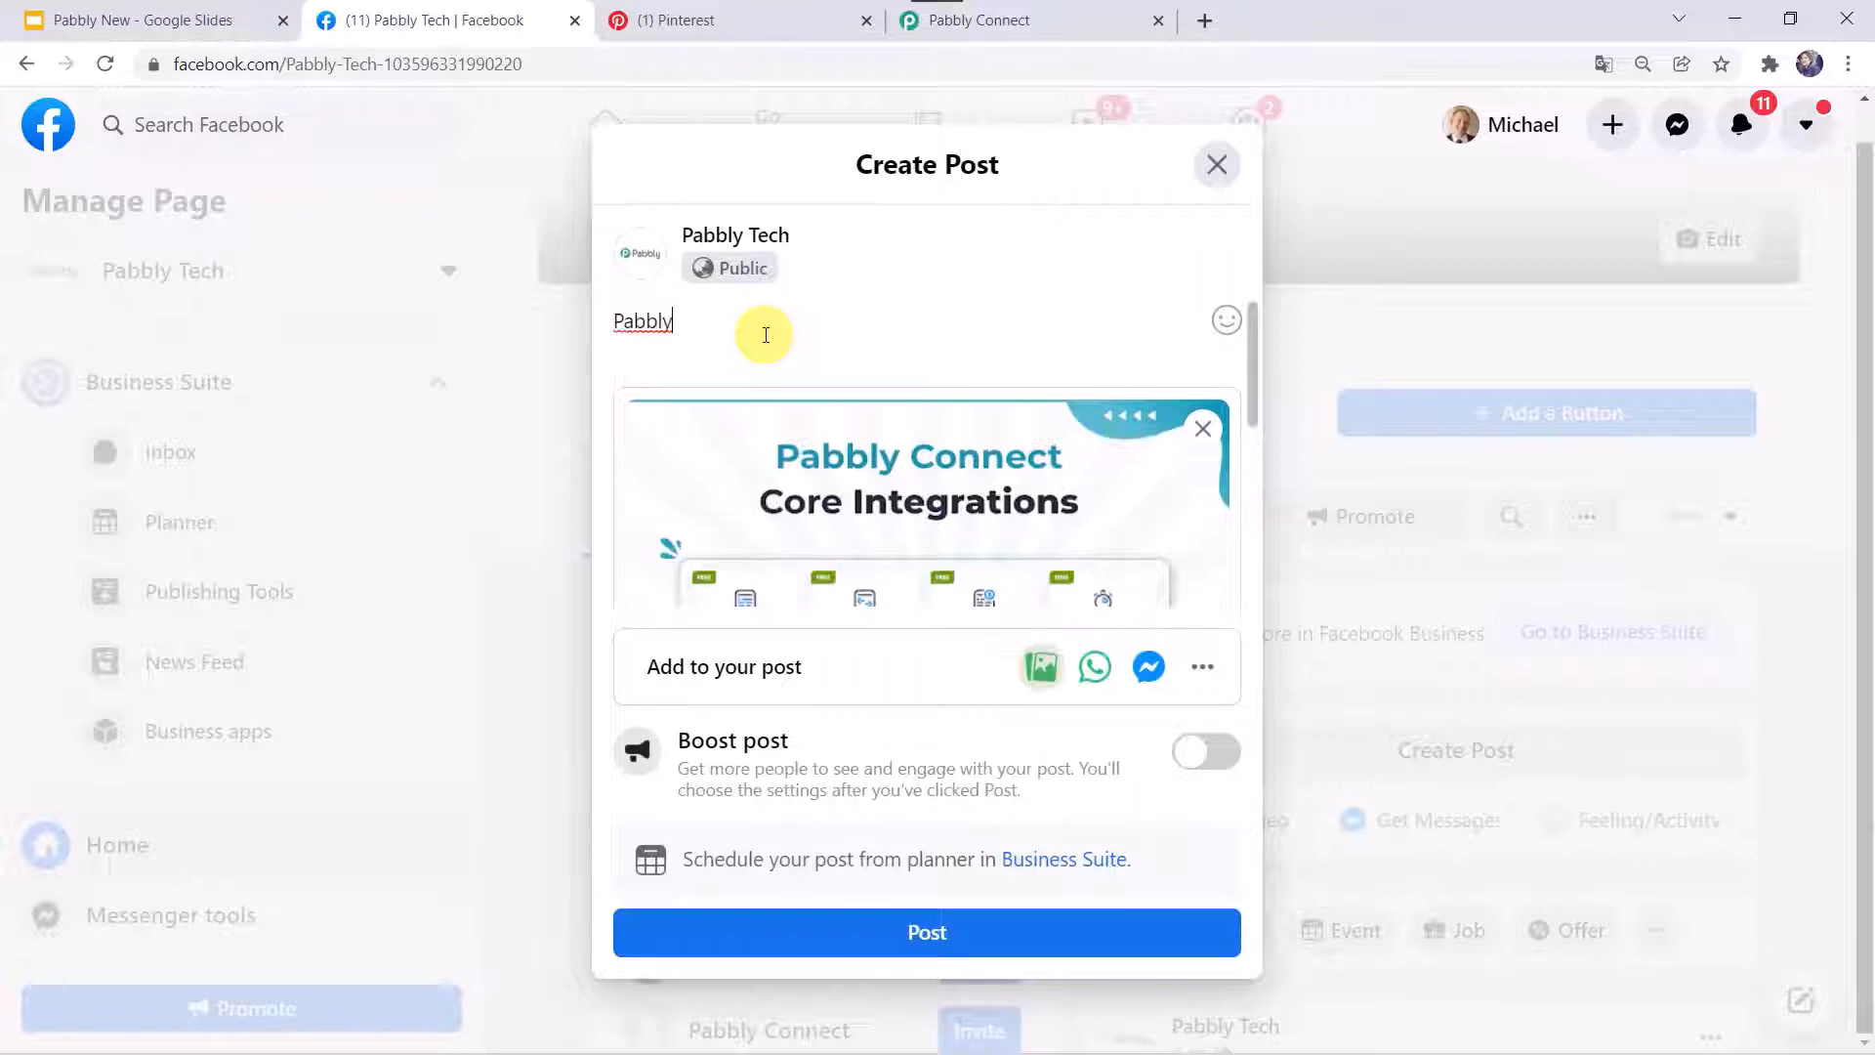
pyautogui.write(' Connect: Core')
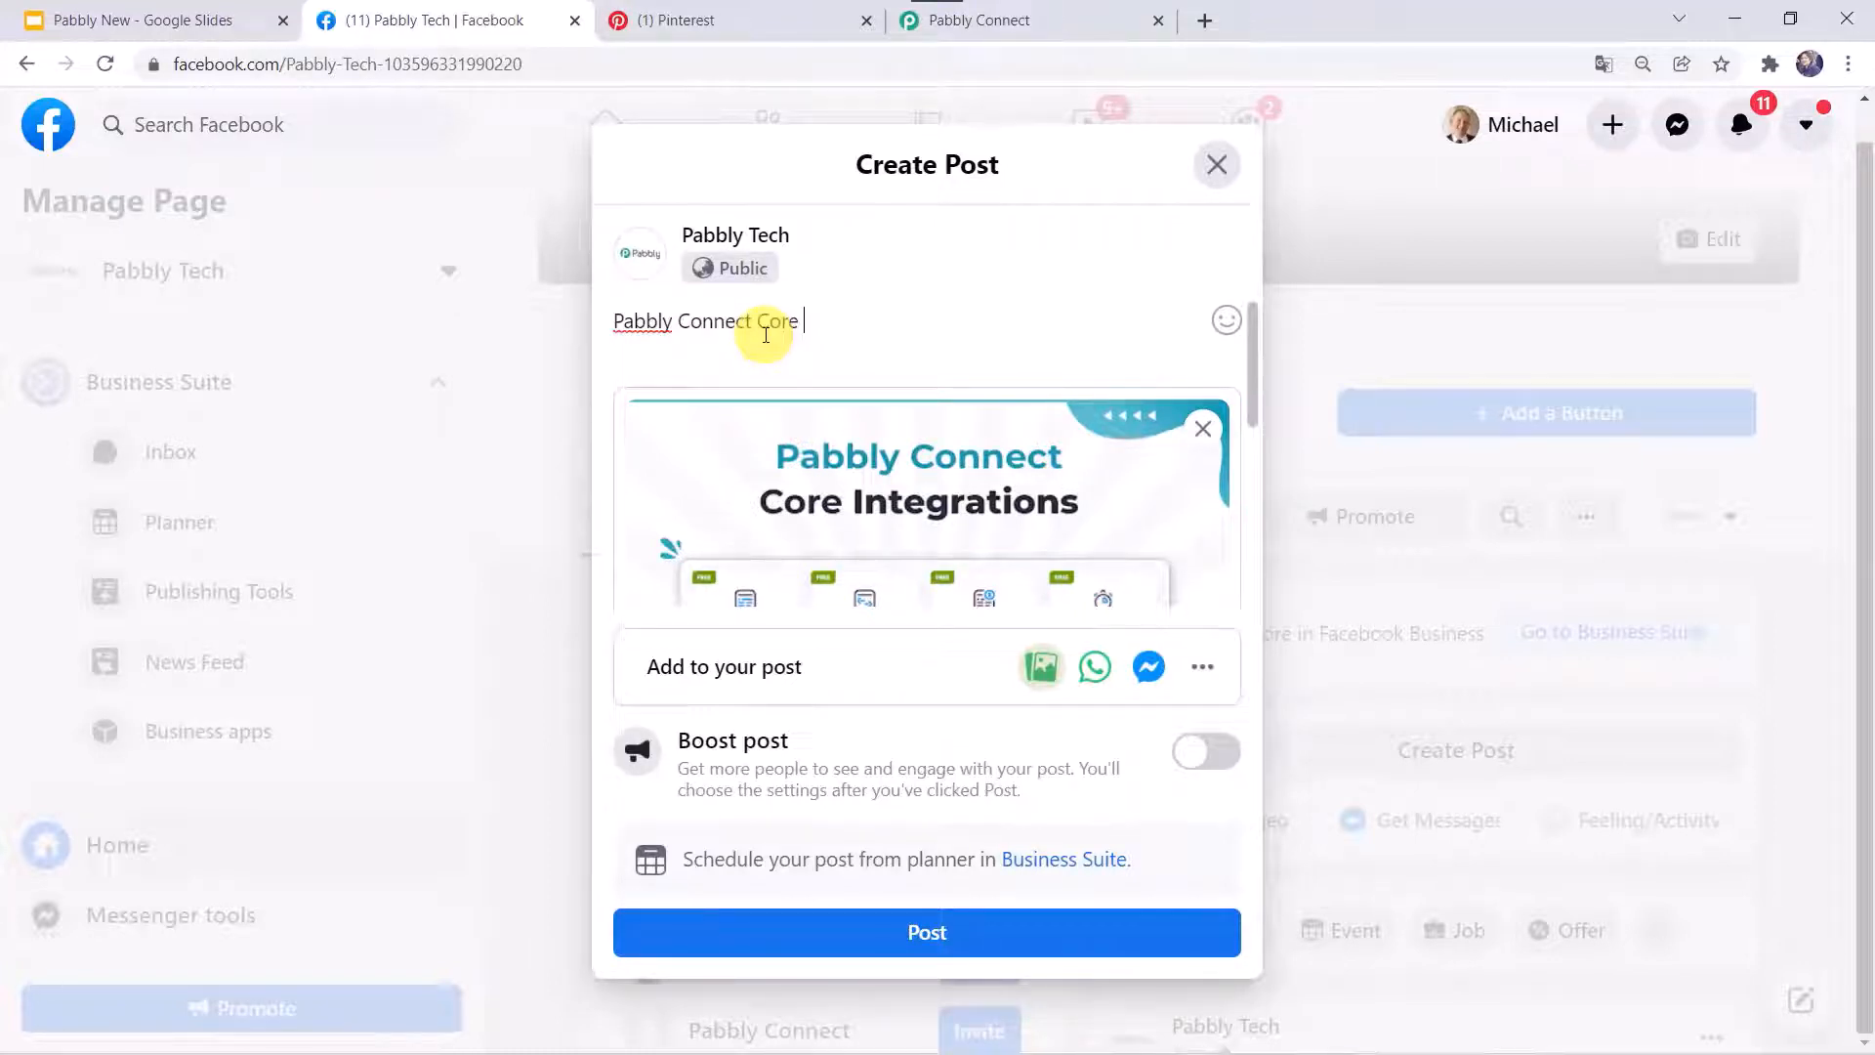
pyautogui.write(' Integrations')
pyautogui.click(754, 324)
pyautogui.write(':')
pyautogui.click(972, 937)
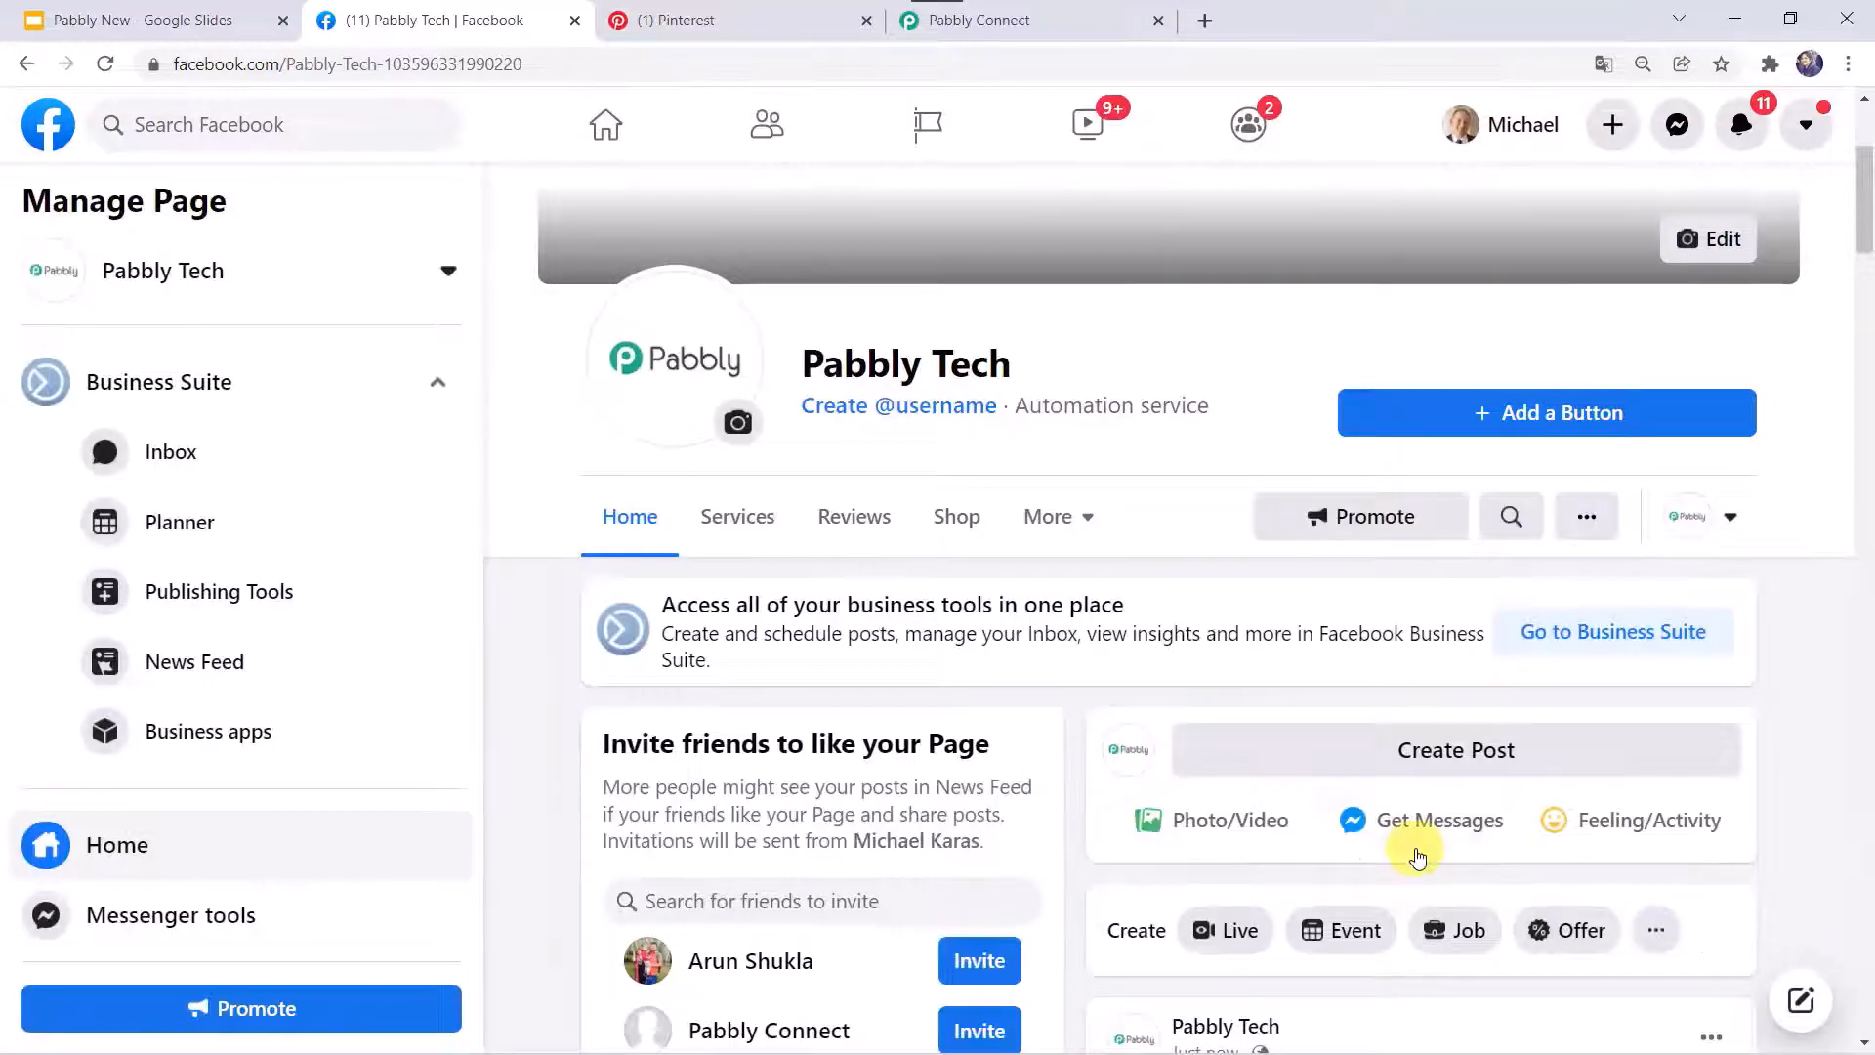
# View the published Facebook post, reload the Pabbly board in Pinterest, and compare the newest pin's image and title with the post
pyautogui.scroll(-6, 1396, 752)
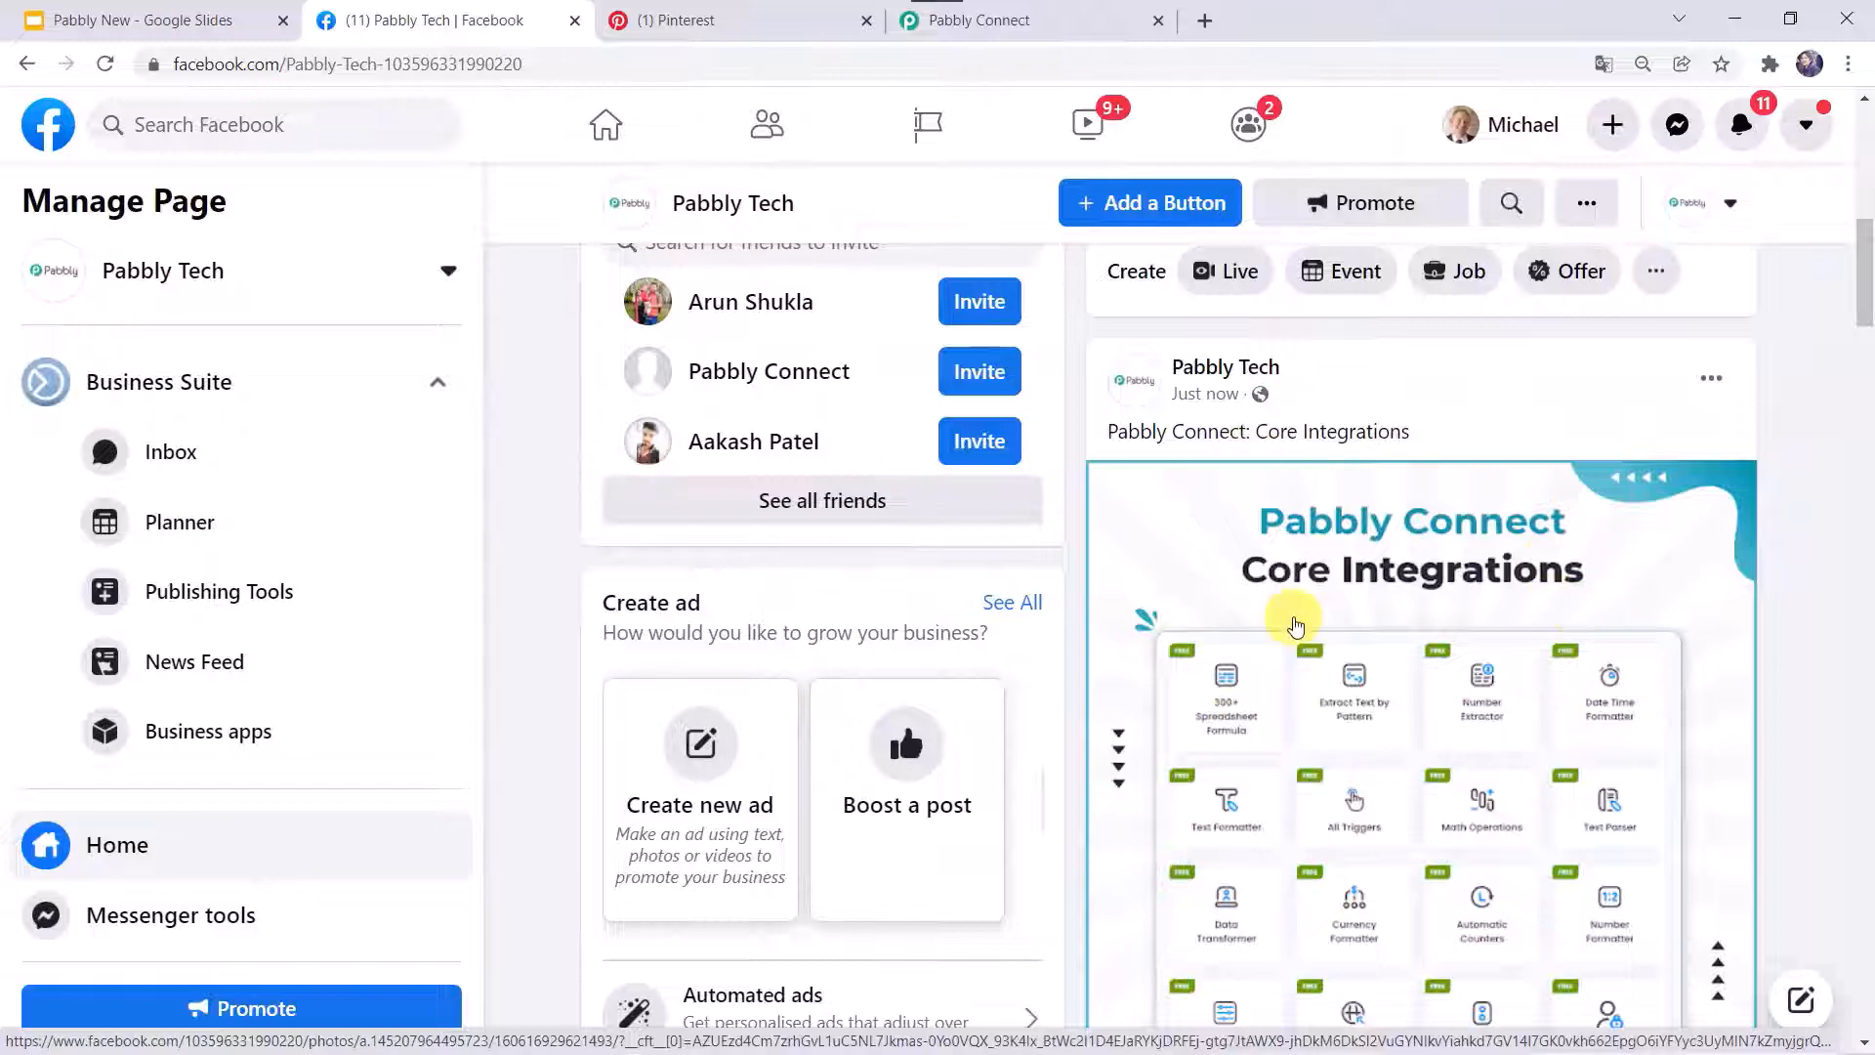
pyautogui.click(739, 15)
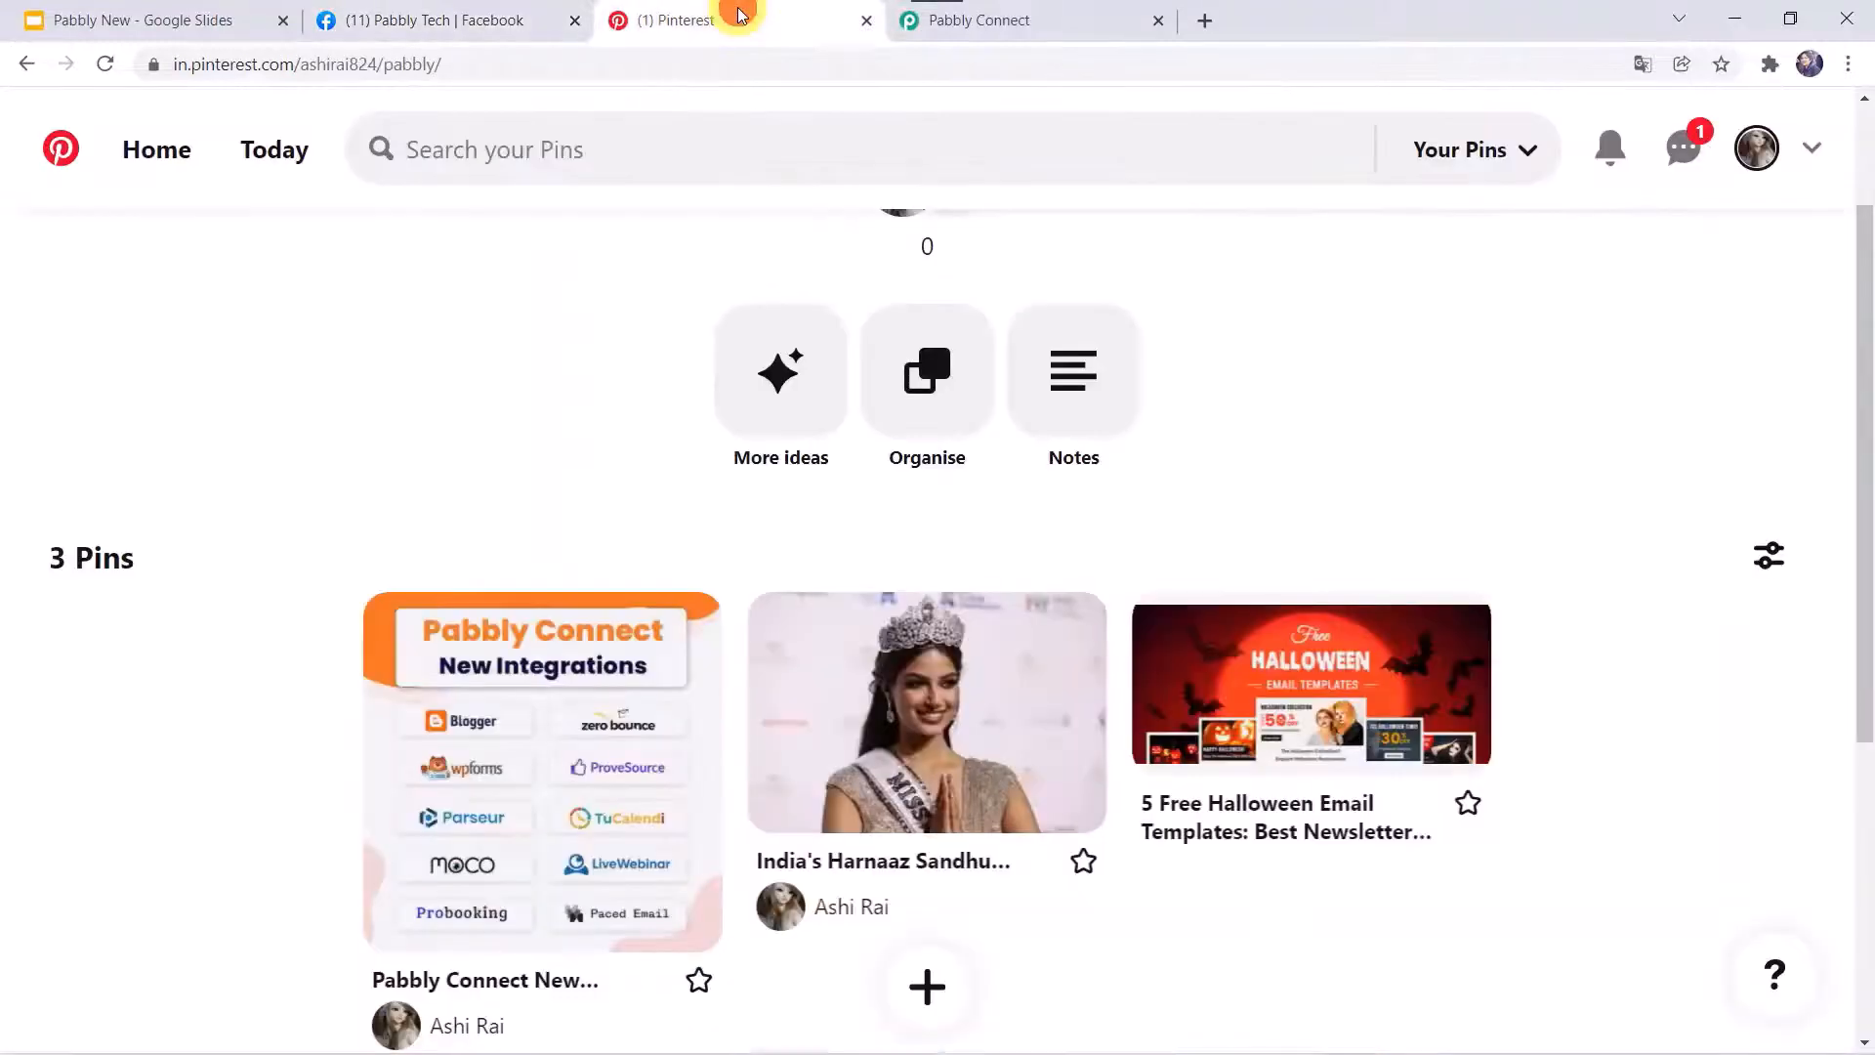
pyautogui.click(105, 65)
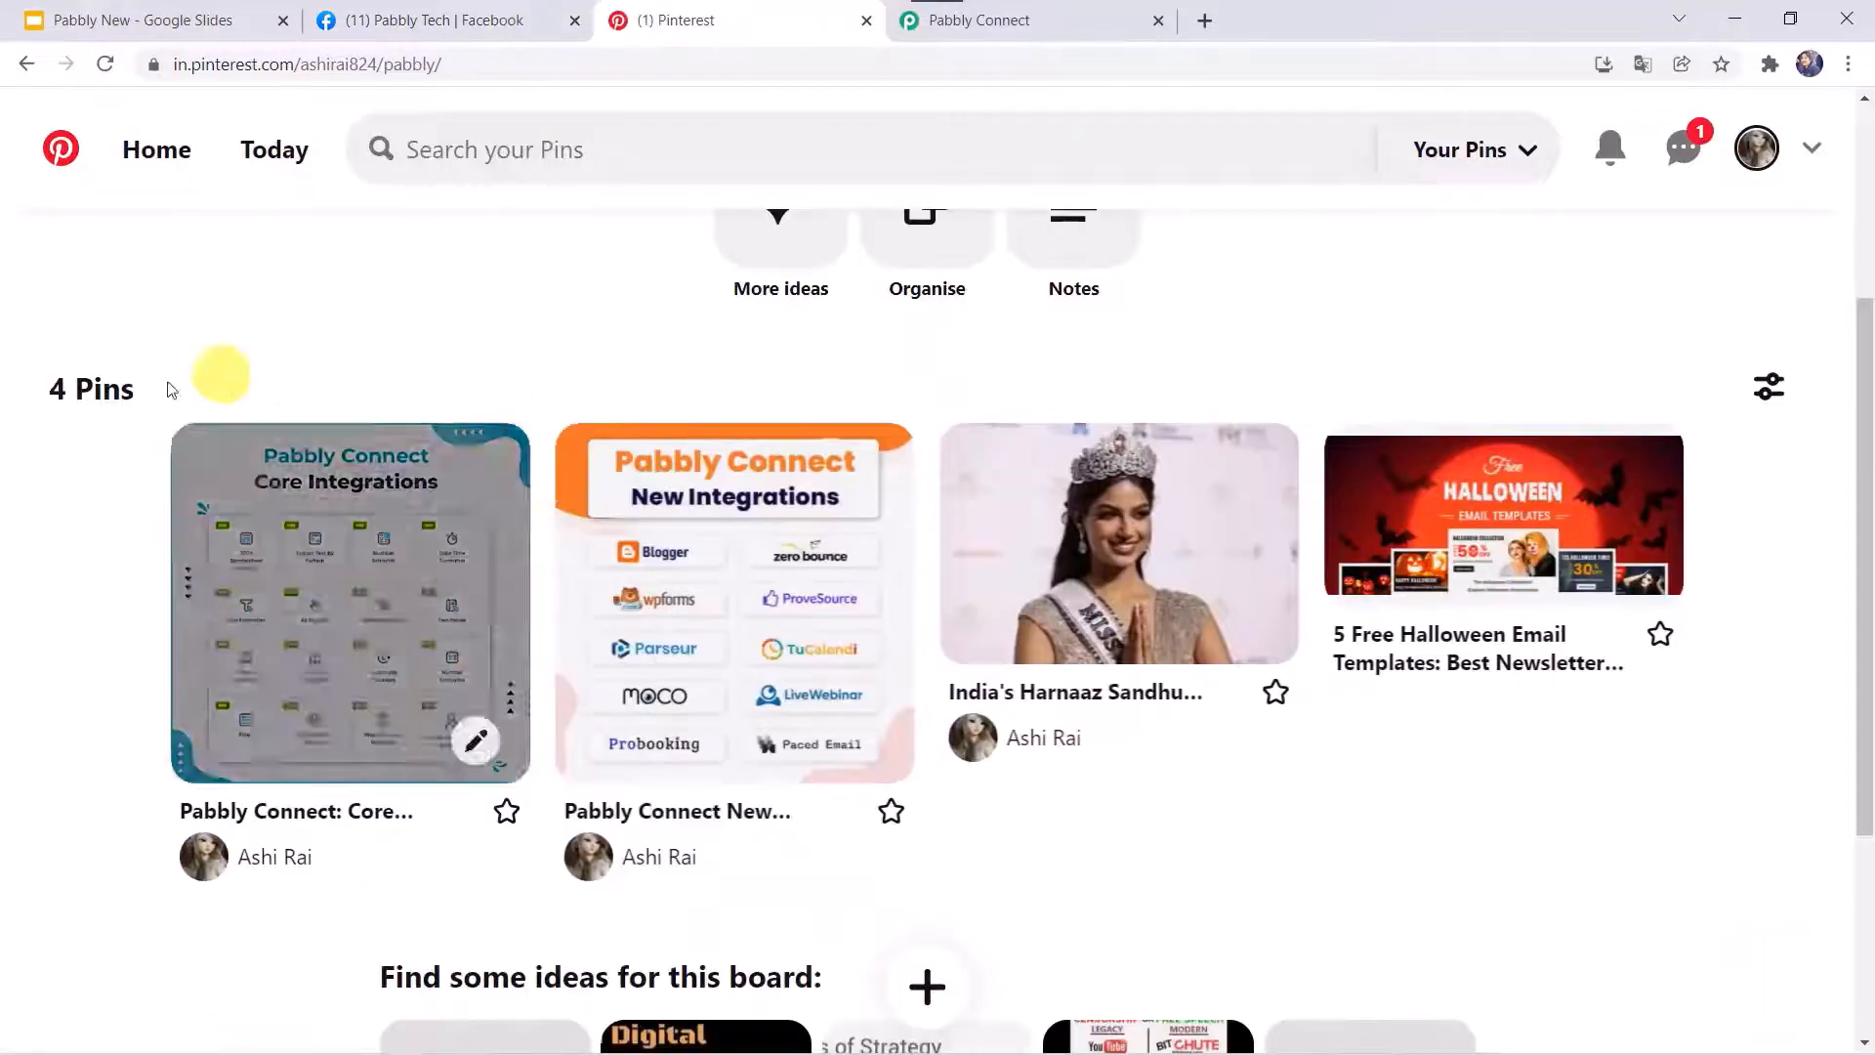
pyautogui.moveTo(314, 669)
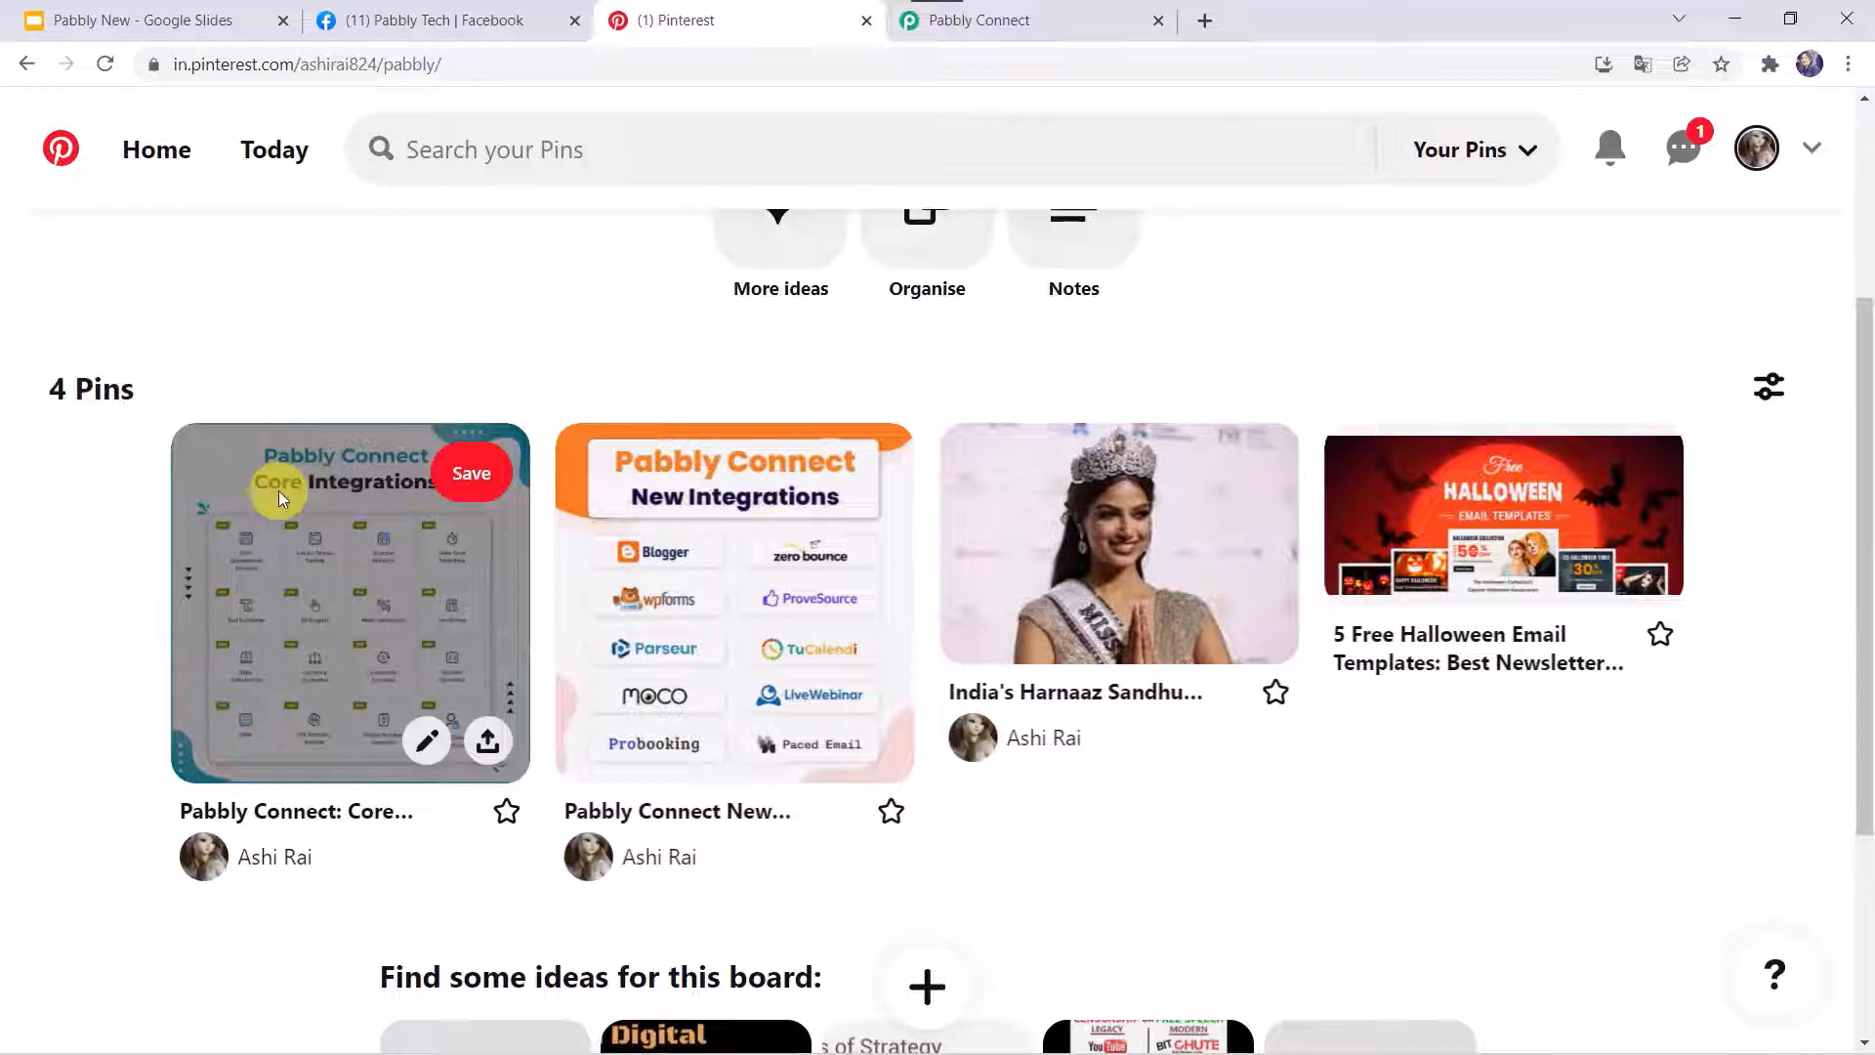
pyautogui.click(435, 18)
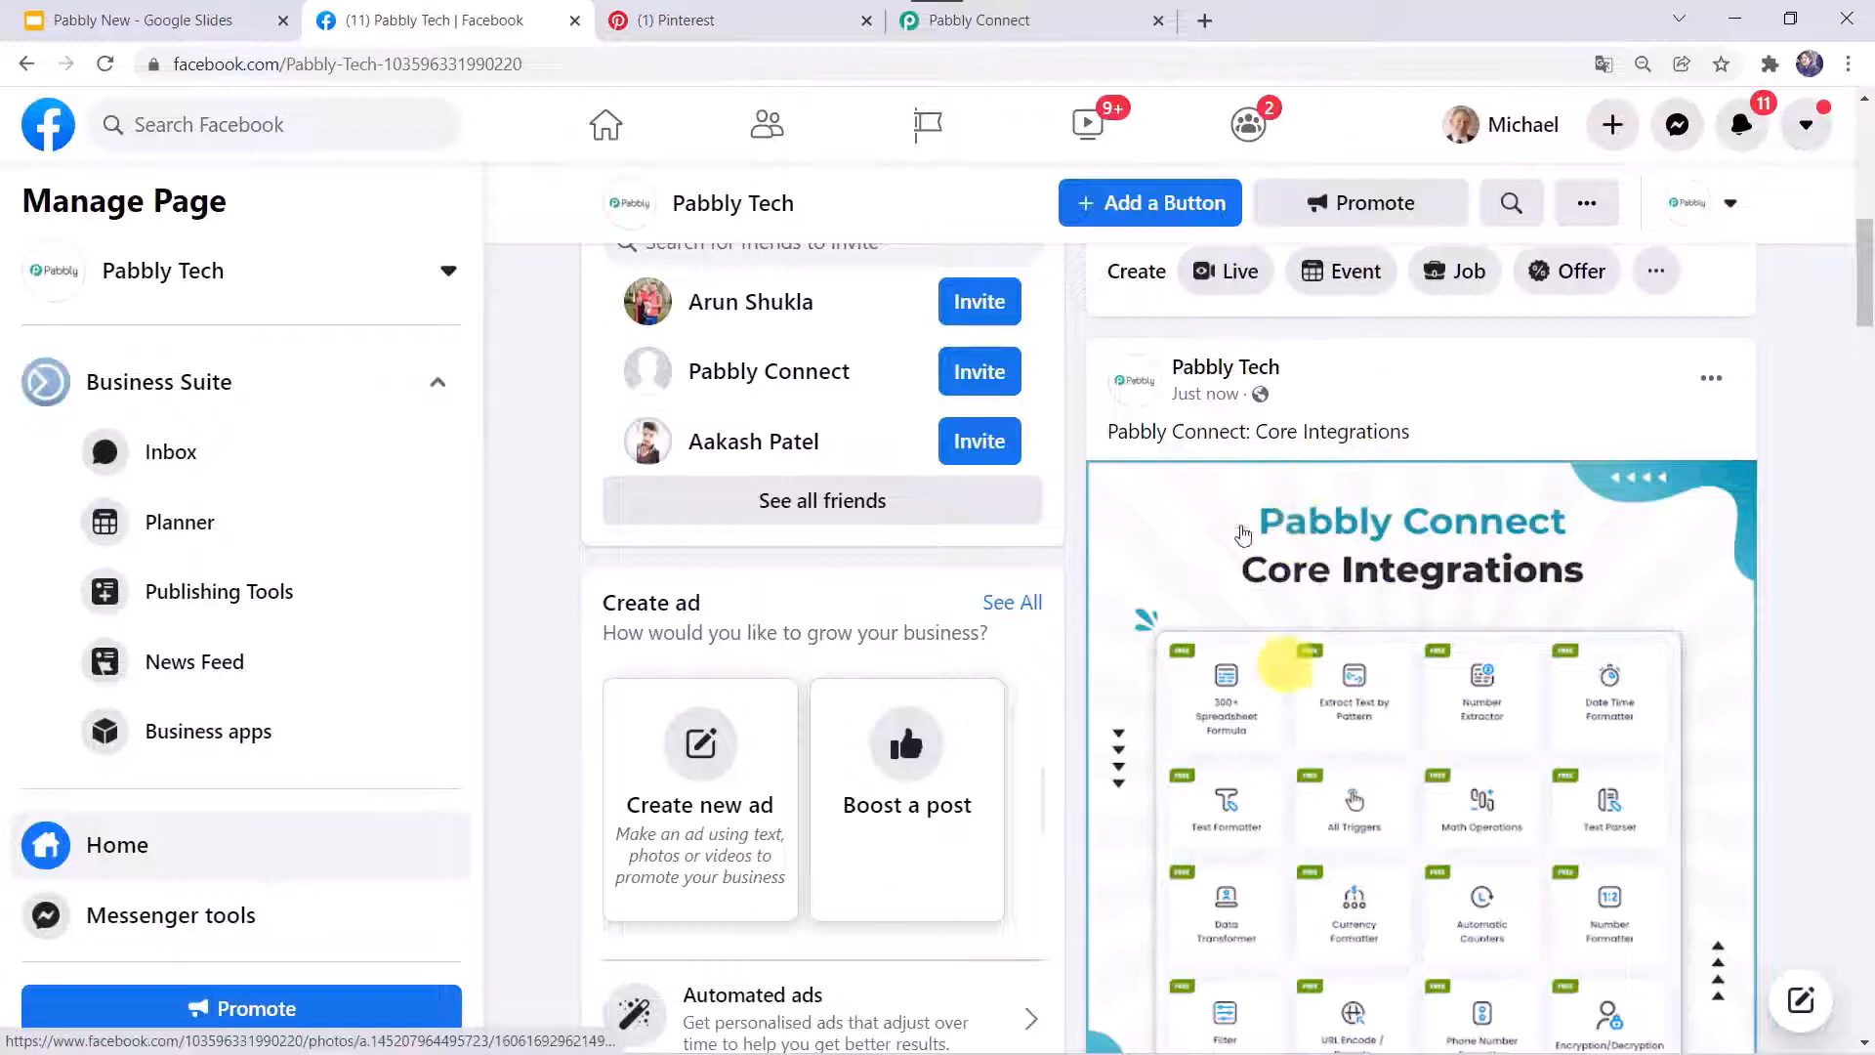
pyautogui.click(734, 23)
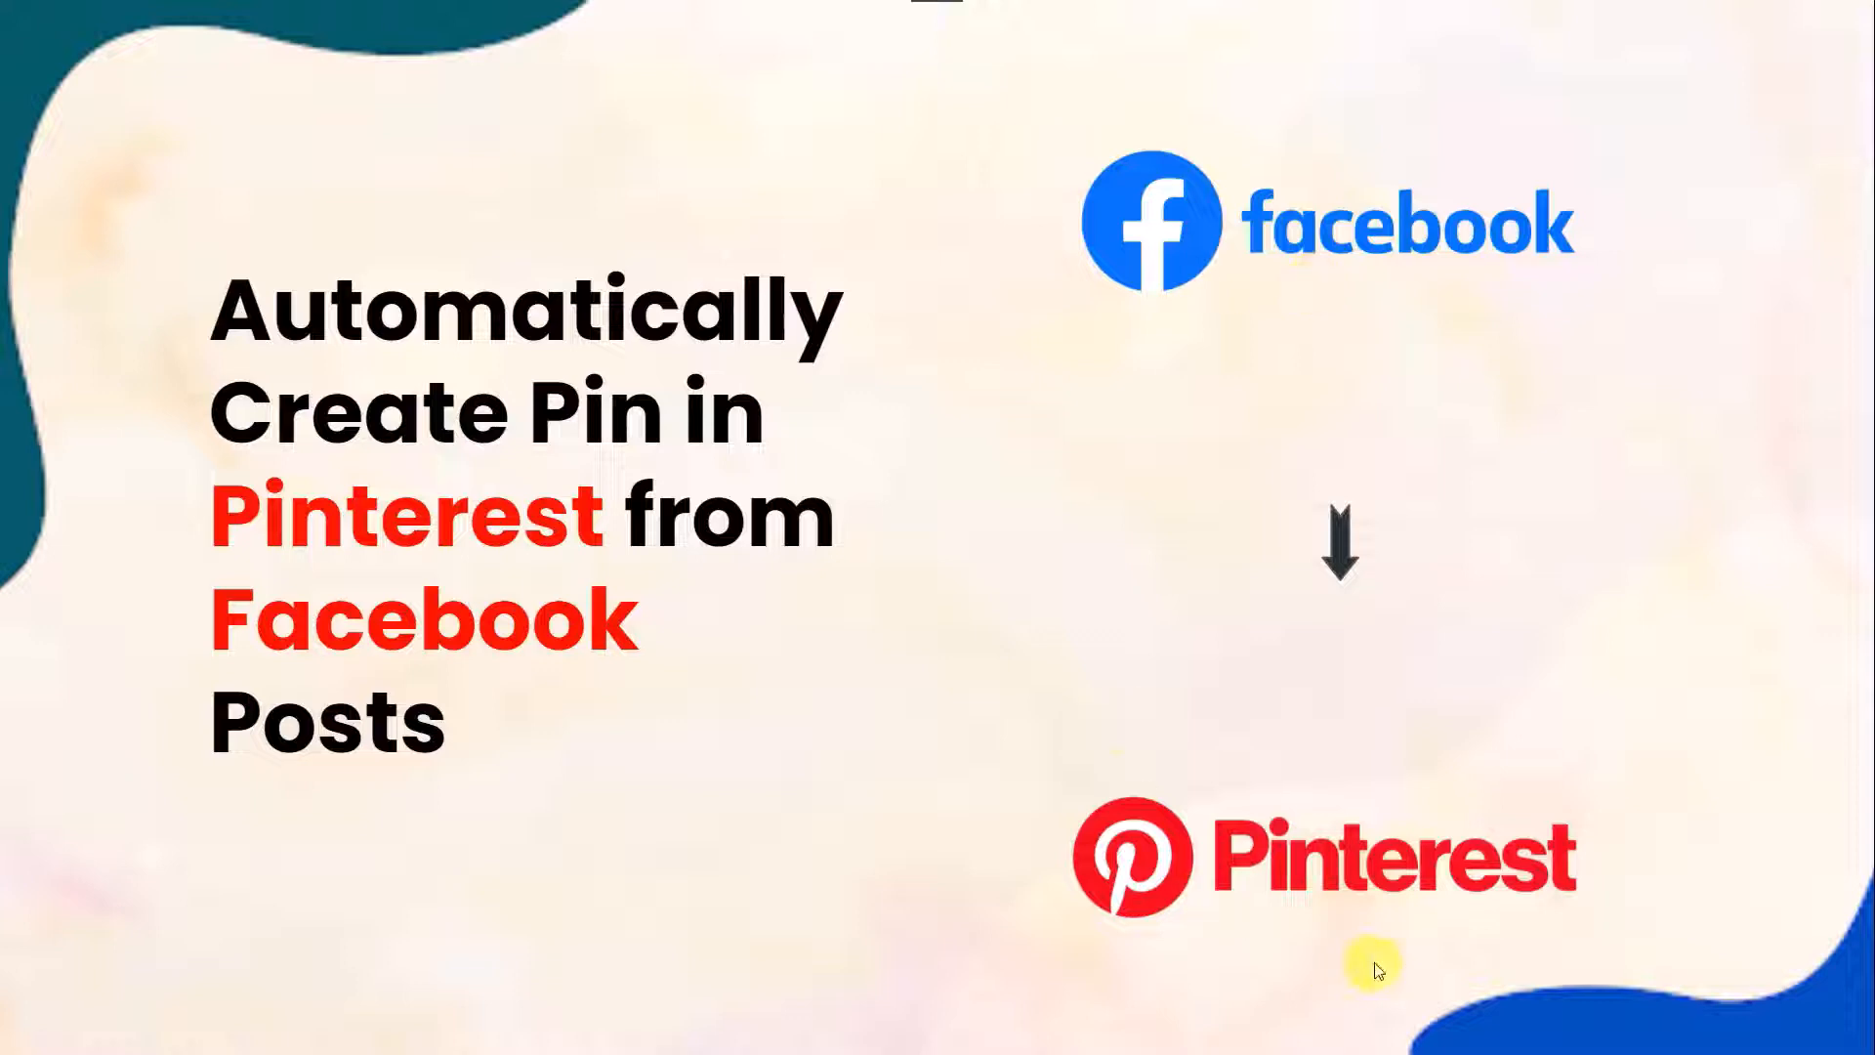
pyautogui.click(1427, 579)
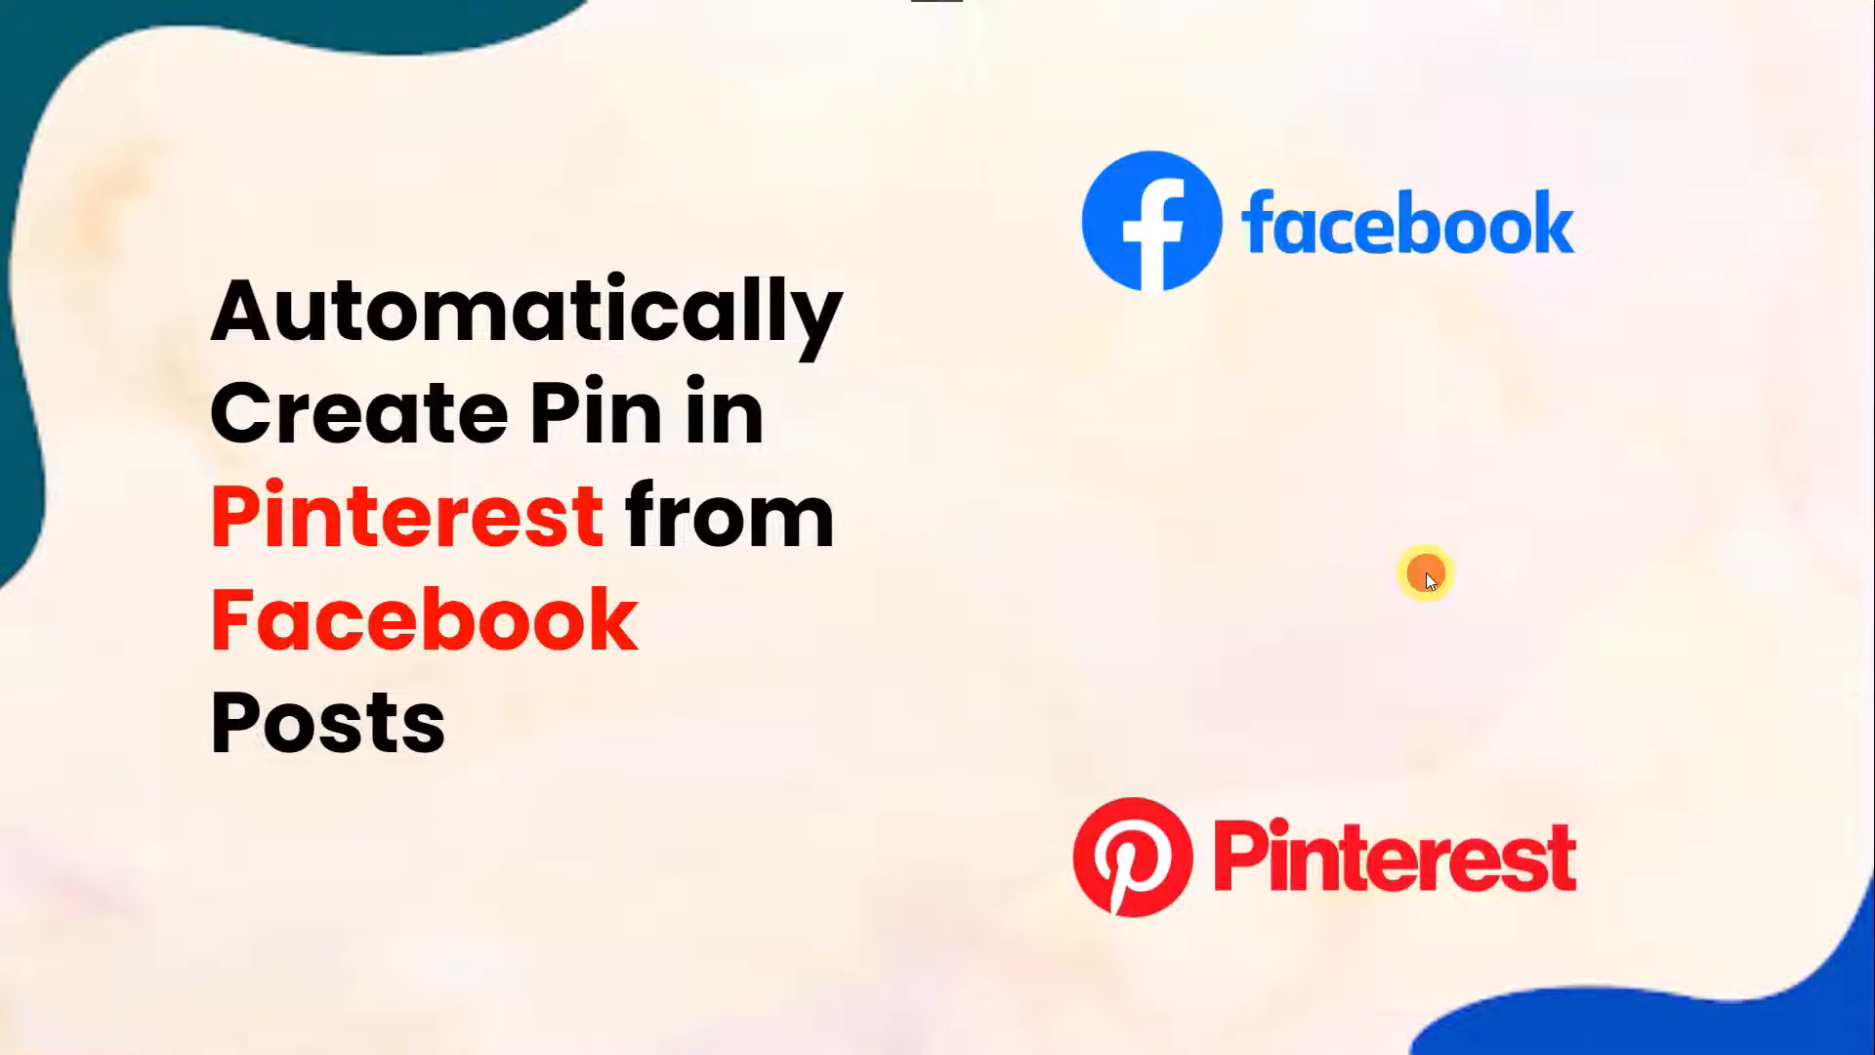
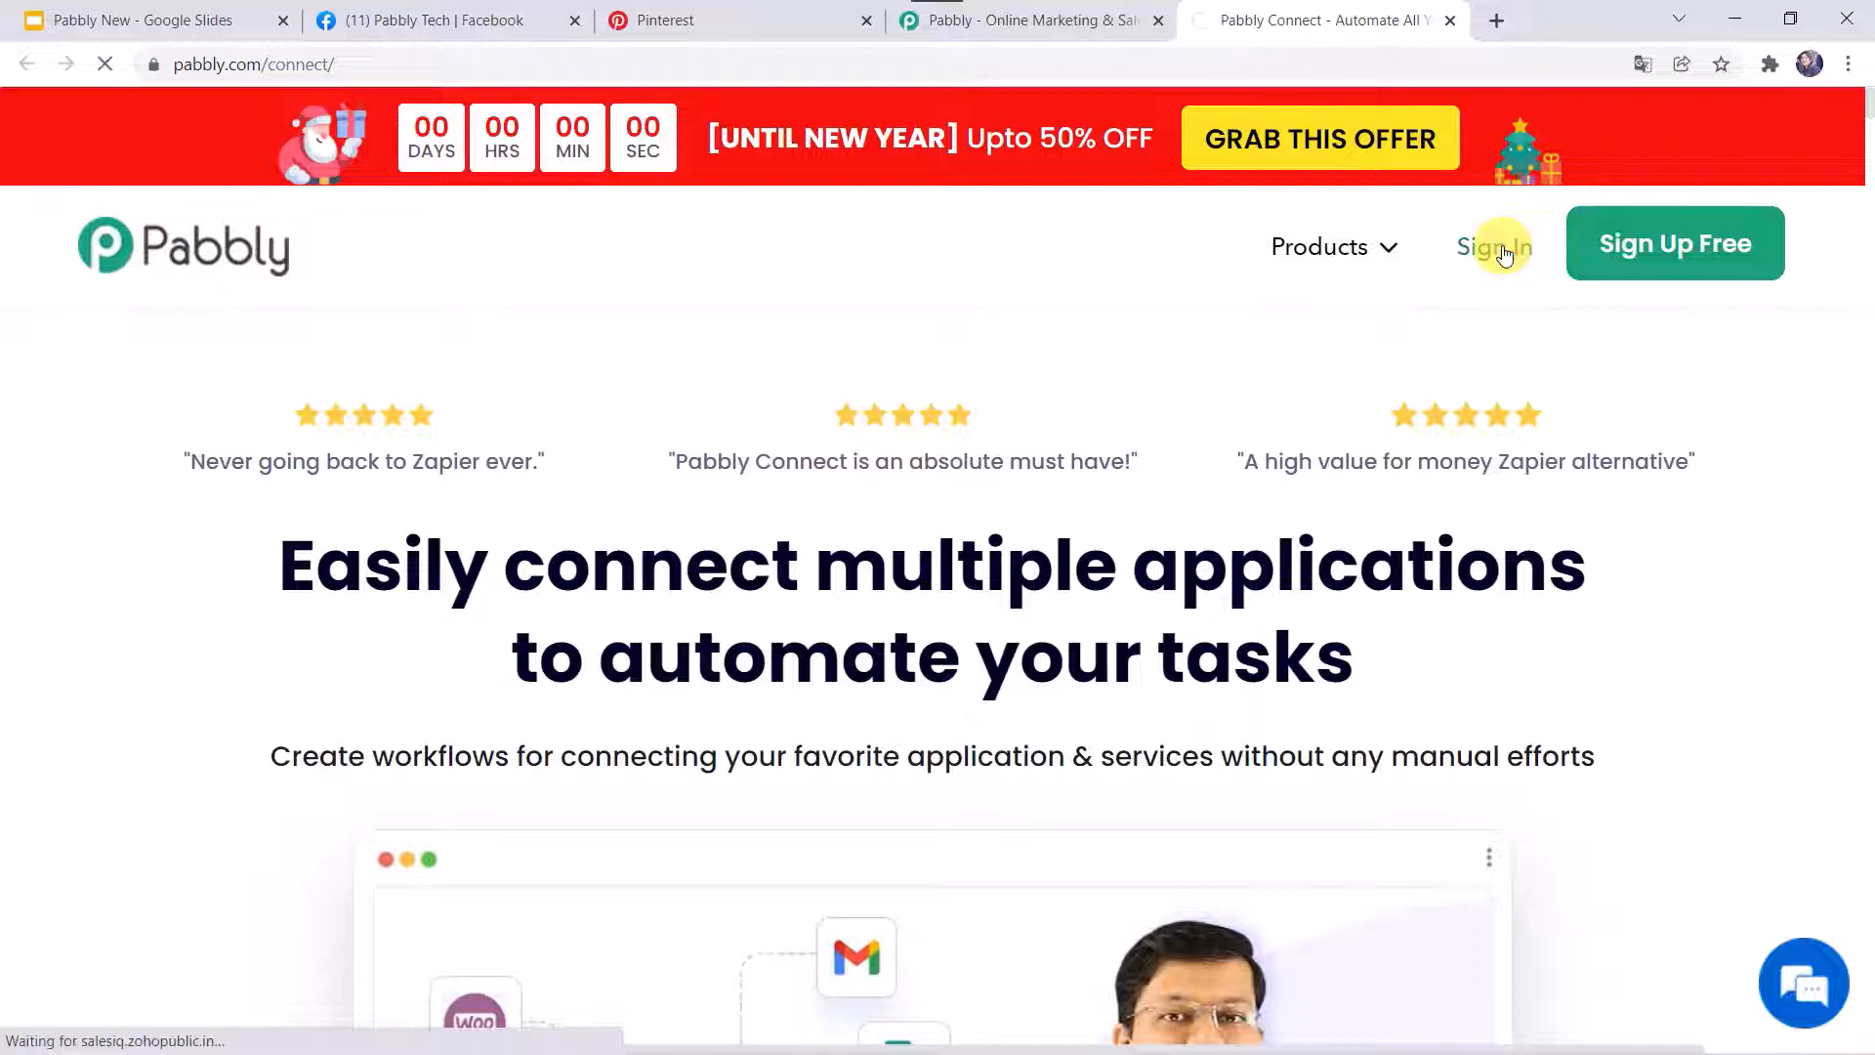
# Sign in to the Pabbly account and open Pabbly Connect from the list of all apps
pyautogui.click(1498, 249)
pyautogui.click(1408, 885)
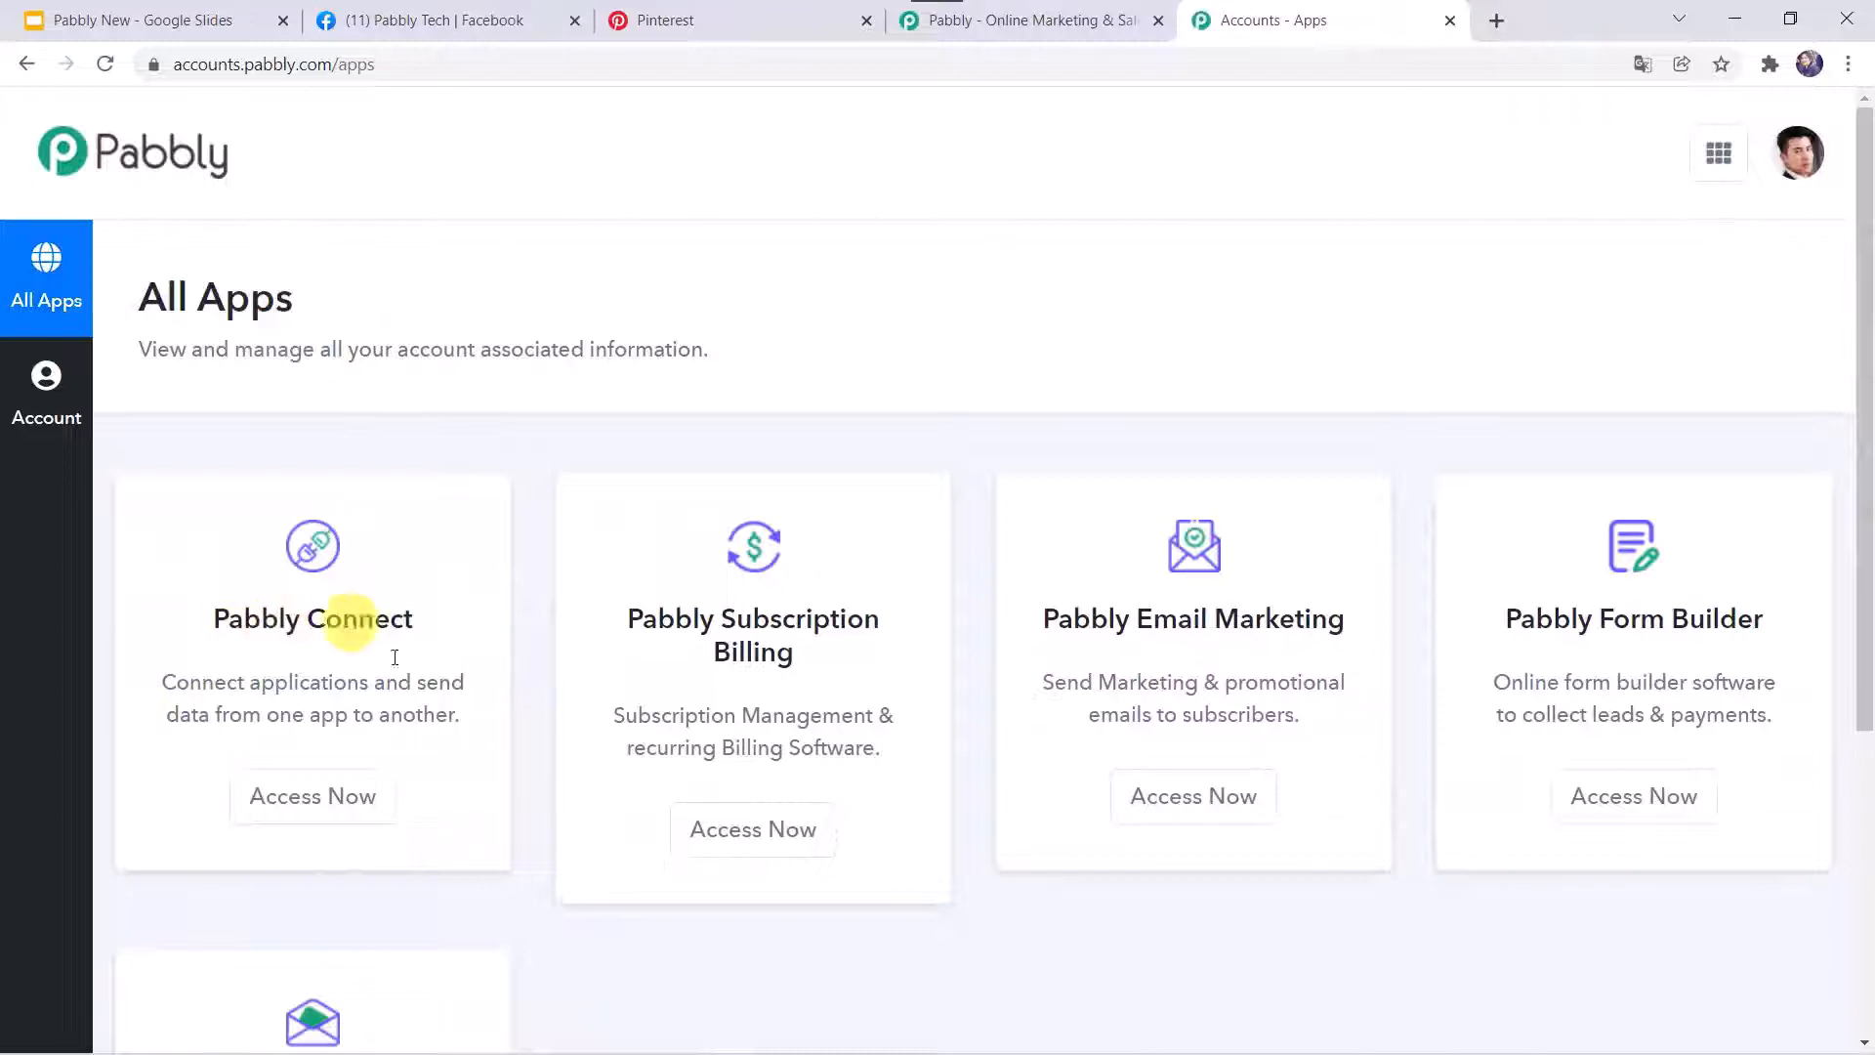
pyautogui.click(335, 796)
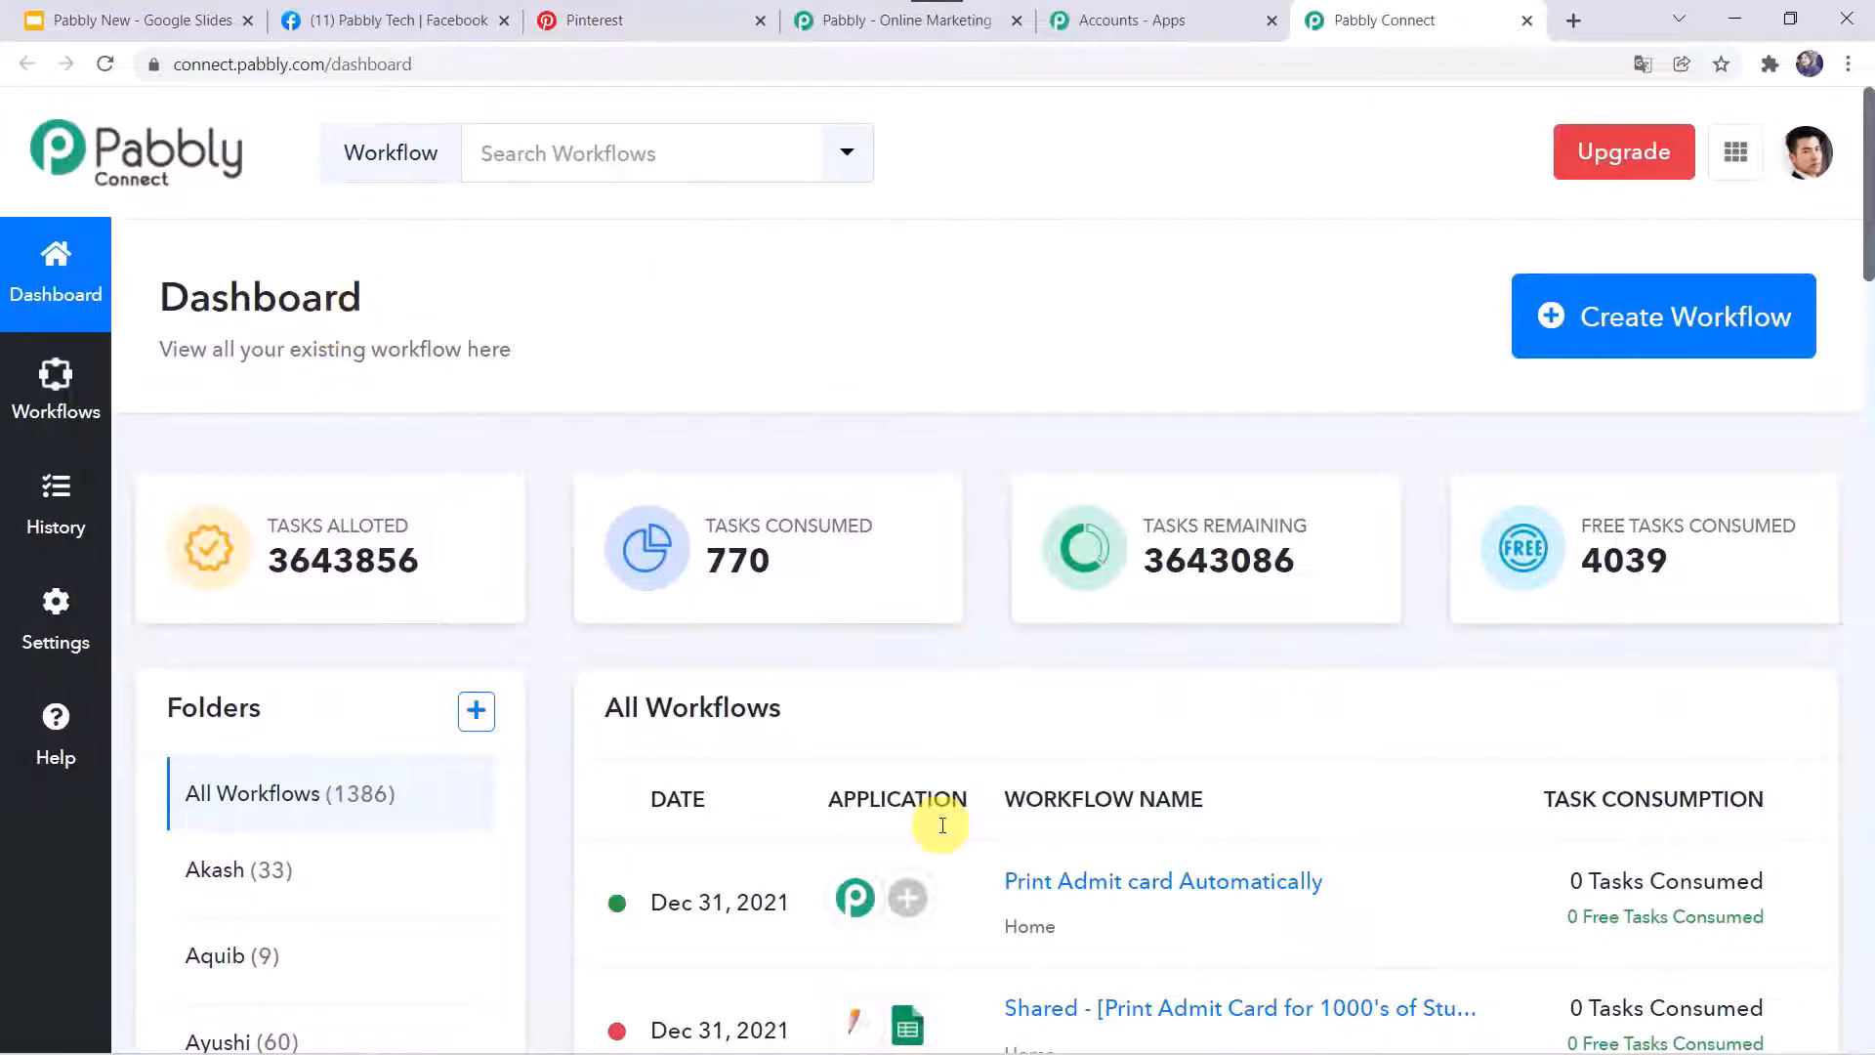
# Look over the dashboard and create a new workflow named Facebook and Pinterest Integration
pyautogui.scroll(-7, 942, 824)
pyautogui.scroll(7, 941, 824)
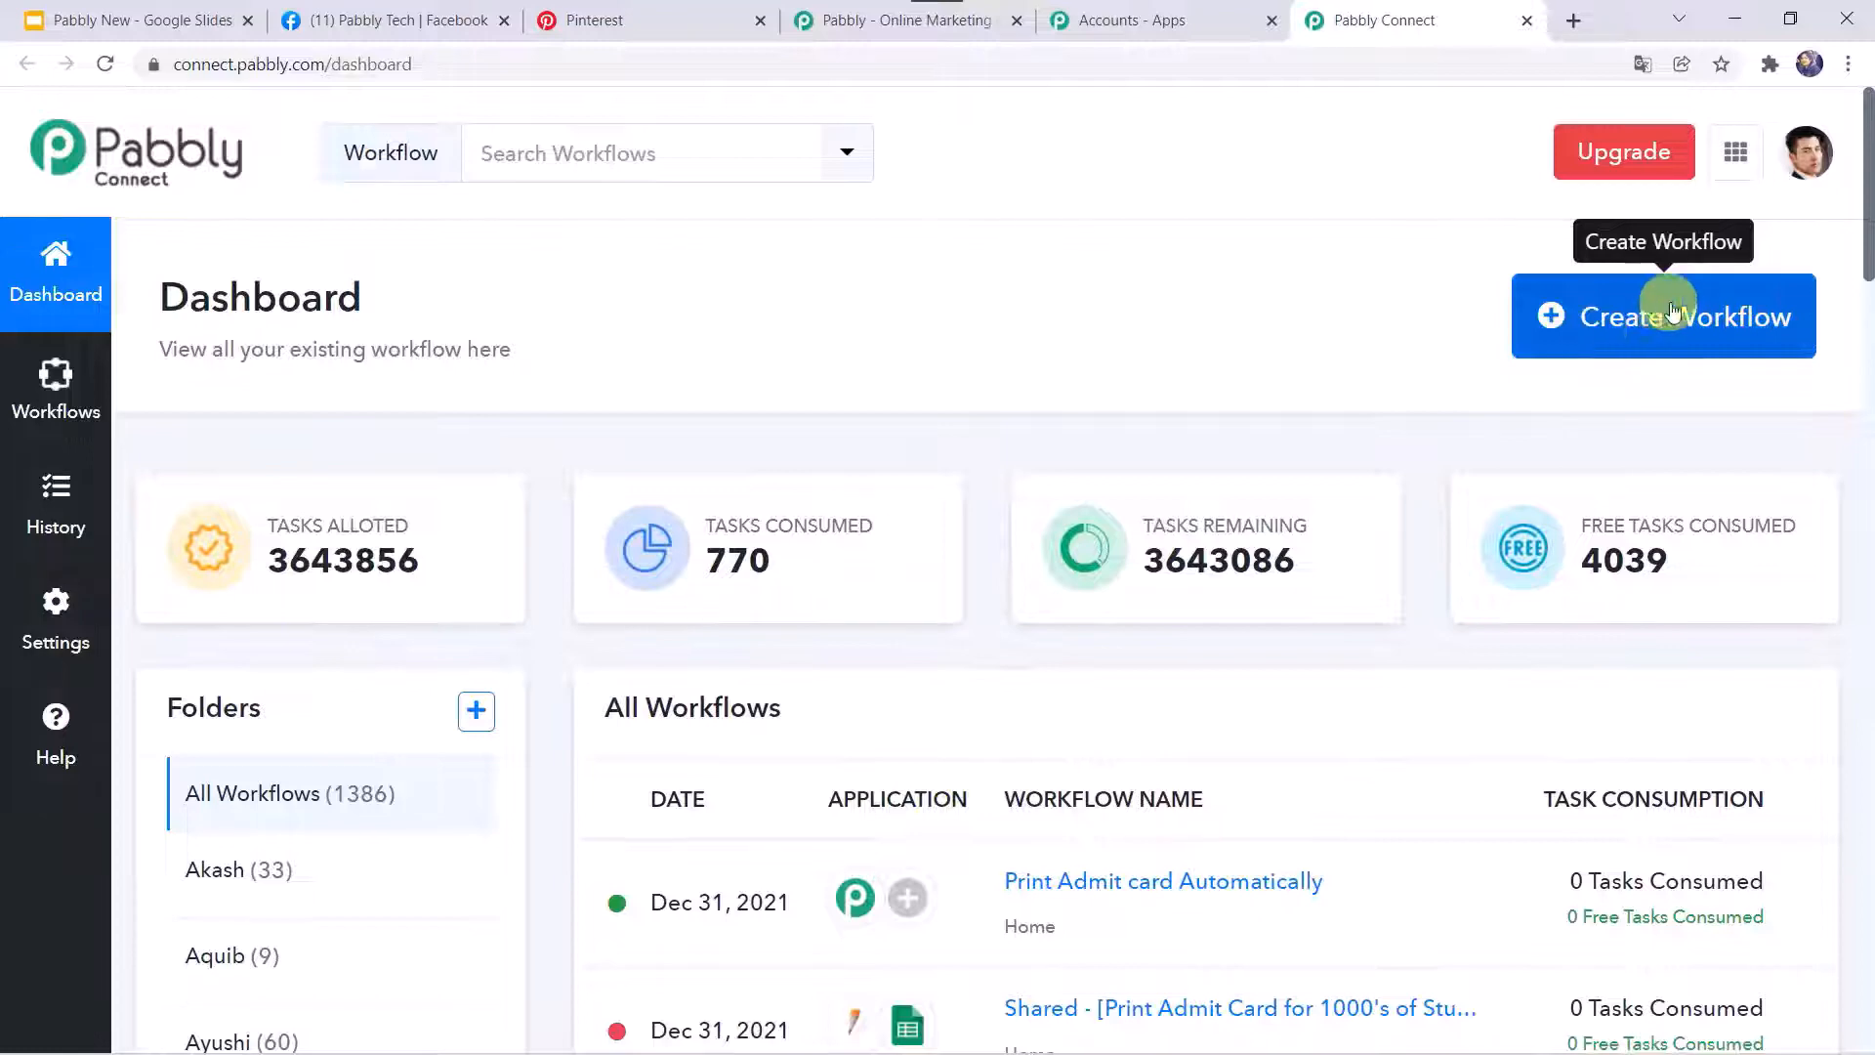
pyautogui.click(1648, 333)
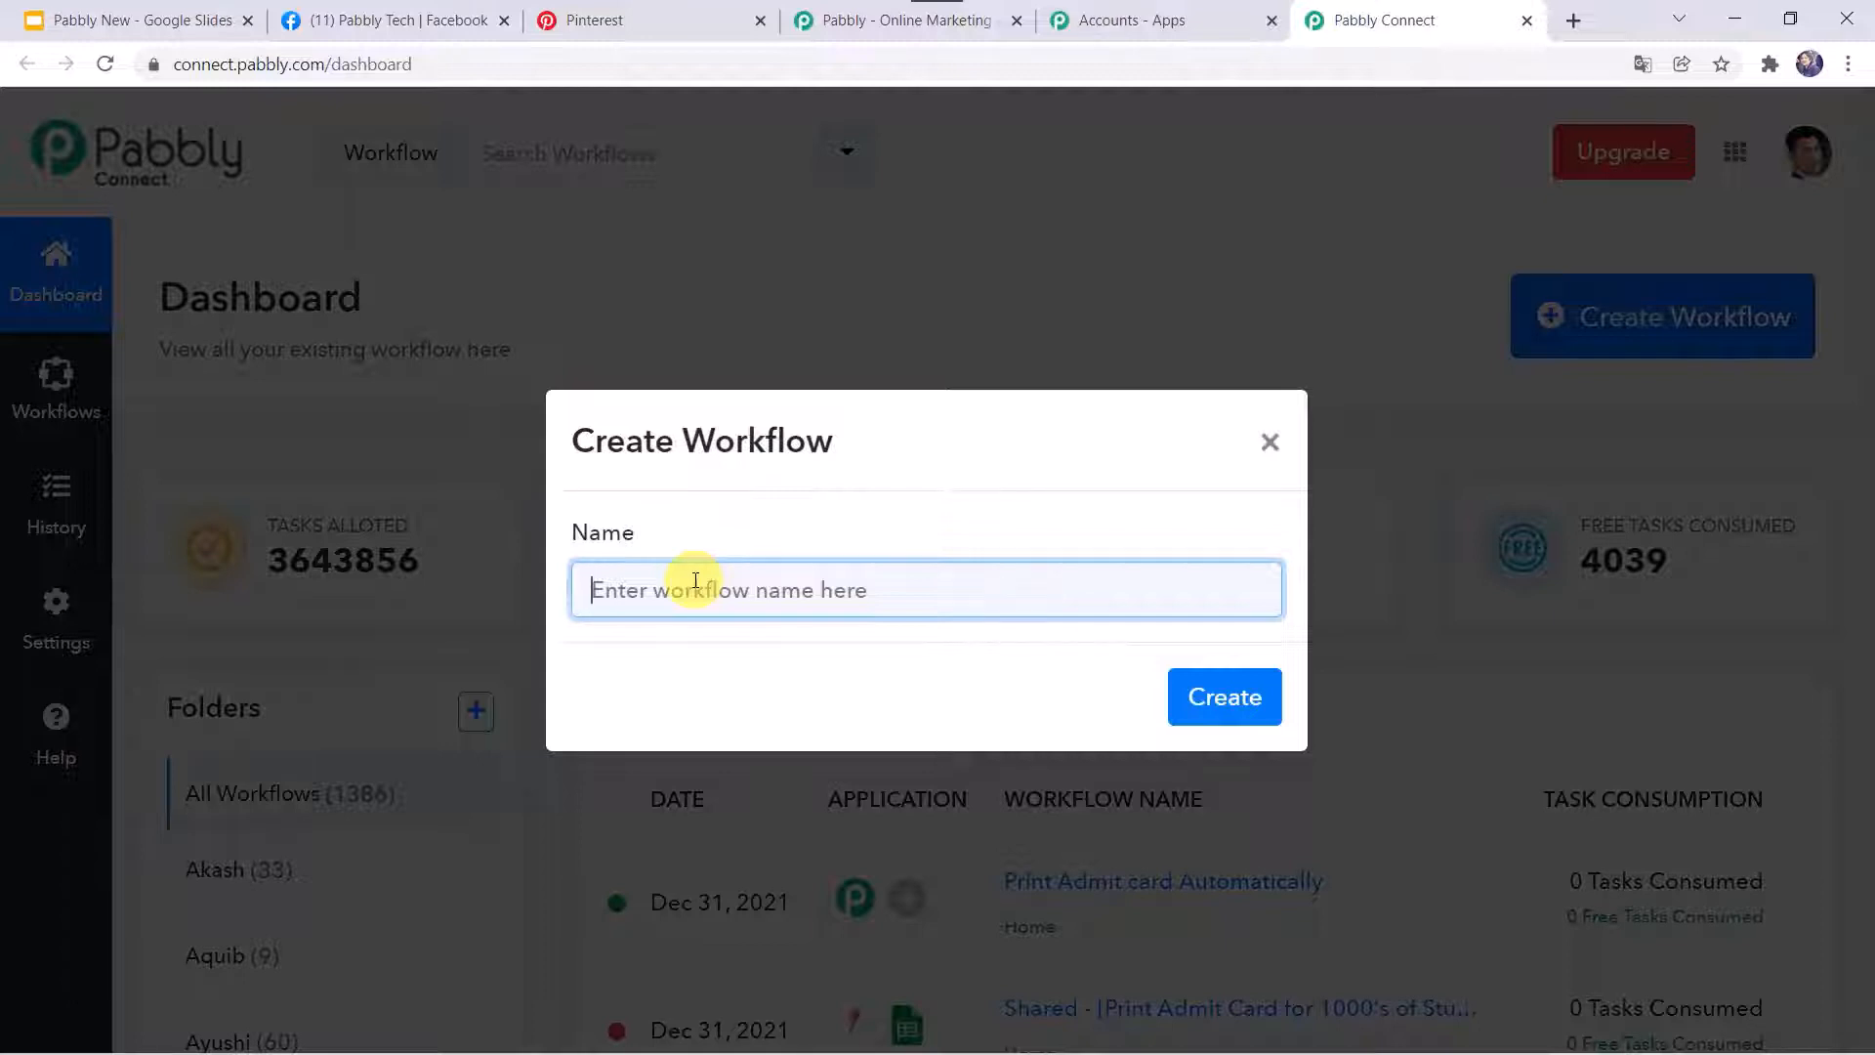
pyautogui.write('Facebook and P')
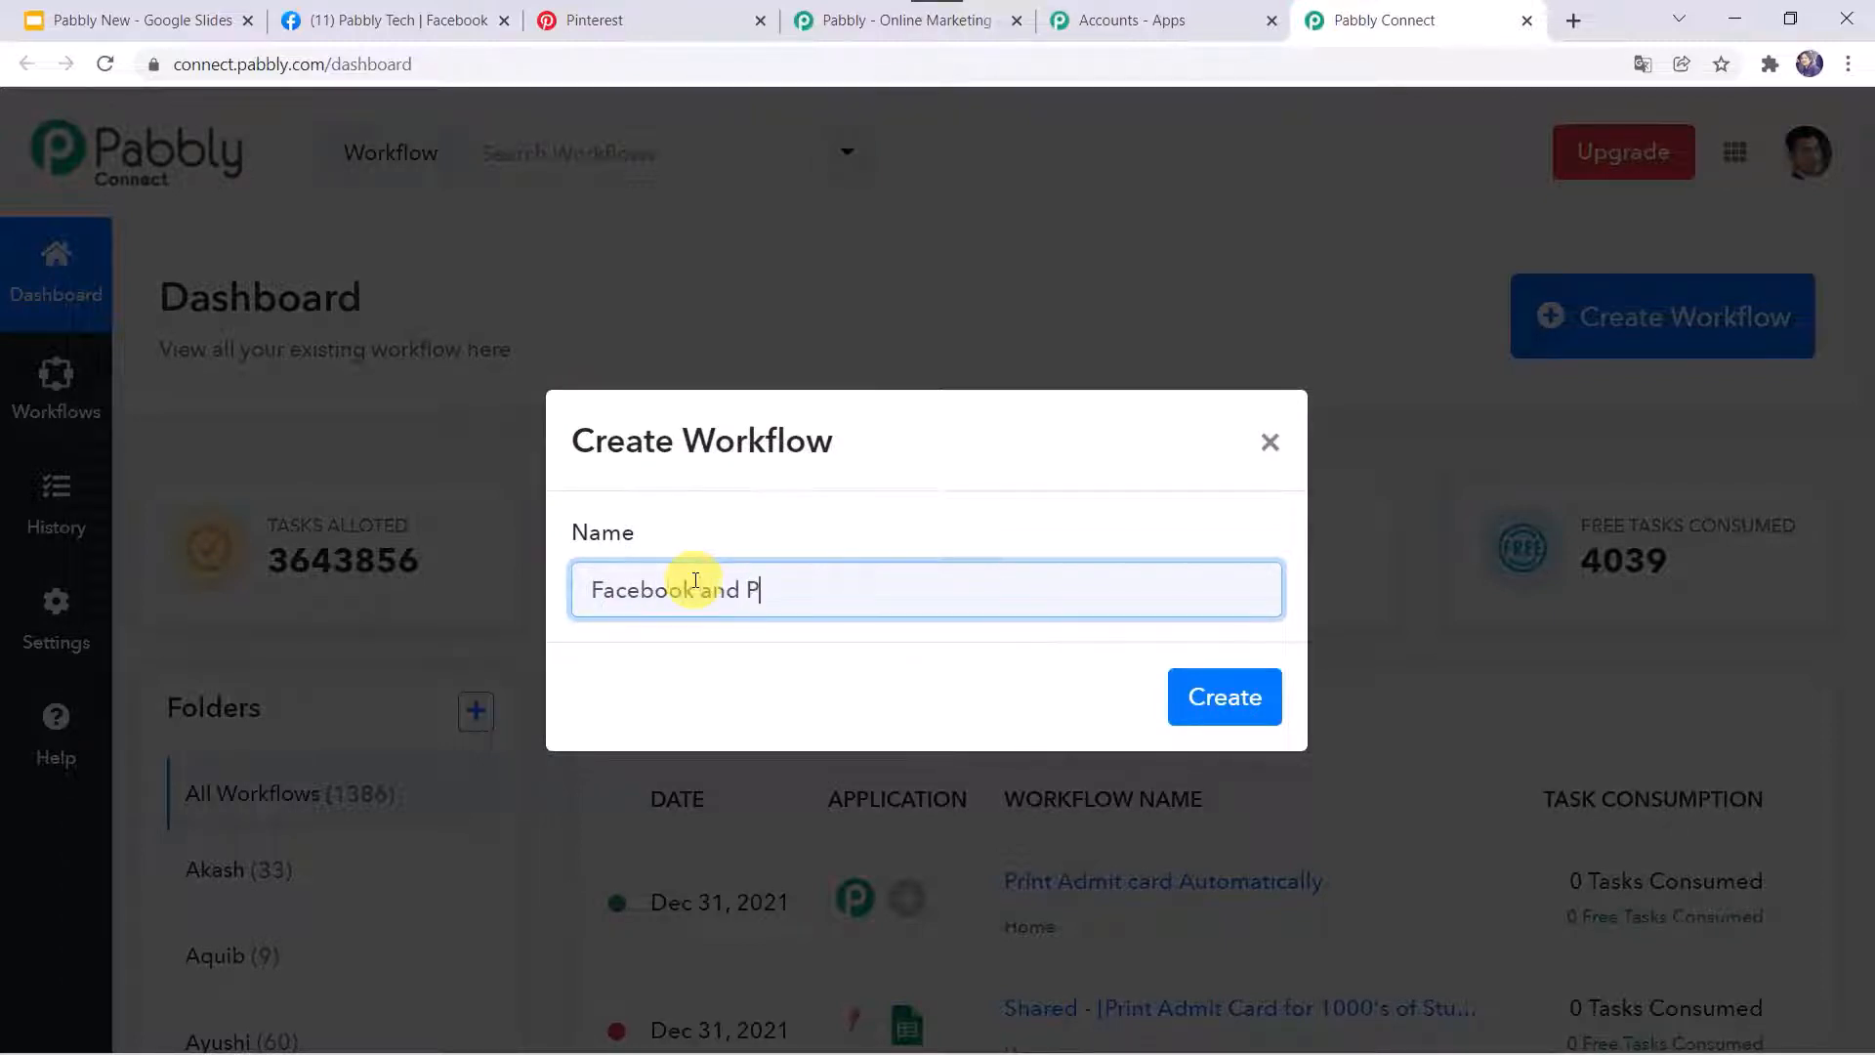
pyautogui.write('interest Integration')
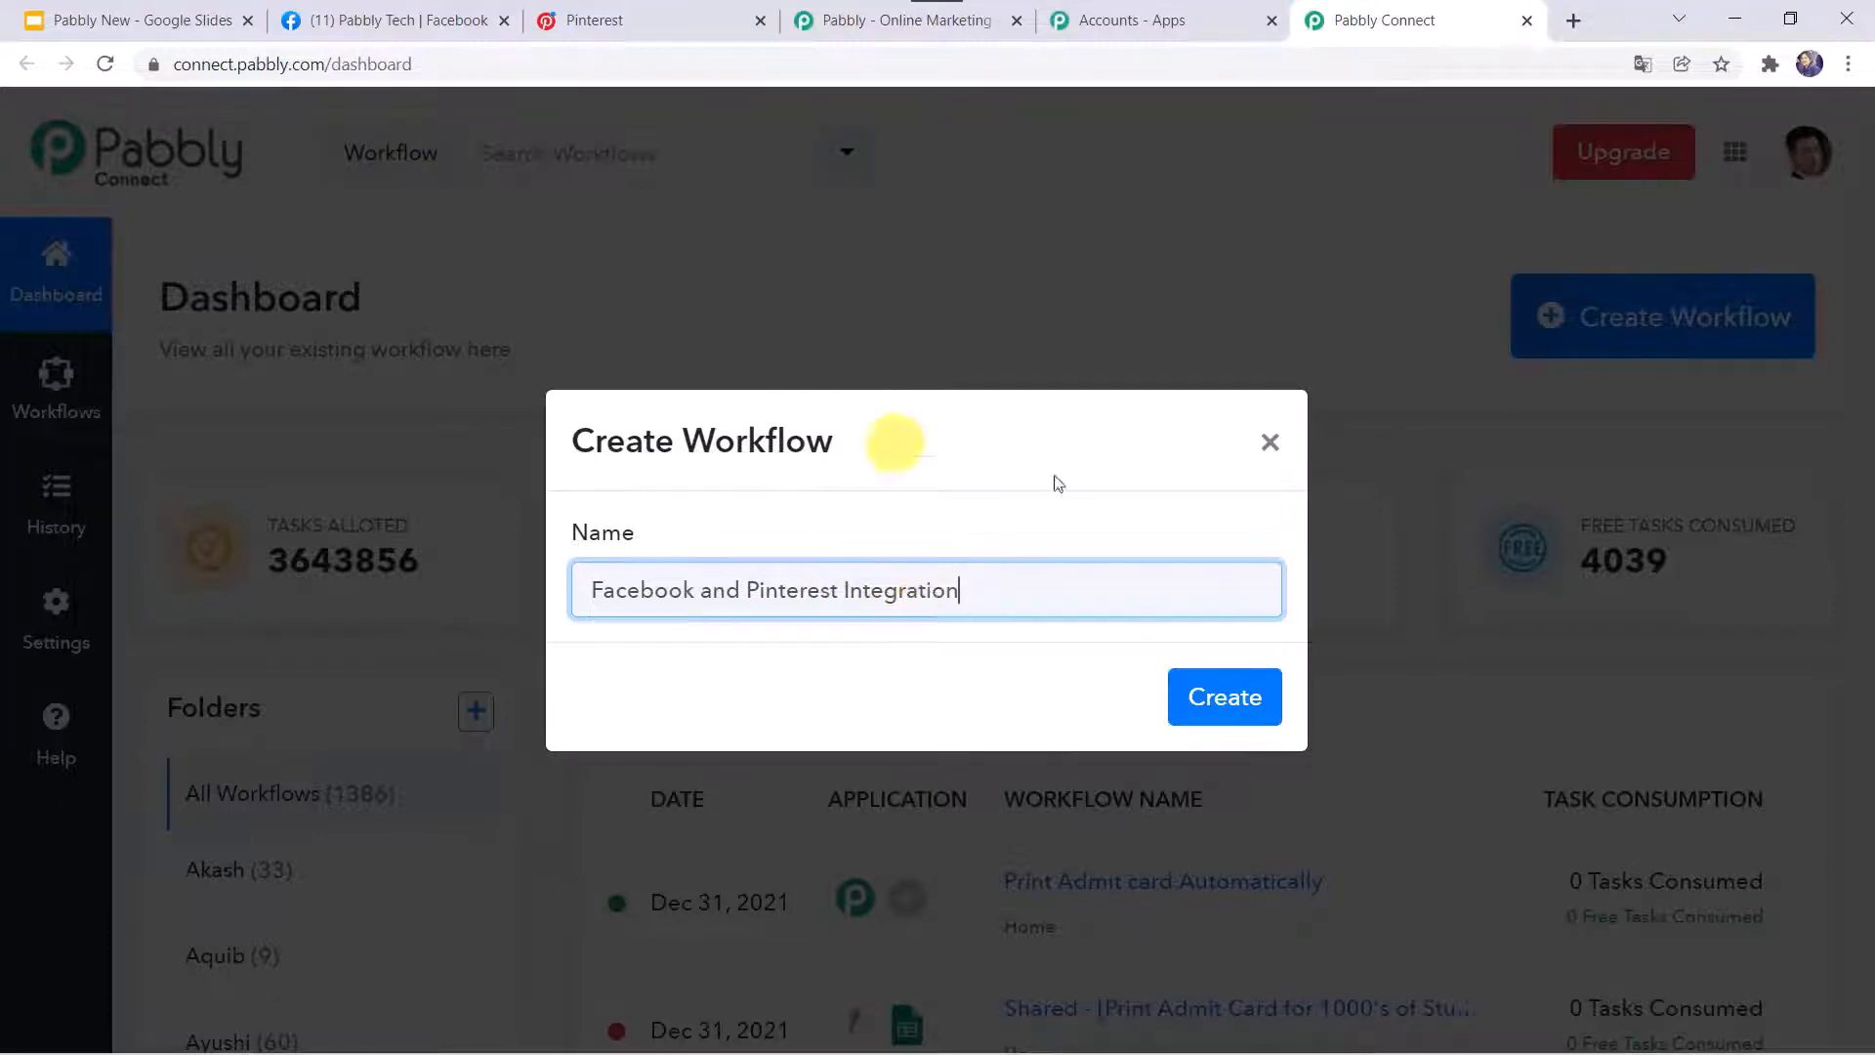
pyautogui.click(1218, 703)
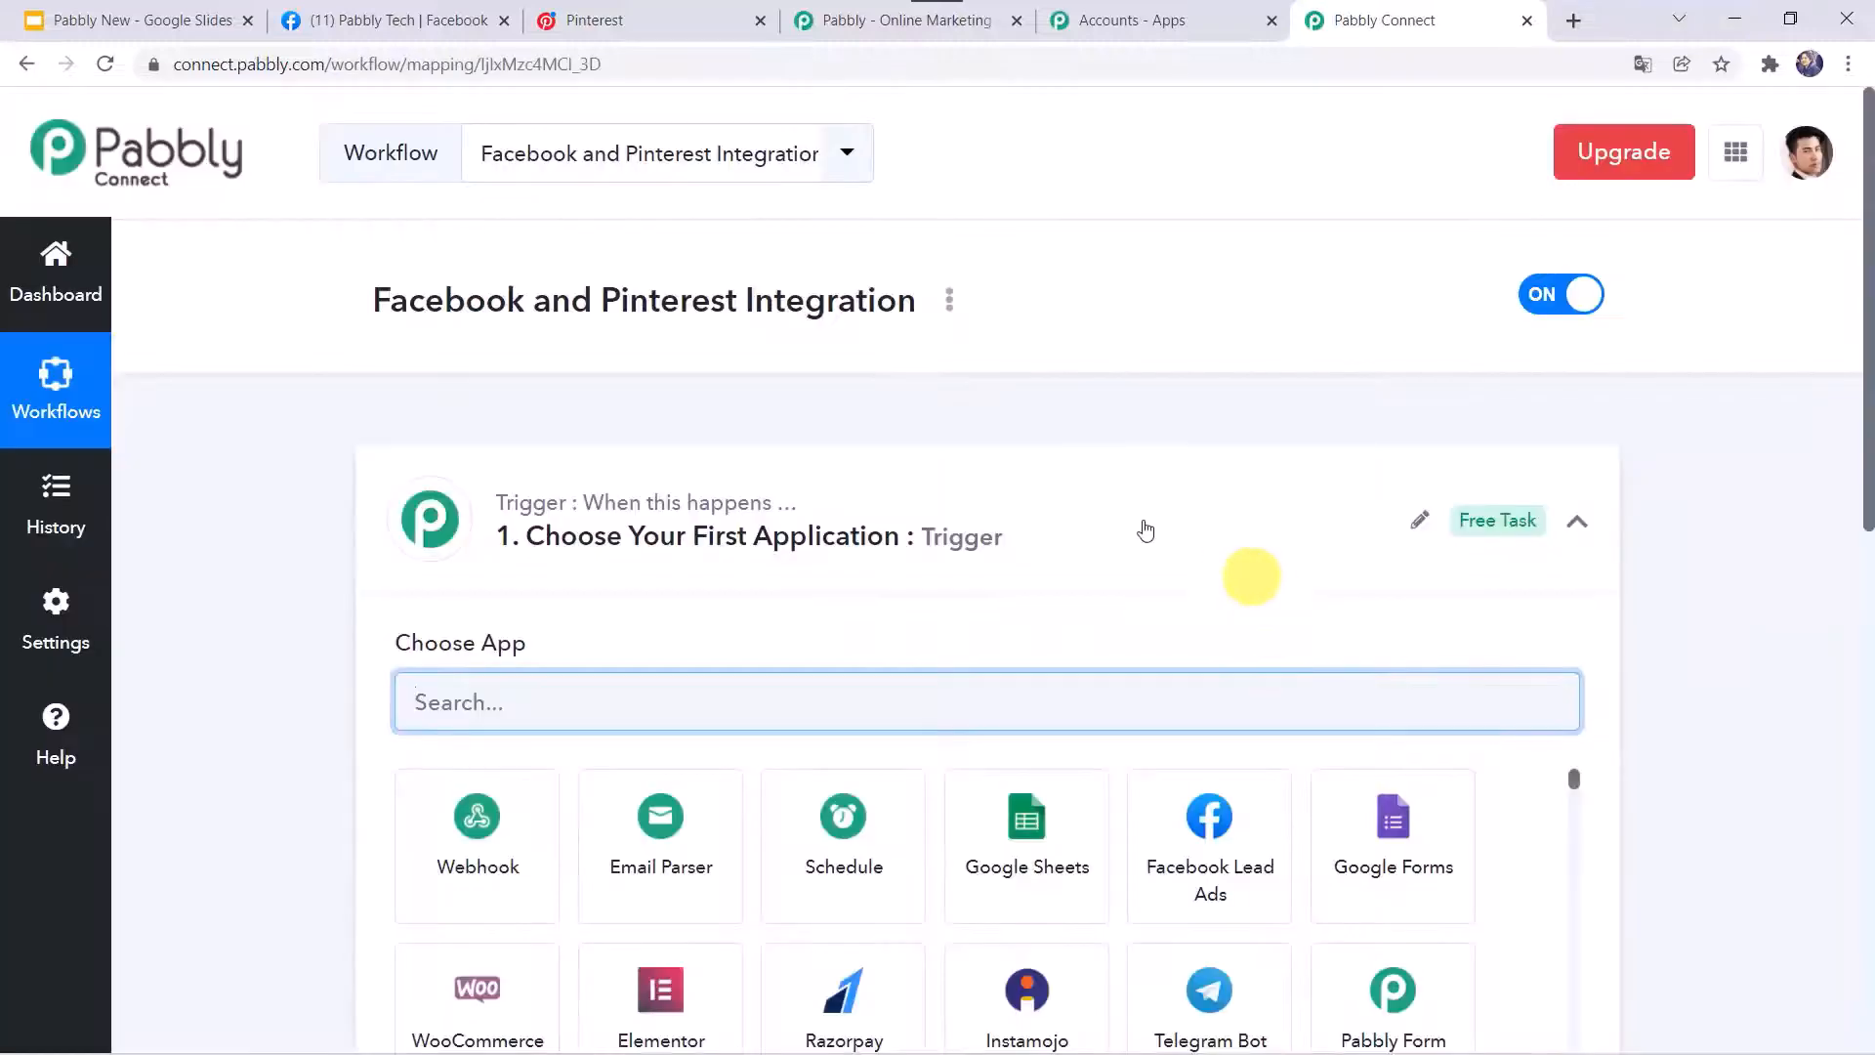
# Set the workflow's trigger app to Facebook Pages with New Post as the trigger event
pyautogui.click(1002, 535)
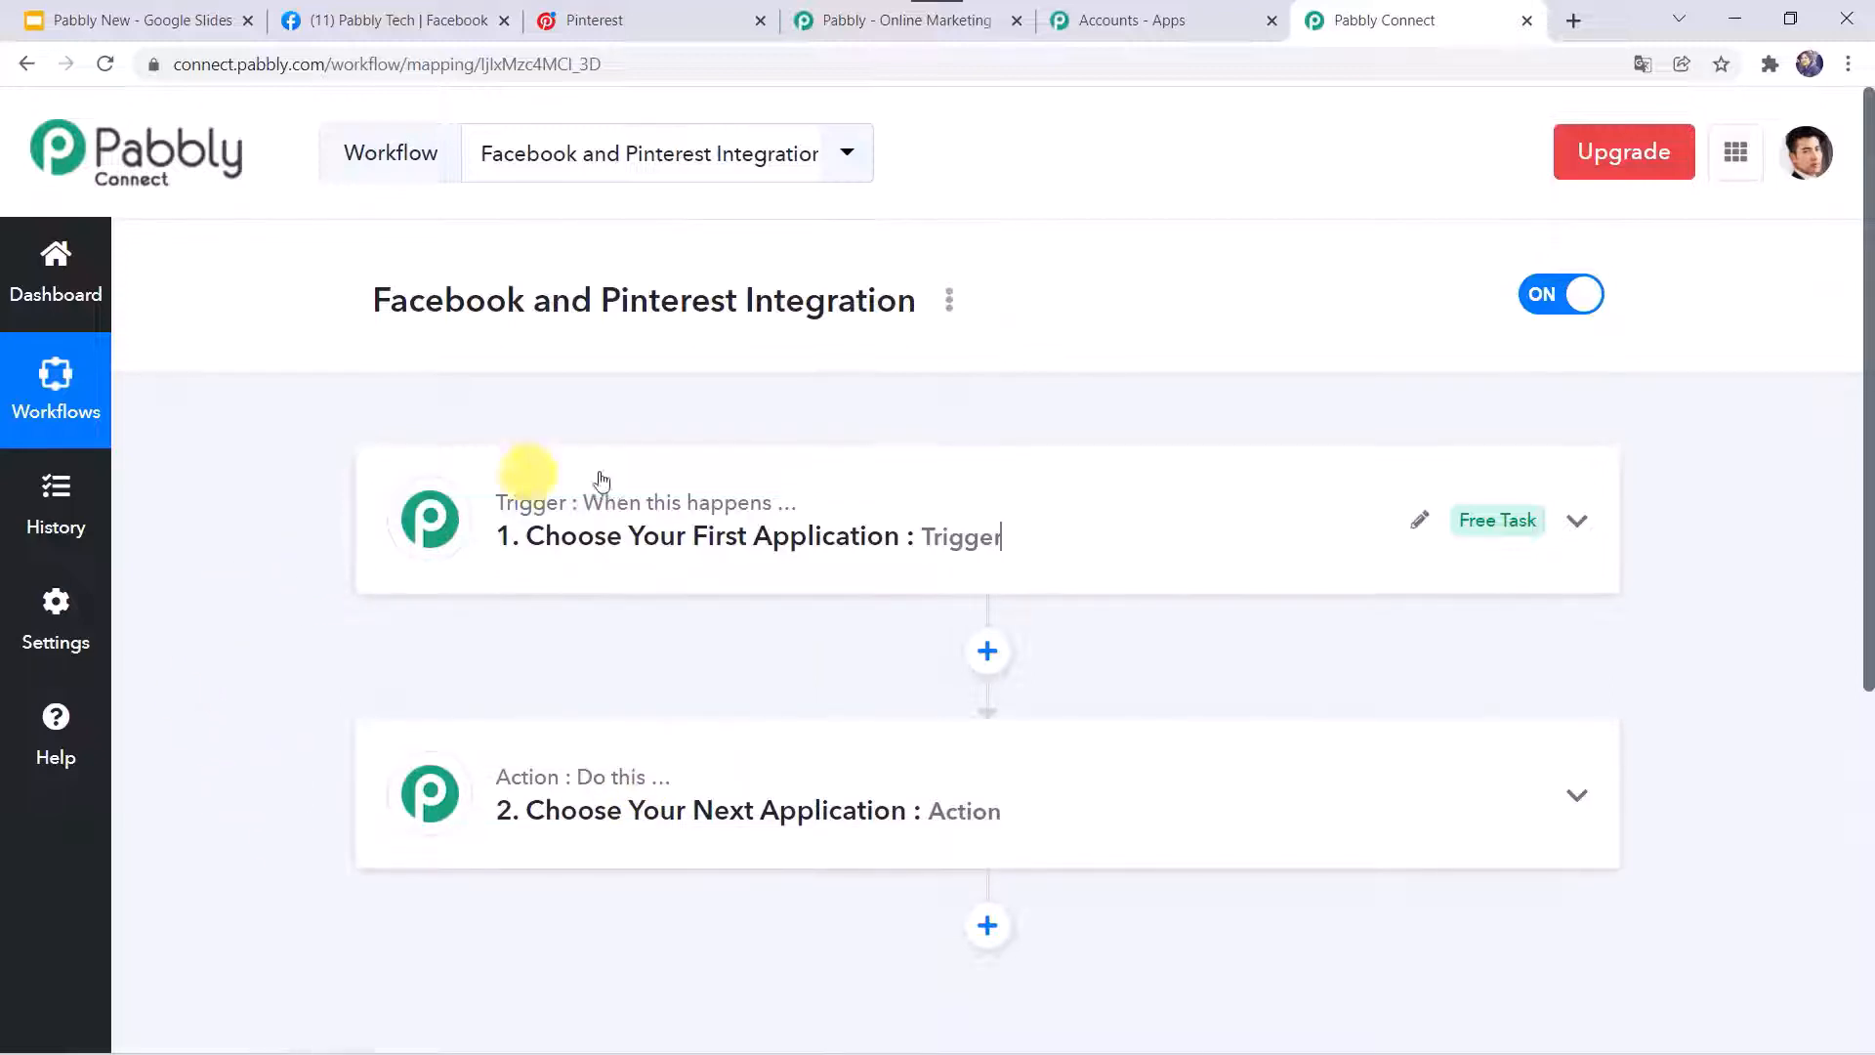
pyautogui.click(924, 518)
pyautogui.scroll(-3, 879, 469)
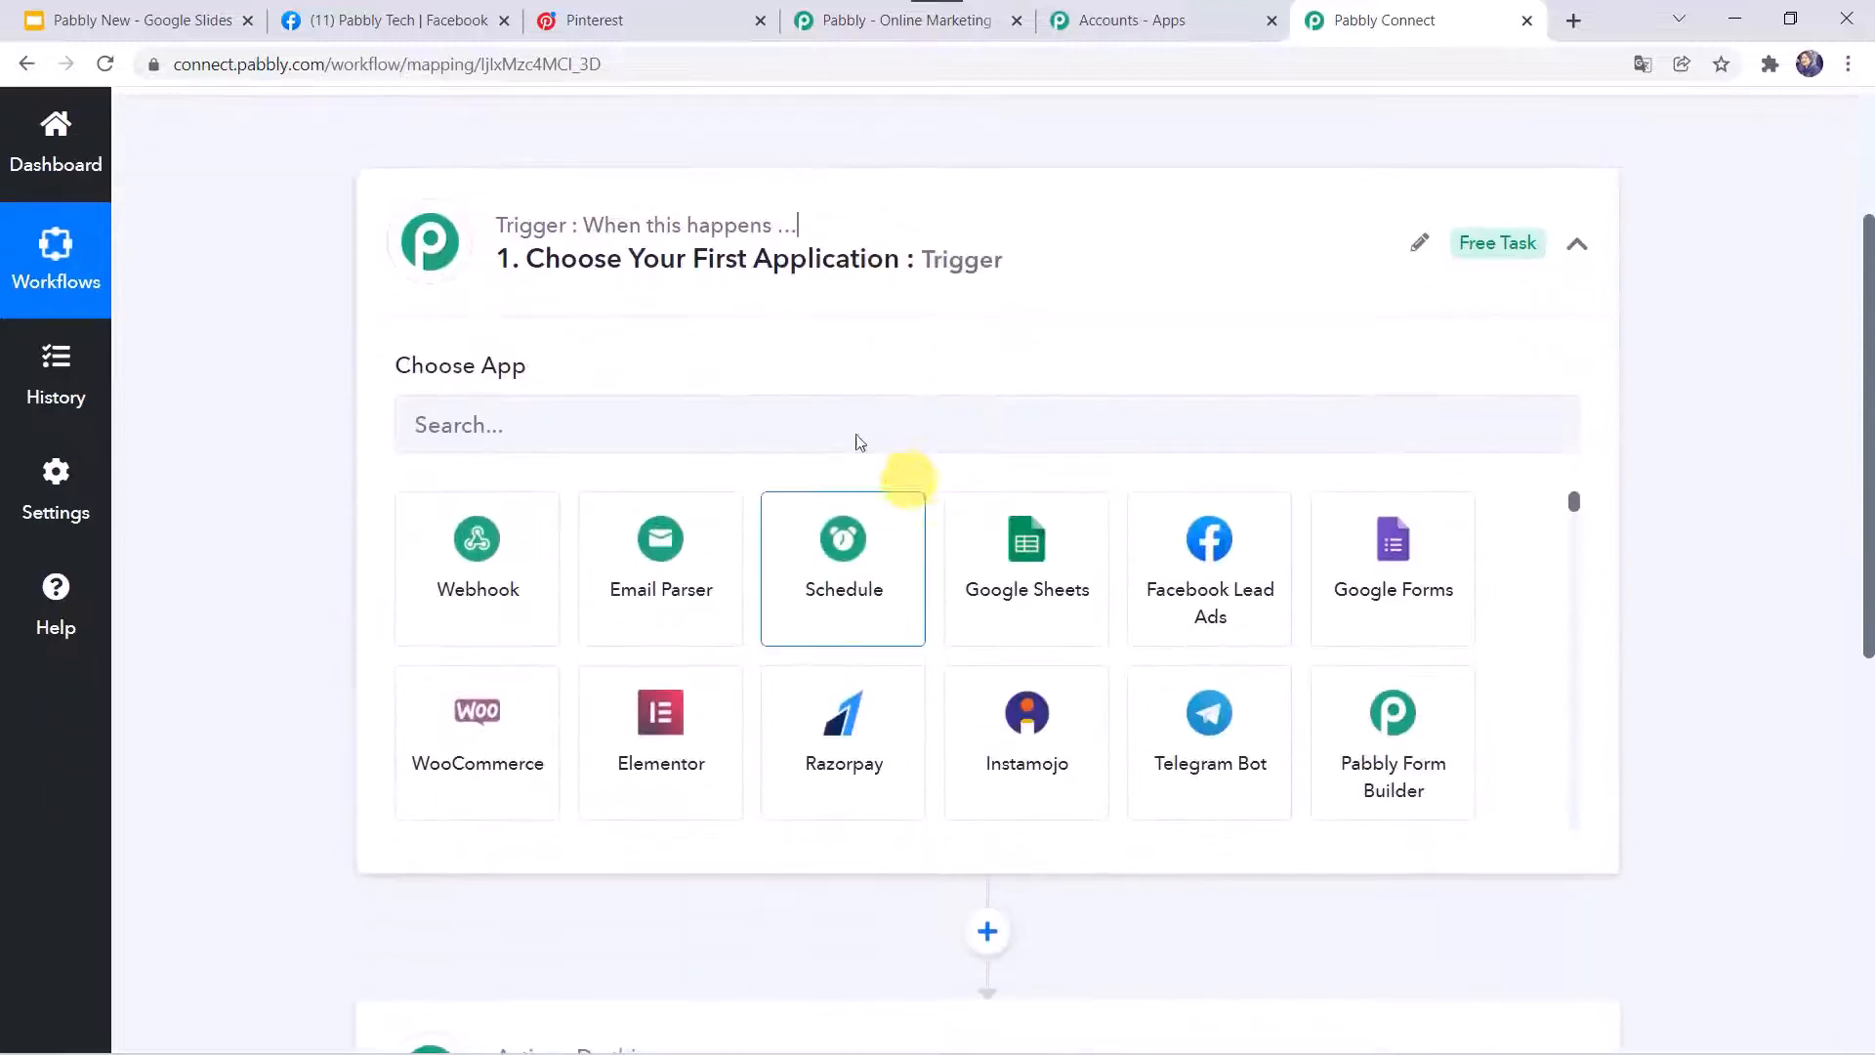
pyautogui.click(714, 418)
pyautogui.write('Face')
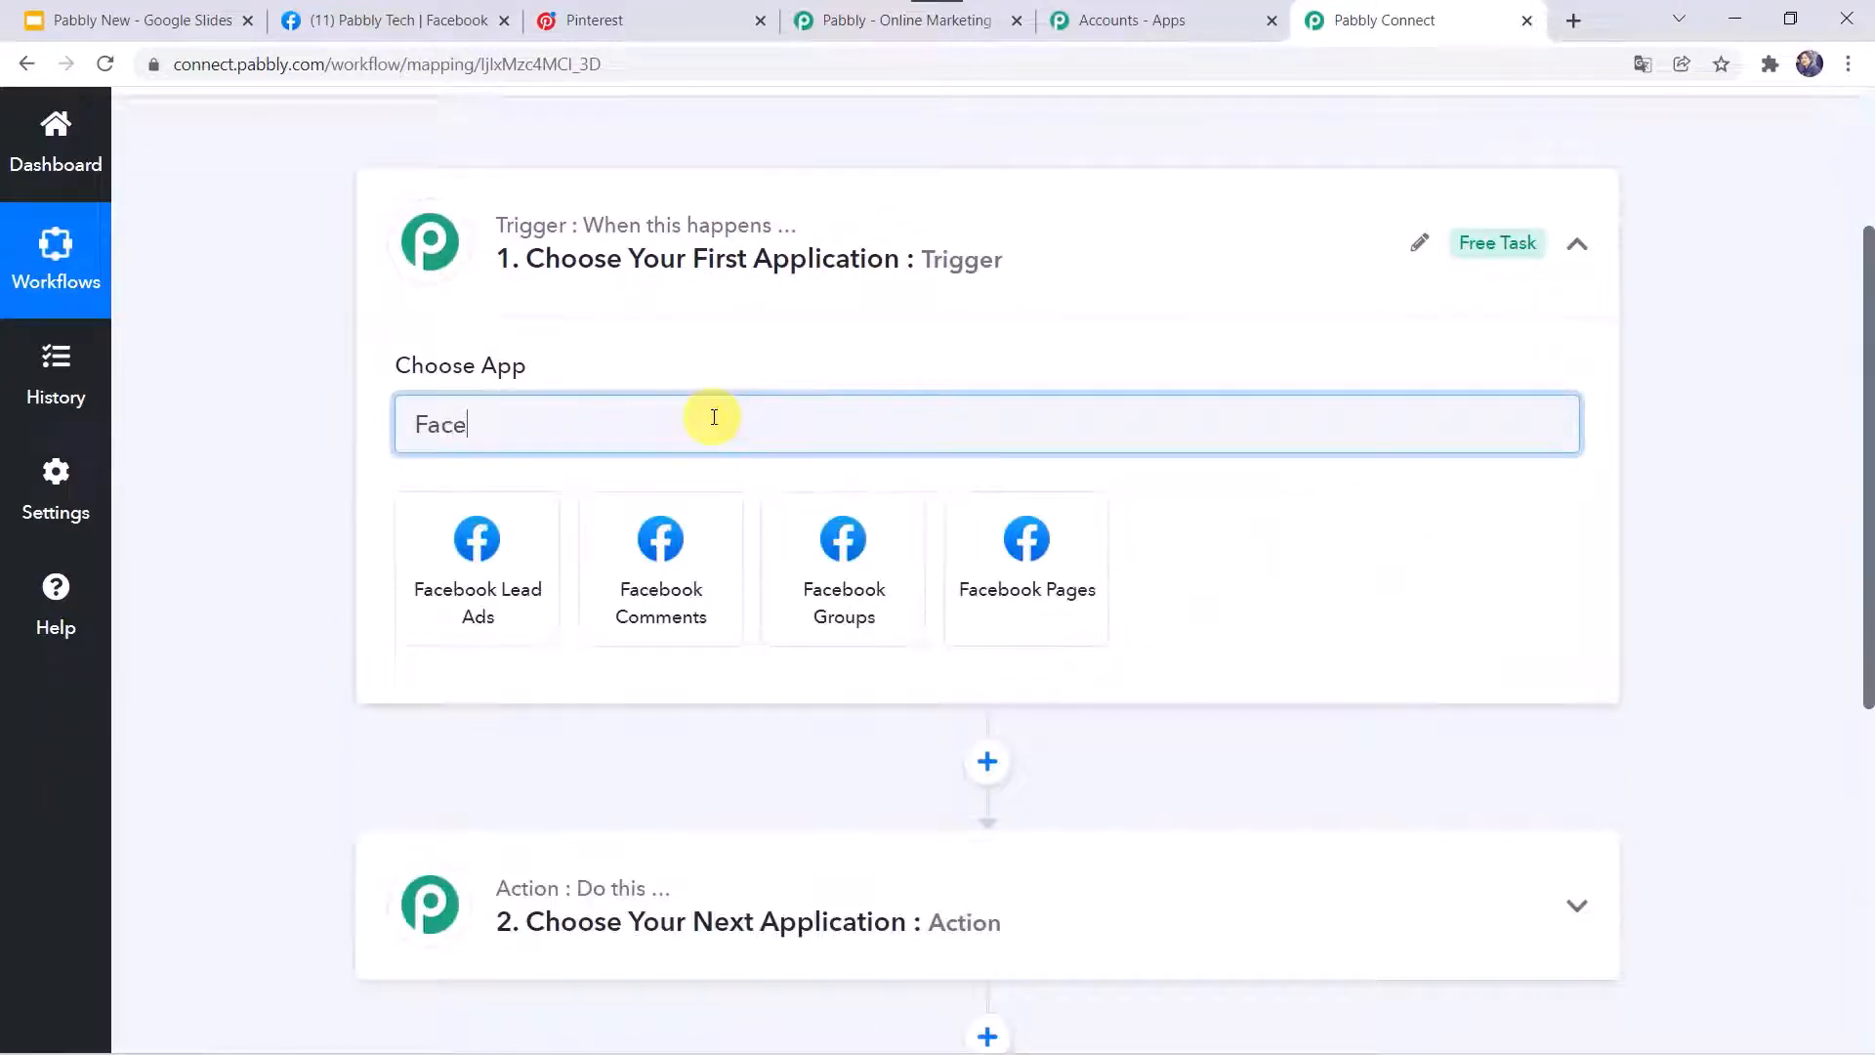
pyautogui.click(1019, 571)
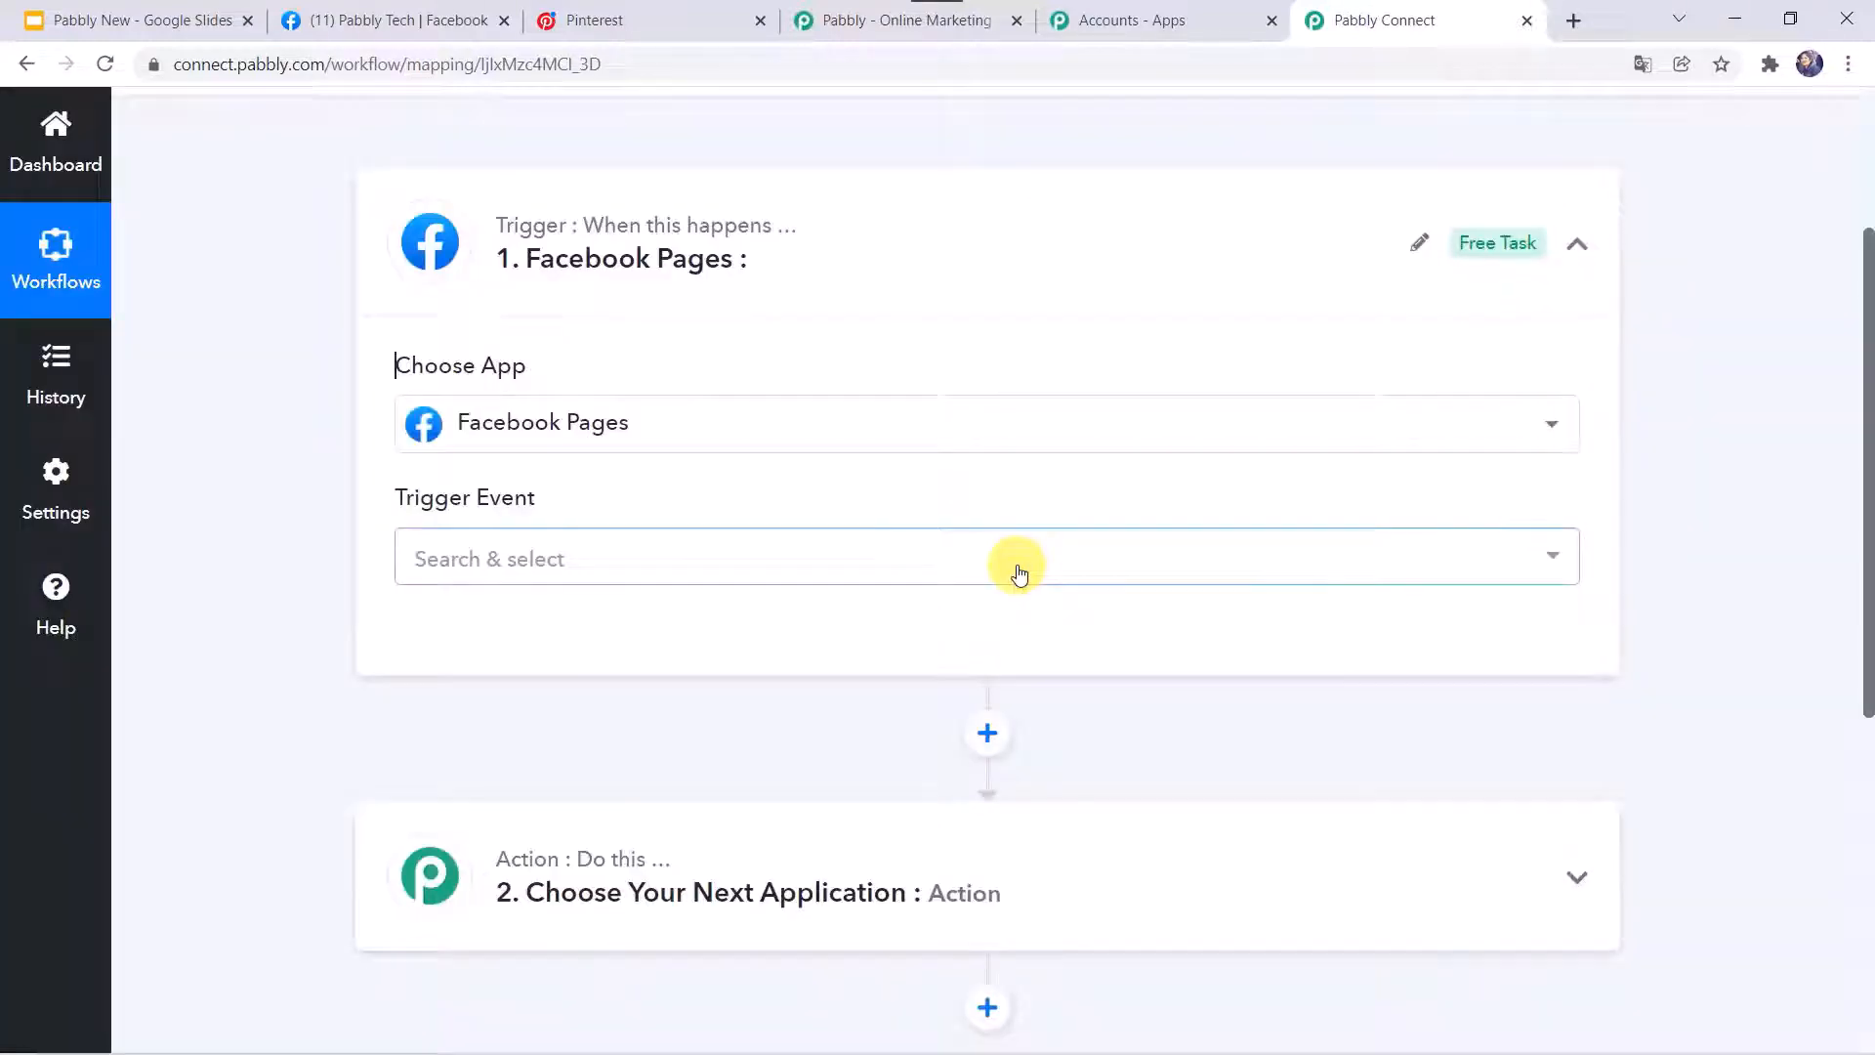
pyautogui.click(460, 550)
pyautogui.click(491, 720)
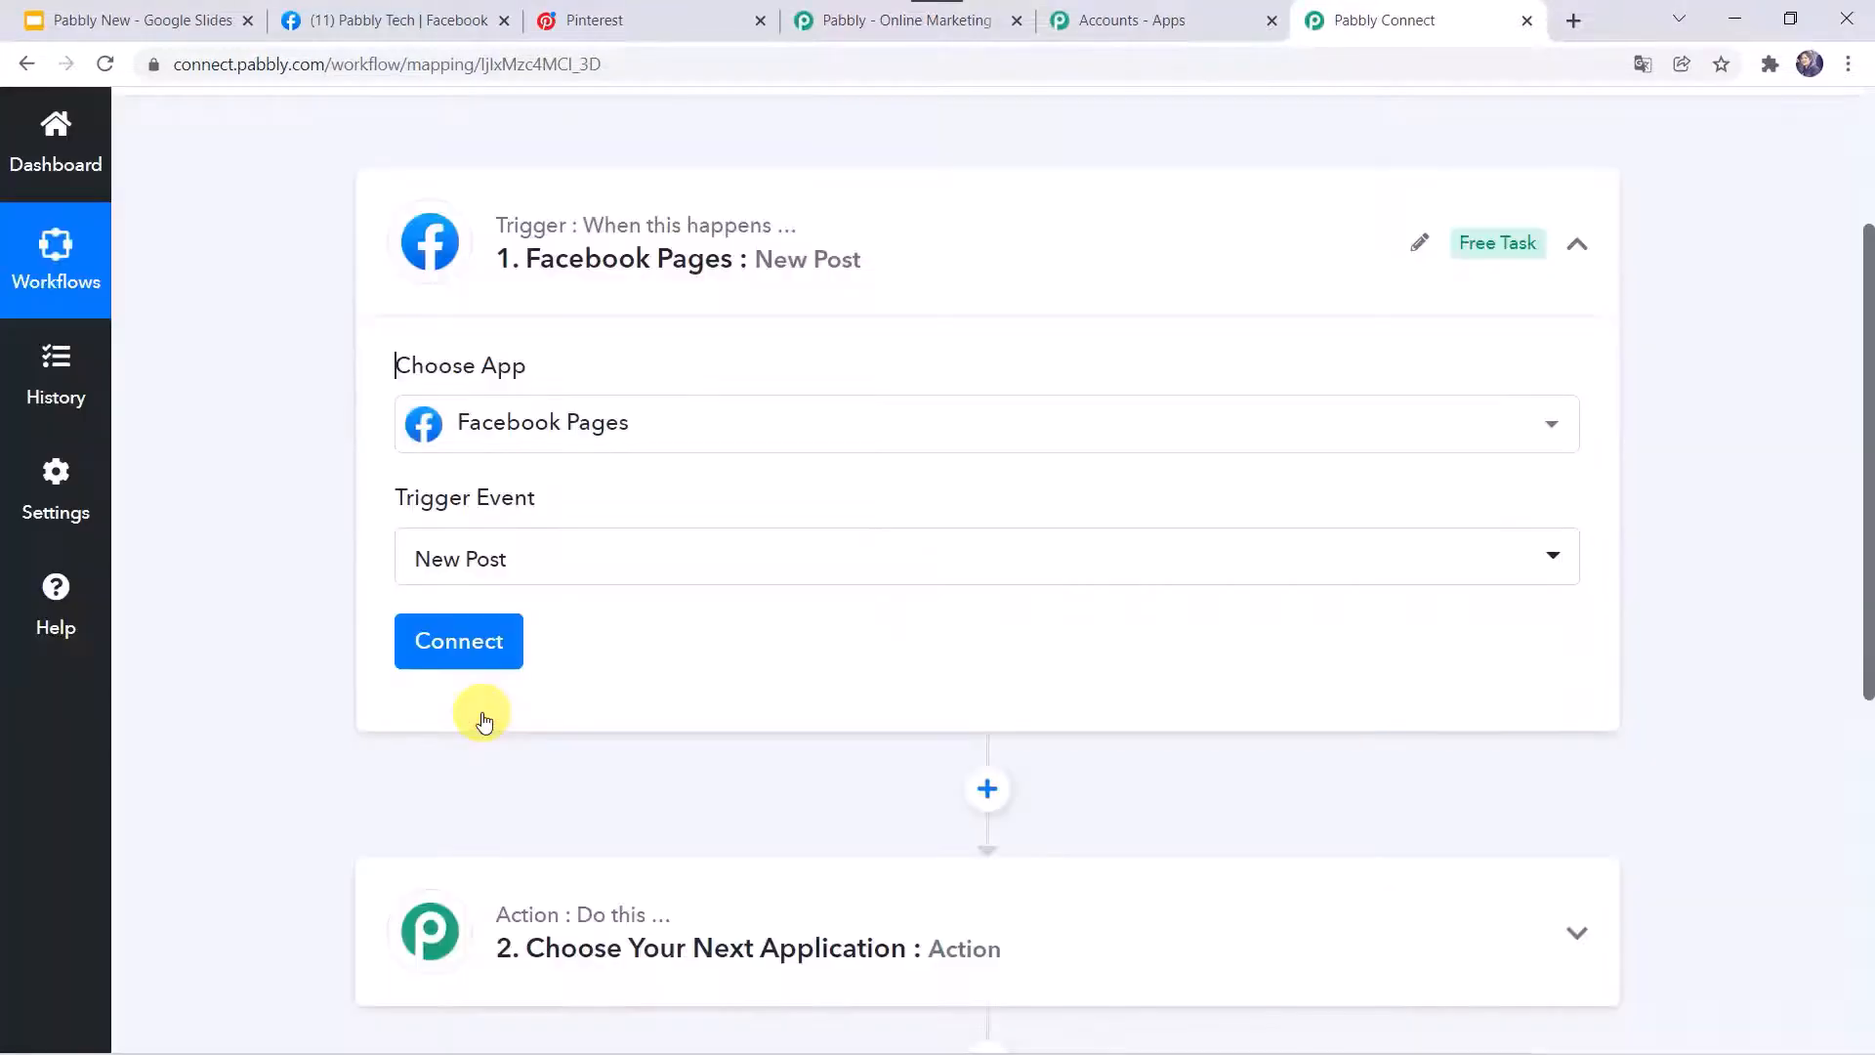
# Connect the trigger to Facebook Pages by adding and authorizing a new connection
pyautogui.click(463, 640)
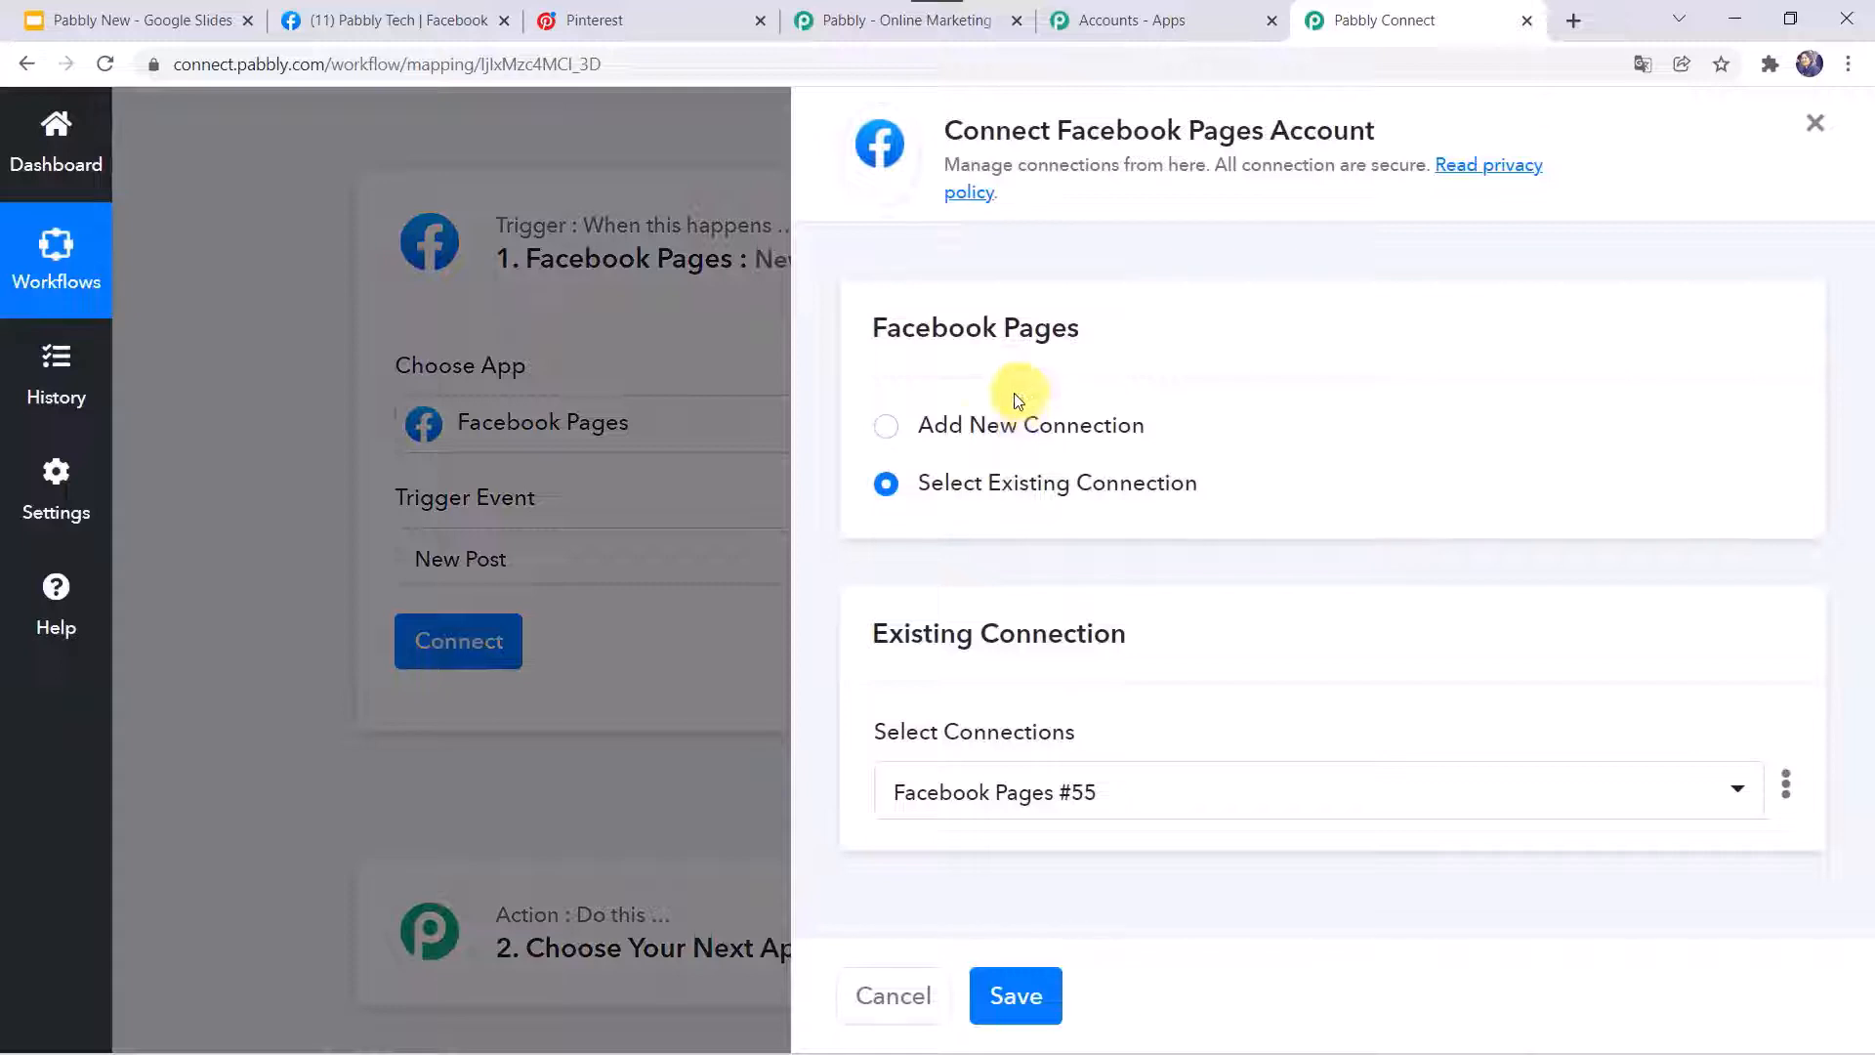
pyautogui.click(988, 423)
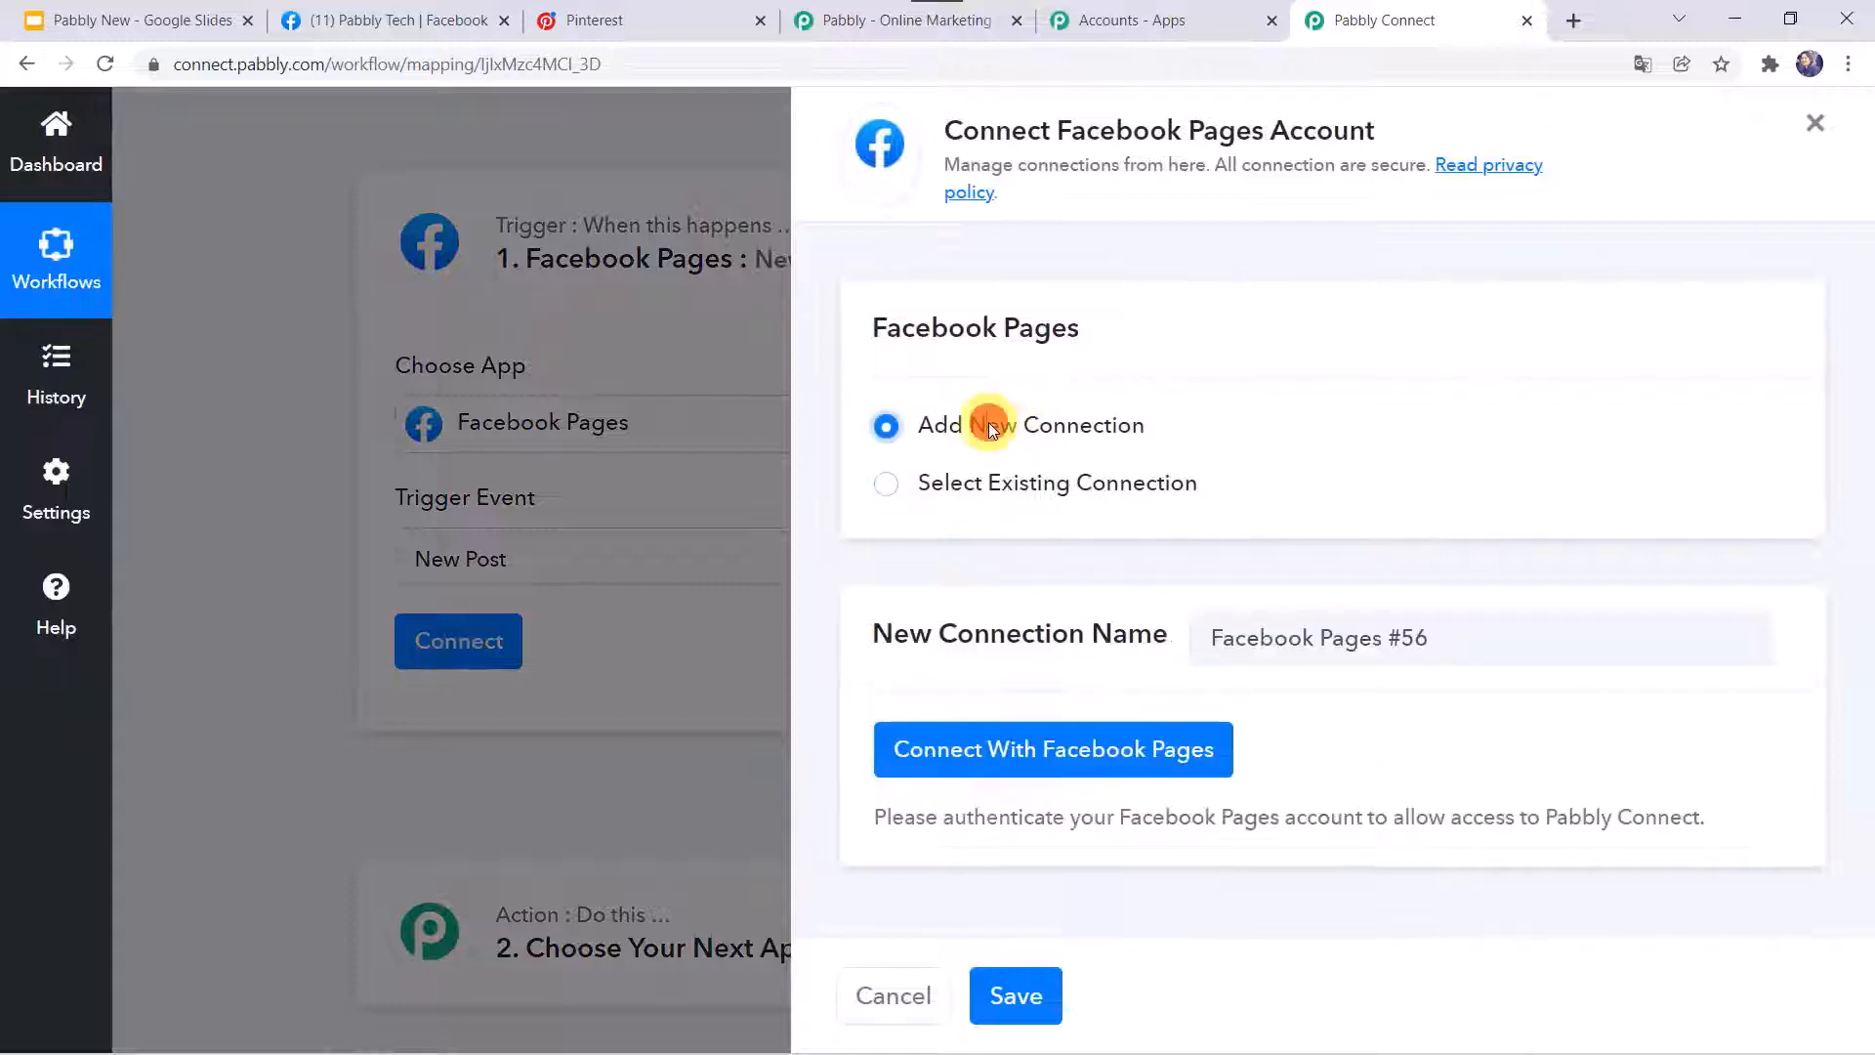
pyautogui.click(1055, 757)
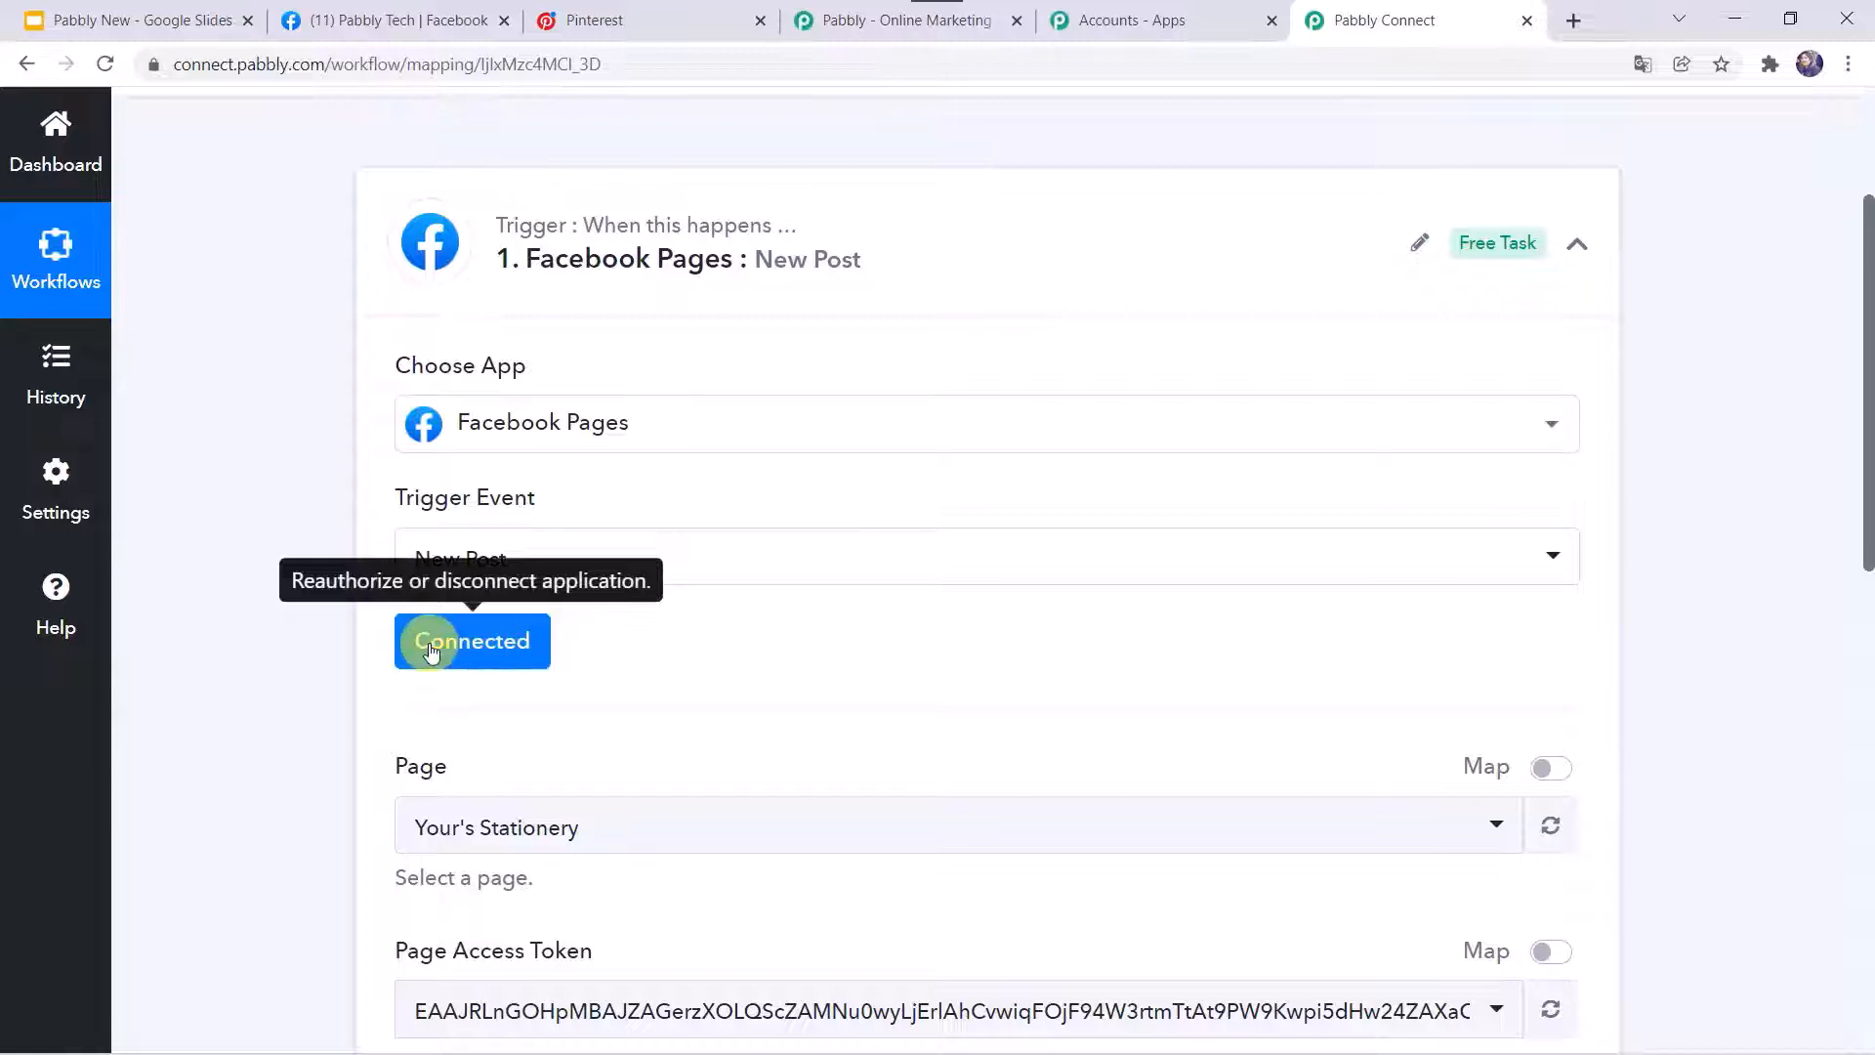
# Check the page name in Facebook, and set the trigger's page to Pabbly Tech in Pabbly Connect
pyautogui.scroll(-3, 301, 677)
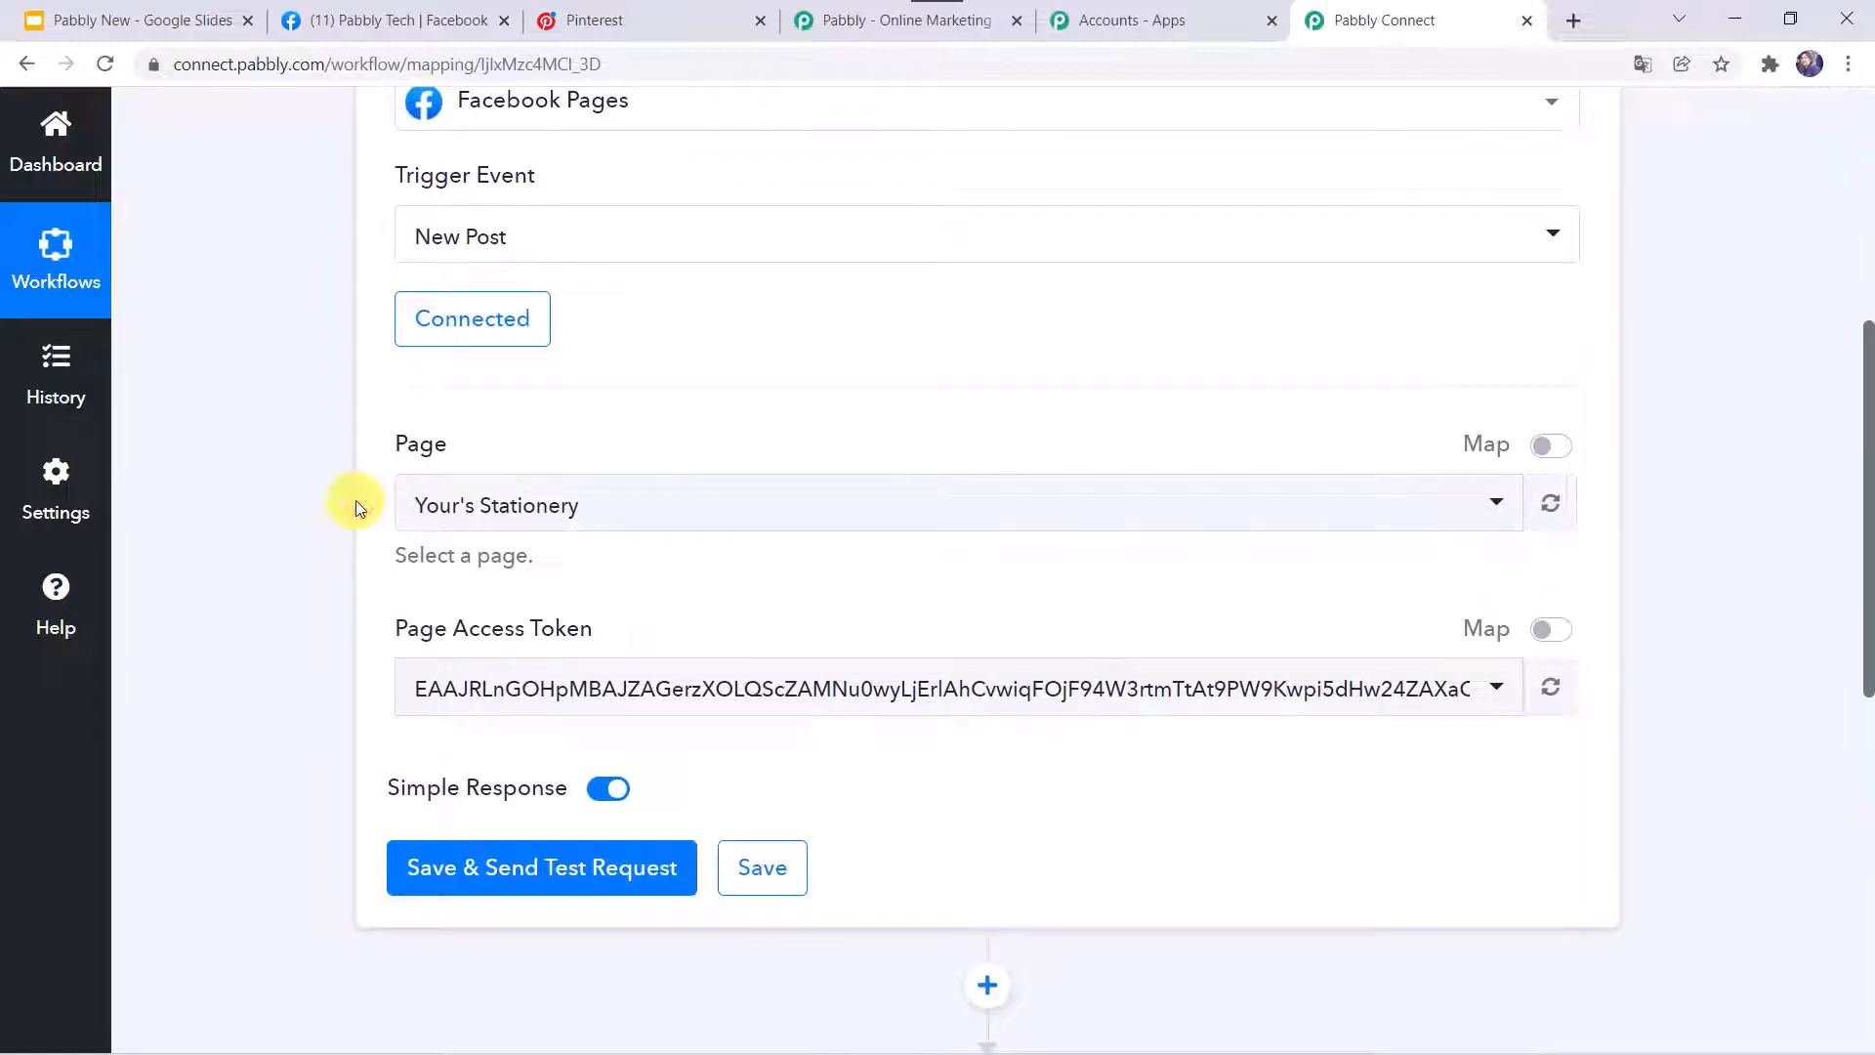
pyautogui.click(383, 12)
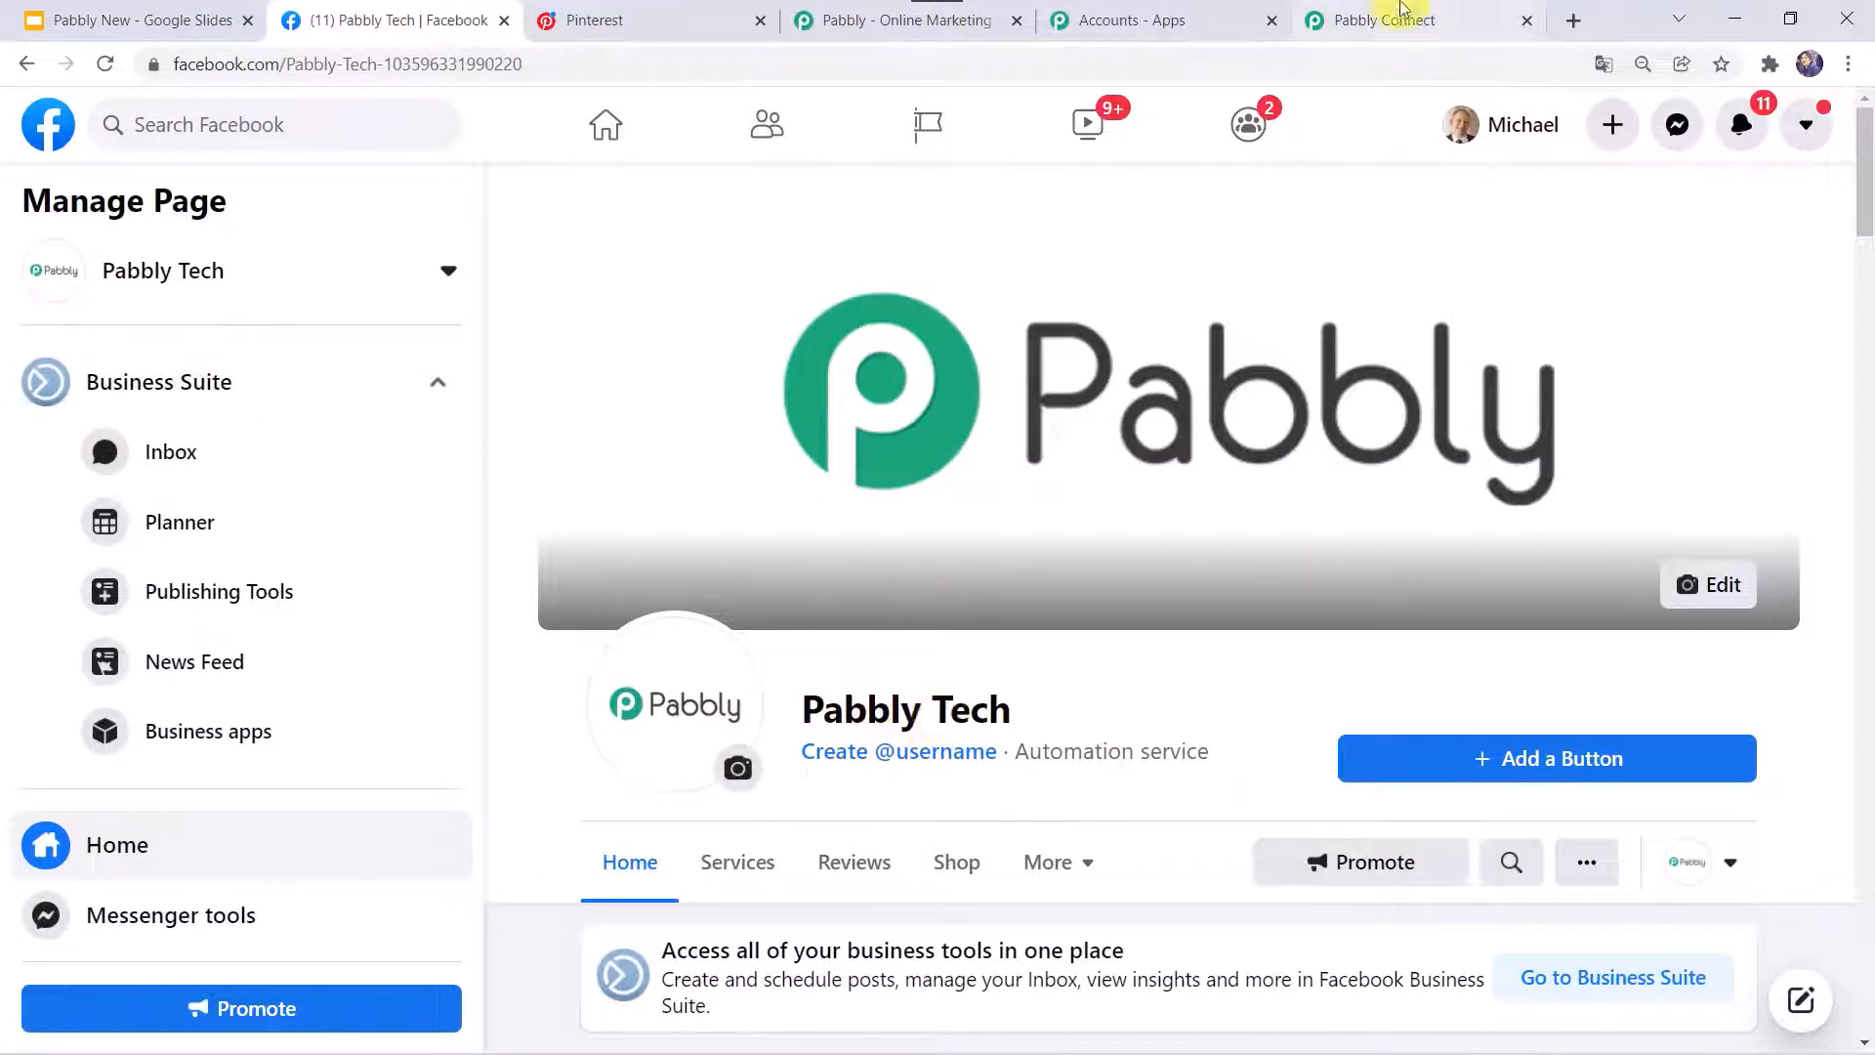
pyautogui.click(1396, 18)
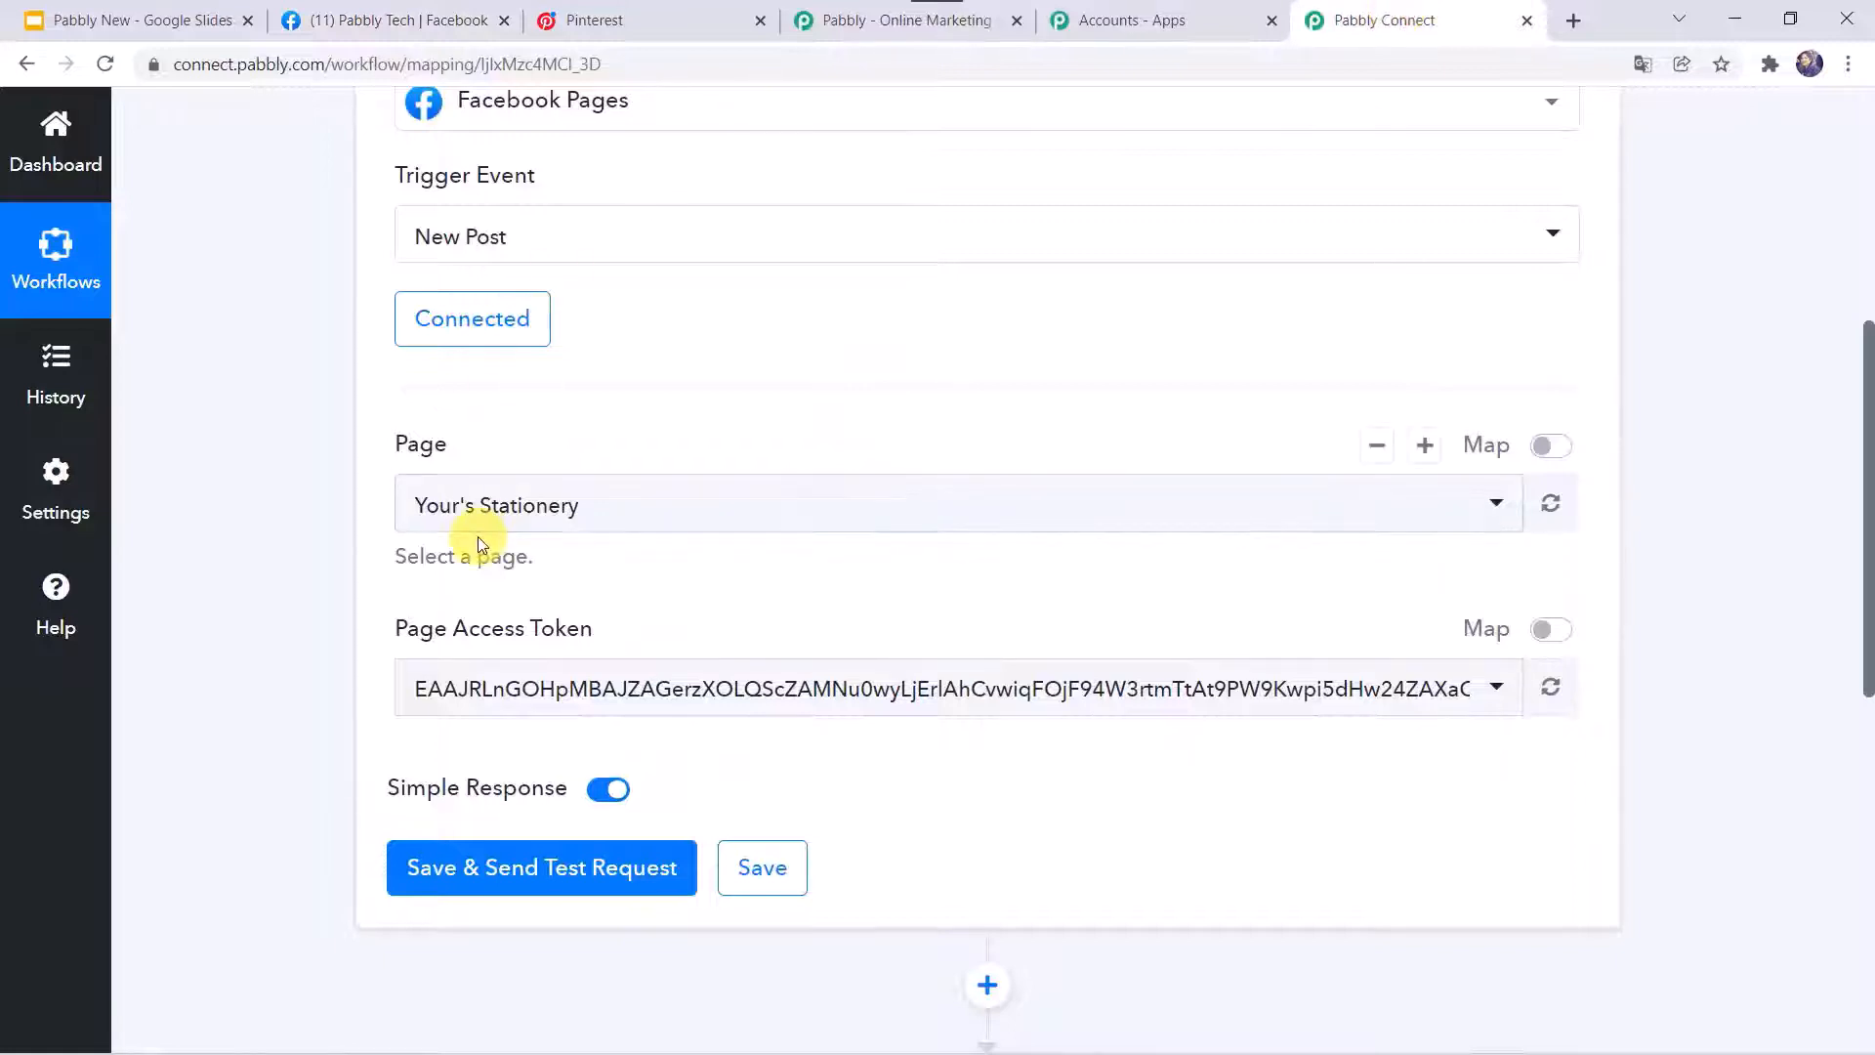
pyautogui.click(501, 509)
pyautogui.write('Pabb')
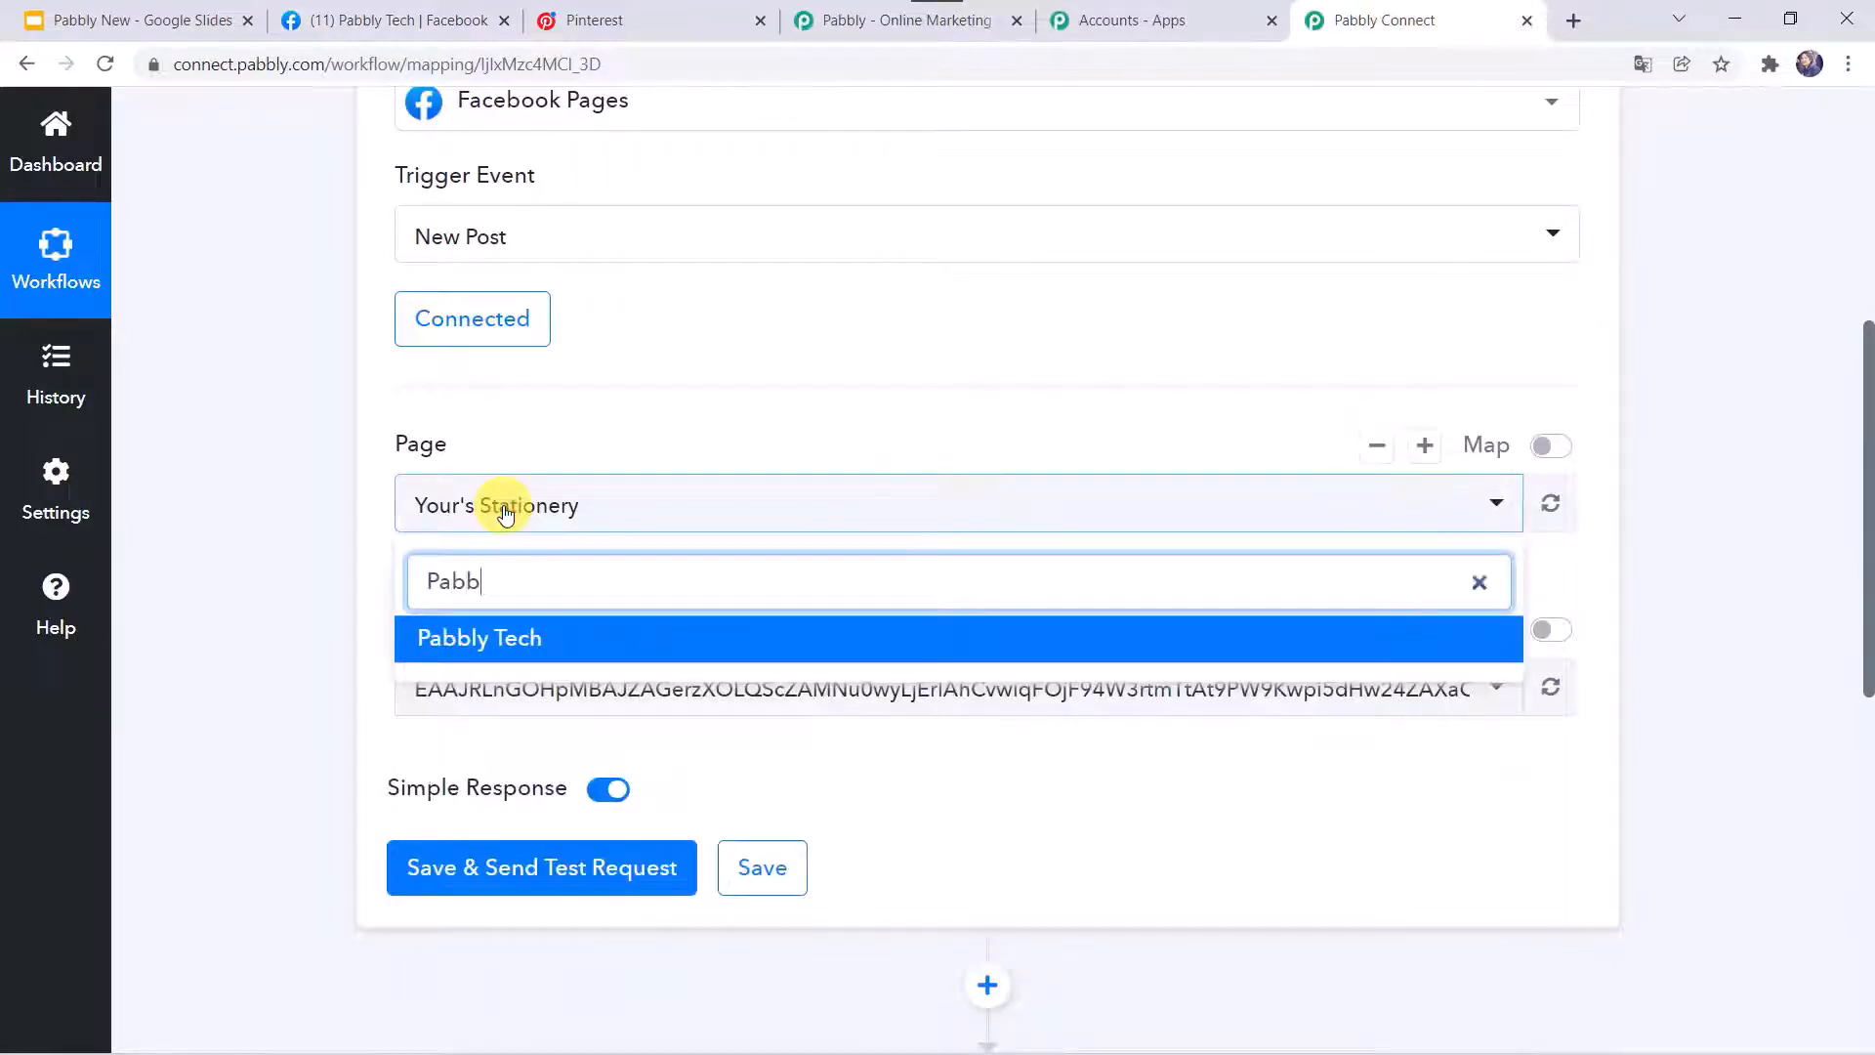
pyautogui.click(475, 636)
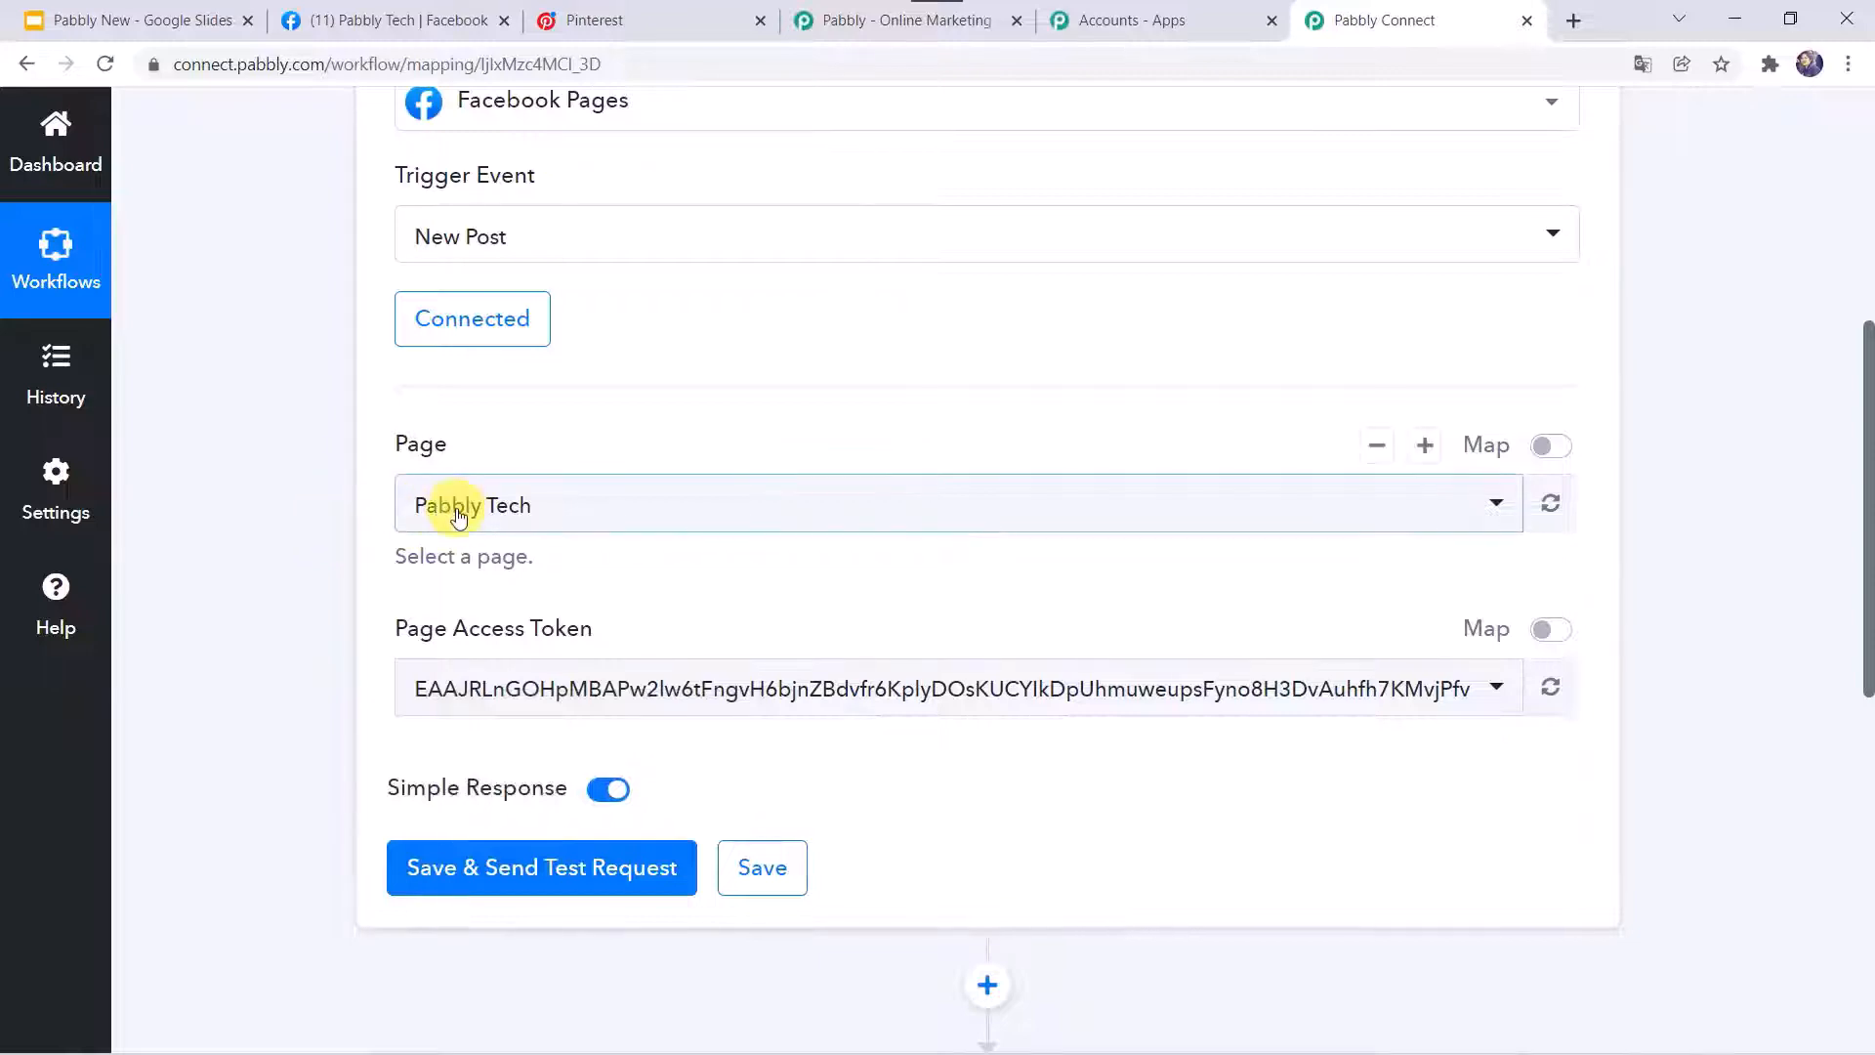
# Switch to the Pabbly Tech page on Facebook and start a new post with the image Pabbbly 2.gif from Downloads
pyautogui.click(383, 18)
pyautogui.scroll(-5, 1080, 615)
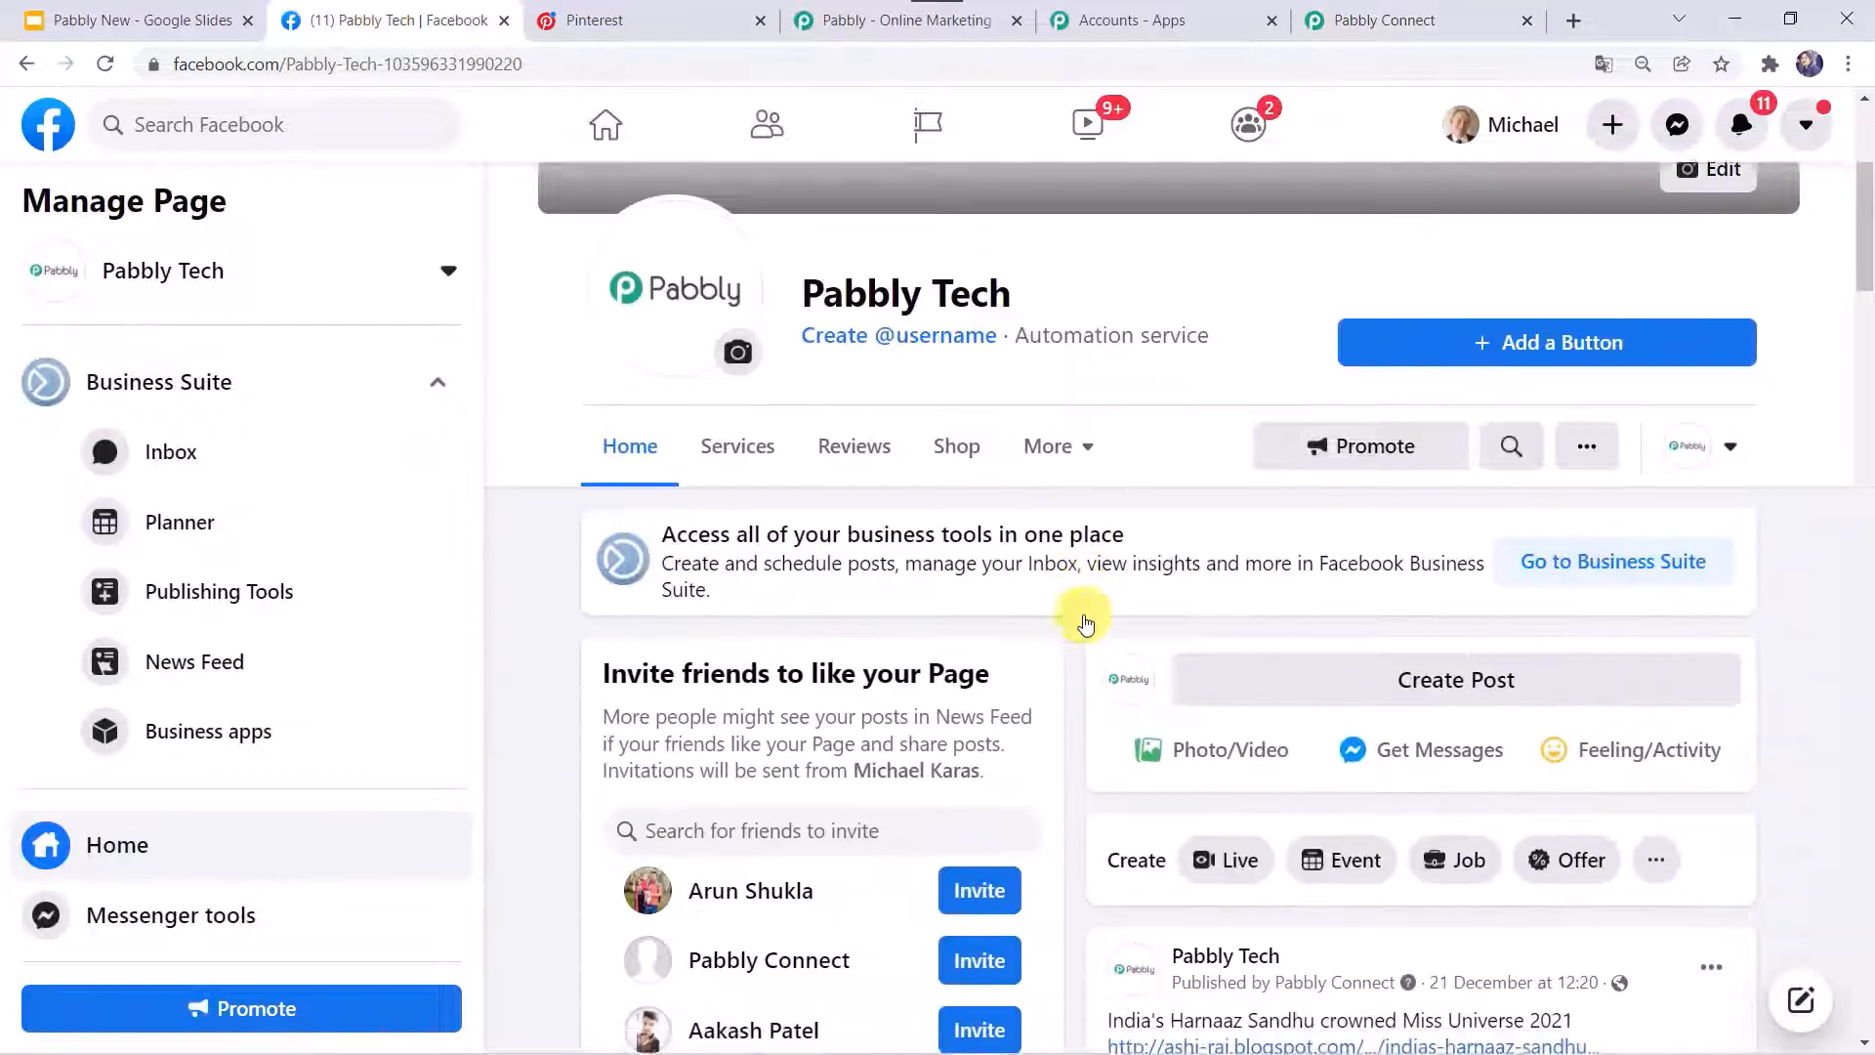
pyautogui.click(1420, 637)
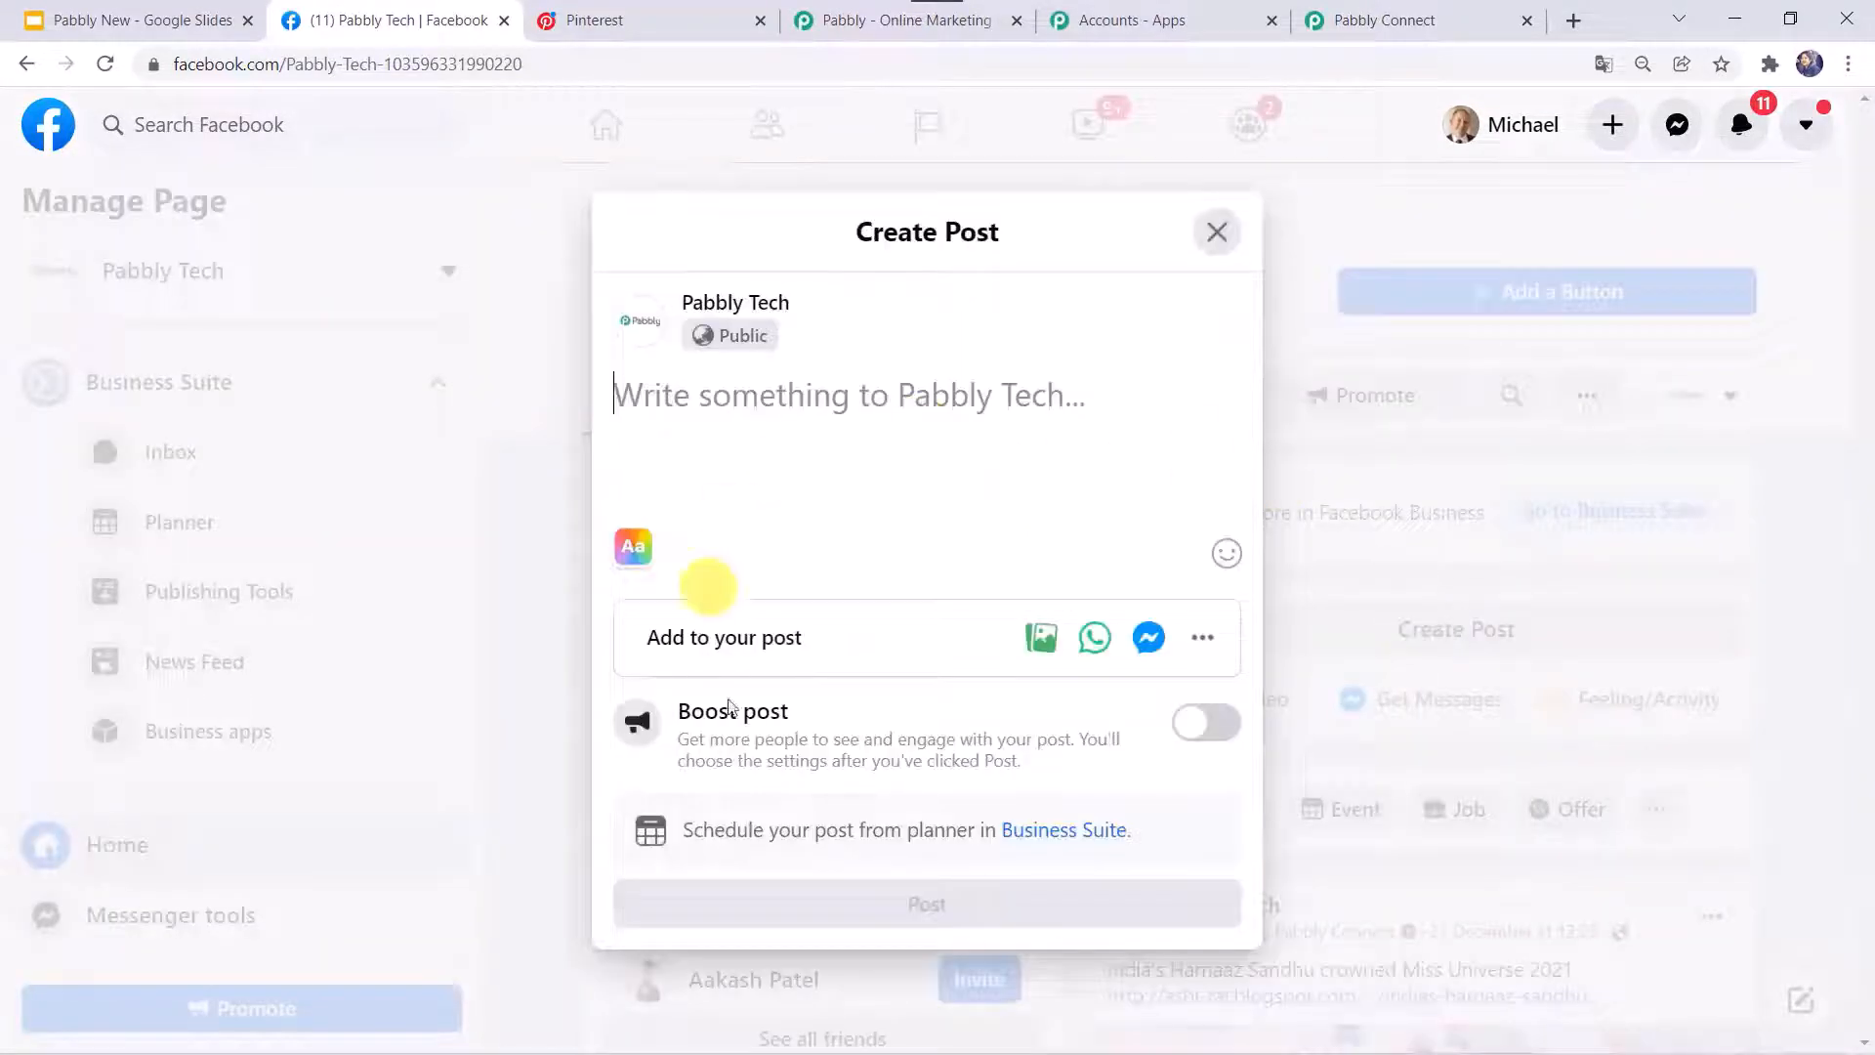
pyautogui.click(1040, 645)
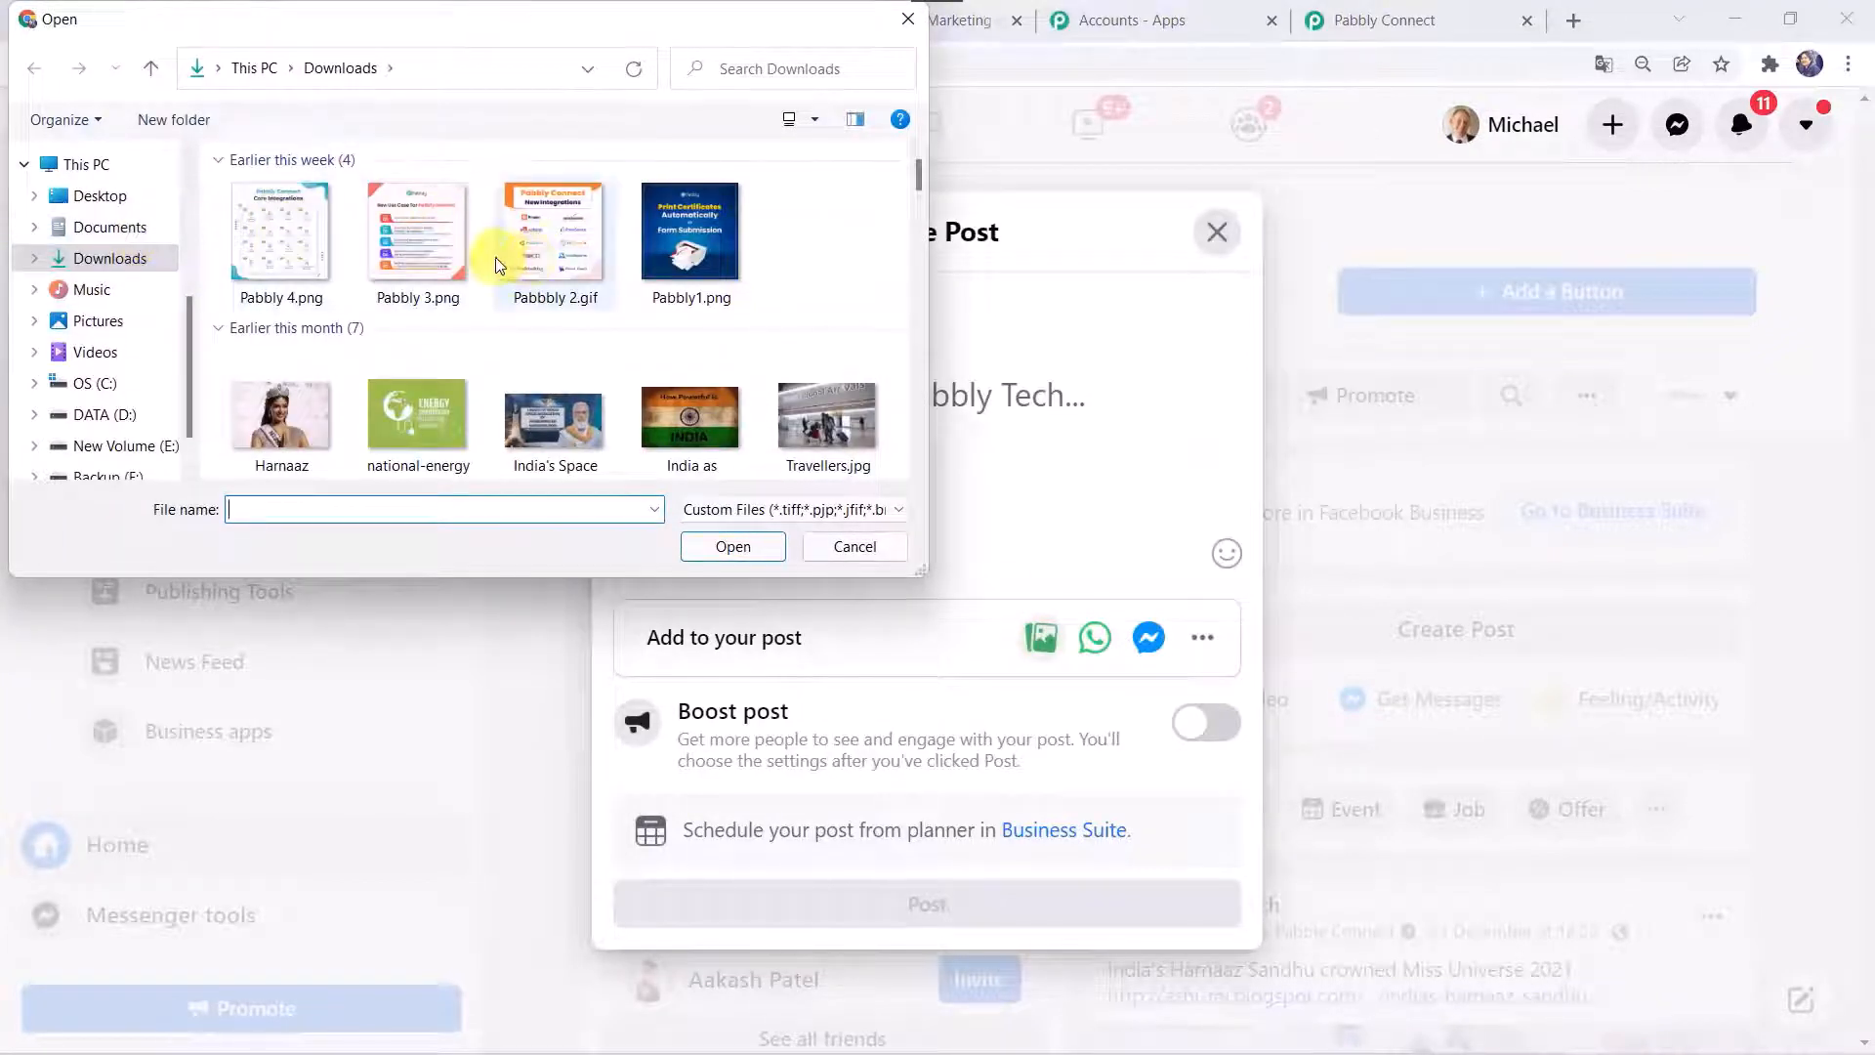
pyautogui.doubleClick(539, 255)
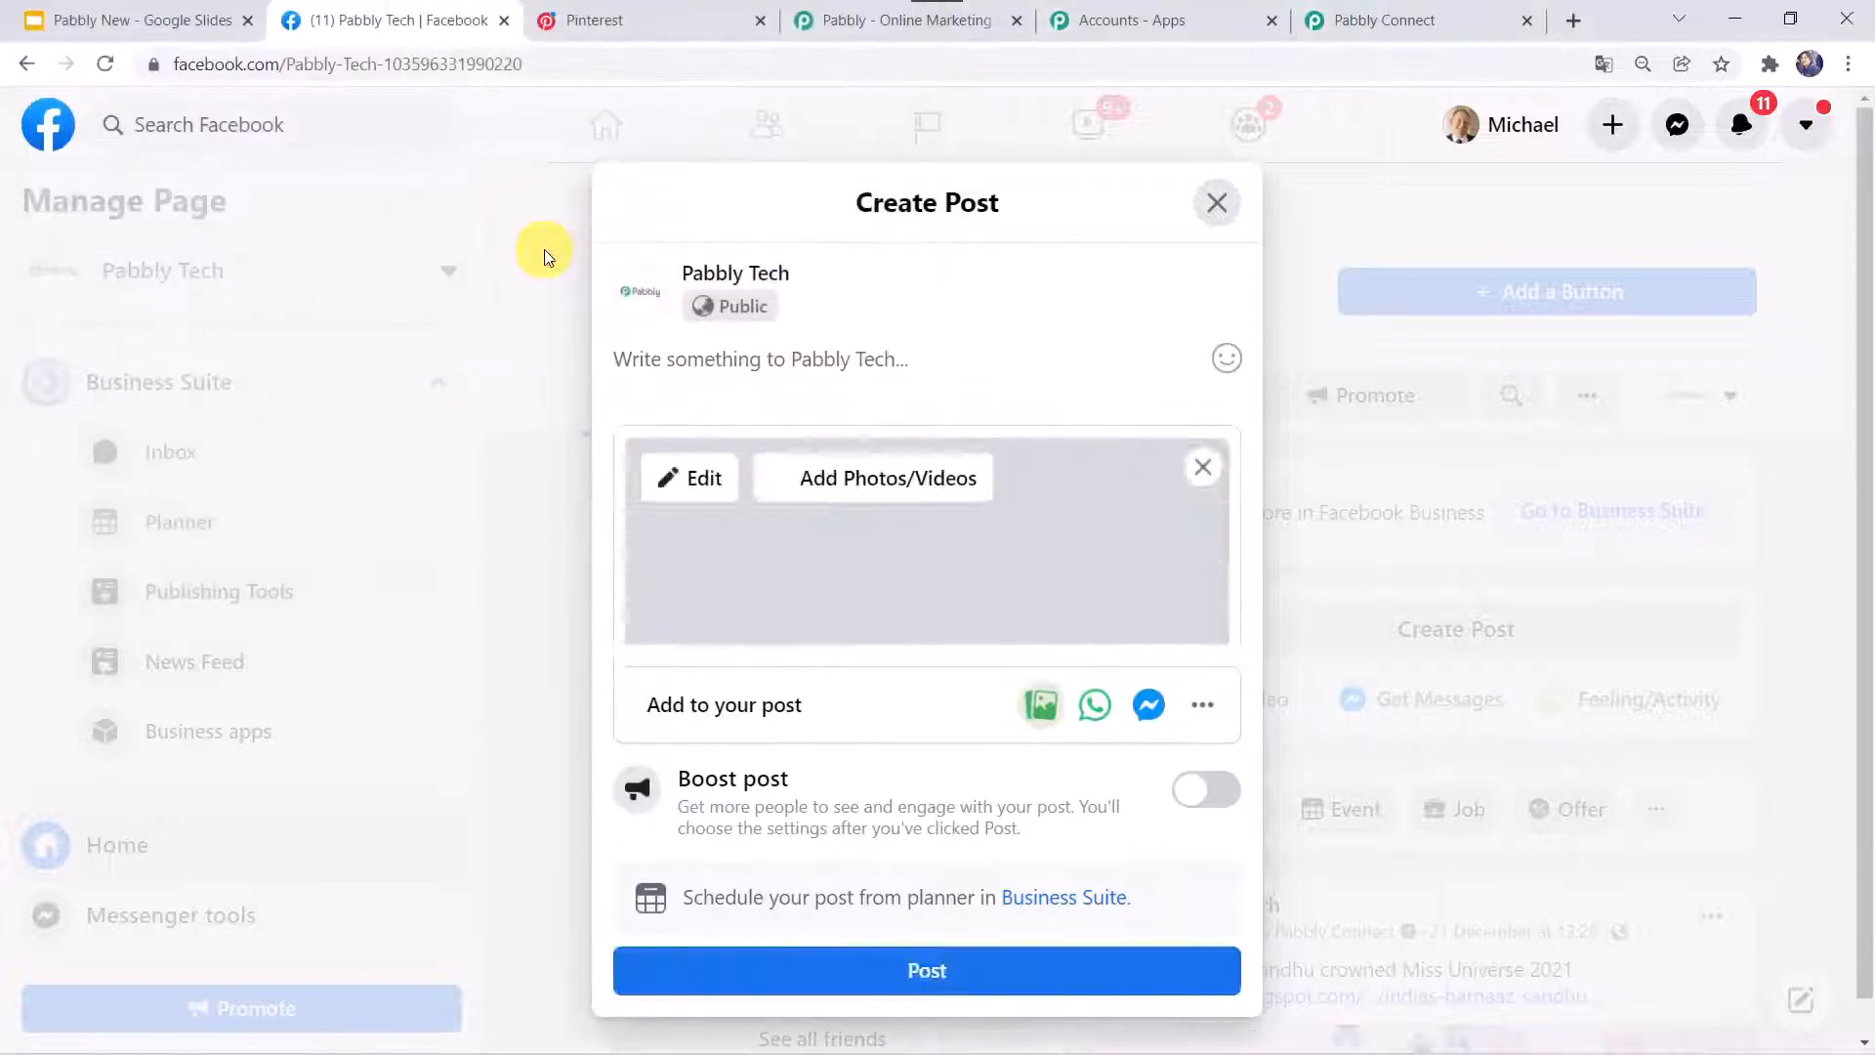
# Write "Pabbly Connect" and "New Integrations" on two lines as the post's text, publish it, and view it on the page
pyautogui.click(704, 362)
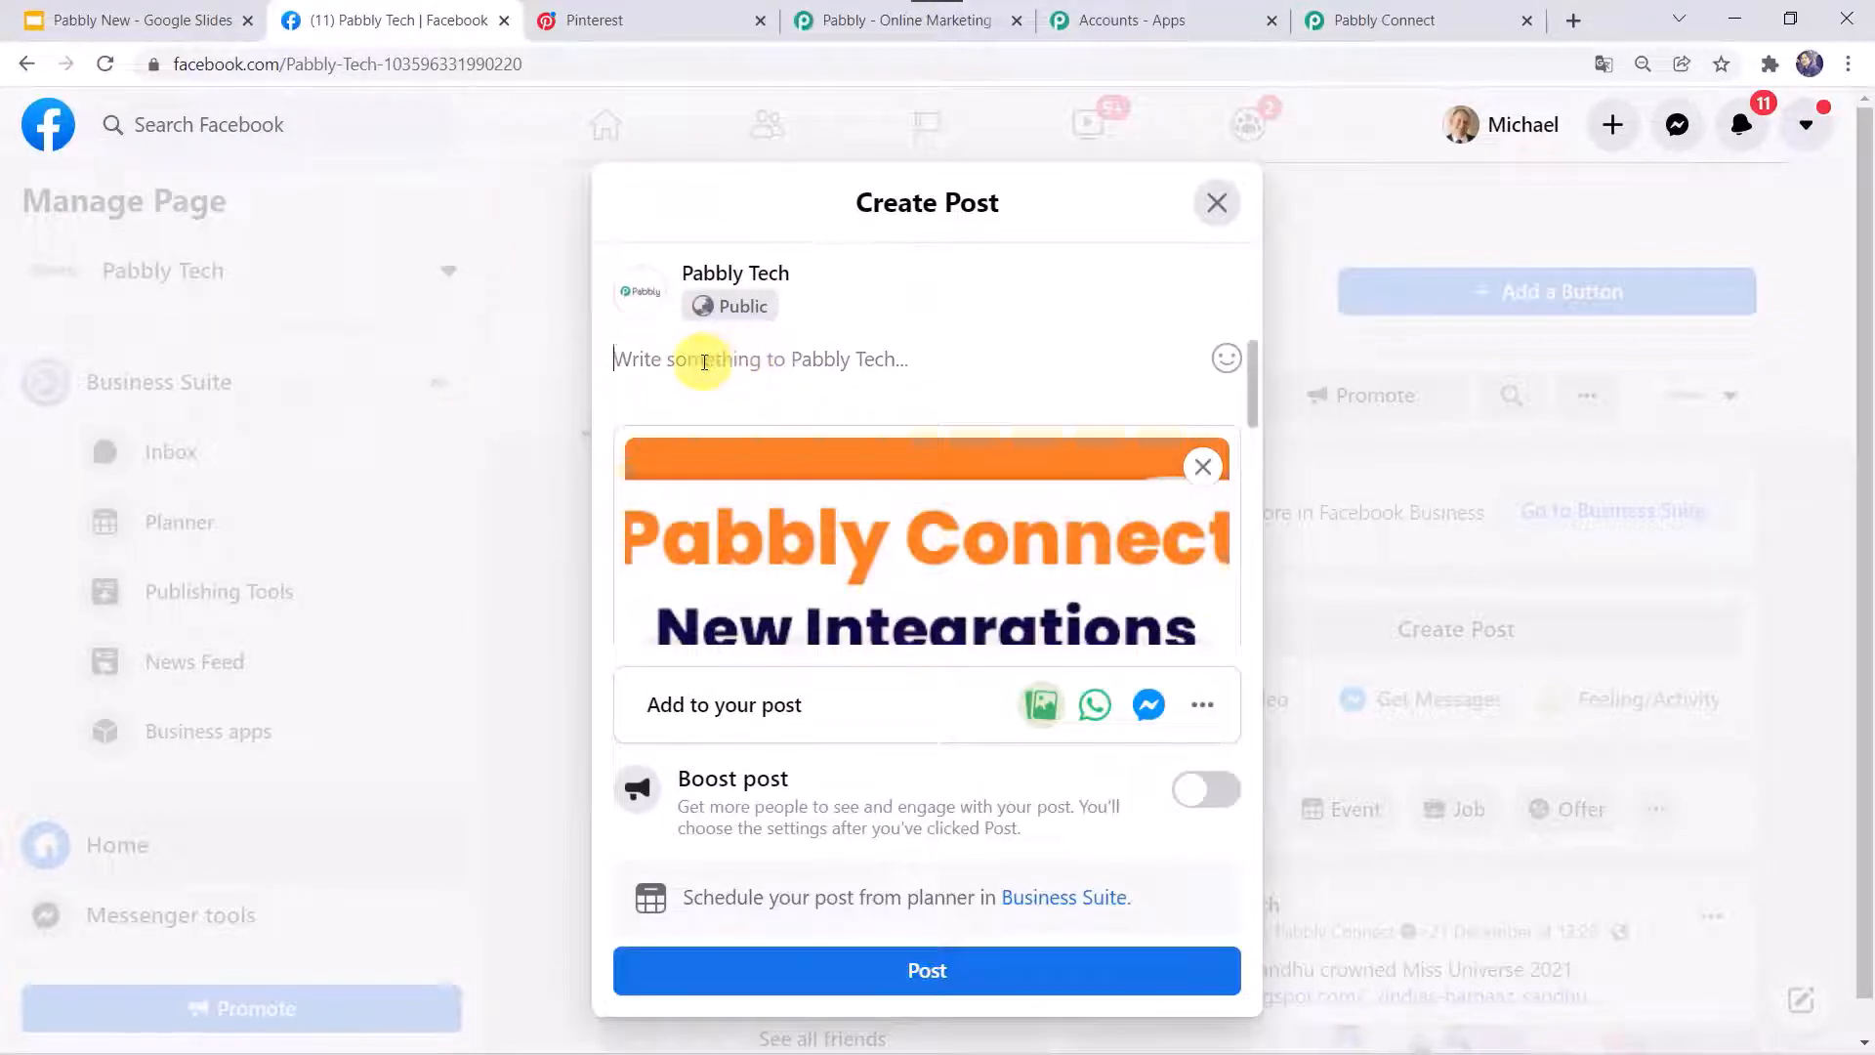
pyautogui.write('Pabbly Connect')
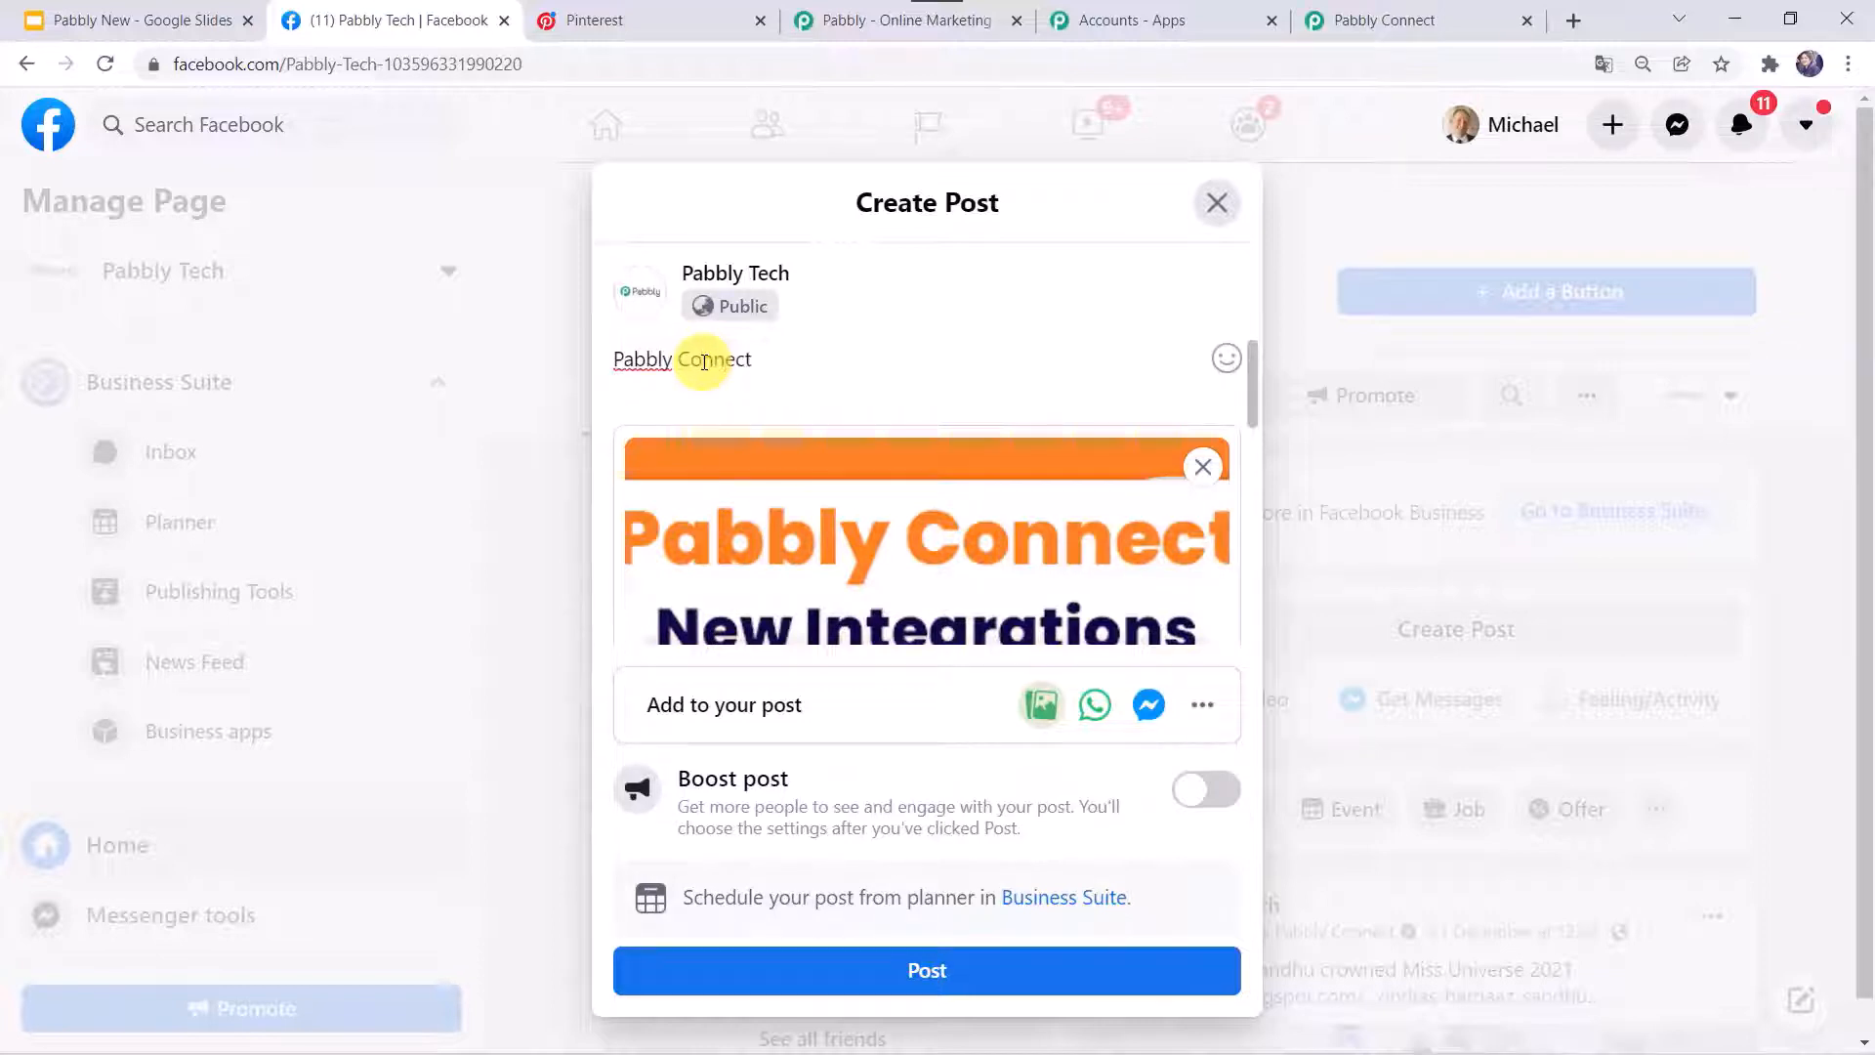
pyautogui.press('Return')
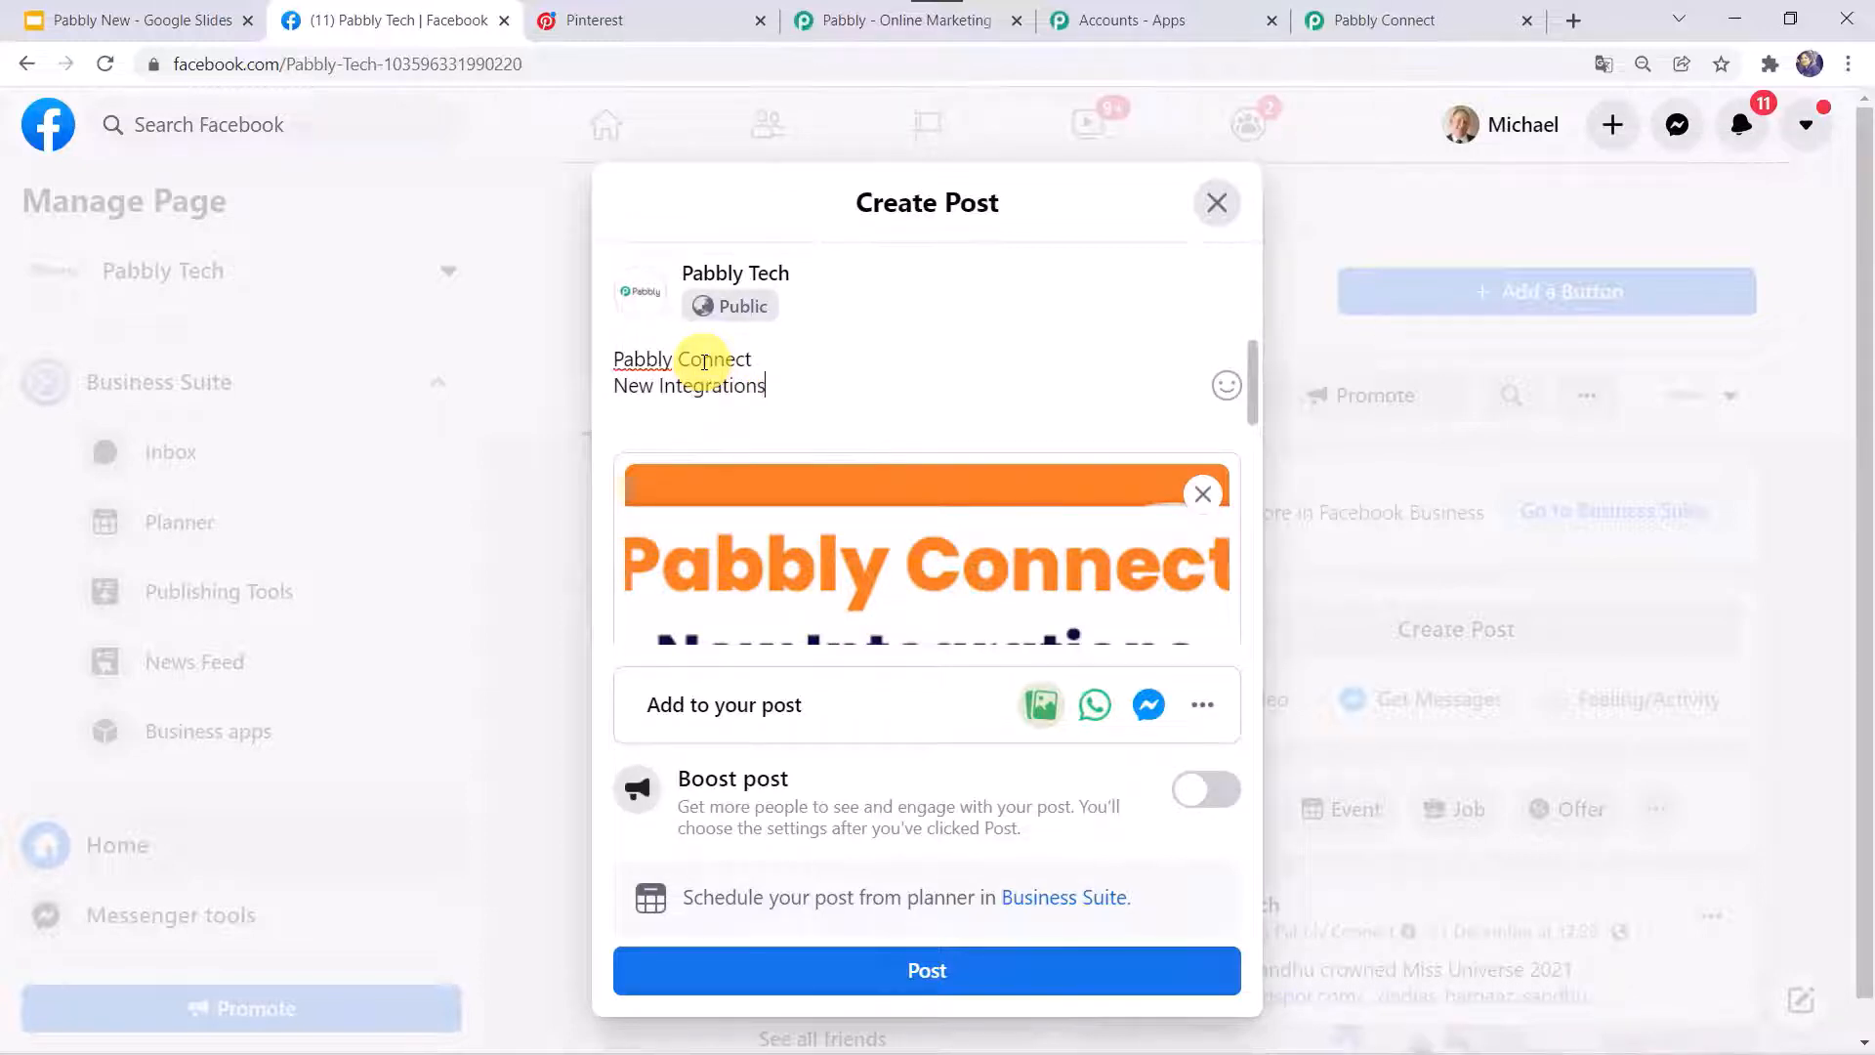
pyautogui.click(885, 971)
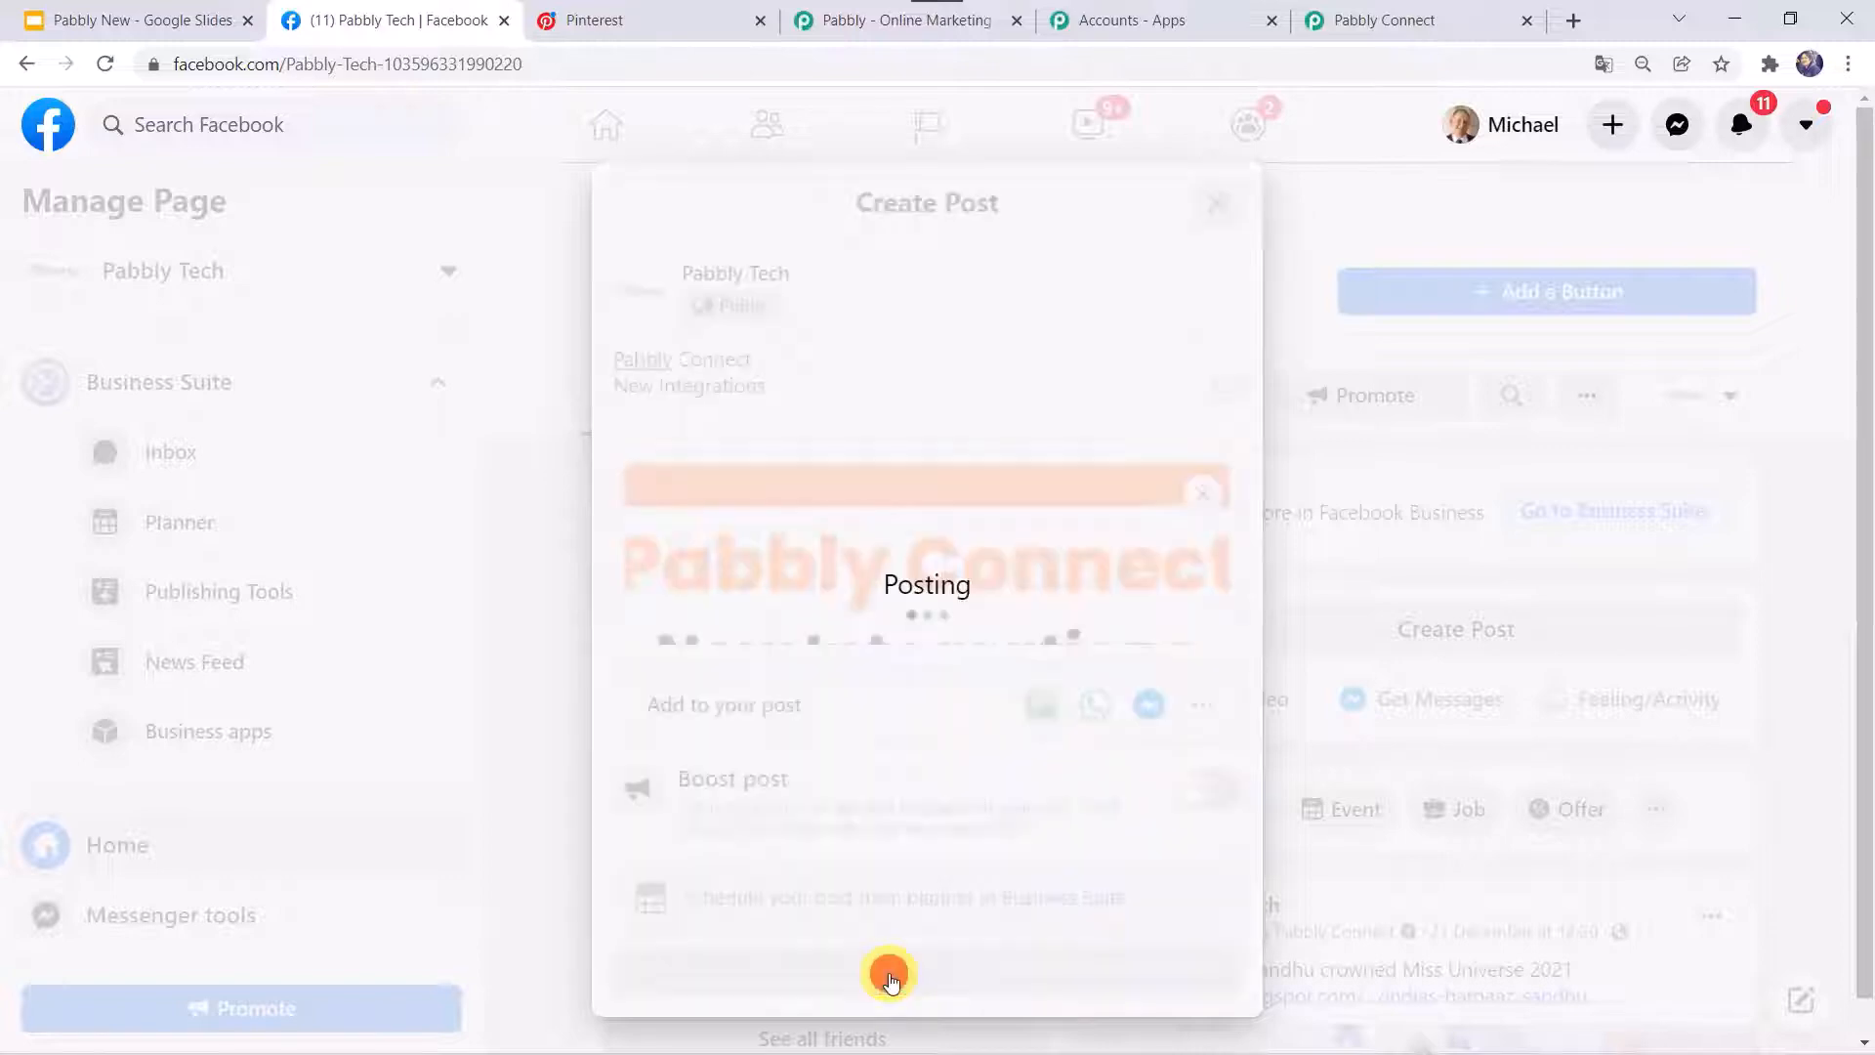
pyautogui.scroll(-6, 1373, 736)
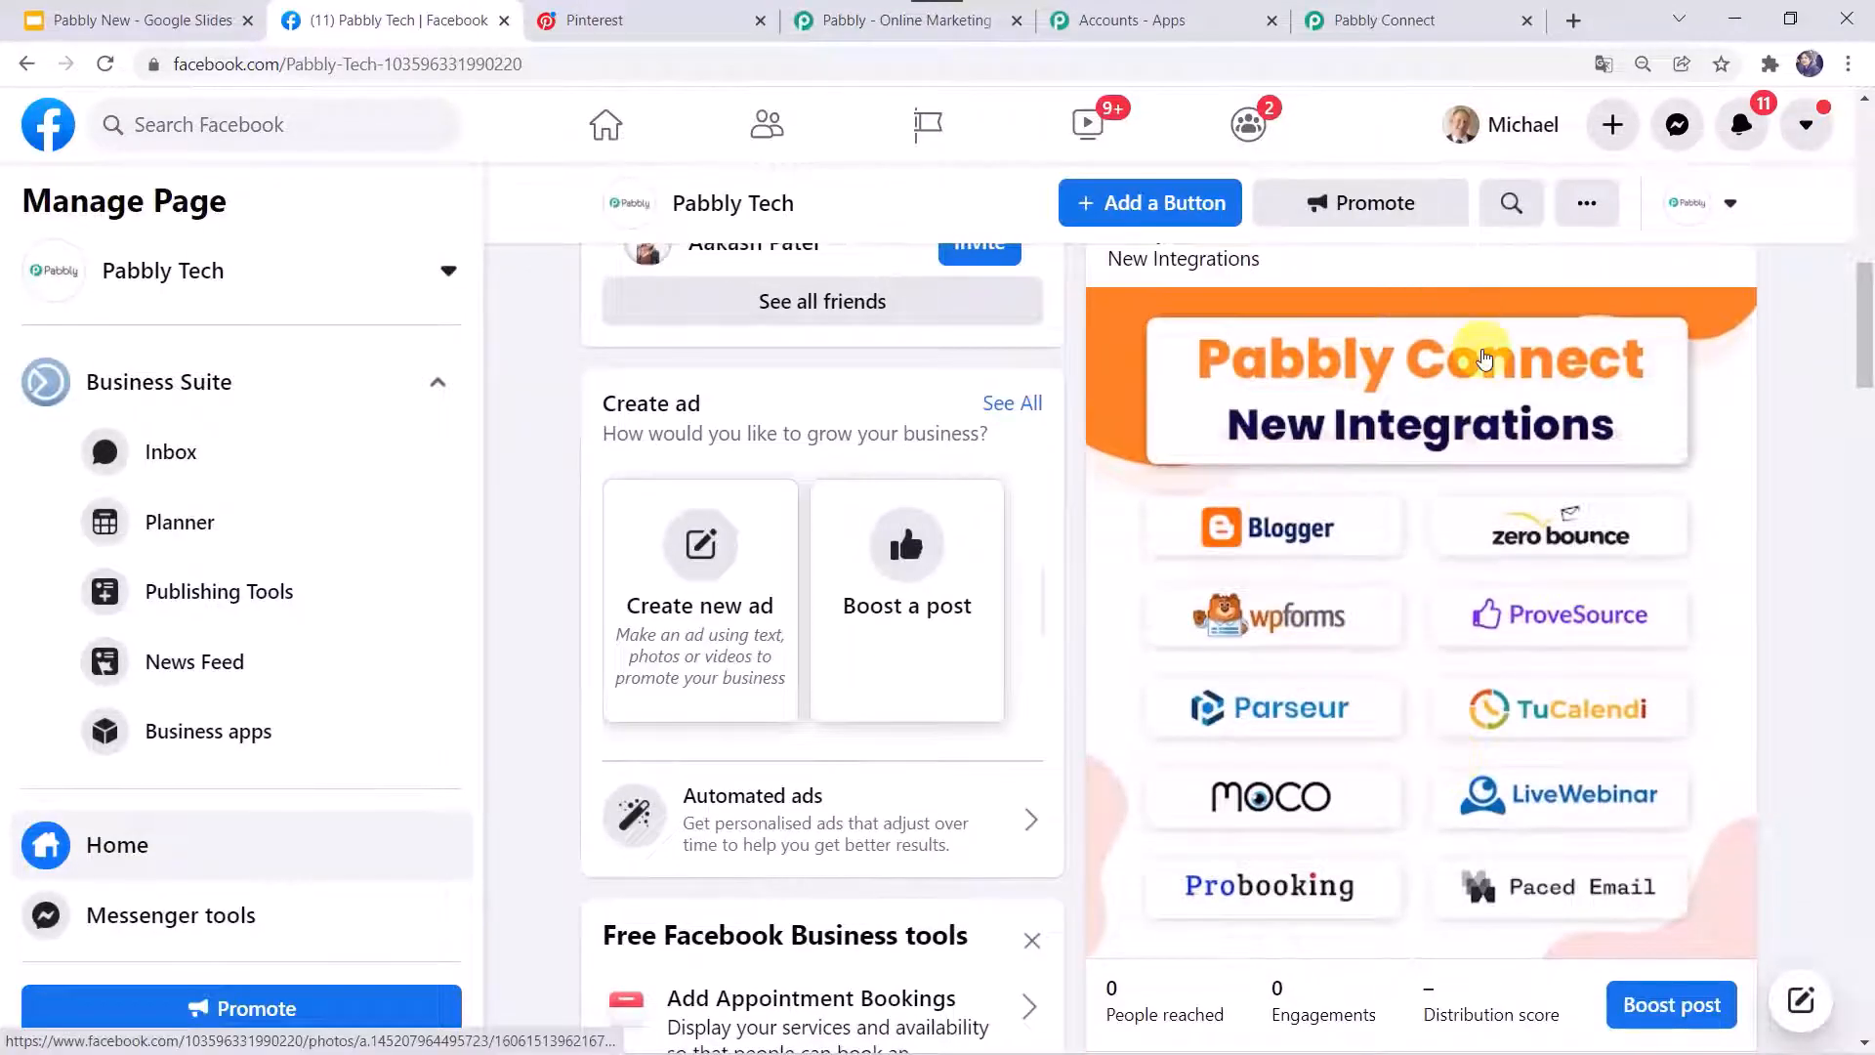
# Return to the workflow in Pabbly Connect, save the Facebook Pages trigger and send a test request
pyautogui.click(1416, 20)
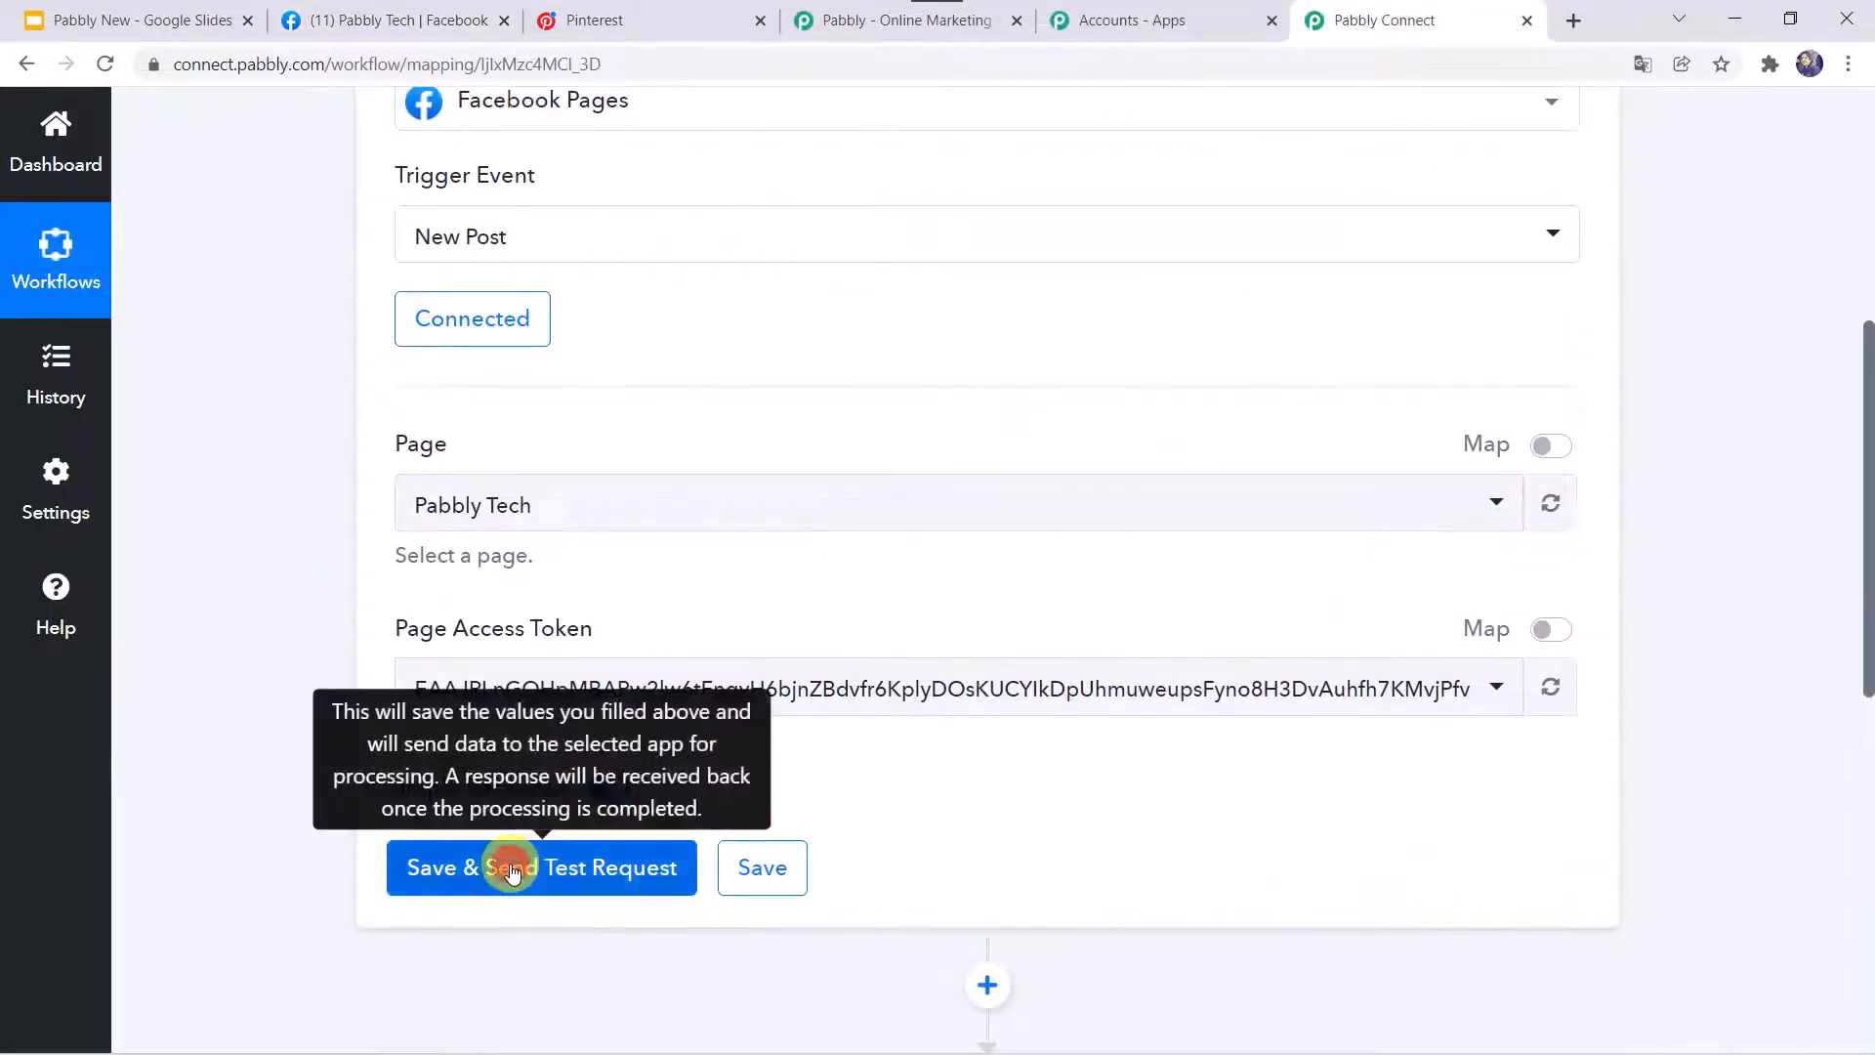
pyautogui.click(511, 868)
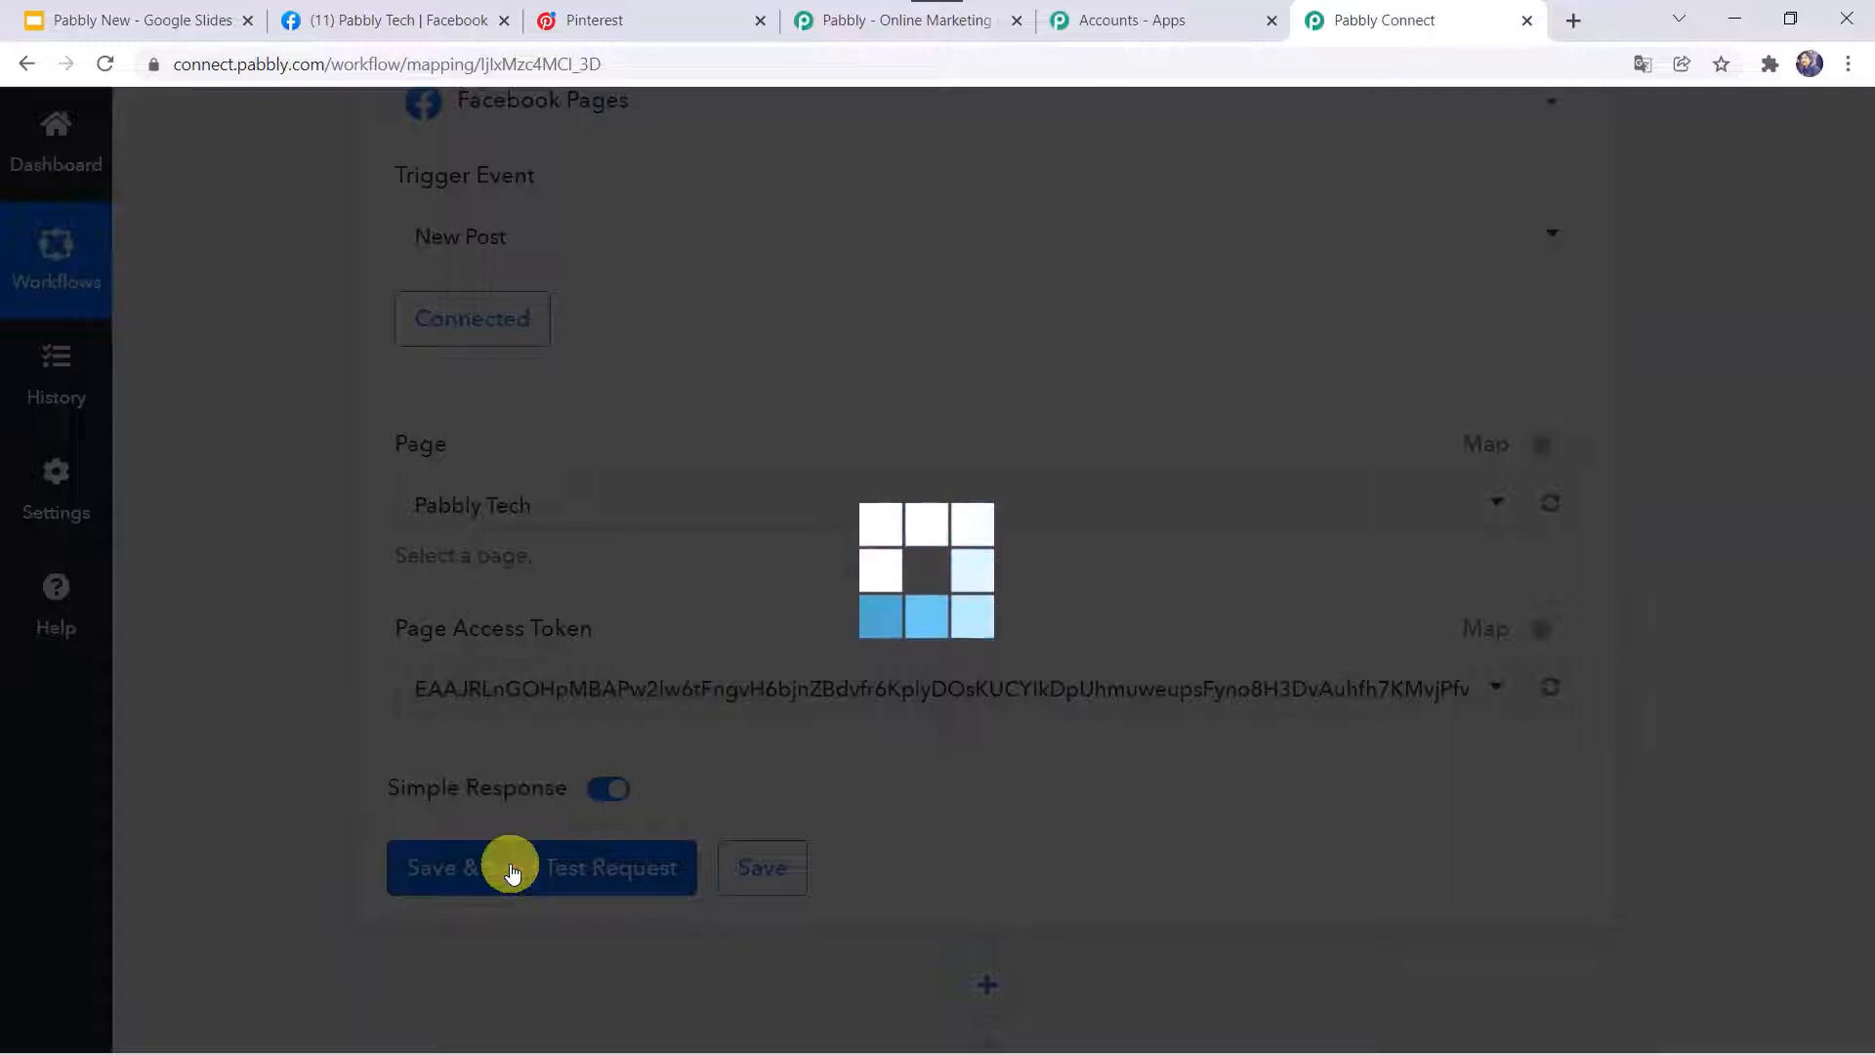
pyautogui.scroll(-6, 307, 767)
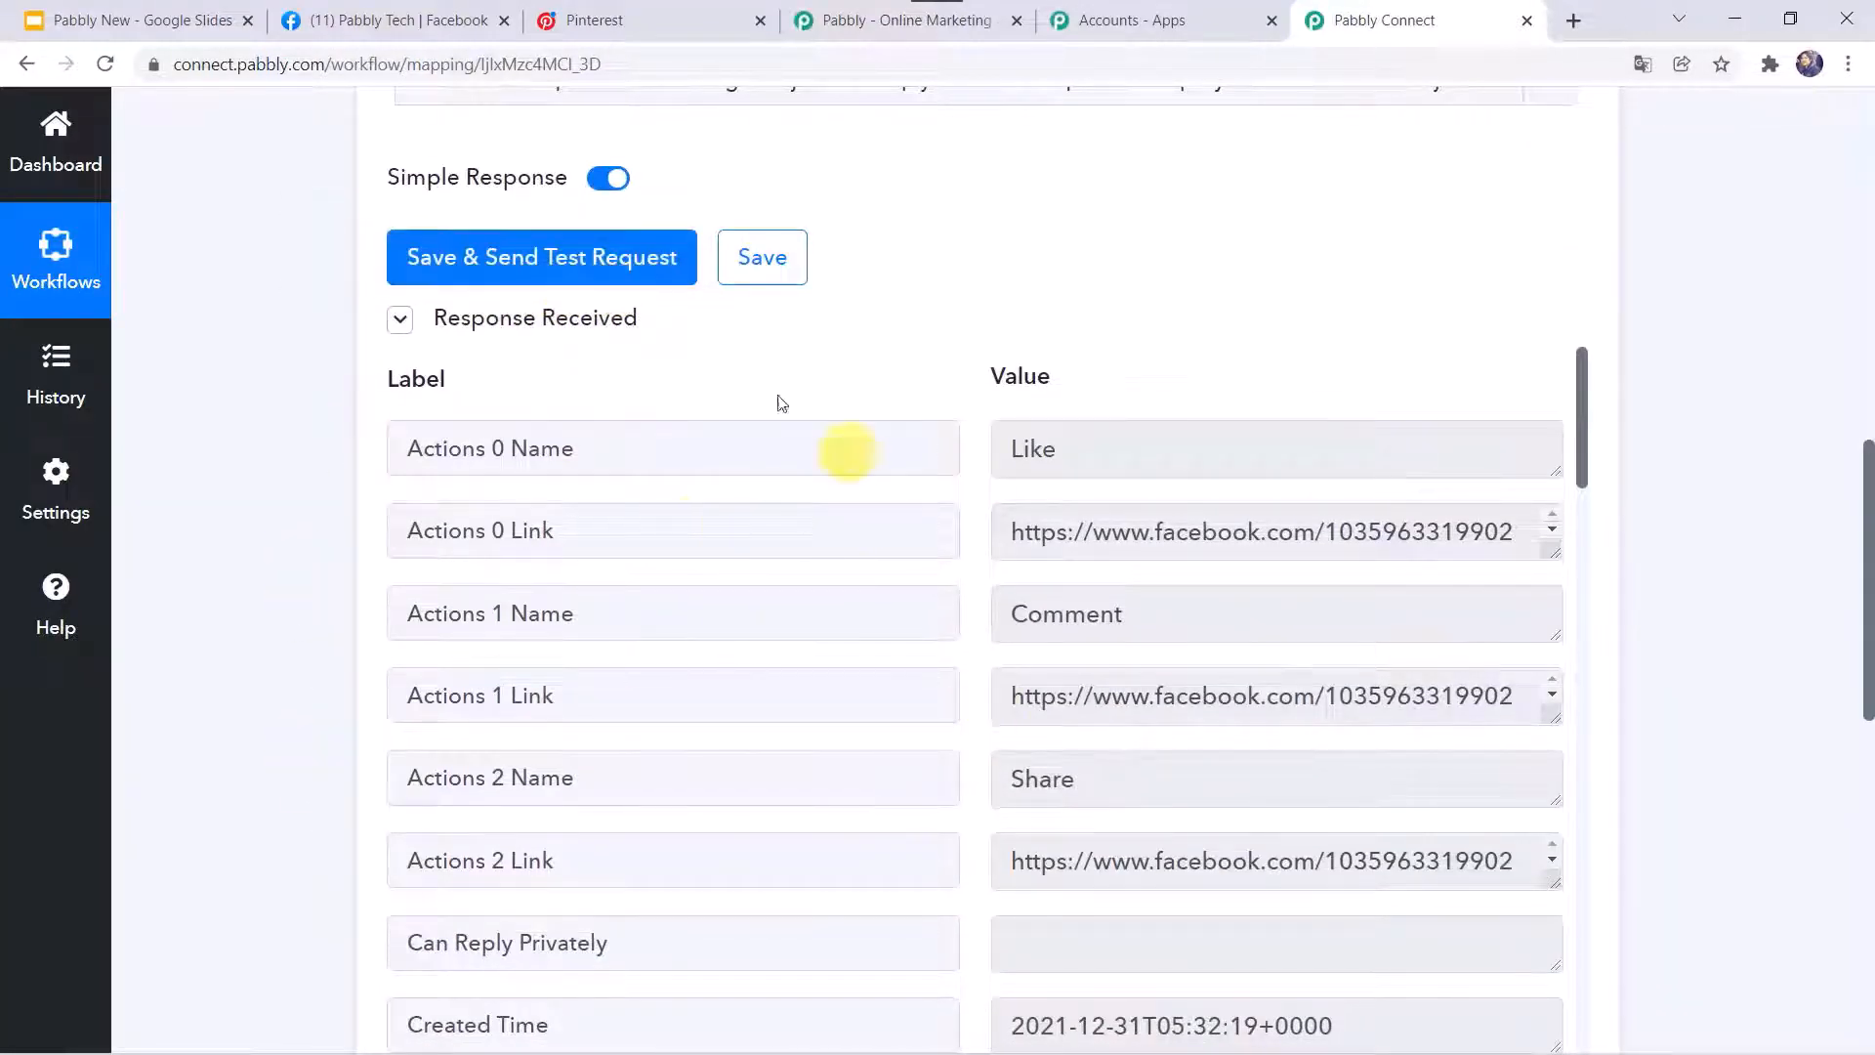
# Examine the received trigger response for the new post's picture, message, description and attachment image source fields
pyautogui.scroll(-5, 749, 759)
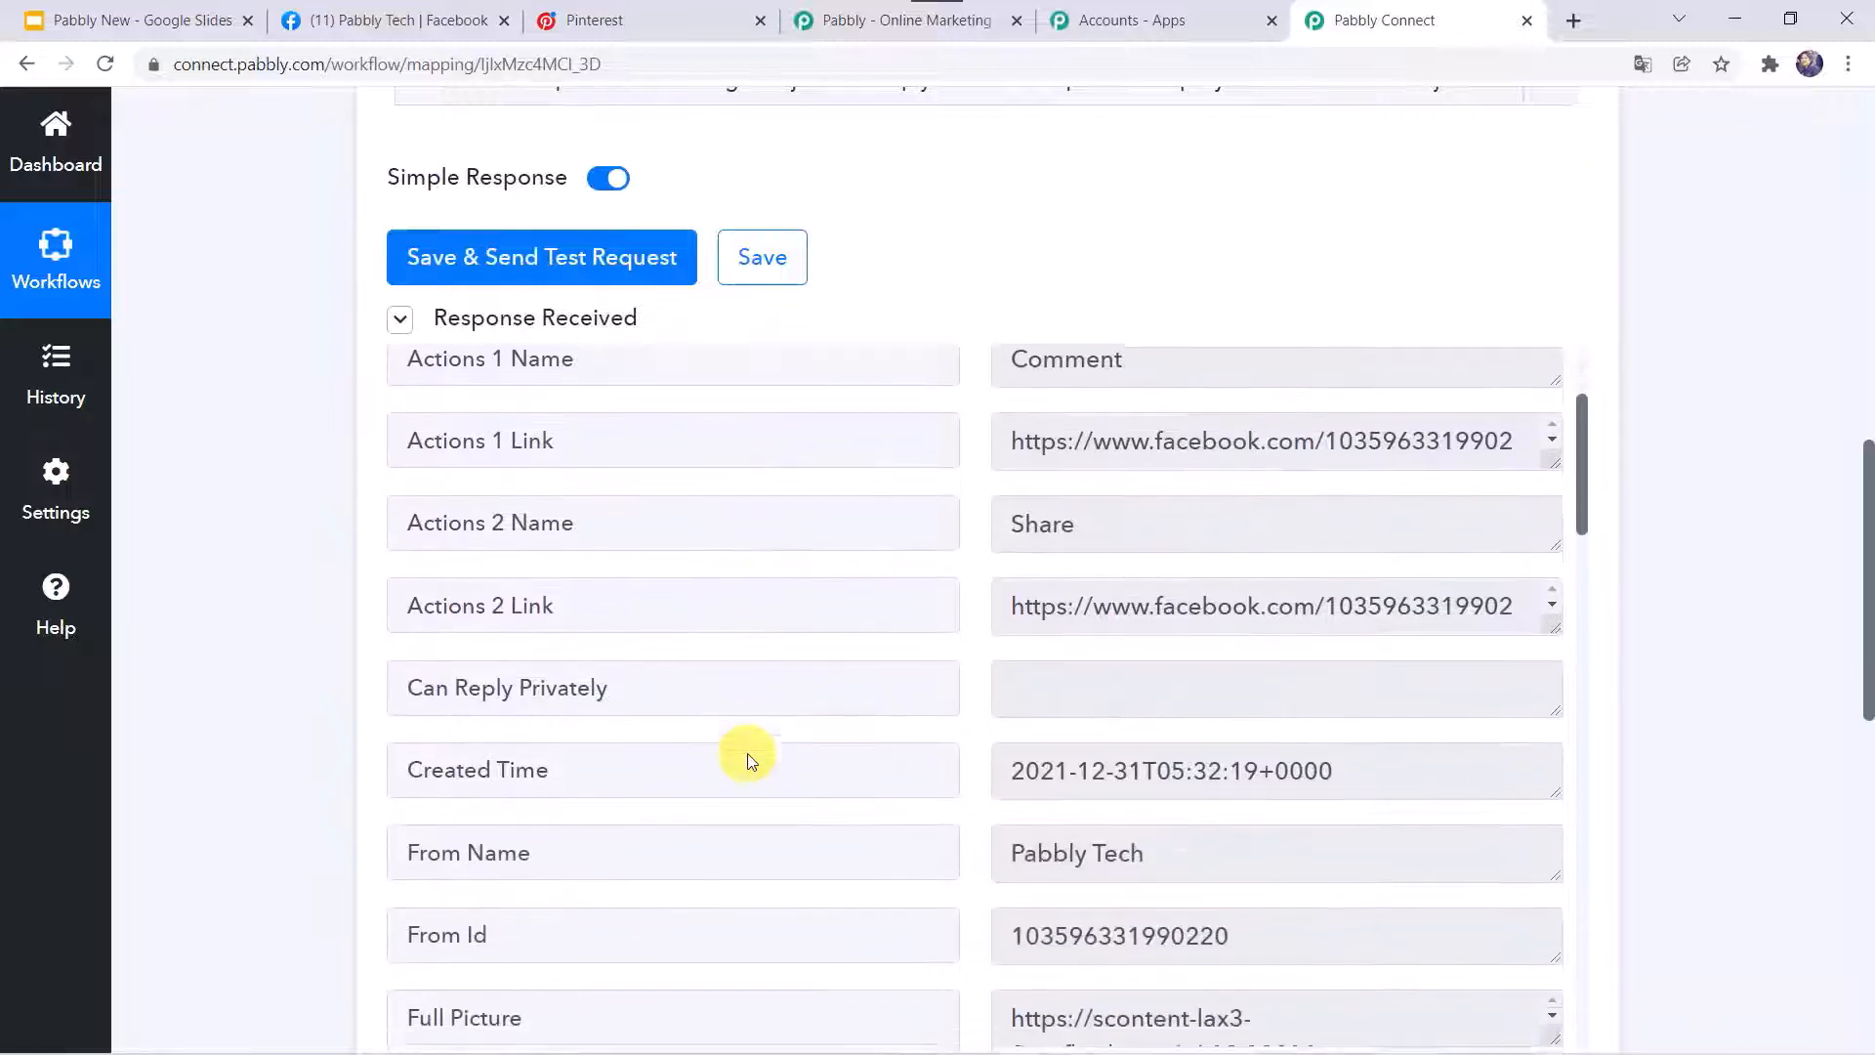
pyautogui.scroll(-2, 231, 764)
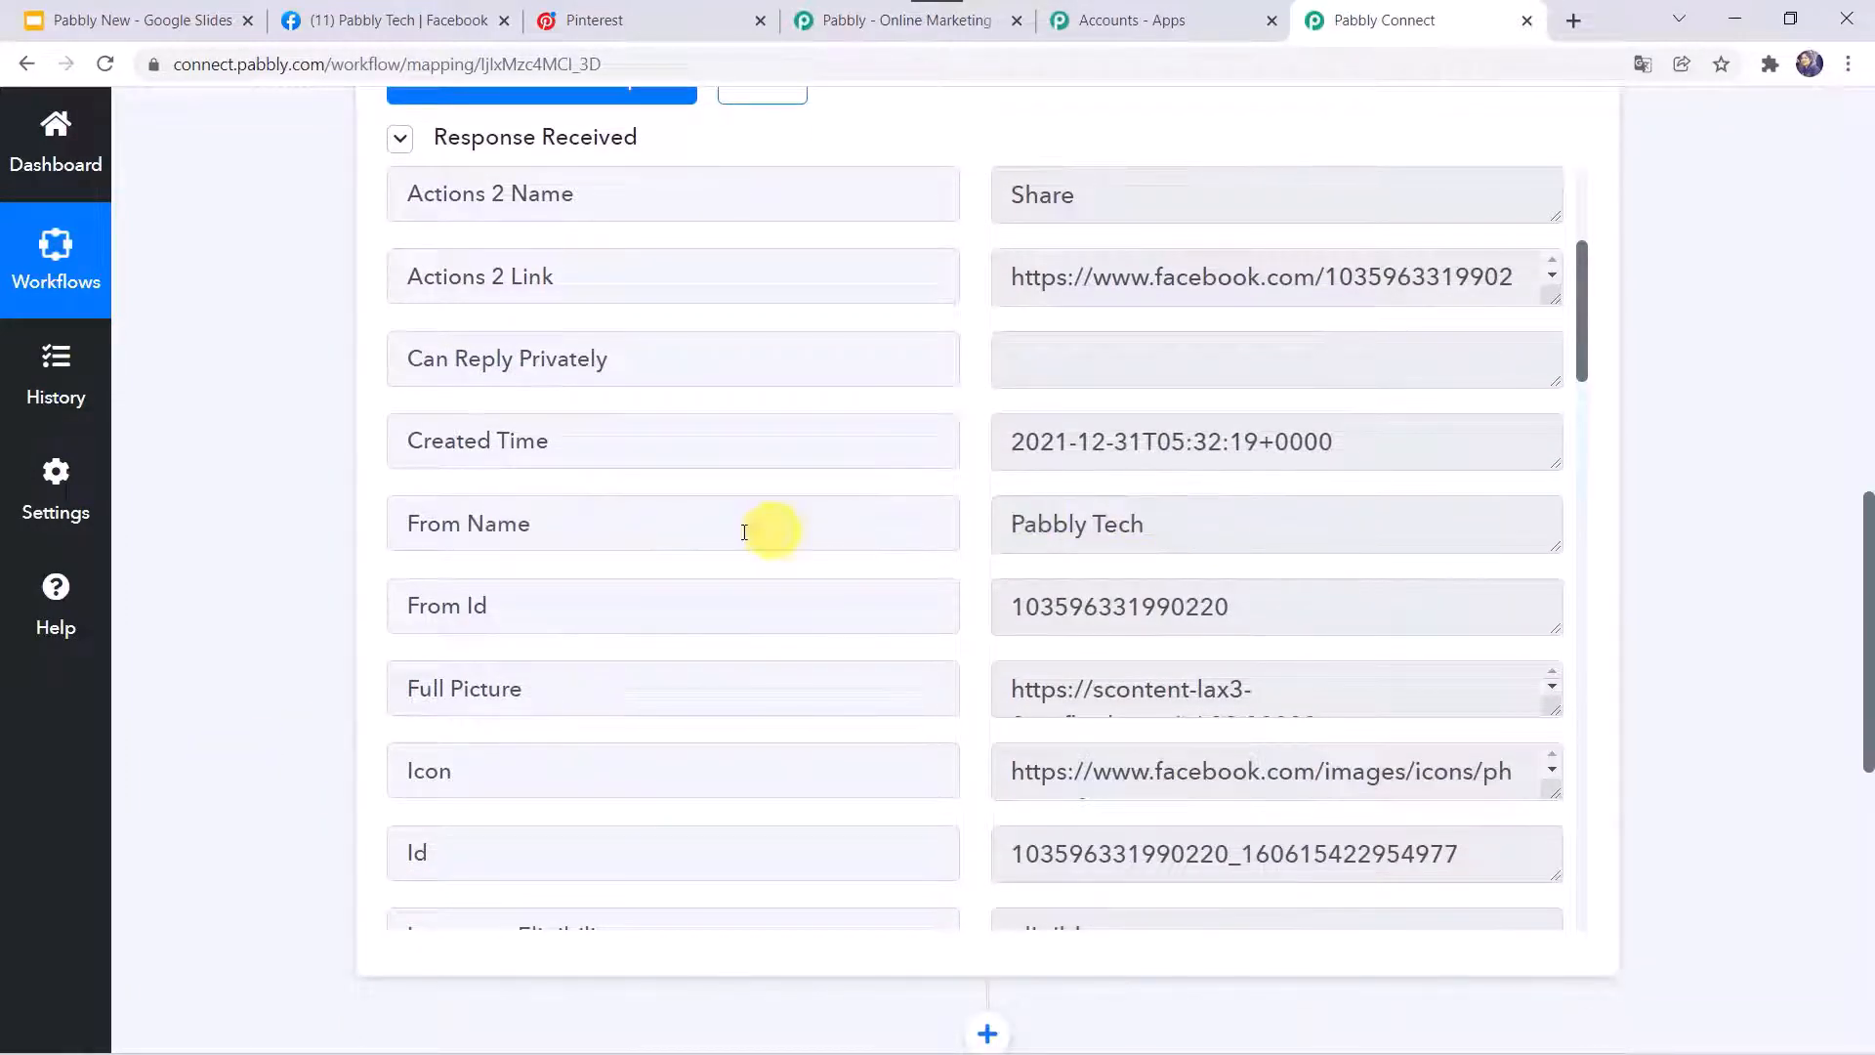
pyautogui.scroll(-3, 751, 532)
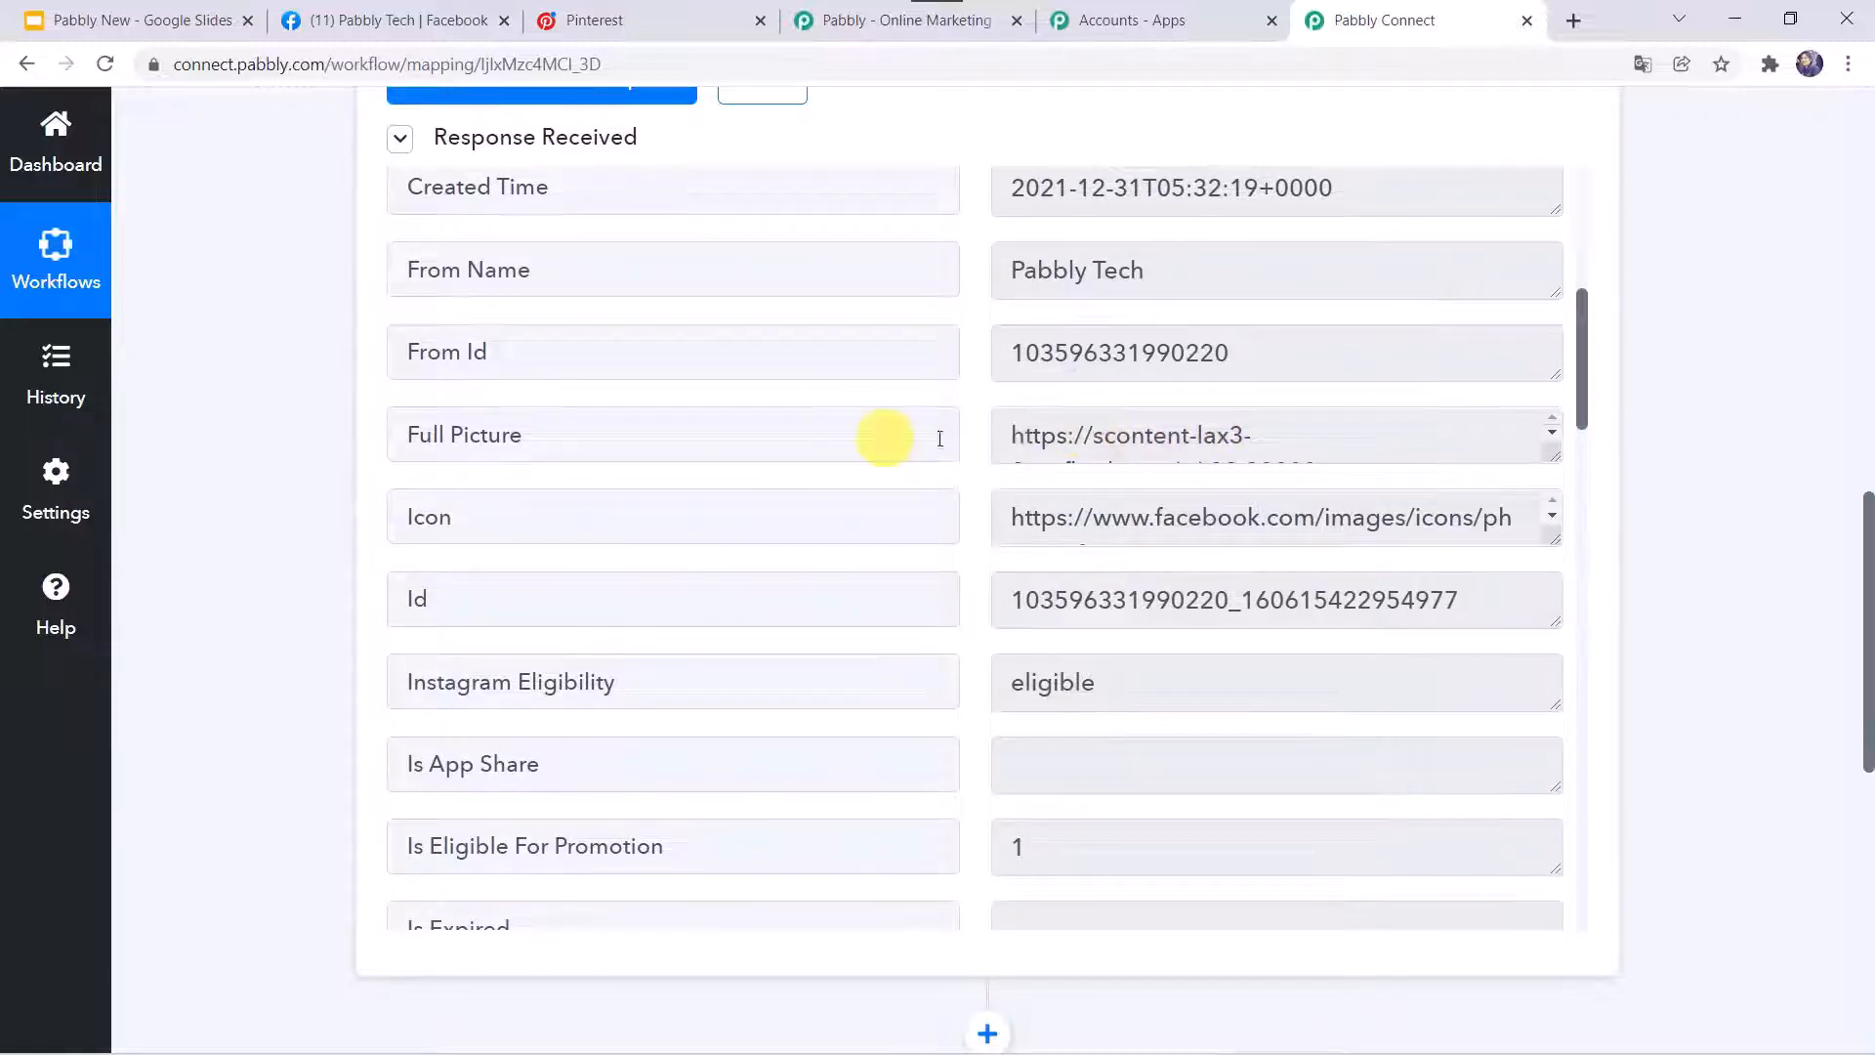
pyautogui.scroll(-3, 768, 444)
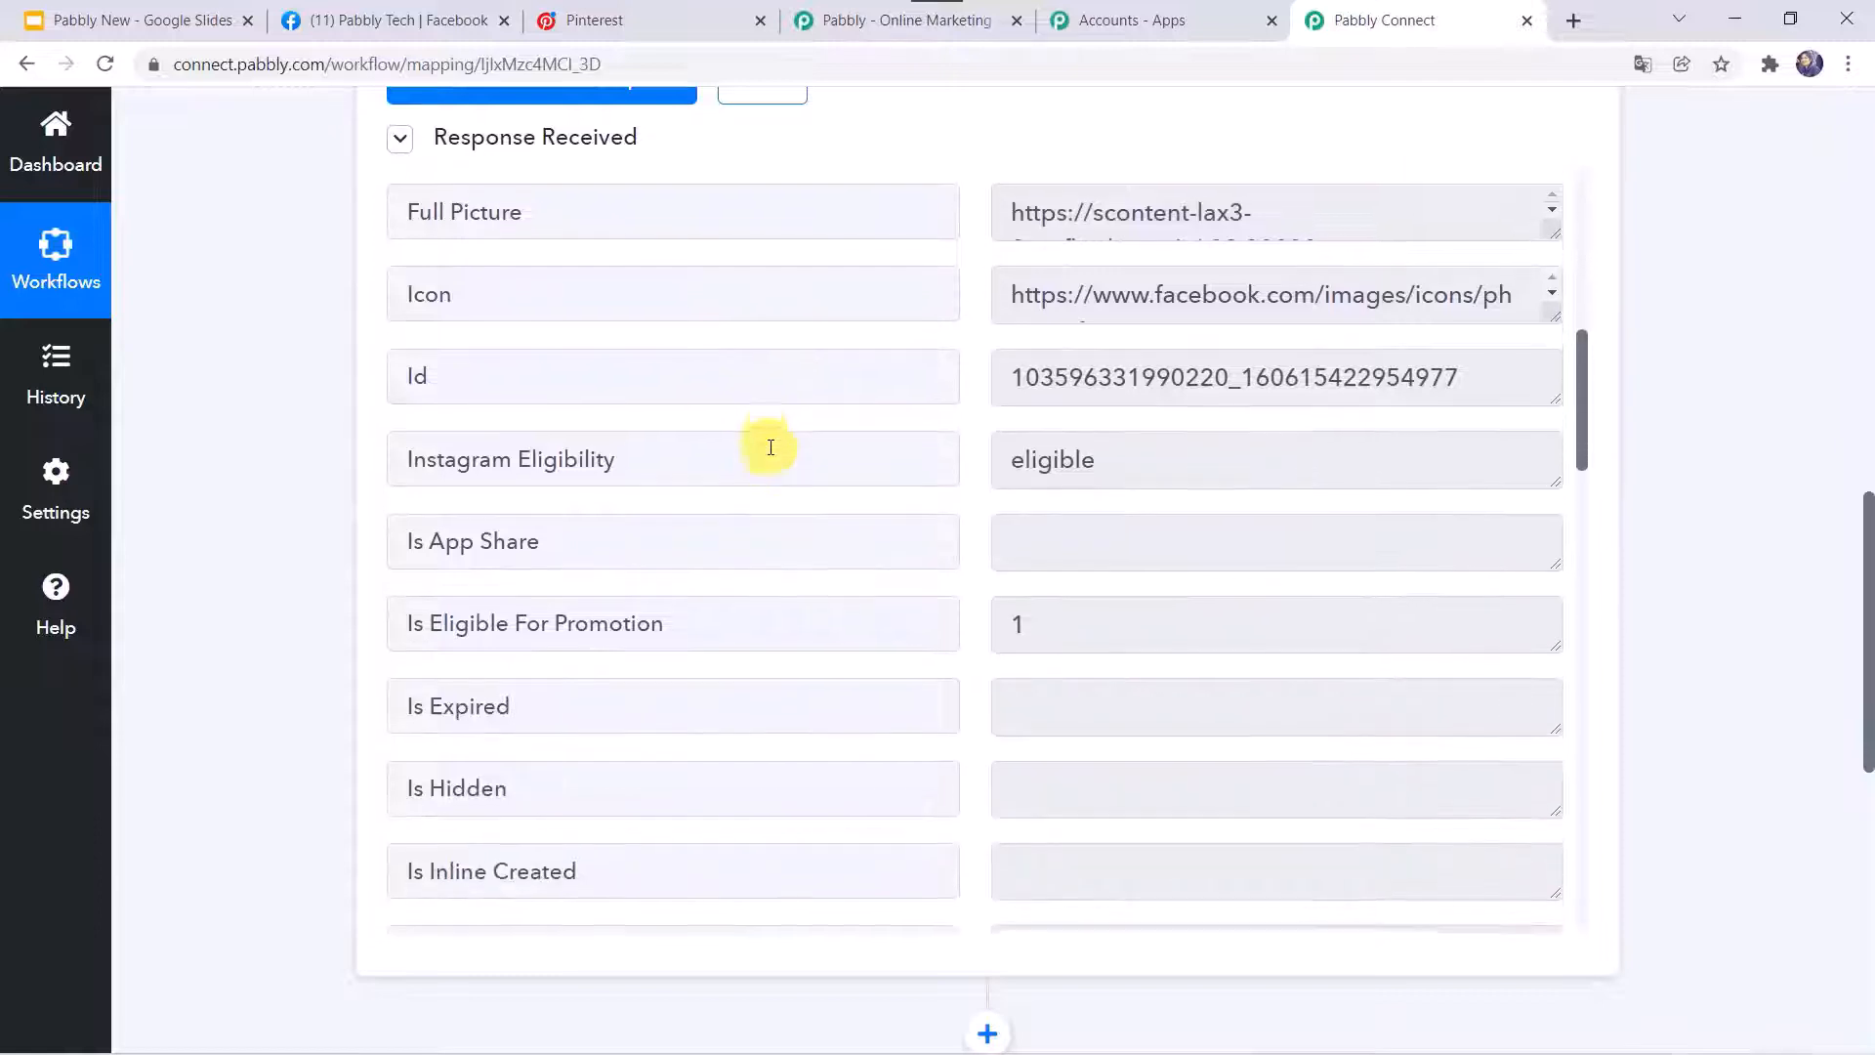
pyautogui.scroll(-10, 929, 601)
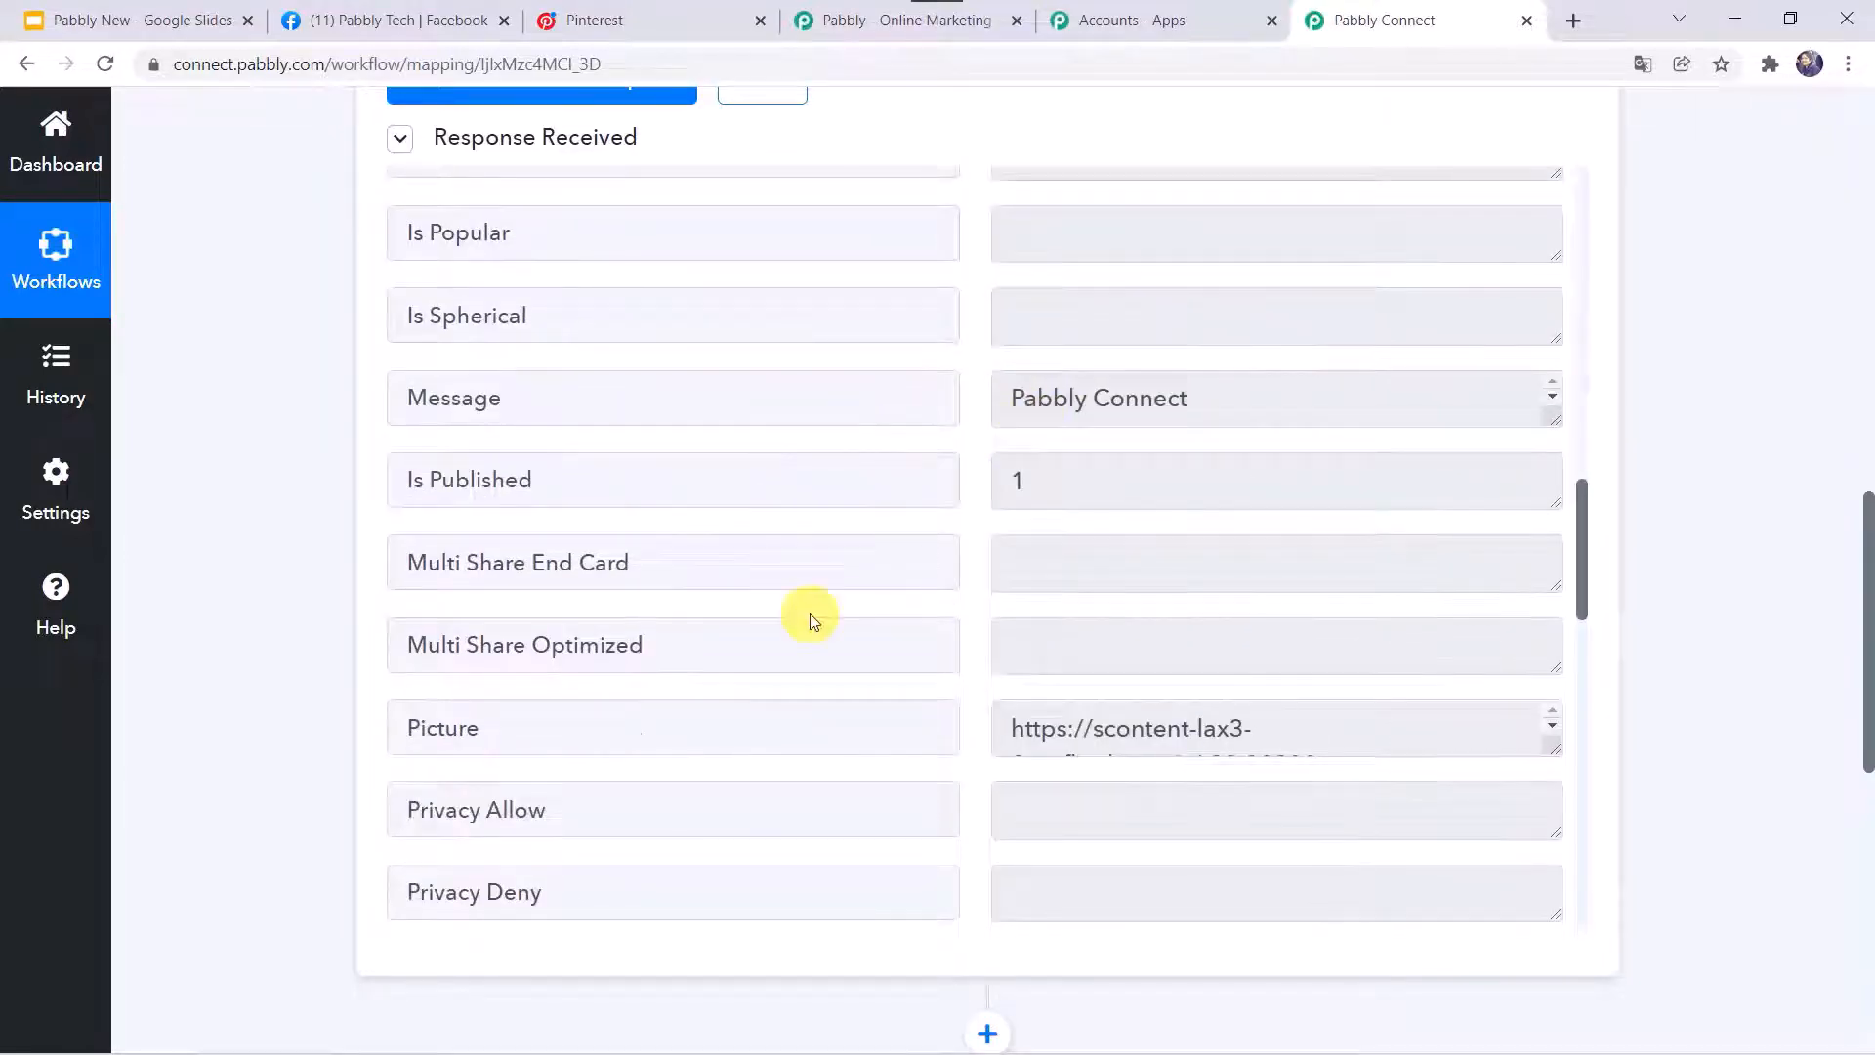
pyautogui.scroll(-3, 807, 615)
pyautogui.scroll(-9, 810, 613)
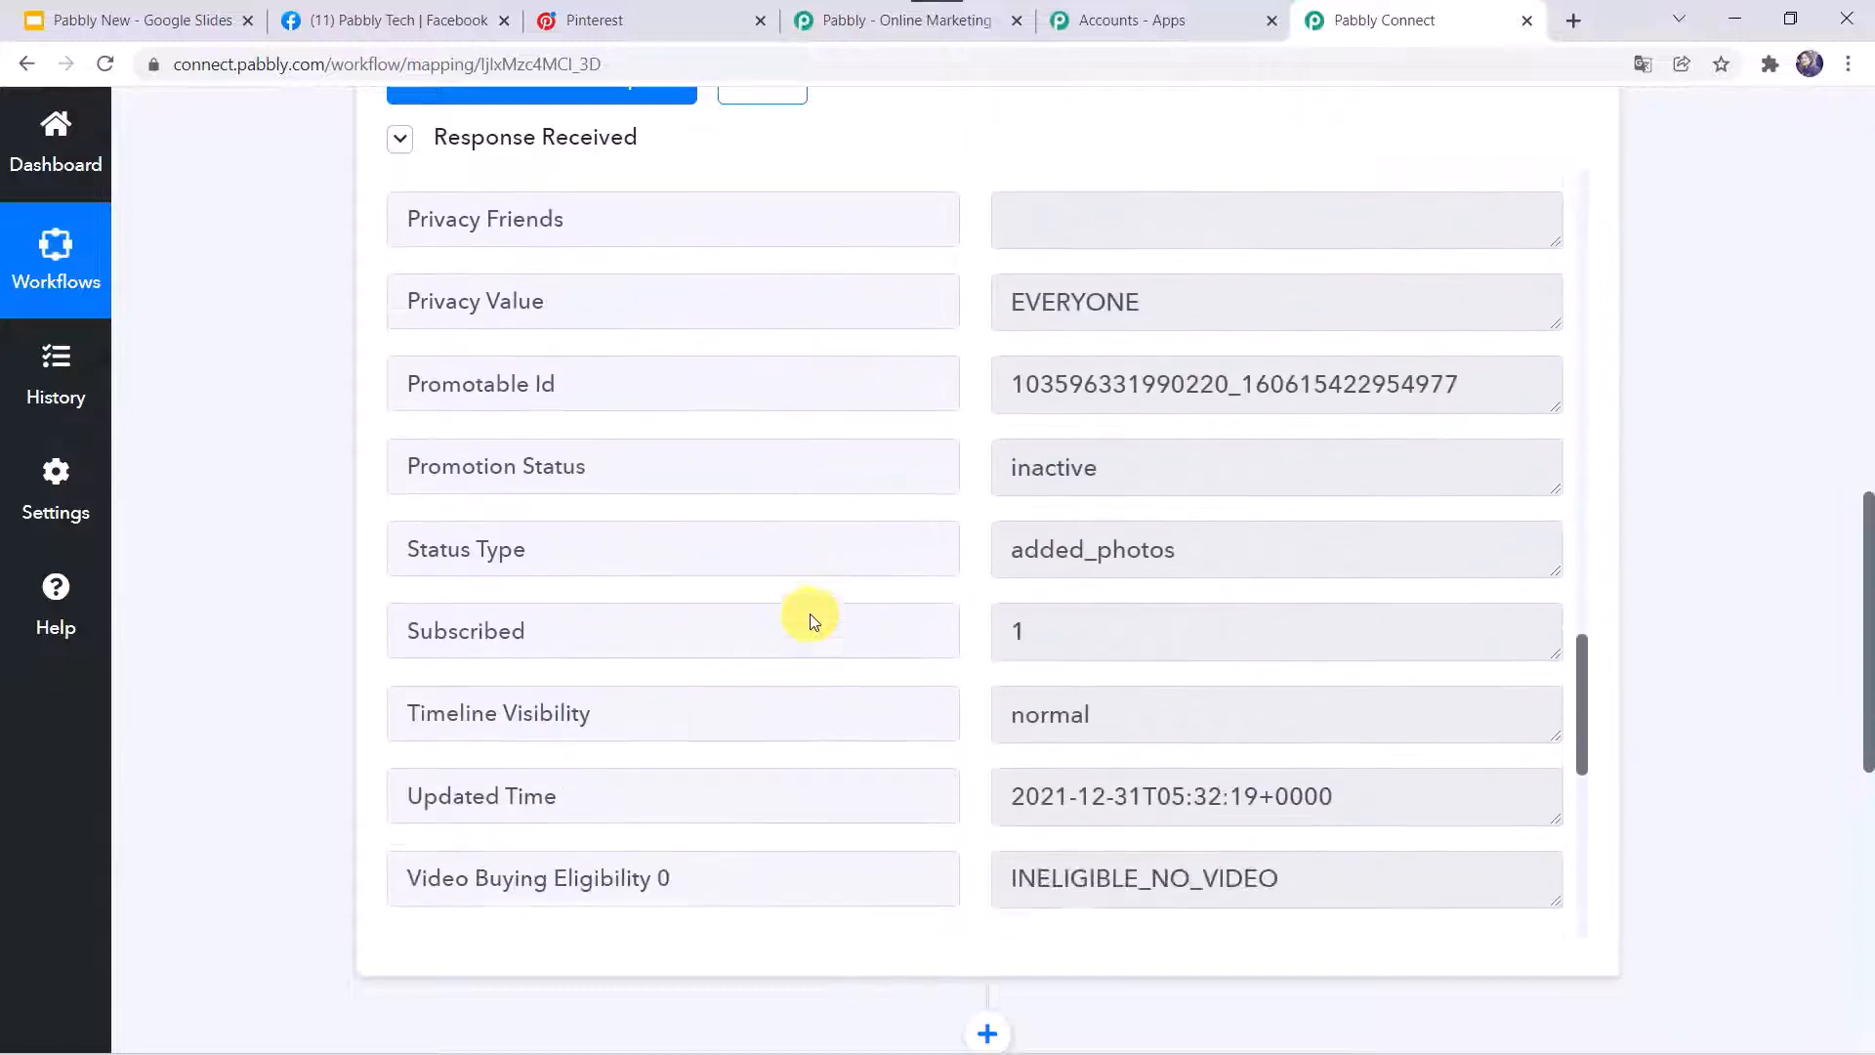
pyautogui.scroll(-8, 811, 615)
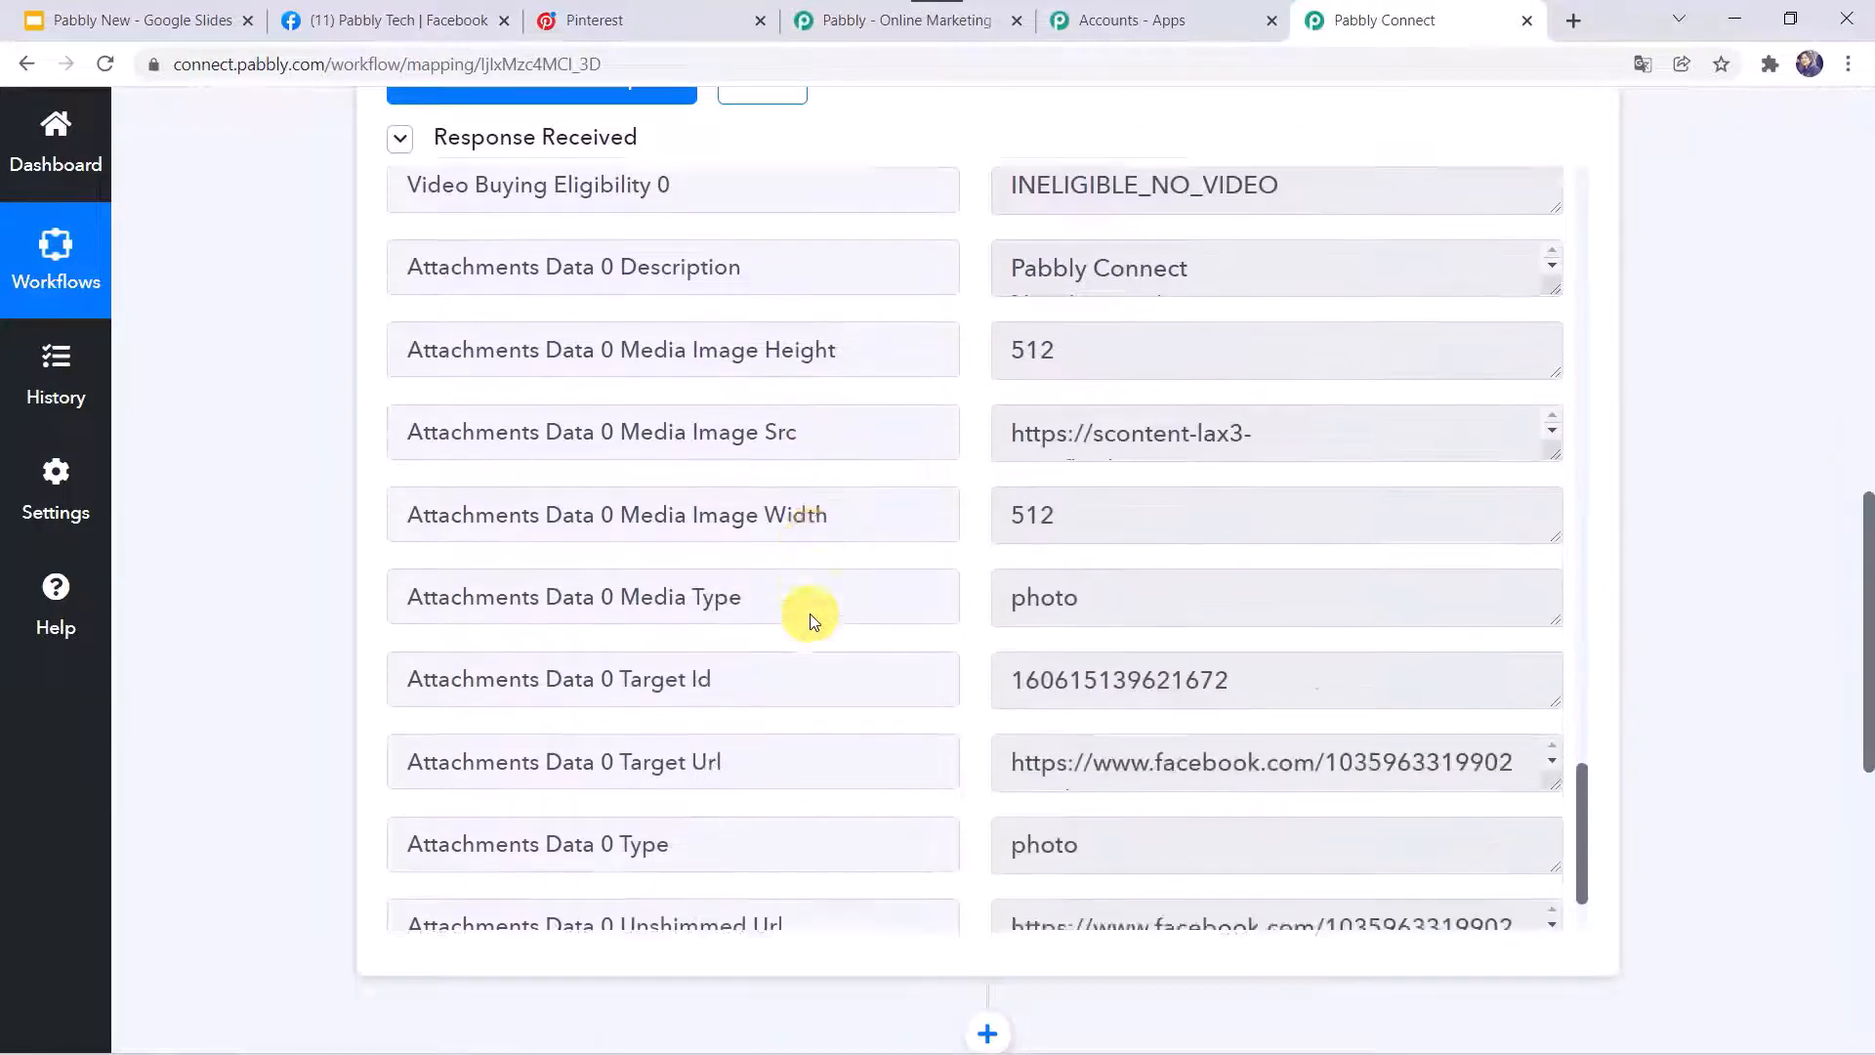
pyautogui.scroll(1, 439, 478)
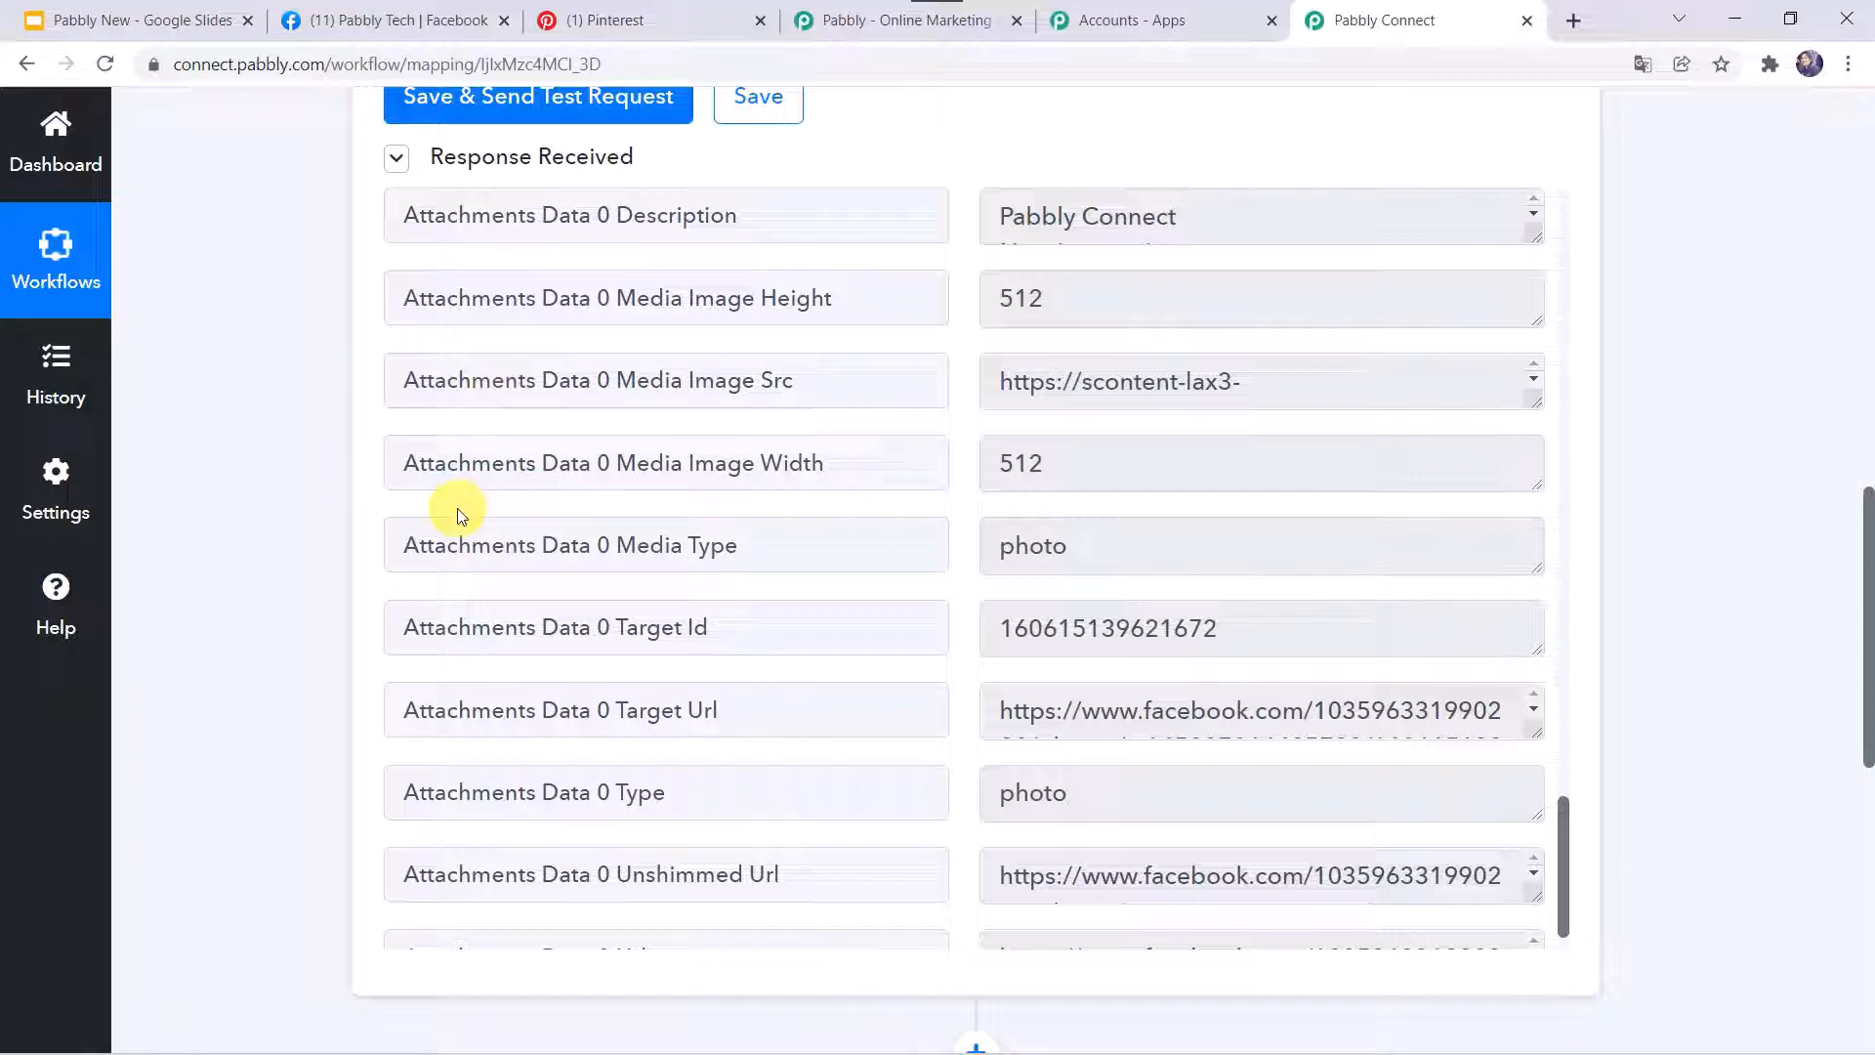
pyautogui.scroll(-2, 950, 447)
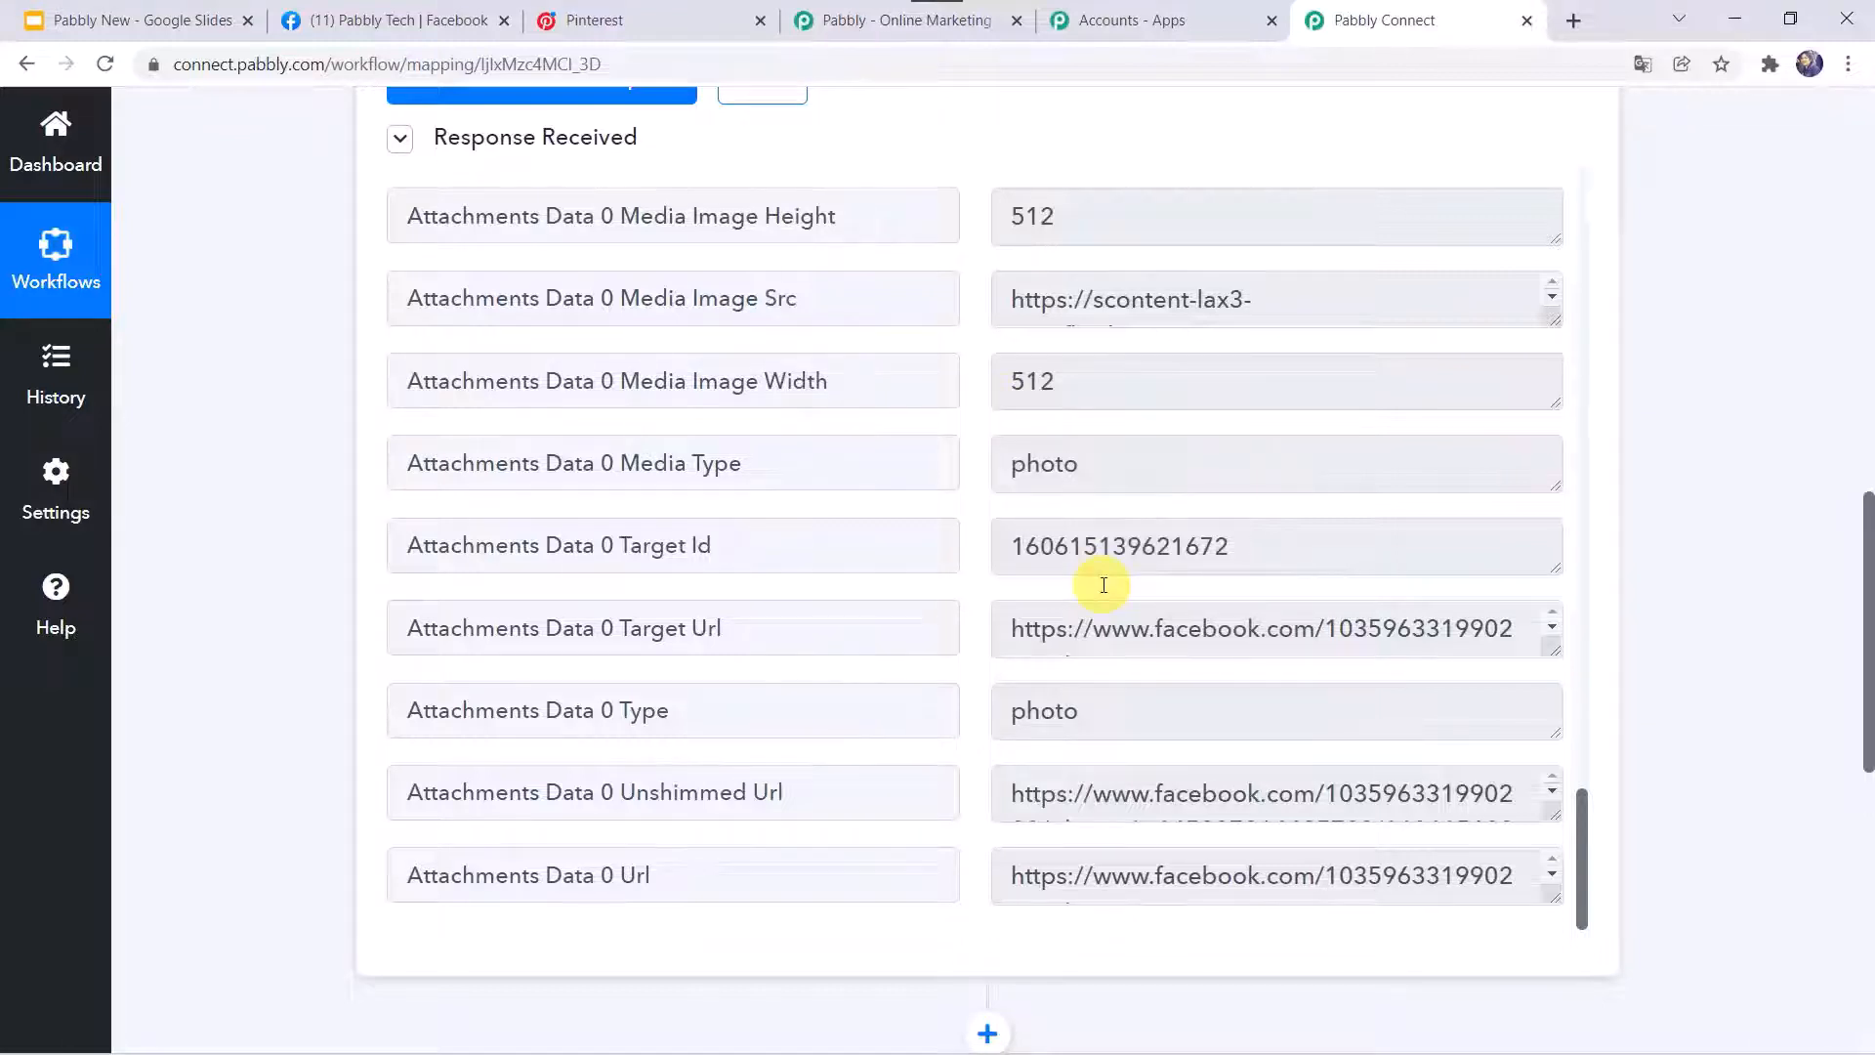
# Set the workflow's second step to the Pinterest app with Create Pin as the action event
pyautogui.scroll(-8, 195, 847)
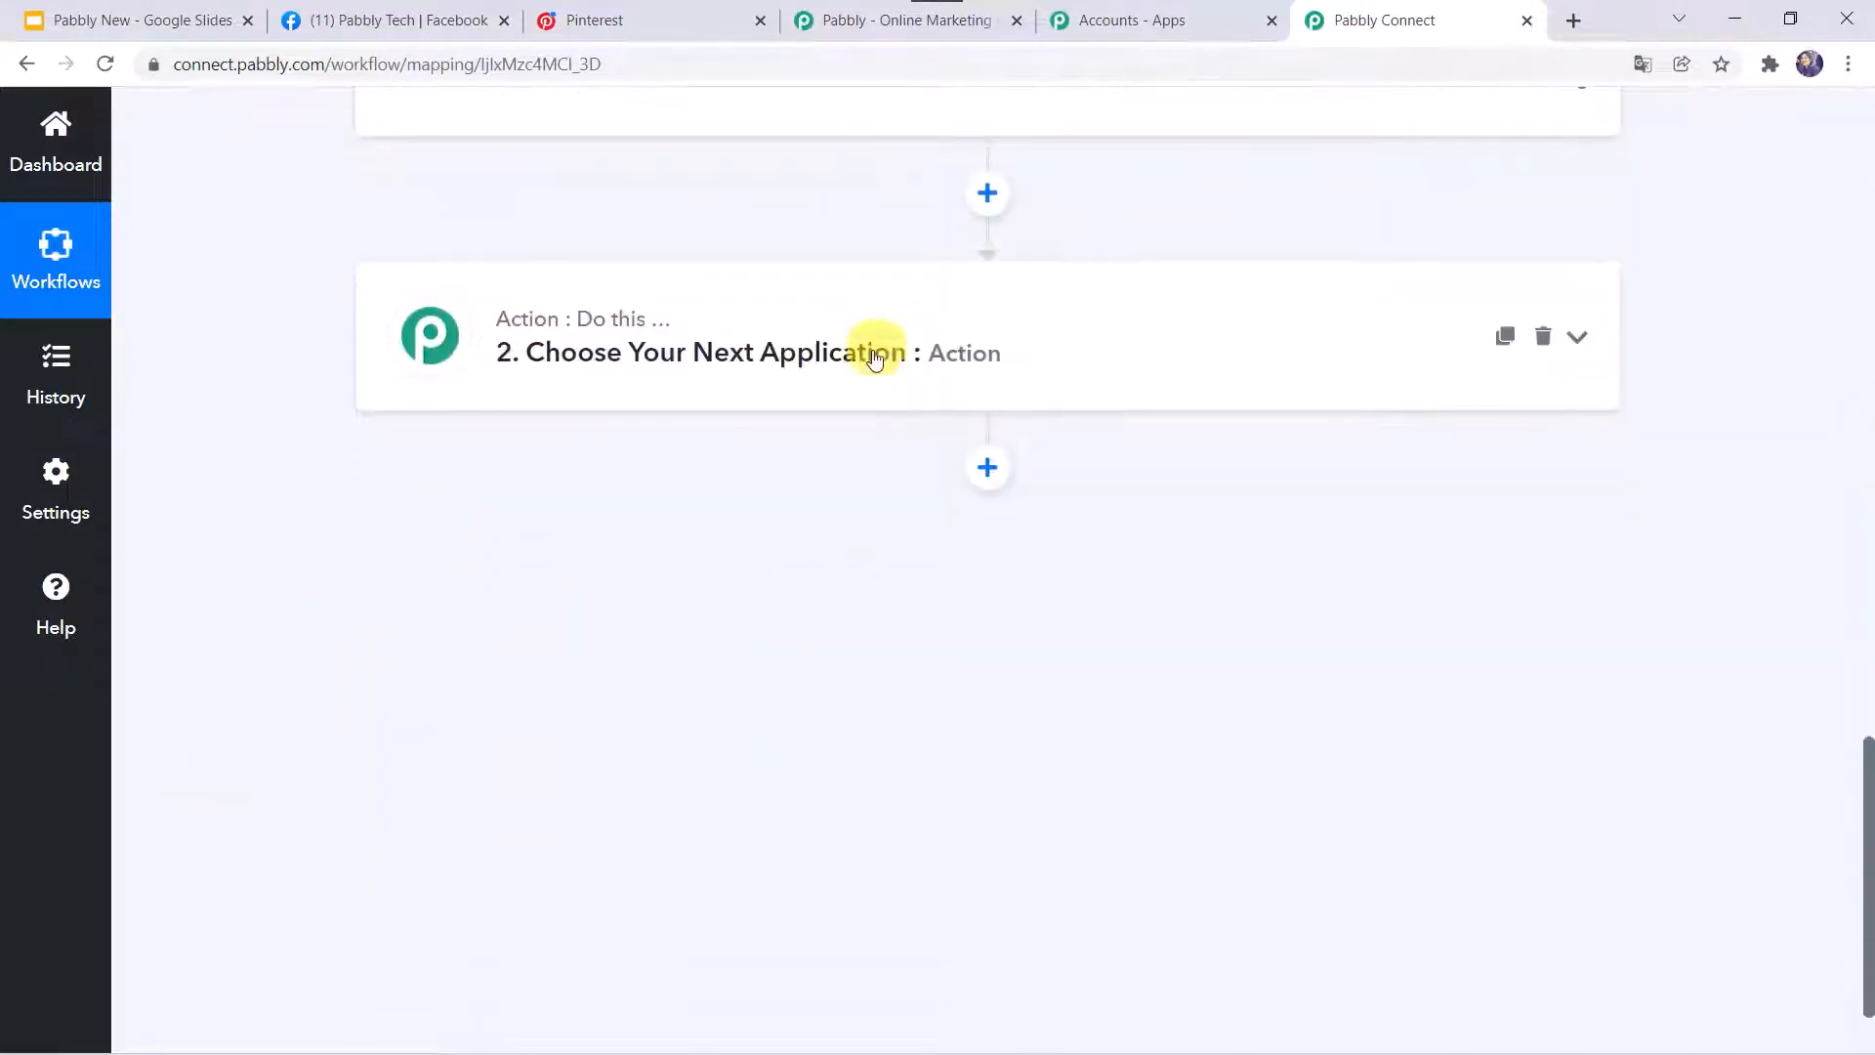
pyautogui.click(871, 362)
pyautogui.click(796, 522)
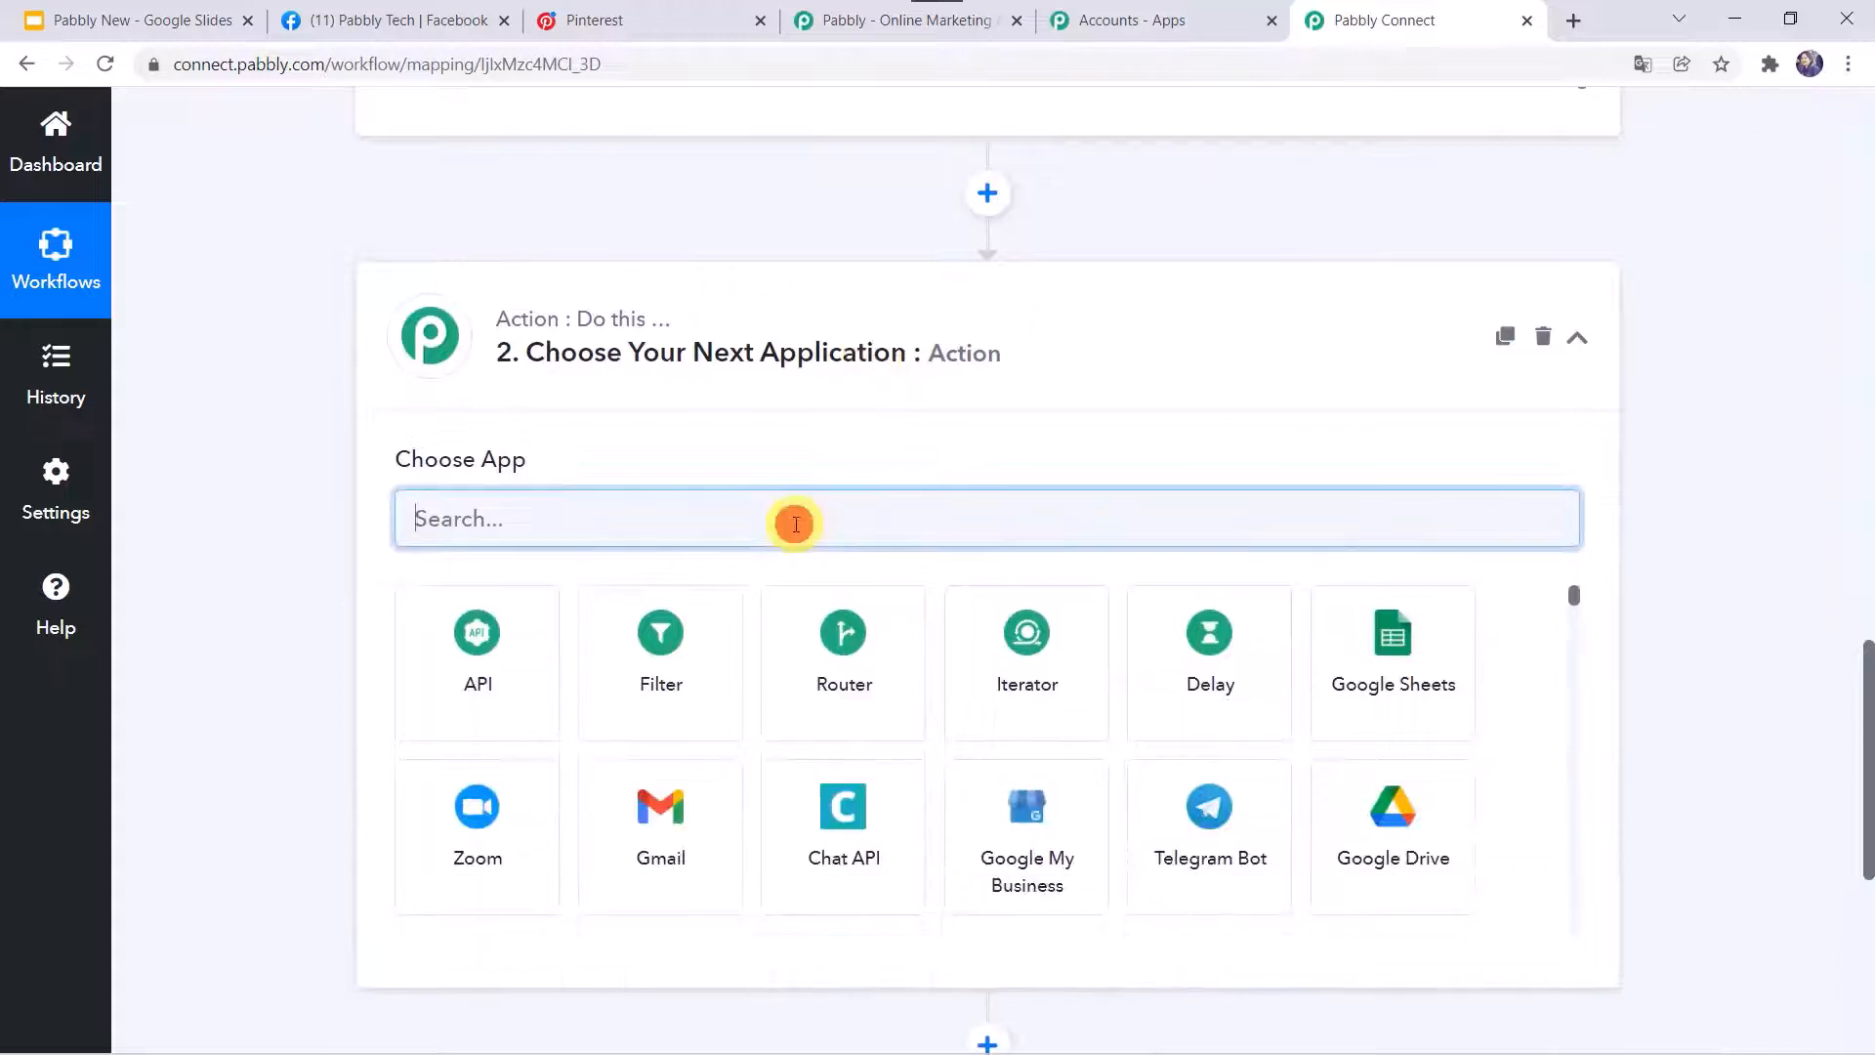
pyautogui.write('Pin')
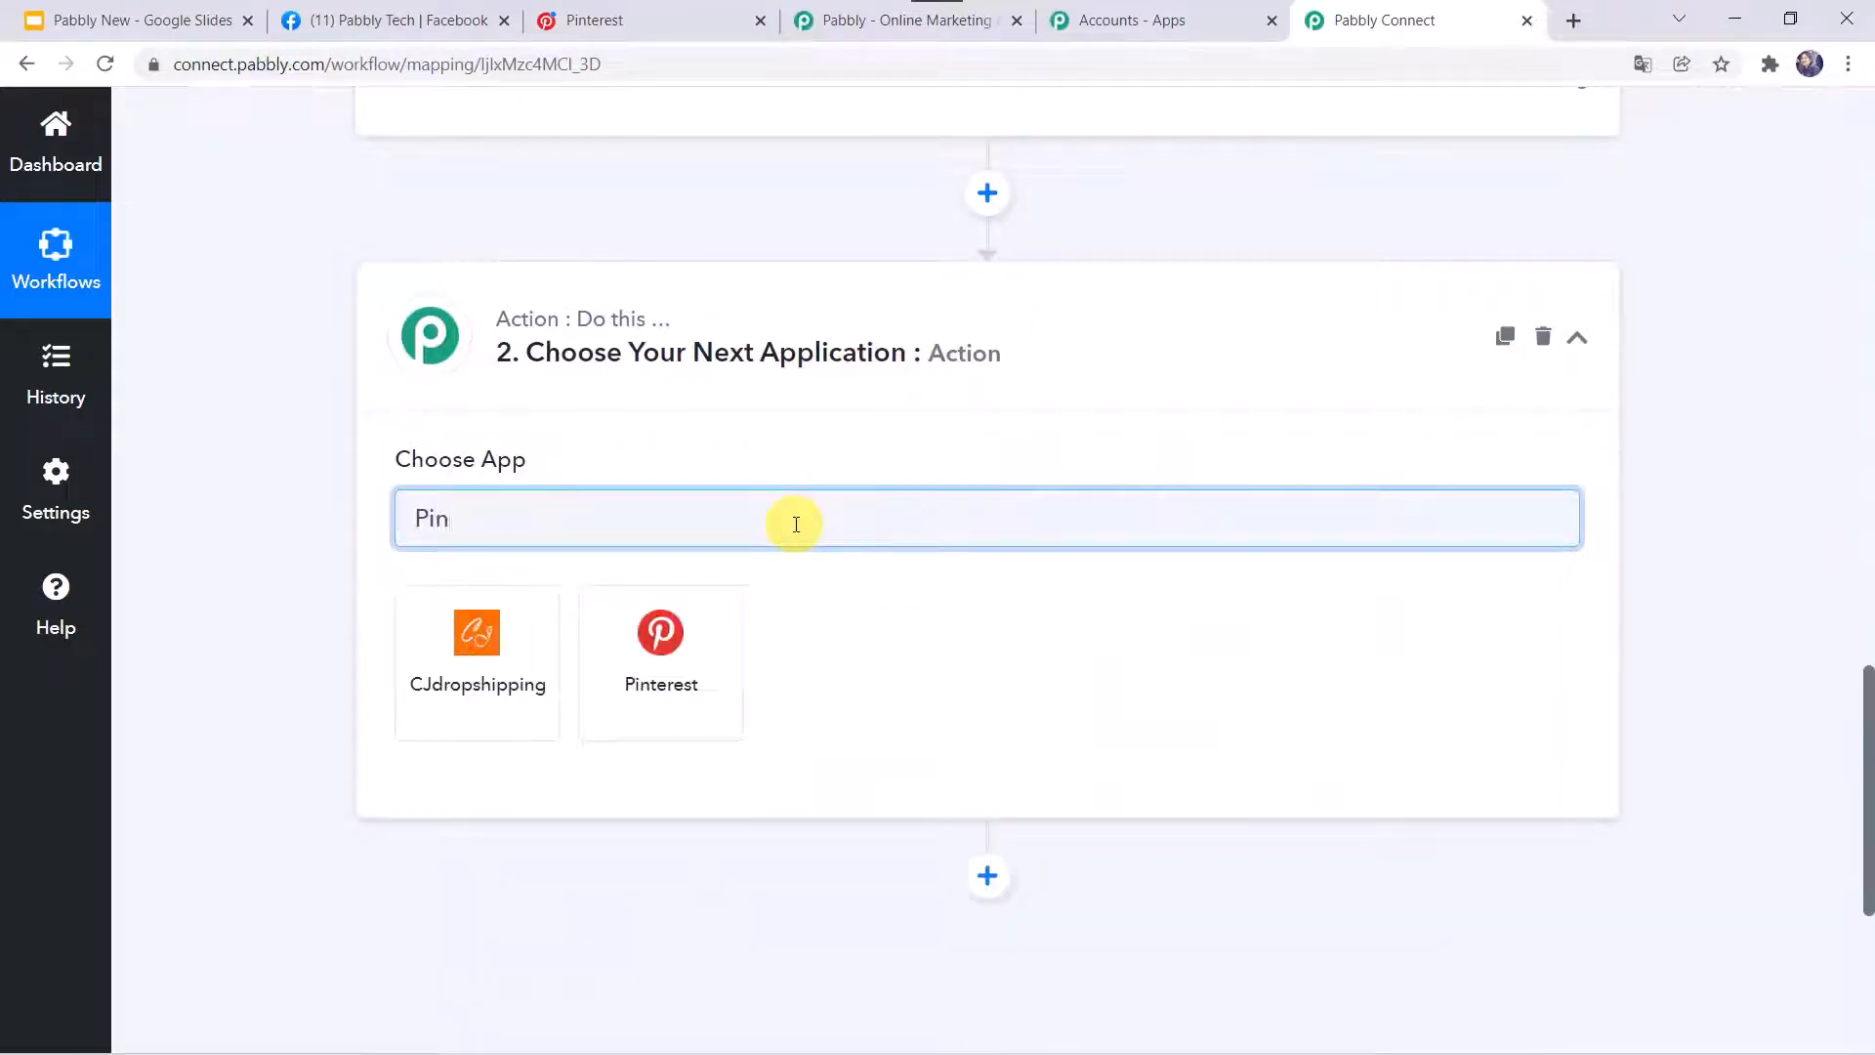
pyautogui.click(674, 649)
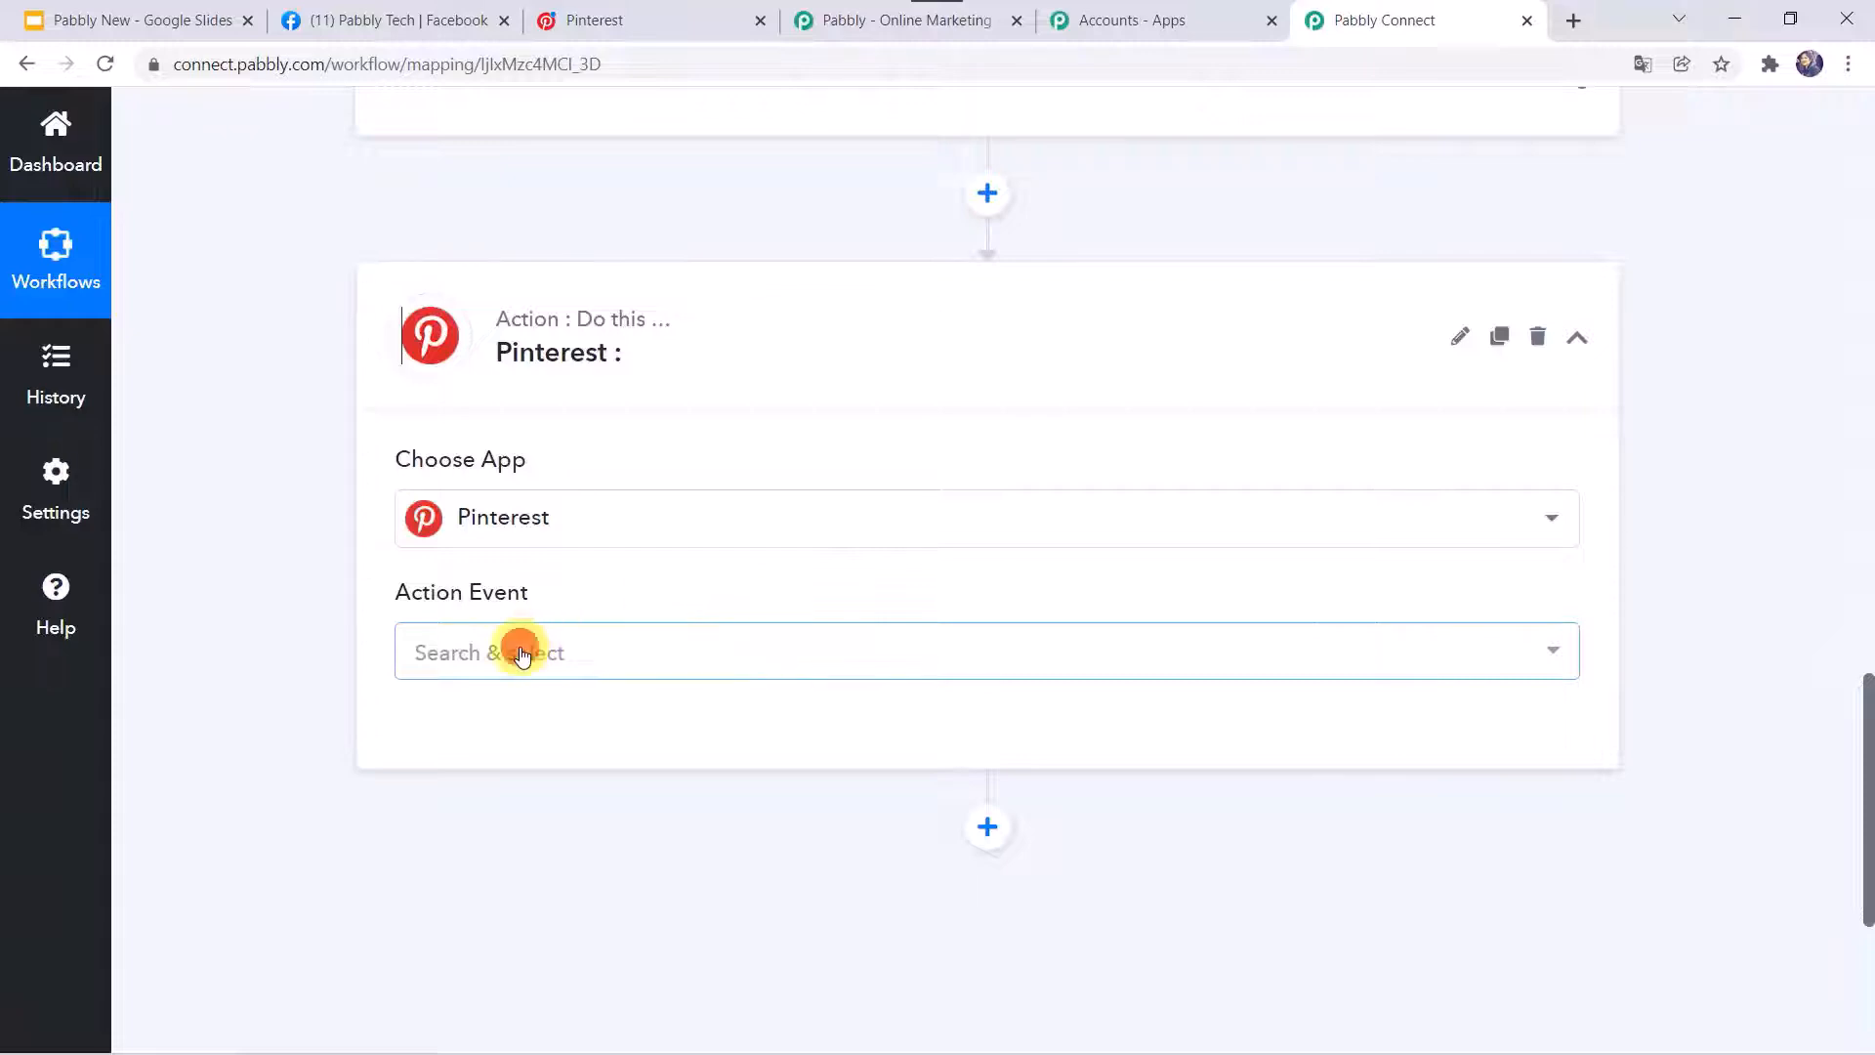
pyautogui.click(520, 652)
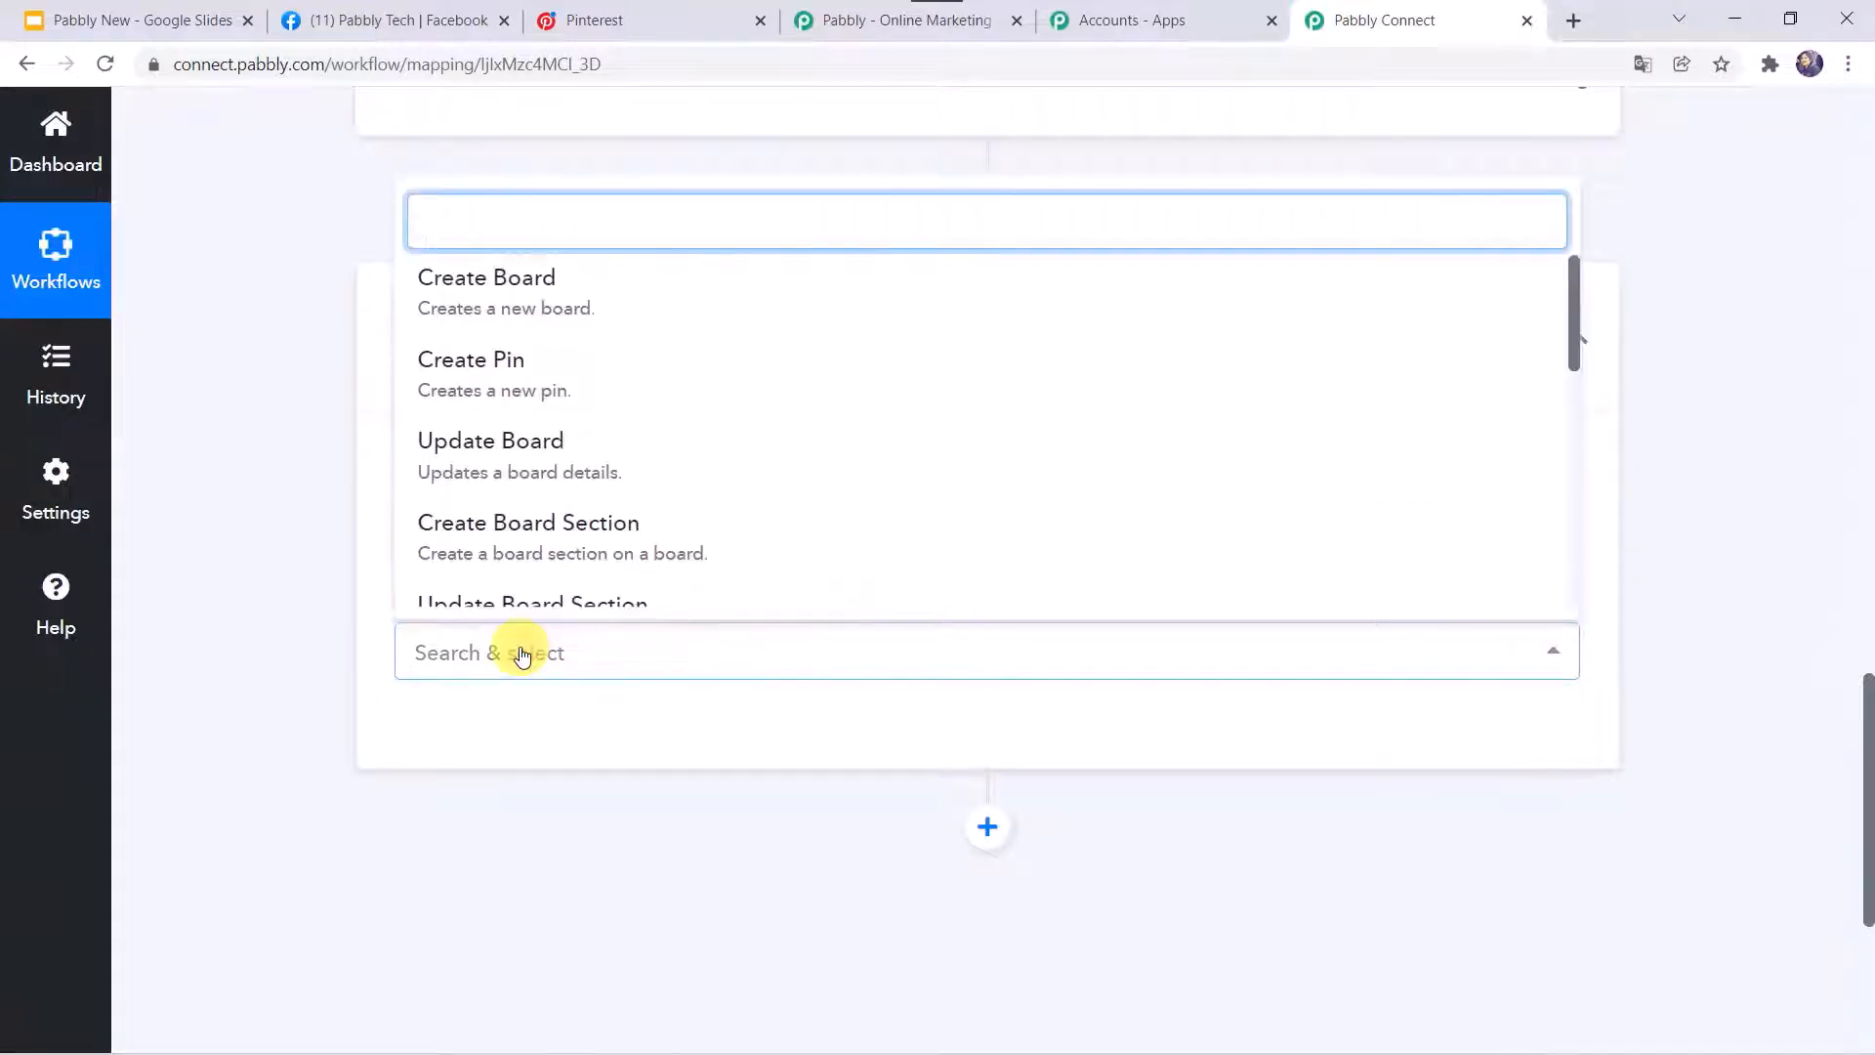
pyautogui.click(500, 376)
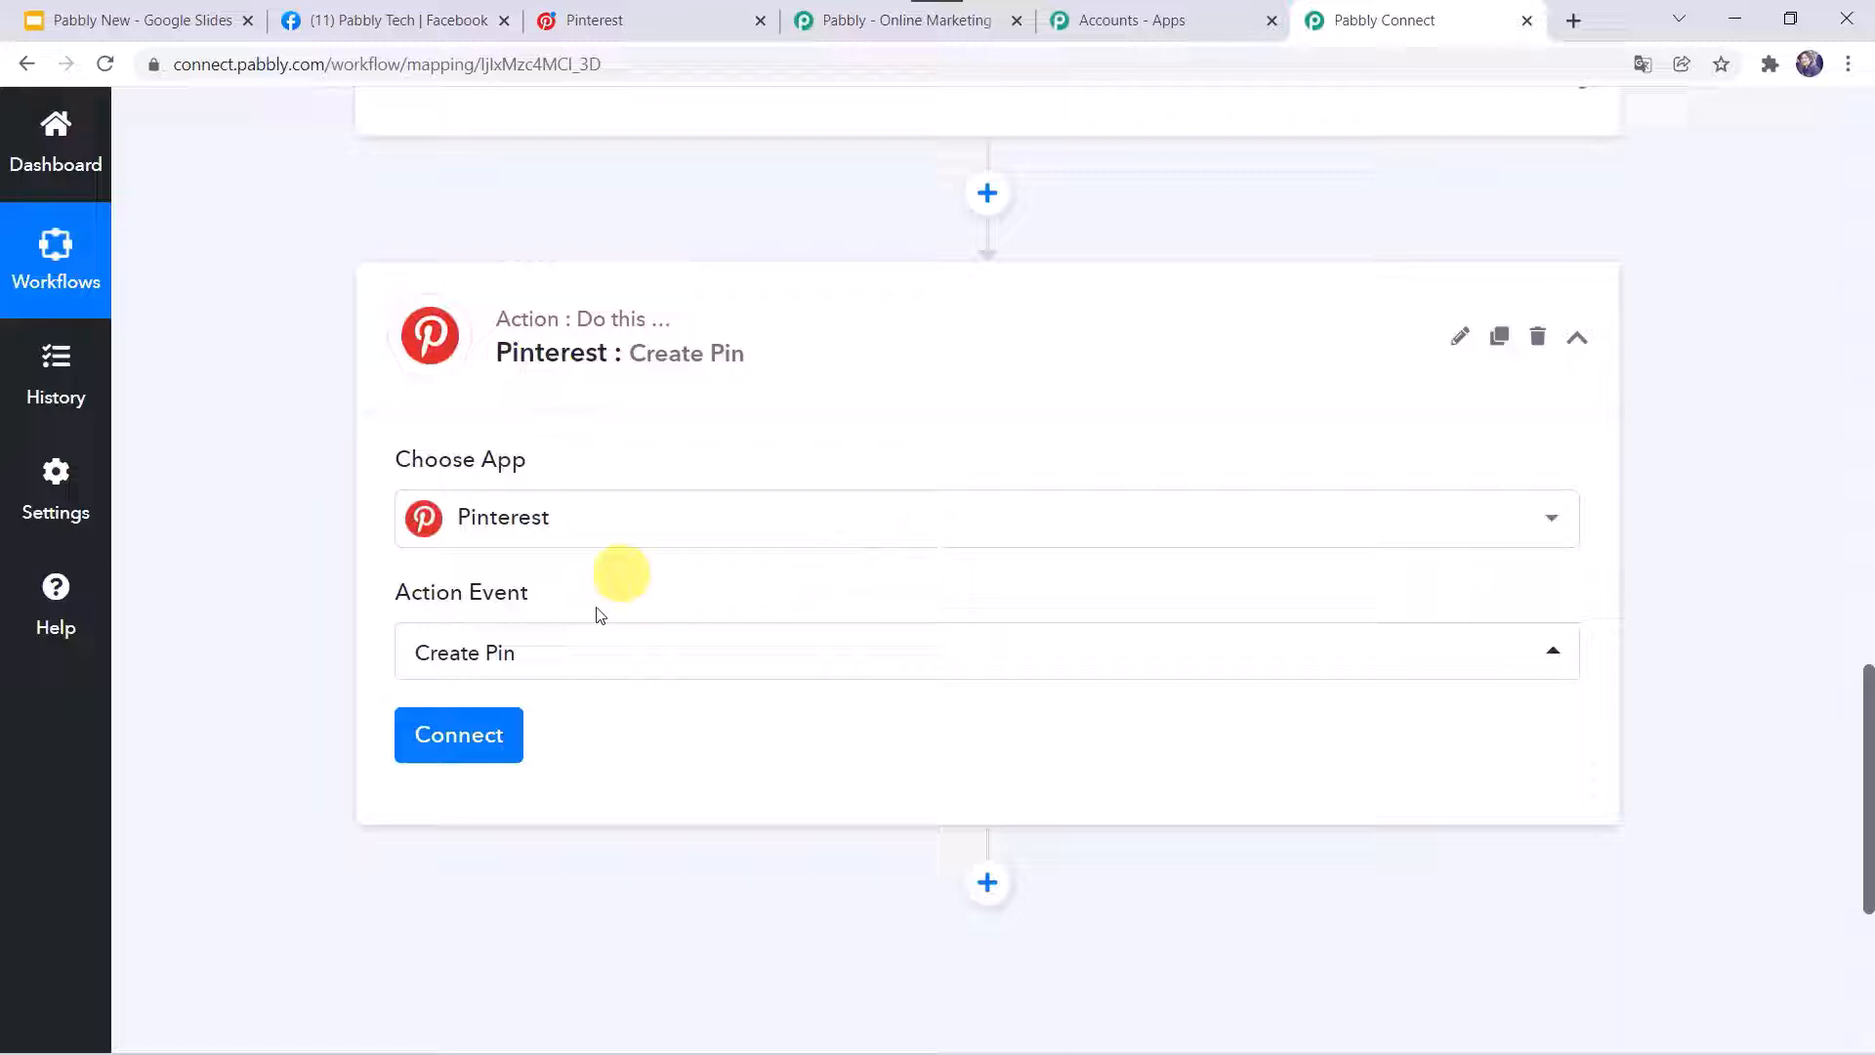
# Connect a Pinterest account to the Create Pin action through a new connection, giving Pabbly Connect access to the account
pyautogui.click(432, 726)
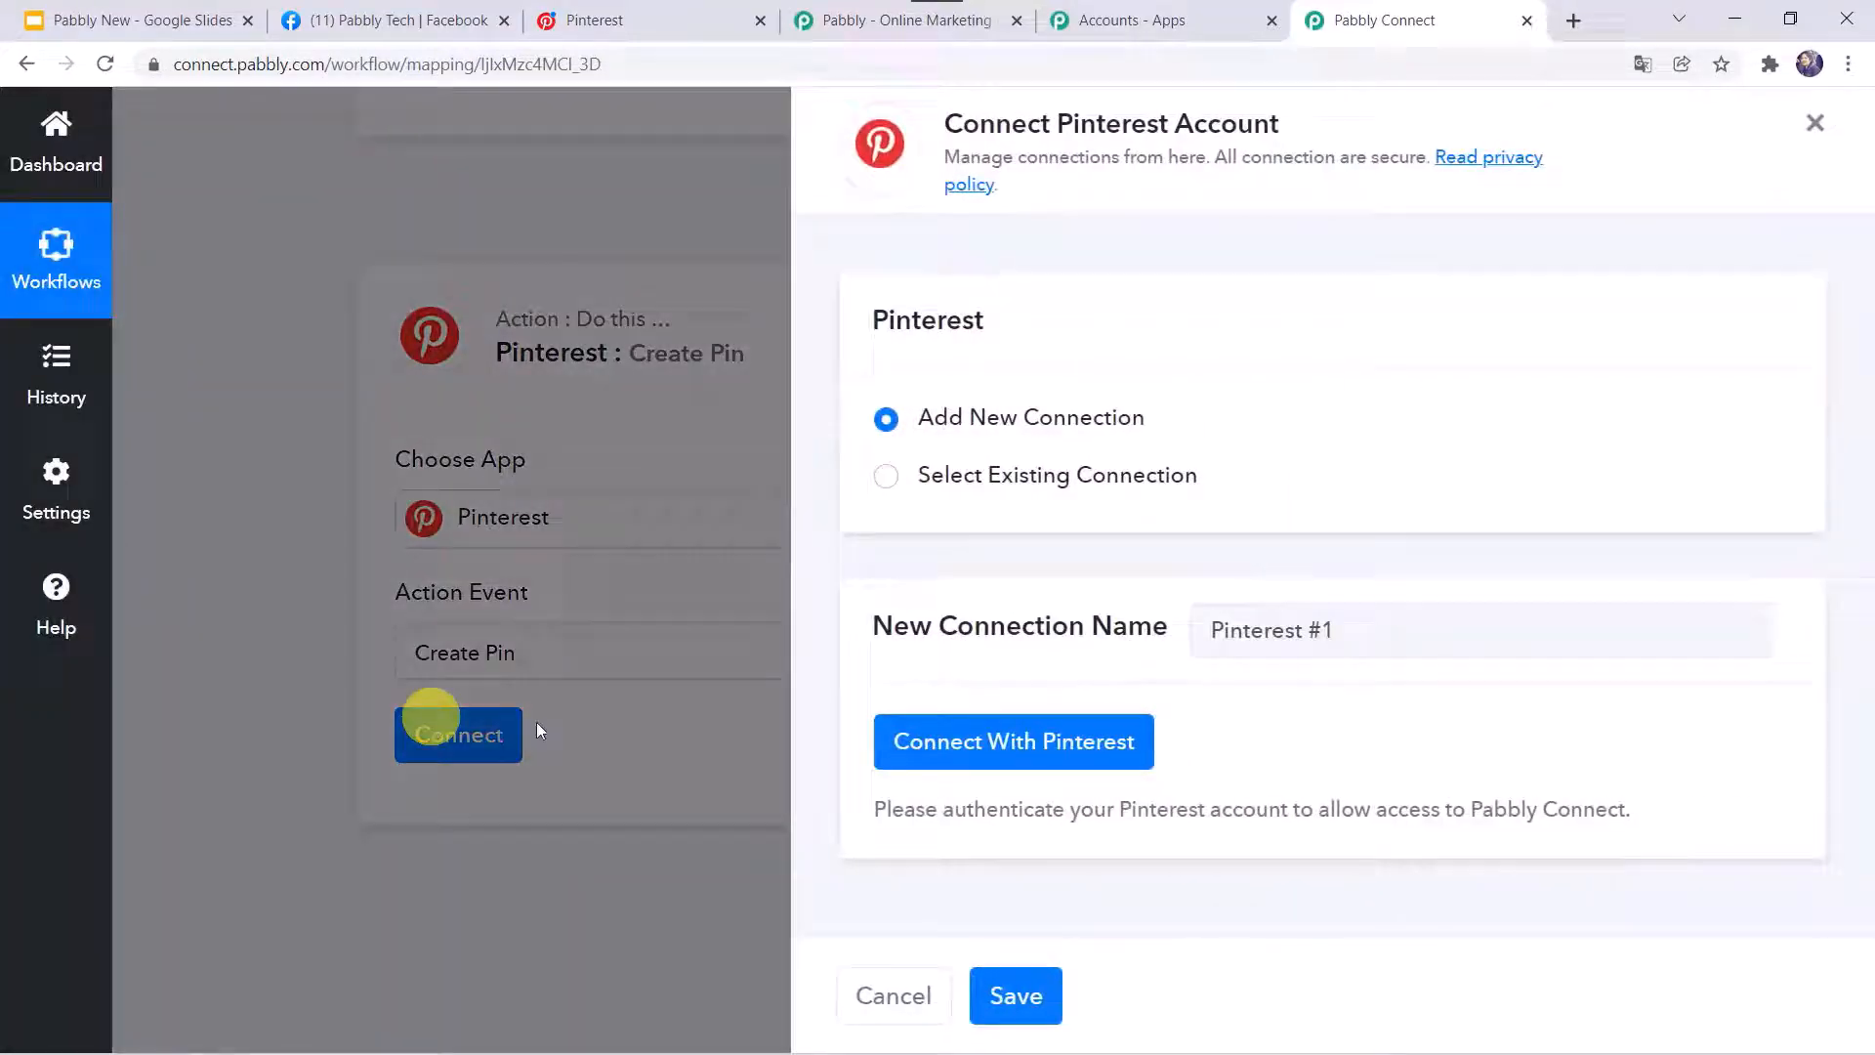
pyautogui.click(906, 419)
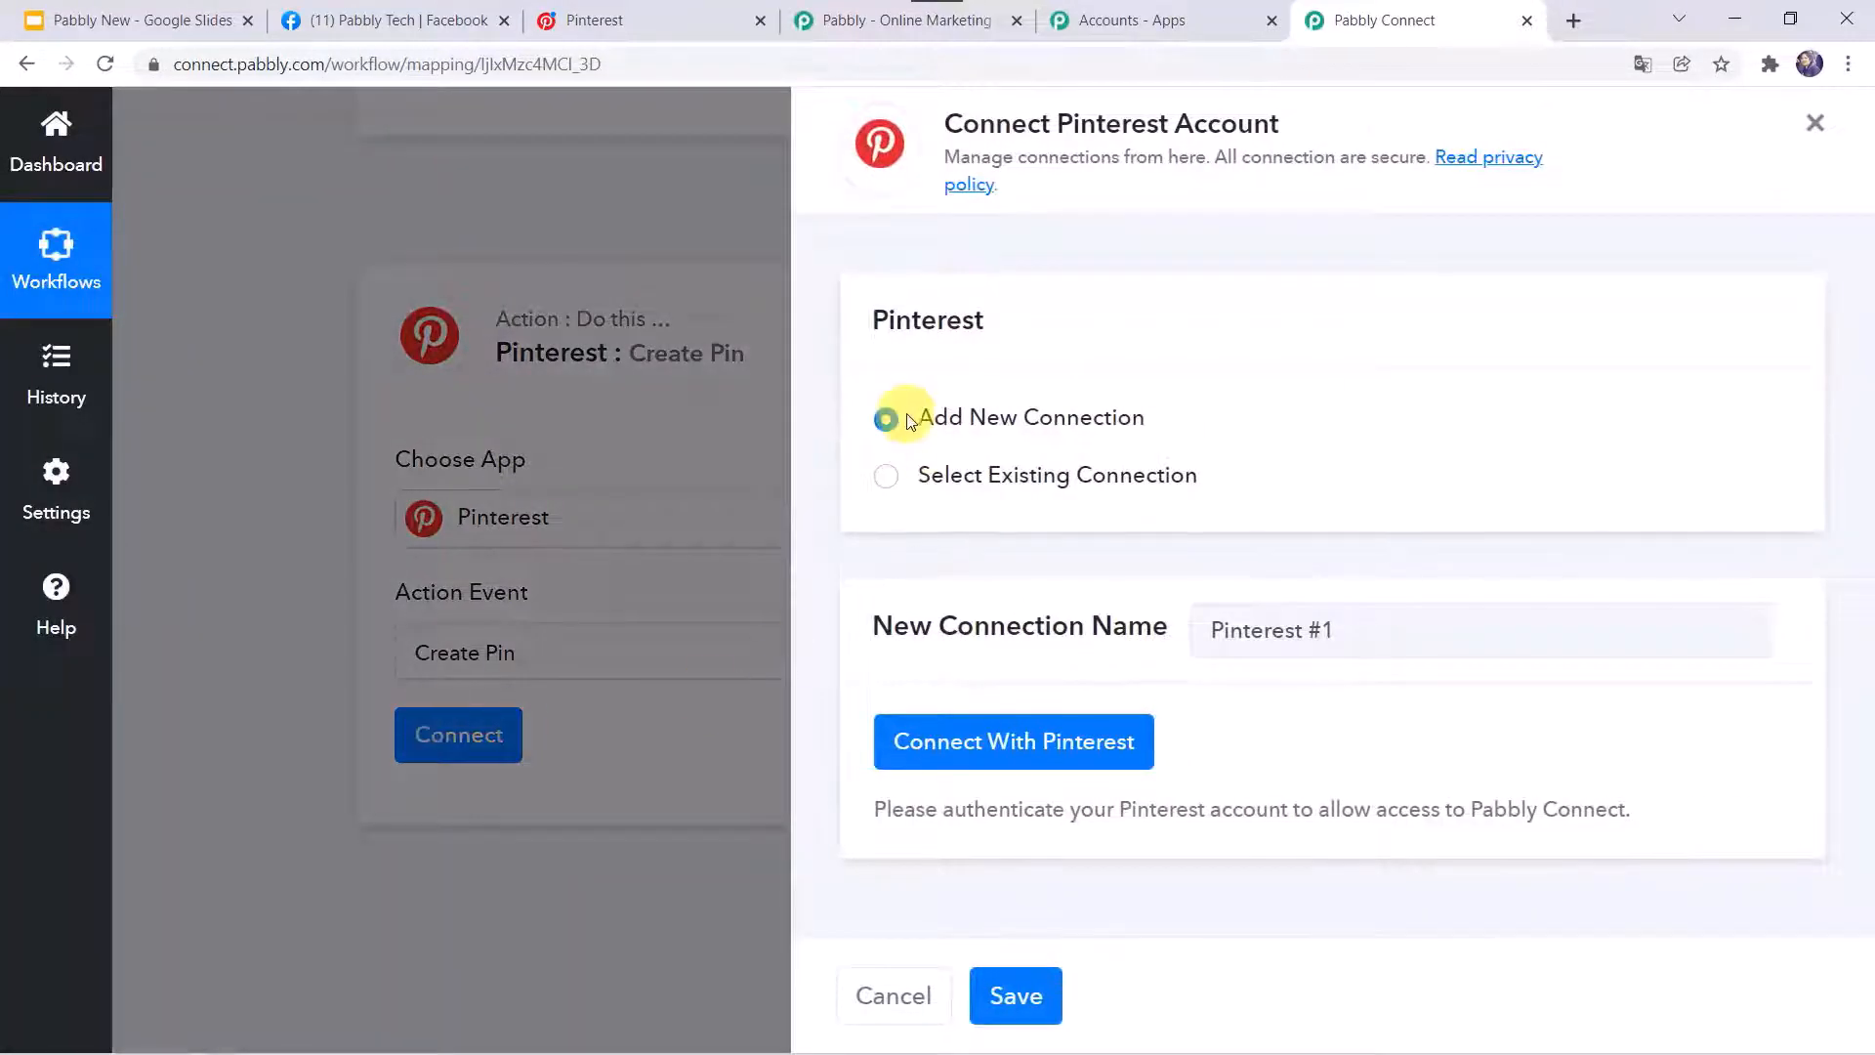
pyautogui.click(997, 744)
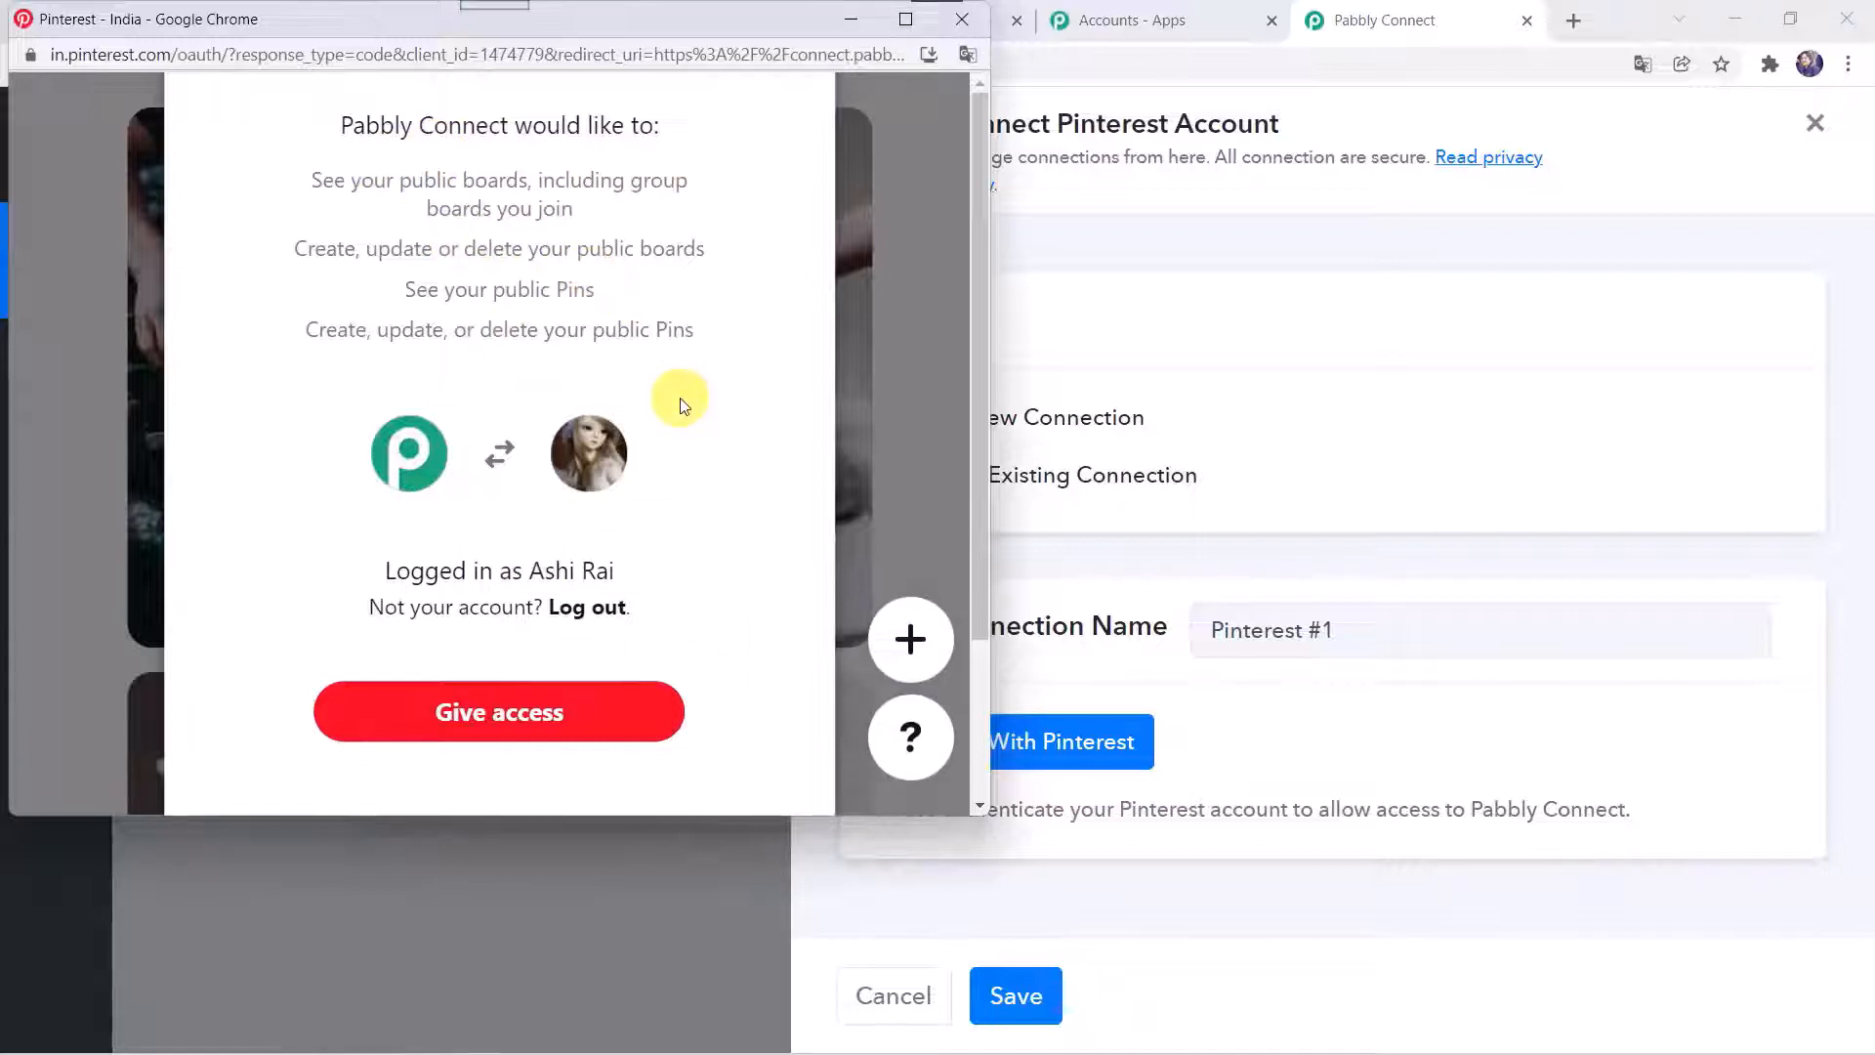
pyautogui.click(496, 721)
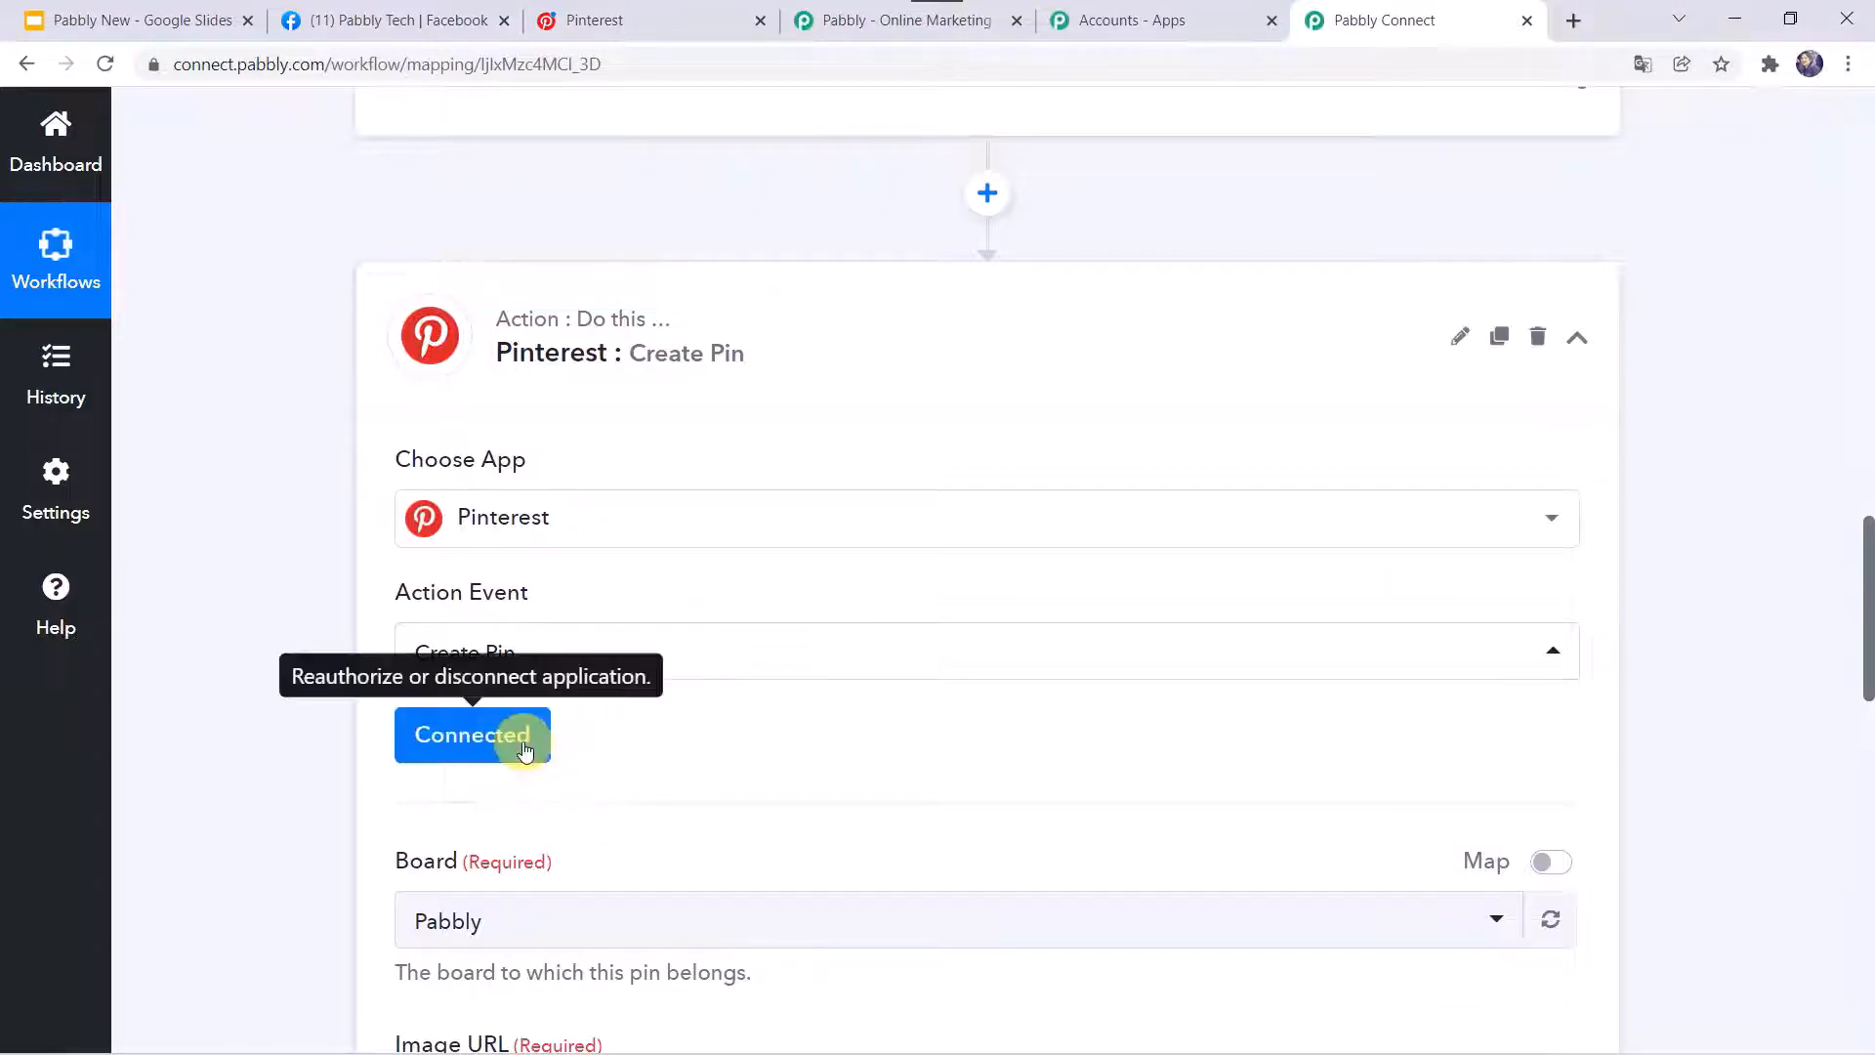
pyautogui.scroll(-5, 605, 735)
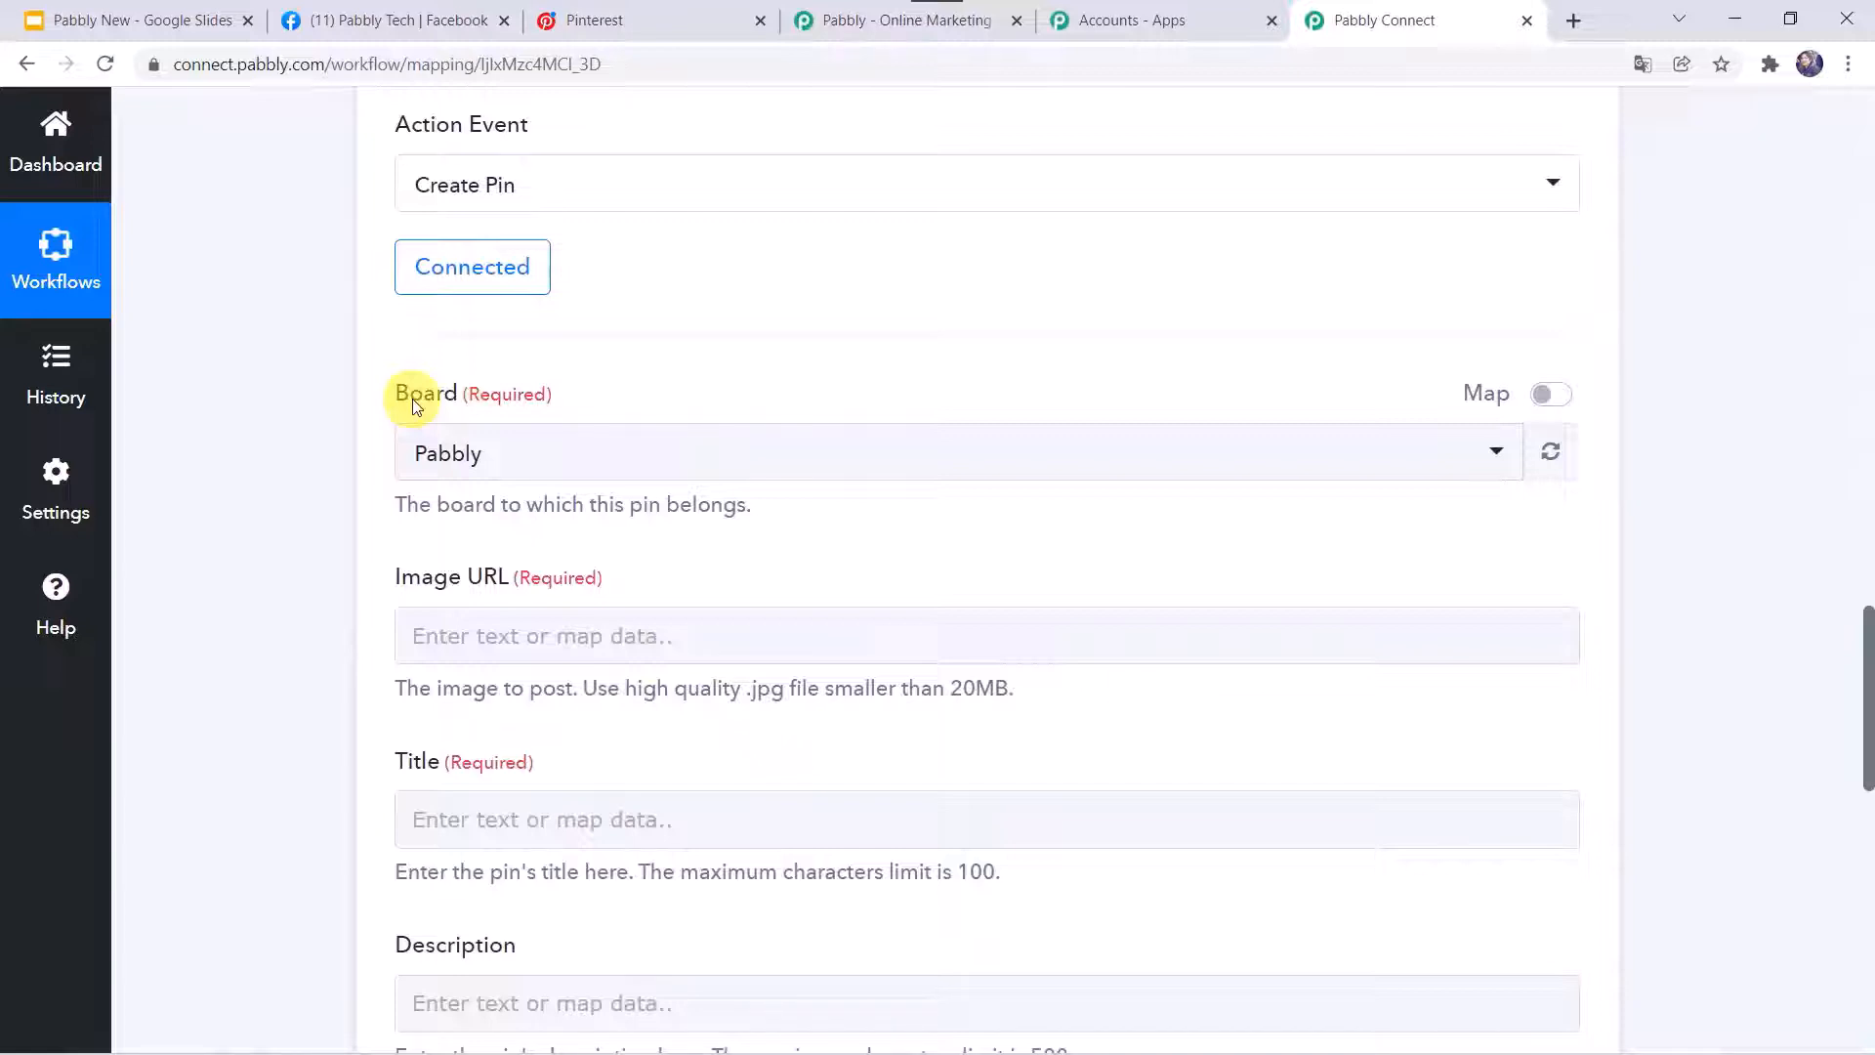
# Switch to Pinterest and examine the saved boards on the account's profile
pyautogui.click(631, 23)
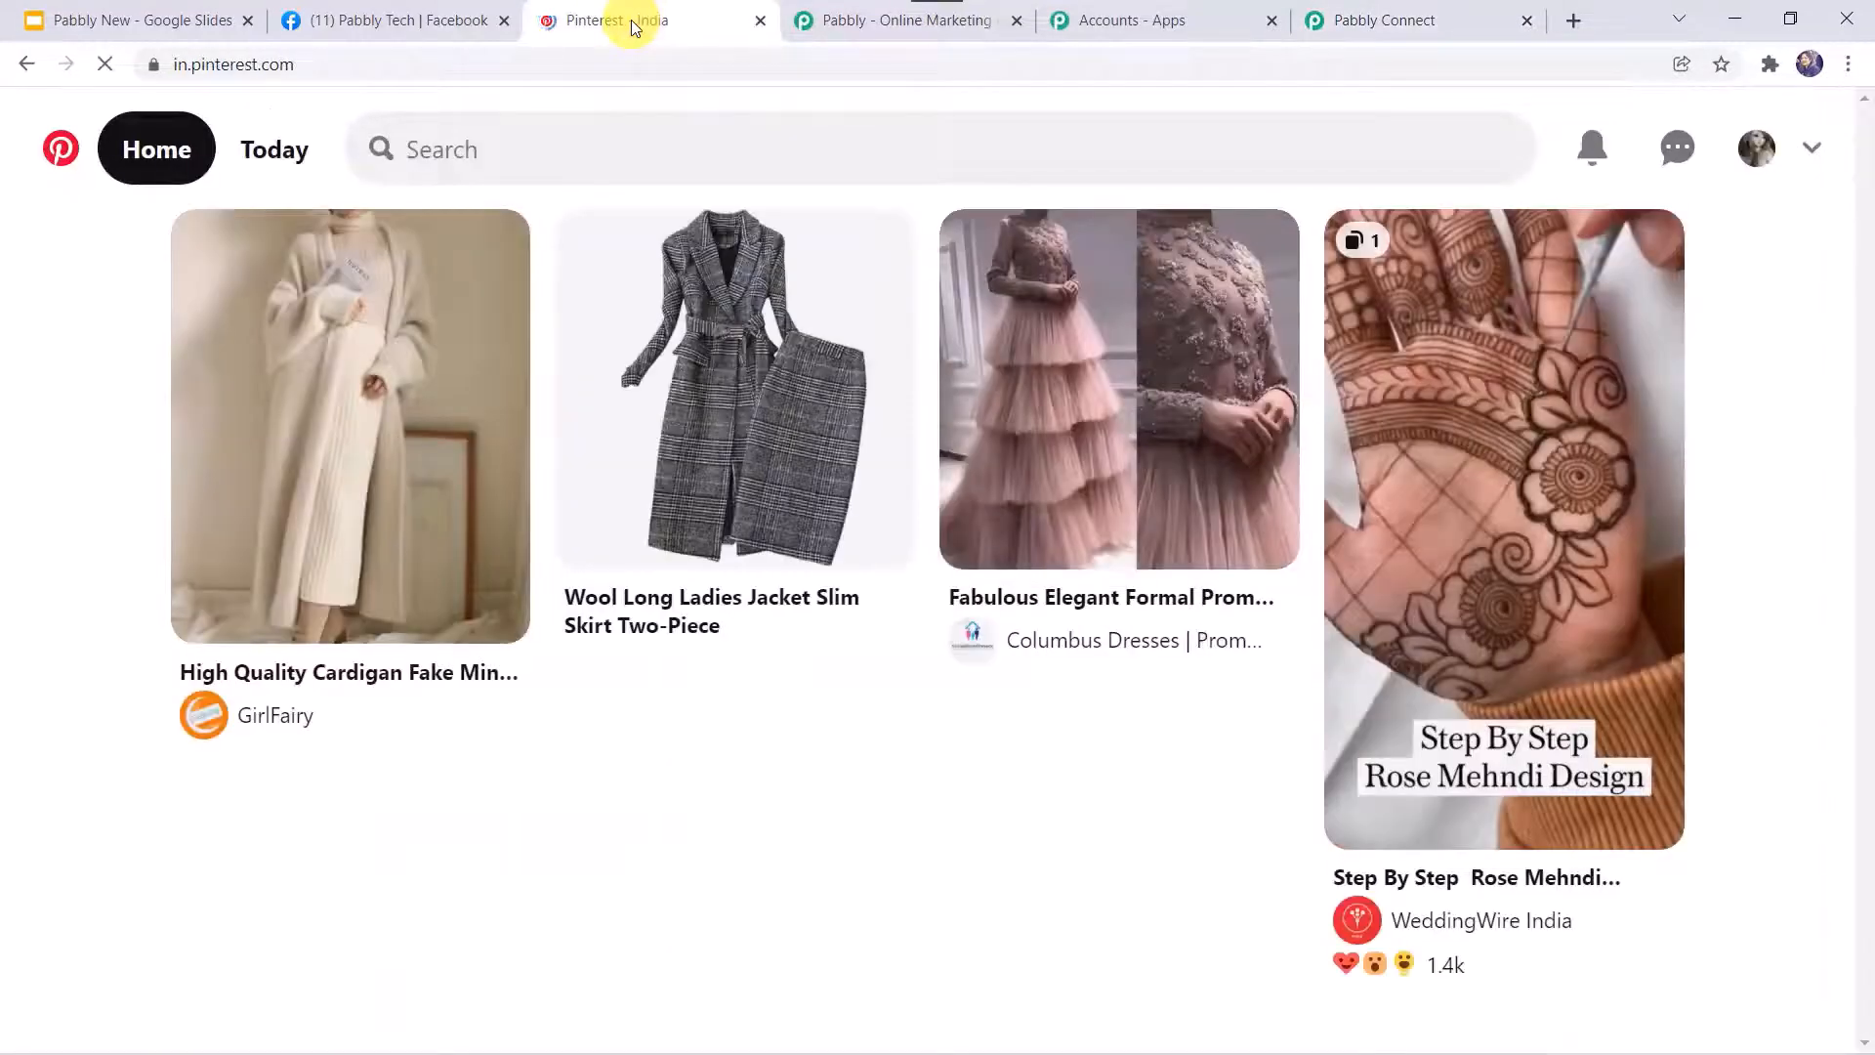
pyautogui.click(1757, 159)
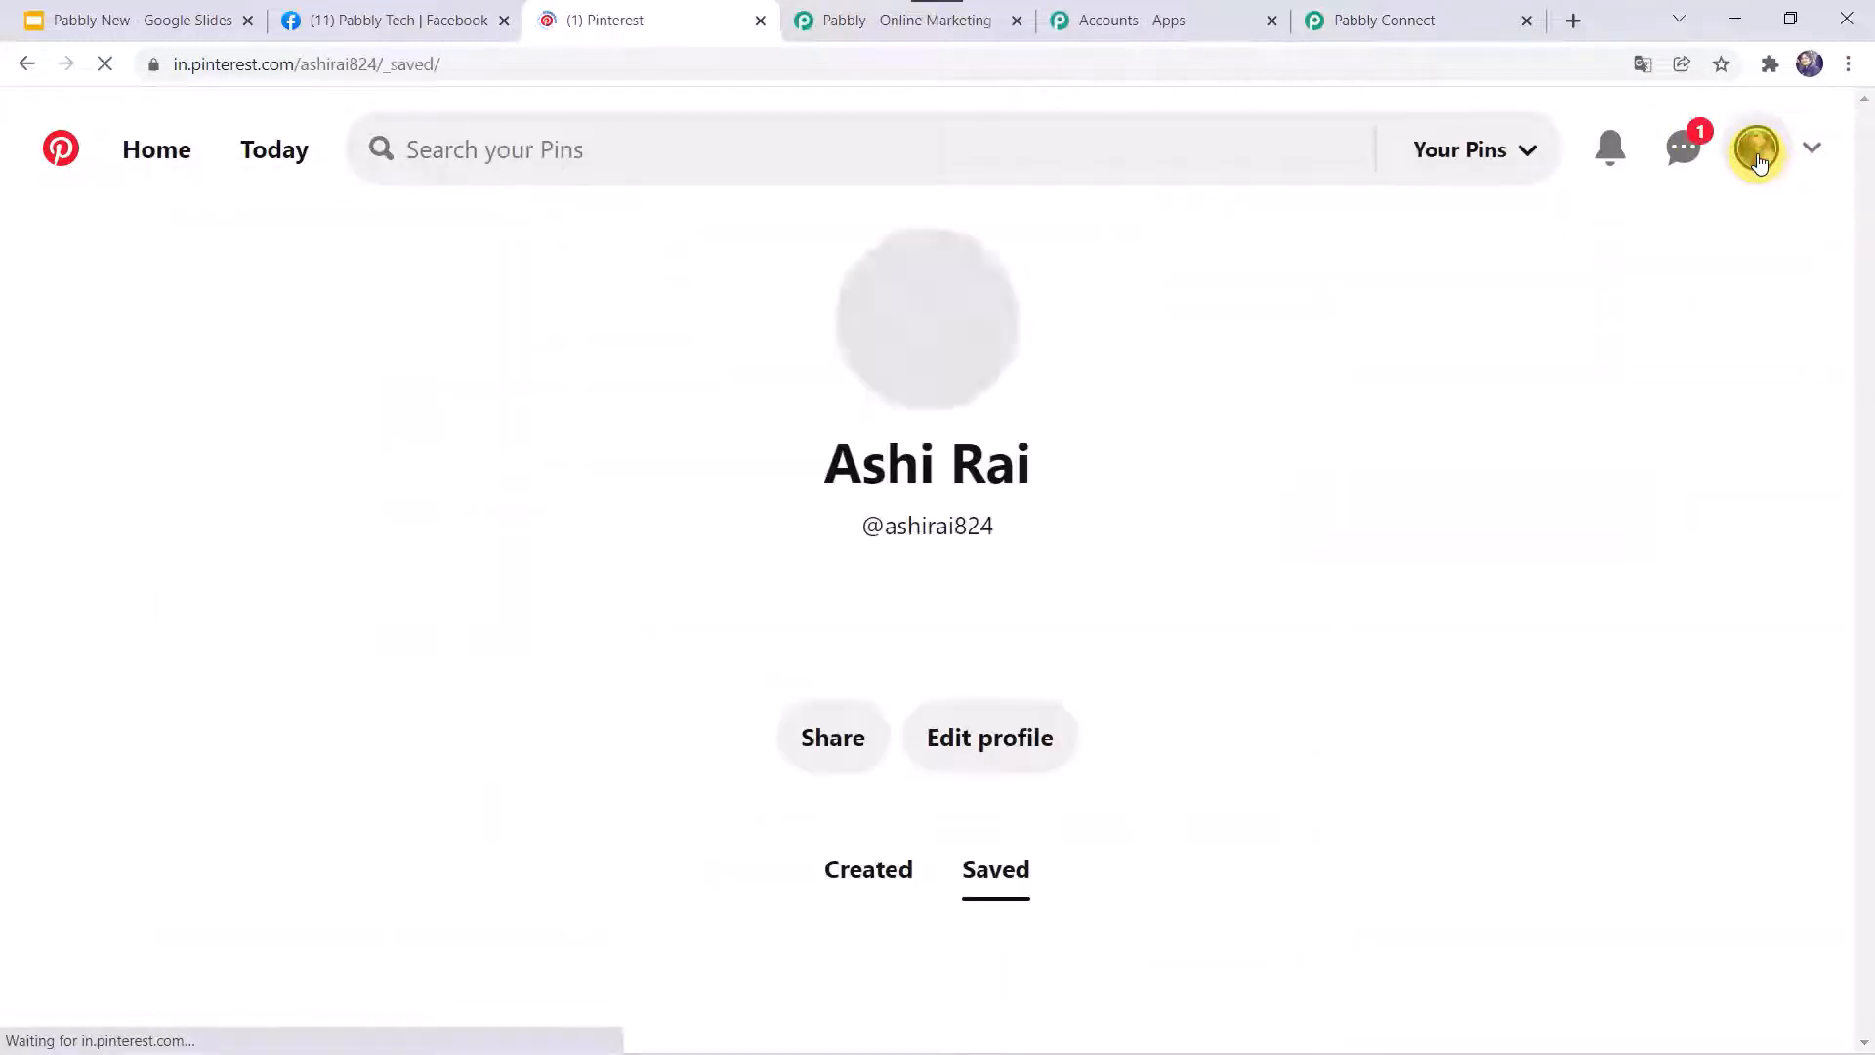
pyautogui.scroll(-3, 532, 745)
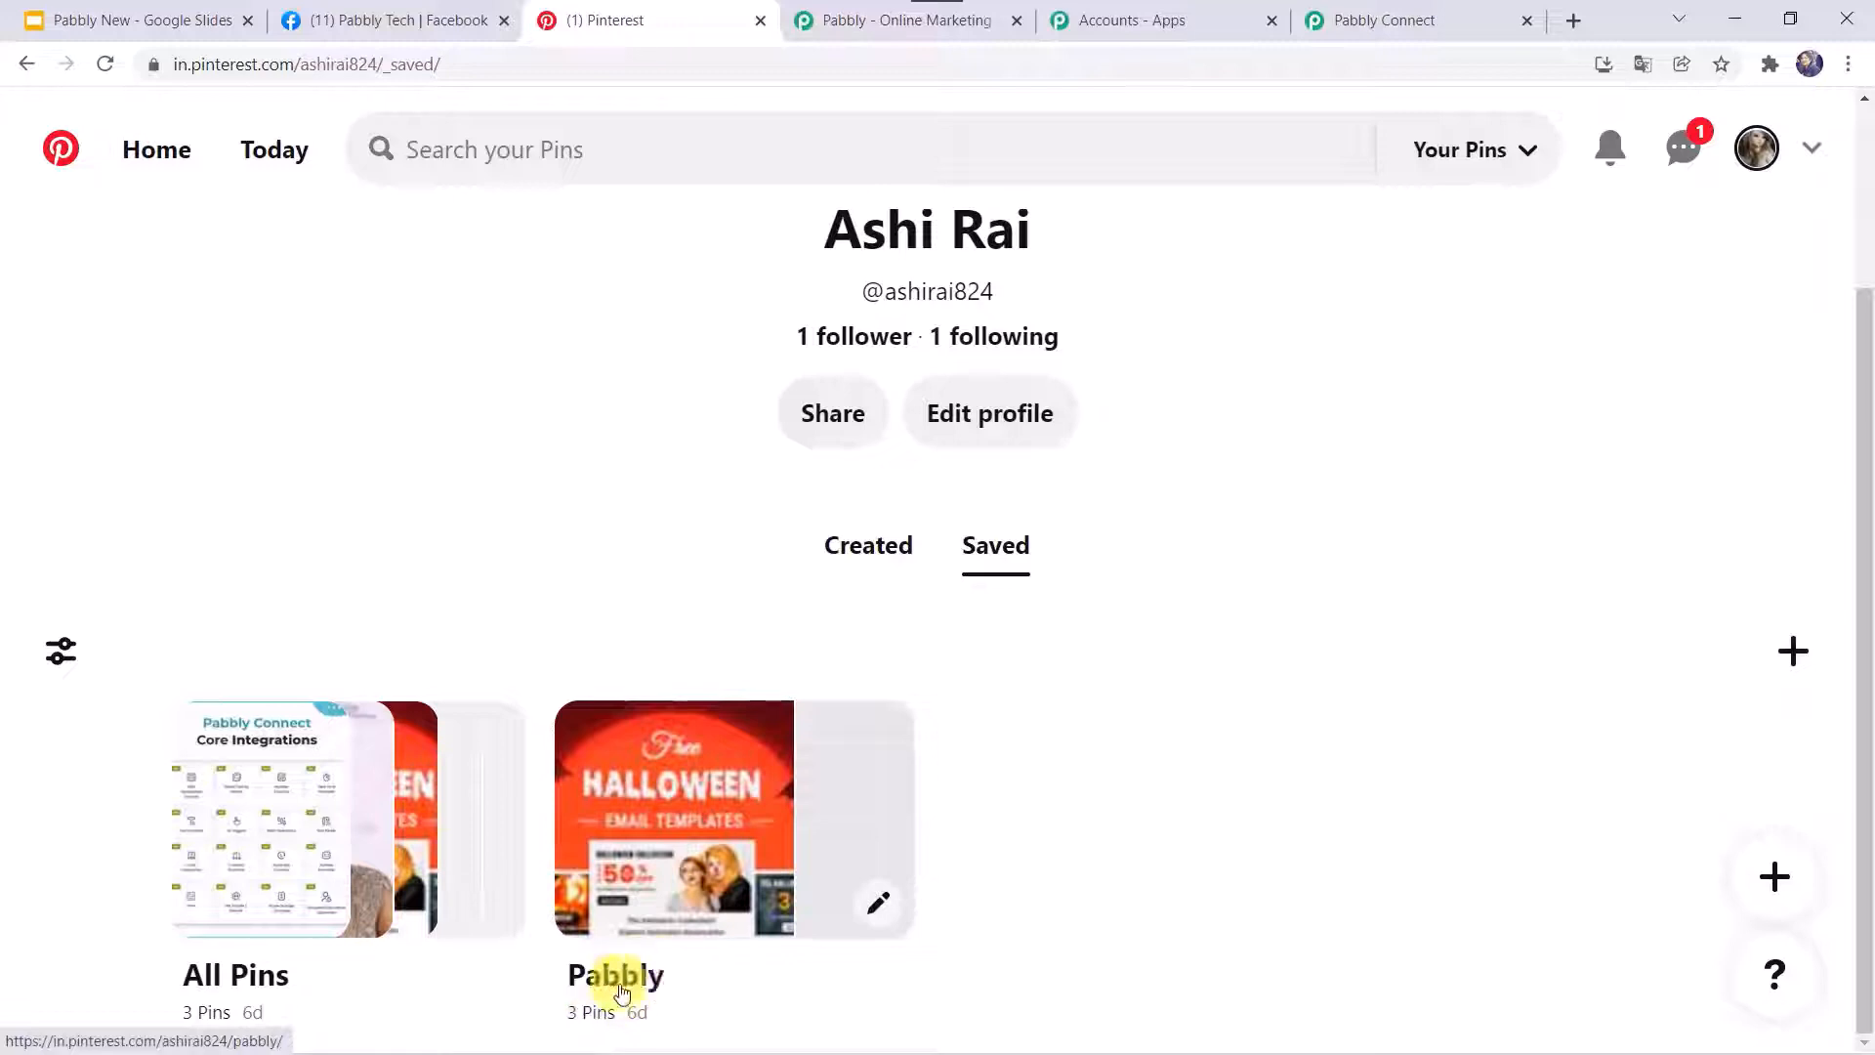
# Return to the workflow in Pabbly Connect and choose Pabbly as the pin's board
pyautogui.click(1420, 17)
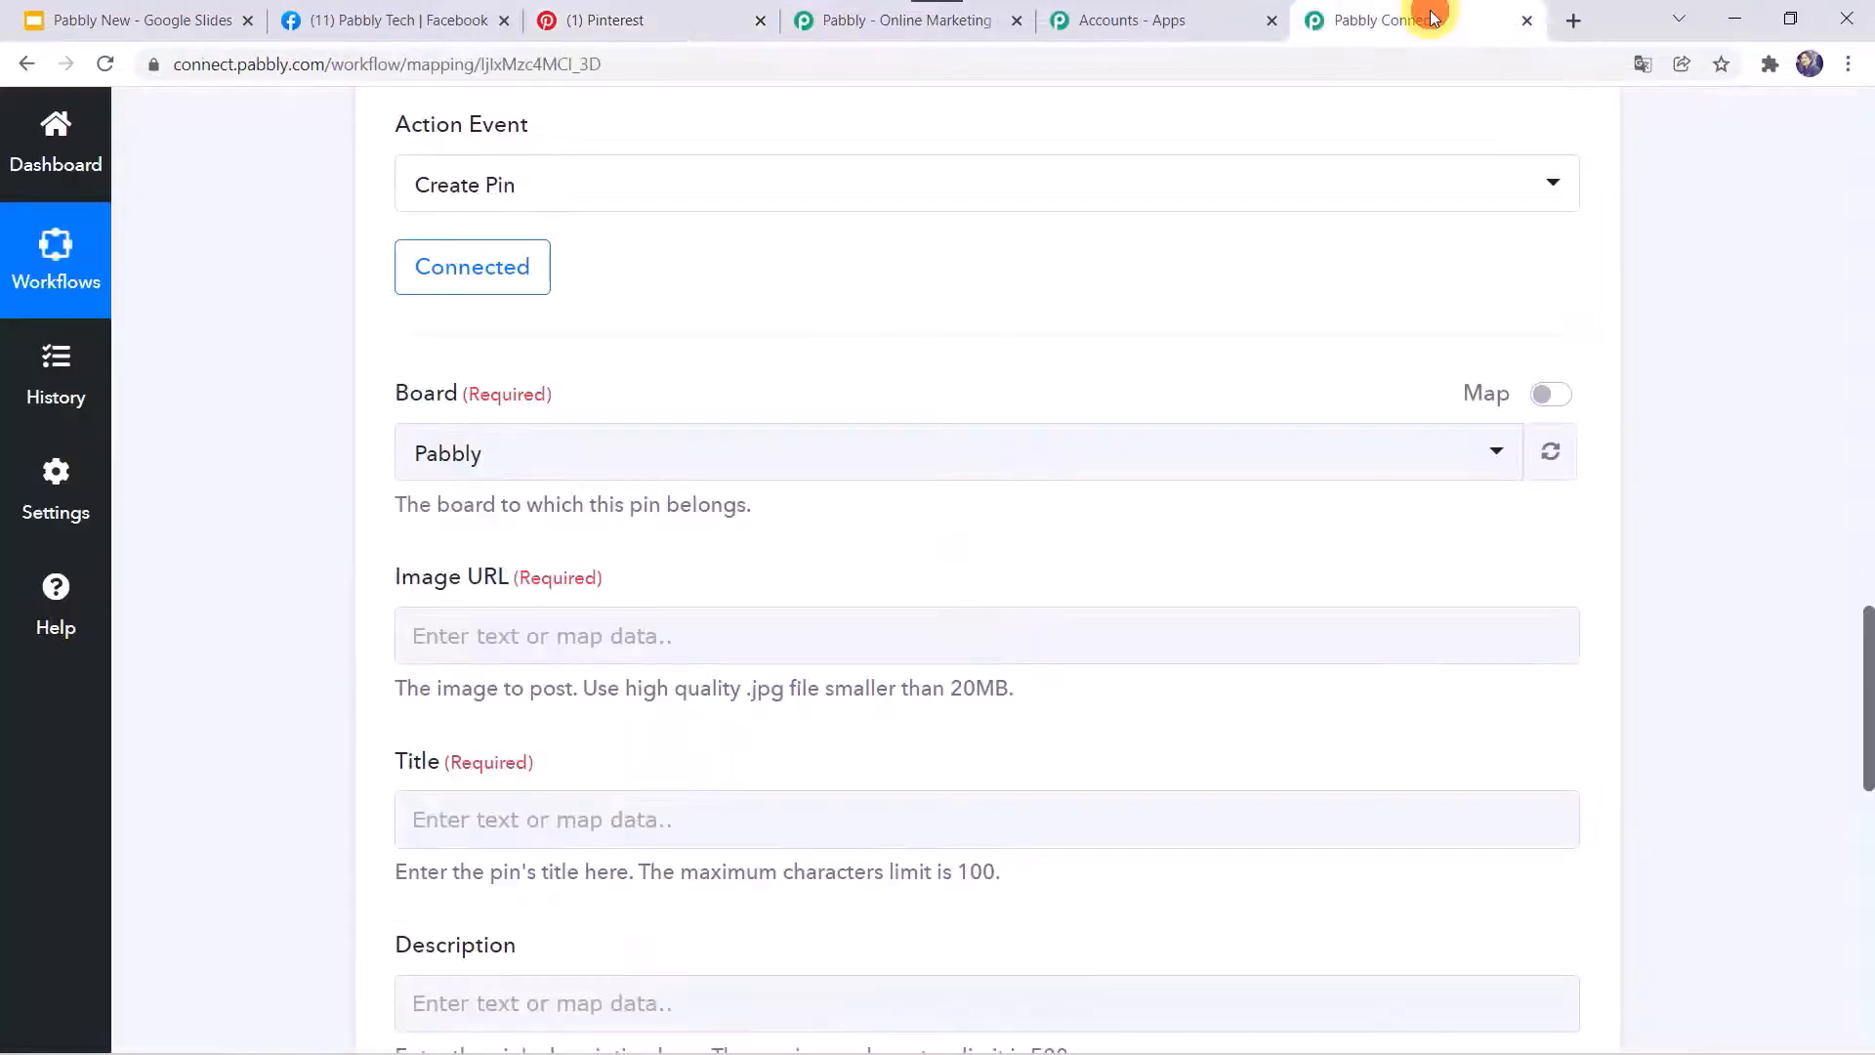
pyautogui.click(459, 459)
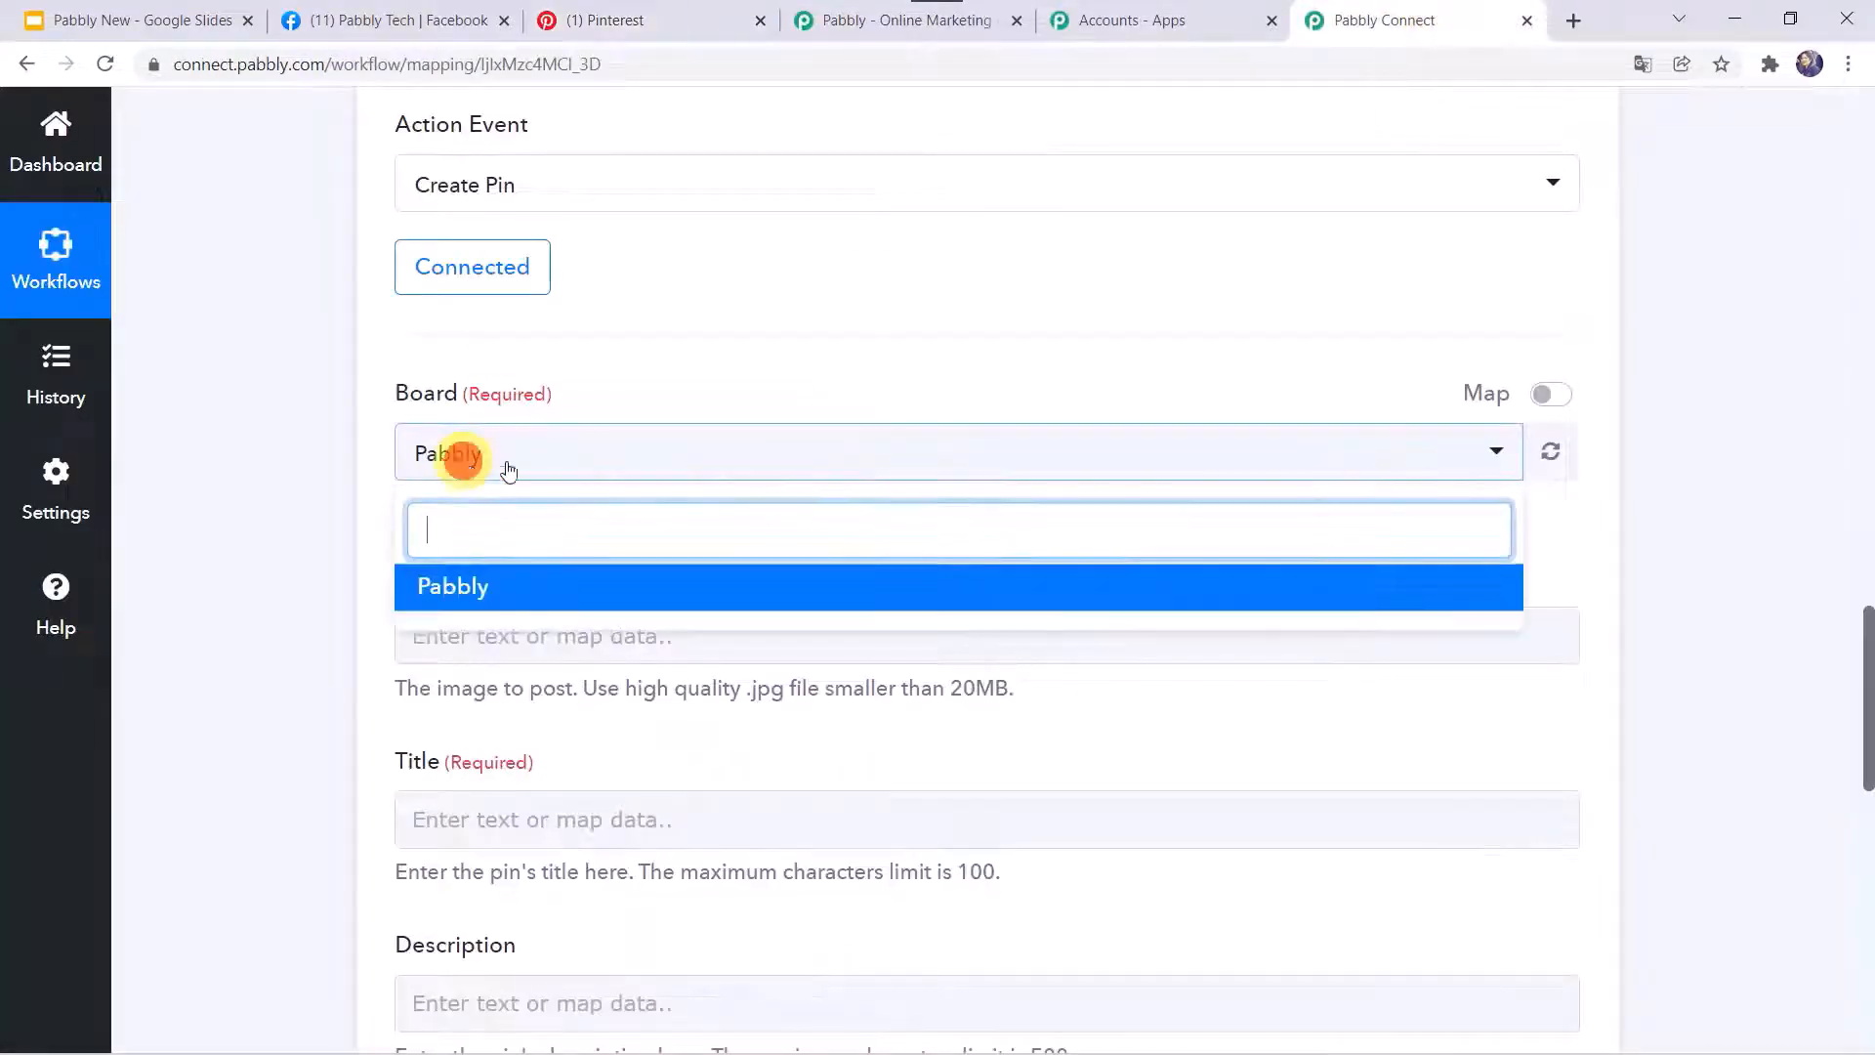
pyautogui.click(441, 593)
pyautogui.scroll(-1, 440, 596)
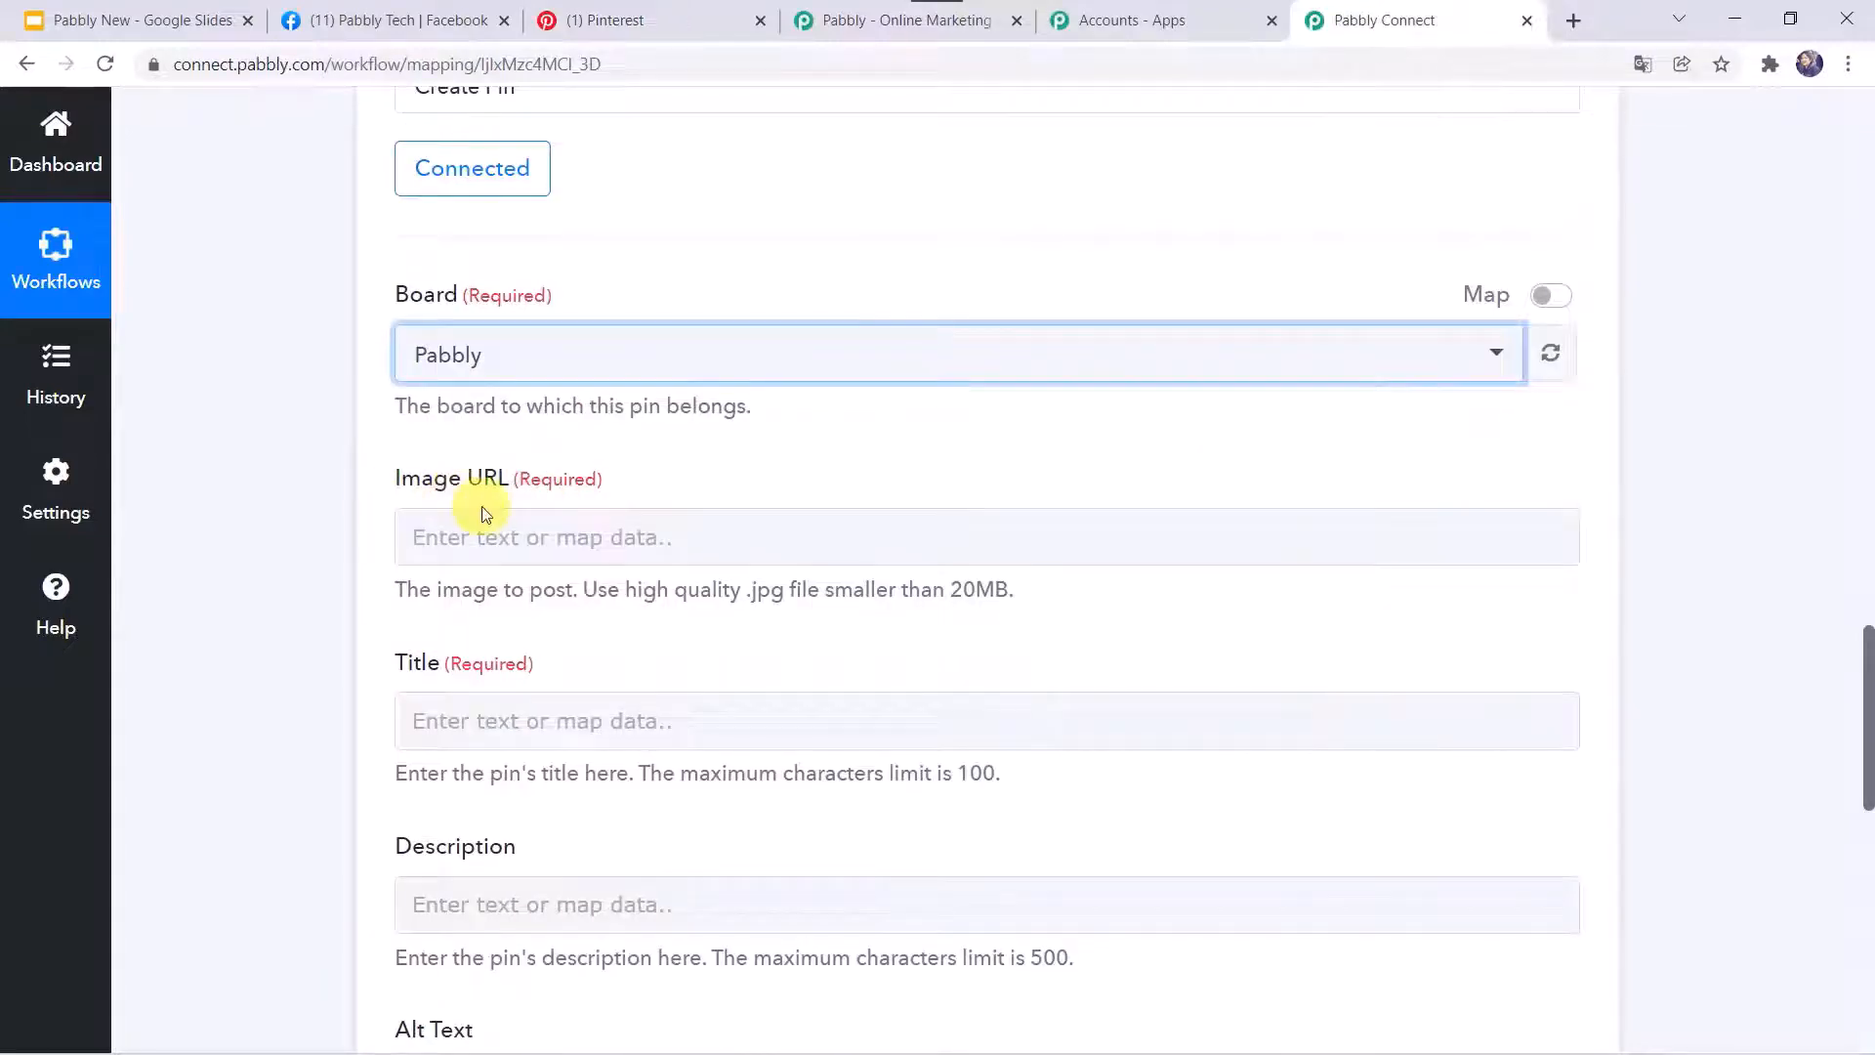
# Search the Facebook Pages New Post data for "fu" to find the full picture value for the pin's Image URL
pyautogui.scroll(10, 299, 483)
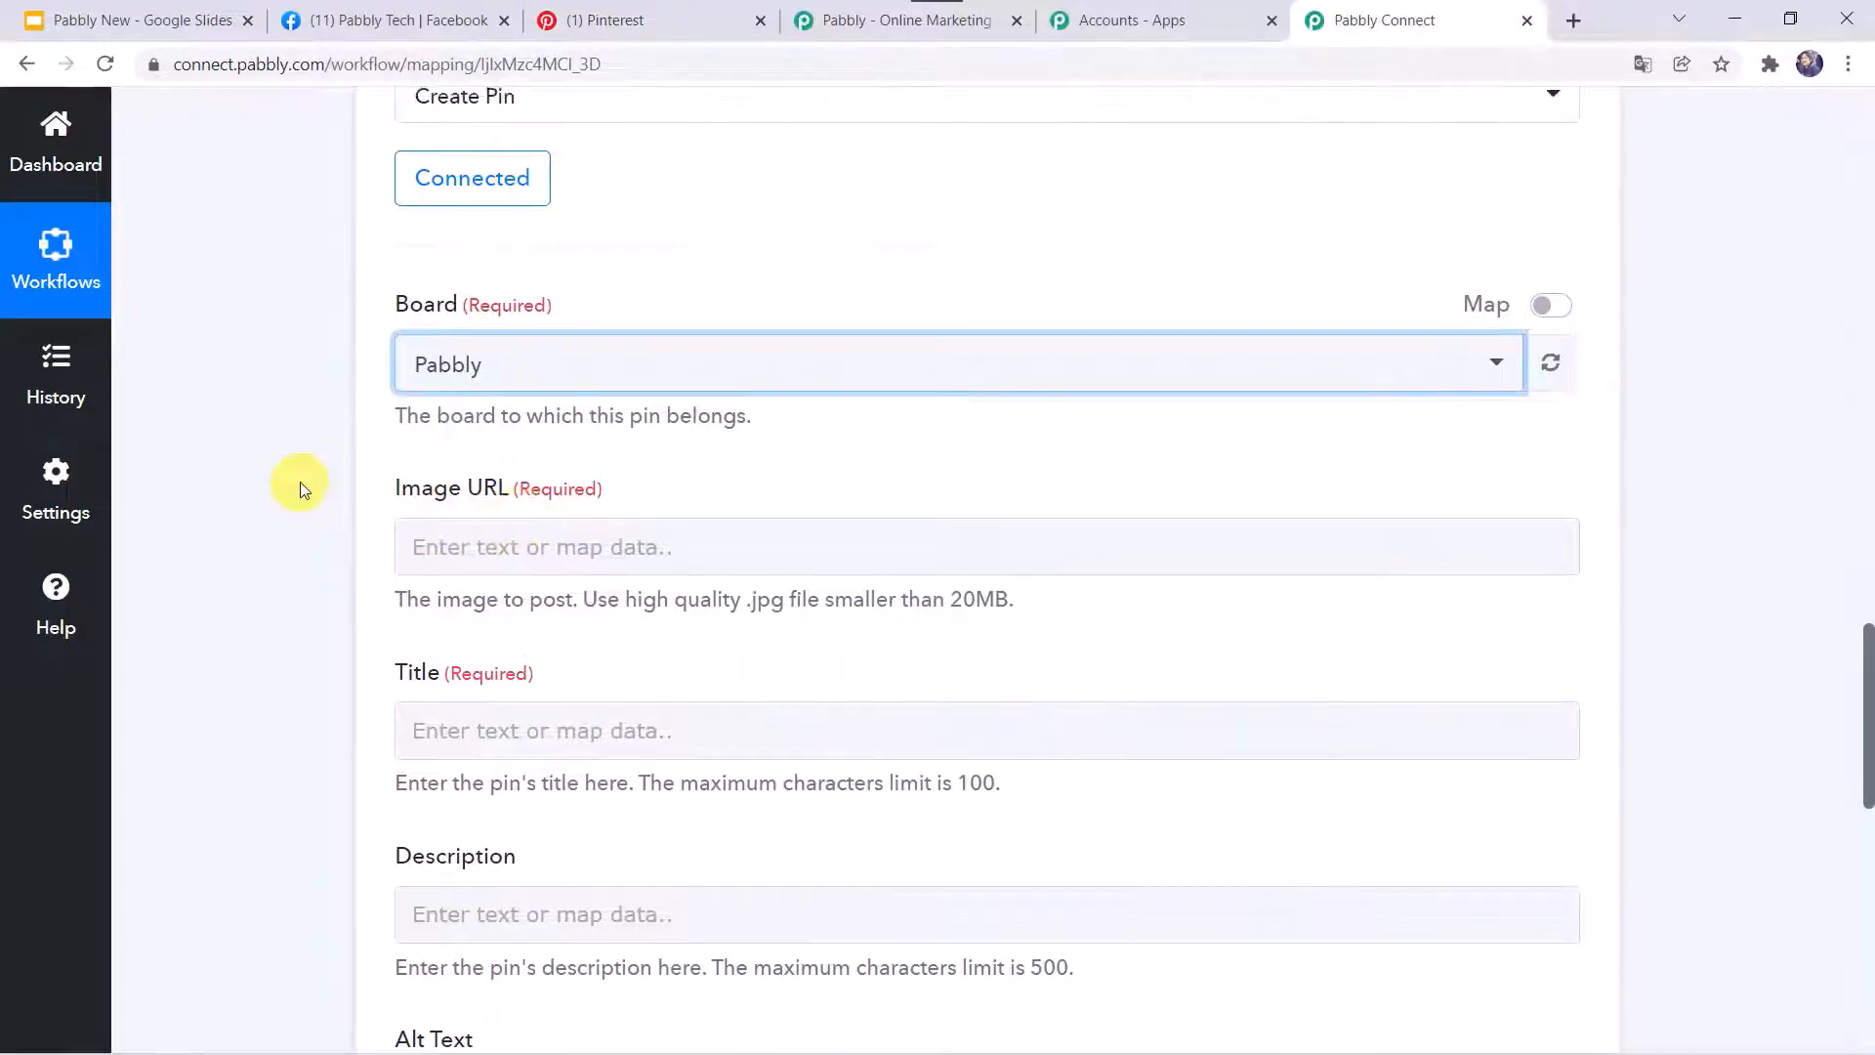
pyautogui.scroll(3, 299, 483)
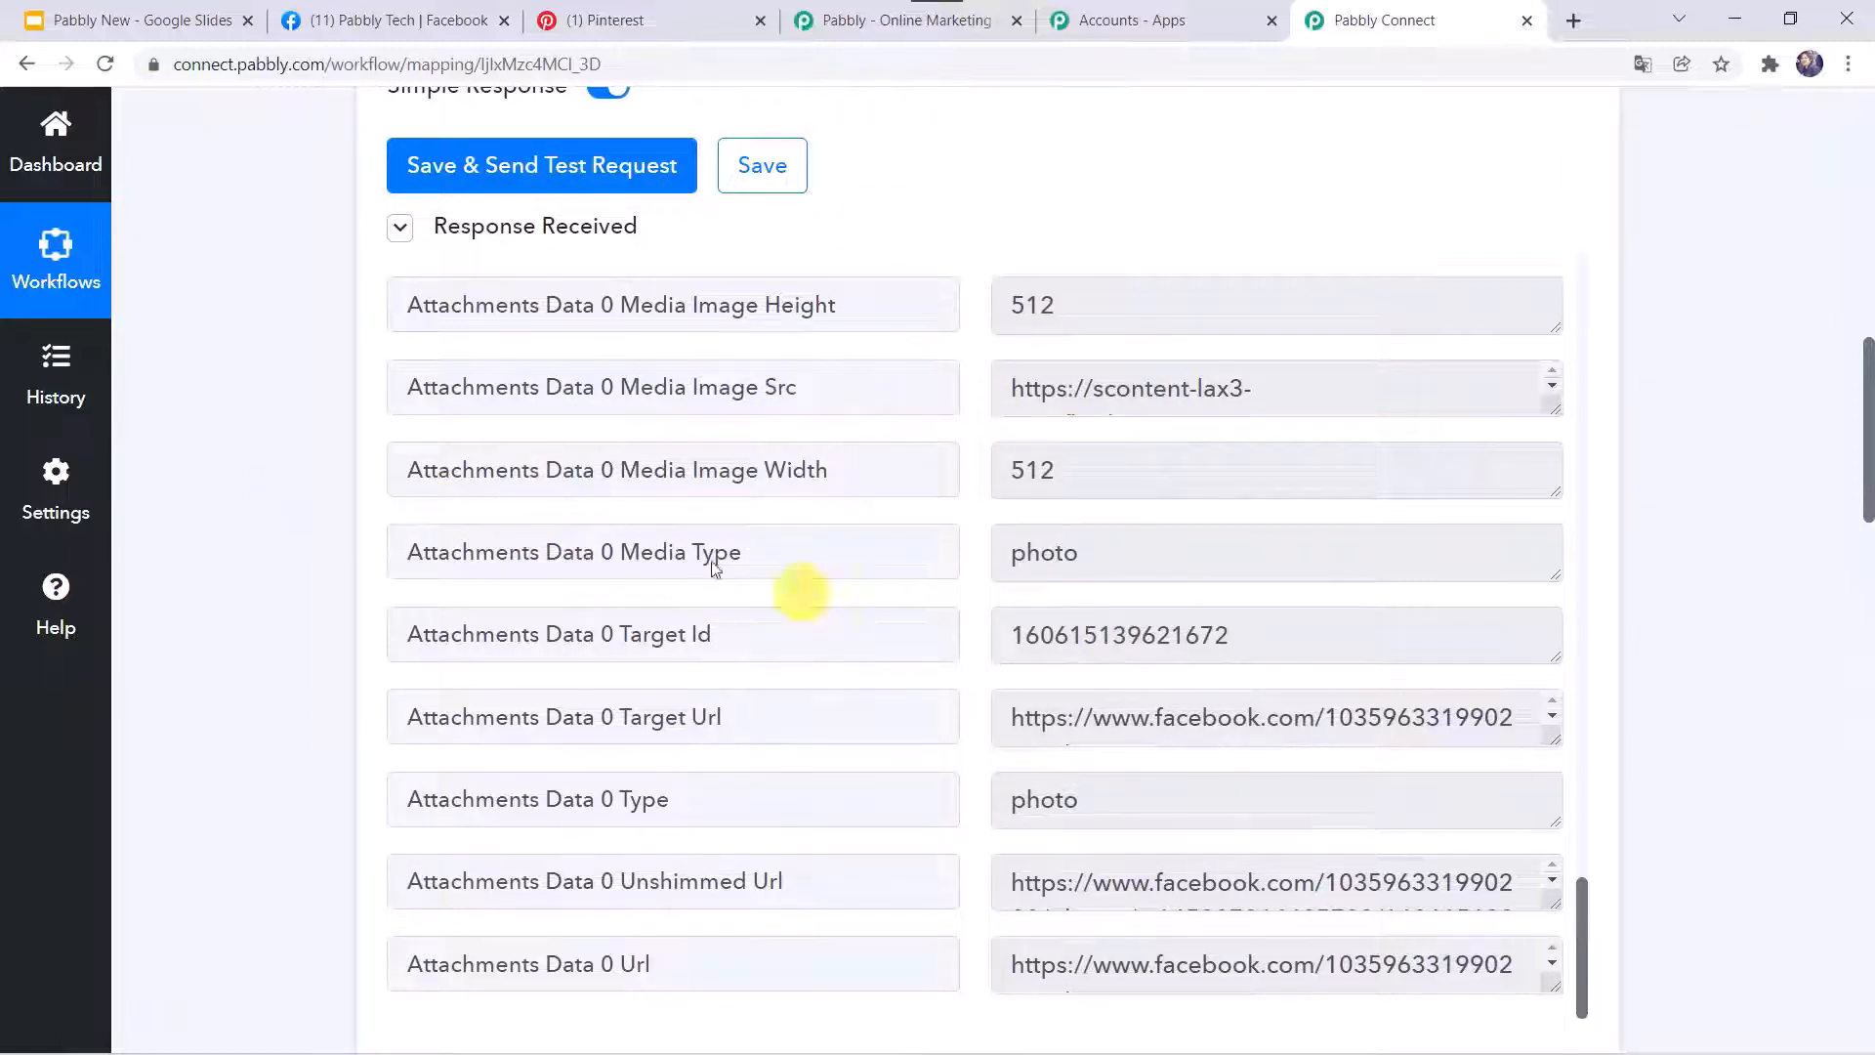
pyautogui.scroll(-12, 298, 846)
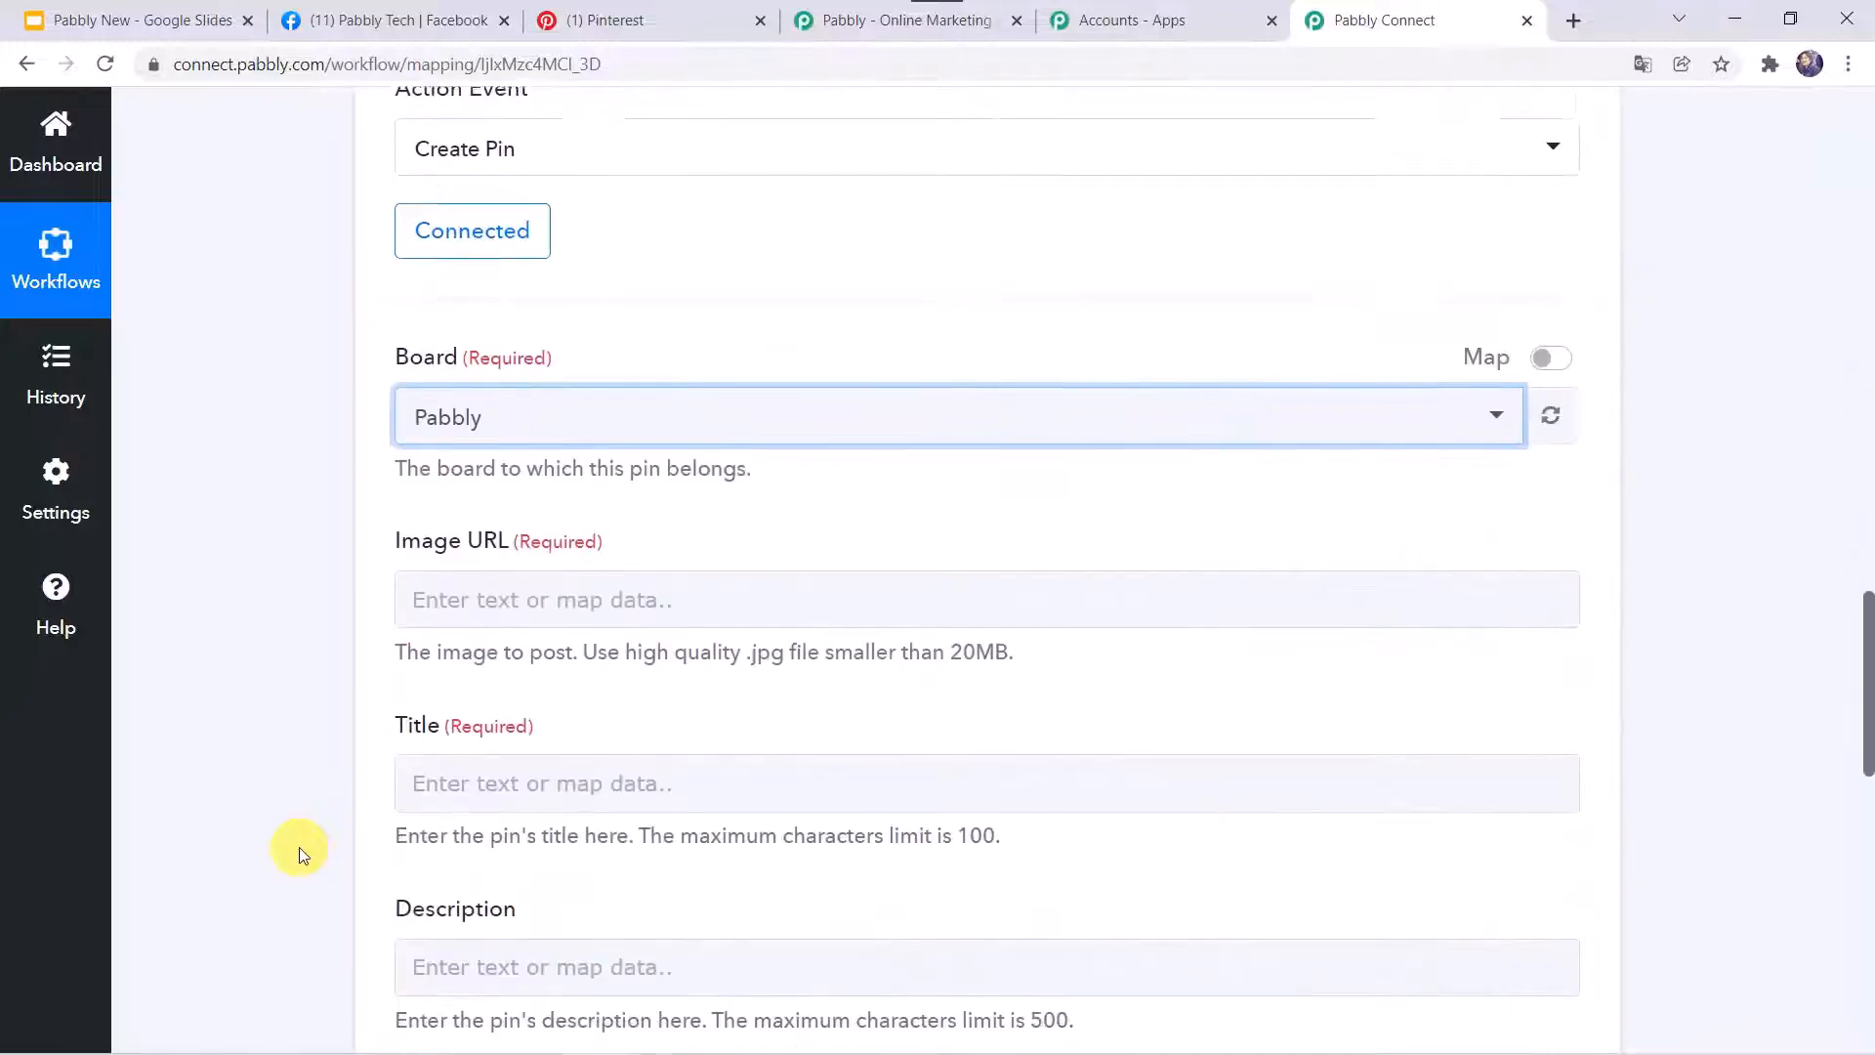
pyautogui.click(494, 582)
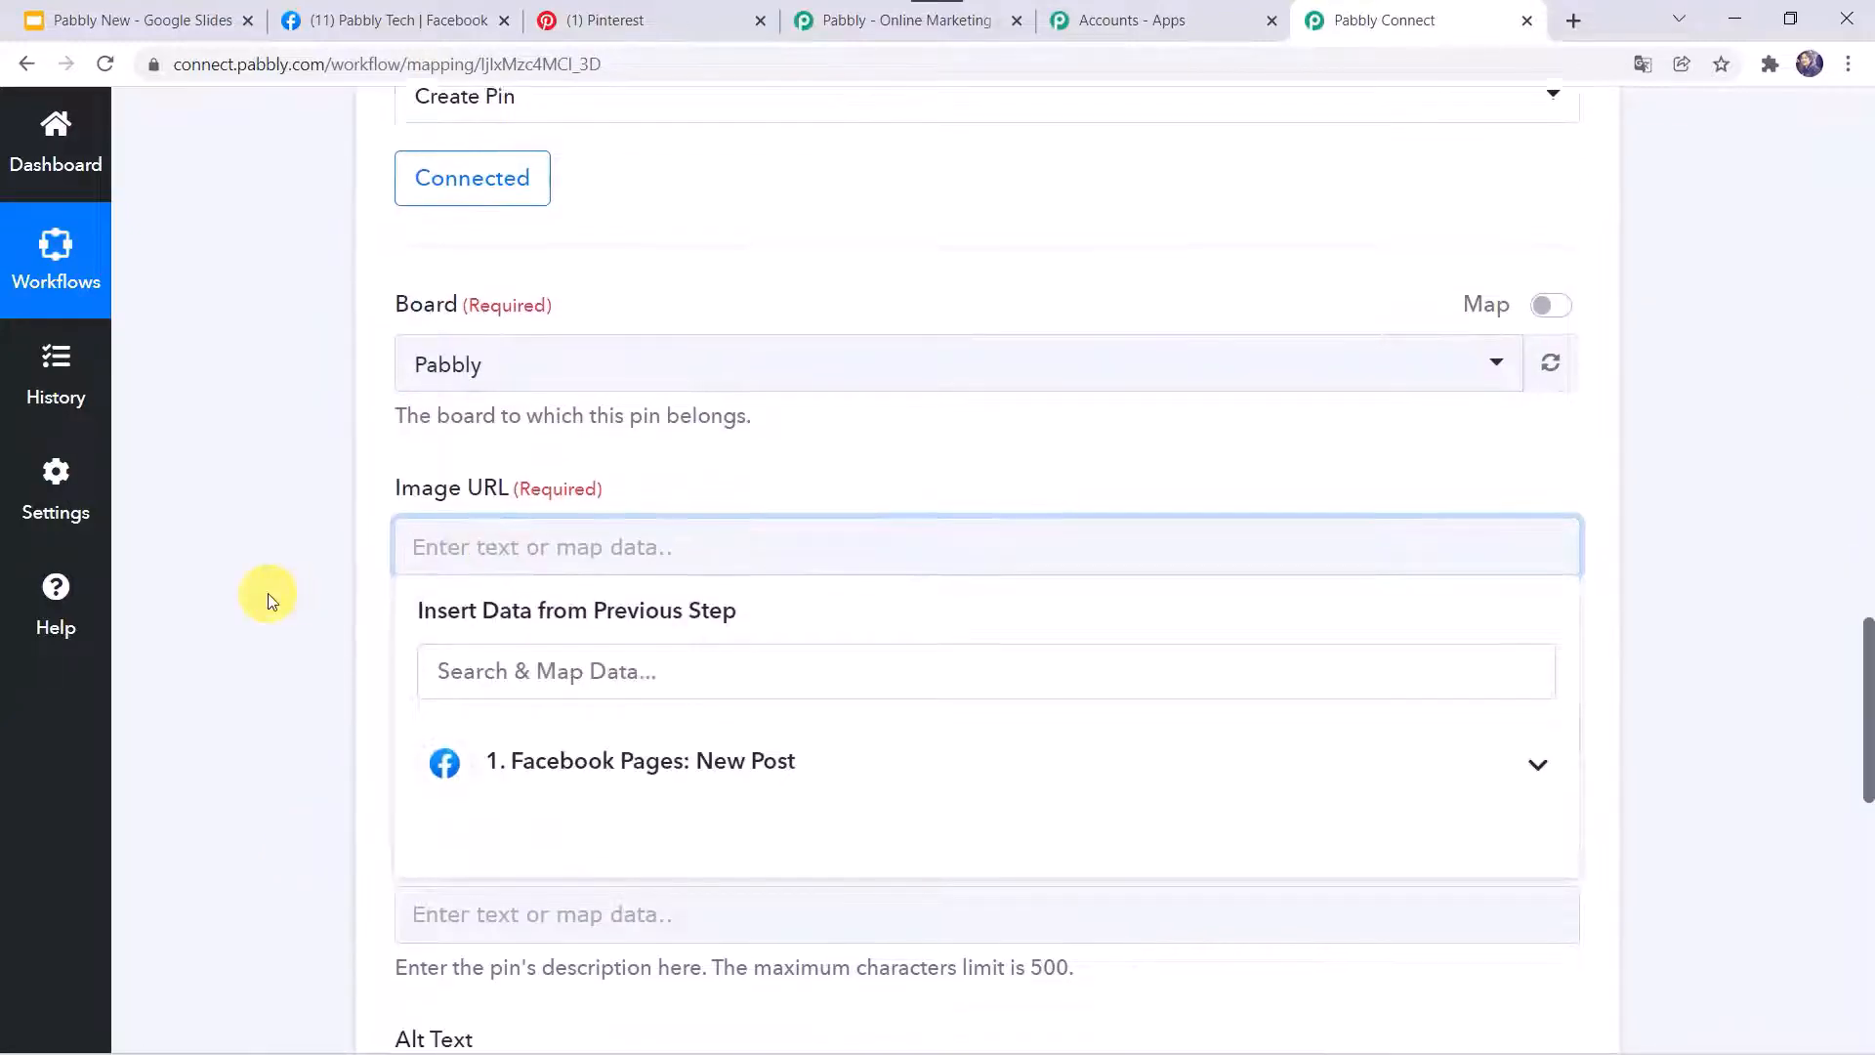
pyautogui.scroll(-1, 270, 601)
pyautogui.click(579, 703)
pyautogui.scroll(-1, 547, 606)
pyautogui.click(498, 496)
pyautogui.write('fu')
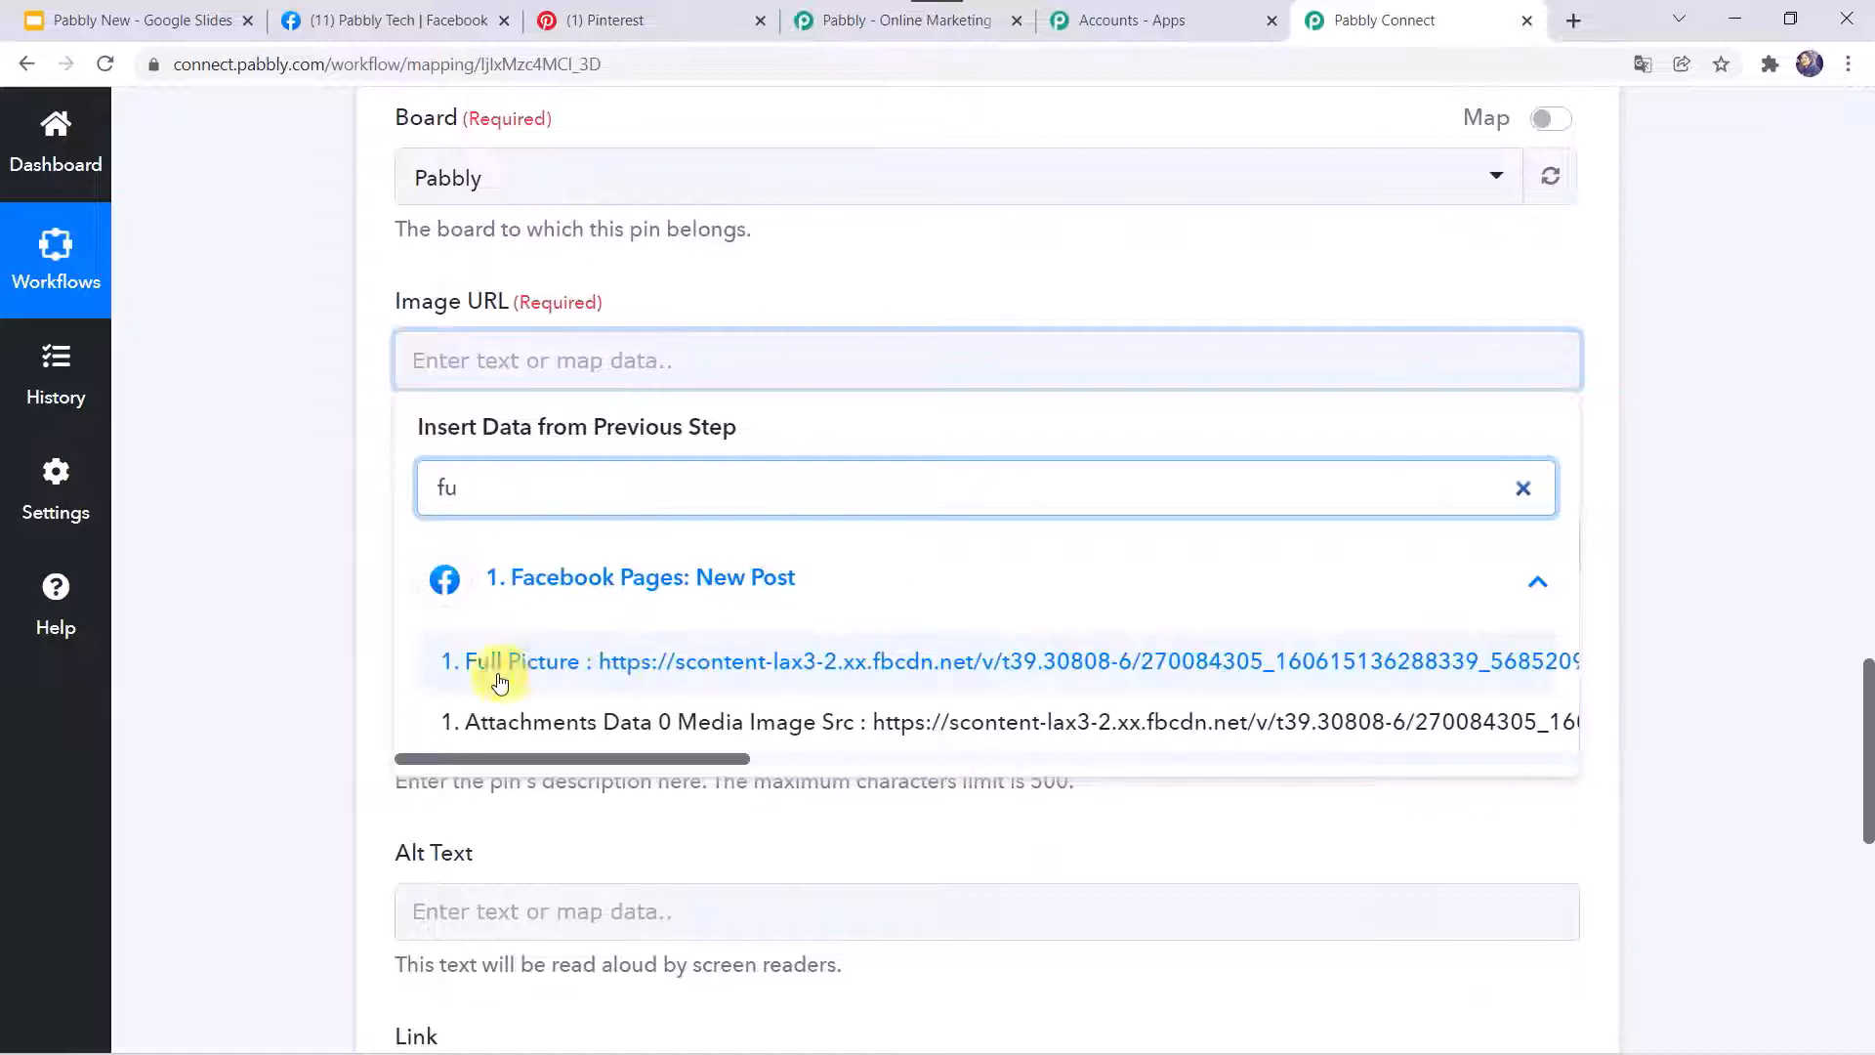
# Map the pin's Image URL to the Full Picture value from the Facebook Pages New Post trigger
pyautogui.click(594, 680)
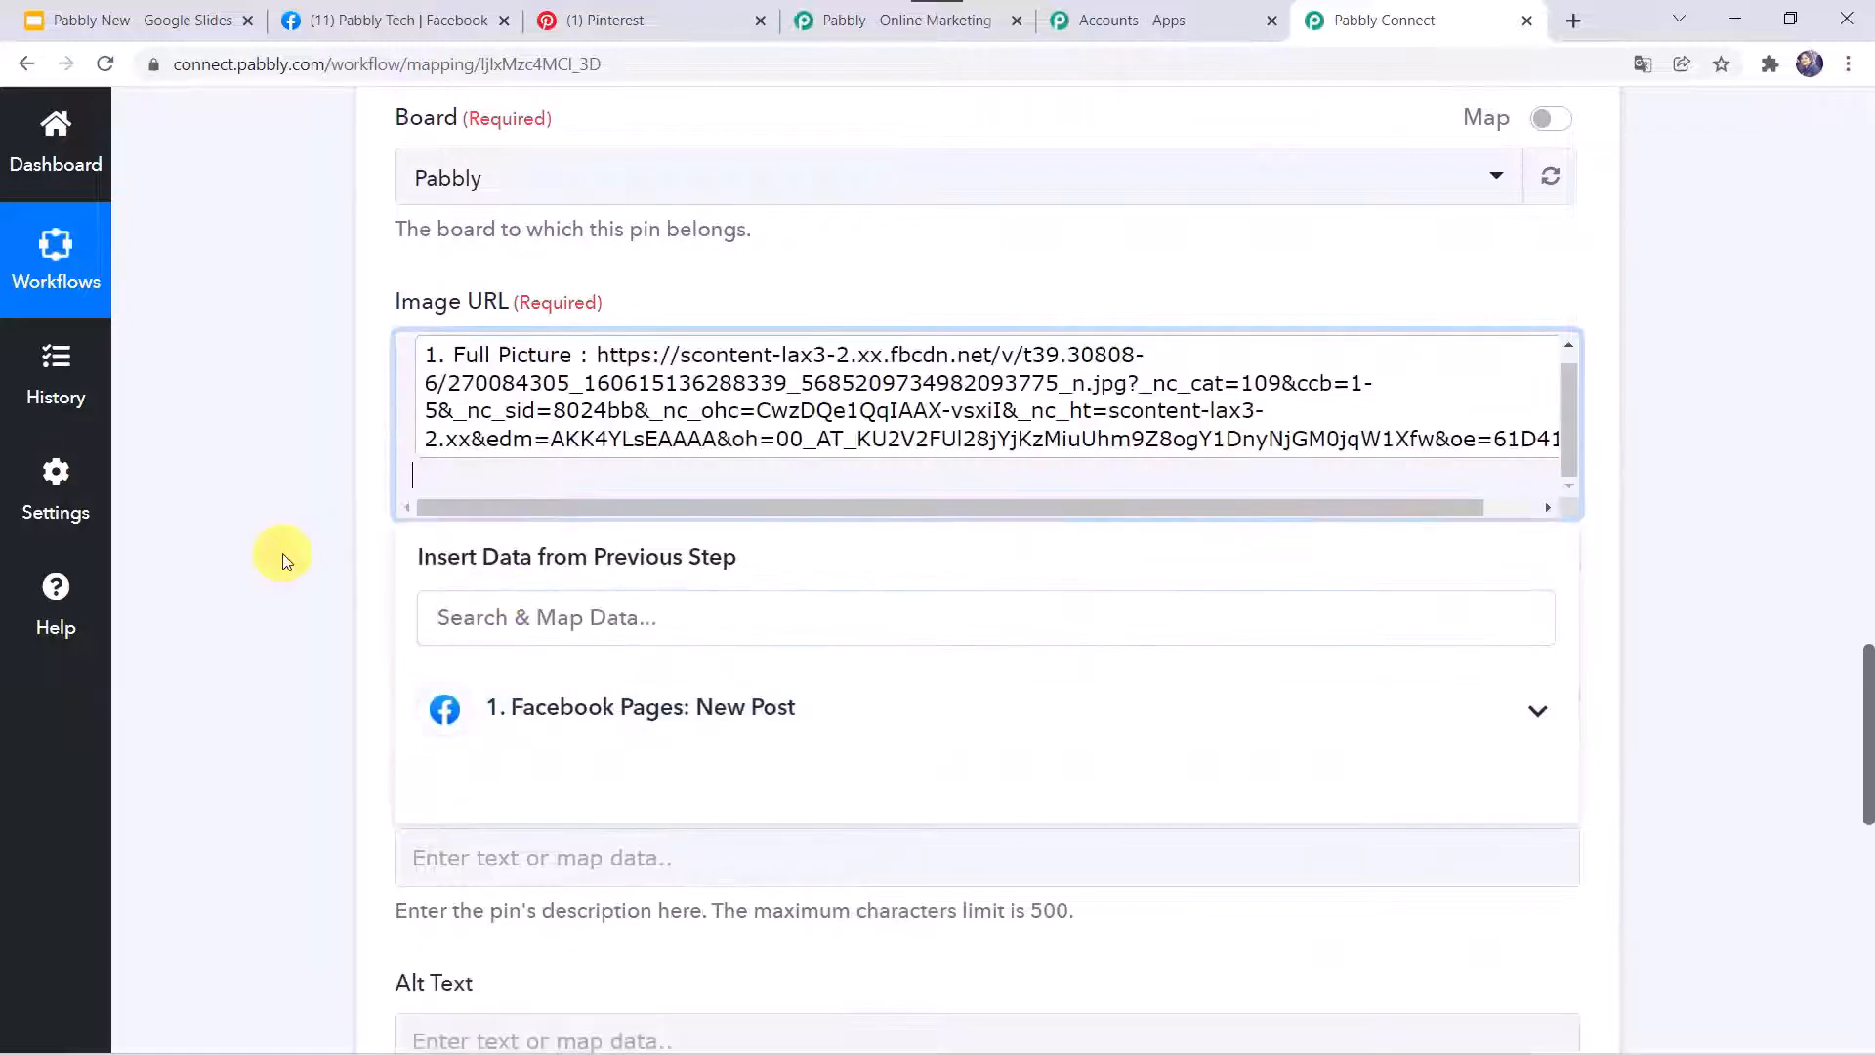
pyautogui.click(284, 553)
pyautogui.scroll(-2, 283, 552)
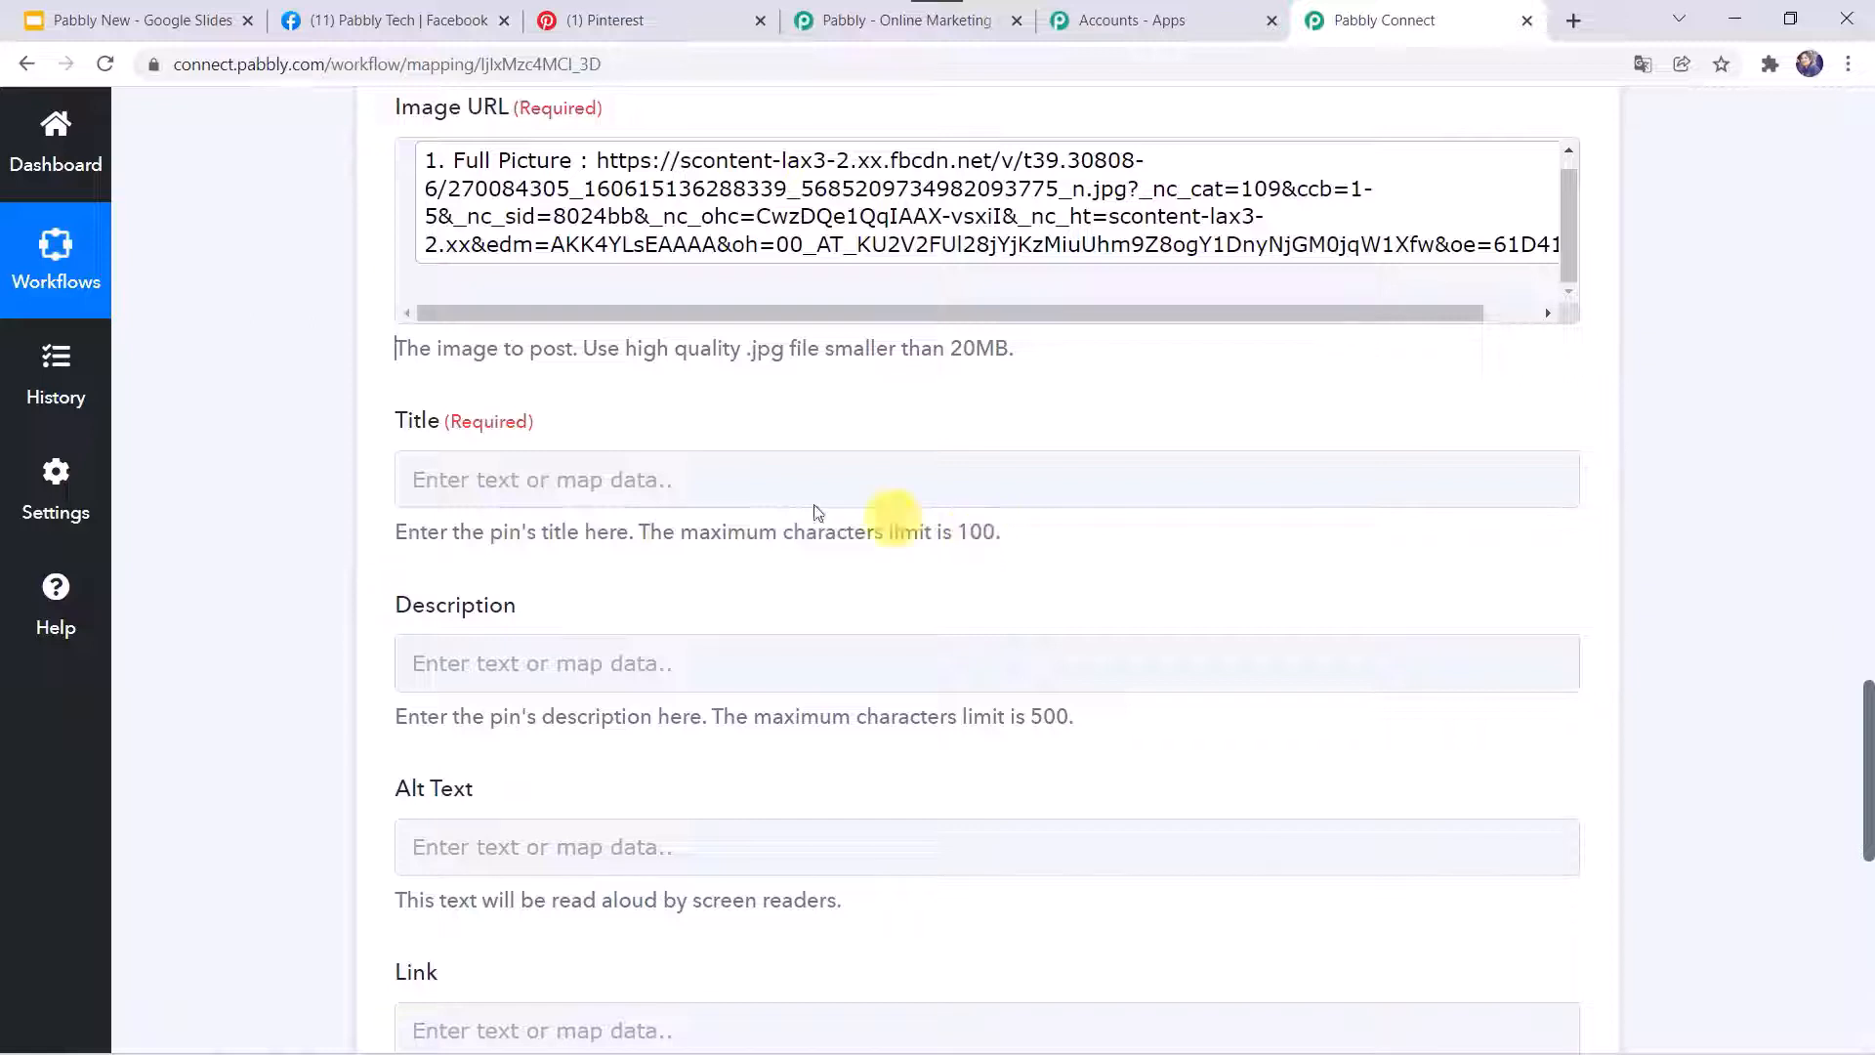
# Map the pin's Title to the Message value from the Facebook Pages New Post trigger
pyautogui.click(494, 477)
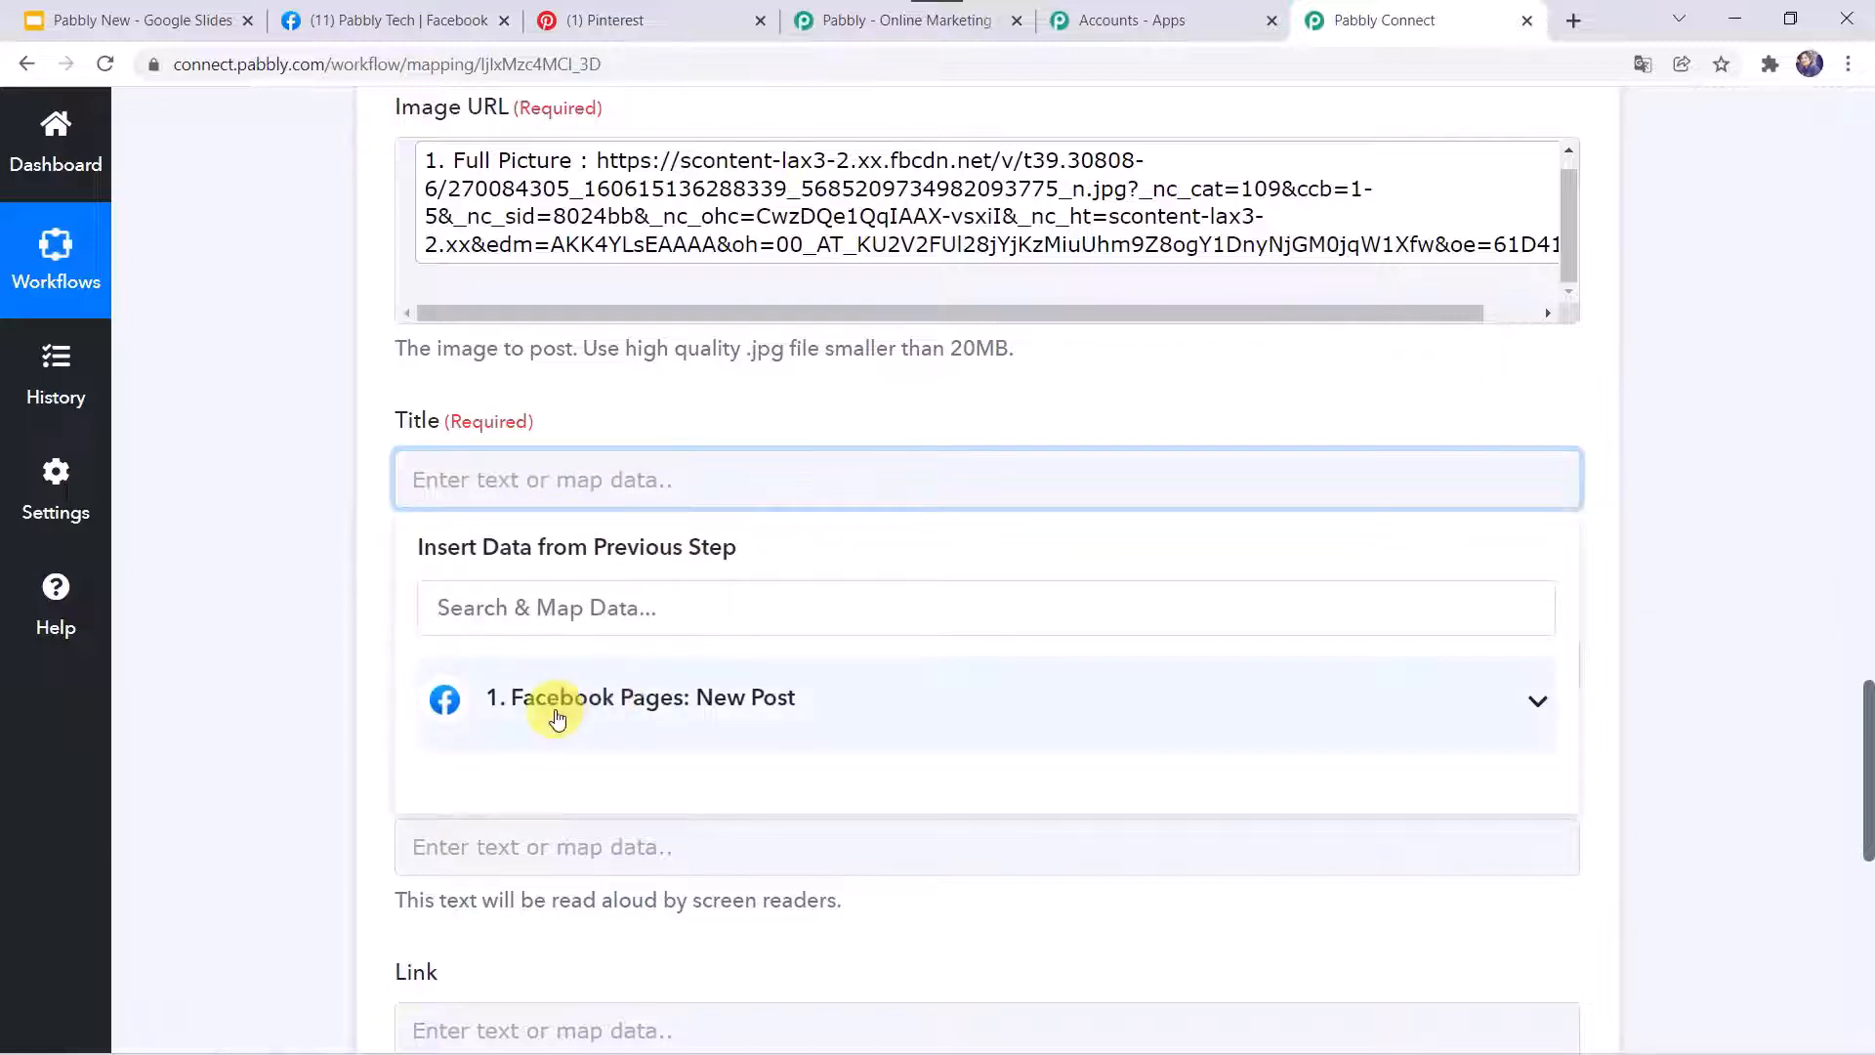
pyautogui.click(524, 606)
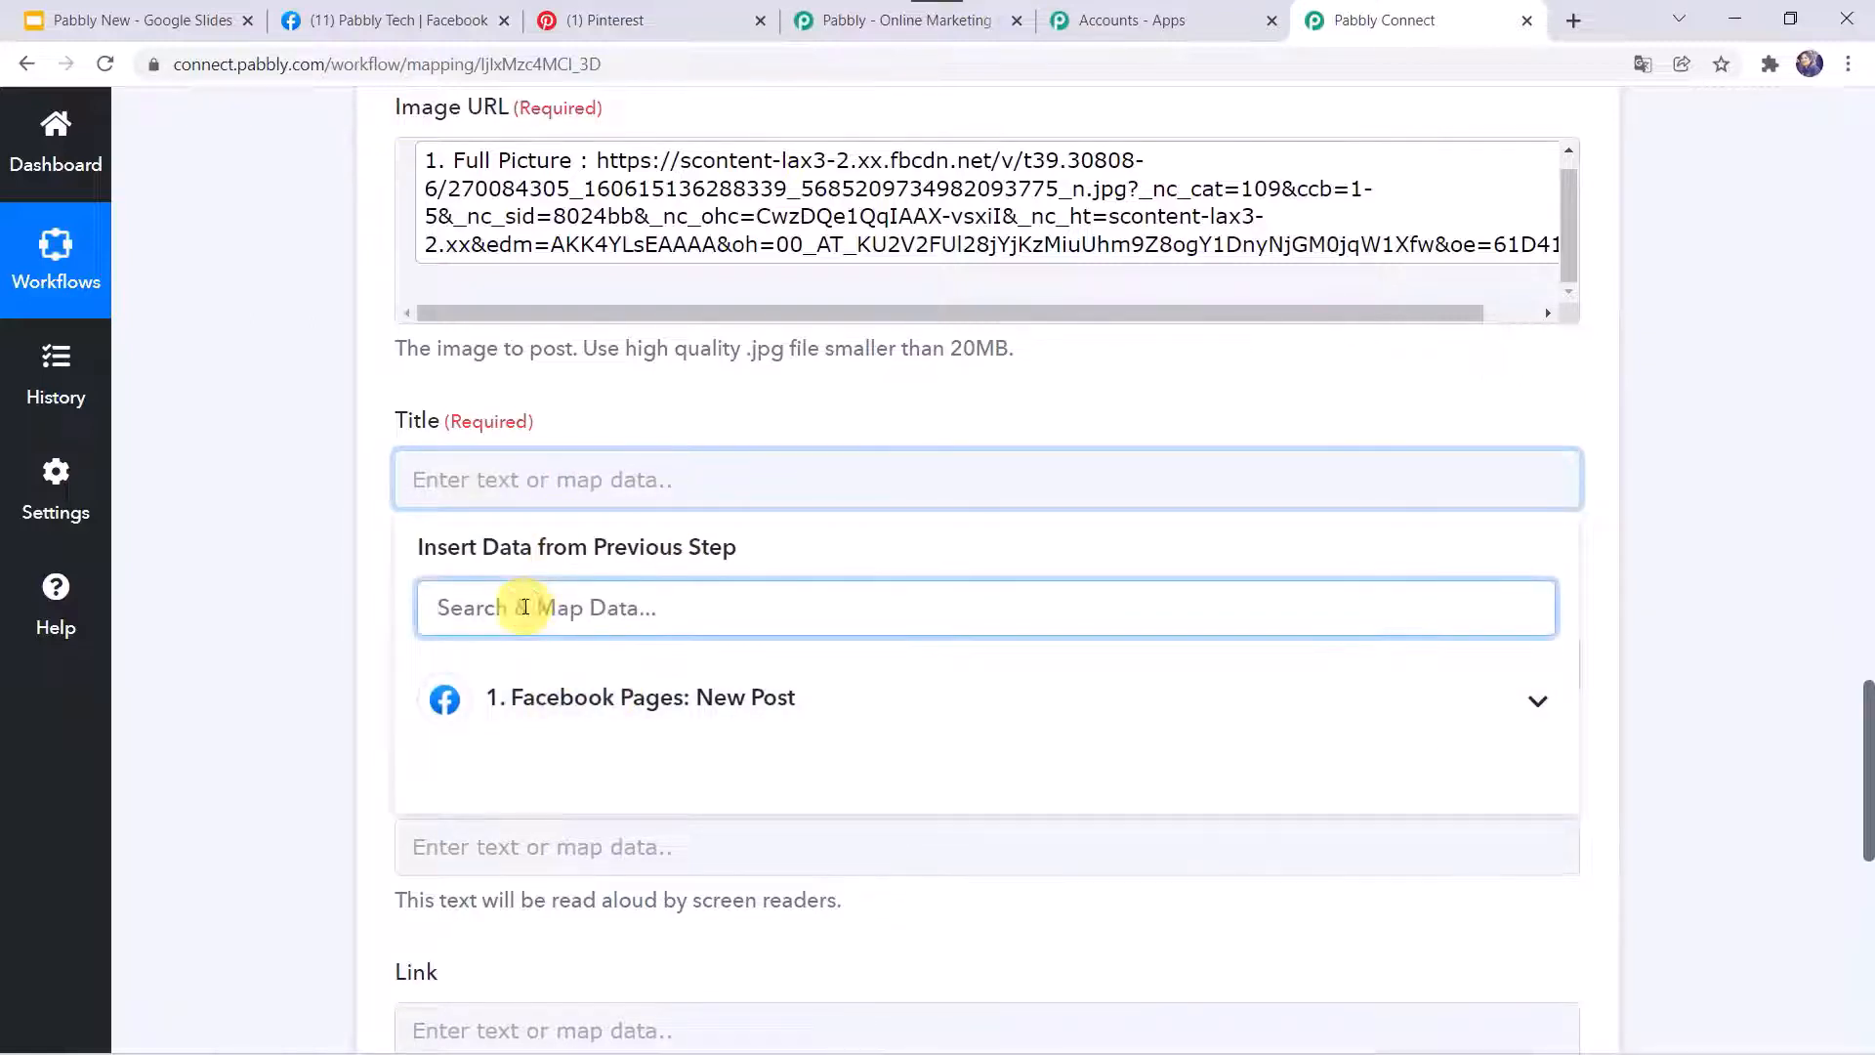
pyautogui.write('Pabb')
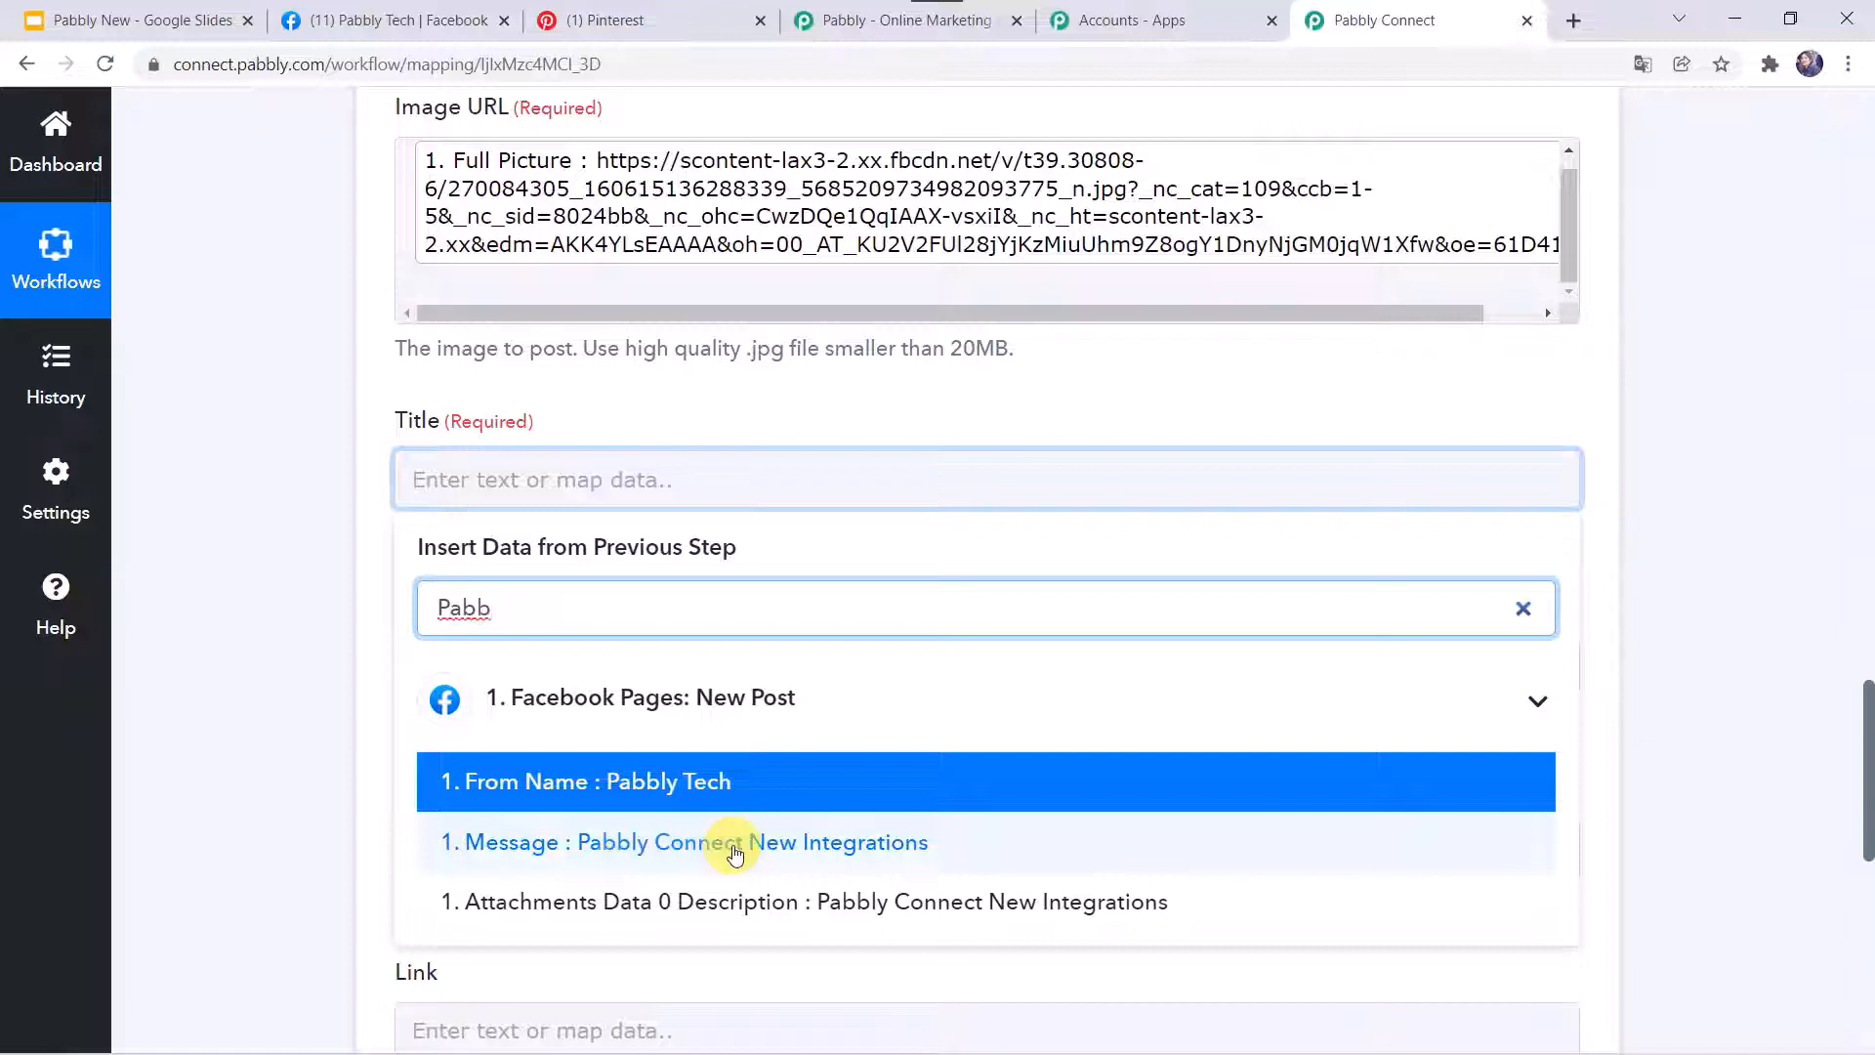
pyautogui.click(735, 846)
pyautogui.click(231, 744)
pyautogui.scroll(-2, 229, 745)
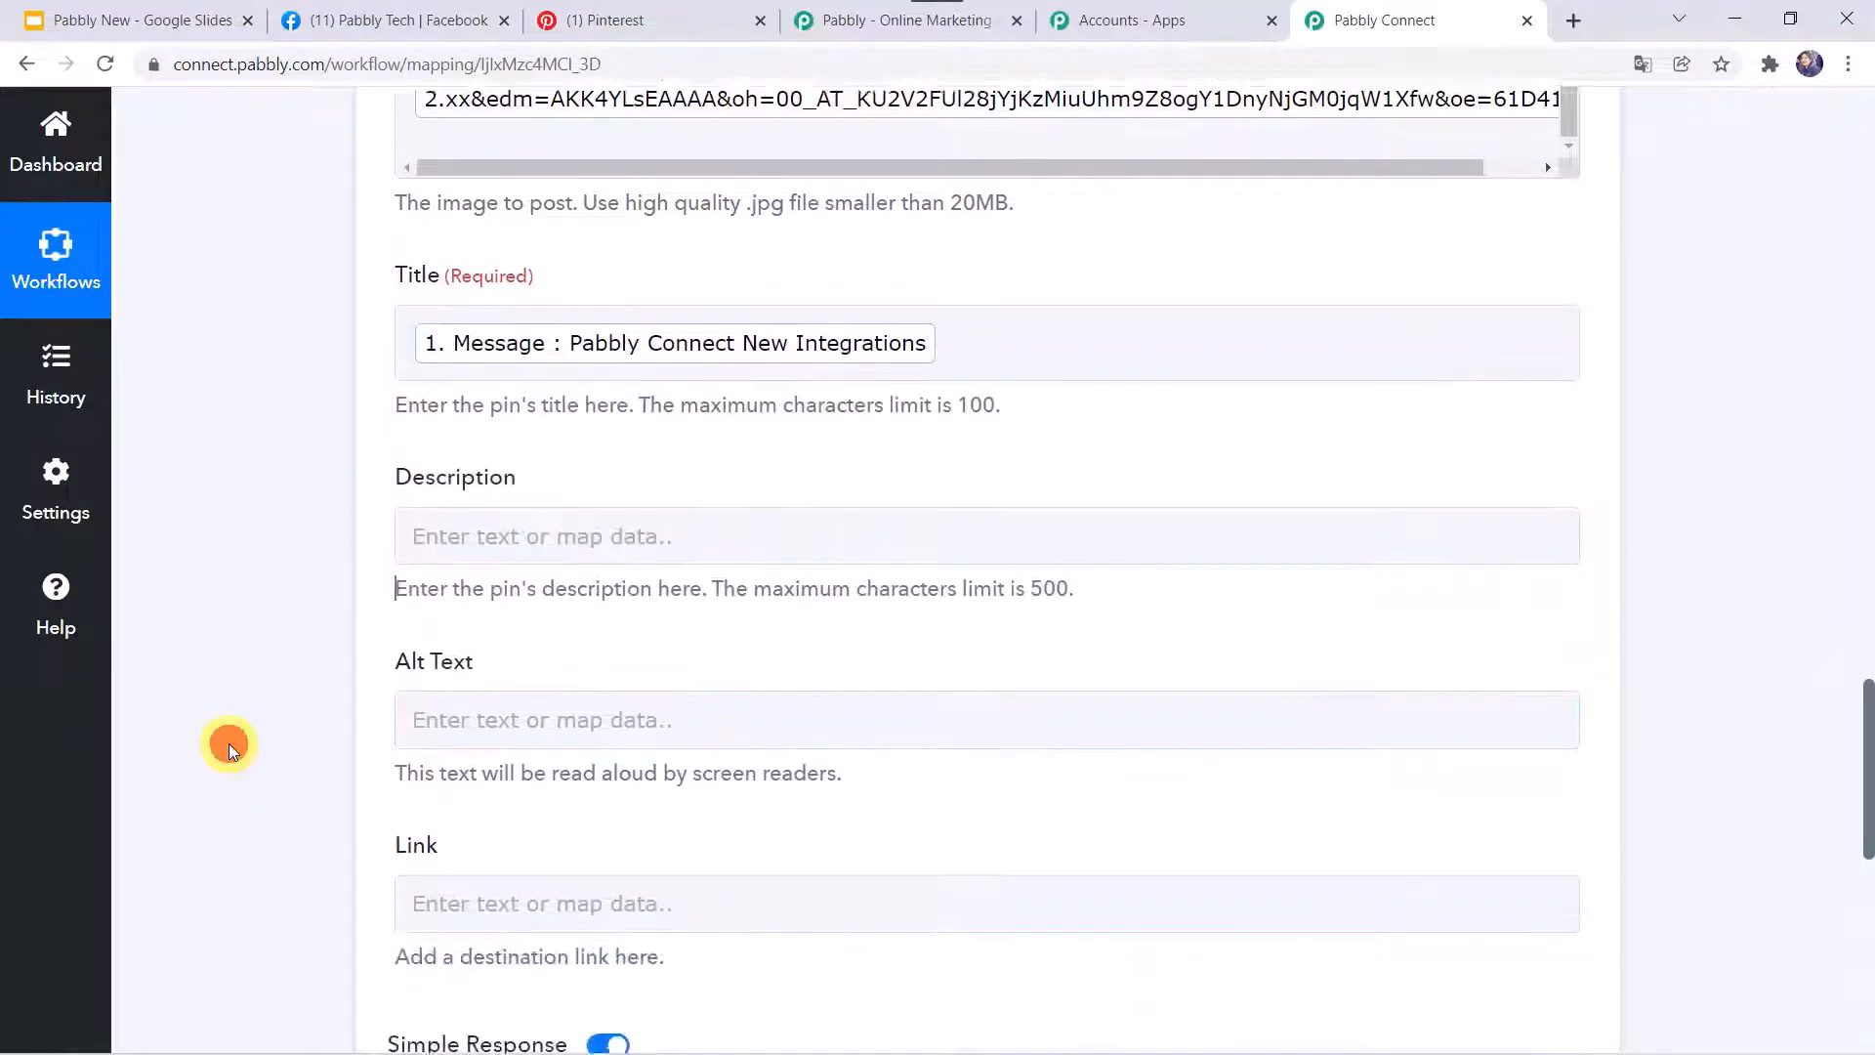
# Leave the pin's description, alt text and link empty, and save the action while sending a test request
pyautogui.scroll(-1, 229, 742)
pyautogui.click(454, 481)
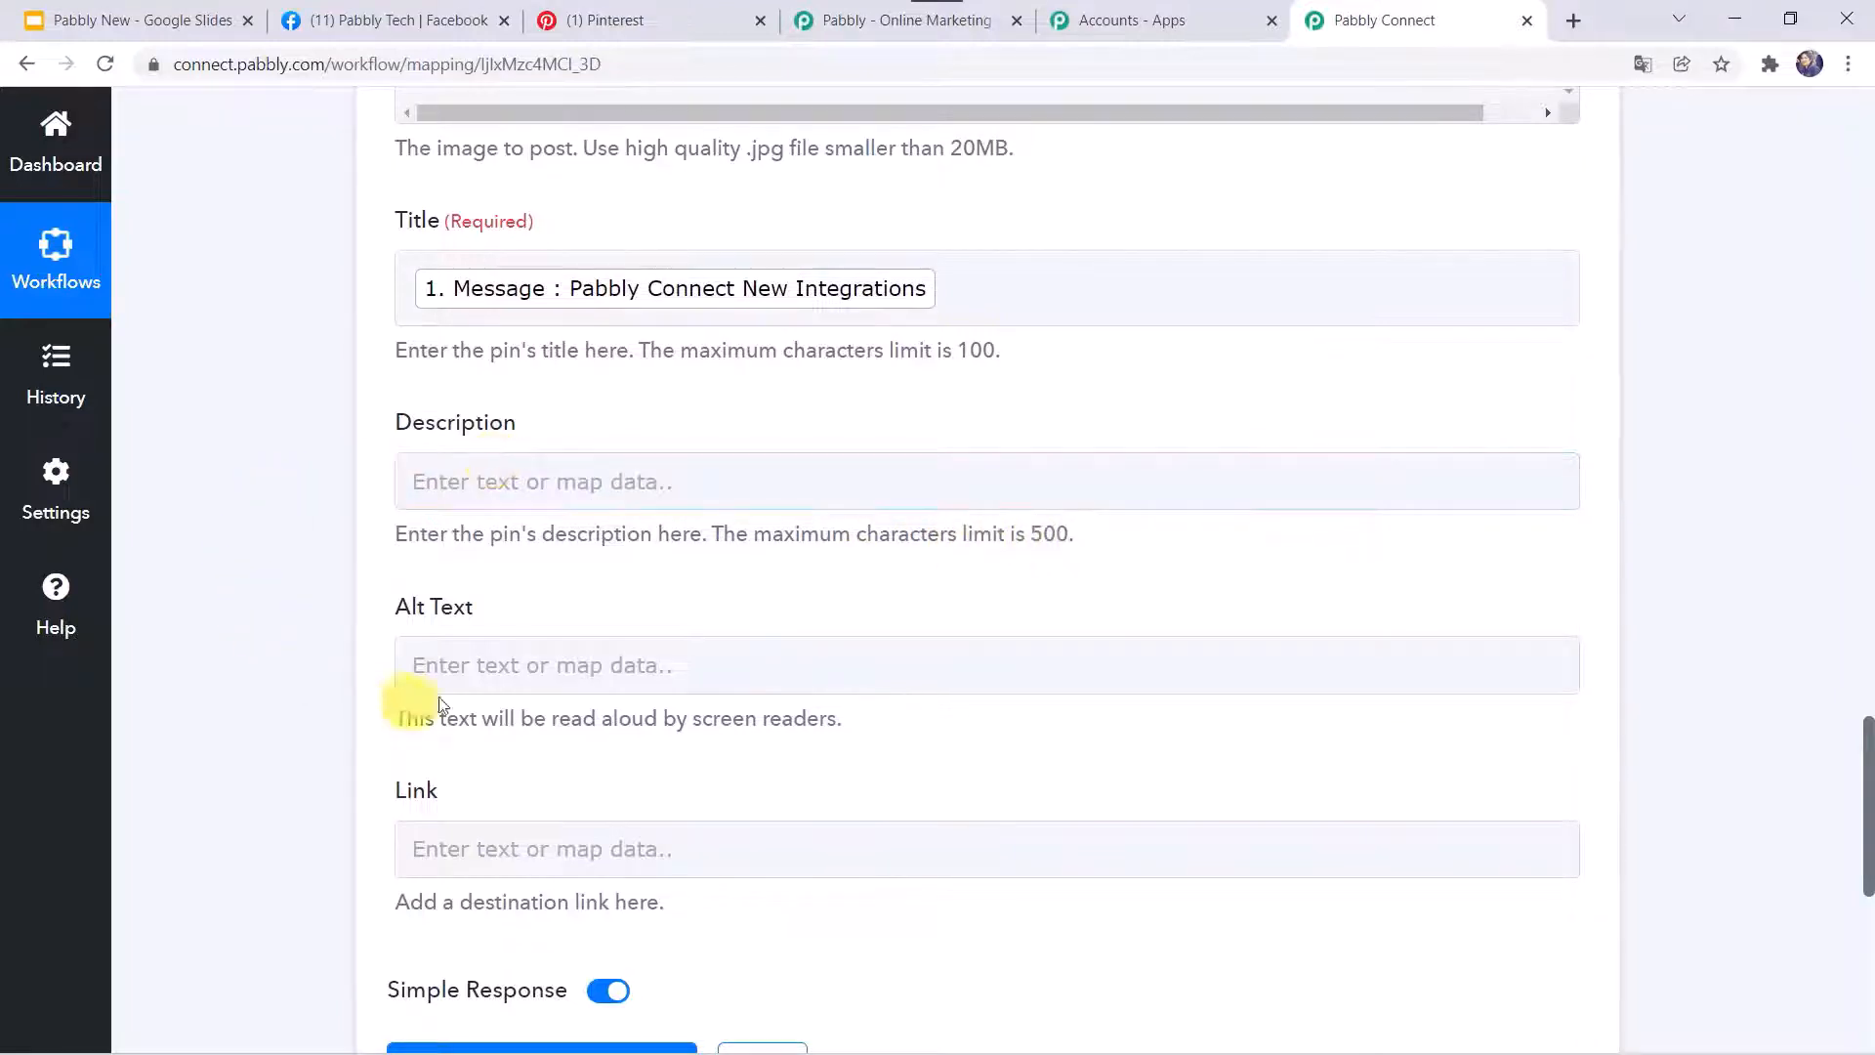
pyautogui.click(478, 678)
pyautogui.scroll(-5, 328, 837)
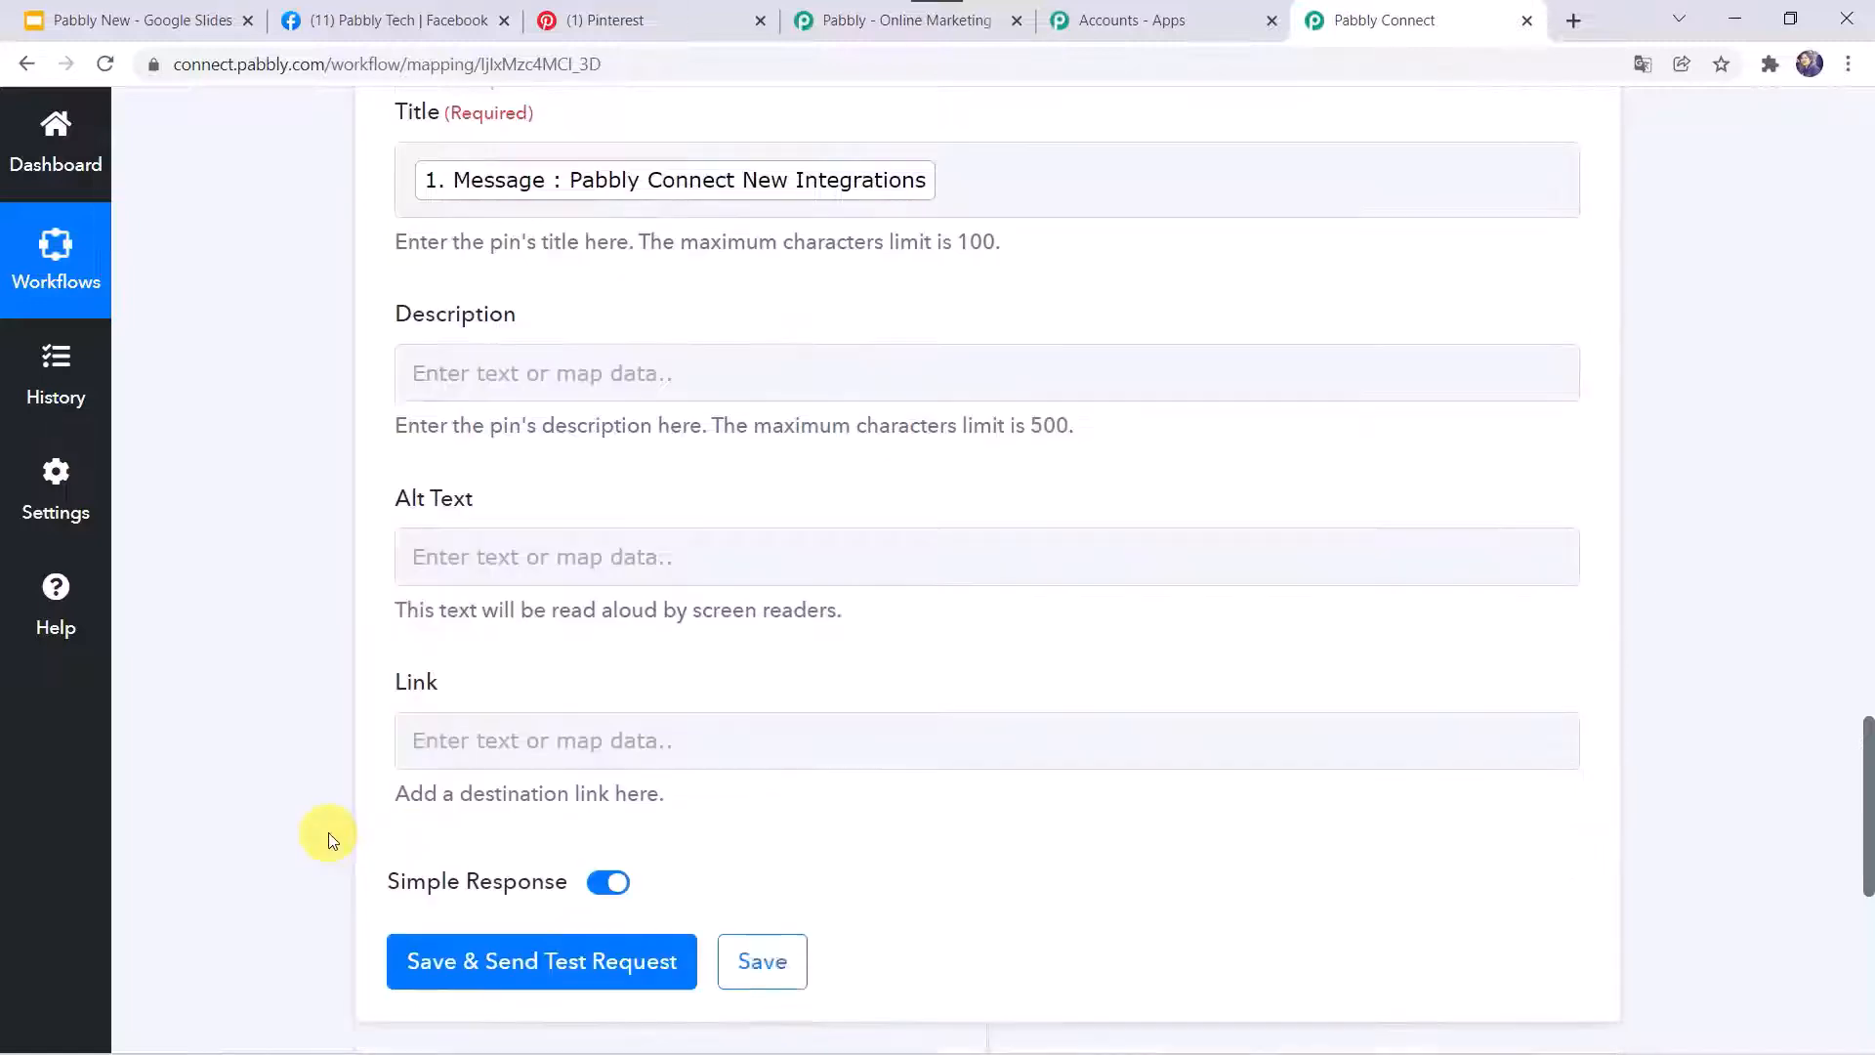
pyautogui.click(559, 645)
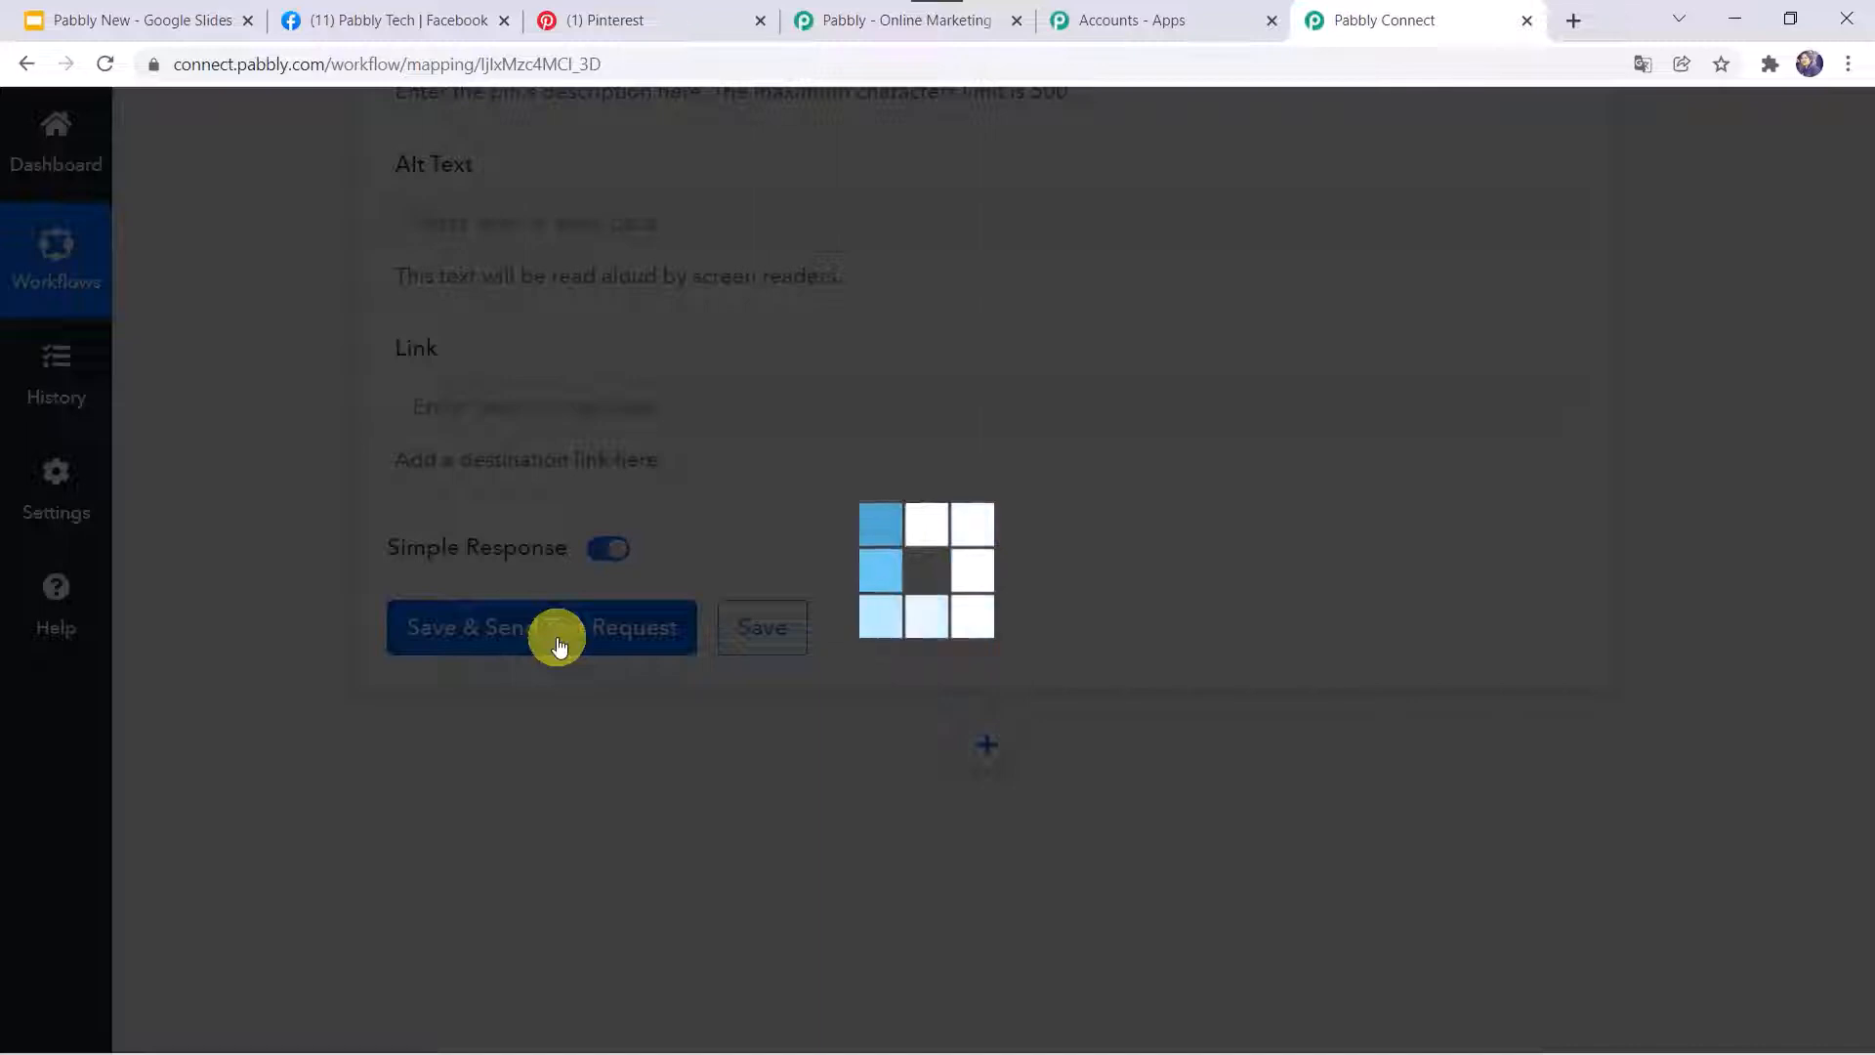
pyautogui.scroll(-3, 283, 662)
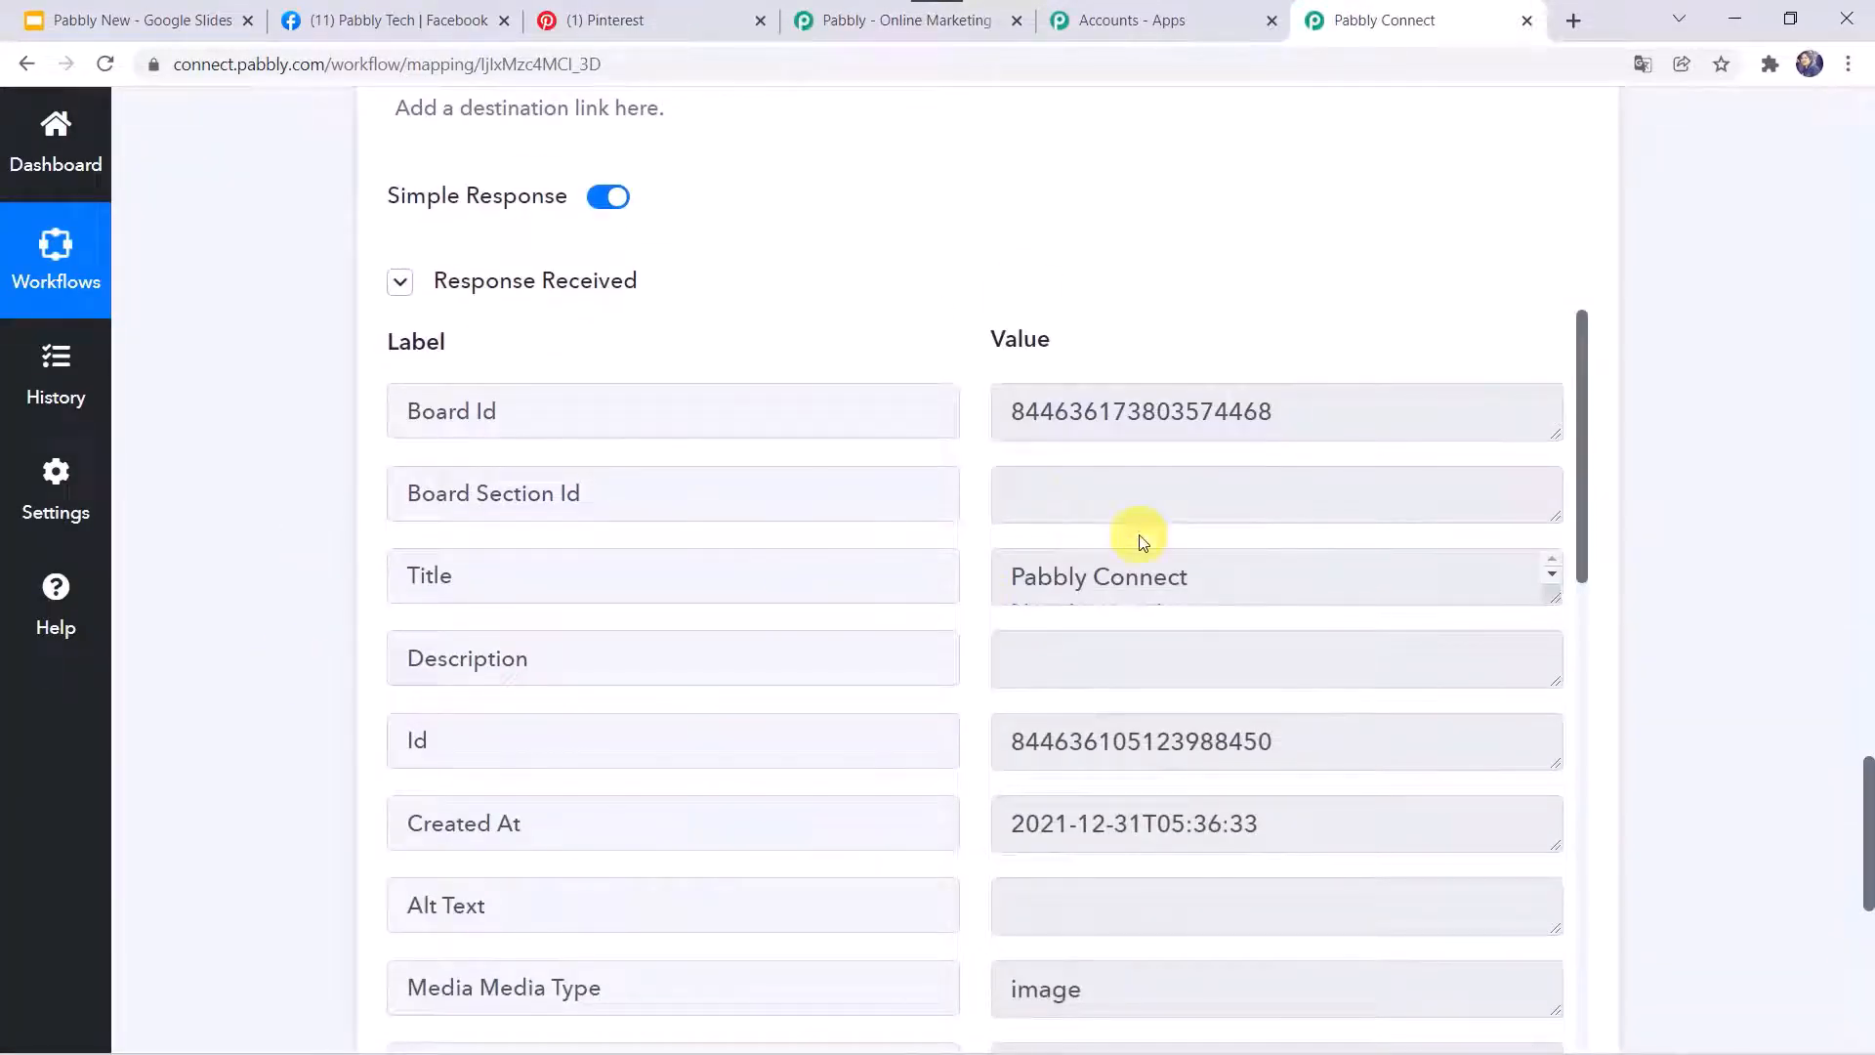
# Switch to Pinterest and open the Pabbly board to check for the Pabbly Connect New Integrations pin
pyautogui.click(644, 23)
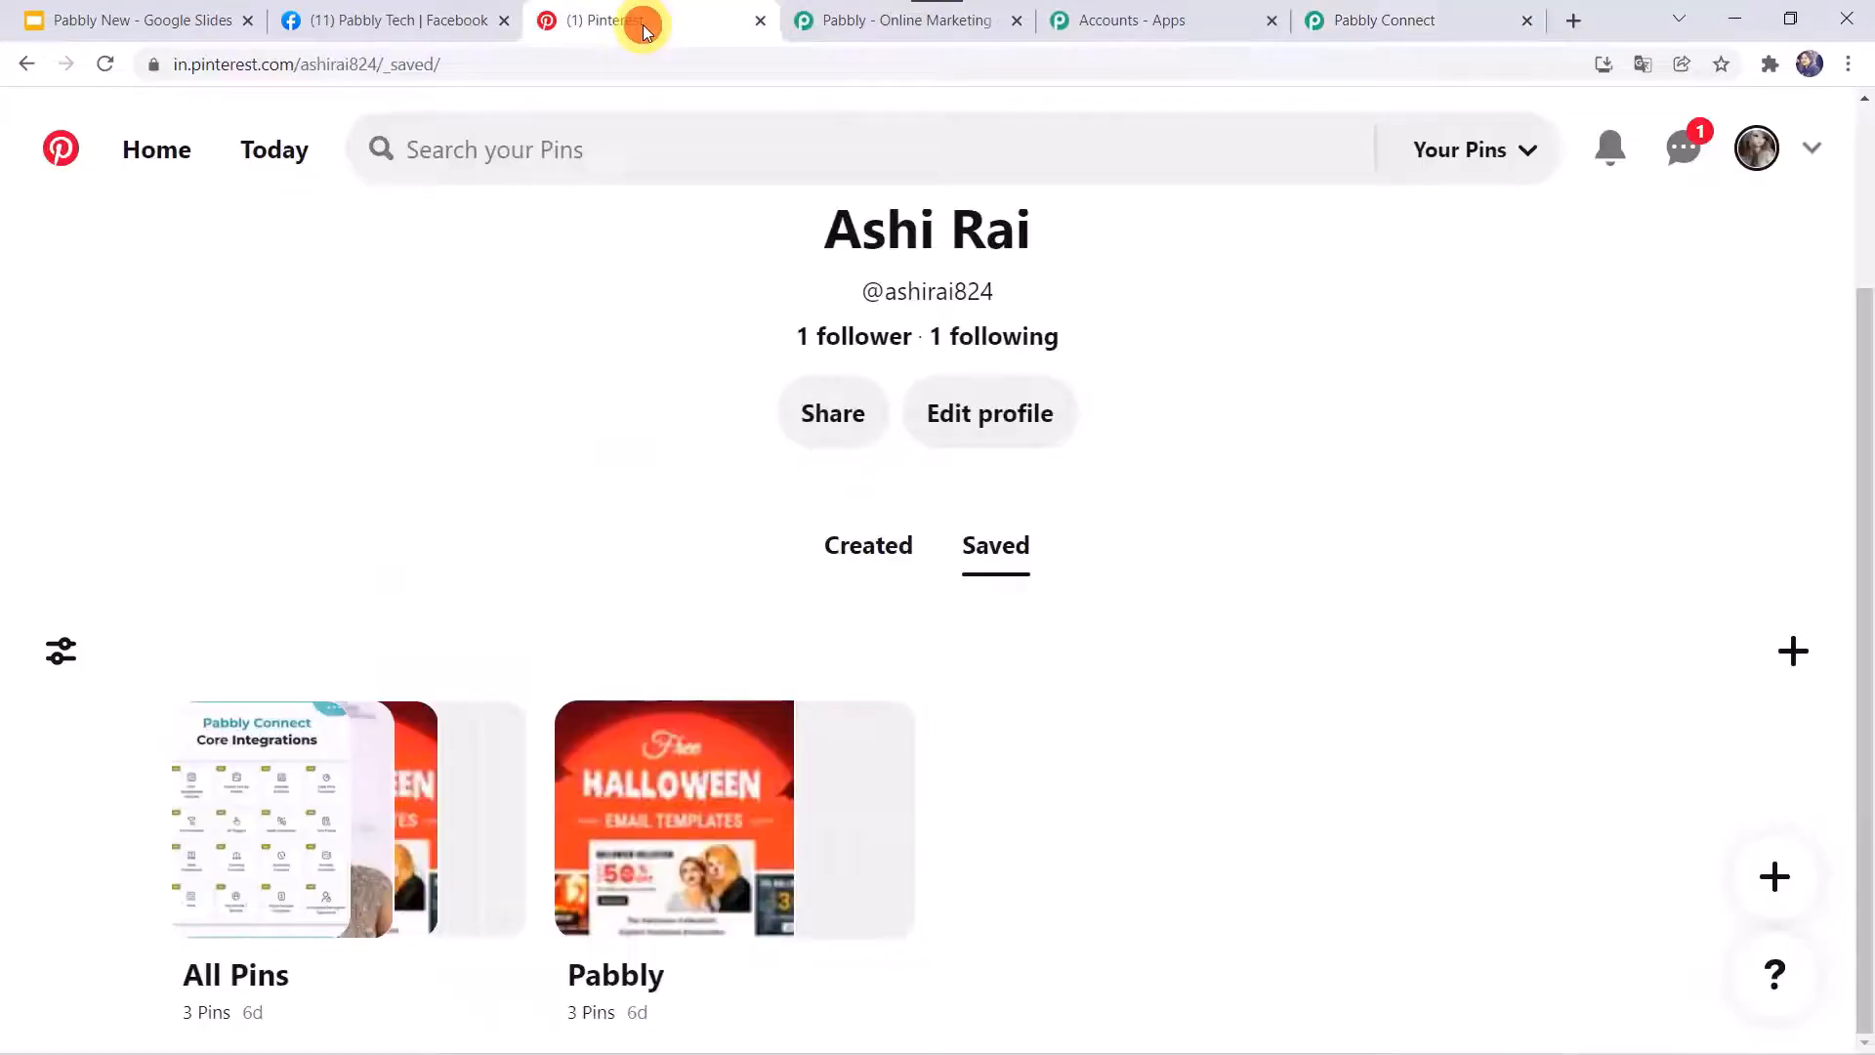
pyautogui.click(656, 898)
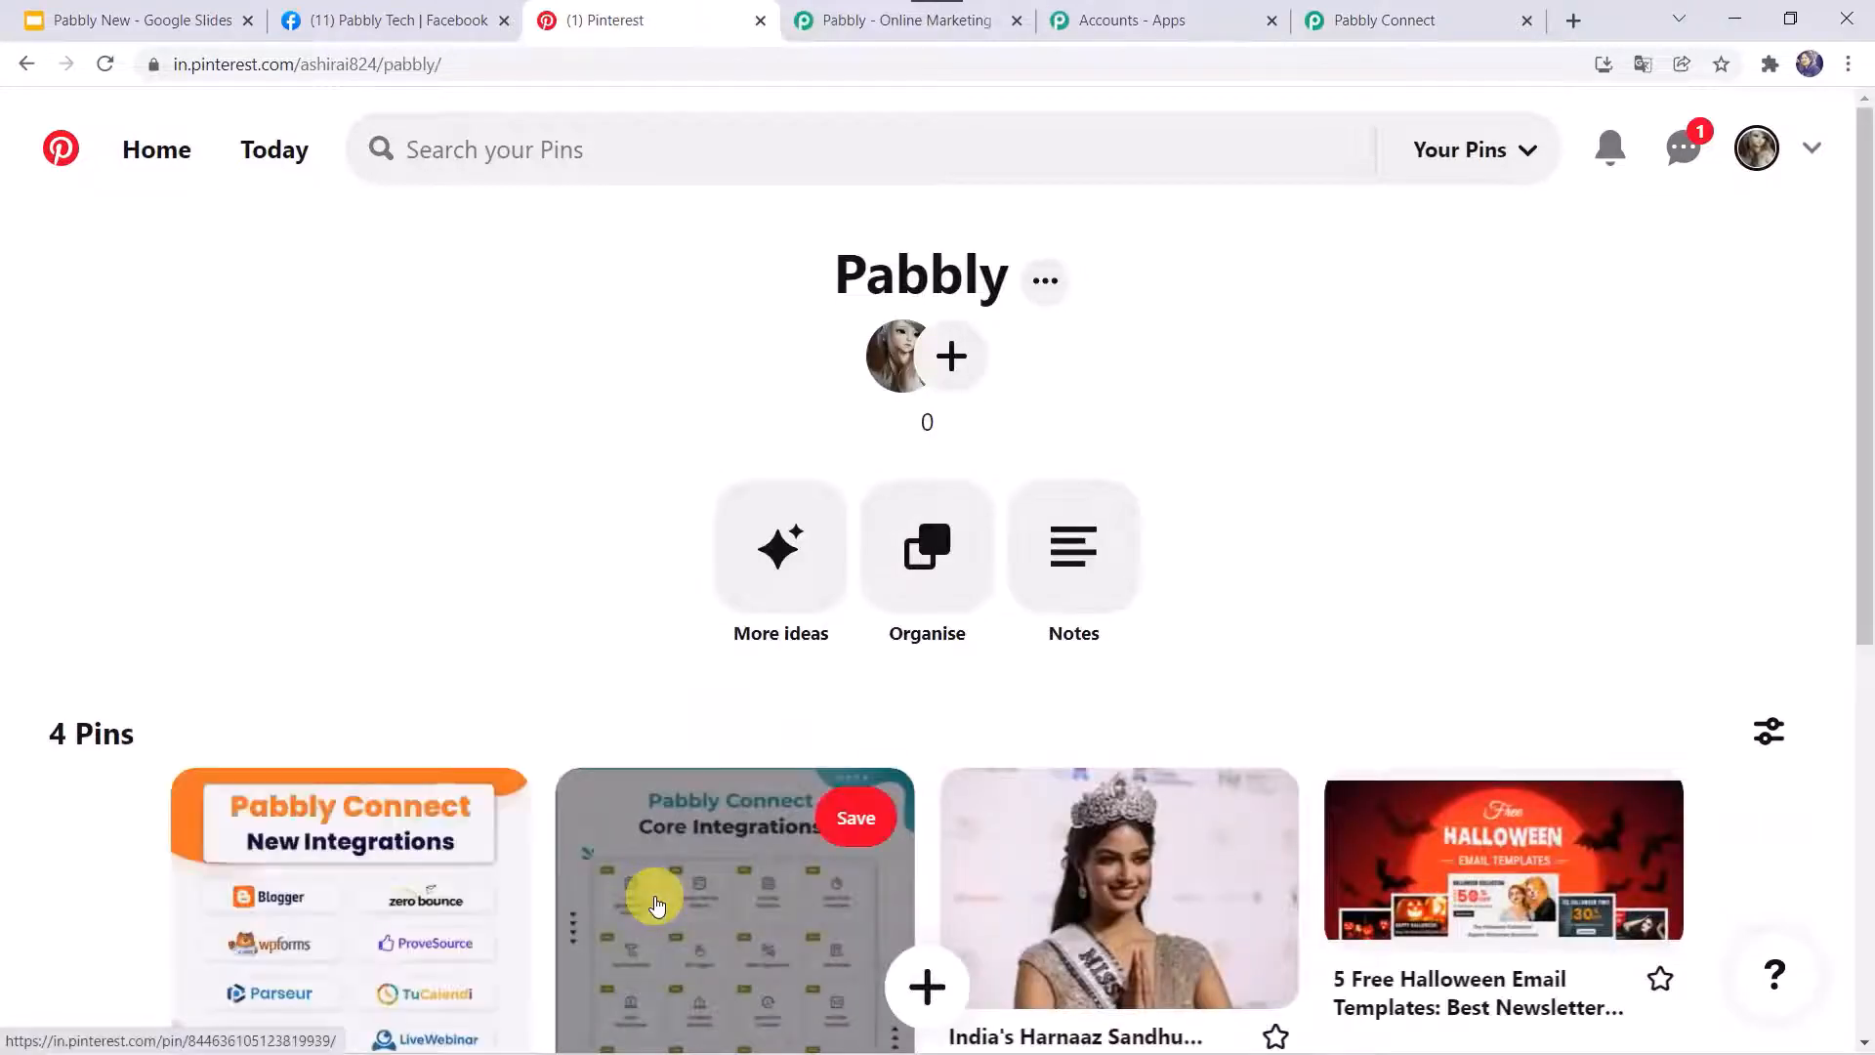
pyautogui.scroll(-3, 652, 894)
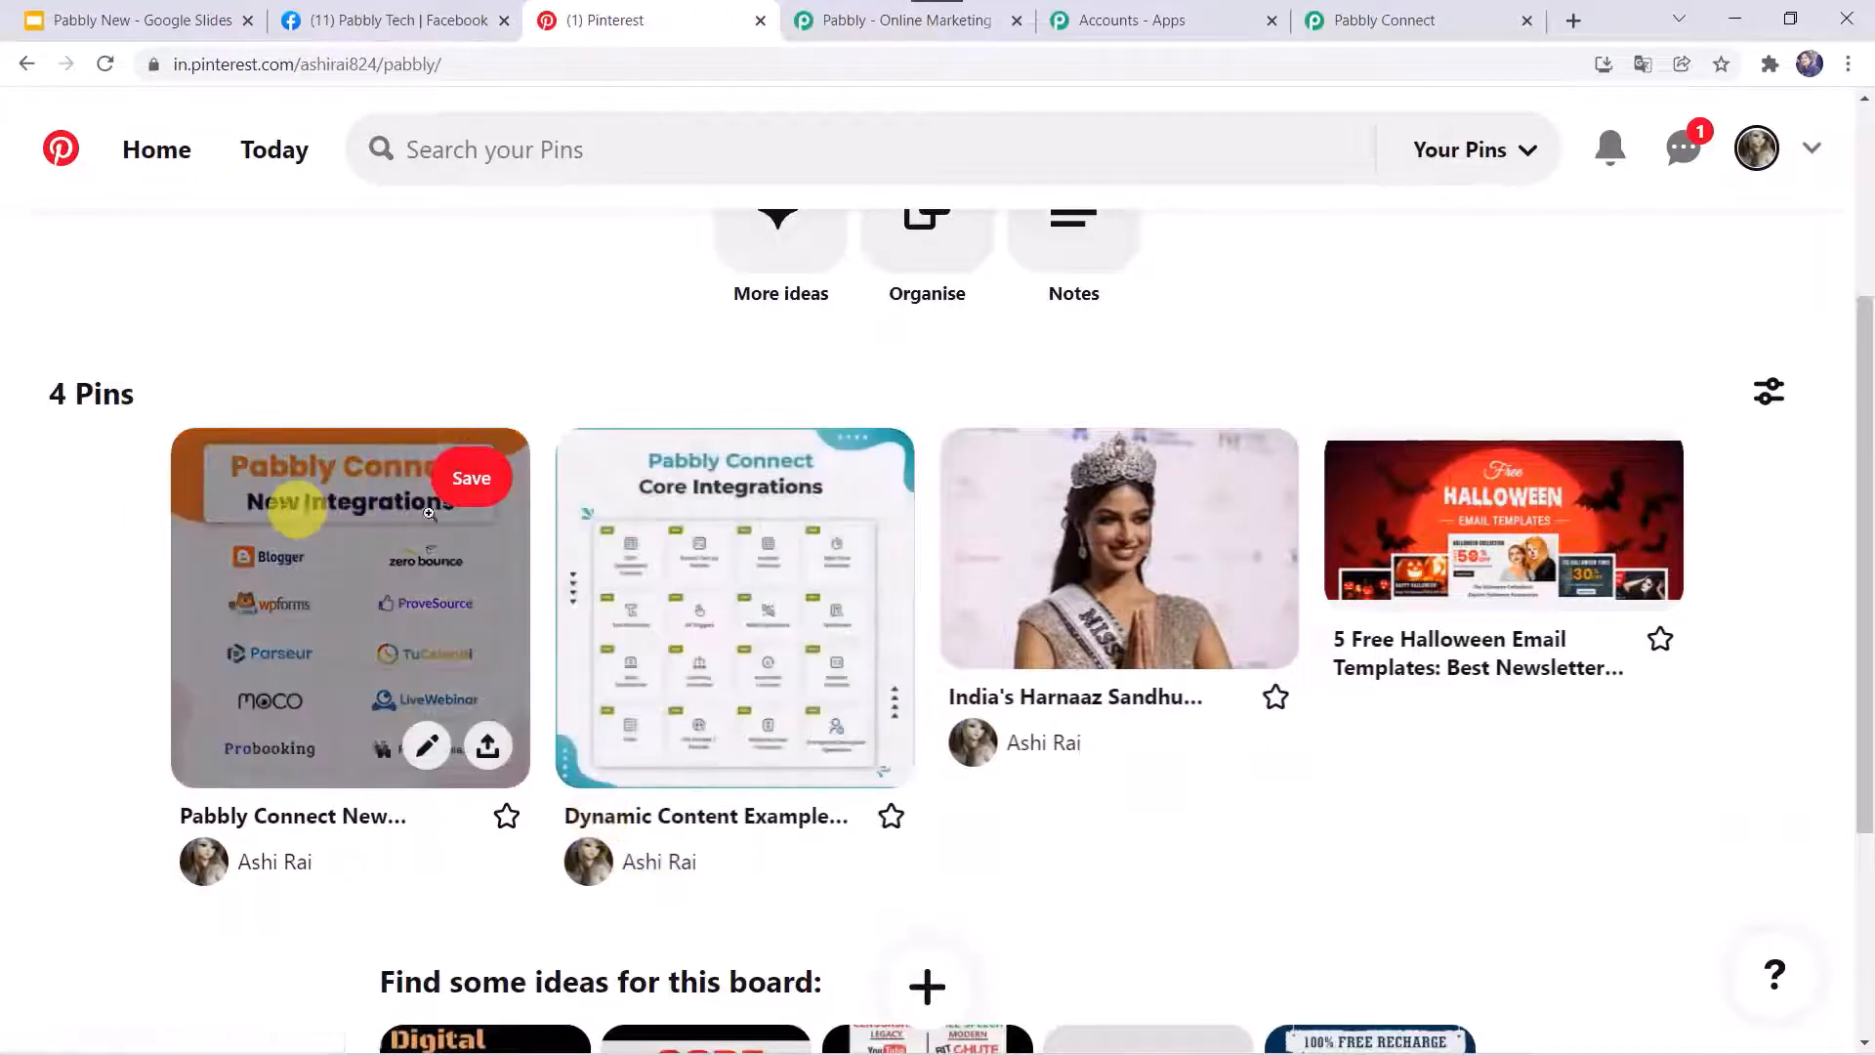
pyautogui.moveTo(185, 445)
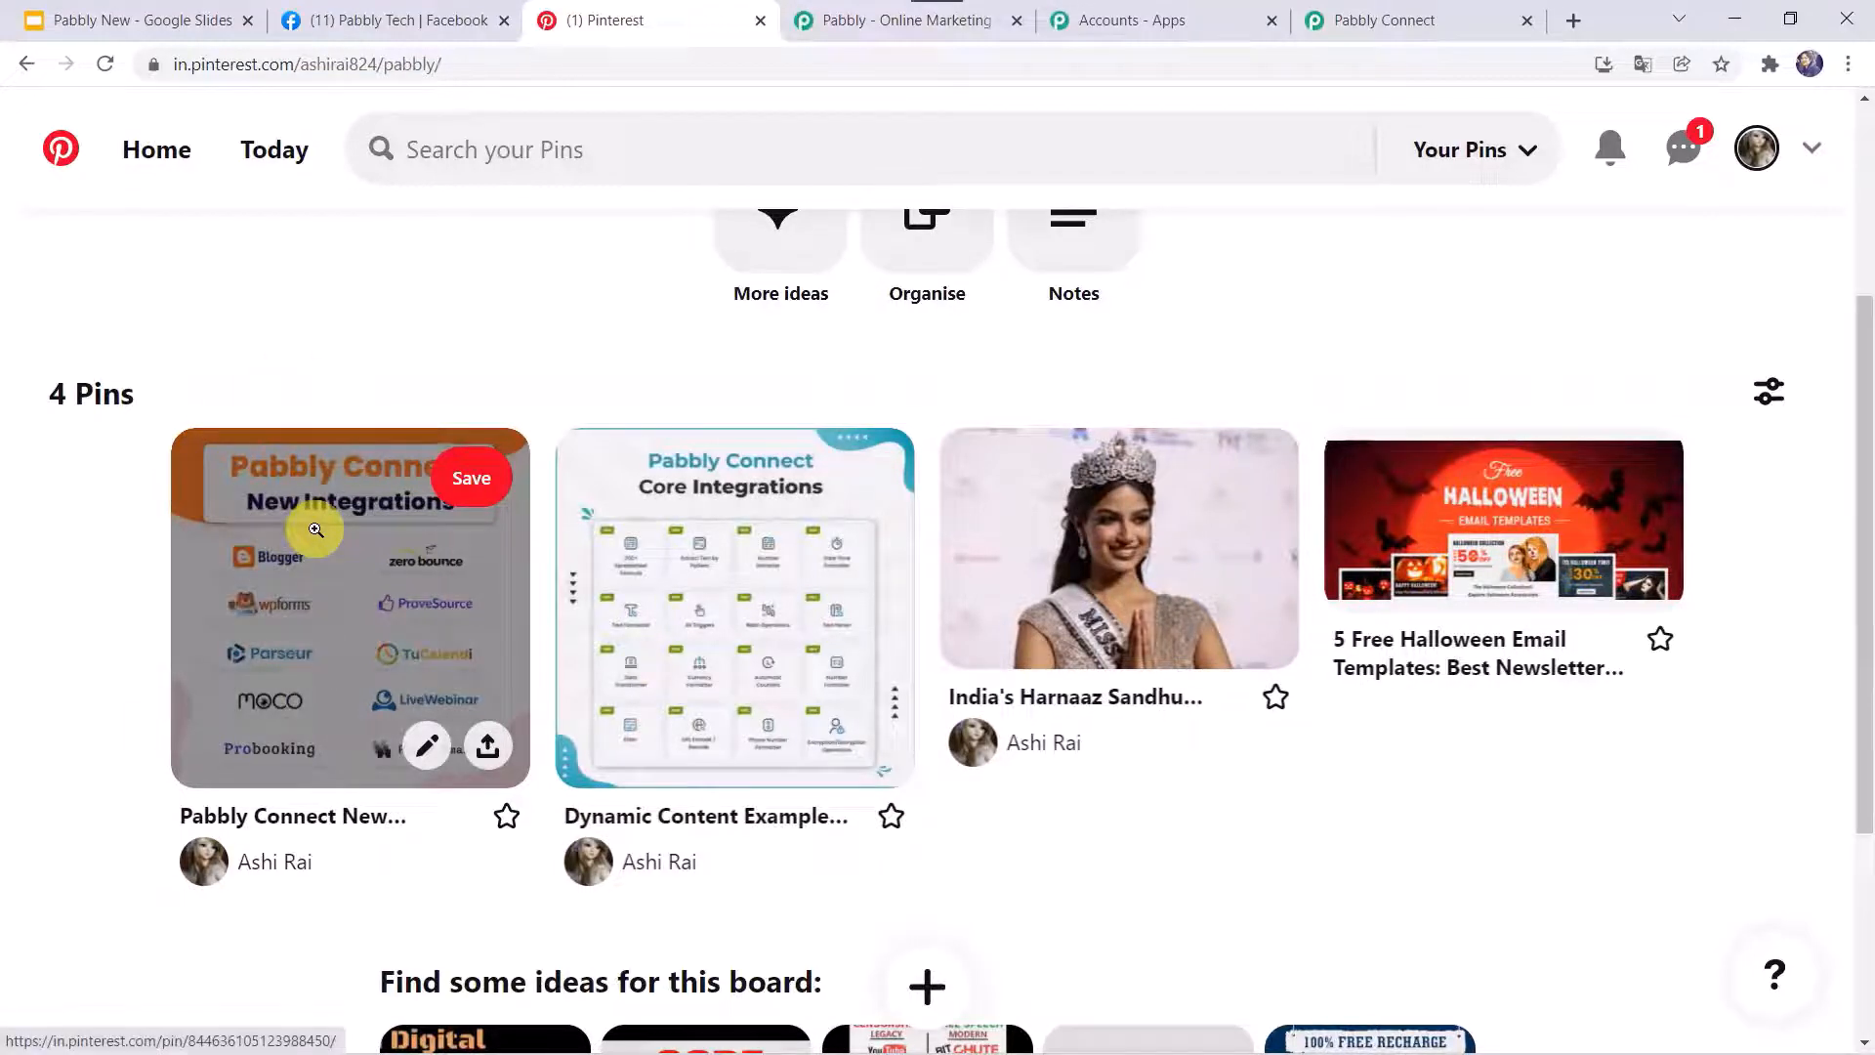
# Switch back to the Pabbly Connect workflow and save the Pinterest Create Pin action
pyautogui.click(1412, 19)
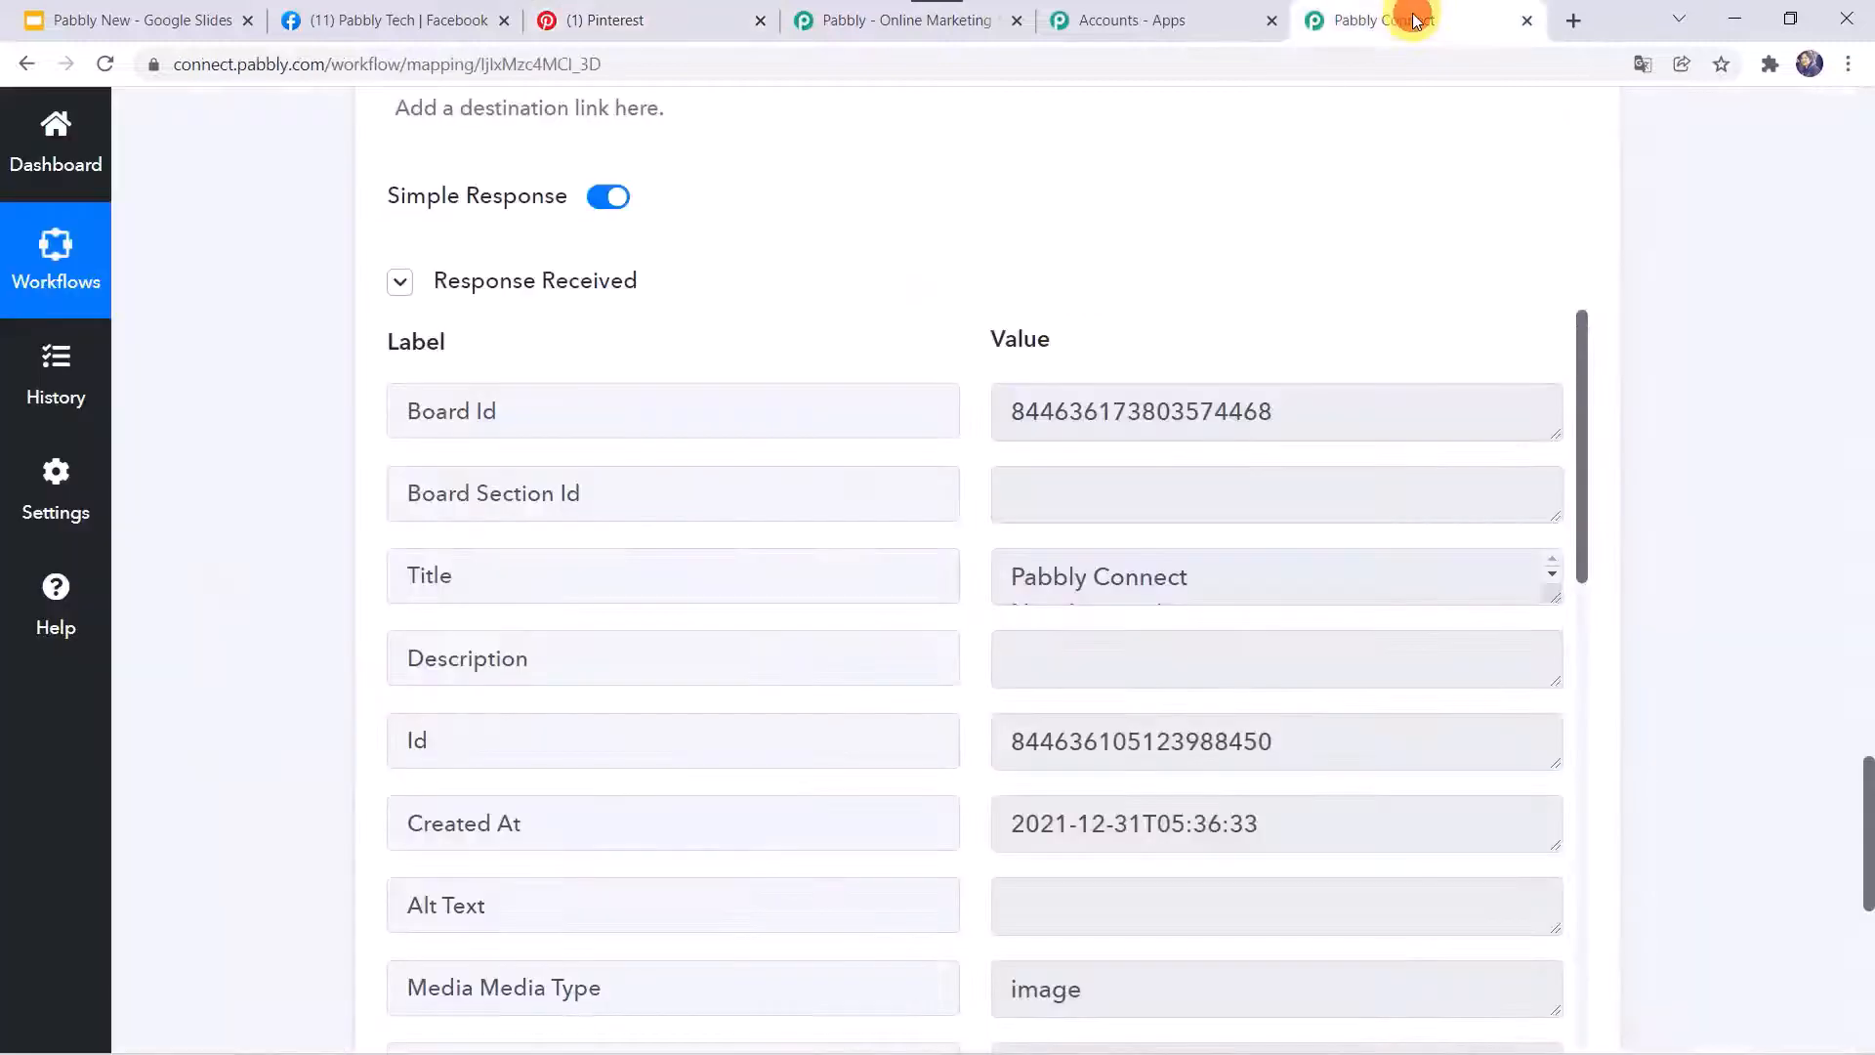
pyautogui.scroll(-3, 209, 703)
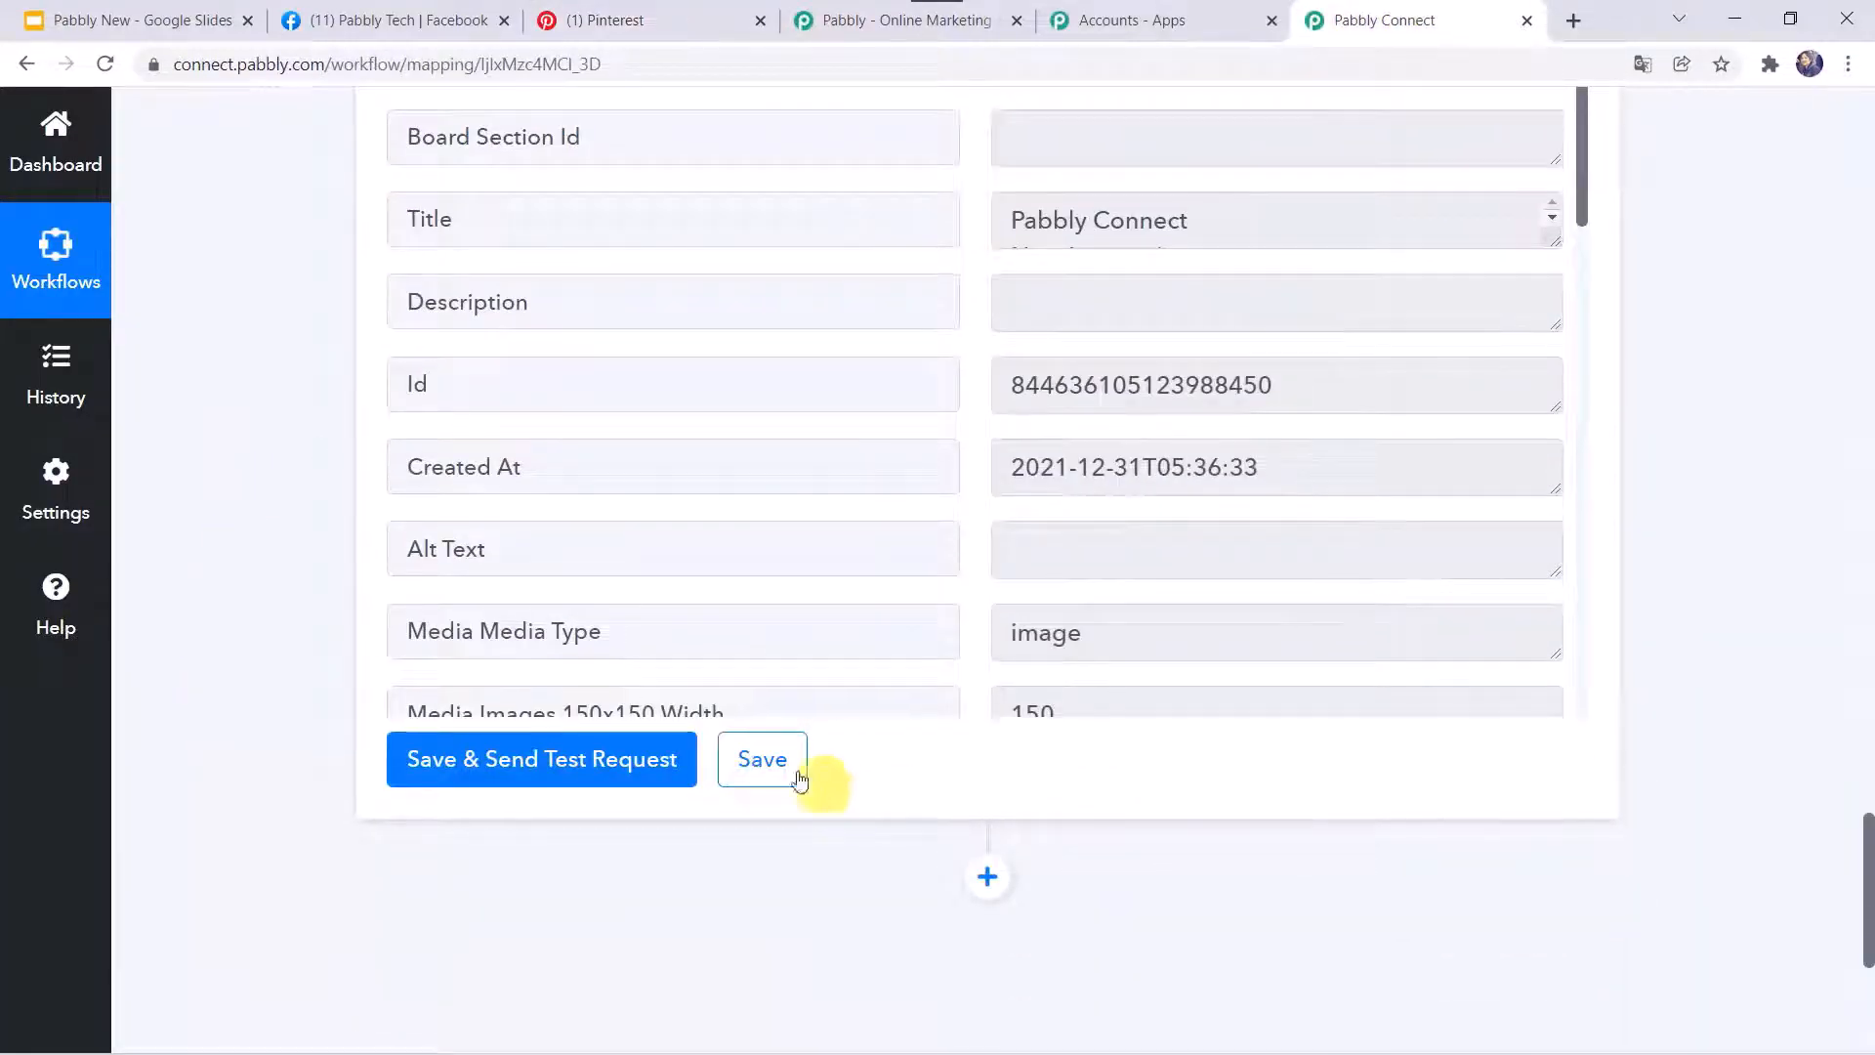
pyautogui.click(764, 774)
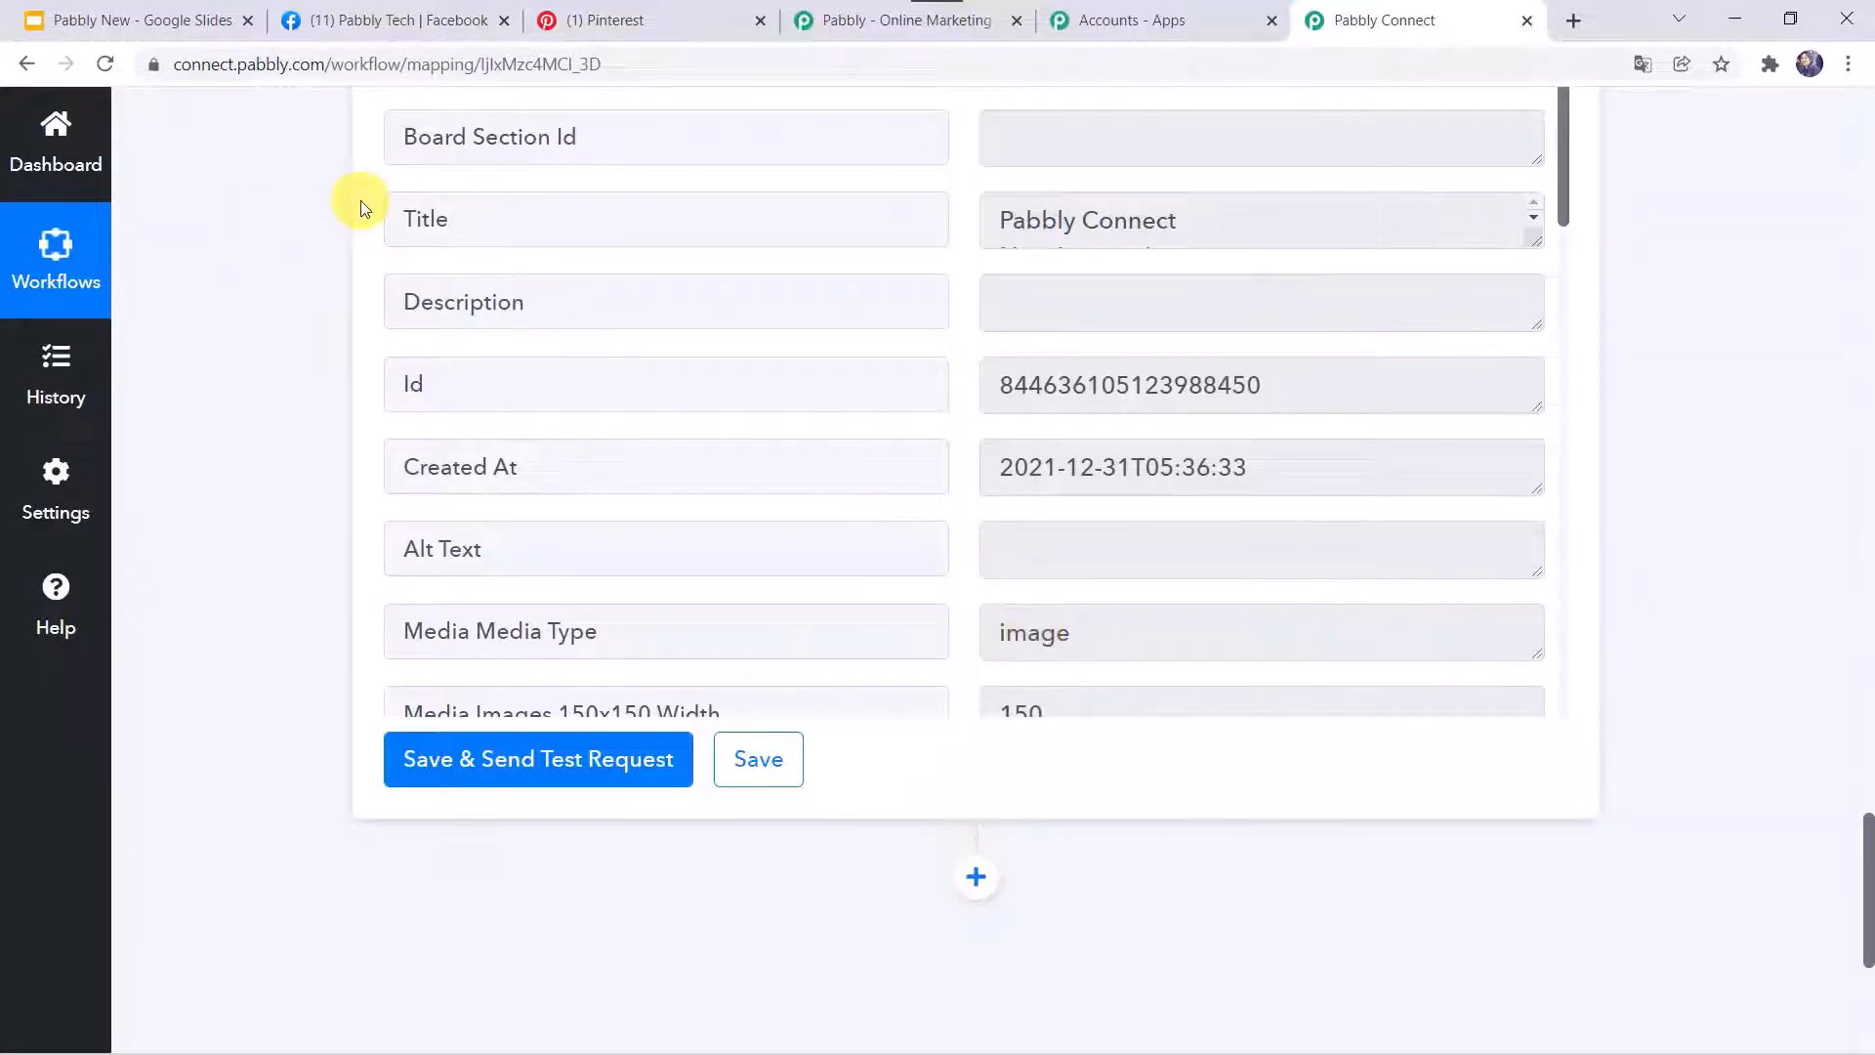
pyautogui.scroll(4, 361, 208)
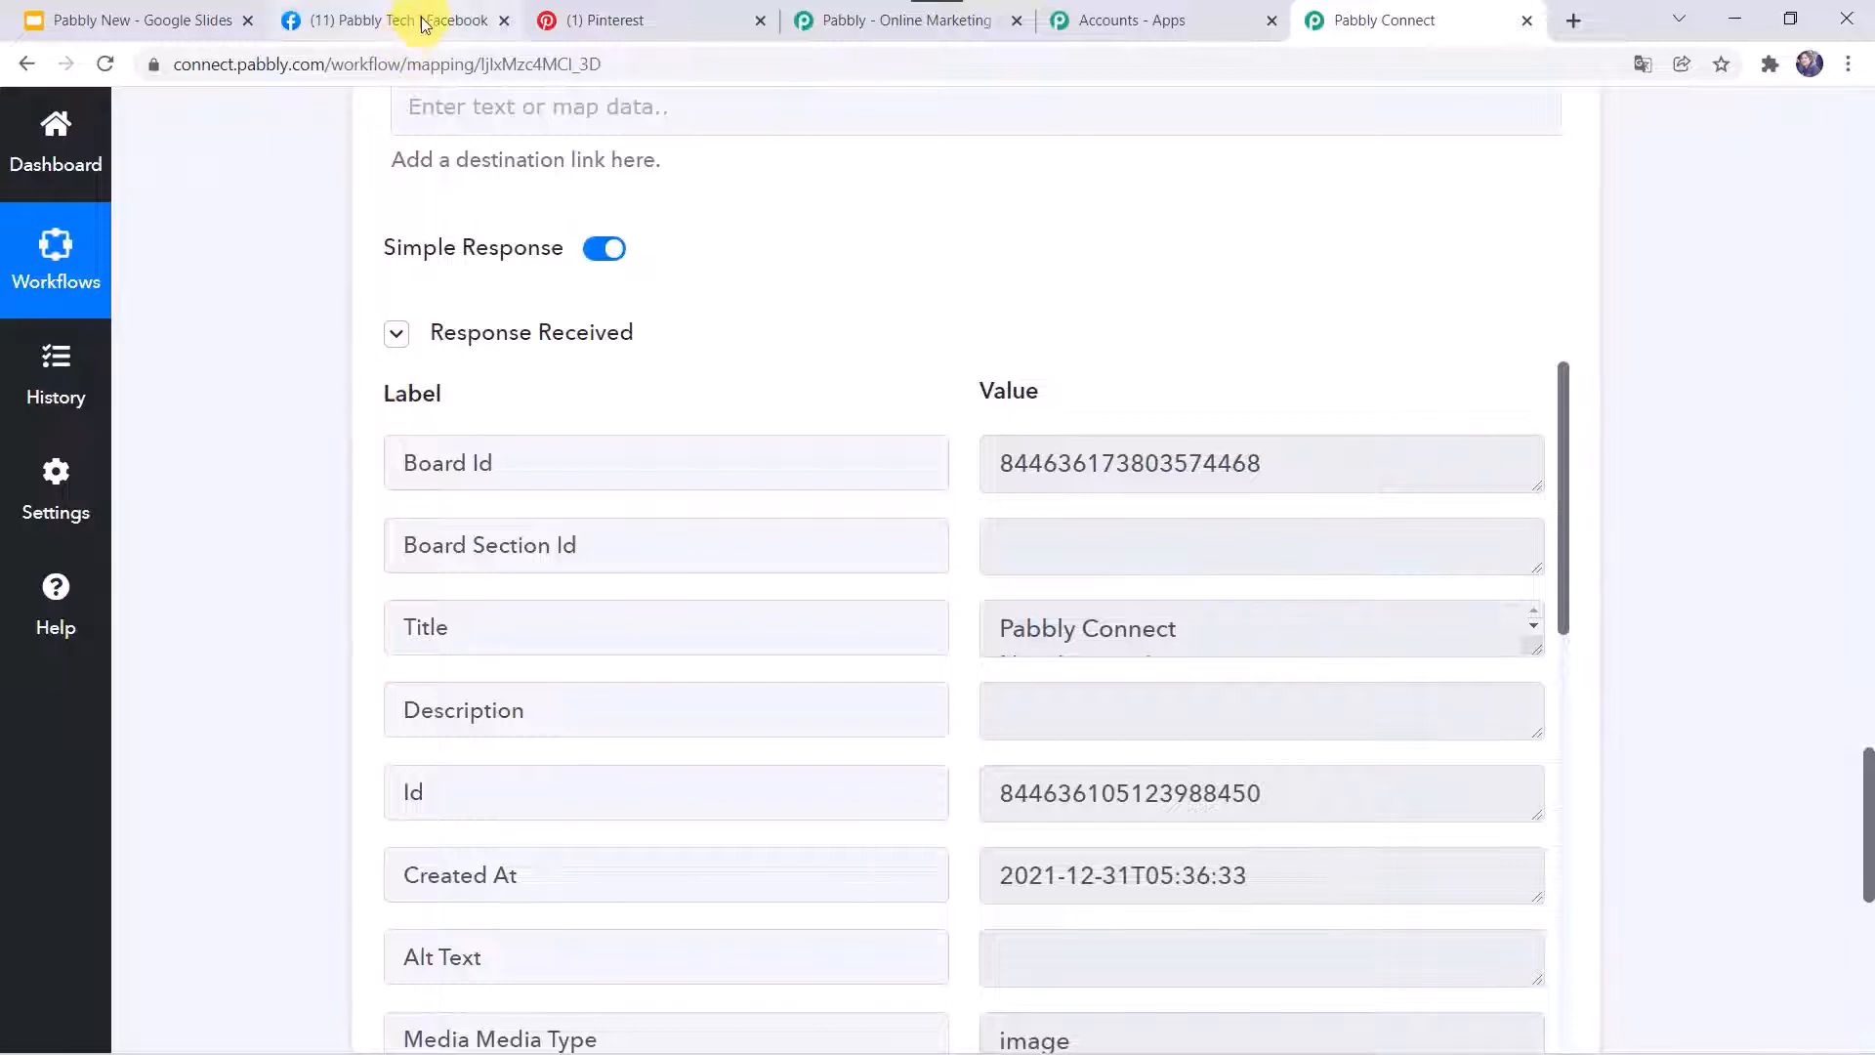
# Switch to the Pabbly Tech Facebook page, start a new post and attach the image Pabbly 3.png
pyautogui.click(422, 21)
pyautogui.scroll(5, 1308, 449)
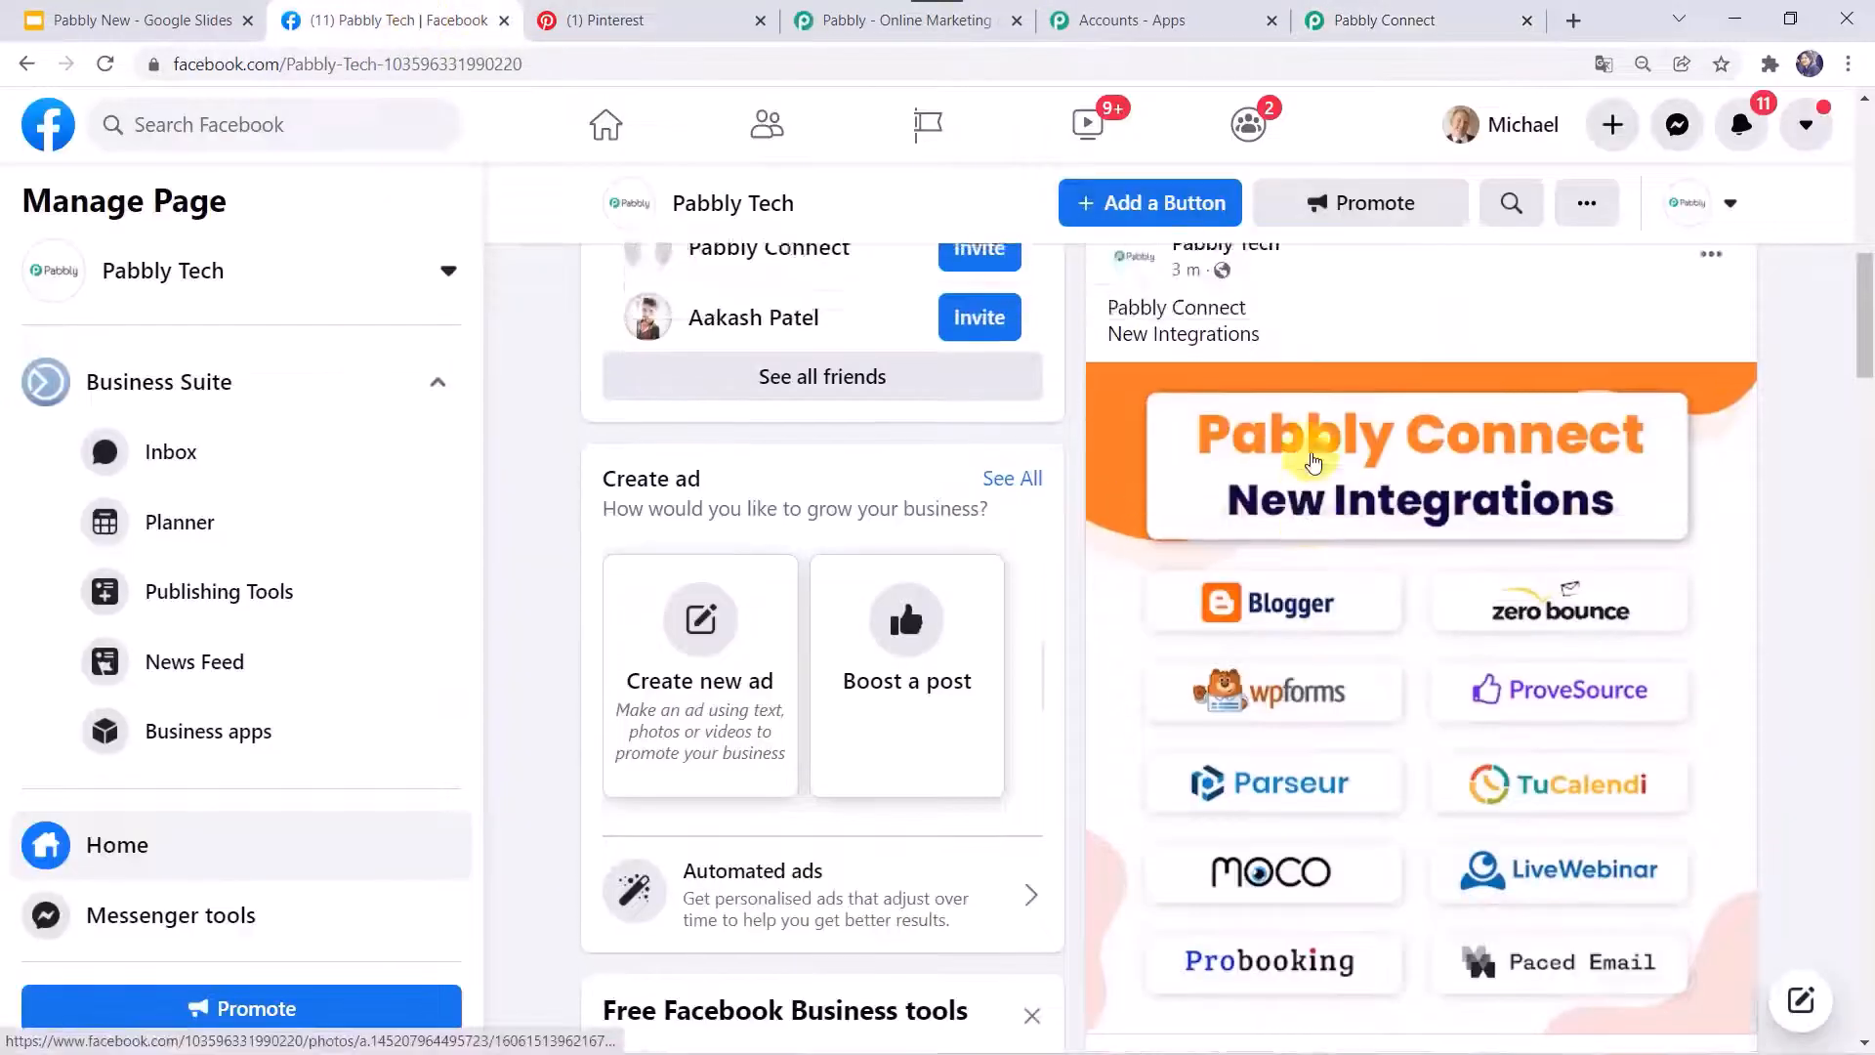
pyautogui.click(1361, 459)
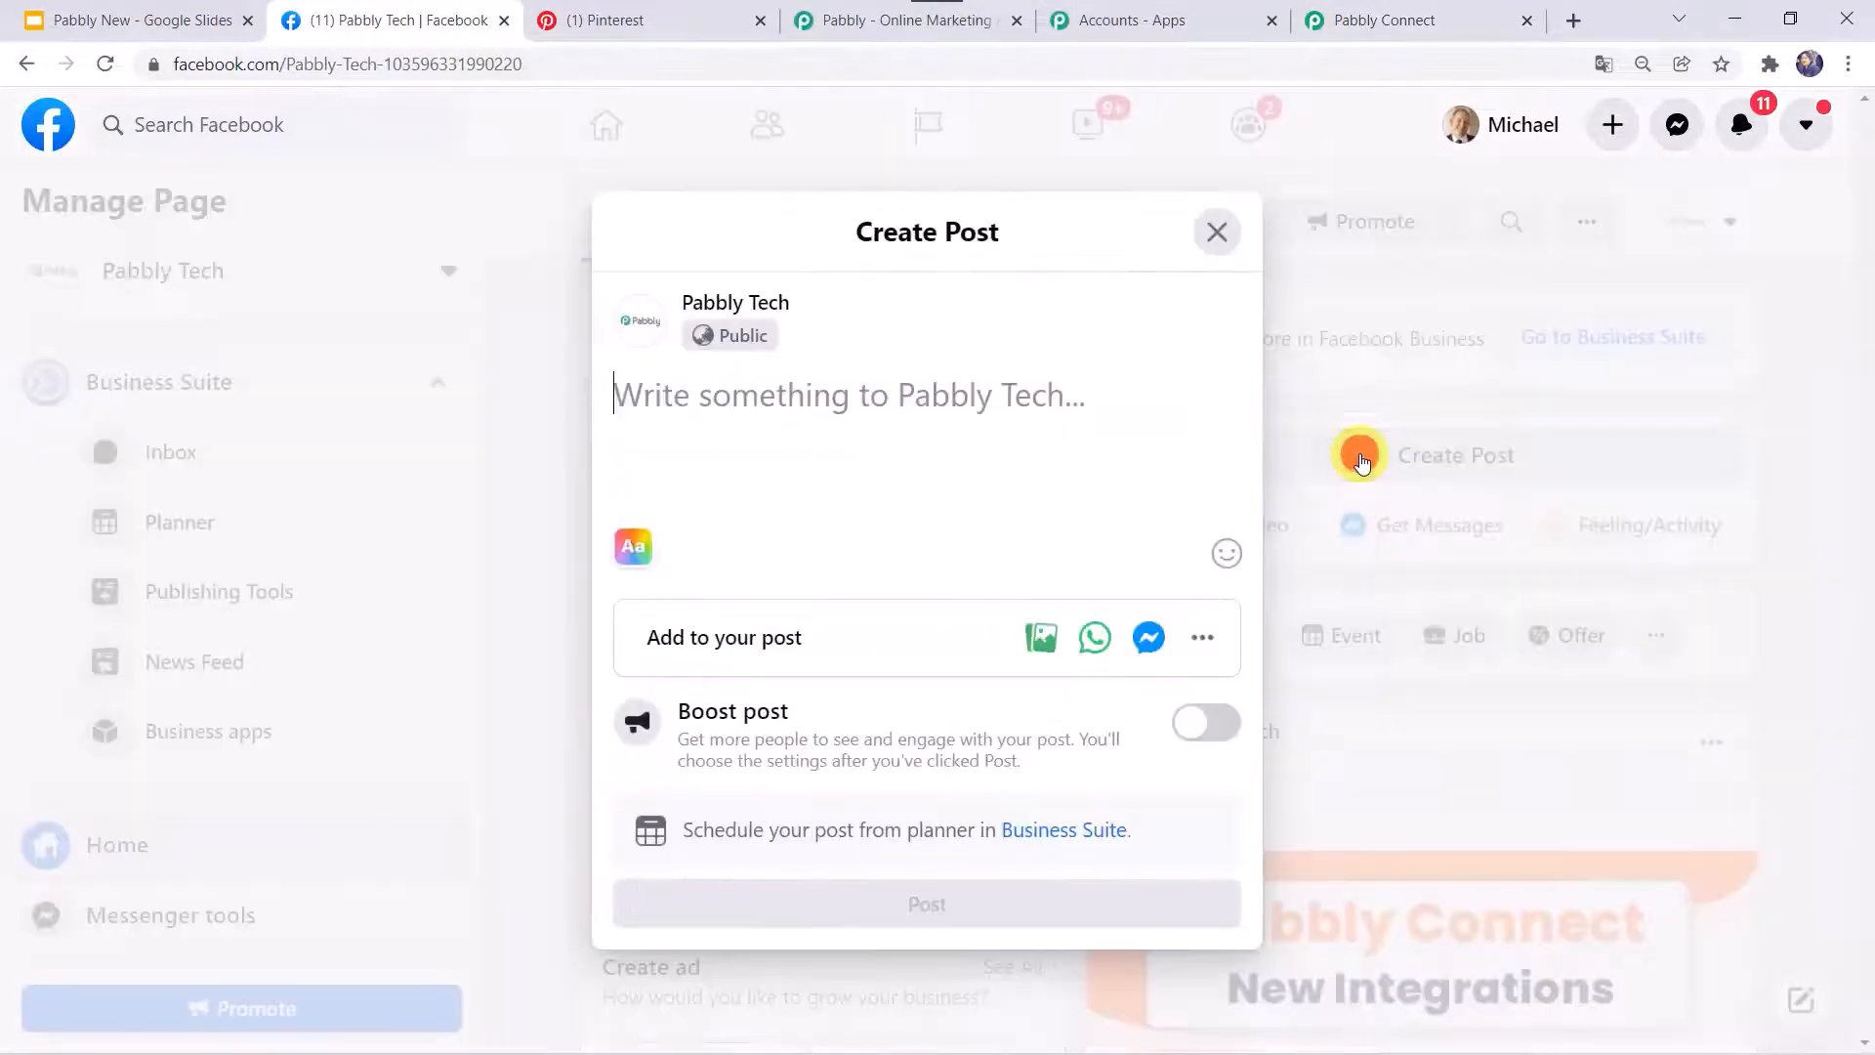
pyautogui.click(1040, 639)
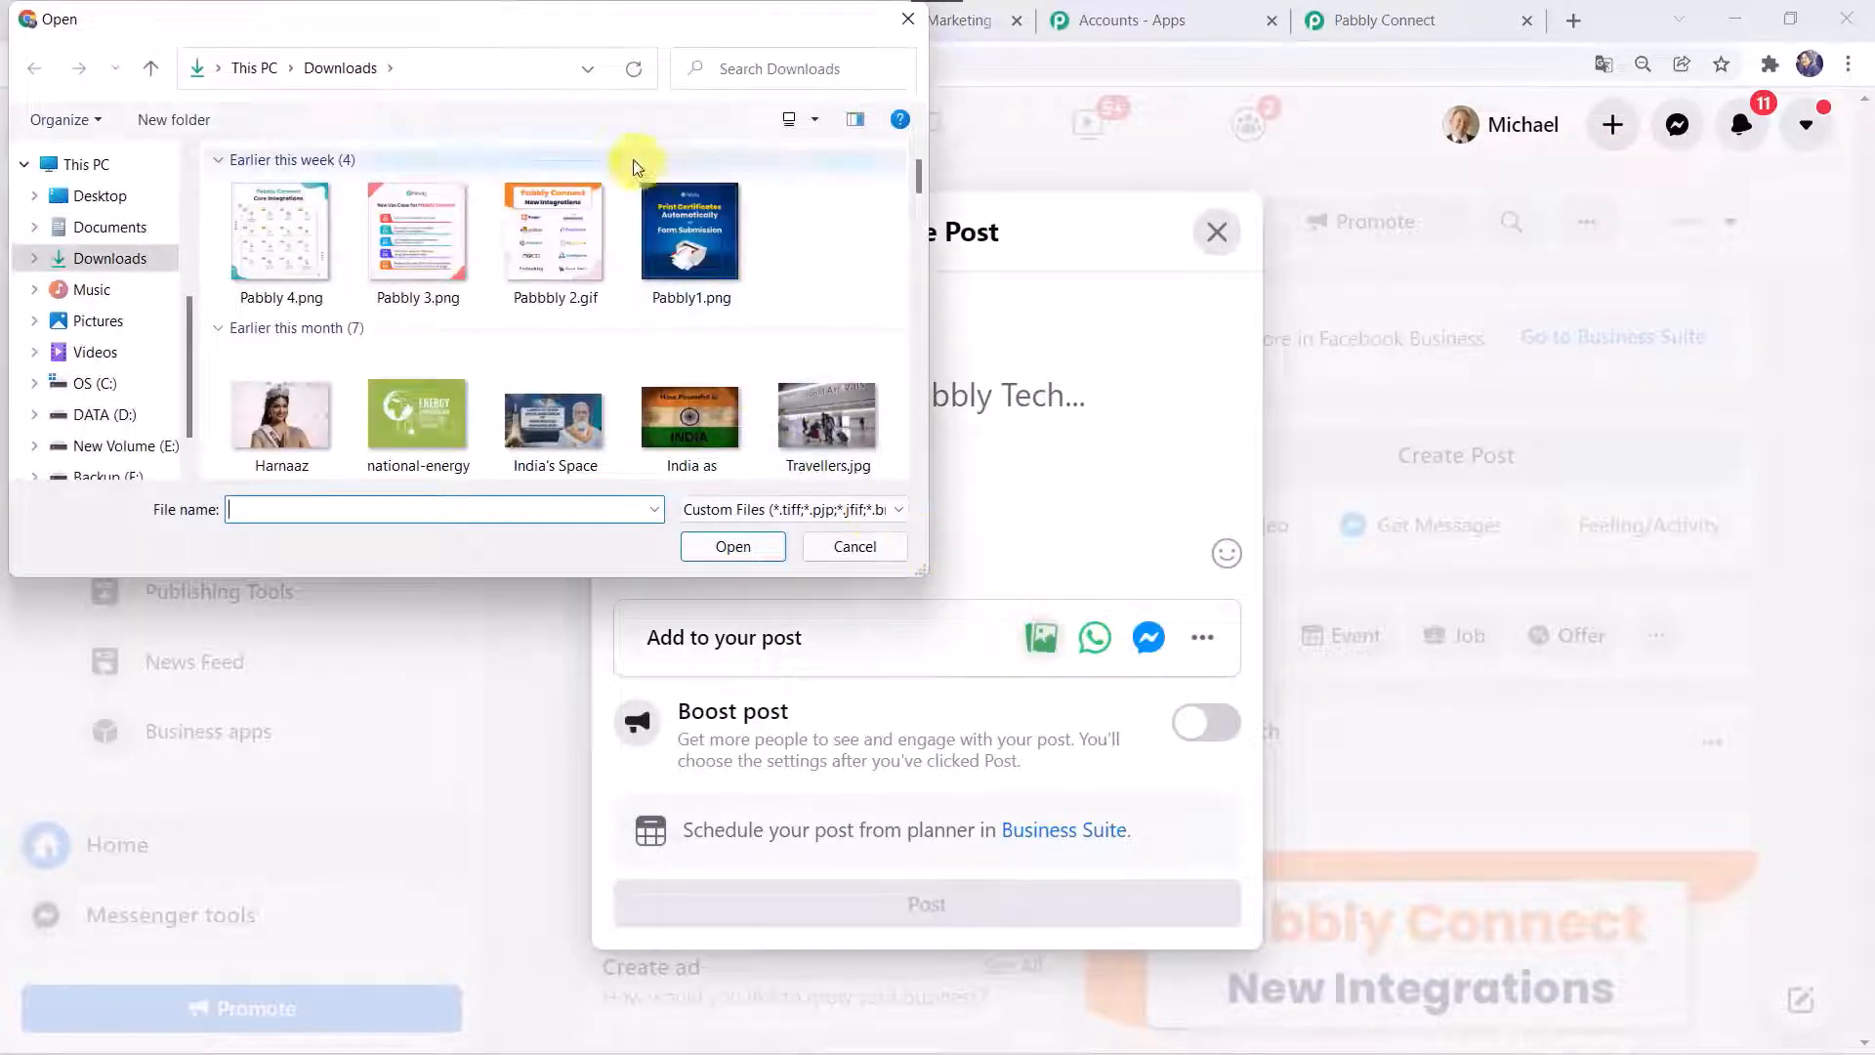
pyautogui.doubleClick(418, 244)
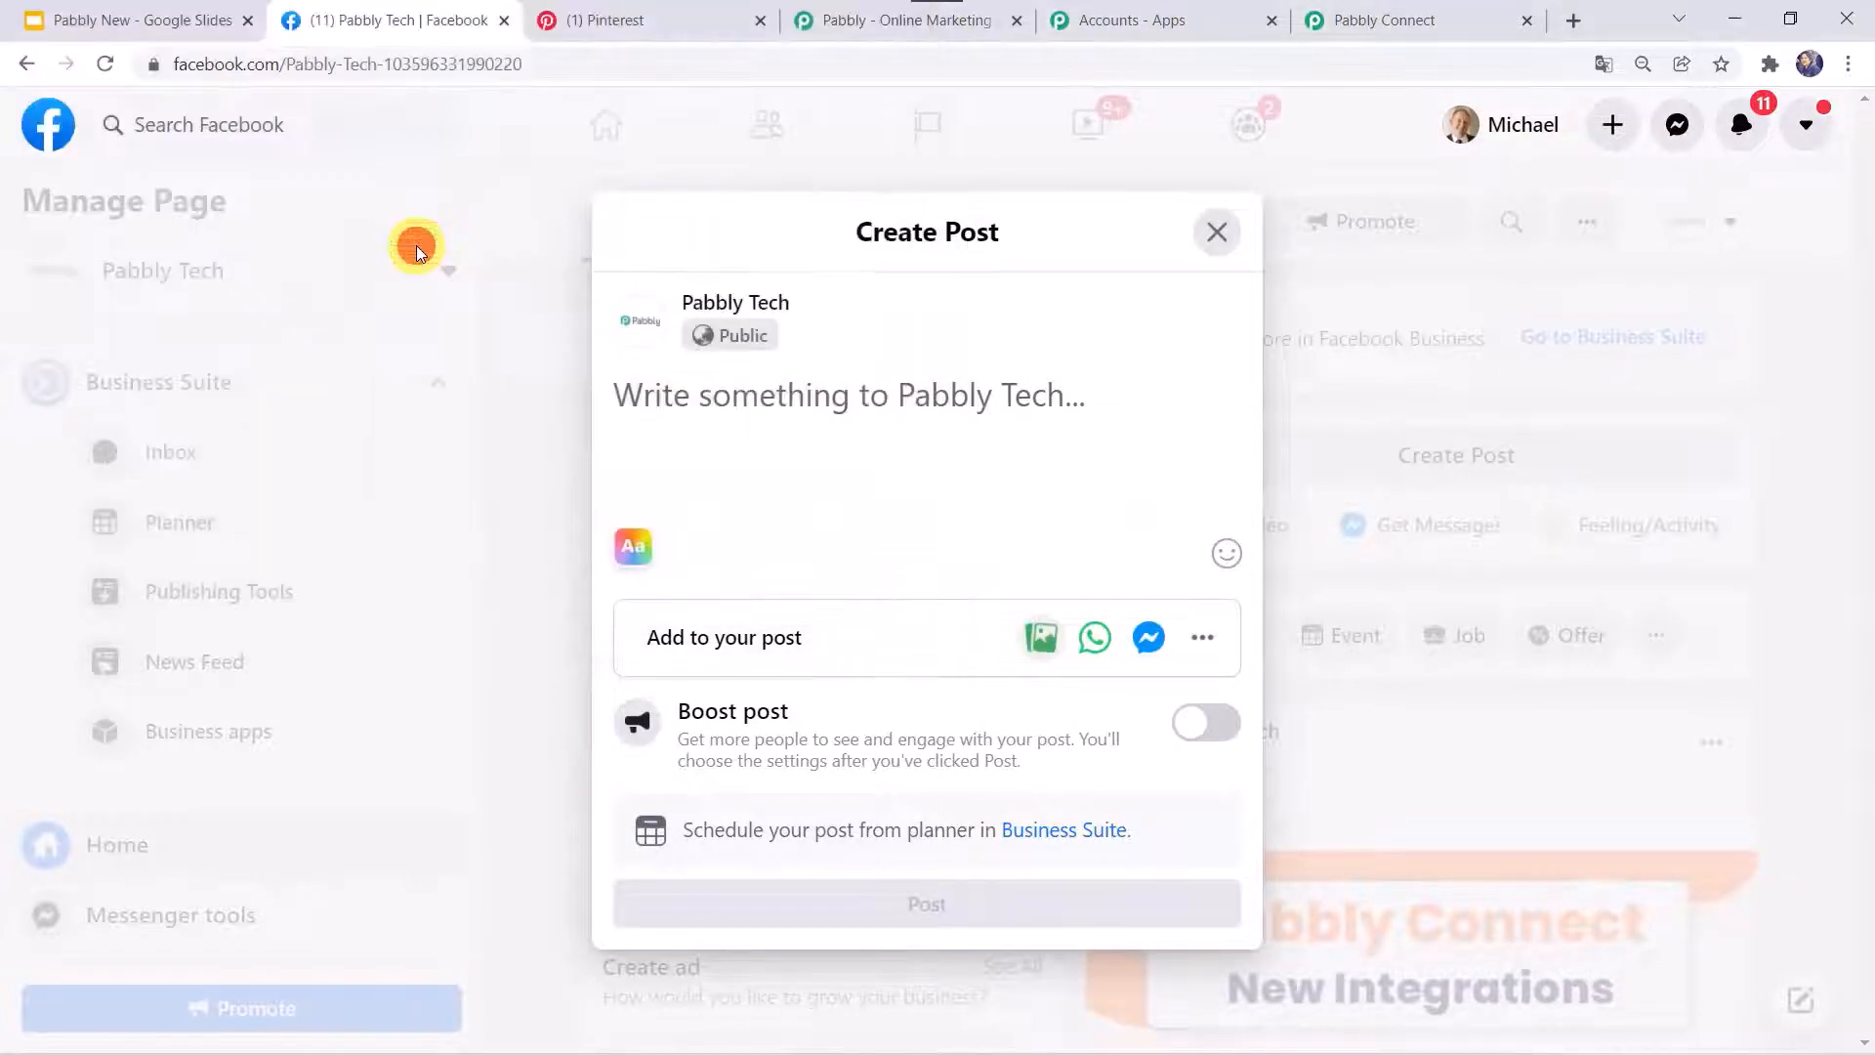
# Caption the post "New Use Cases For Pabbly Connect" and publish it on the page
pyautogui.click(734, 346)
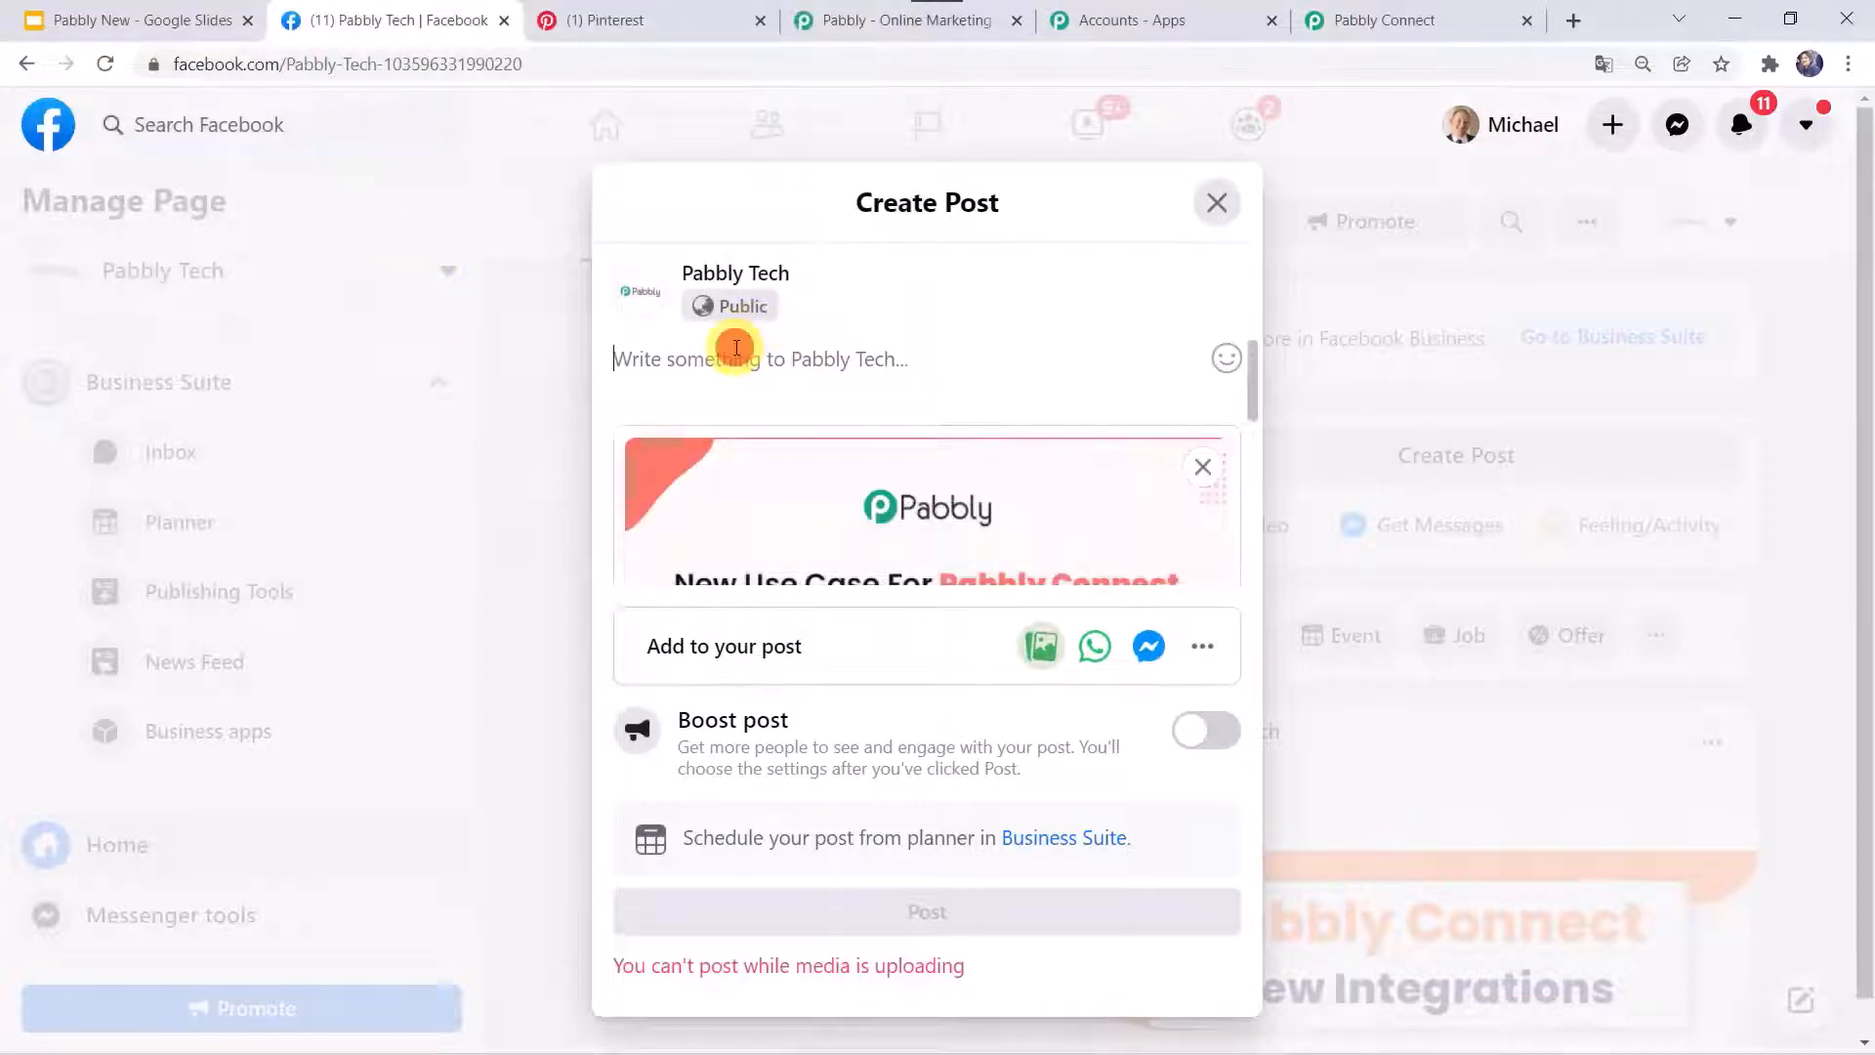
pyautogui.write('N')
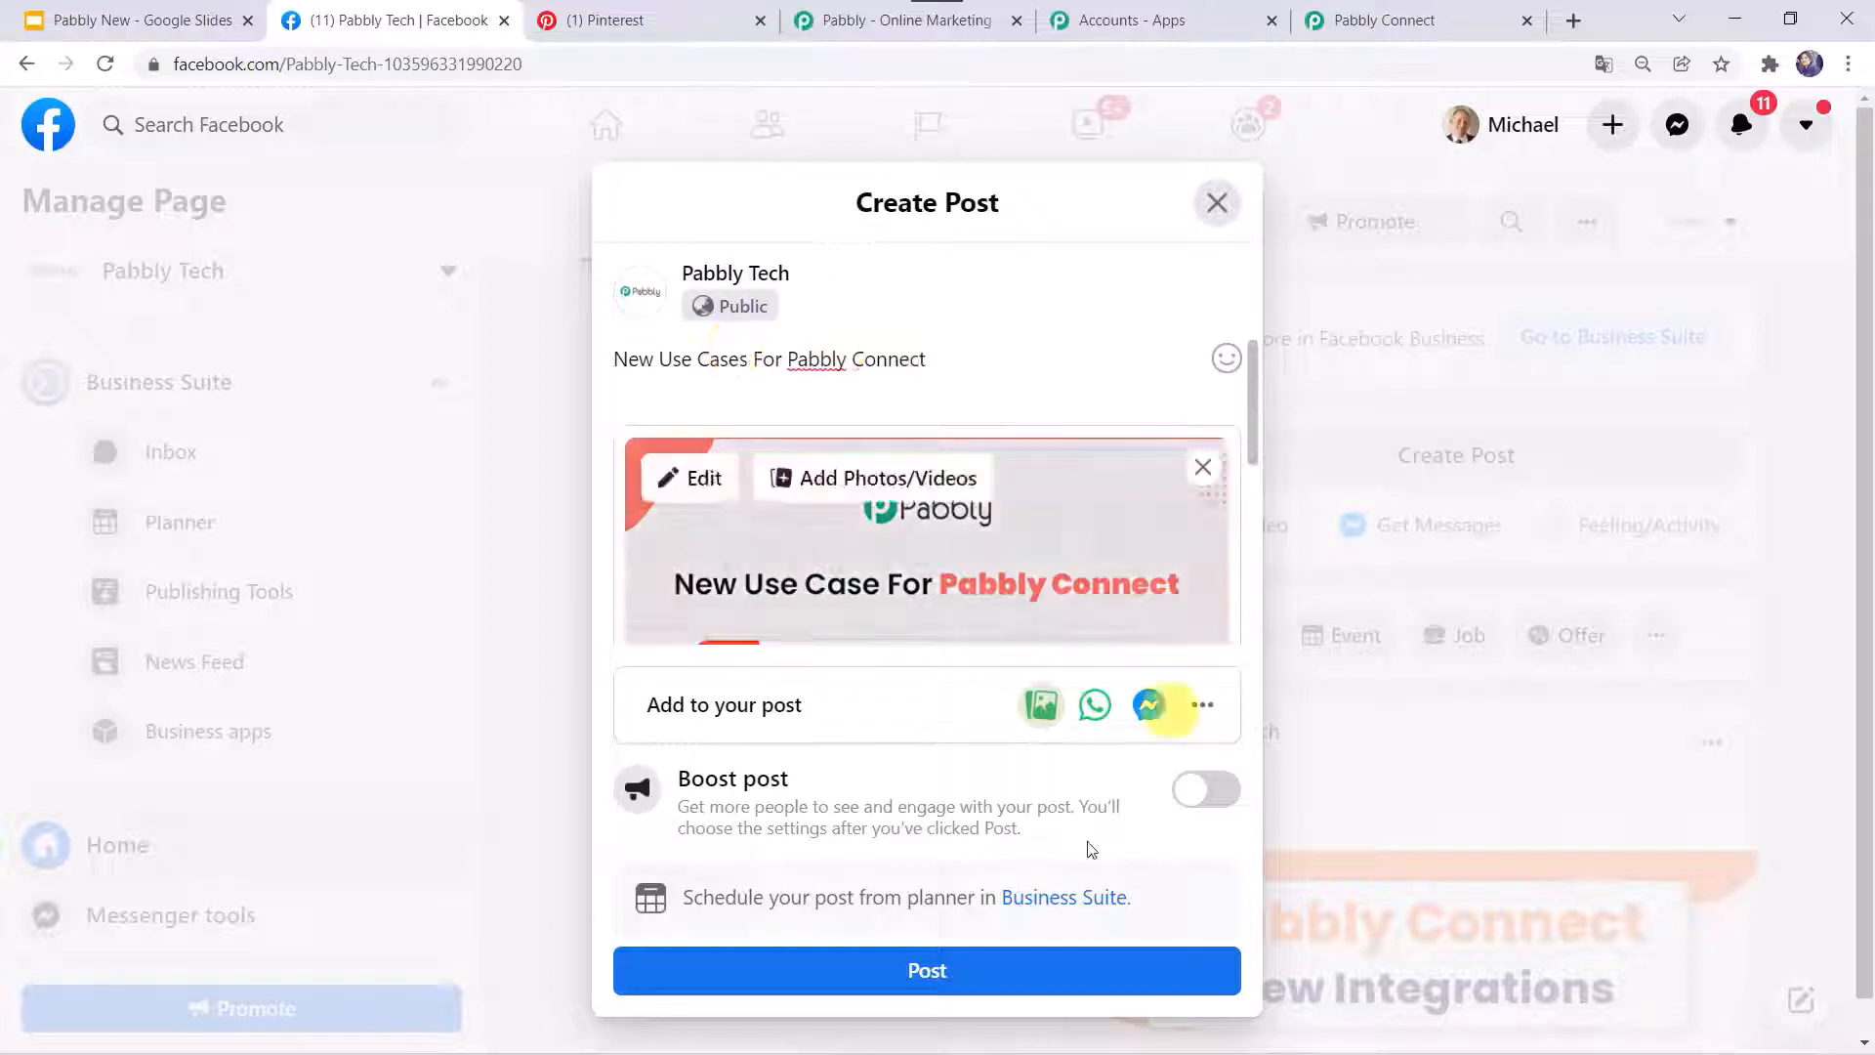
pyautogui.click(916, 969)
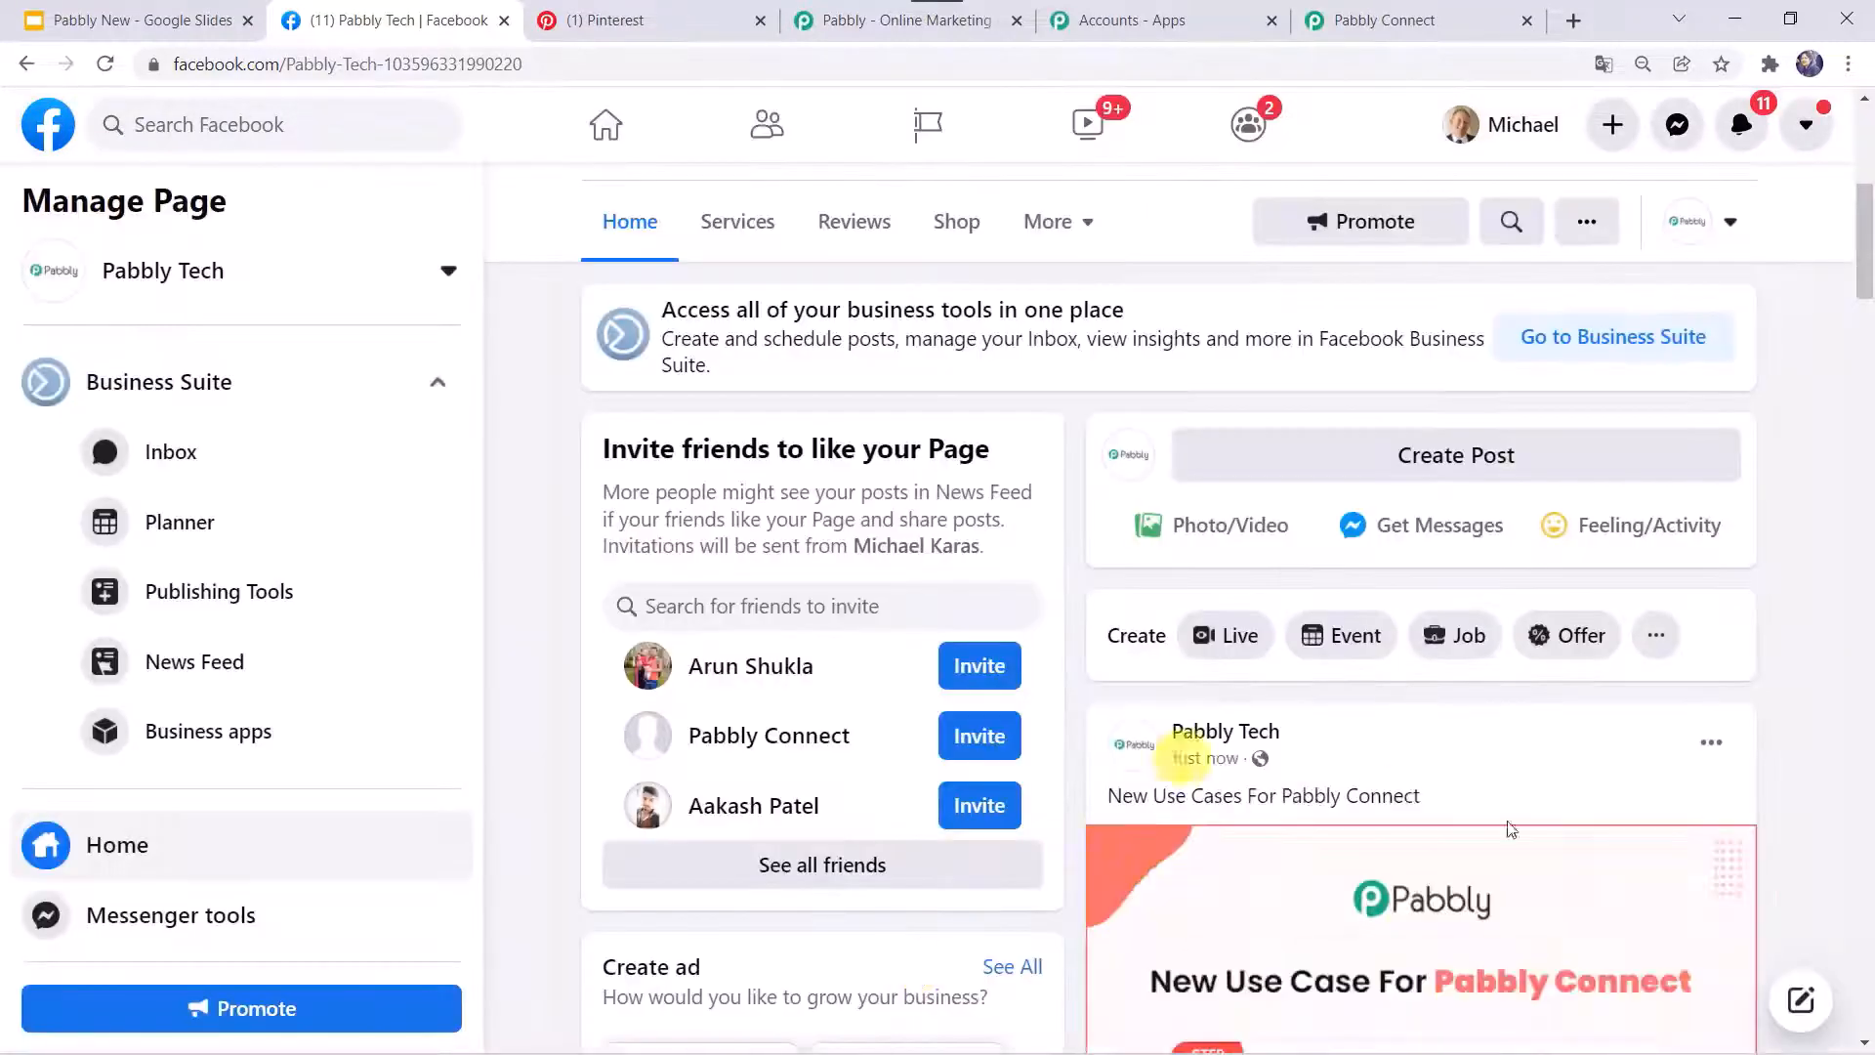
pyautogui.scroll(-5, 1537, 853)
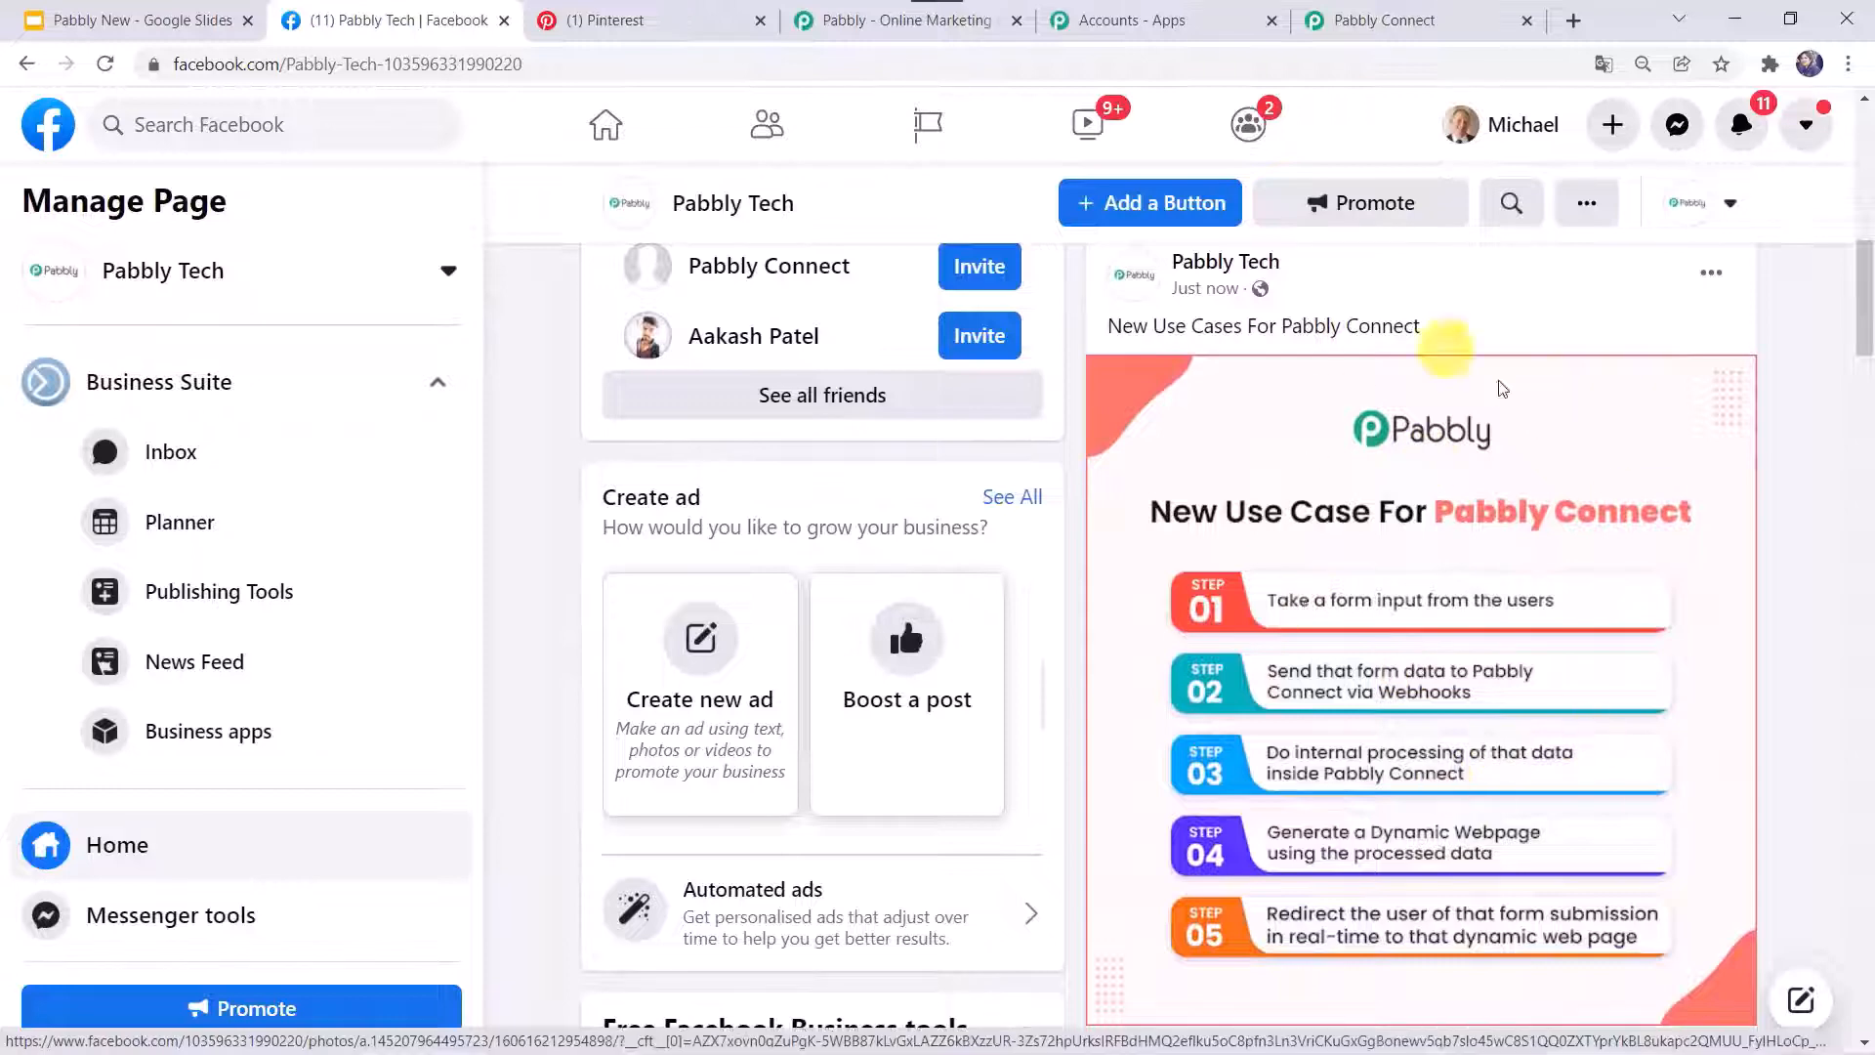
# Switch to Pinterest and reload the Pabbly board to check for the pin made from the new Facebook post
pyautogui.click(623, 23)
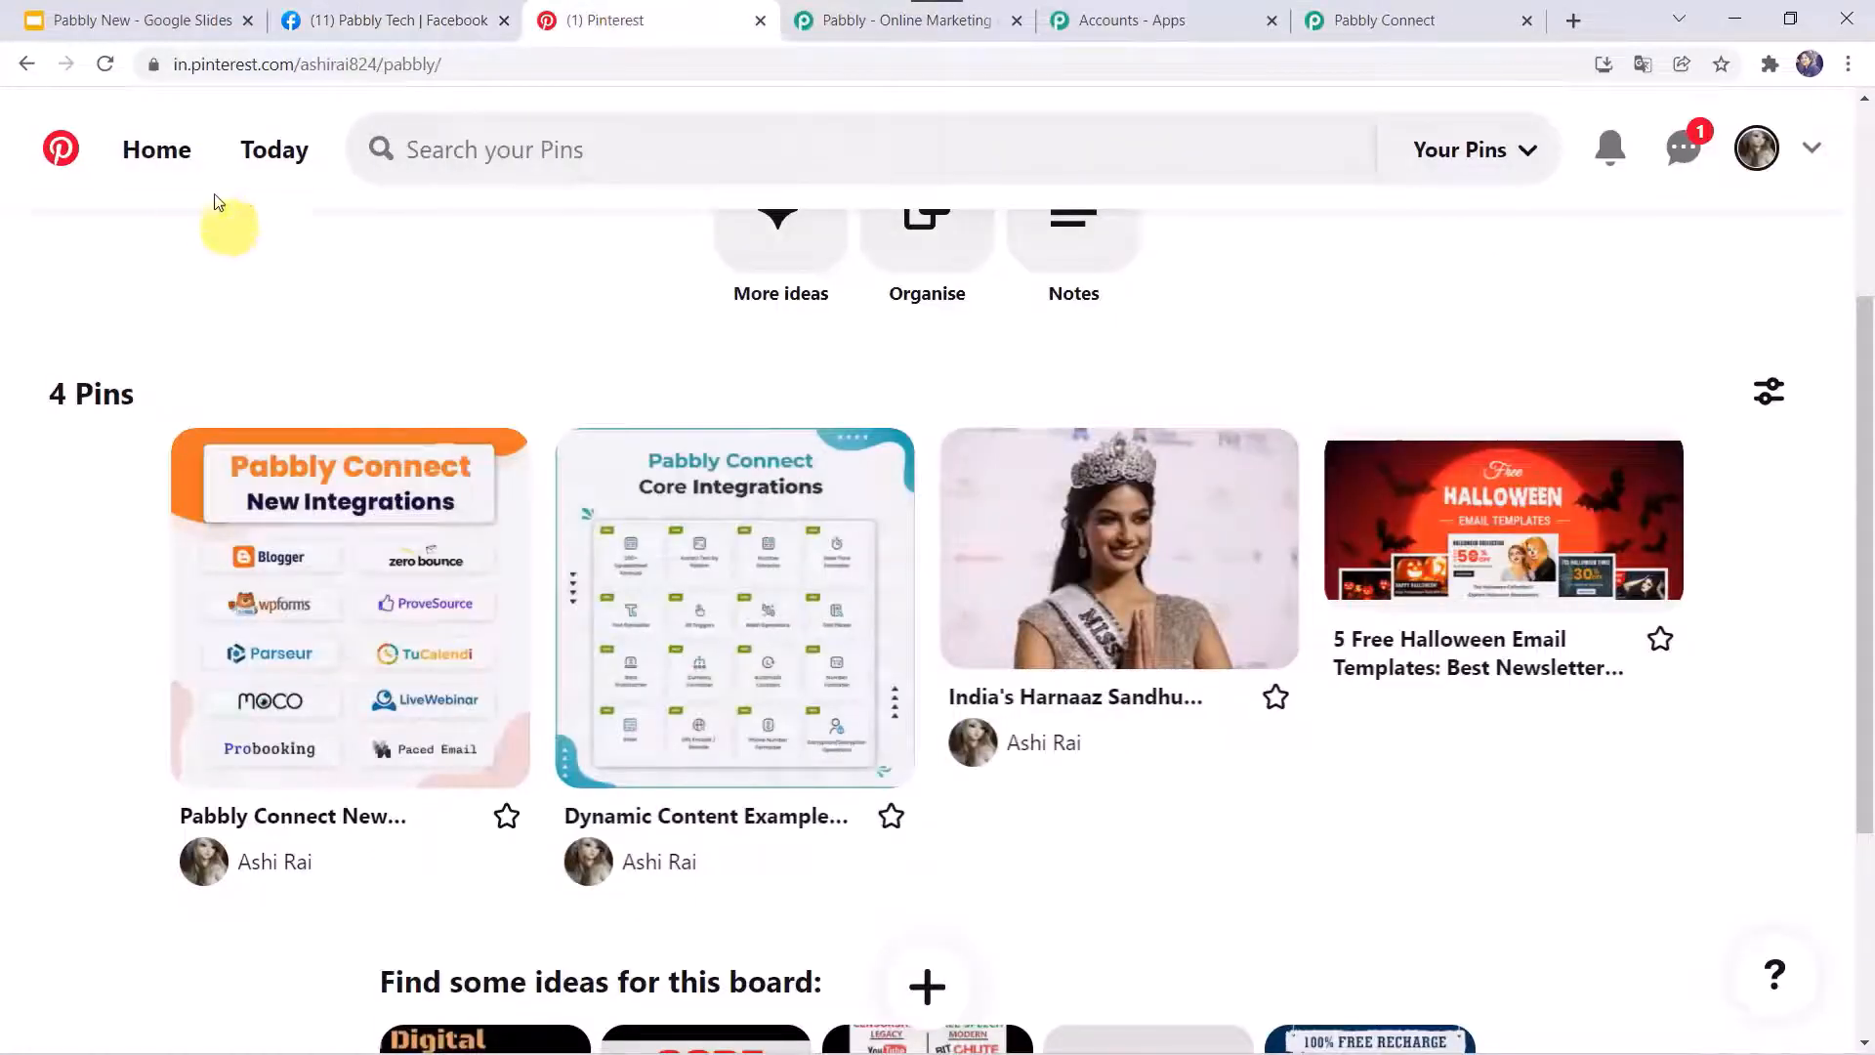
pyautogui.click(102, 73)
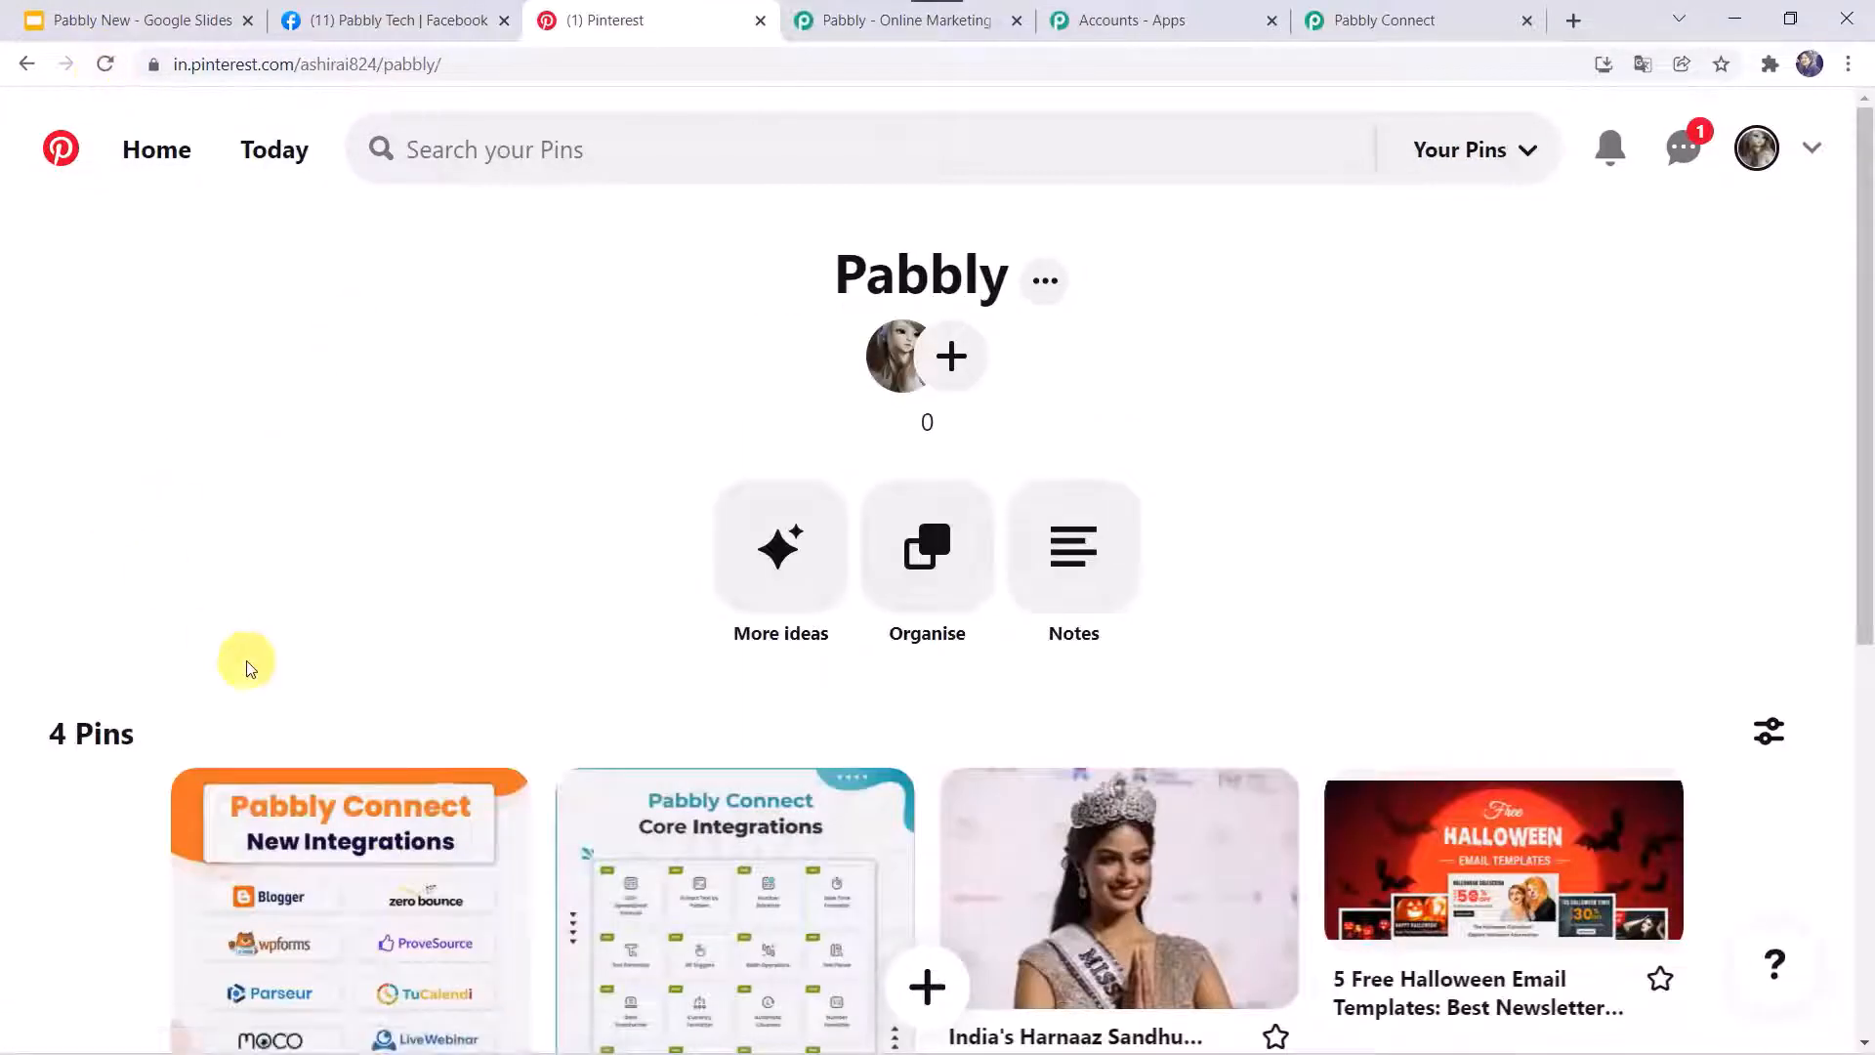
pyautogui.scroll(-2, 247, 662)
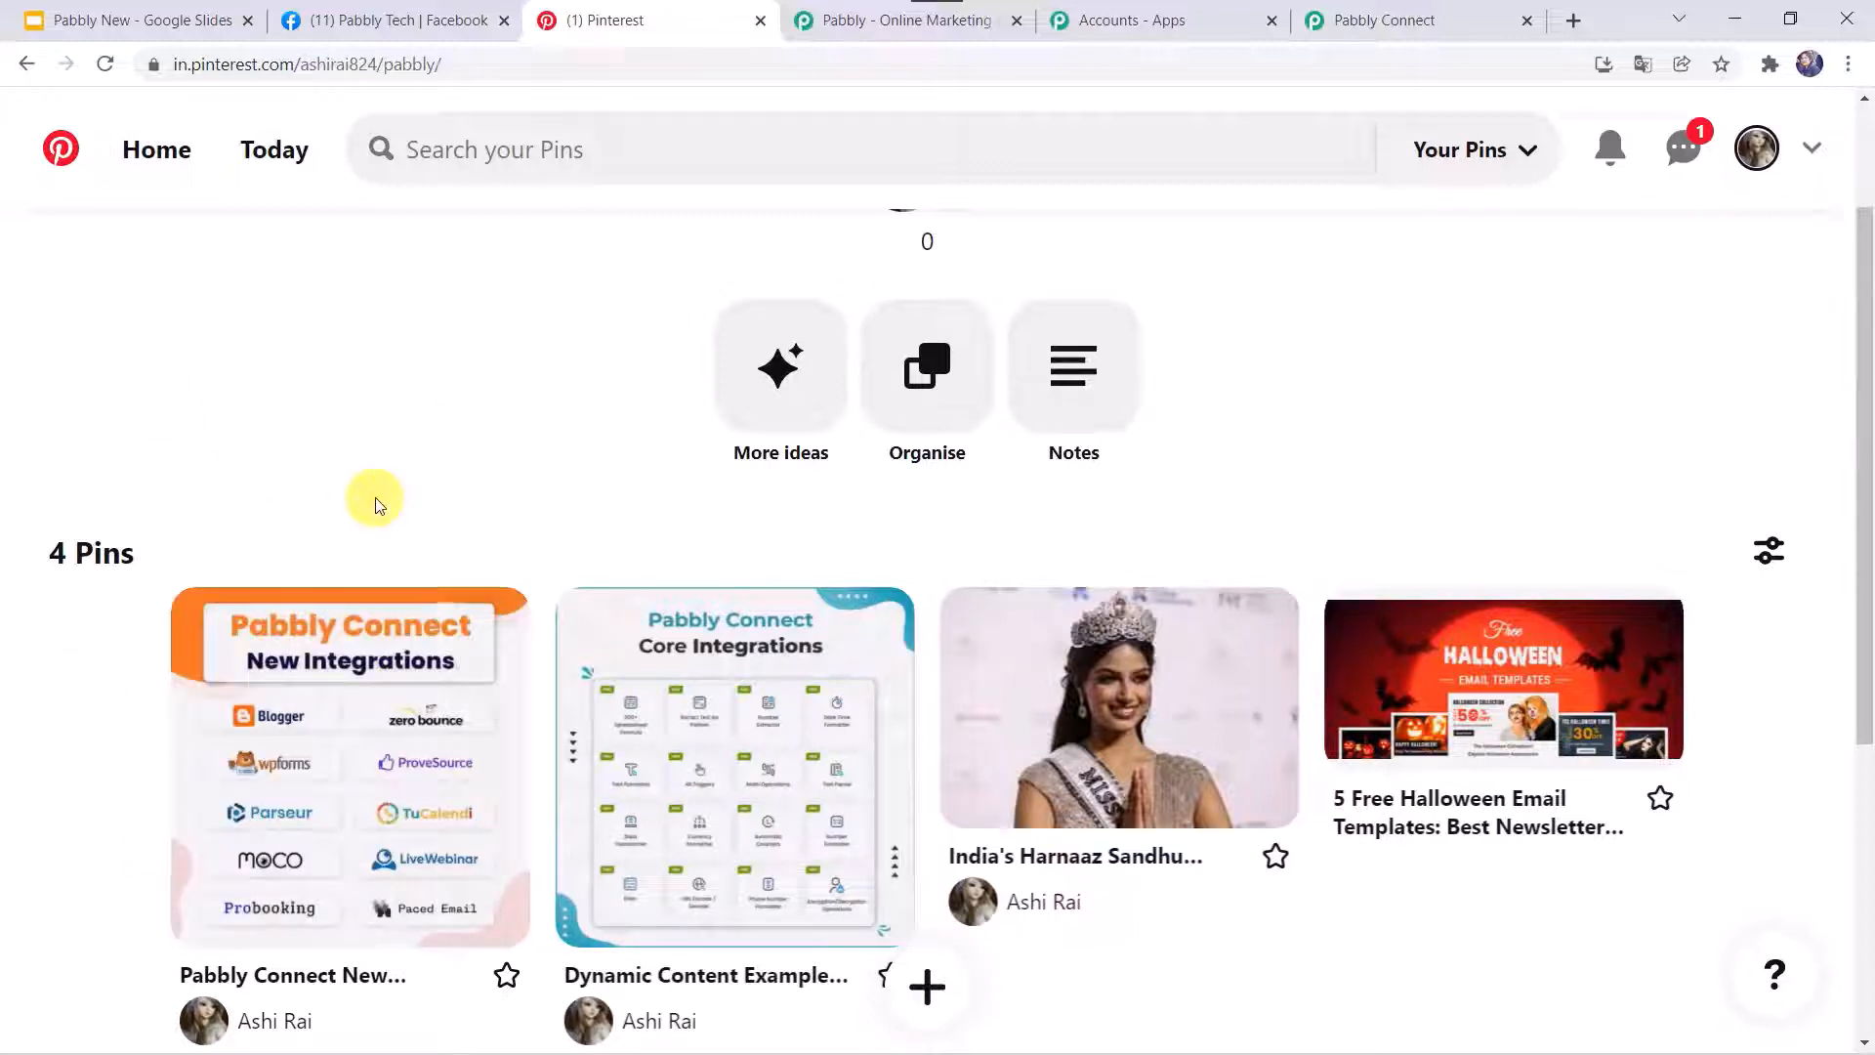
pyautogui.click(106, 64)
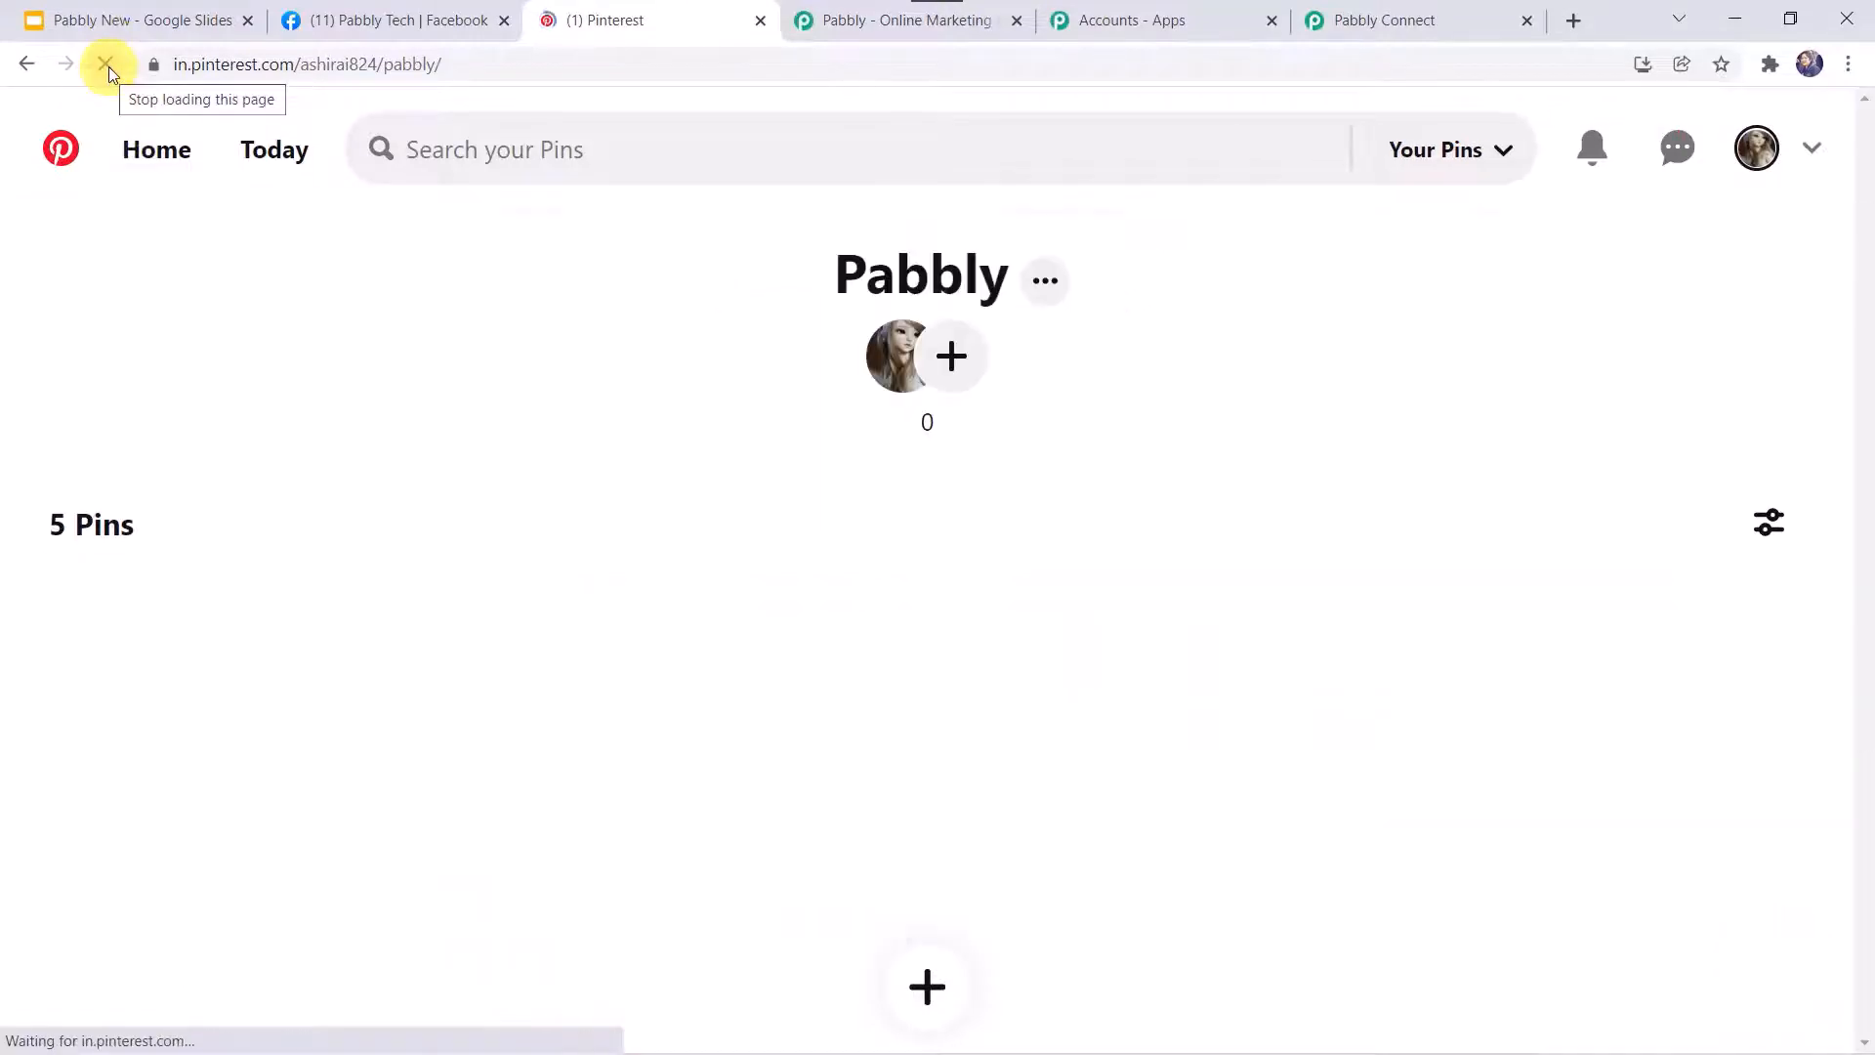
pyautogui.scroll(-2, 355, 260)
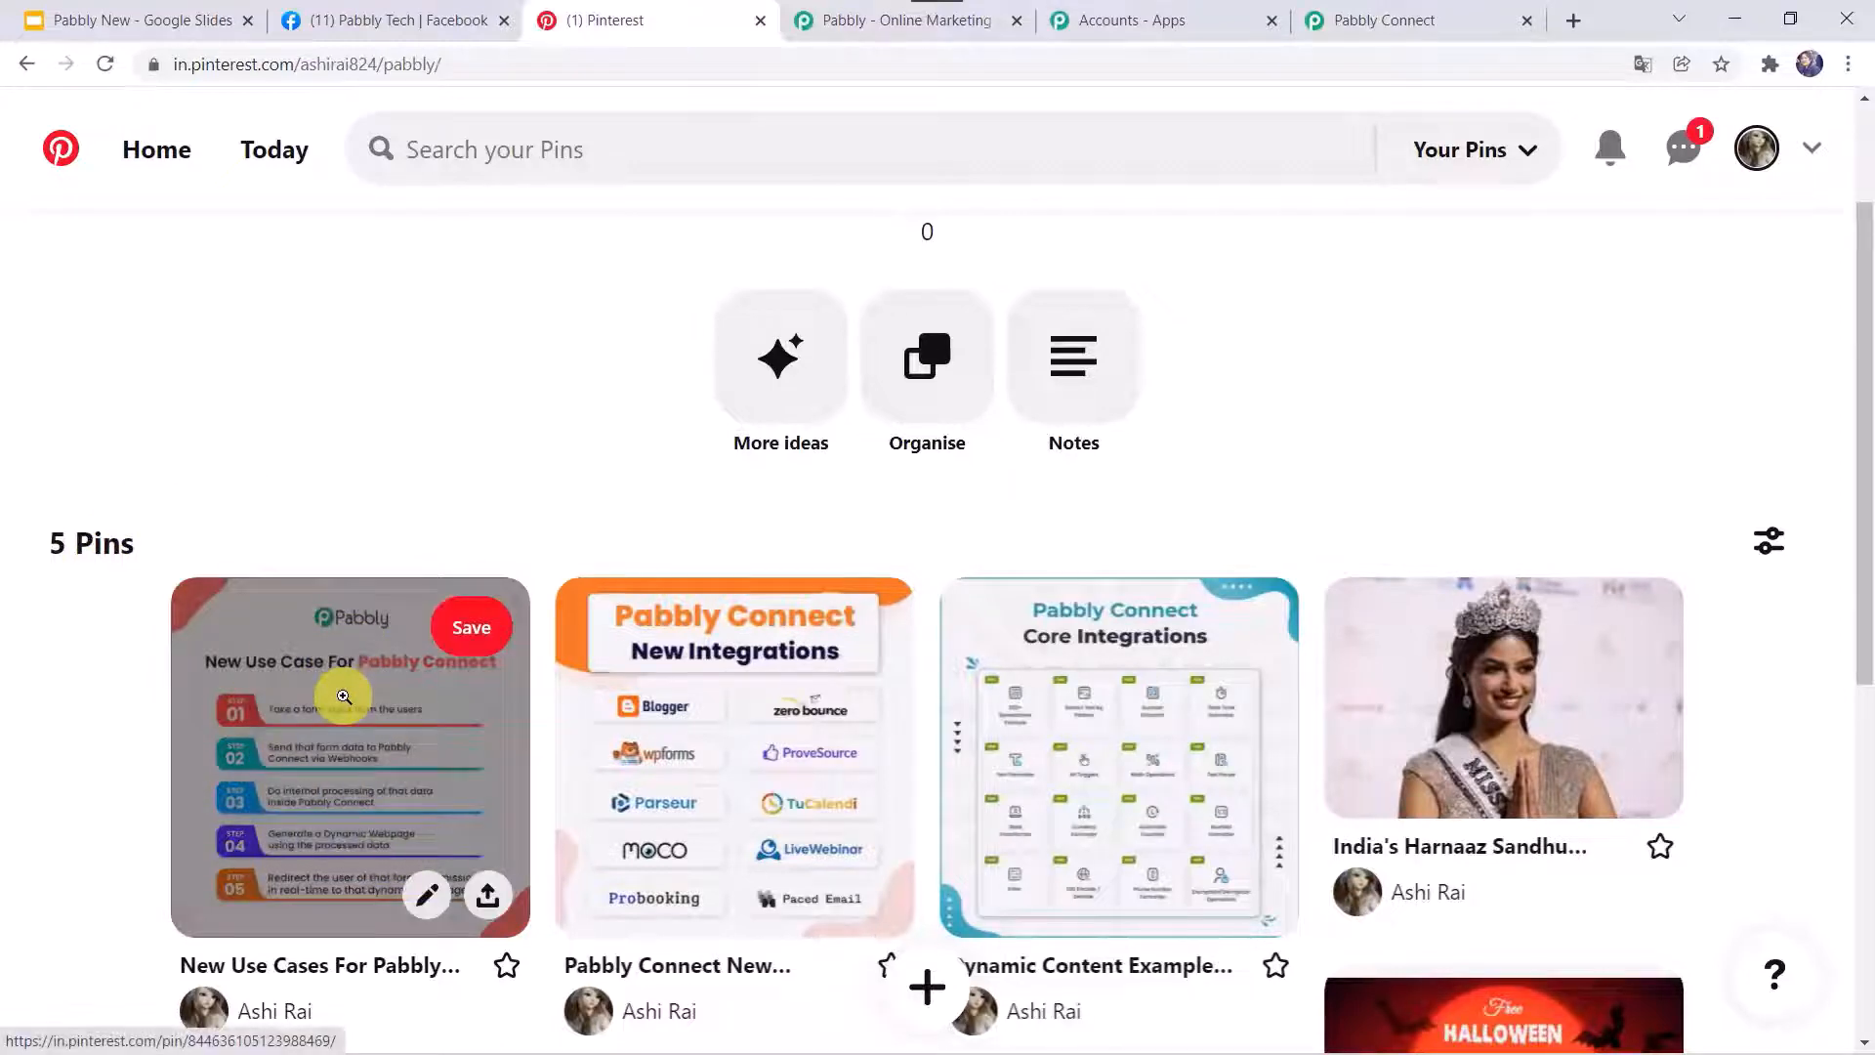
# Revisit the new Facebook post and return to the Pabbly Connect workflow to collapse its Pinterest Create Pin step
pyautogui.click(379, 20)
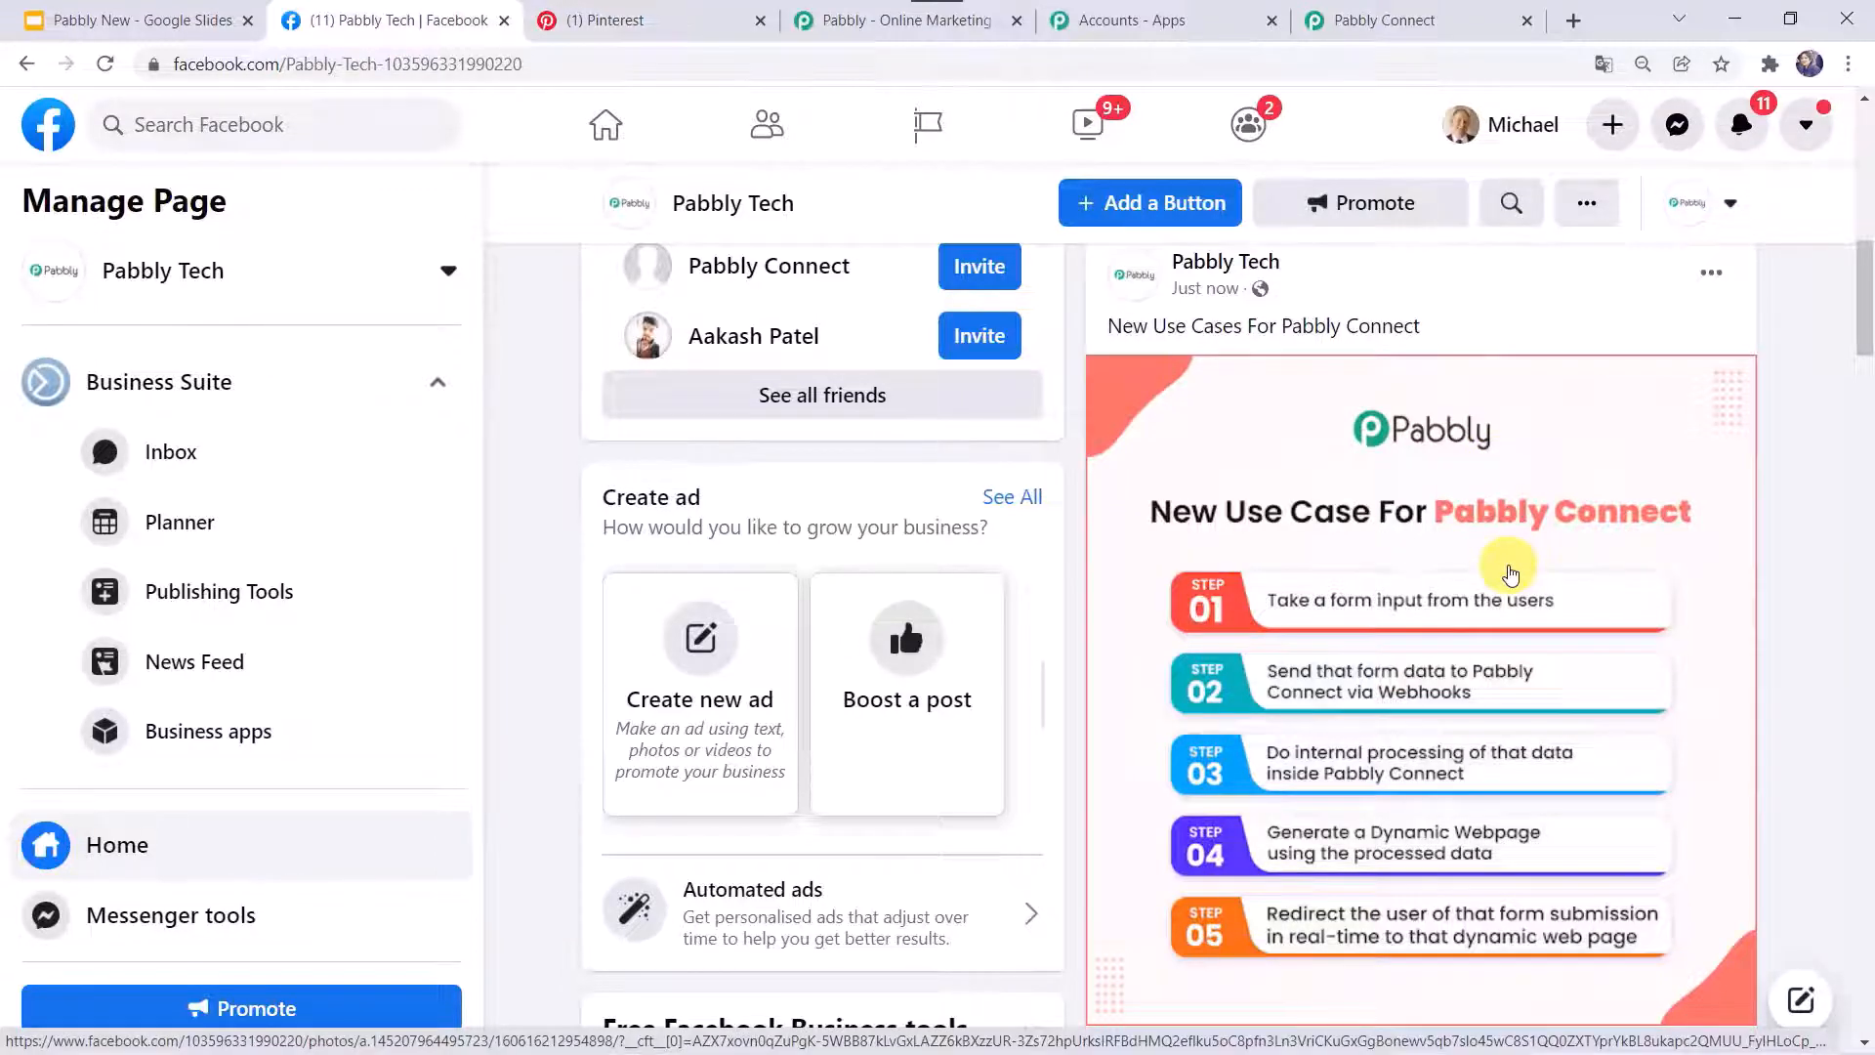
pyautogui.click(1406, 18)
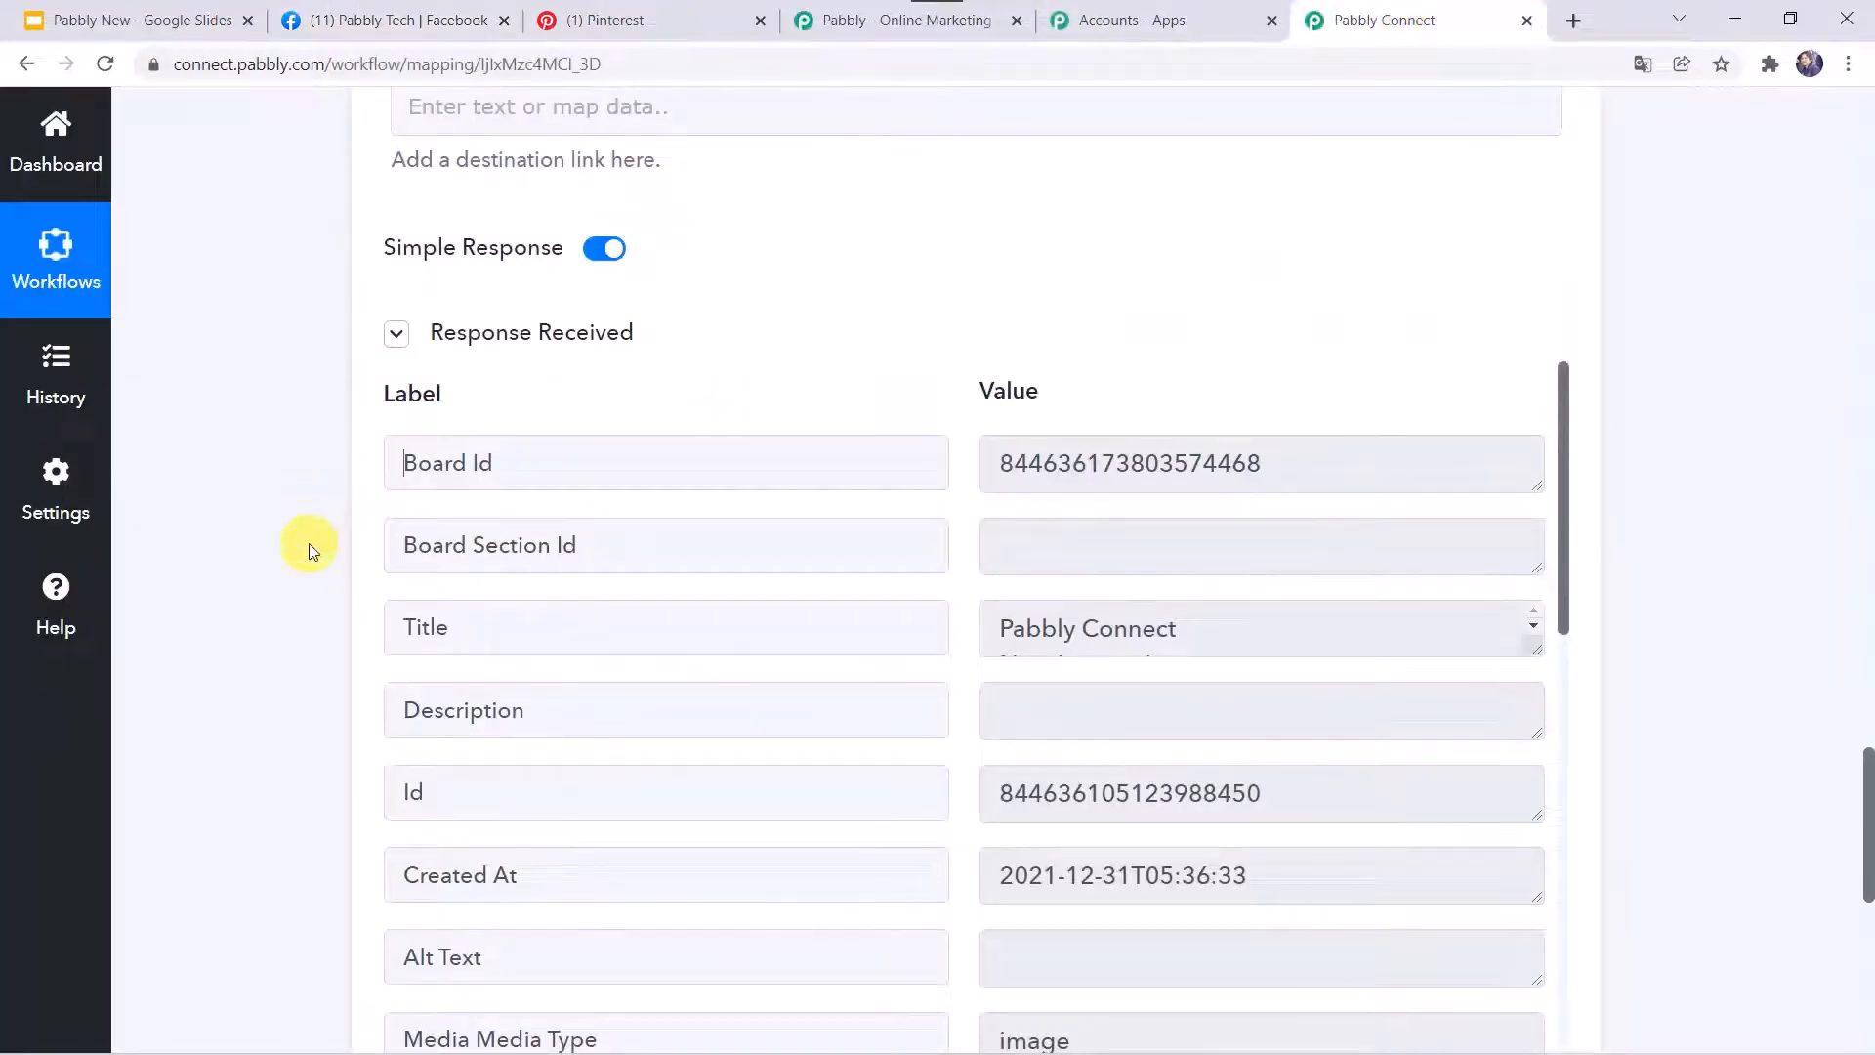
pyautogui.scroll(20, 309, 542)
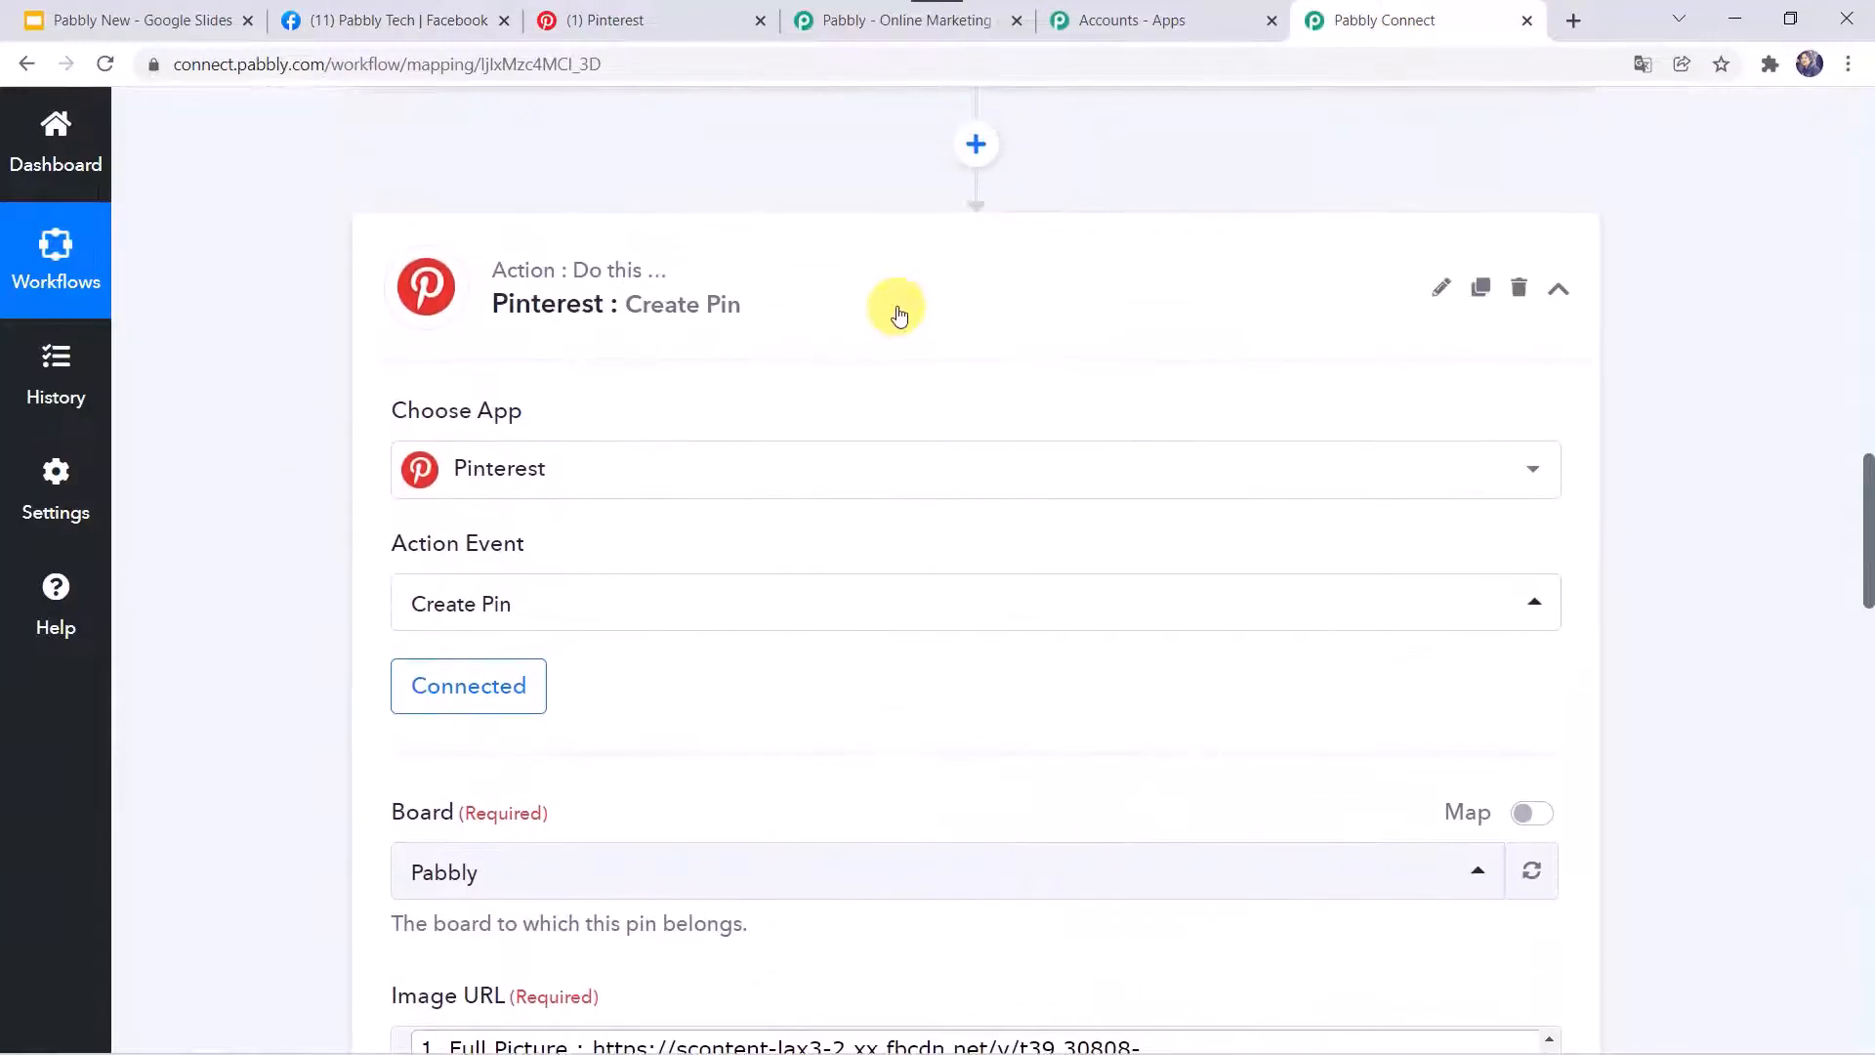
pyautogui.click(891, 306)
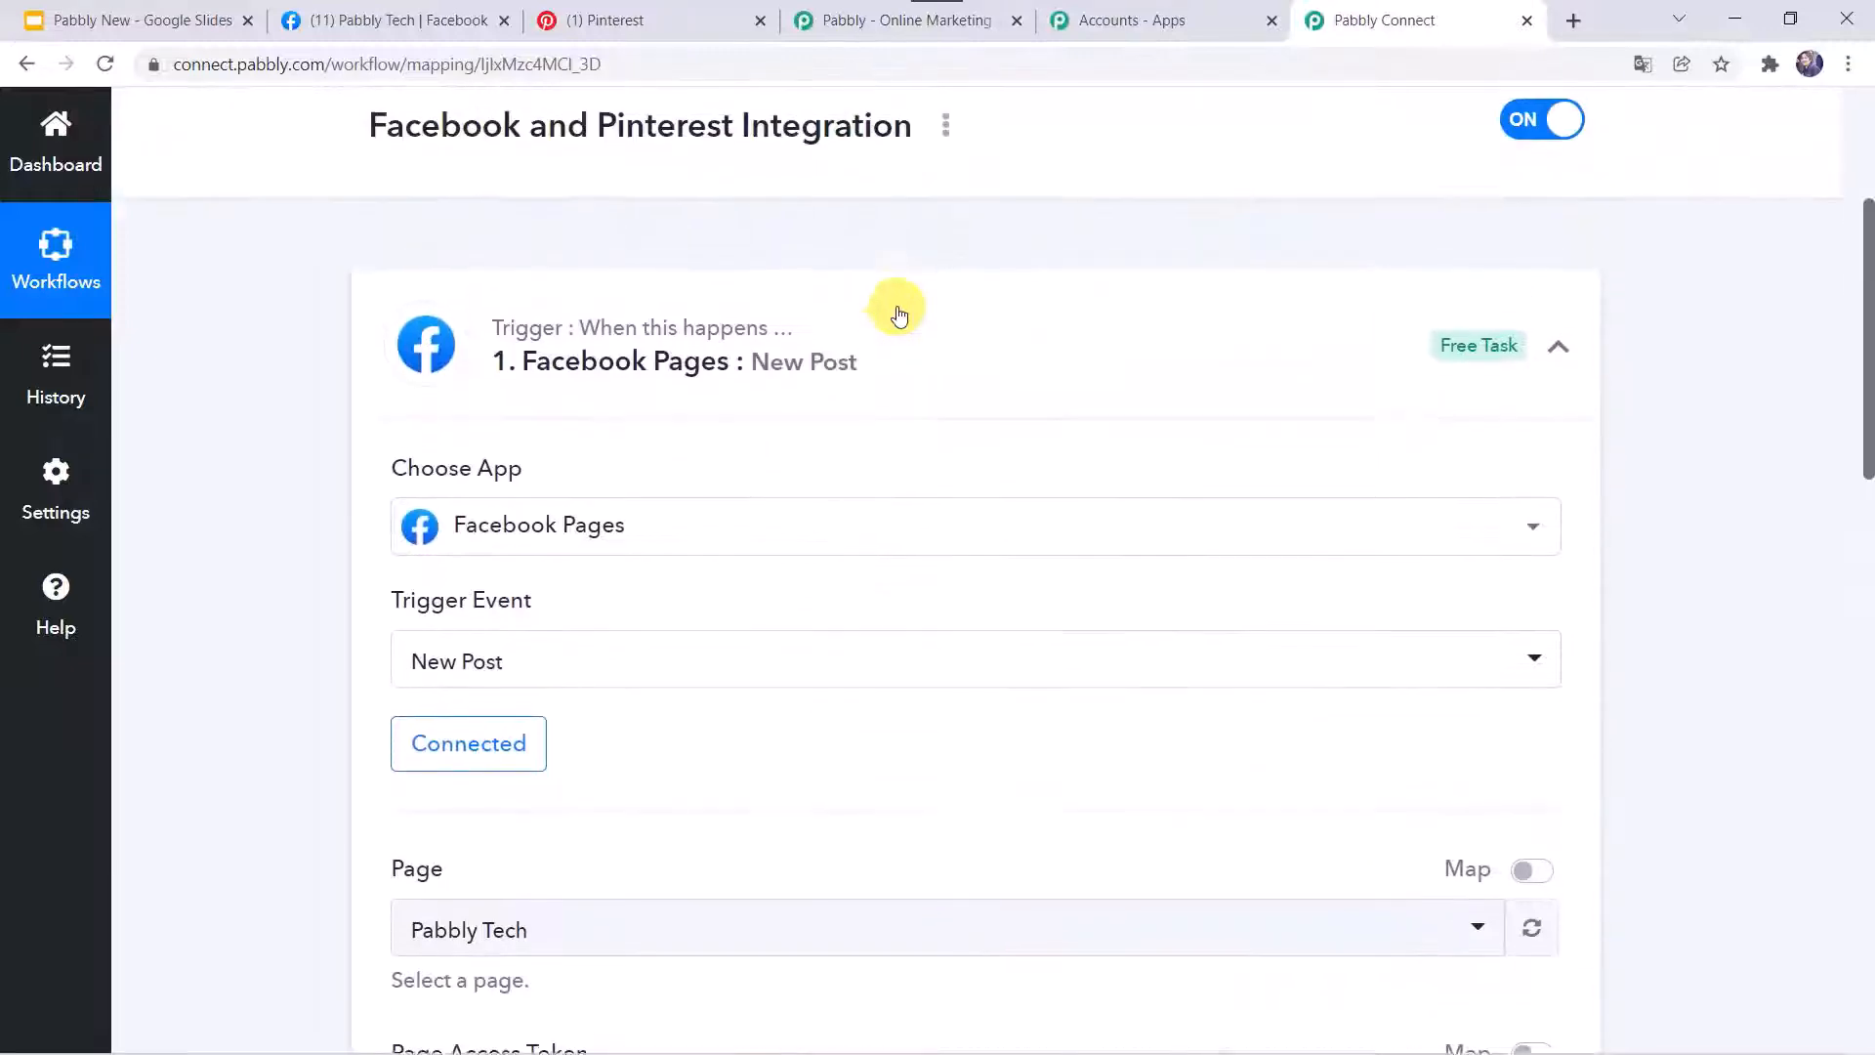
# Collapse the Facebook Pages New Post trigger so the whole Facebook and Pinterest Integration workflow is in view
pyautogui.click(884, 337)
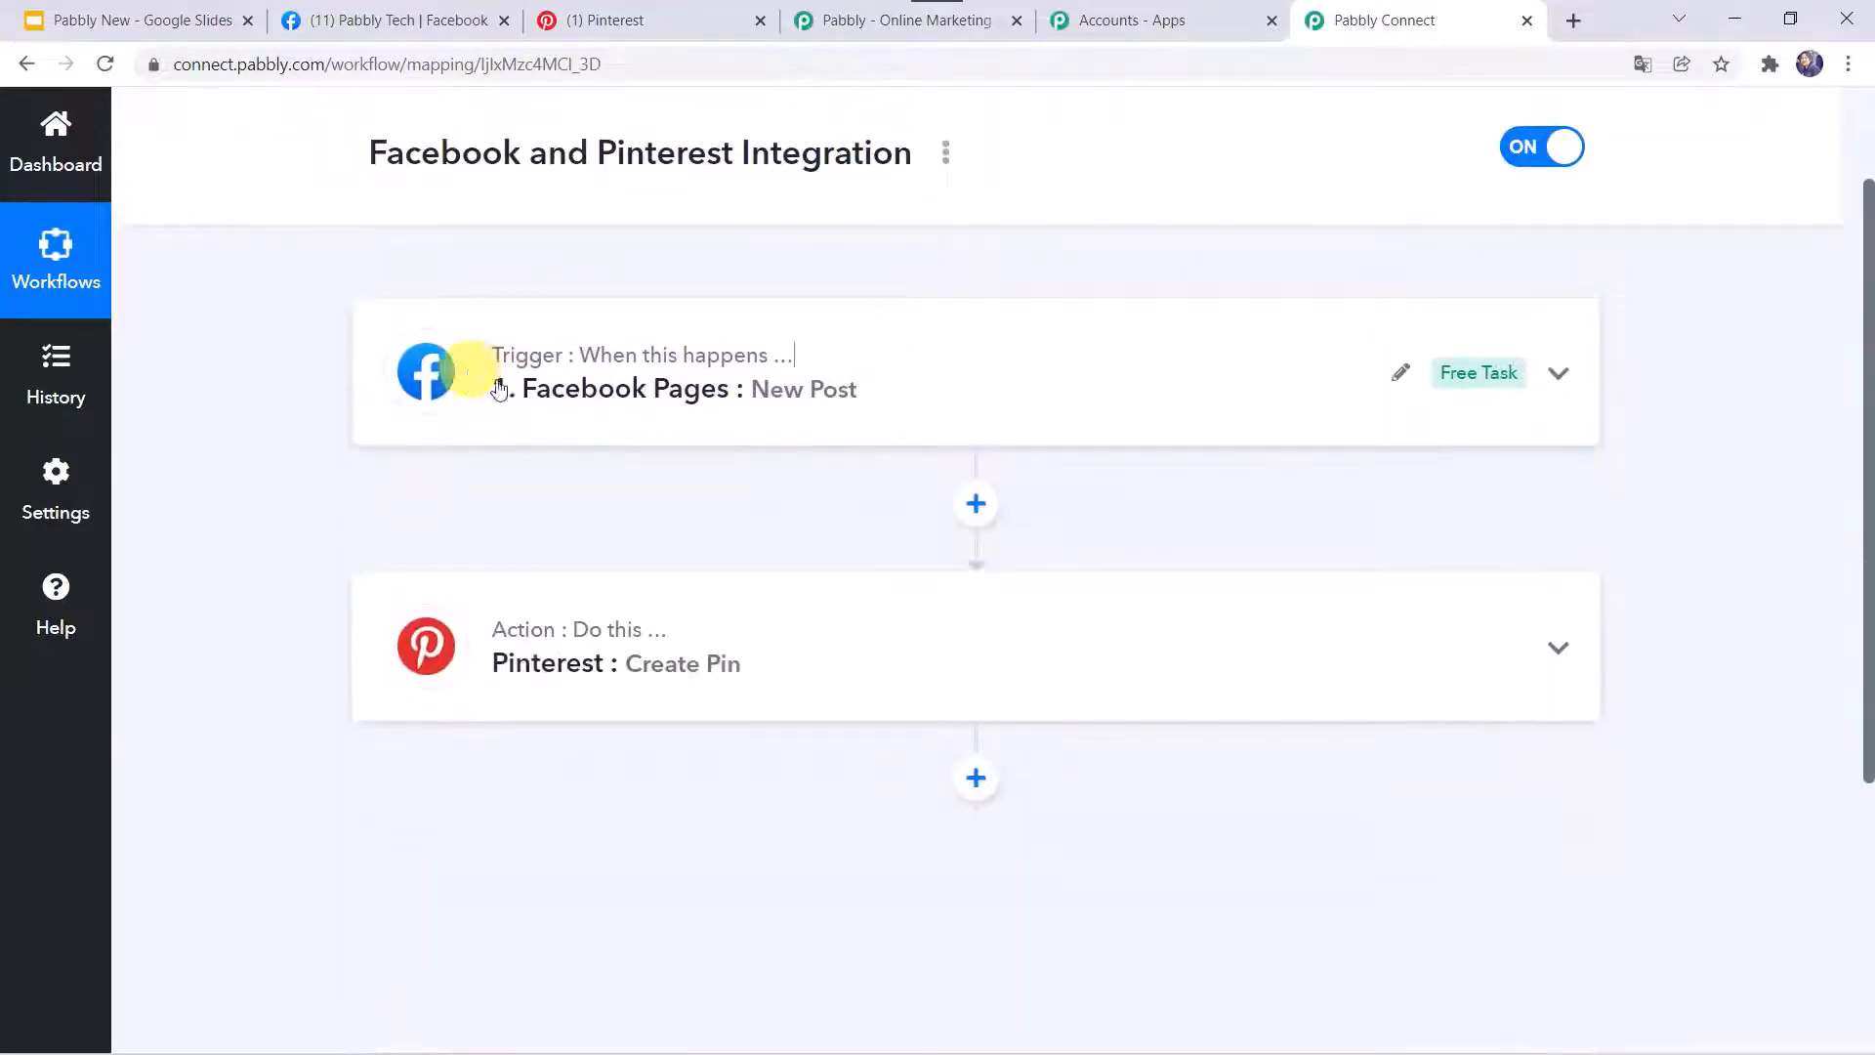
pyautogui.scroll(2, 607, 391)
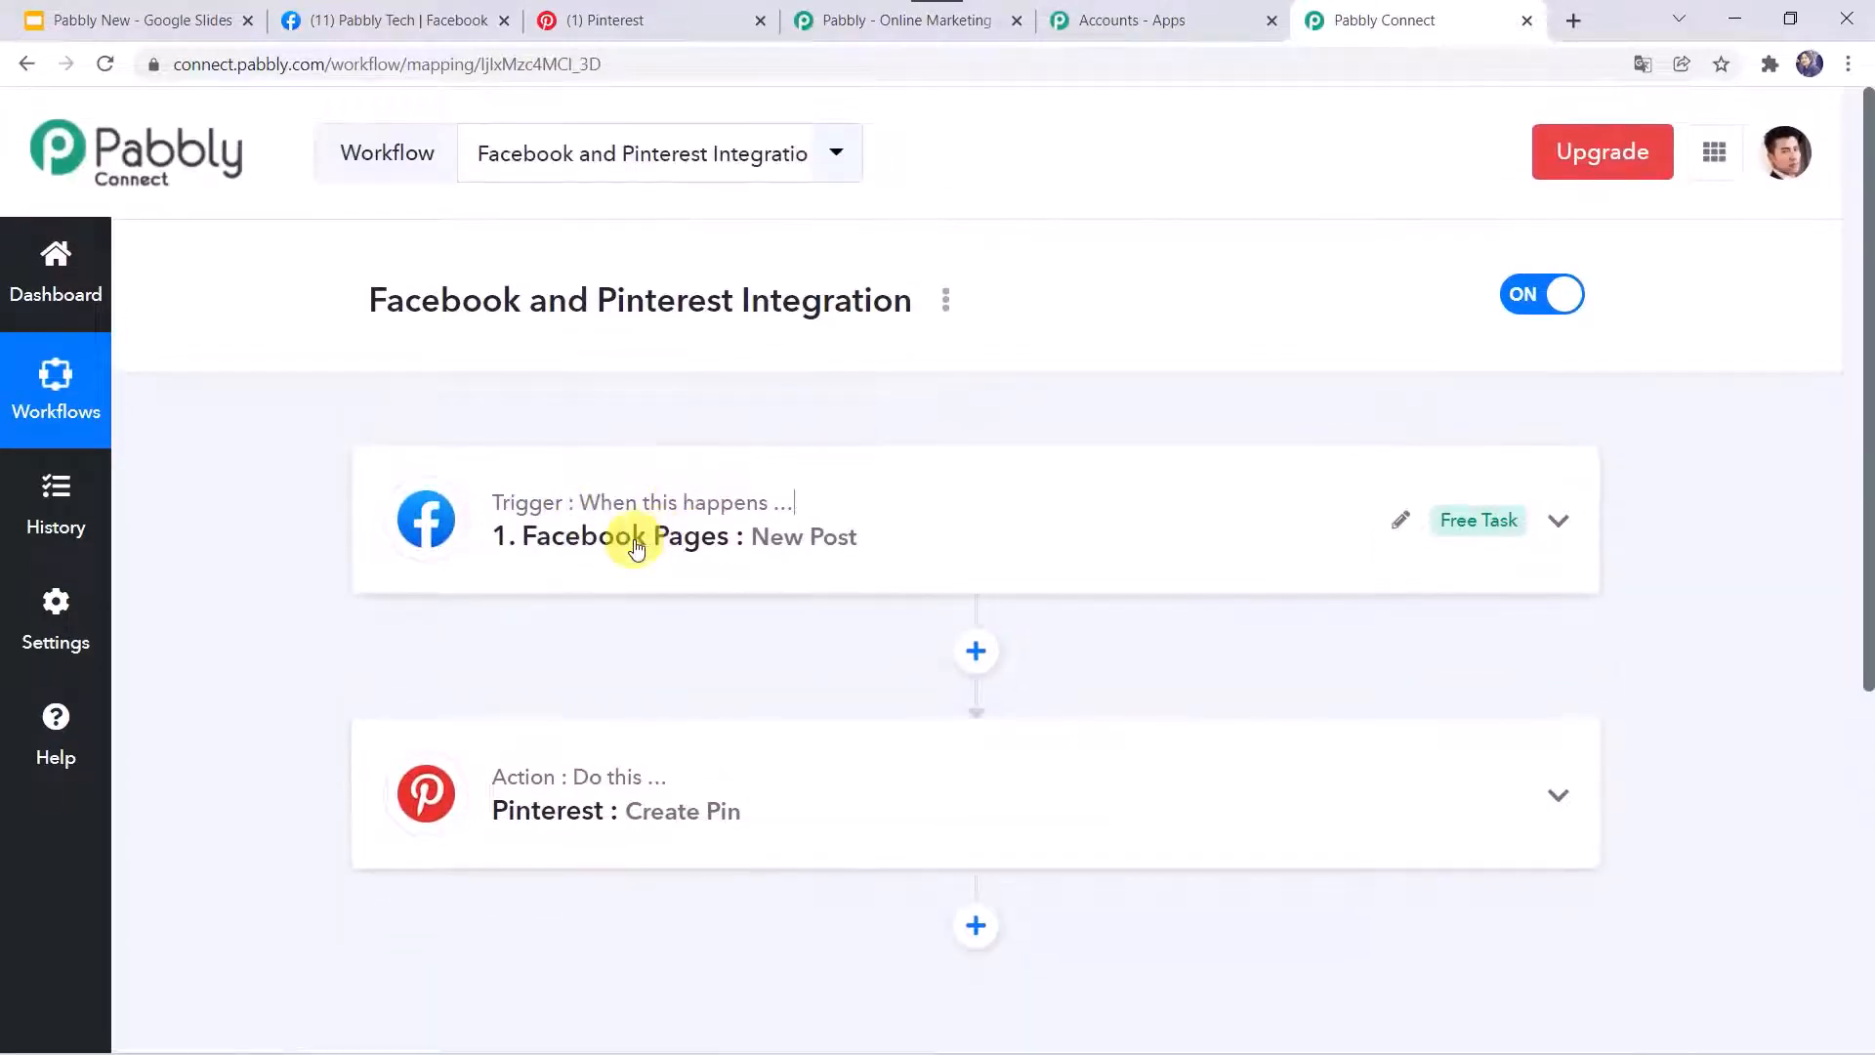
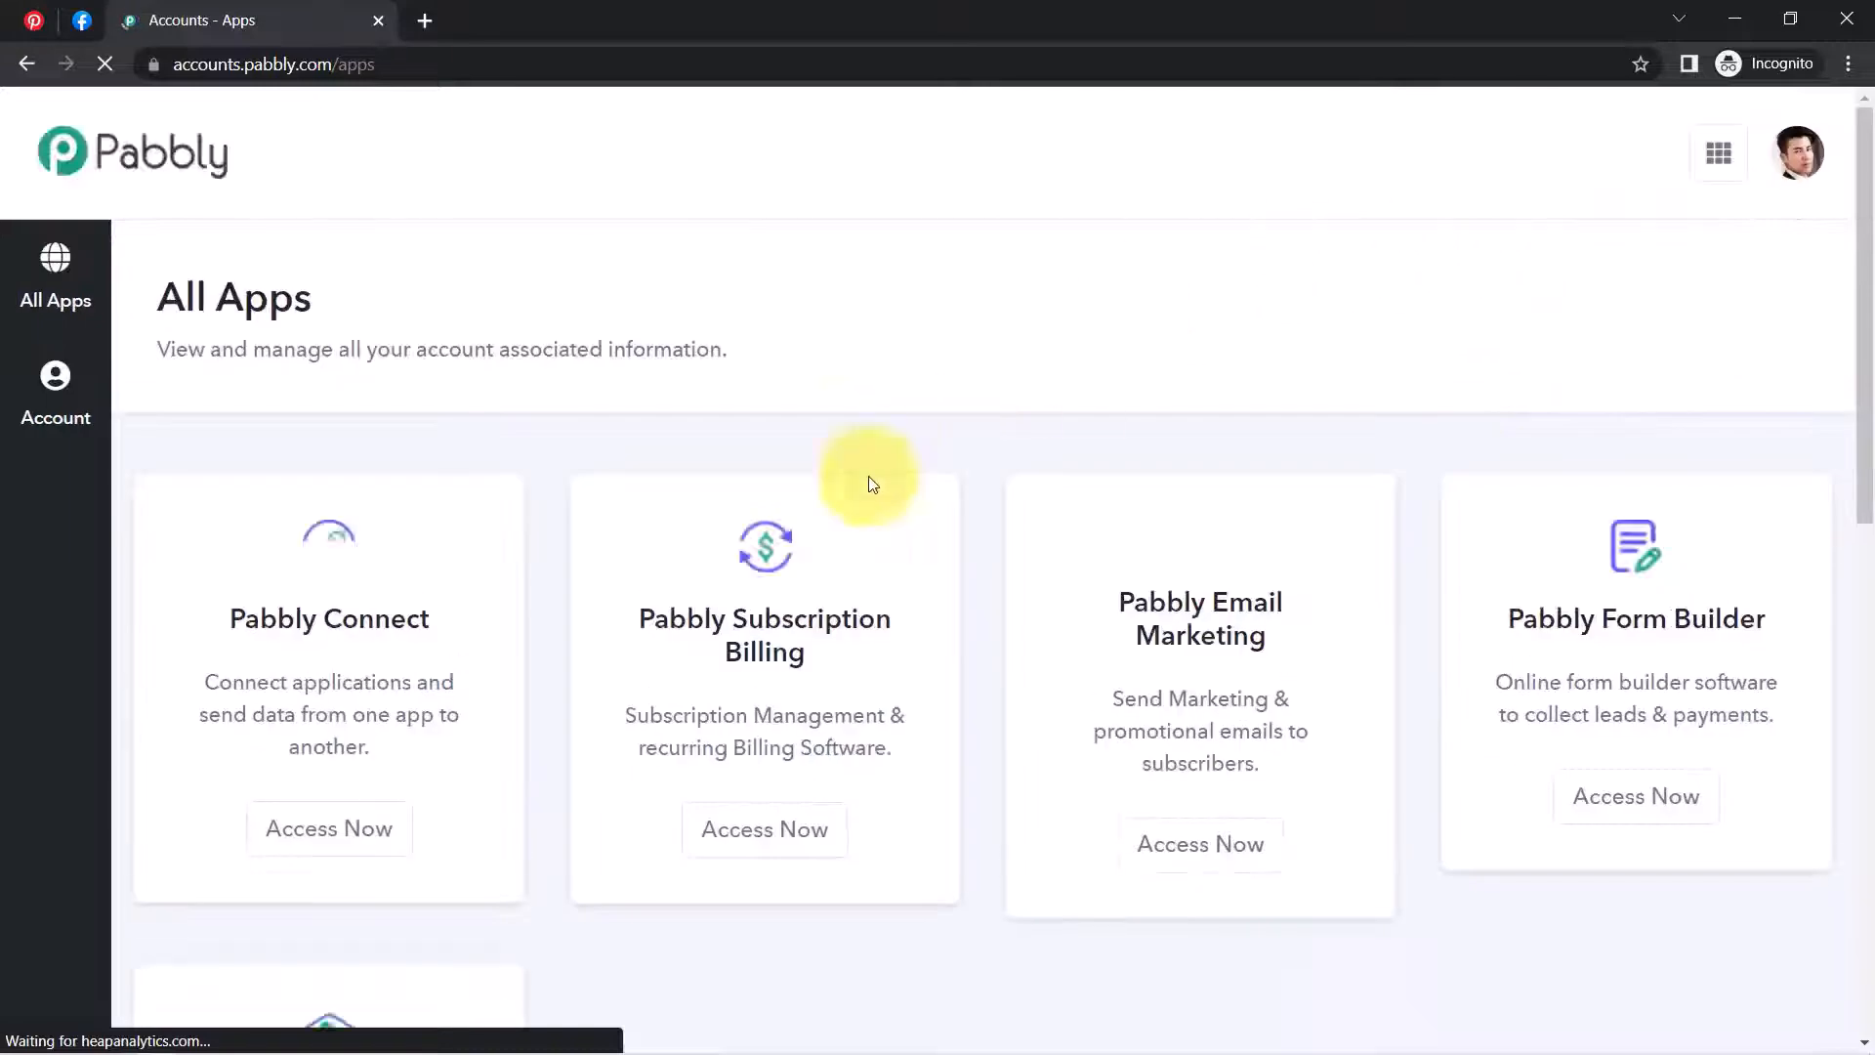
# Open Pabbly Connect from the All Apps page and create a workflow named "Post Pinterest Pins to Facebook Page Automatically"
pyautogui.click(298, 828)
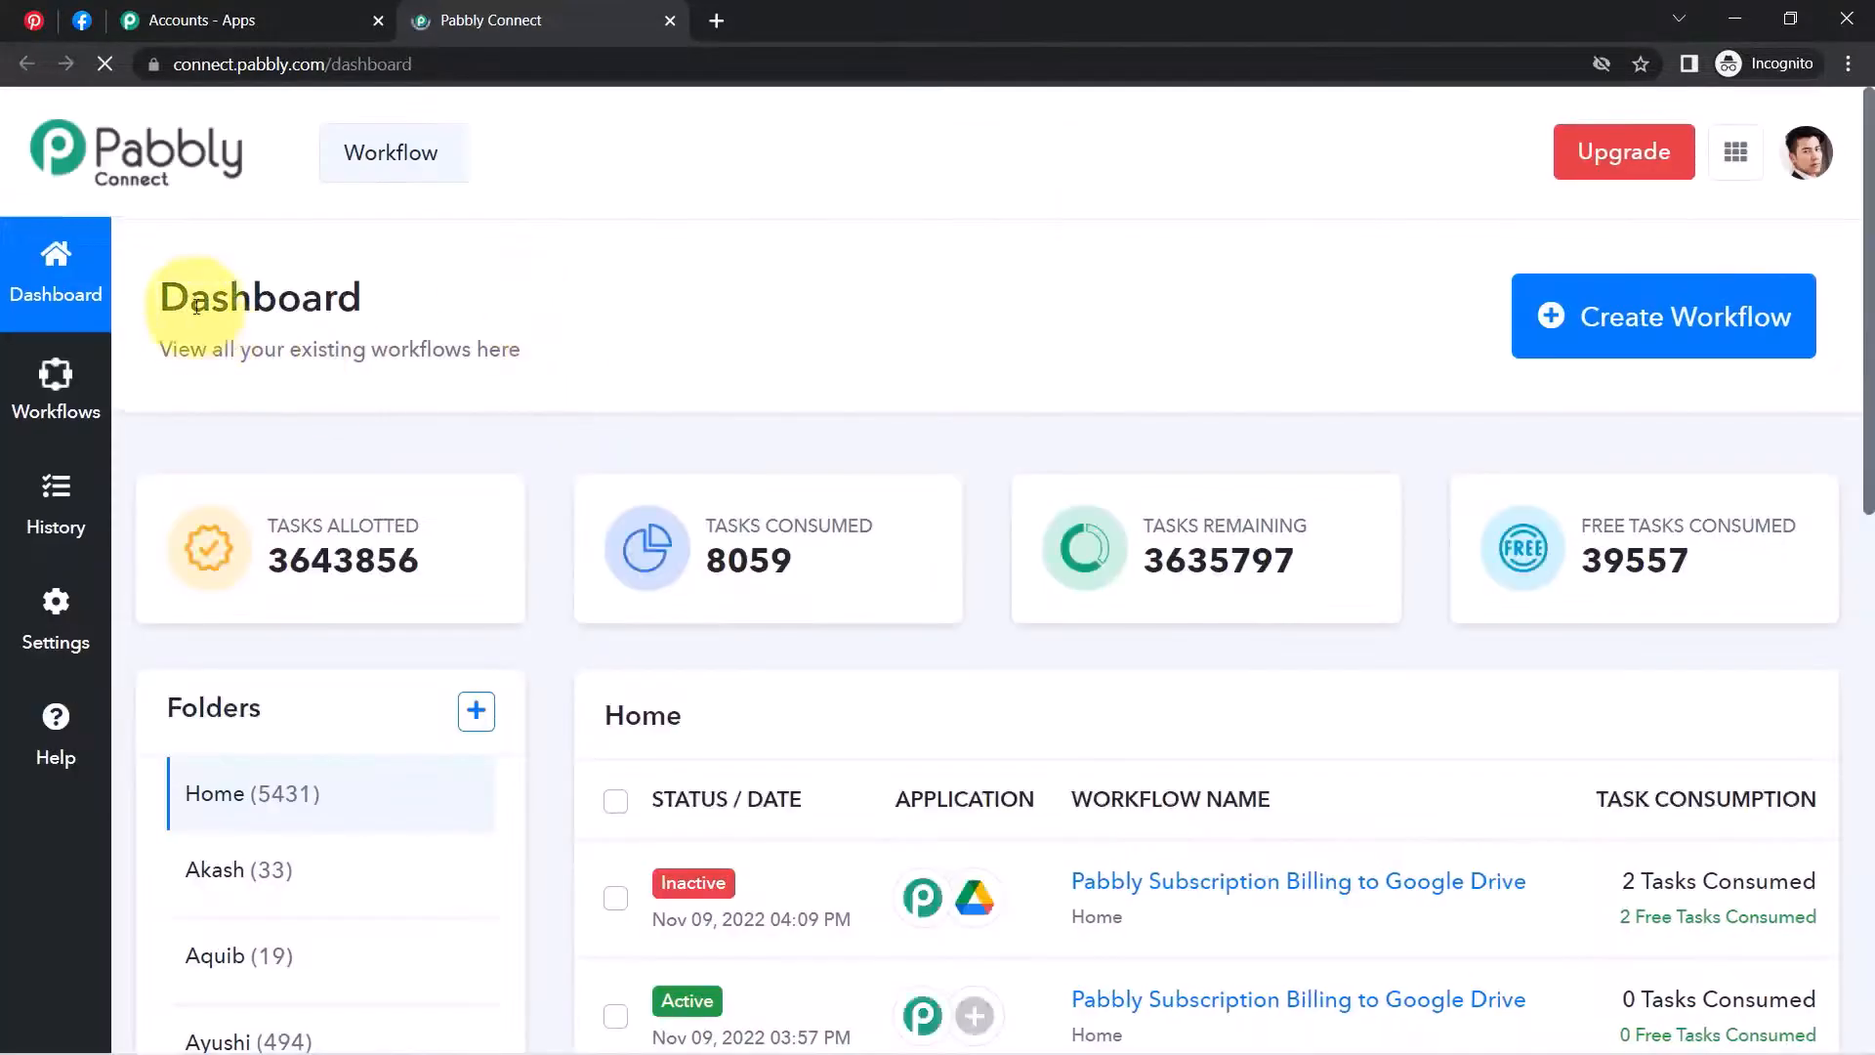
pyautogui.moveTo(195, 307); pyautogui.dragTo(427, 312)
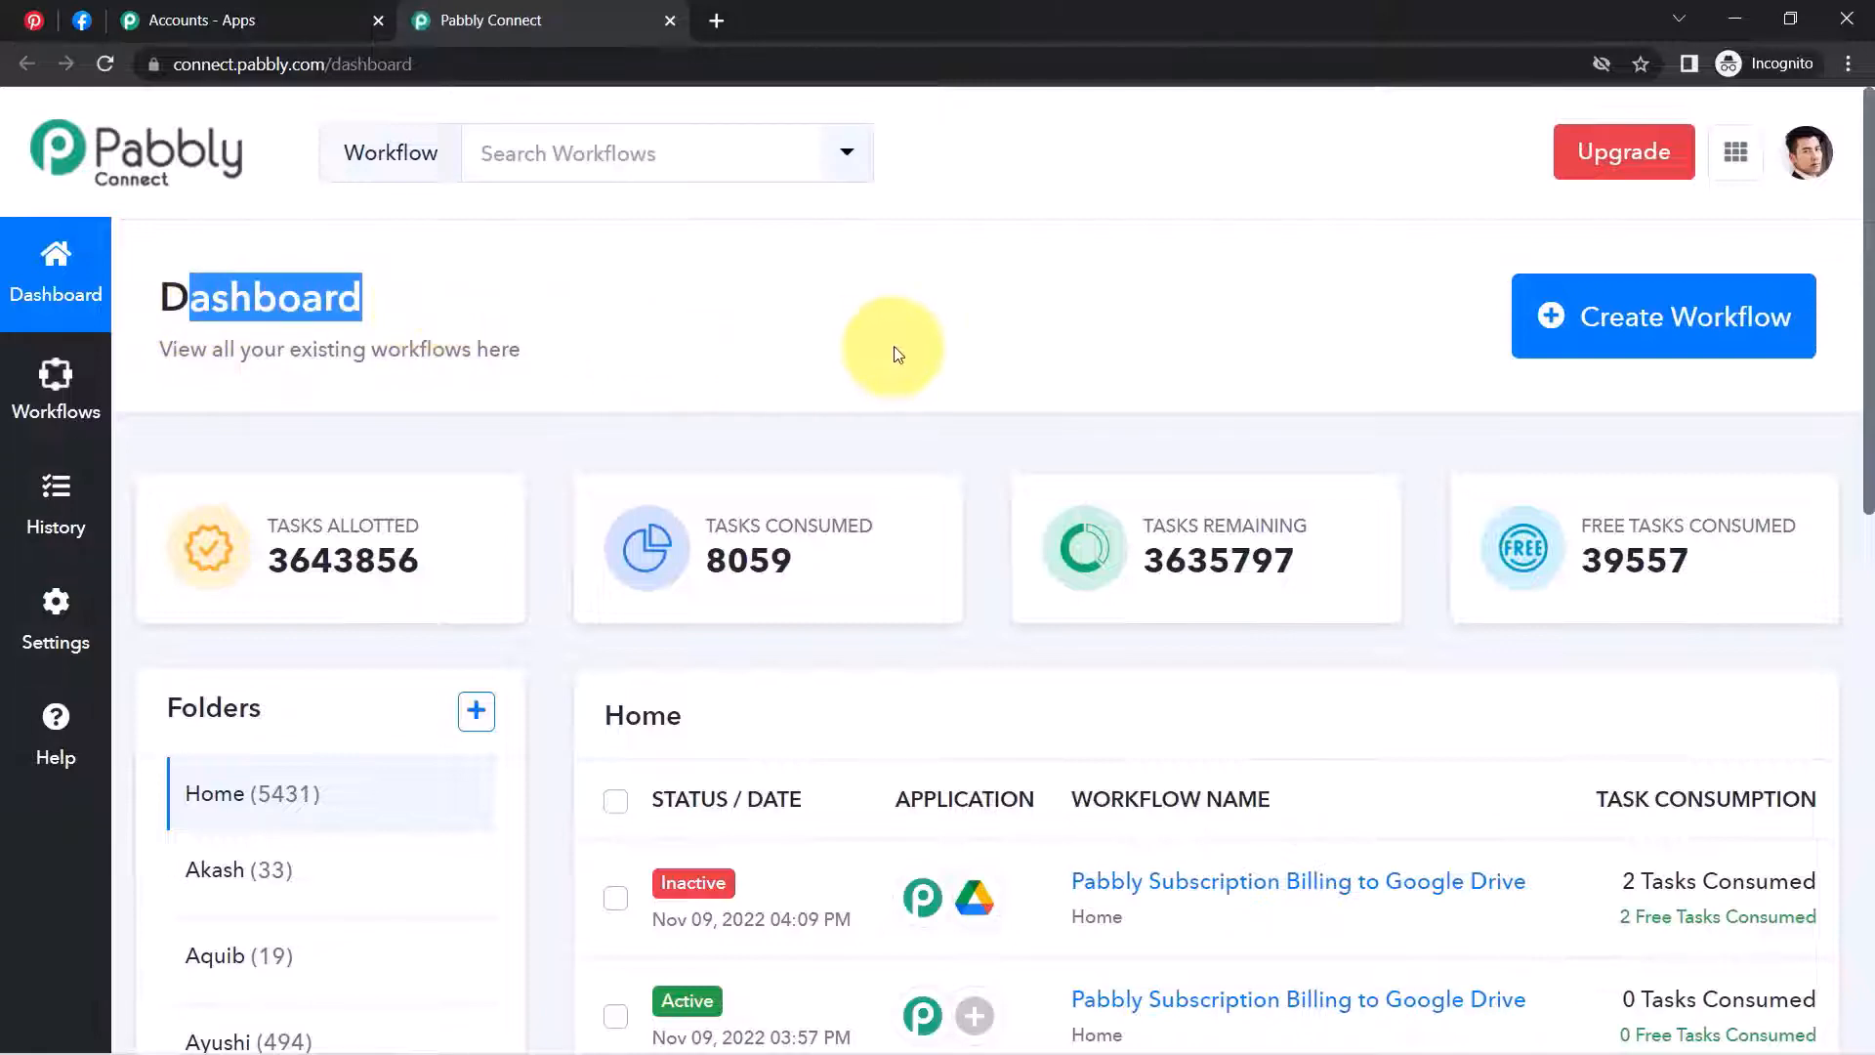
pyautogui.click(1650, 318)
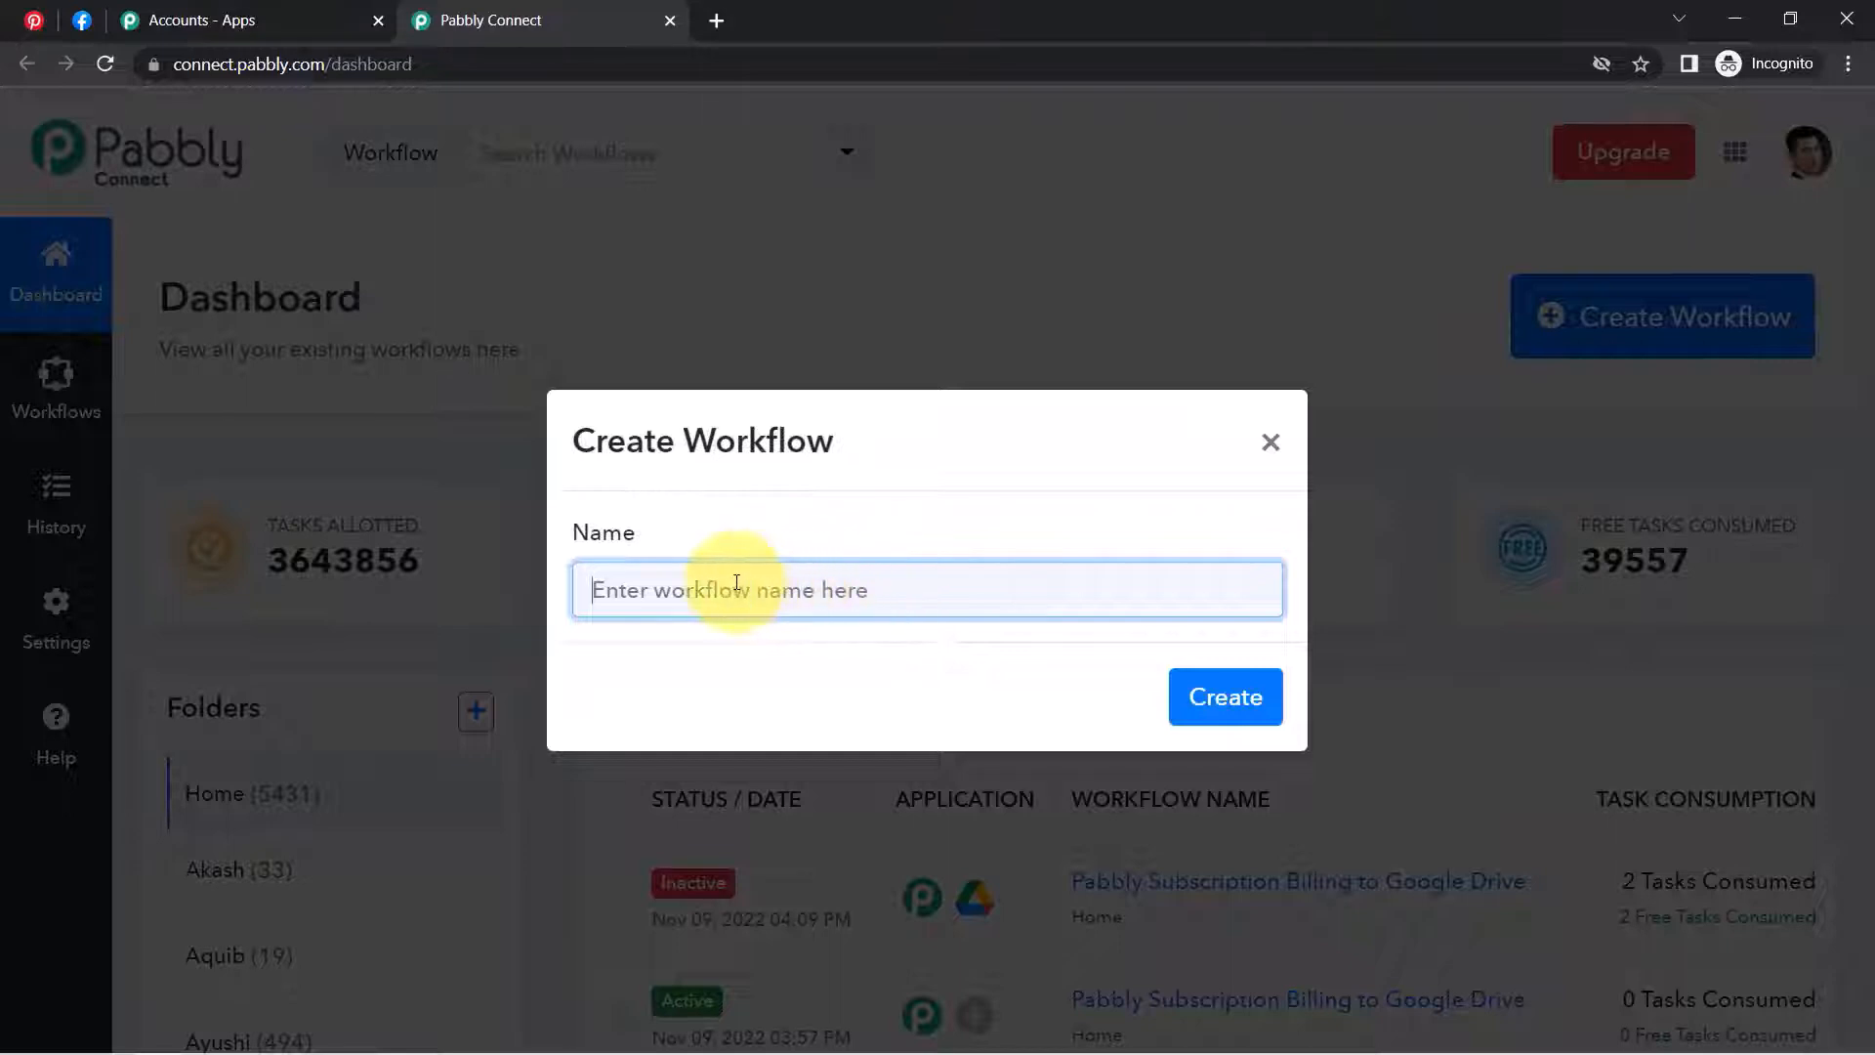
pyautogui.moveTo(647, 439); pyautogui.dragTo(696, 580)
pyautogui.click(696, 580)
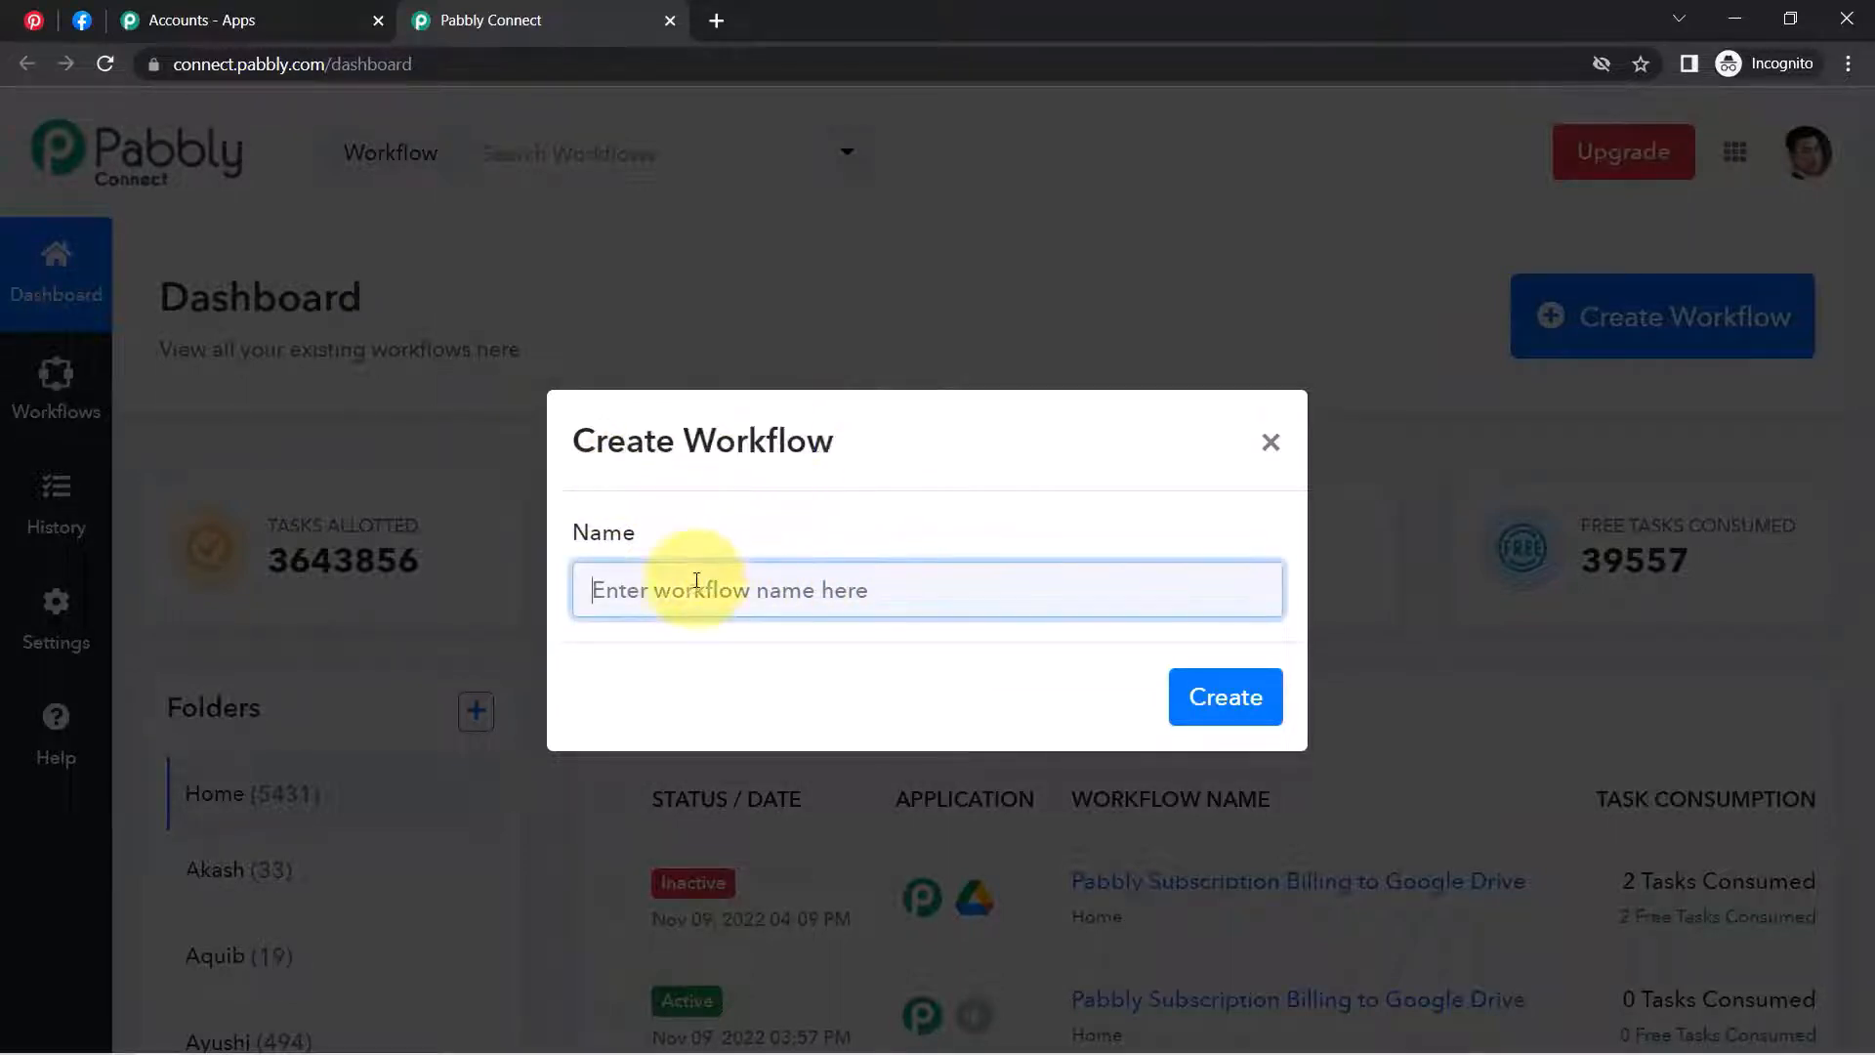
pyautogui.write('Post Pinterest Pins to Facebook Page Automatically')
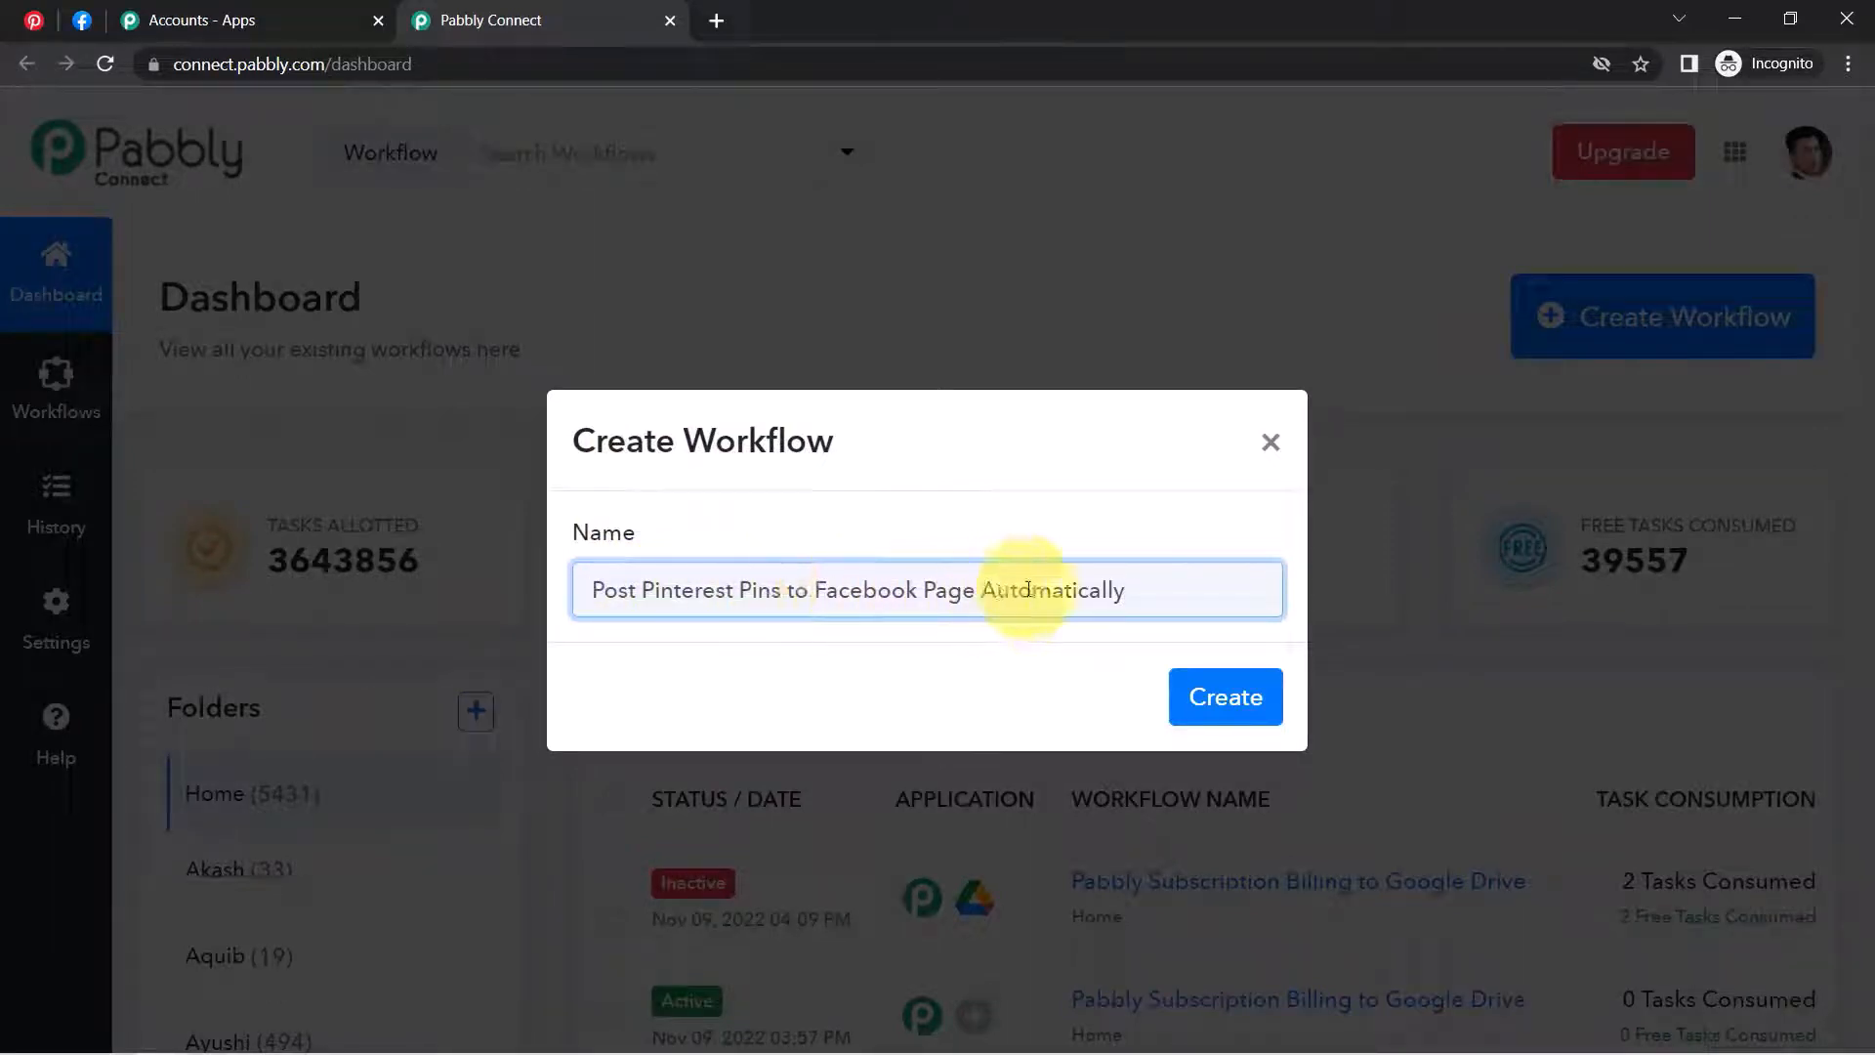
pyautogui.click(1209, 694)
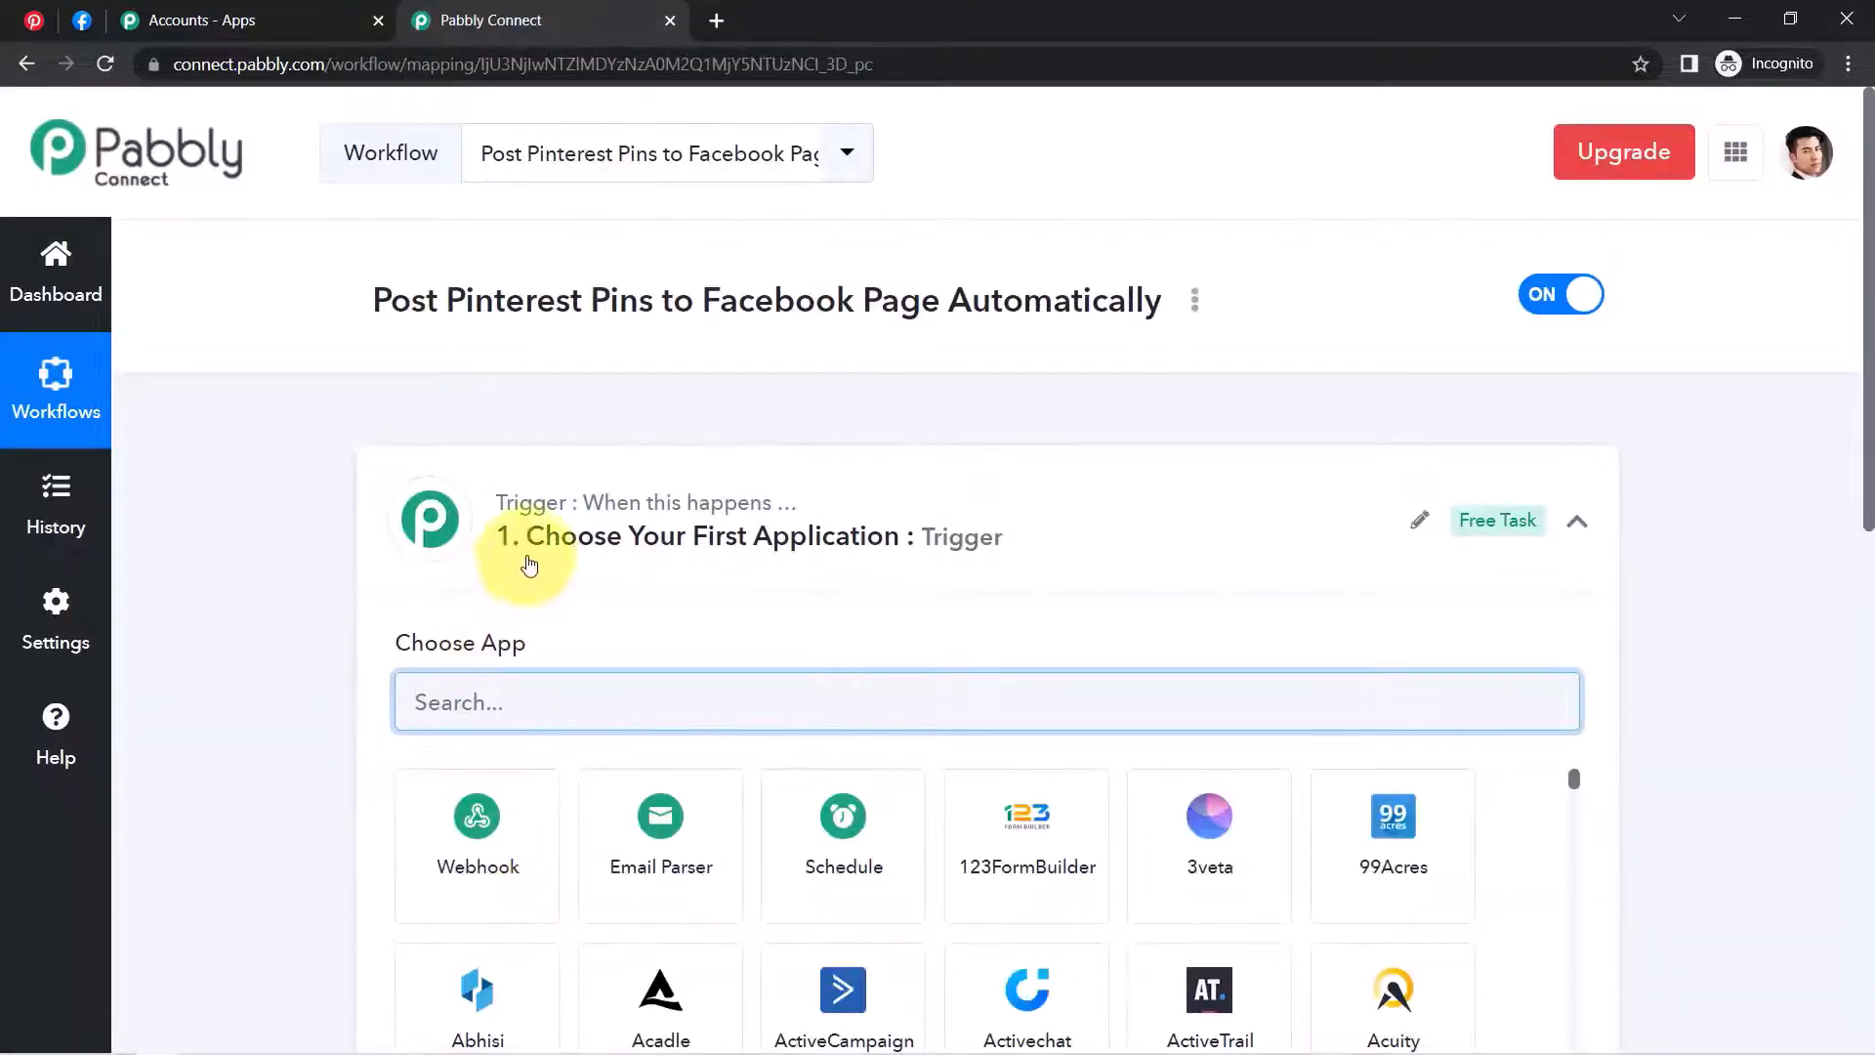
# Set the workflow's trigger app to Pinterest and its trigger event to New Pin
pyautogui.click(532, 561)
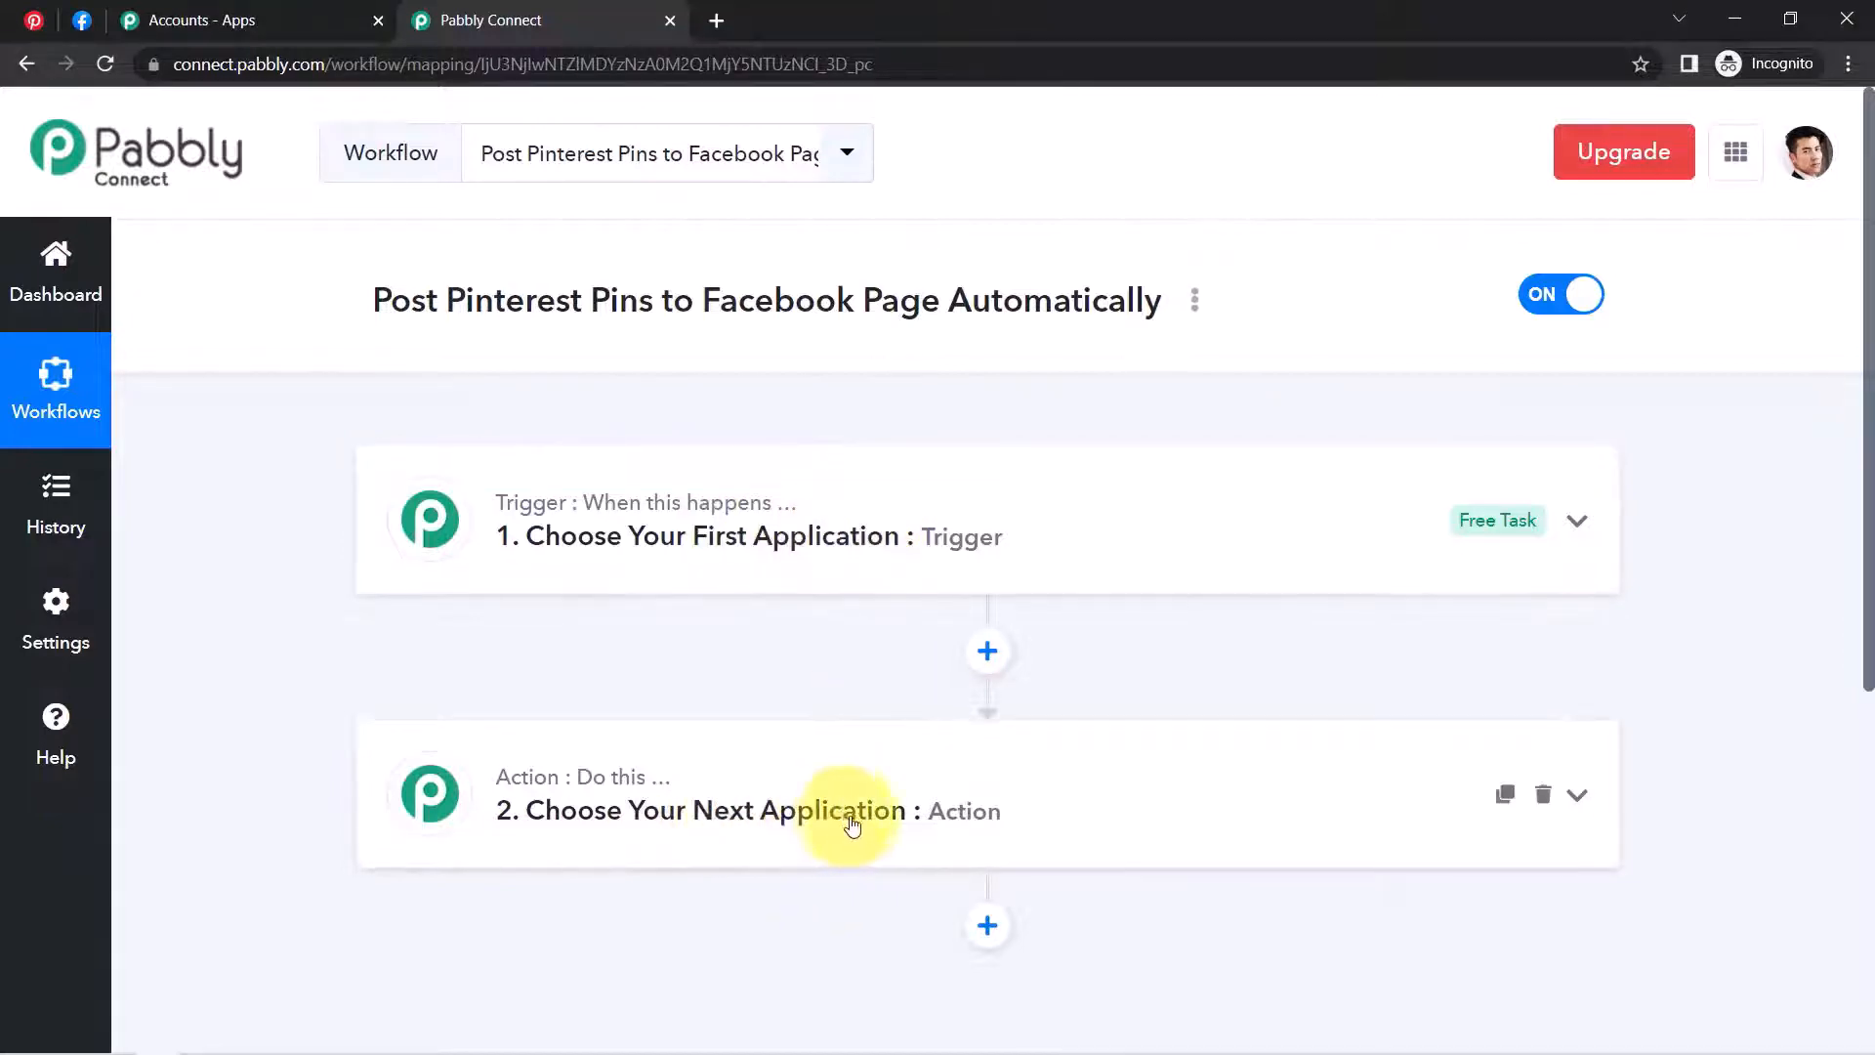
pyautogui.moveTo(369, 303); pyautogui.dragTo(1108, 293)
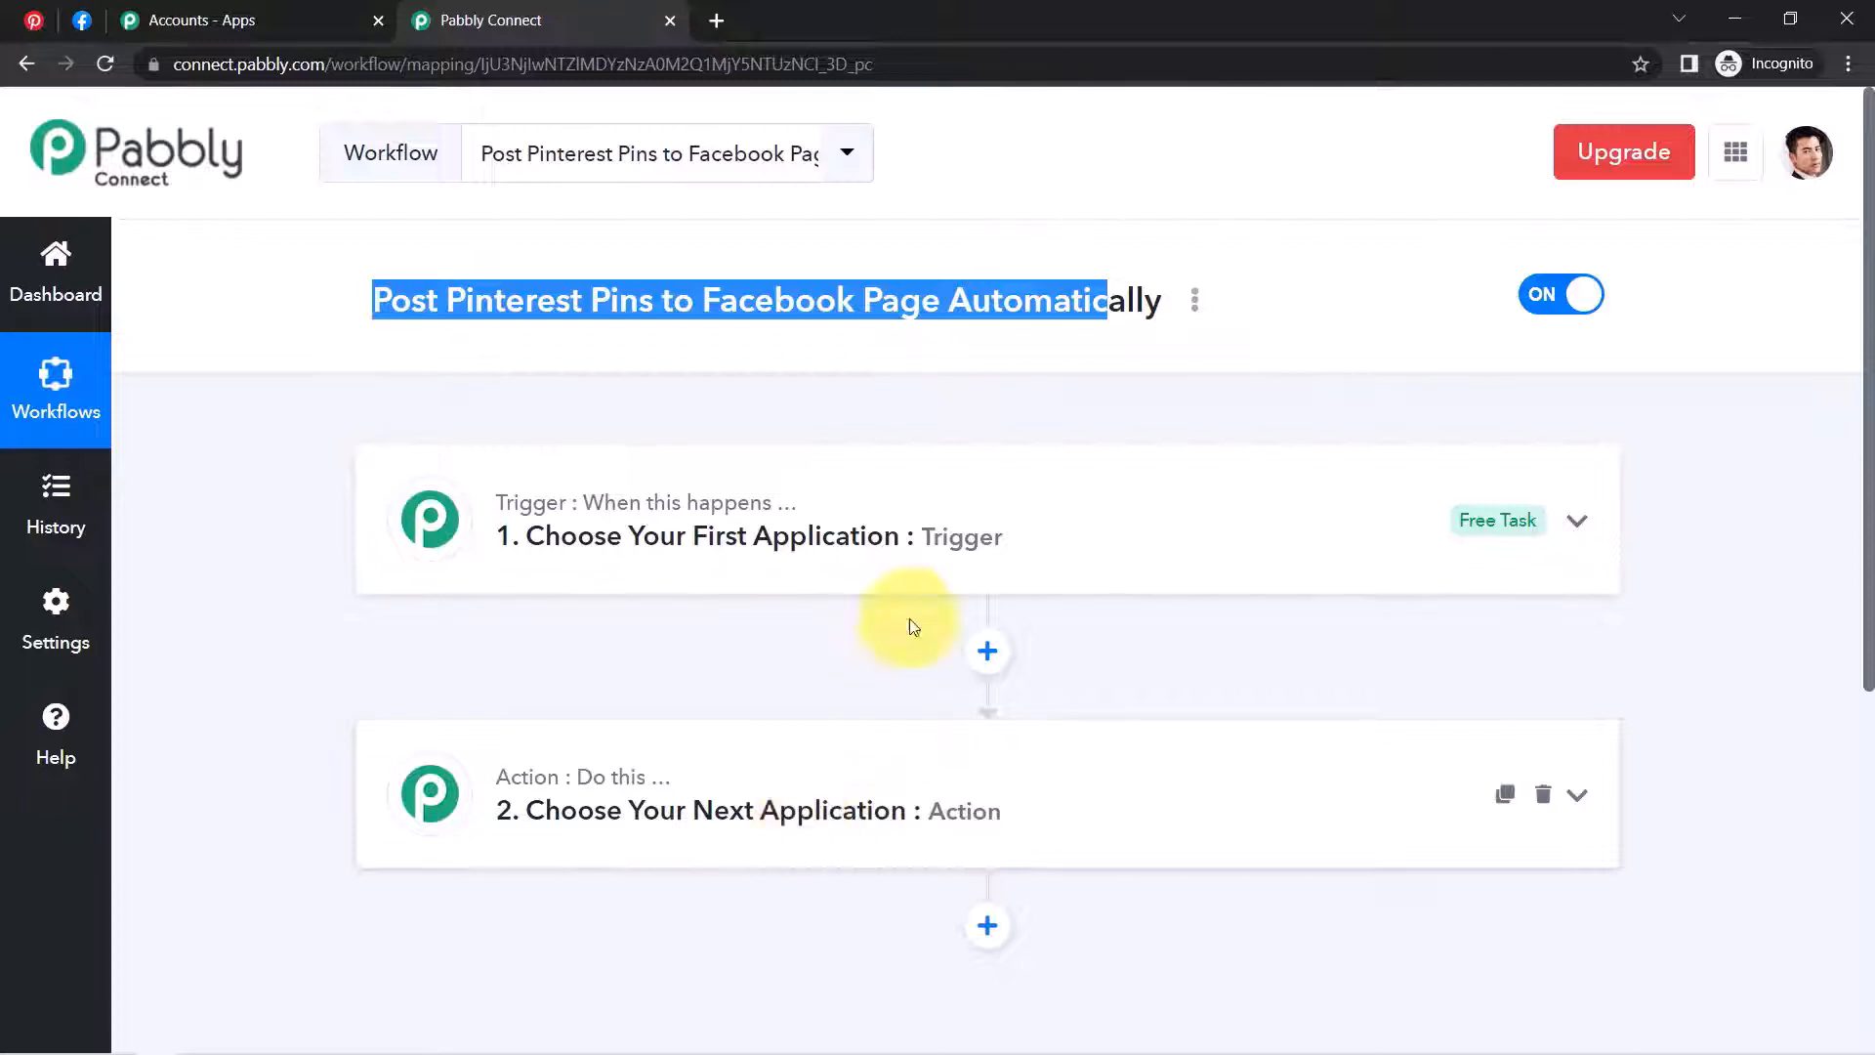
pyautogui.click(864, 561)
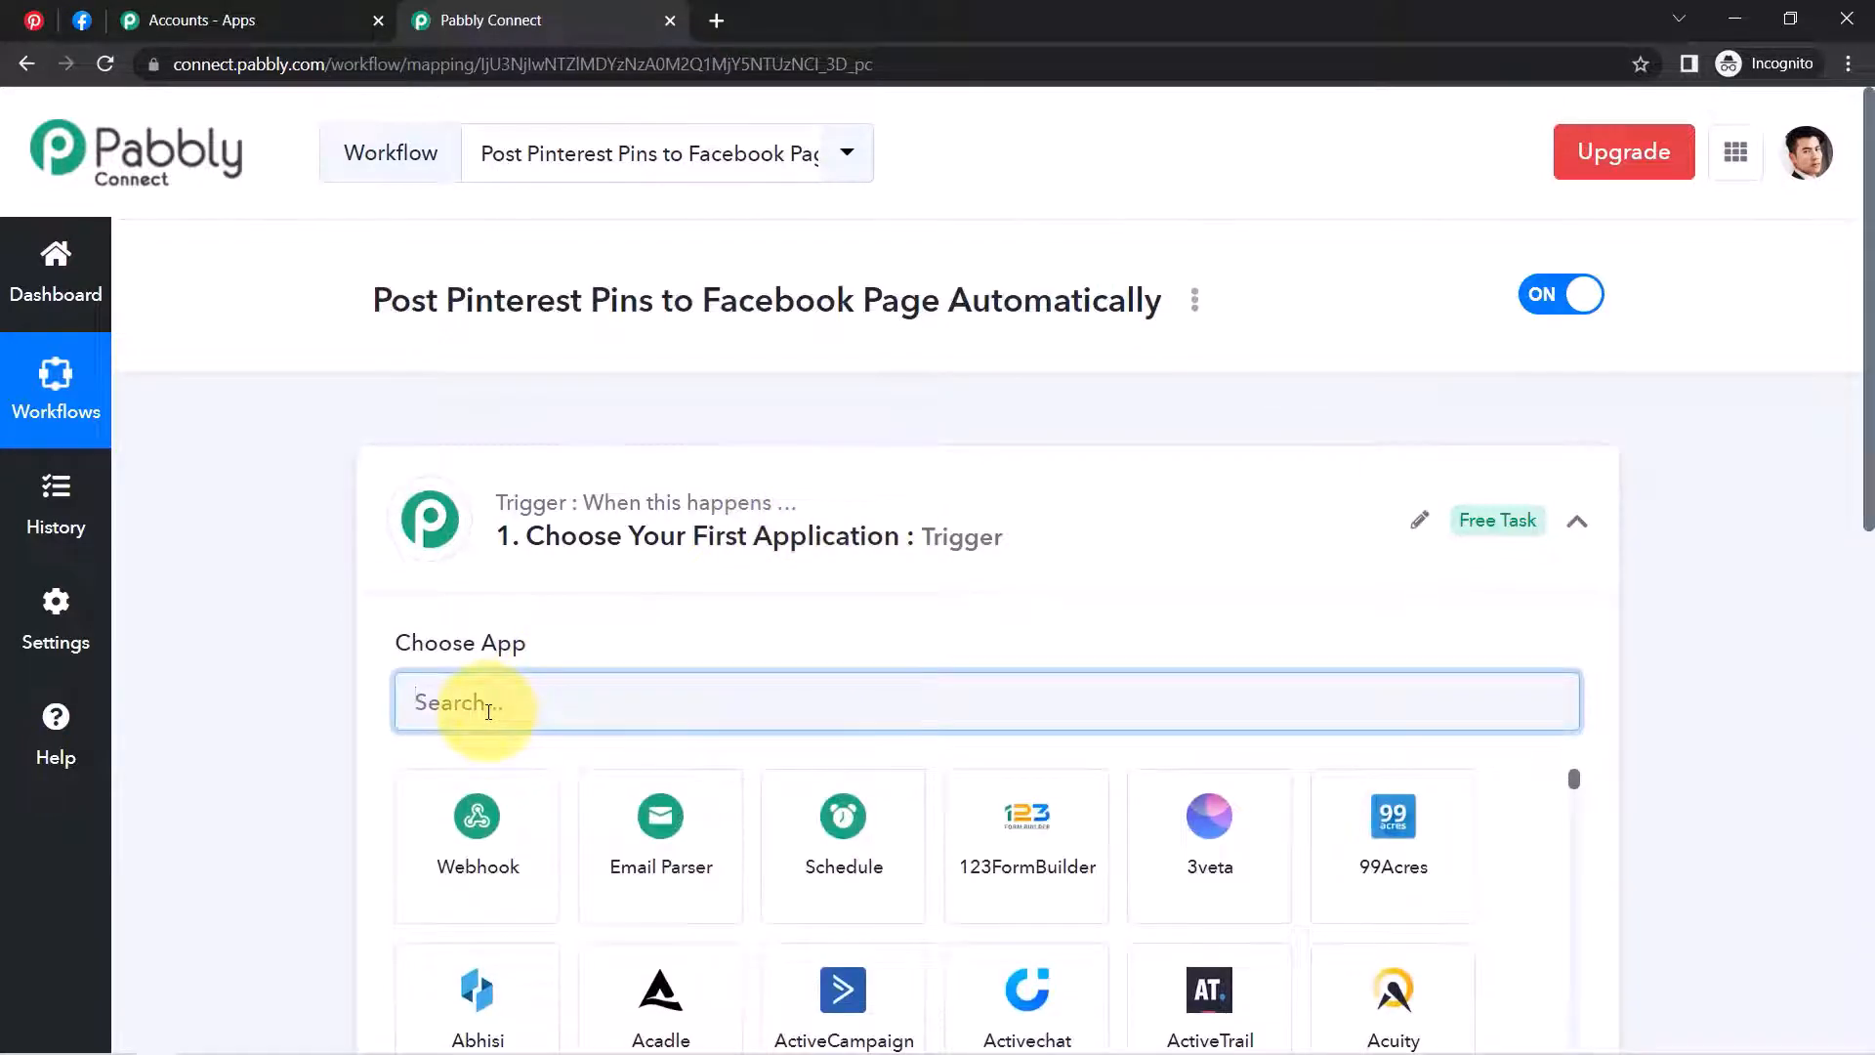
pyautogui.write('pin')
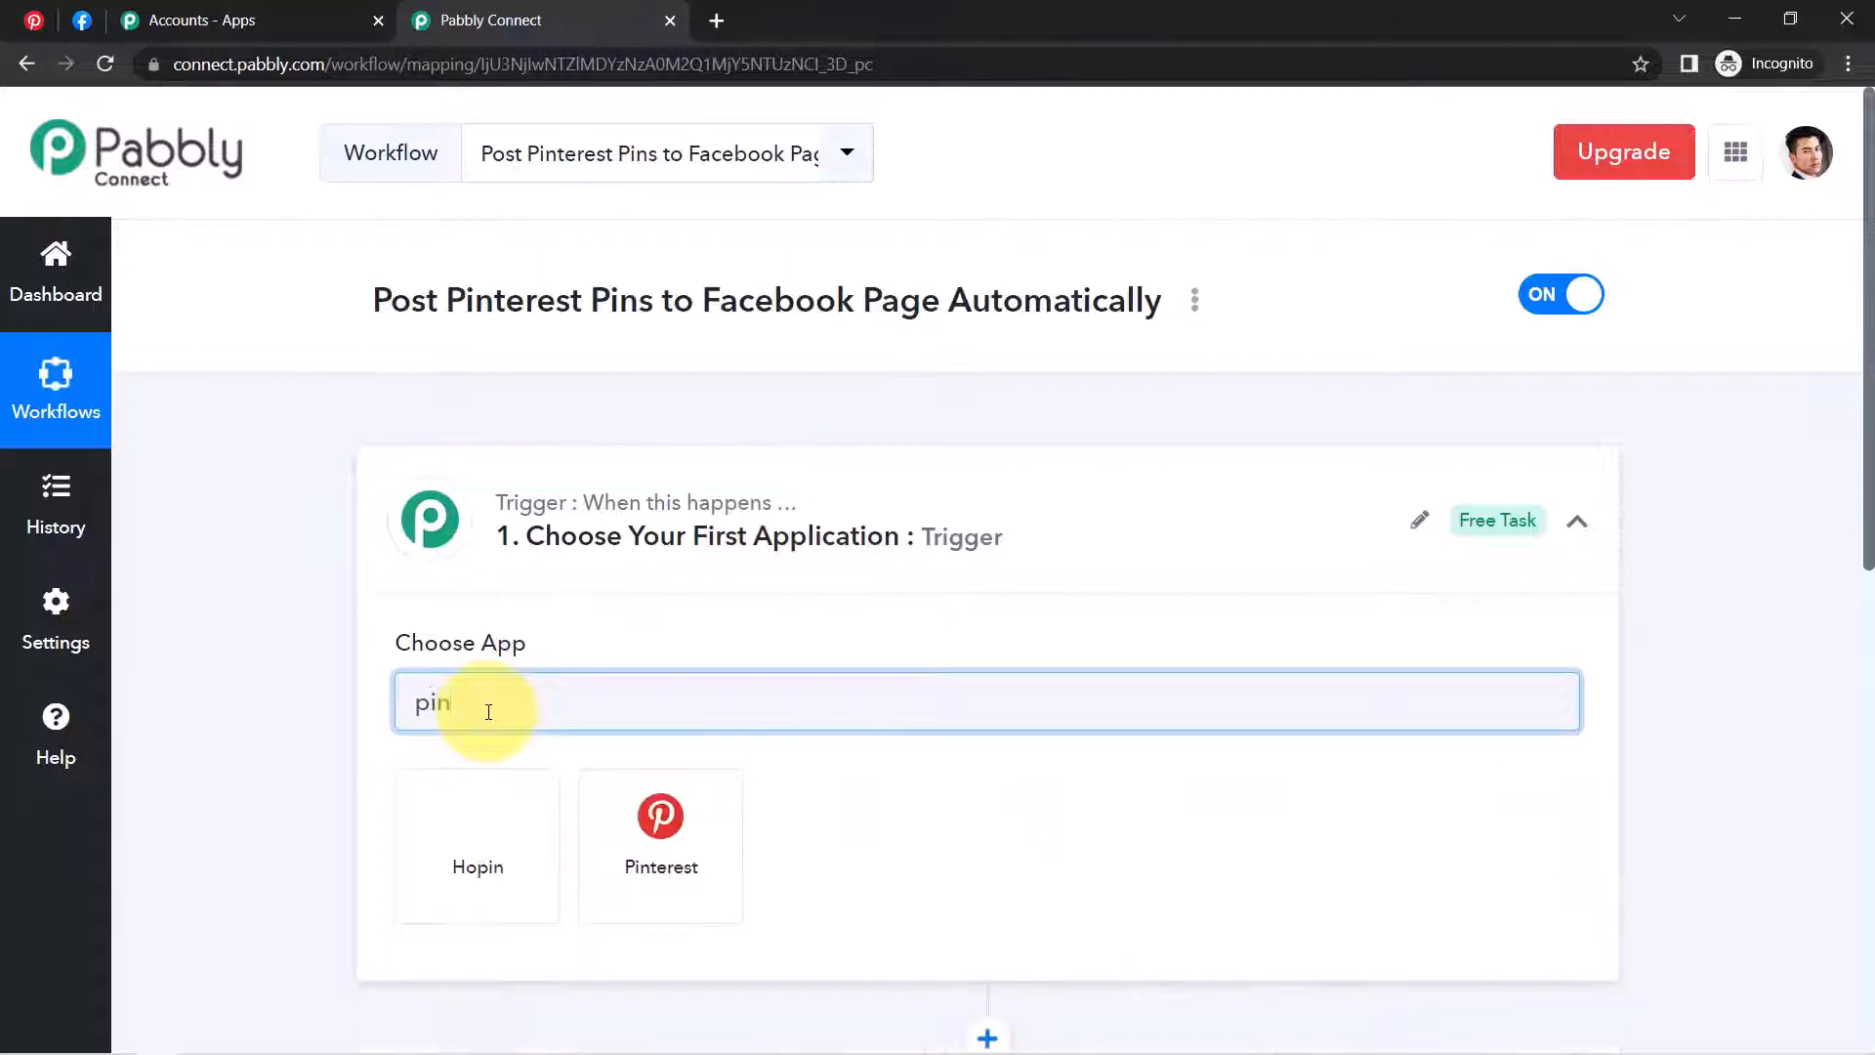
pyautogui.click(663, 830)
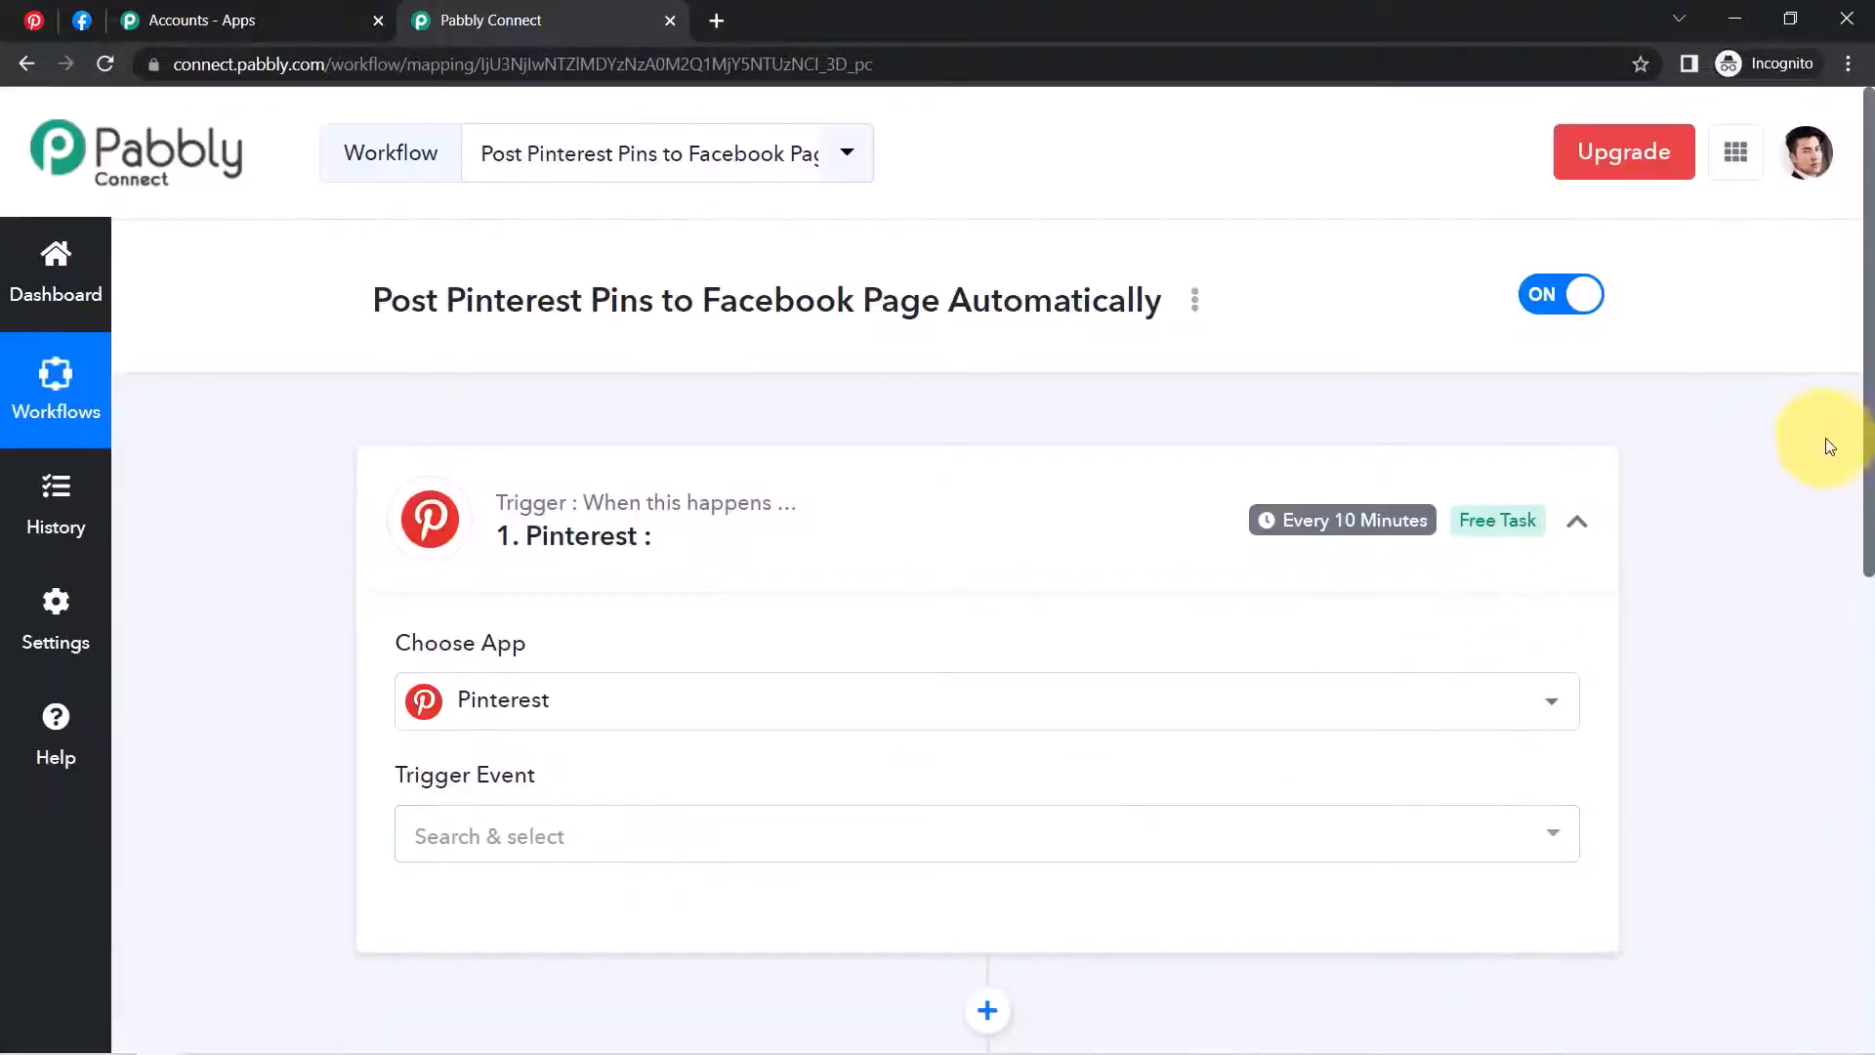
pyautogui.moveTo(1870, 439); pyautogui.dragTo(1867, 567)
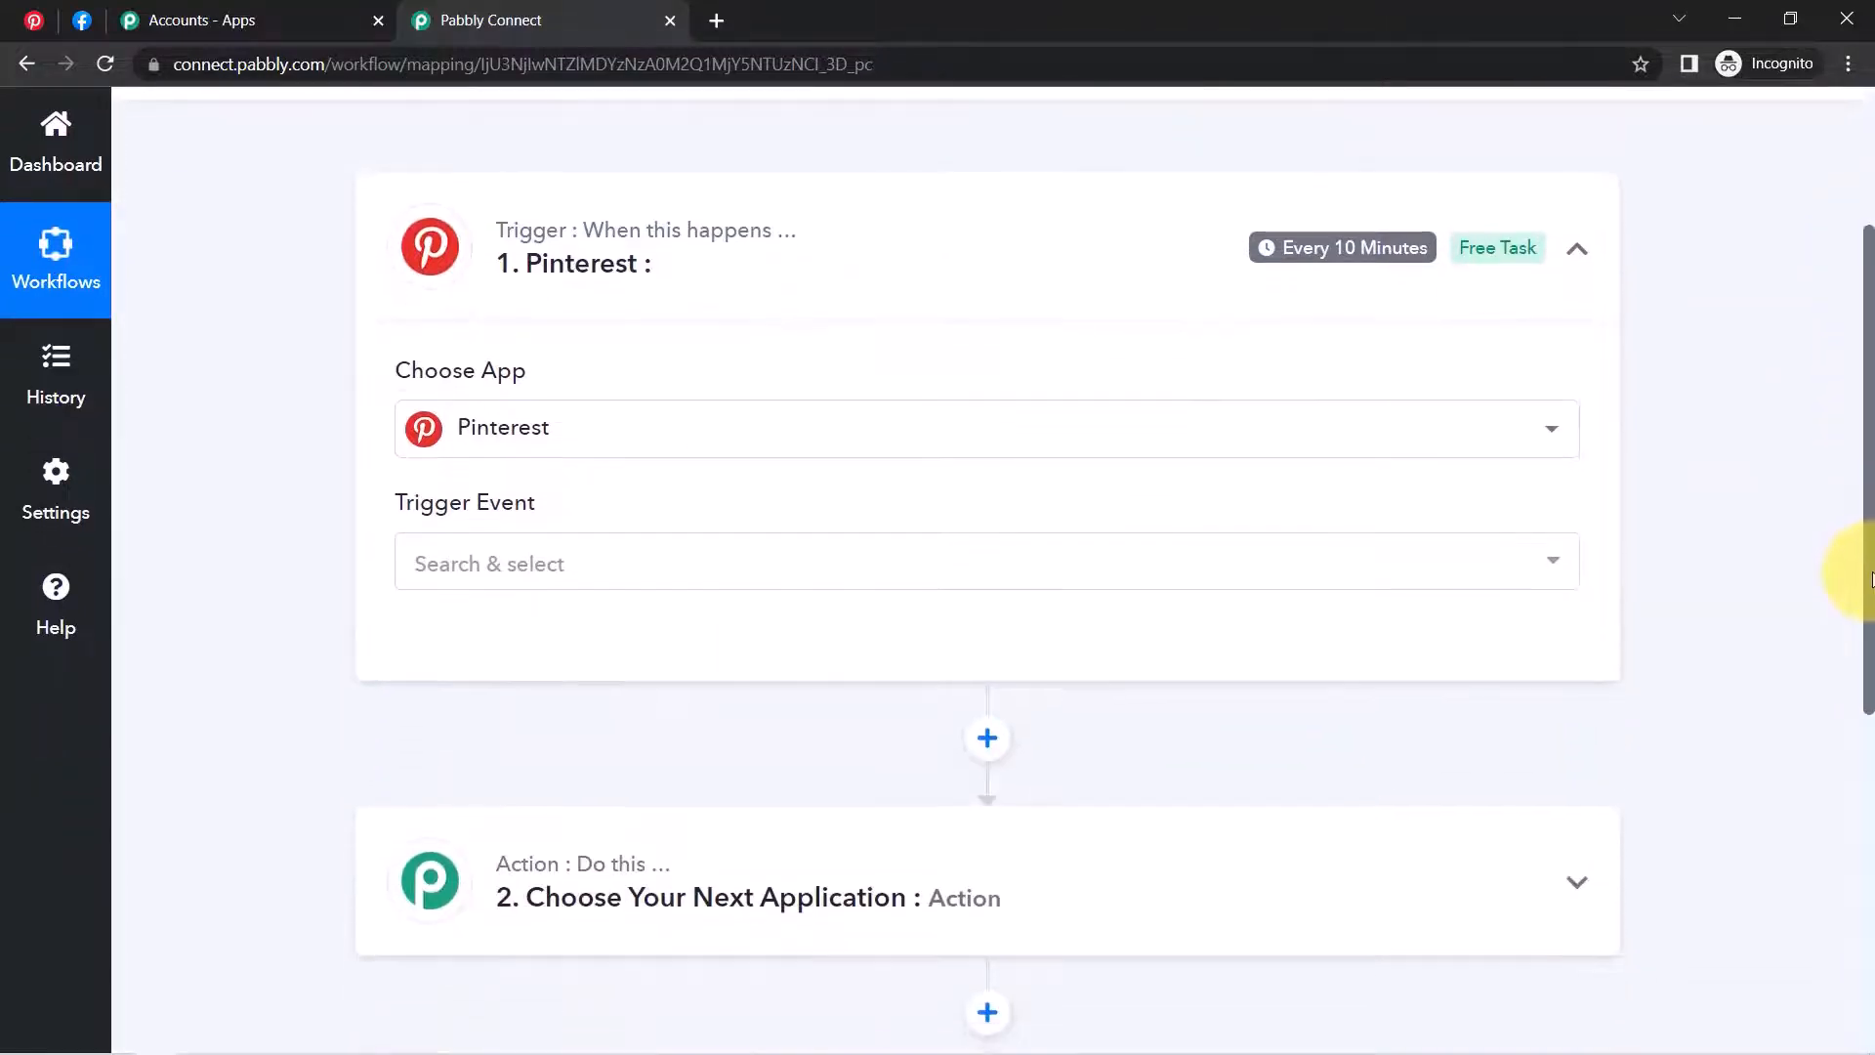
pyautogui.click(439, 564)
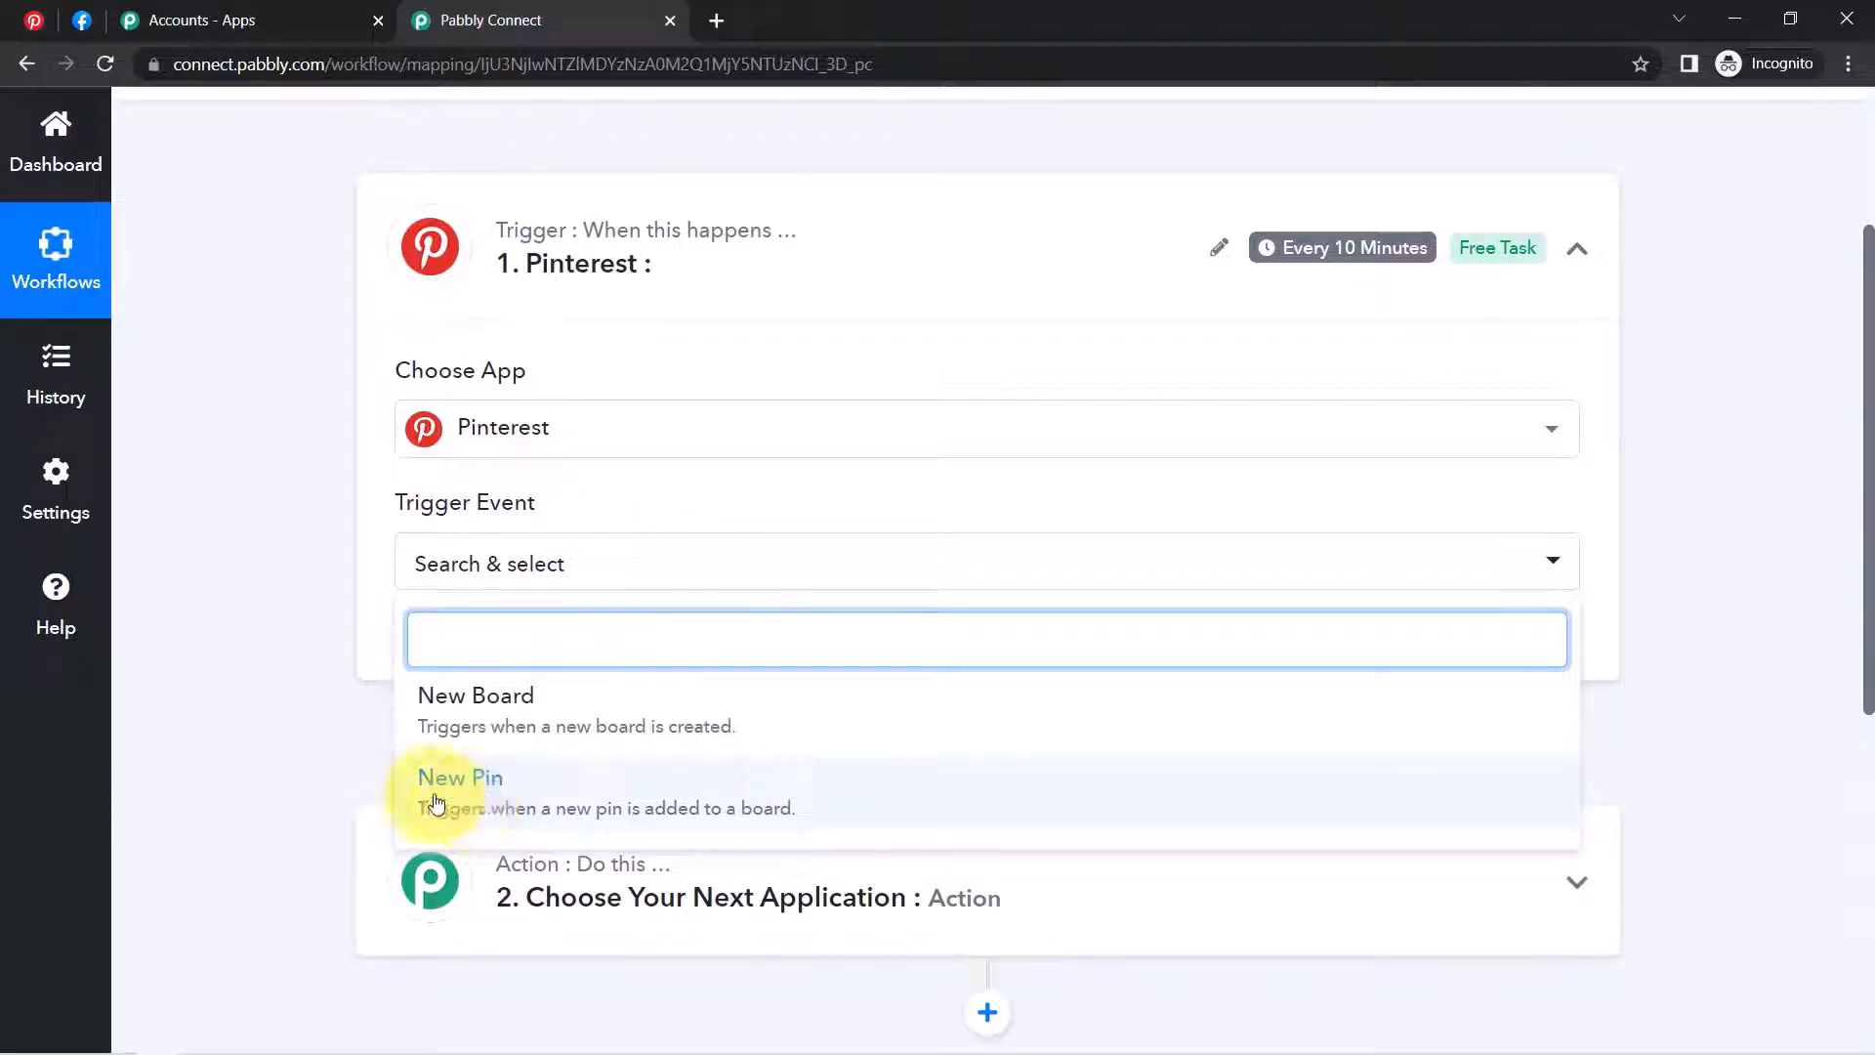
pyautogui.click(488, 801)
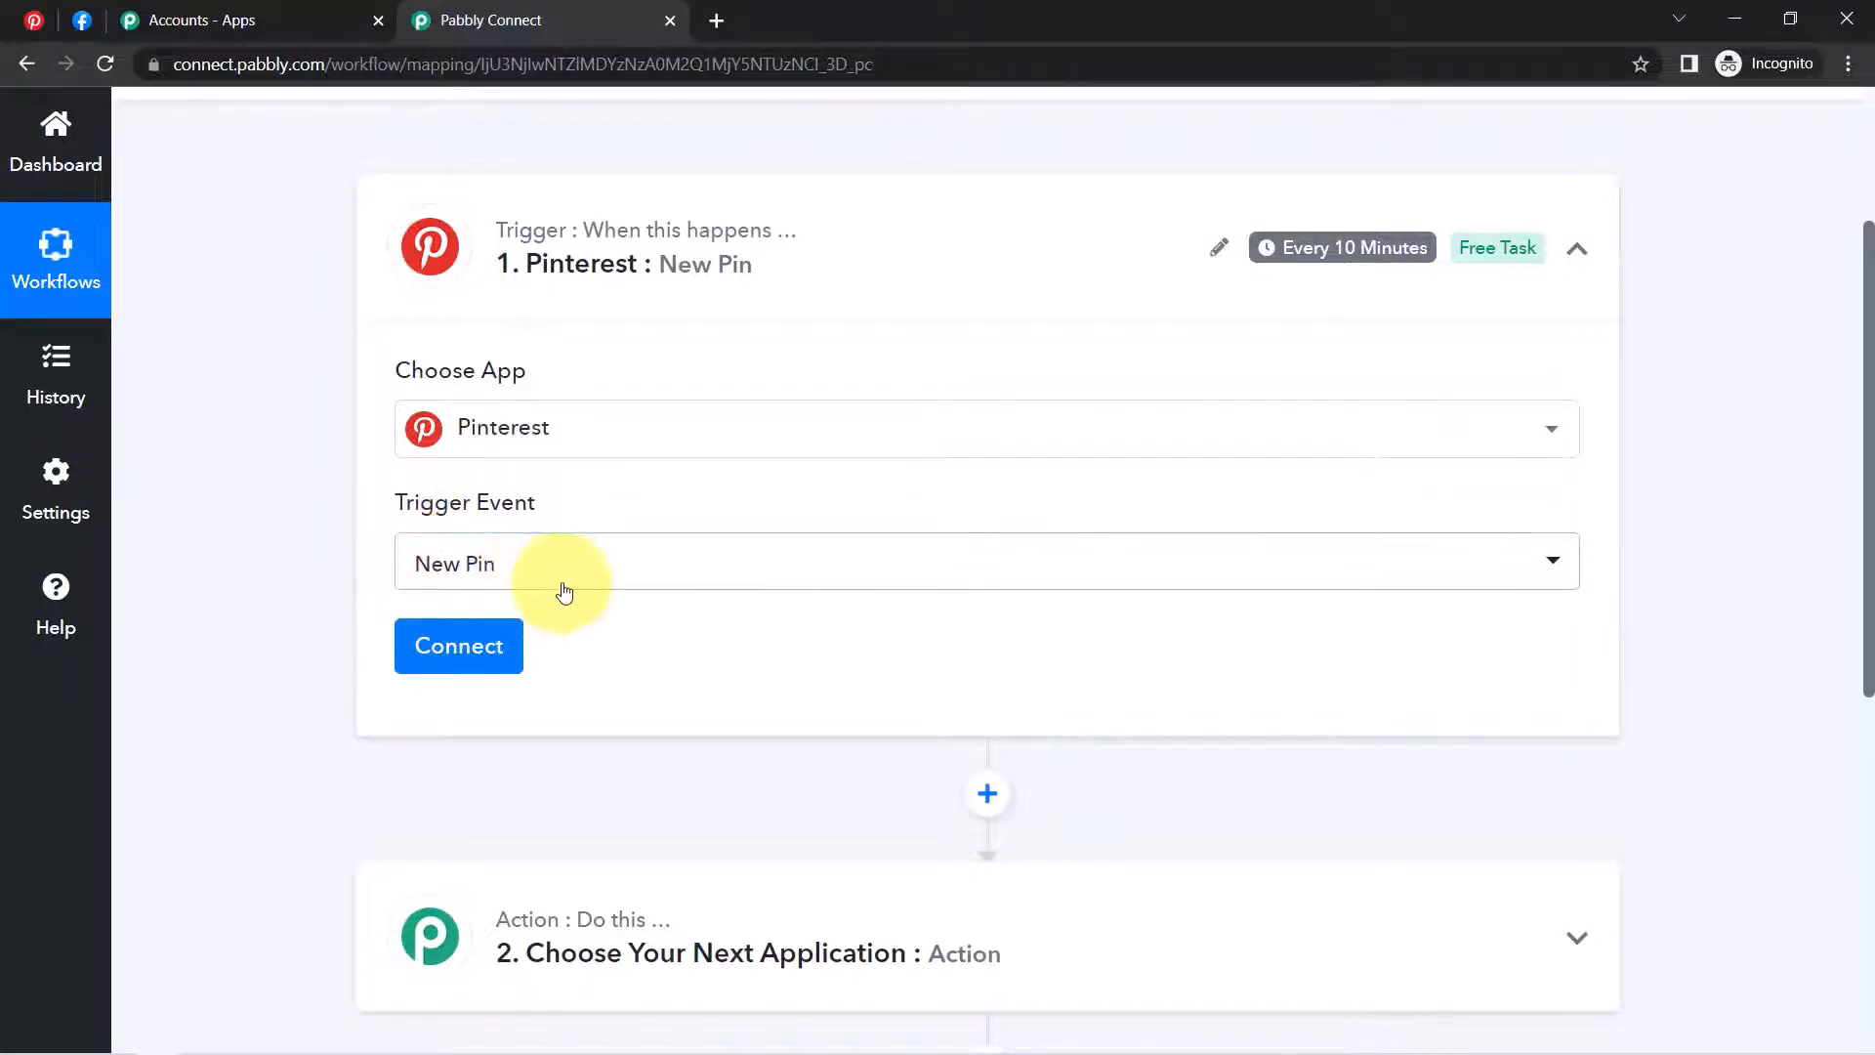
# Add a new Pinterest connection for the trigger and grant Pabbly Connect access to the logged-in Pinterest account
pyautogui.click(465, 650)
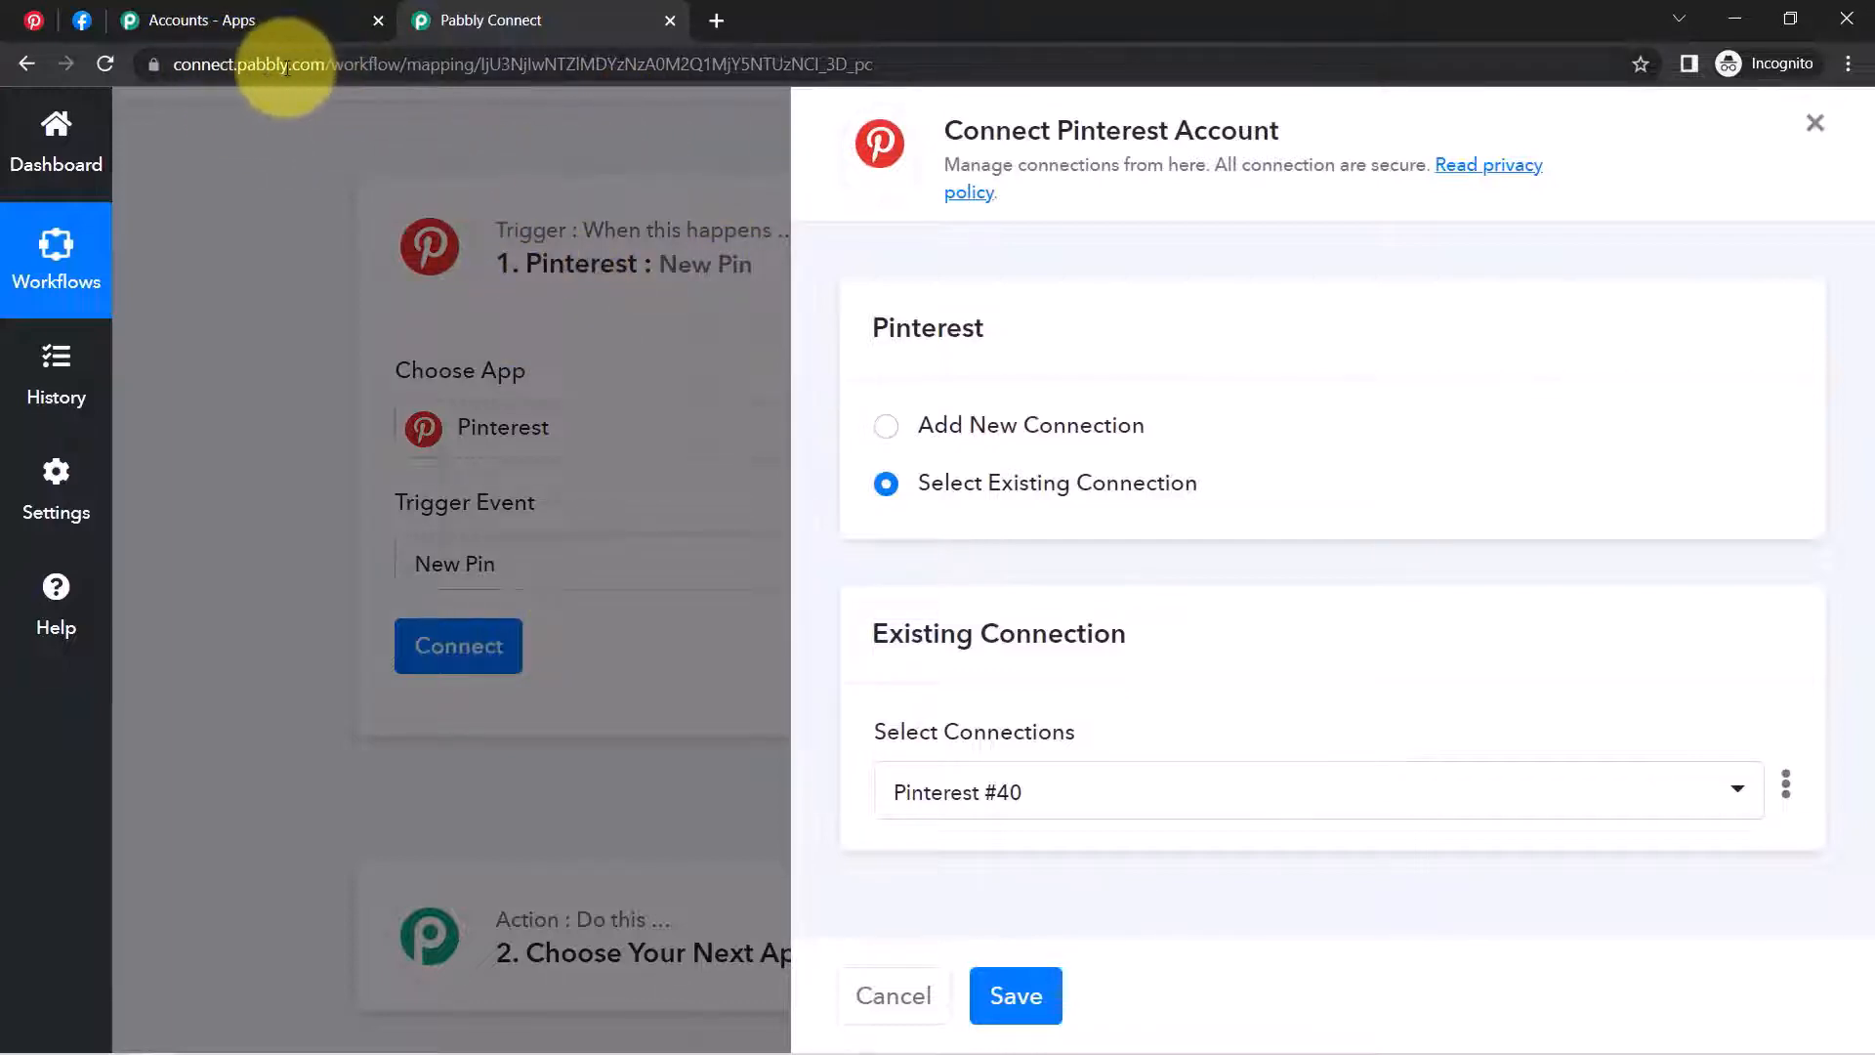
pyautogui.click(33, 19)
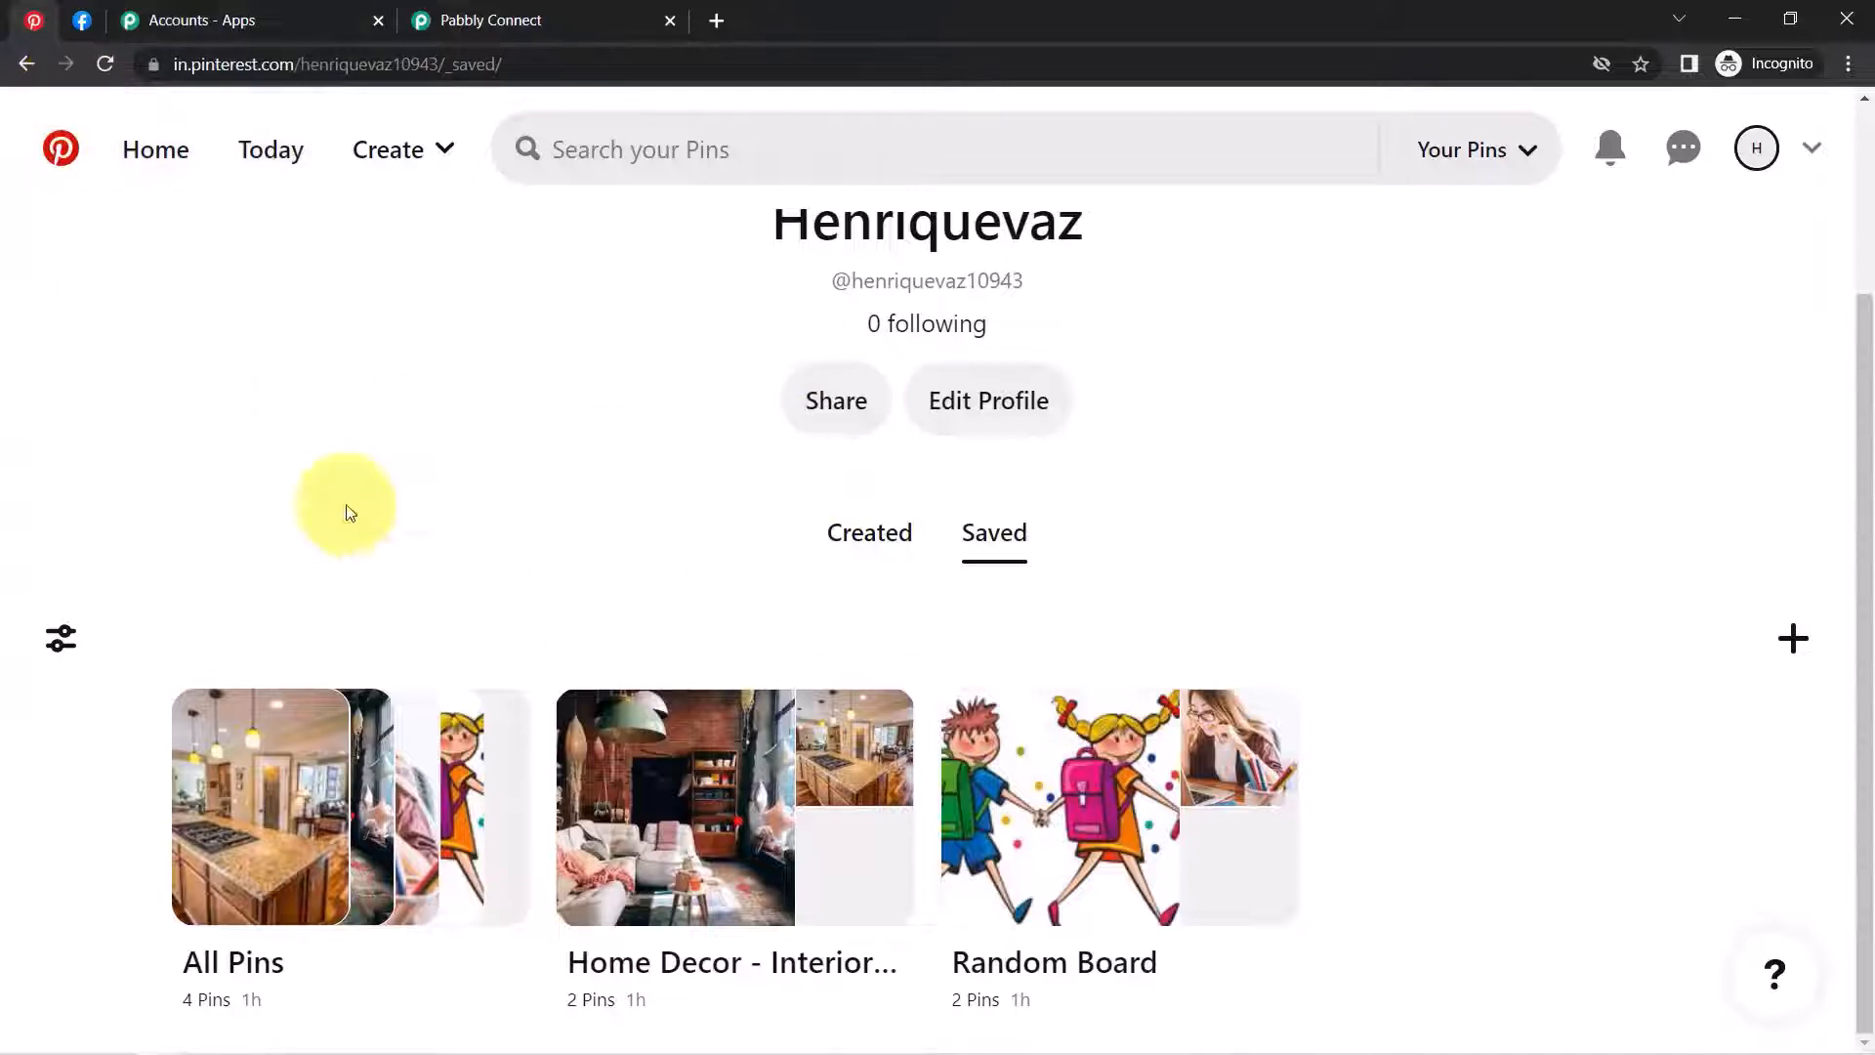
pyautogui.click(441, 10)
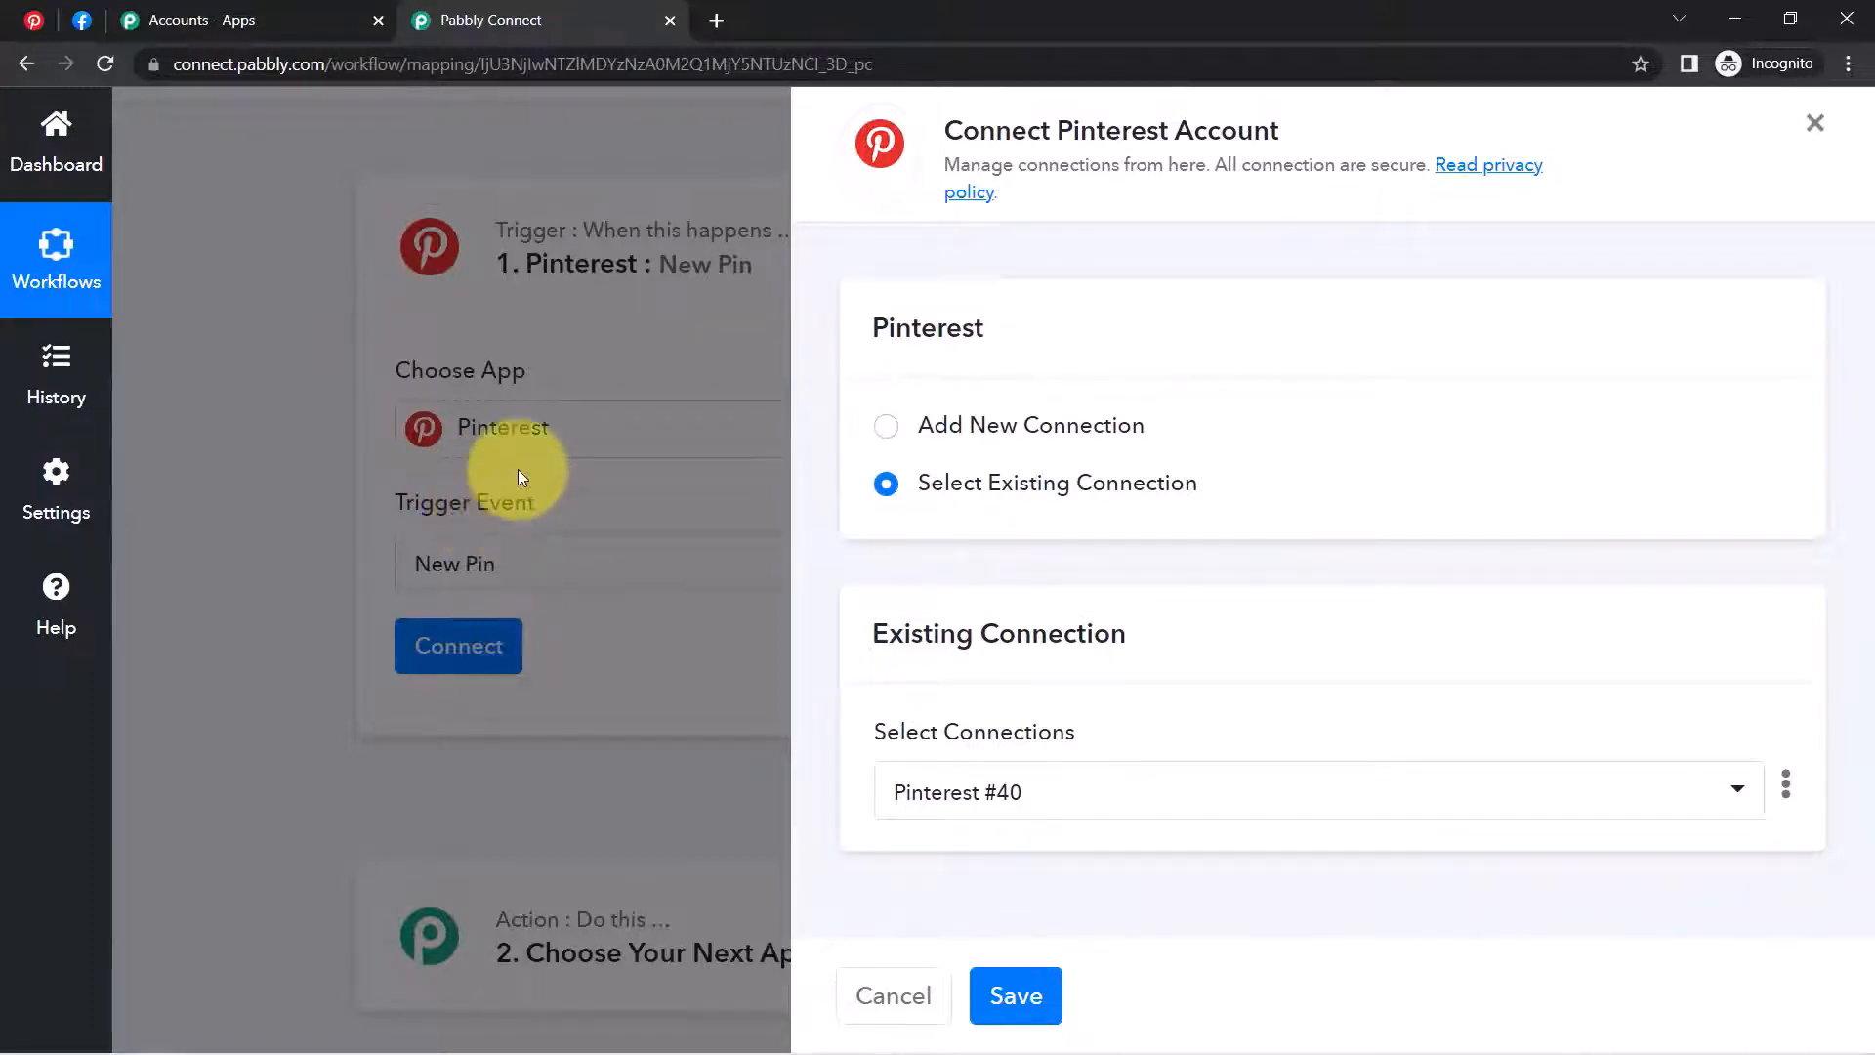
pyautogui.click(939, 425)
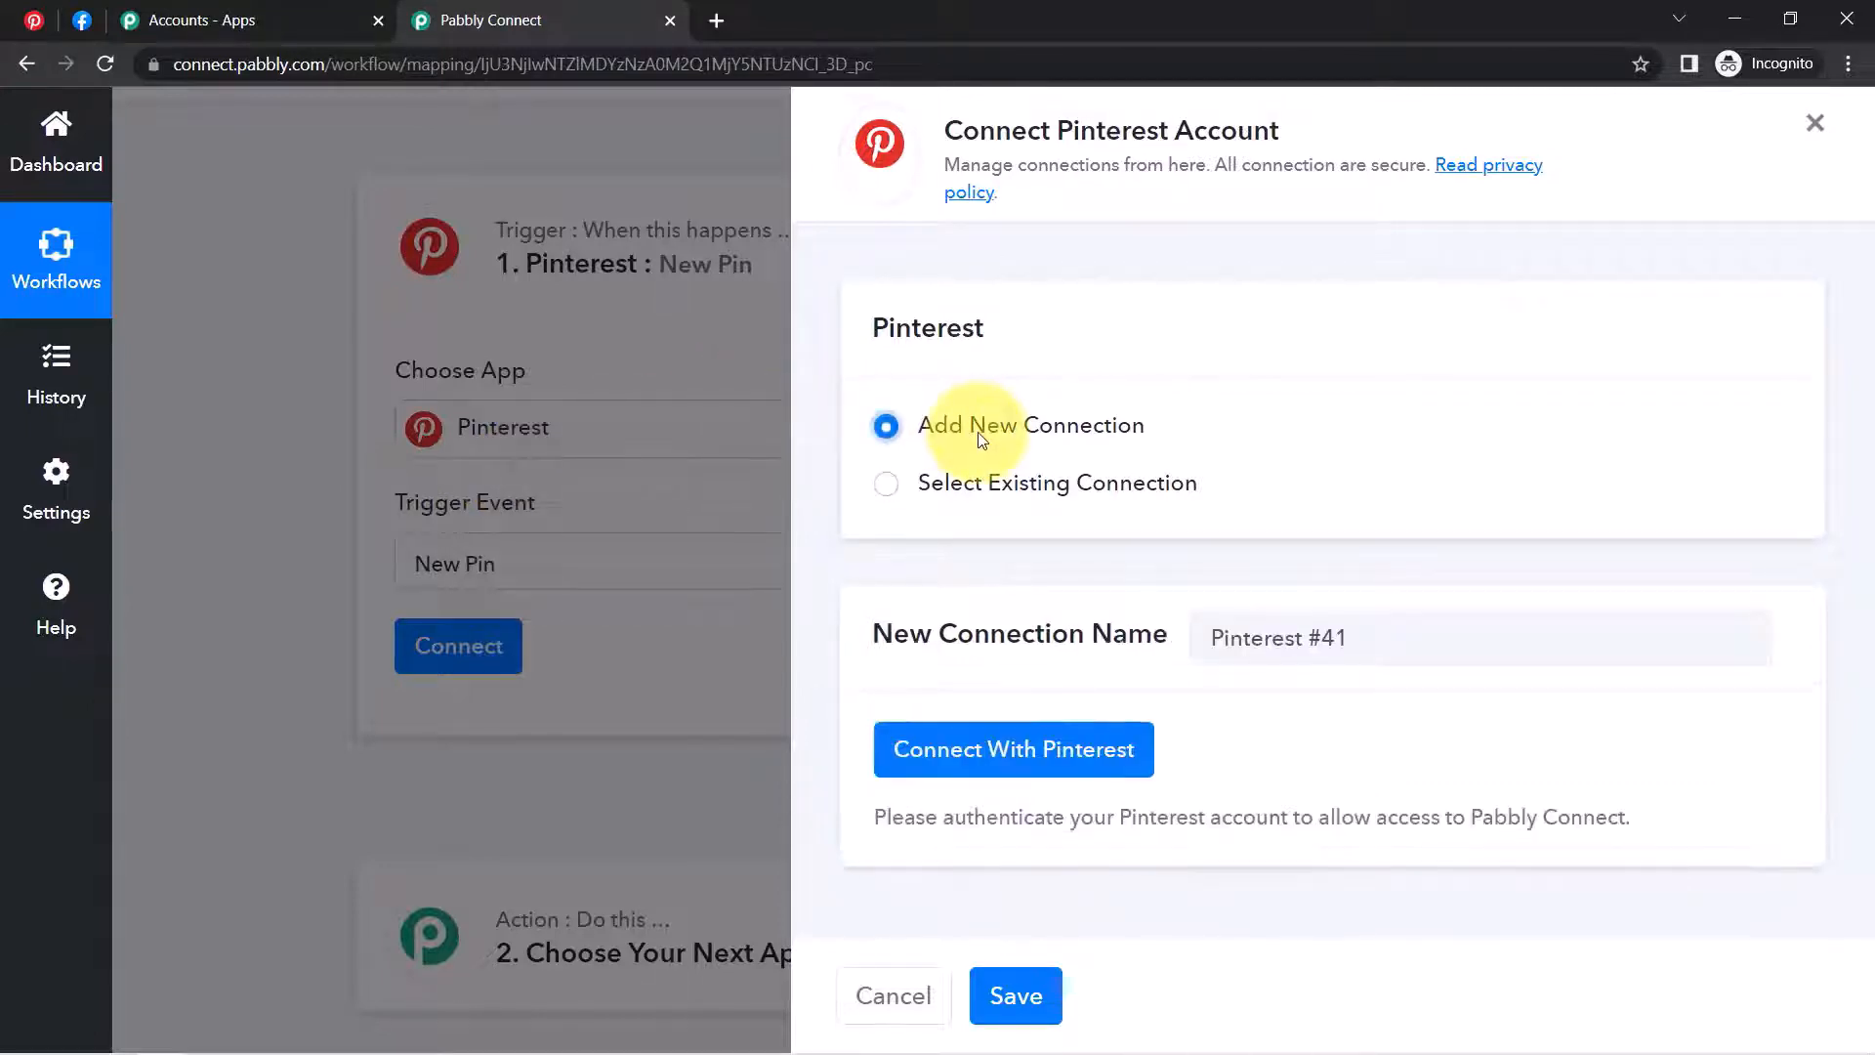
pyautogui.click(961, 749)
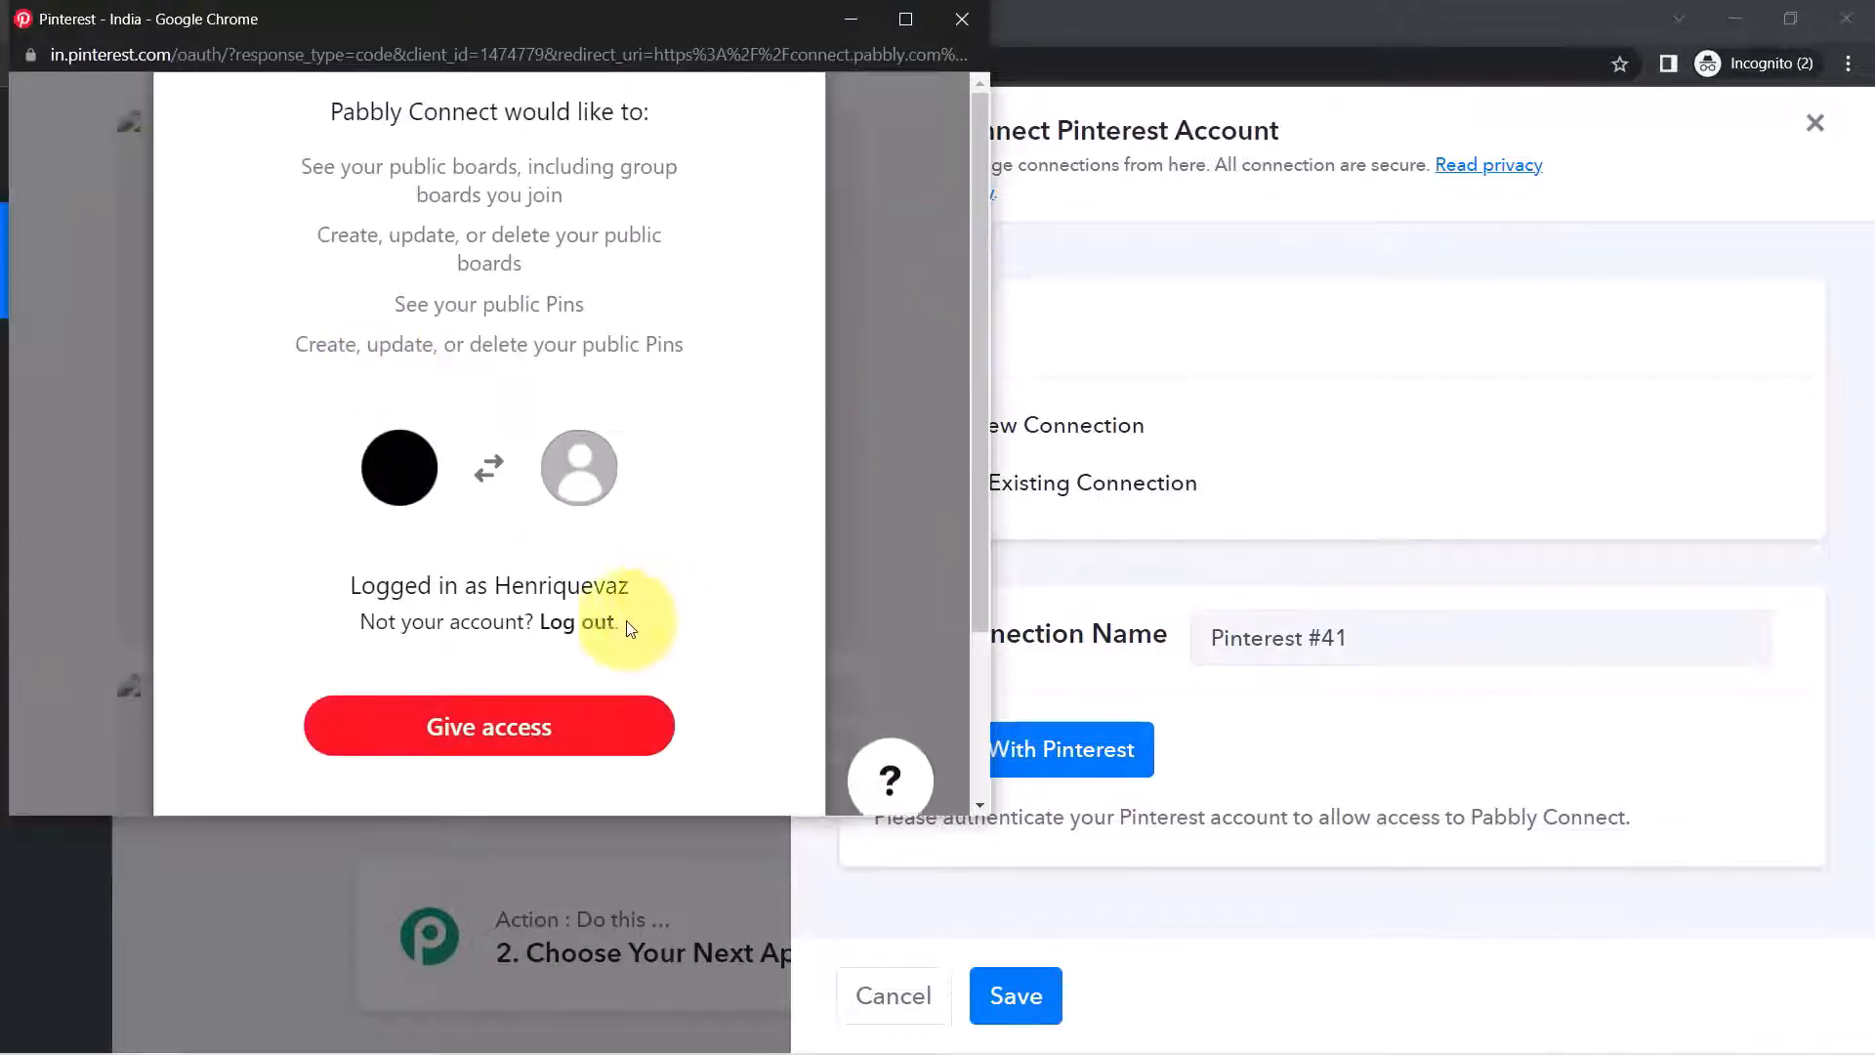
pyautogui.click(501, 725)
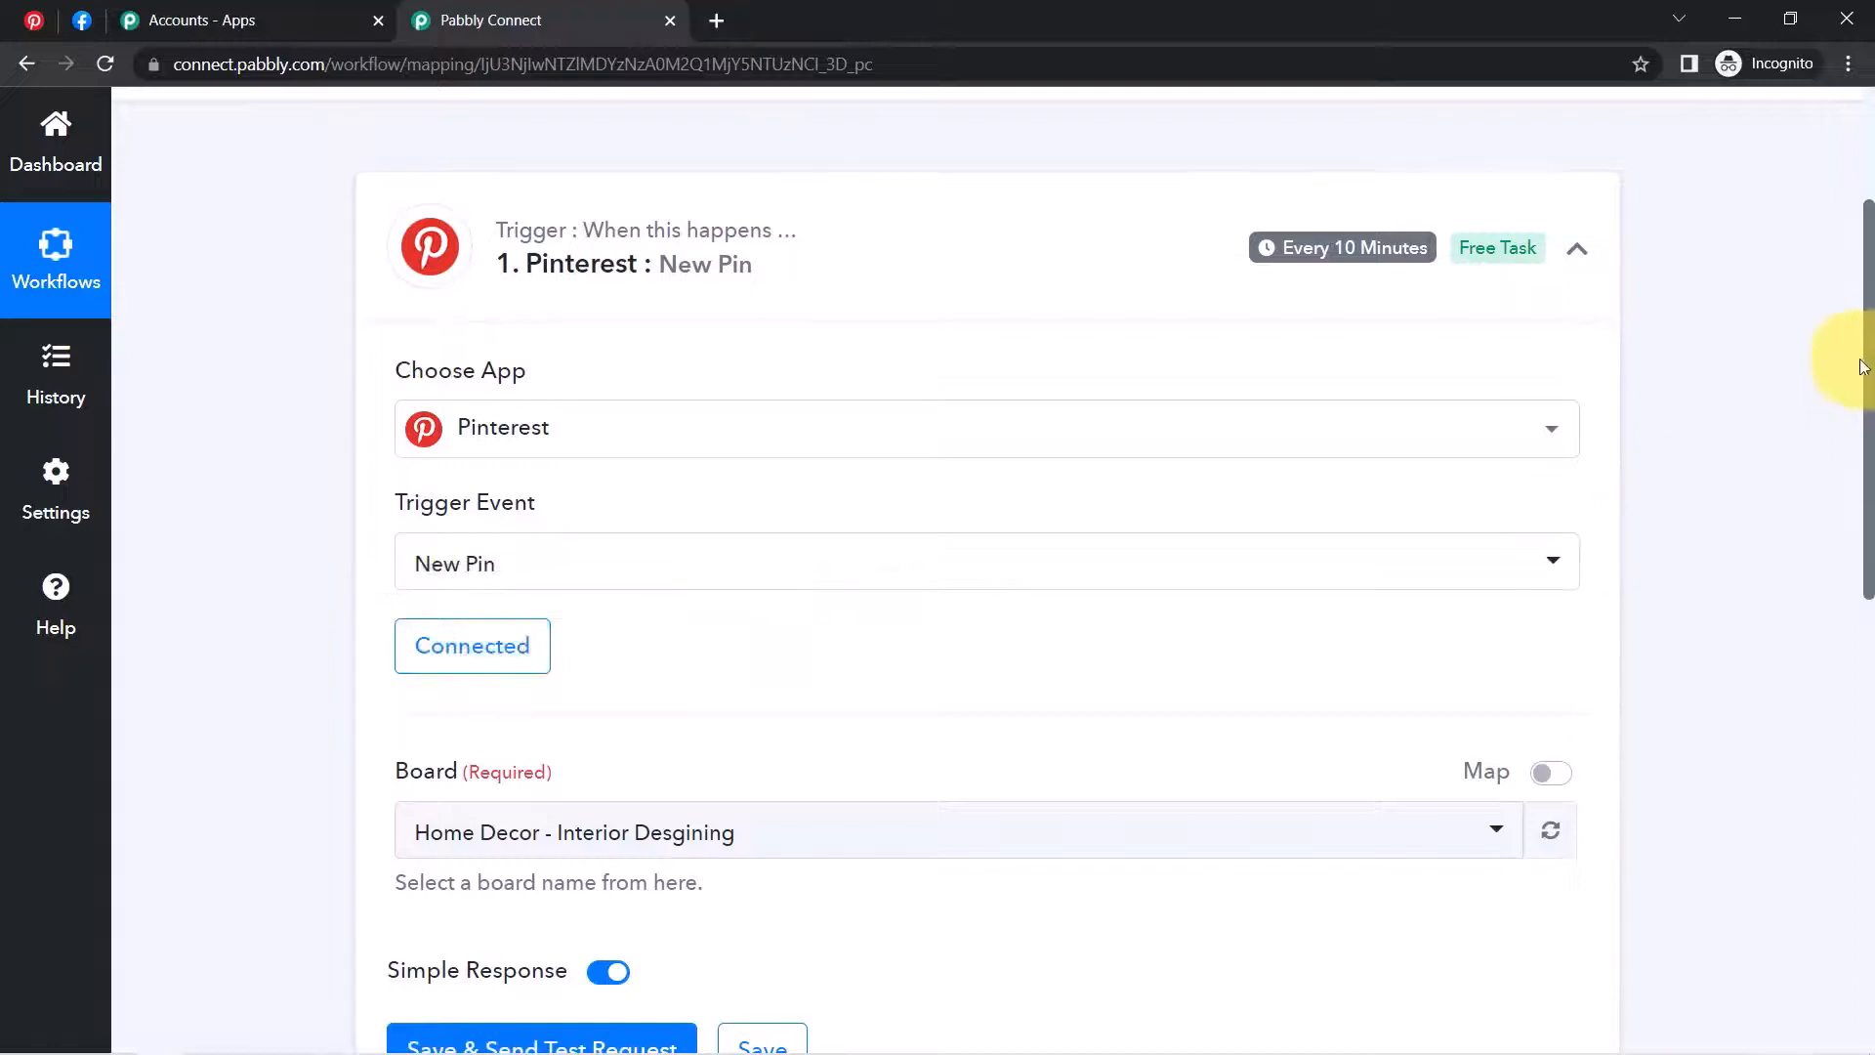
# Check the account's boards on Pinterest and set the trigger's board to Home Decor - Interior Desgining
pyautogui.moveTo(1867, 369); pyautogui.dragTo(1842, 542)
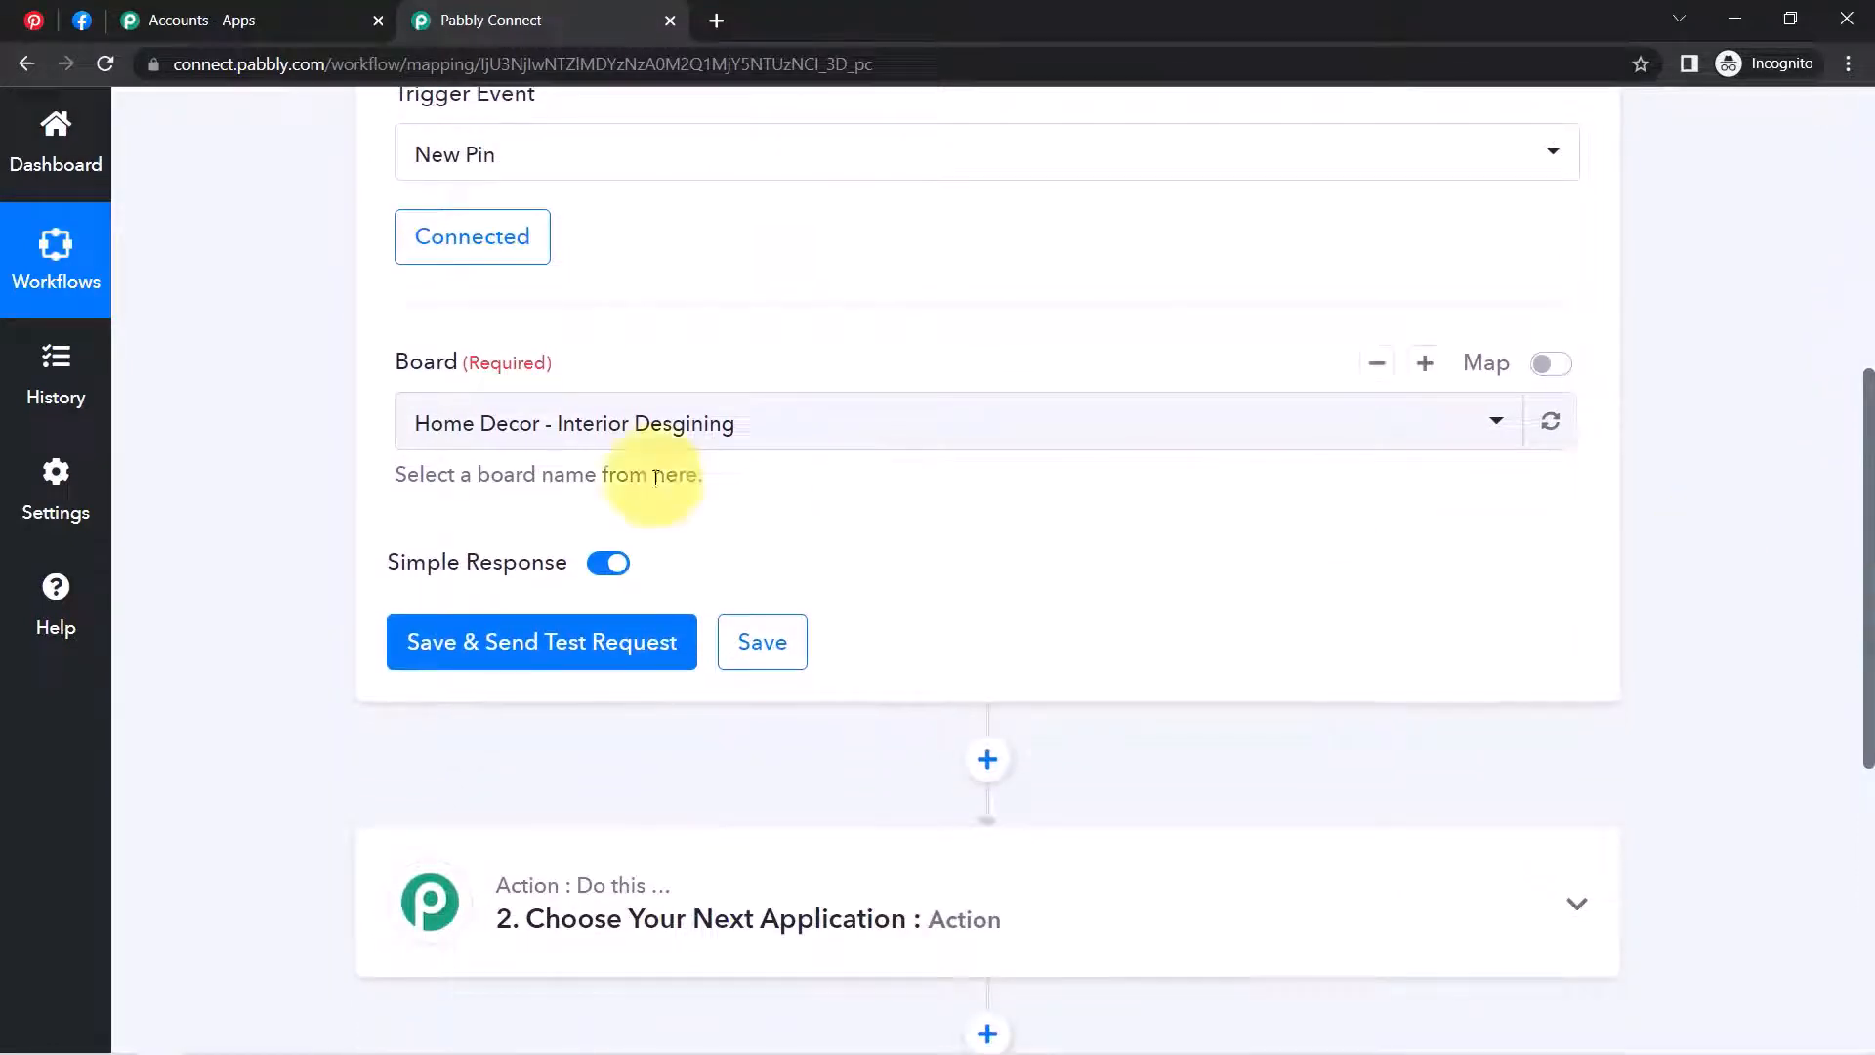
pyautogui.click(33, 19)
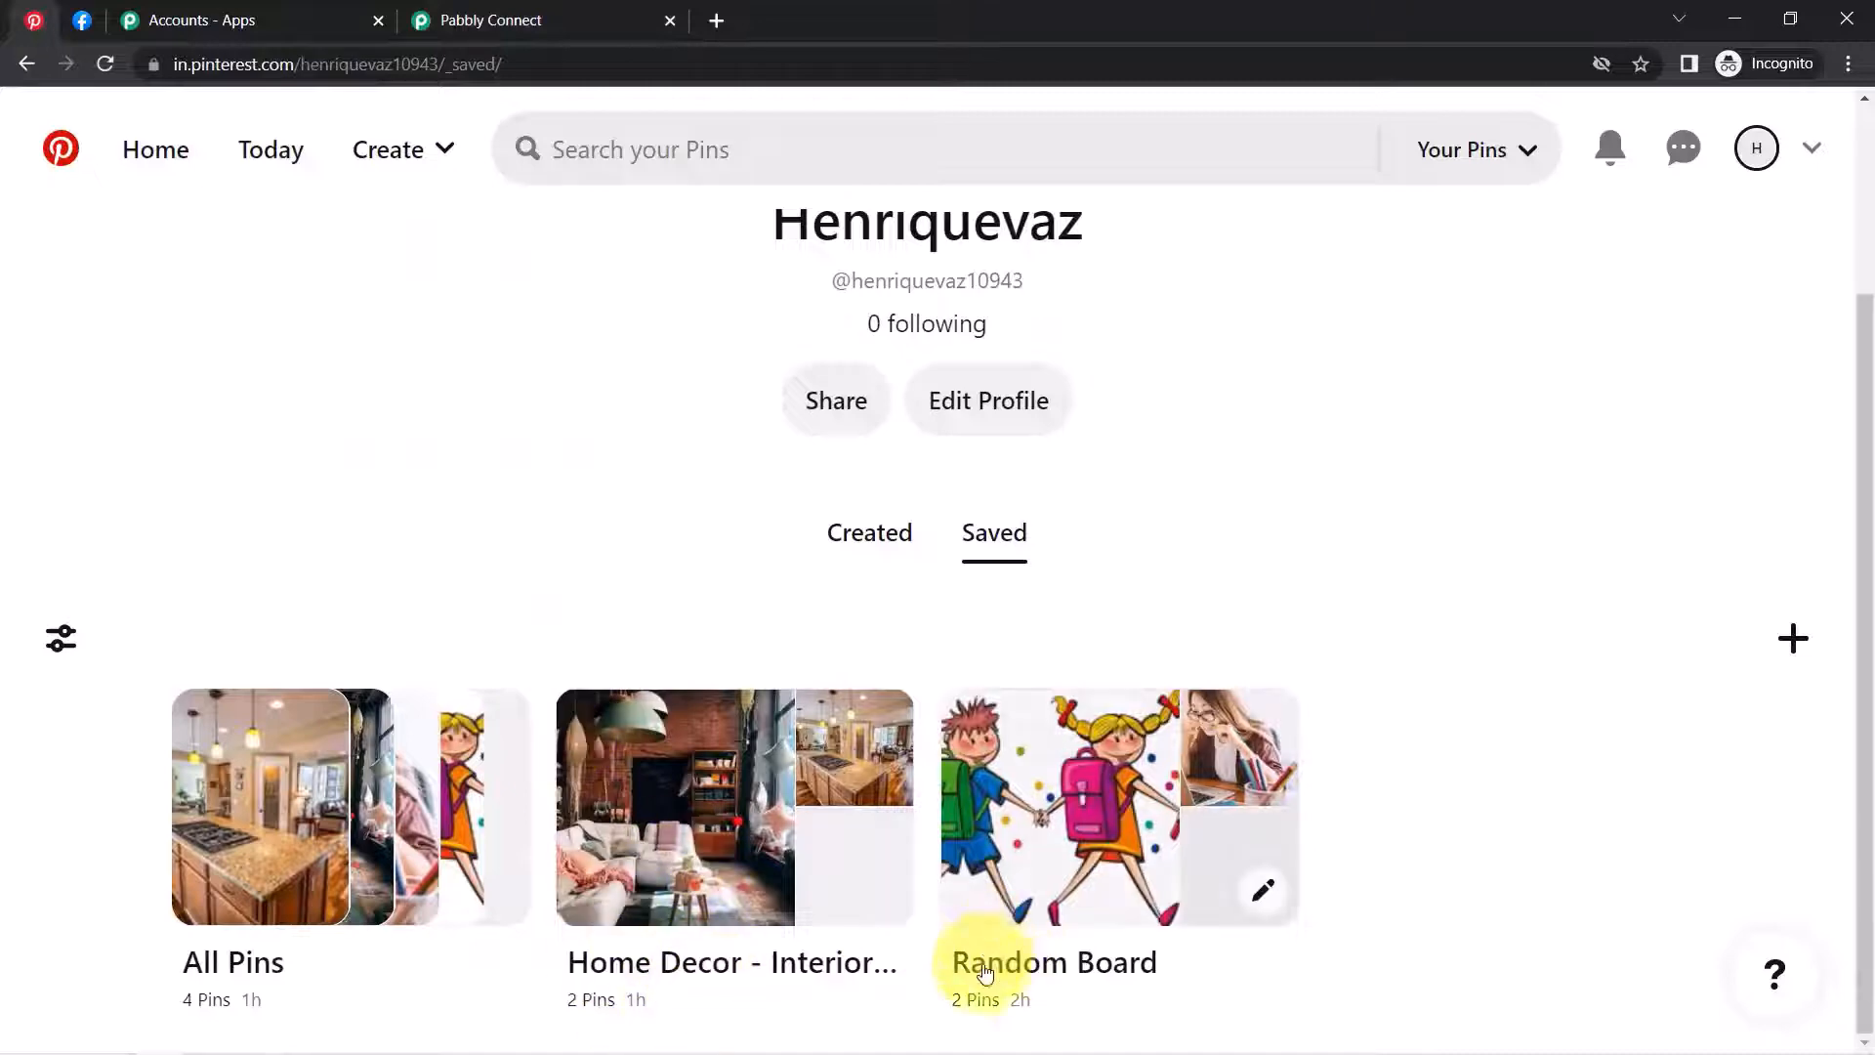
pyautogui.click(488, 19)
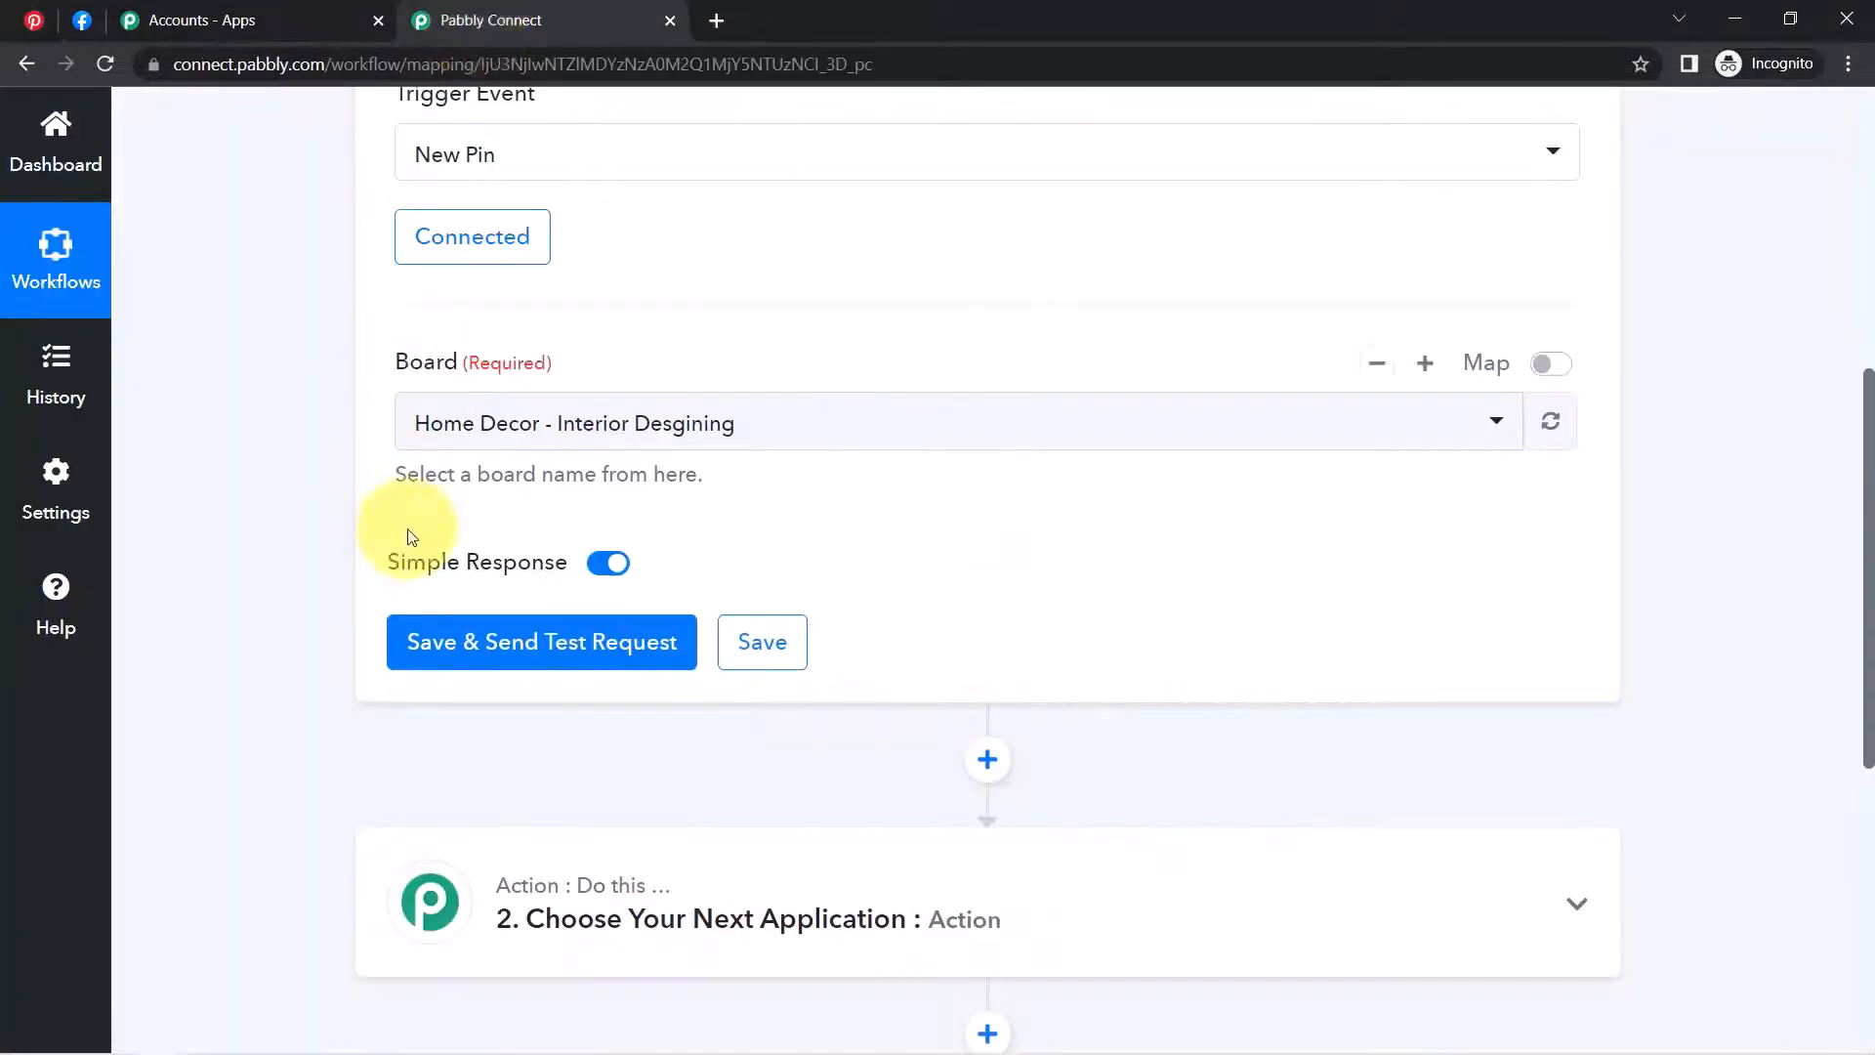
pyautogui.click(455, 429)
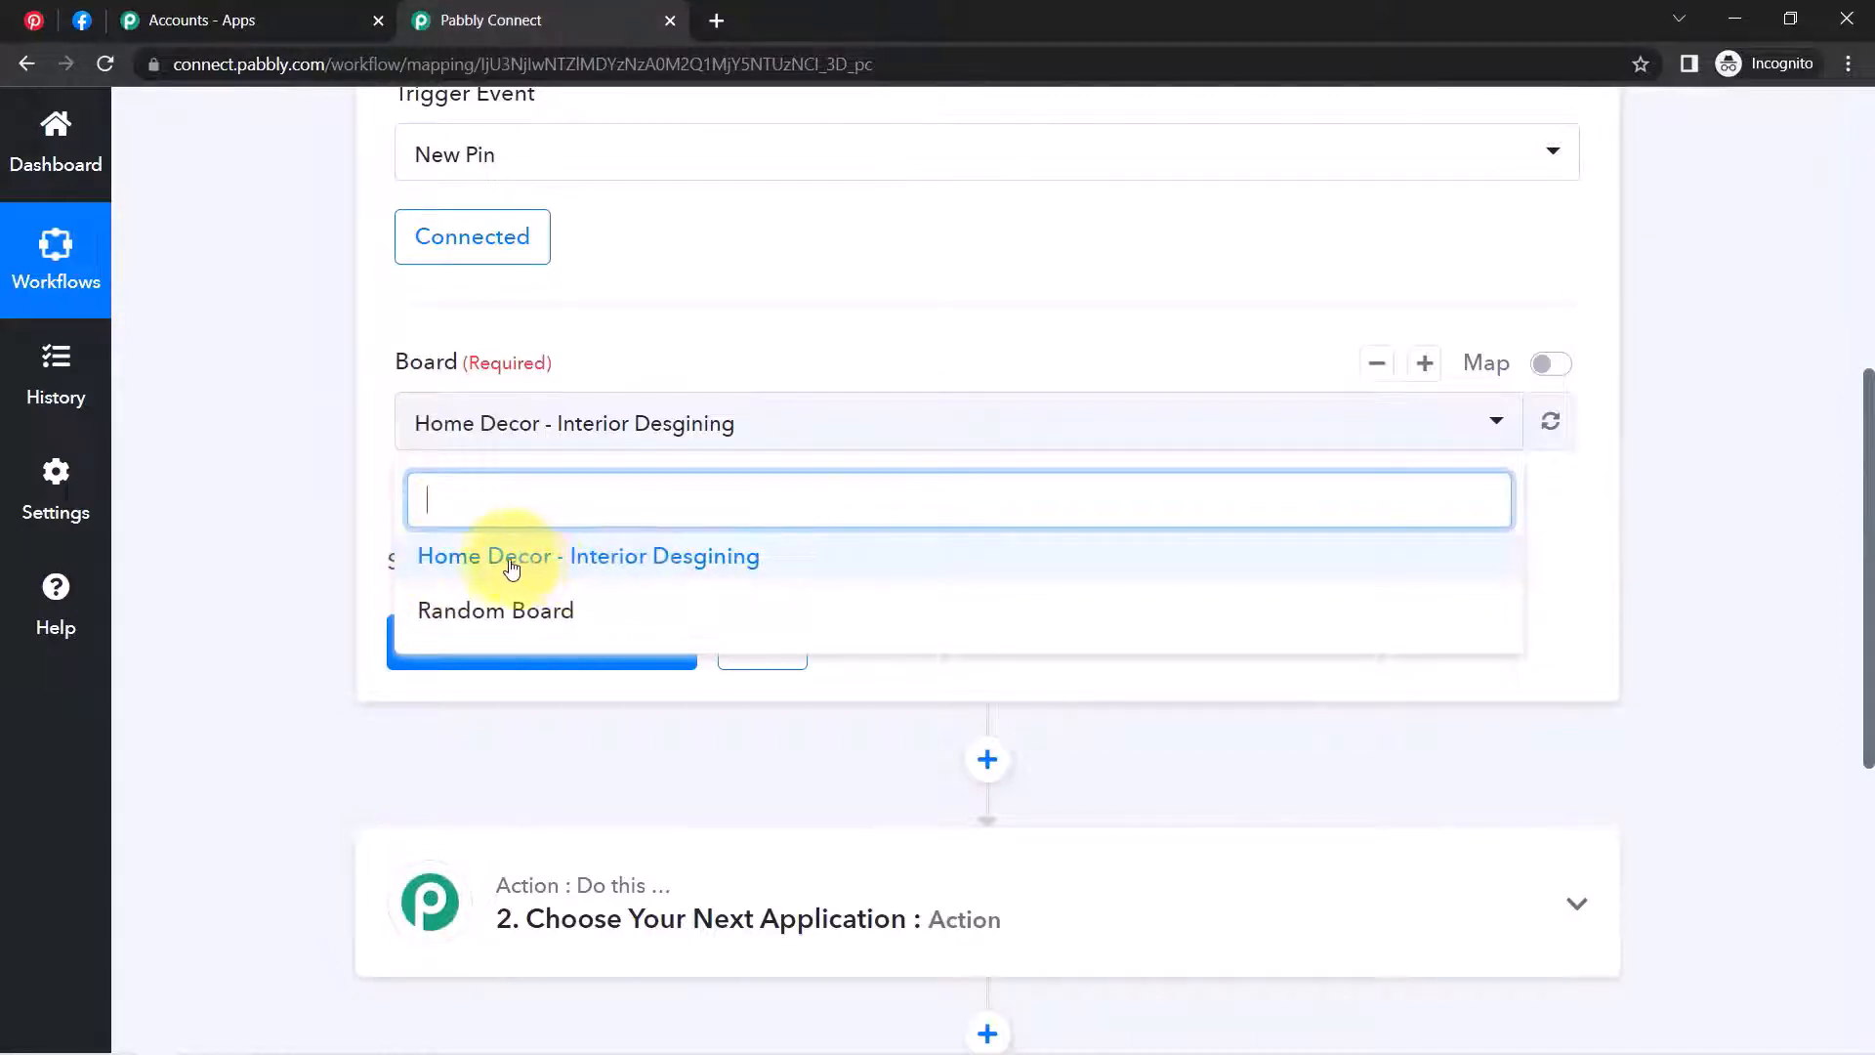
pyautogui.click(583, 559)
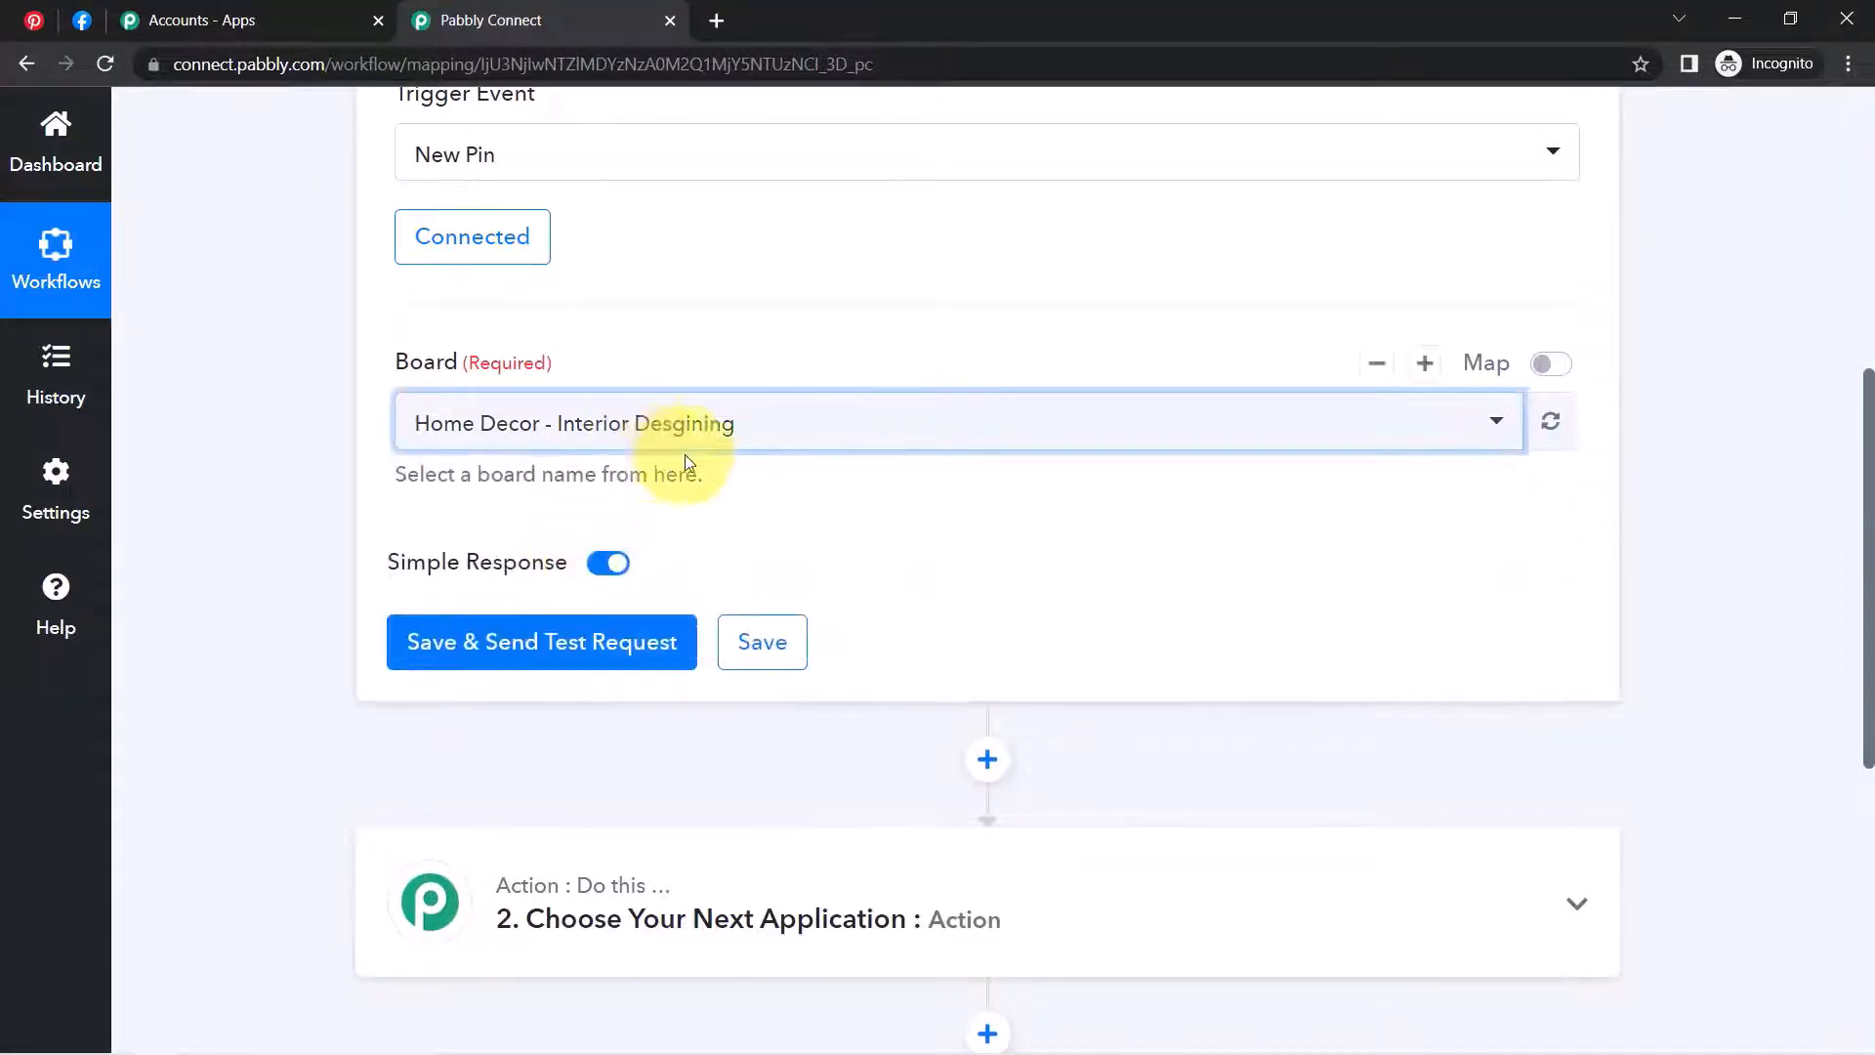
# Save the Pinterest New Pin trigger and send a test request to fetch the board's latest pin
pyautogui.moveTo(1869, 457); pyautogui.dragTo(1869, 496)
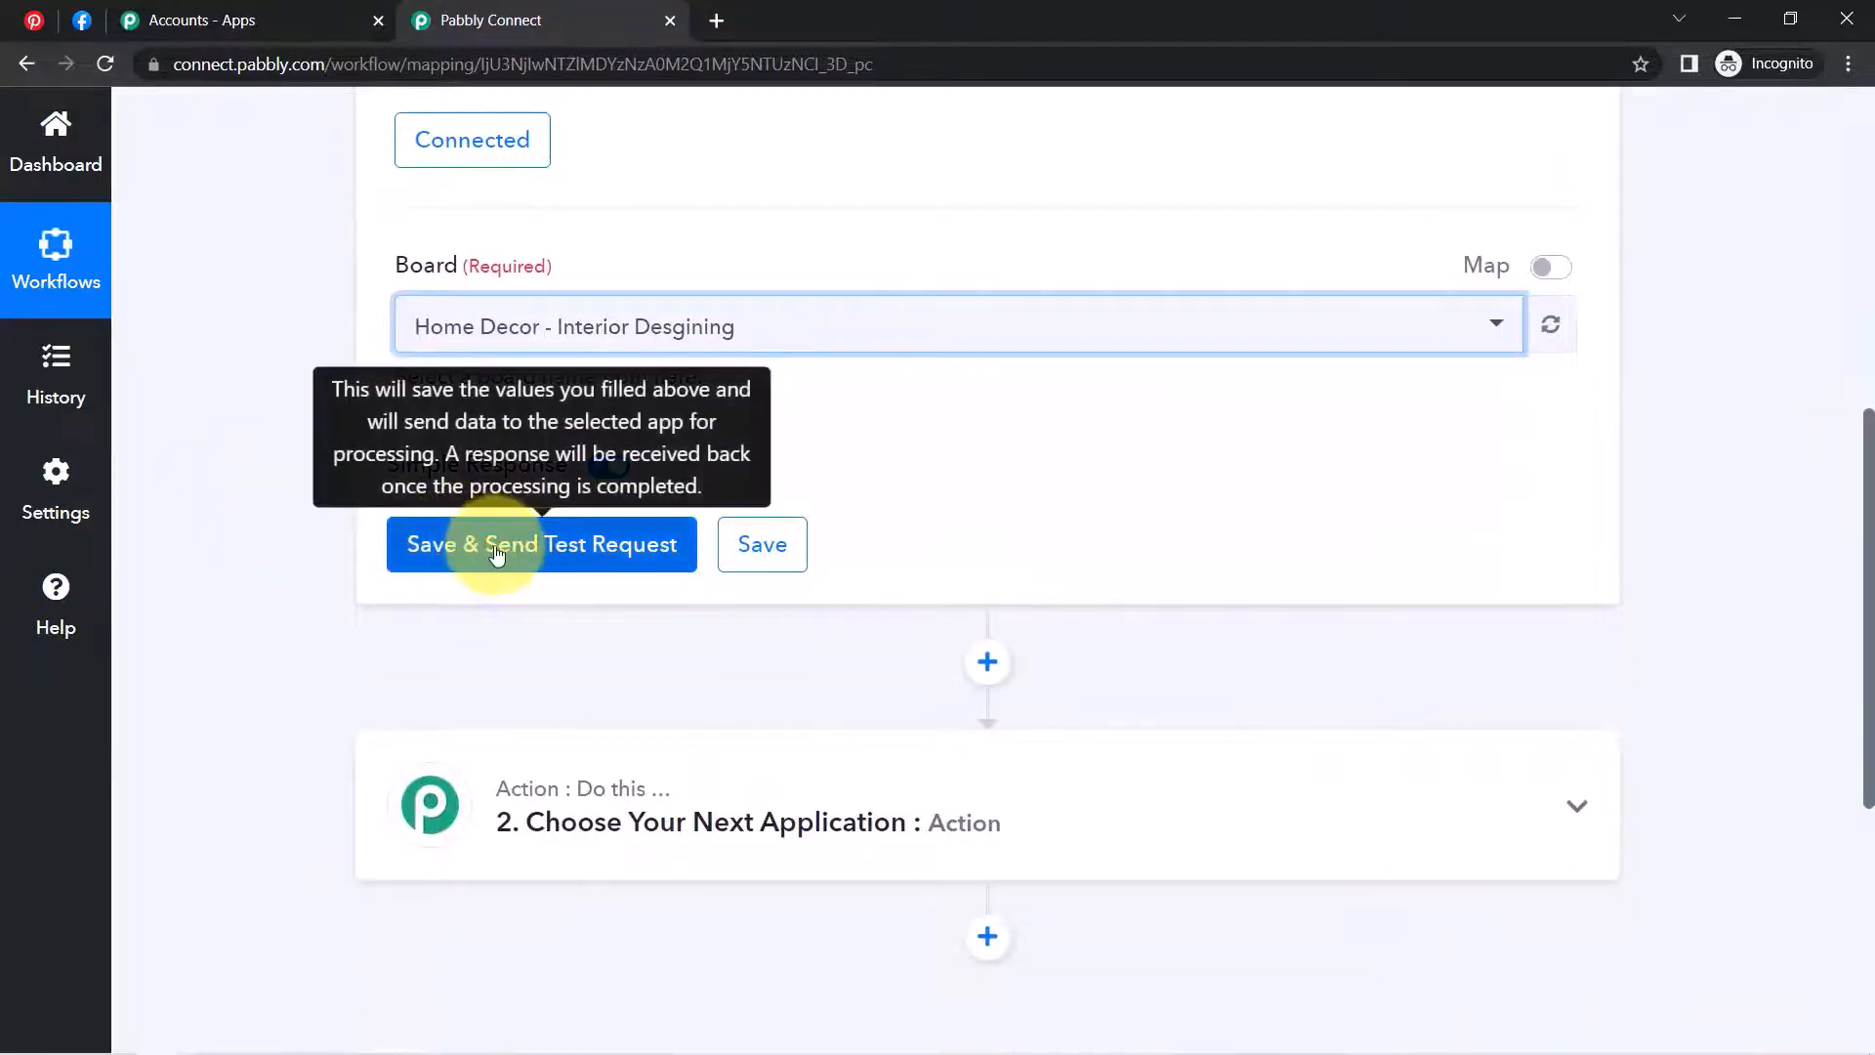
pyautogui.click(39, 20)
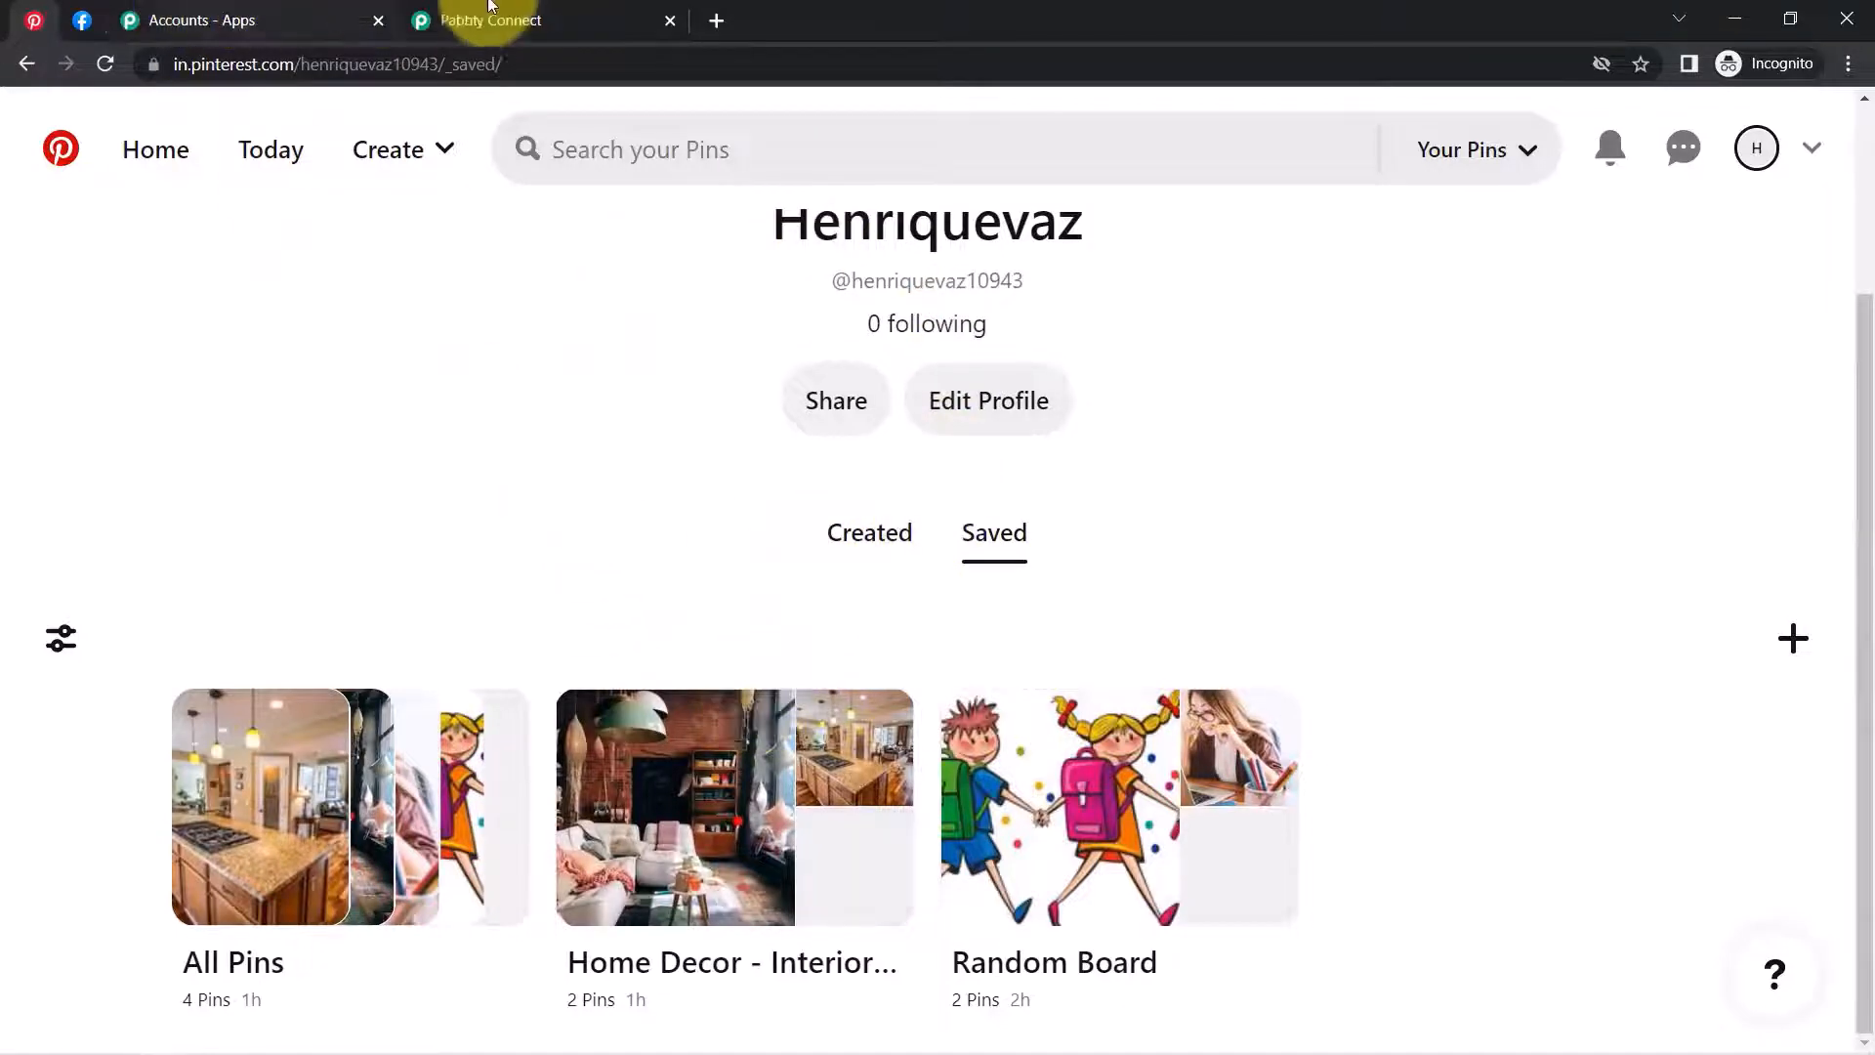
pyautogui.click(454, 19)
pyautogui.click(440, 543)
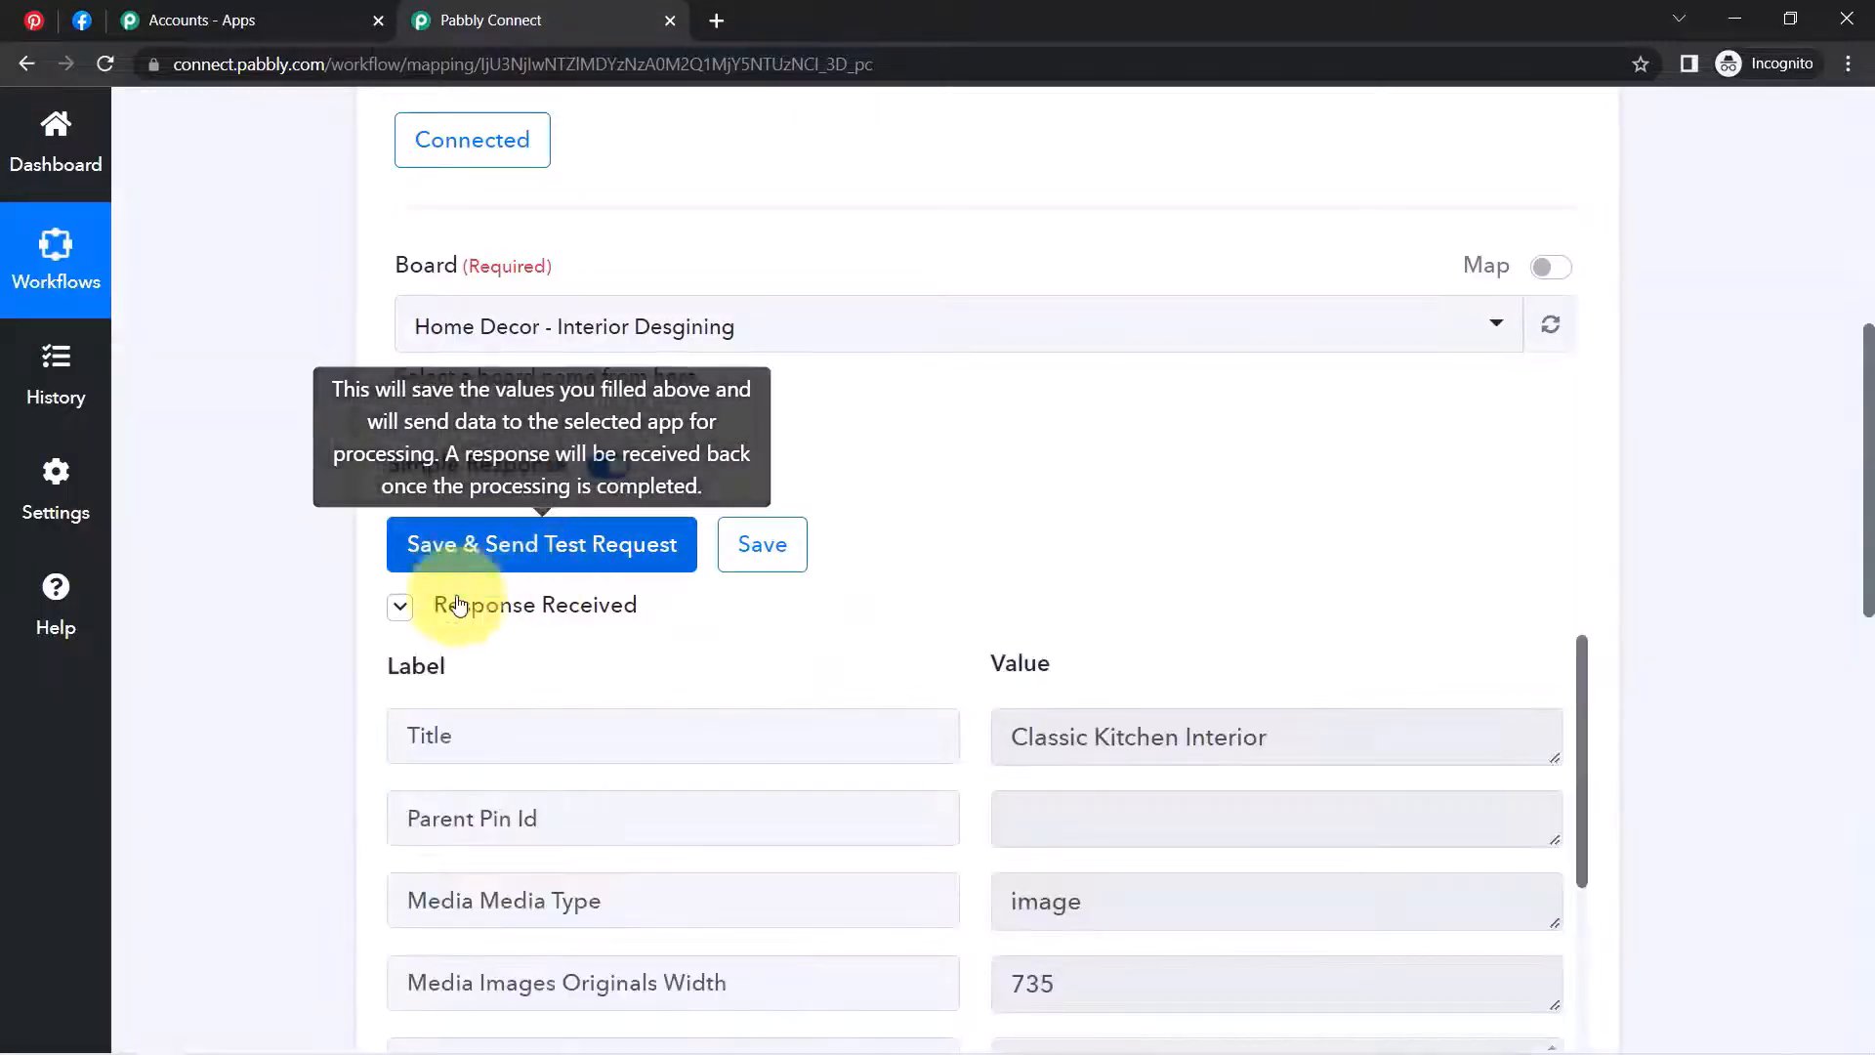
# Examine the pin title in the received response and open the Home Decor - Interior Desgining board on Pinterest to view its pins
pyautogui.moveTo(1870, 485); pyautogui.dragTo(1870, 595)
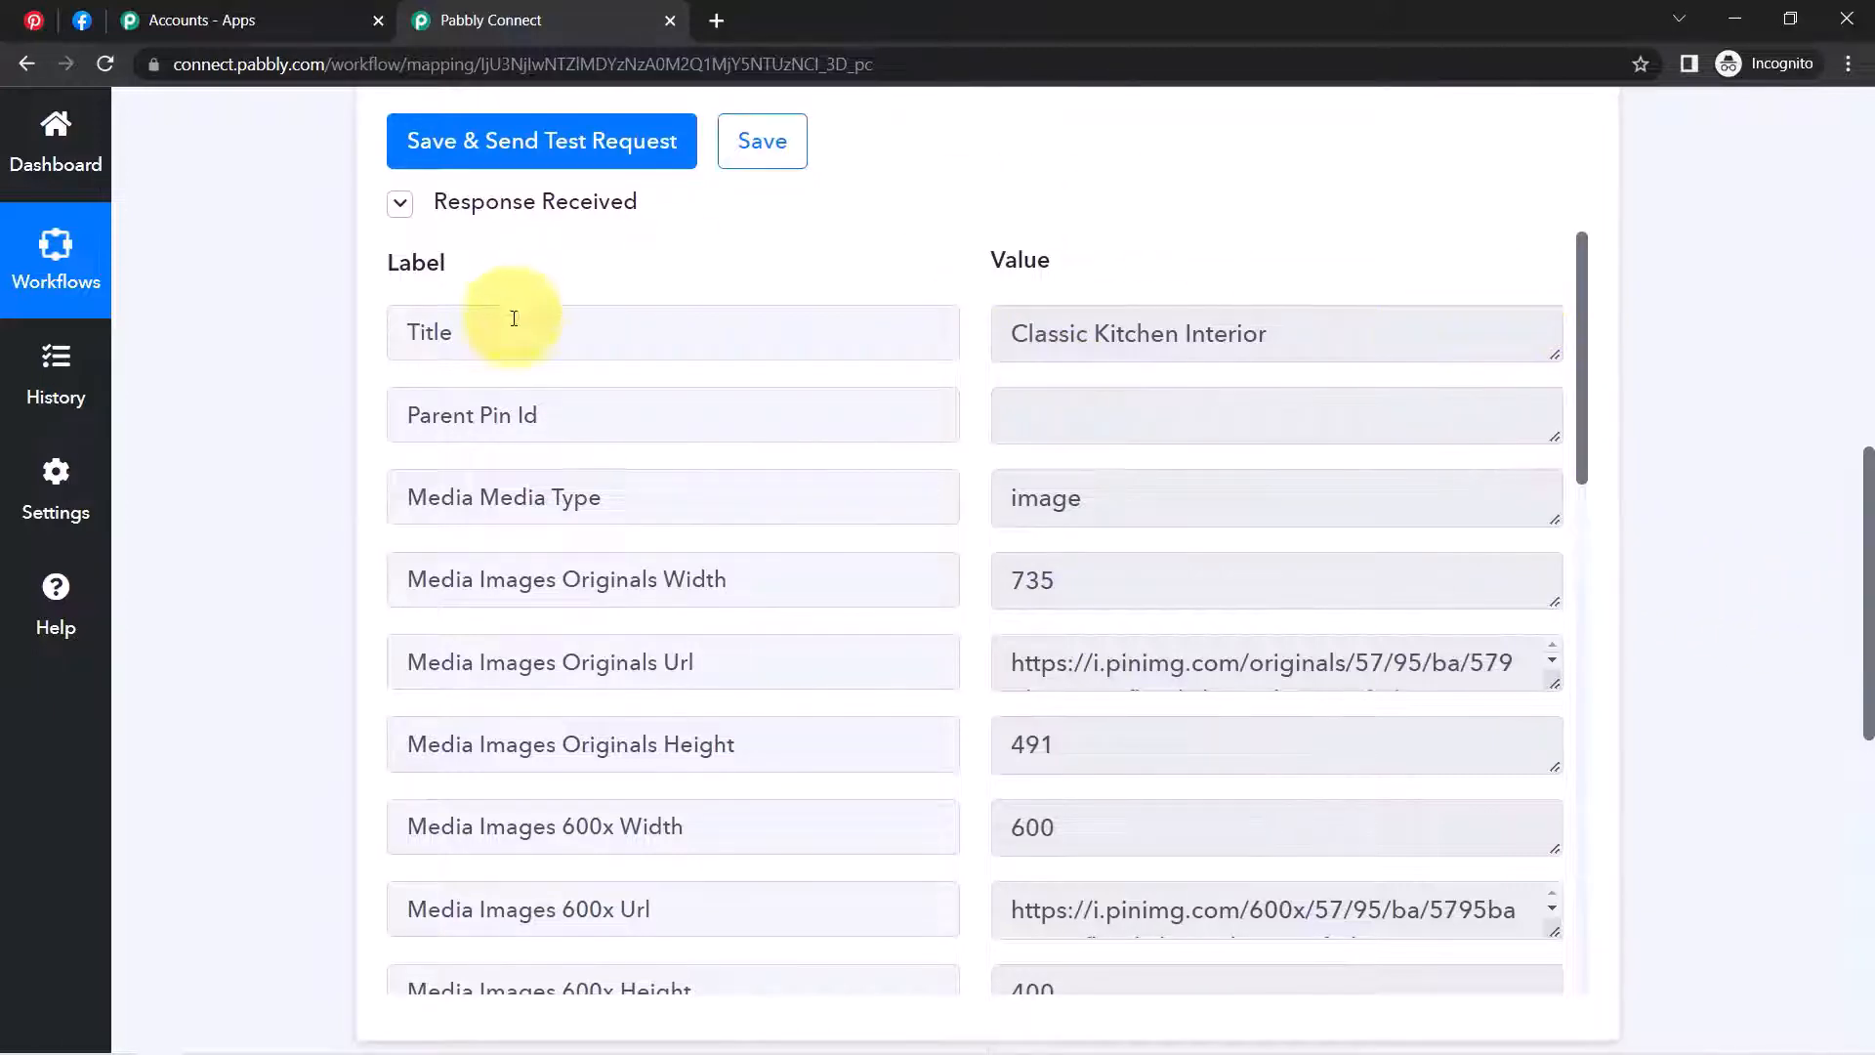
pyautogui.moveTo(421, 331); pyautogui.dragTo(456, 331)
pyautogui.moveTo(1028, 333); pyautogui.dragTo(1316, 337)
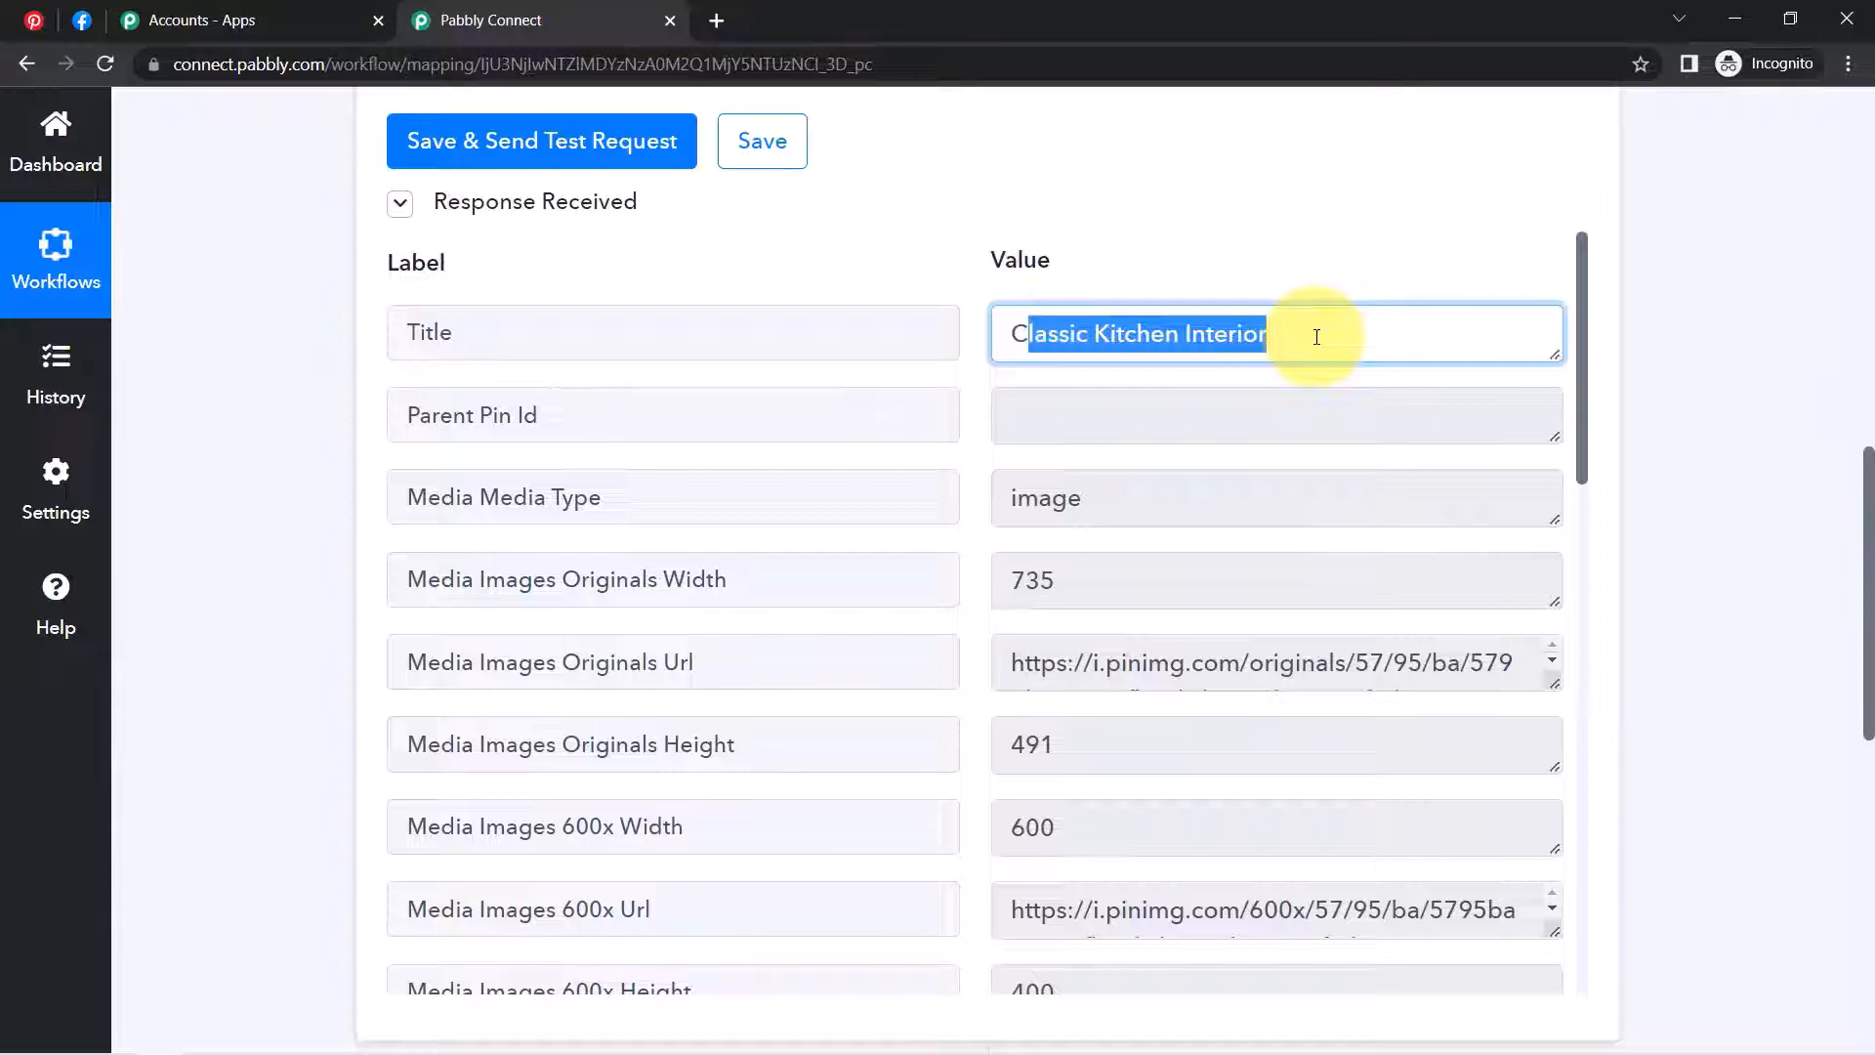
pyautogui.click(33, 20)
pyautogui.click(739, 819)
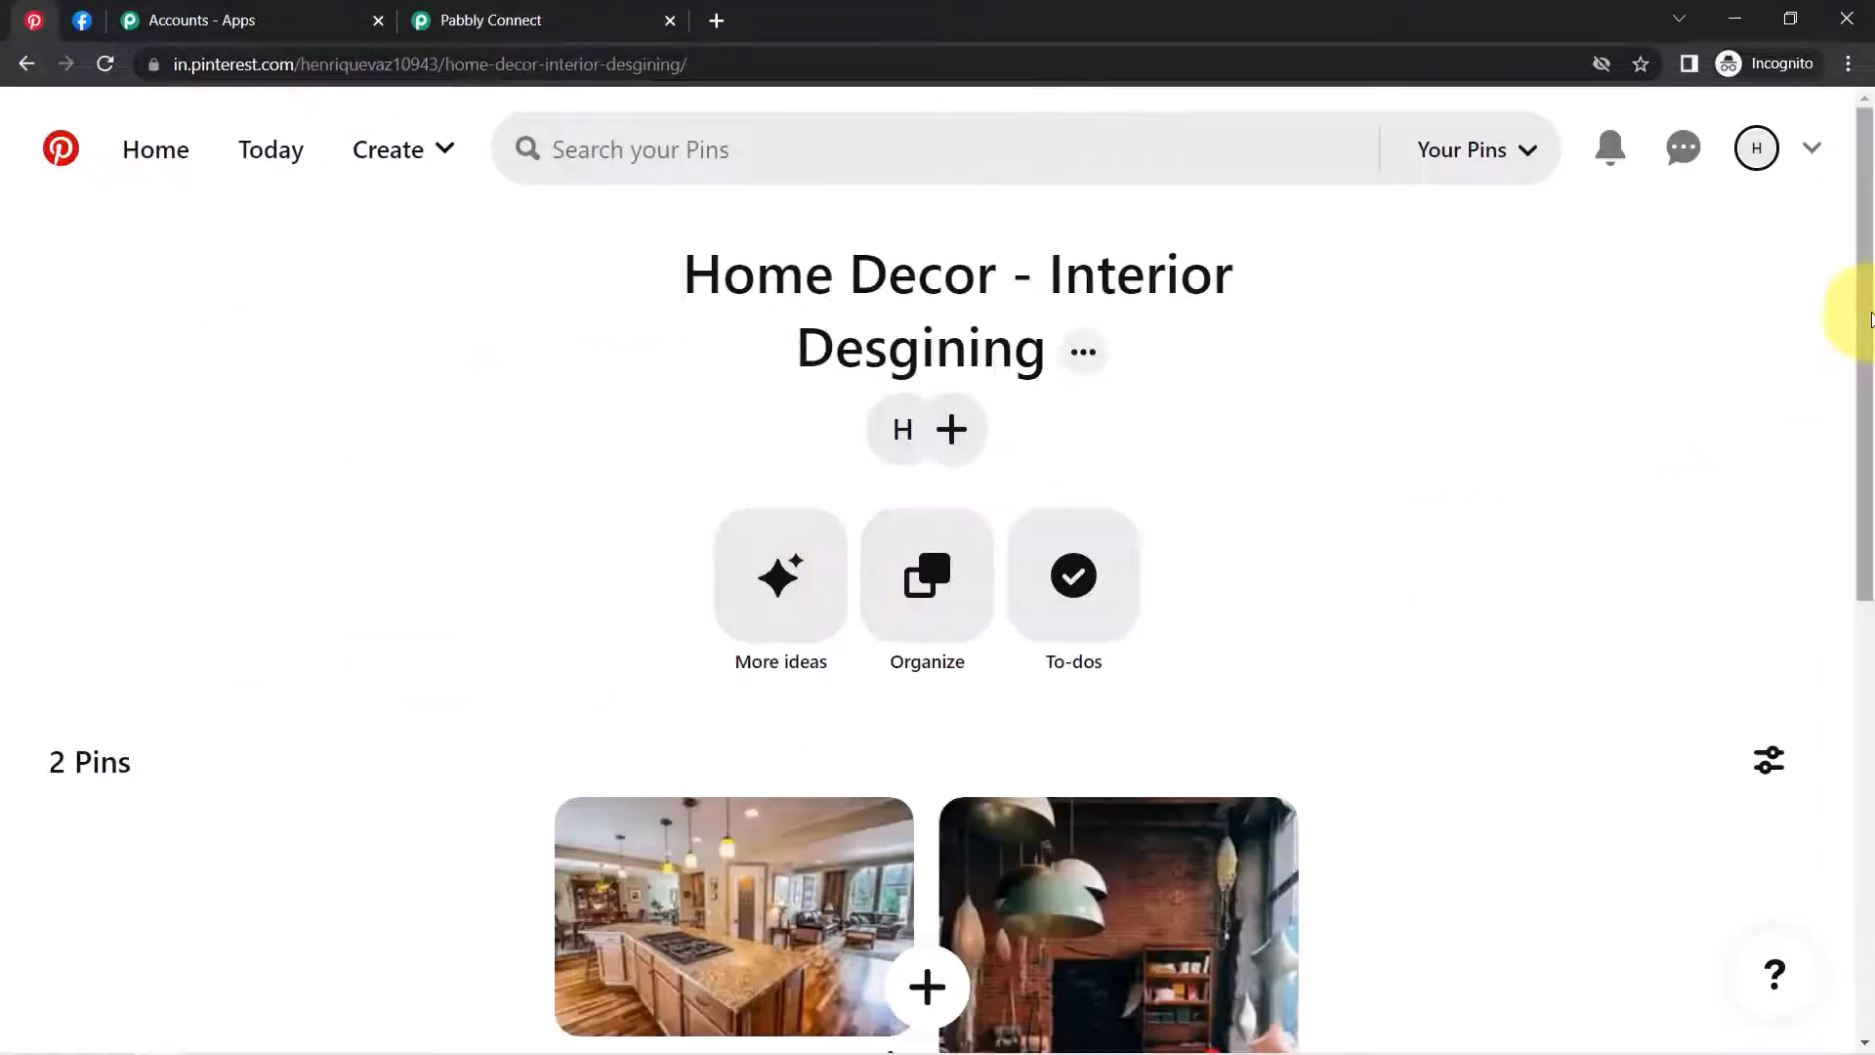
pyautogui.moveTo(1867, 310); pyautogui.dragTo(1867, 468)
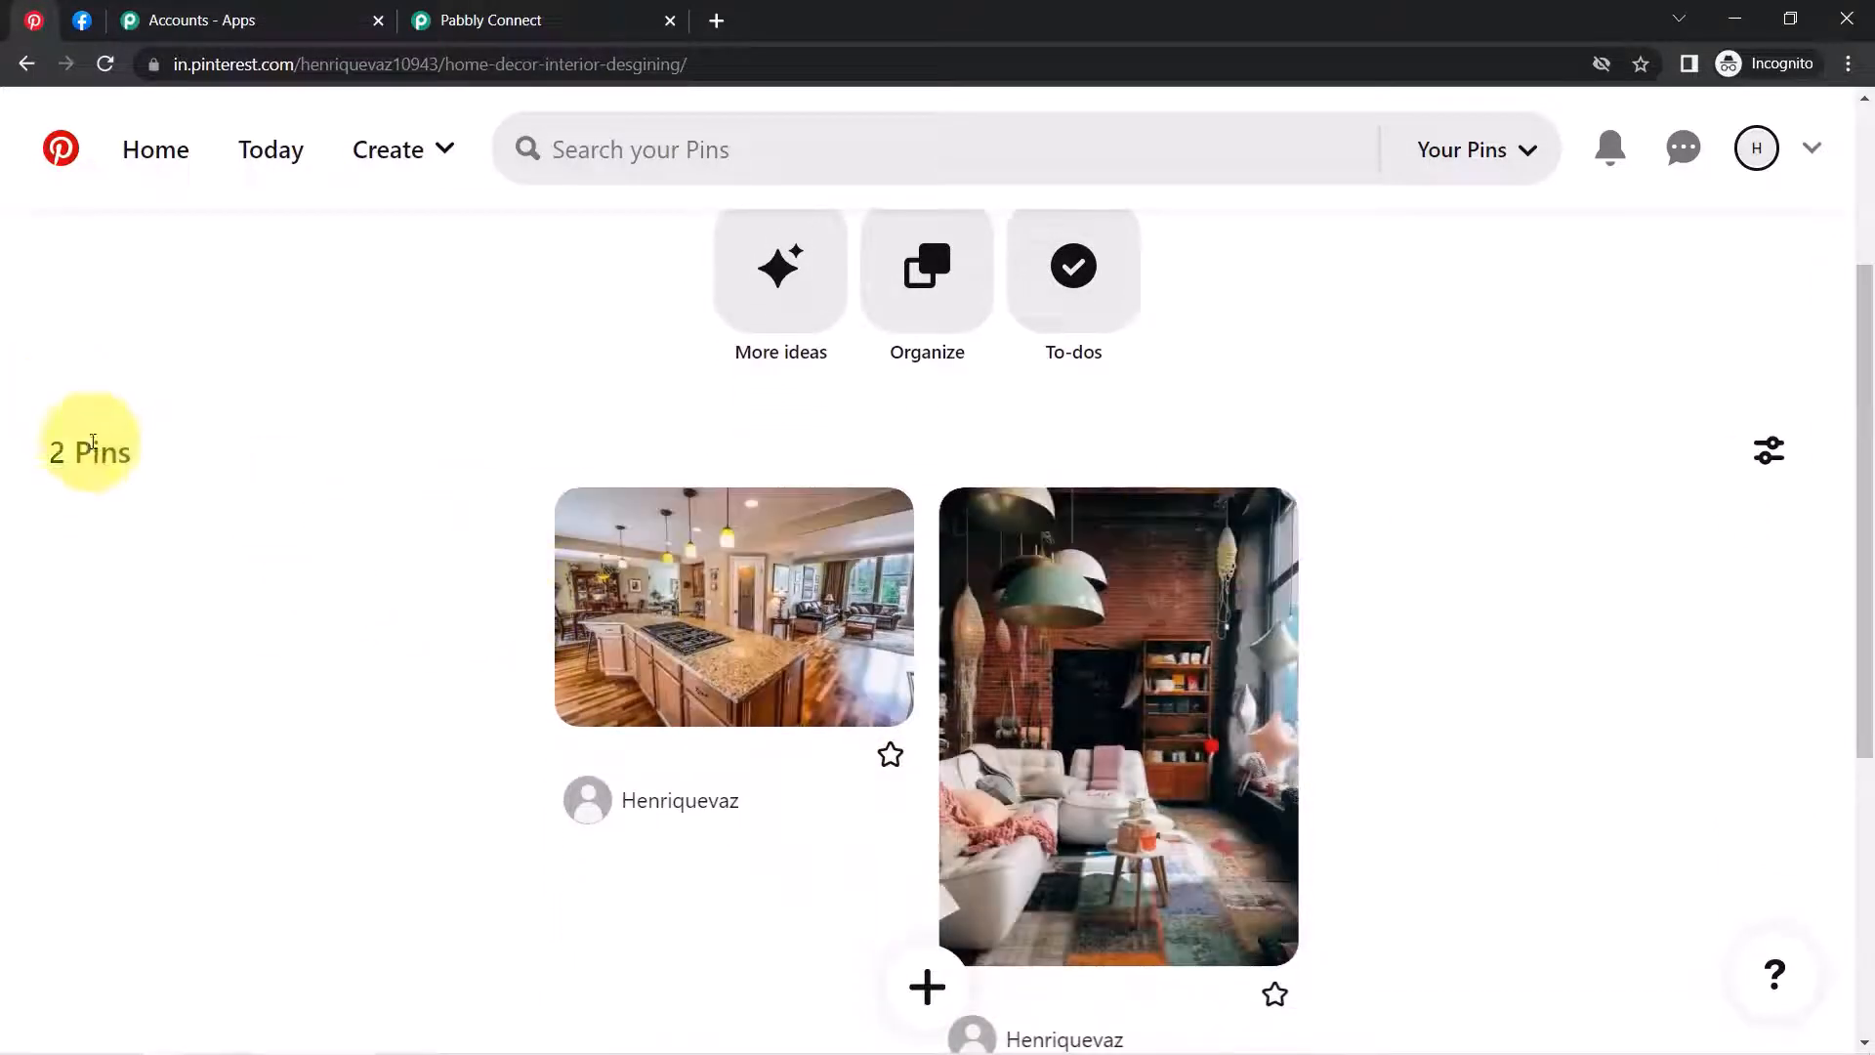
# Refresh the Pinterest board, open its kitchen pin and compare the pin's title with the Title value in the Pabbly Connect response
pyautogui.click(105, 66)
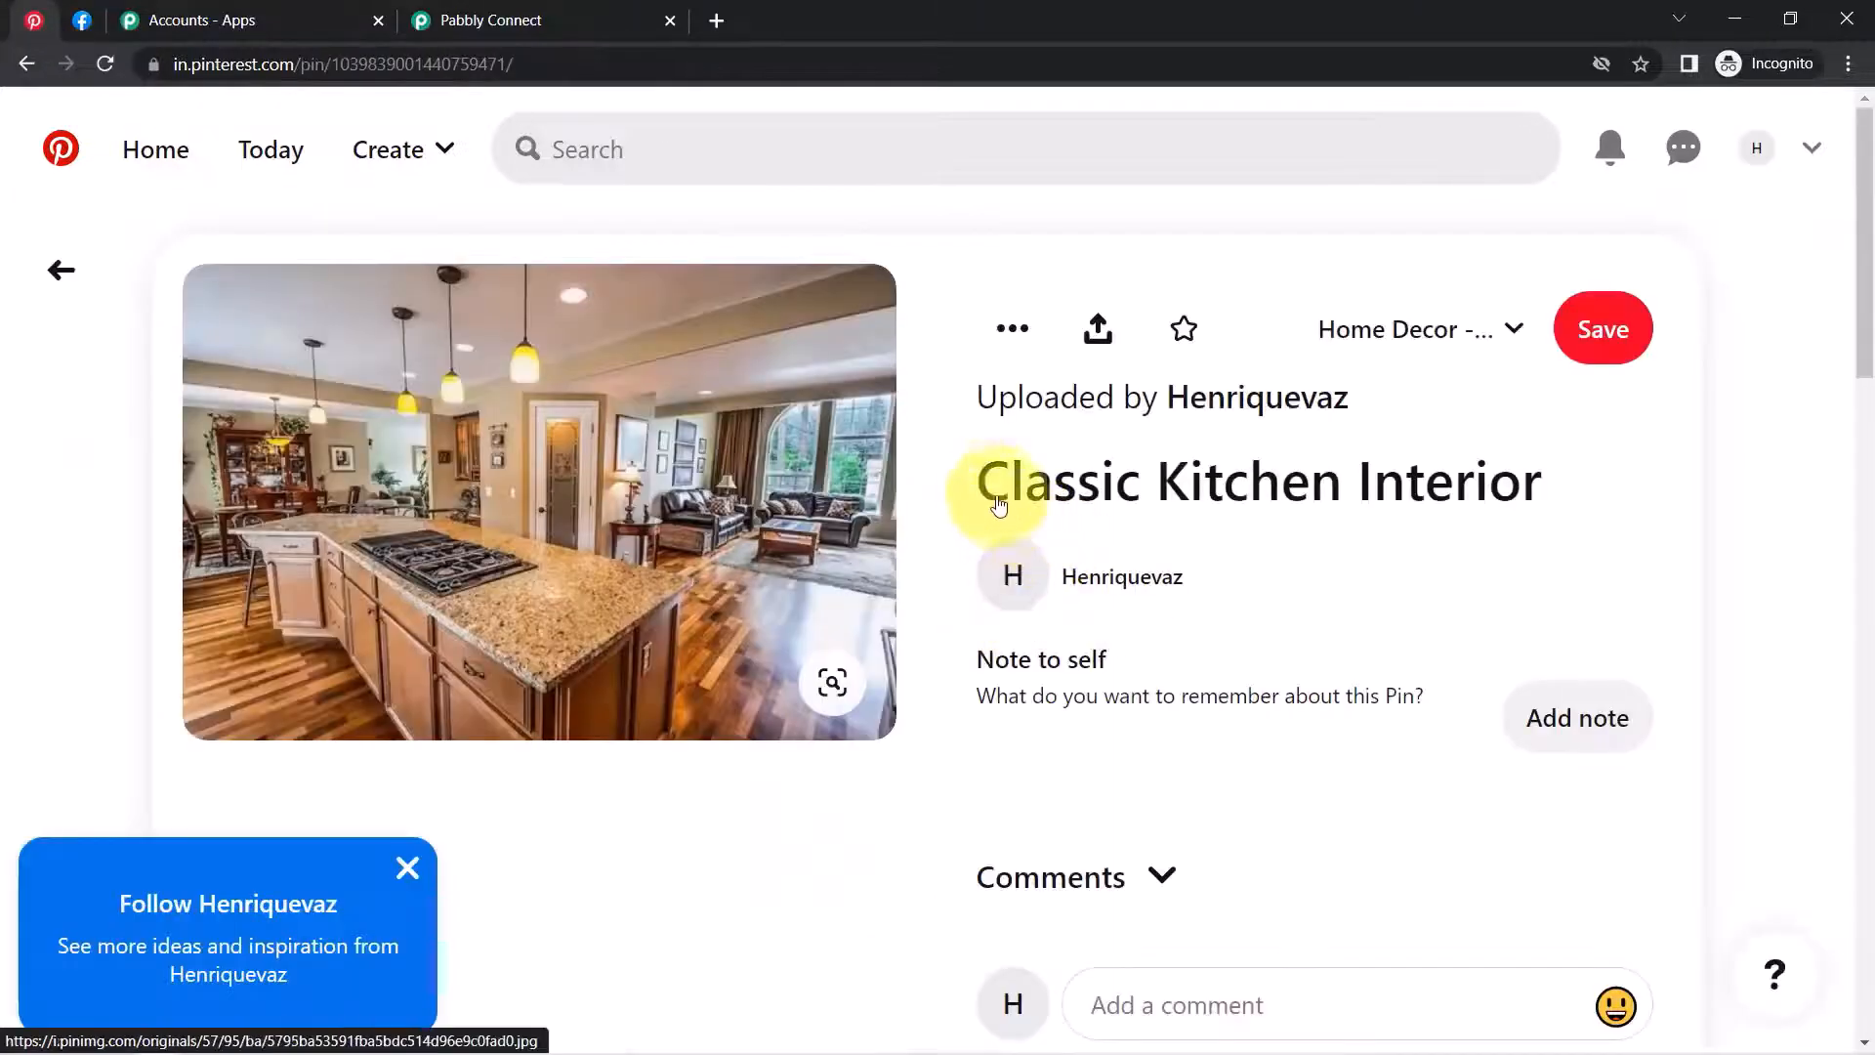
pyautogui.moveTo(967, 500); pyautogui.dragTo(1488, 469)
pyautogui.click(459, 19)
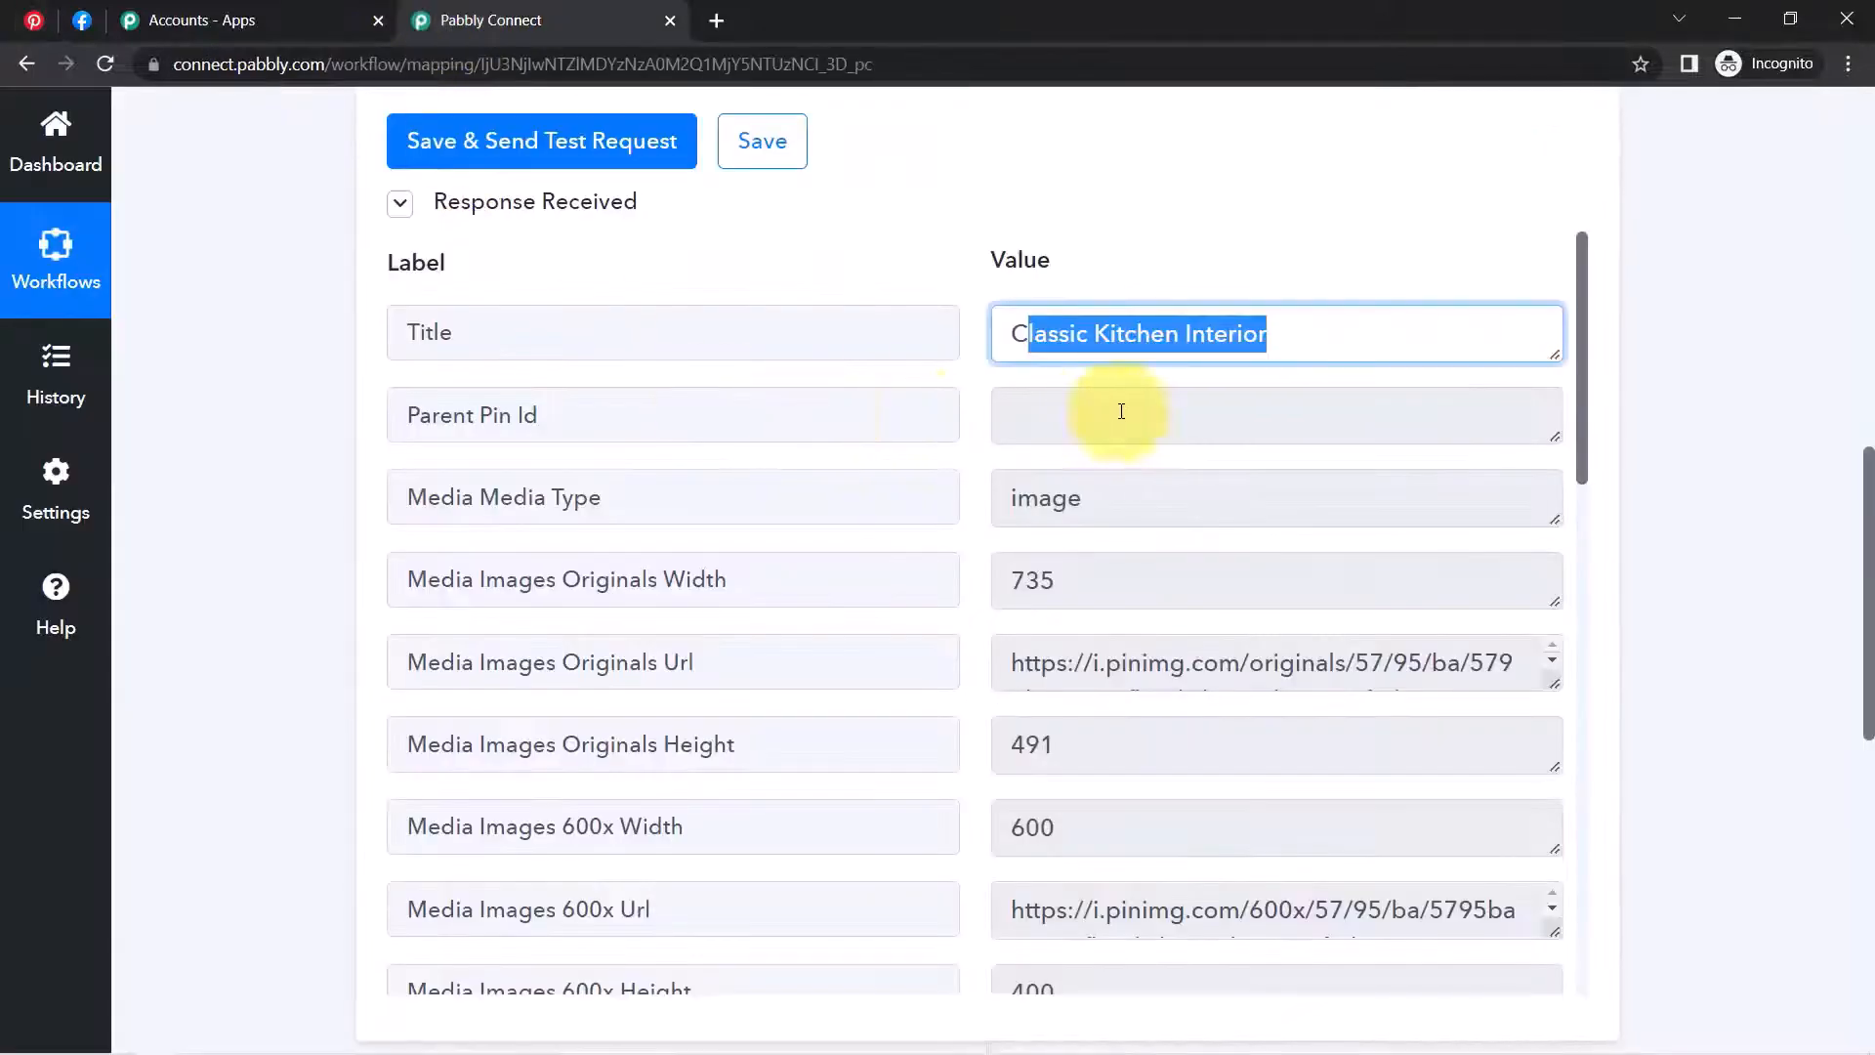
pyautogui.tripleClick(1102, 331)
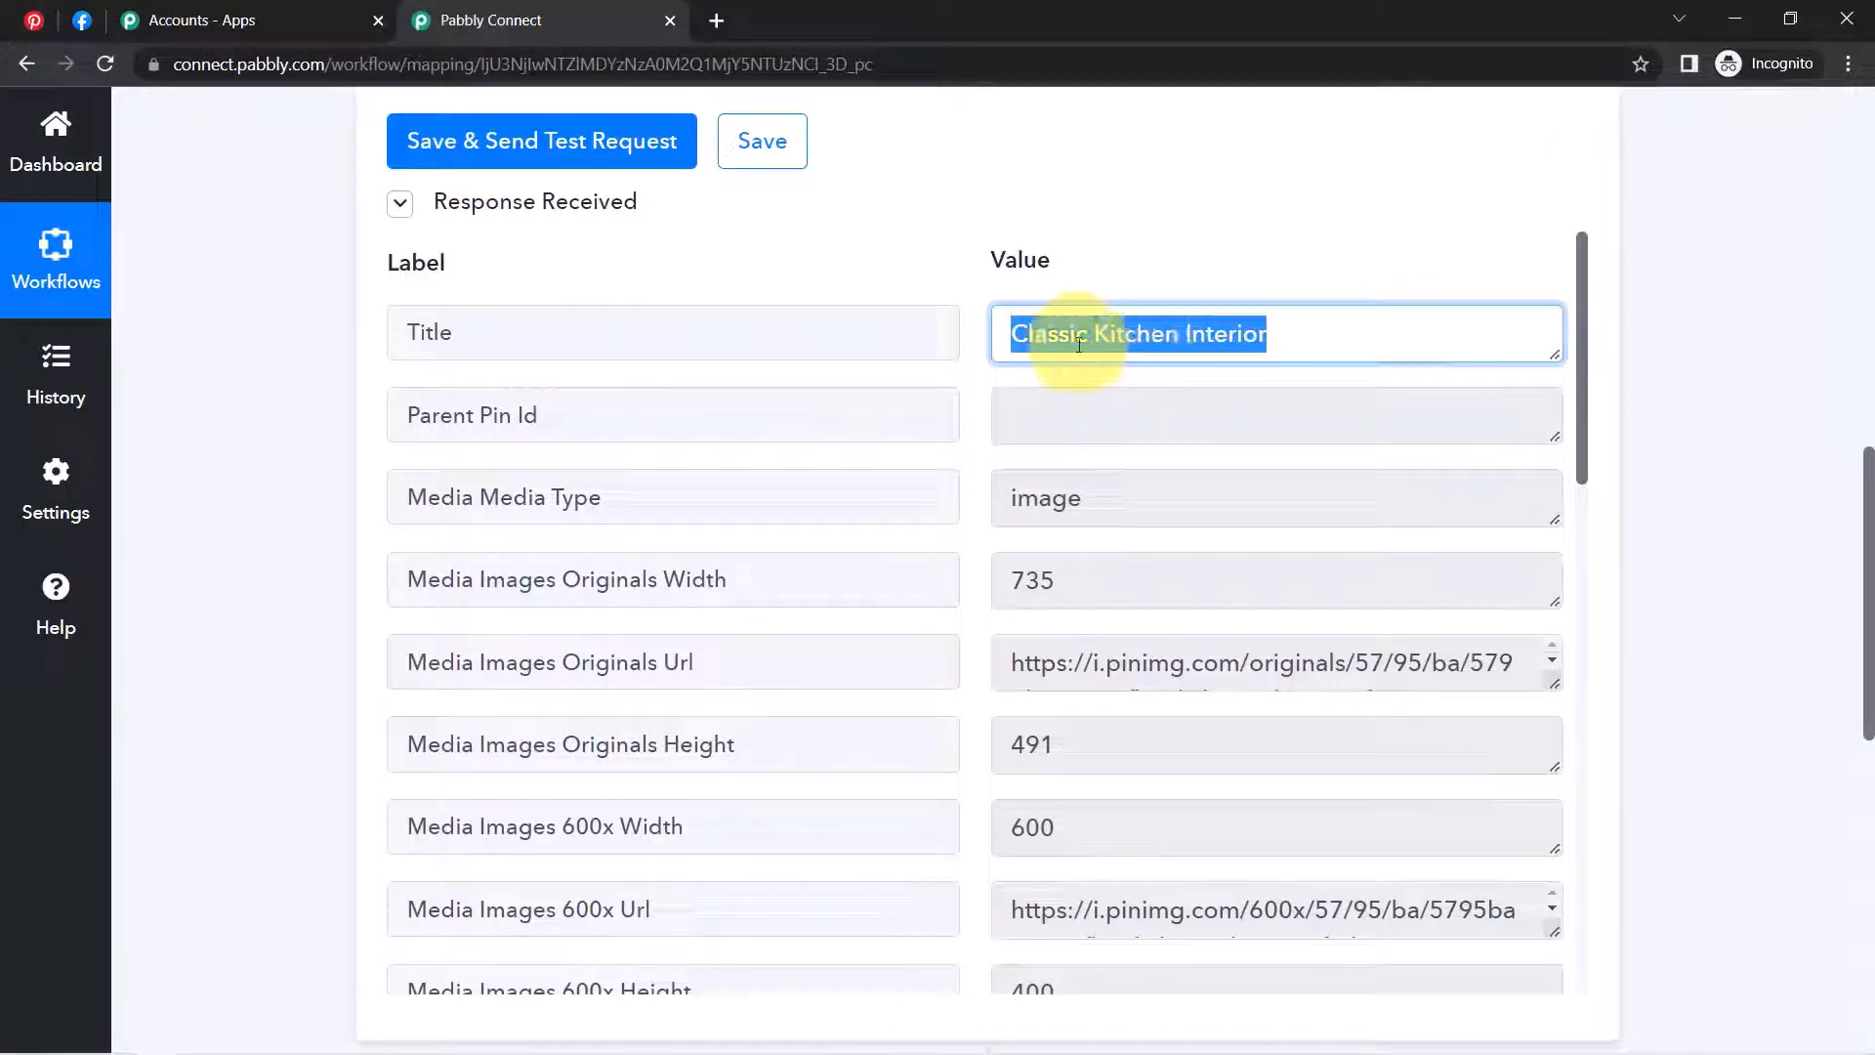
pyautogui.click(1124, 344)
# Compare the Media Media Type value in the response with the kitchen pin on Pinterest
pyautogui.moveTo(438, 499); pyautogui.dragTo(577, 502)
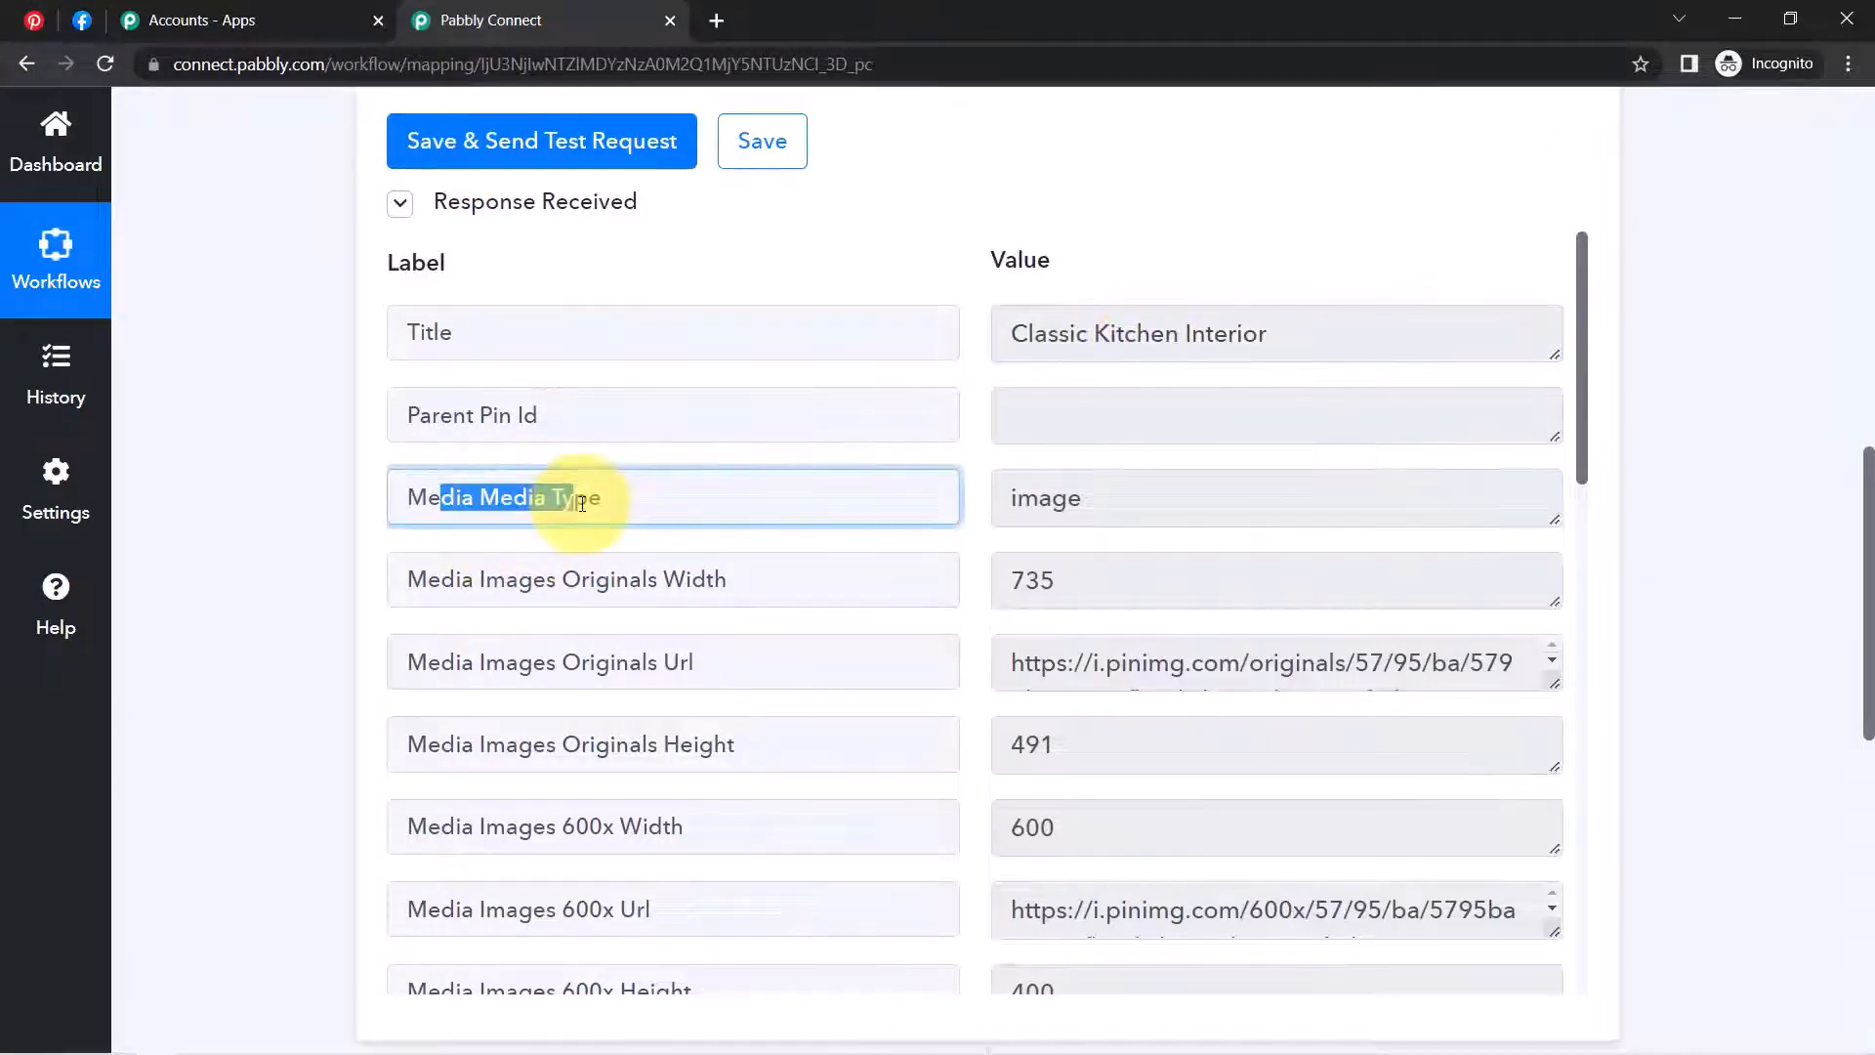
pyautogui.moveTo(1068, 499); pyautogui.dragTo(1006, 498)
pyautogui.click(33, 20)
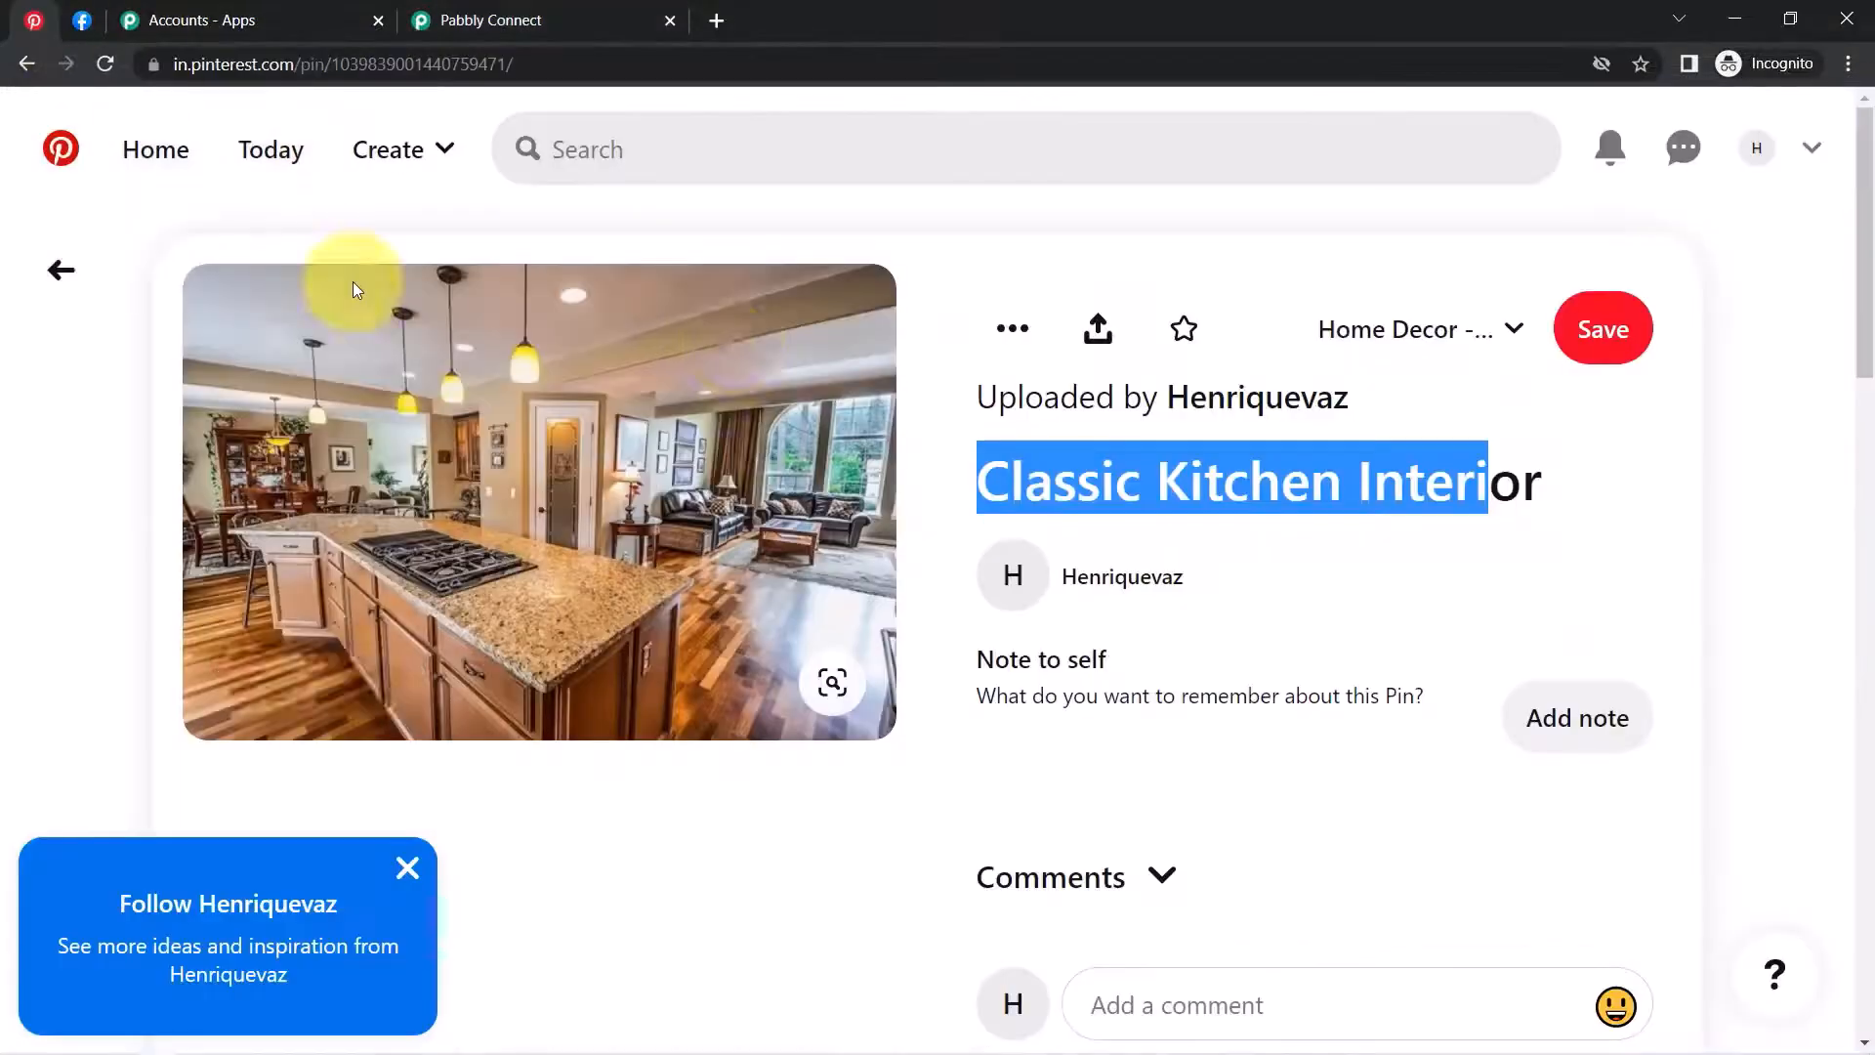
pyautogui.click(490, 19)
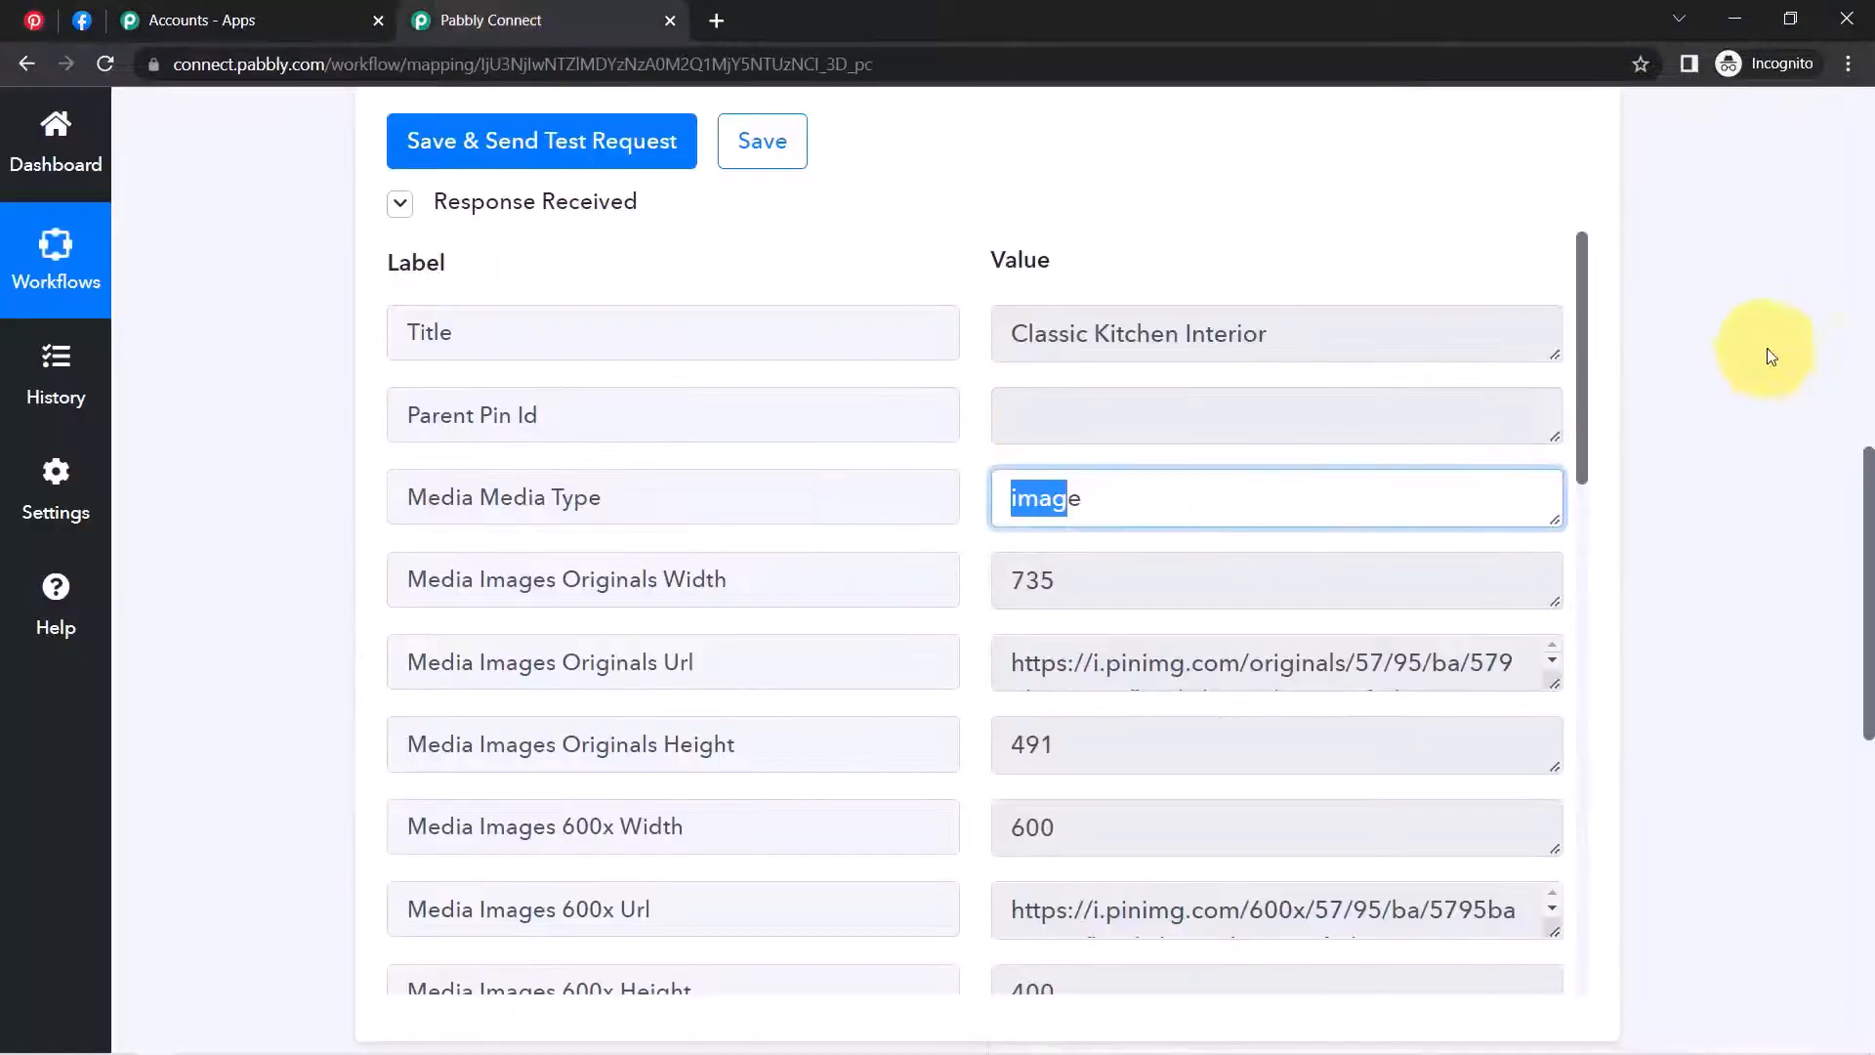
# Open the response's Media Images Originals Url in a new browser tab and compare the image with the pin on Pinterest
pyautogui.moveTo(1578, 387); pyautogui.dragTo(1582, 480)
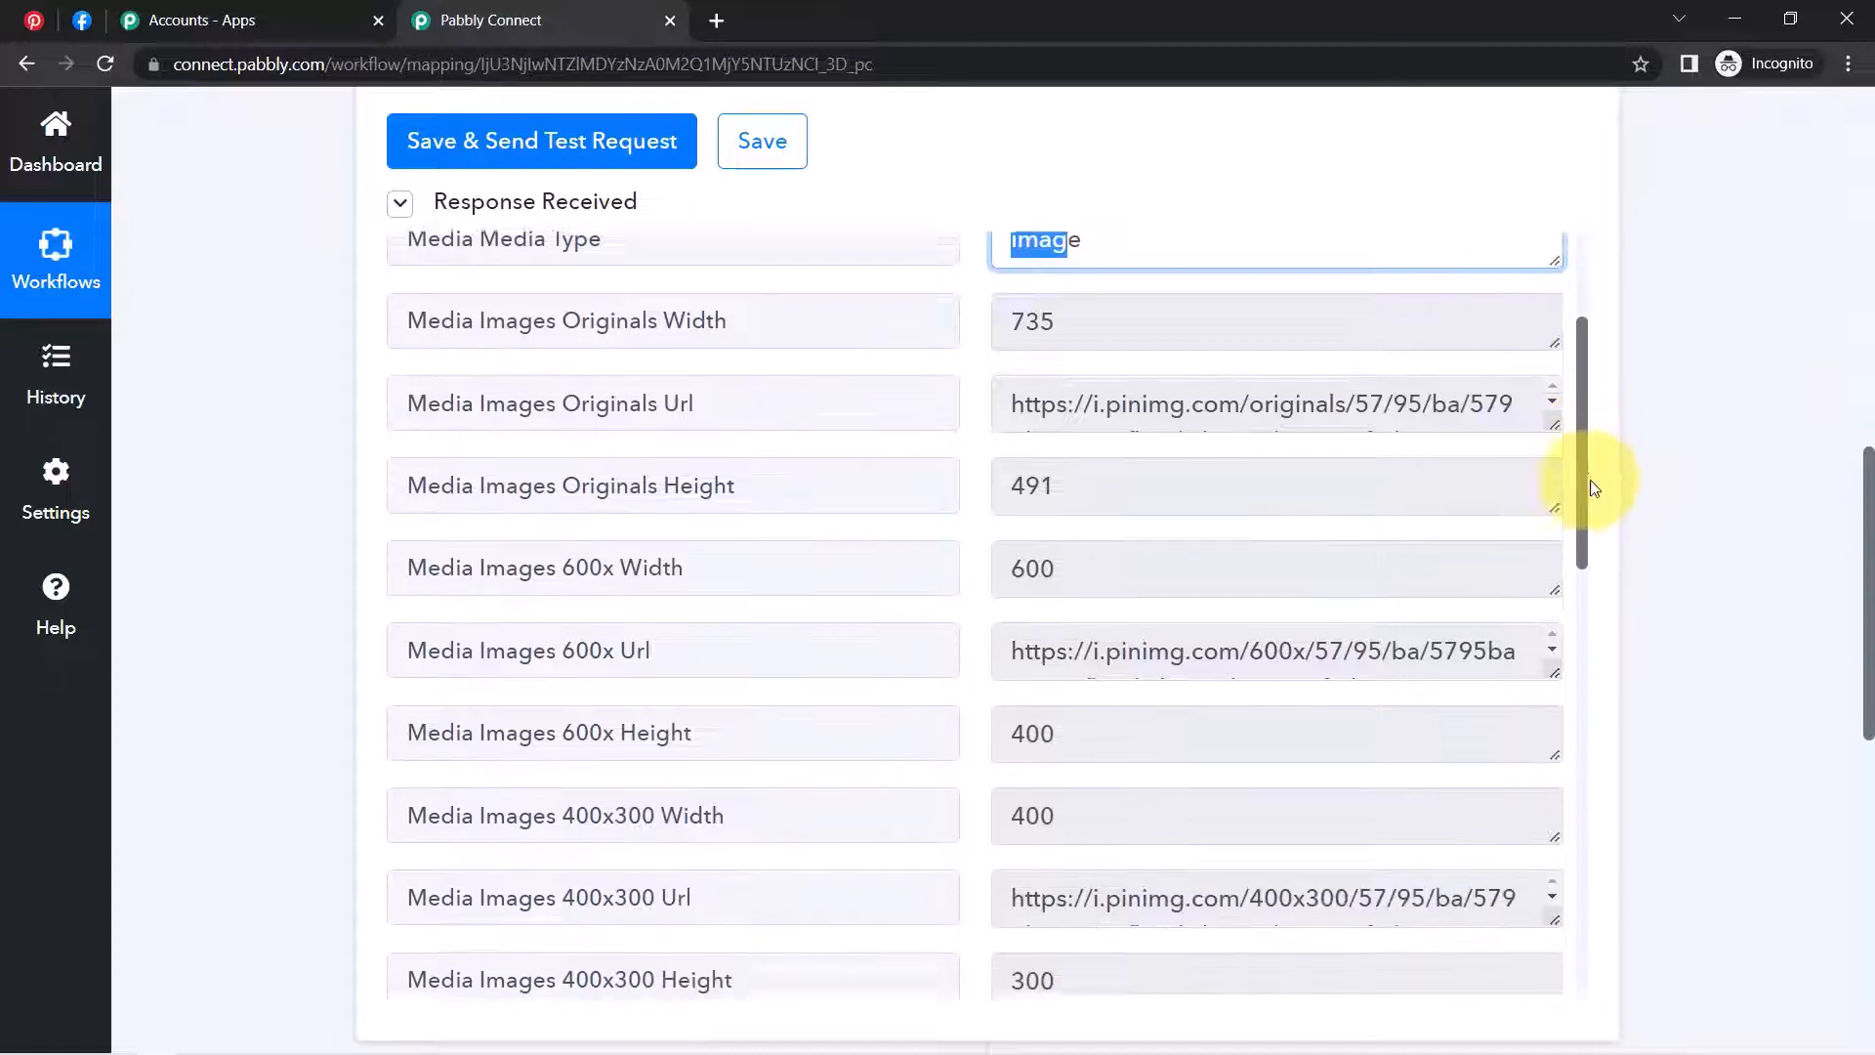
pyautogui.moveTo(426, 382); pyautogui.dragTo(474, 384)
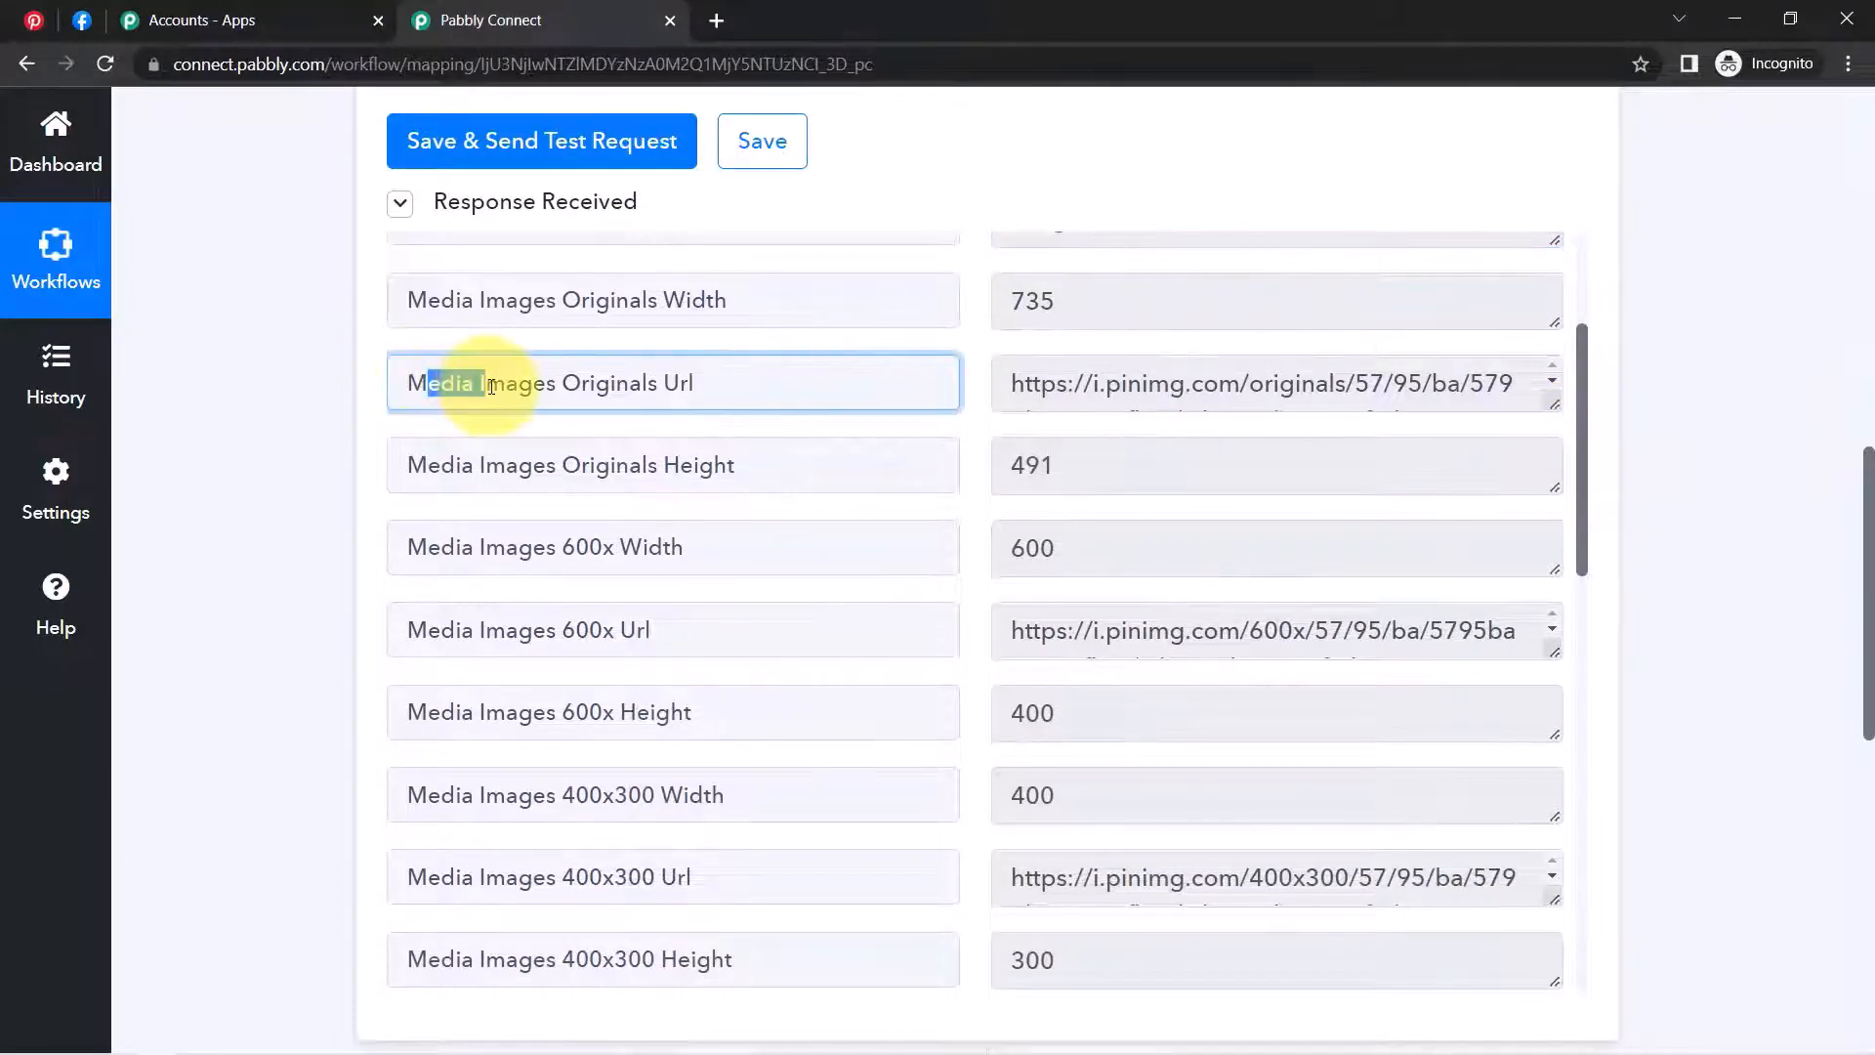
pyautogui.moveTo(640, 383); pyautogui.dragTo(908, 372)
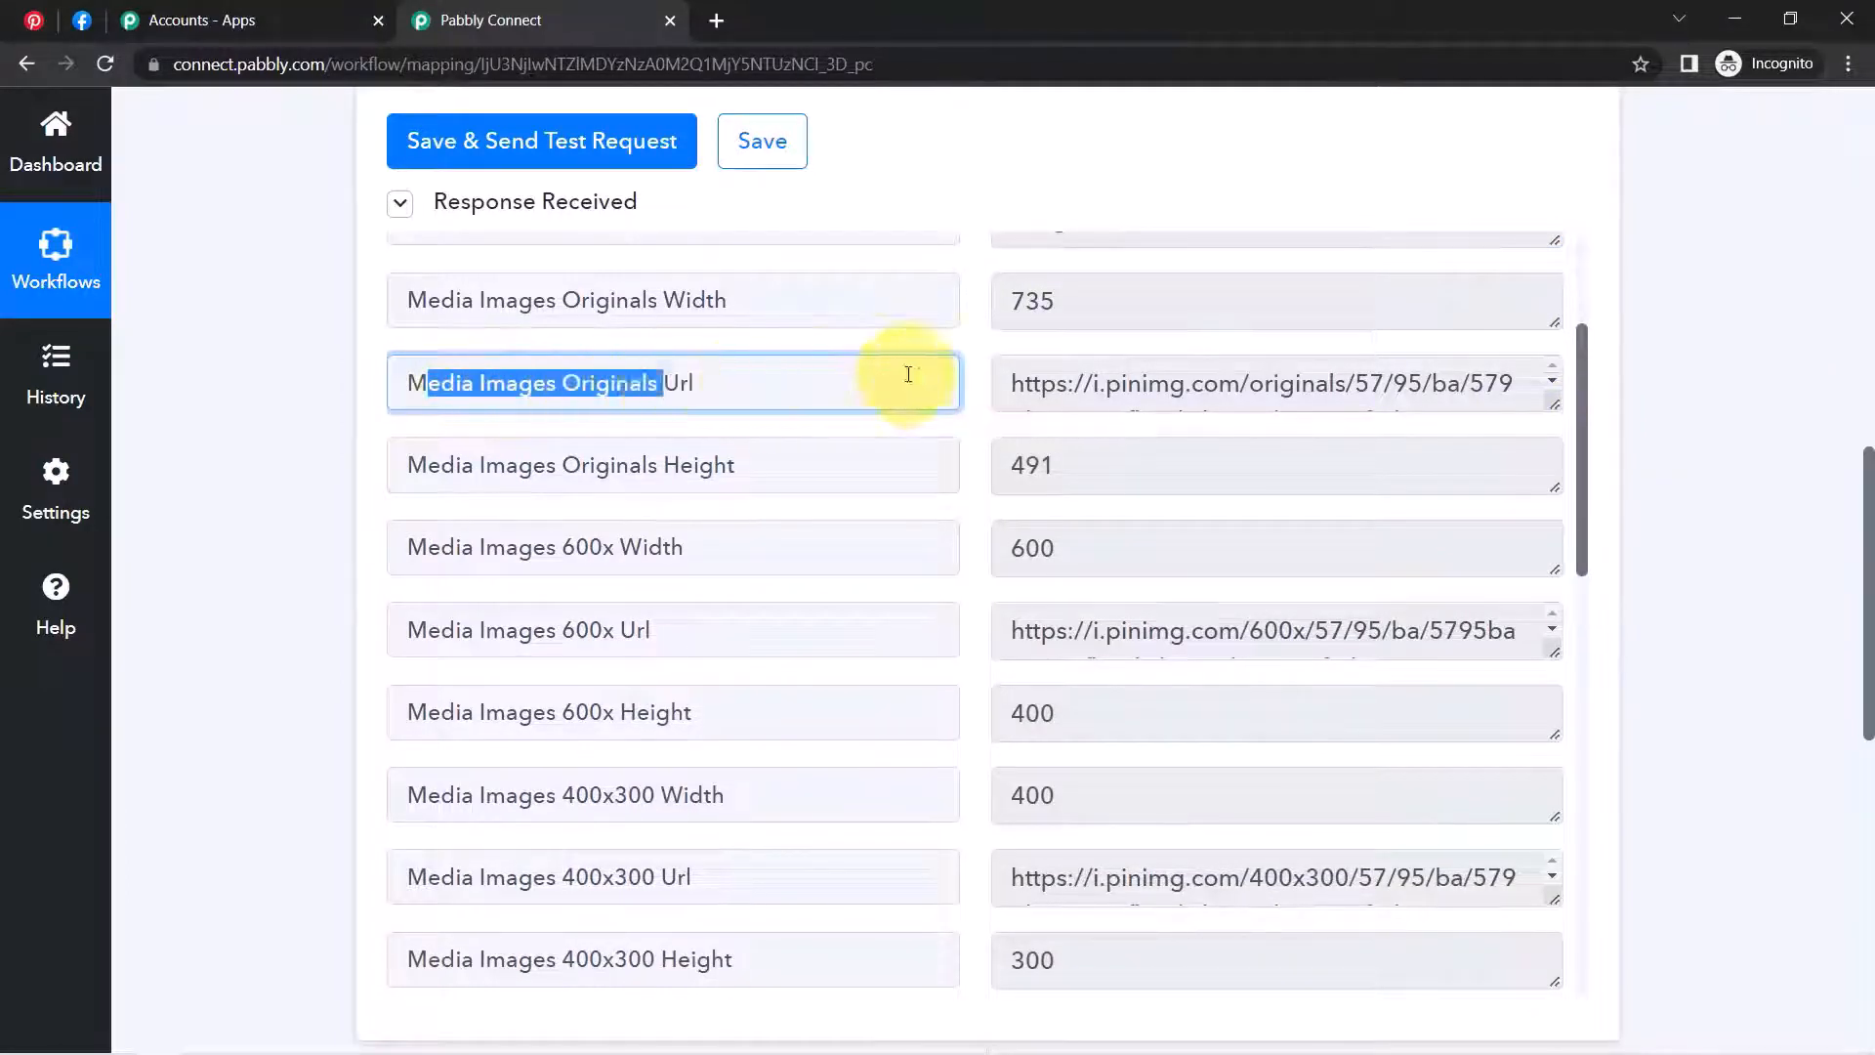
pyautogui.tripleClick(1126, 374)
pyautogui.hotkey('ctrl', 'c')
pyautogui.hotkey('ctrl', 't')
pyautogui.hotkey('ctrl', 'v')
pyautogui.press('Return')
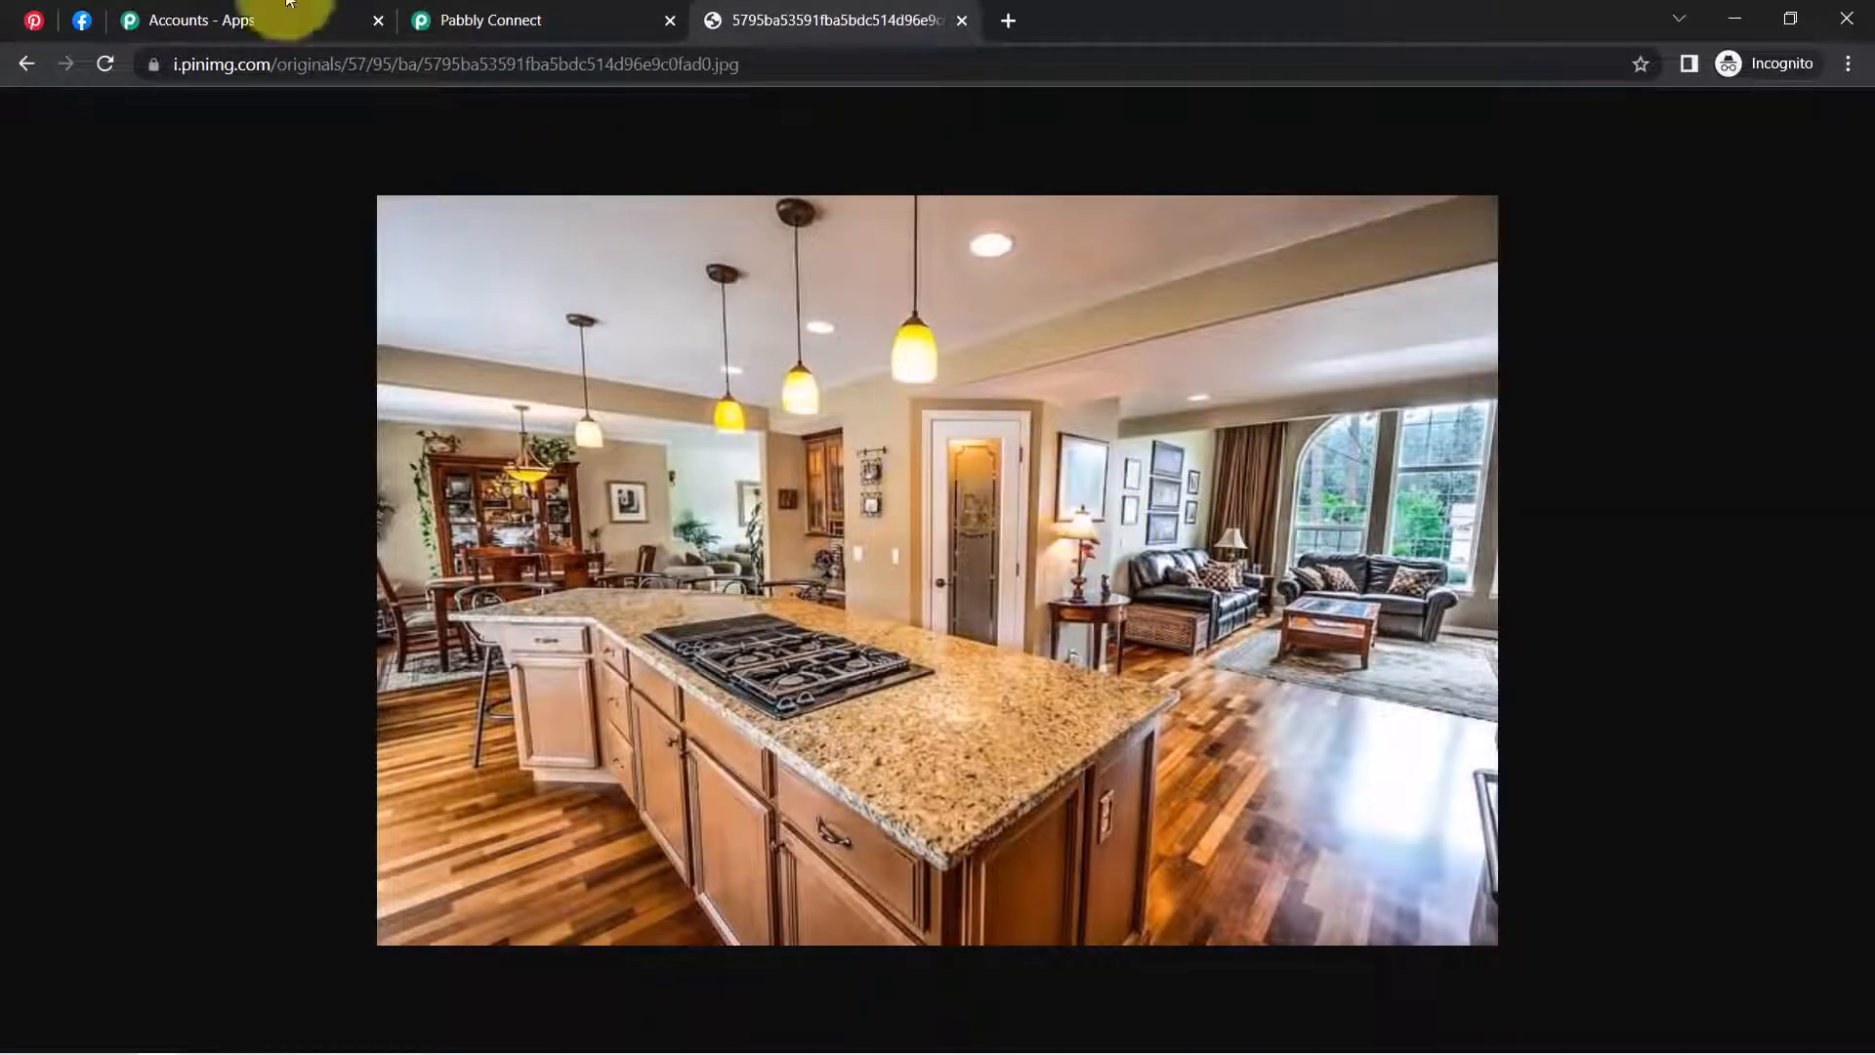
pyautogui.click(34, 19)
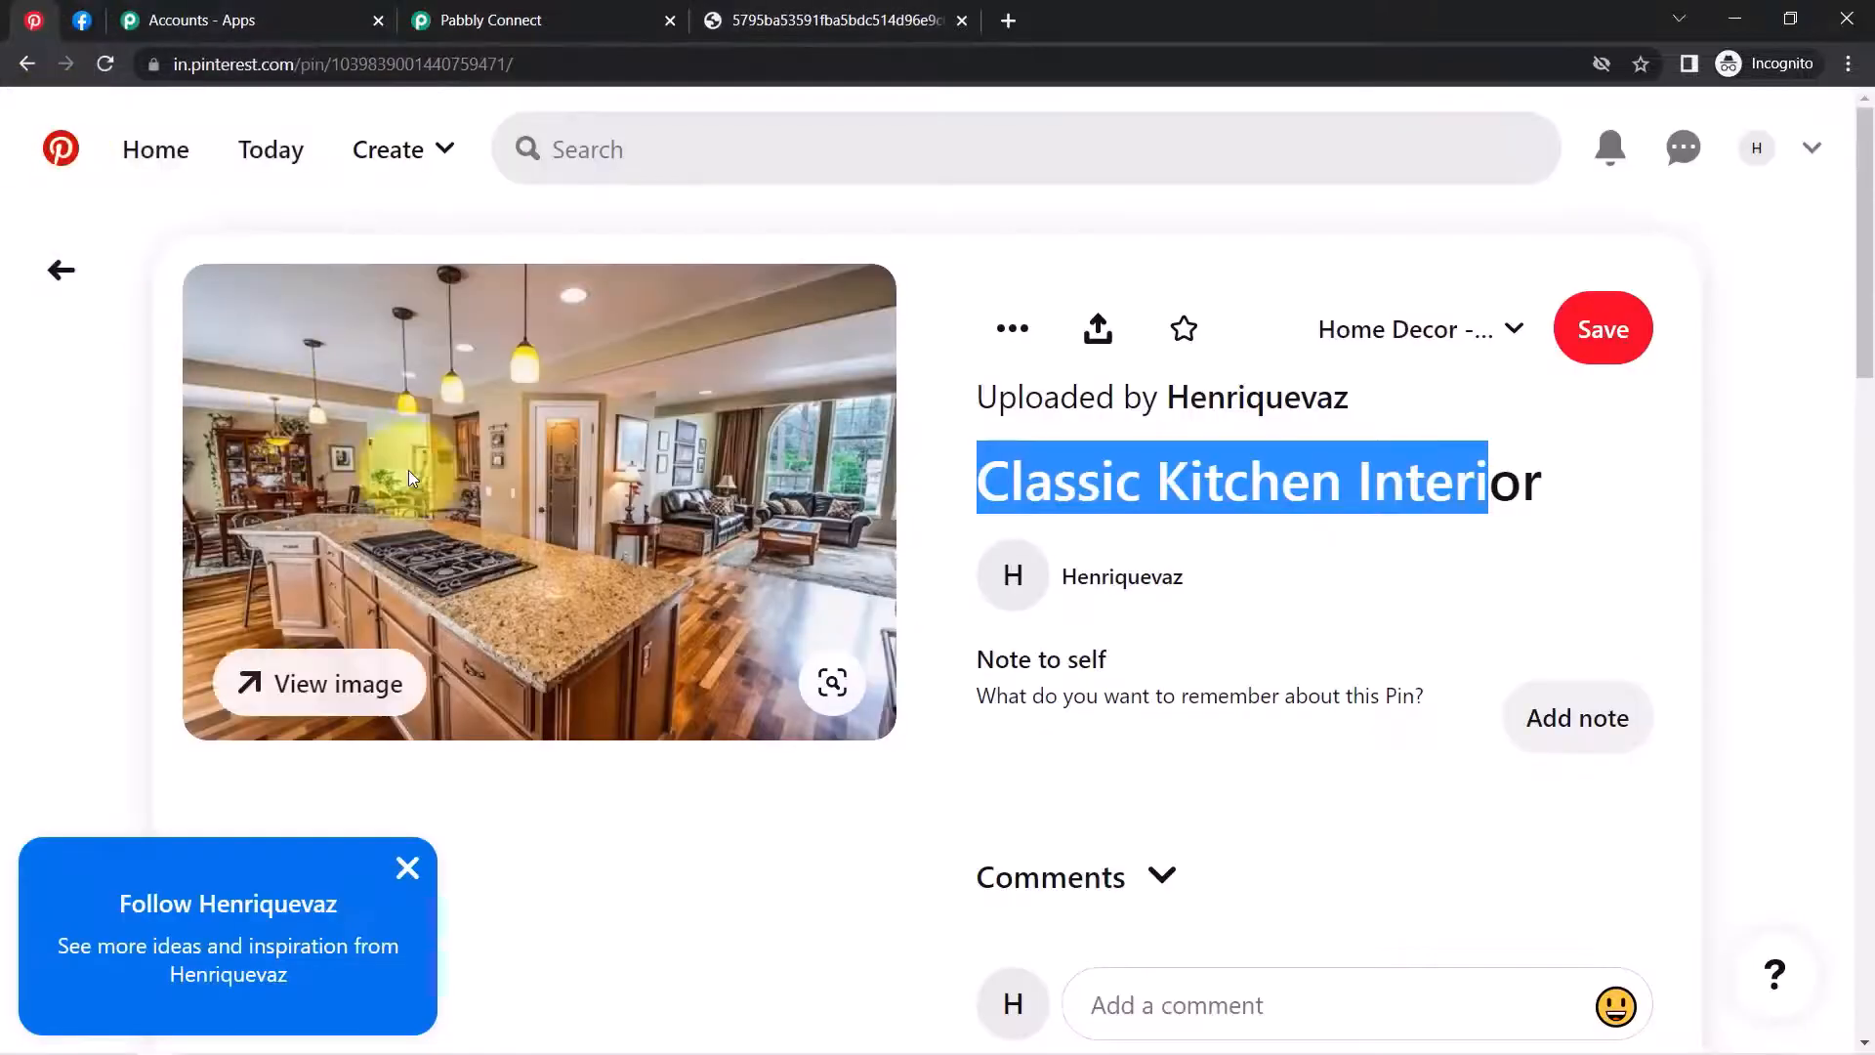
pyautogui.click(517, 13)
pyautogui.moveTo(1581, 402); pyautogui.dragTo(1516, 378)
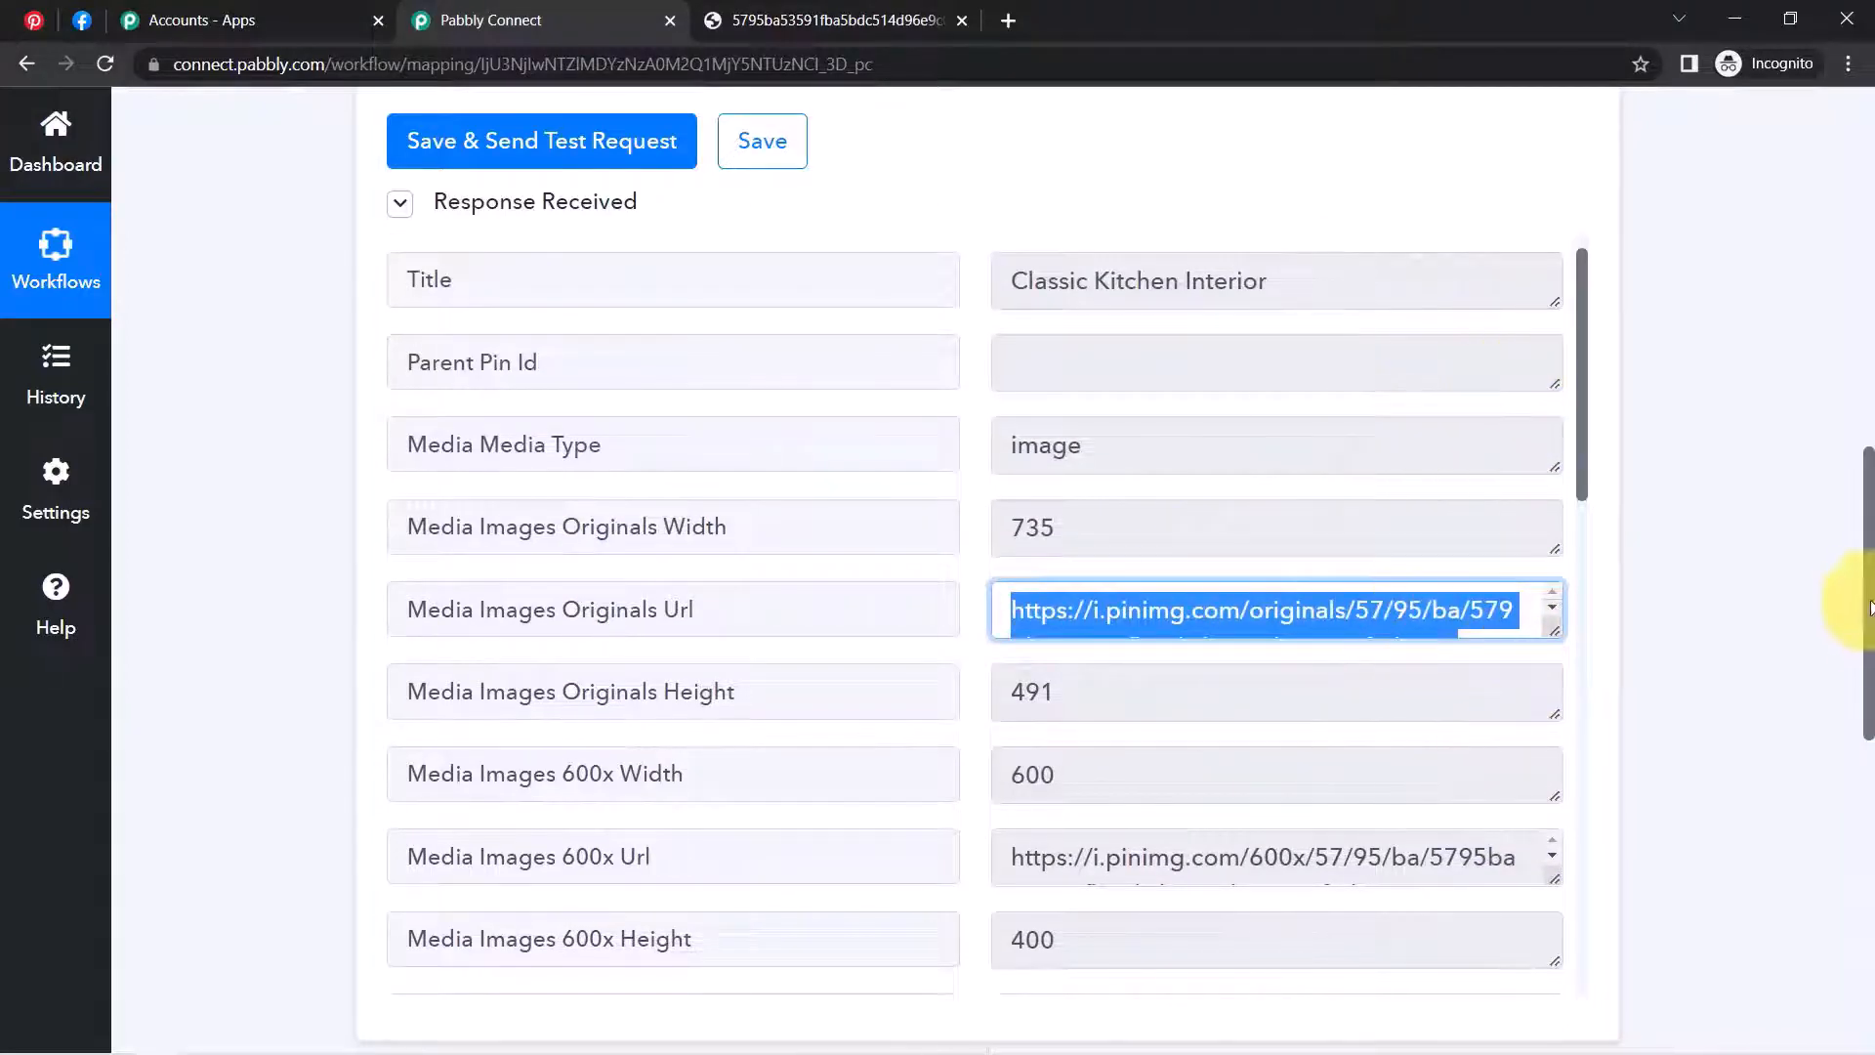
# Set the workflow's action app to Facebook Pages with the action event Create Page Photo
pyautogui.moveTo(1866, 581); pyautogui.dragTo(1853, 884)
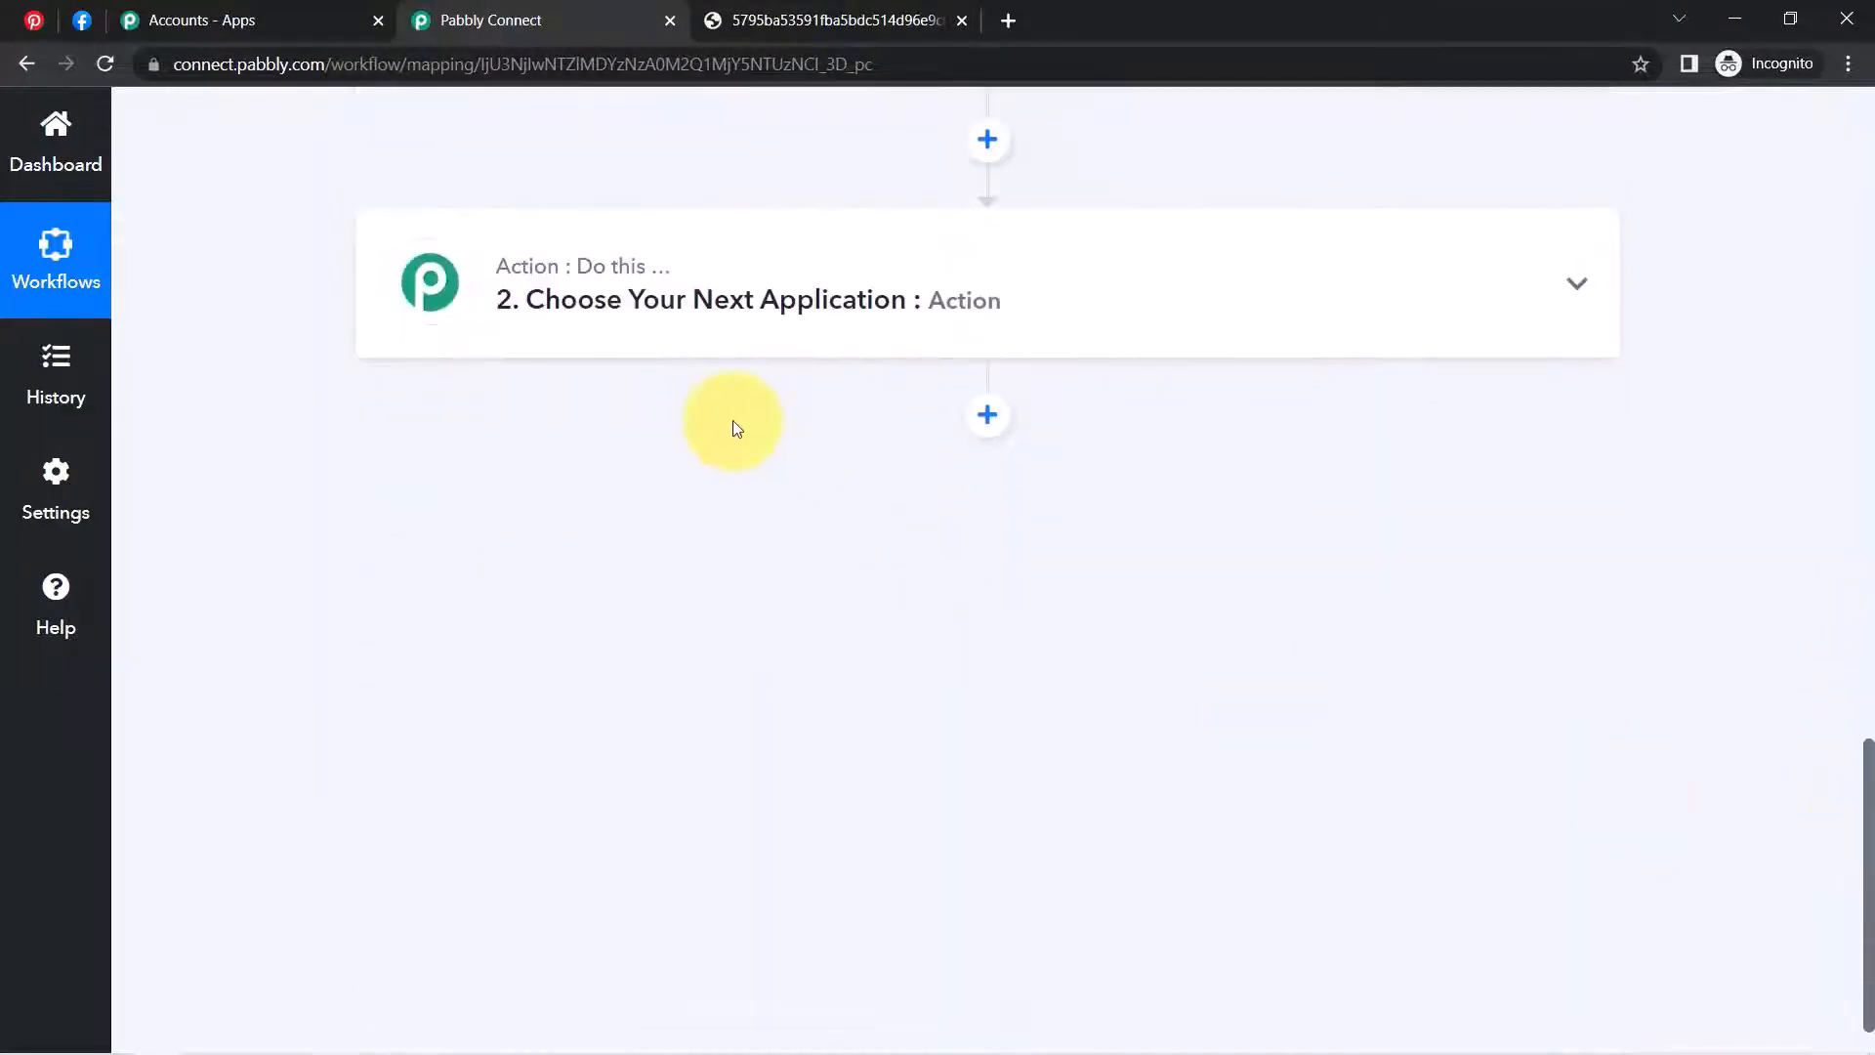
pyautogui.click(572, 290)
pyautogui.click(433, 479)
pyautogui.write('face')
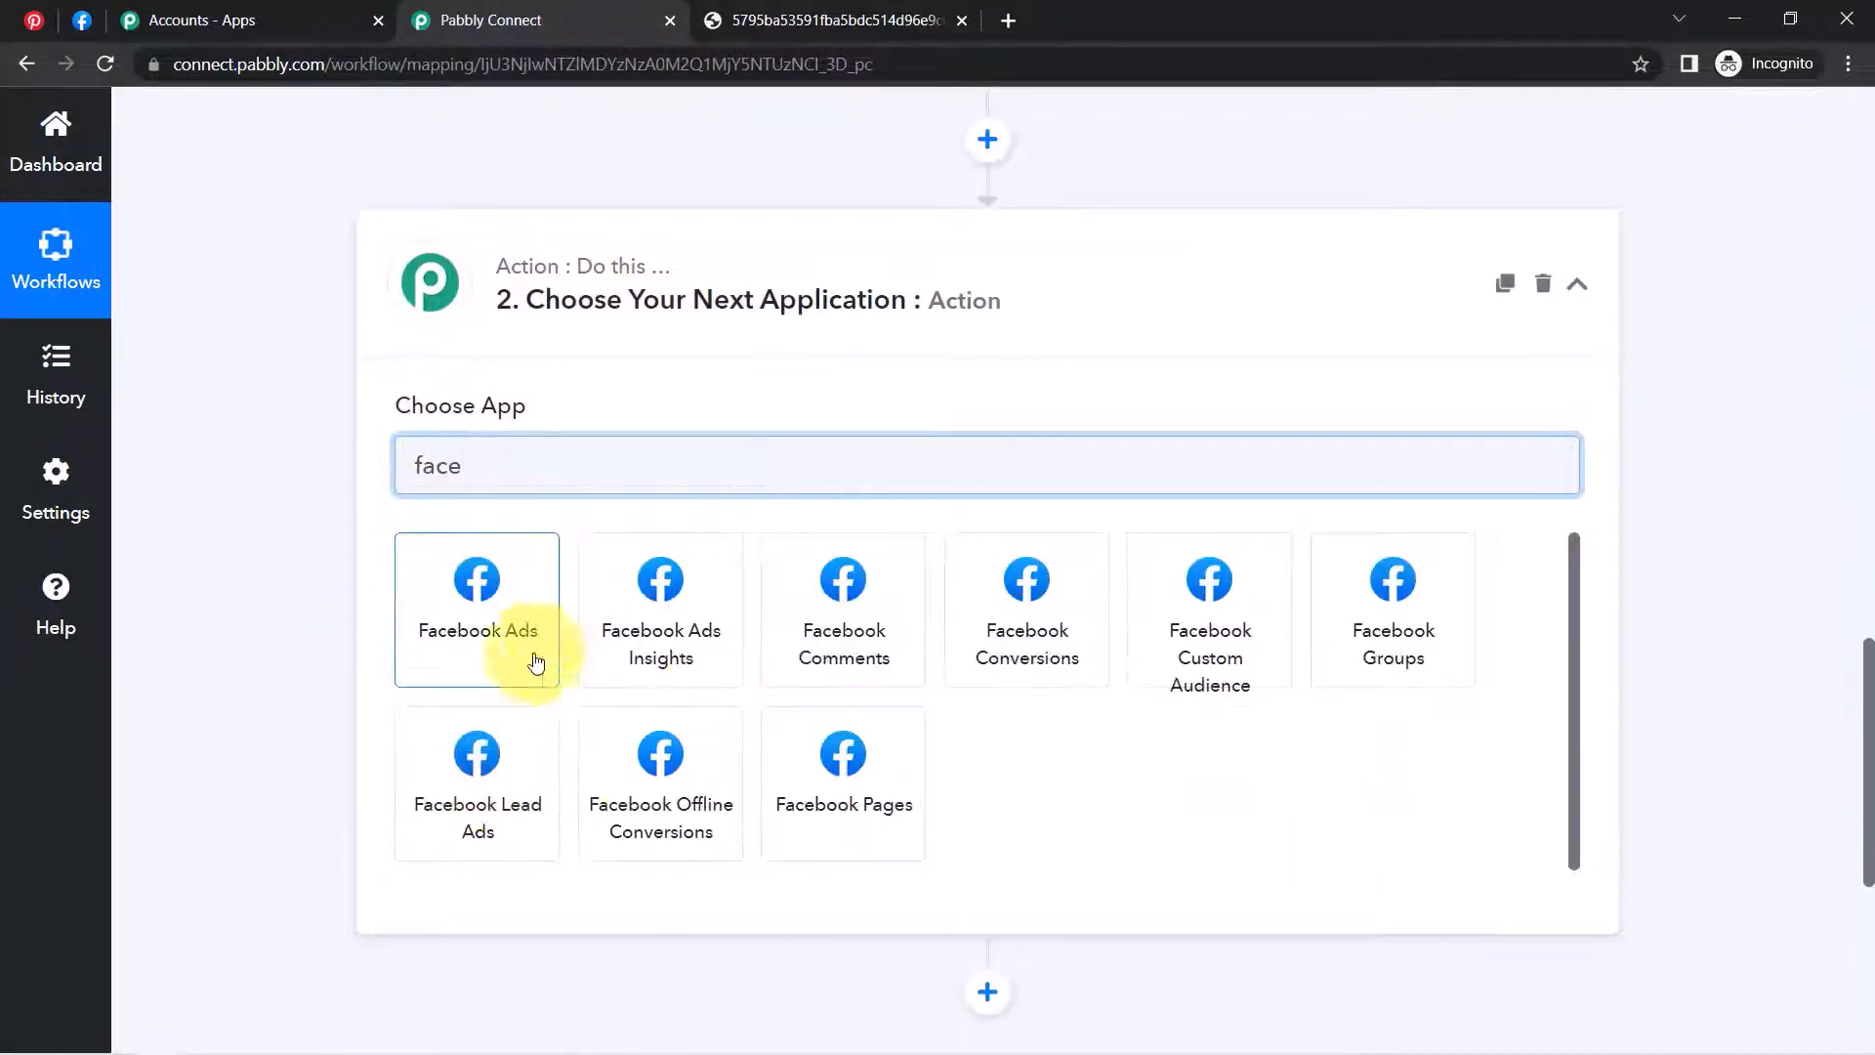
pyautogui.click(854, 778)
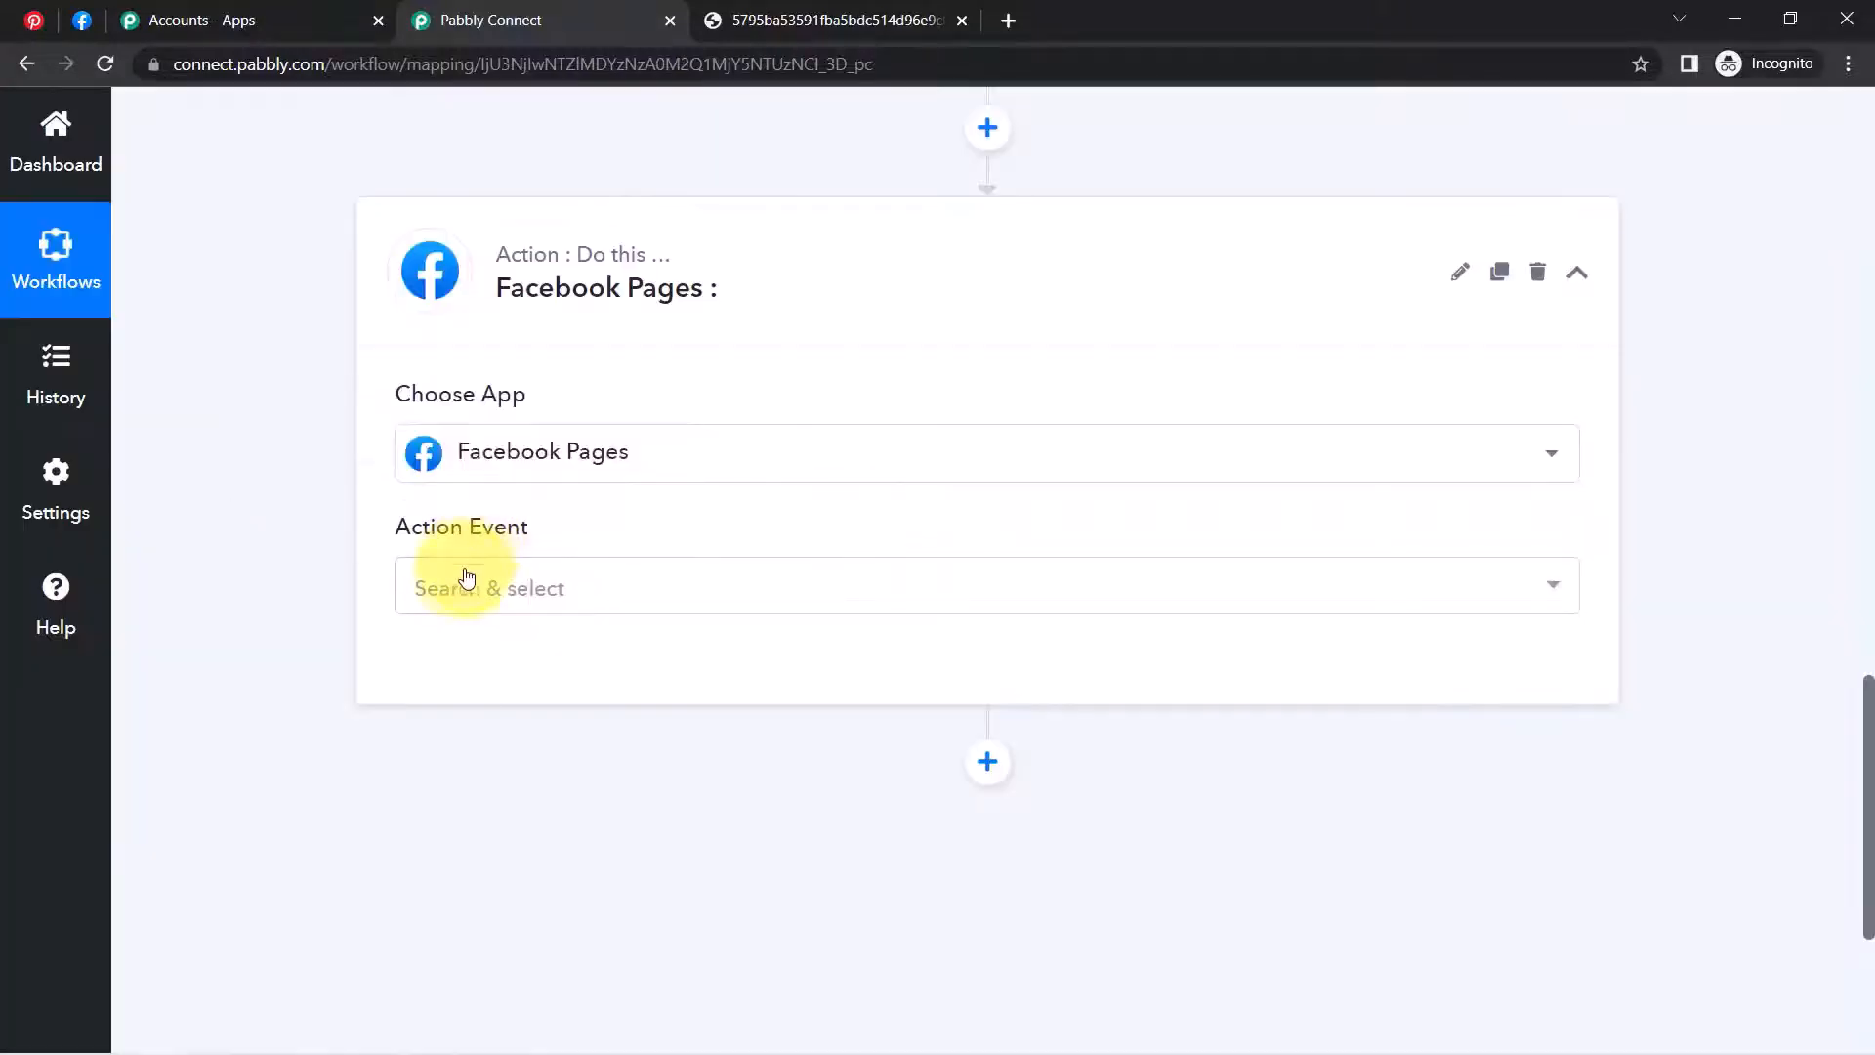
pyautogui.click(466, 584)
pyautogui.moveTo(1868, 813); pyautogui.dragTo(1868, 835)
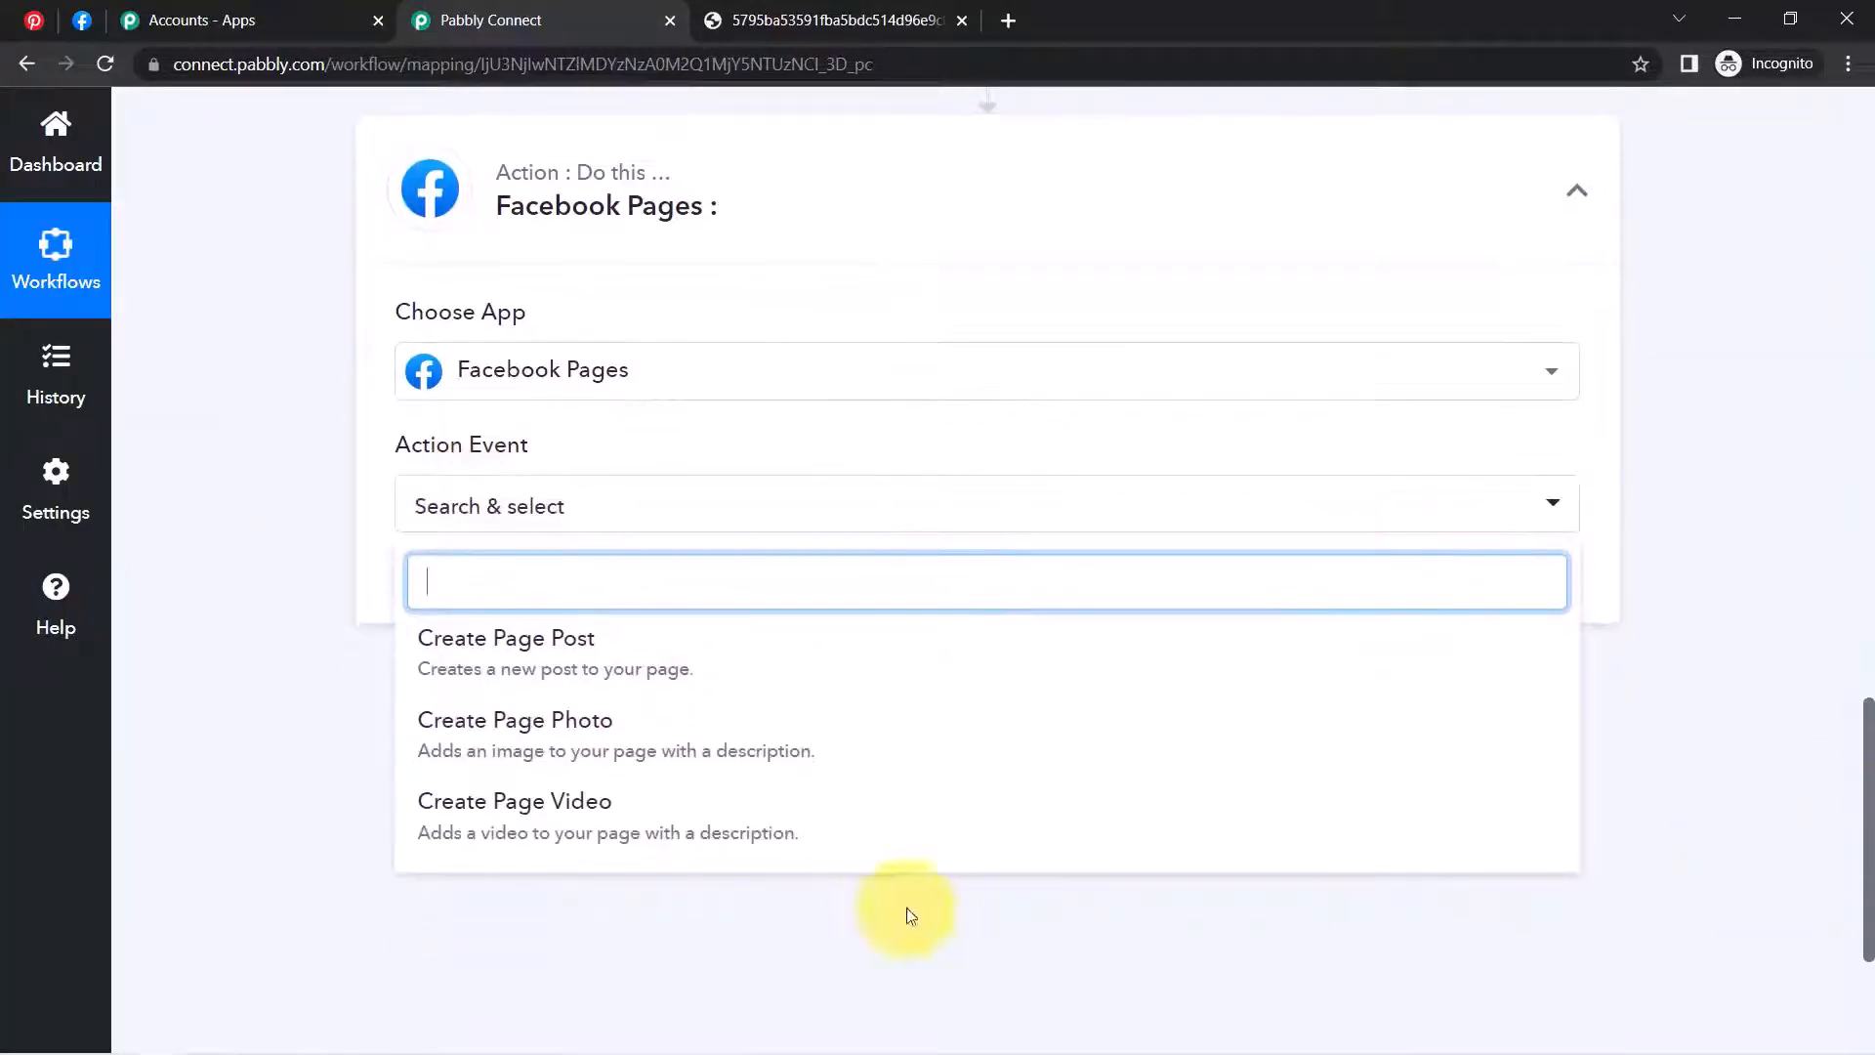
pyautogui.click(556, 745)
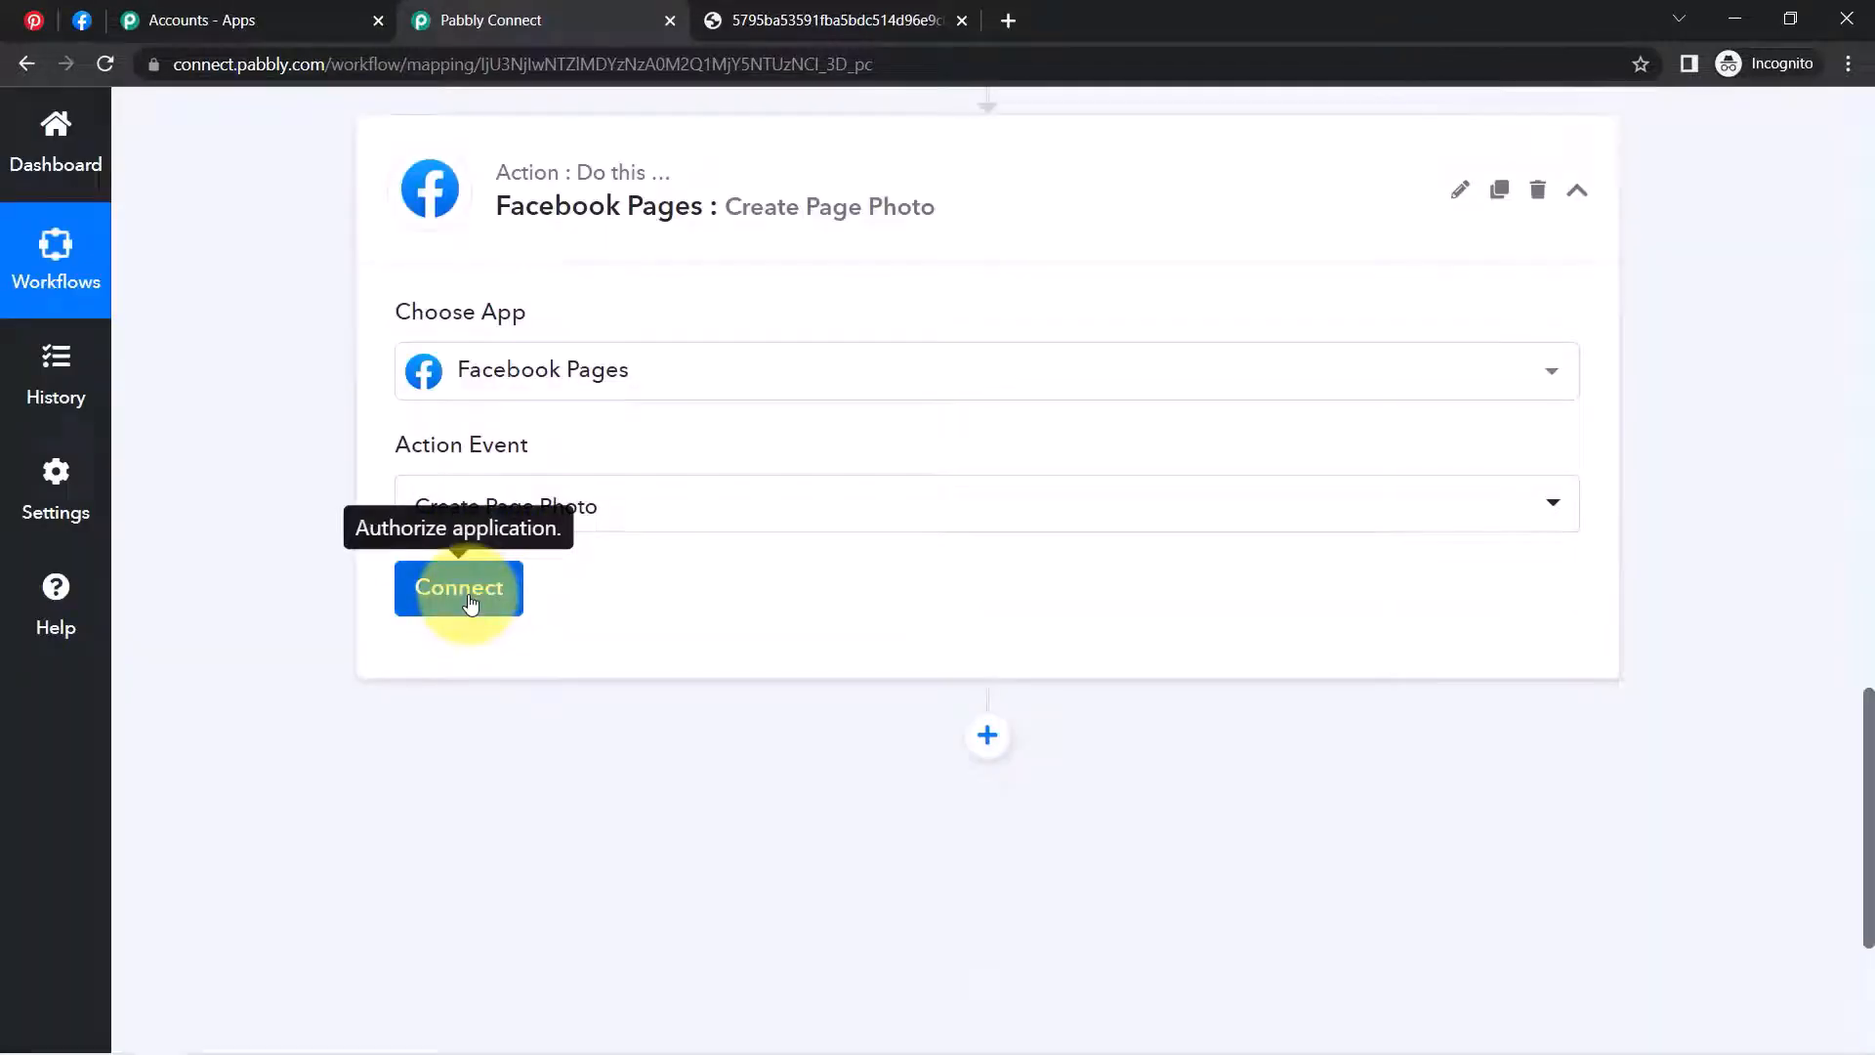
# Add a new Facebook Pages connection for the action and authorize it with the logged-in Facebook account
pyautogui.click(470, 603)
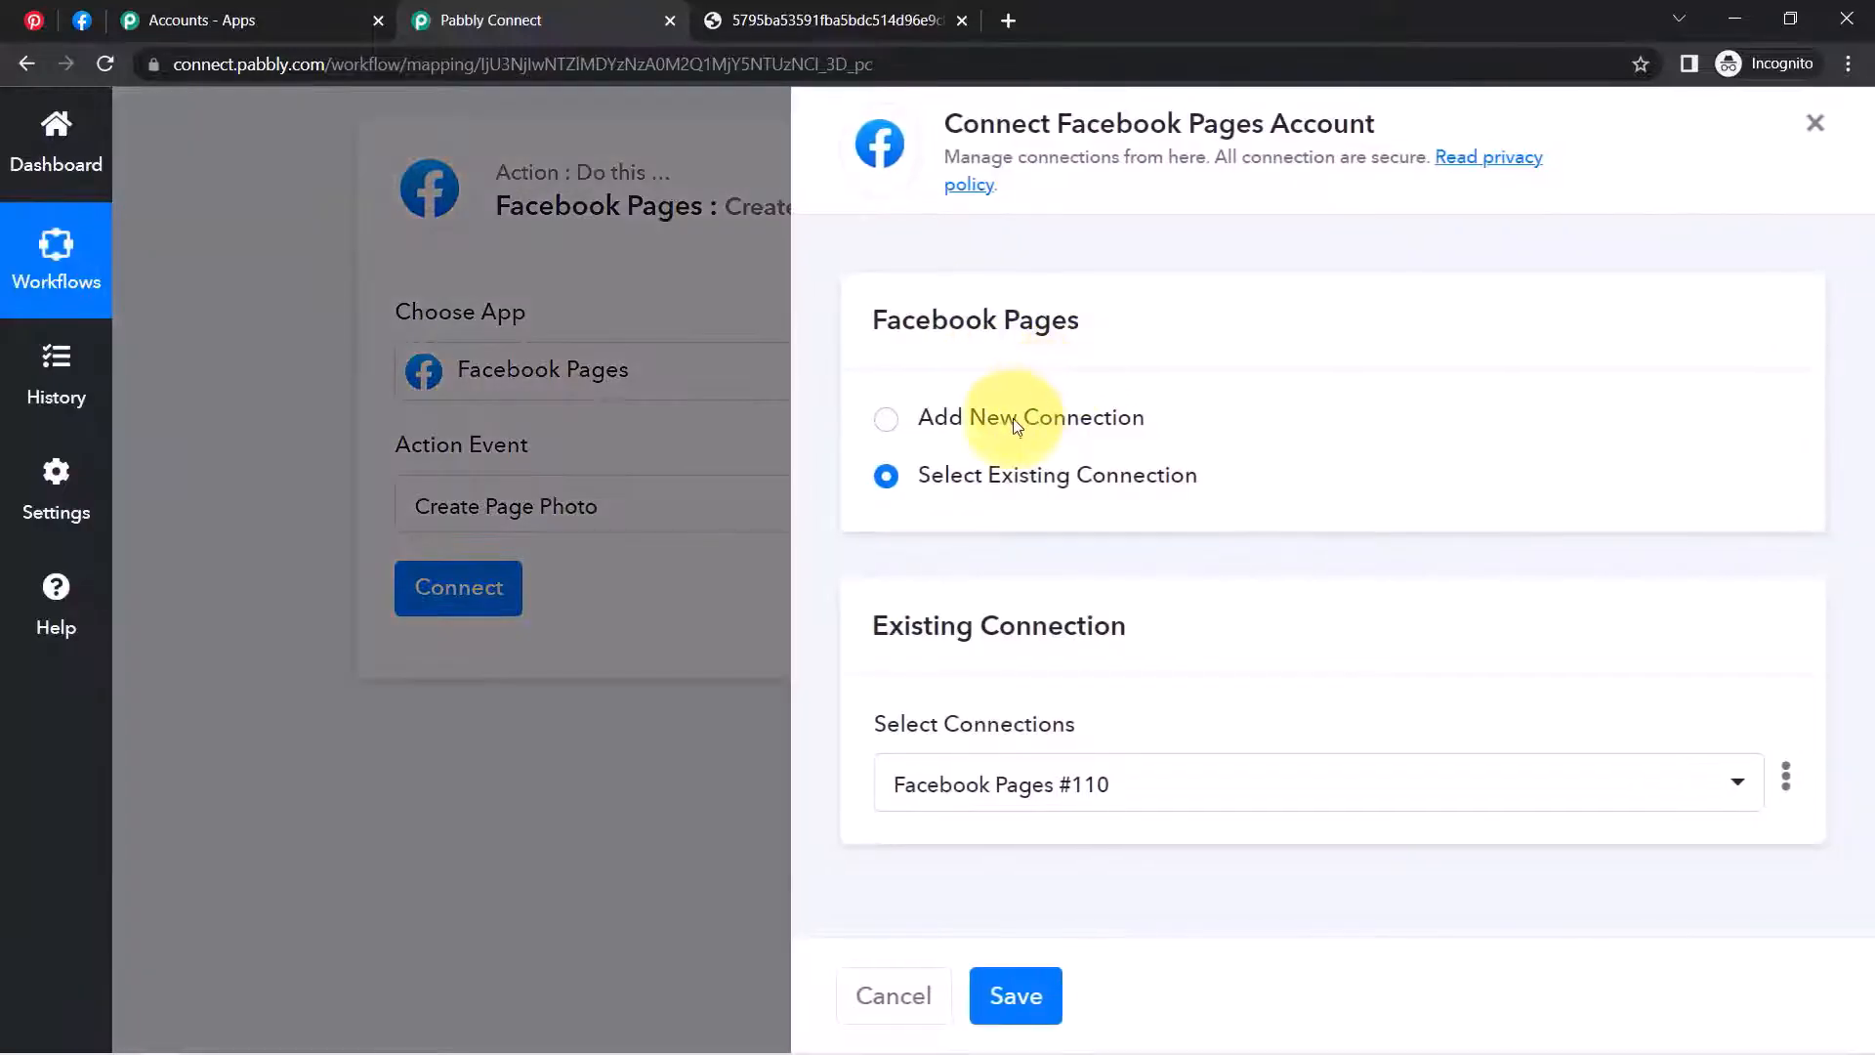
pyautogui.click(1016, 424)
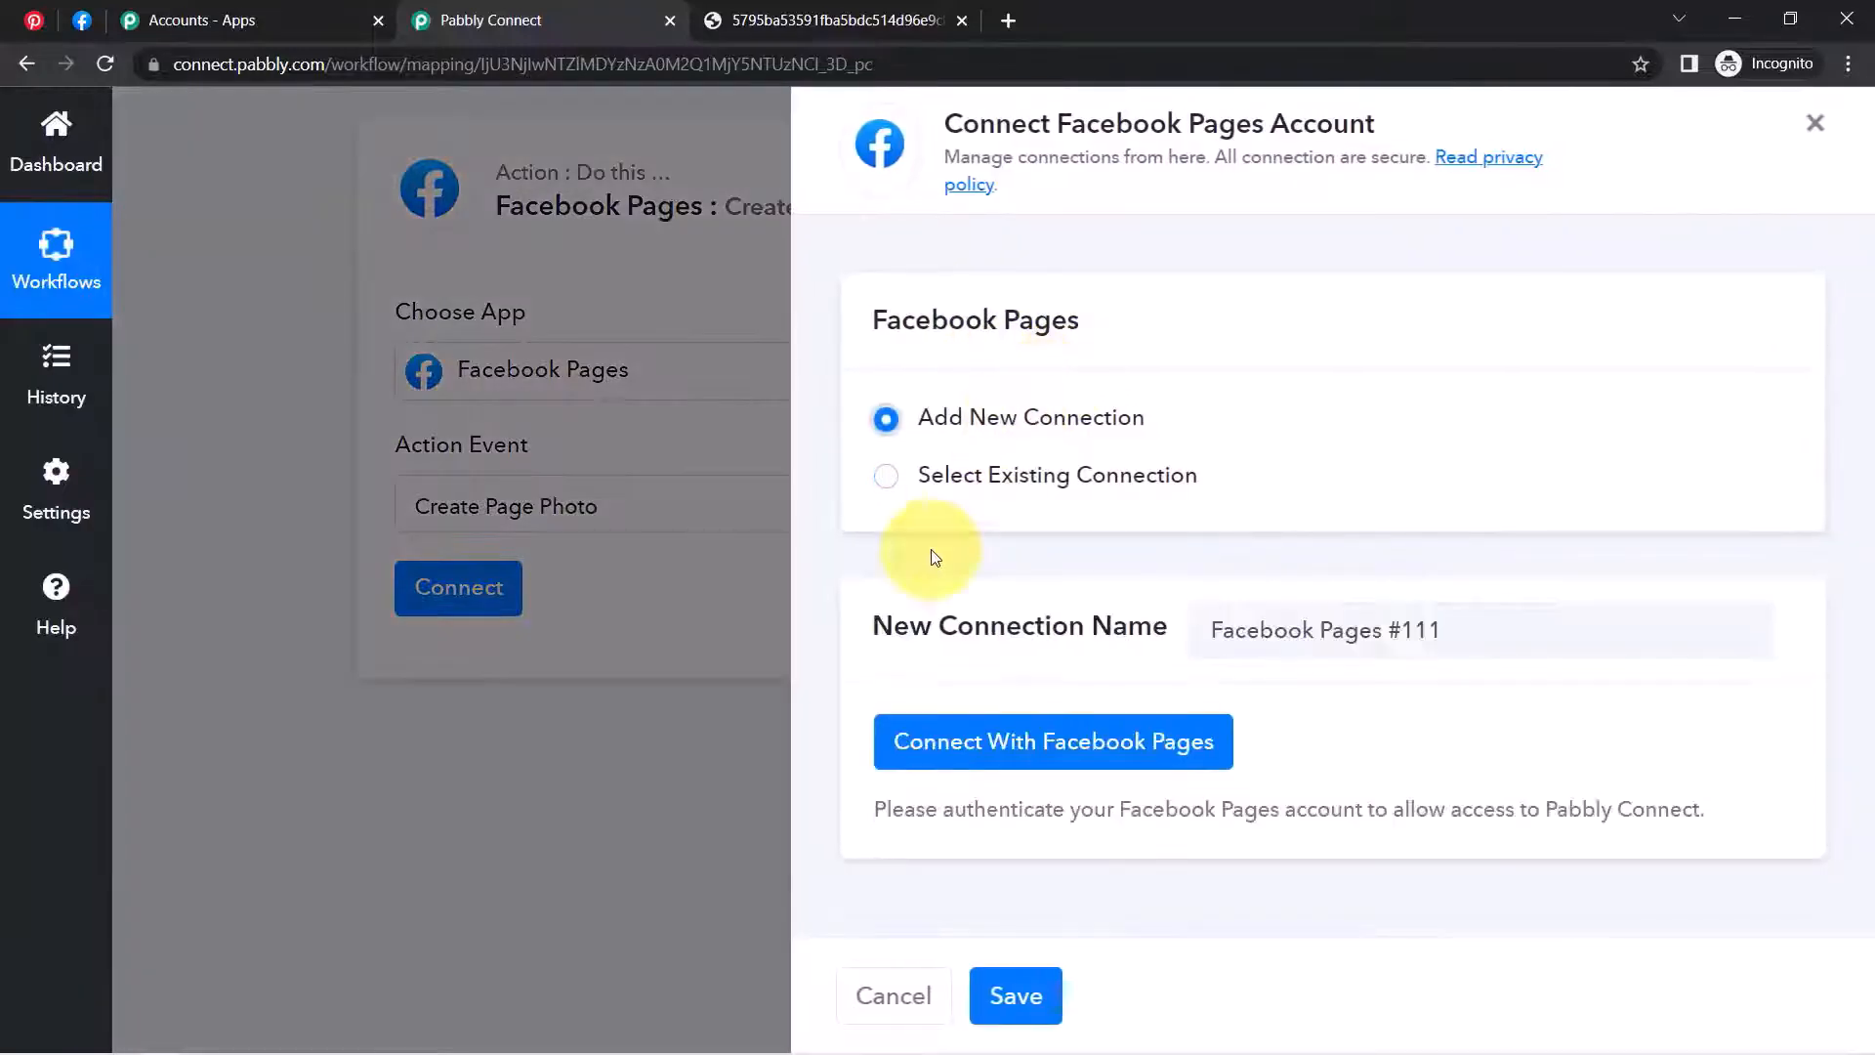
pyautogui.click(1111, 741)
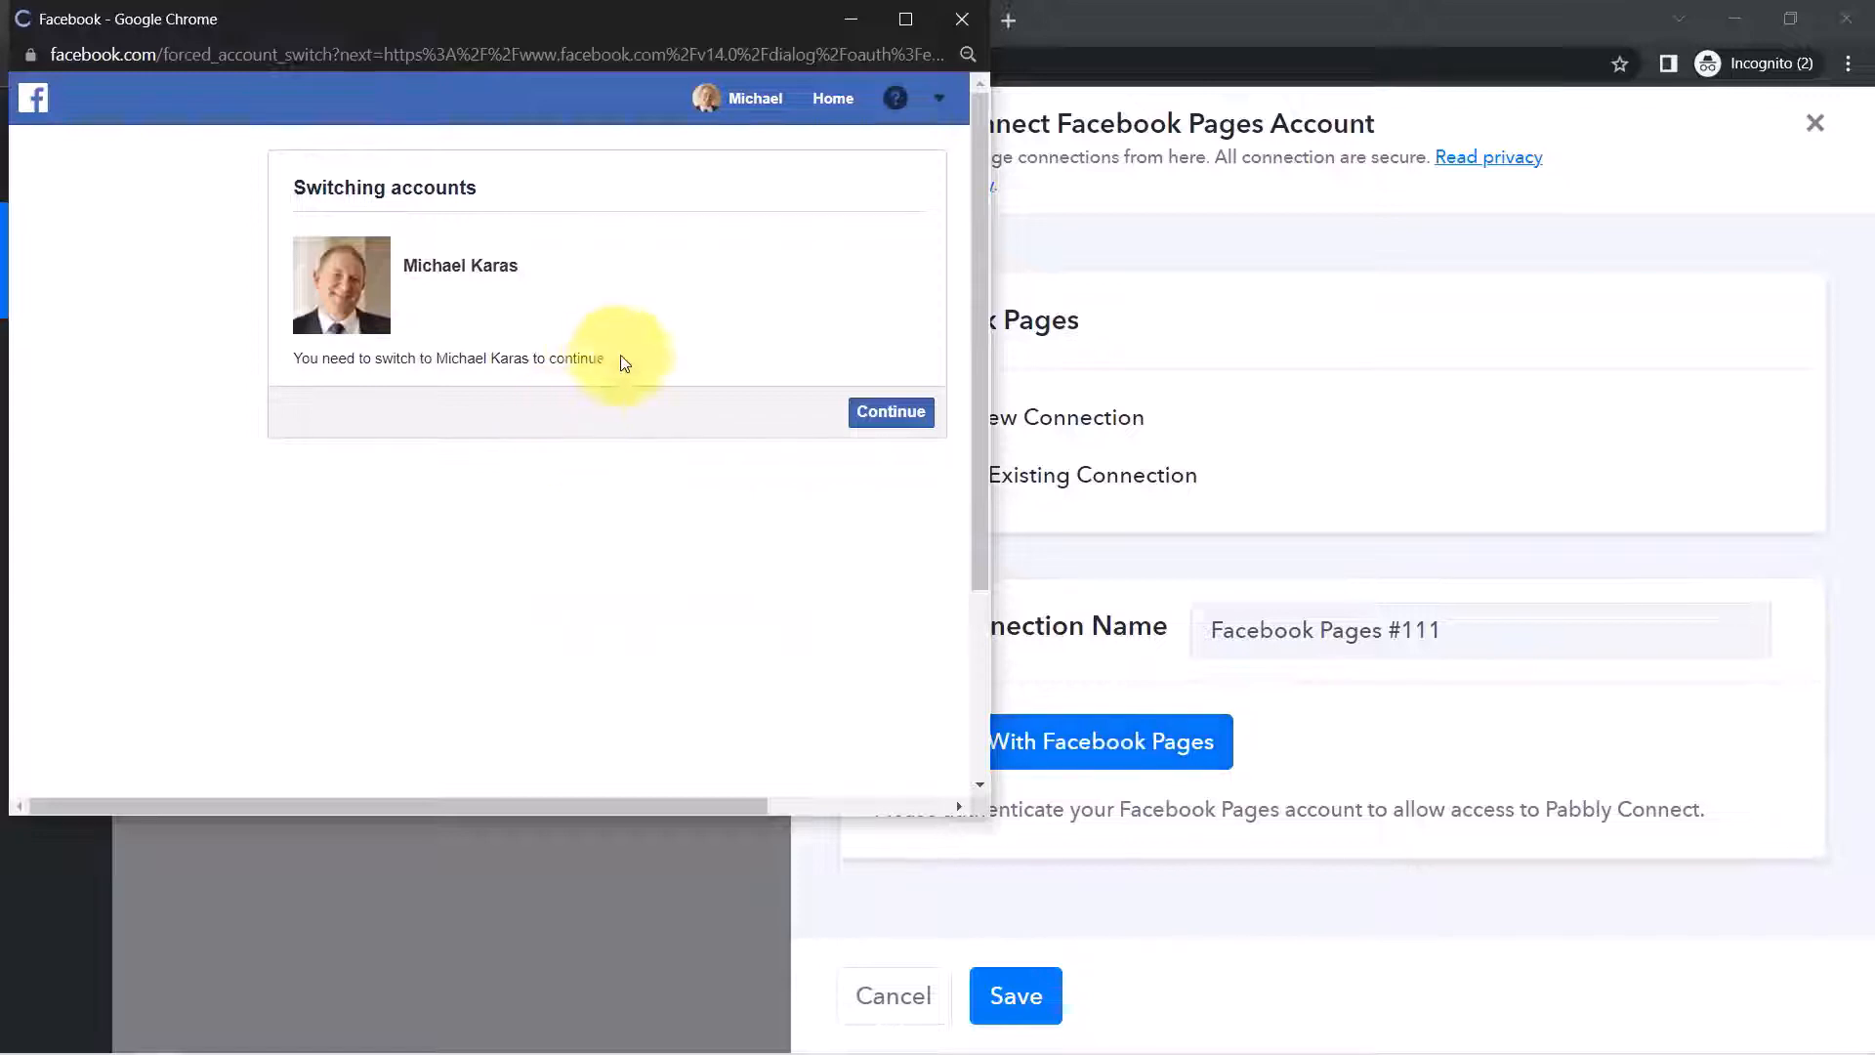
pyautogui.click(886, 418)
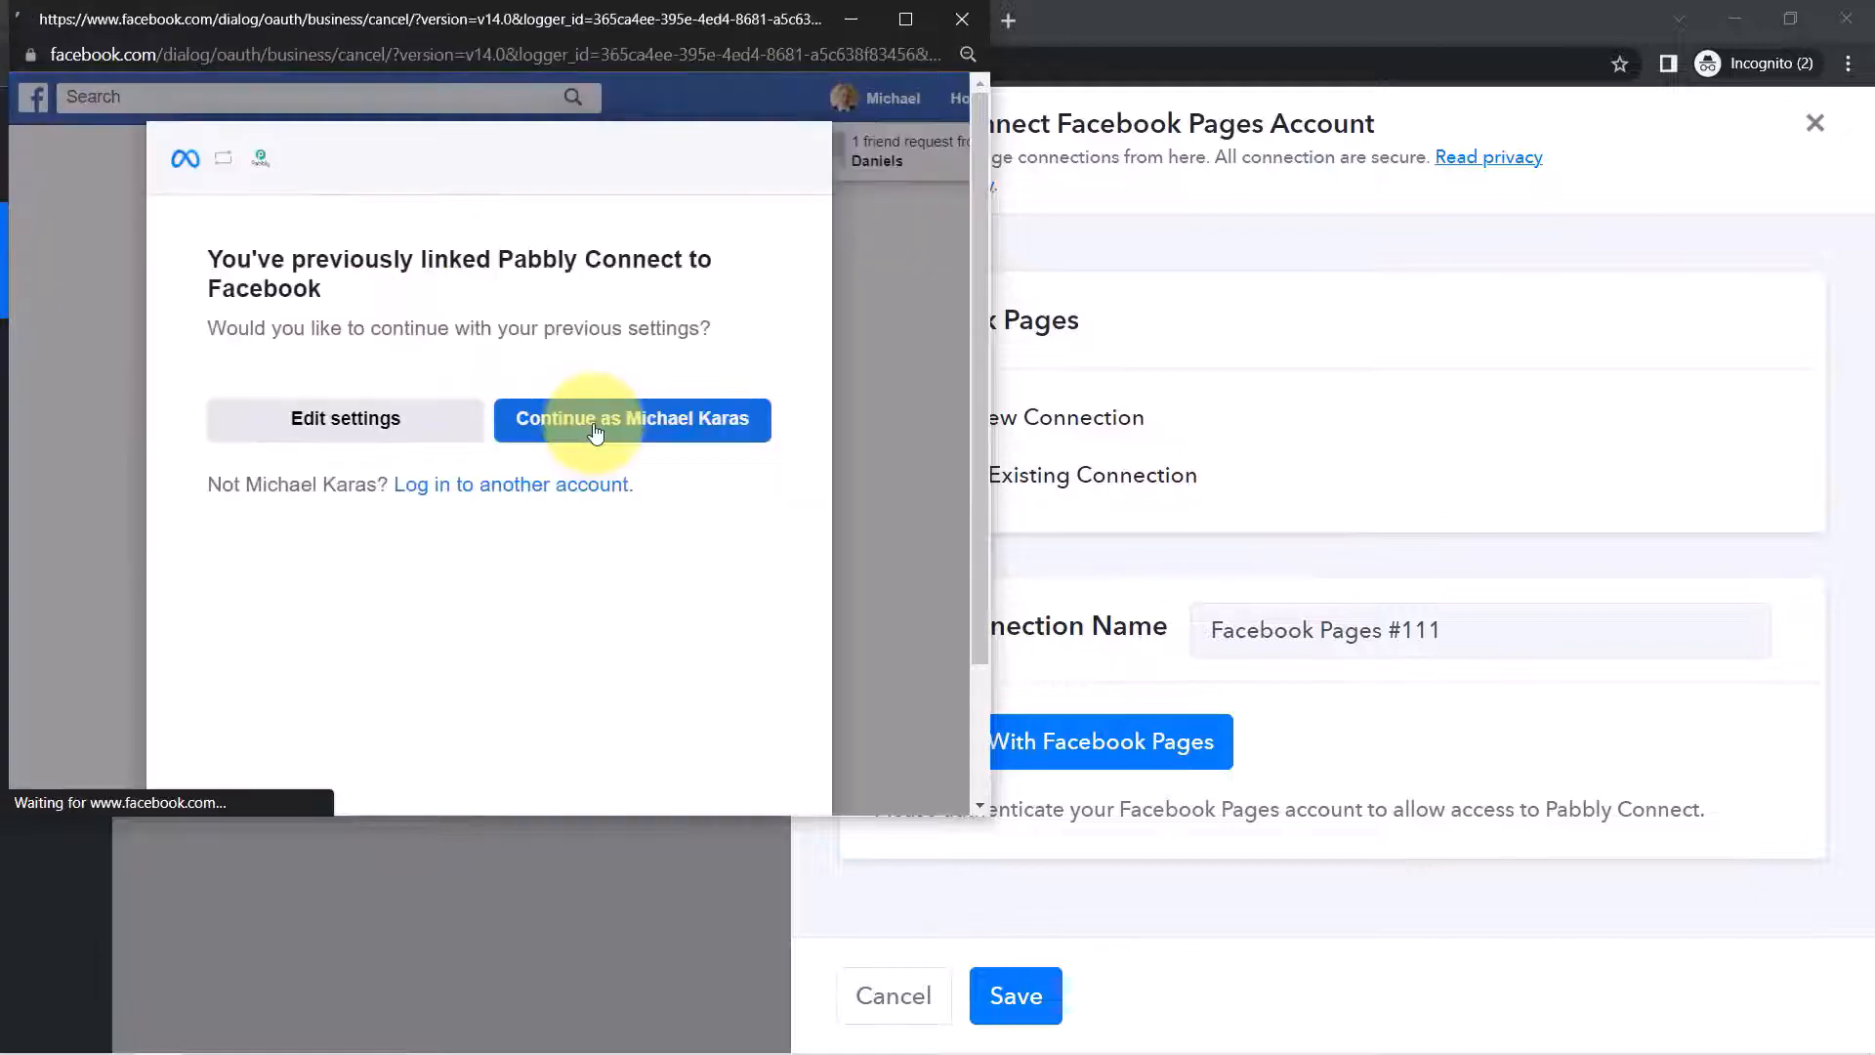
pyautogui.click(595, 432)
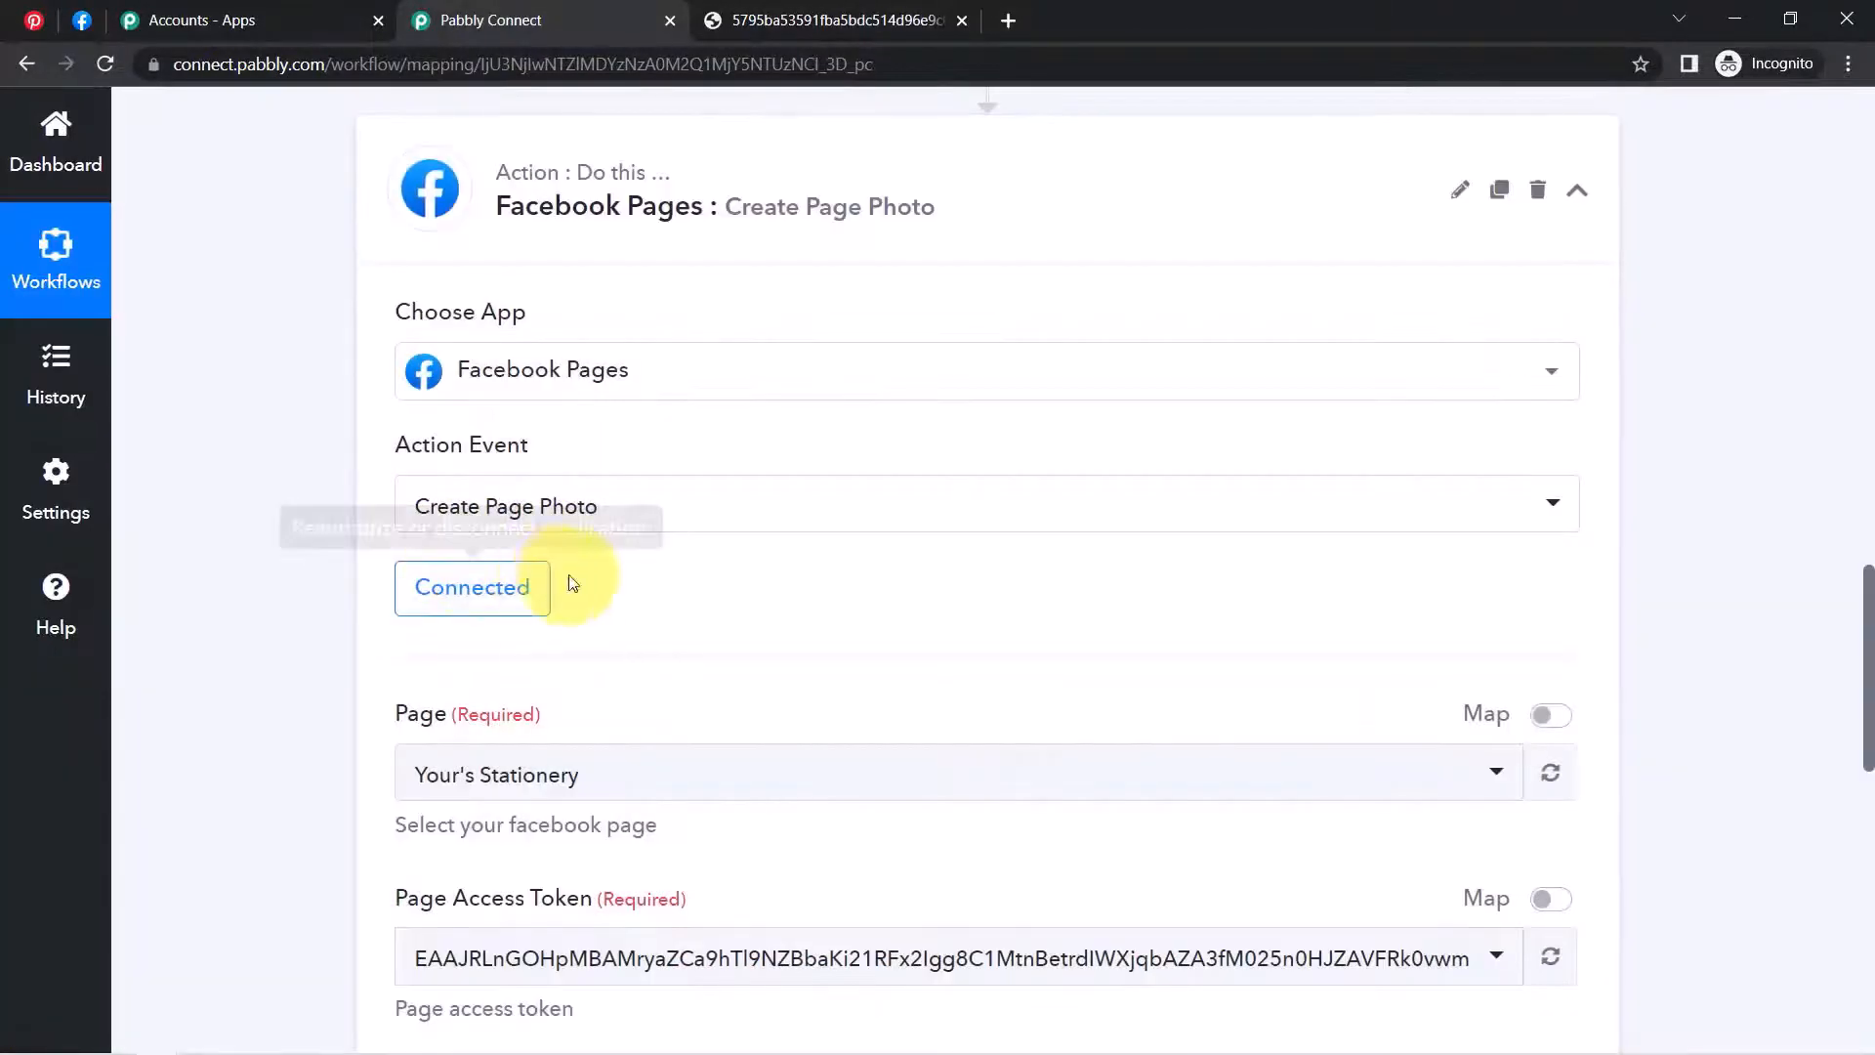
# Open the action's list of Facebook pages and compare it with the pages the account manages on Facebook
pyautogui.moveTo(1862, 576); pyautogui.dragTo(1863, 672)
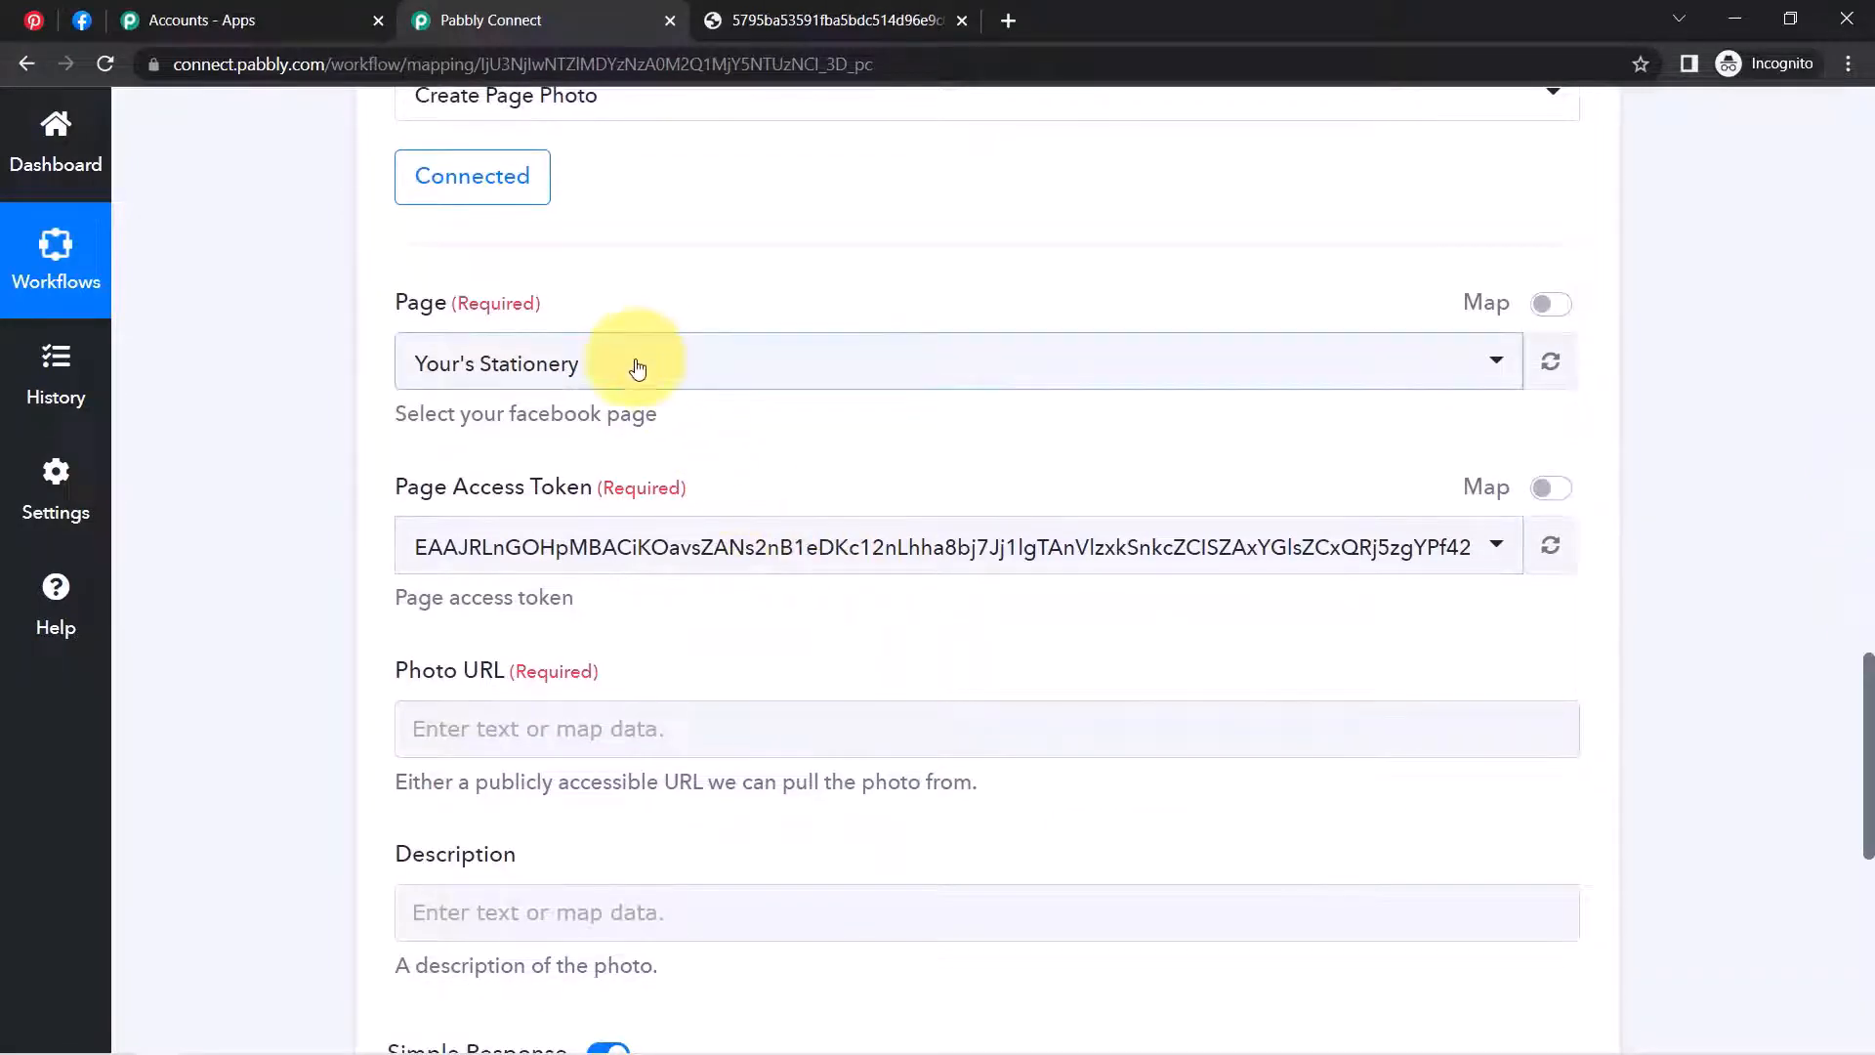
pyautogui.click(636, 368)
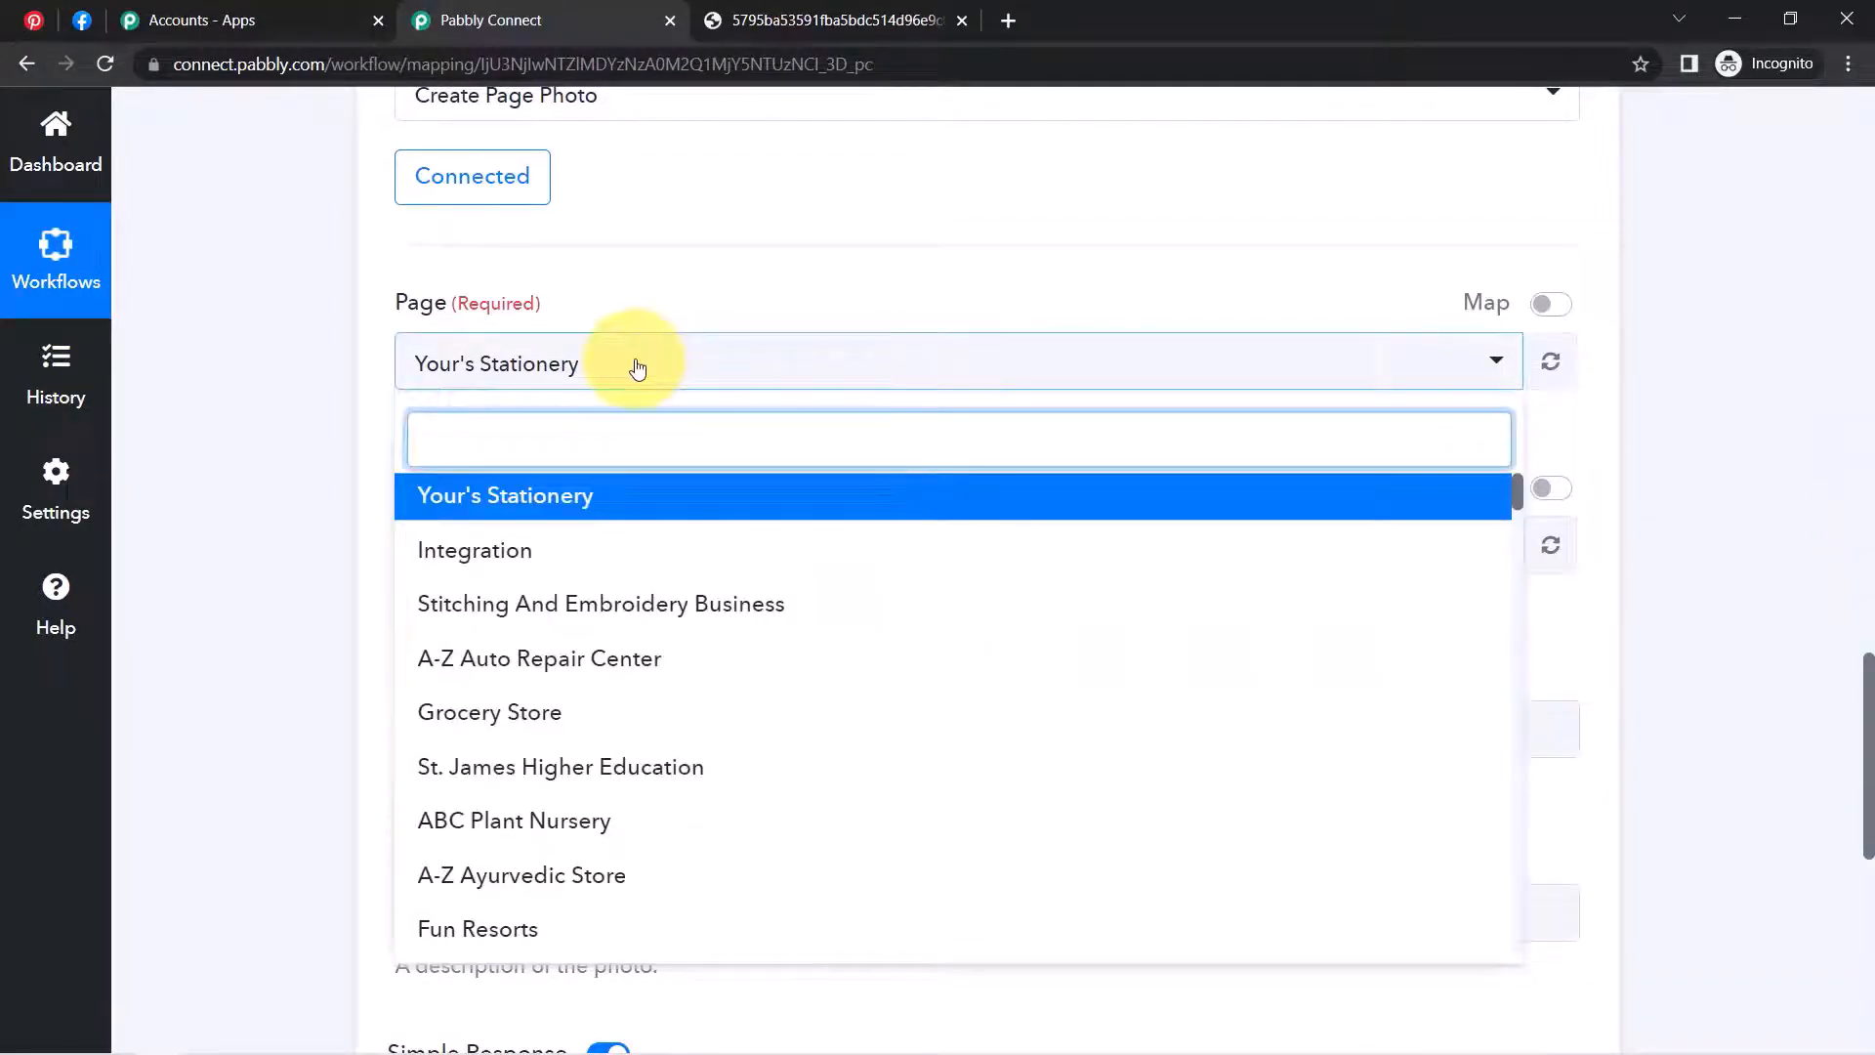
pyautogui.click(83, 21)
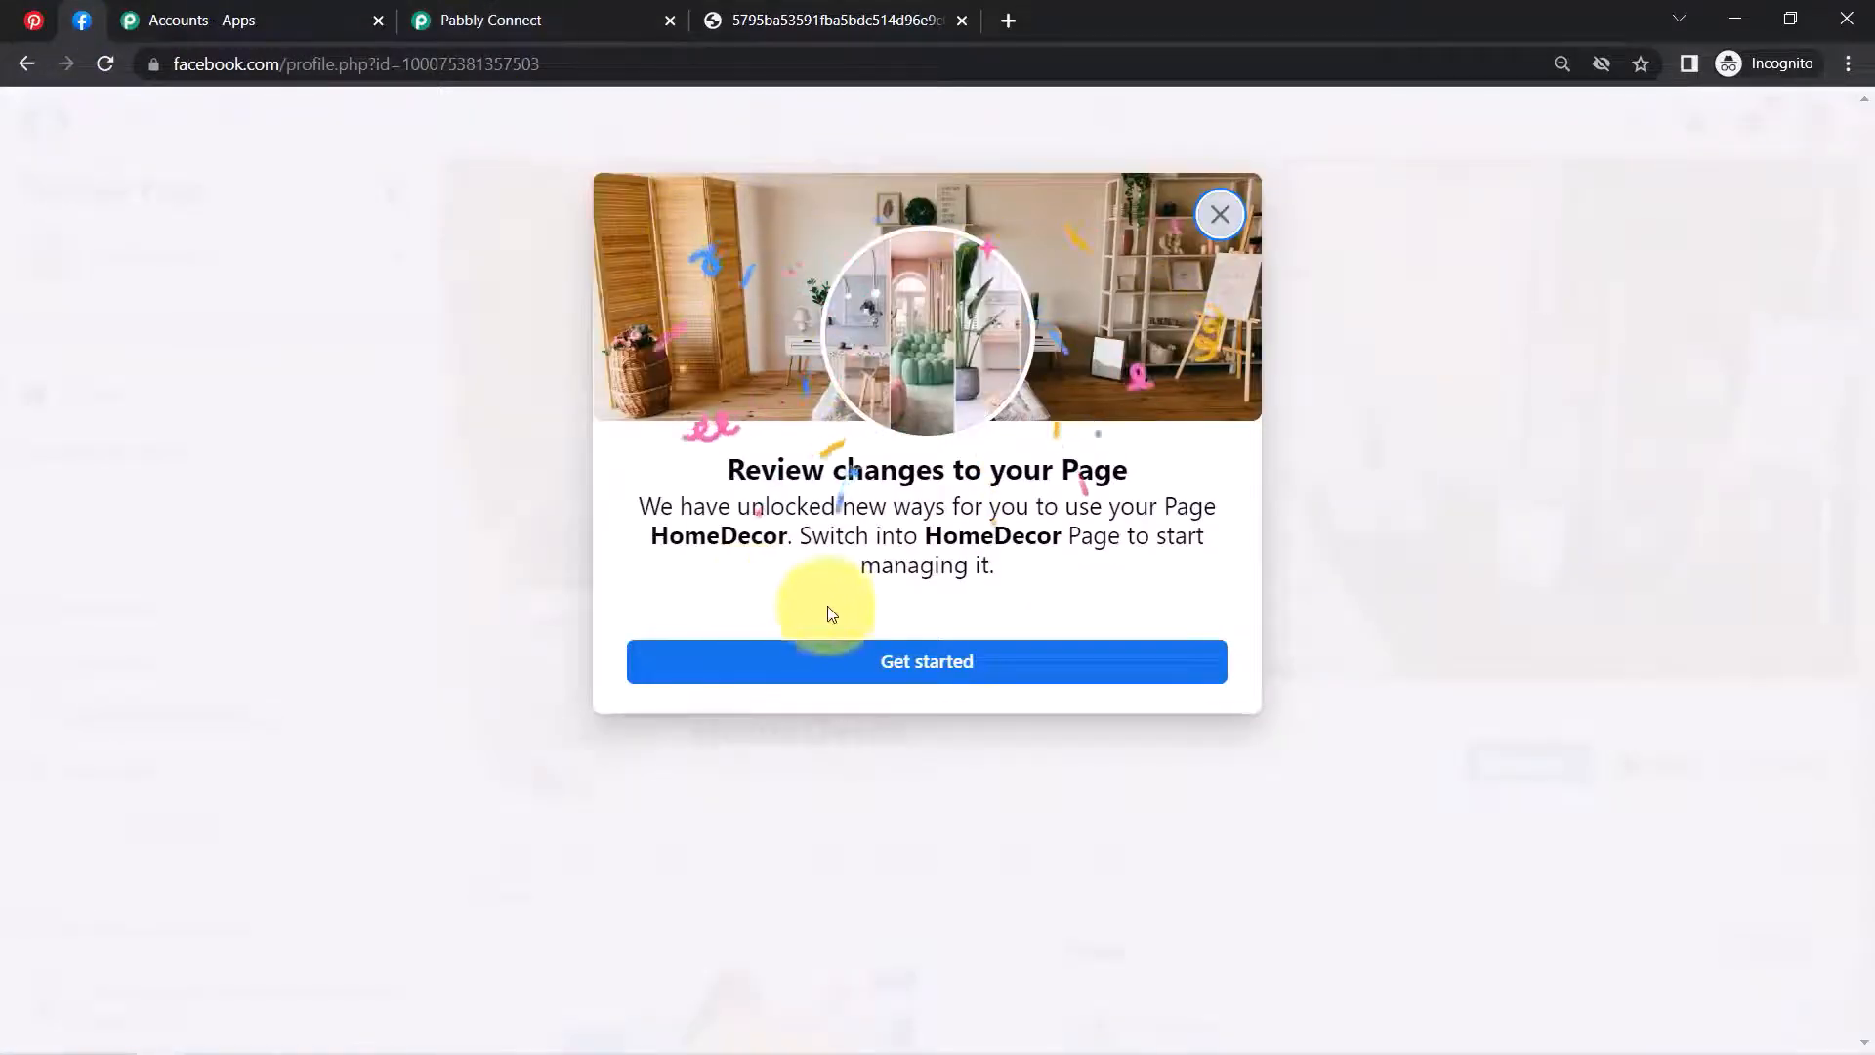
pyautogui.click(1220, 212)
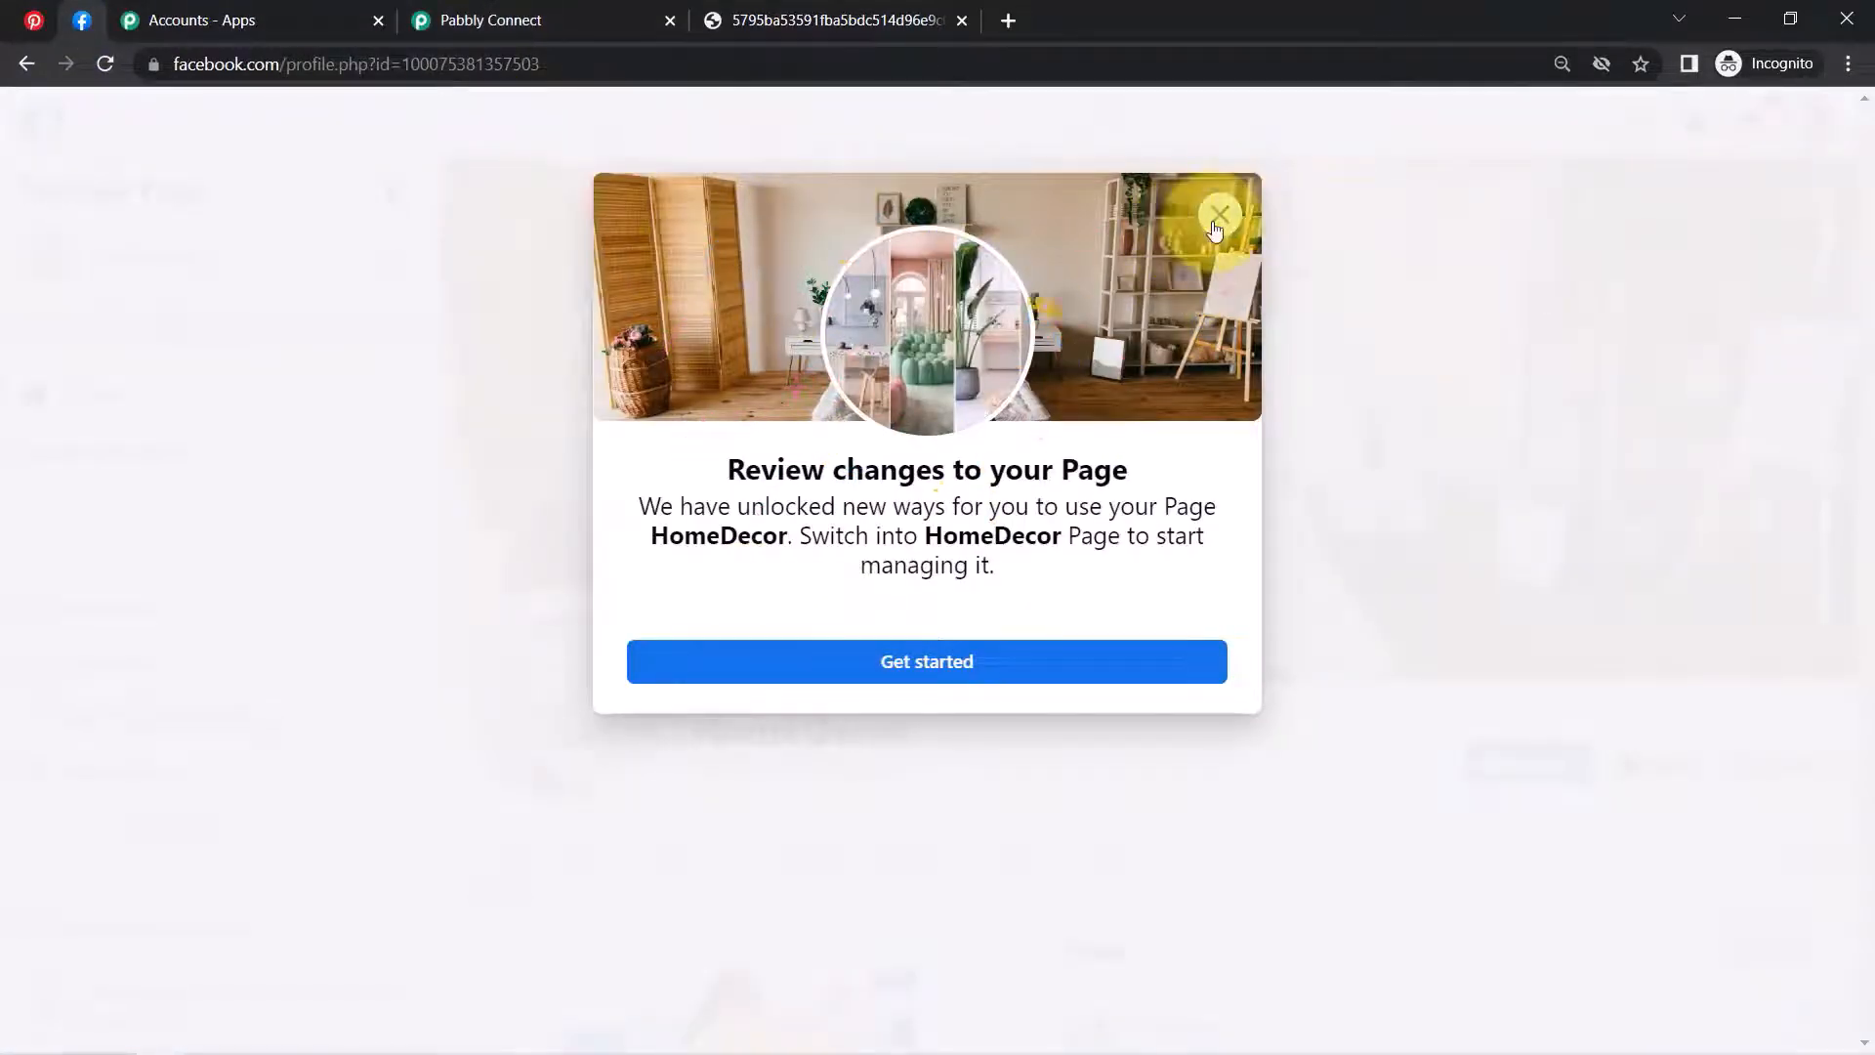
pyautogui.rightClick(921, 126)
pyautogui.press('Escape')
pyautogui.middleClick(890, 142)
pyautogui.click(251, 15)
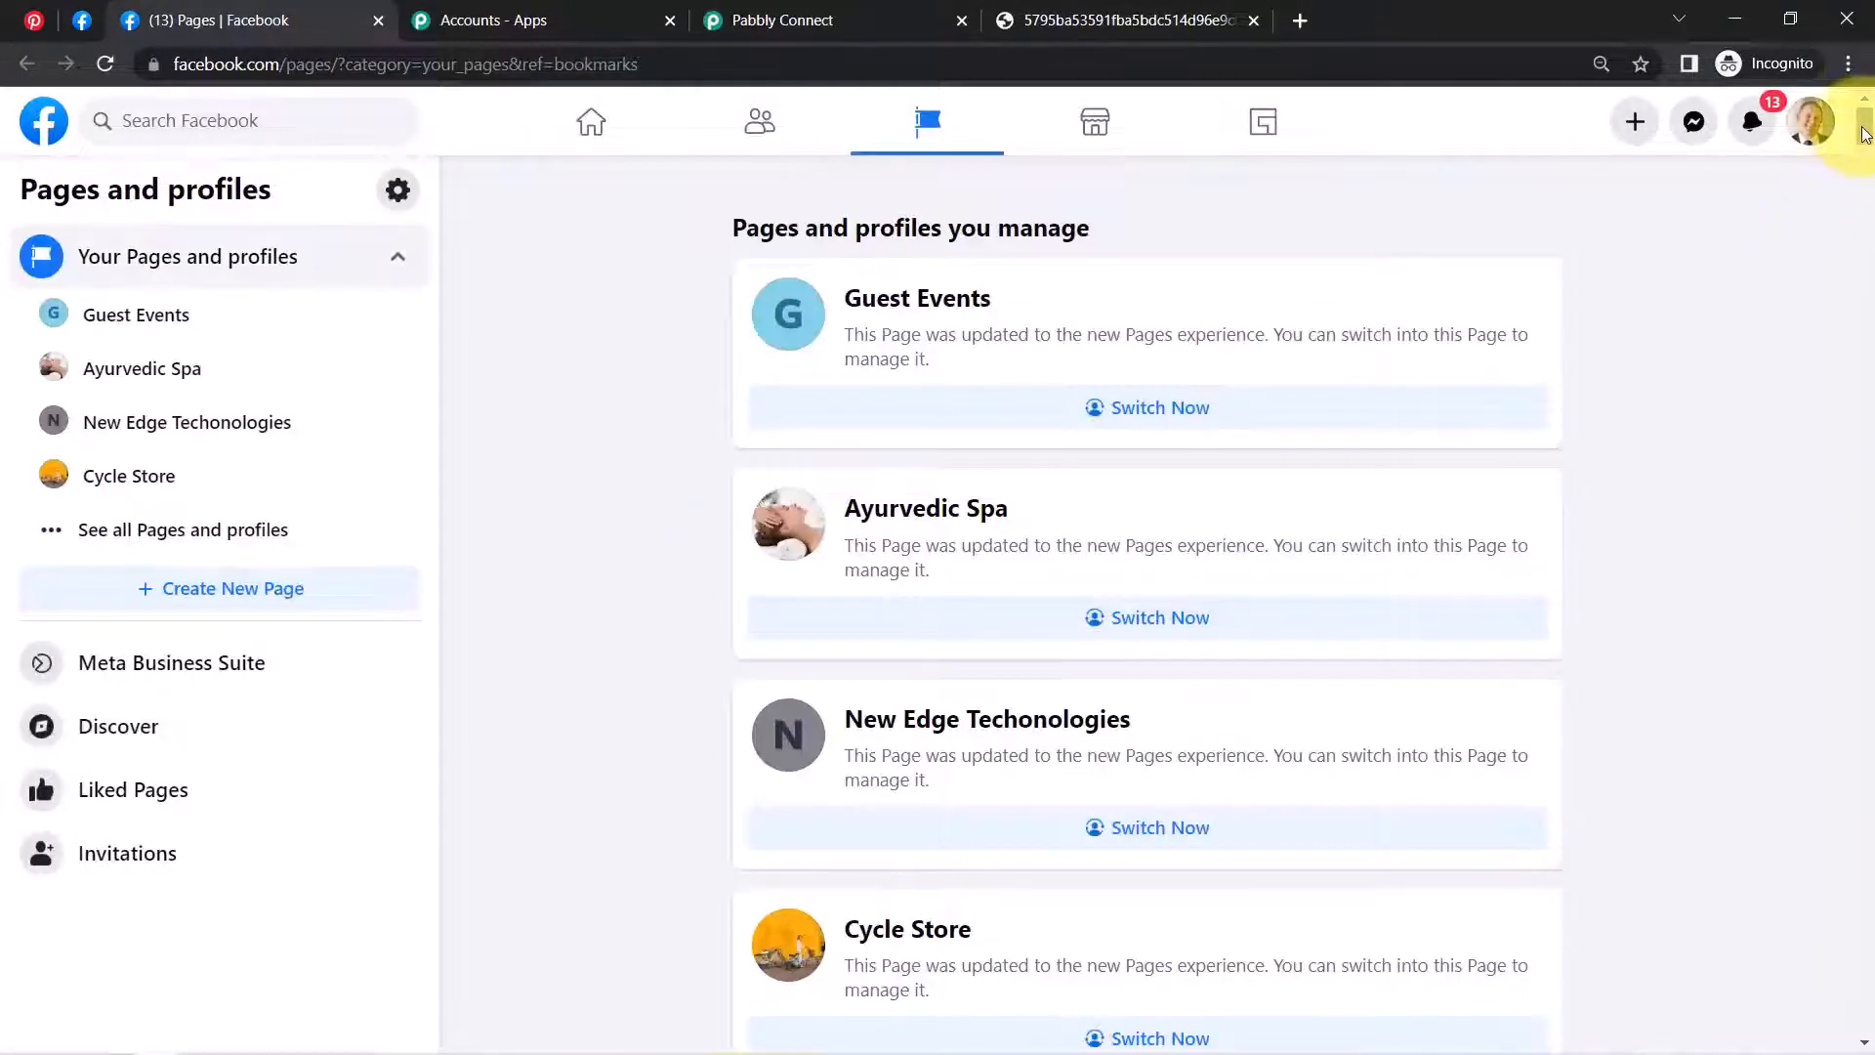
pyautogui.moveTo(1866, 117)
pyautogui.mouseDown()
pyautogui.moveTo(1867, 352)
pyautogui.moveTo(1855, 147)
pyautogui.mouseUp()
pyautogui.click(794, 20)
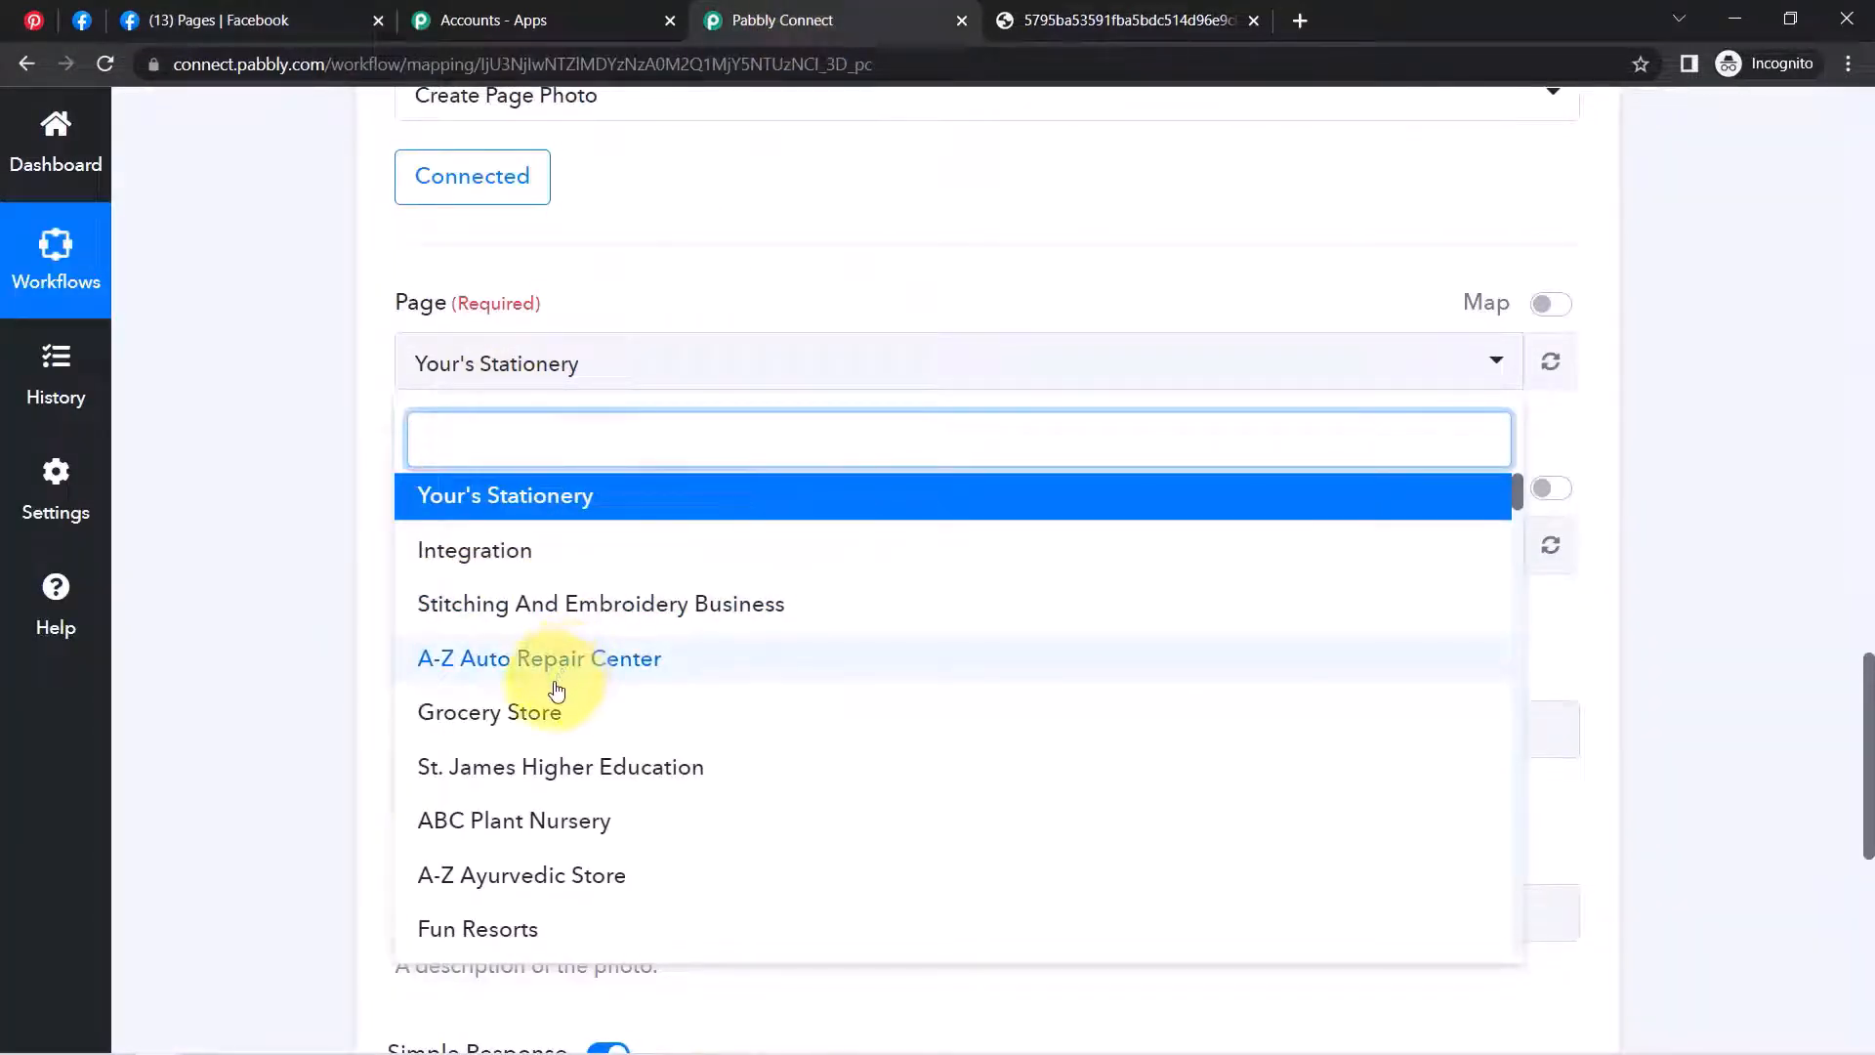
pyautogui.click(126, 18)
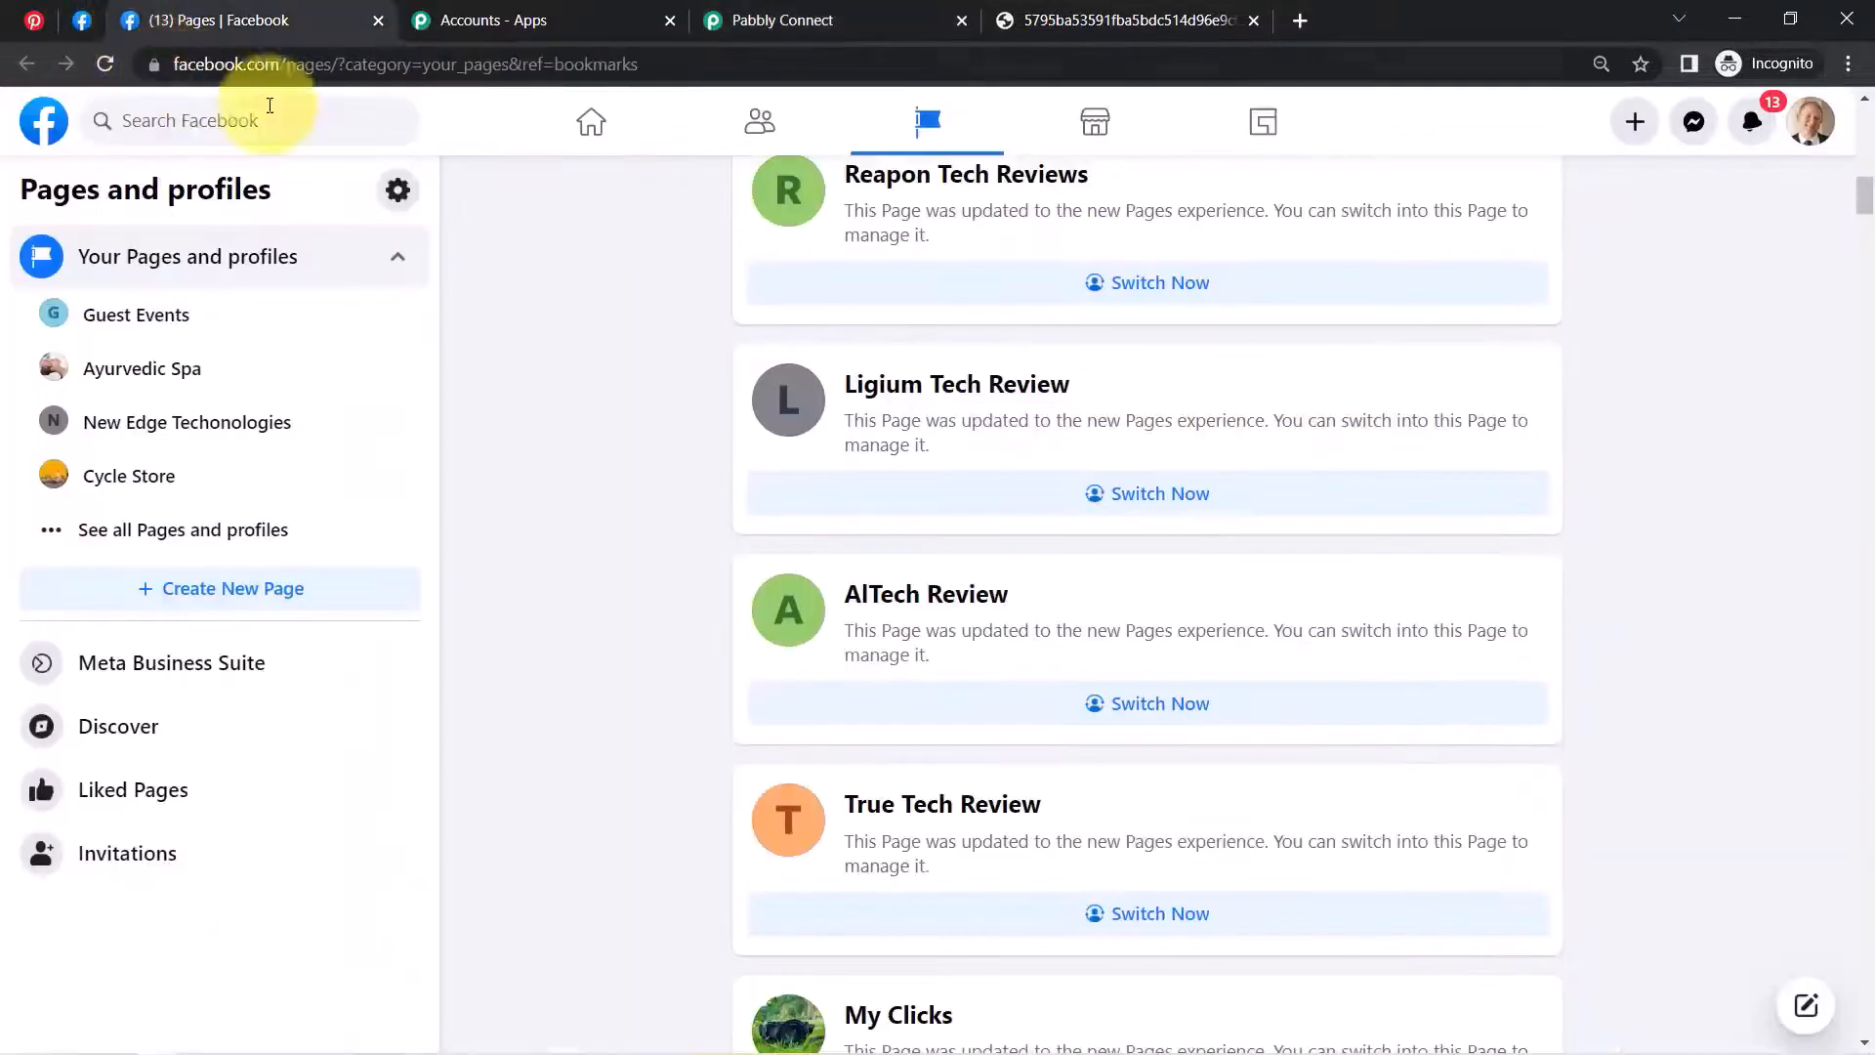
# Check the target page's name on Facebook and set the action's page to HomeDecor in Pabbly Connect
pyautogui.click(86, 19)
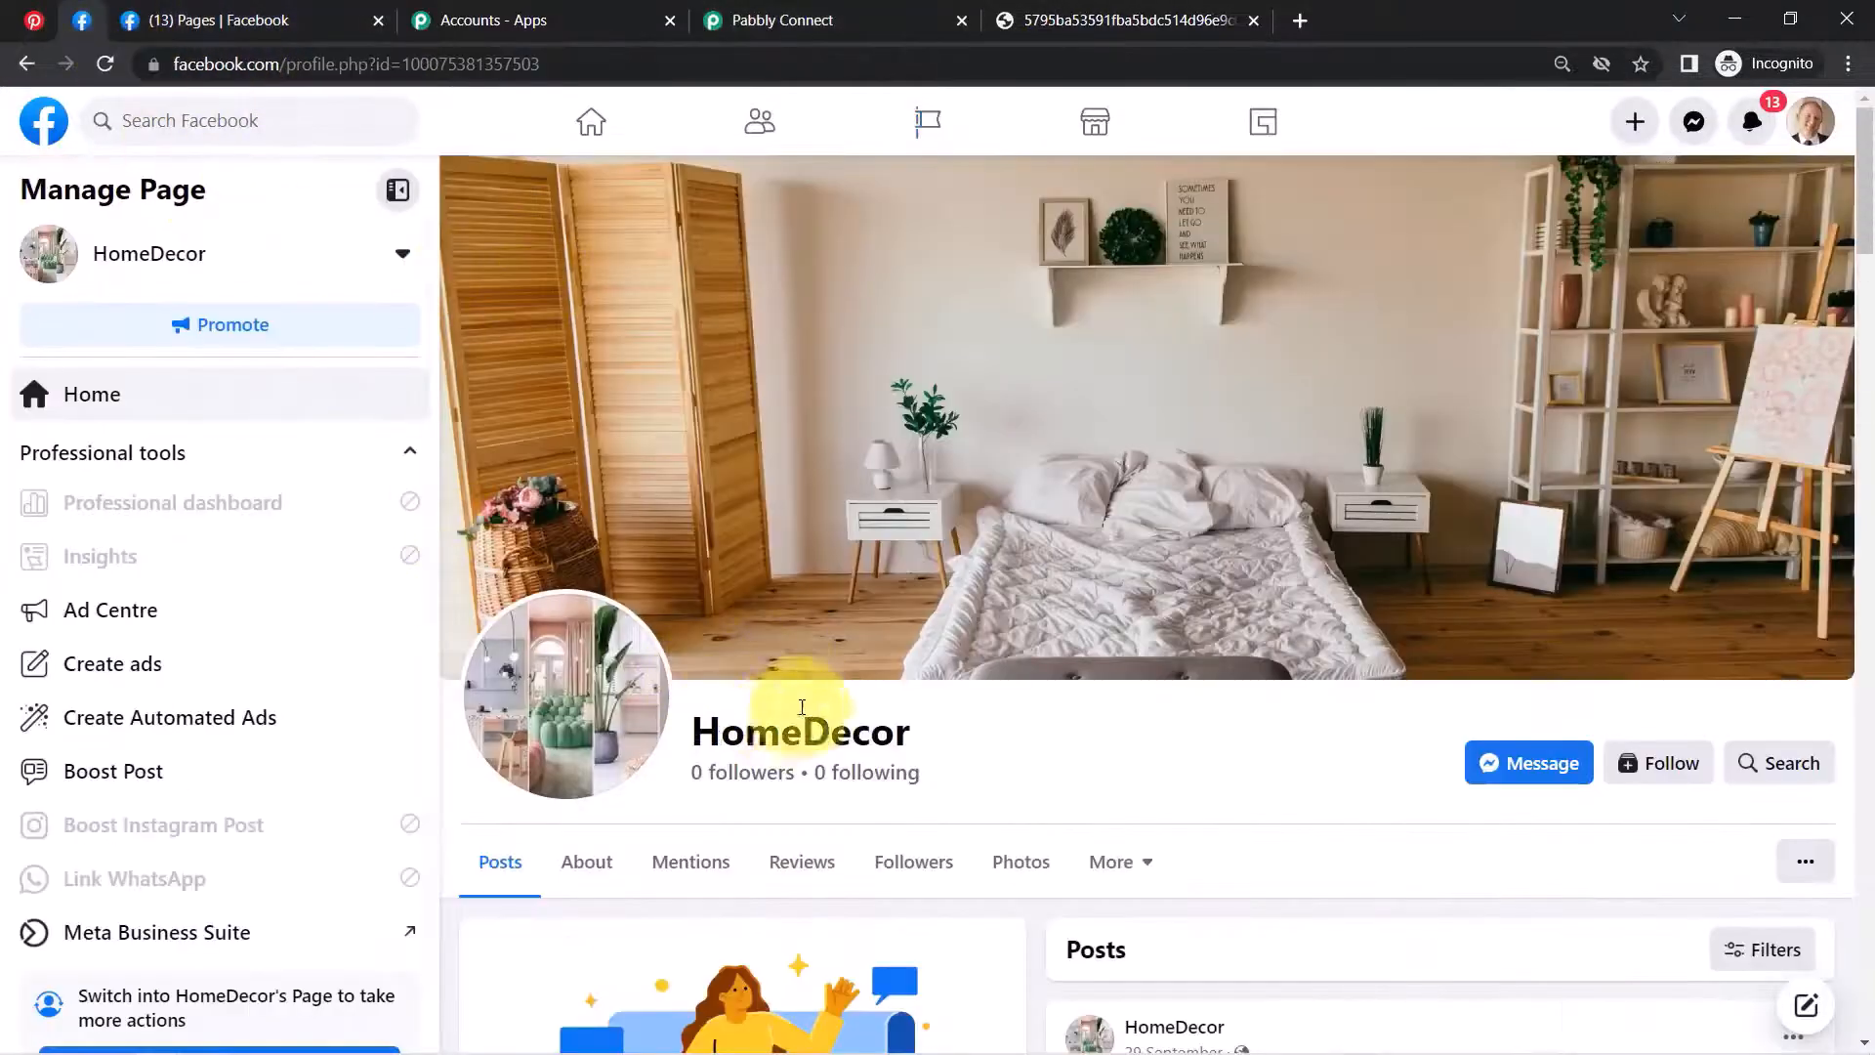
pyautogui.click(824, 17)
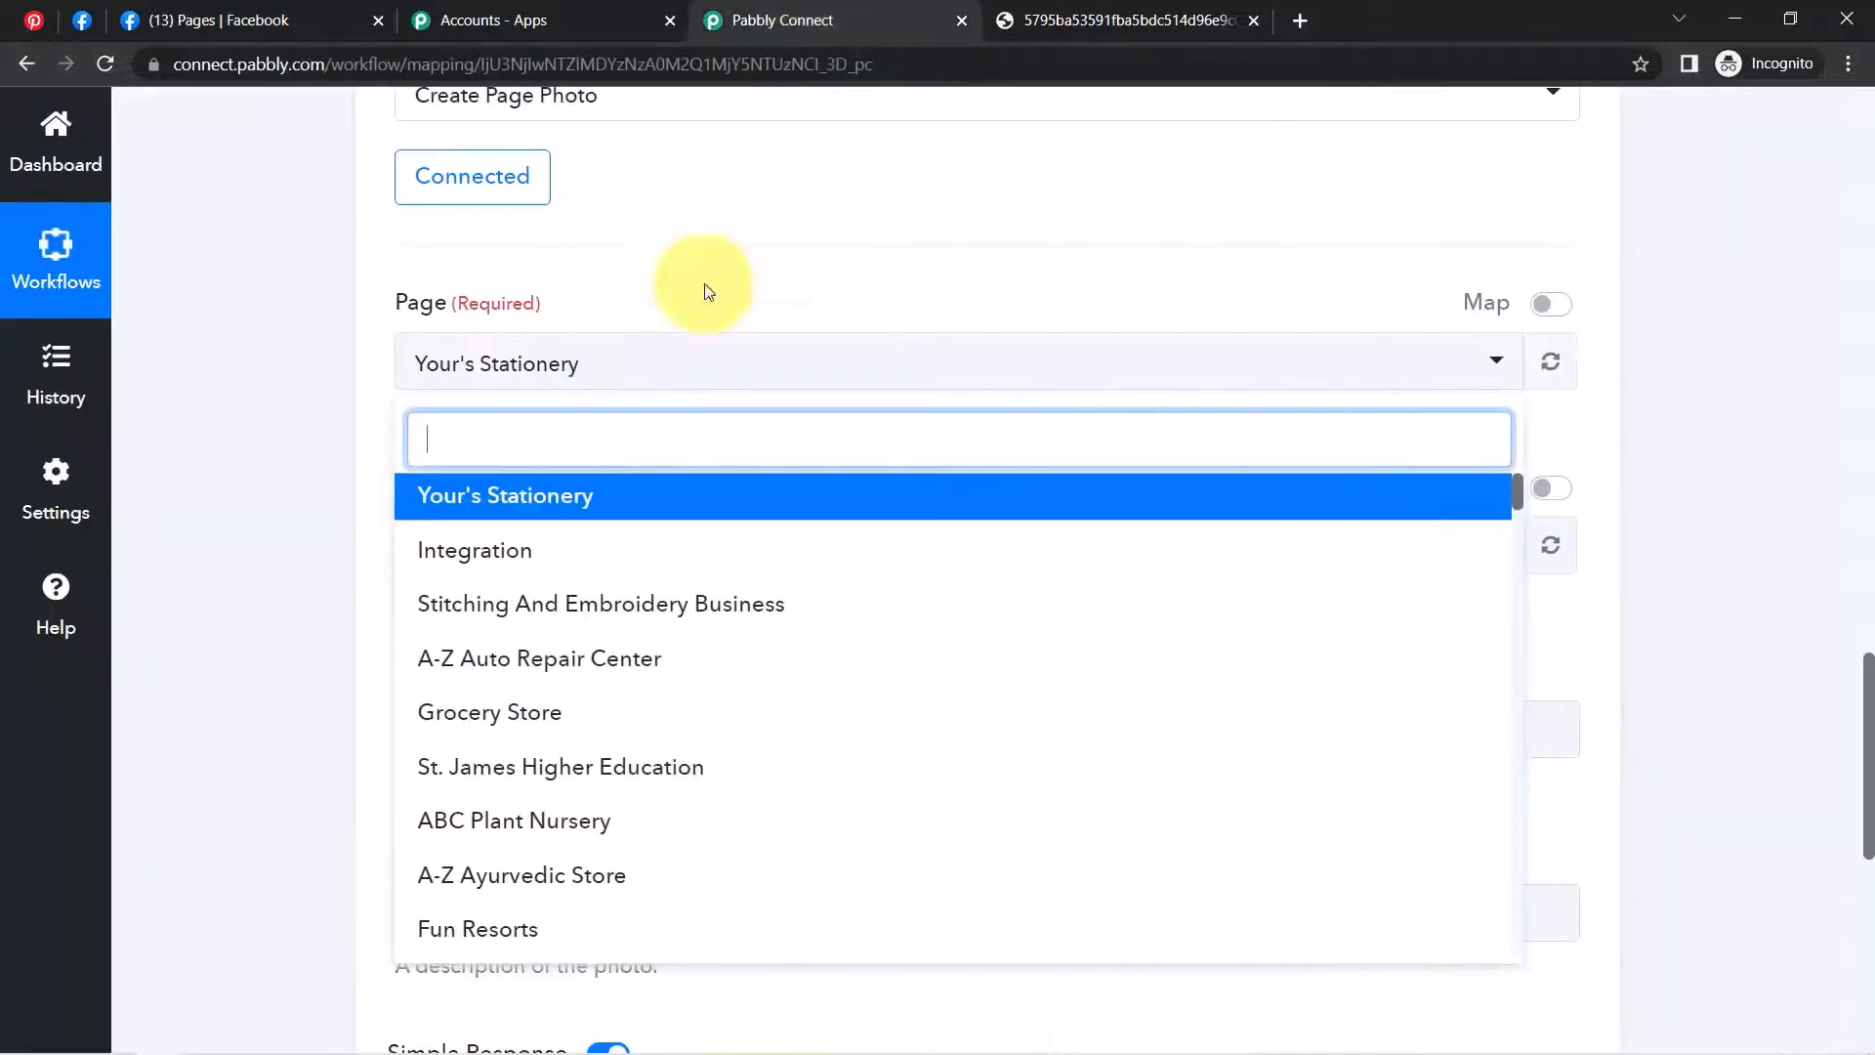
pyautogui.write('home')
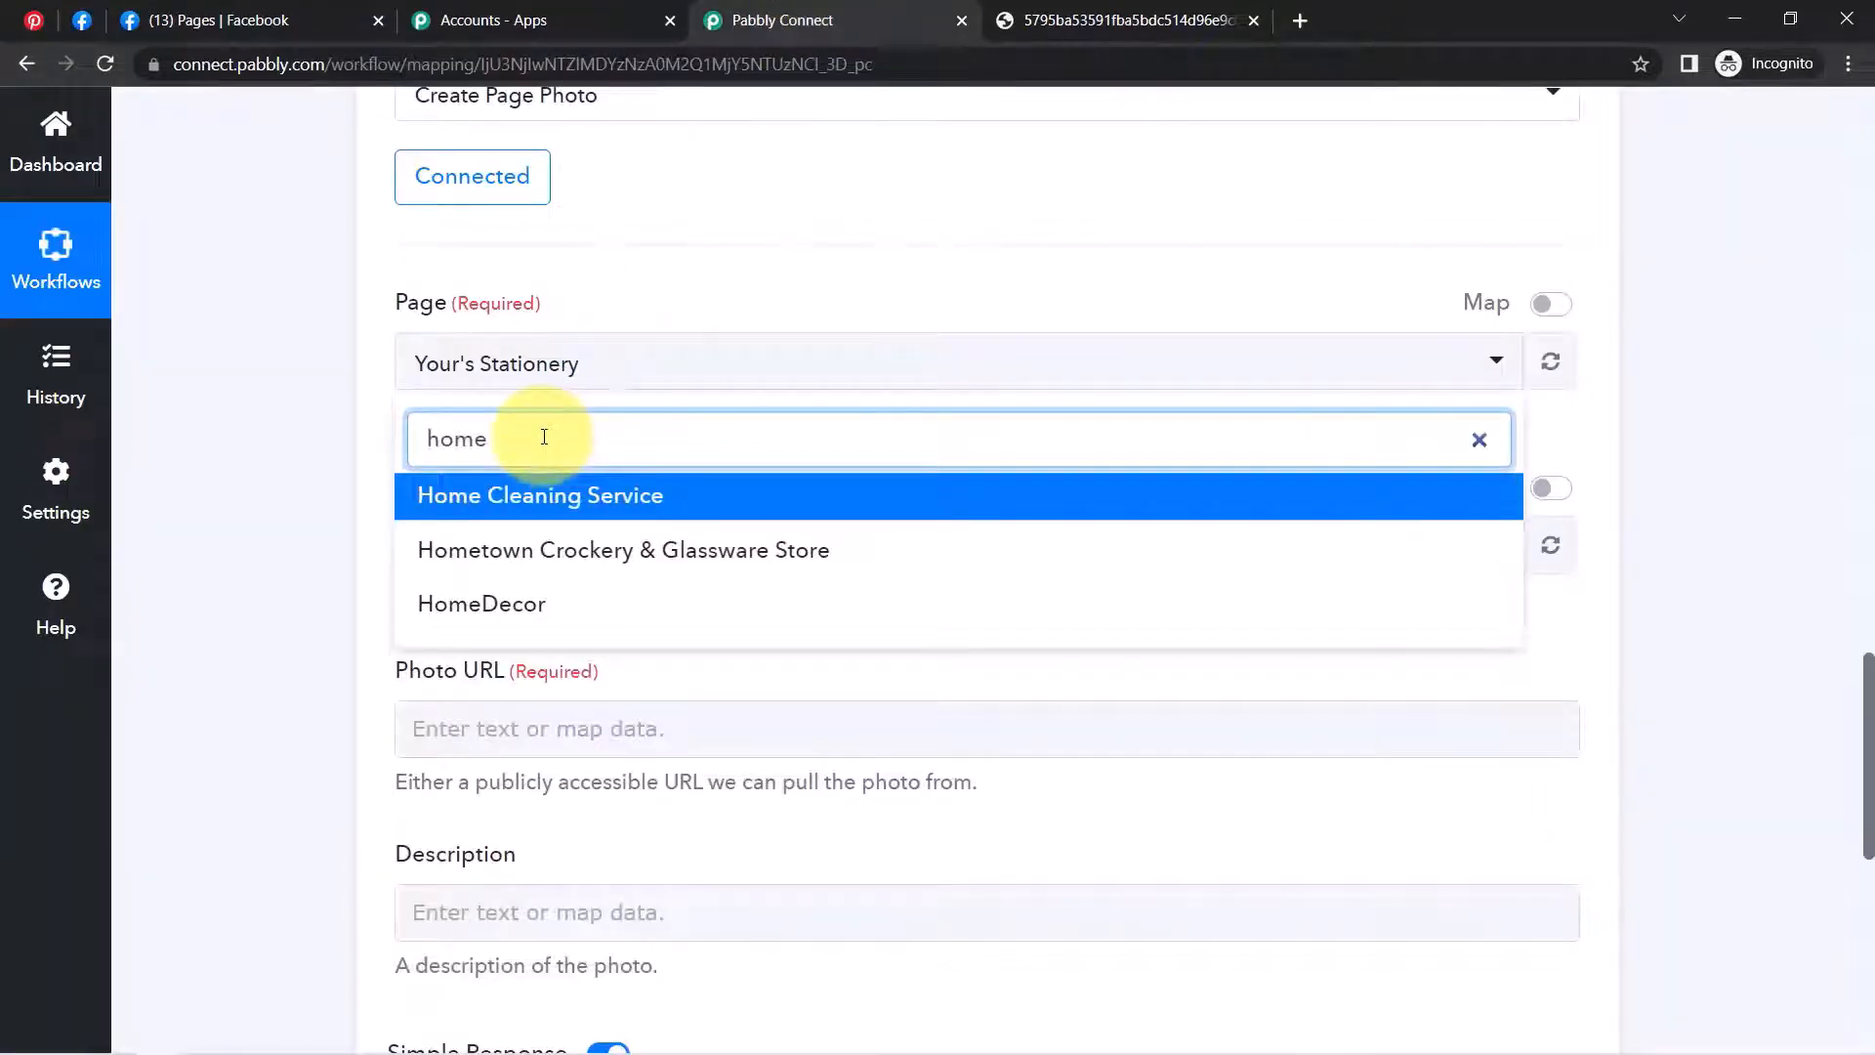
pyautogui.click(455, 603)
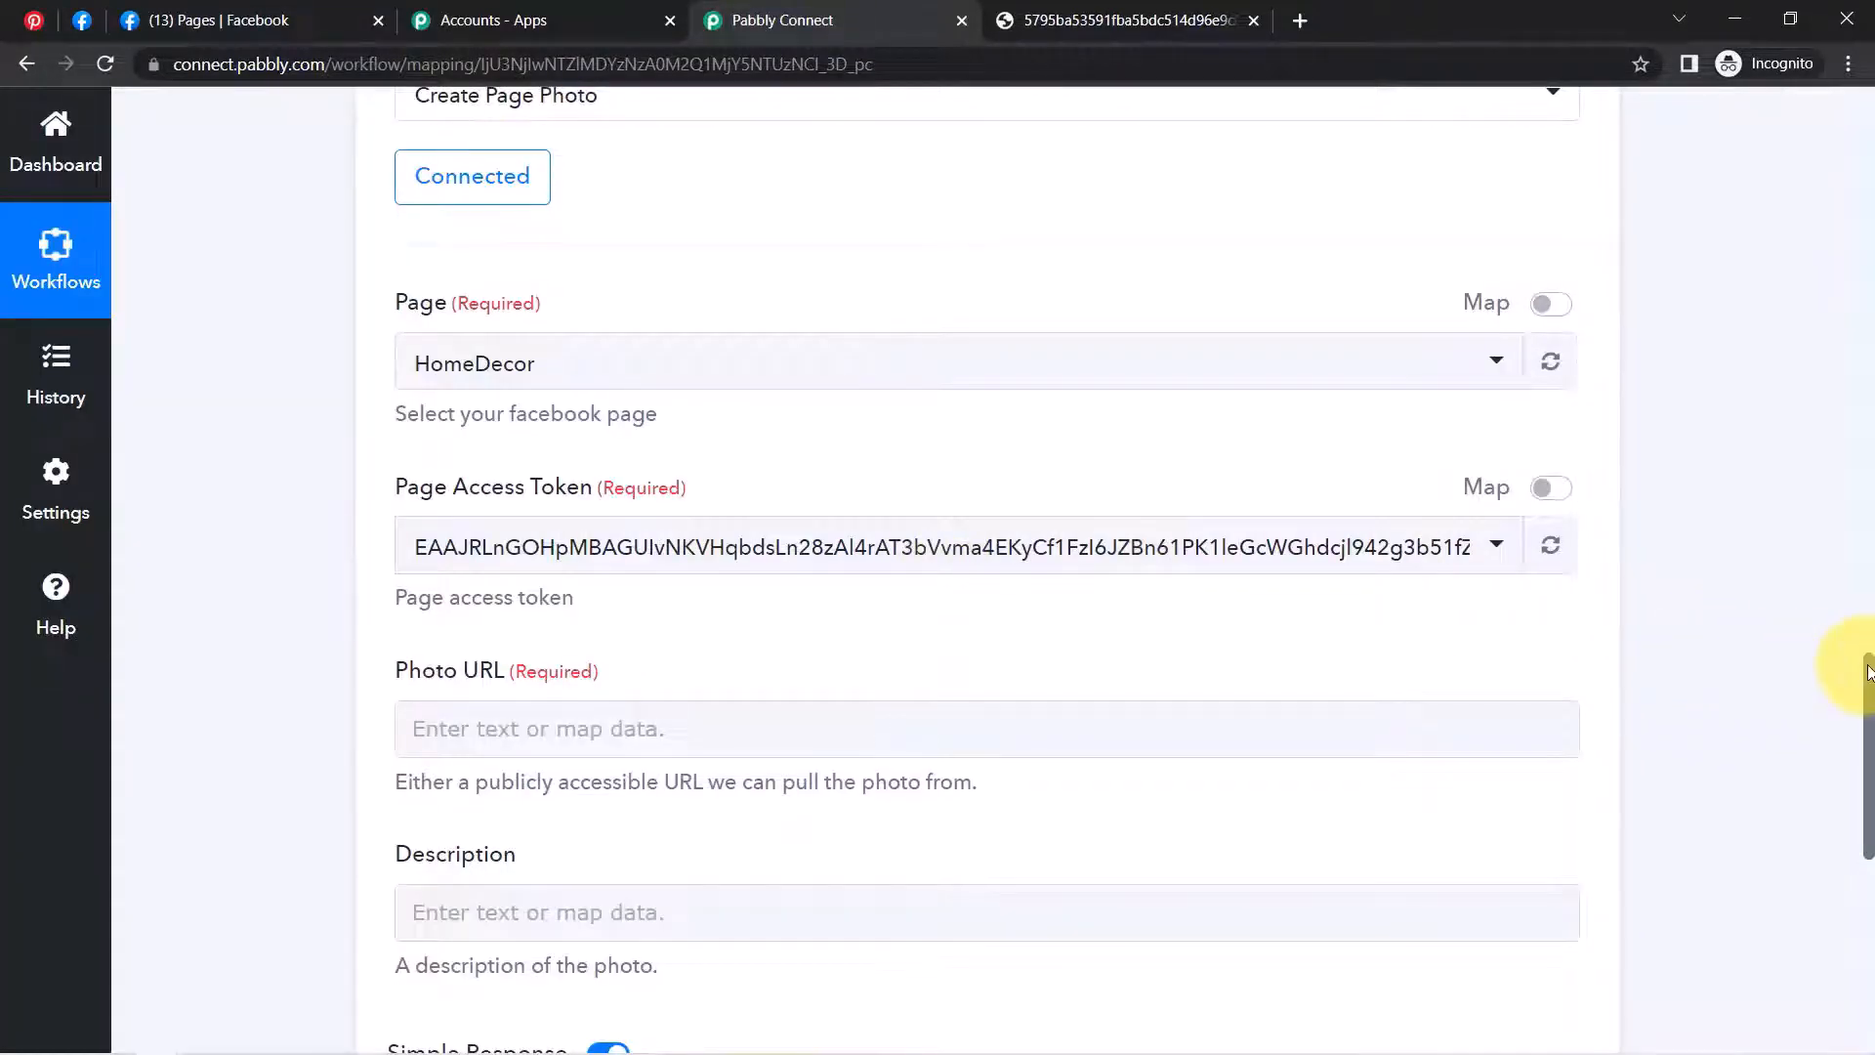
# Map the action's Photo URL to the Media Images Originals Url value from the Pinterest New Pin trigger
pyautogui.moveTo(1868, 671); pyautogui.dragTo(1868, 720)
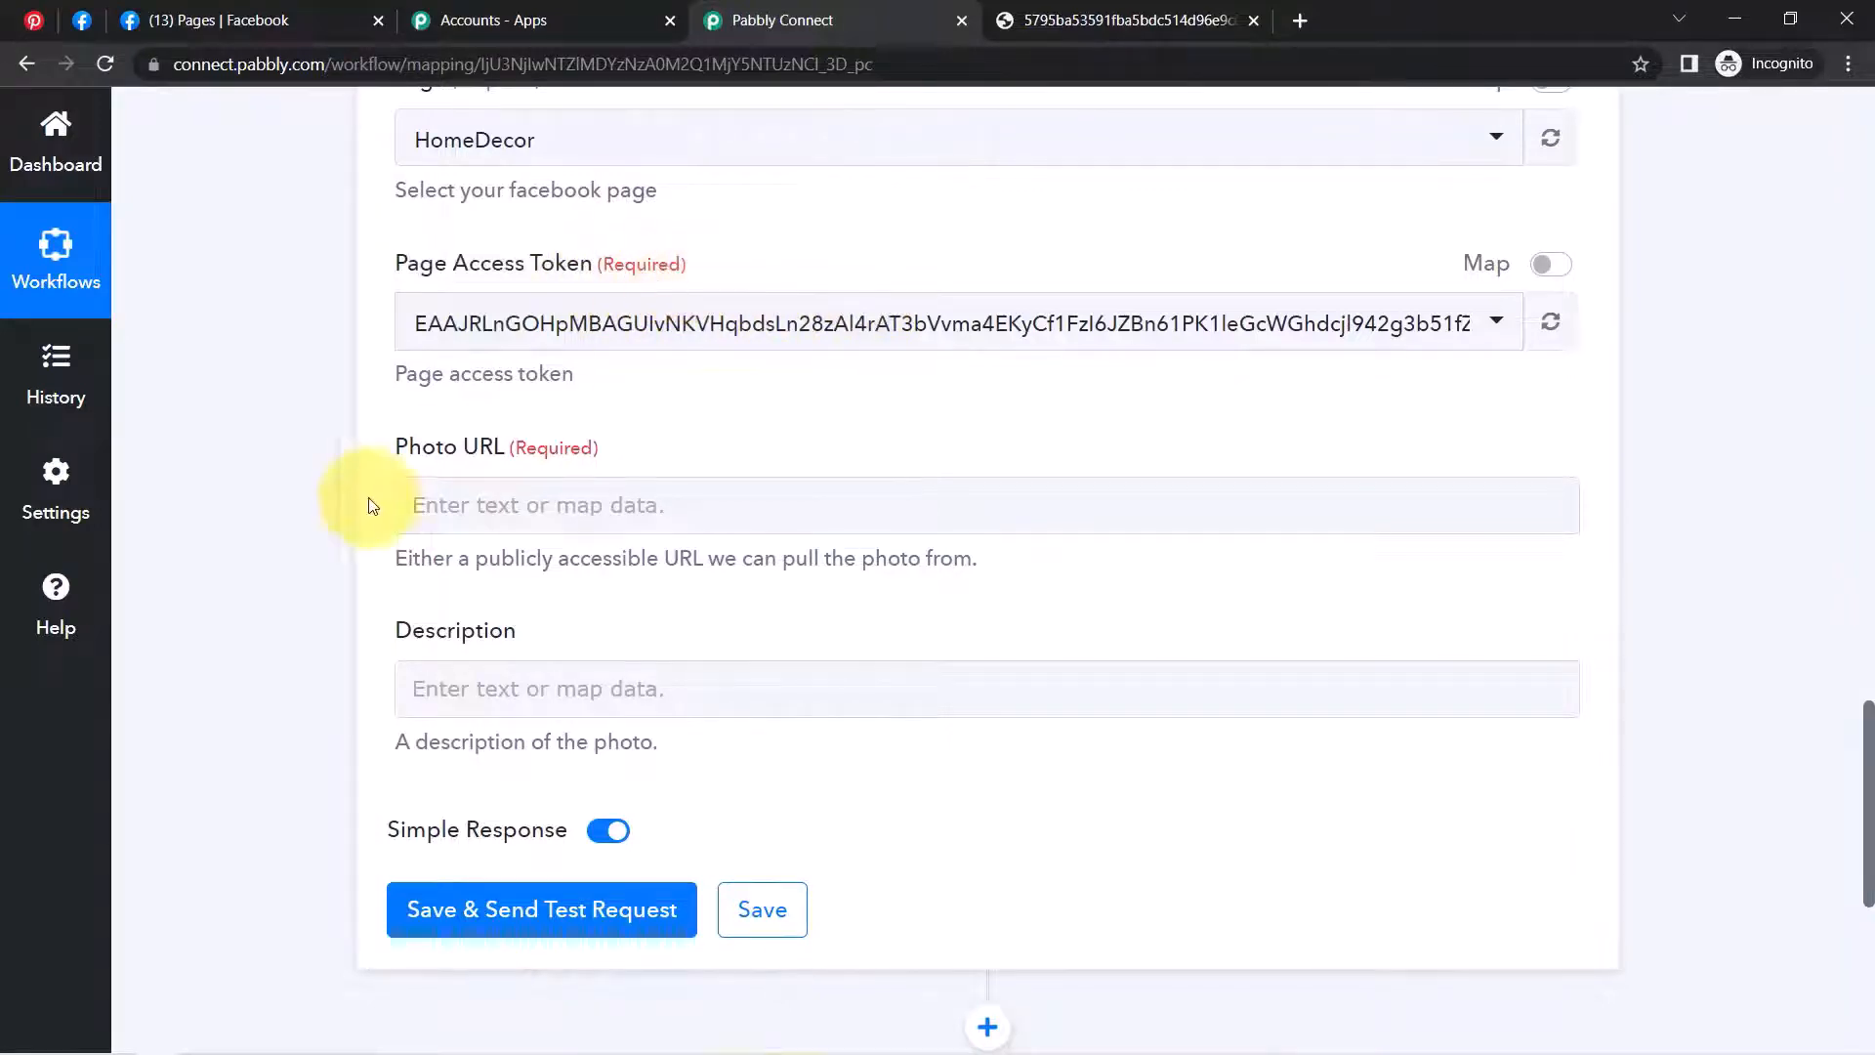
pyautogui.moveTo(486, 459); pyautogui.dragTo(583, 445)
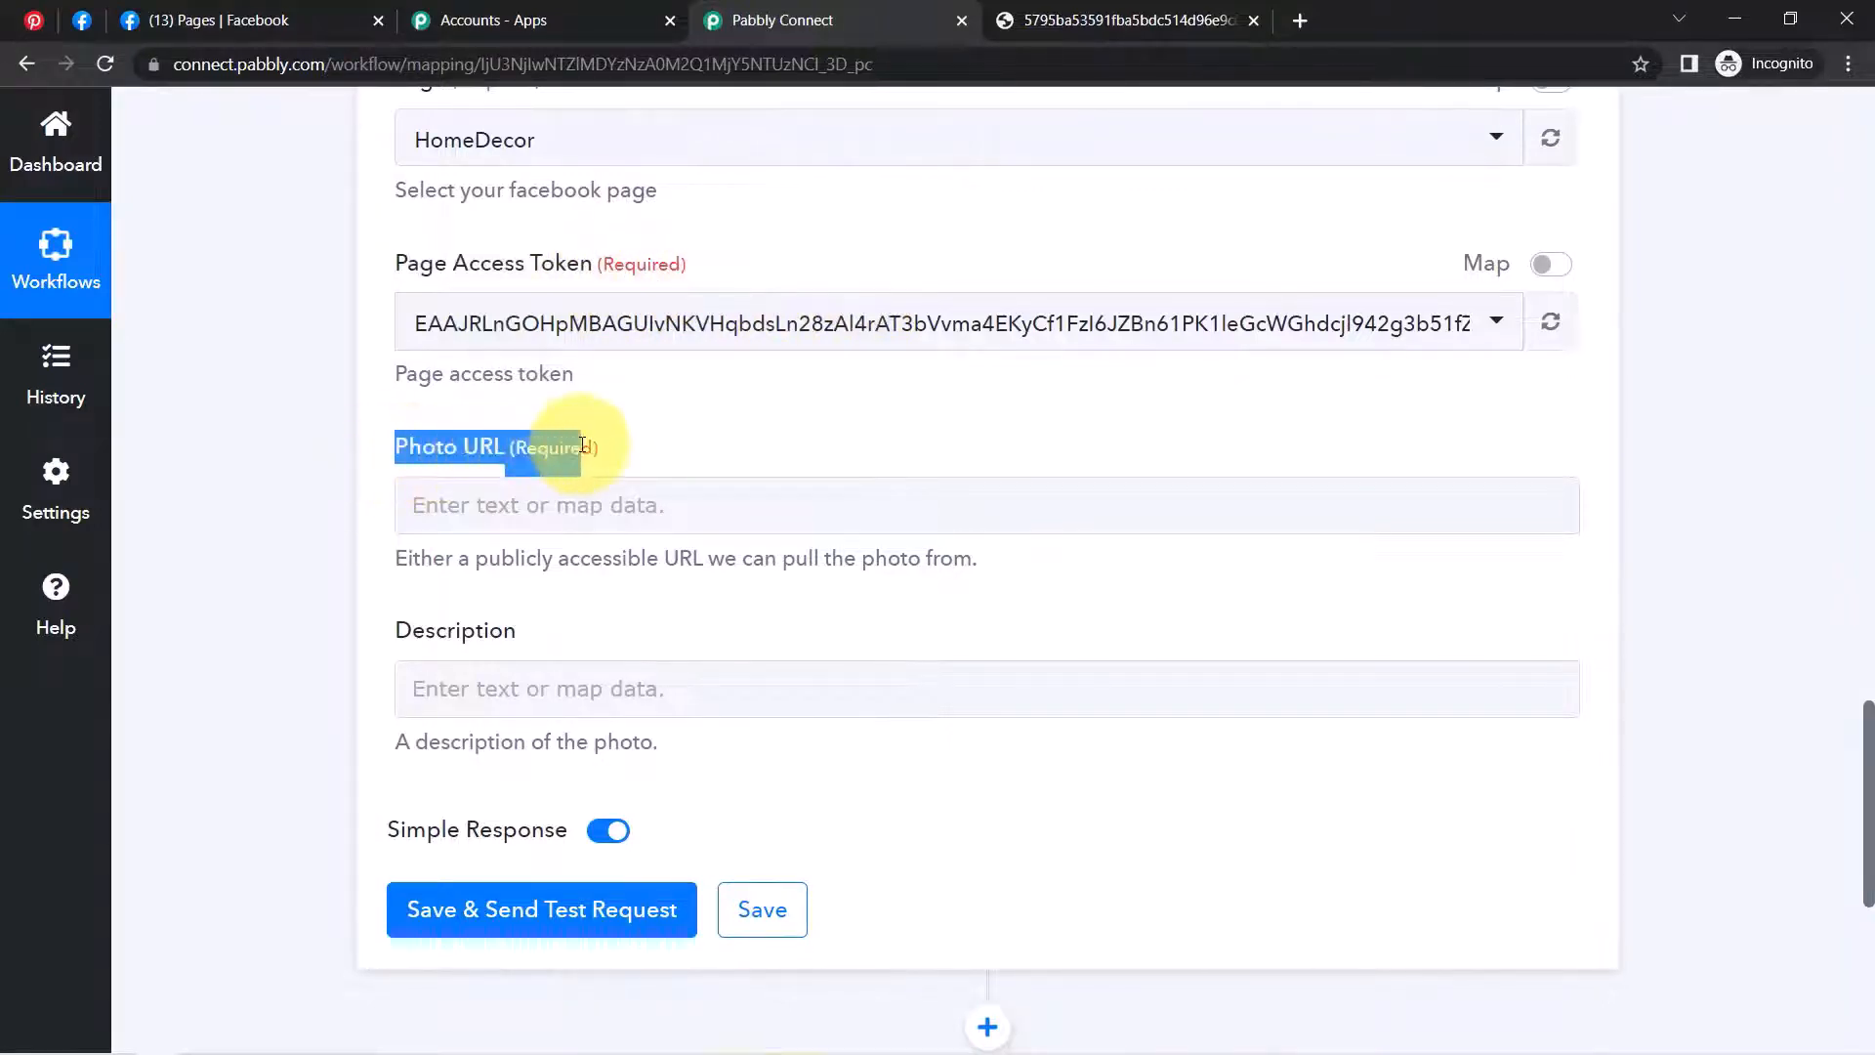
pyautogui.moveTo(427, 629); pyautogui.dragTo(466, 628)
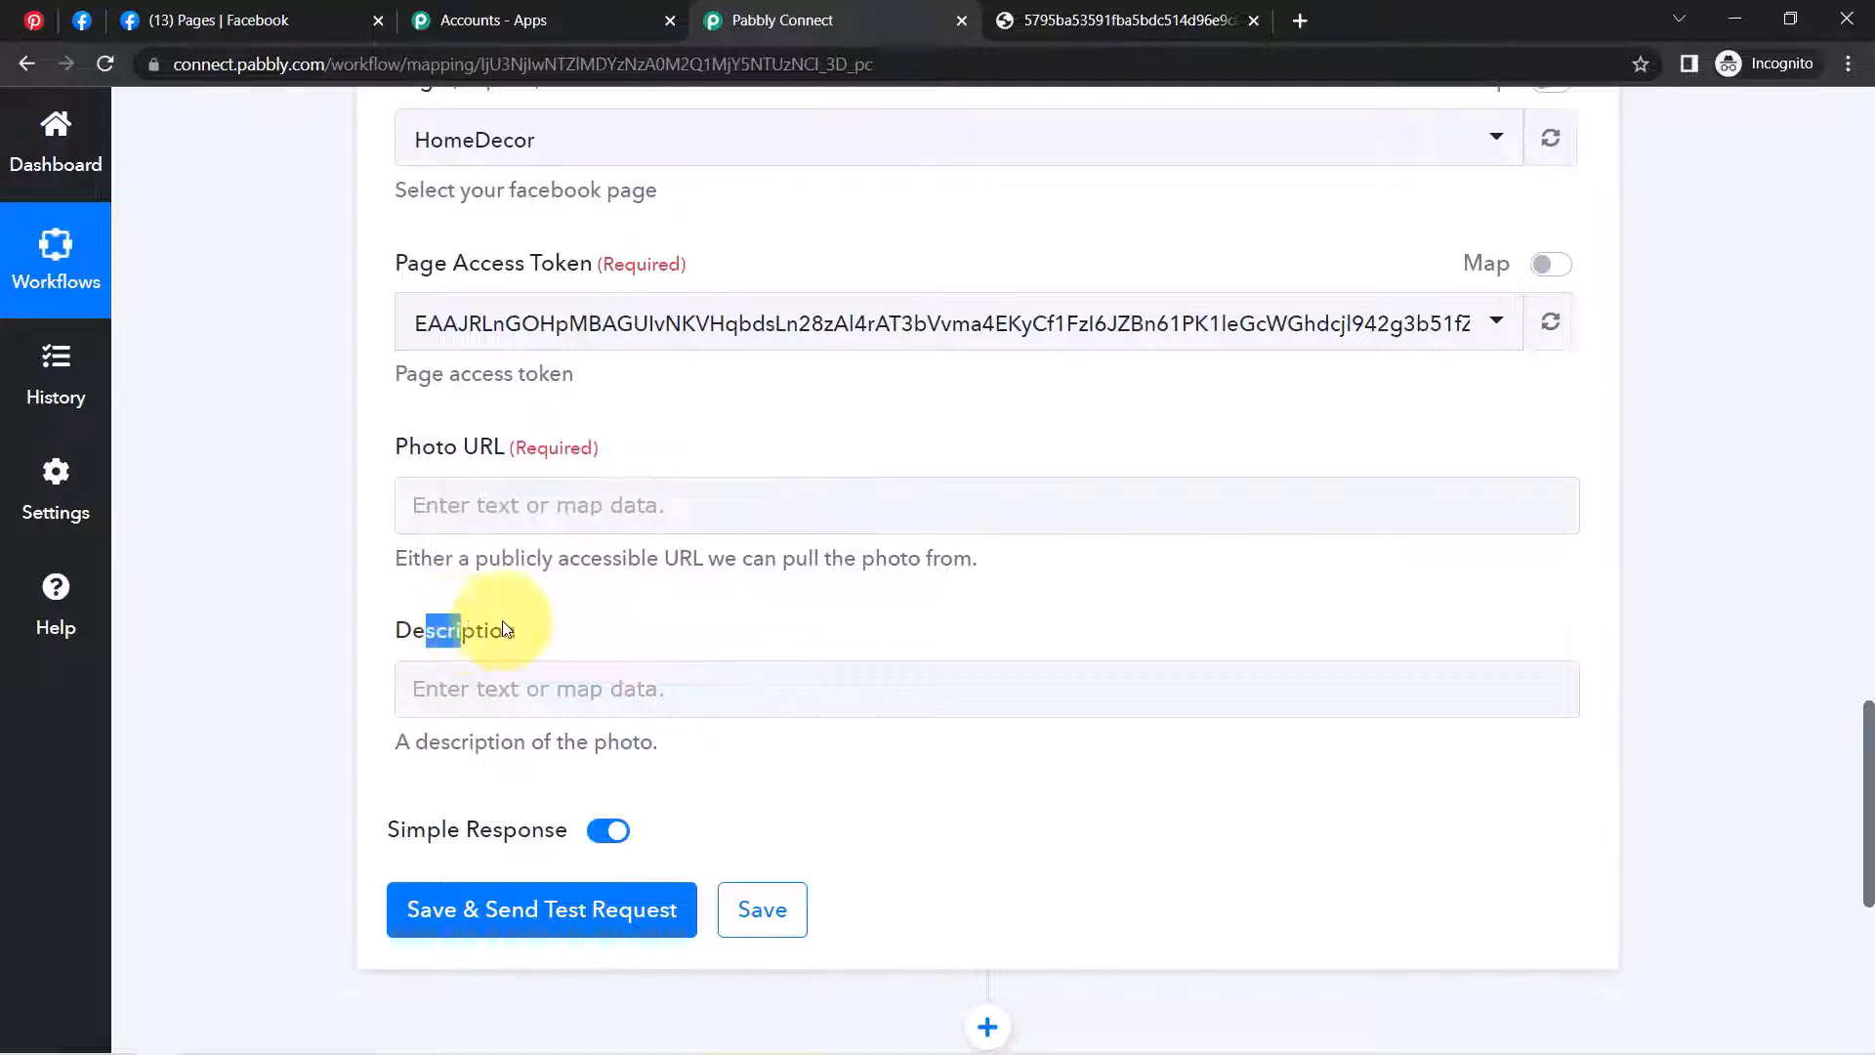
pyautogui.click(604, 512)
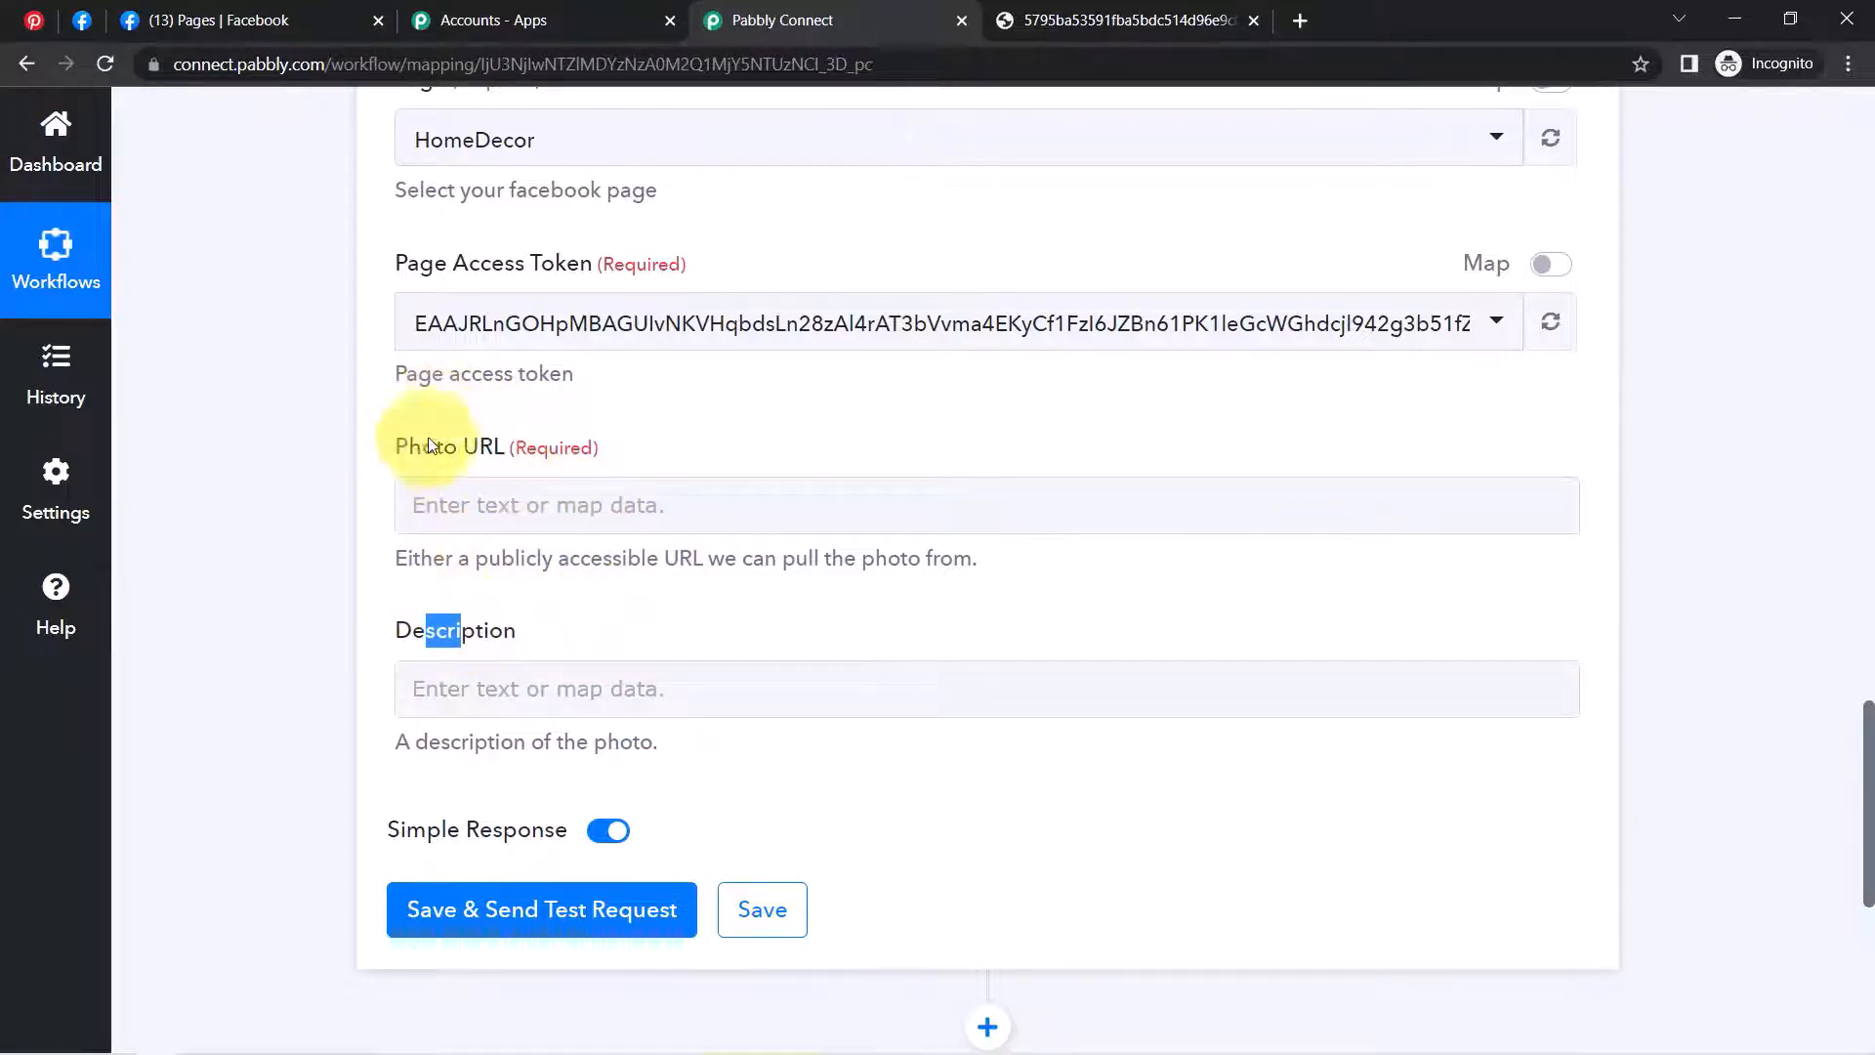
pyautogui.moveTo(1868, 786); pyautogui.dragTo(1798, 422)
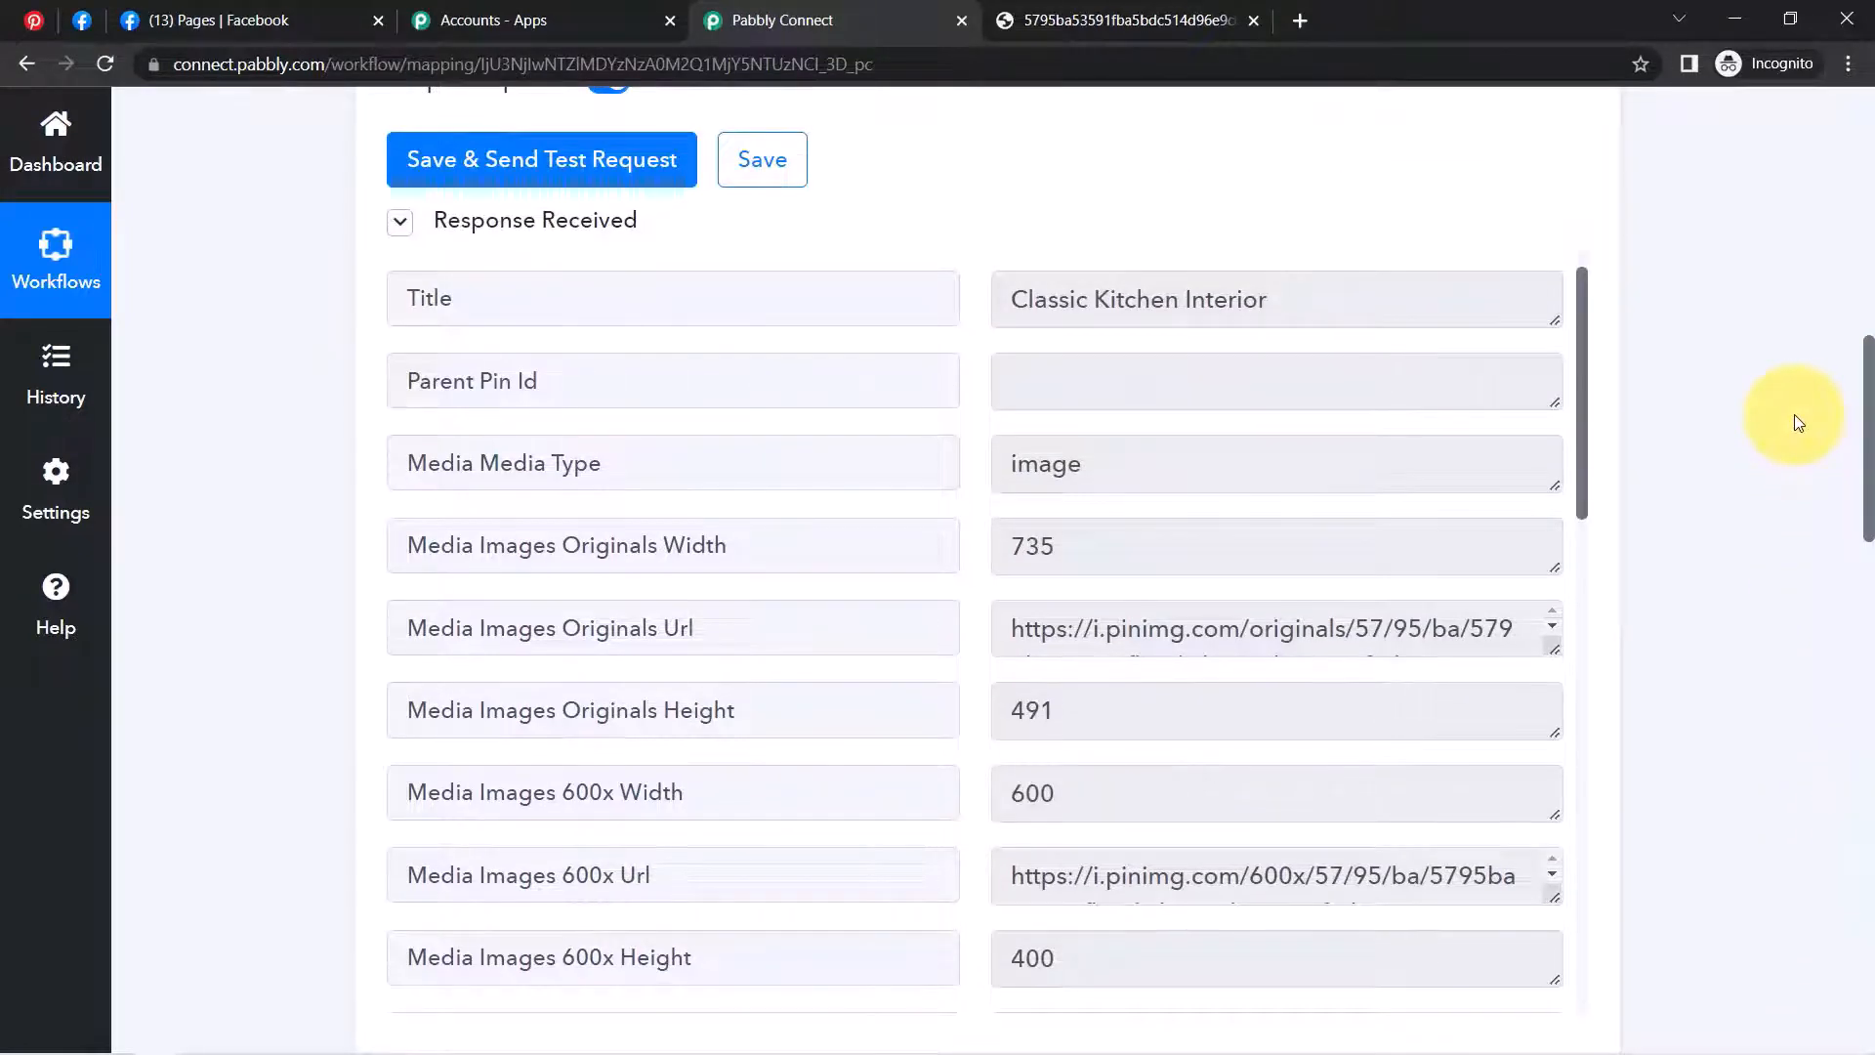
pyautogui.moveTo(1870, 379); pyautogui.dragTo(1854, 774)
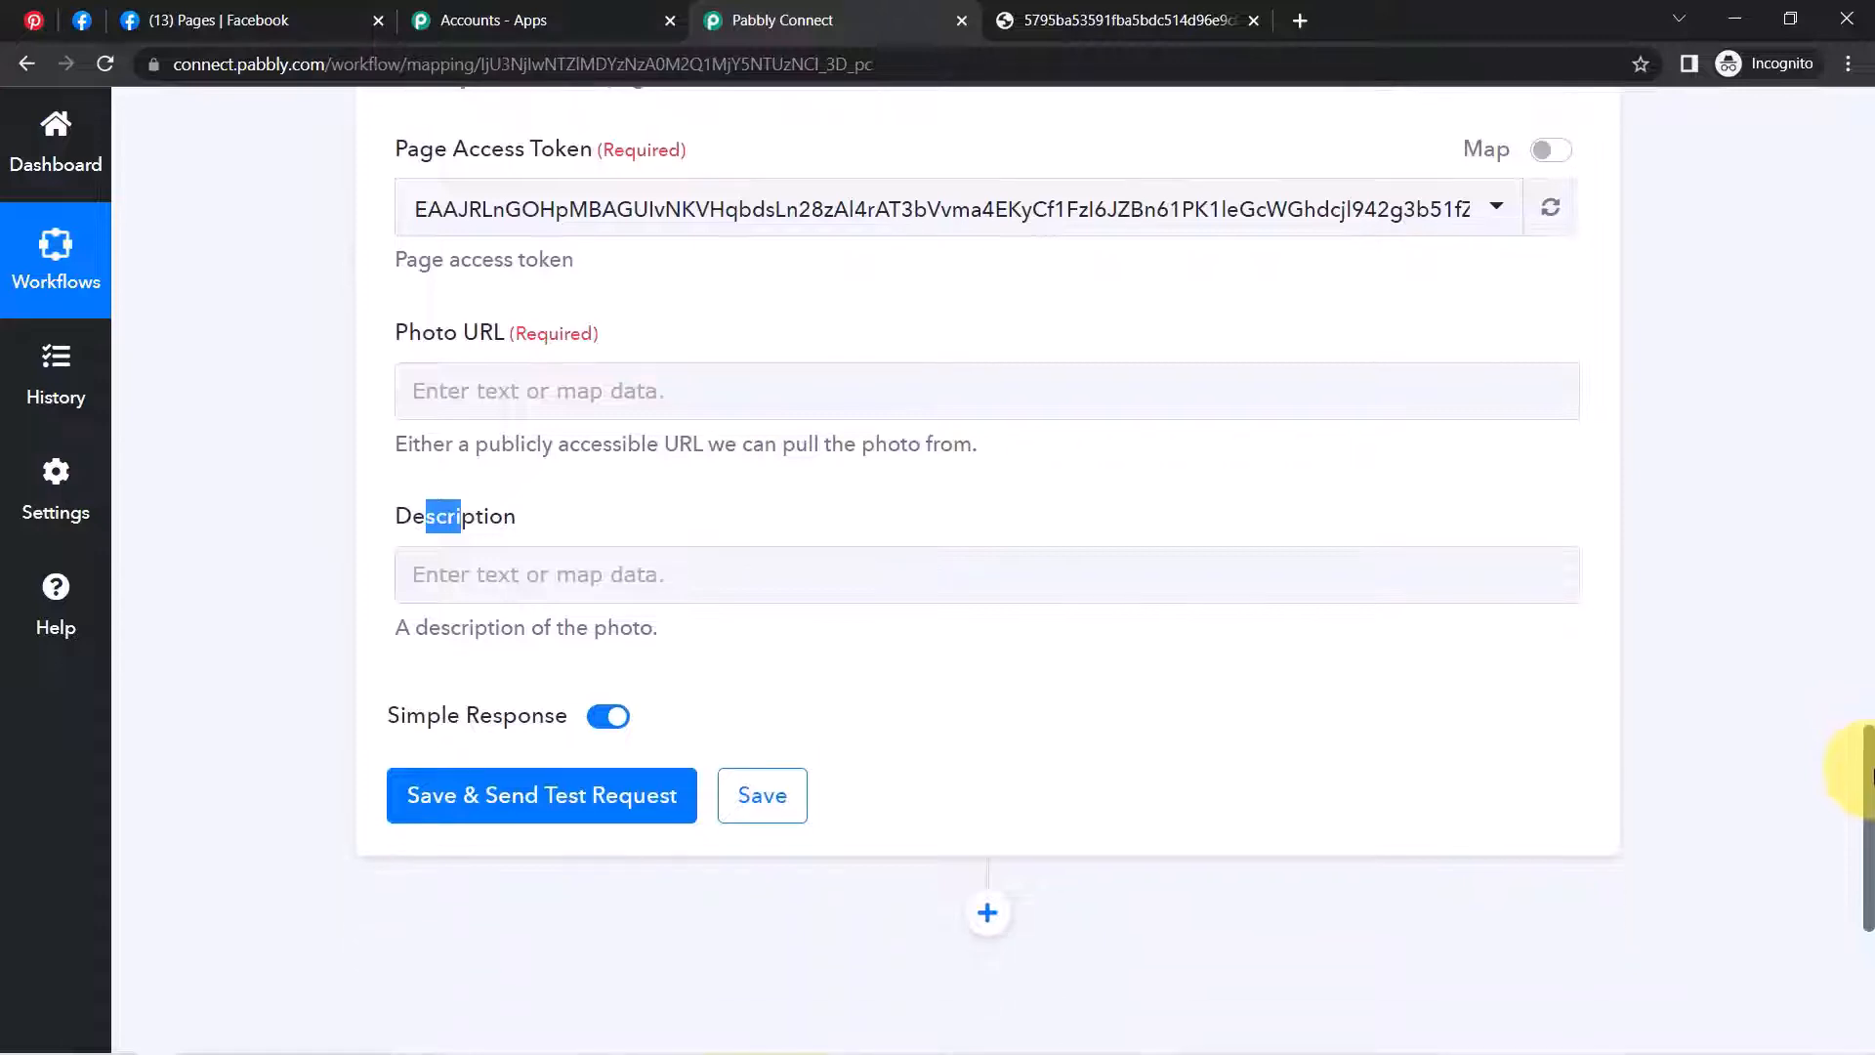
pyautogui.click(561, 390)
pyautogui.click(561, 391)
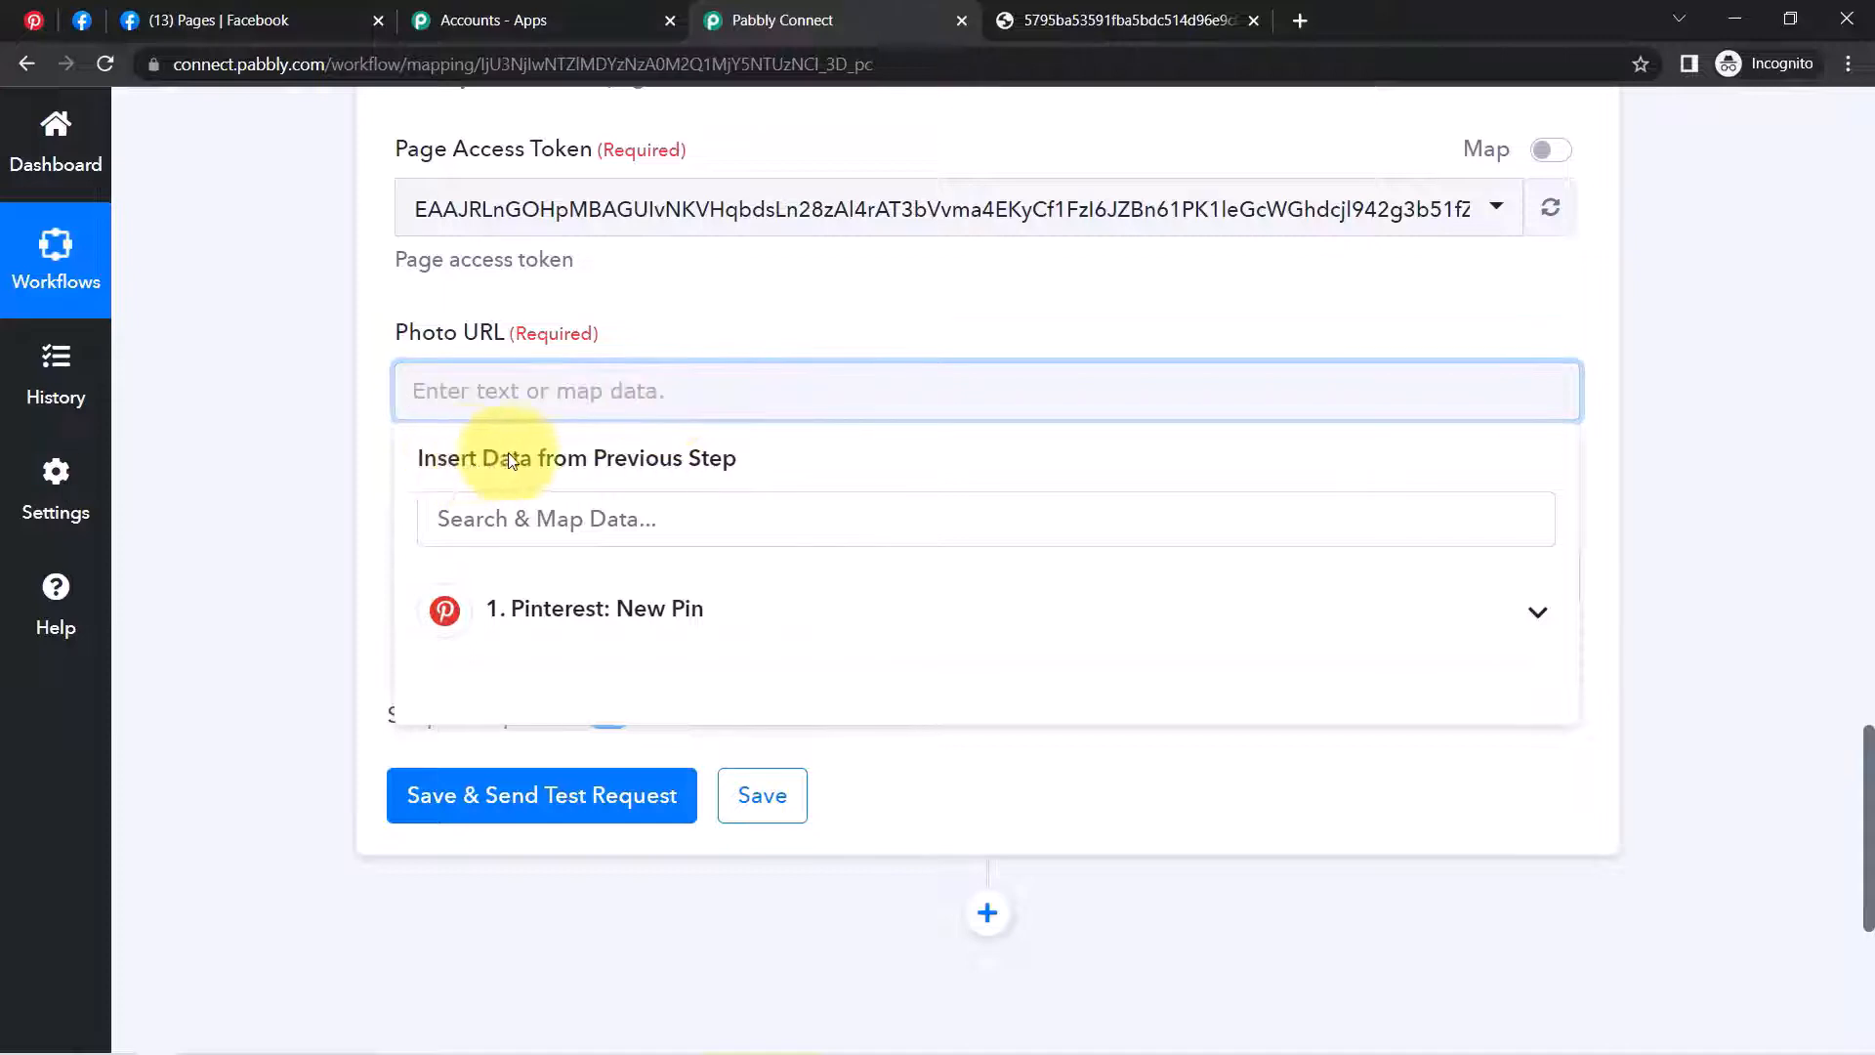
pyautogui.click(619, 626)
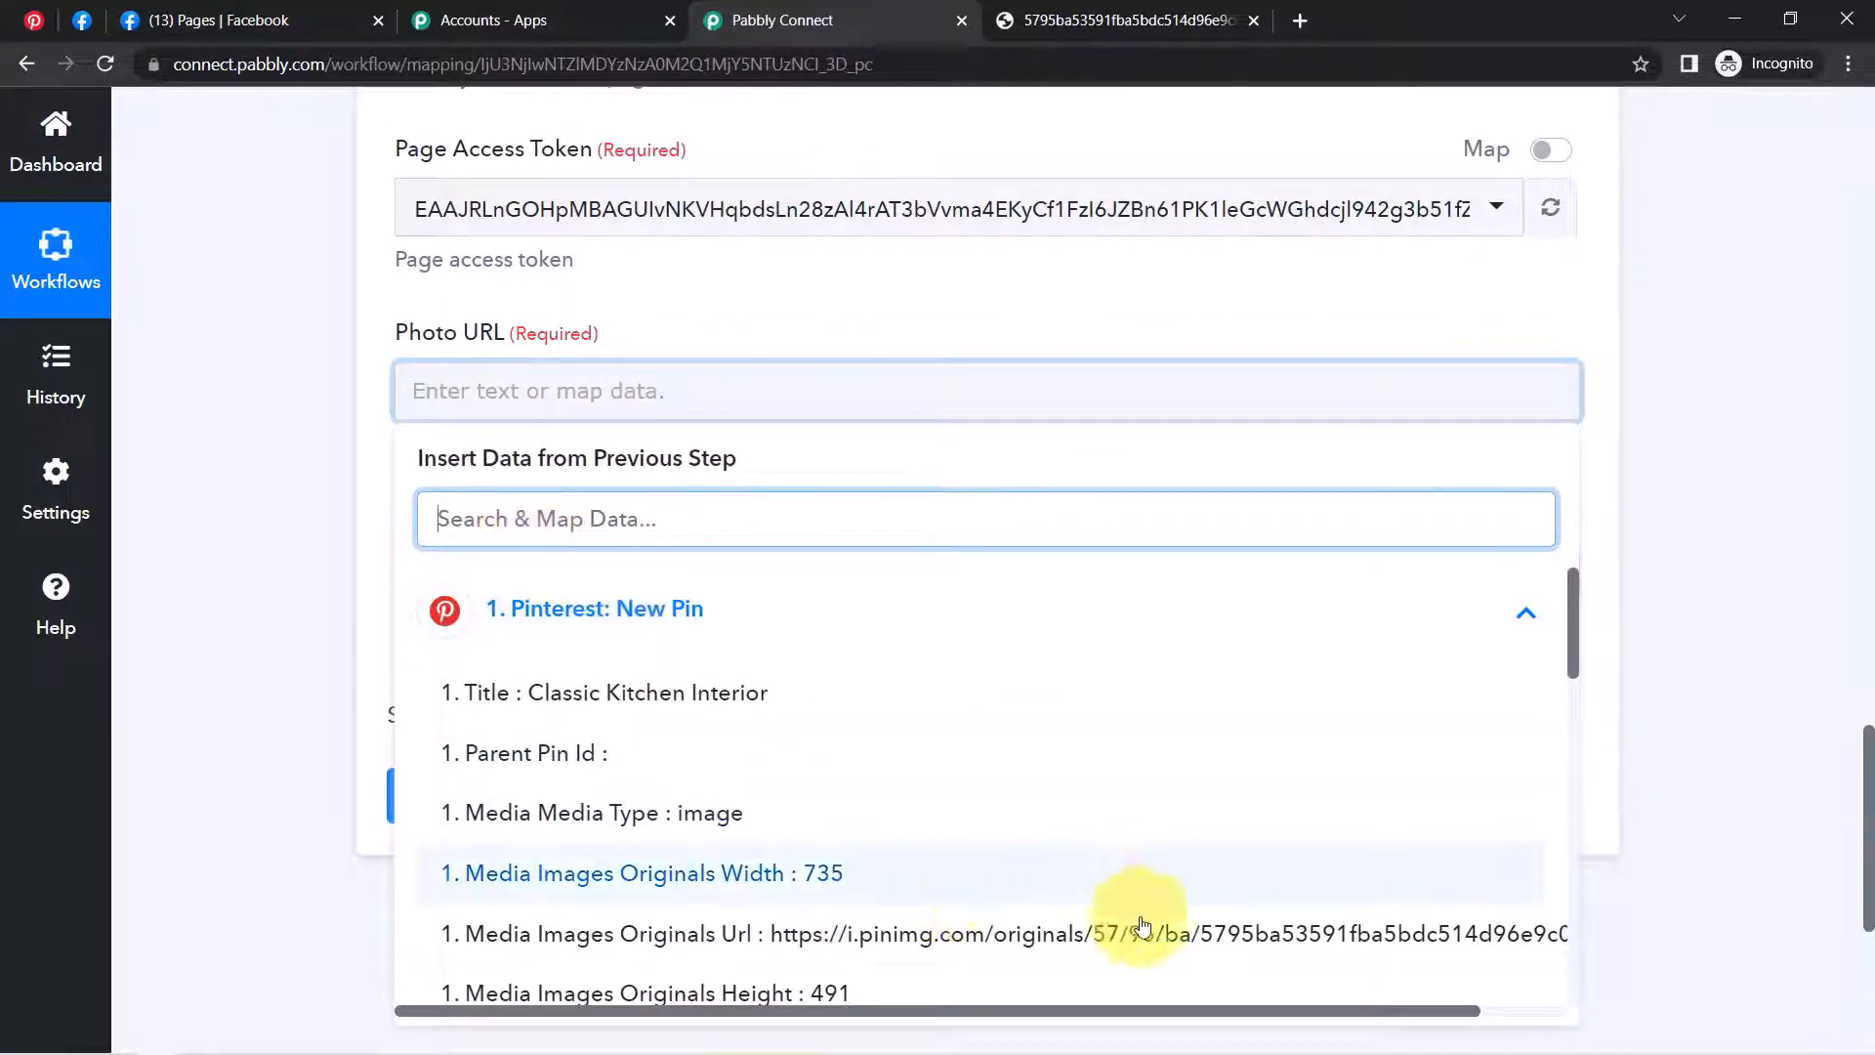
pyautogui.click(1200, 936)
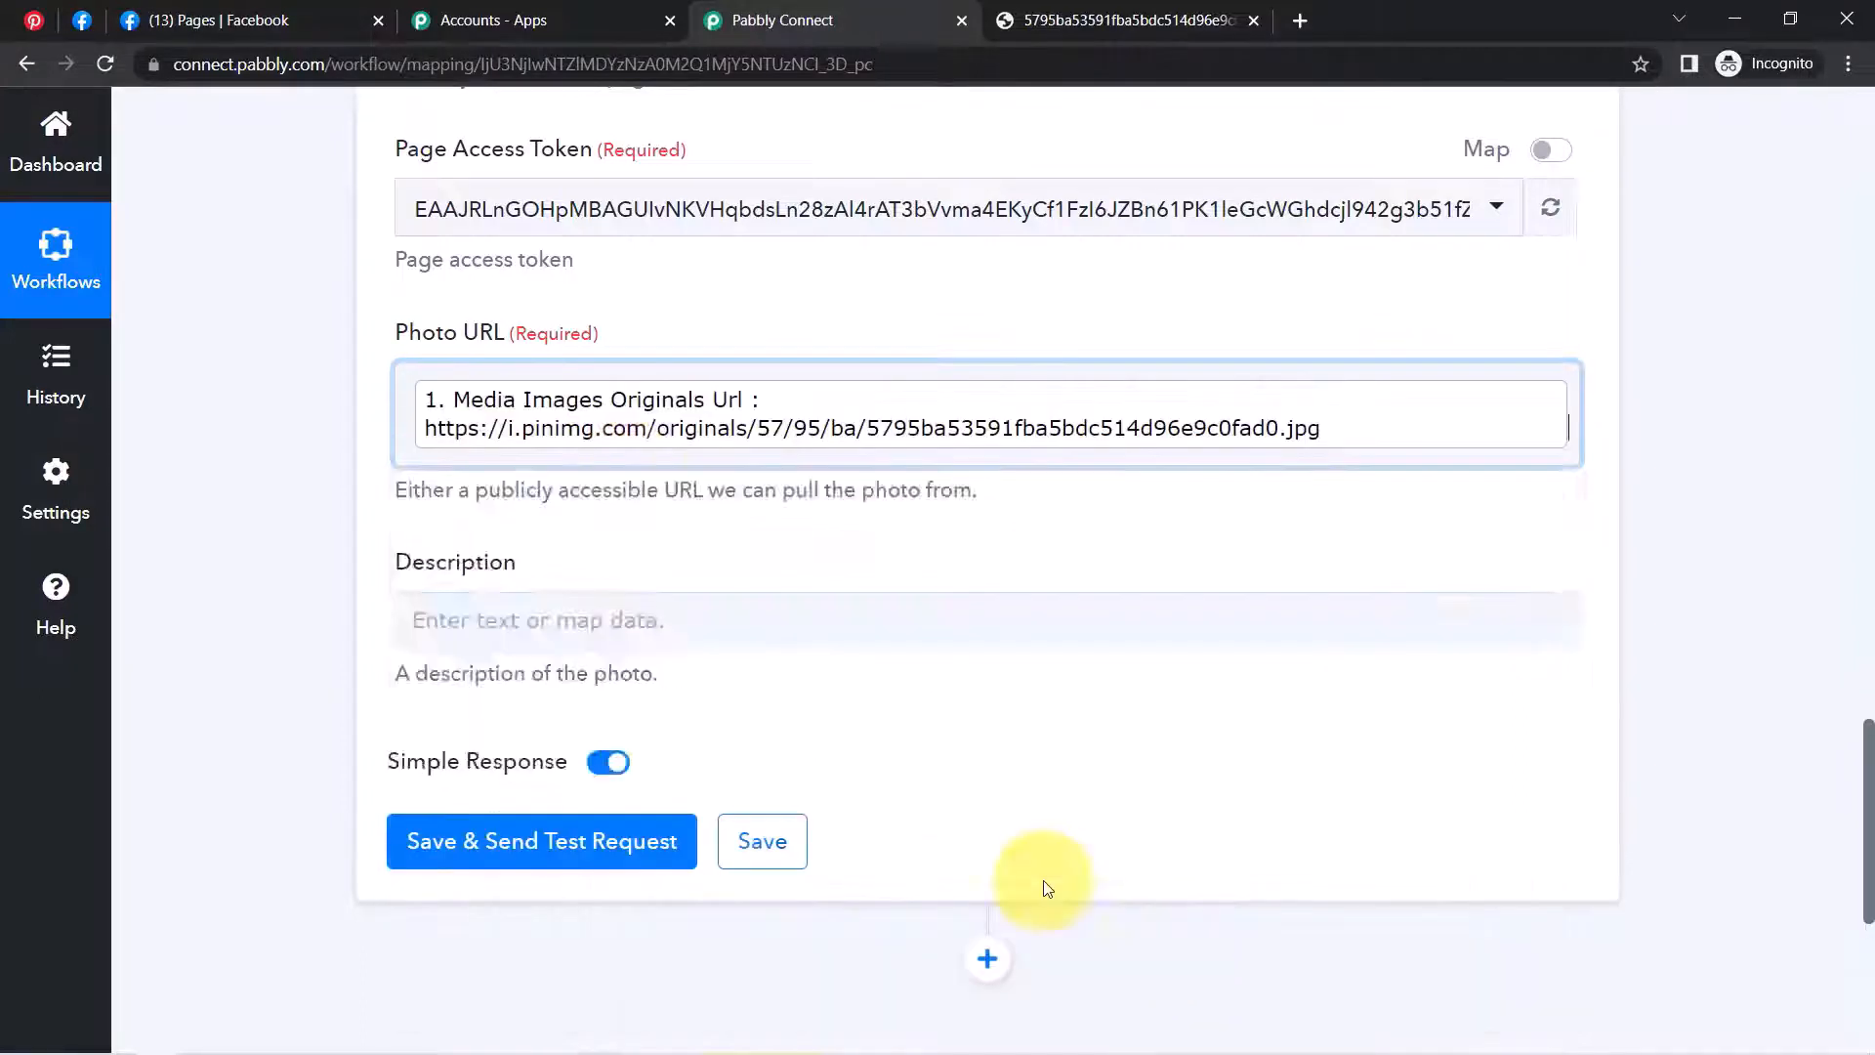
pyautogui.click(589, 459)
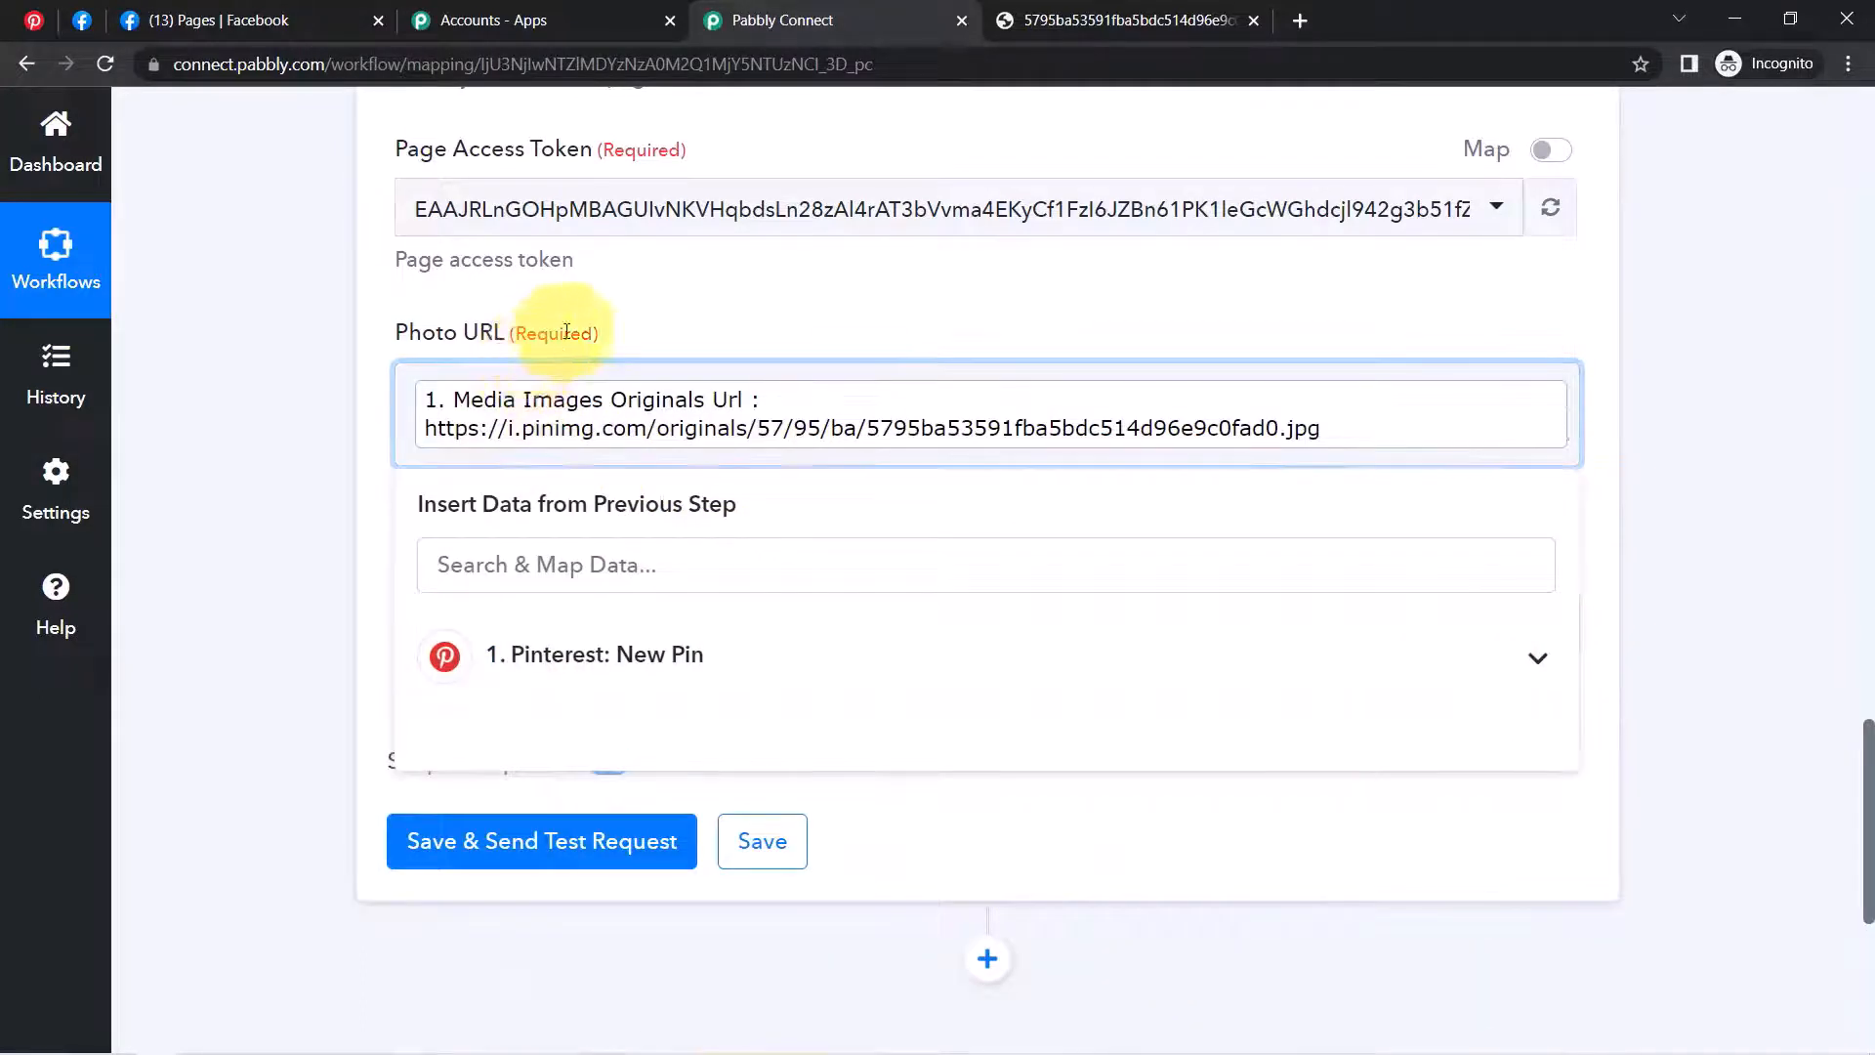
pyautogui.click(285, 478)
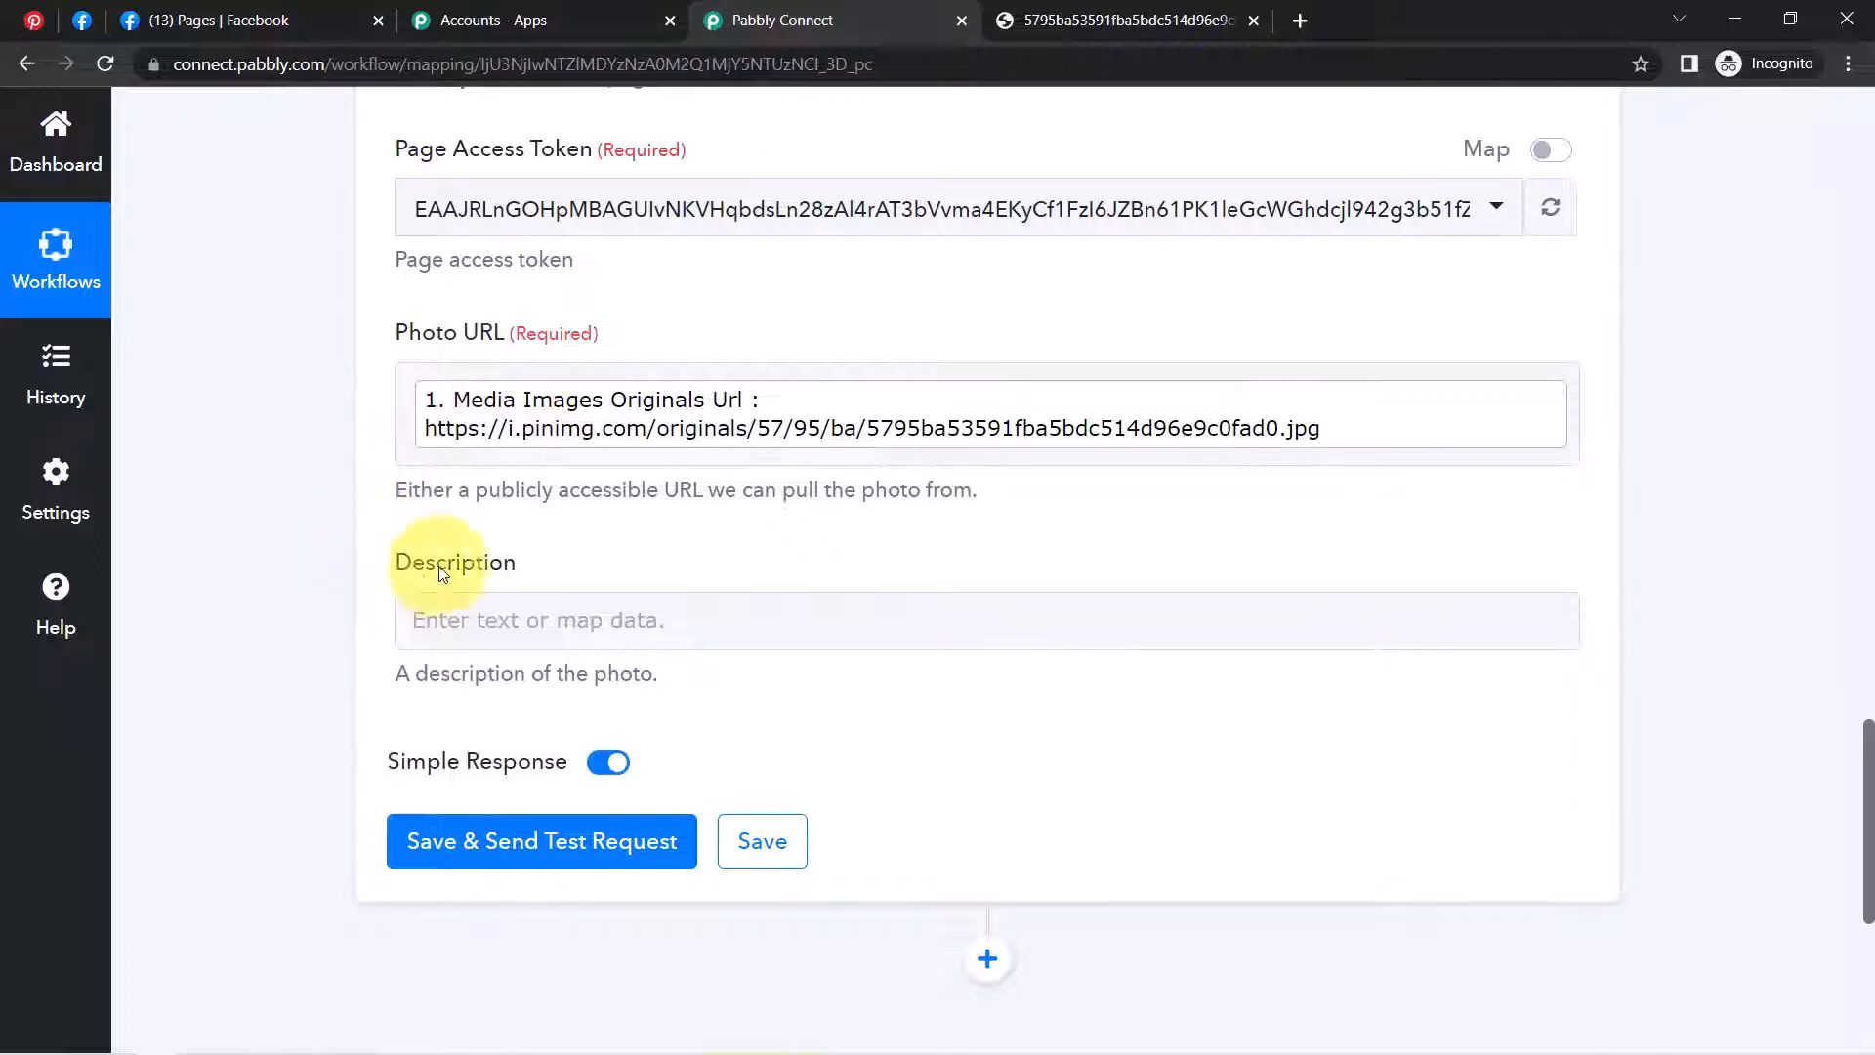
# Map the photo's Description to the Title value from the Pinterest New Pin trigger
pyautogui.click(576, 632)
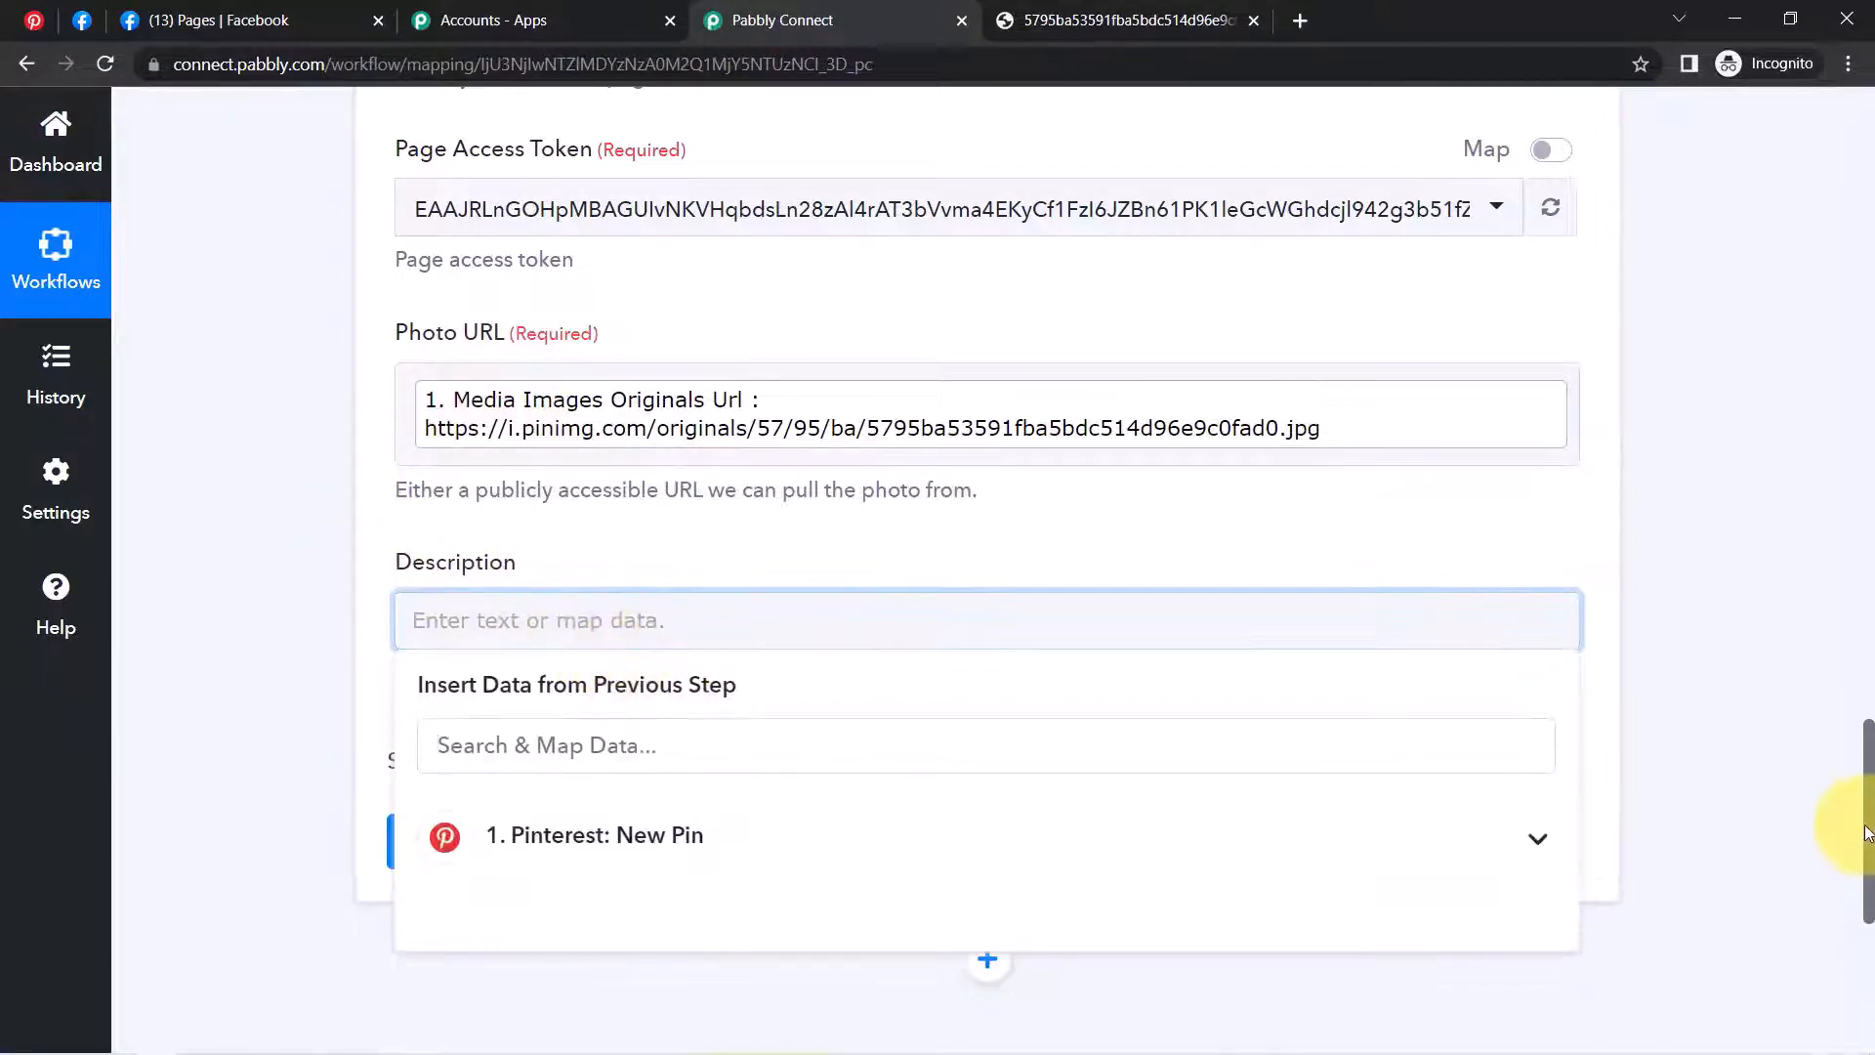
pyautogui.scroll(-3, 1870, 838)
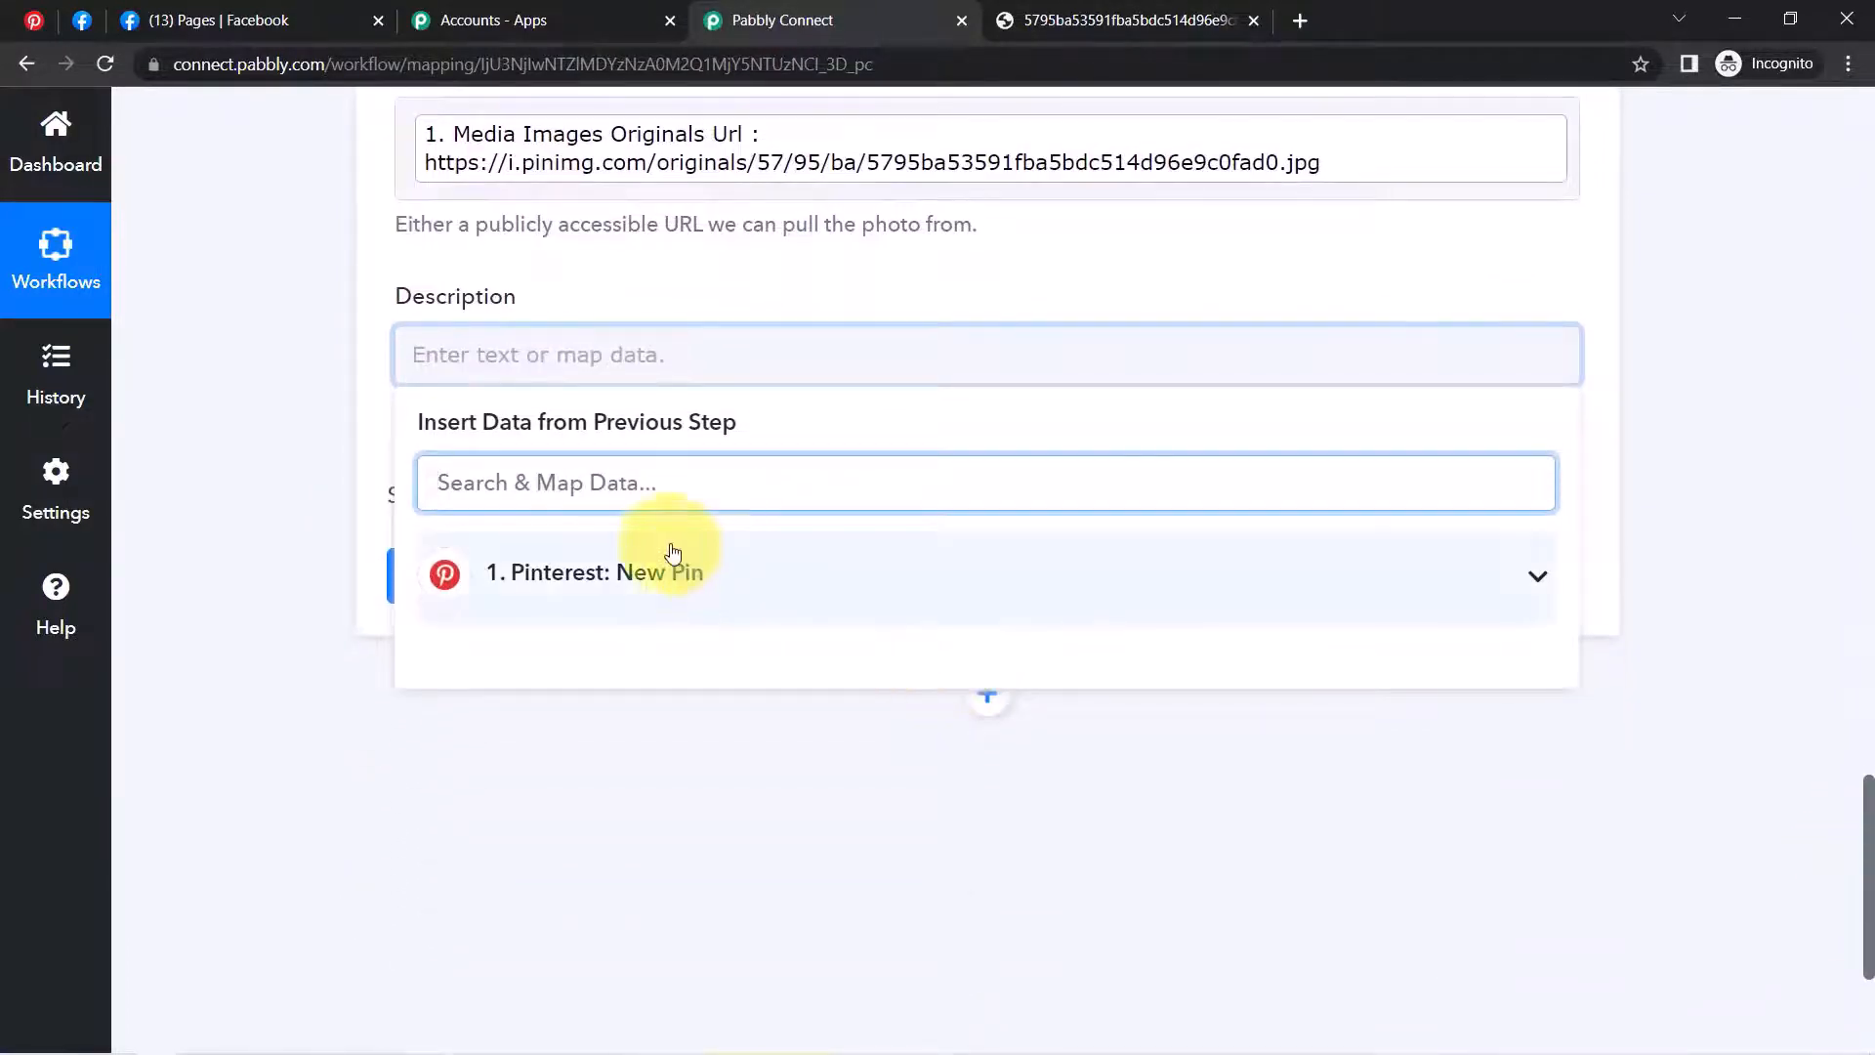
pyautogui.click(761, 605)
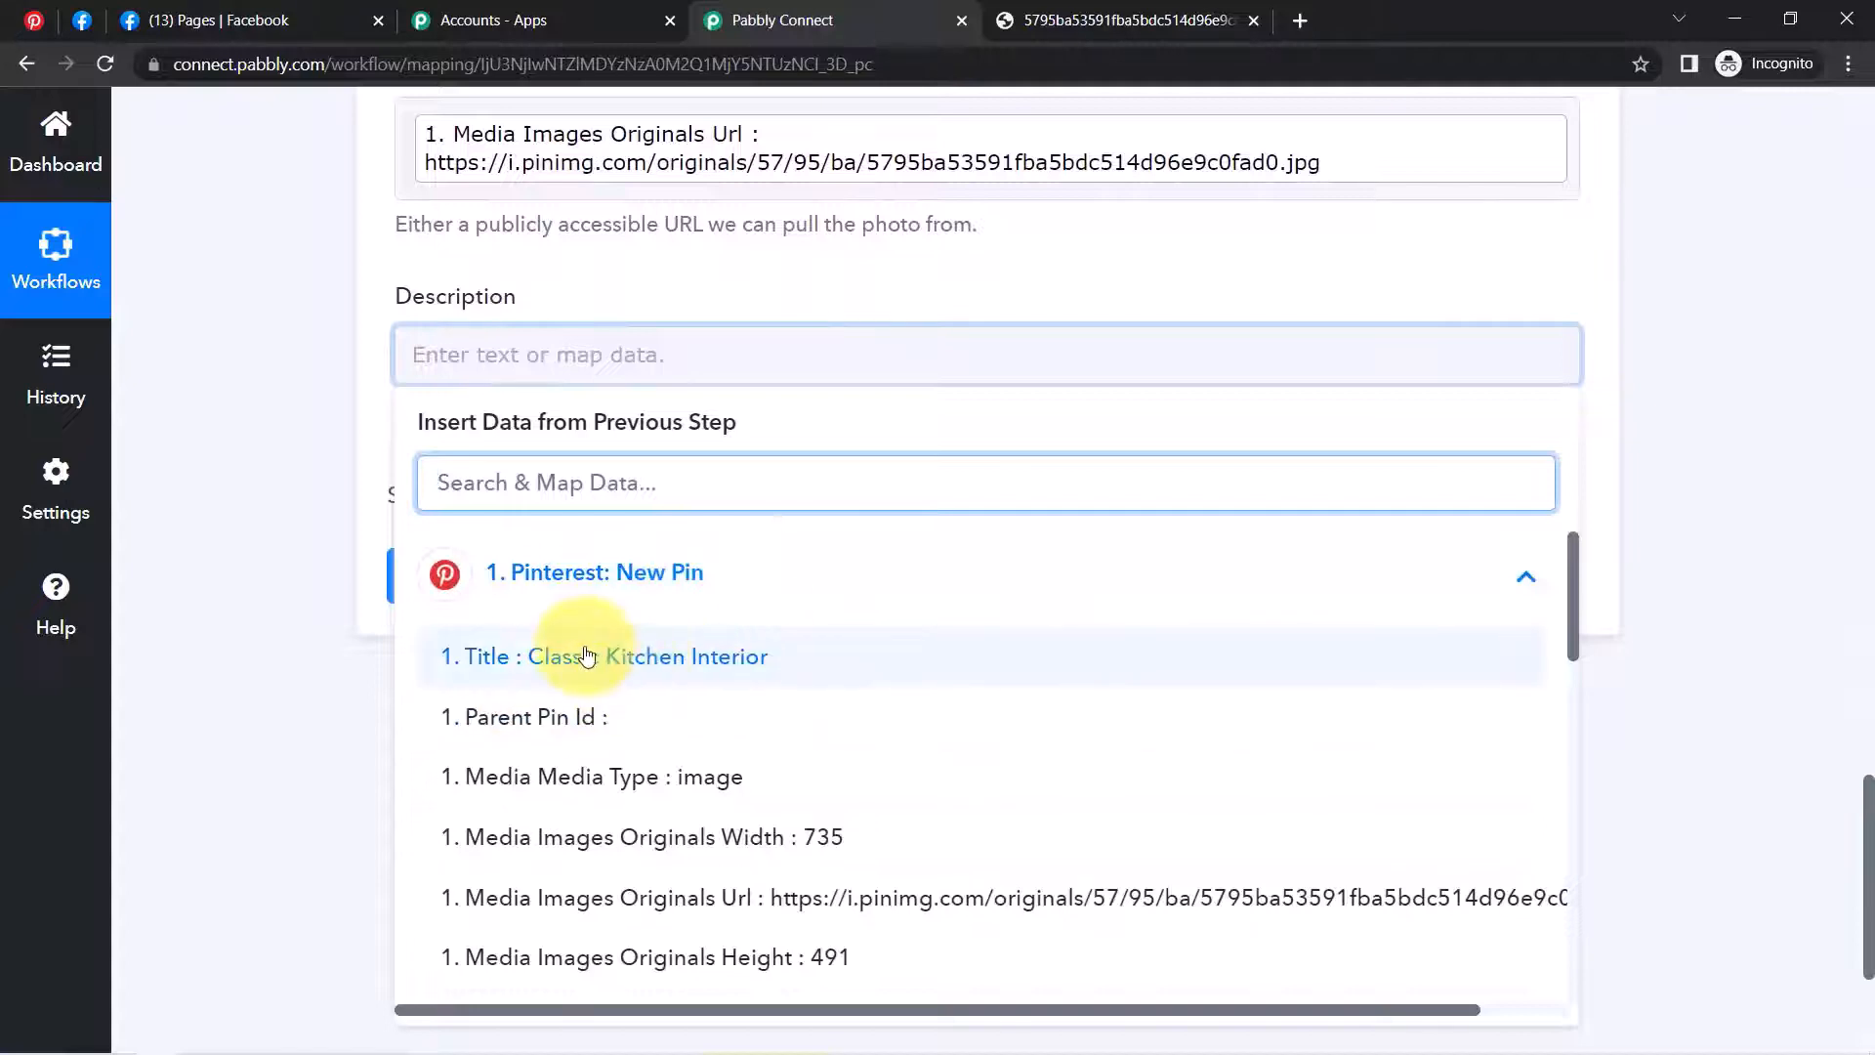
pyautogui.click(654, 664)
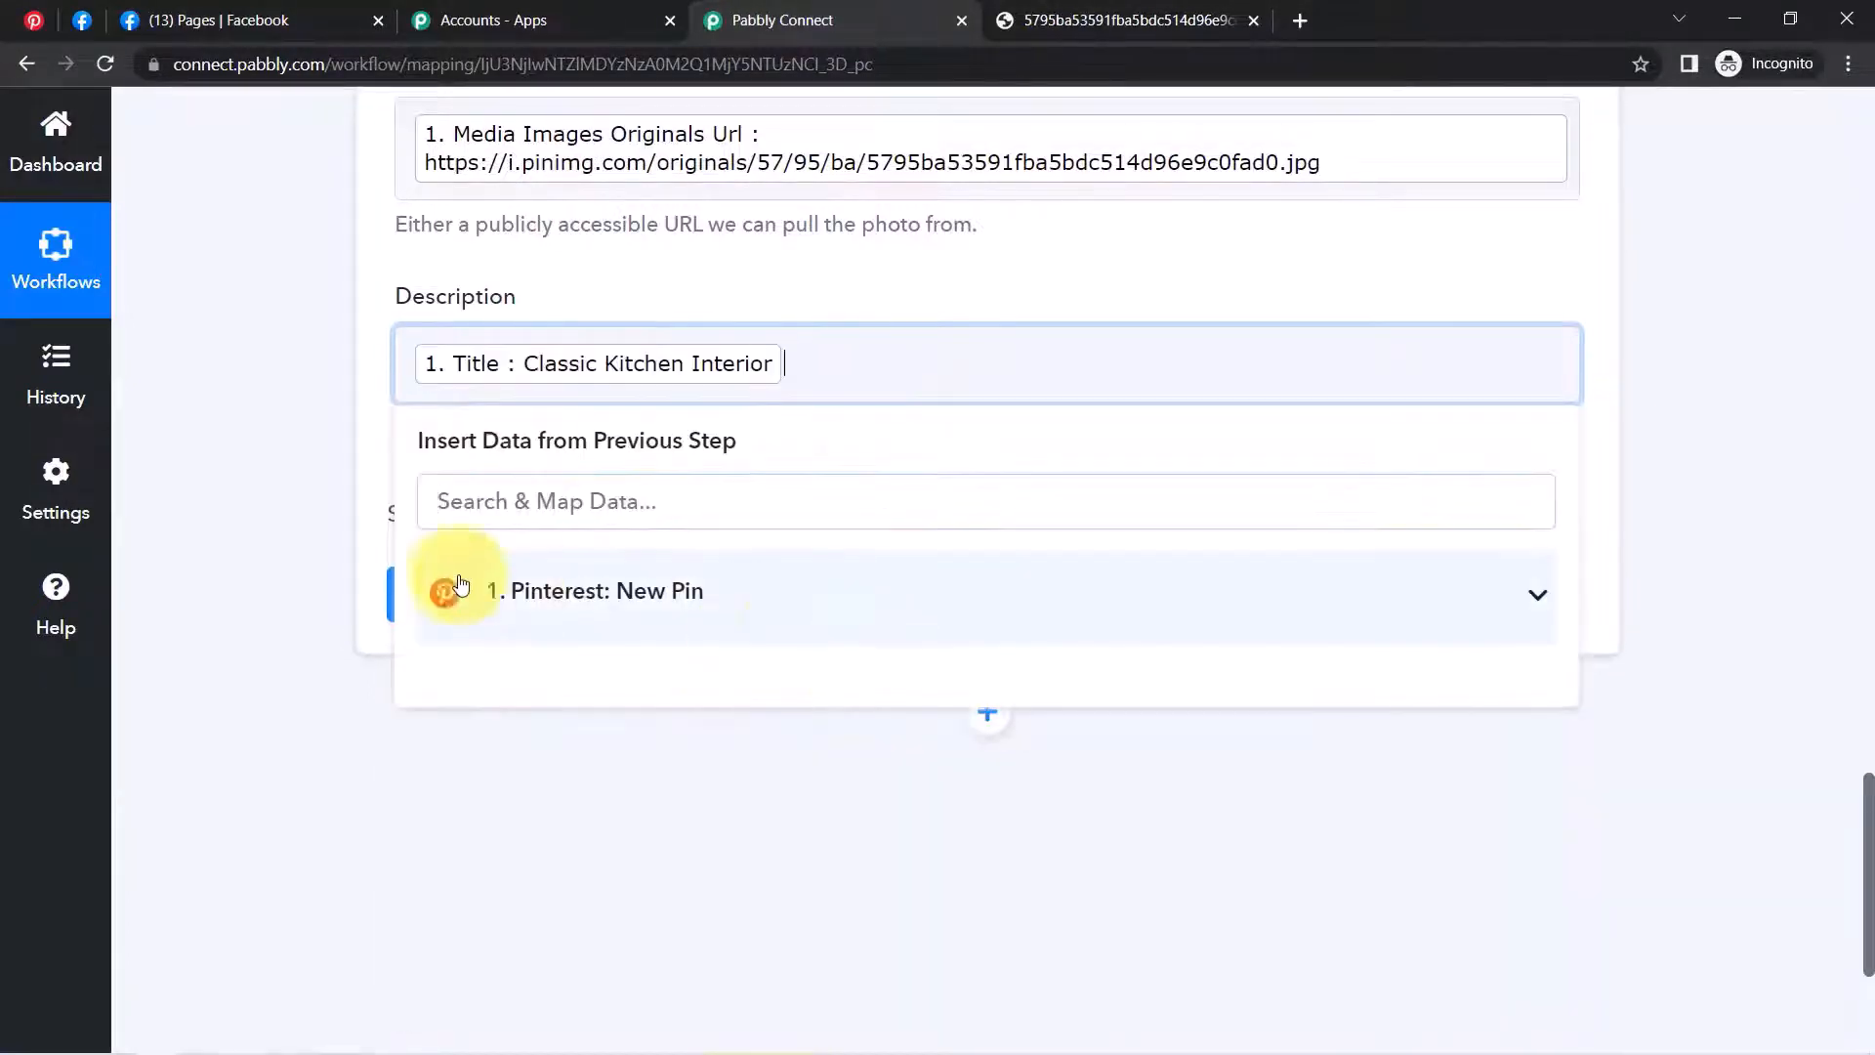
pyautogui.click(332, 573)
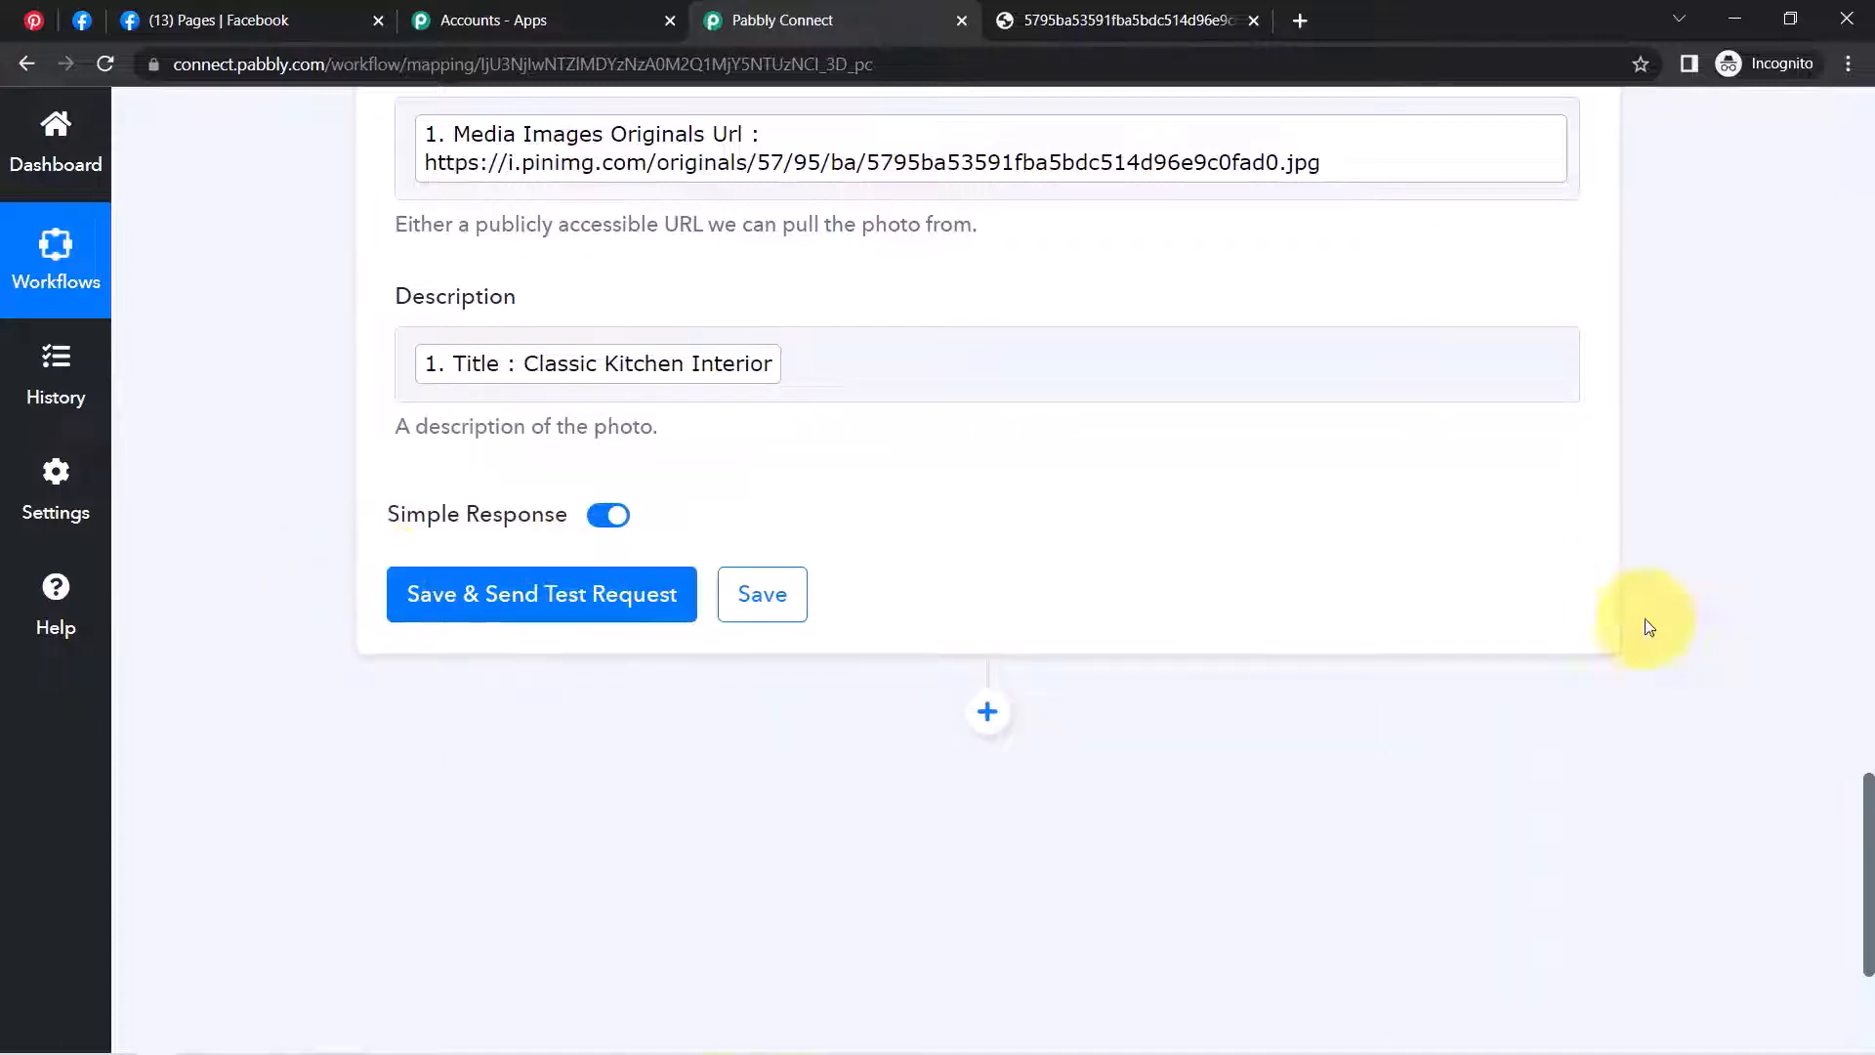
# Check the HomeDecor page's existing posts on Facebook, and save and send the action's test request in Pabbly Connect
pyautogui.moveTo(1868, 796); pyautogui.dragTo(1845, 757)
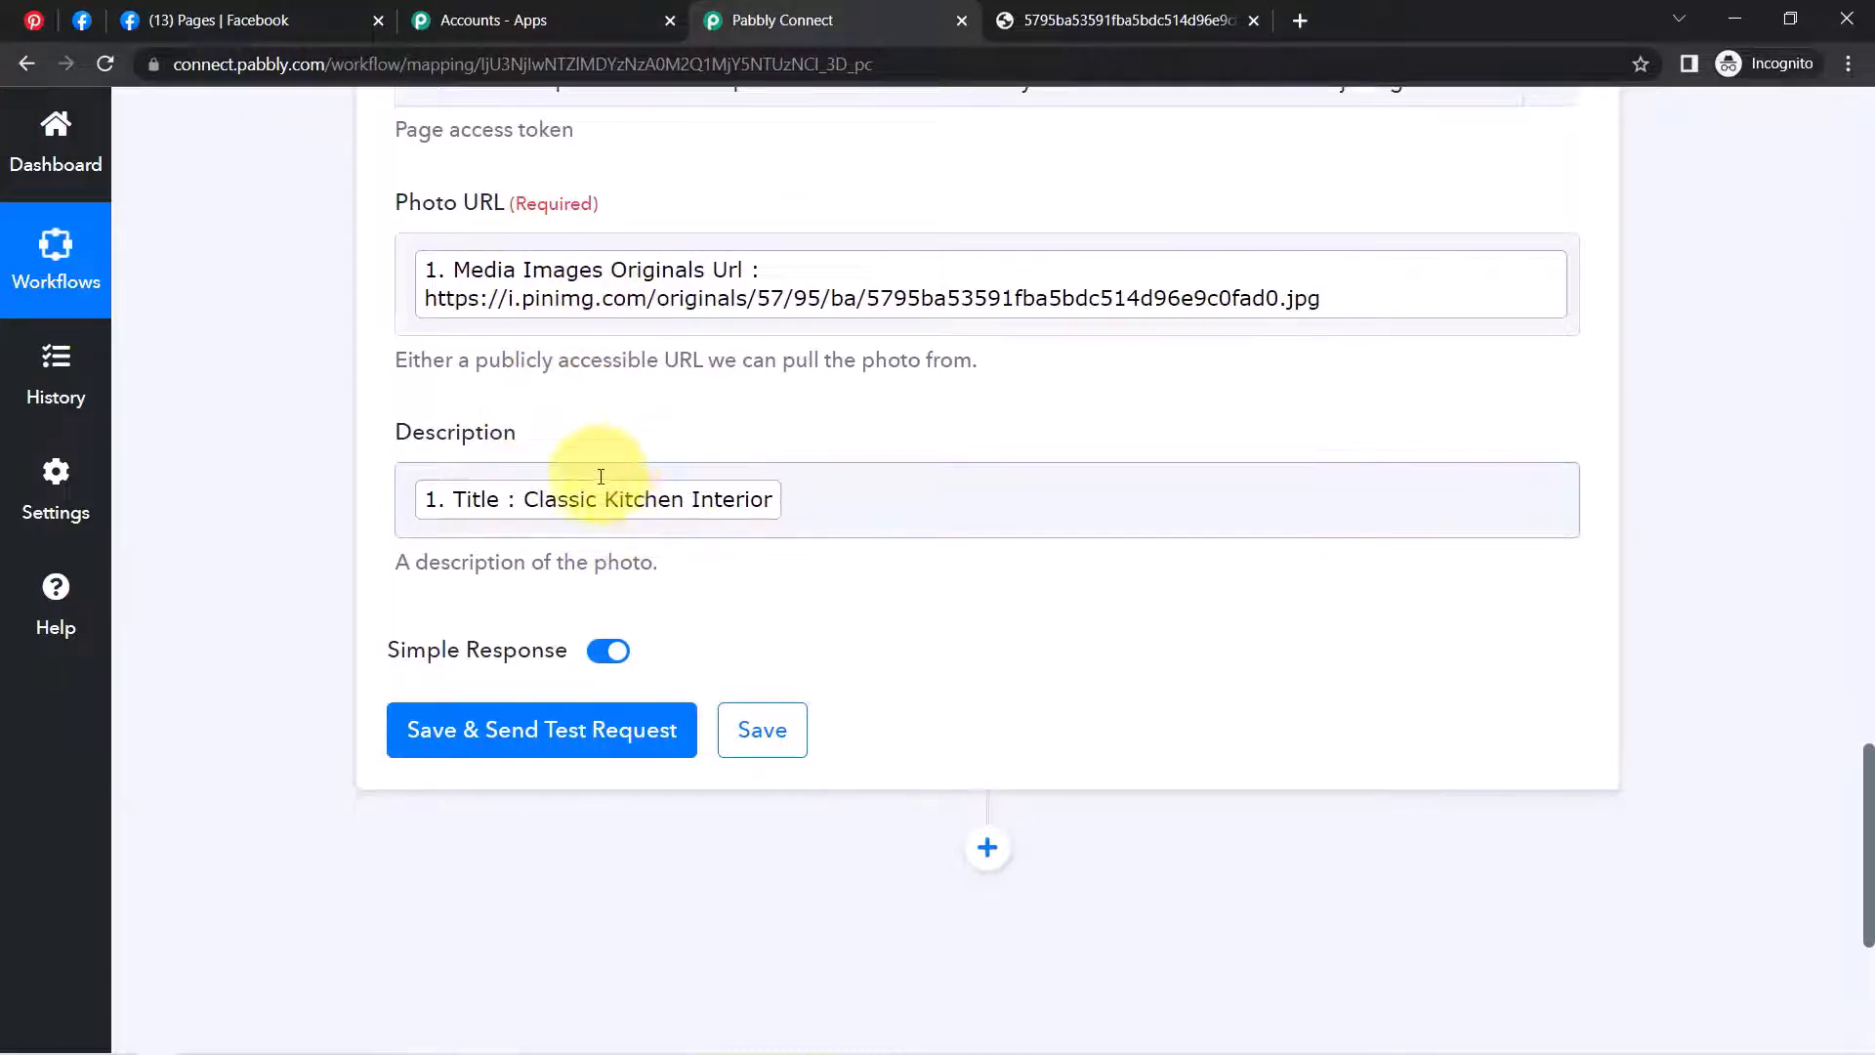
pyautogui.moveTo(1869, 825); pyautogui.dragTo(1819, 442)
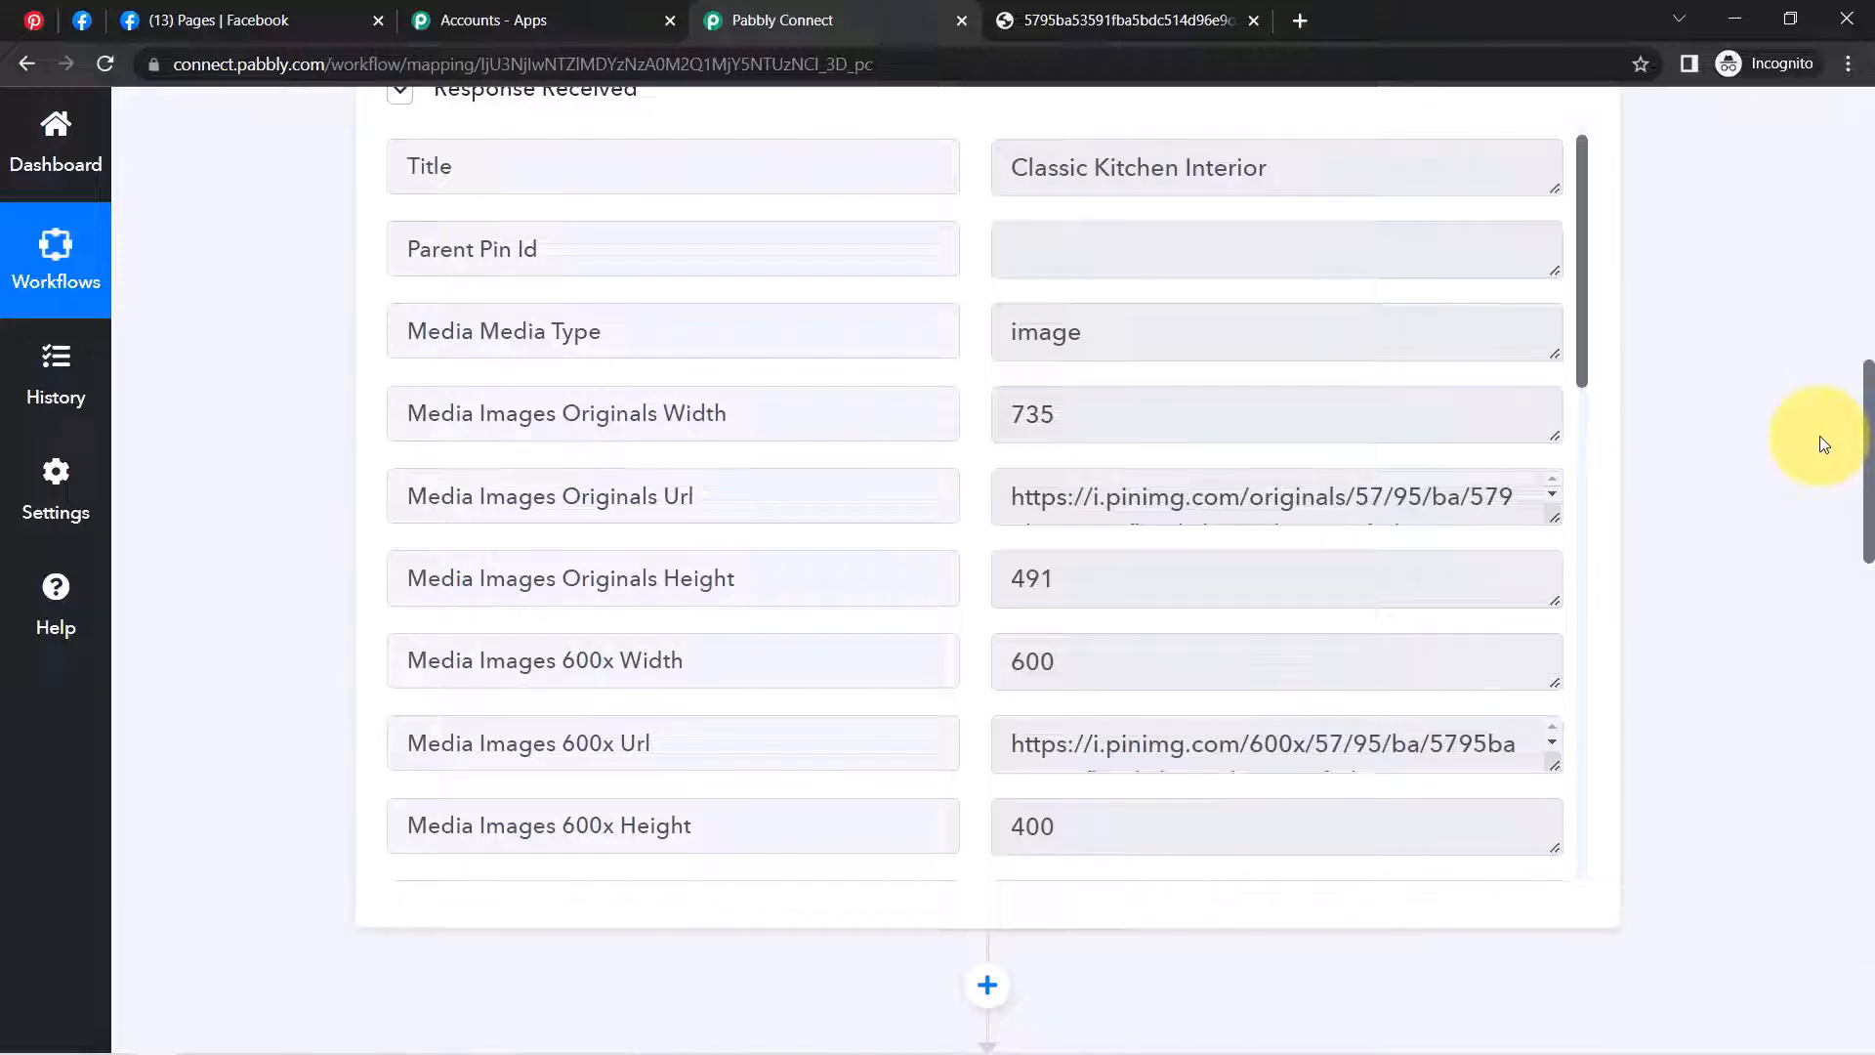
pyautogui.moveTo(1822, 444); pyautogui.dragTo(1843, 818)
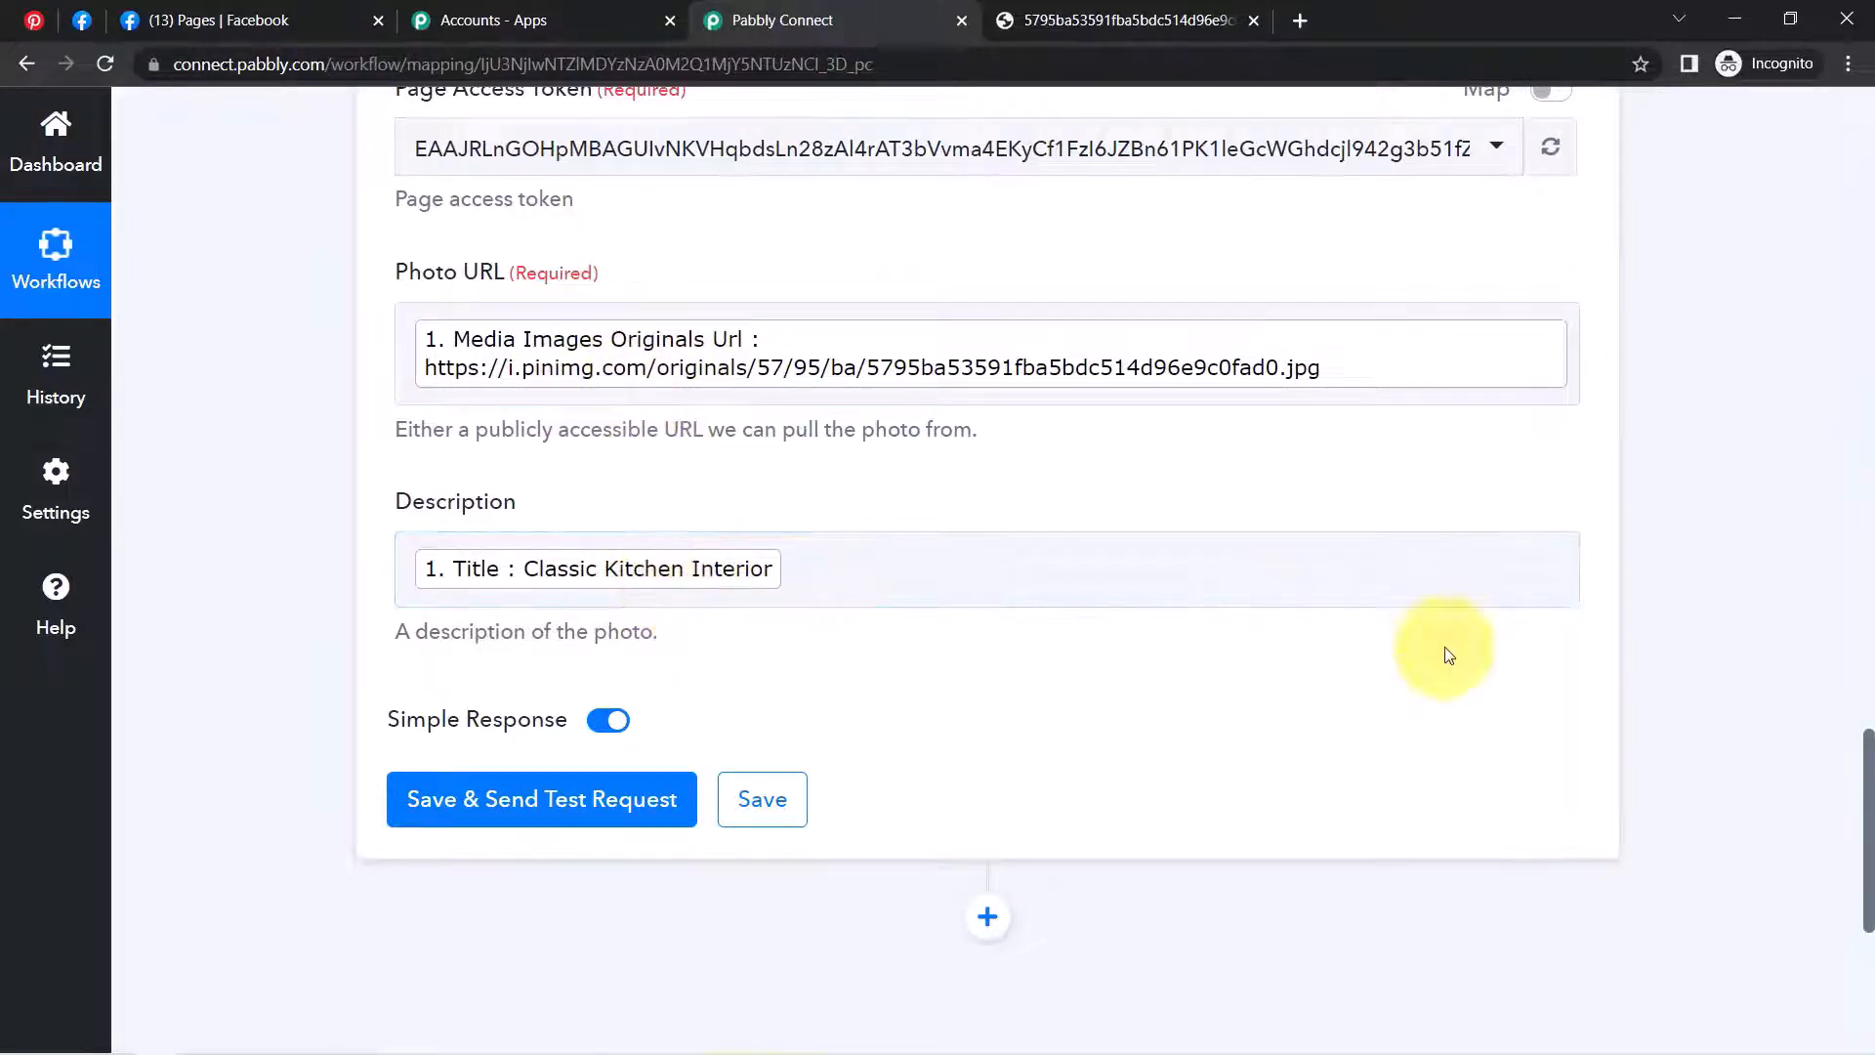
pyautogui.moveTo(1868, 775); pyautogui.dragTo(1867, 849)
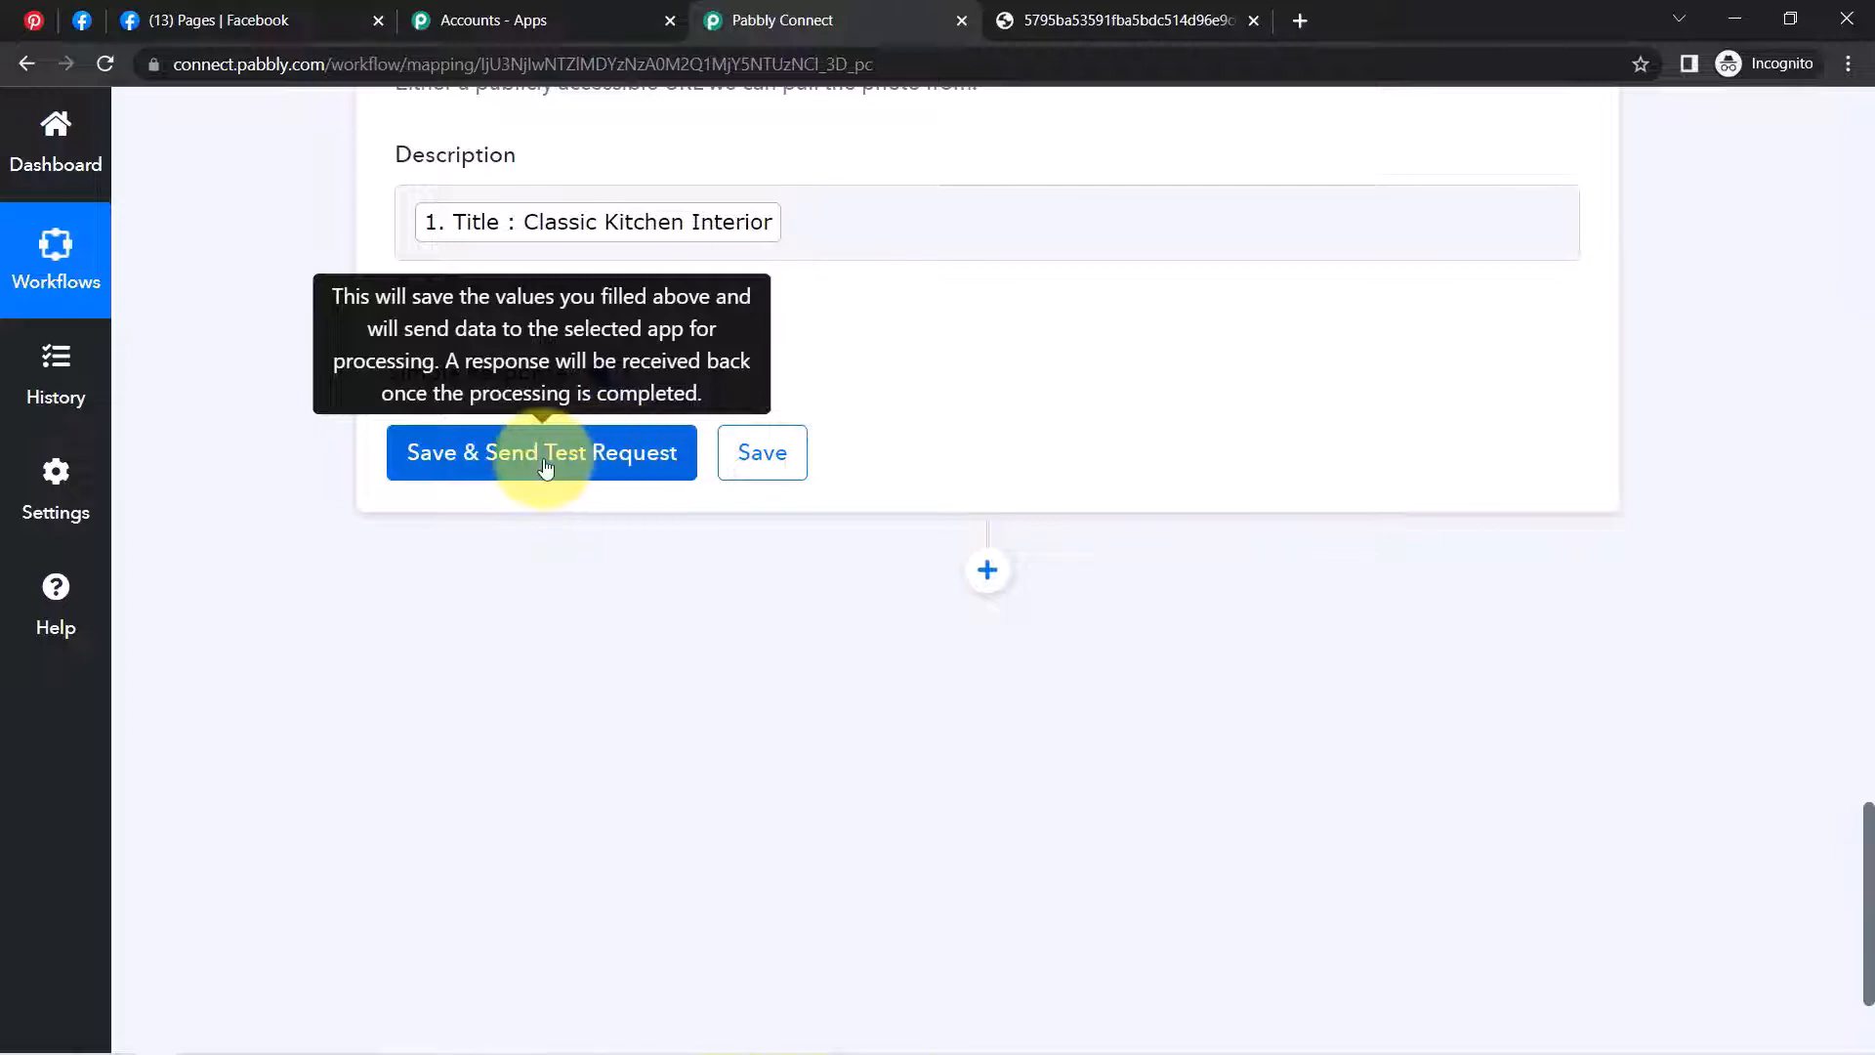
pyautogui.click(479, 431)
pyautogui.click(83, 21)
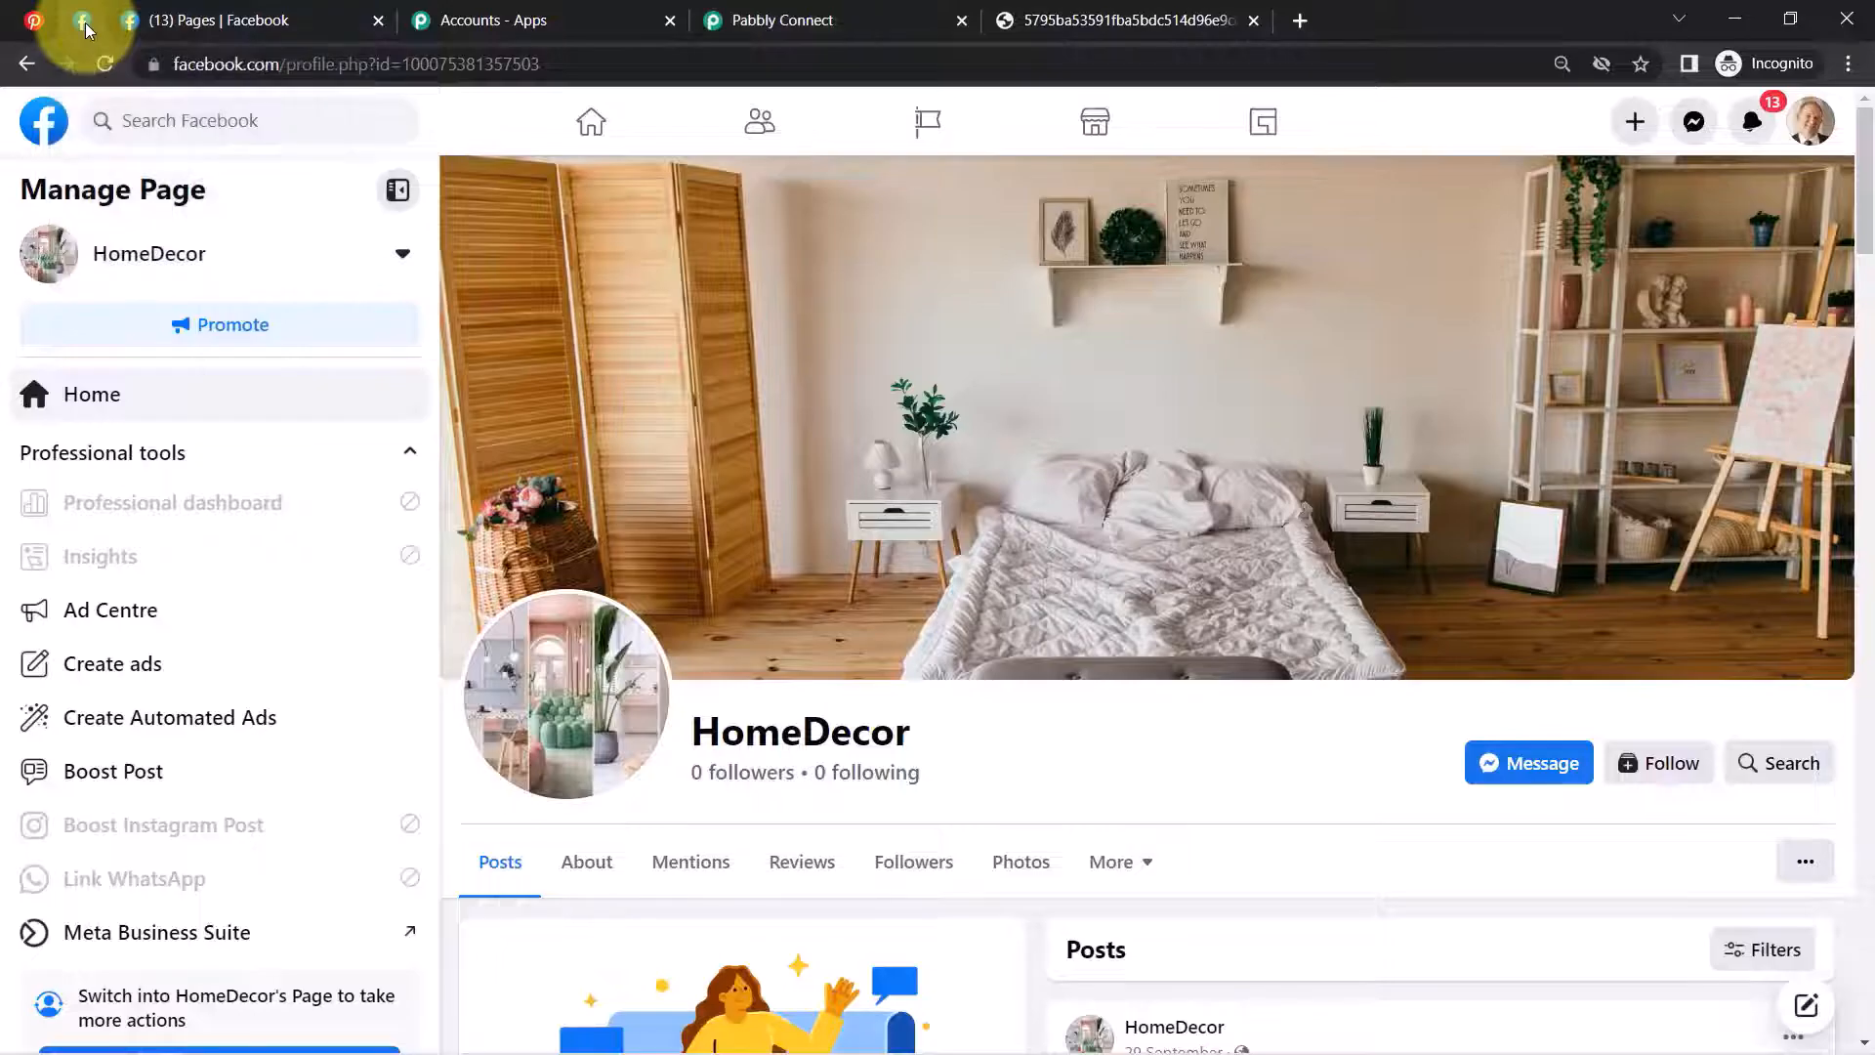
pyautogui.scroll(-6, 1269, 478)
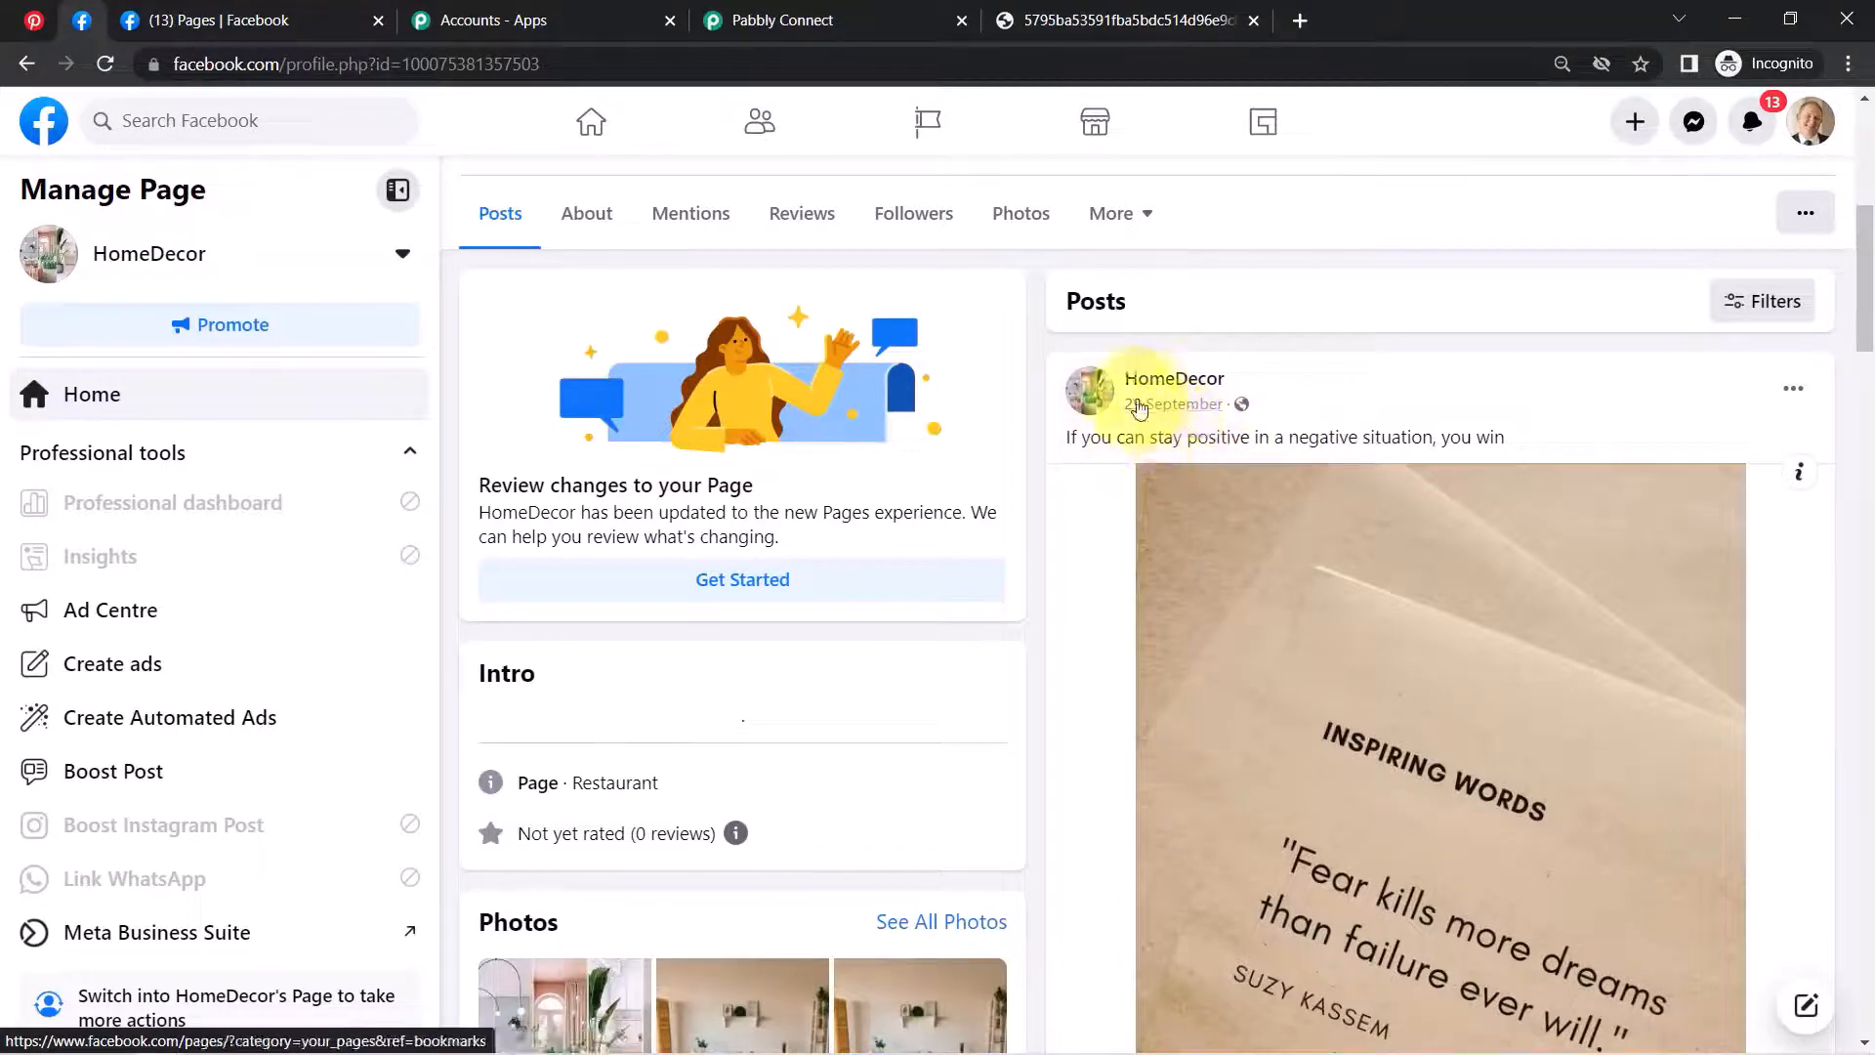
pyautogui.click(789, 12)
pyautogui.click(652, 453)
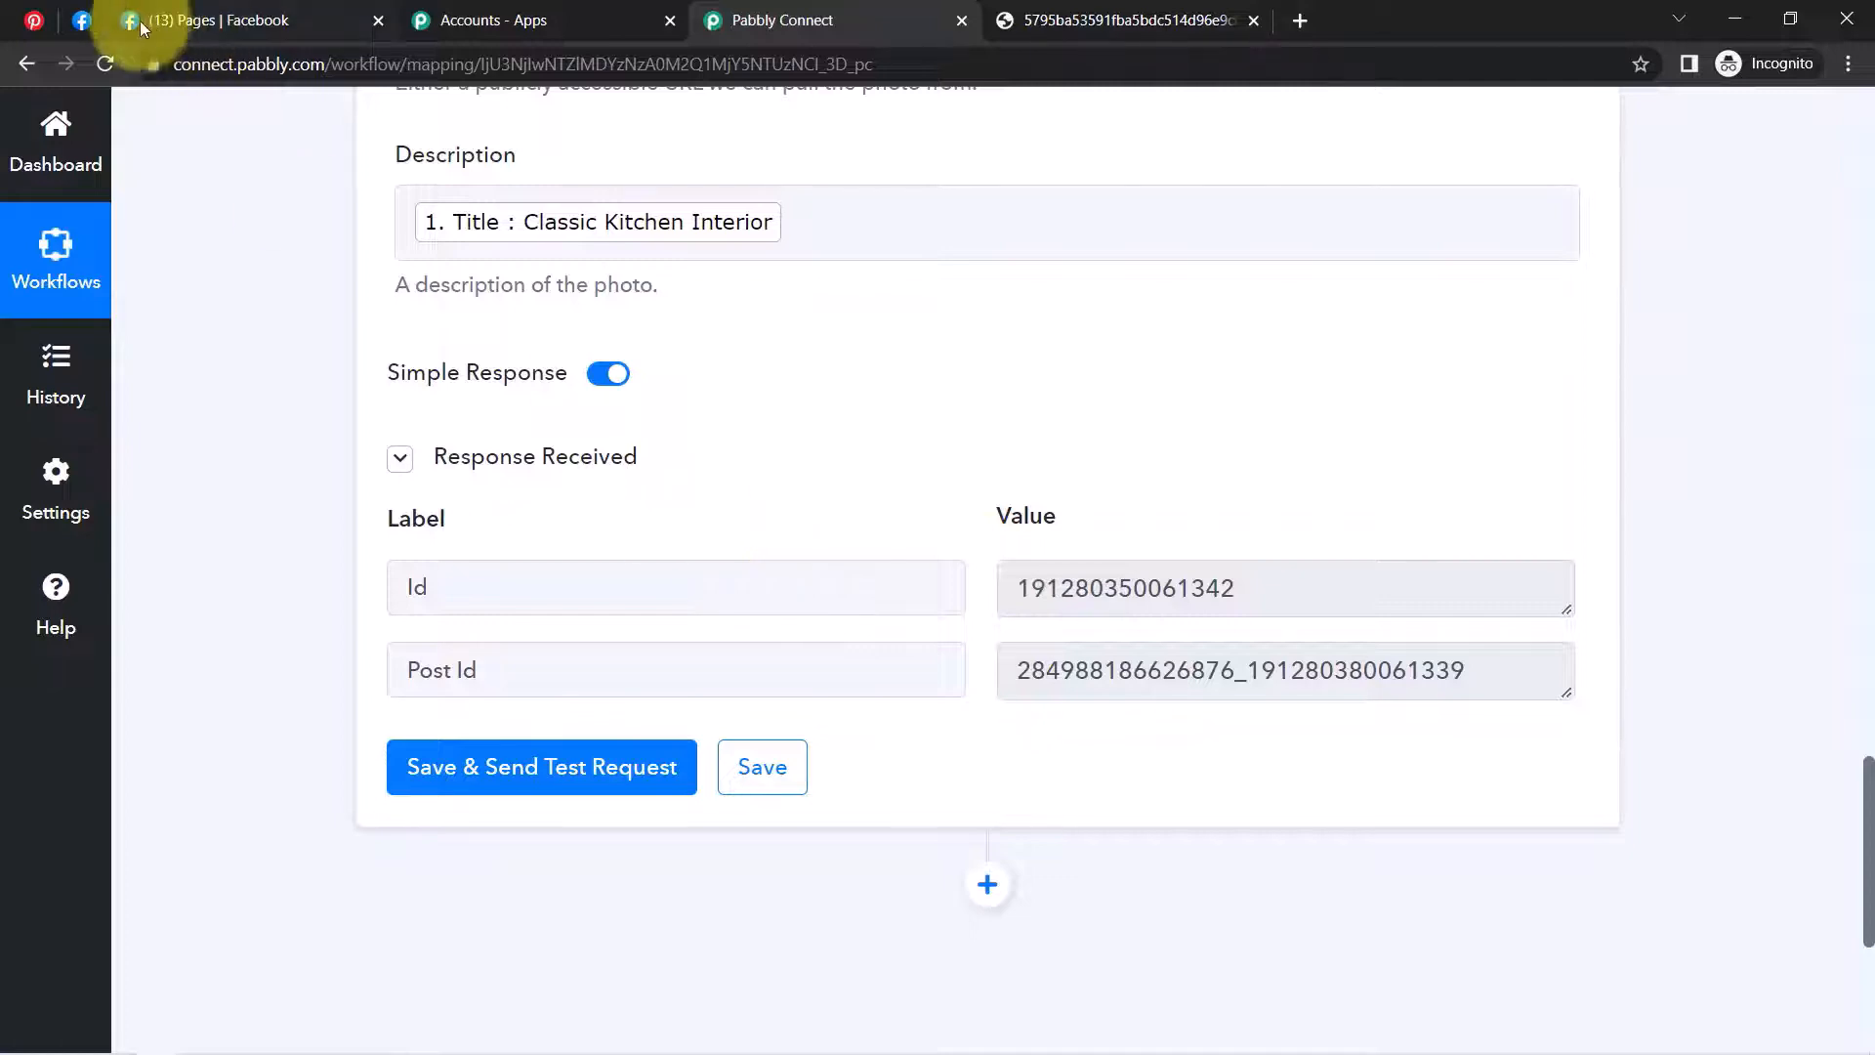
# Reload the HomeDecor page on Facebook, dismiss the page-changes prompt and examine the newest post
pyautogui.click(84, 22)
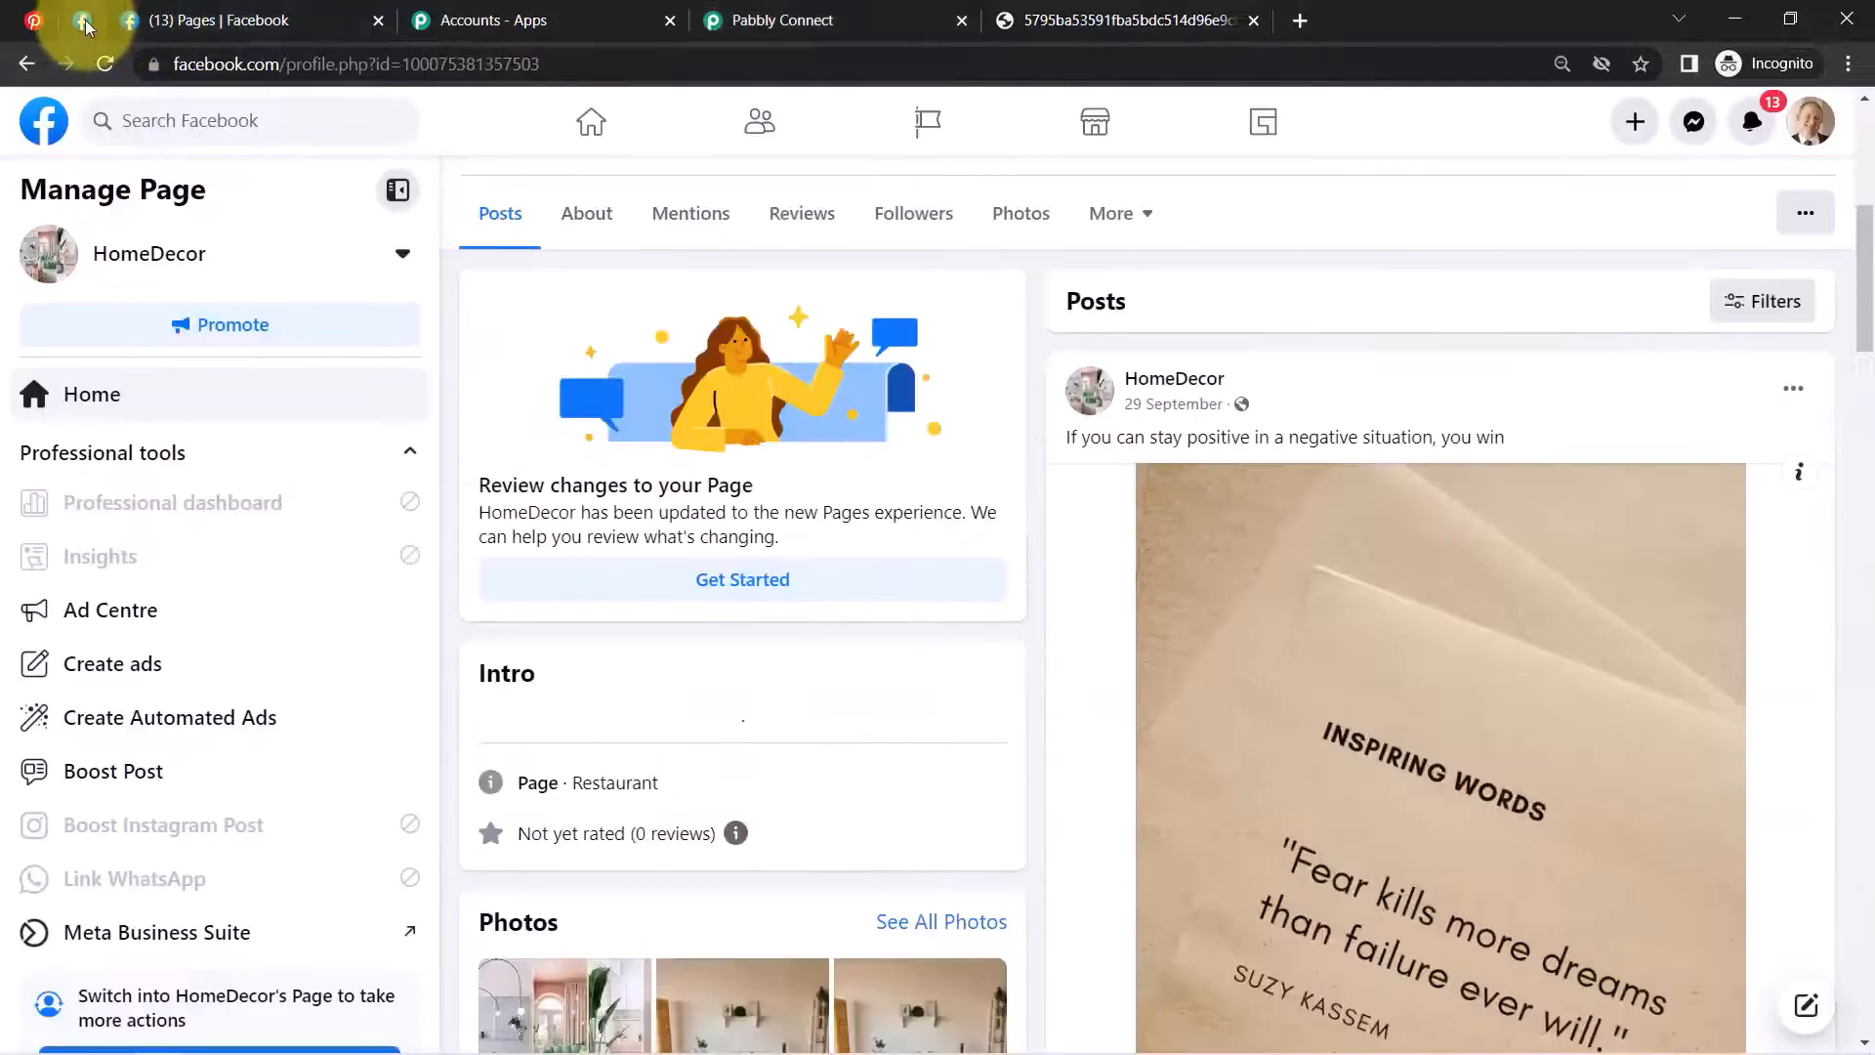
pyautogui.click(104, 69)
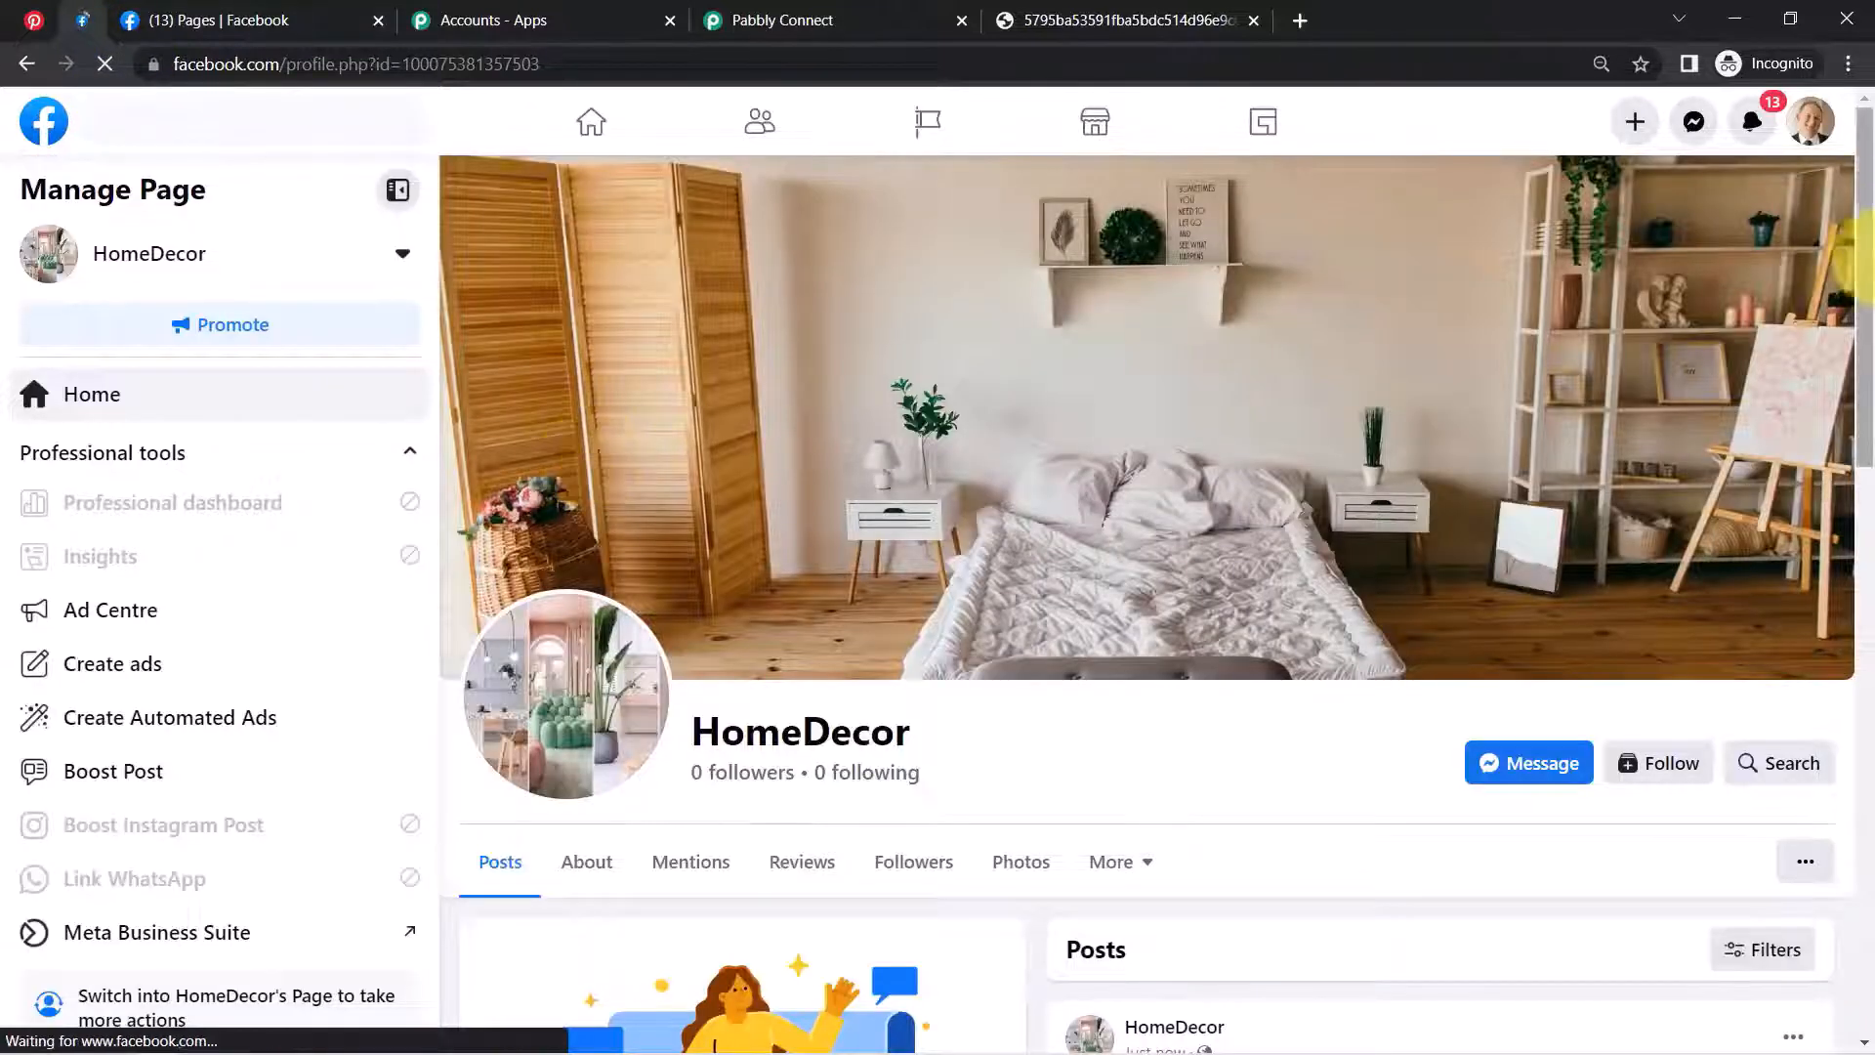
pyautogui.scroll(-4, 1855, 254)
pyautogui.click(1864, 207)
pyautogui.moveTo(1866, 232); pyautogui.dragTo(1197, 625)
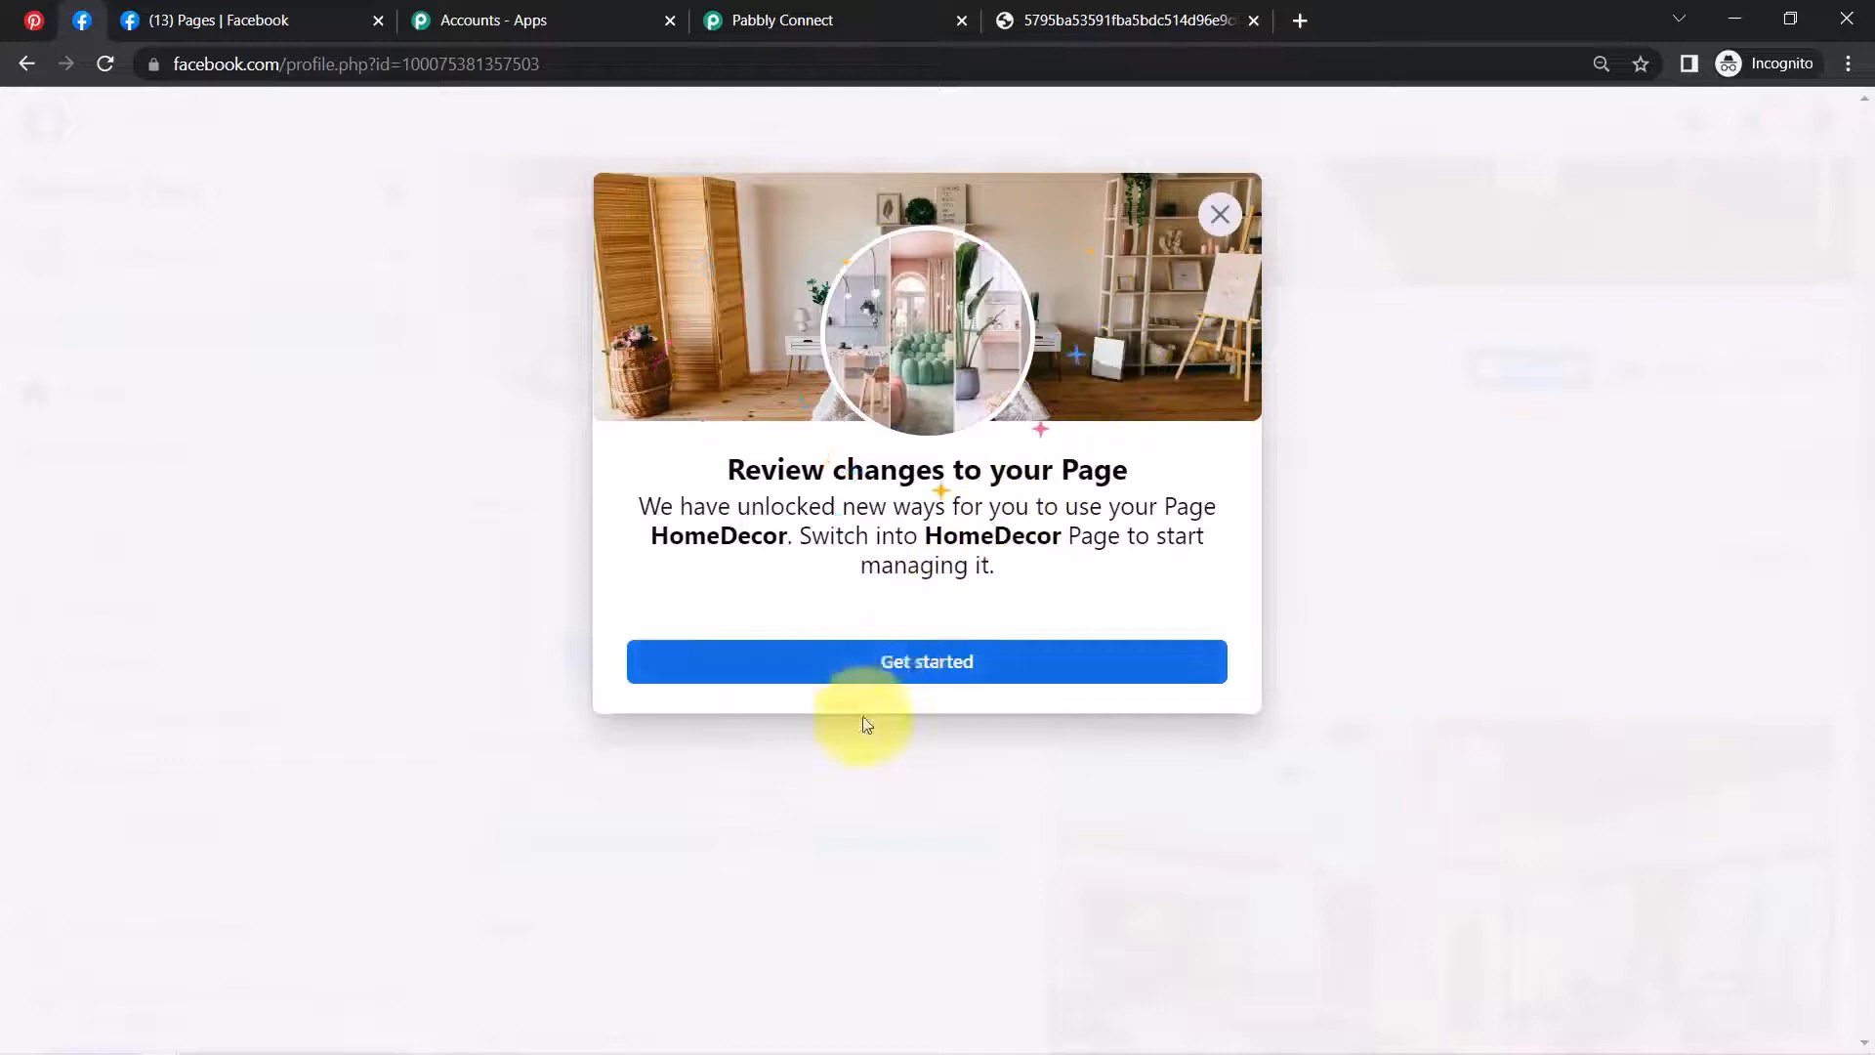
pyautogui.click(1218, 215)
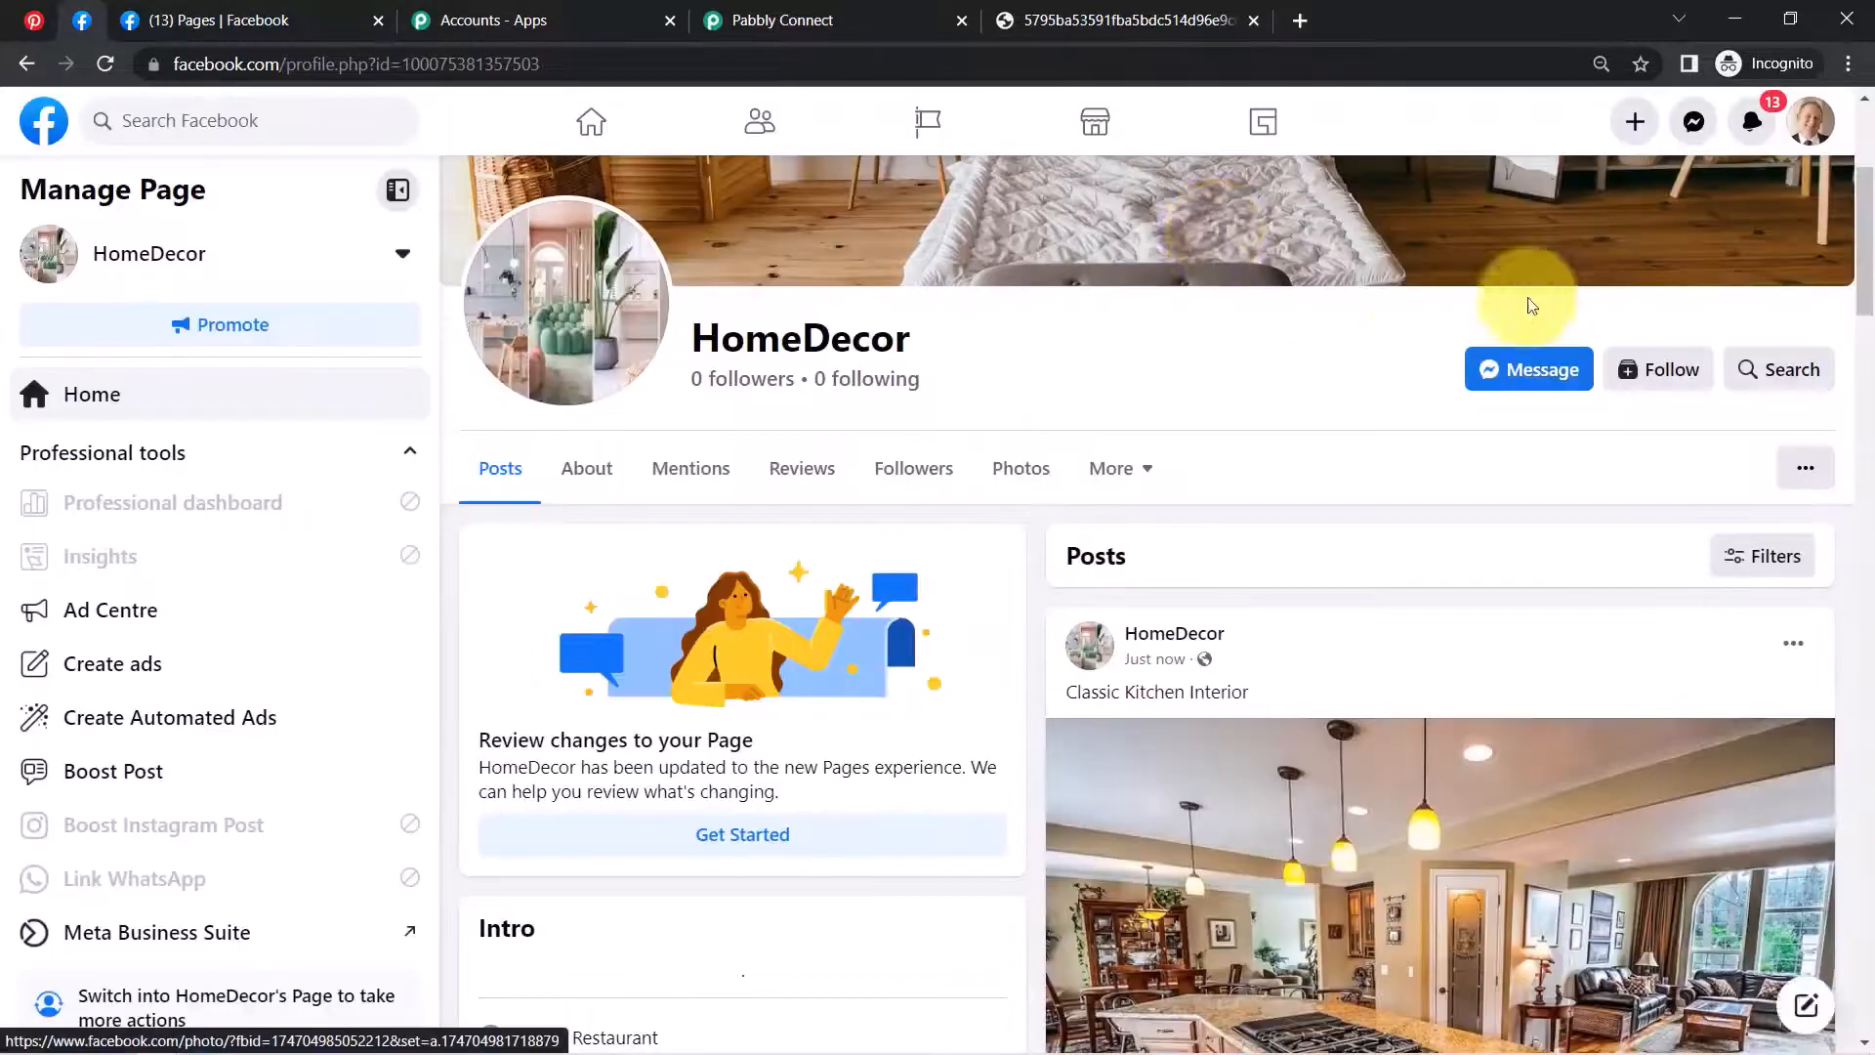
pyautogui.moveTo(1863, 220); pyautogui.dragTo(1866, 271)
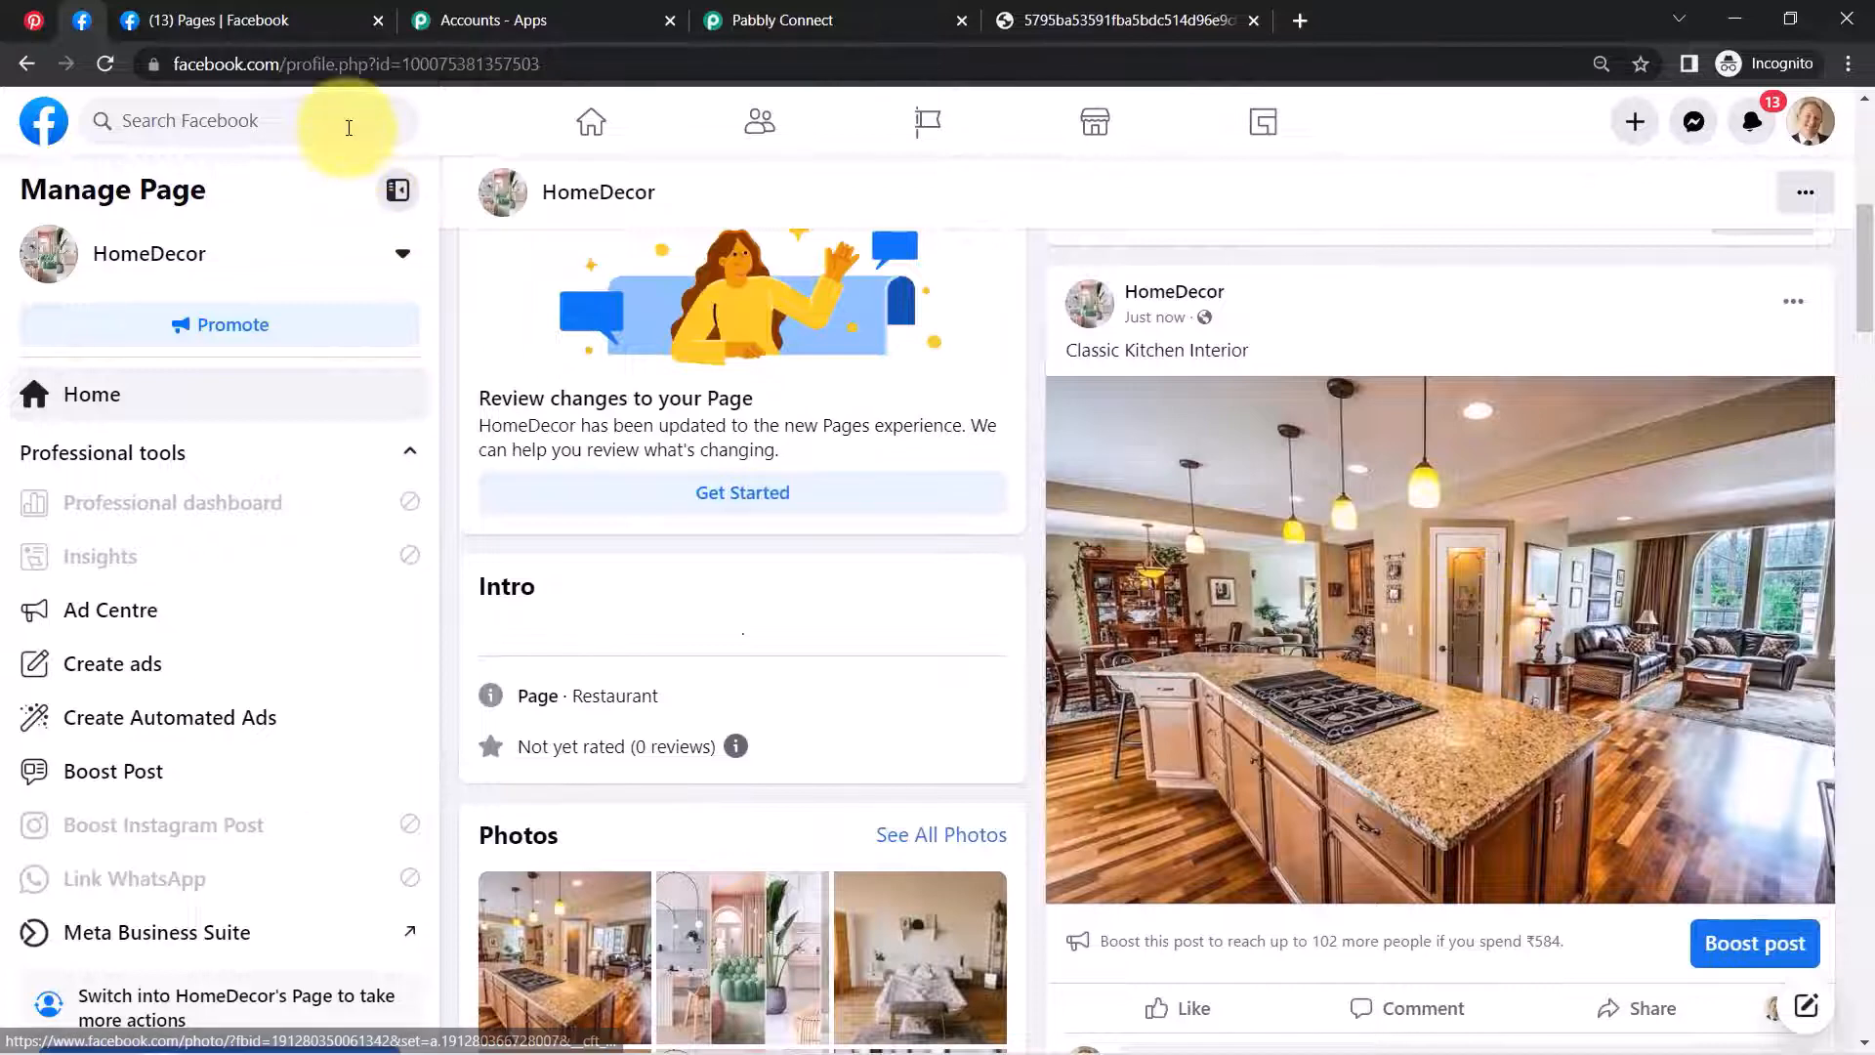
# Compare the original pin's image and title on Pinterest with the new HomeDecor post on Facebook
pyautogui.click(769, 17)
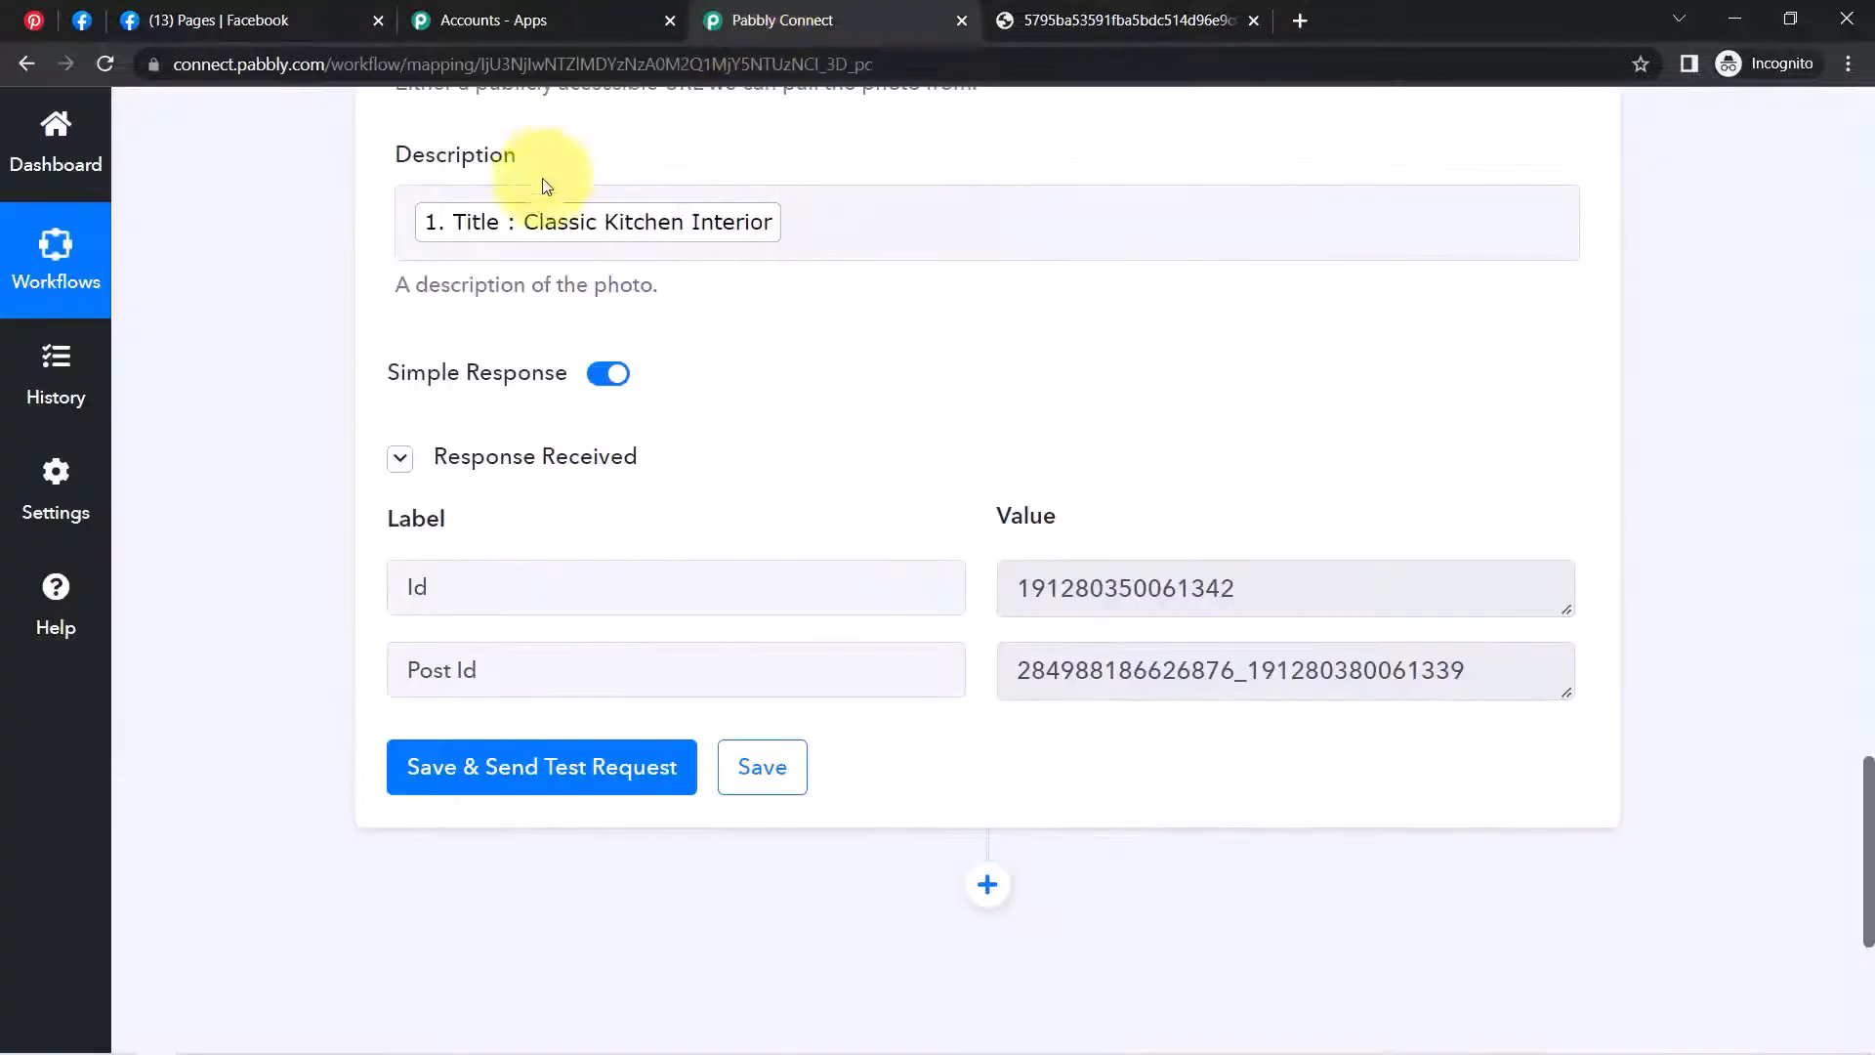
pyautogui.click(34, 20)
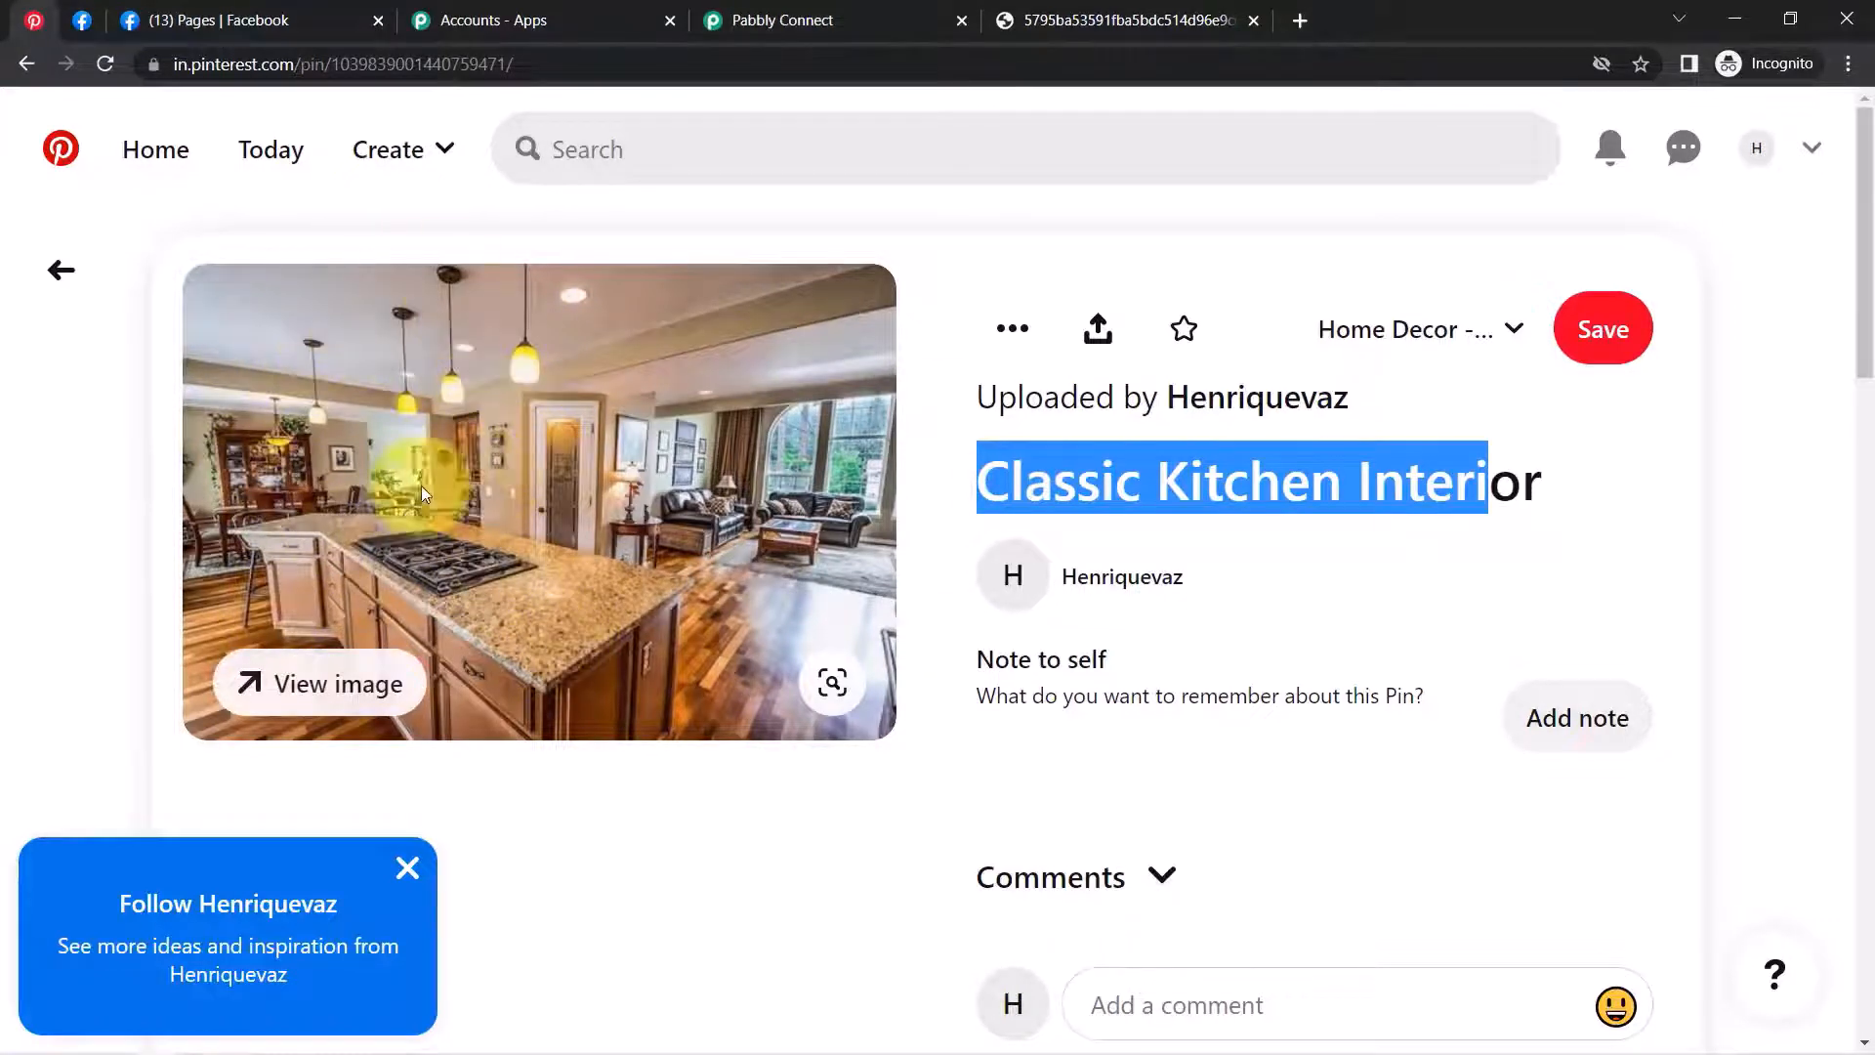
pyautogui.click(81, 19)
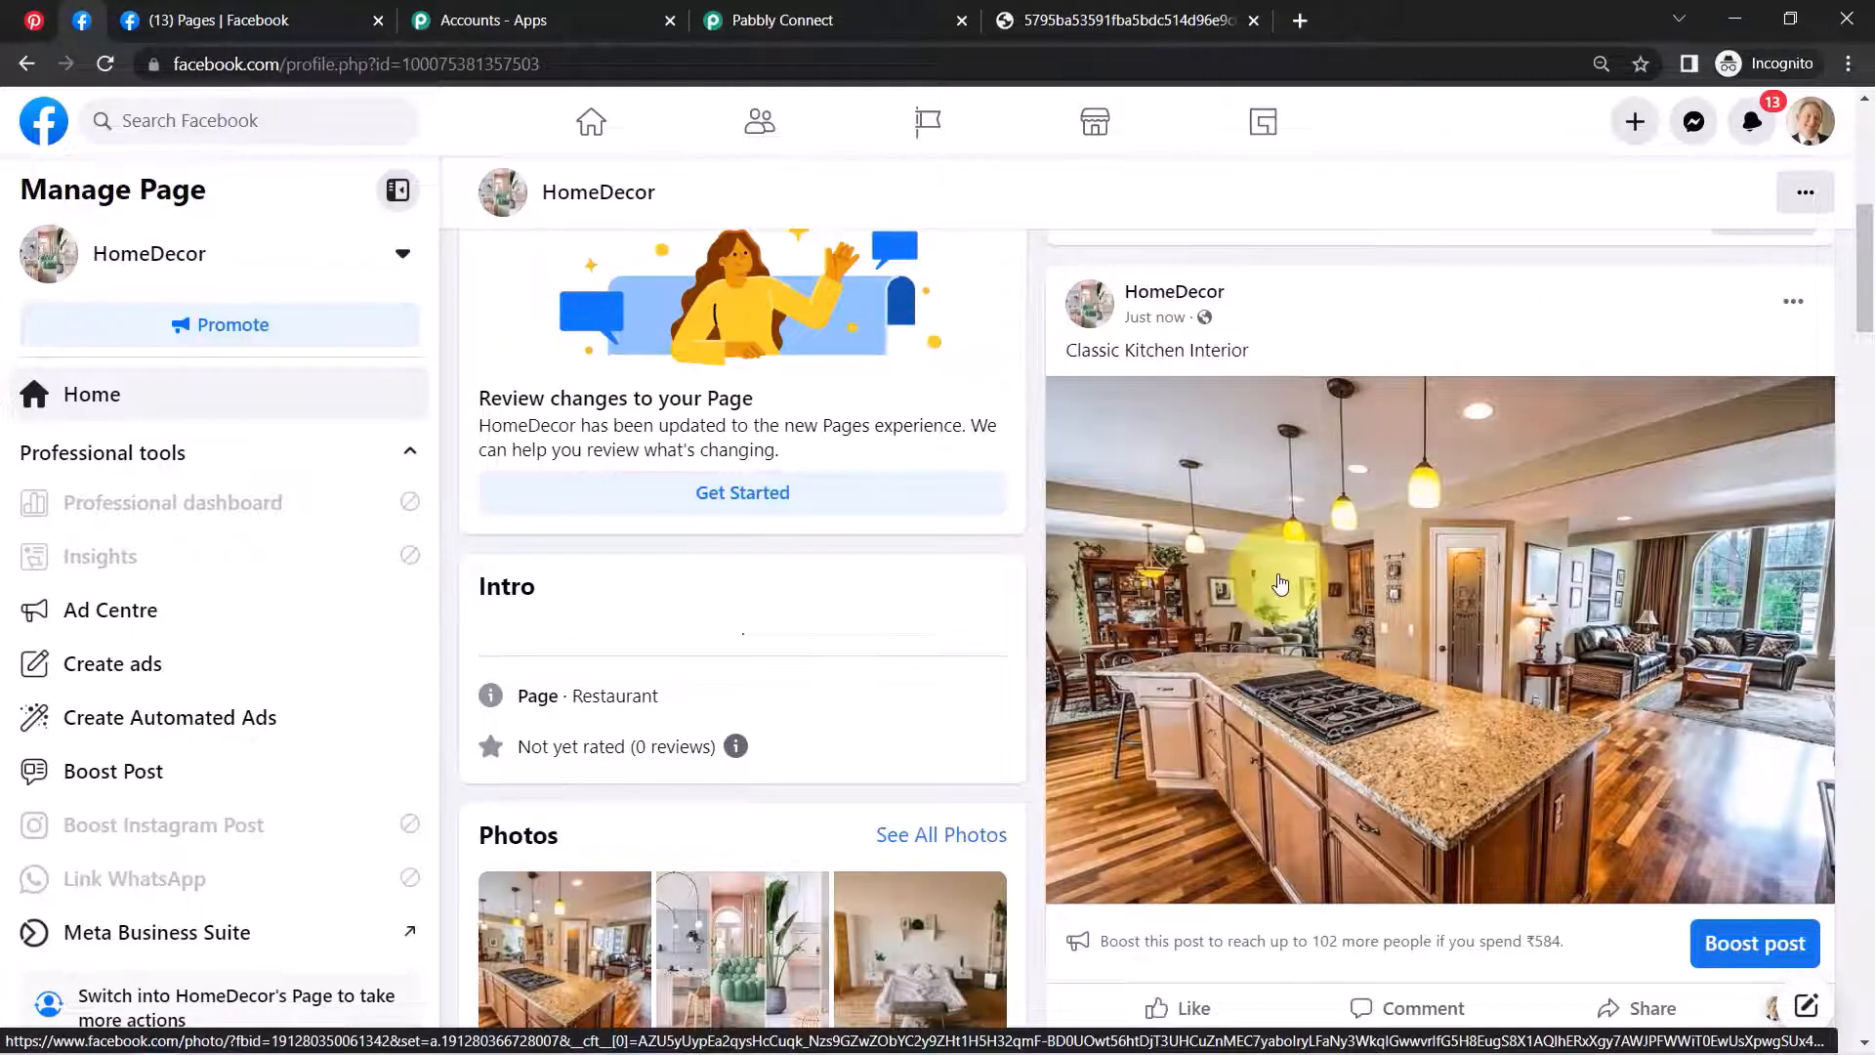
pyautogui.click(34, 20)
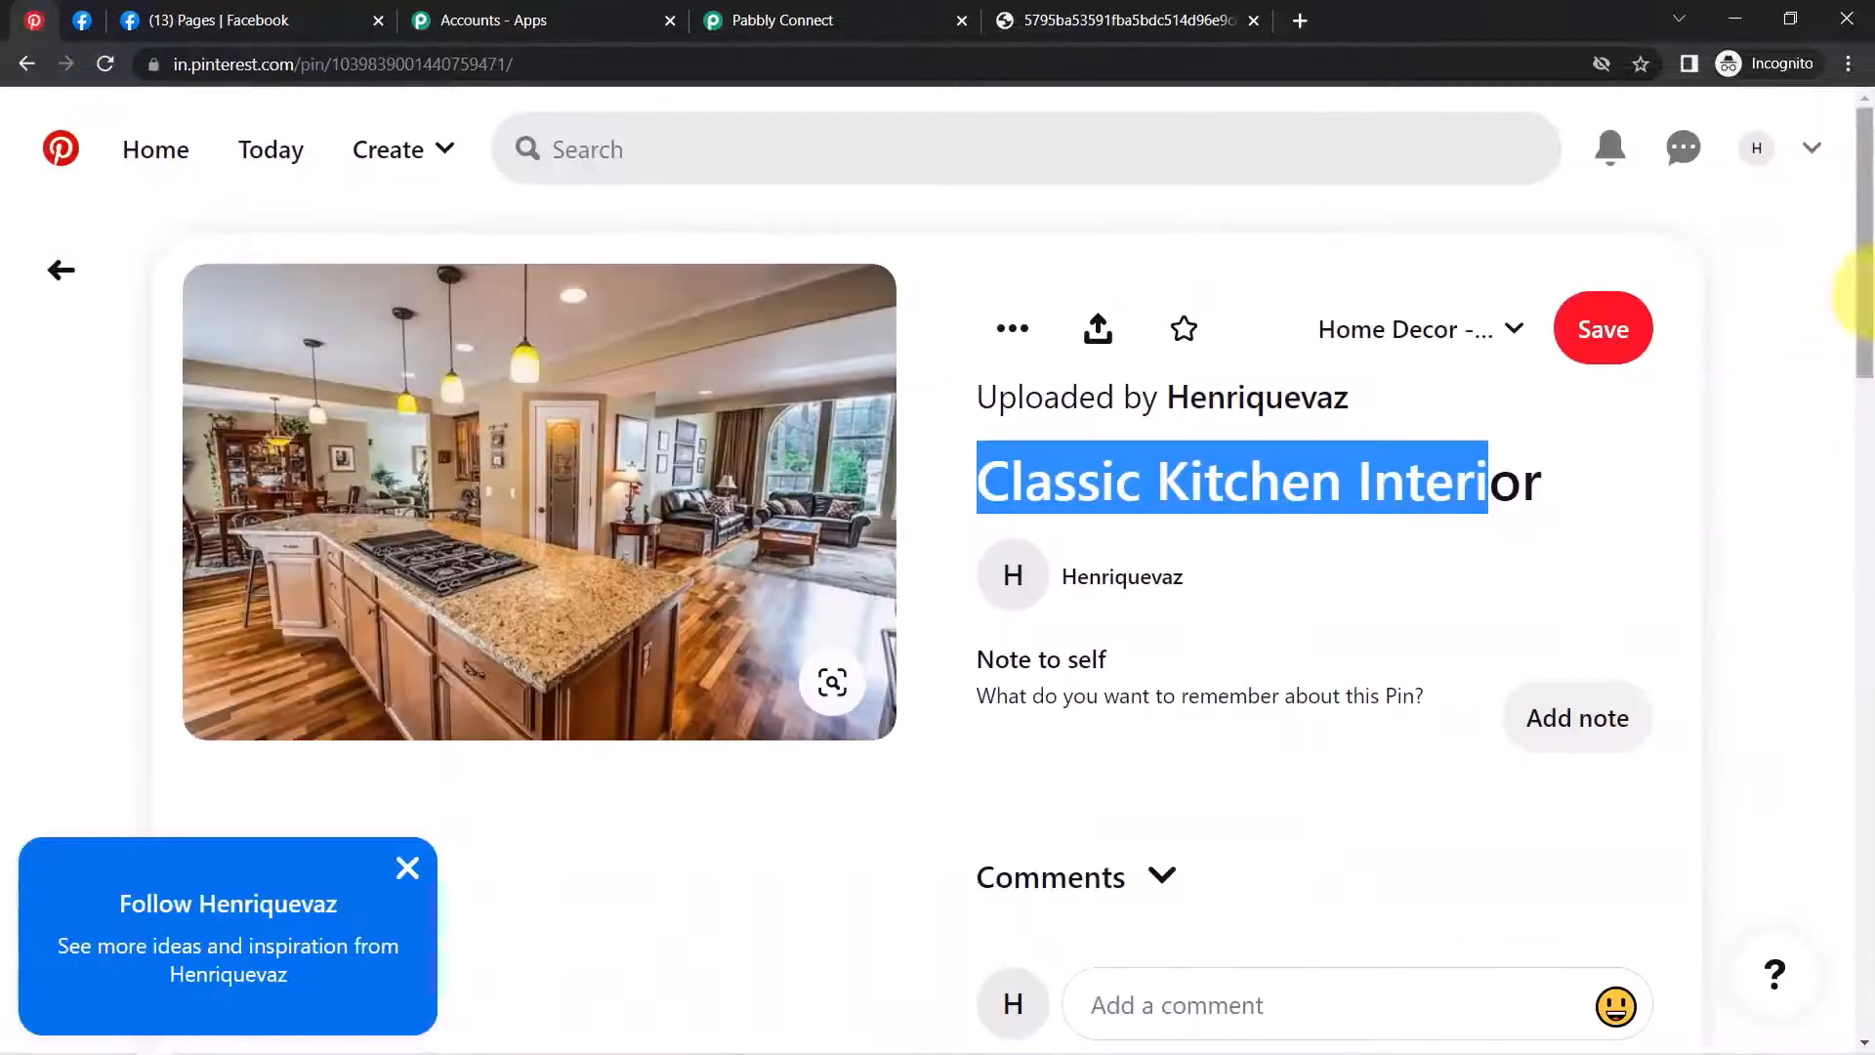
pyautogui.moveTo(1864, 280)
pyautogui.mouseDown()
pyautogui.moveTo(1854, 323)
pyautogui.moveTo(1843, 289)
pyautogui.mouseUp()
pyautogui.click(406, 866)
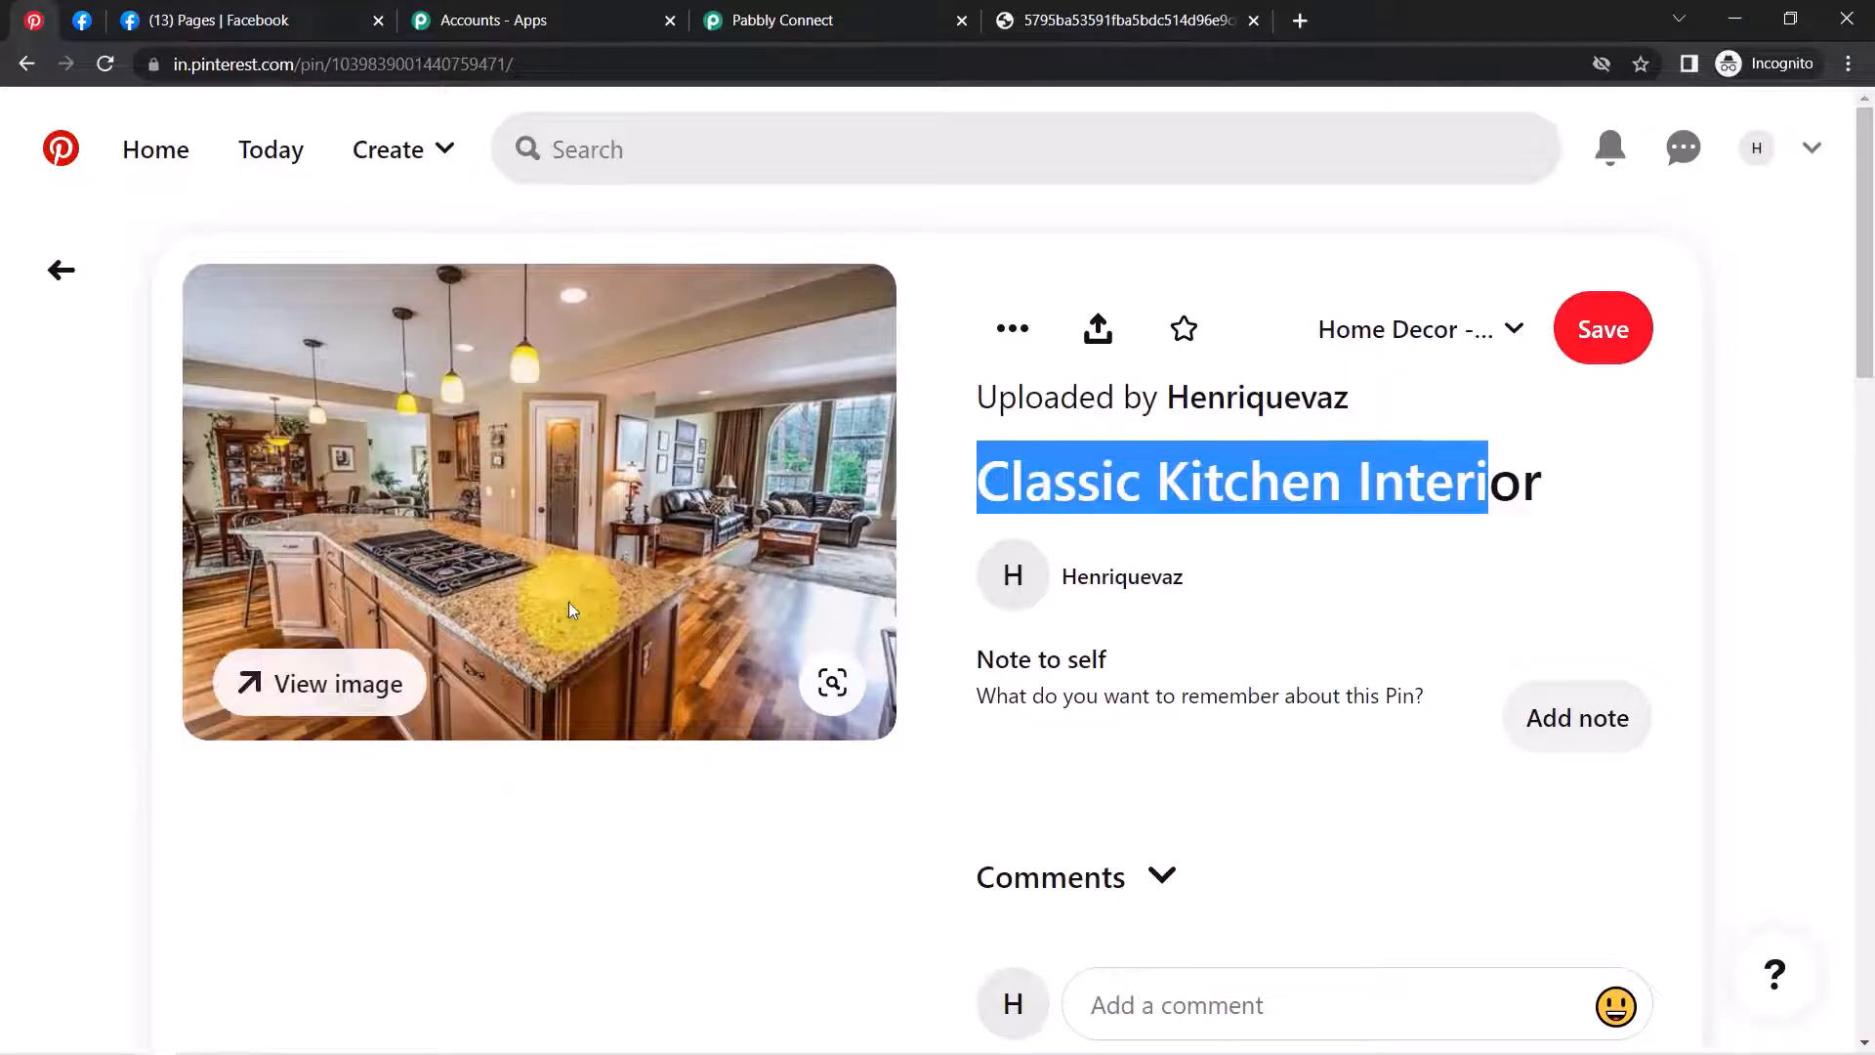
# Start a new Pinterest pin and upload the image home-office-2804083_1280 from the Extra Images folder on the Desktop
pyautogui.hotkey('alt', 'Left')
pyautogui.click(1791, 882)
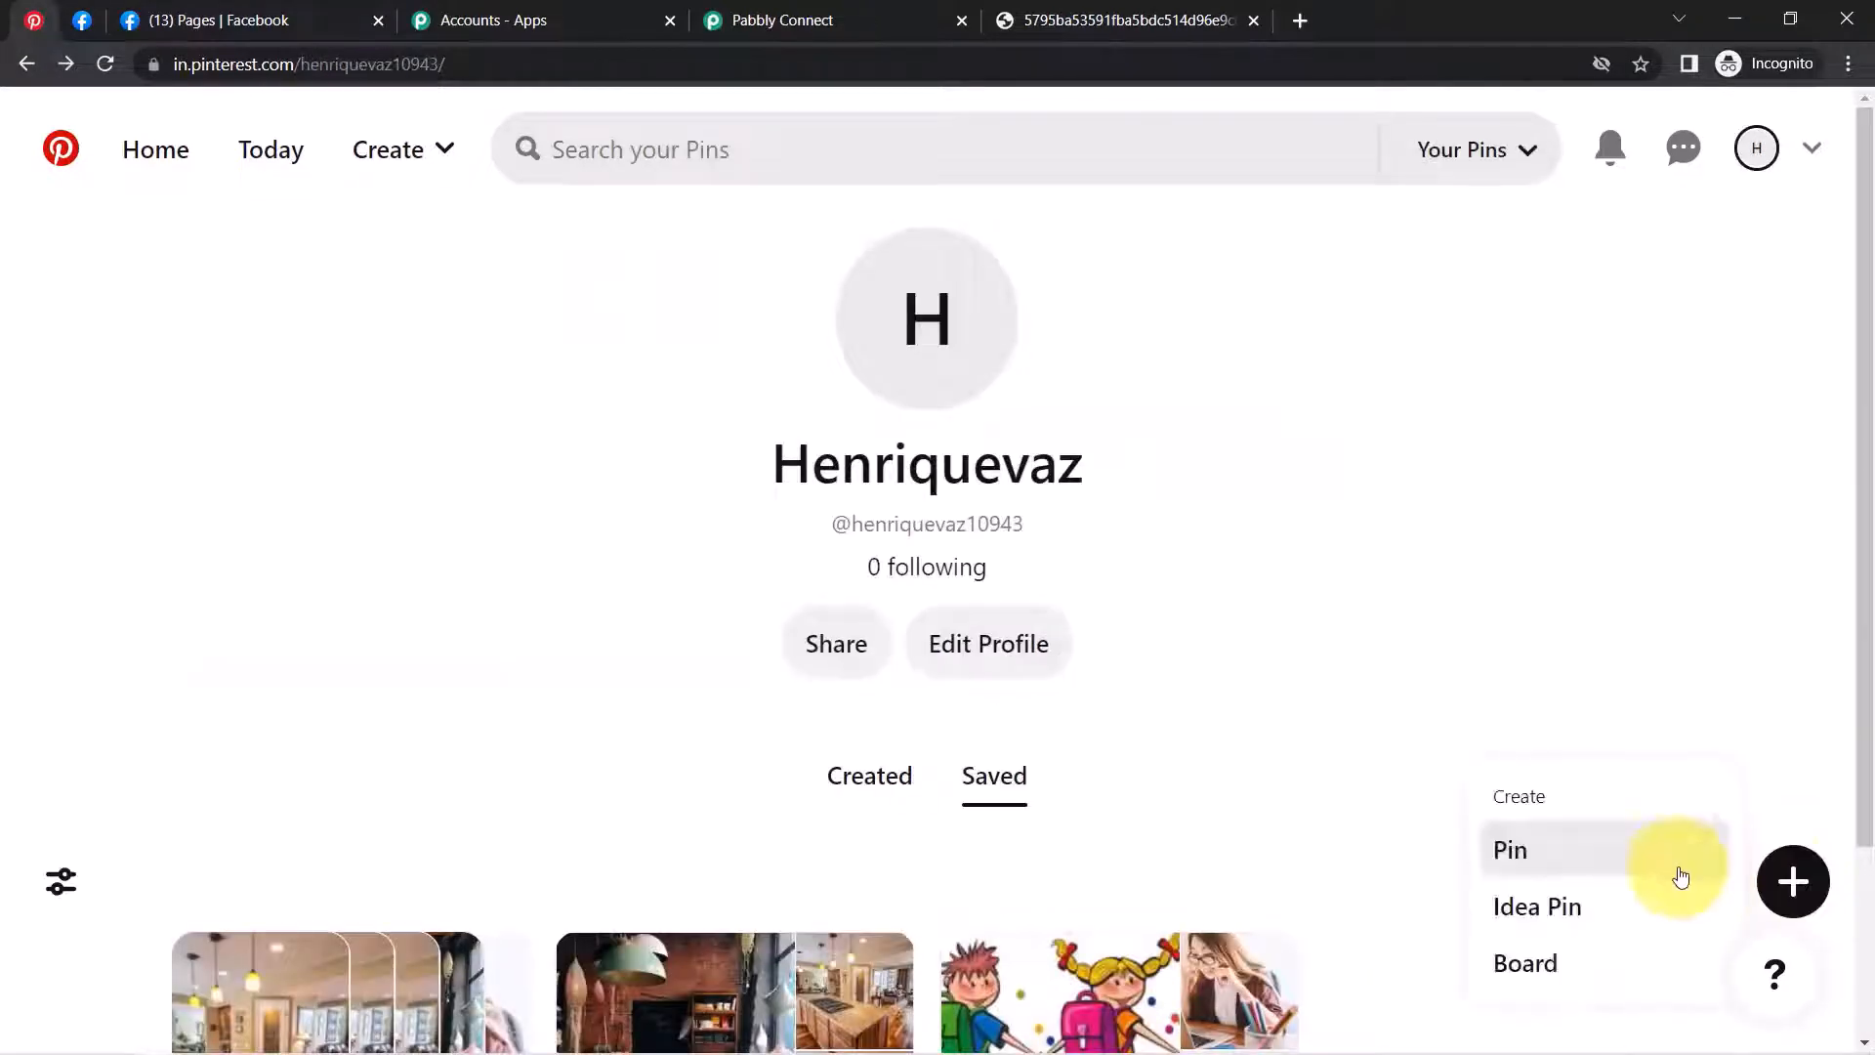
pyautogui.click(1548, 864)
pyautogui.click(533, 656)
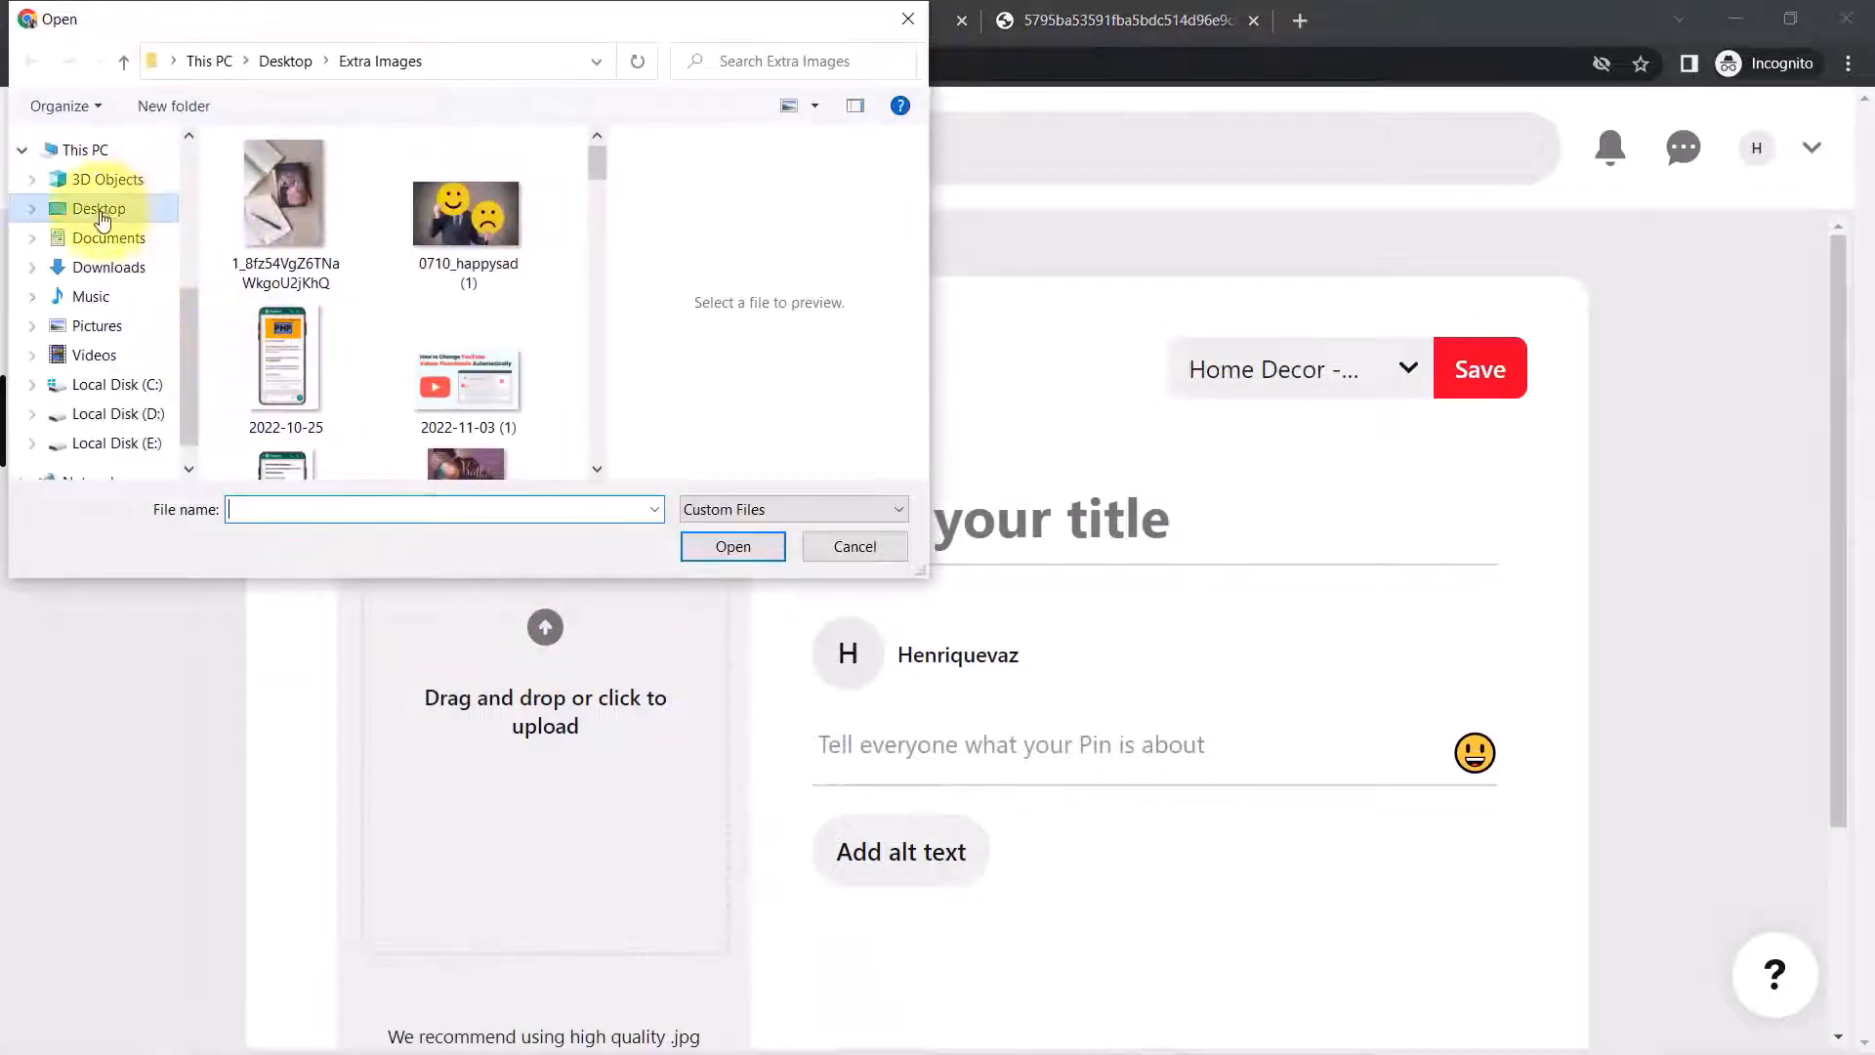
pyautogui.click(101, 216)
pyautogui.doubleClick(260, 371)
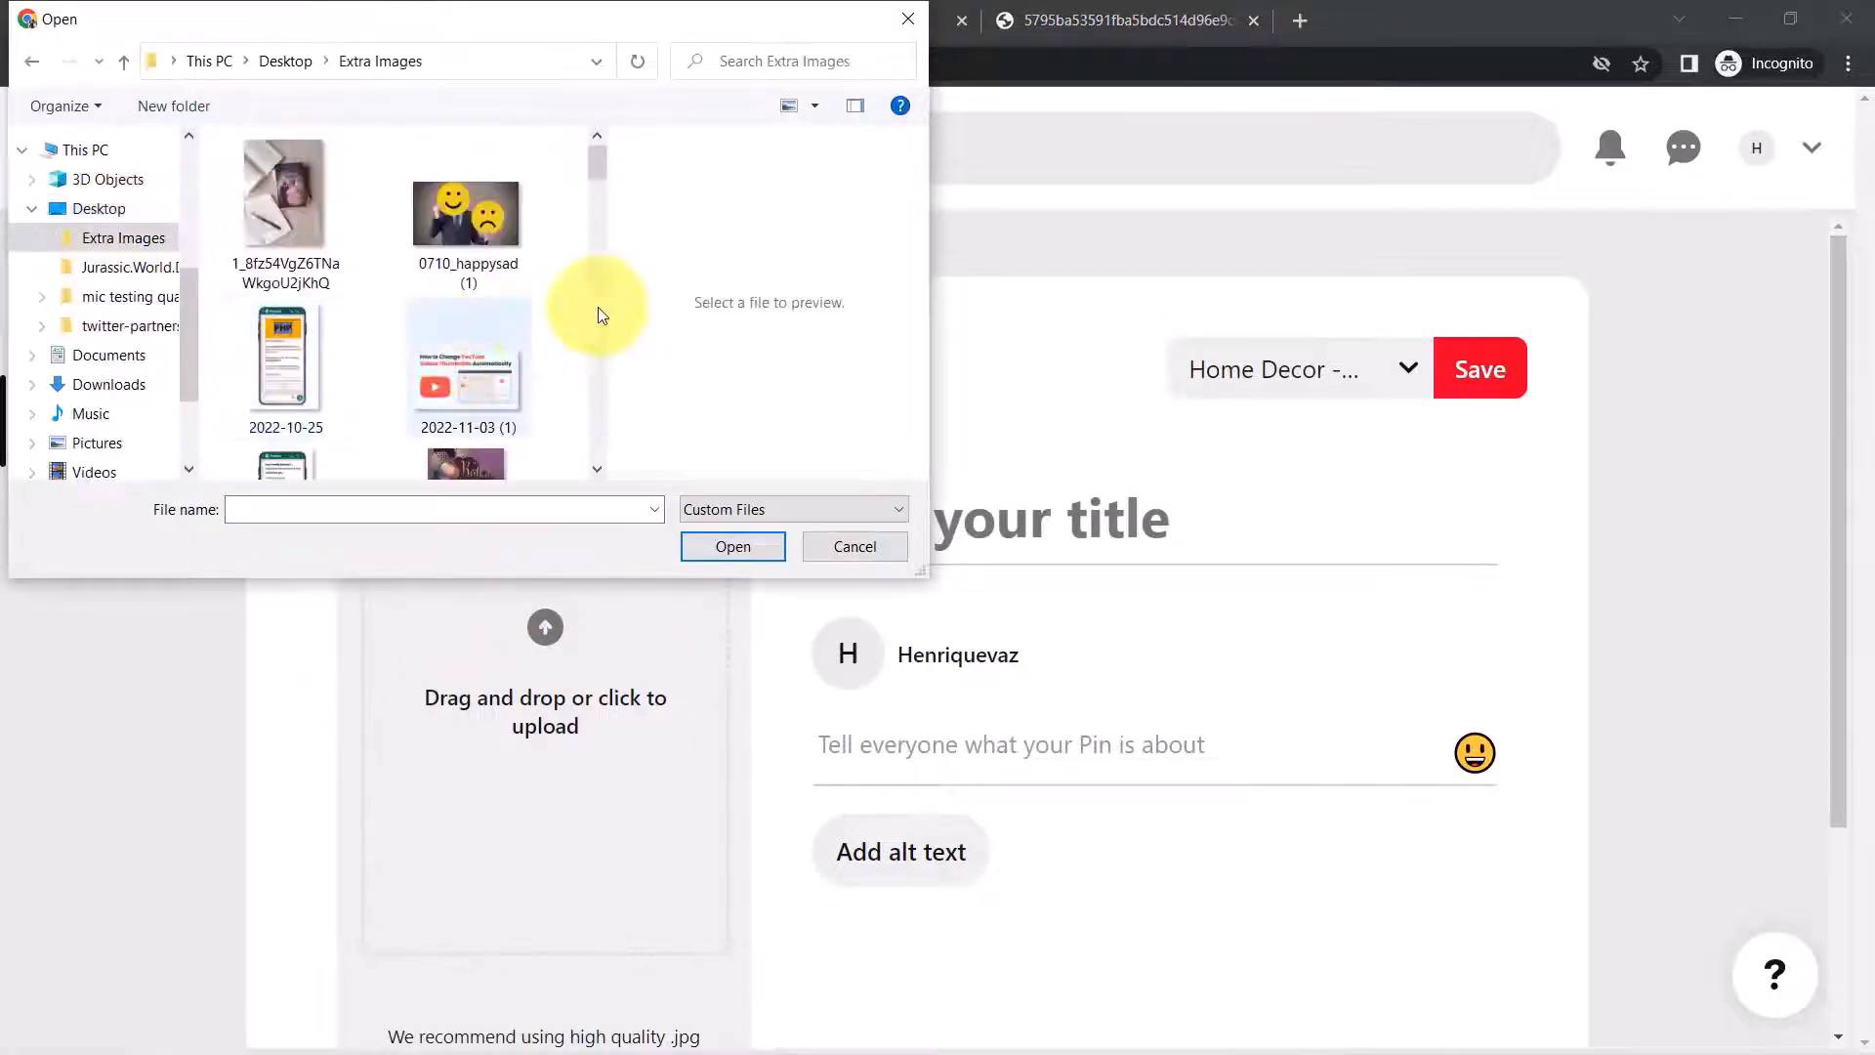
pyautogui.moveTo(596, 164); pyautogui.dragTo(625, 281)
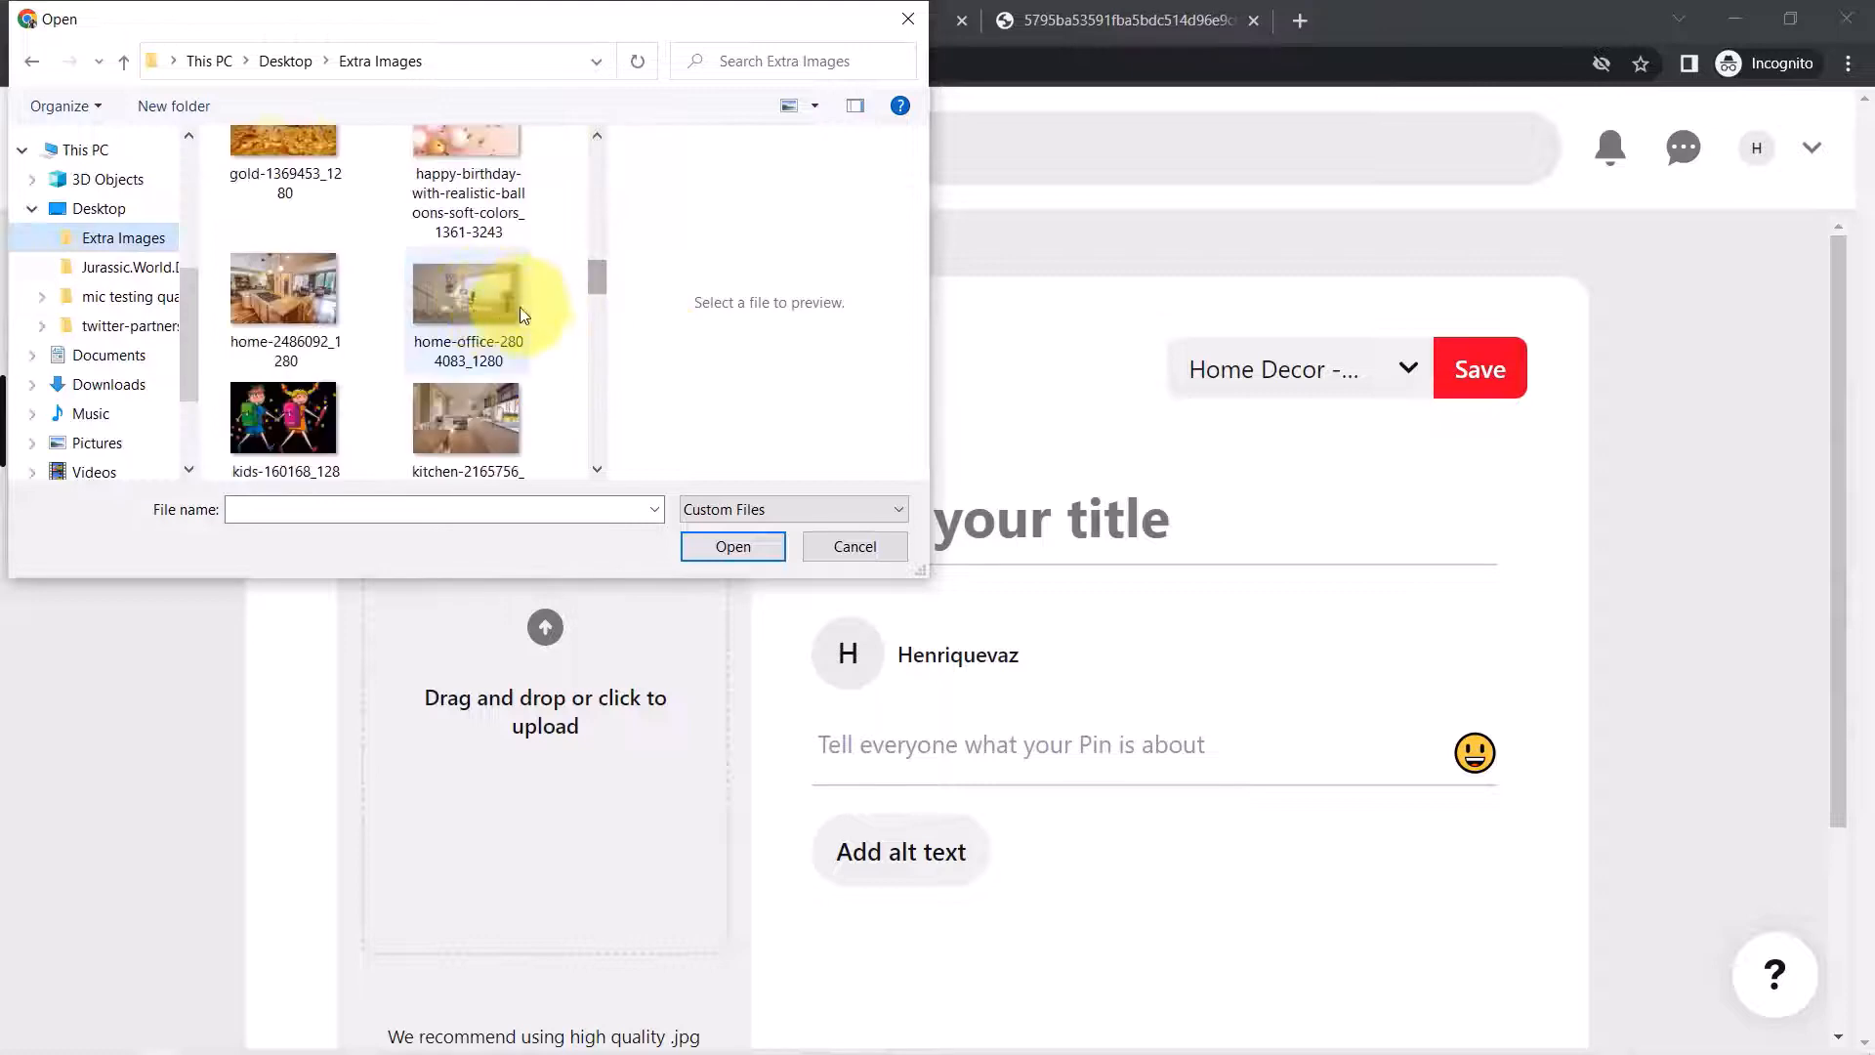
pyautogui.click(447, 301)
pyautogui.click(718, 545)
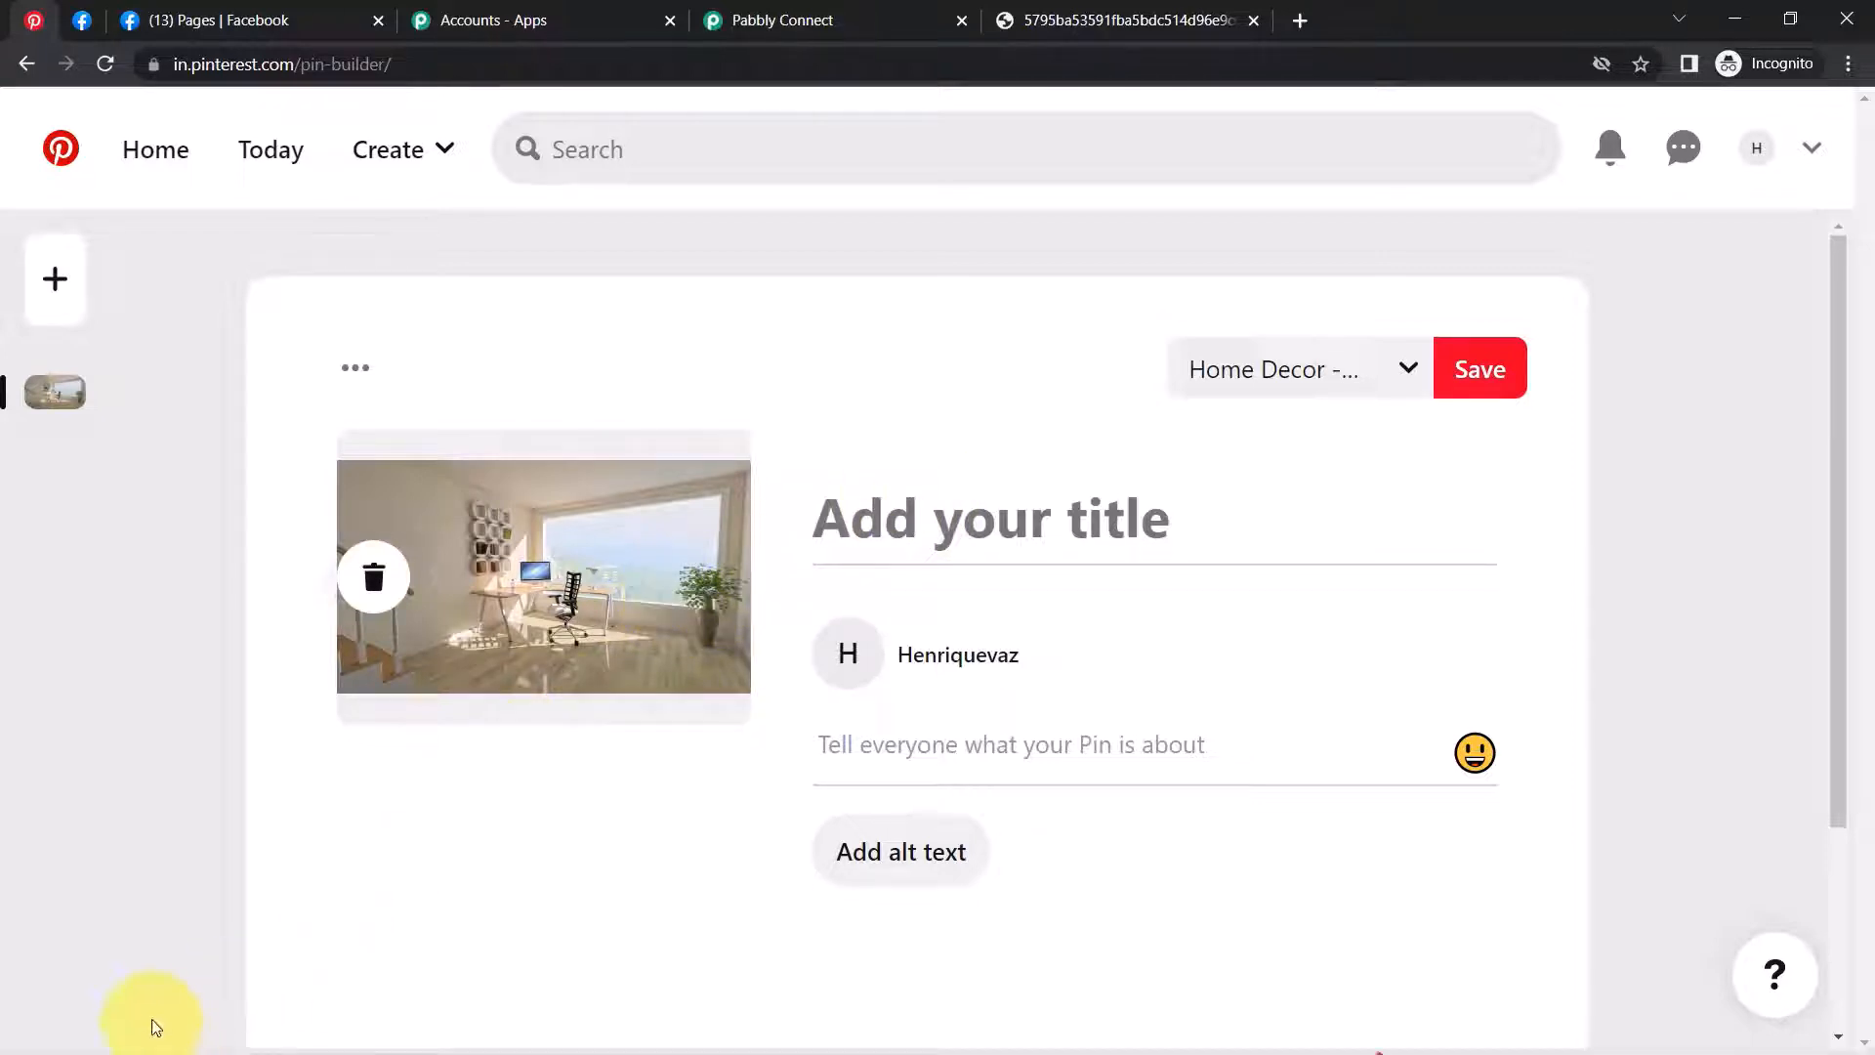
# Title the pin with the Notepad text beginning "Creating your home office is NOT like decorating" and save it to the Home Decor board
pyautogui.click(245, 1037)
pyautogui.moveTo(636, 337); pyautogui.dragTo(251, 260)
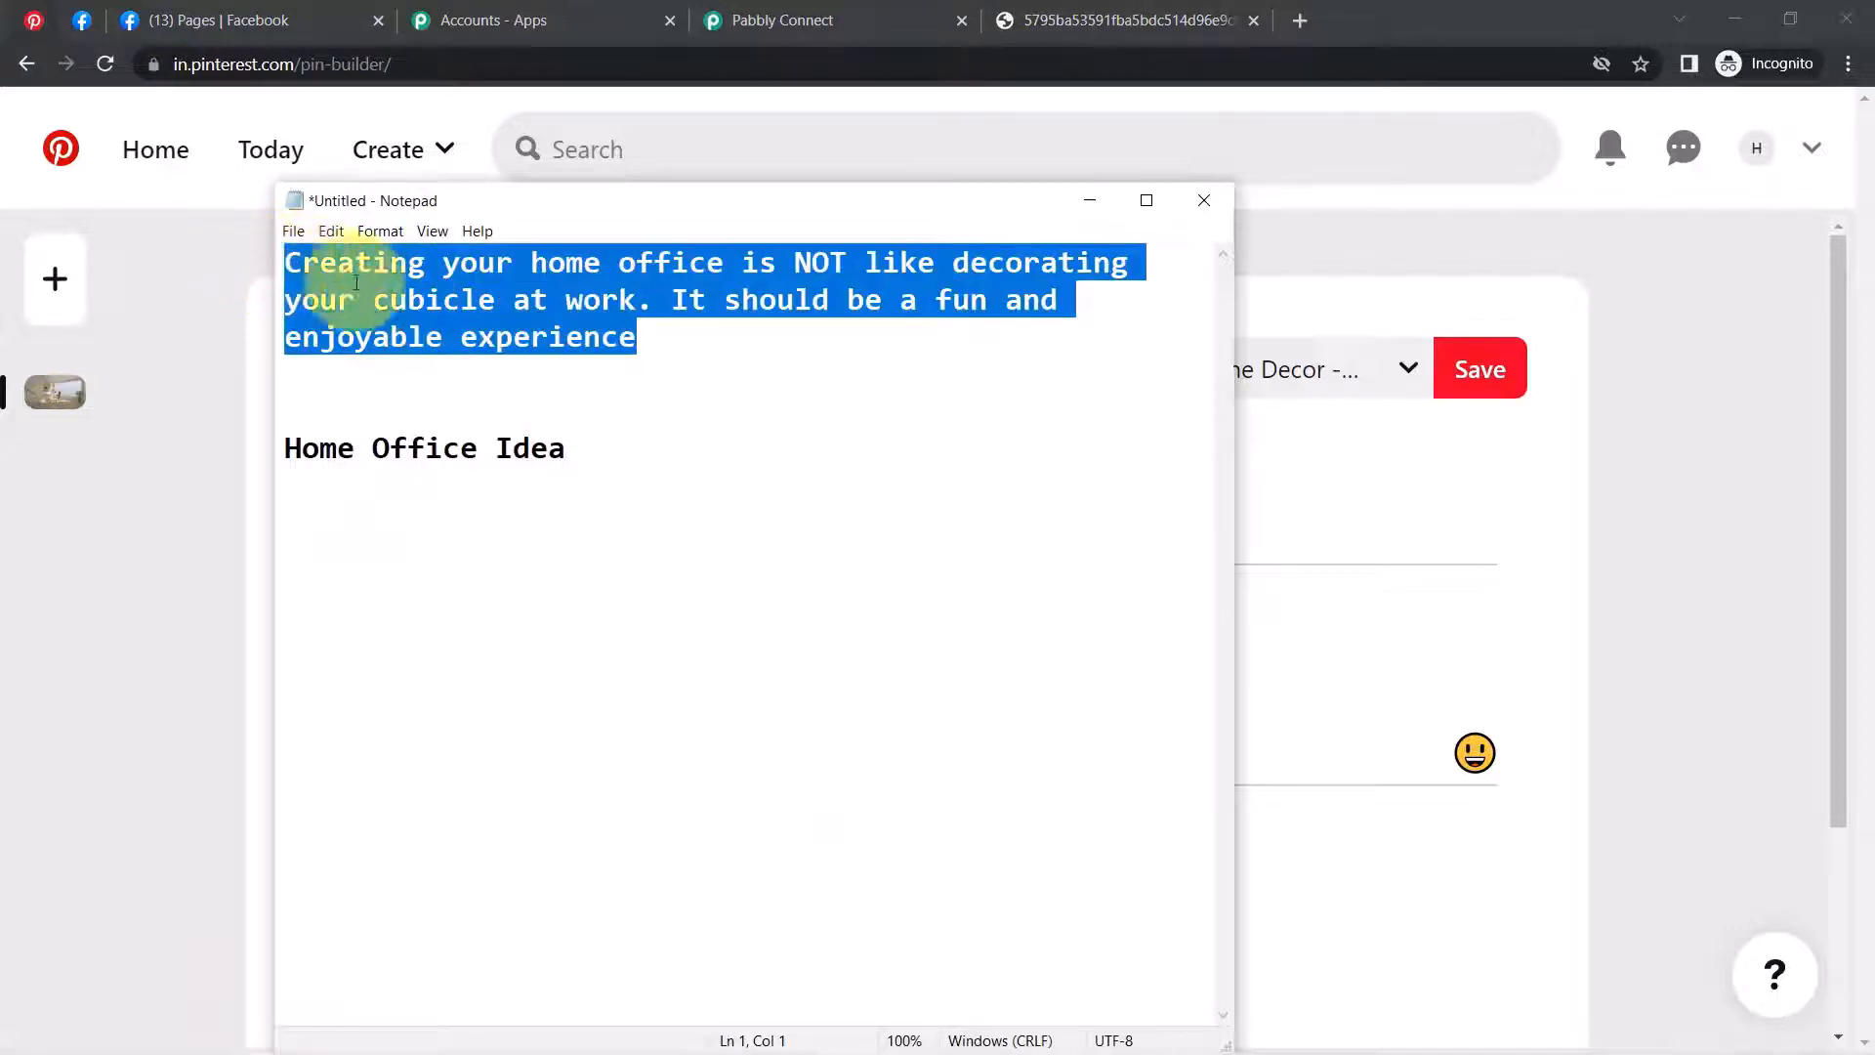
pyautogui.hotkey('ctrl', 'c')
pyautogui.click(1474, 480)
pyautogui.click(883, 519)
pyautogui.hotkey('ctrl', 'v')
pyautogui.moveTo(846, 519); pyautogui.dragTo(1153, 633)
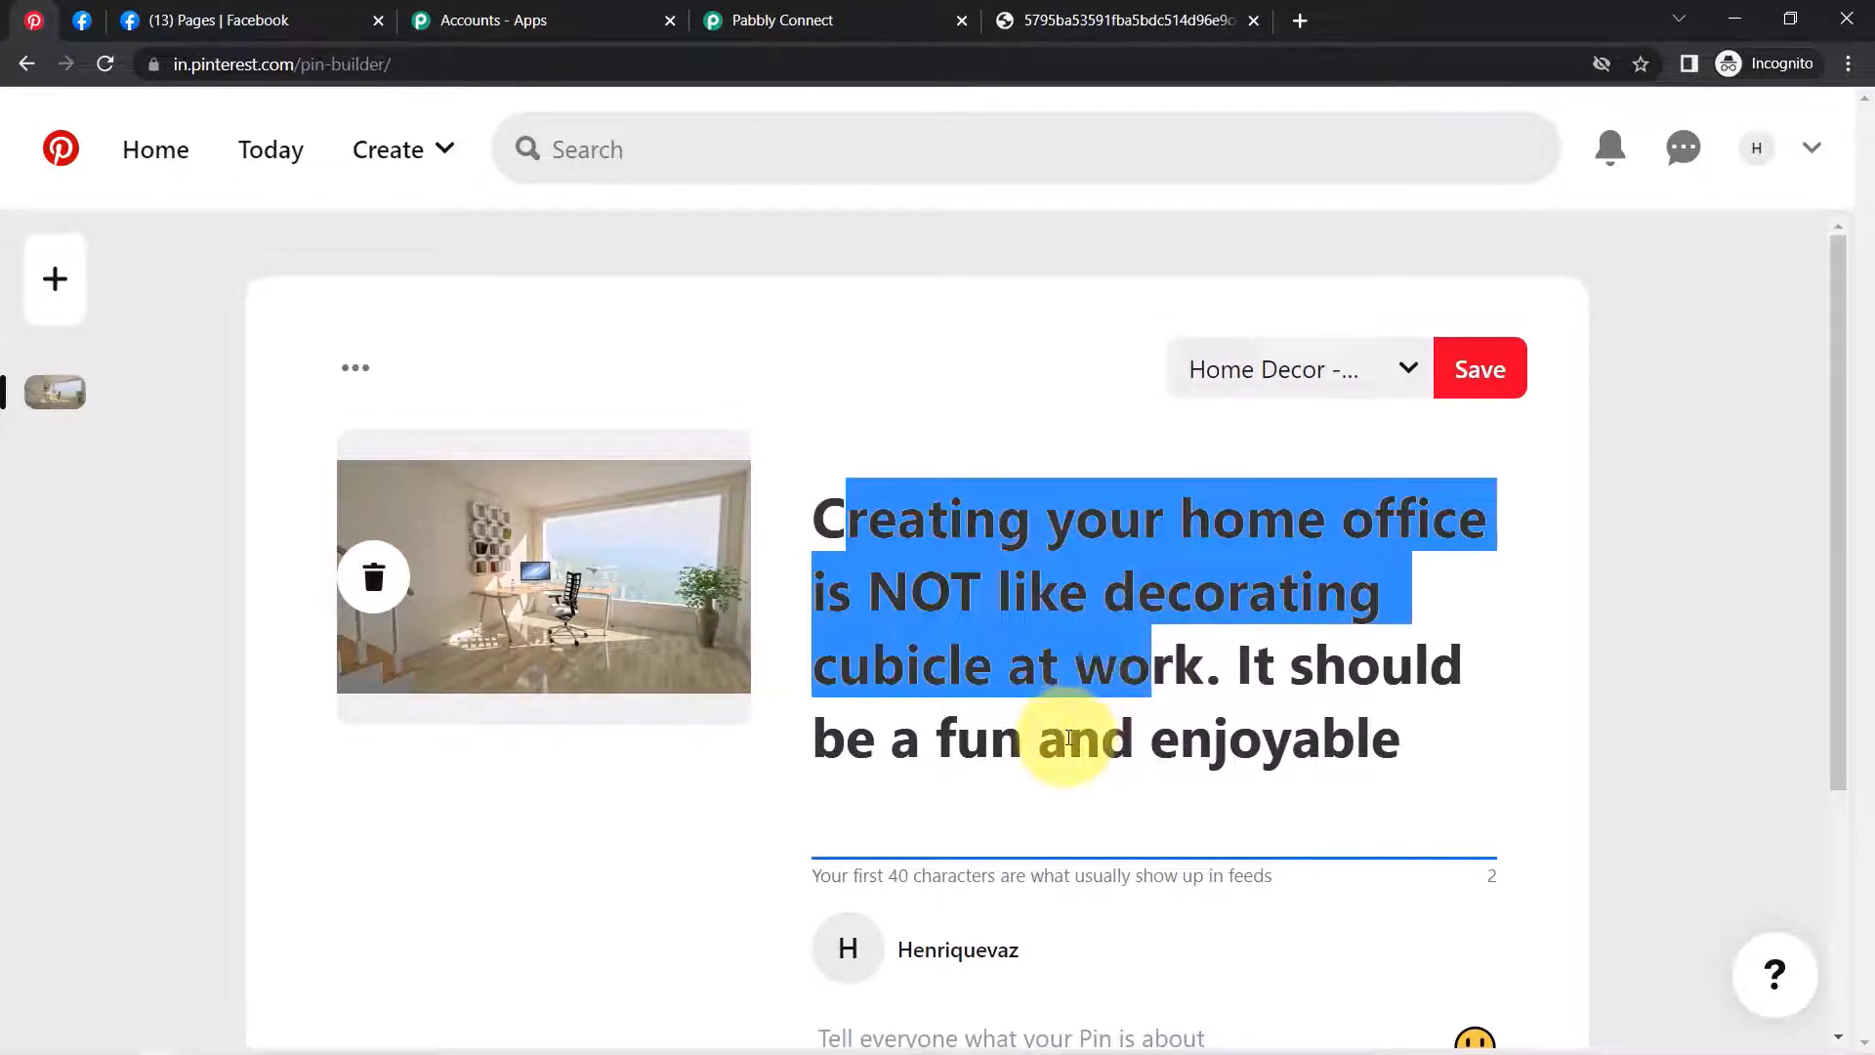
pyautogui.click(1472, 368)
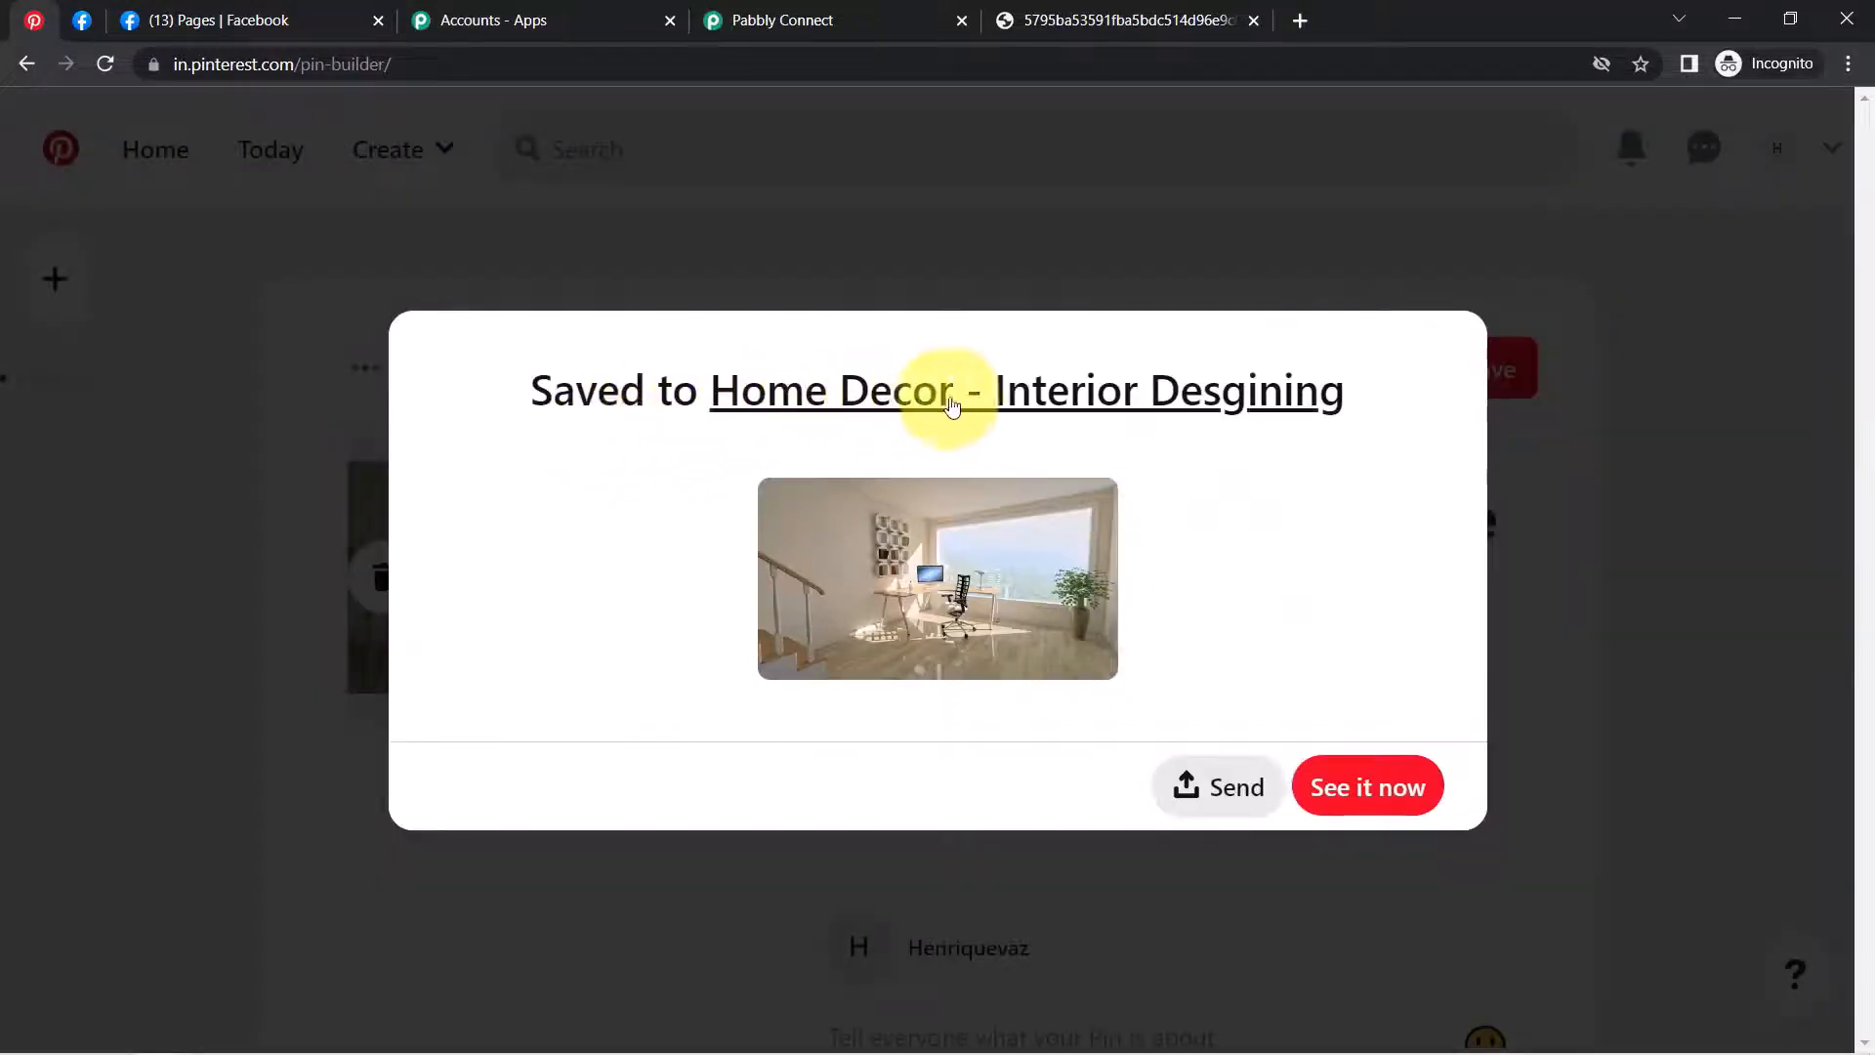
pyautogui.click(1584, 523)
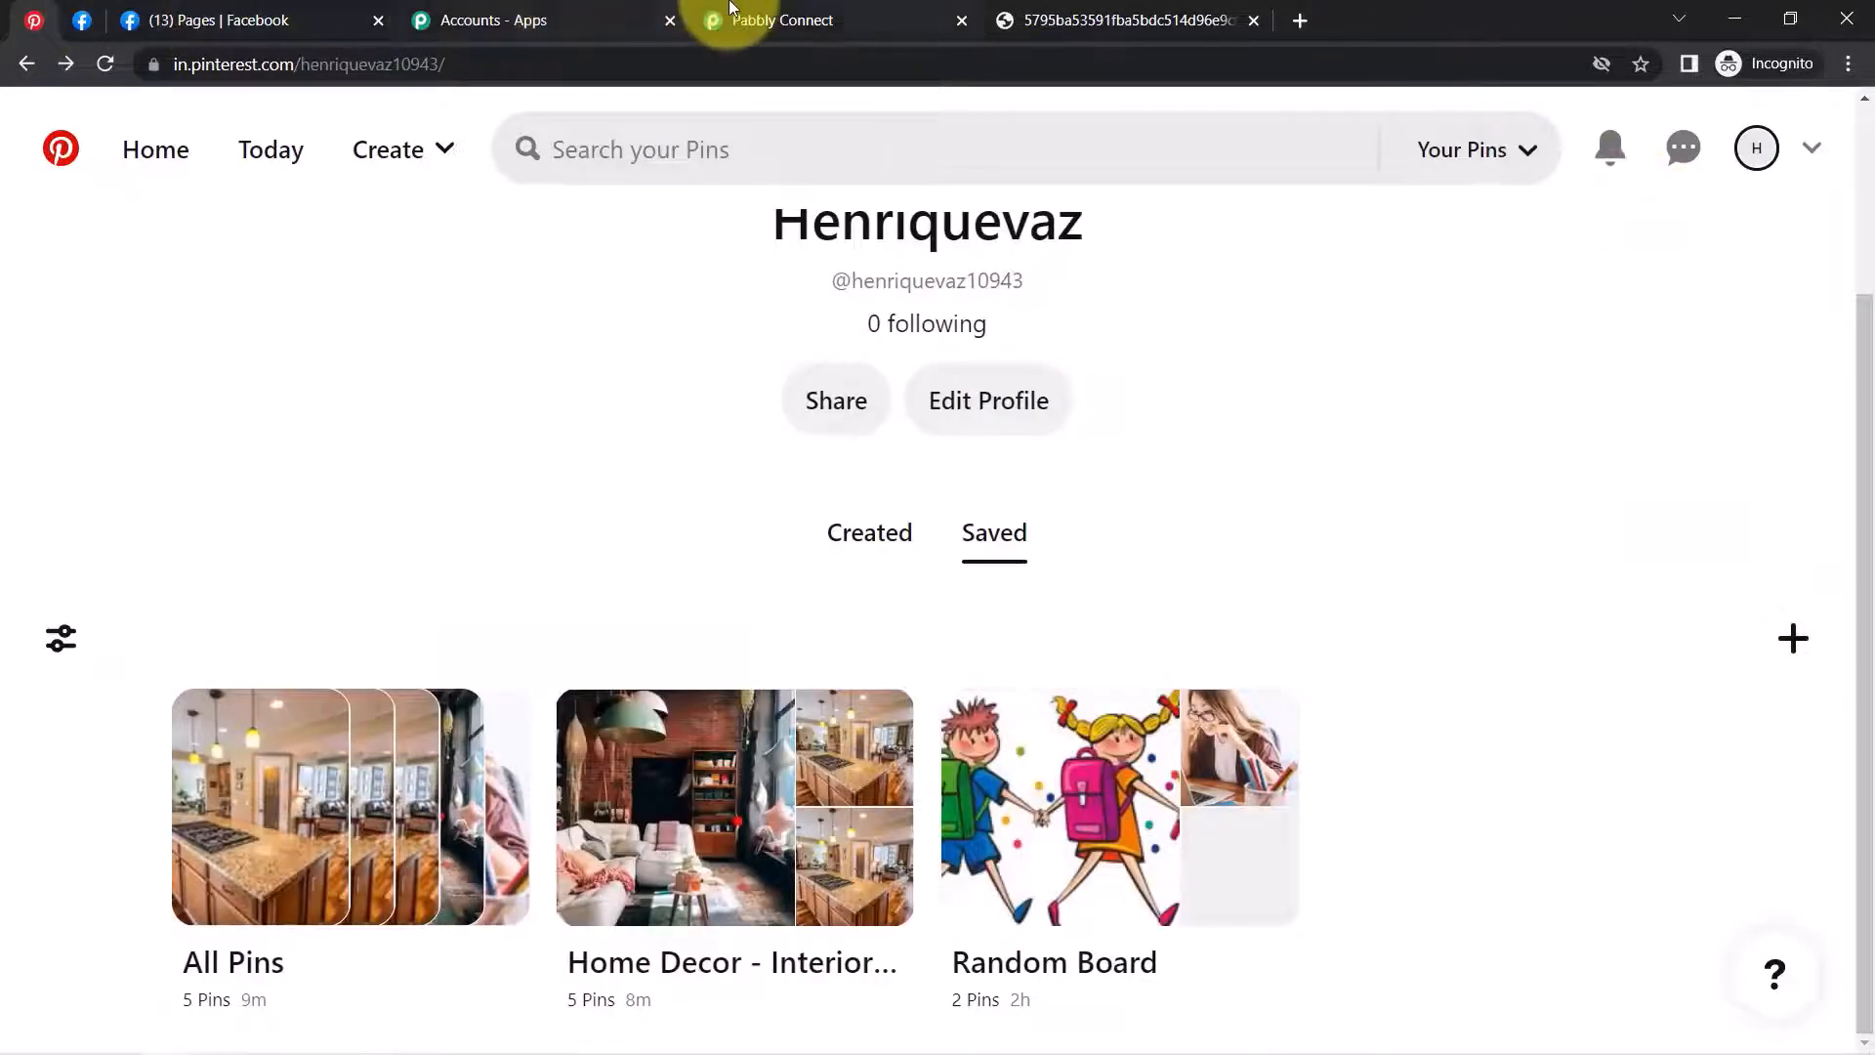
# Switch to Pabbly Connect and check the polling interval of the Pinterest New Pin trigger
pyautogui.click(747, 20)
pyautogui.moveTo(1869, 872); pyautogui.dragTo(1869, 220)
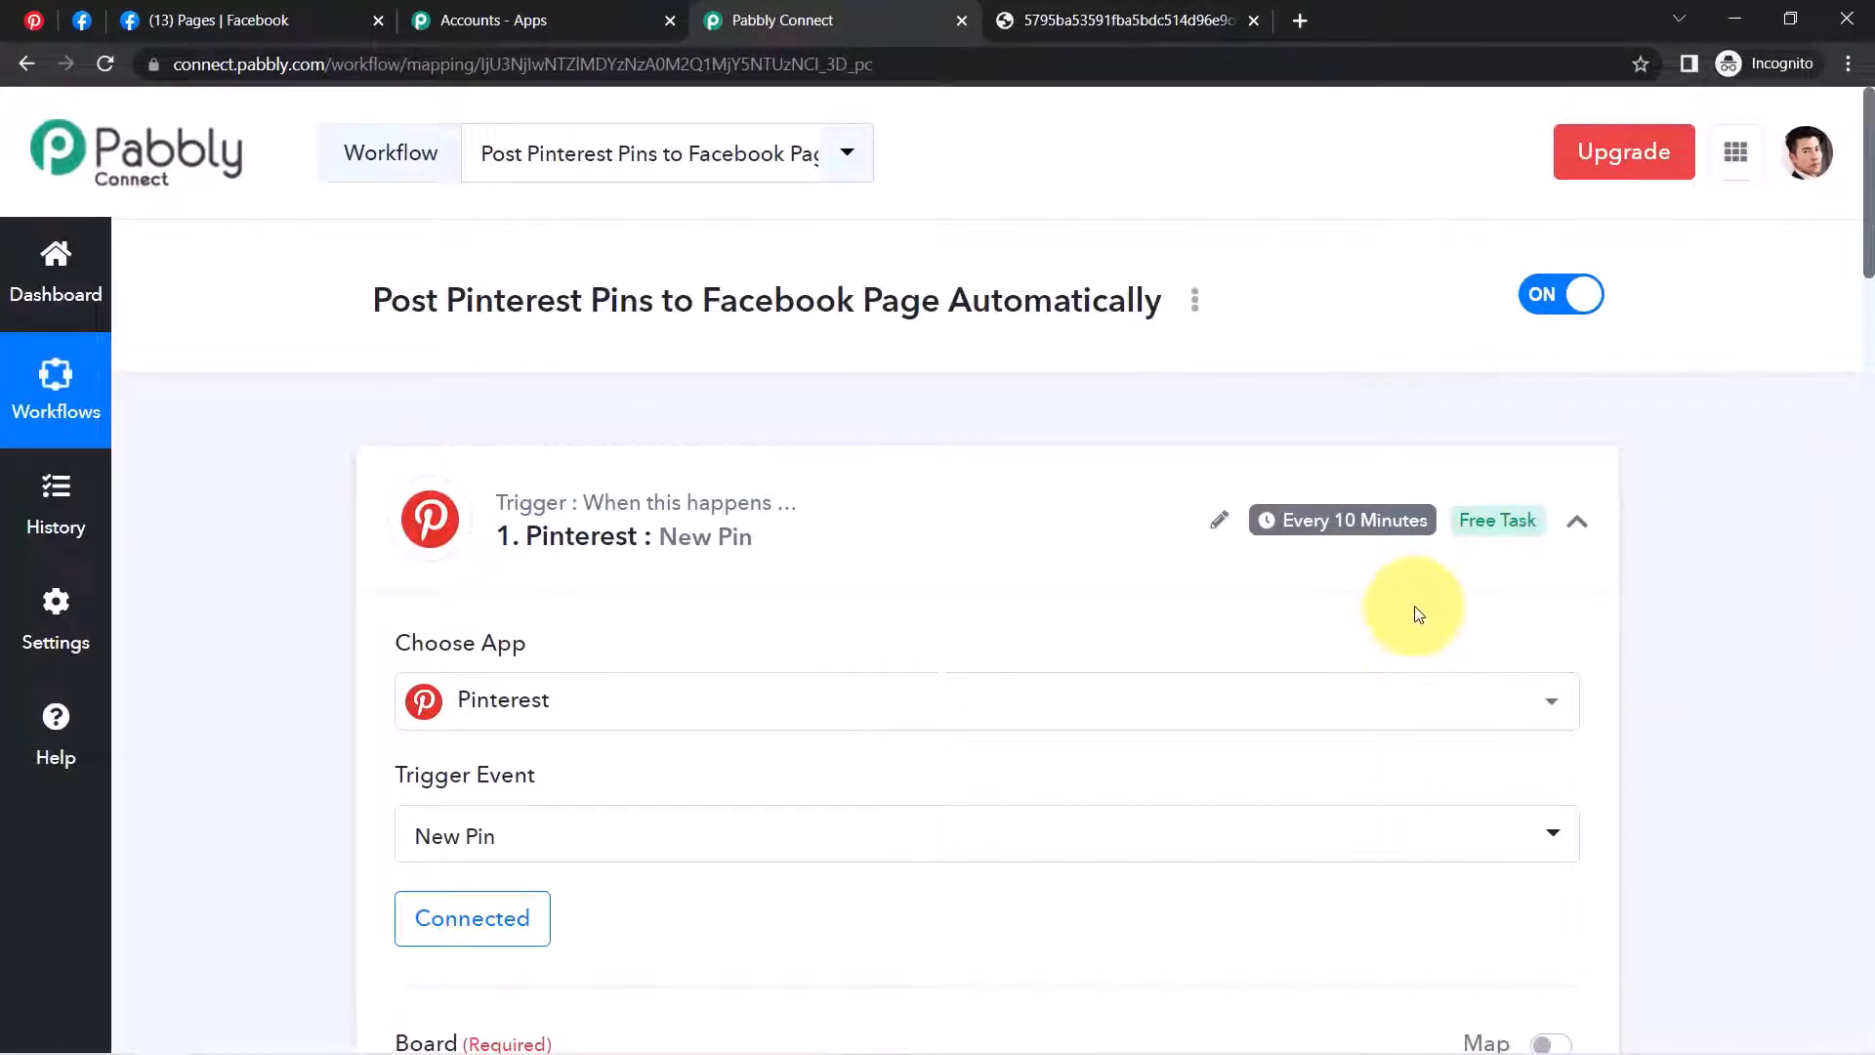
pyautogui.moveTo(1345, 518)
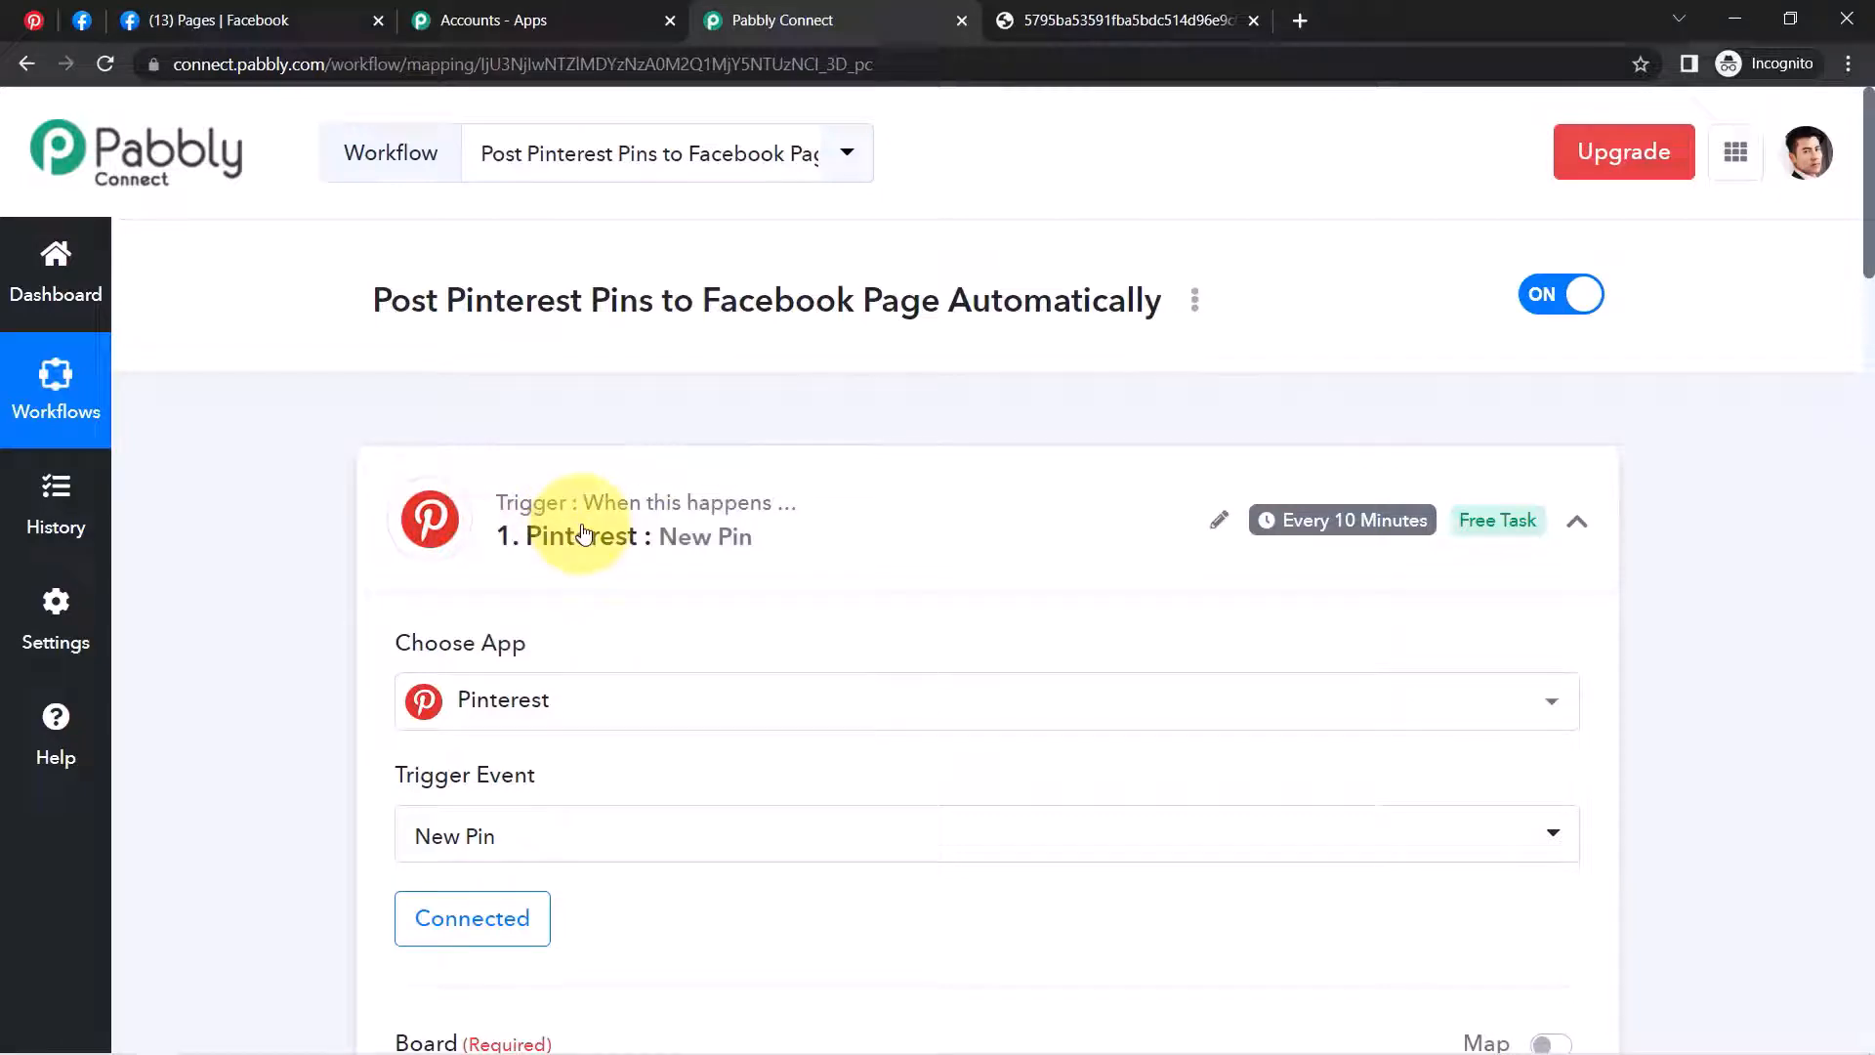
pyautogui.moveTo(1867, 230); pyautogui.dragTo(1860, 117)
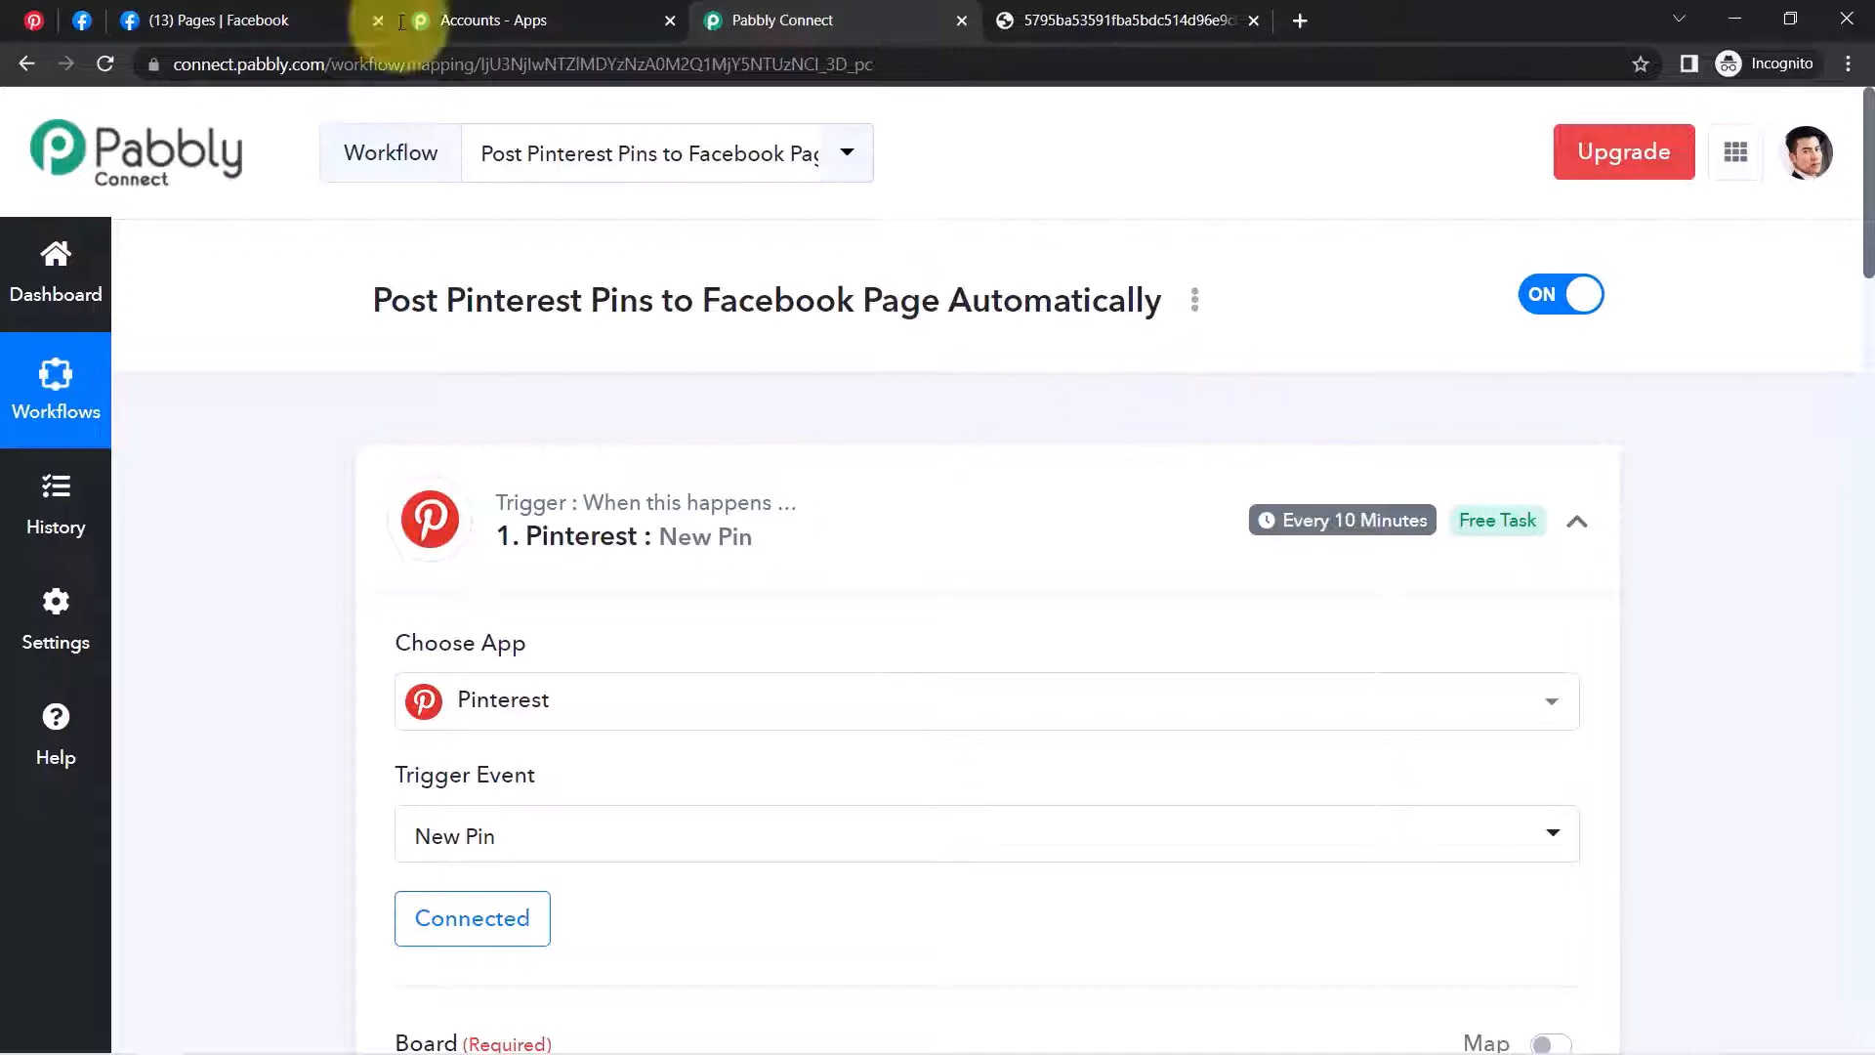
# Reload the HomeDecor page on Facebook, examine the newest post's text and image, and compare it with the pin on Pinterest
pyautogui.click(82, 20)
pyautogui.click(101, 64)
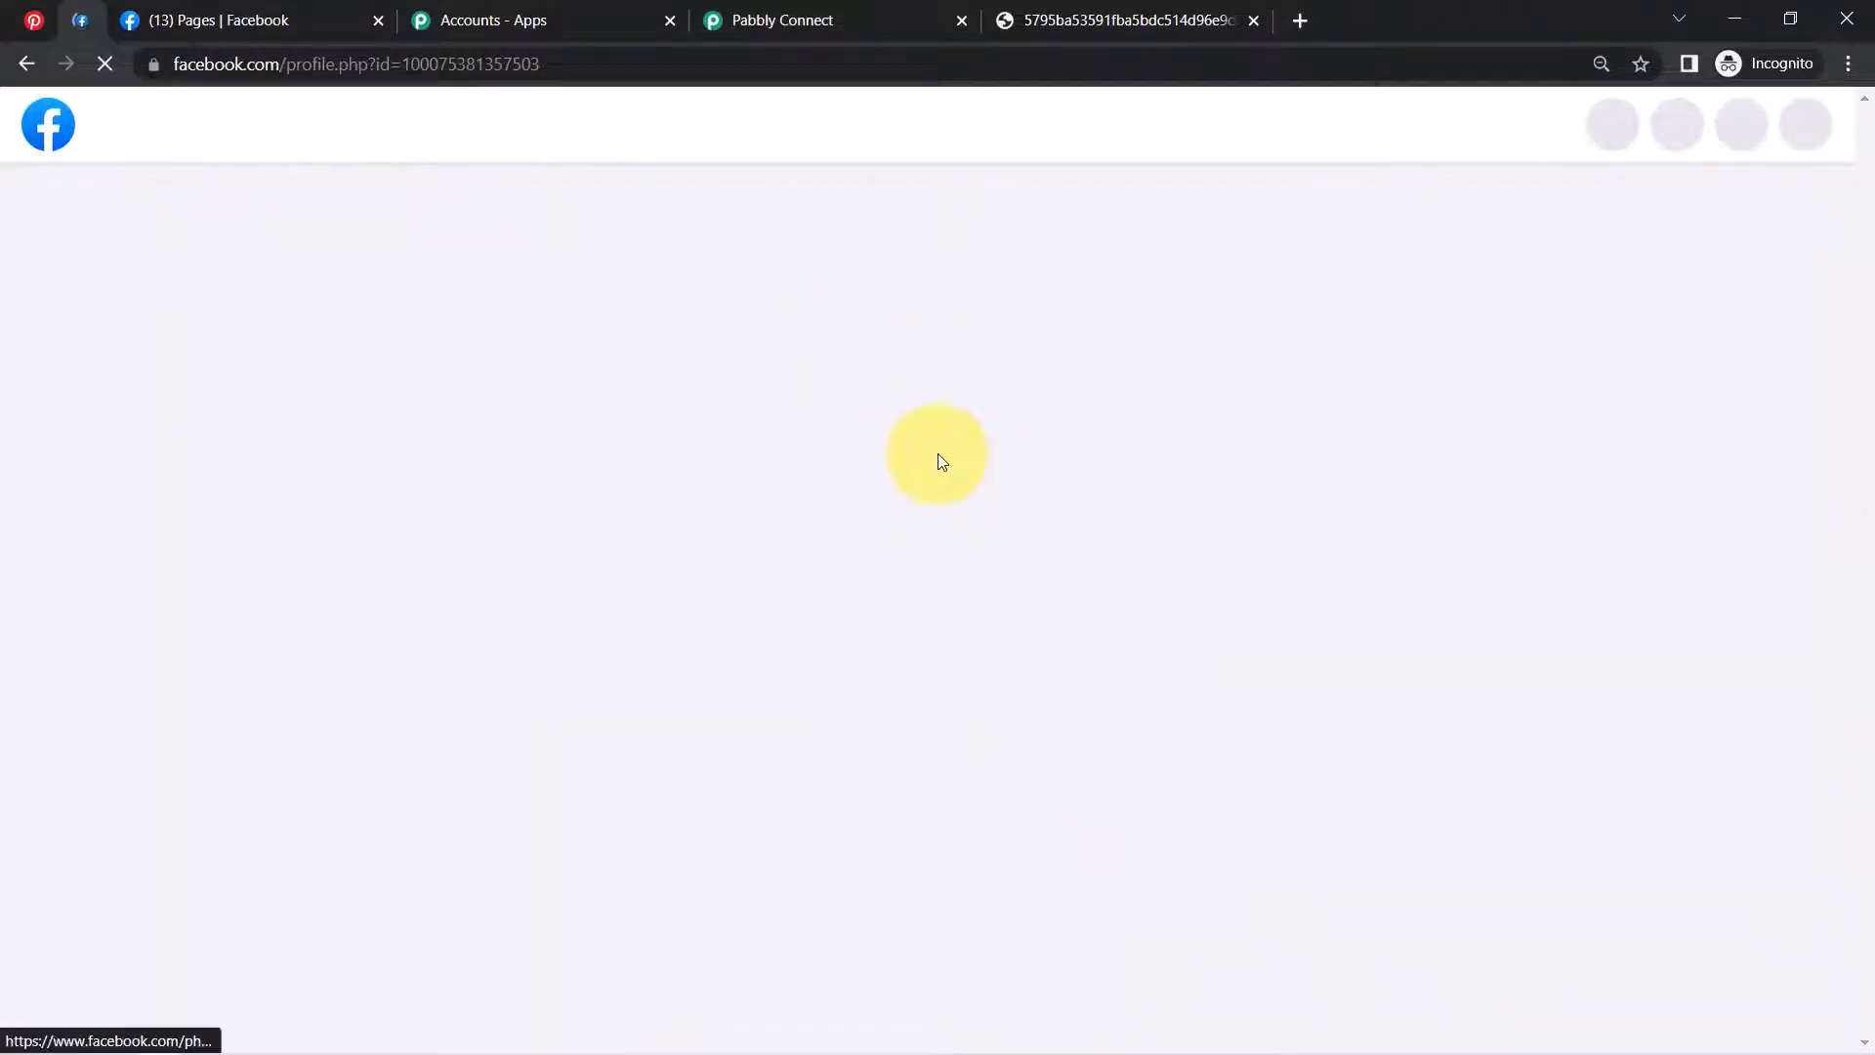
pyautogui.scroll(-3, 937, 453)
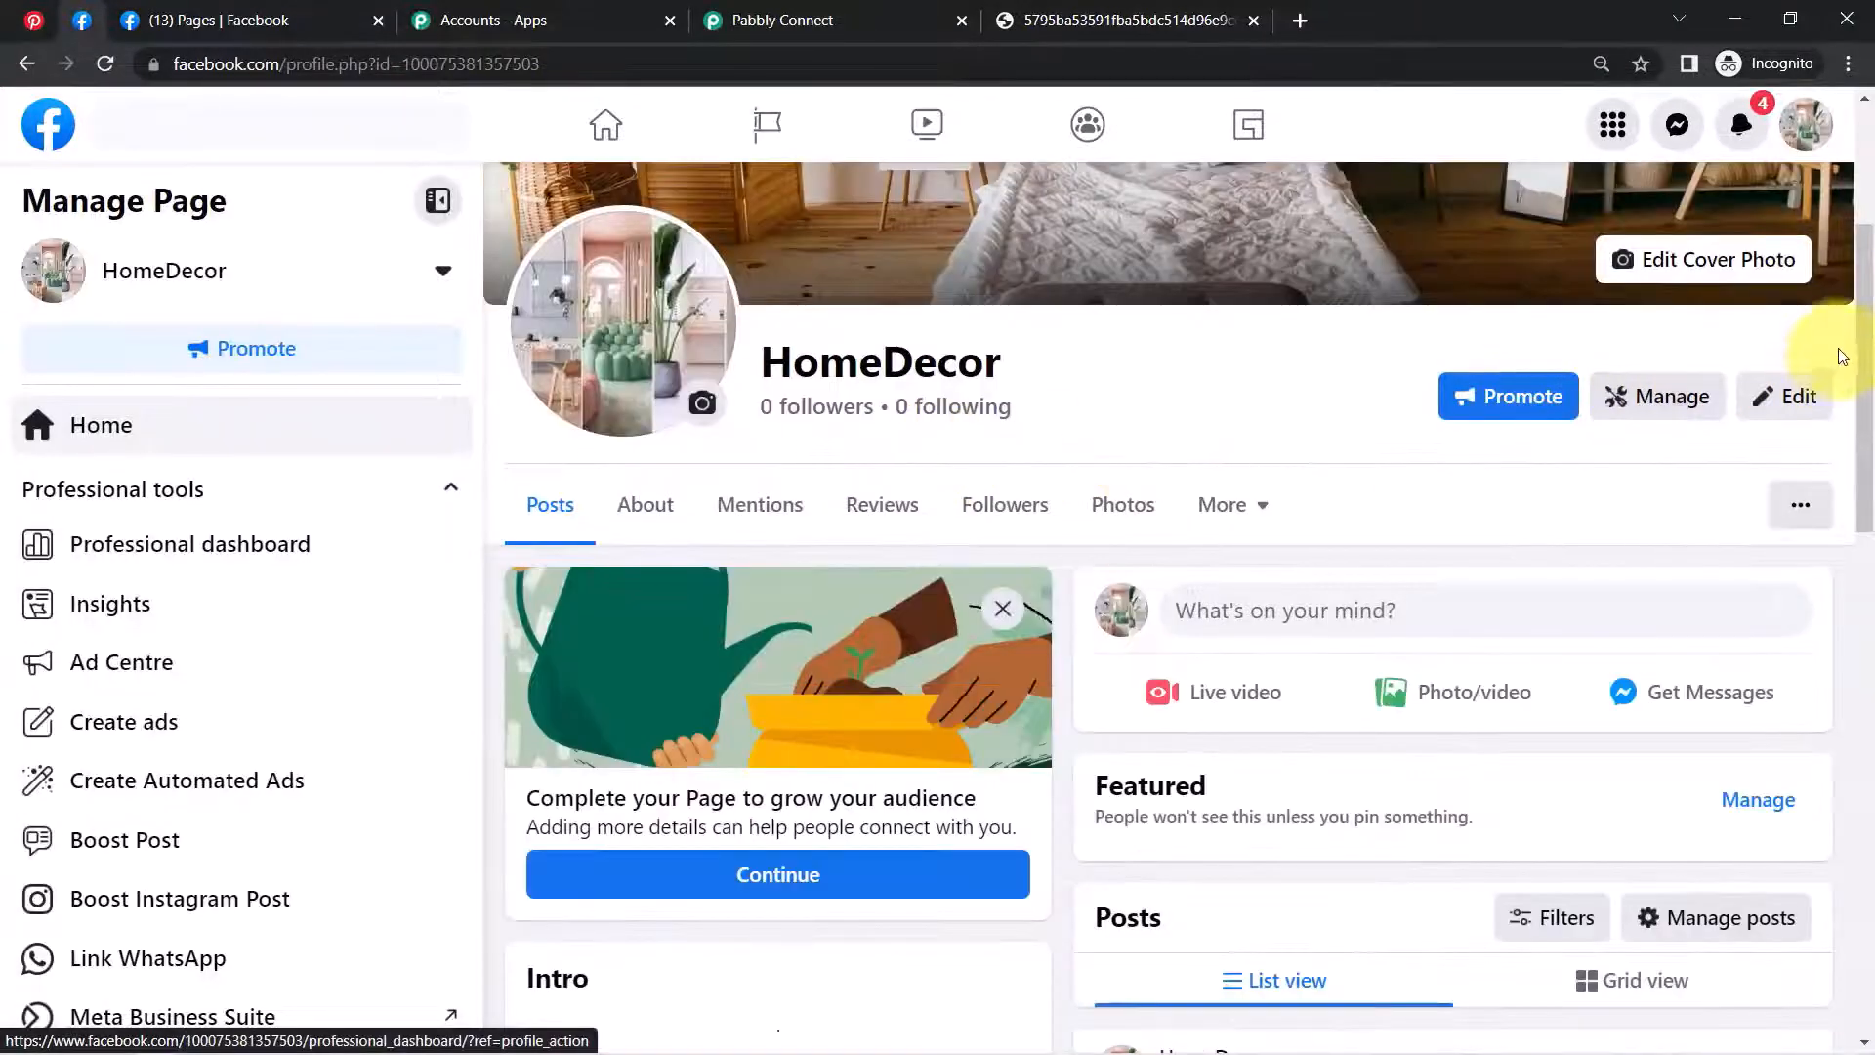
pyautogui.scroll(-2, 1866, 402)
pyautogui.moveTo(1867, 402); pyautogui.dragTo(1869, 557)
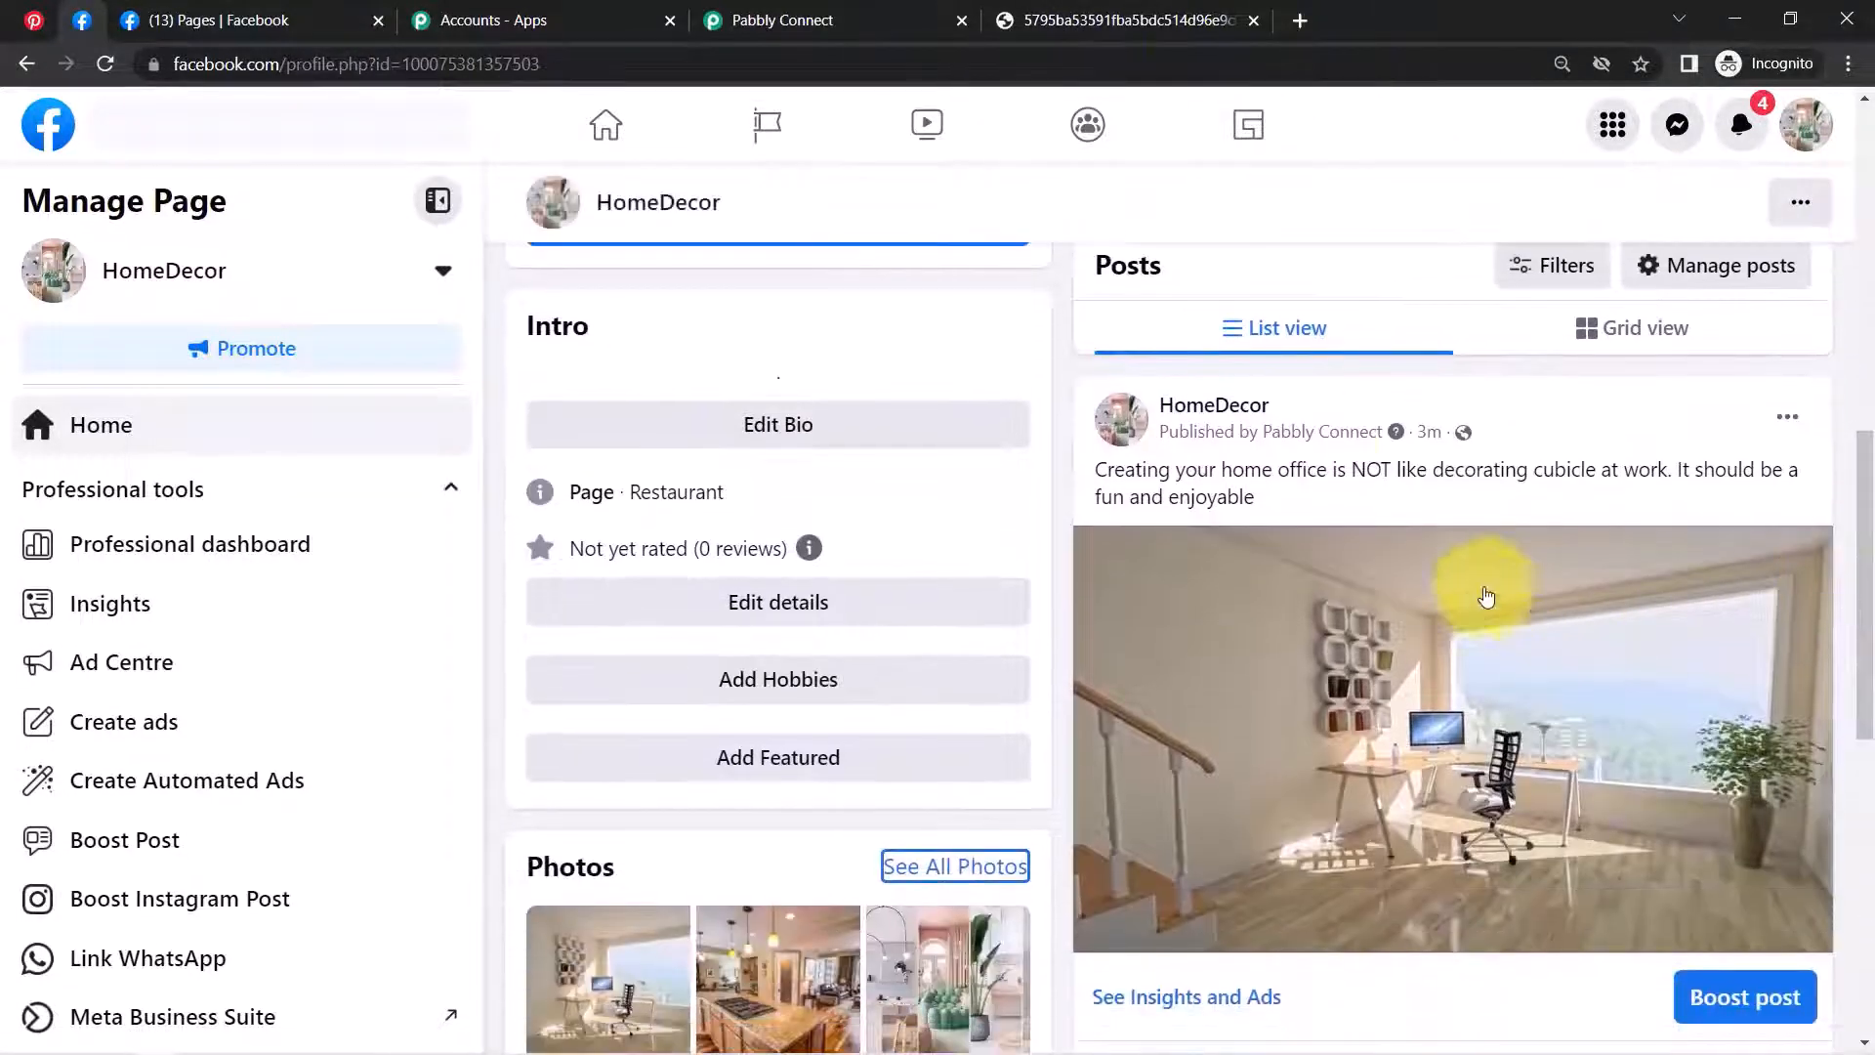
pyautogui.moveTo(1125, 469); pyautogui.dragTo(1724, 471)
pyautogui.moveTo(1727, 471); pyautogui.dragTo(1499, 507)
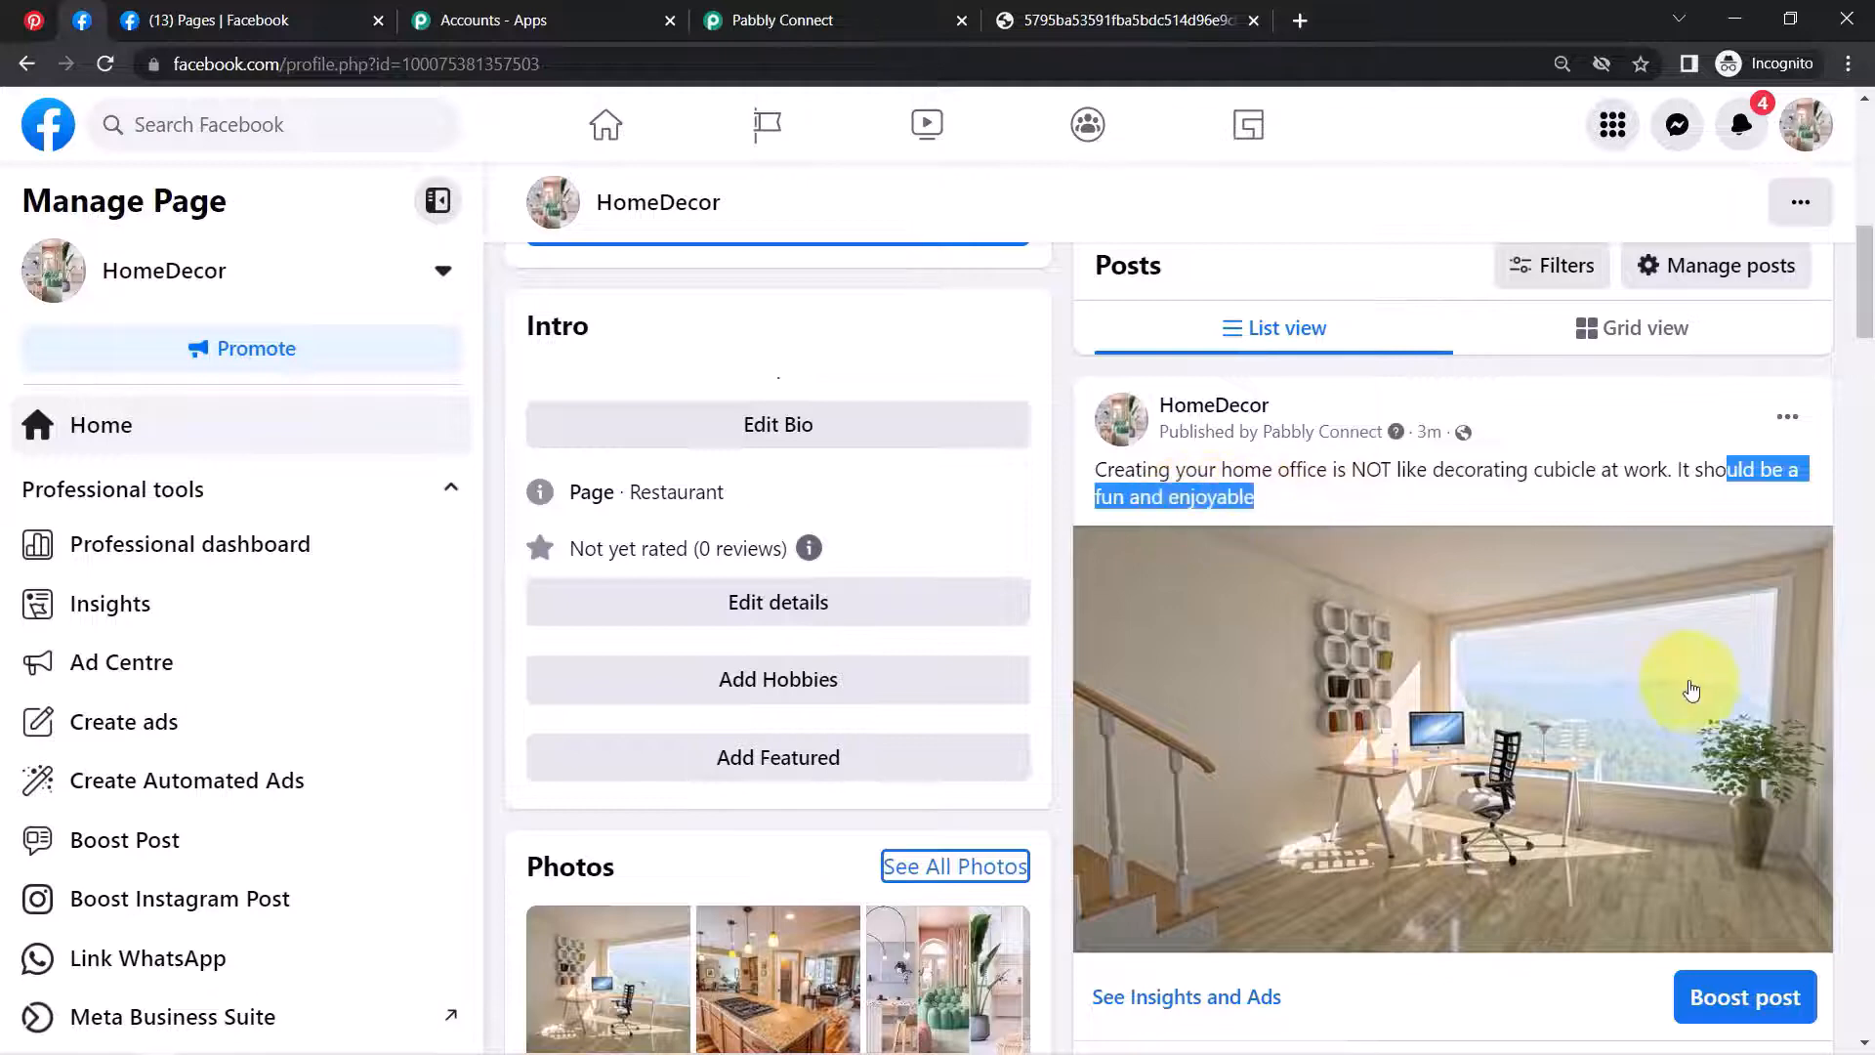
pyautogui.scroll(-3, 1660, 722)
pyautogui.scroll(2, 1497, 543)
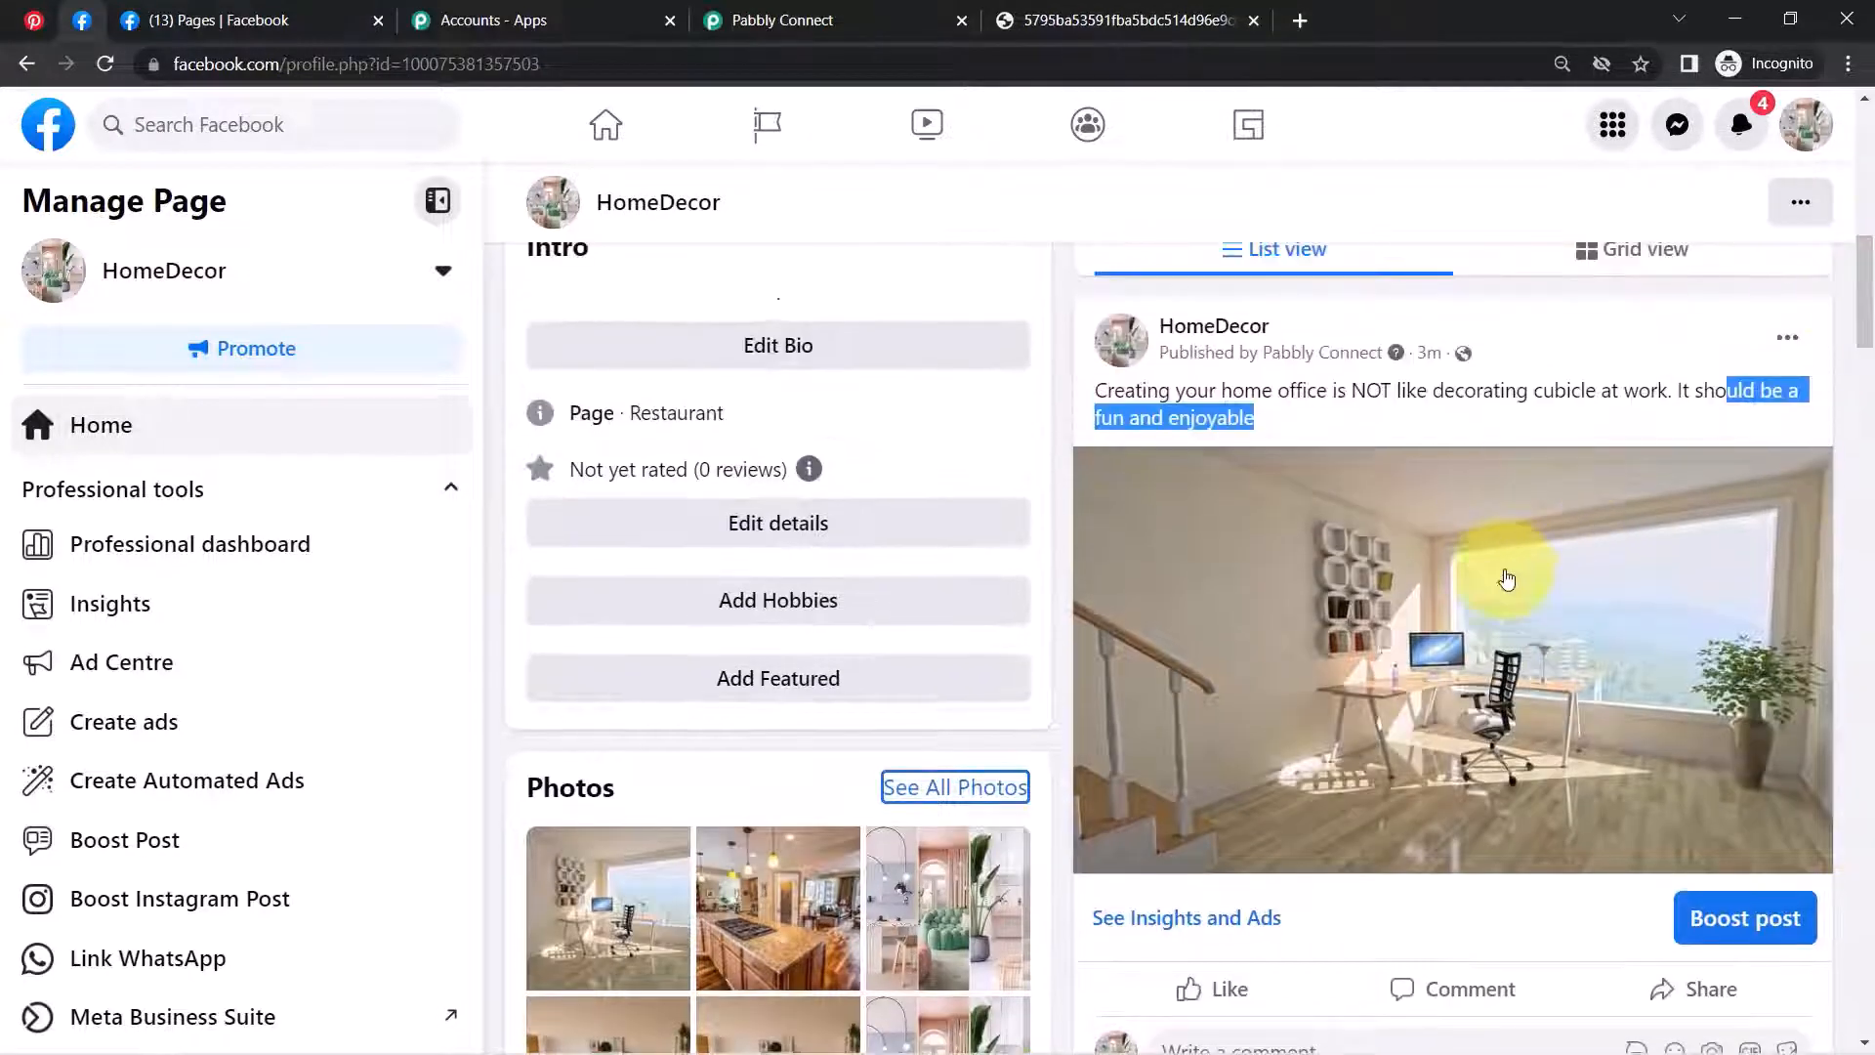
pyautogui.click(34, 20)
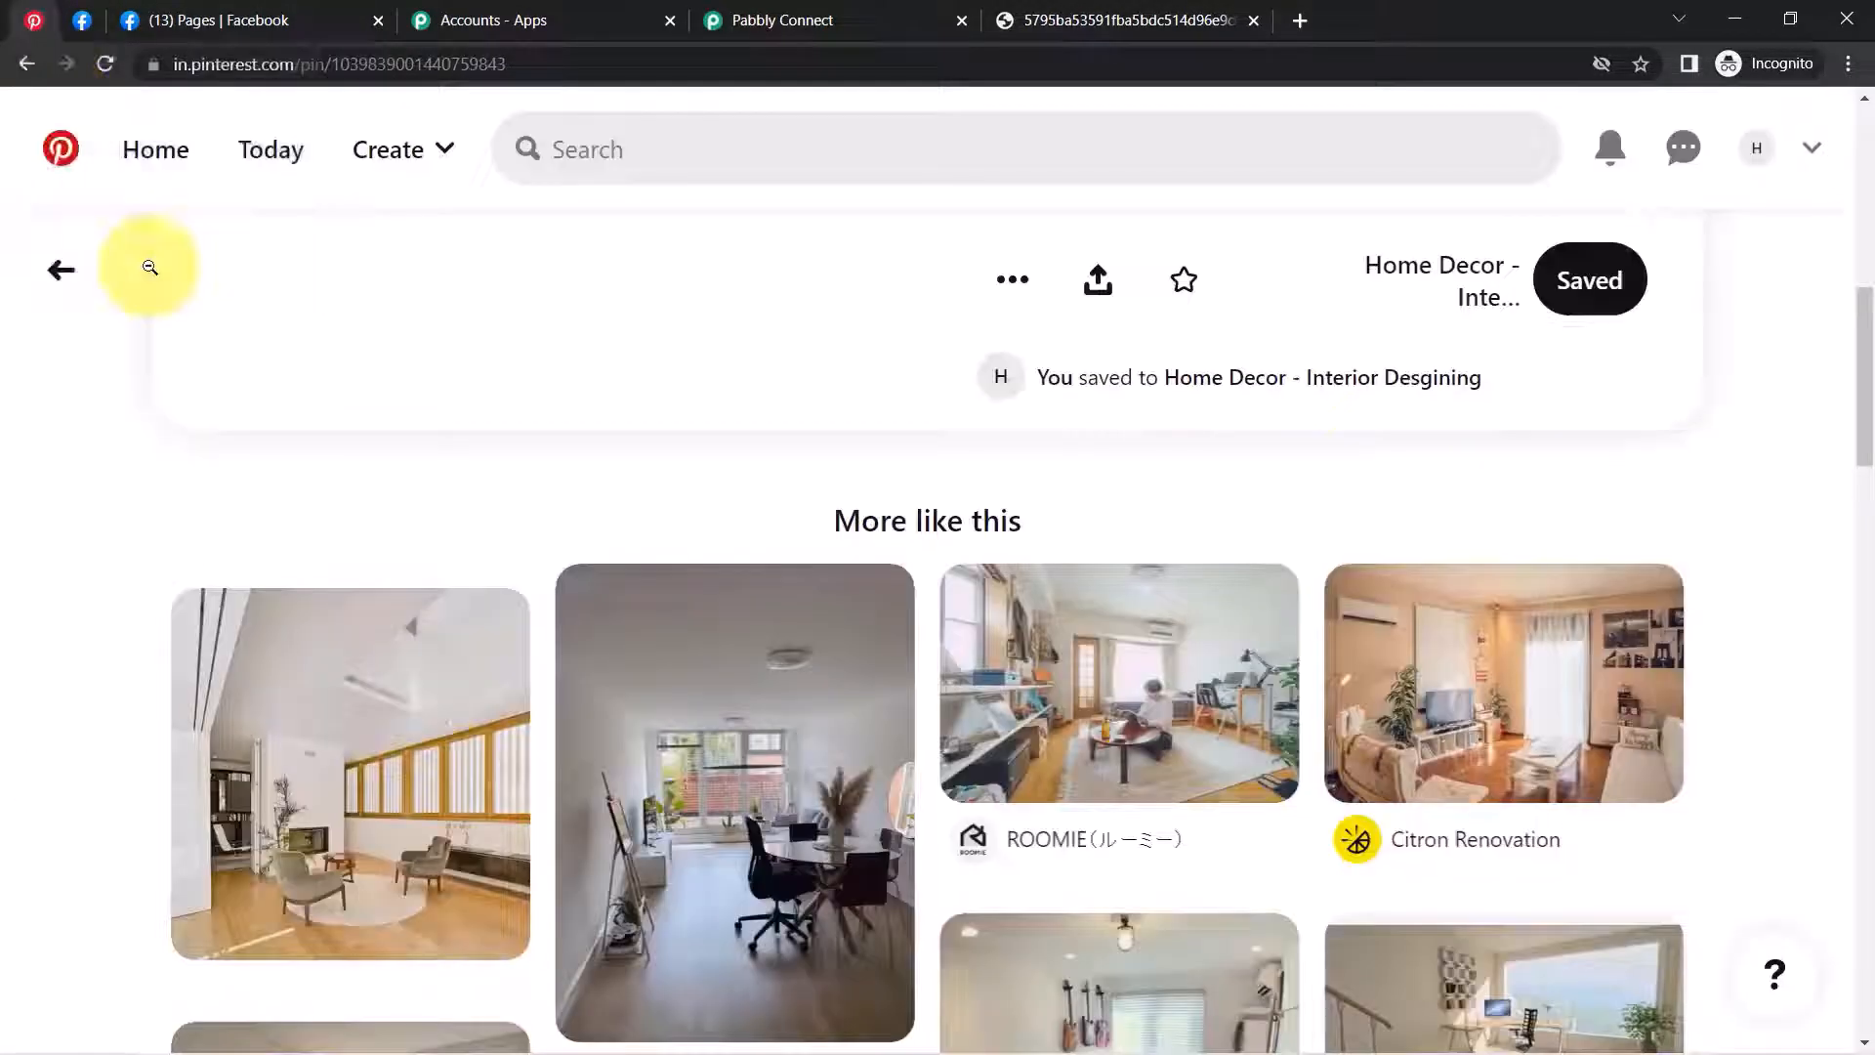
pyautogui.click(97, 25)
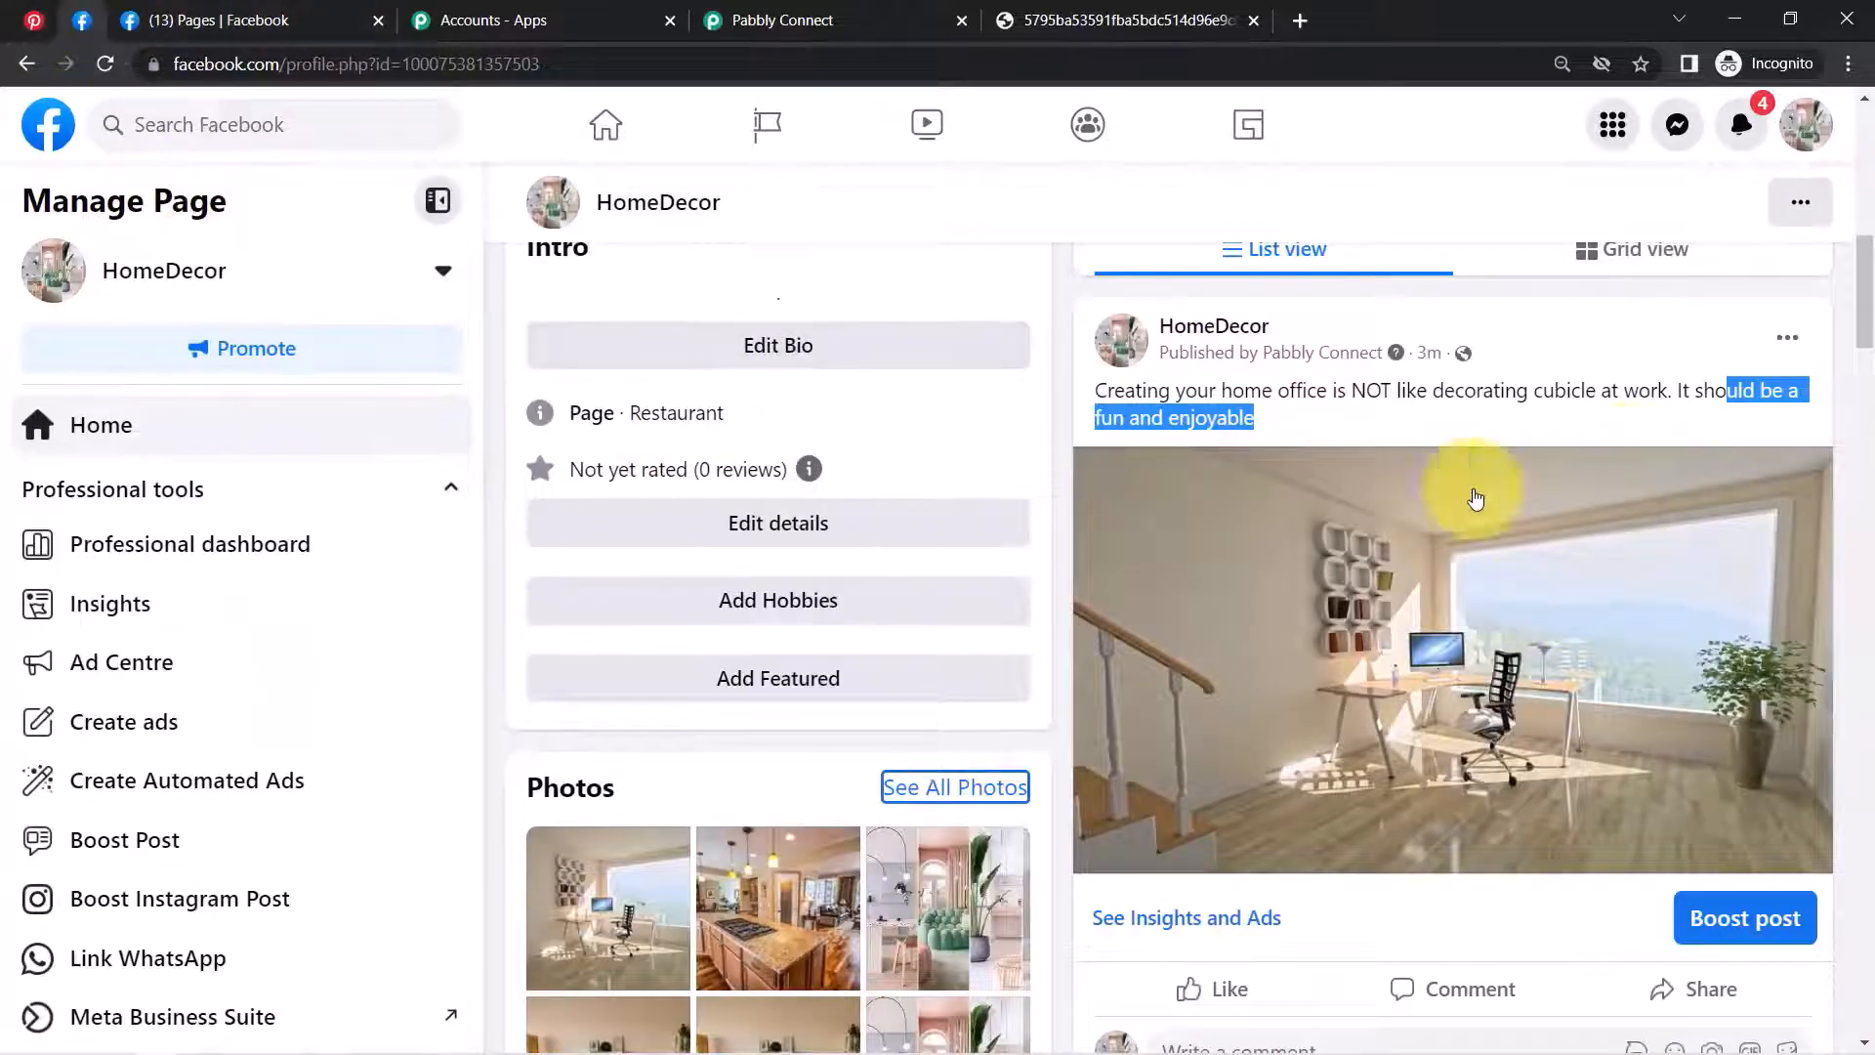
# Collapse the trigger and action steps in Pabbly Connect and display the workflow's share link
pyautogui.click(789, 24)
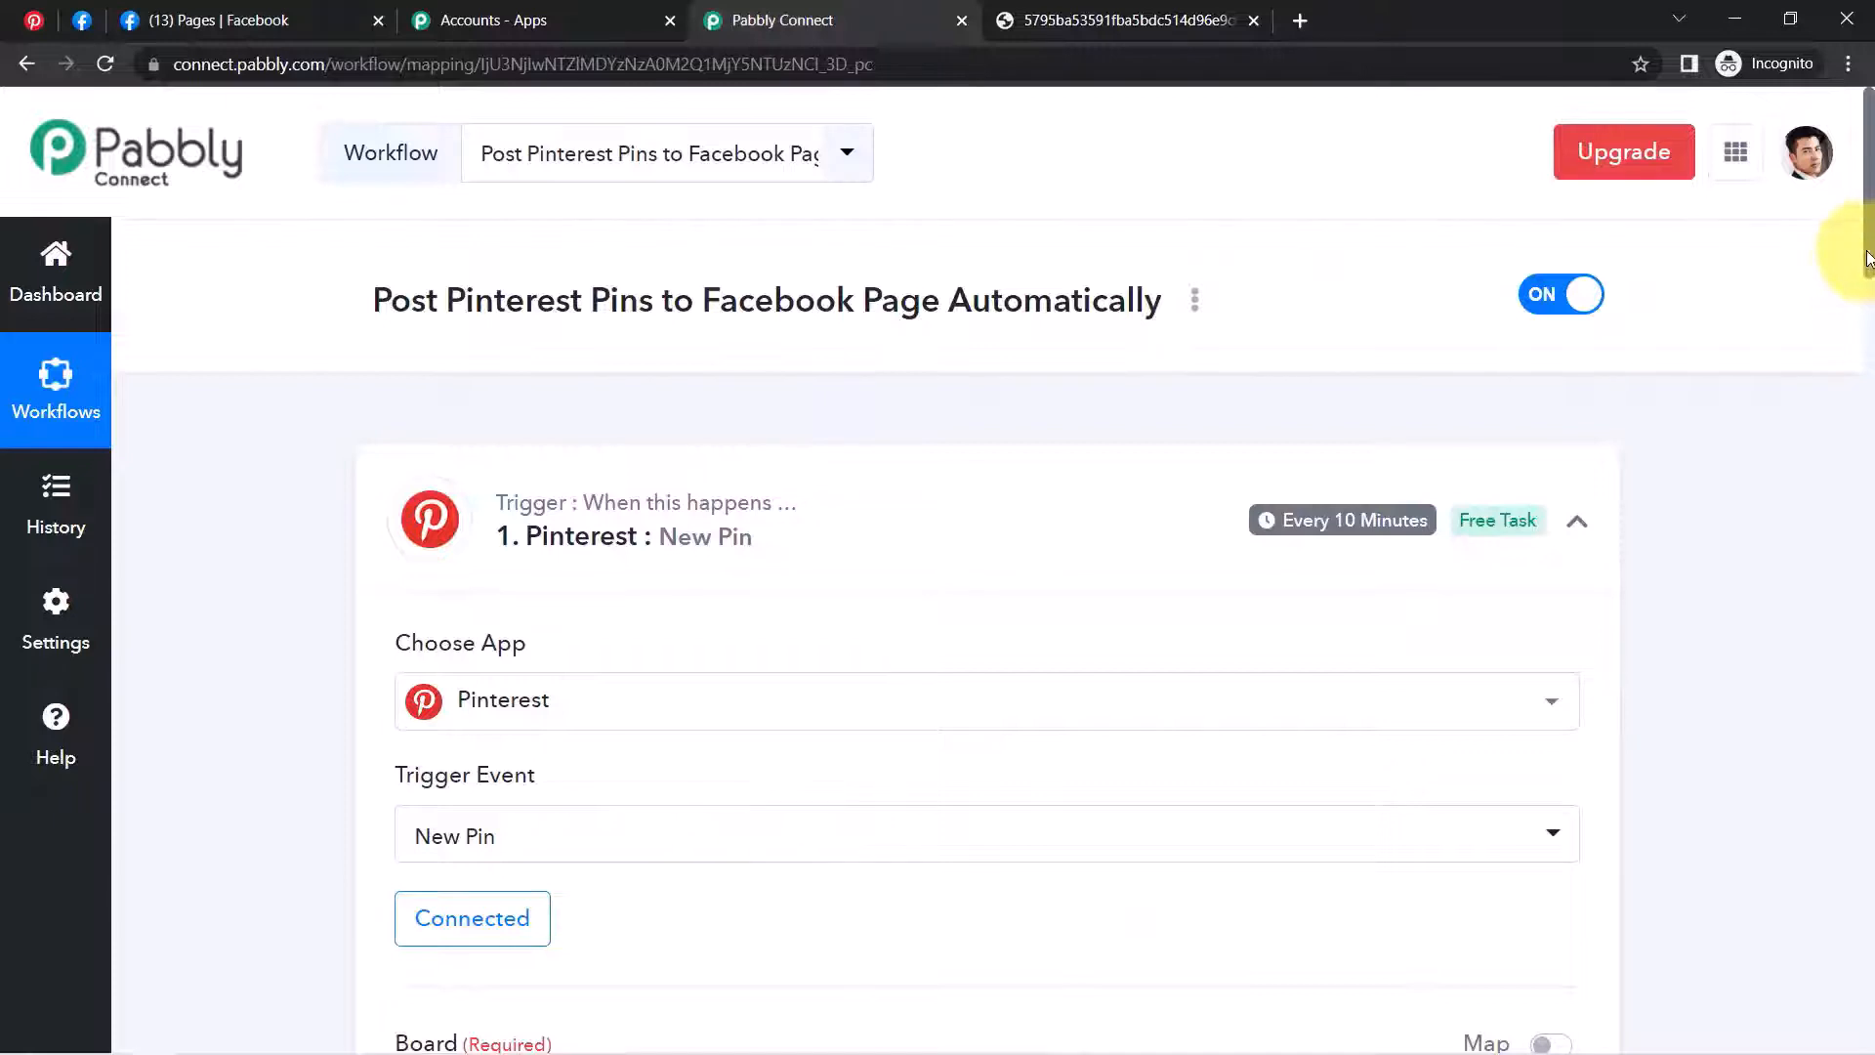
pyautogui.click(661, 536)
pyautogui.click(640, 745)
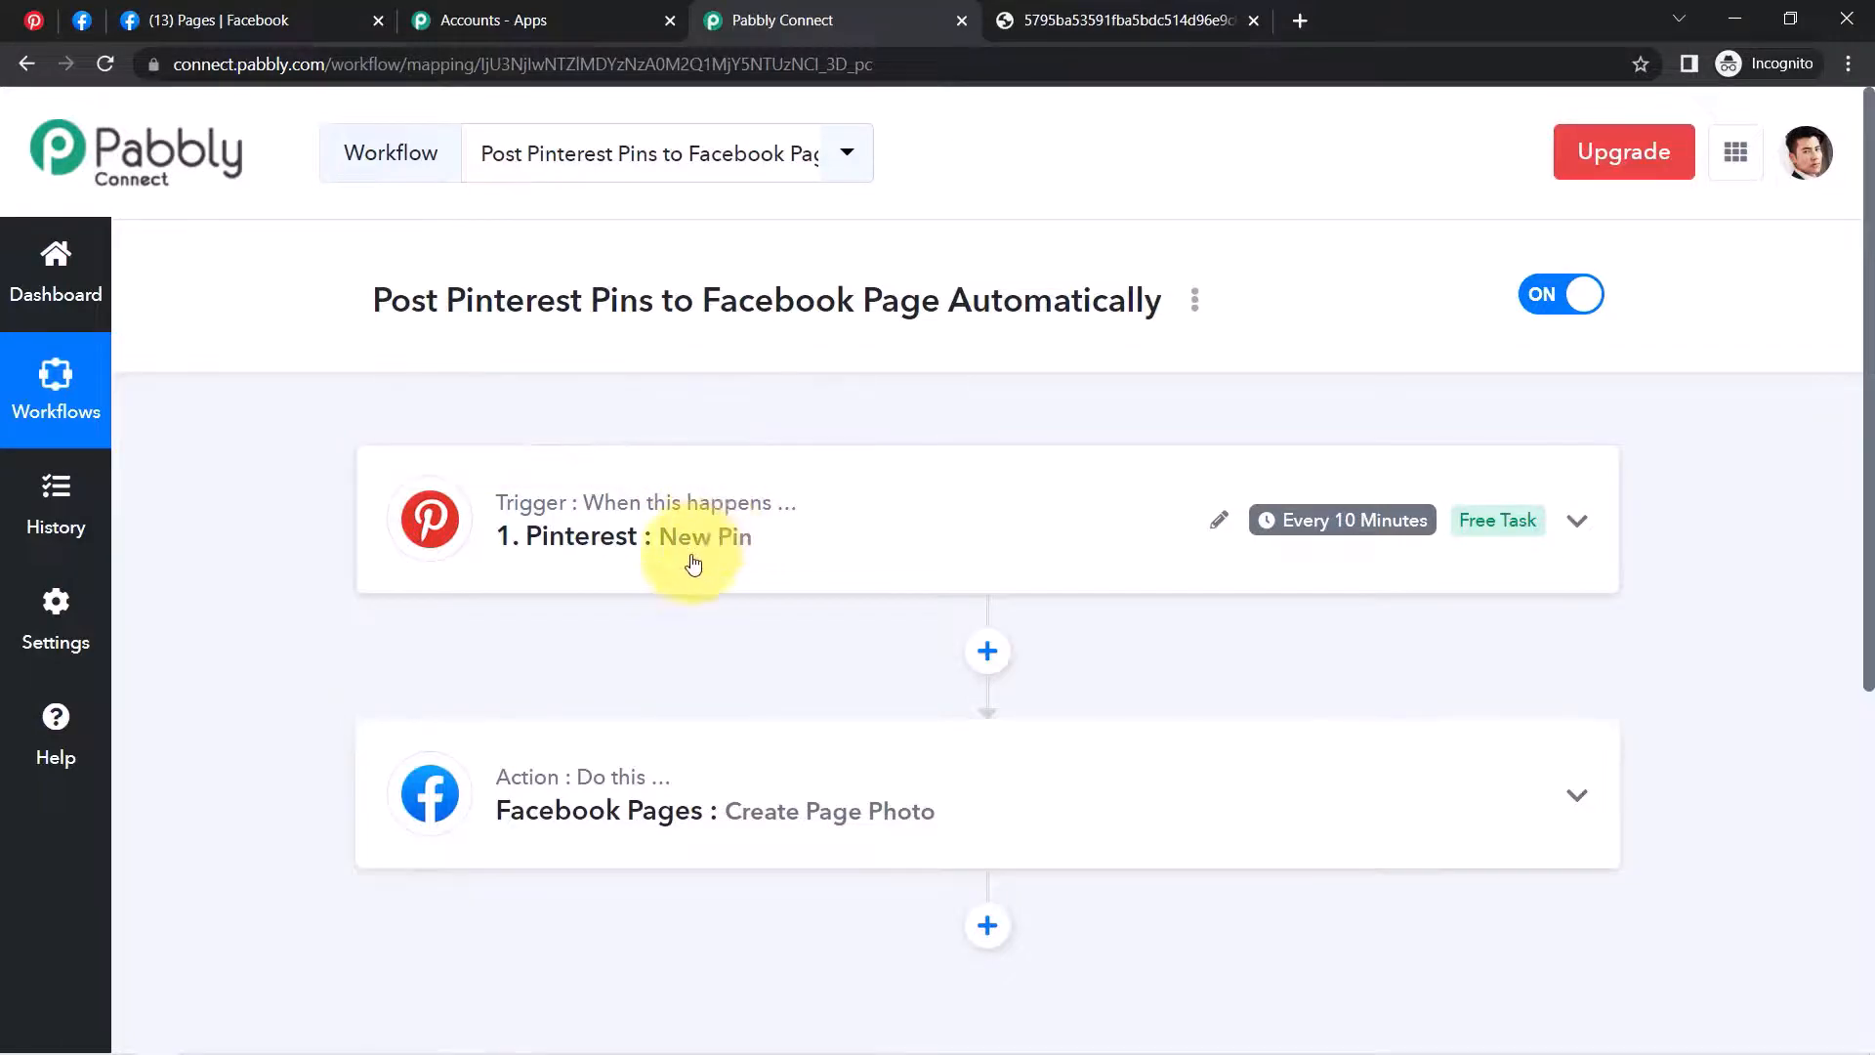
pyautogui.click(1193, 300)
pyautogui.click(1047, 449)
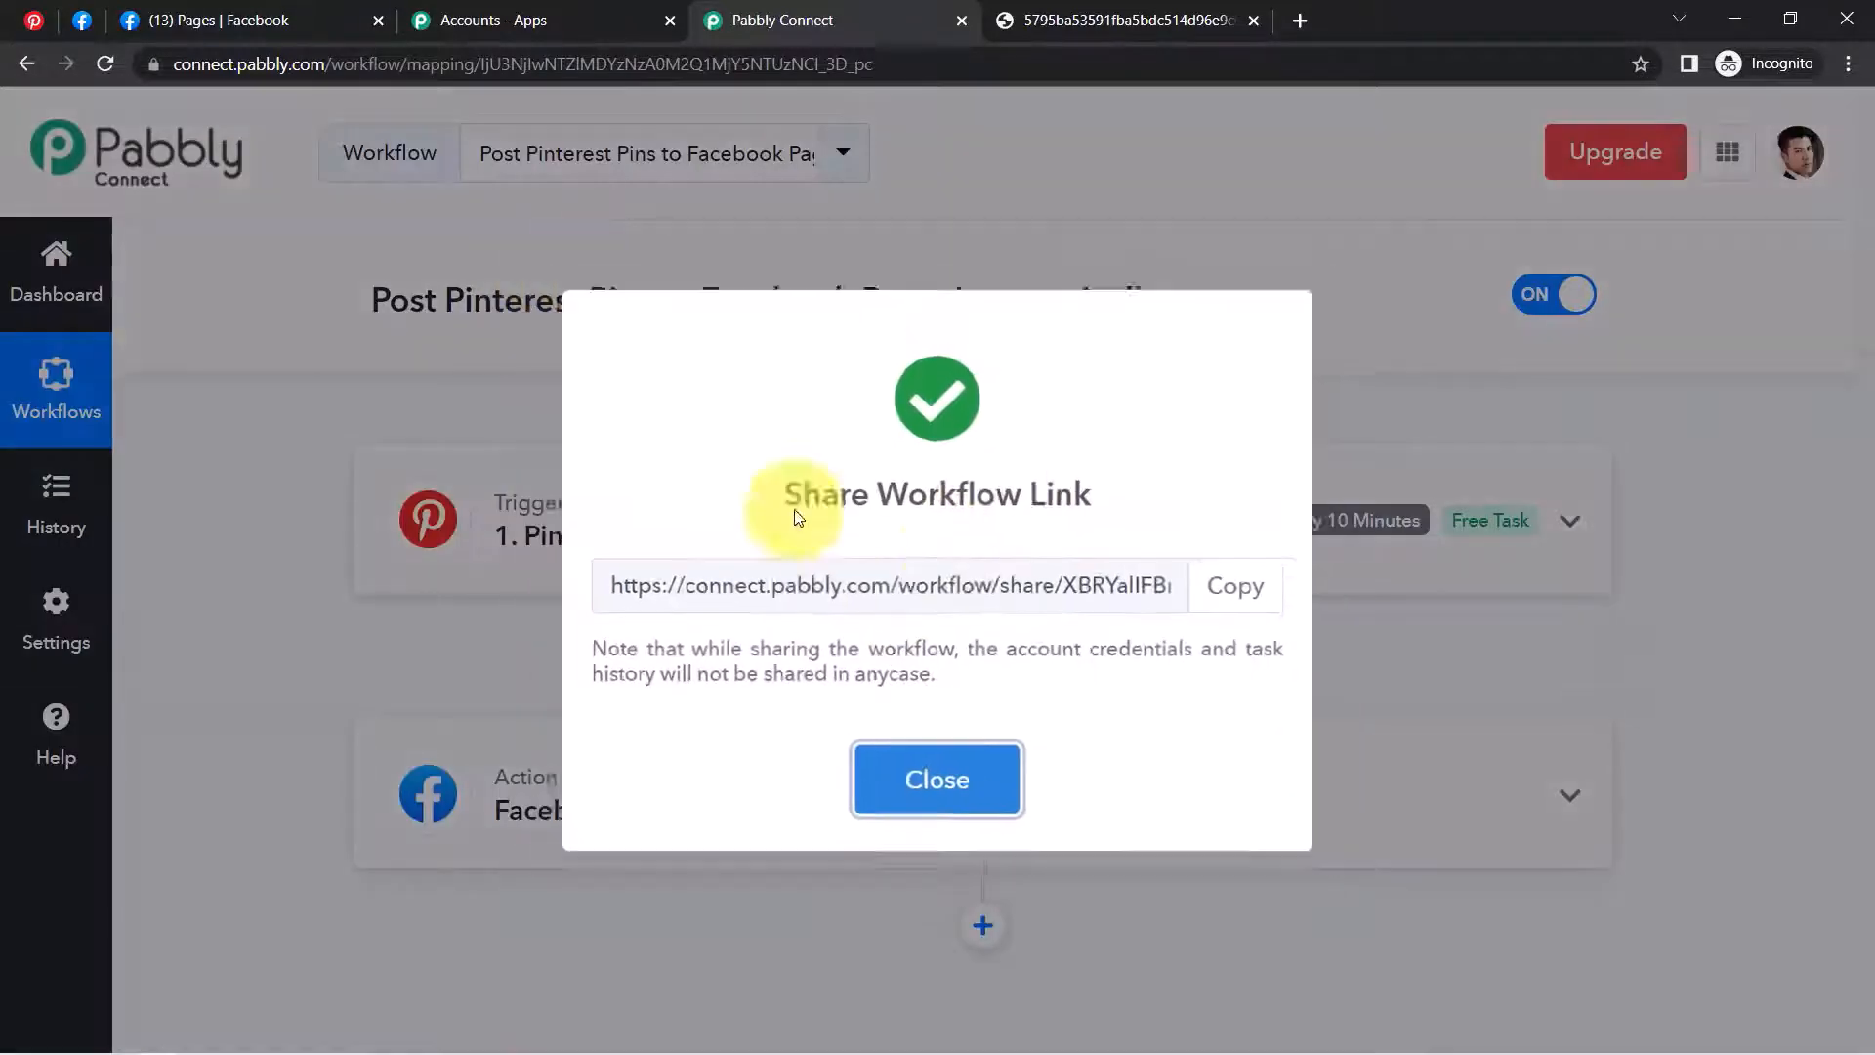
pyautogui.tripleClick(986, 584)
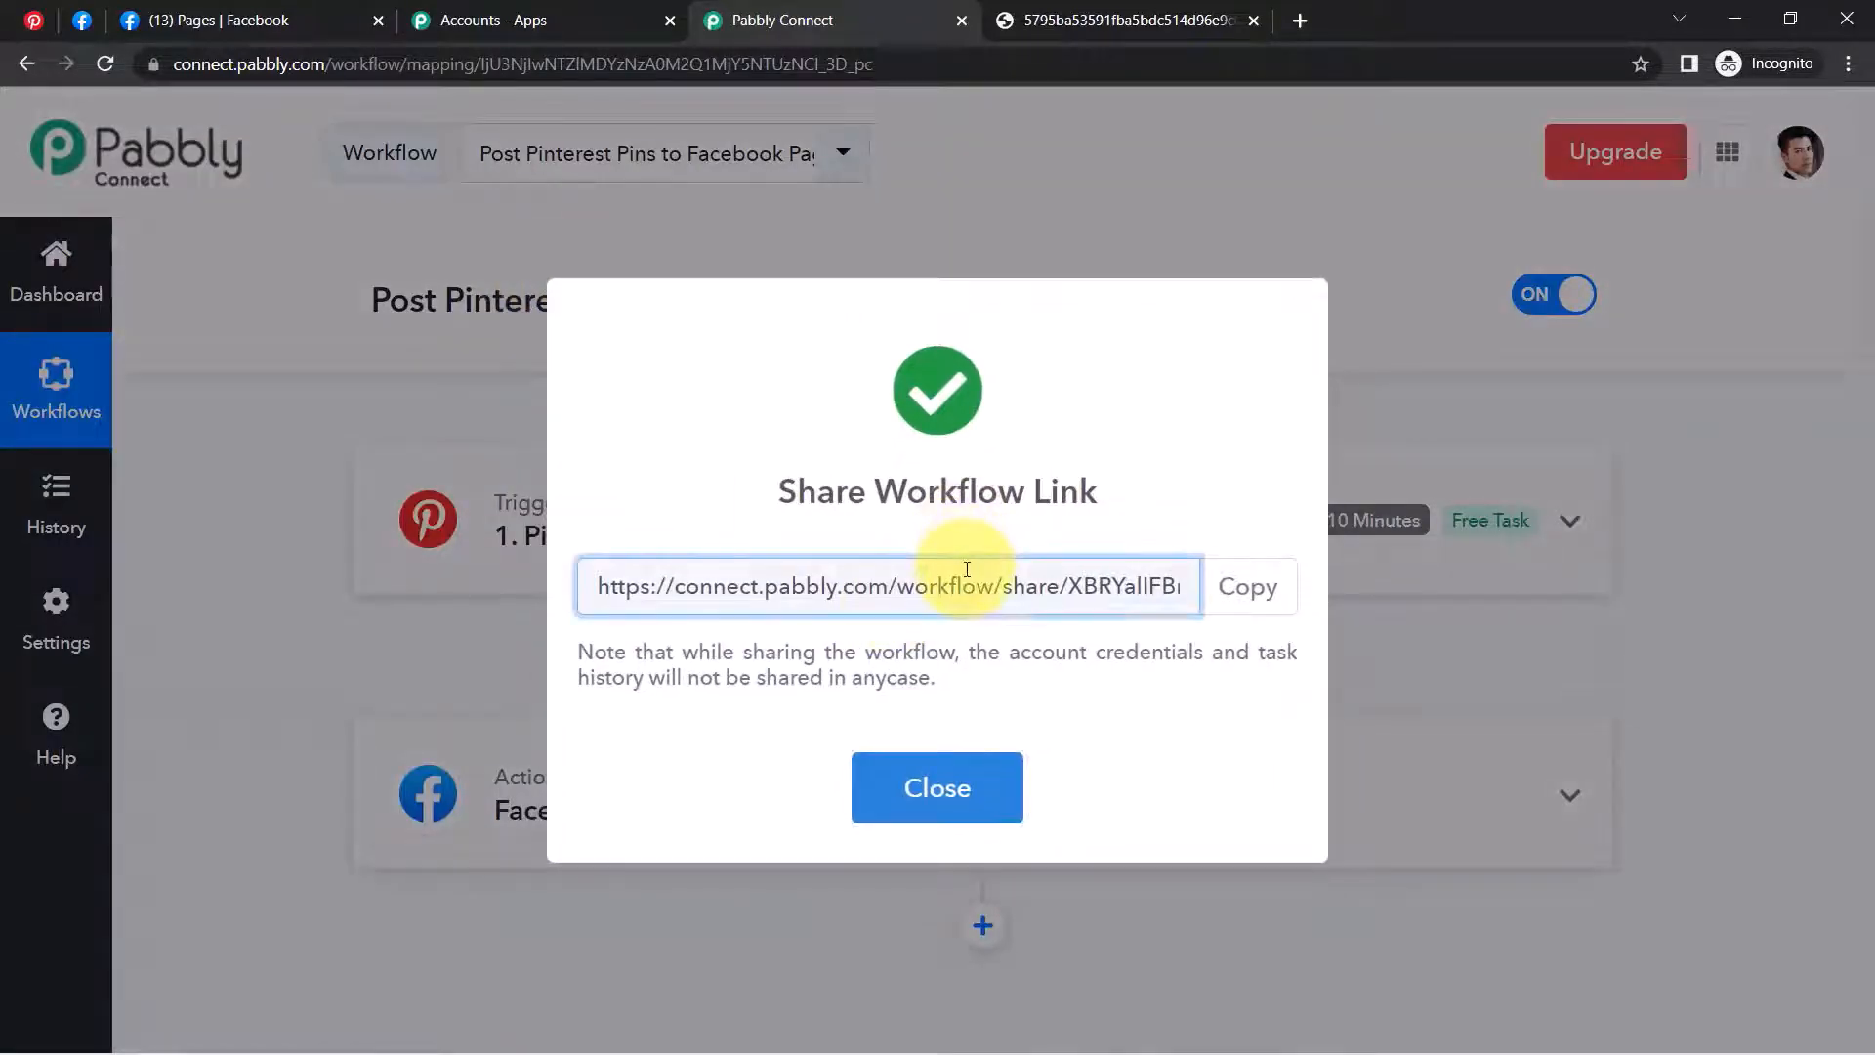
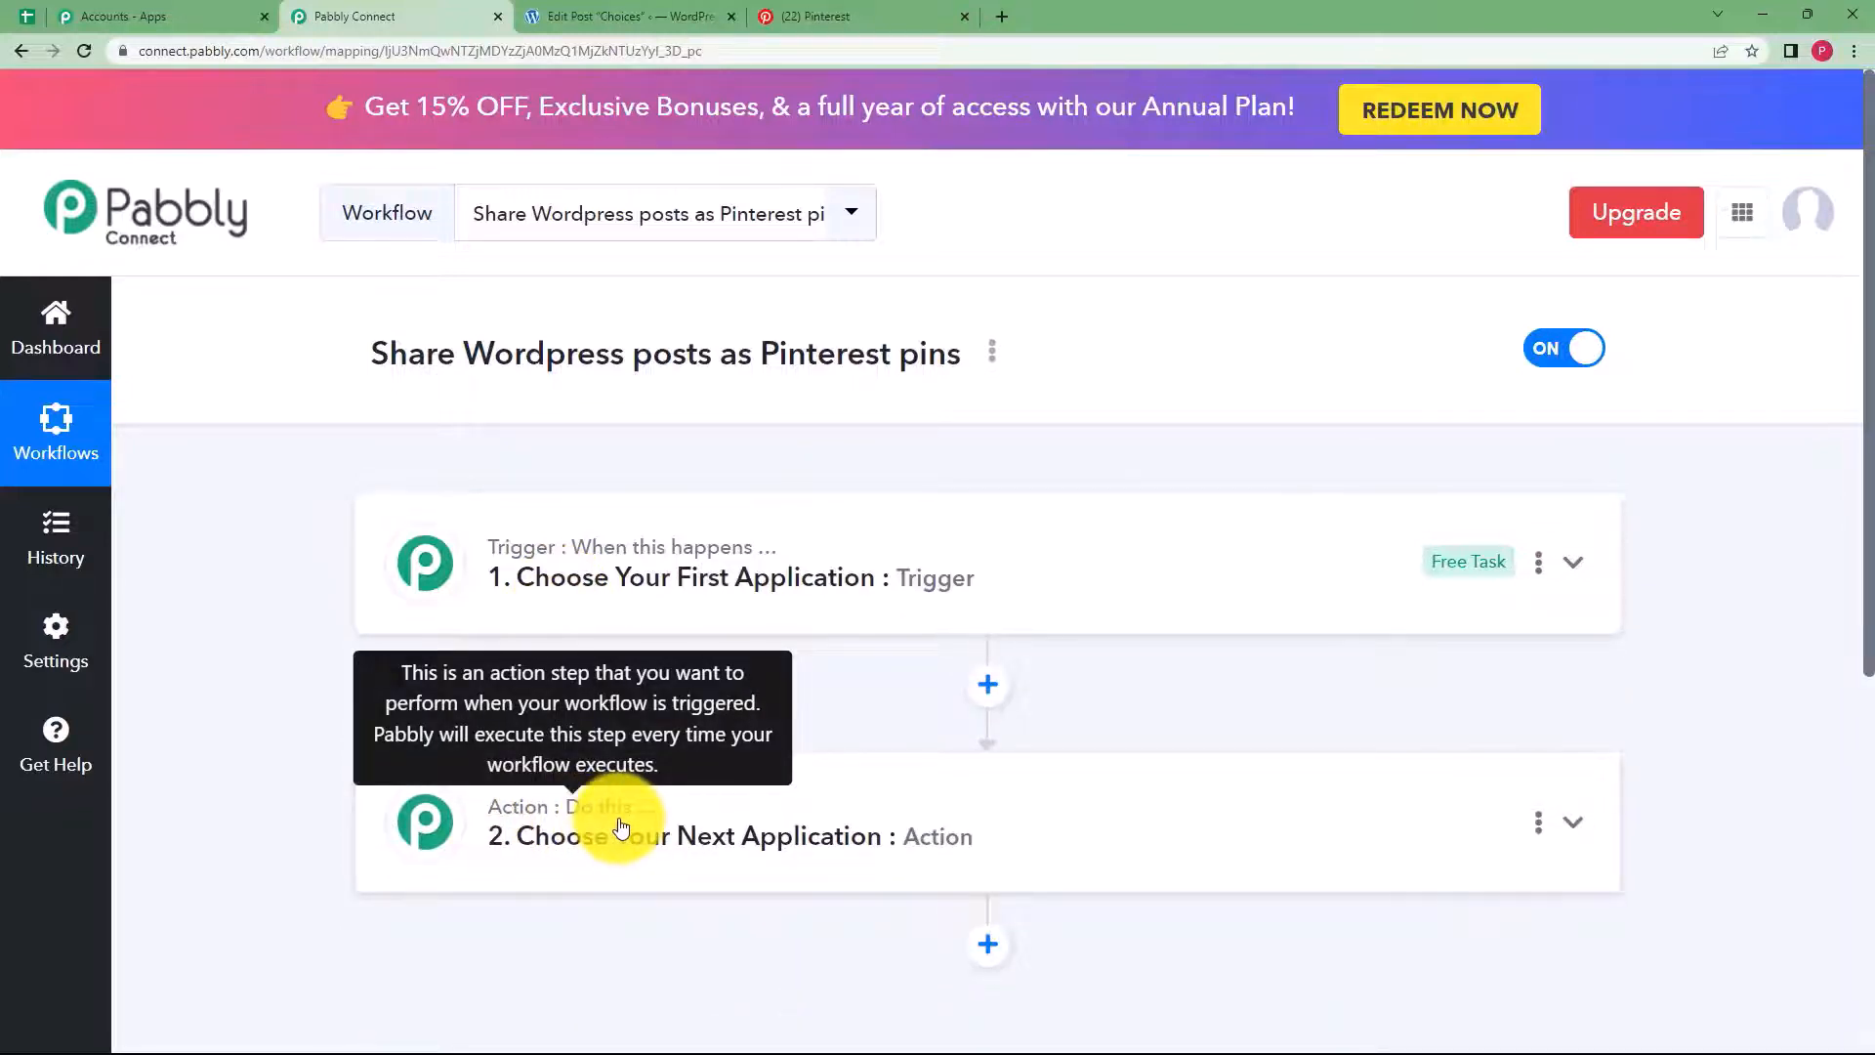
# Set the trigger of the "Share Wordpress posts as Pinterest pins" workflow to WordPress with the New Post Published event
pyautogui.click(666, 562)
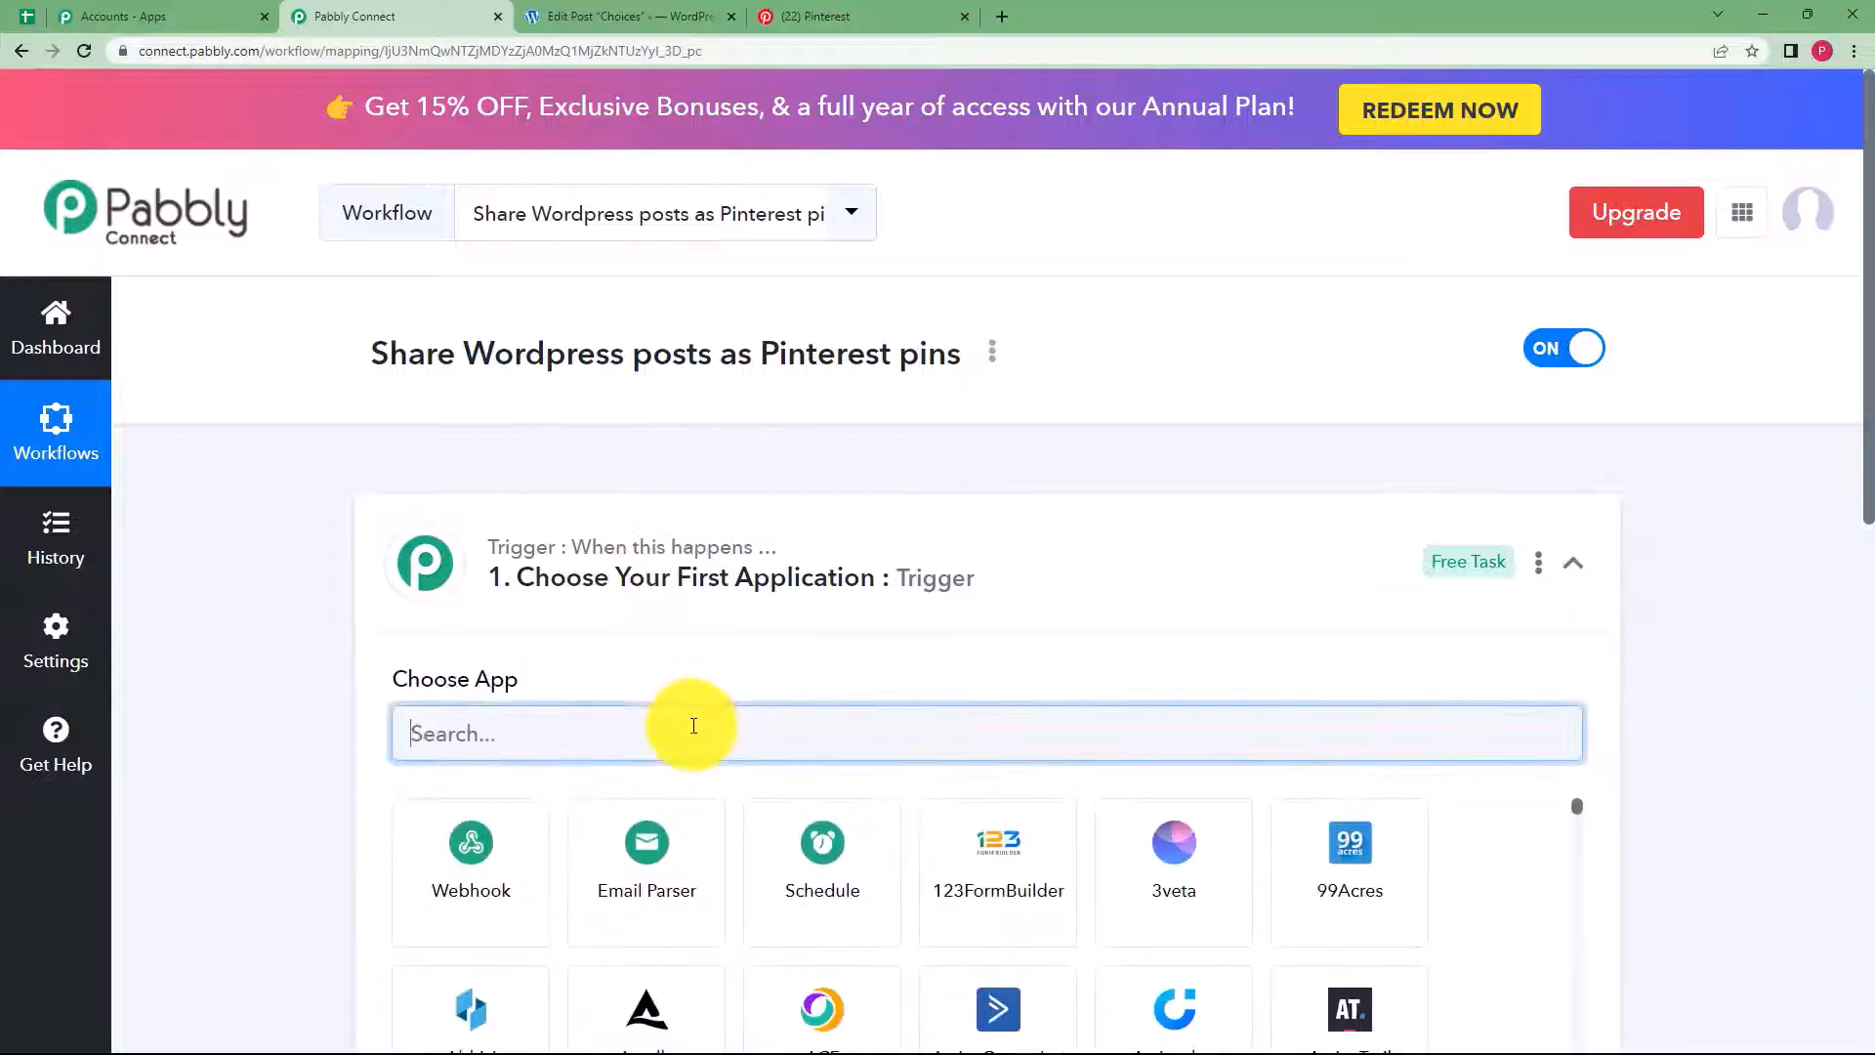
pyautogui.write('word')
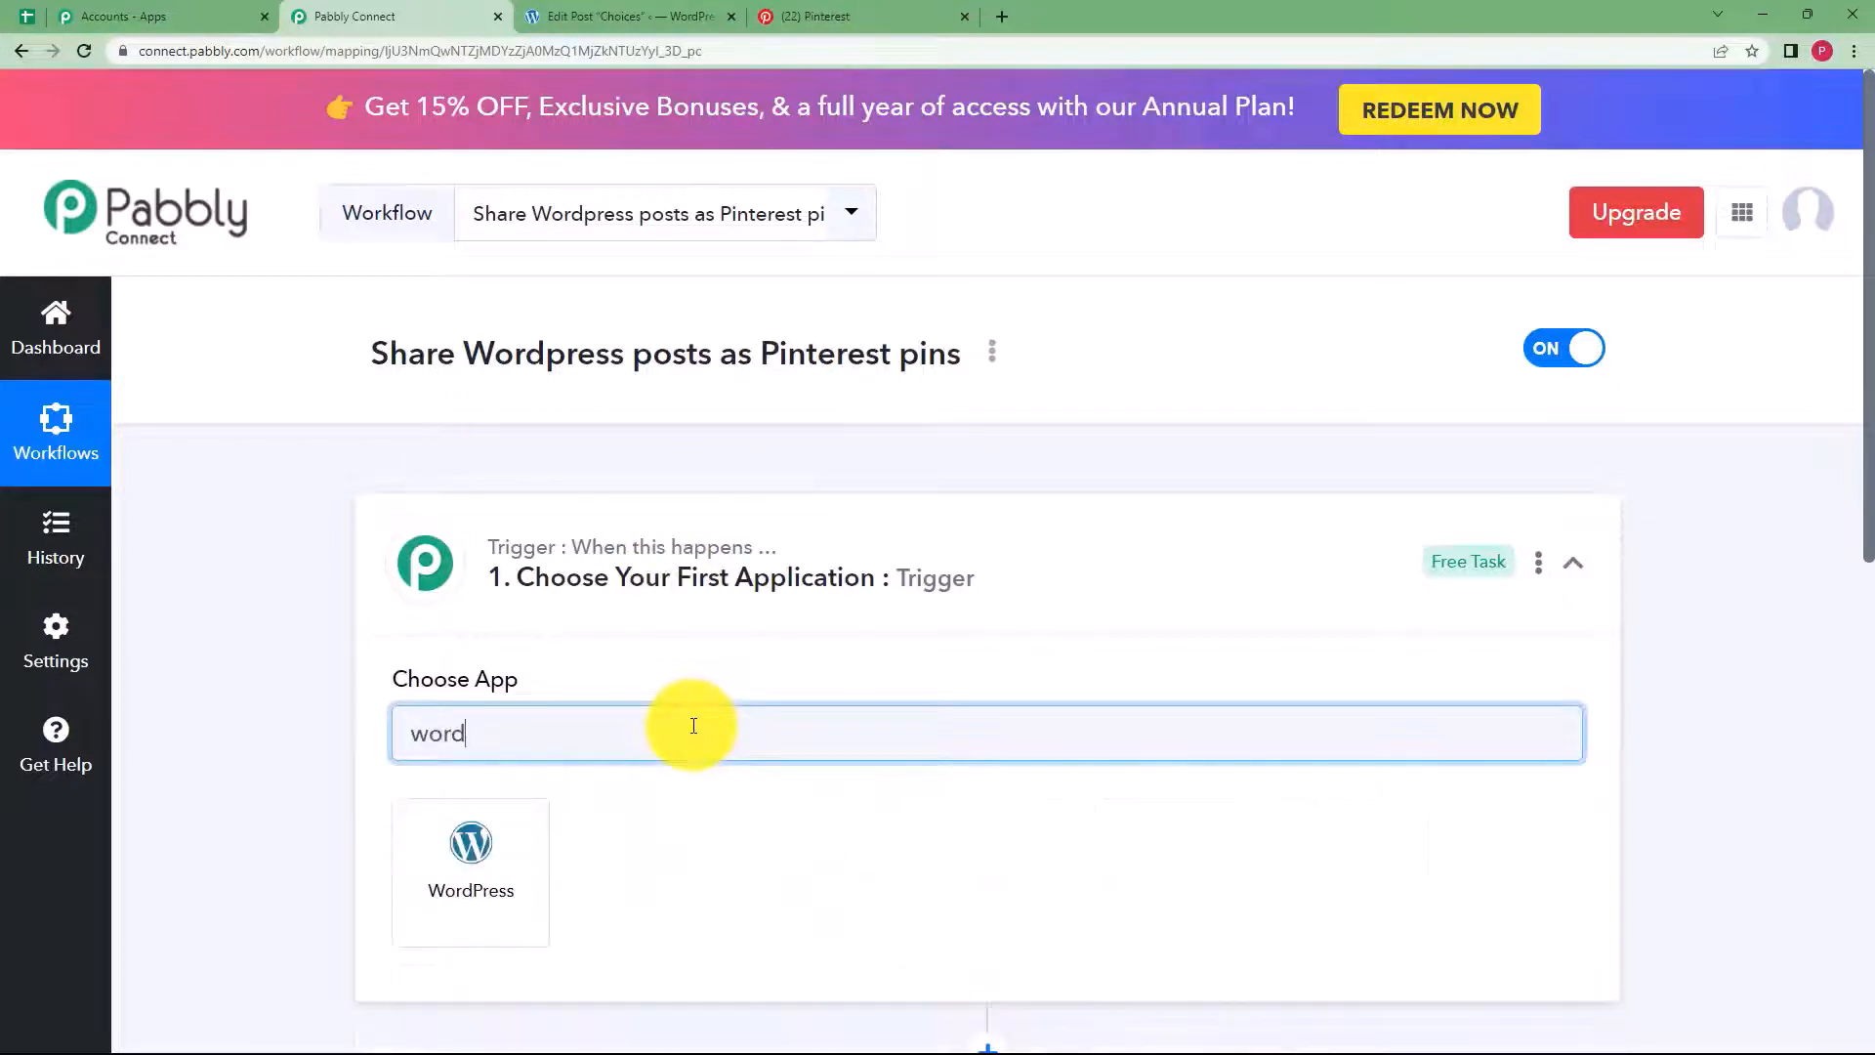
pyautogui.write('p')
pyautogui.click(518, 866)
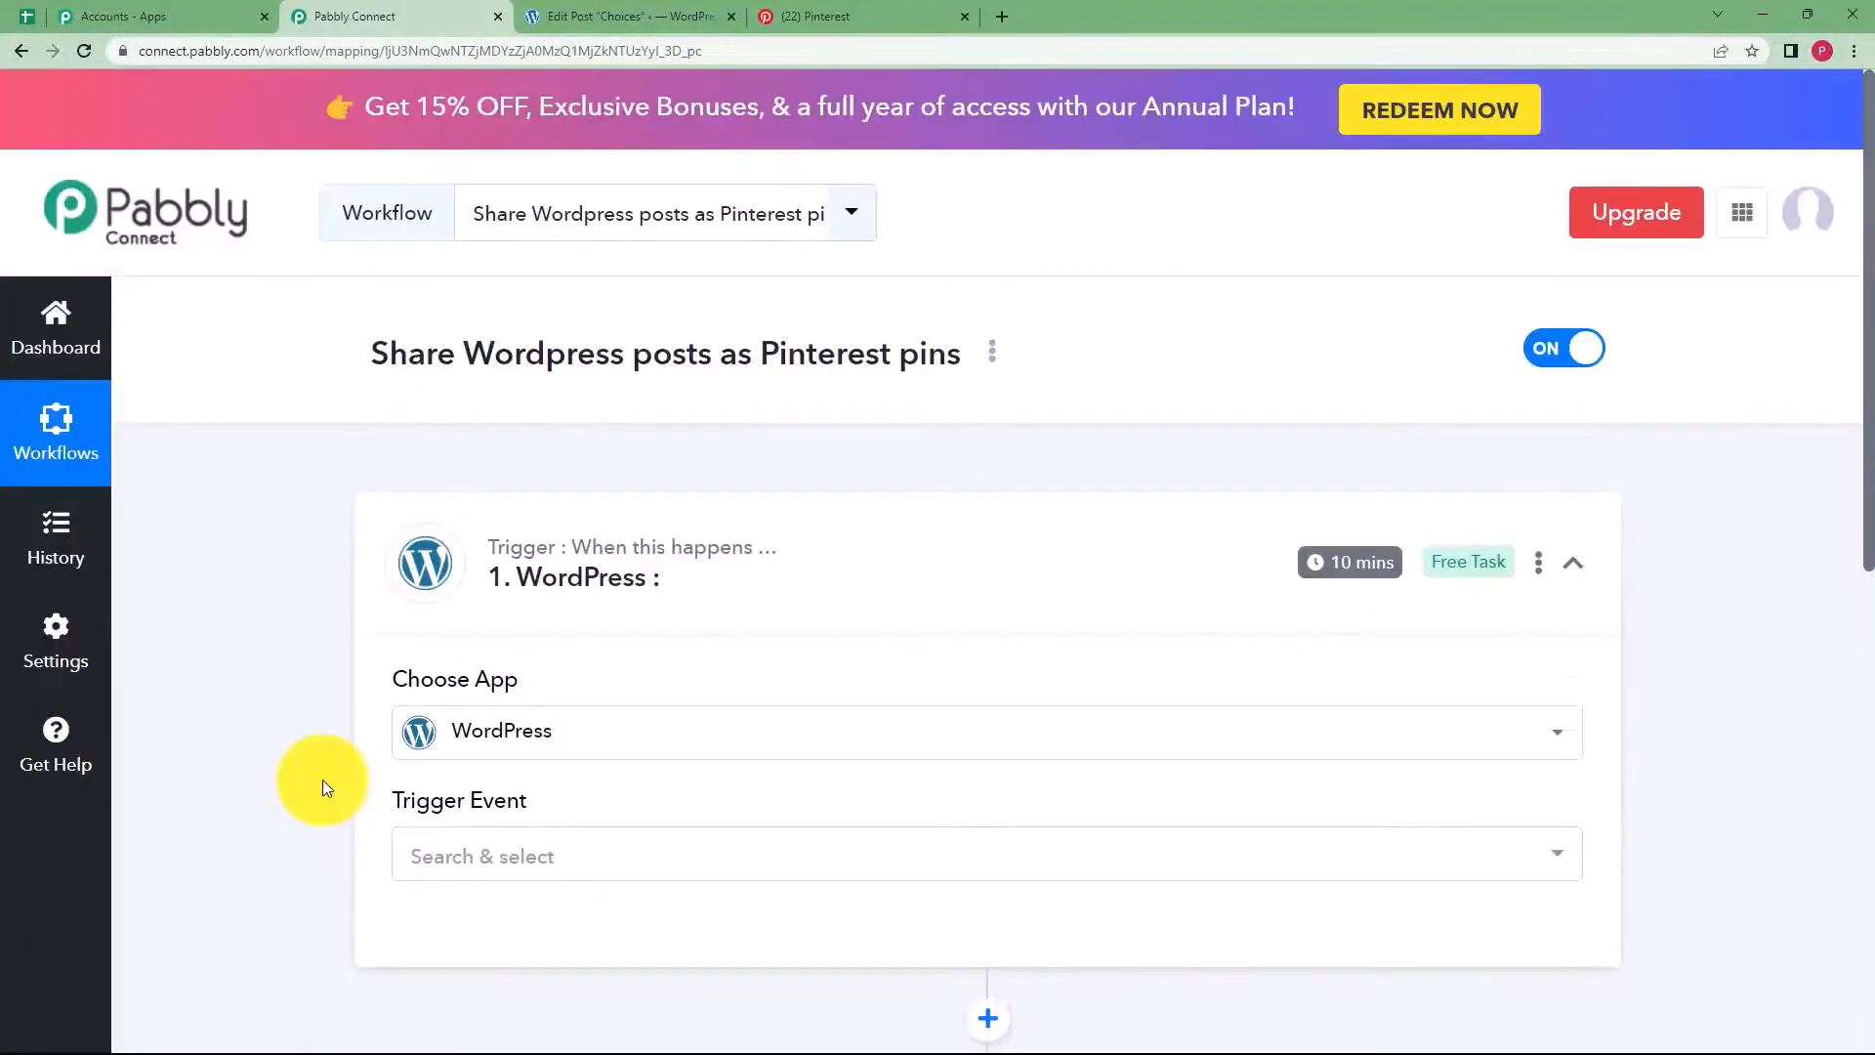
pyautogui.scroll(-4, 506, 778)
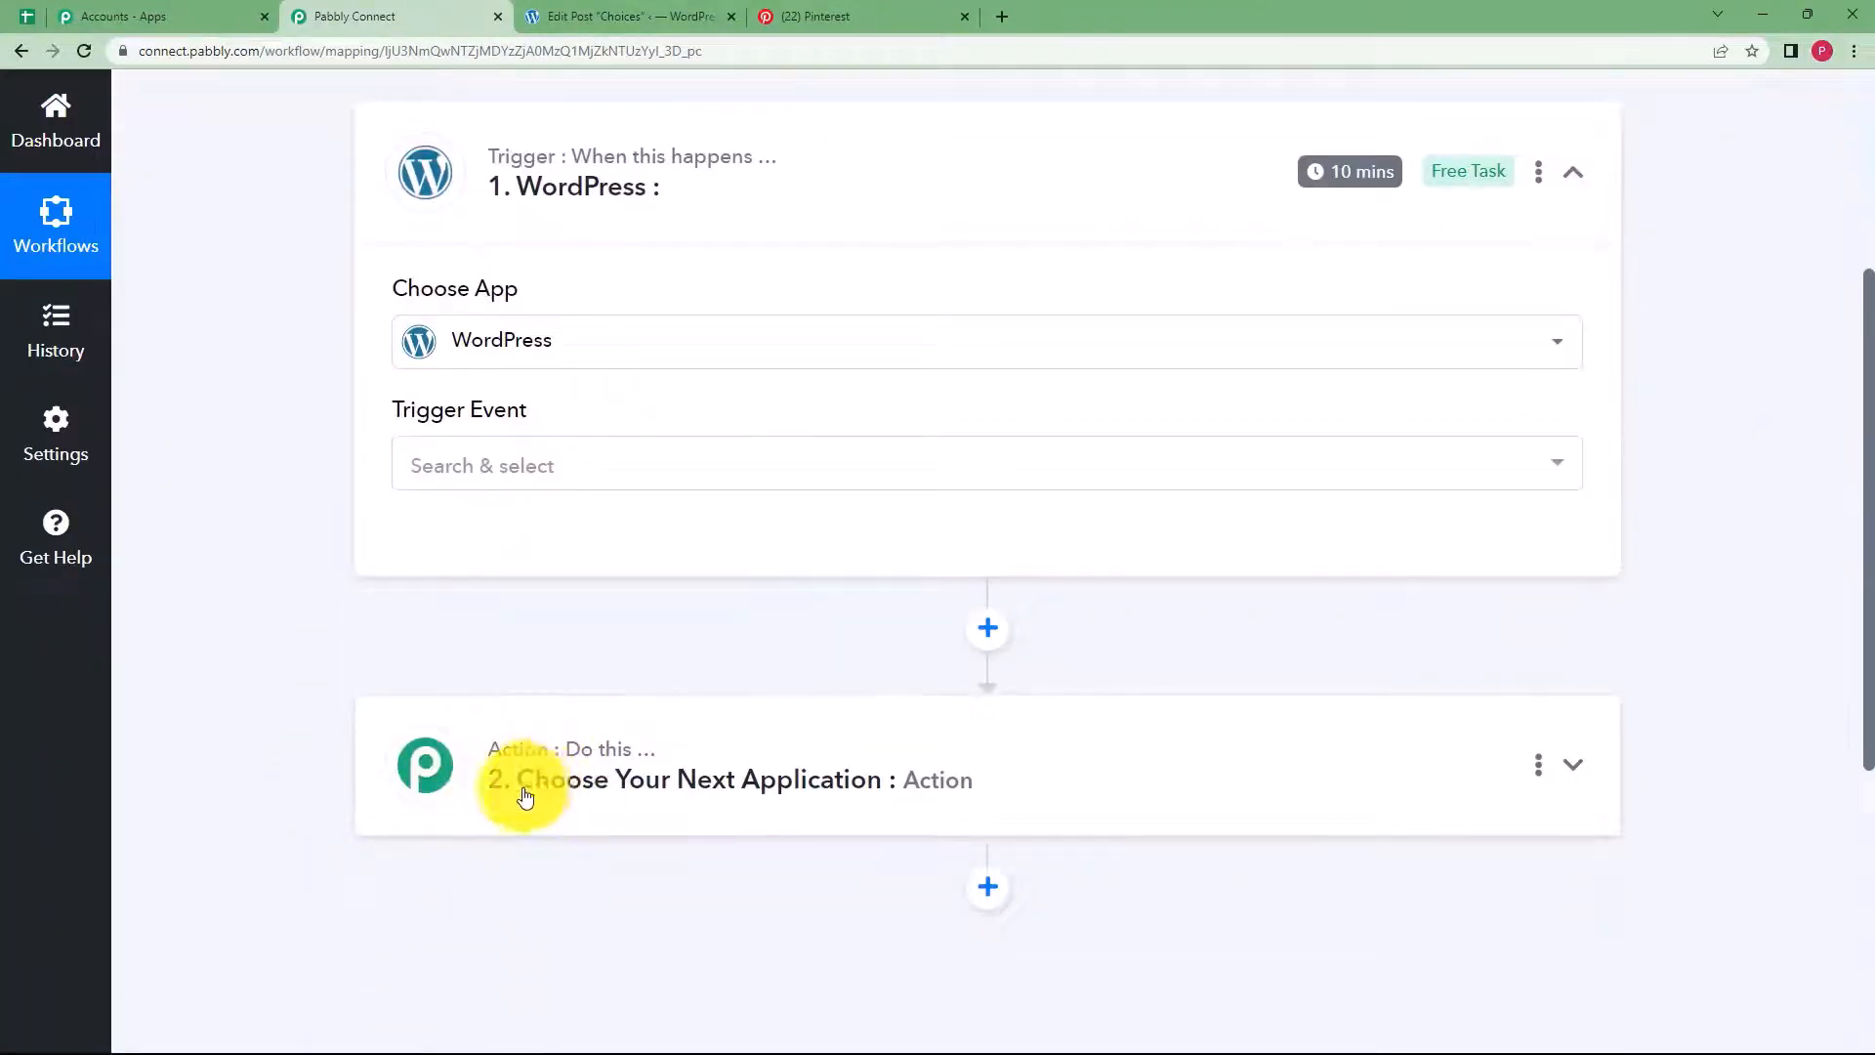
pyautogui.click(598, 478)
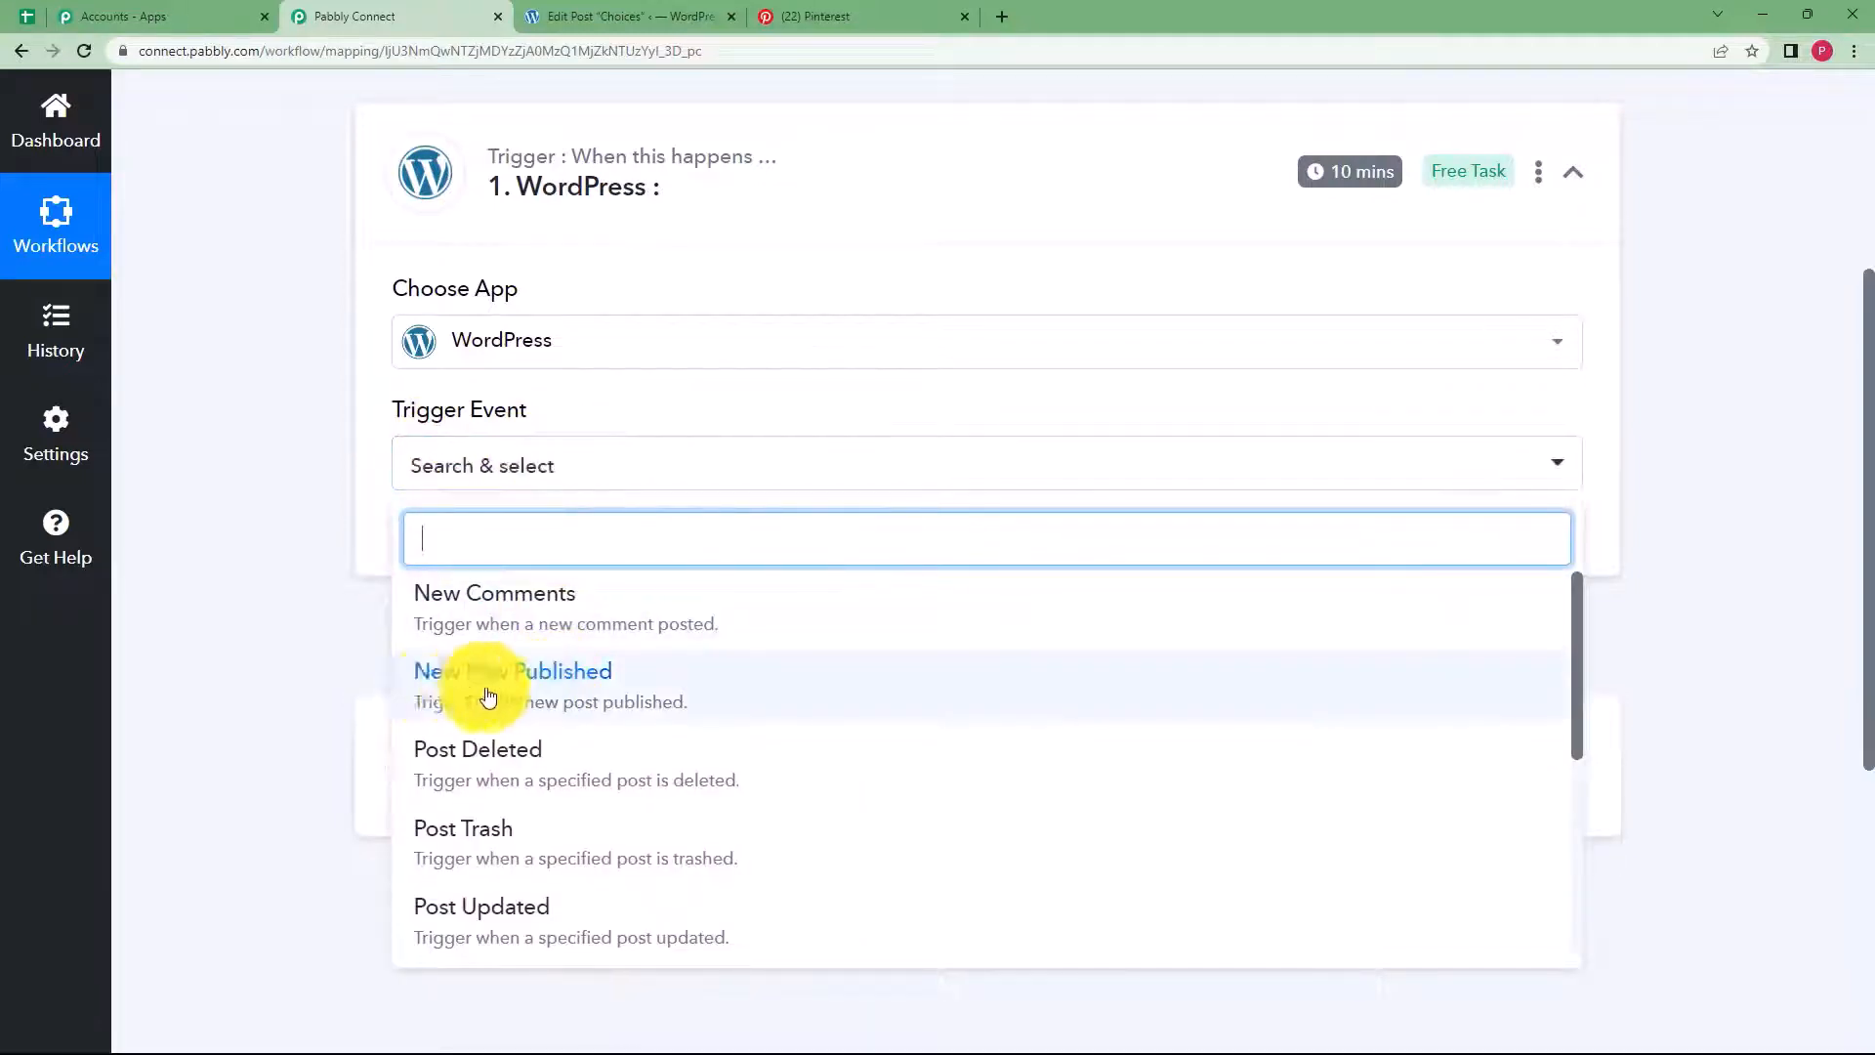
pyautogui.click(579, 690)
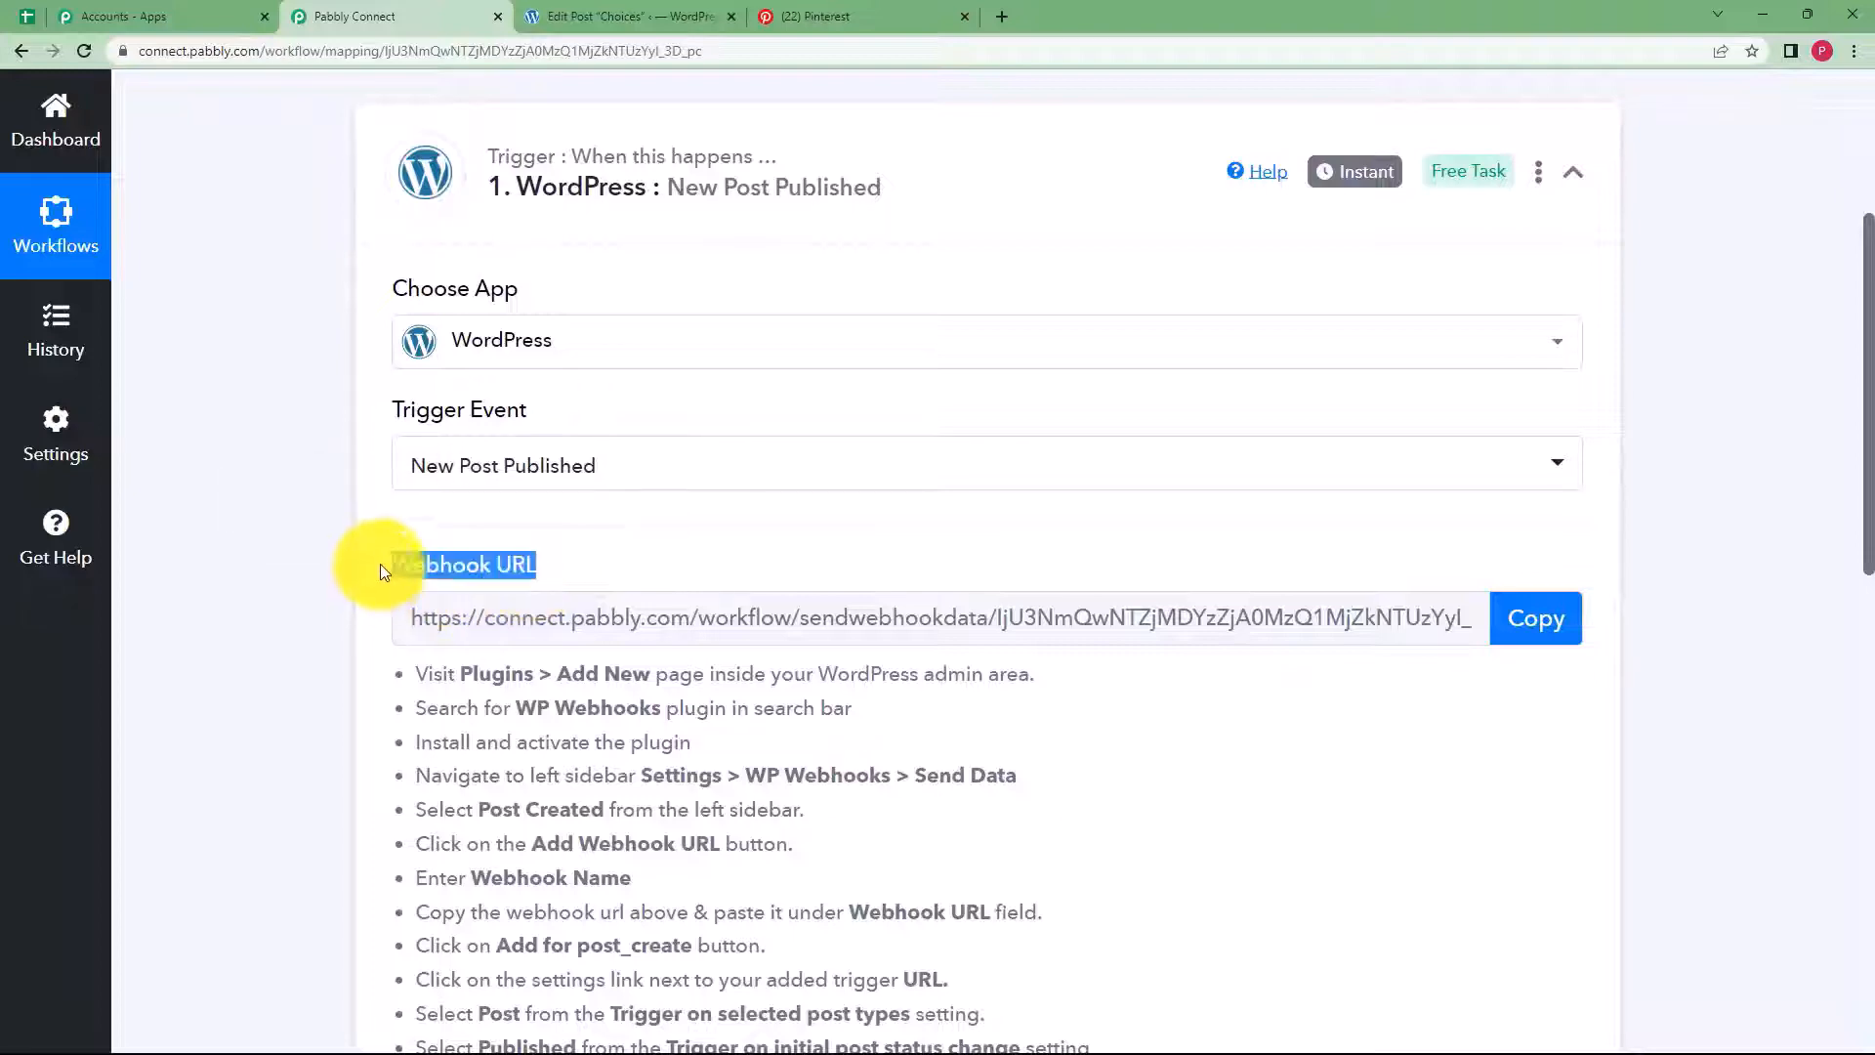
# Read the webhook URL section and its WP Webhooks setup instructions for the WordPress trigger
pyautogui.click(367, 557)
pyautogui.scroll(-3, 367, 557)
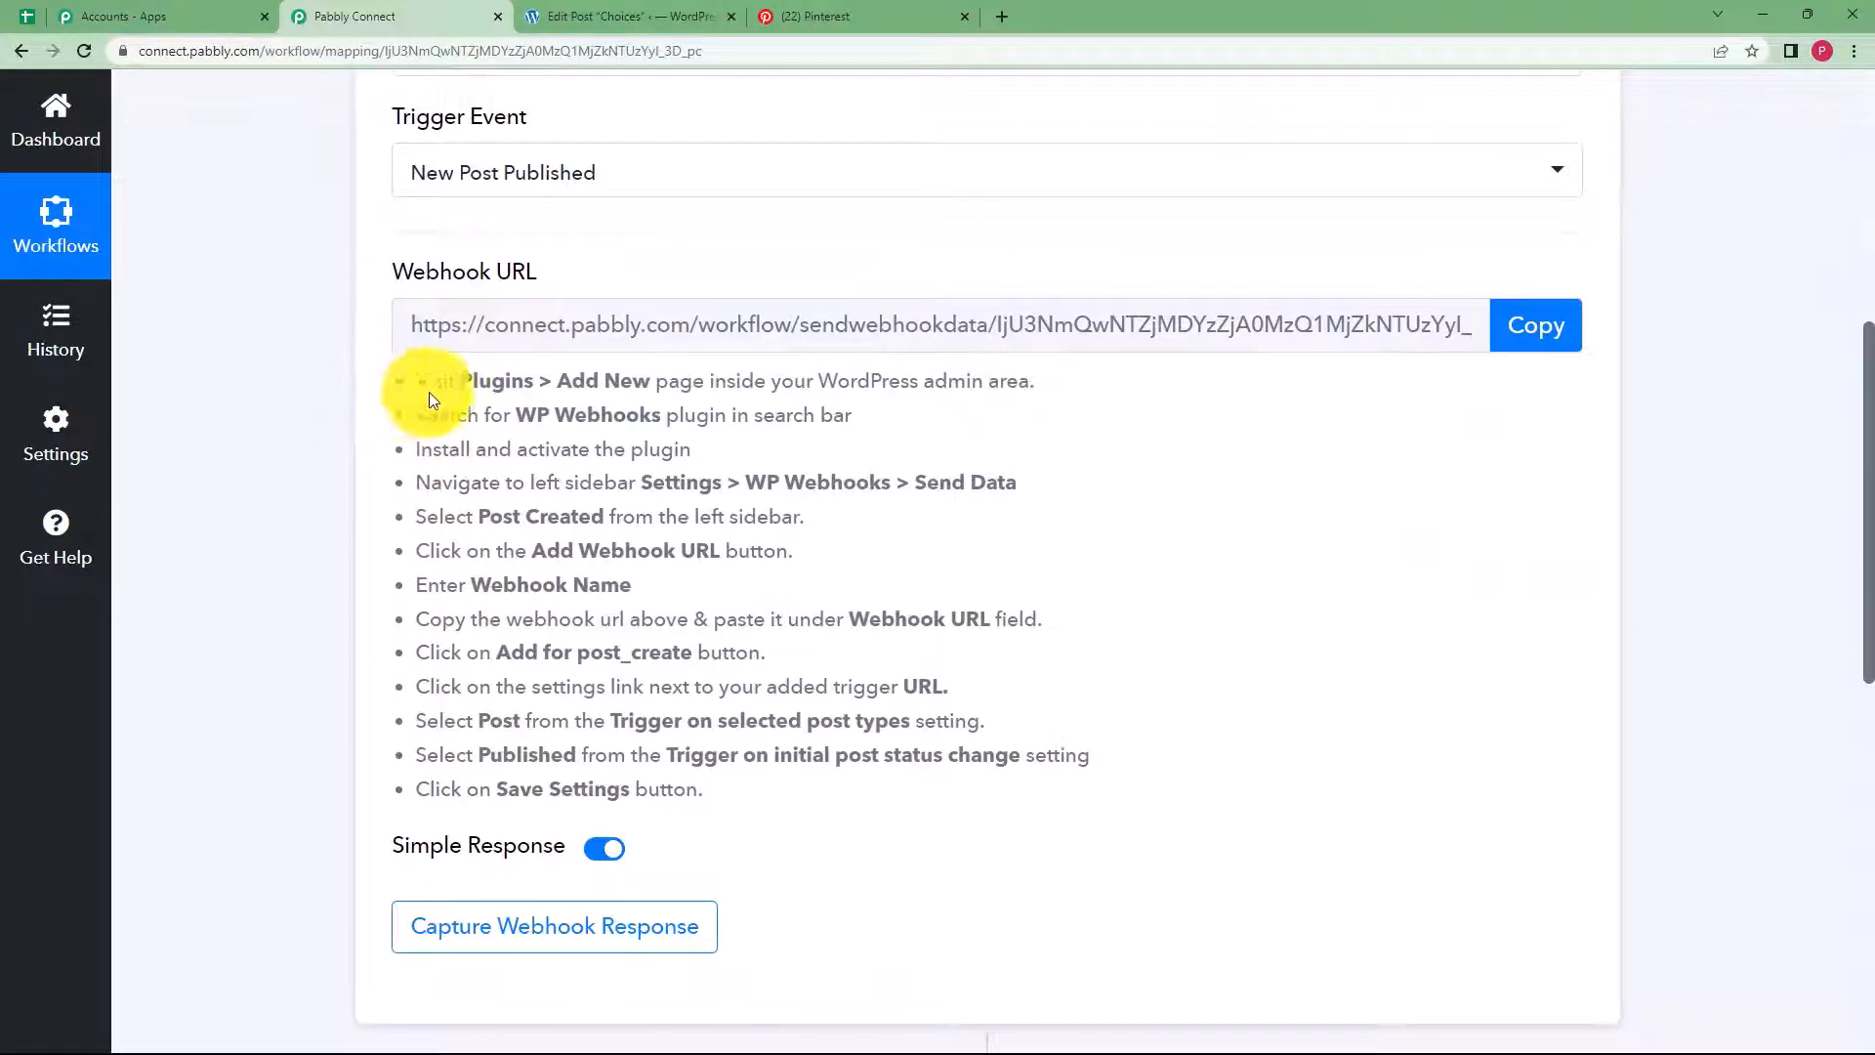
pyautogui.moveTo(420, 384); pyautogui.dragTo(732, 787)
pyautogui.click(753, 703)
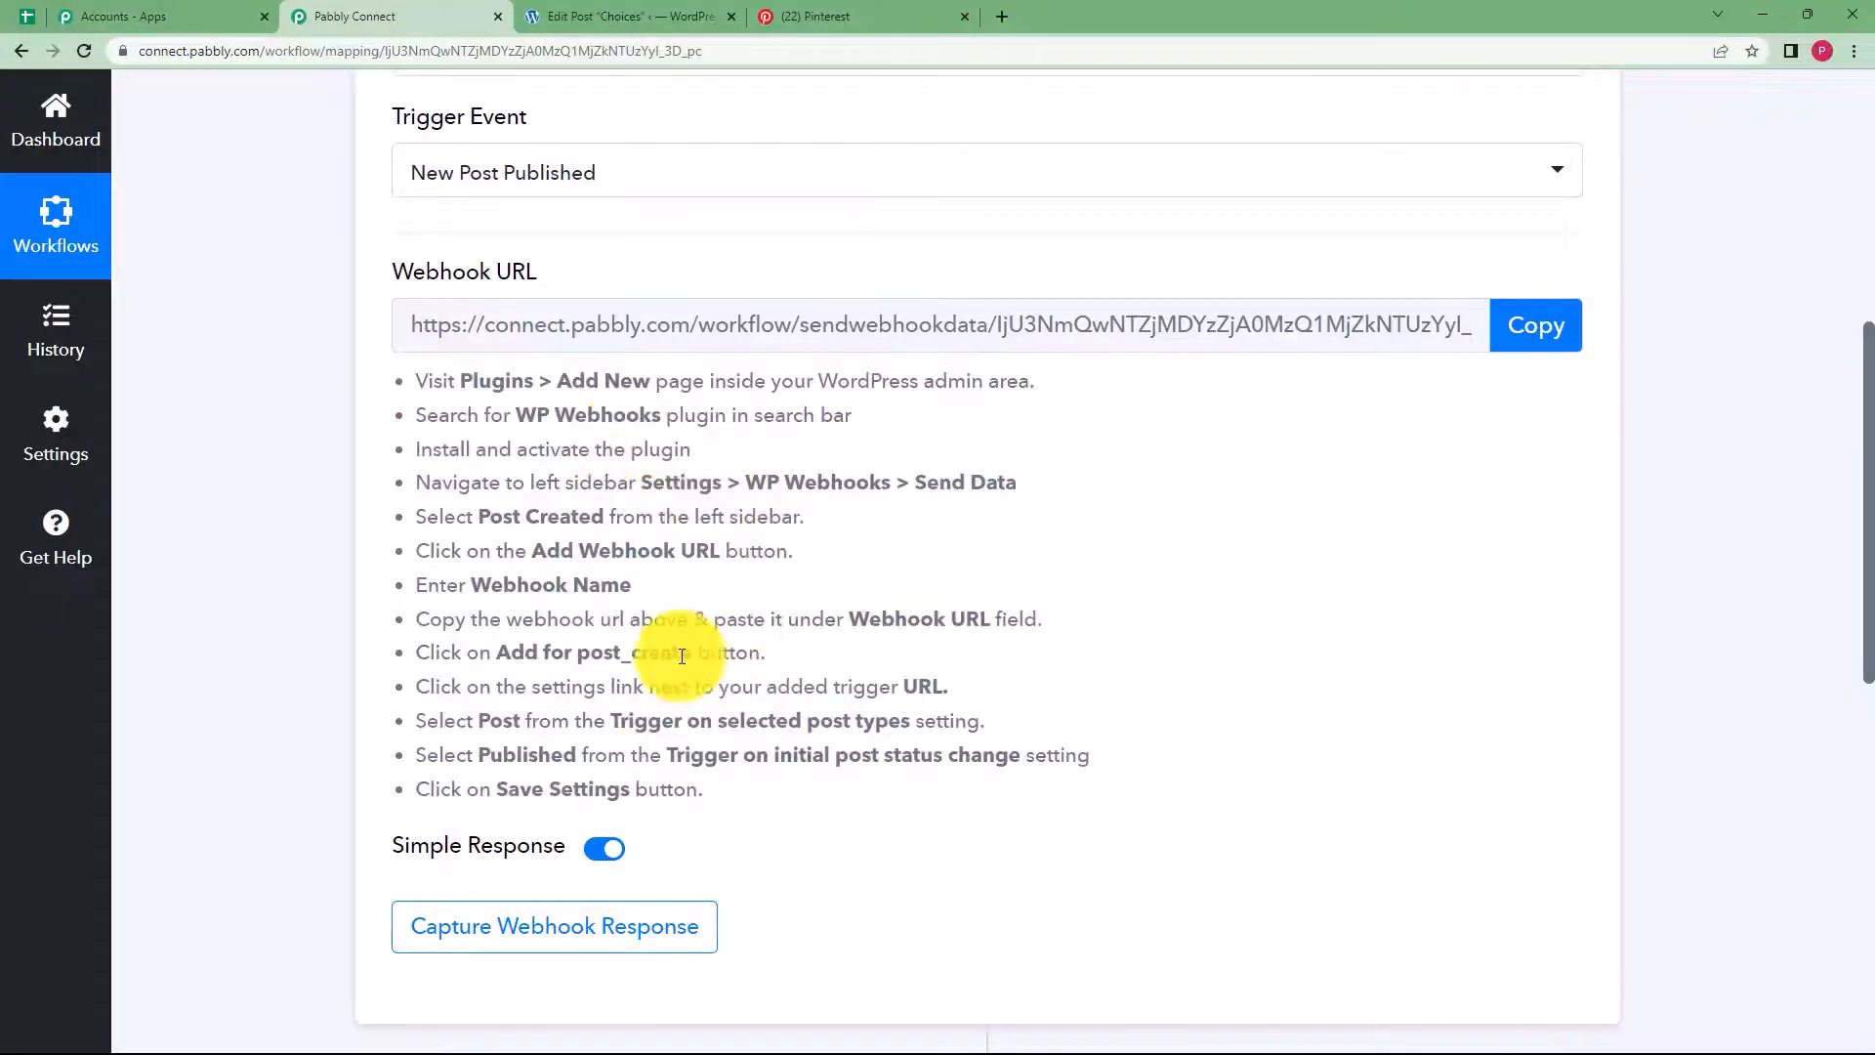
# In the WordPress admin area, search the plugin directory for WP Webhook
pyautogui.click(577, 14)
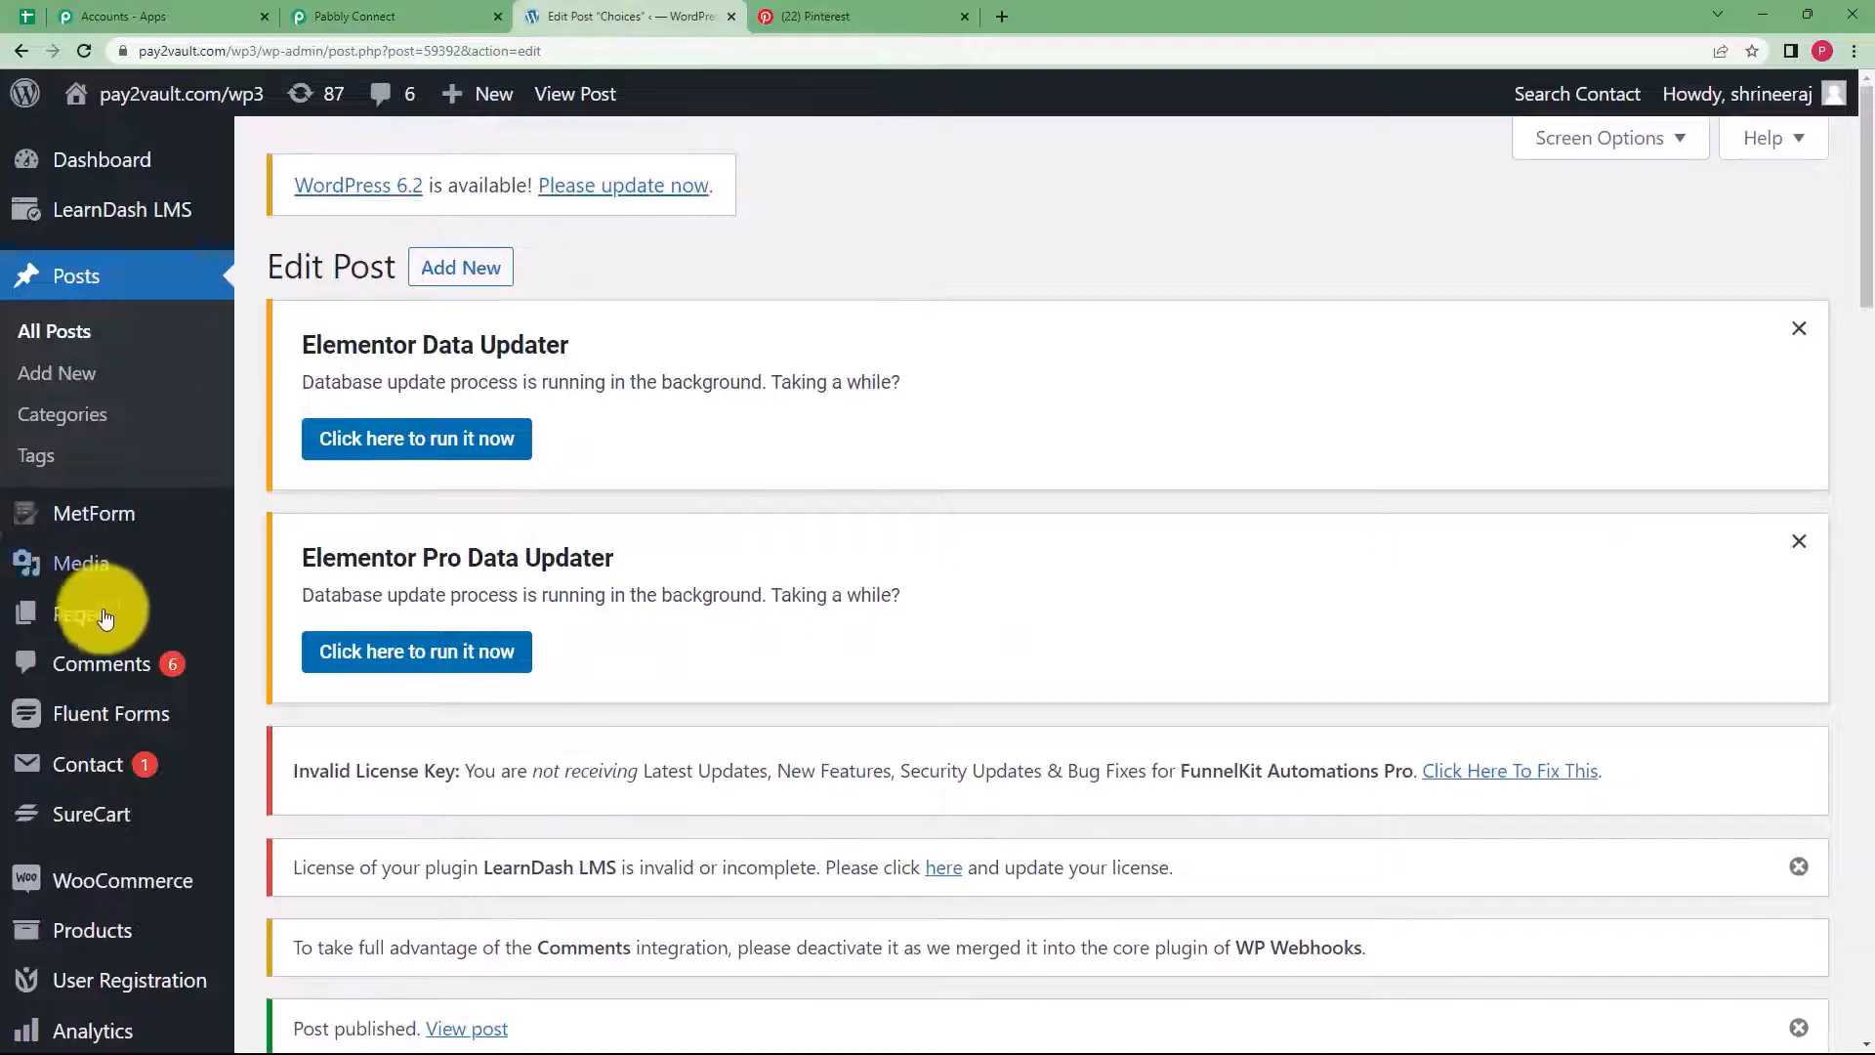
pyautogui.scroll(-8, 91, 615)
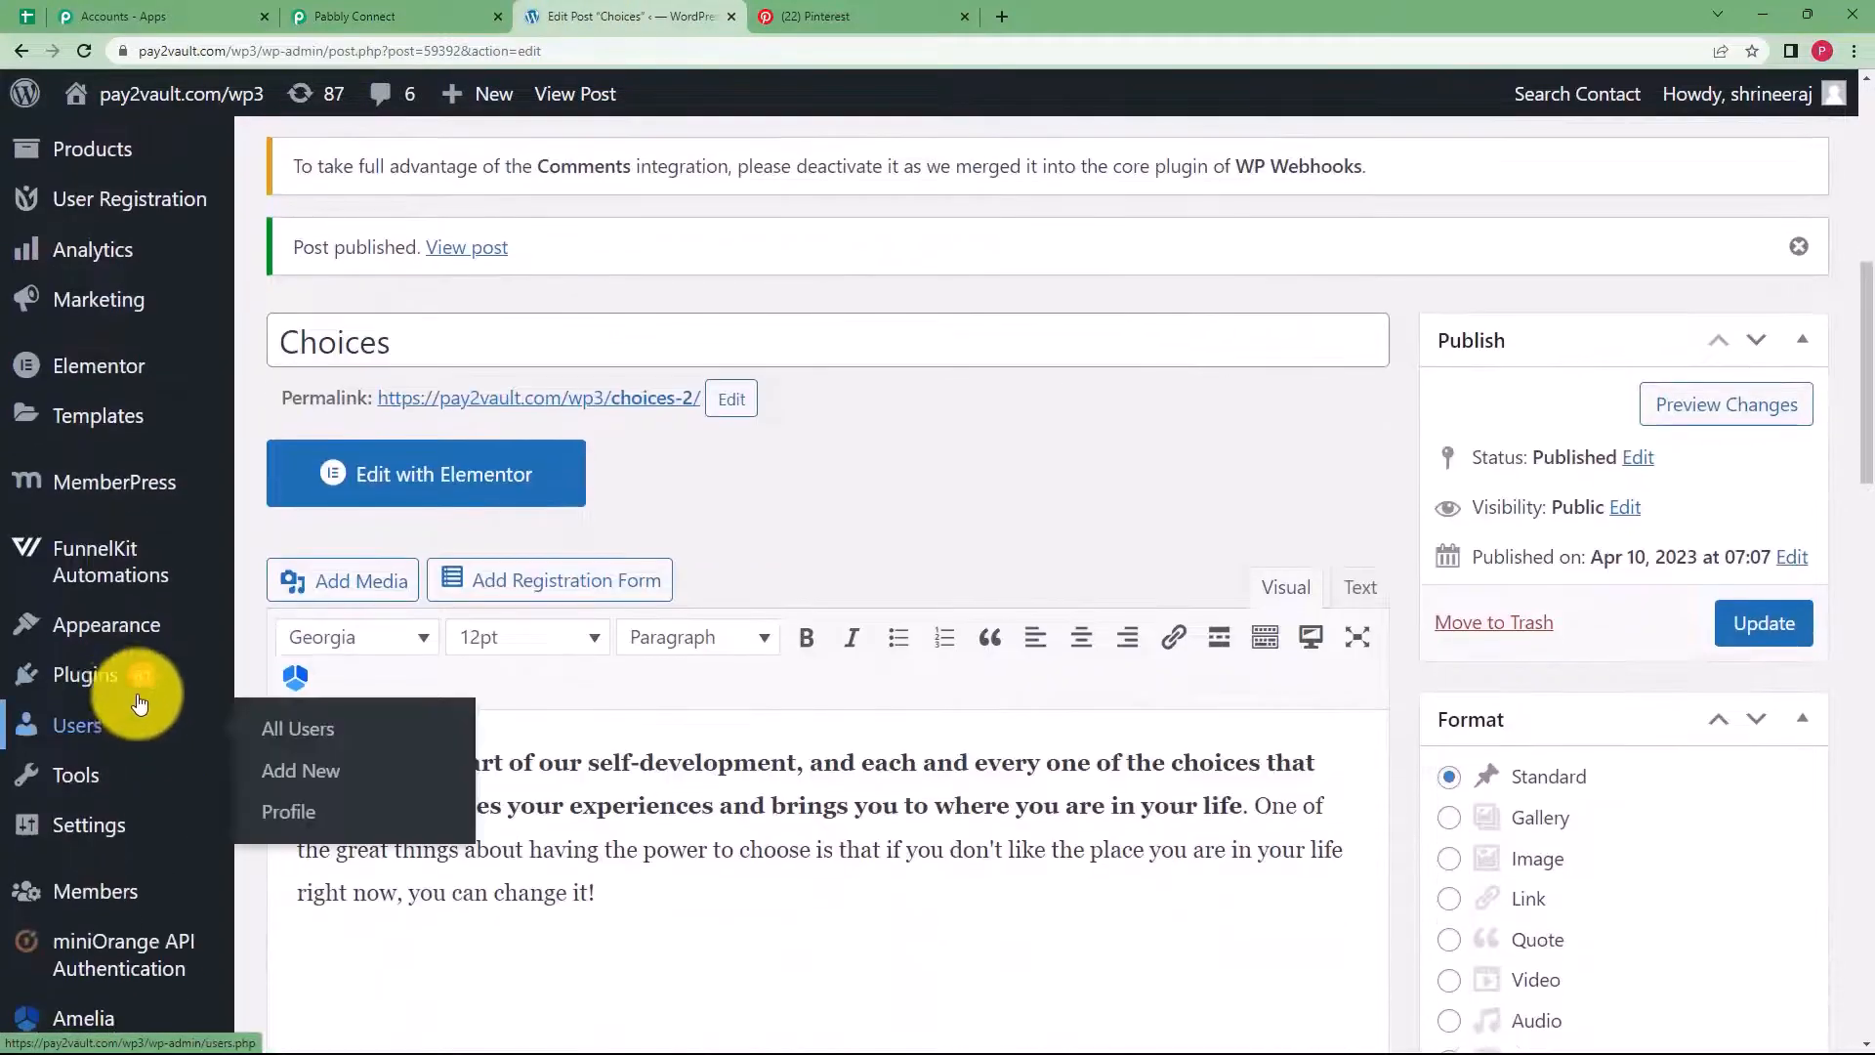
pyautogui.moveTo(113, 679)
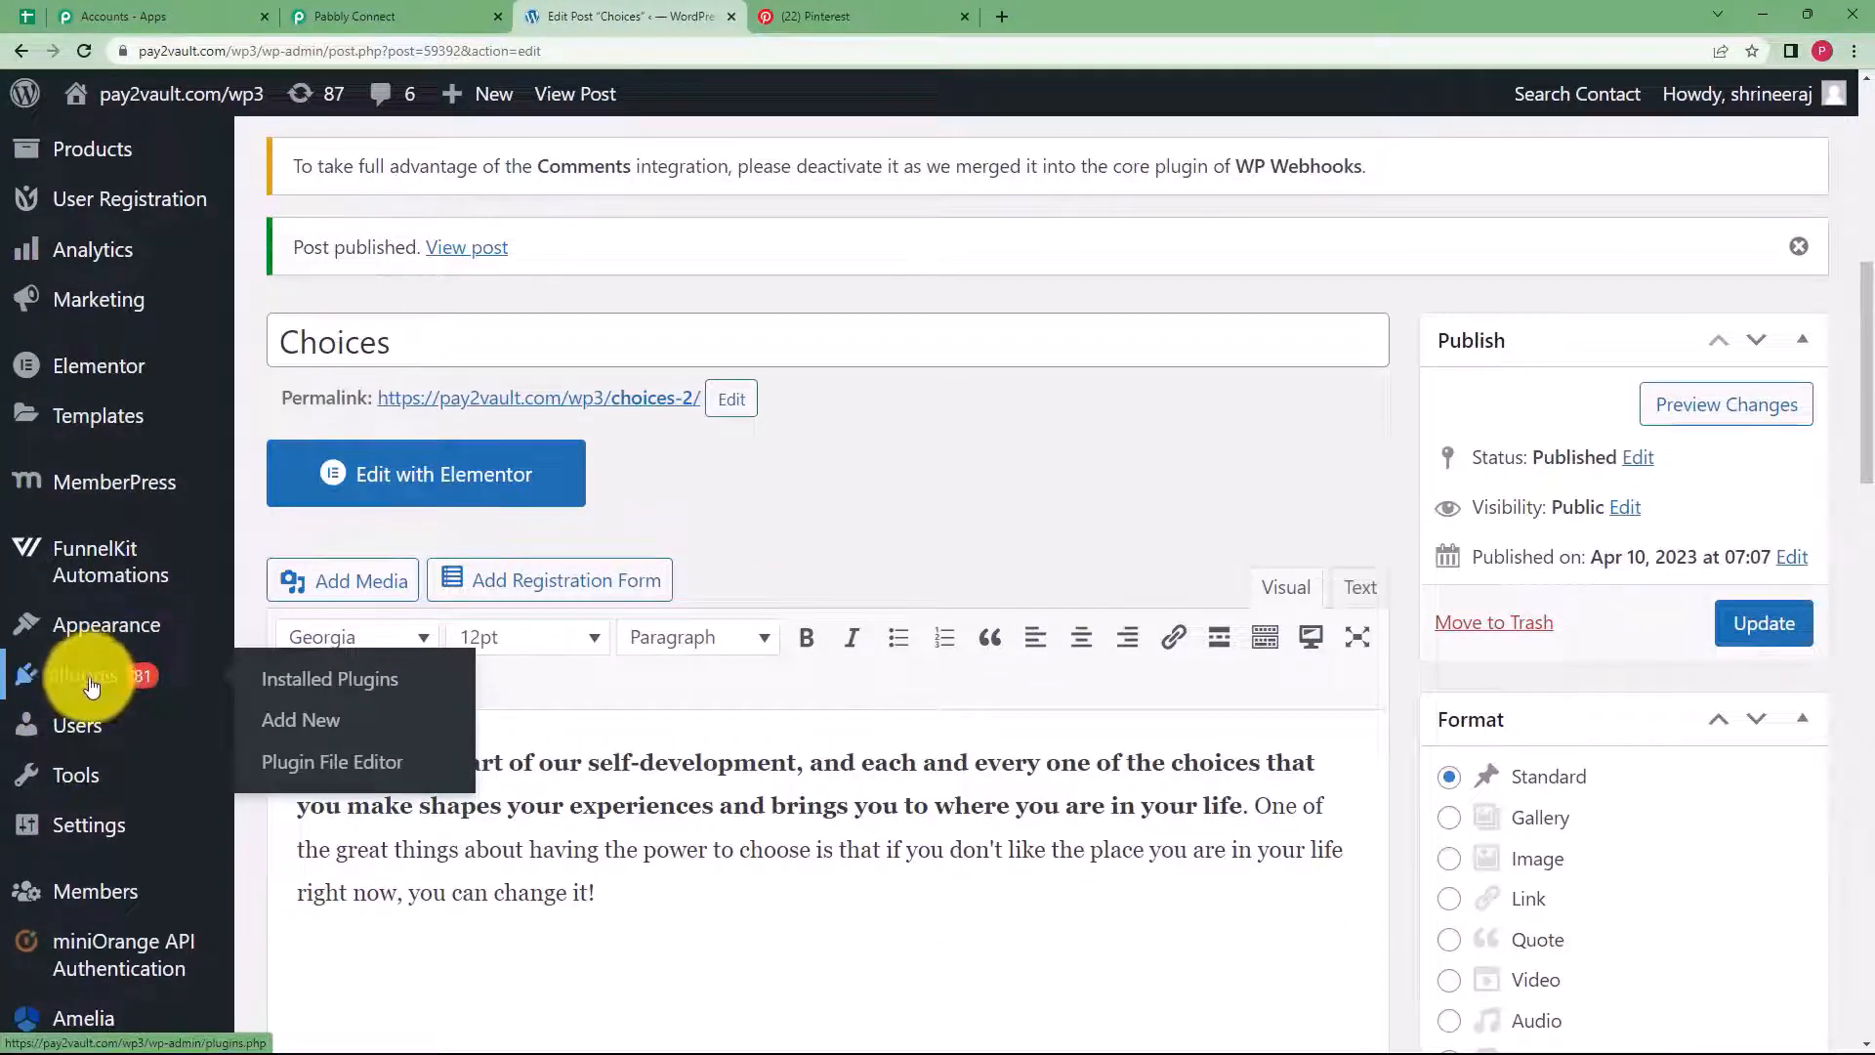
pyautogui.click(308, 720)
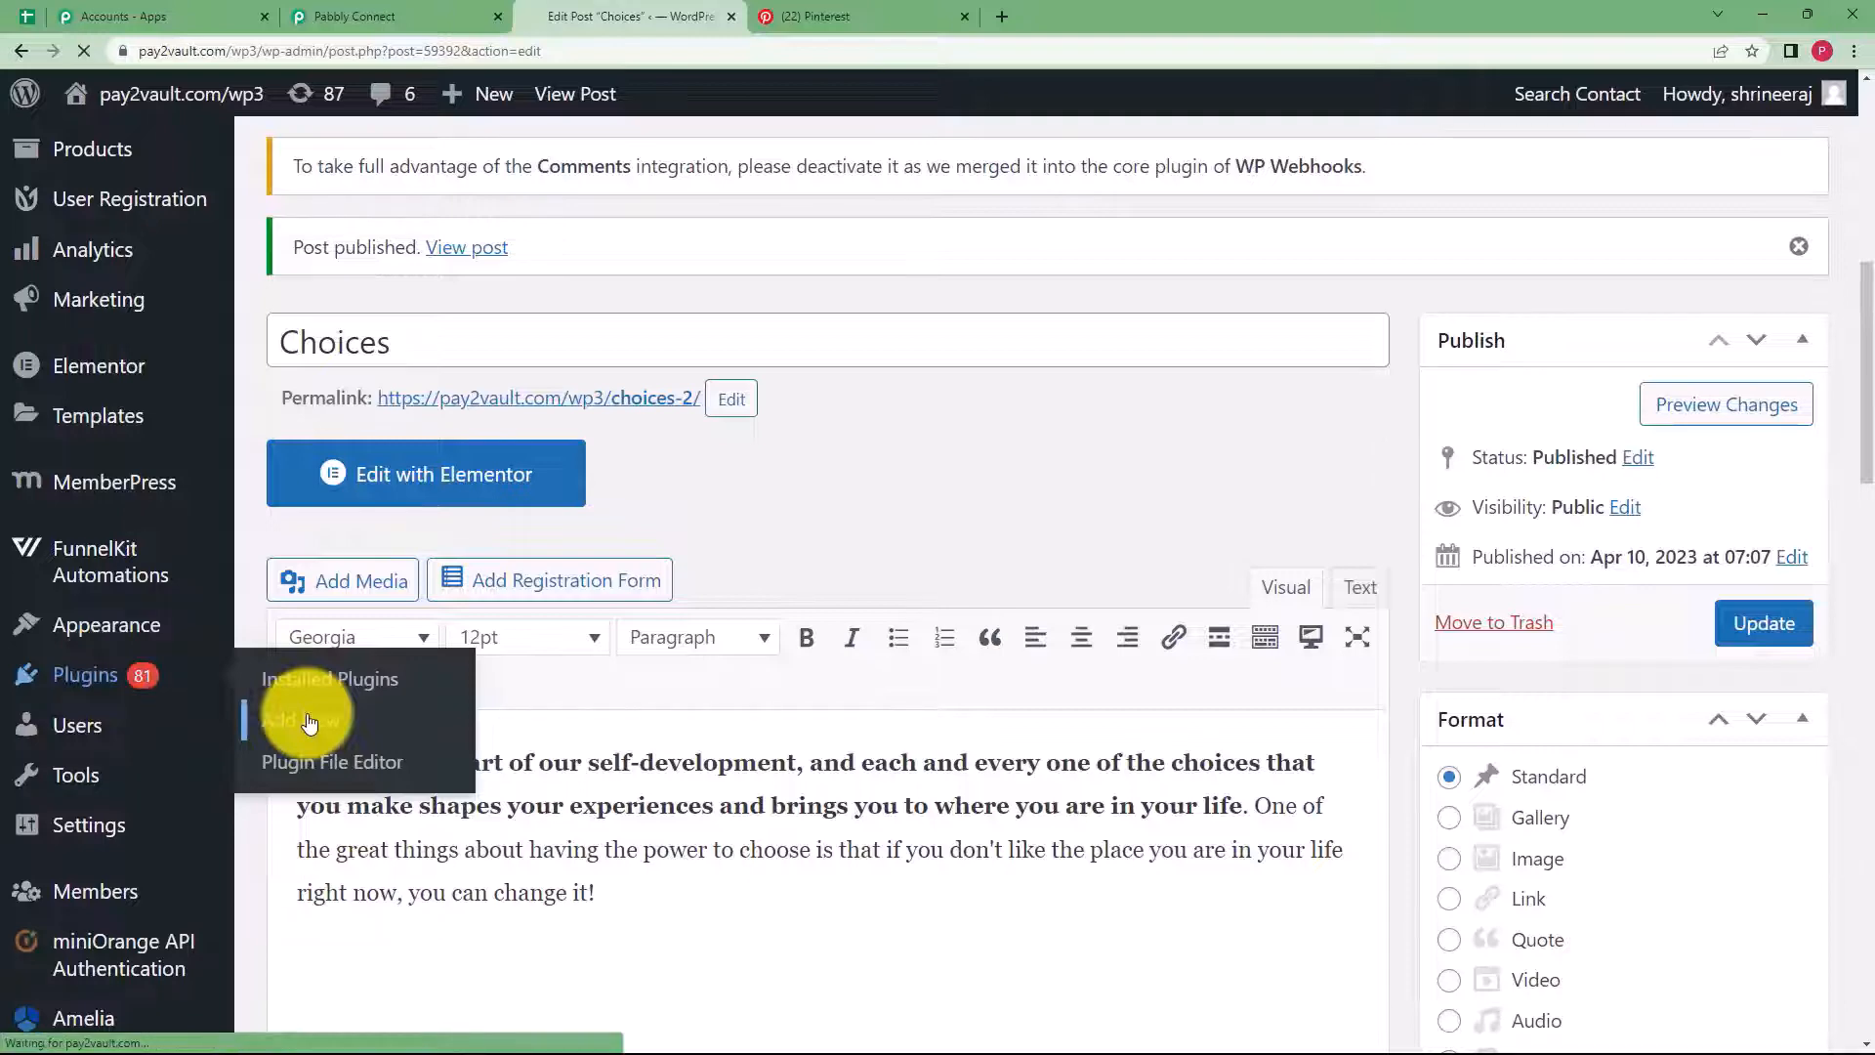
pyautogui.scroll(-2, 1074, 547)
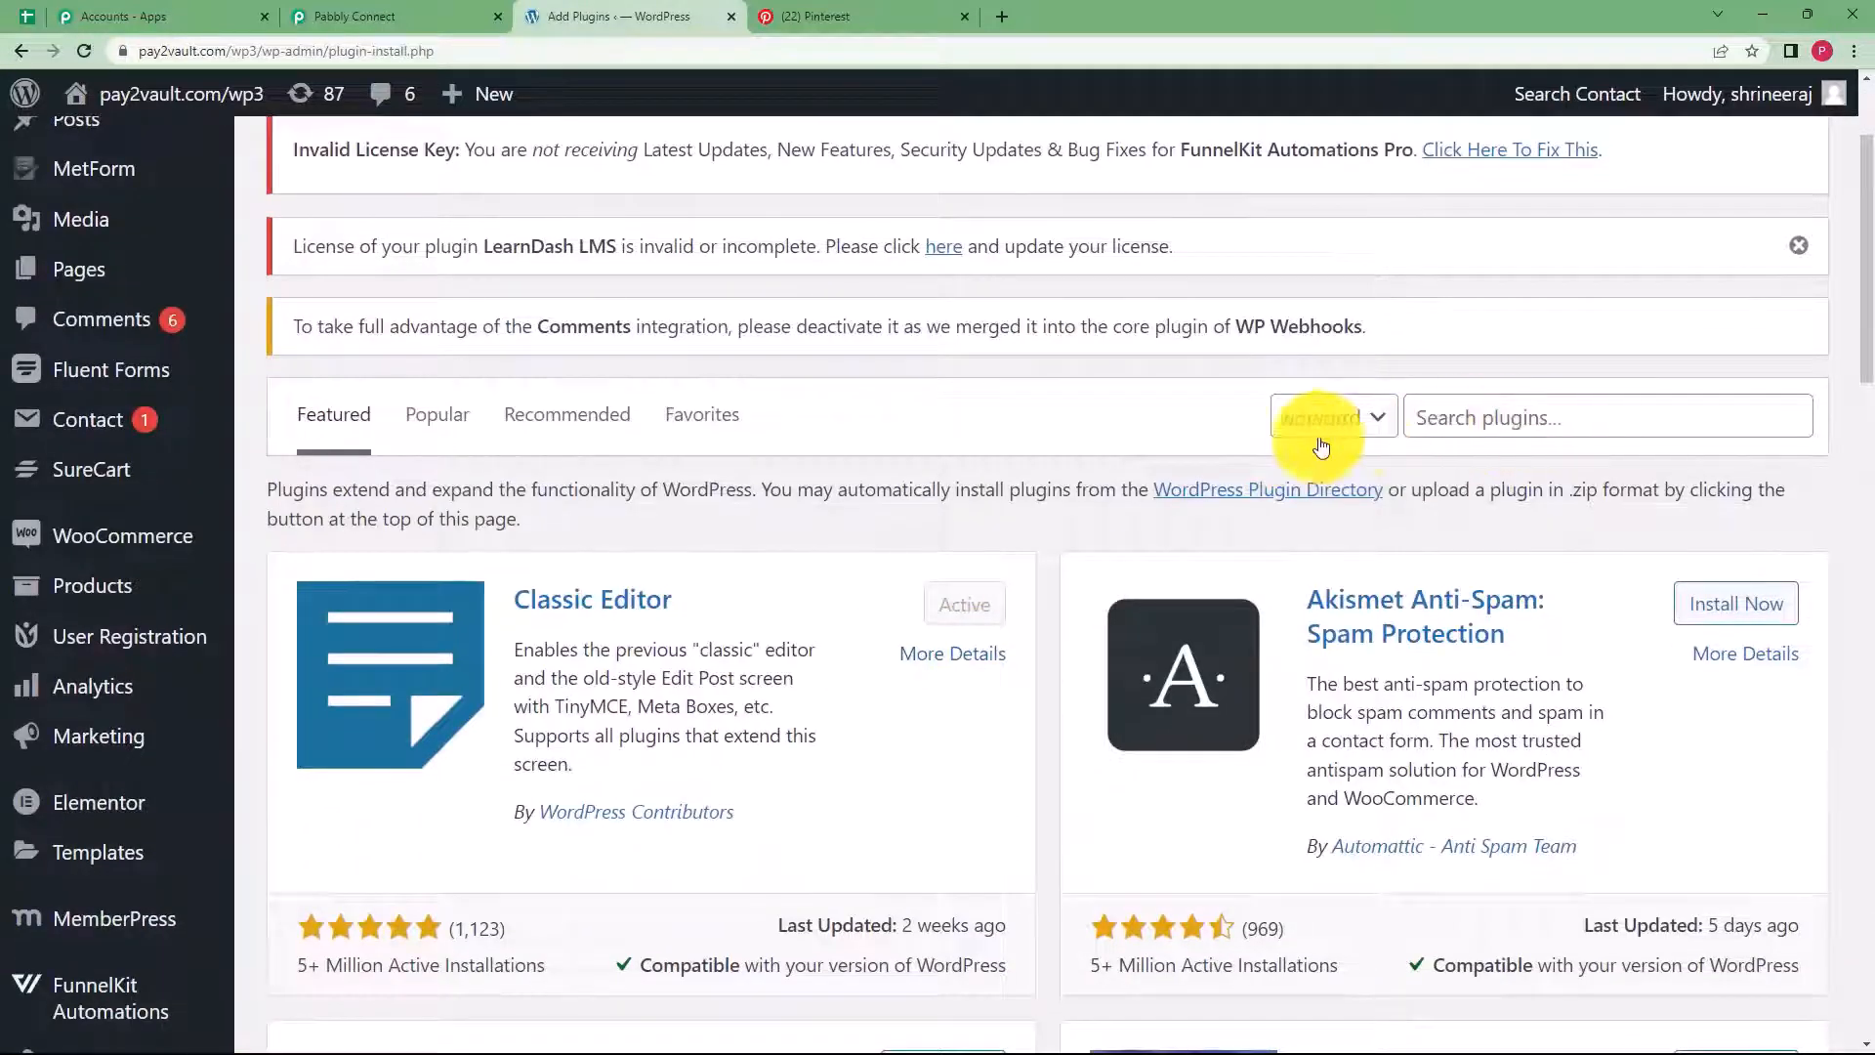
pyautogui.click(1506, 419)
pyautogui.click(1547, 471)
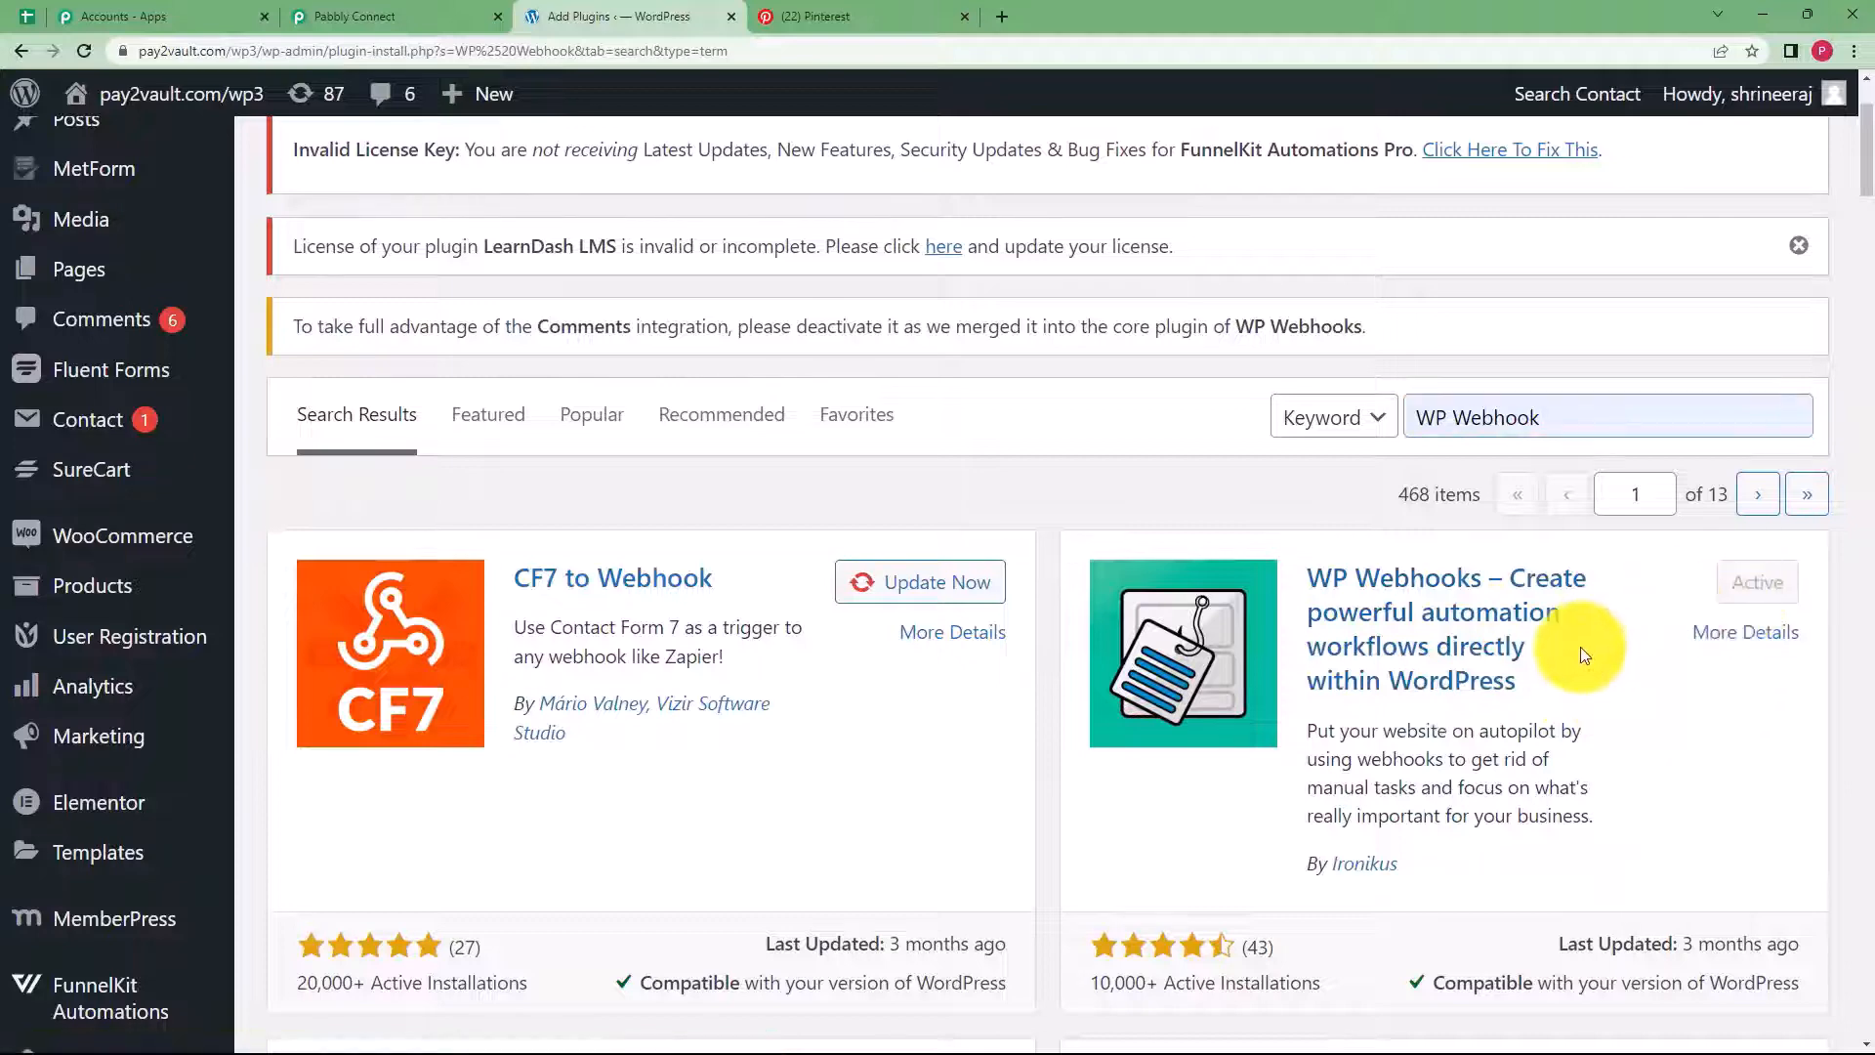
# View the WP Webhooks plugin's details and recheck the trigger setup instructions in Pabbly Connect
pyautogui.click(1482, 660)
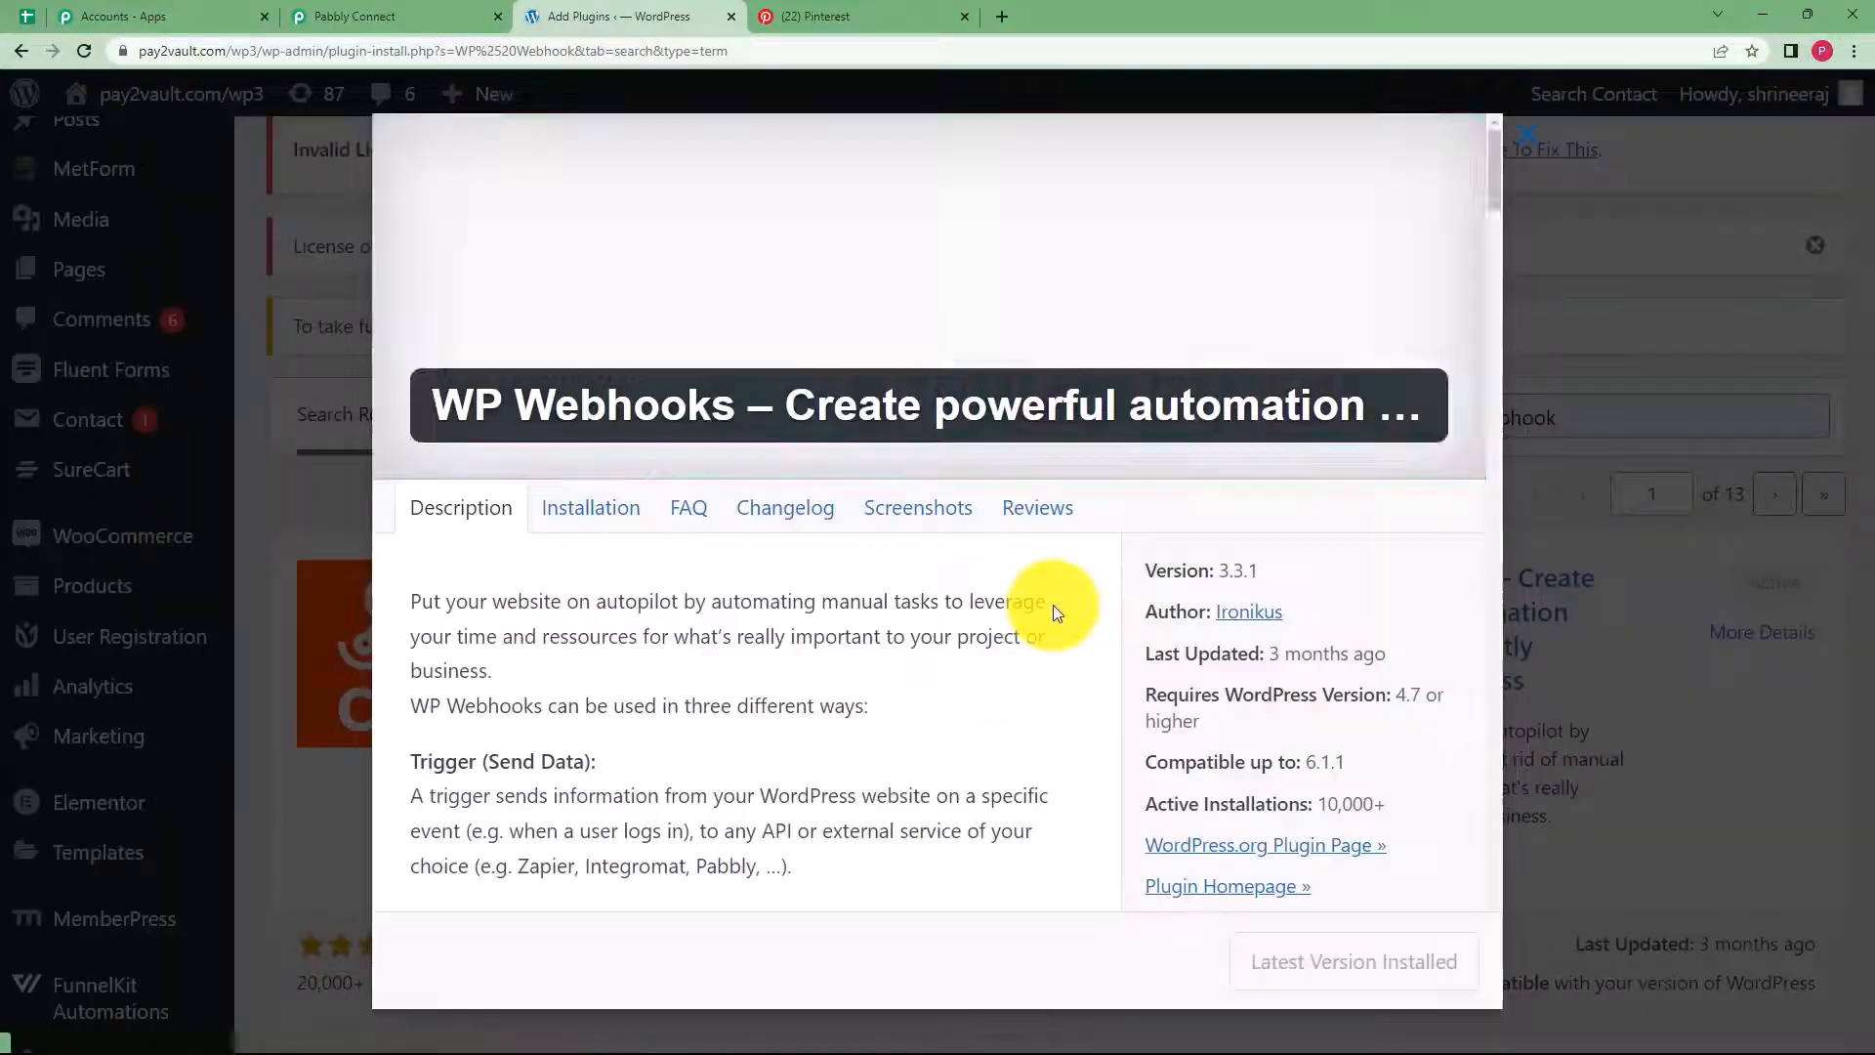
pyautogui.click(1545, 172)
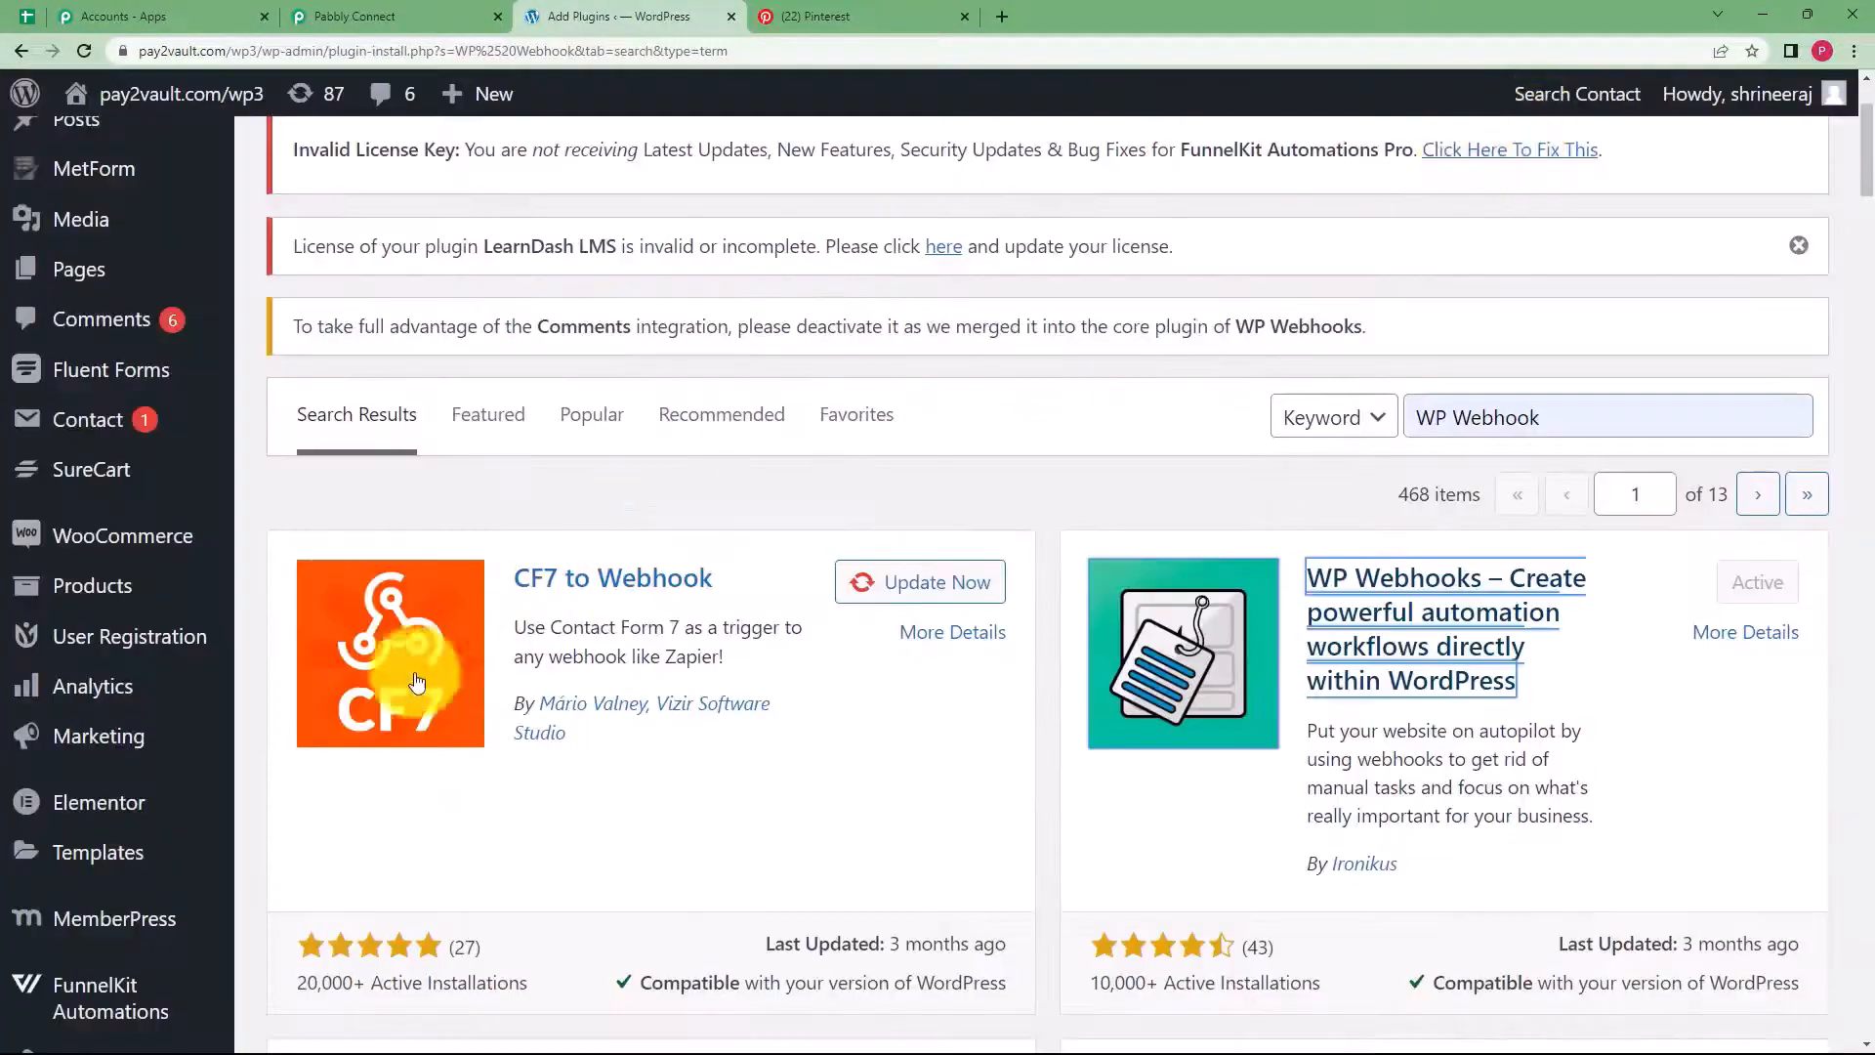
pyautogui.click(386, 16)
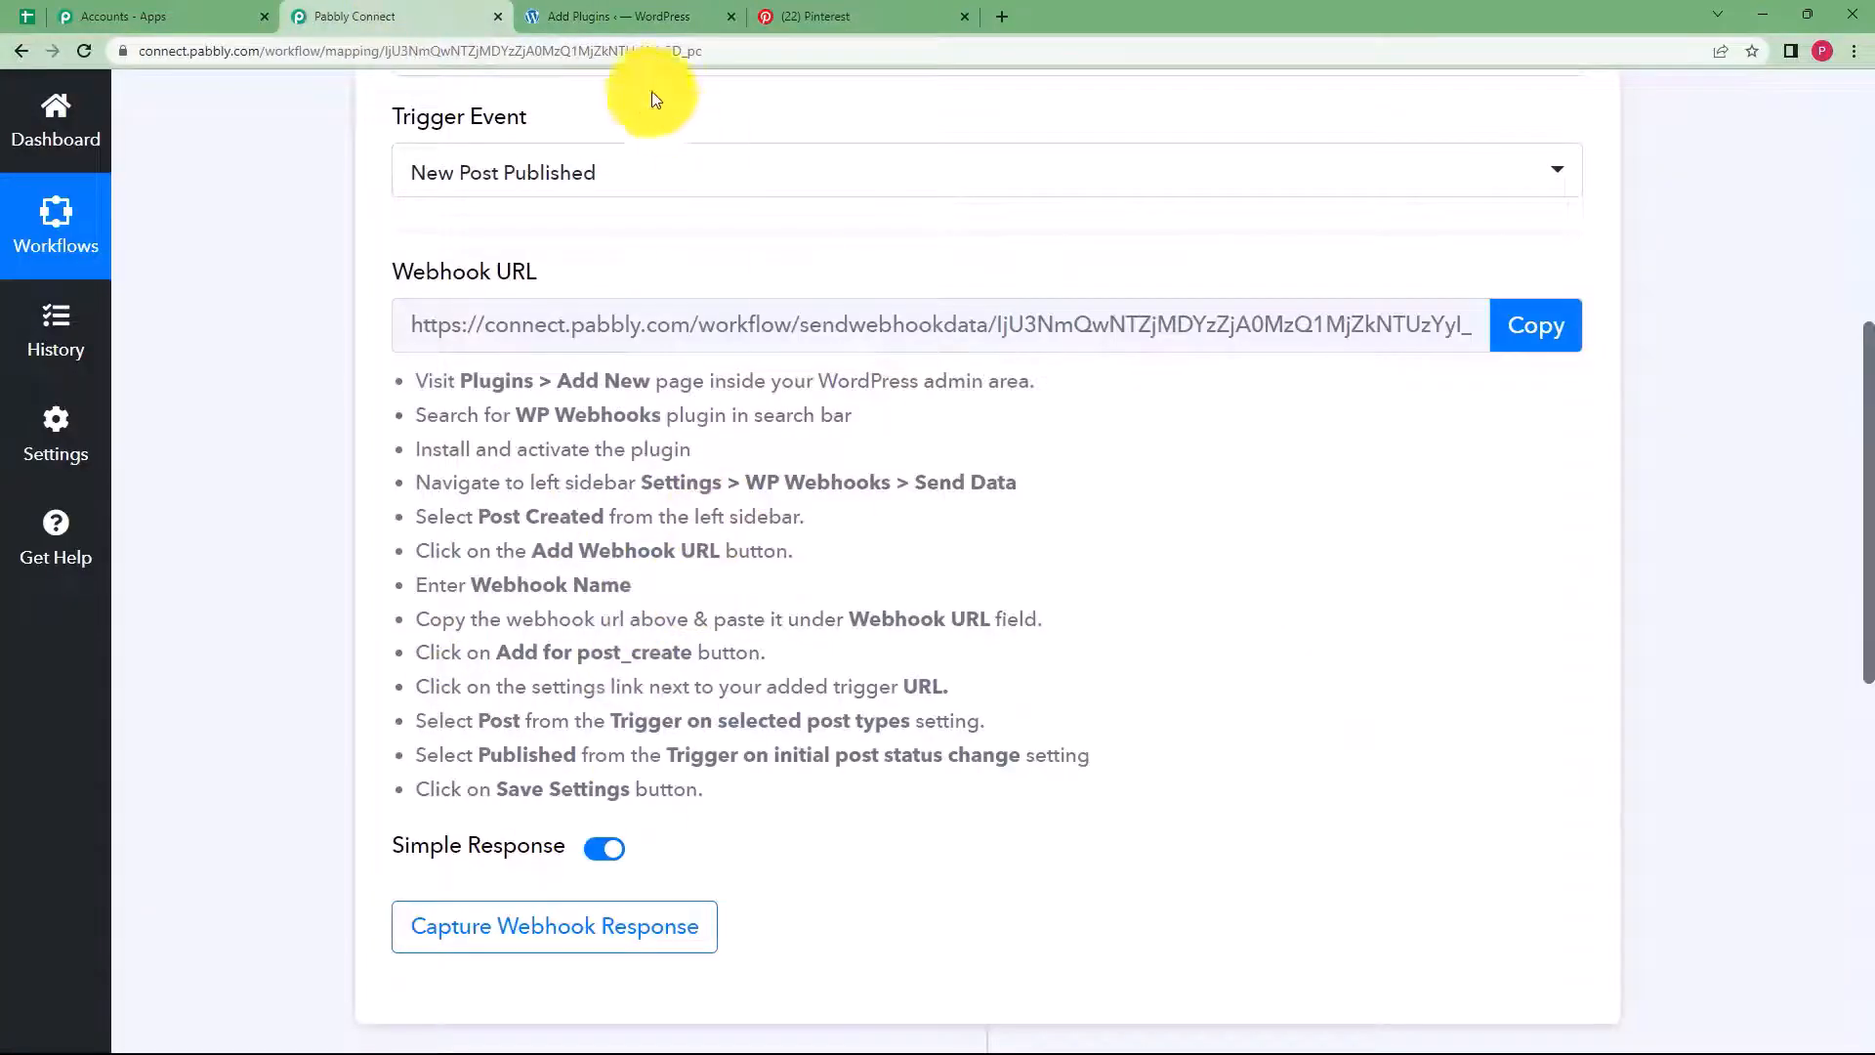
# Back in WordPress, open the Send Data section of the WP Webhooks settings and select the Post created trigger
pyautogui.click(625, 17)
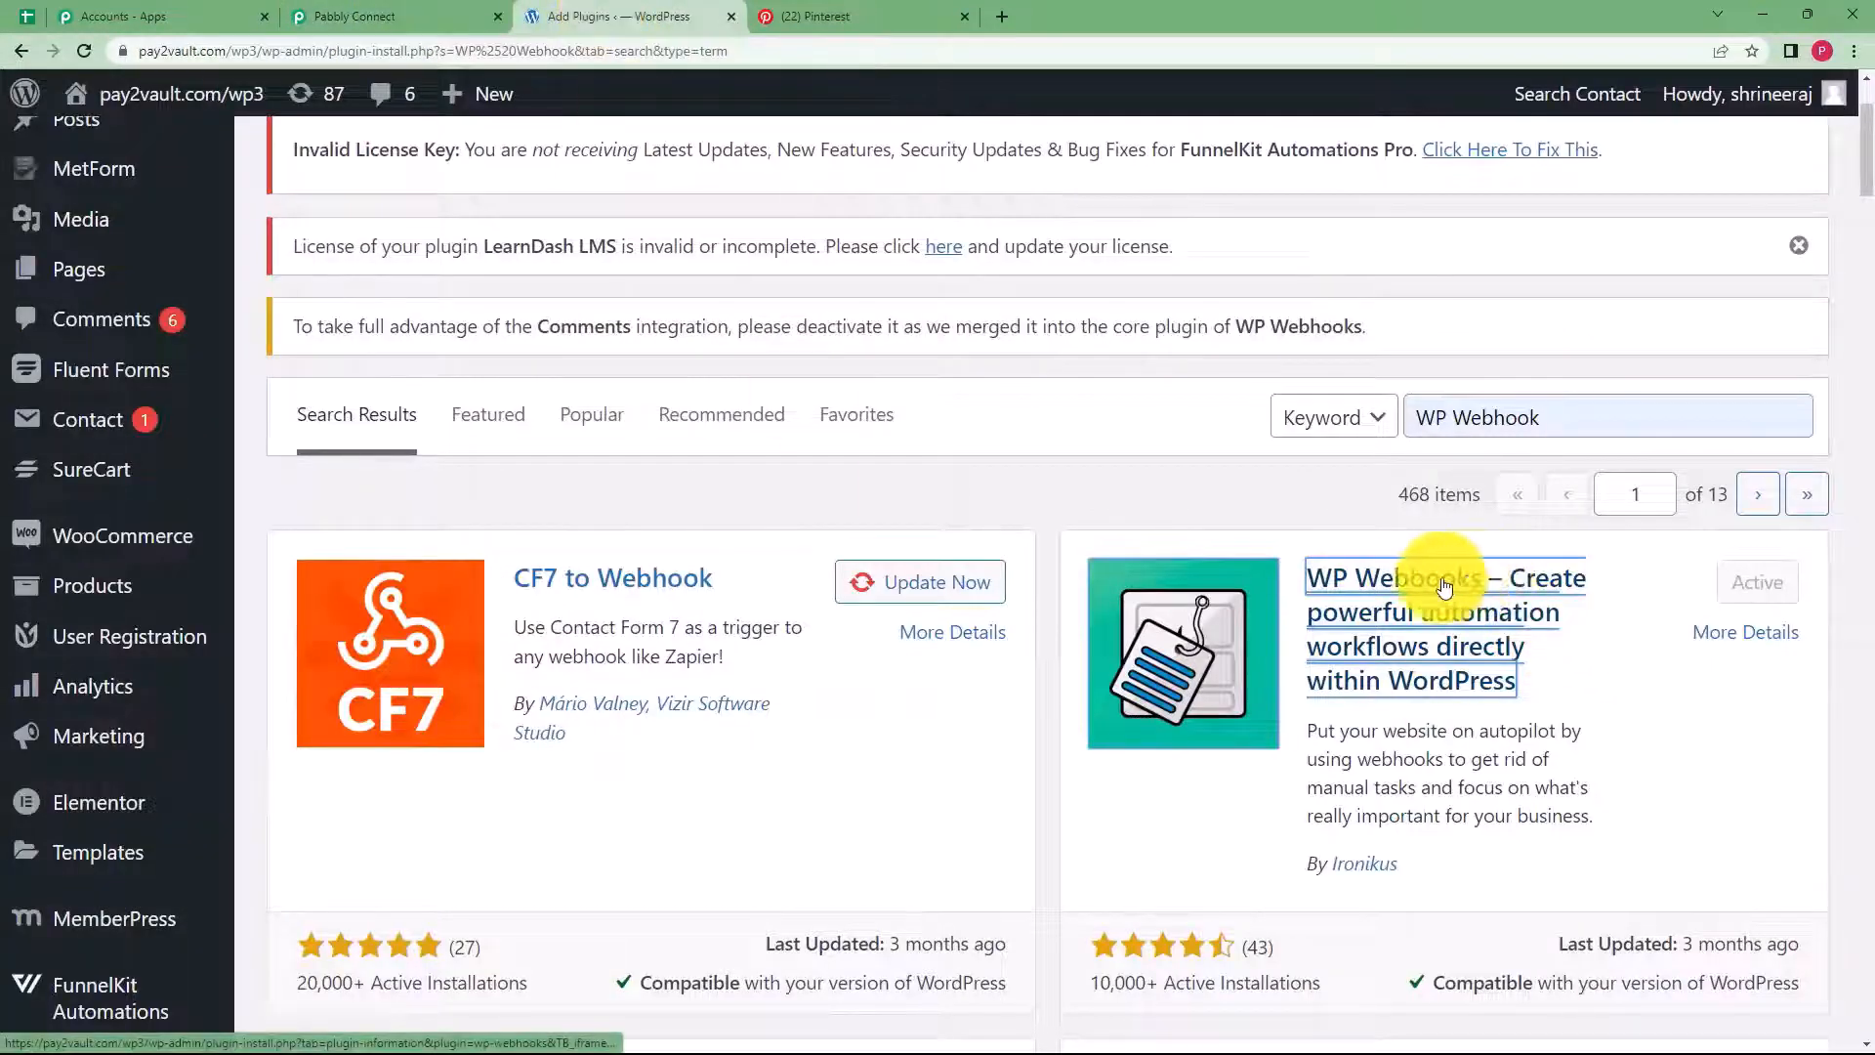
pyautogui.scroll(-4, 98, 864)
pyautogui.scroll(-2, 102, 882)
pyautogui.moveTo(119, 846)
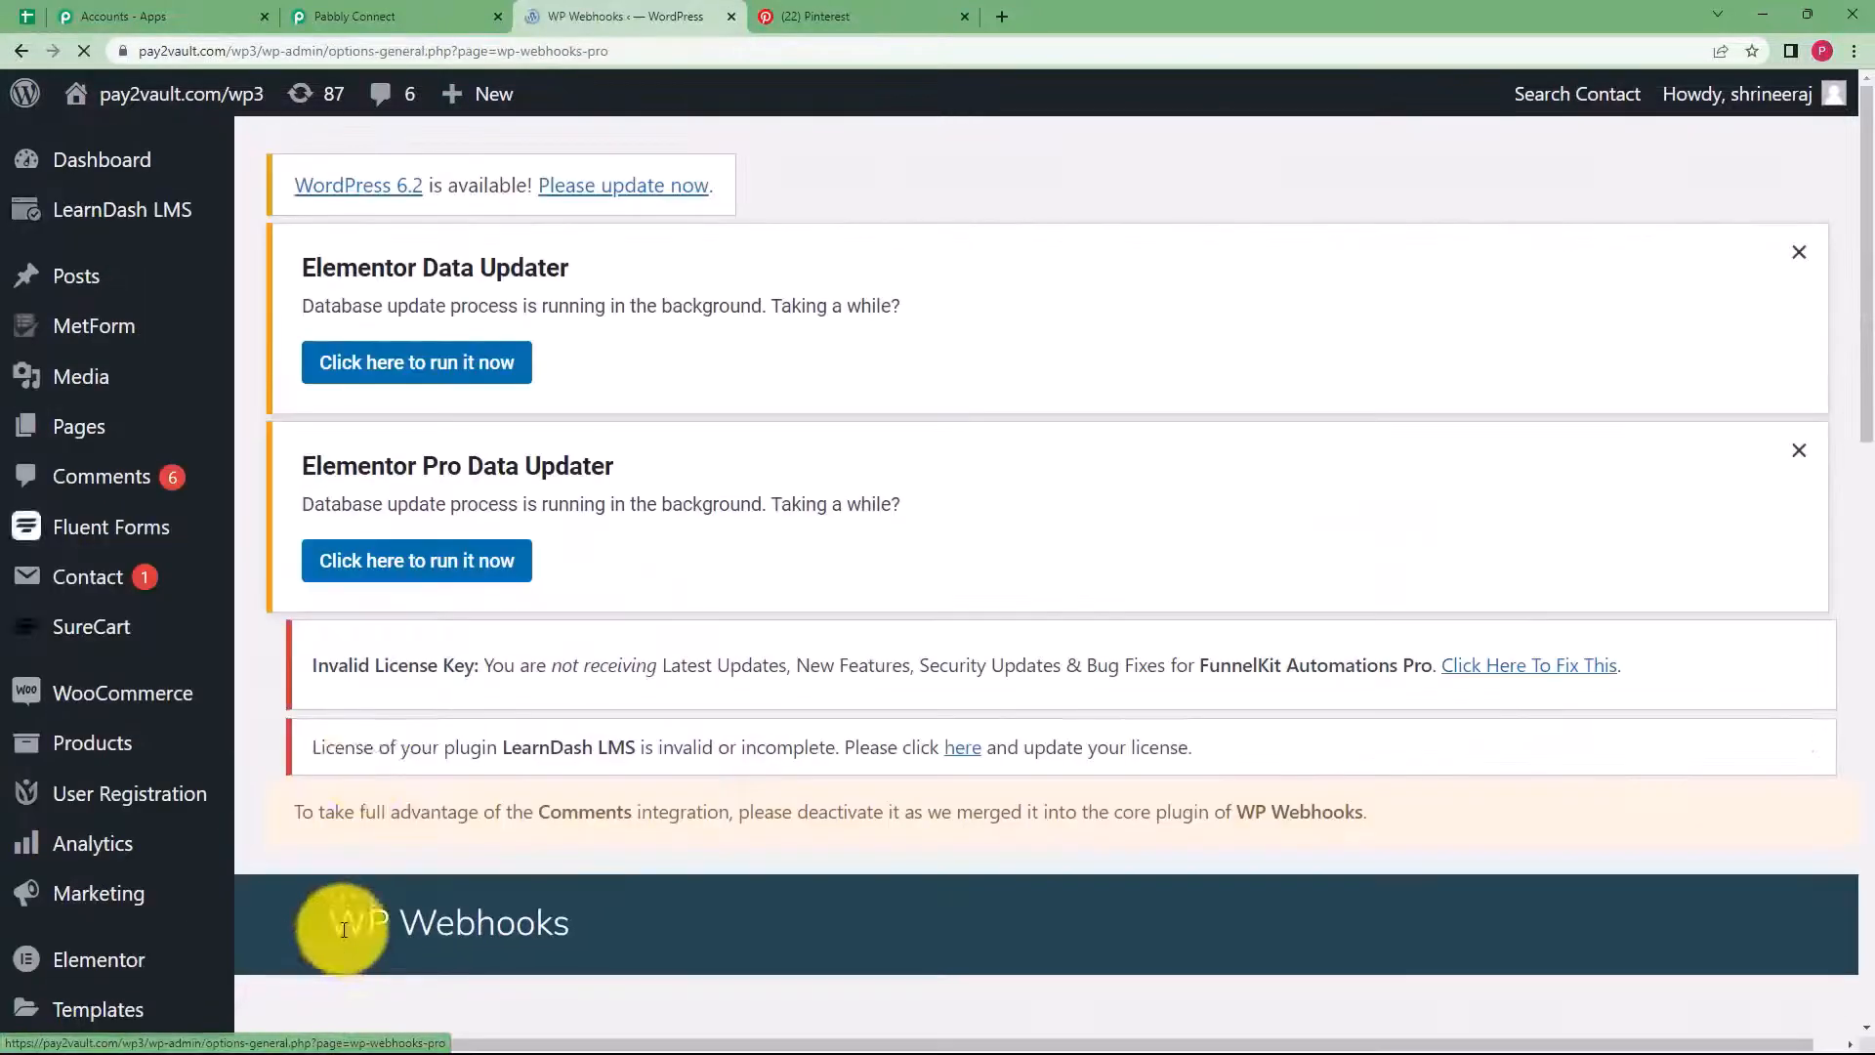
pyautogui.scroll(-6, 459, 697)
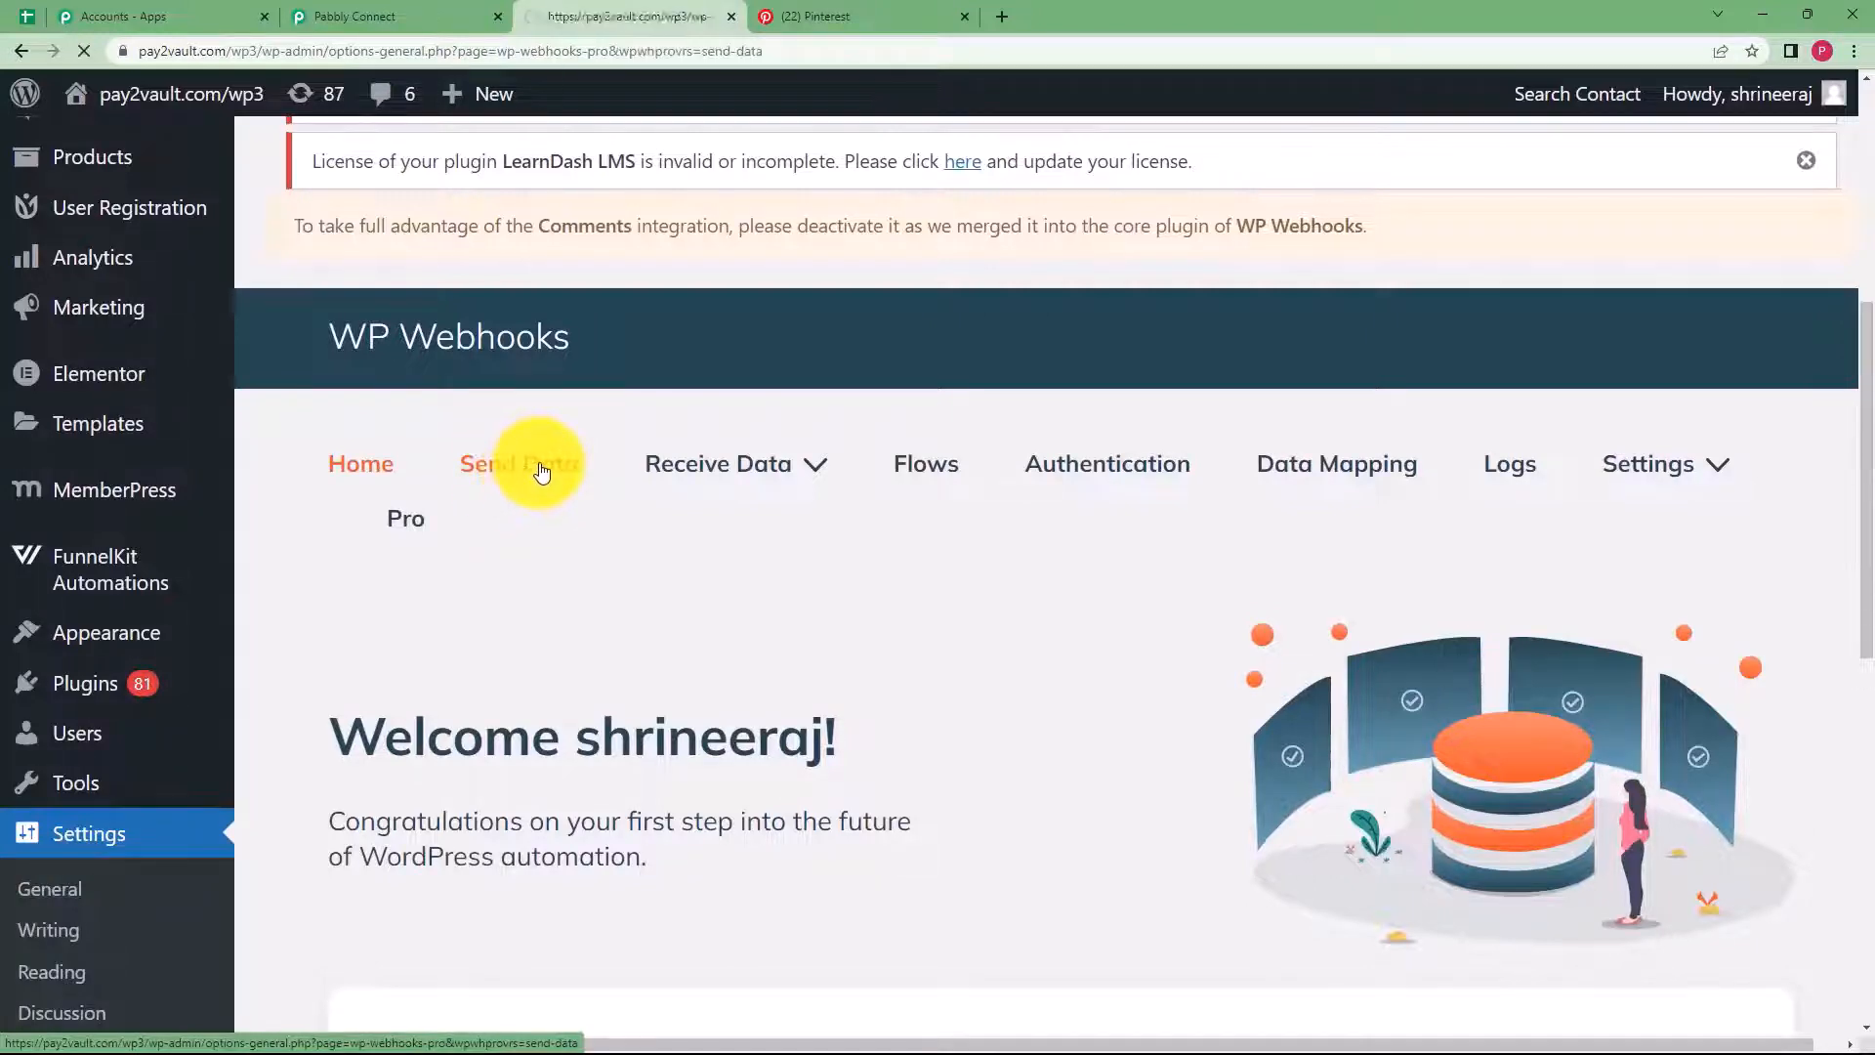
pyautogui.scroll(-5, 572, 567)
pyautogui.scroll(-6, 576, 576)
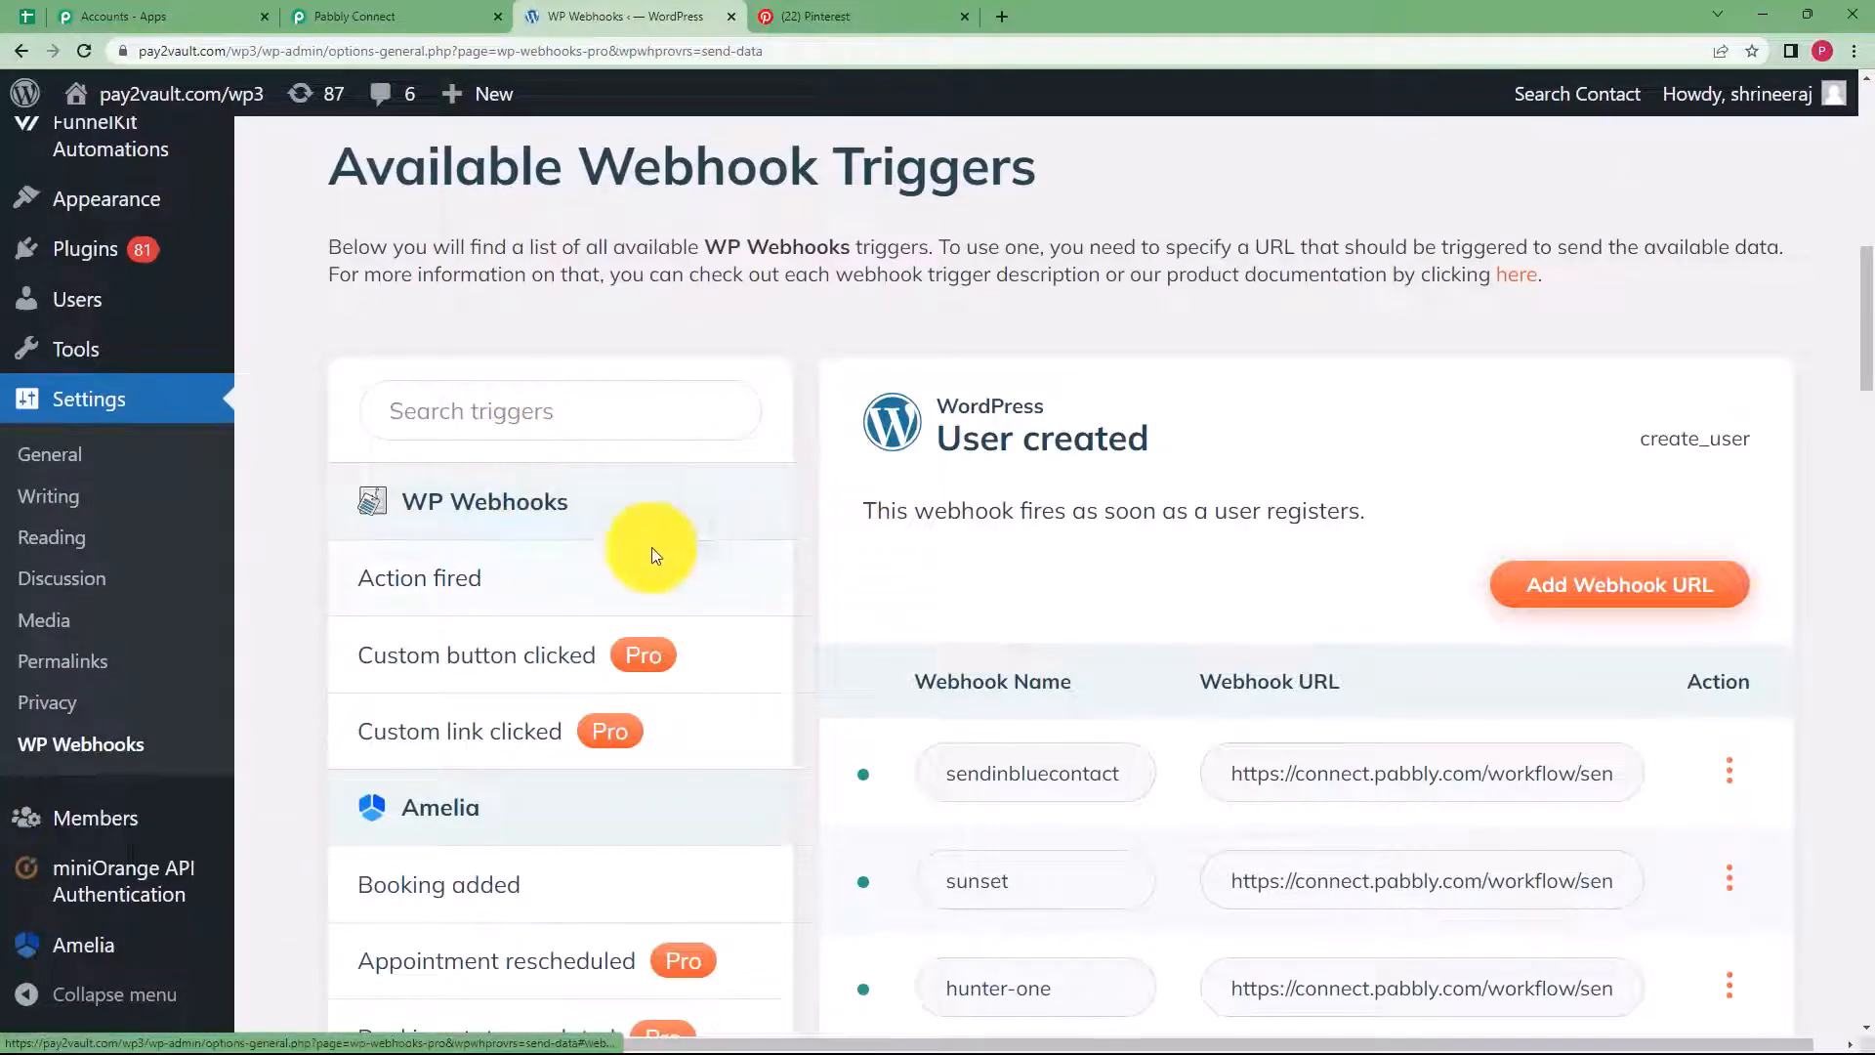
pyautogui.scroll(-7, 690, 712)
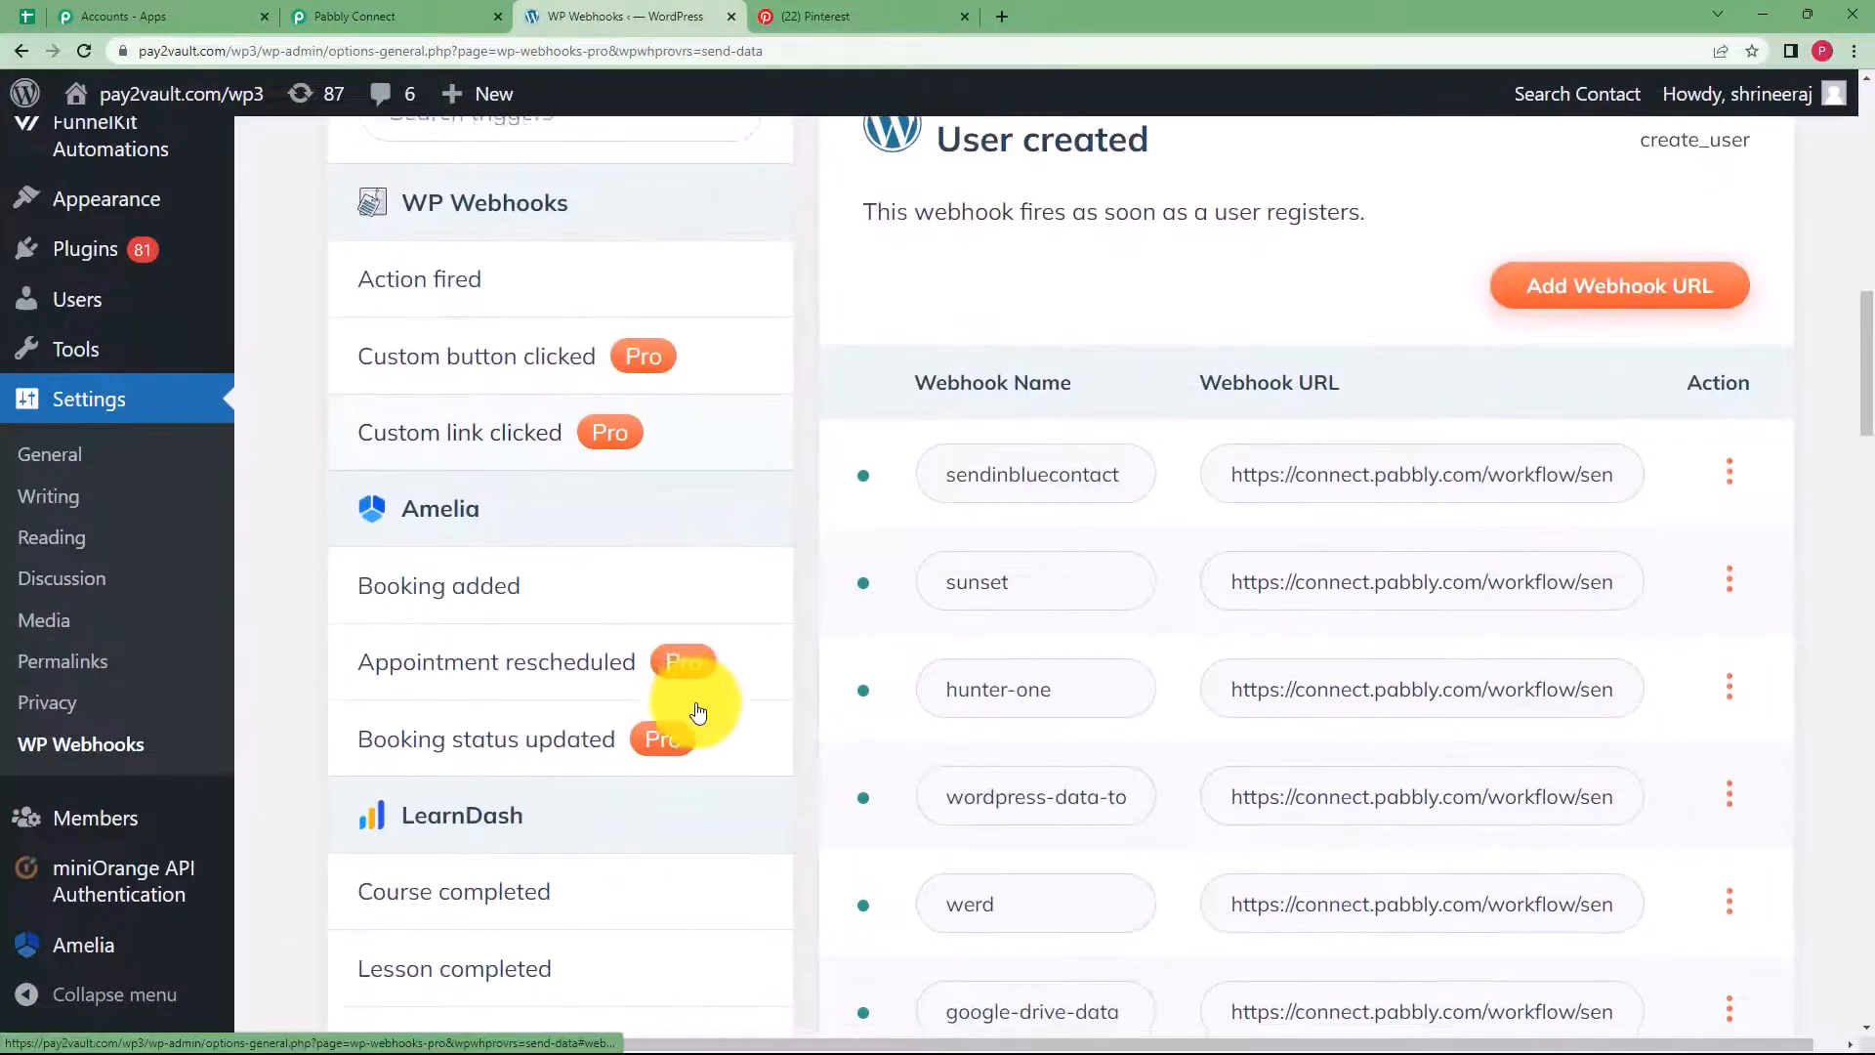
pyautogui.scroll(-8, 695, 707)
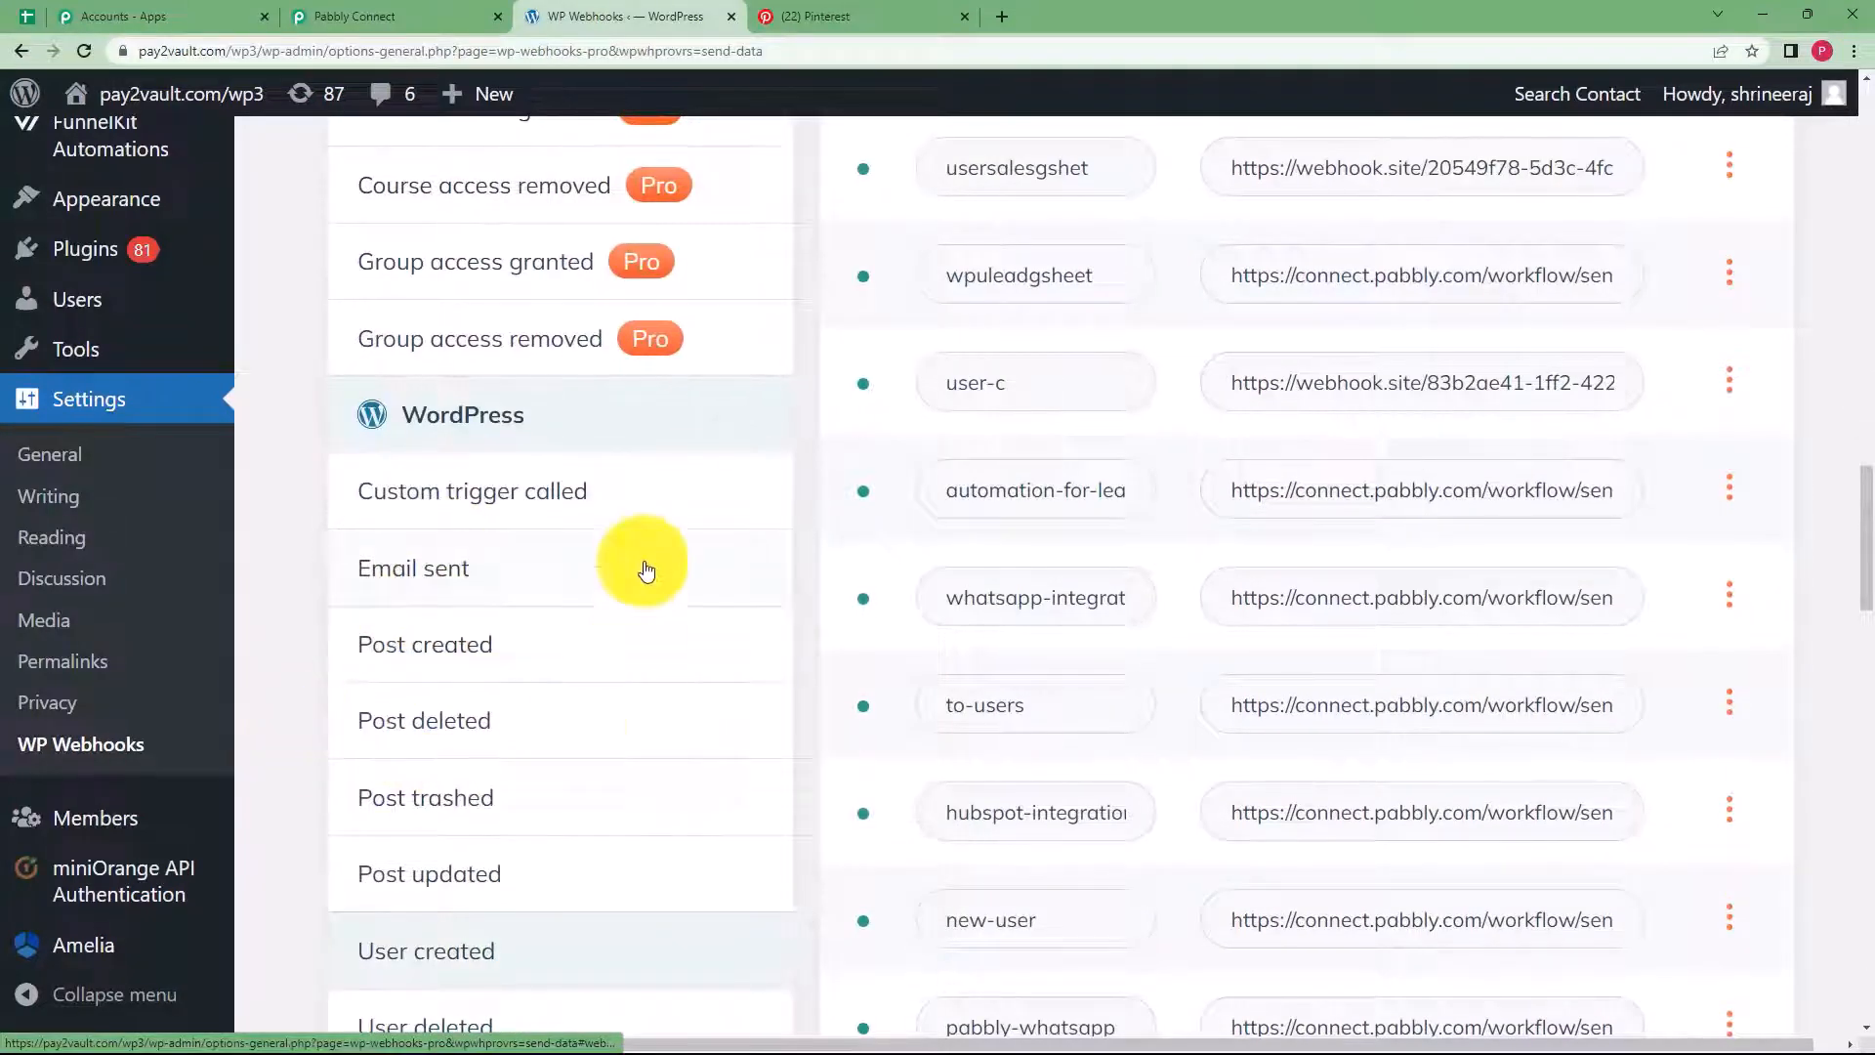
pyautogui.click(472, 660)
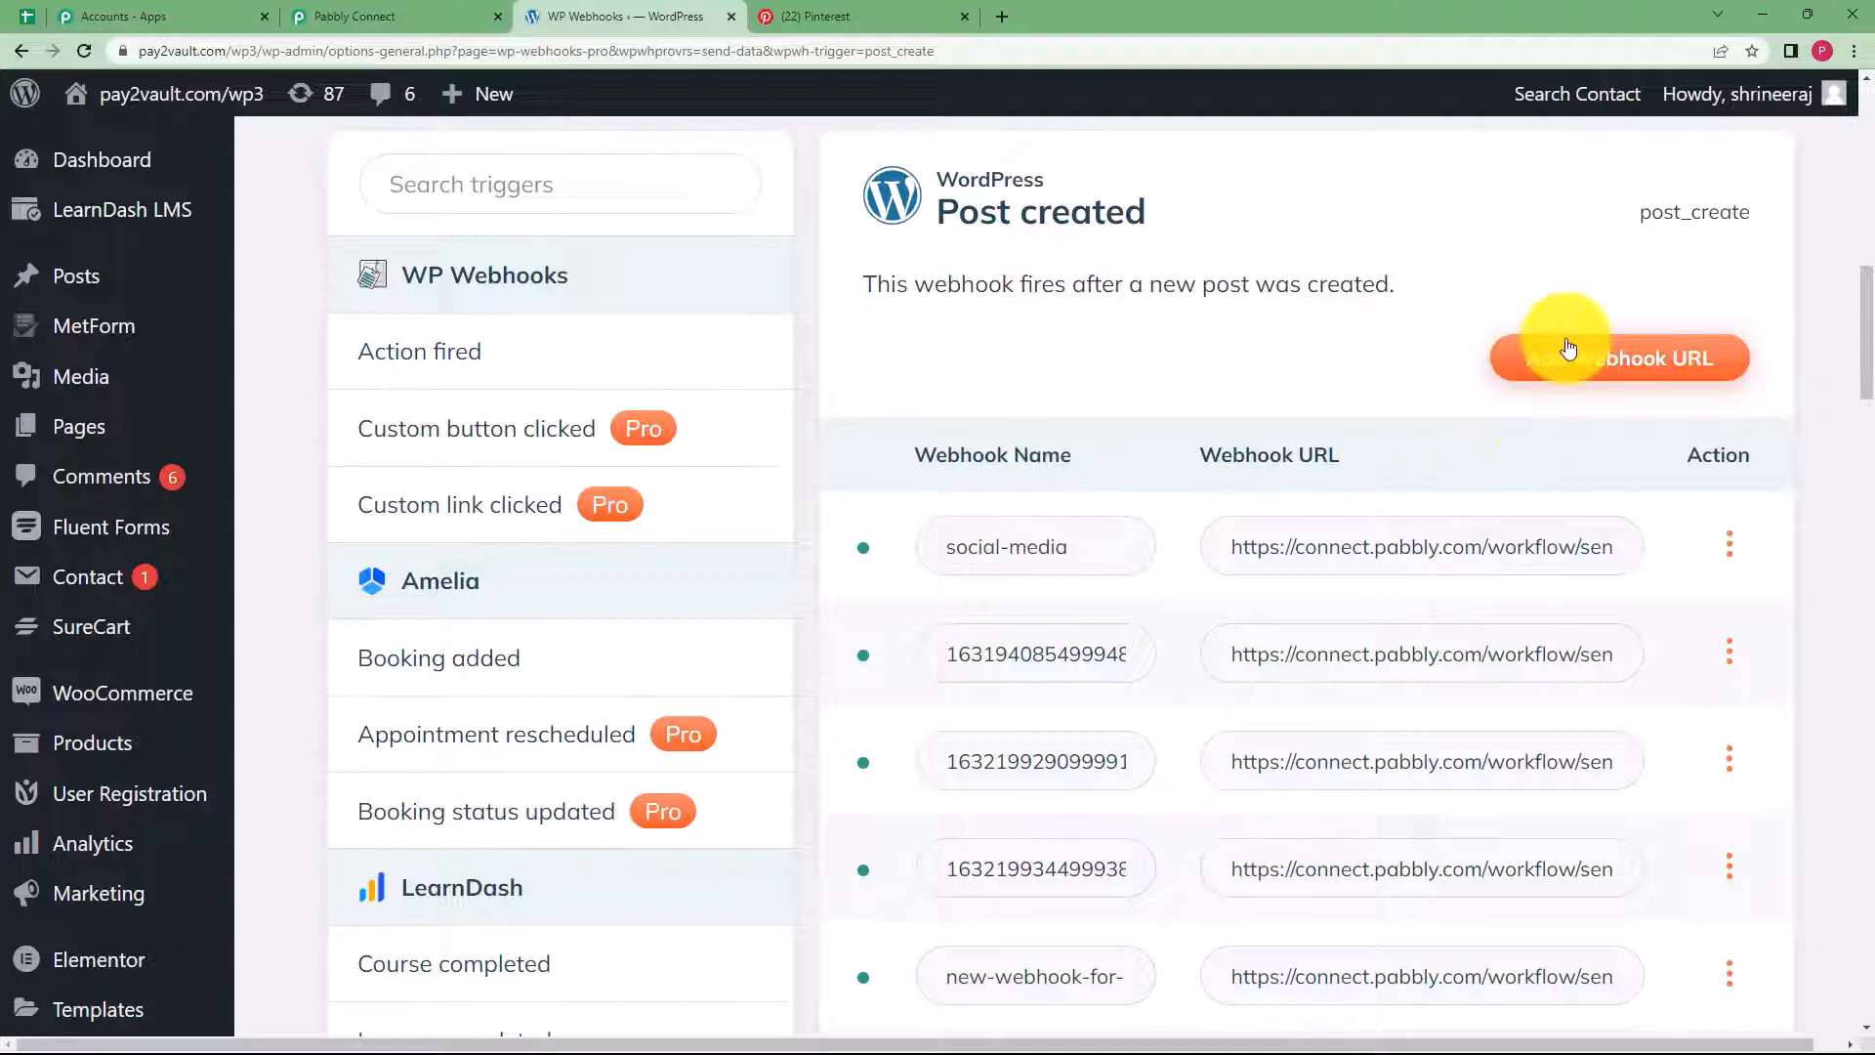
# Start adding a webhook URL for the Post created trigger and name the webhook "Pinterest pins"
pyautogui.click(1614, 384)
pyautogui.click(899, 342)
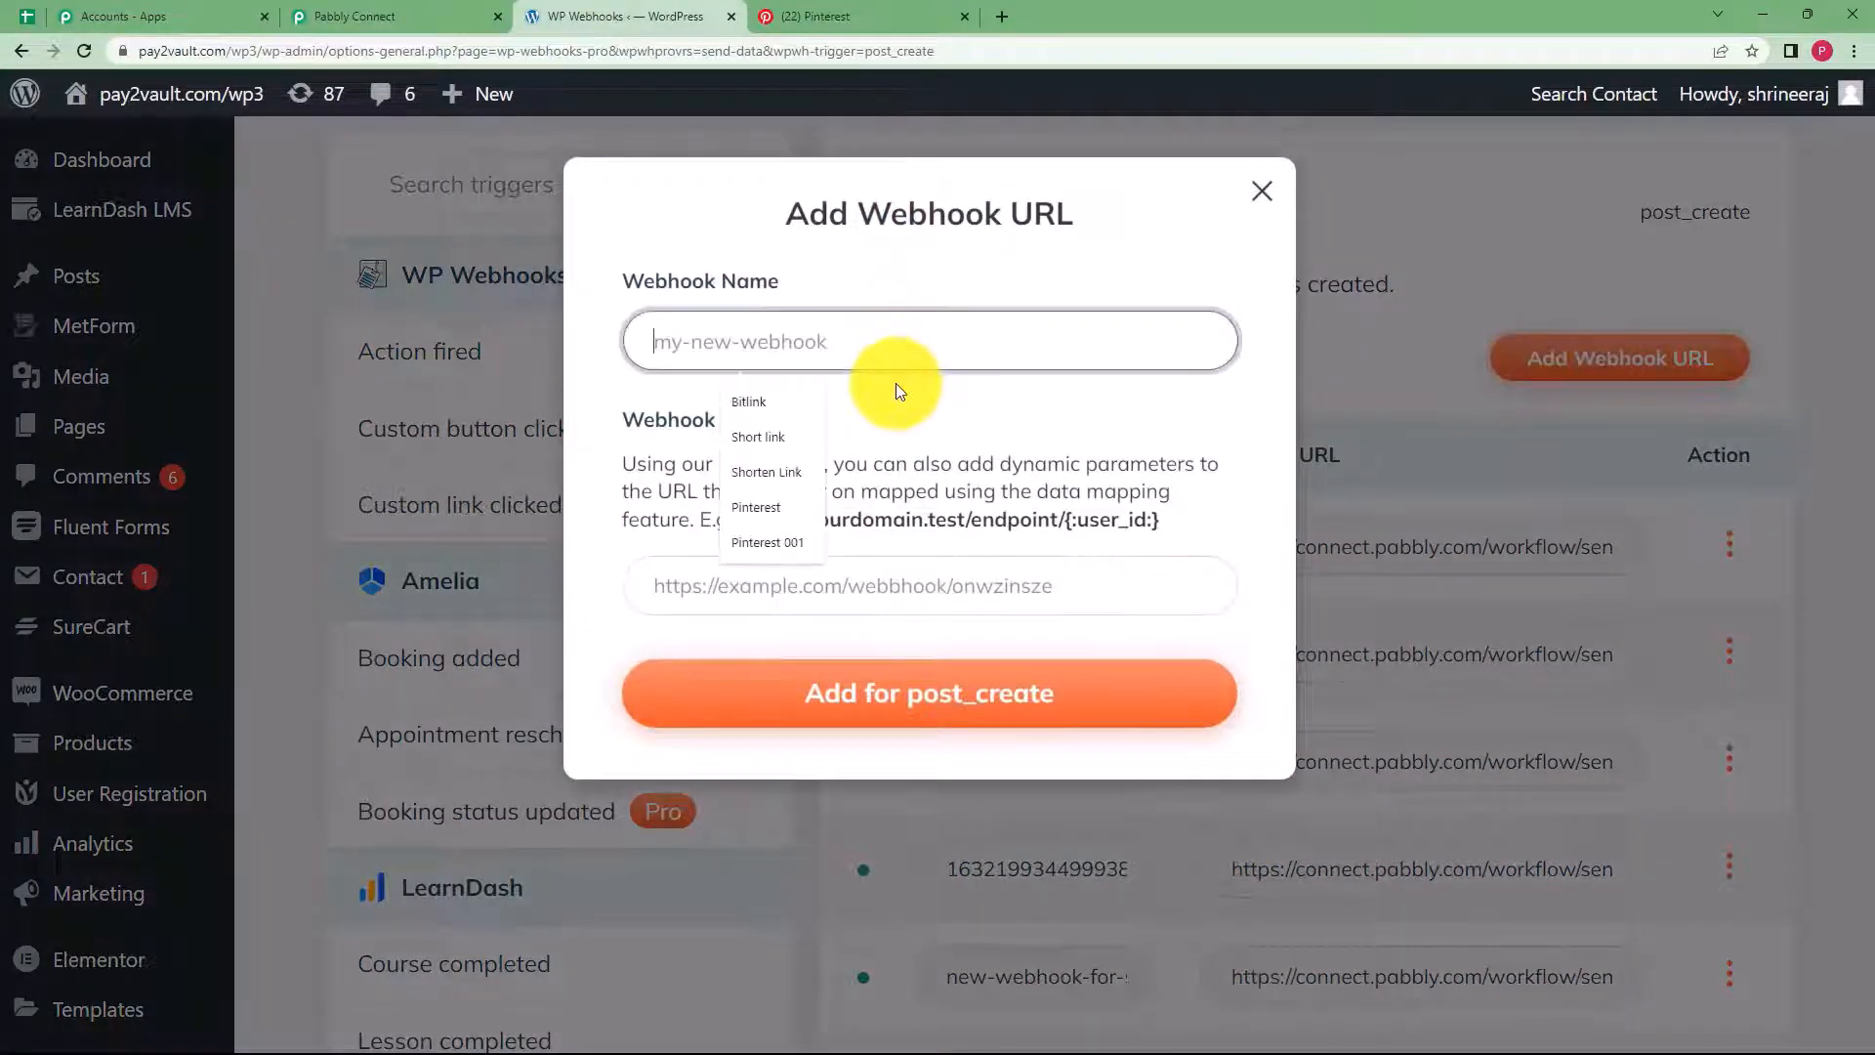
pyautogui.write('Pin')
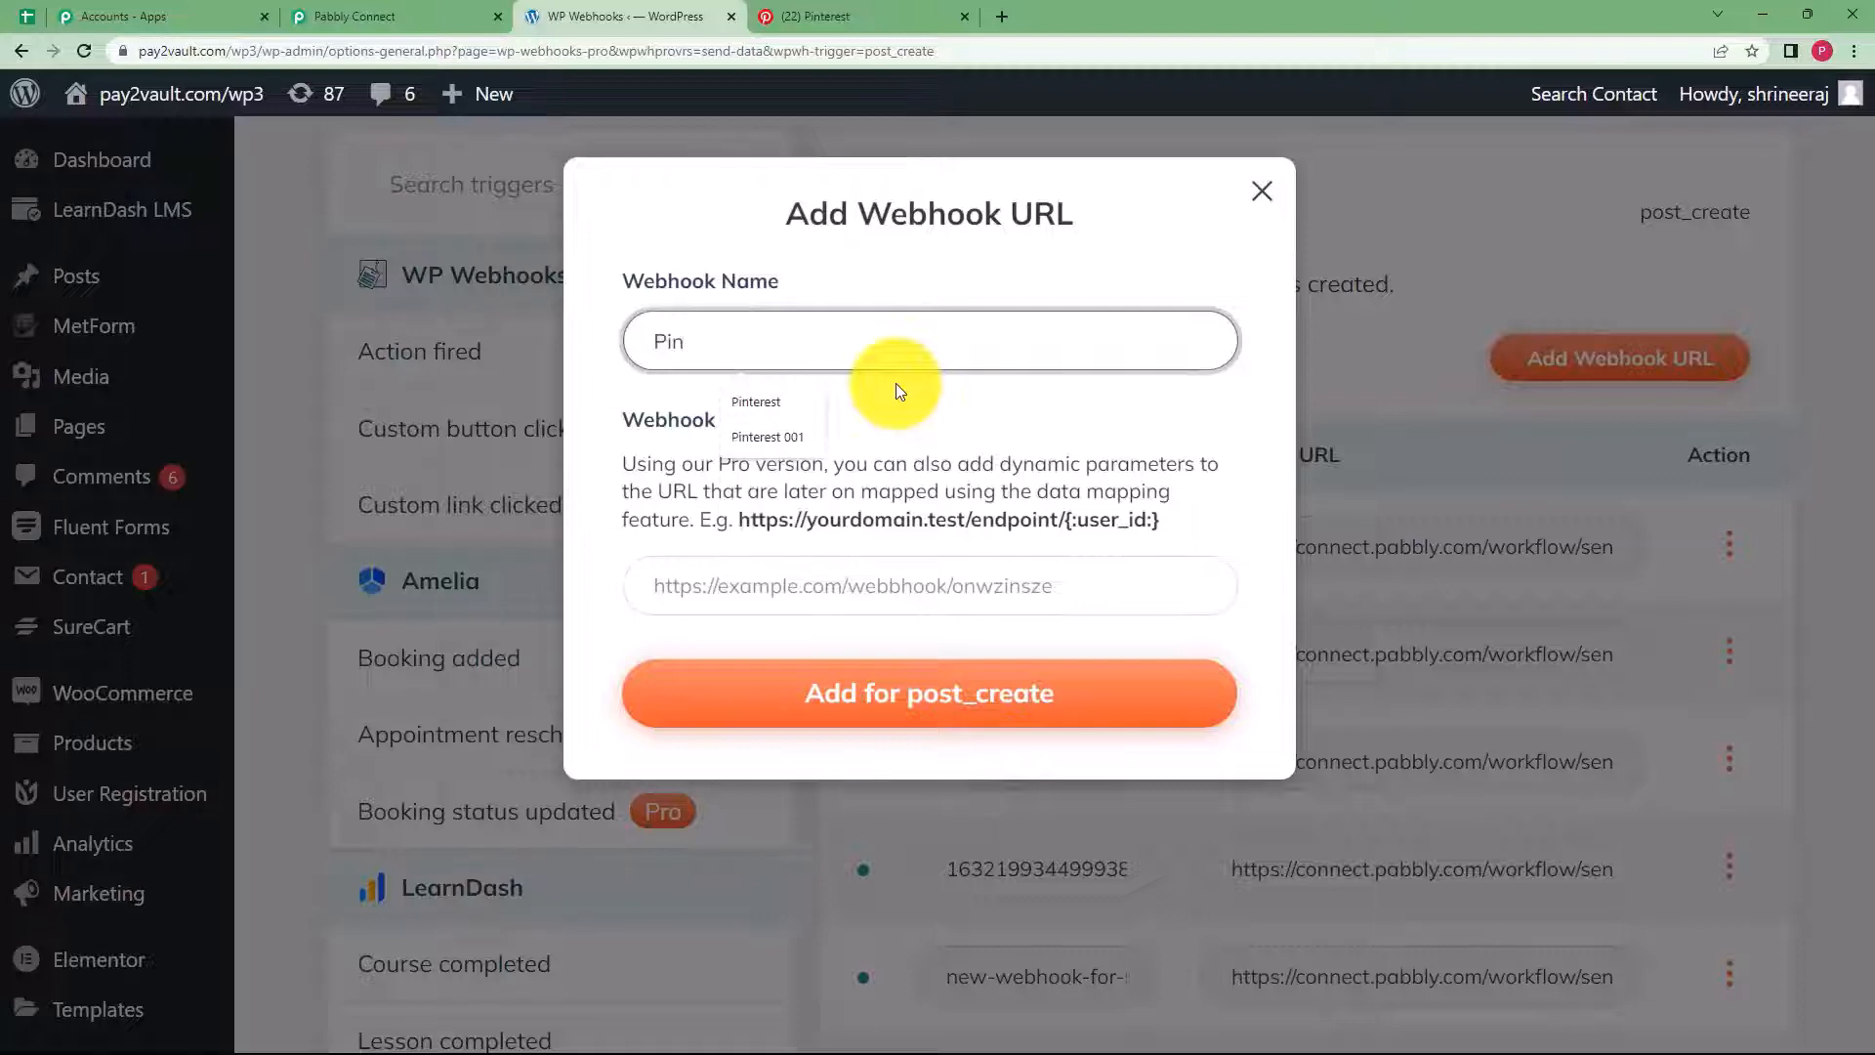
pyautogui.write('terest pins')
# Copy the trigger's webhook URL from Pabbly Connect, enter it for the new WordPress webhook, and add it for post_create
pyautogui.click(804, 576)
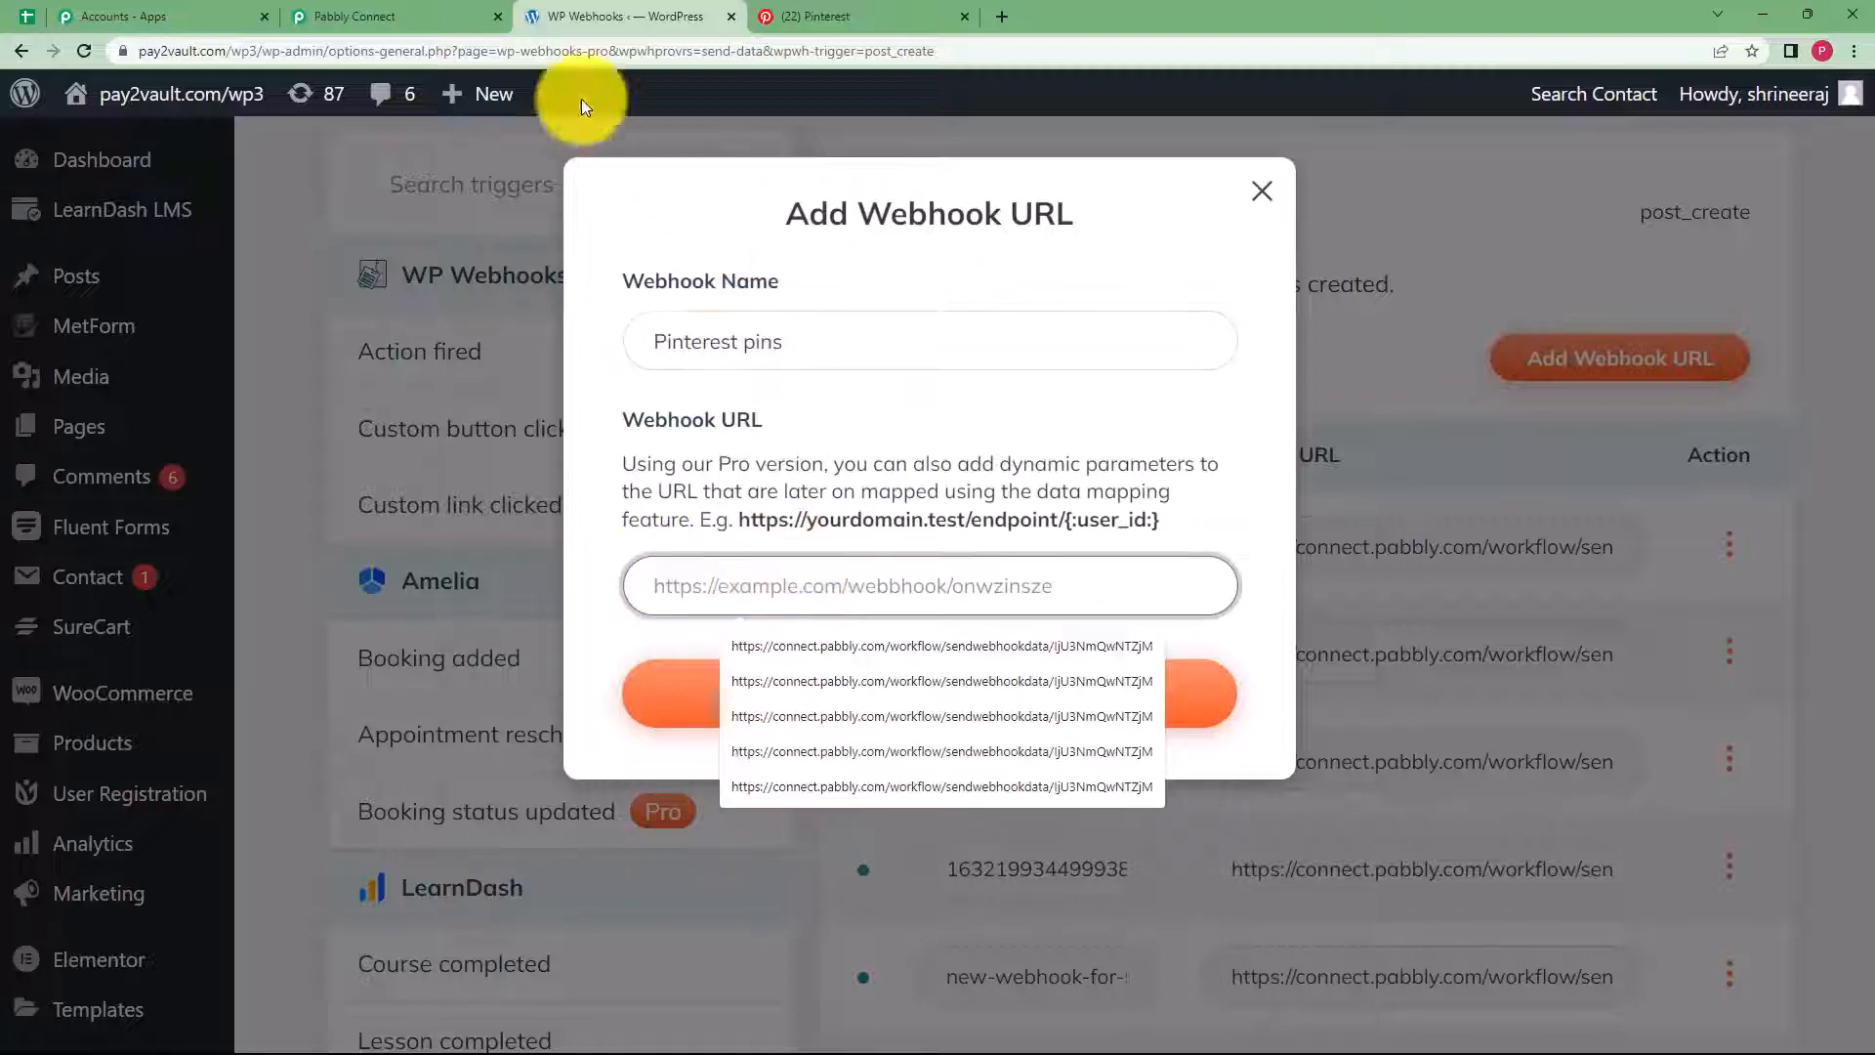
pyautogui.click(420, 17)
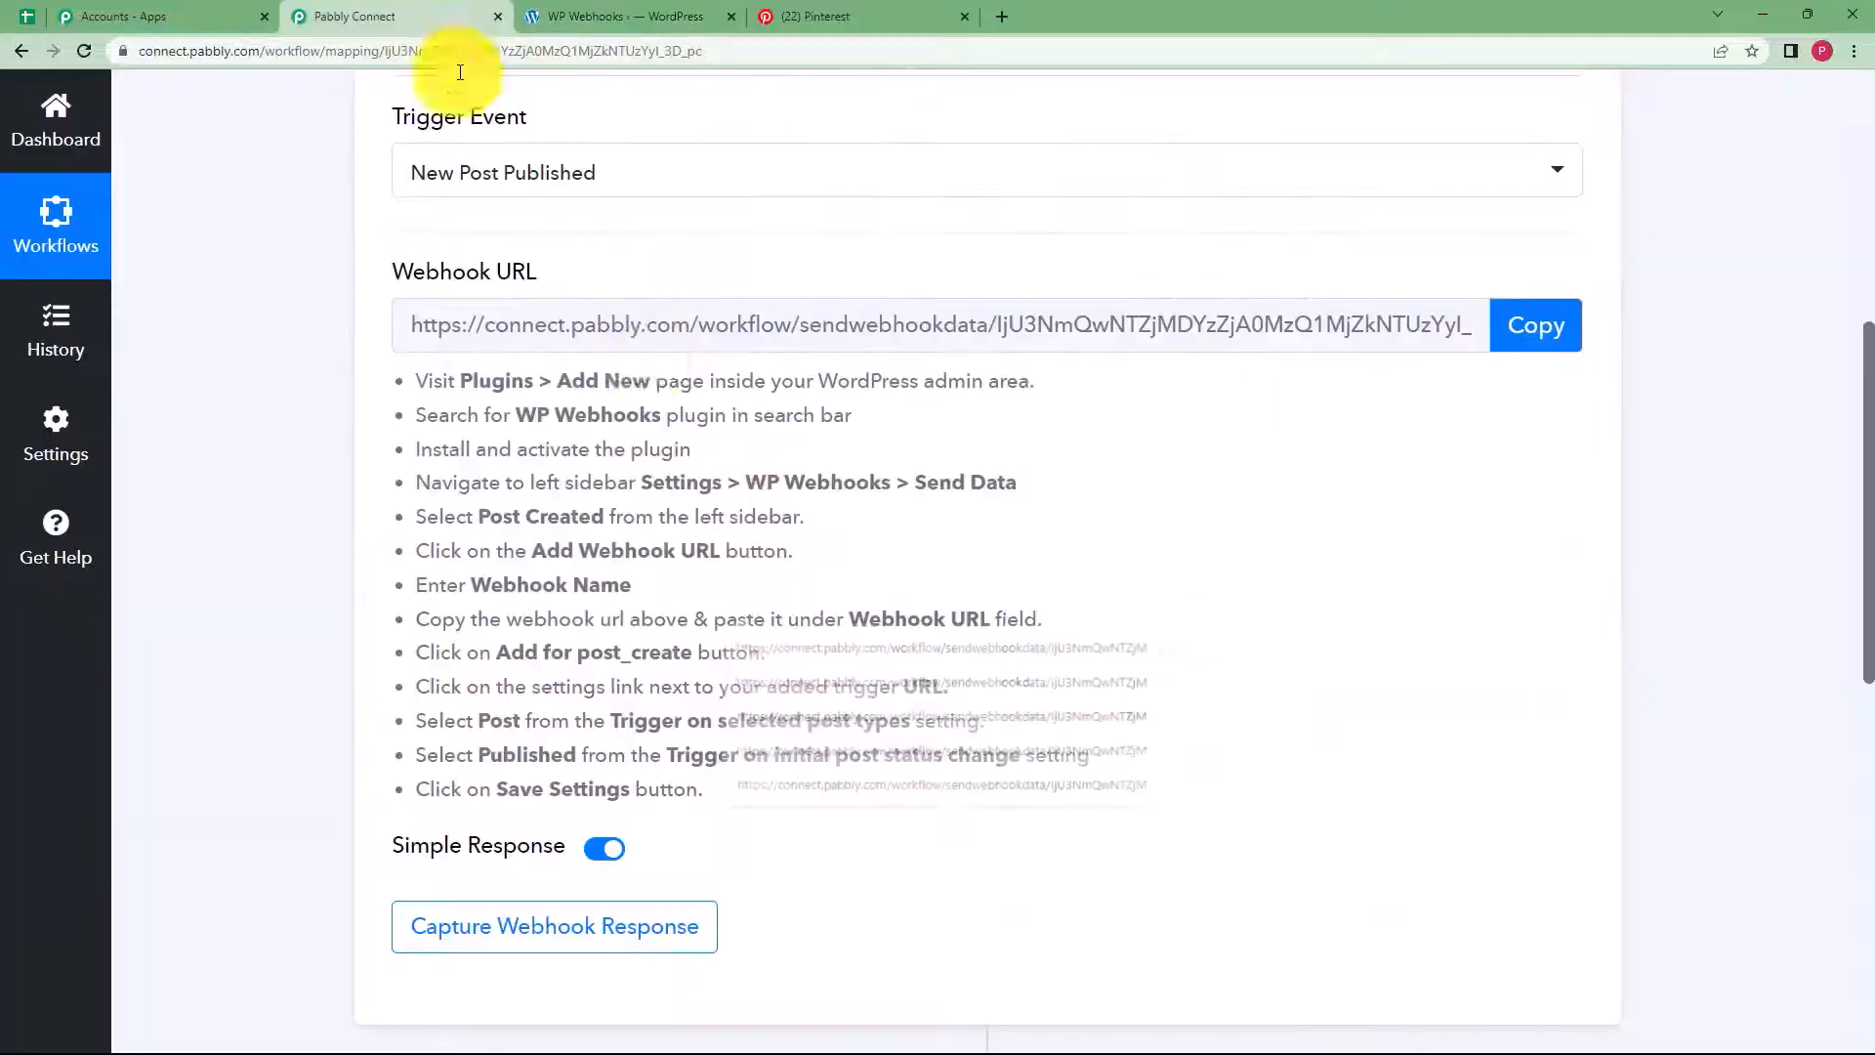
pyautogui.click(1502, 345)
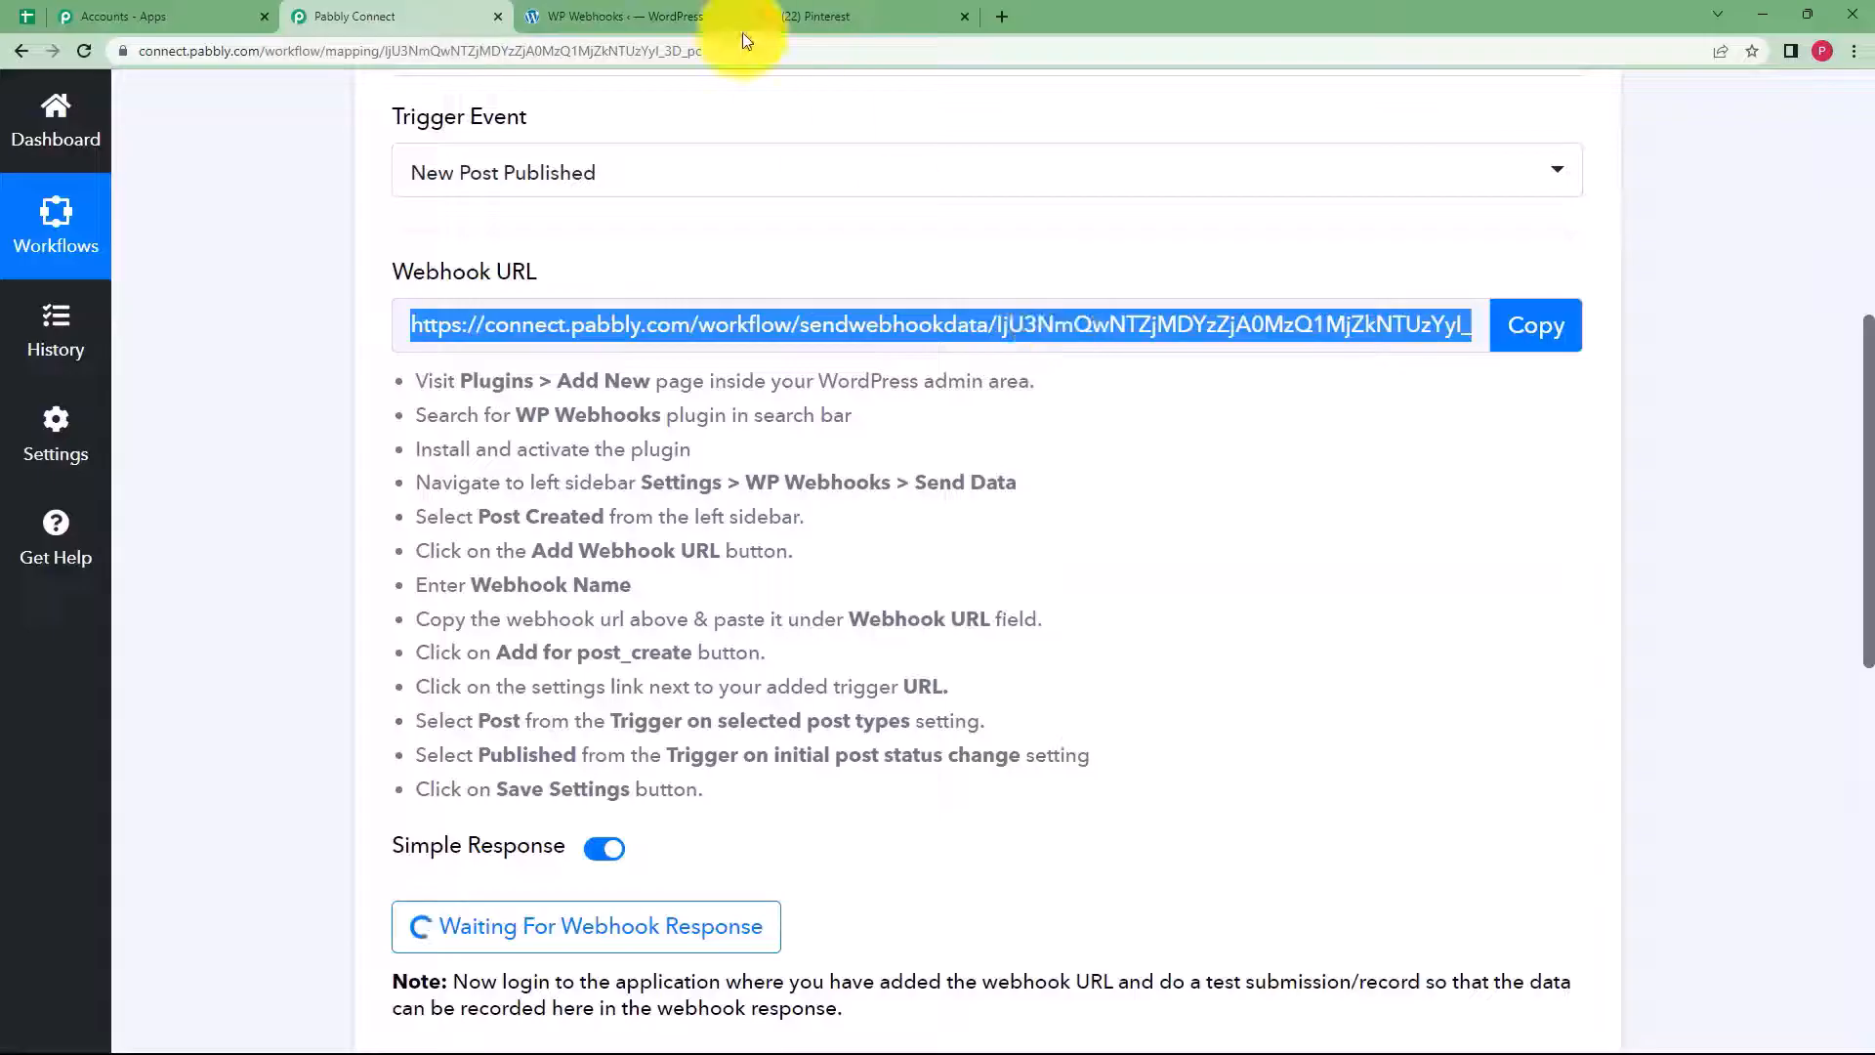
pyautogui.click(684, 17)
pyautogui.click(838, 586)
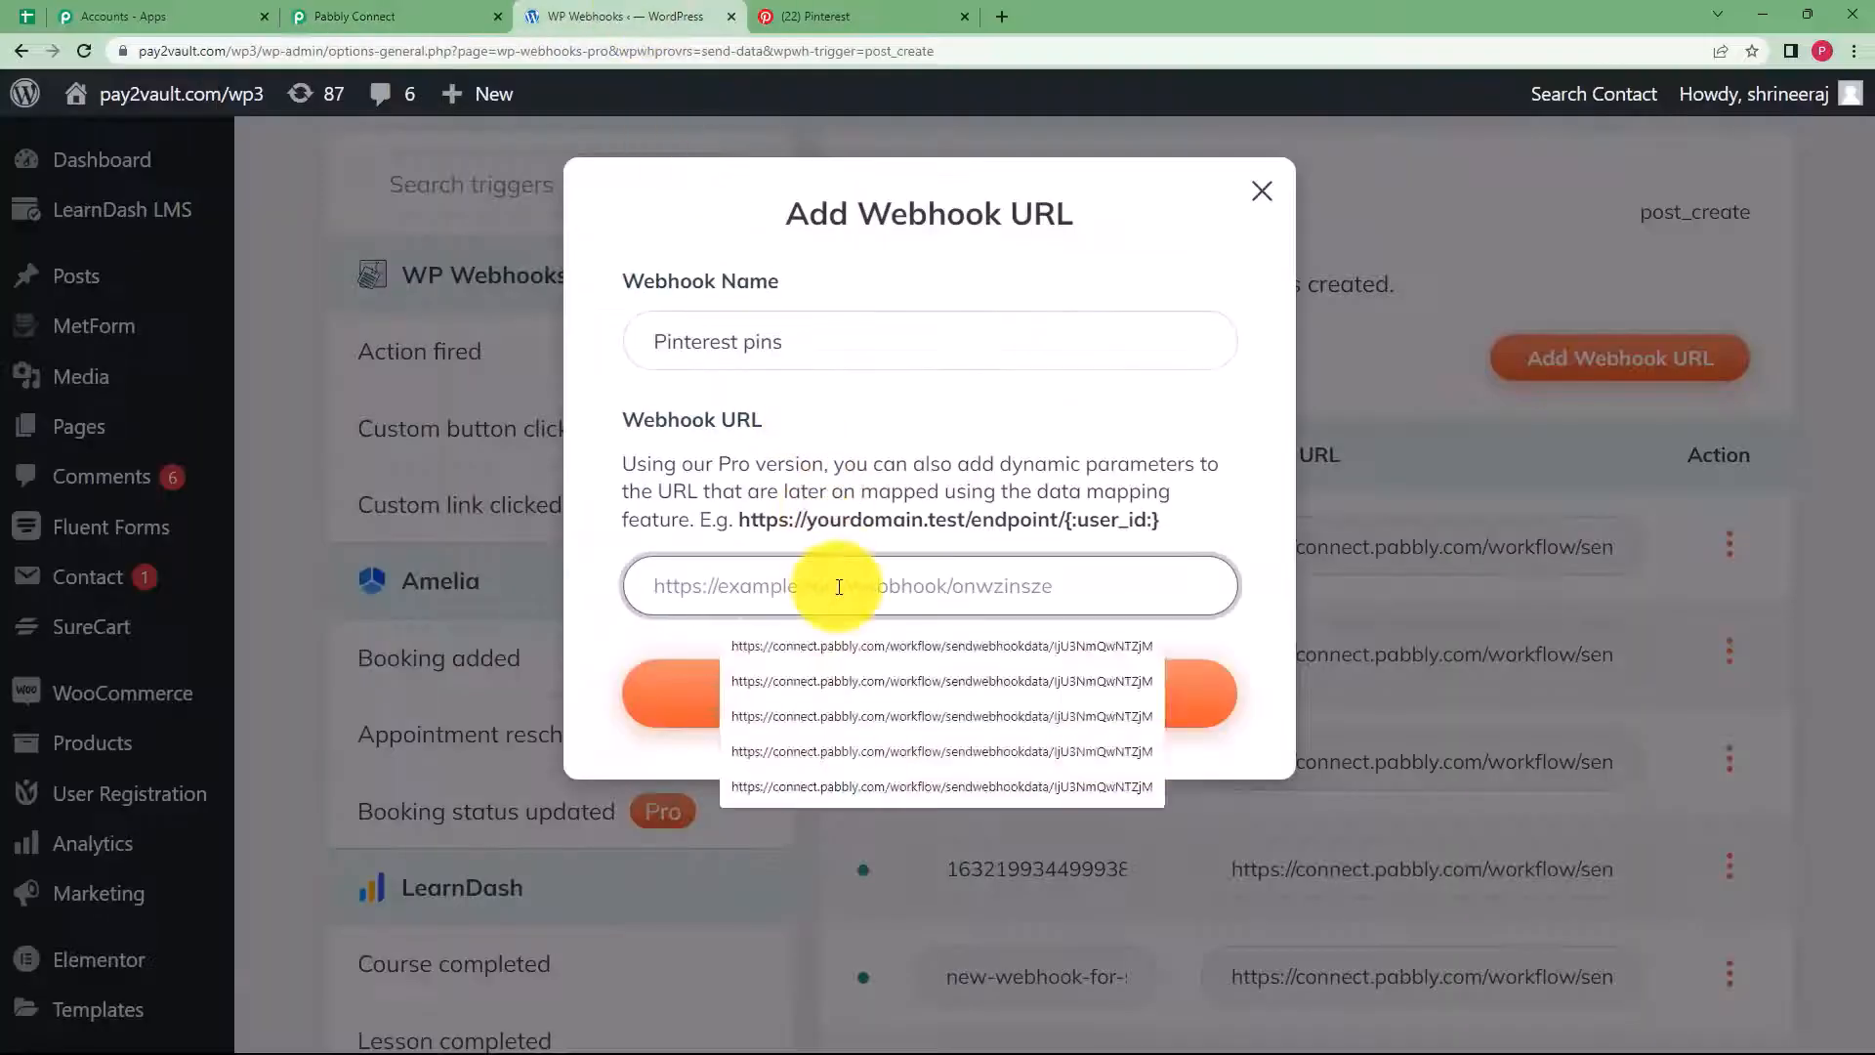
pyautogui.hotkey('ctrl', 'v')
pyautogui.click(855, 707)
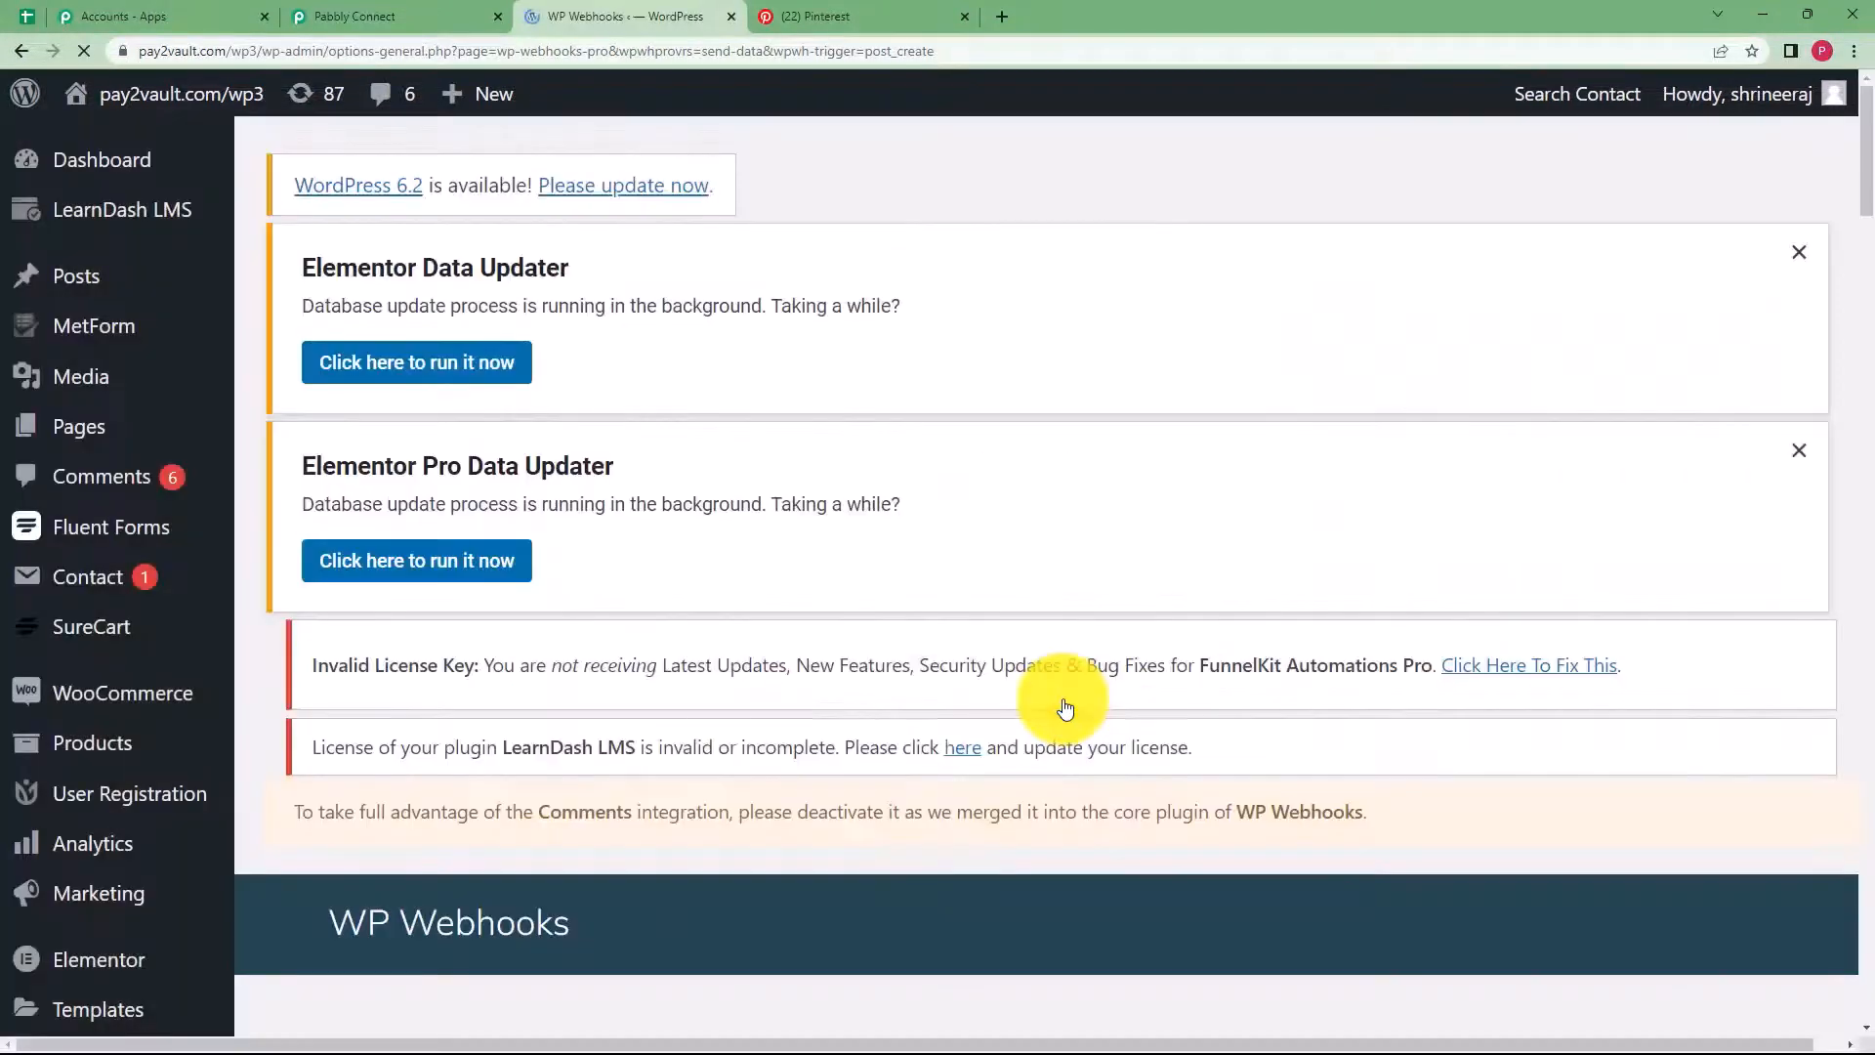
# In the pinterest-pins webhook's settings, select the Post type and the Published initial status, save them and close the settings
pyautogui.scroll(-15, 876, 522)
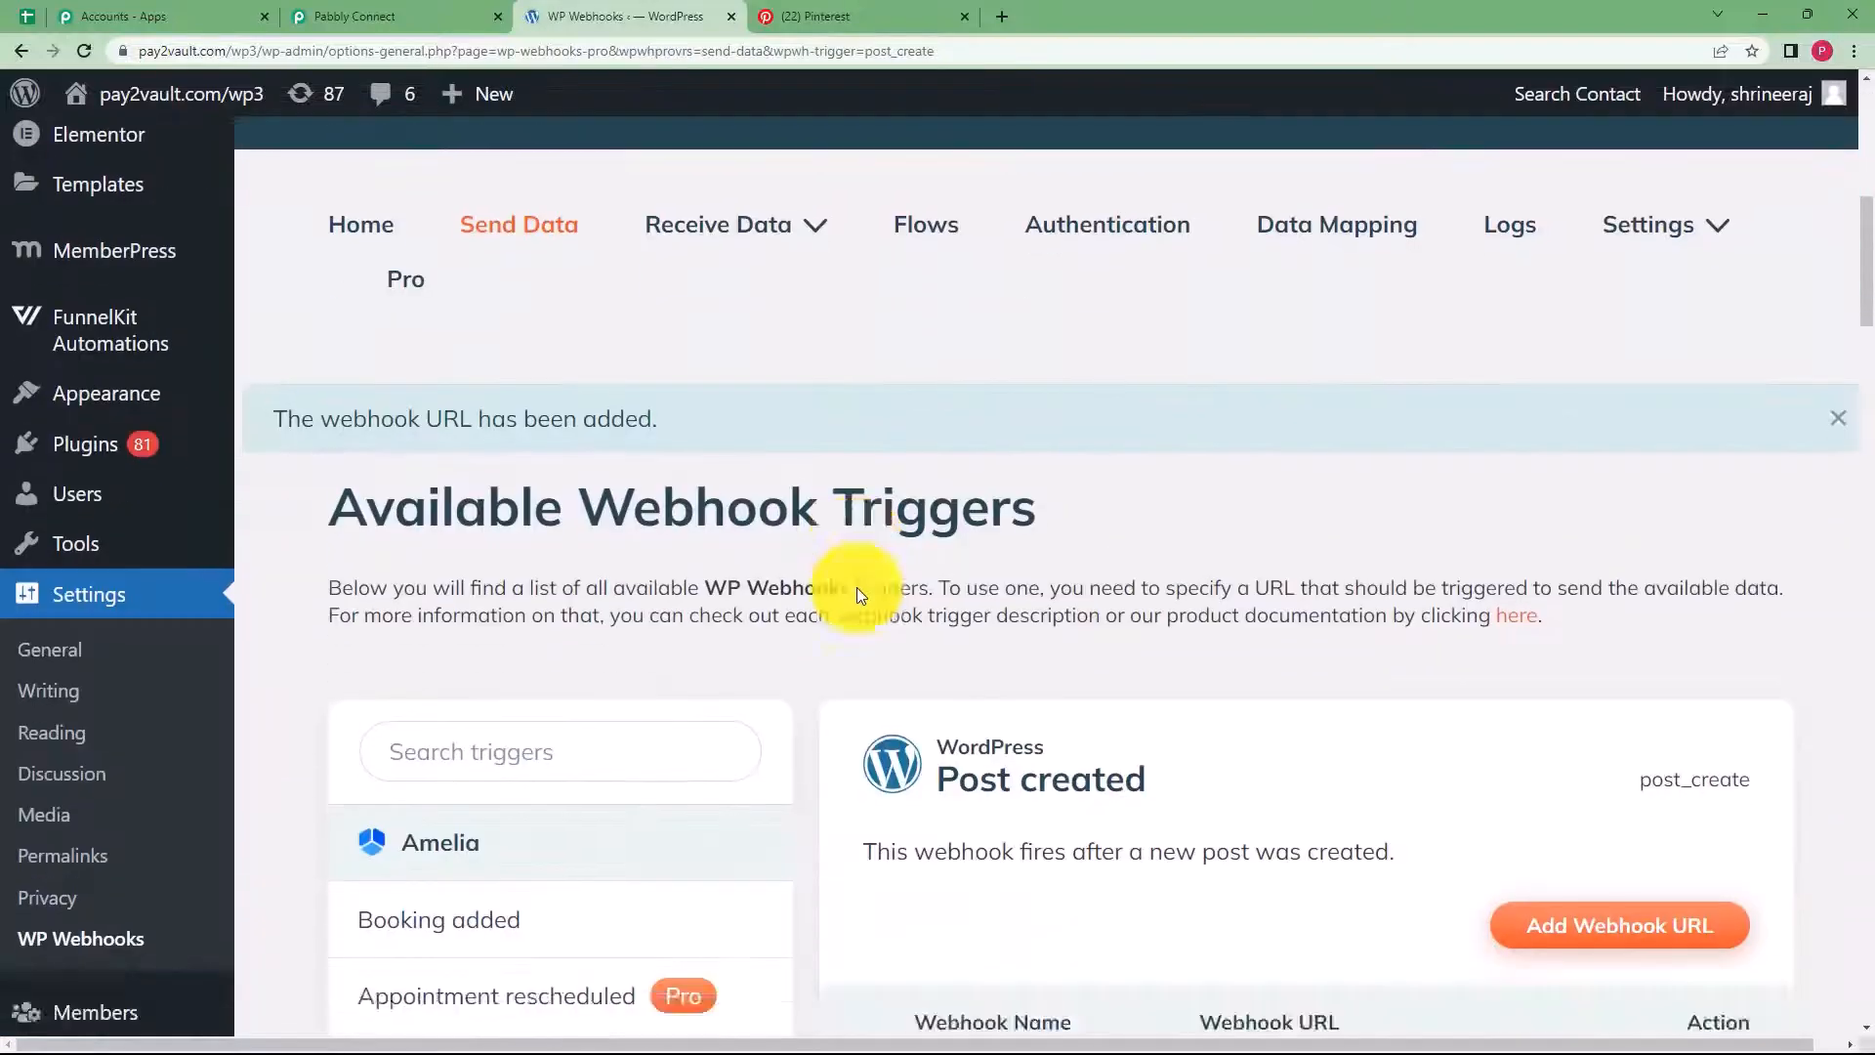
pyautogui.scroll(-17, 823, 620)
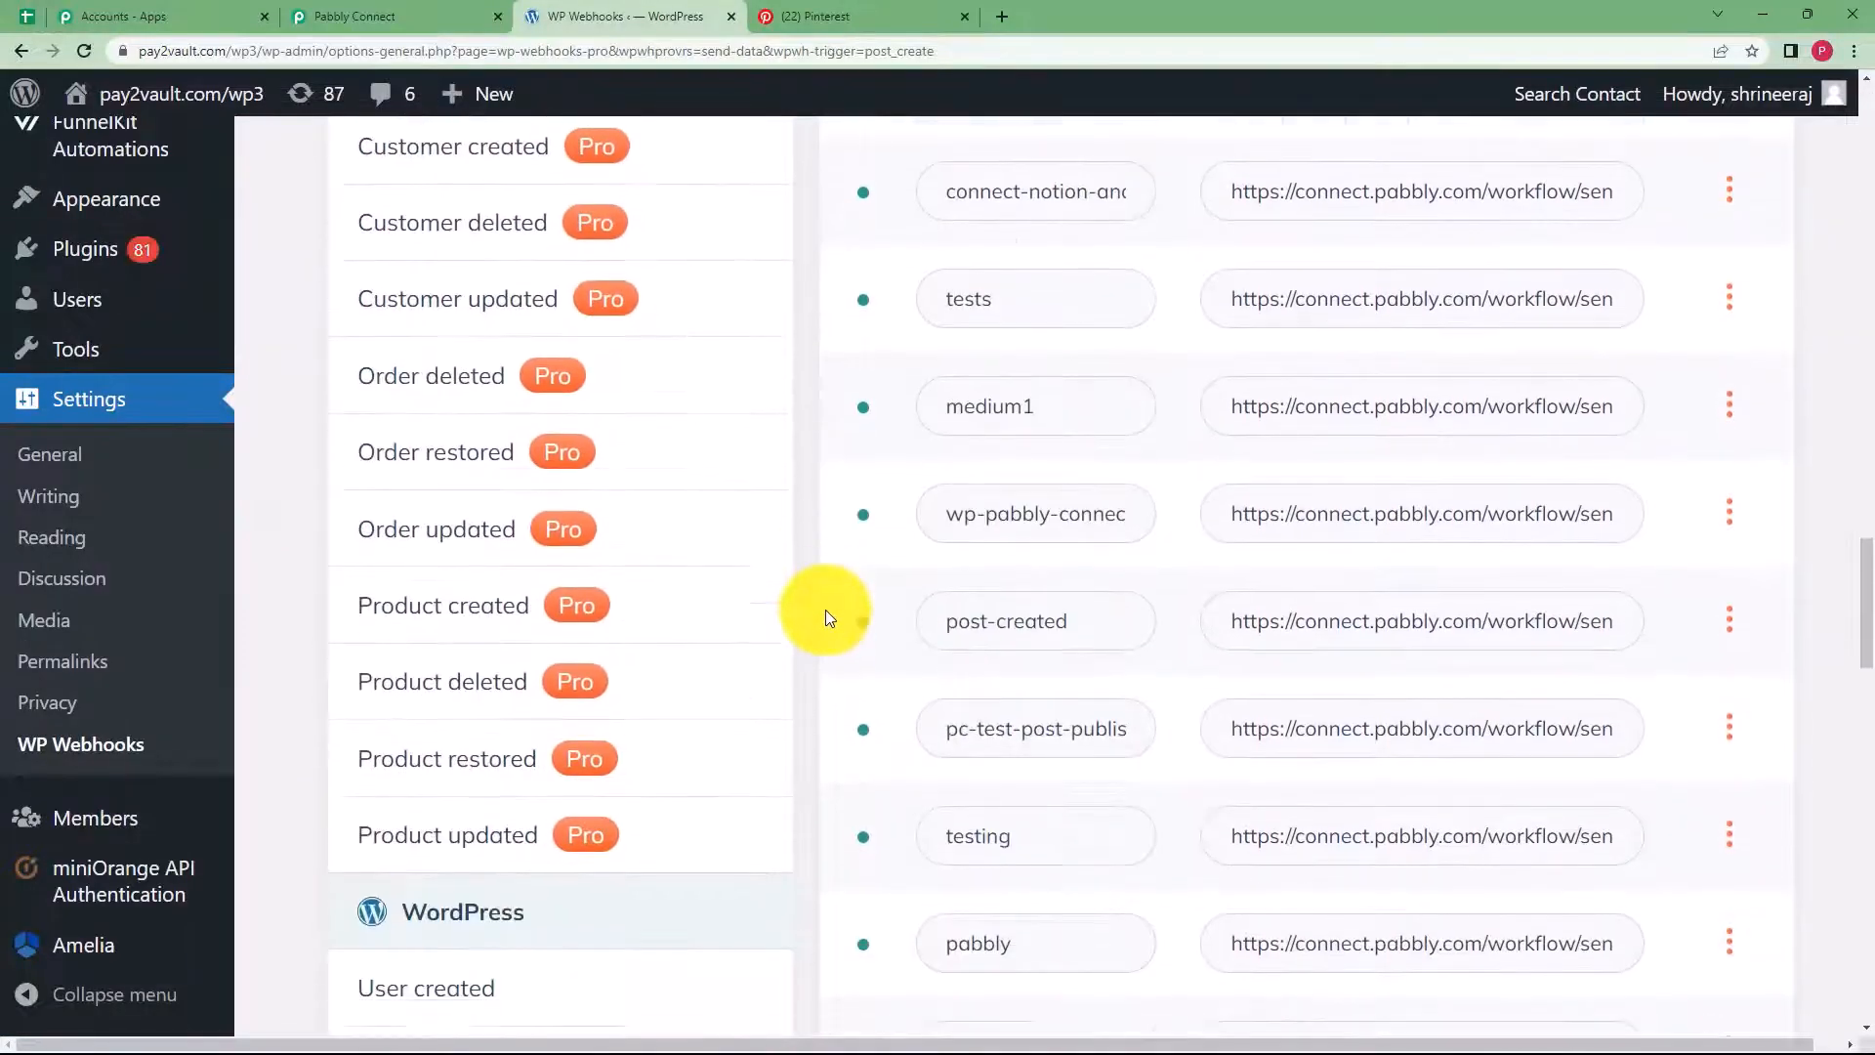
pyautogui.scroll(-13, 826, 617)
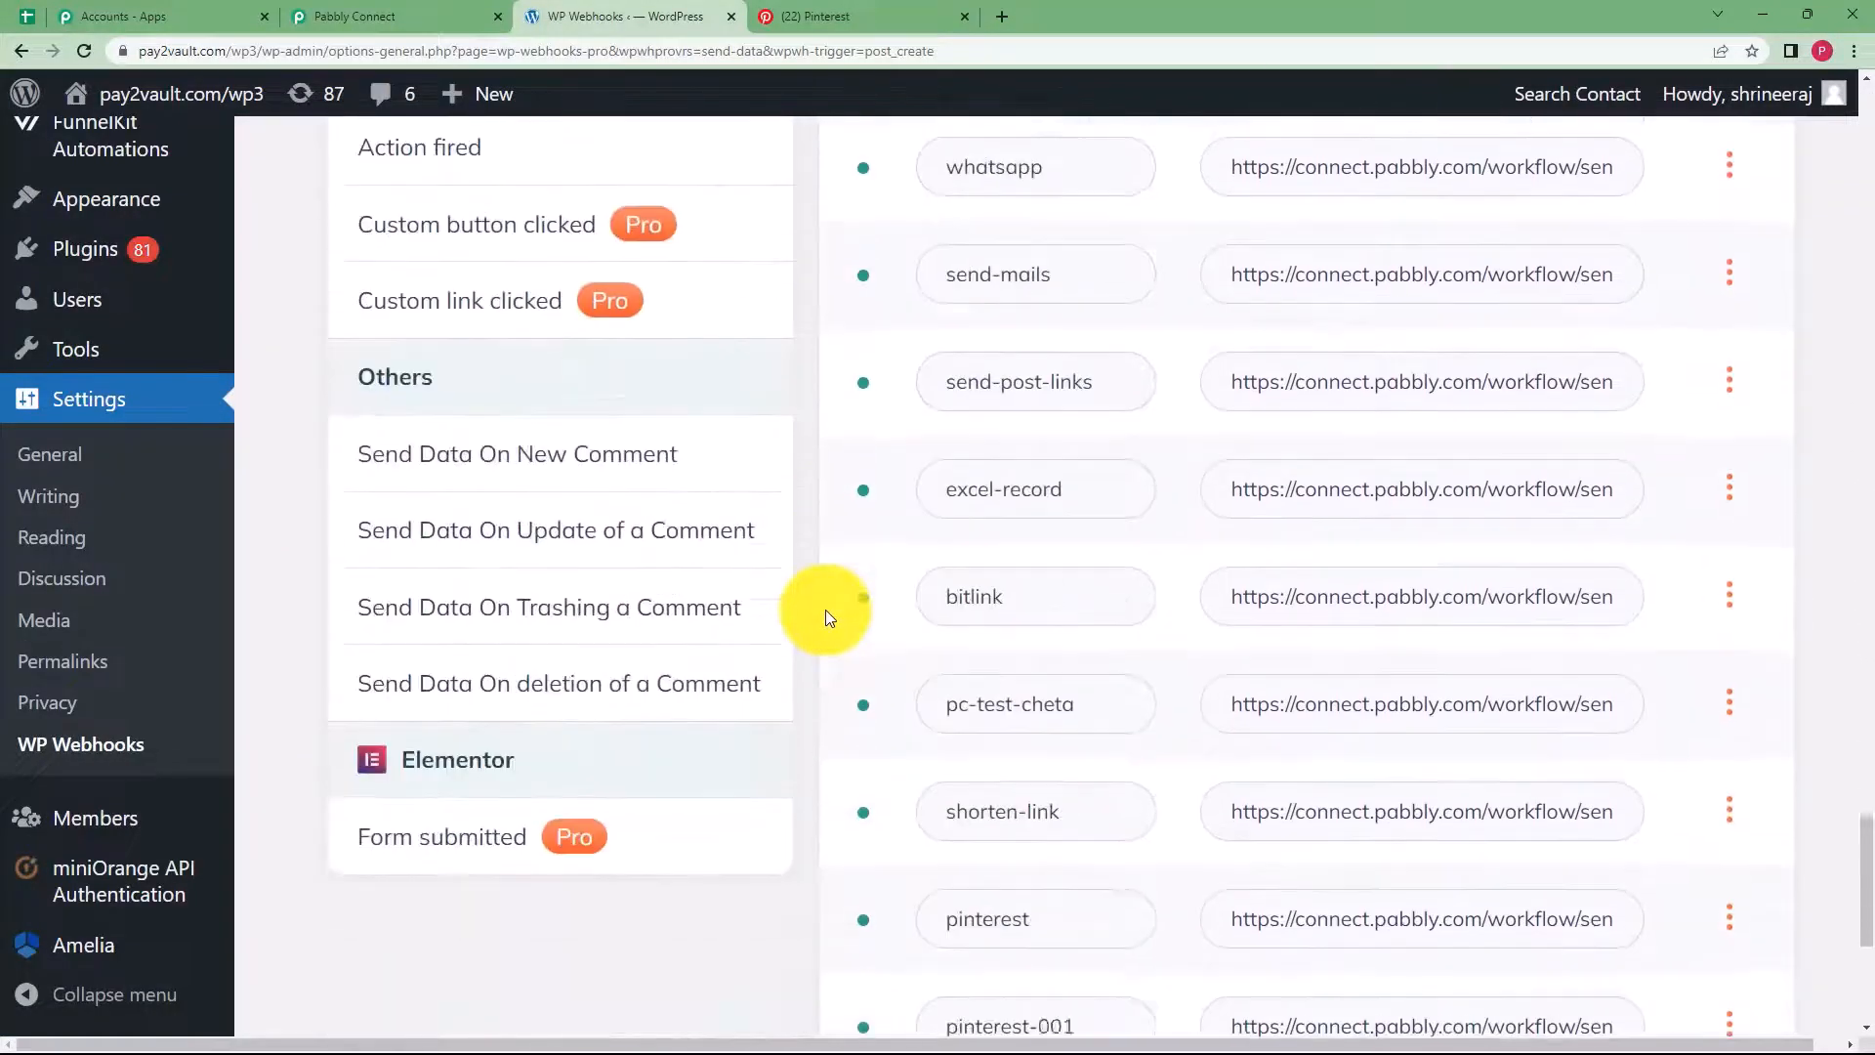
pyautogui.click(1729, 592)
pyautogui.click(1720, 791)
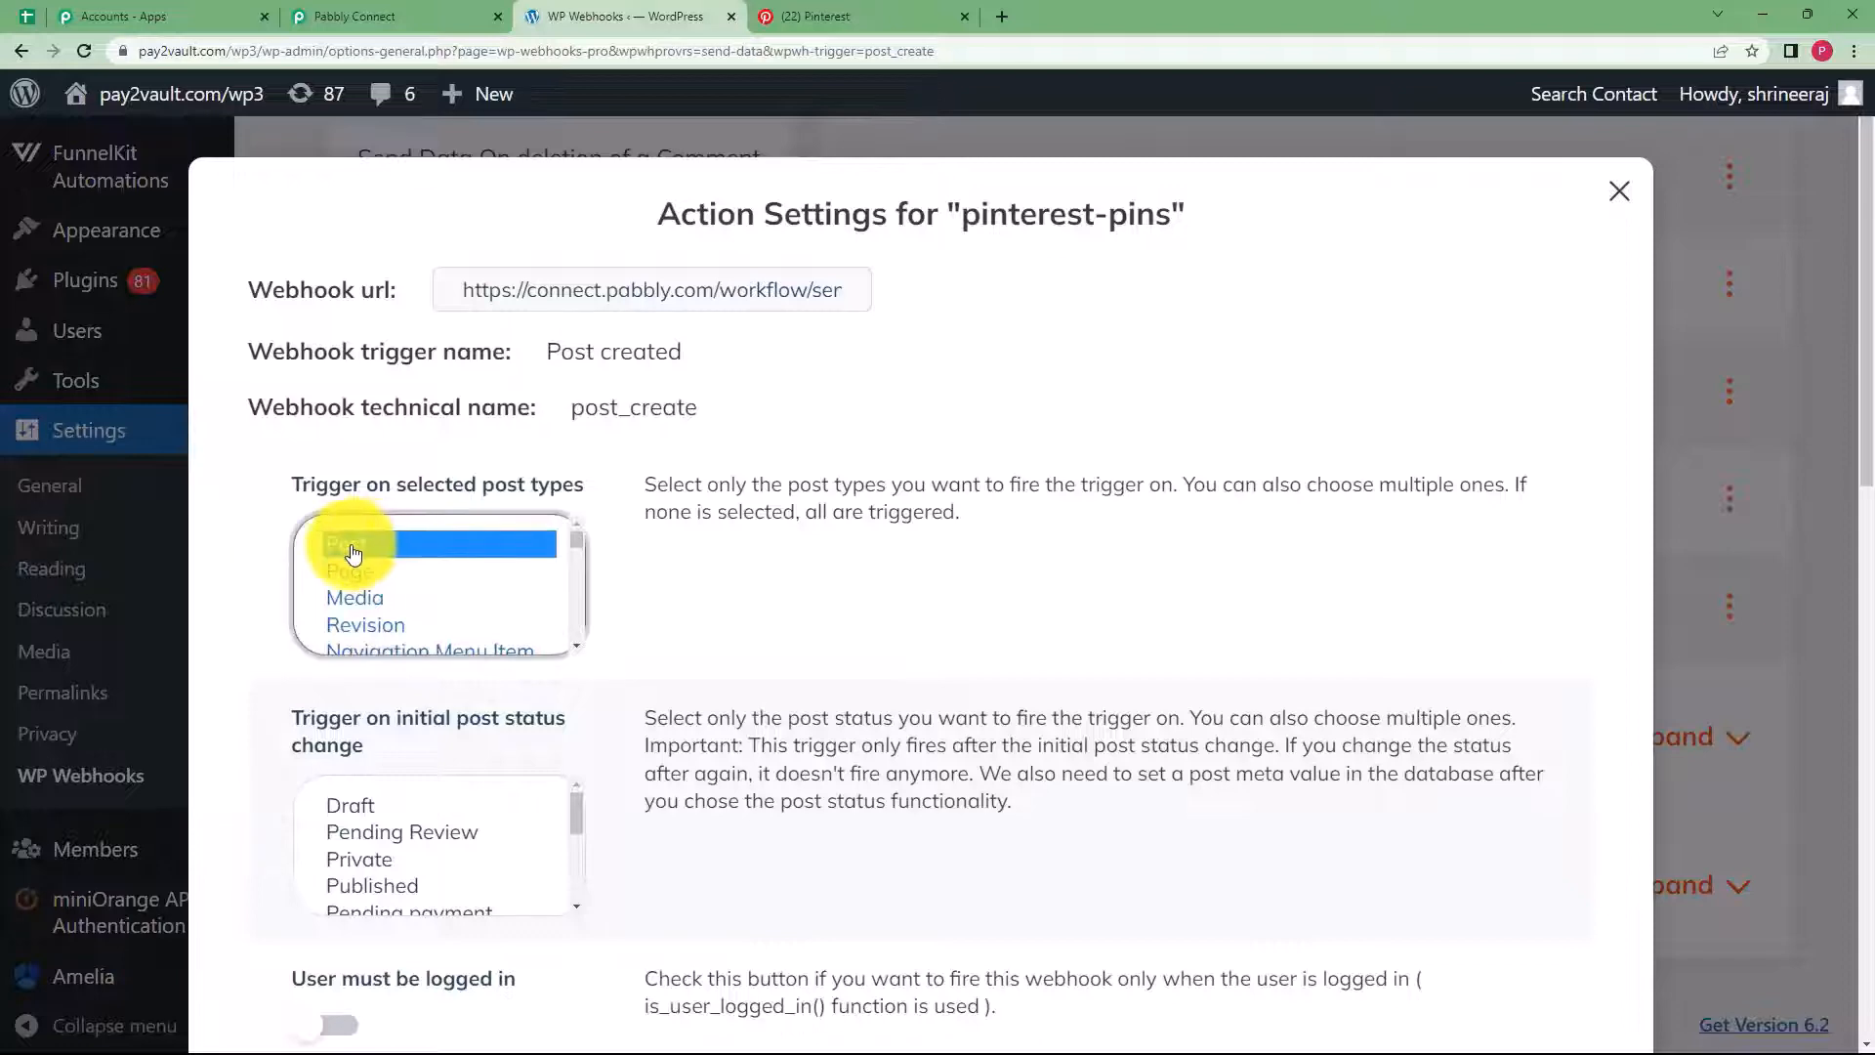
pyautogui.scroll(-3, 310, 661)
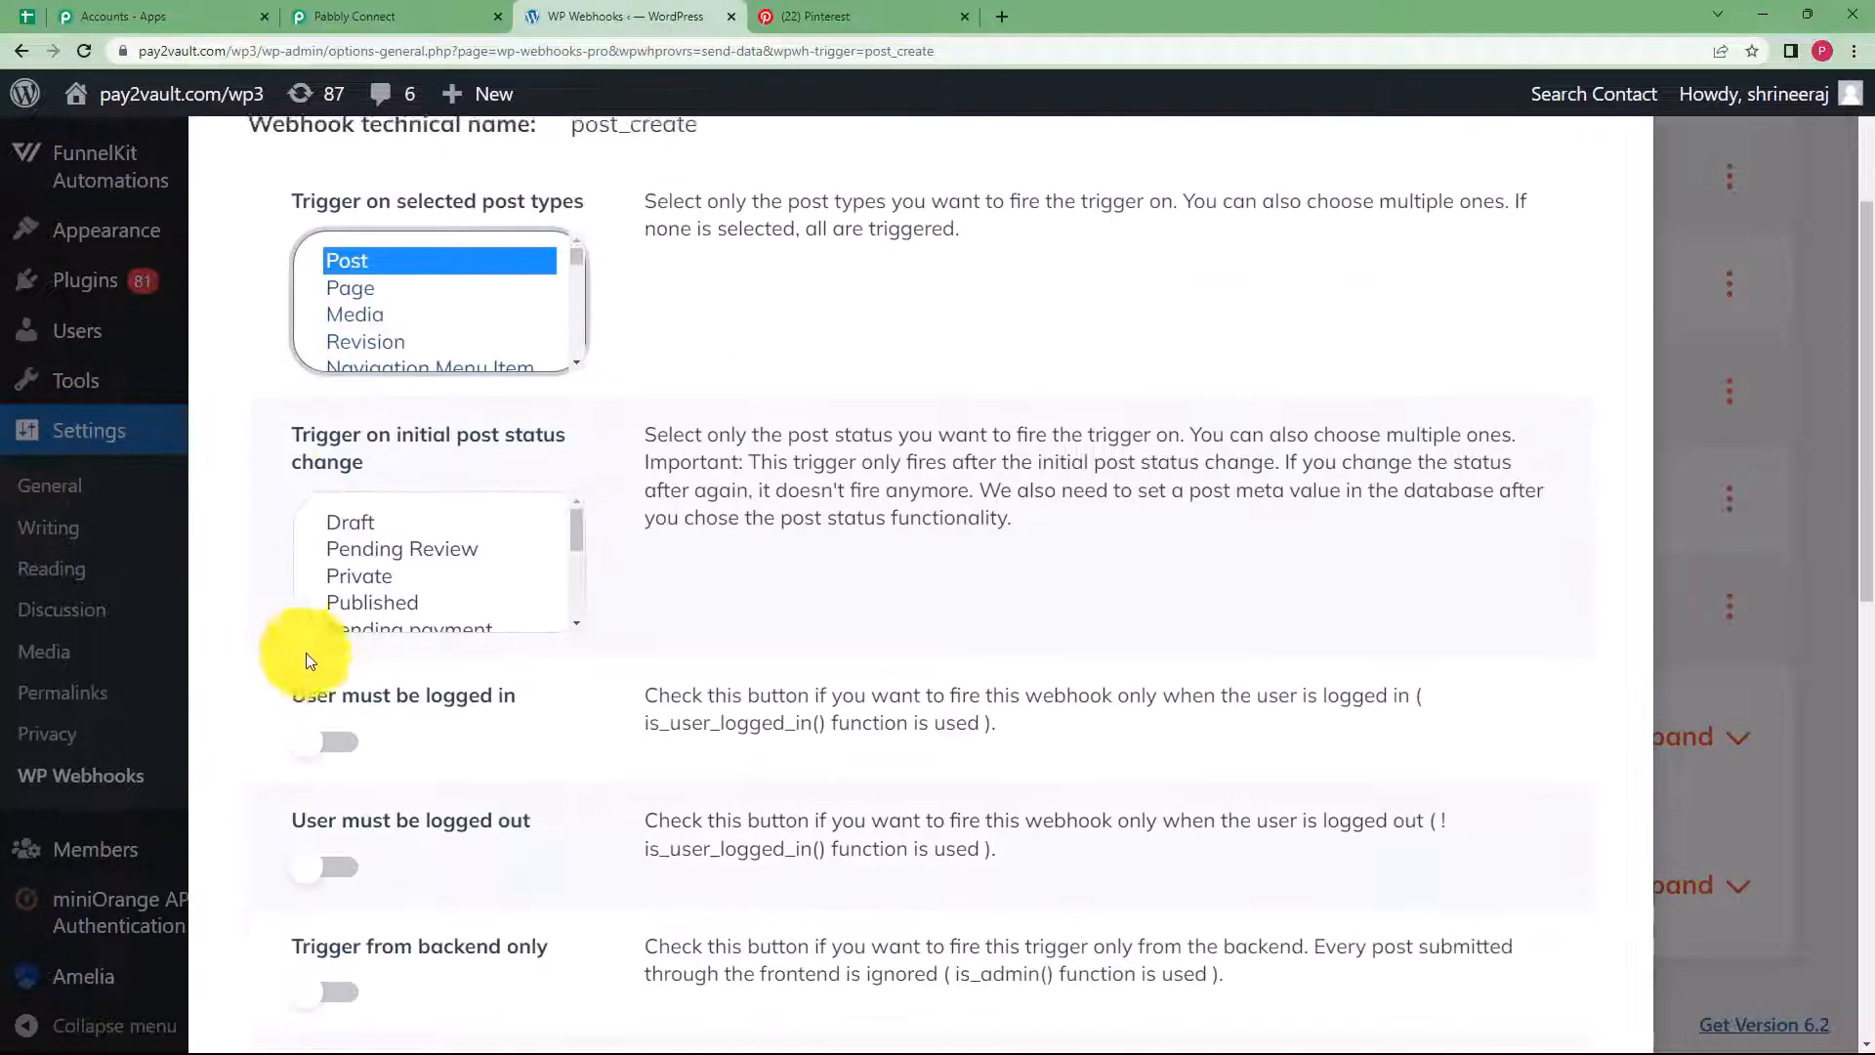
pyautogui.click(376, 592)
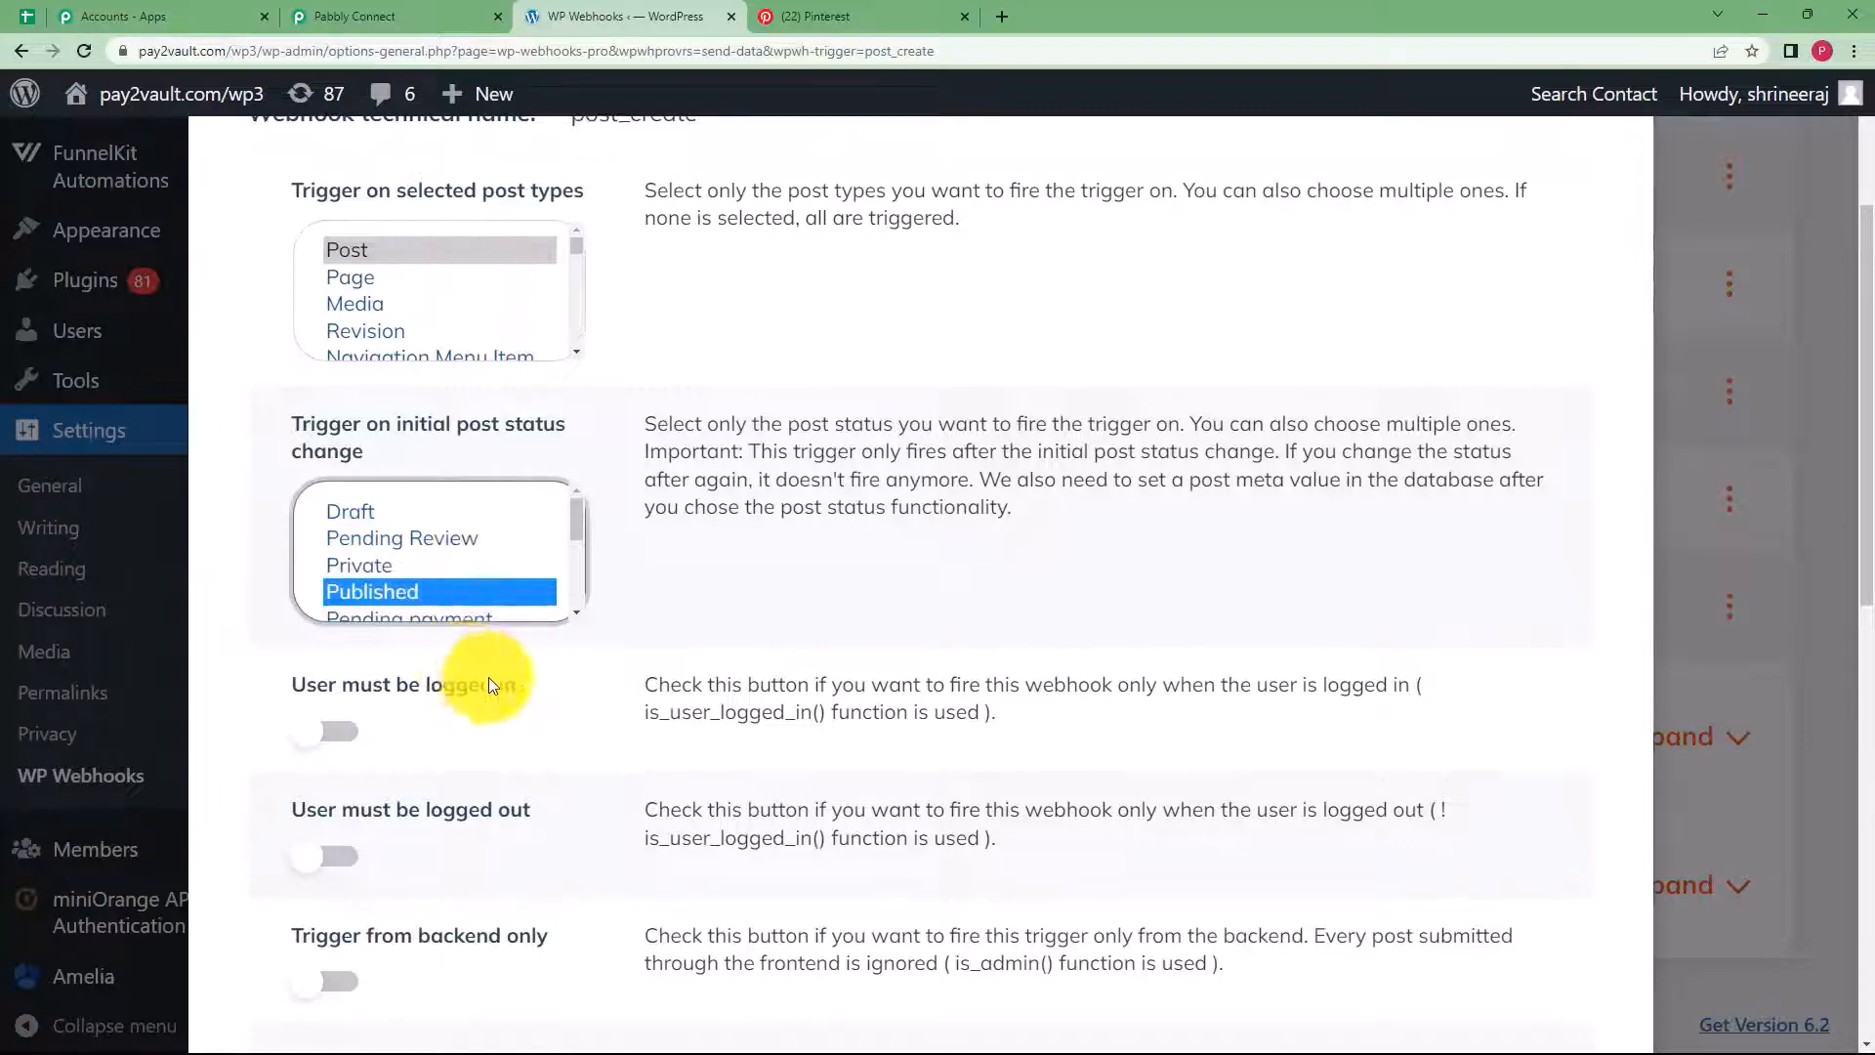
pyautogui.scroll(-12, 492, 677)
pyautogui.click(348, 886)
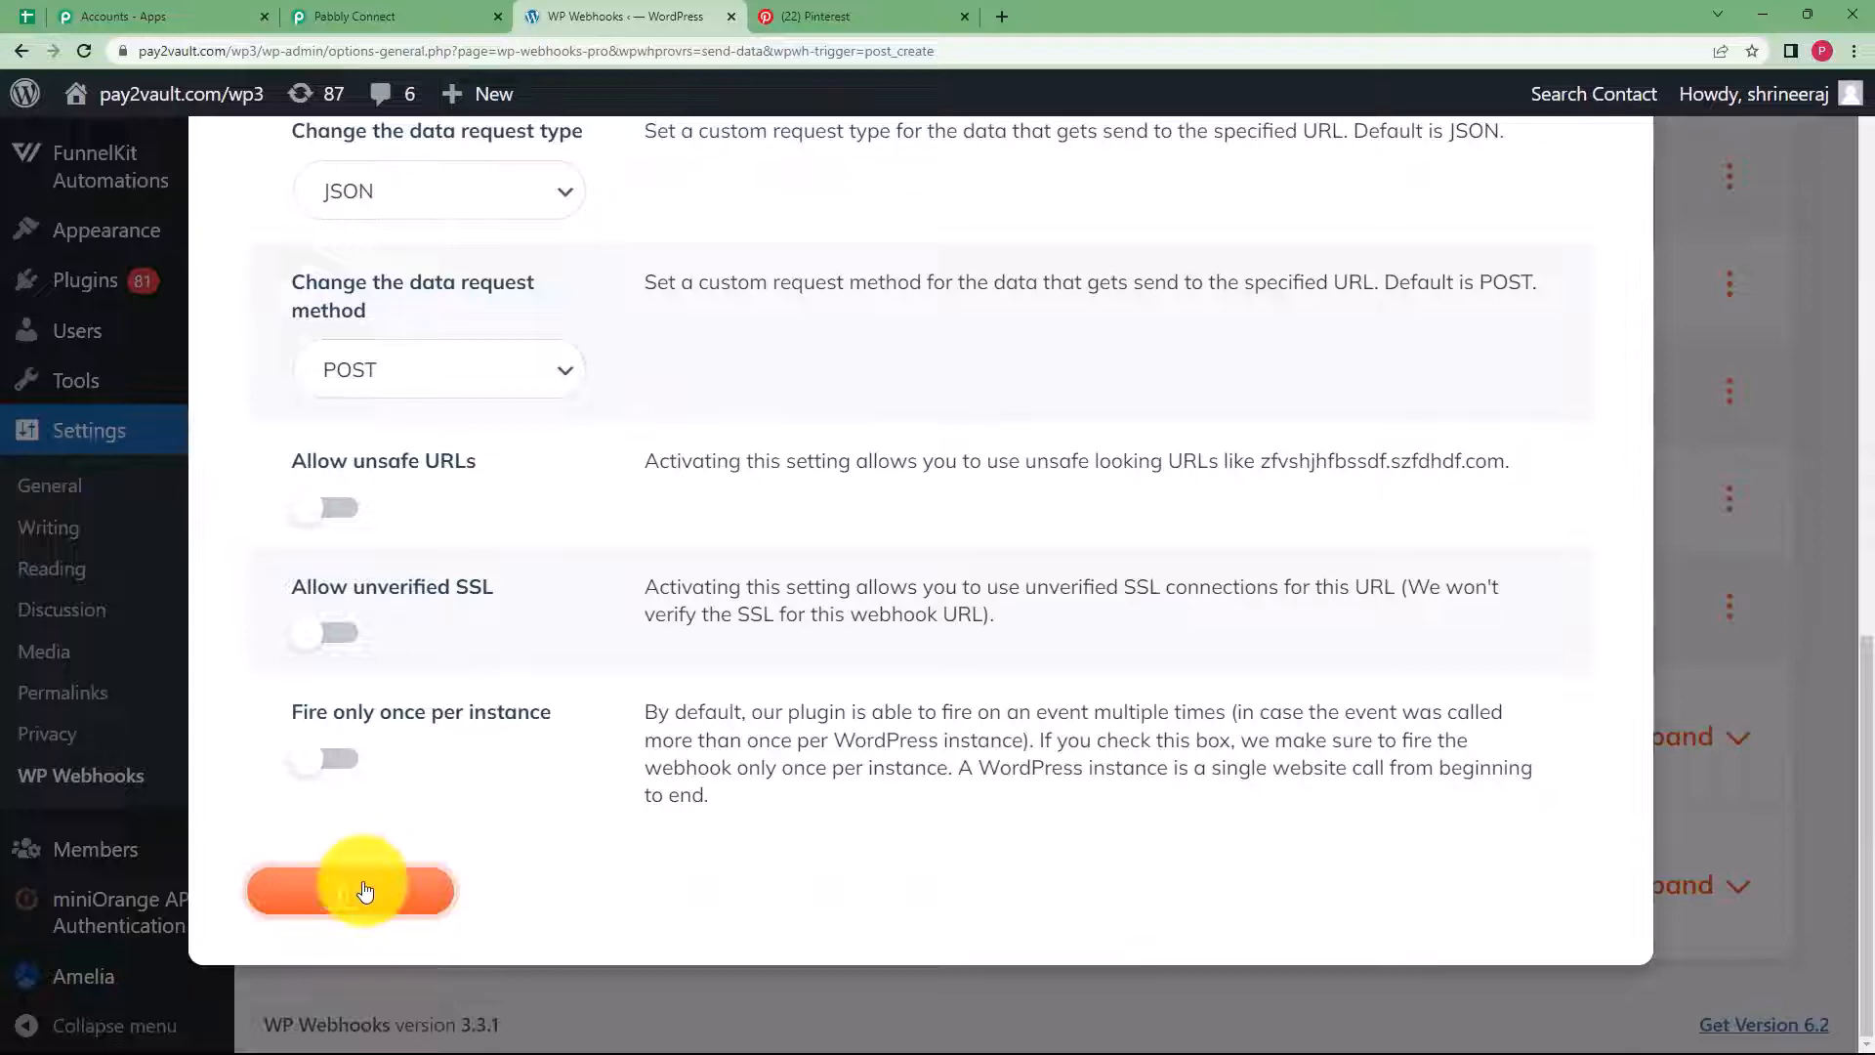
pyautogui.click(1767, 172)
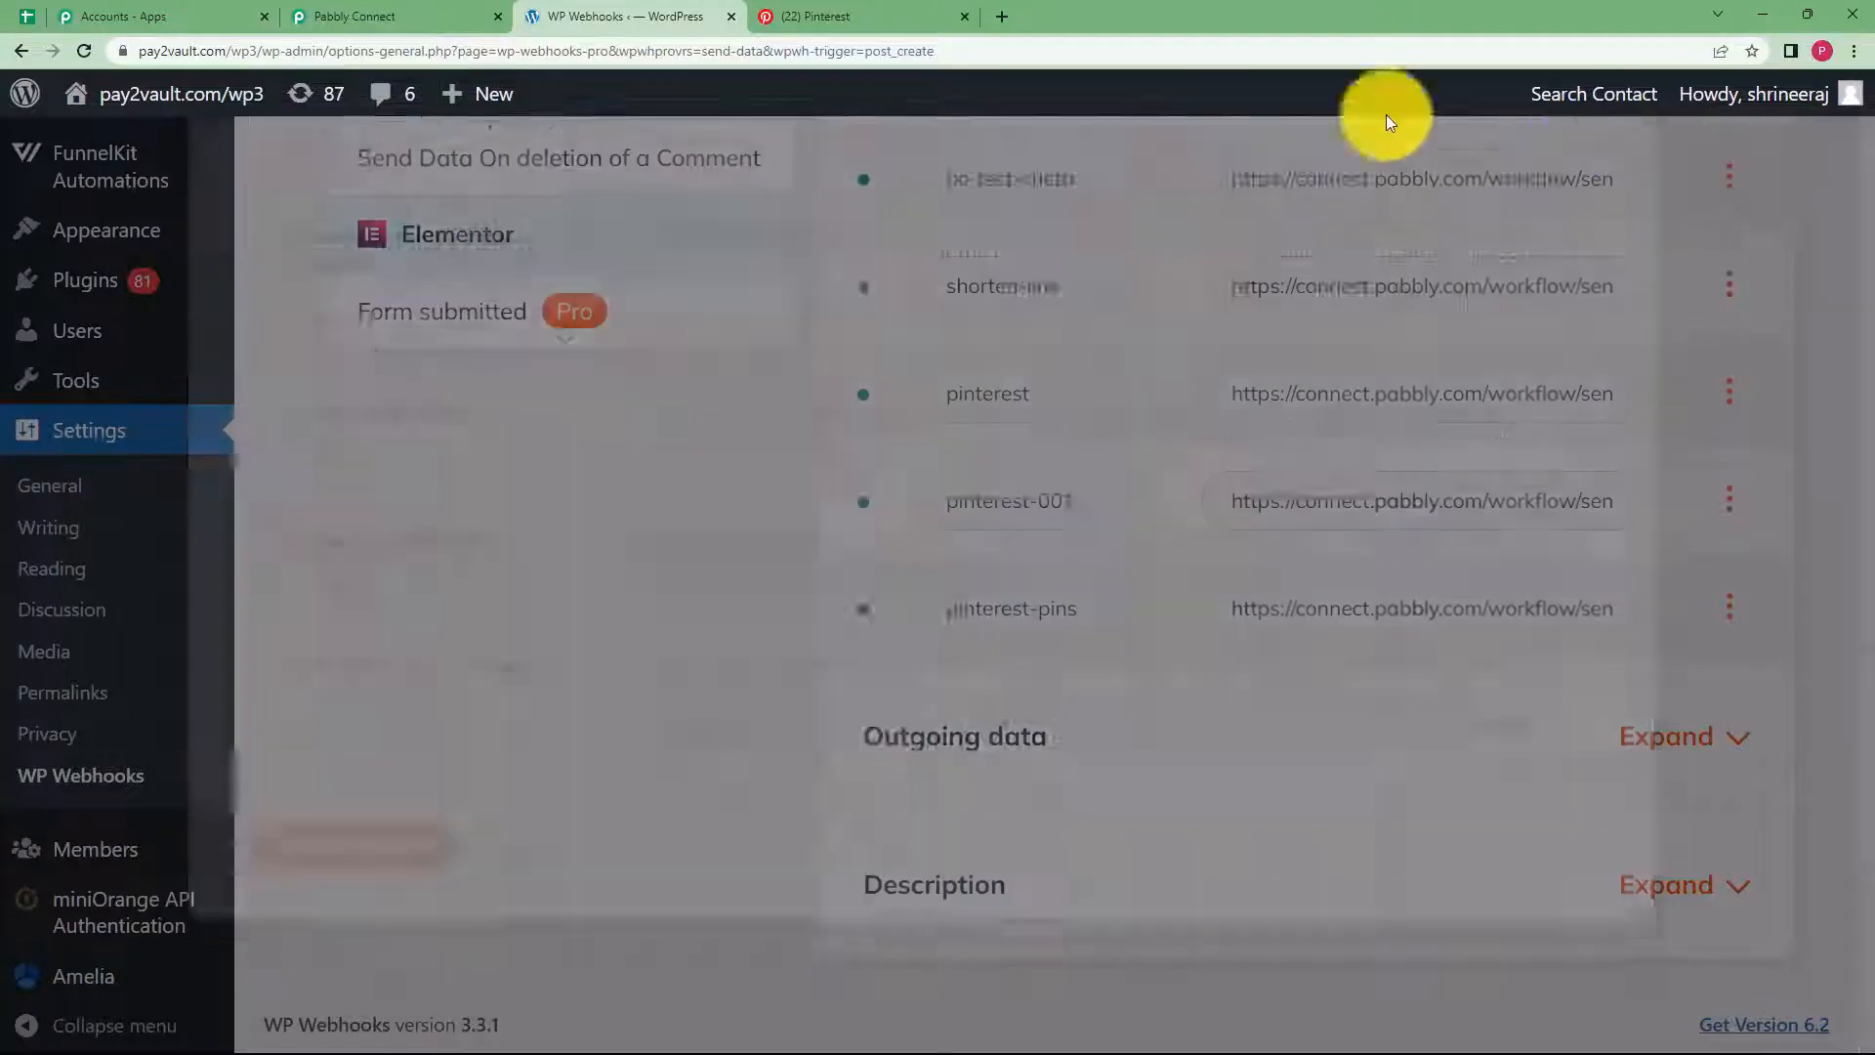
# Check the trigger's webhook listening status in Pabbly Connect and start a new post in WordPress
pyautogui.click(351, 17)
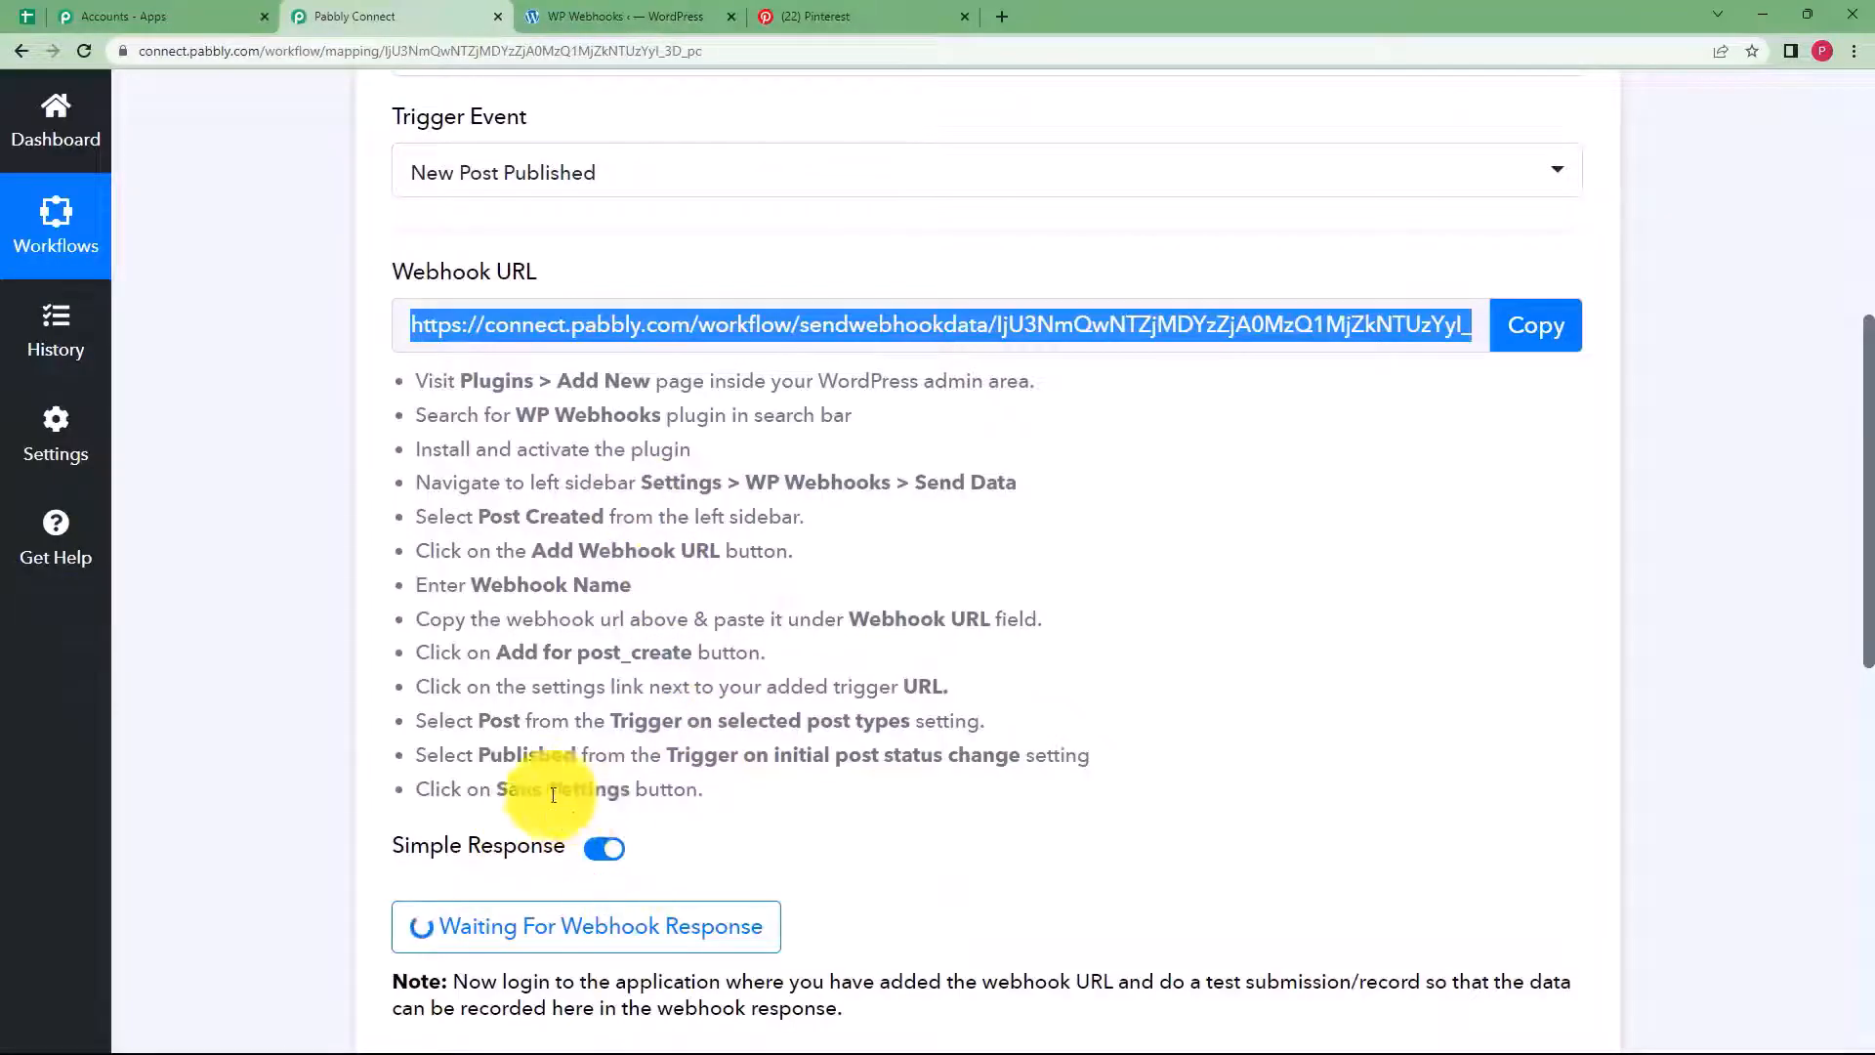
pyautogui.scroll(-2, 322, 794)
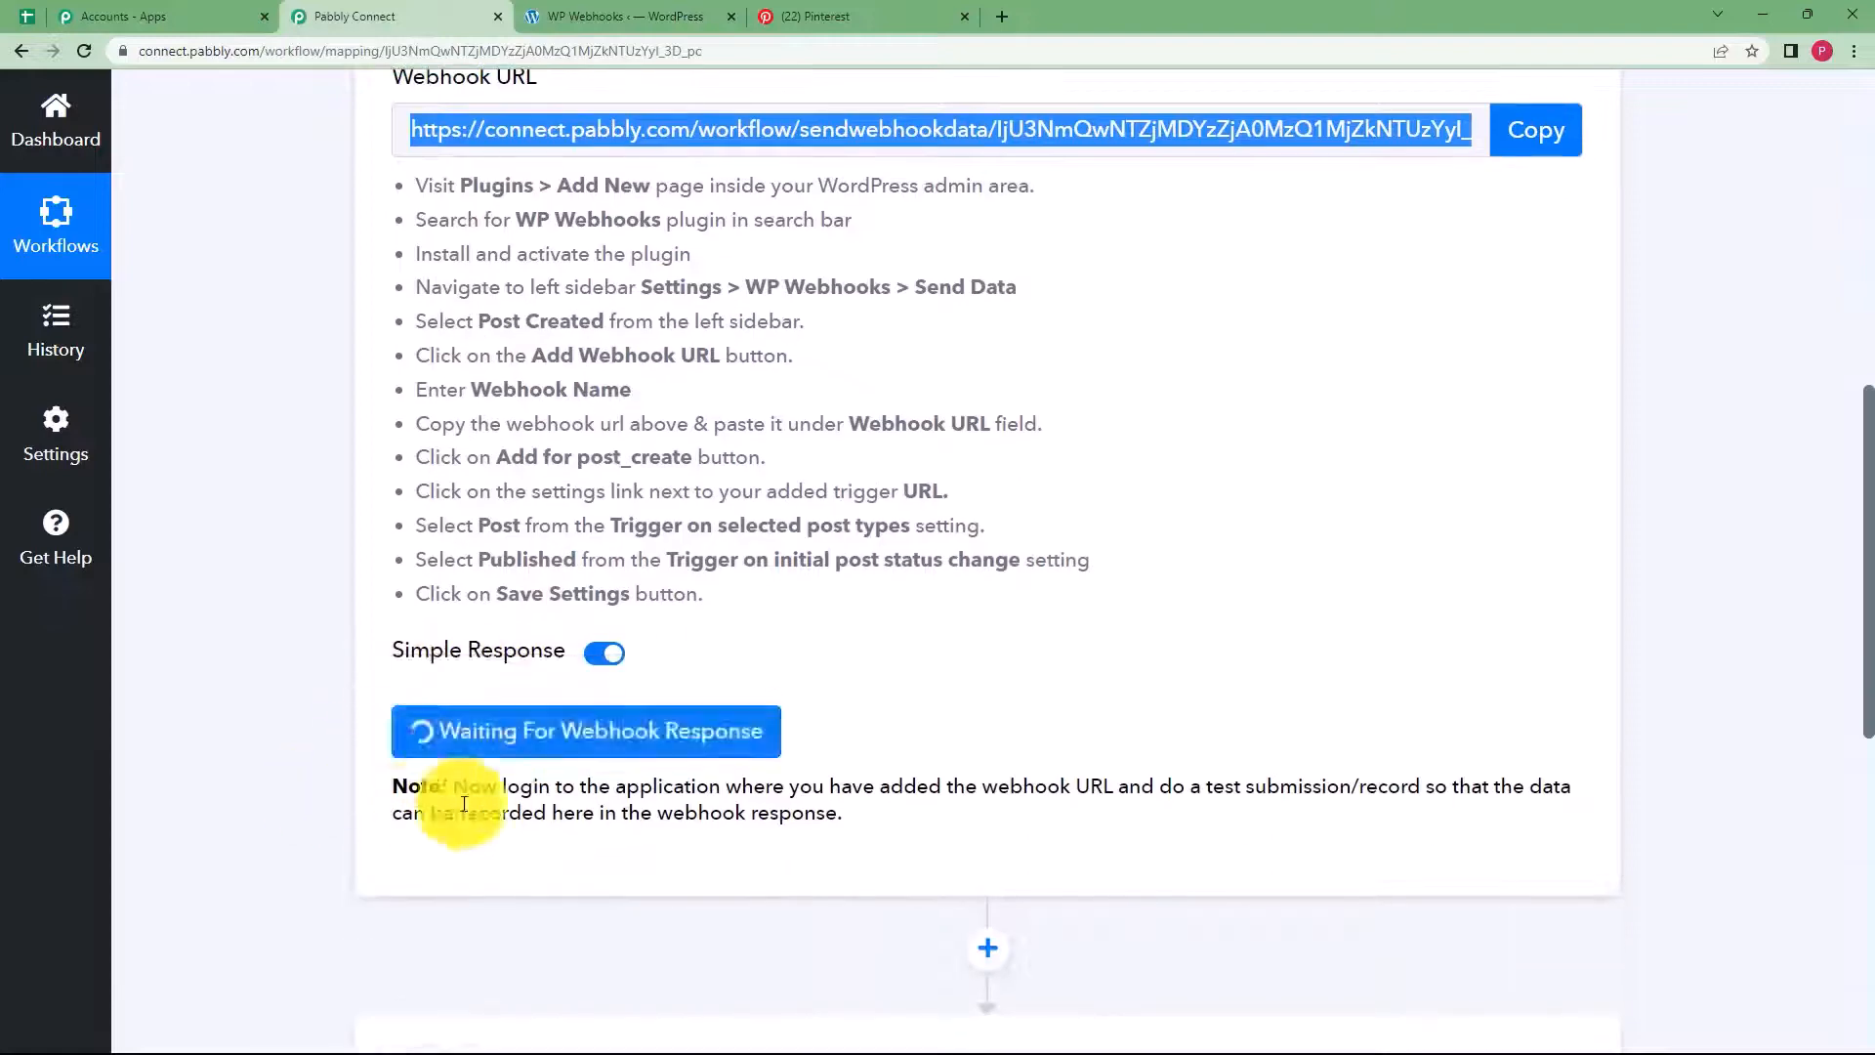
pyautogui.click(586, 16)
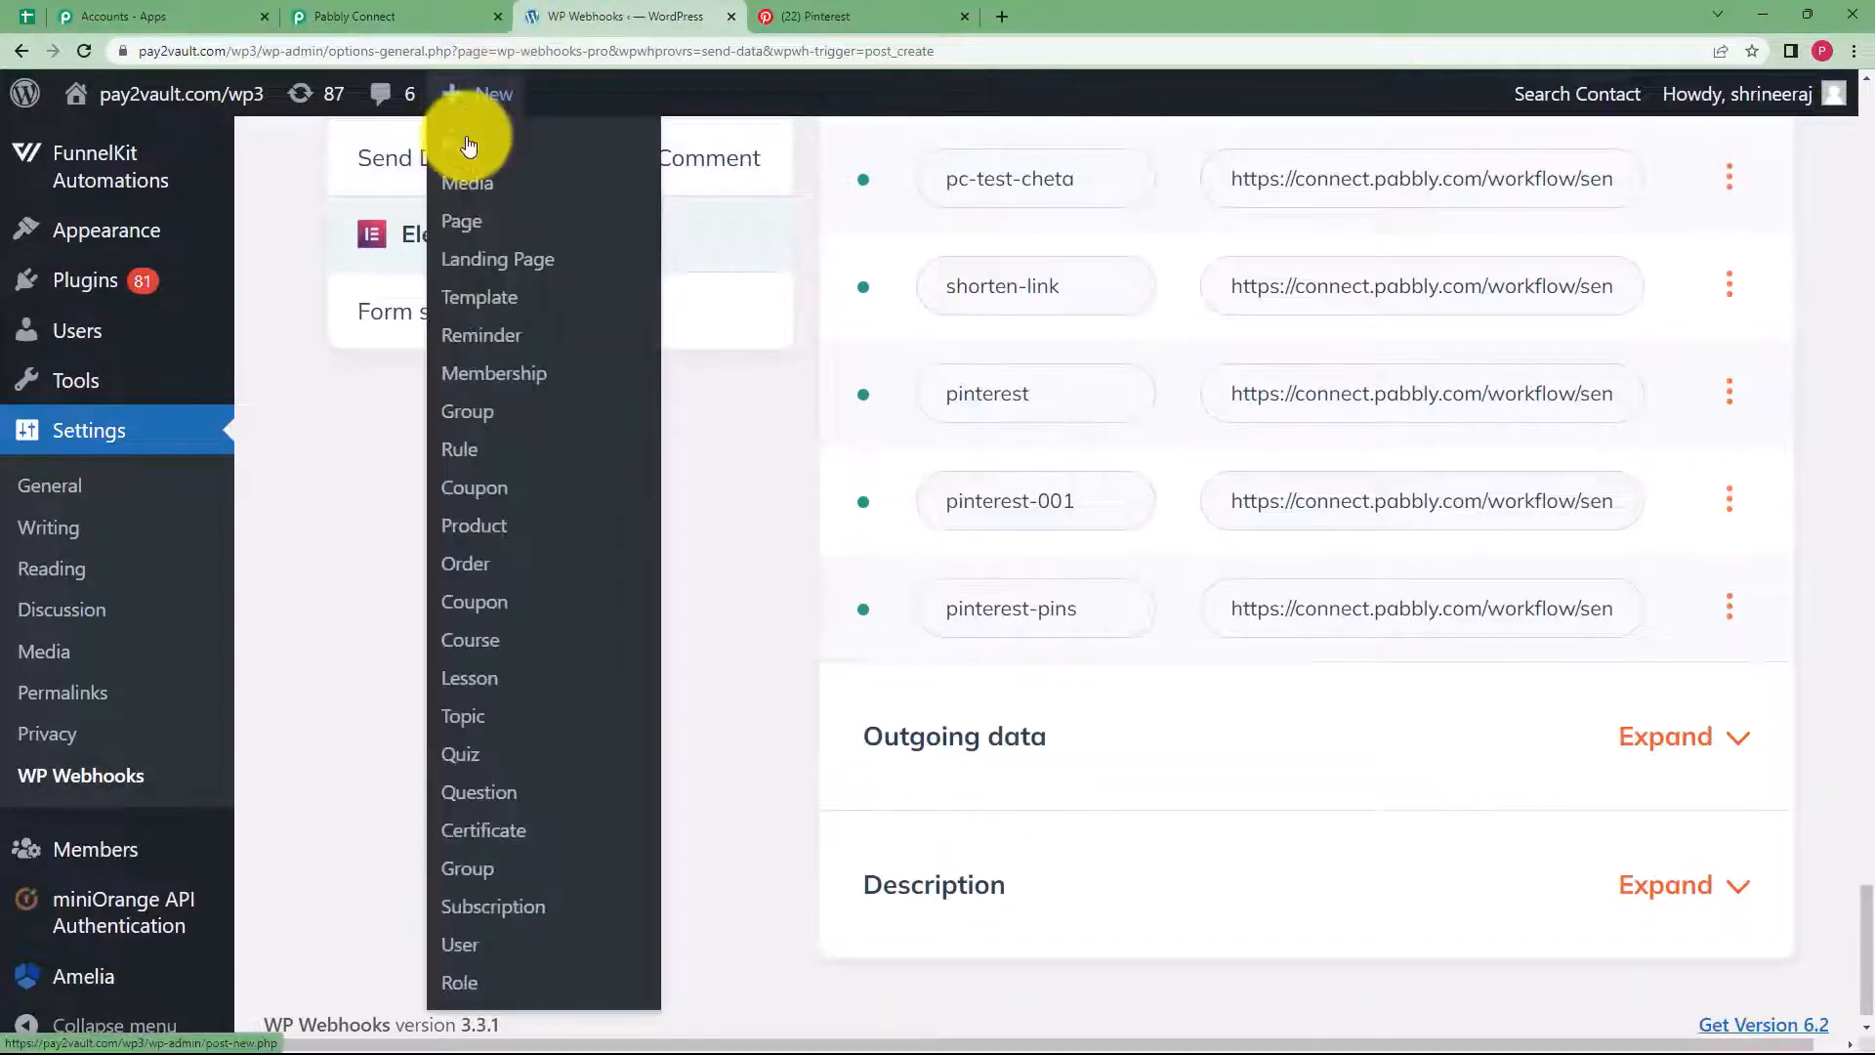
pyautogui.click(467, 142)
pyautogui.scroll(-6, 523, 526)
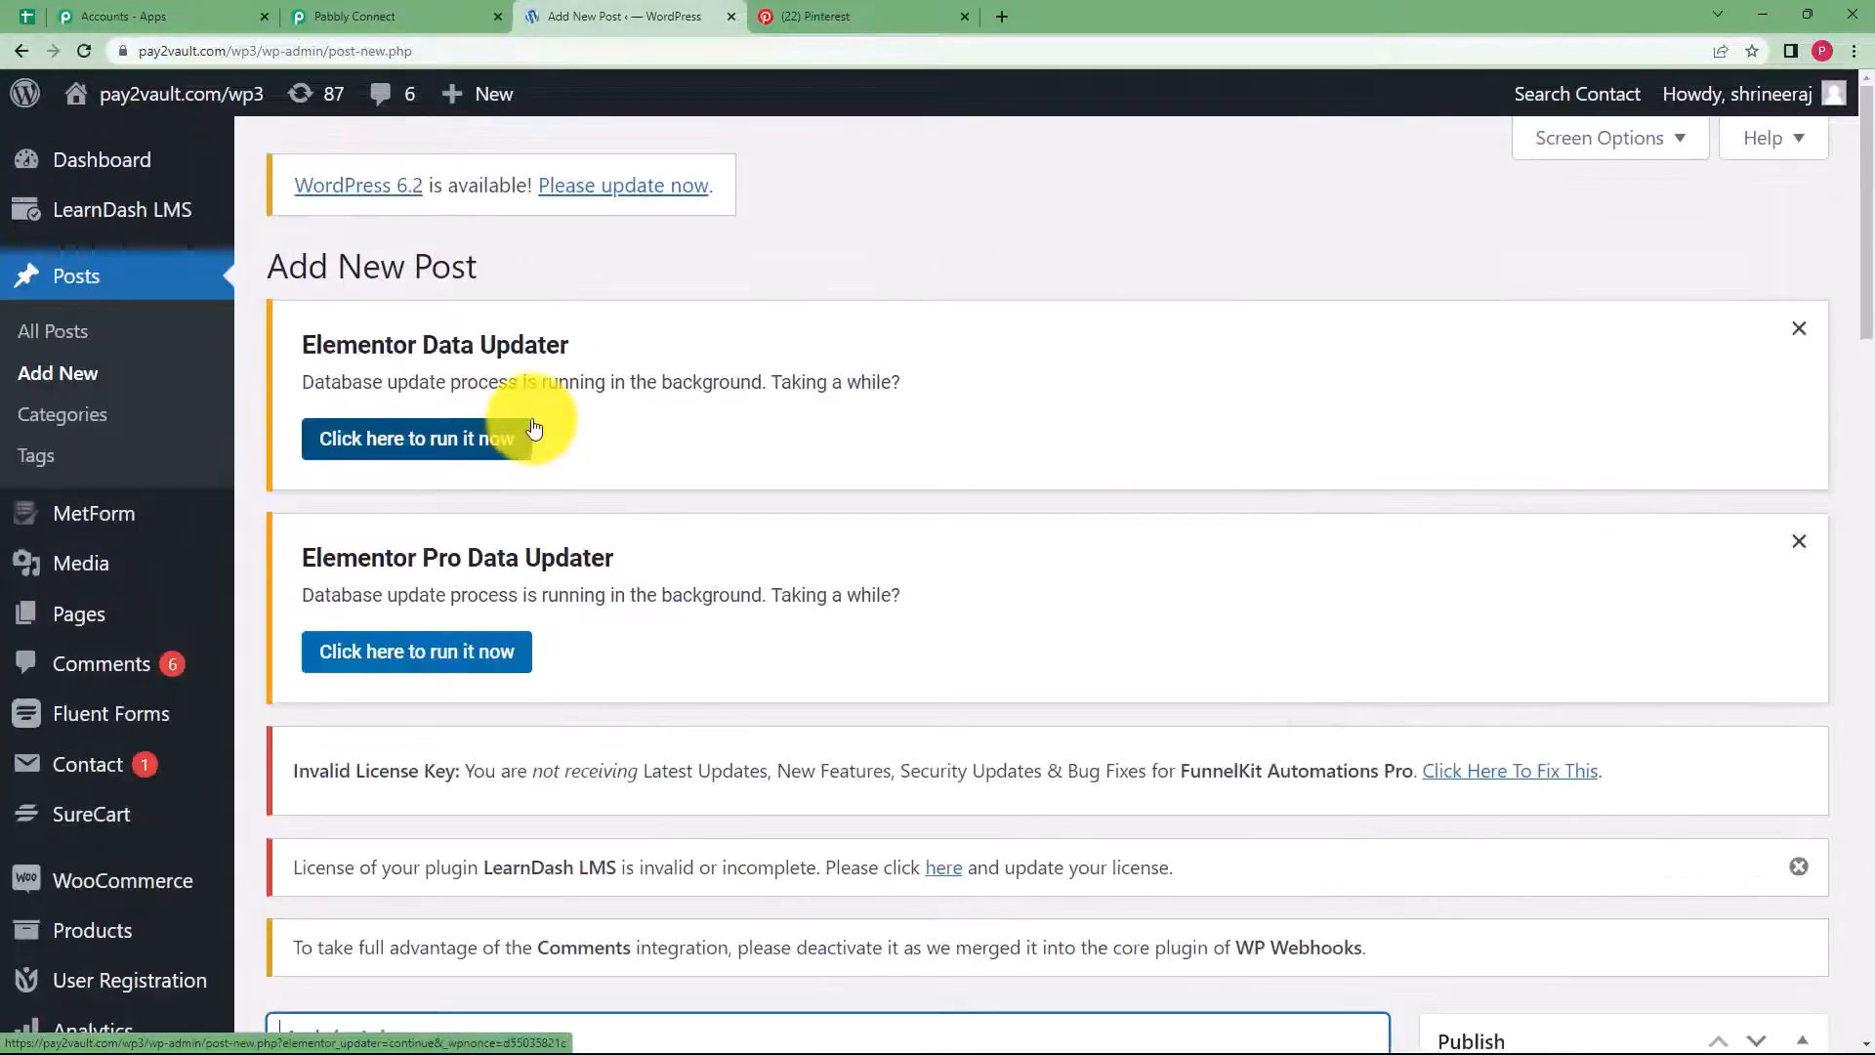
pyautogui.click(796, 16)
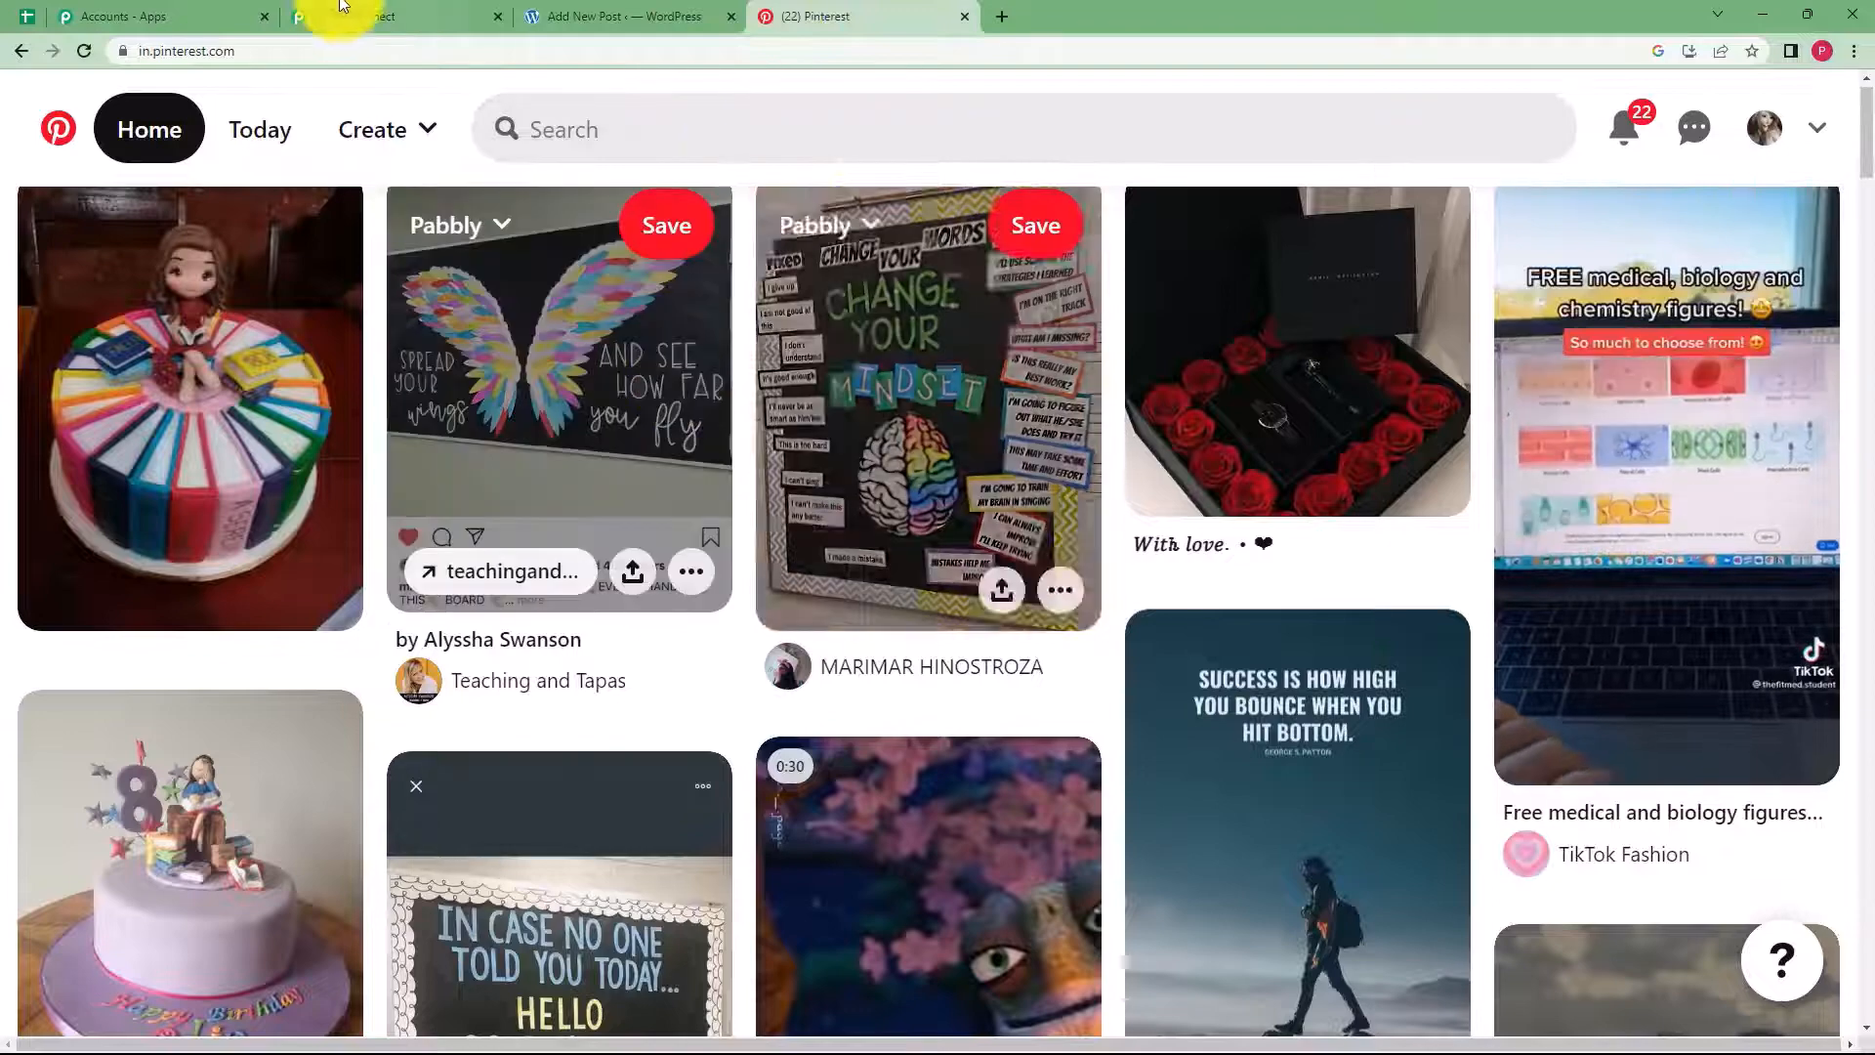
pyautogui.click(356, 16)
pyautogui.click(564, 9)
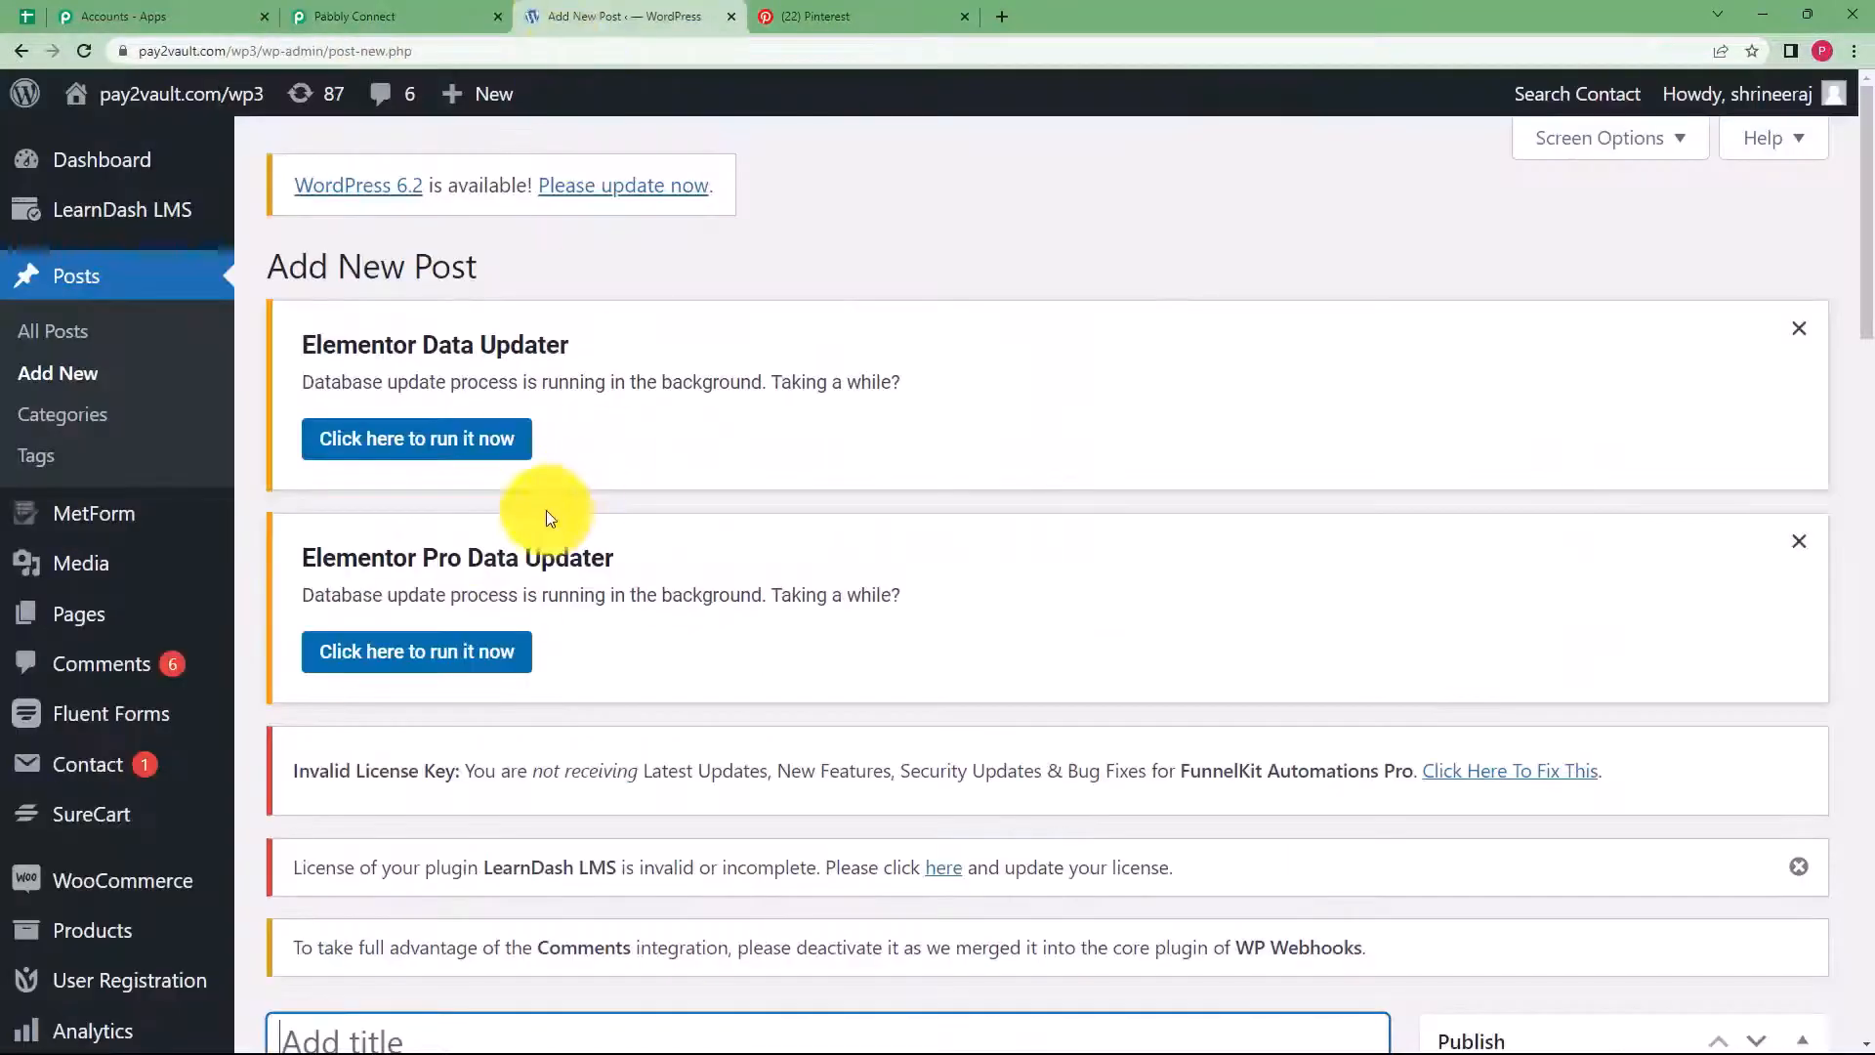
# Title the post "What Moon stands for?" and fill its body with the paragraph beginning "The moon signifies wisdom, intuition, birth, death, reincarnation"
pyautogui.scroll(-6, 547, 510)
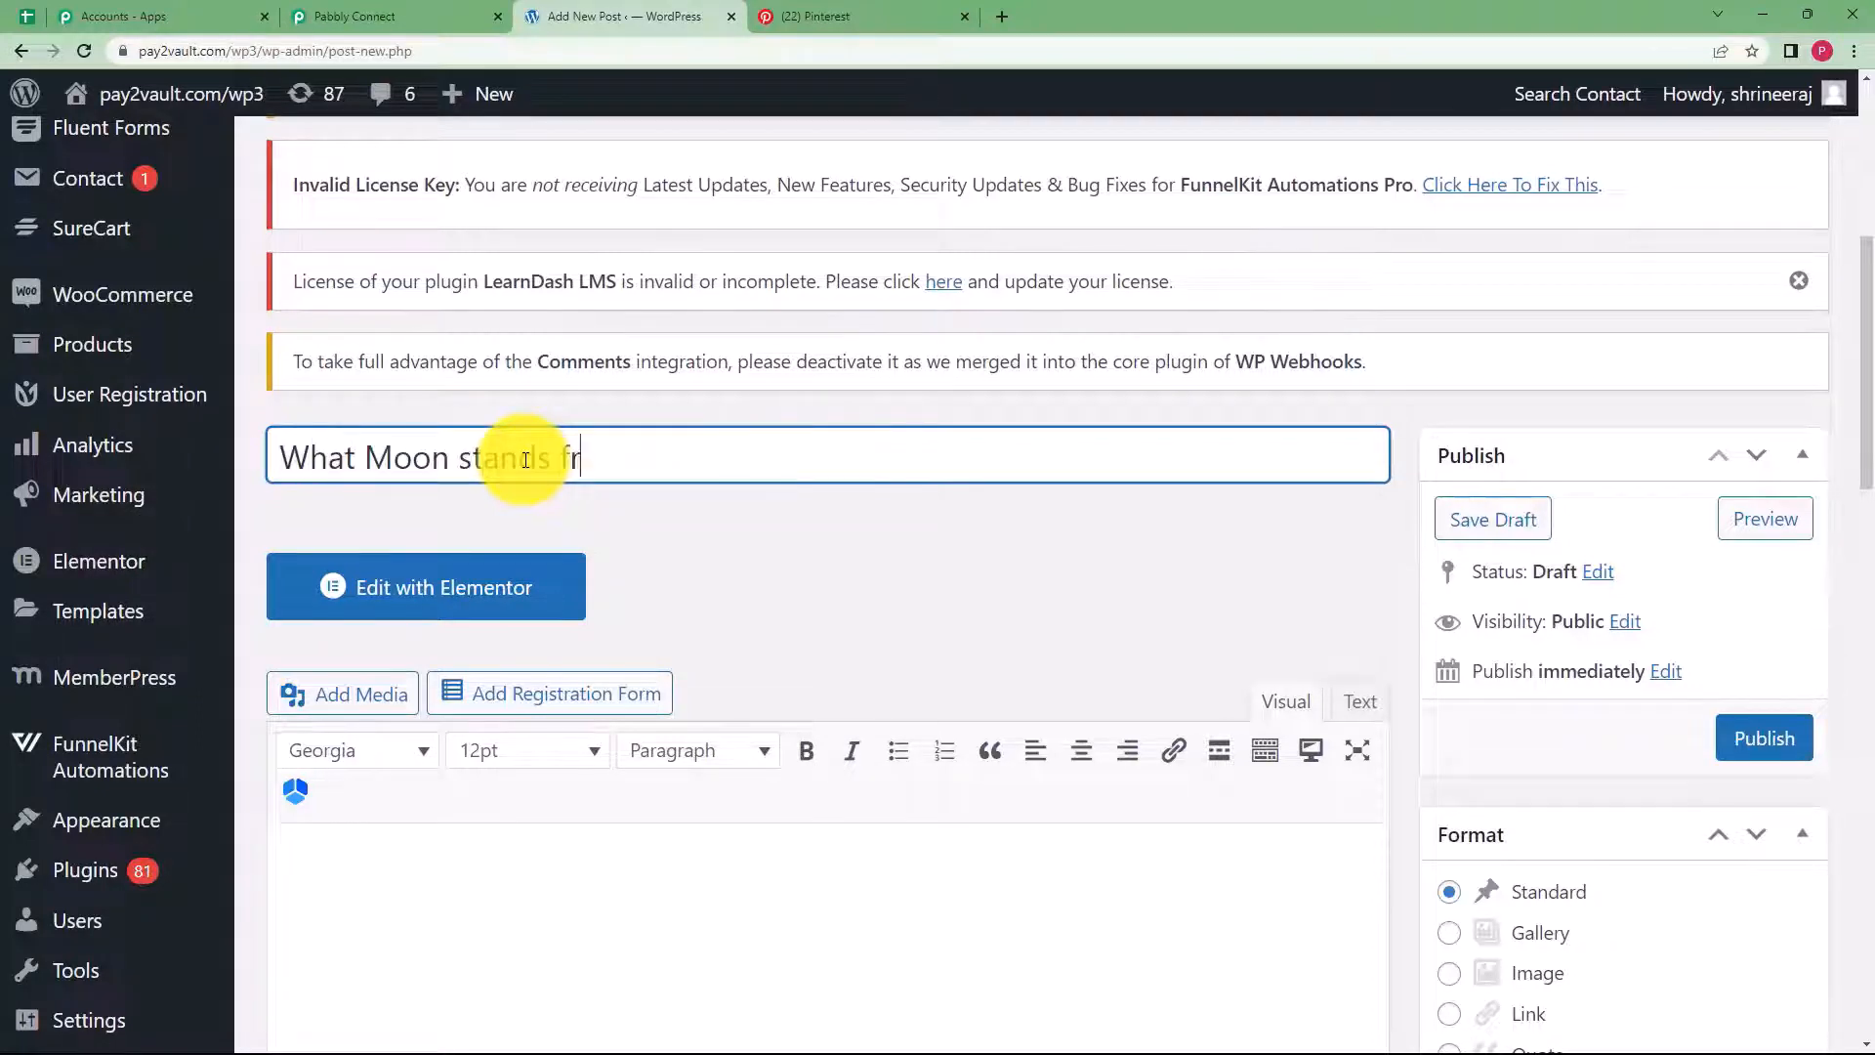
pyautogui.click(452, 862)
pyautogui.scroll(-4, 385, 514)
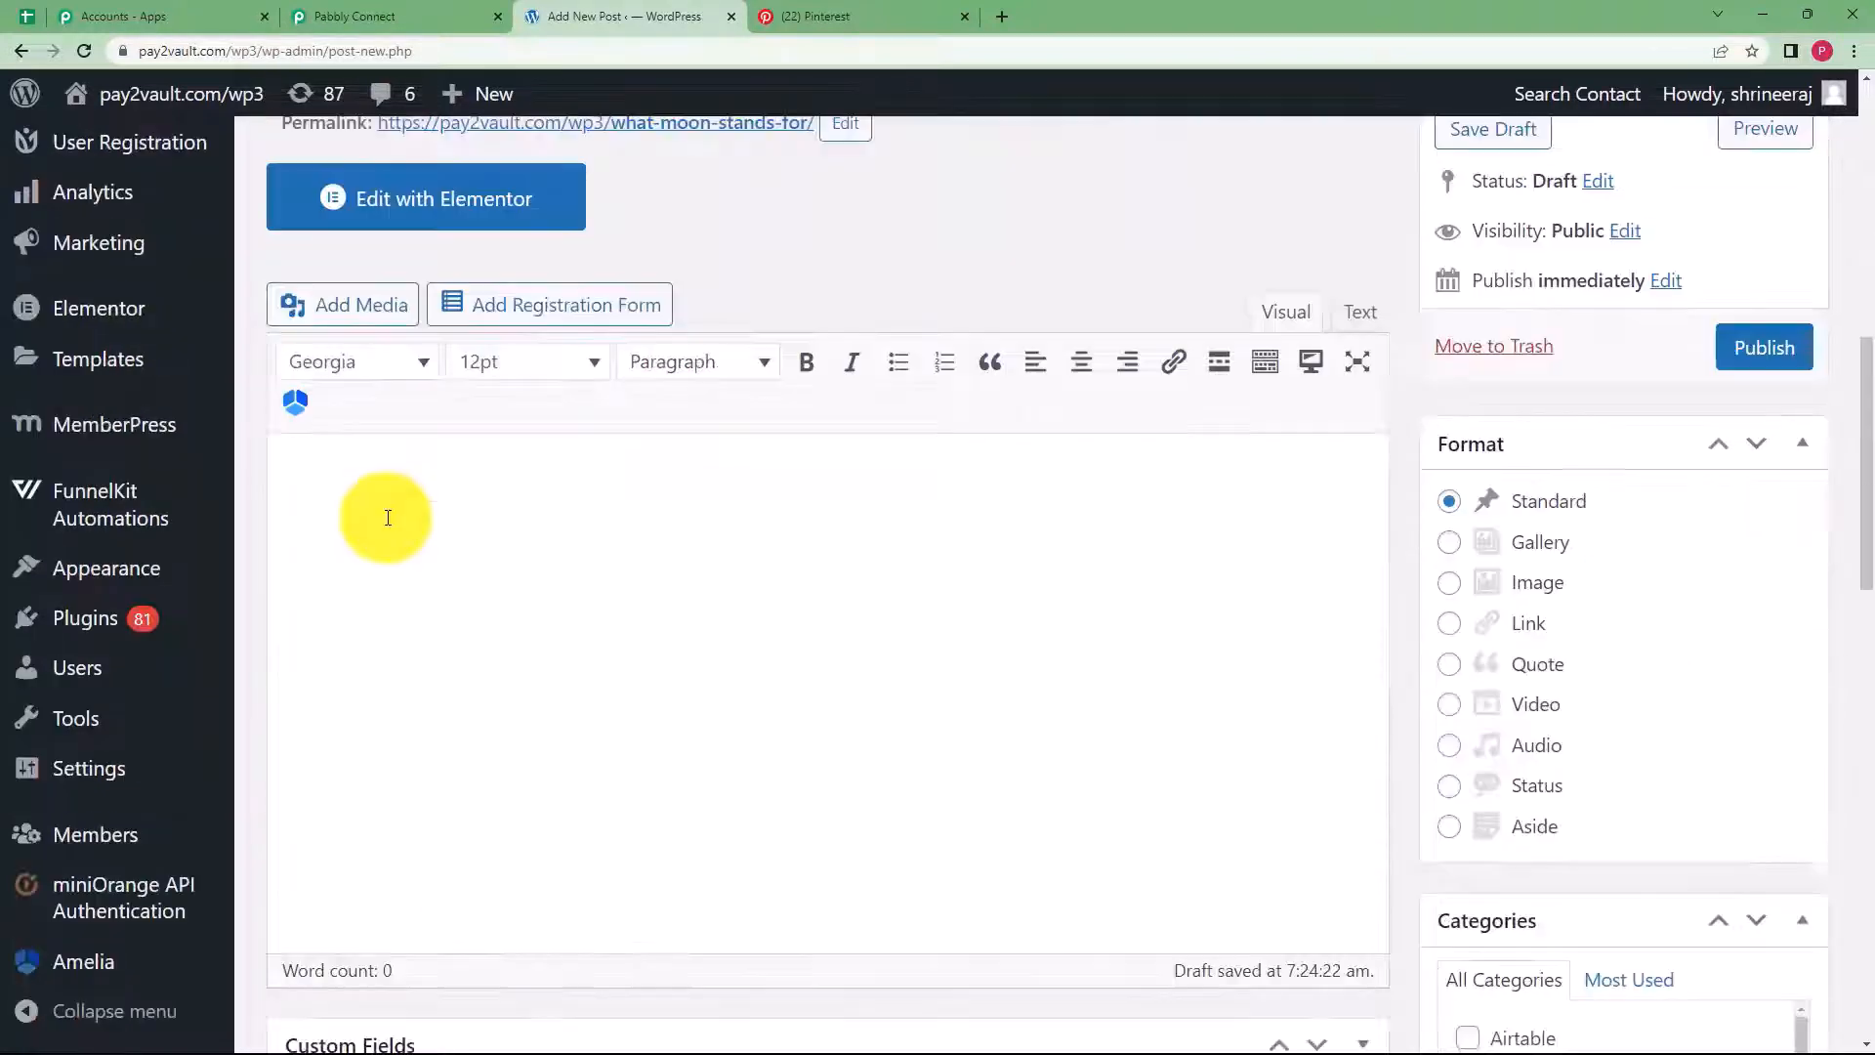
pyautogui.write('The moon signifies wisdom, intuition, birth, death, reincarnation, and a spiritual connection. Moon cycles are similar to the cycle of a seed: the seed grows into a flower, then blooms, and then dies. The moon also represents our deepest personal needs.')
pyautogui.scroll(-1, 513, 568)
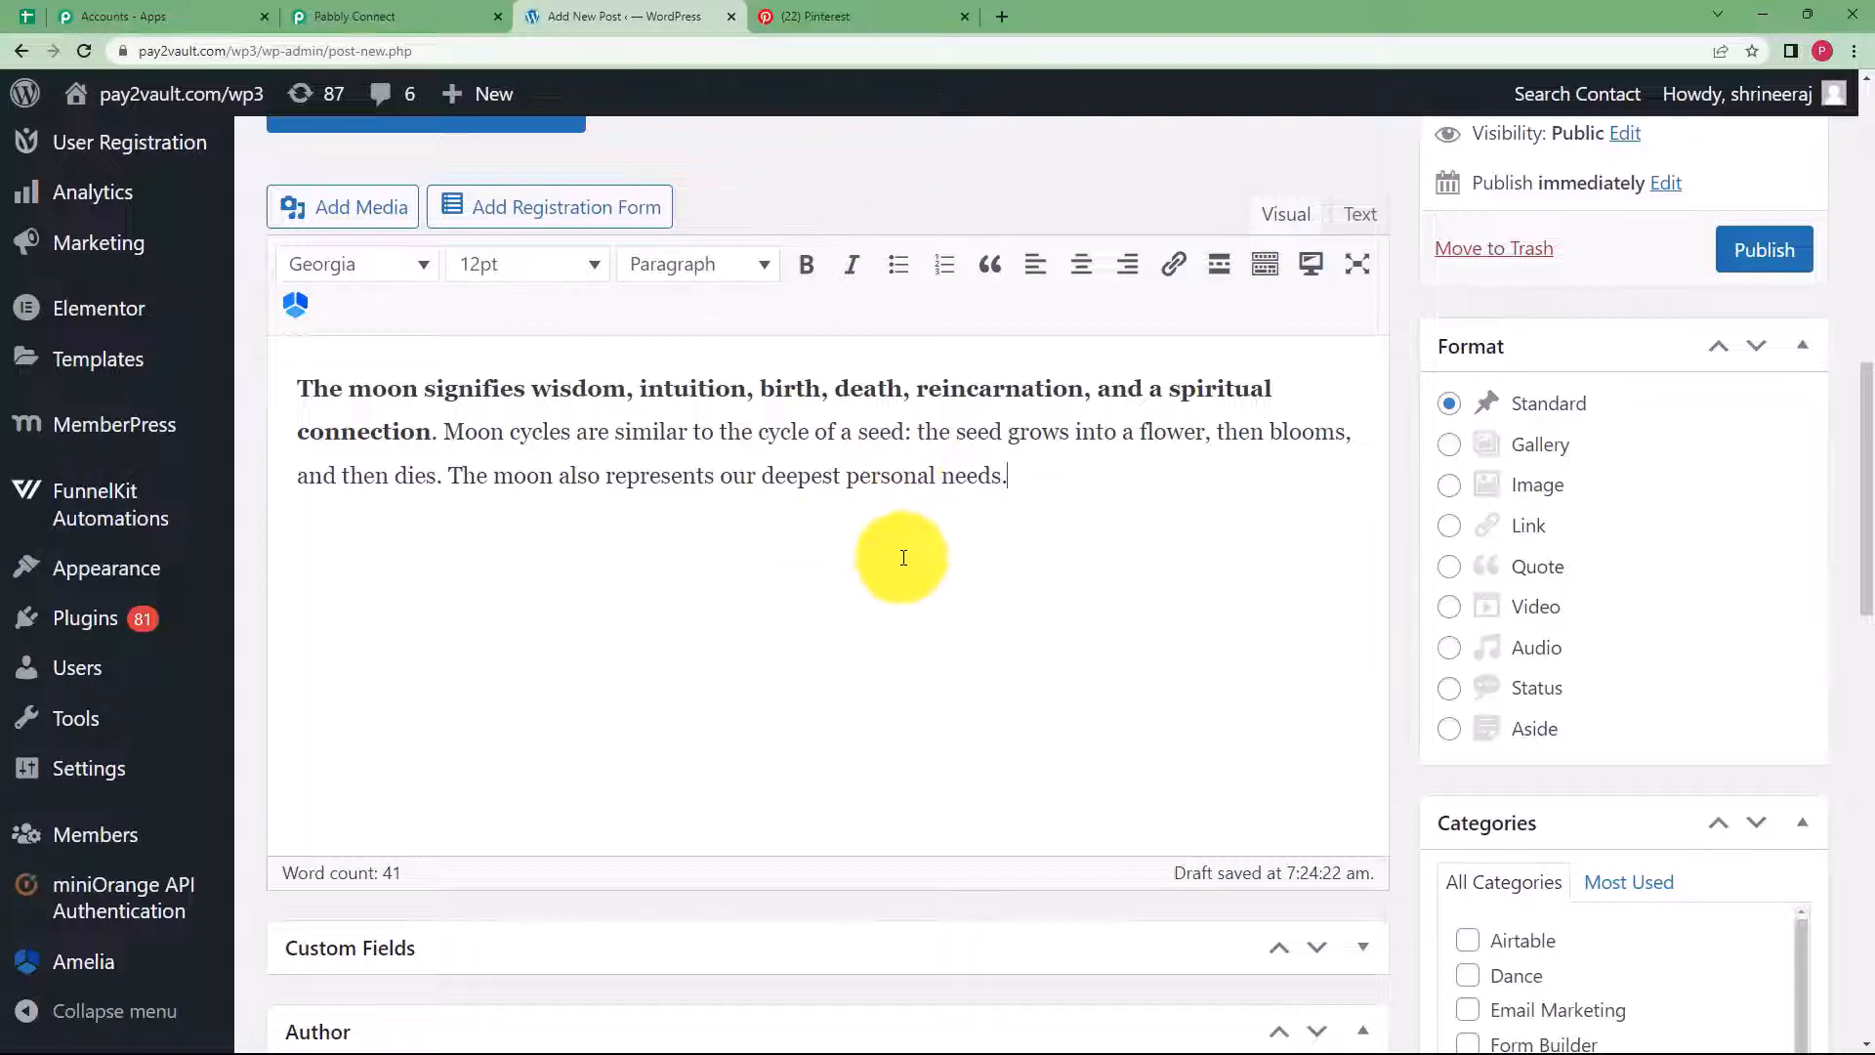
# Upload the "I want some one to talk to" art print PNG from Downloads and set it as the post's featured image
pyautogui.scroll(-12, 896, 553)
pyautogui.scroll(-5, 919, 552)
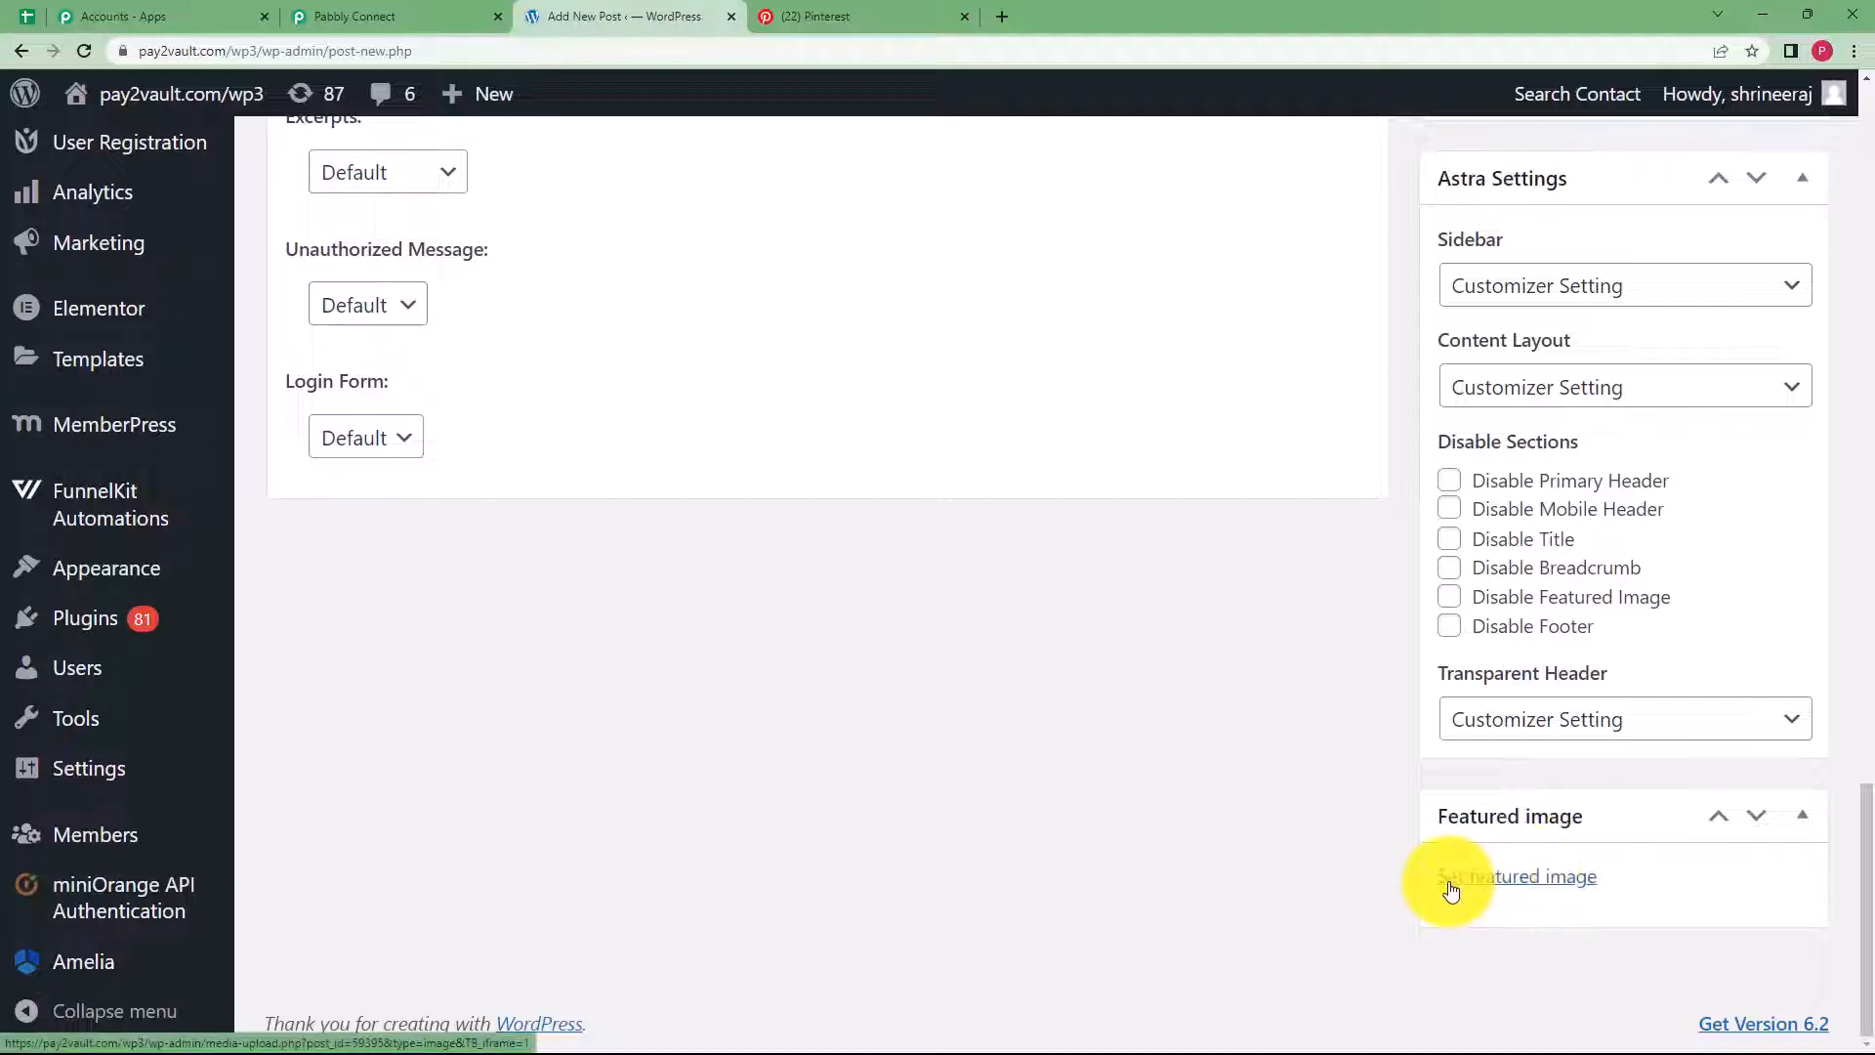
pyautogui.click(1550, 879)
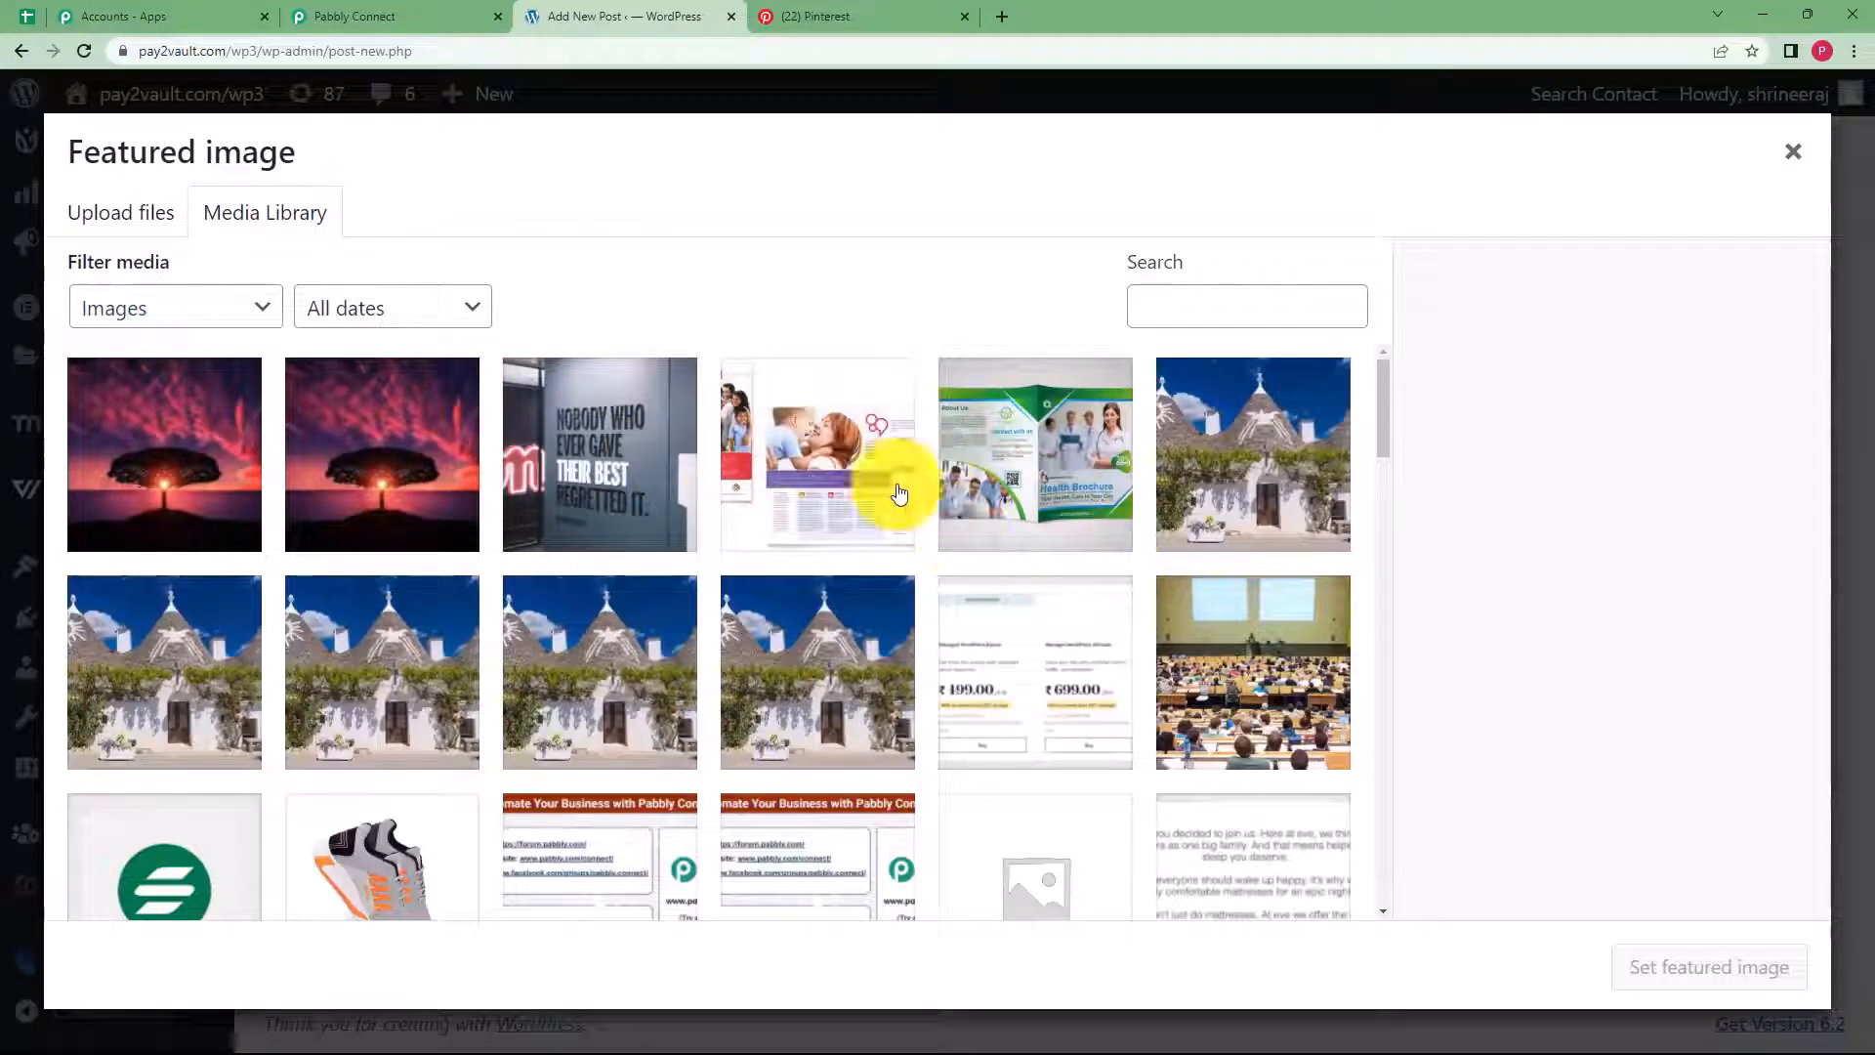
pyautogui.click(109, 221)
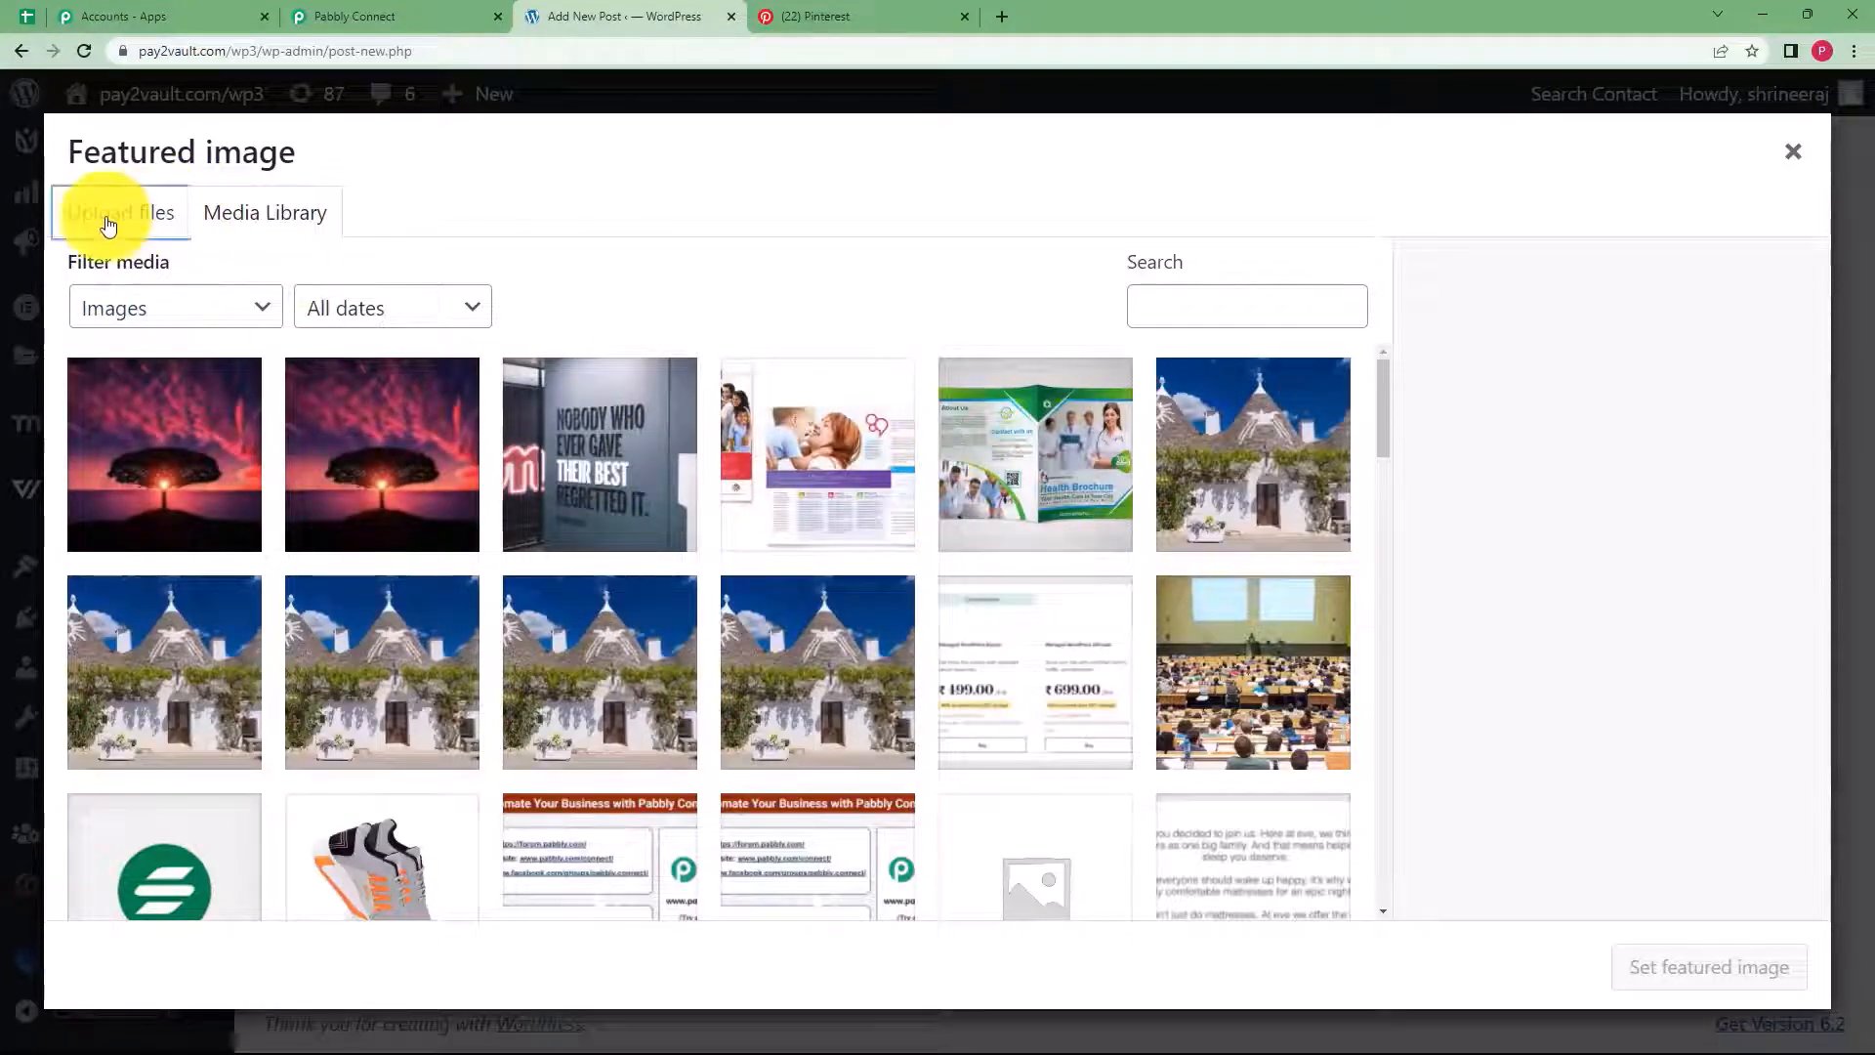
pyautogui.click(860, 600)
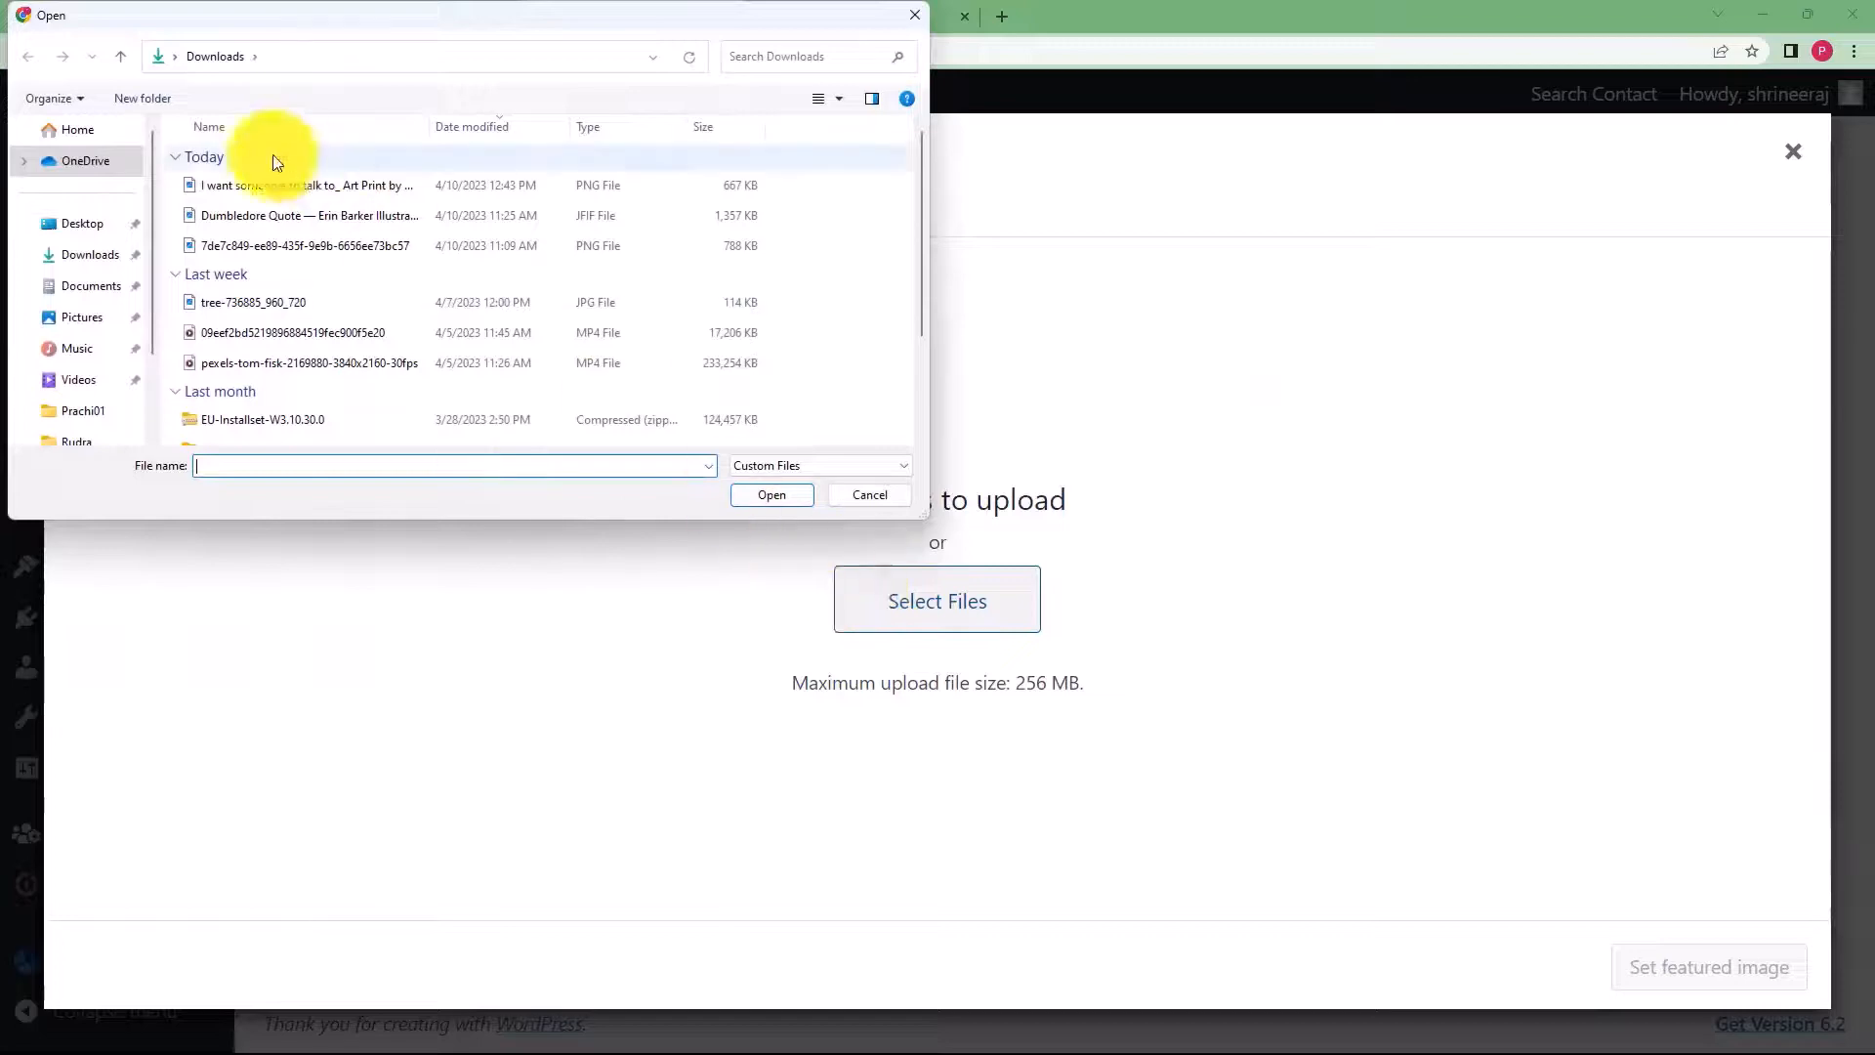
pyautogui.click(242, 187)
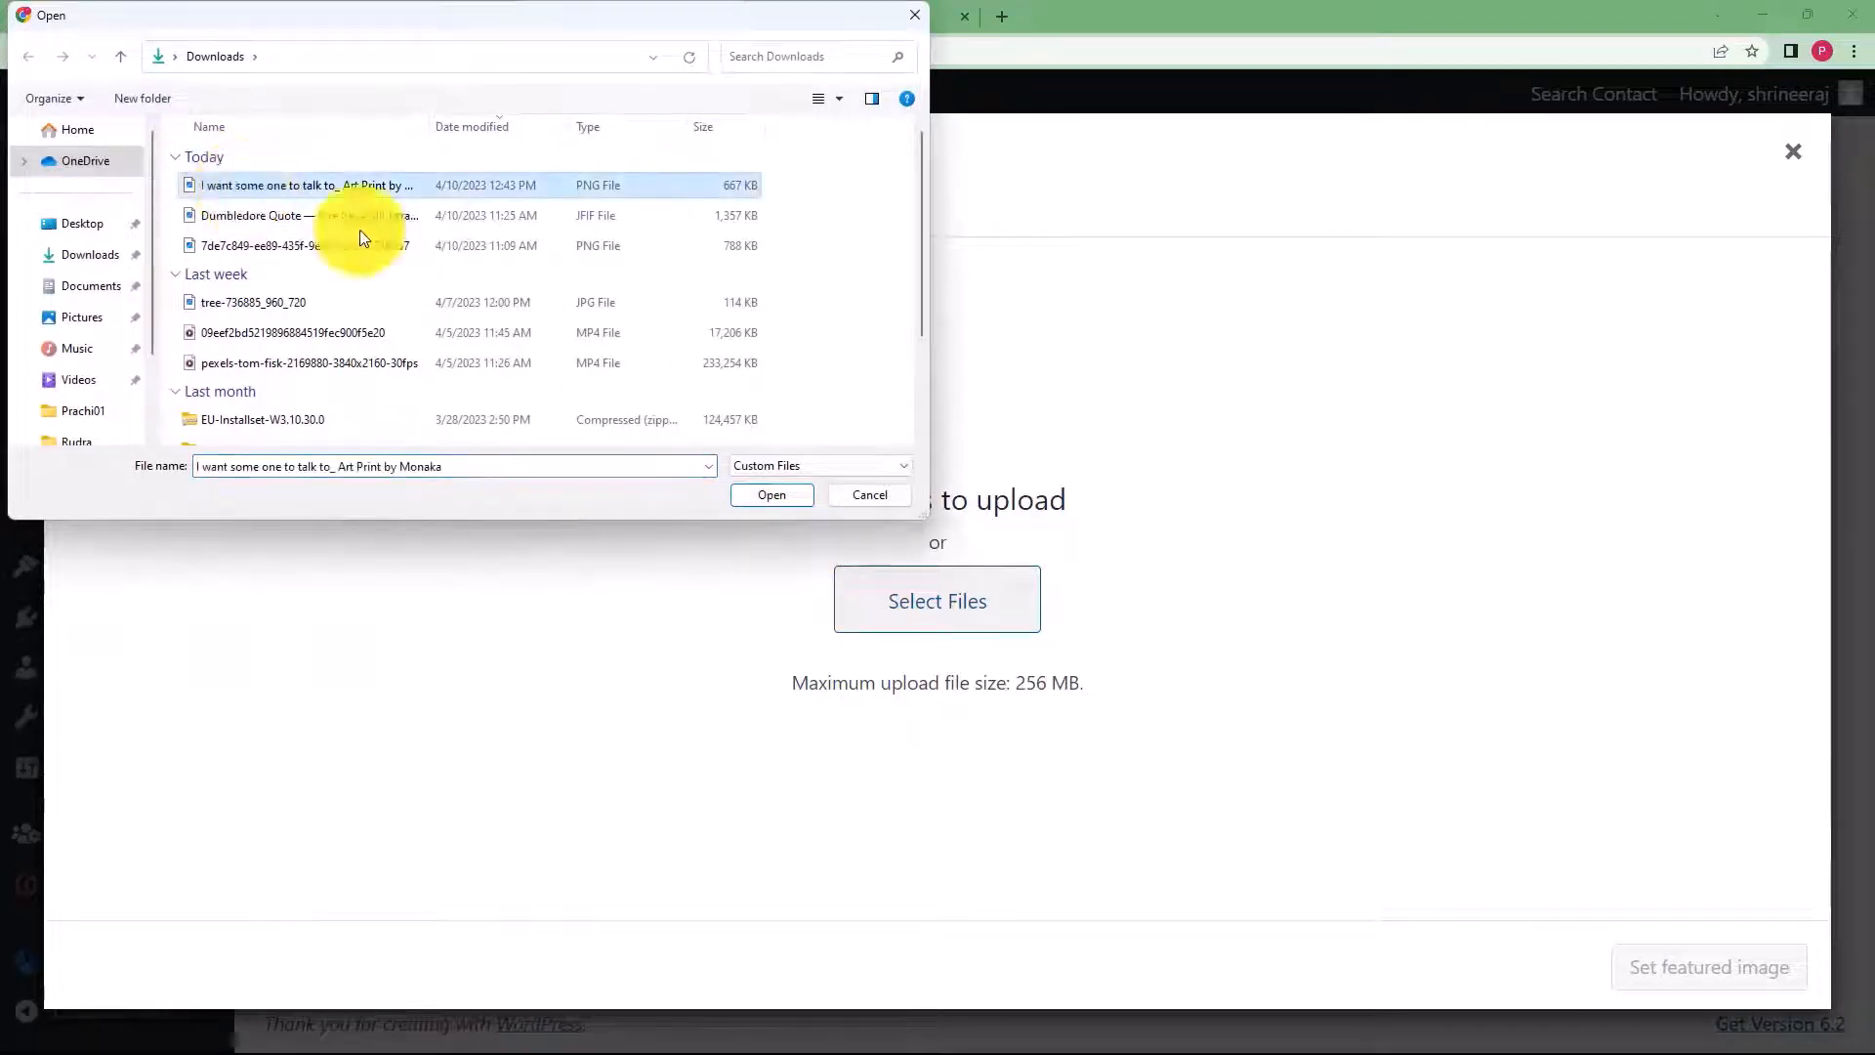
pyautogui.click(771, 494)
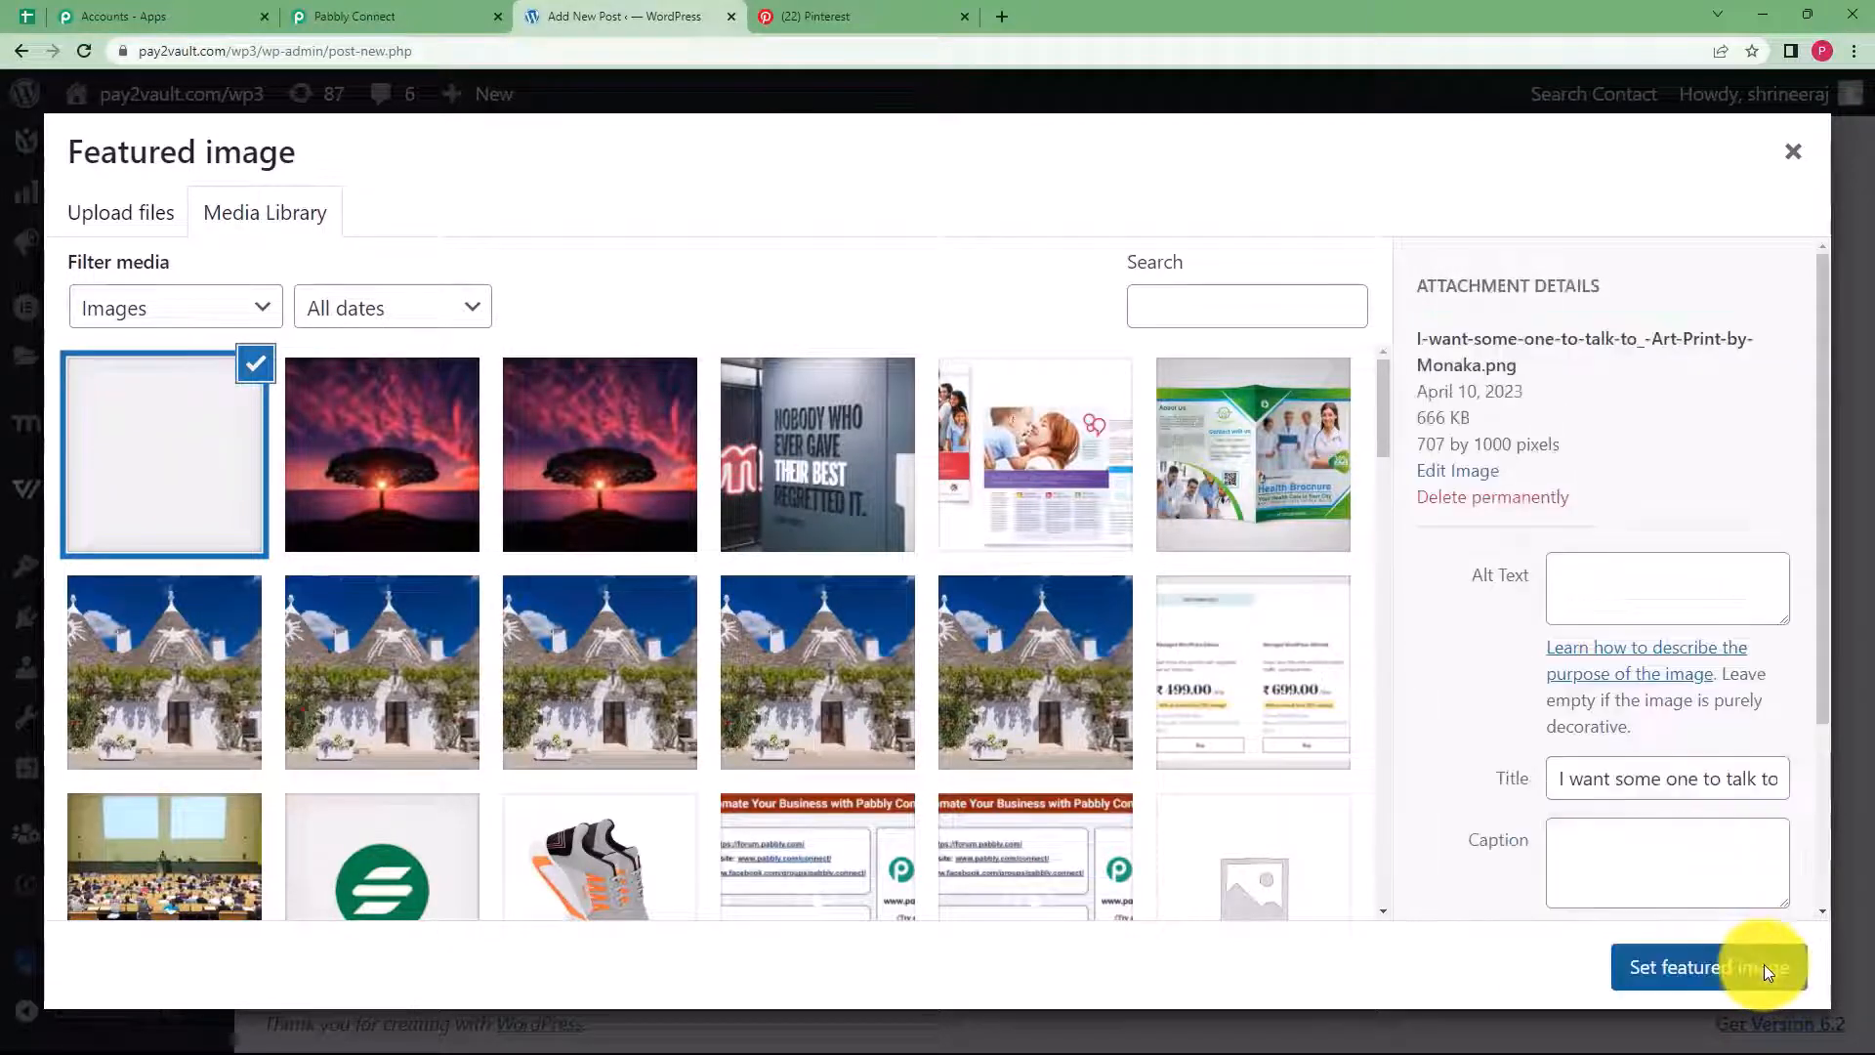
pyautogui.click(1718, 979)
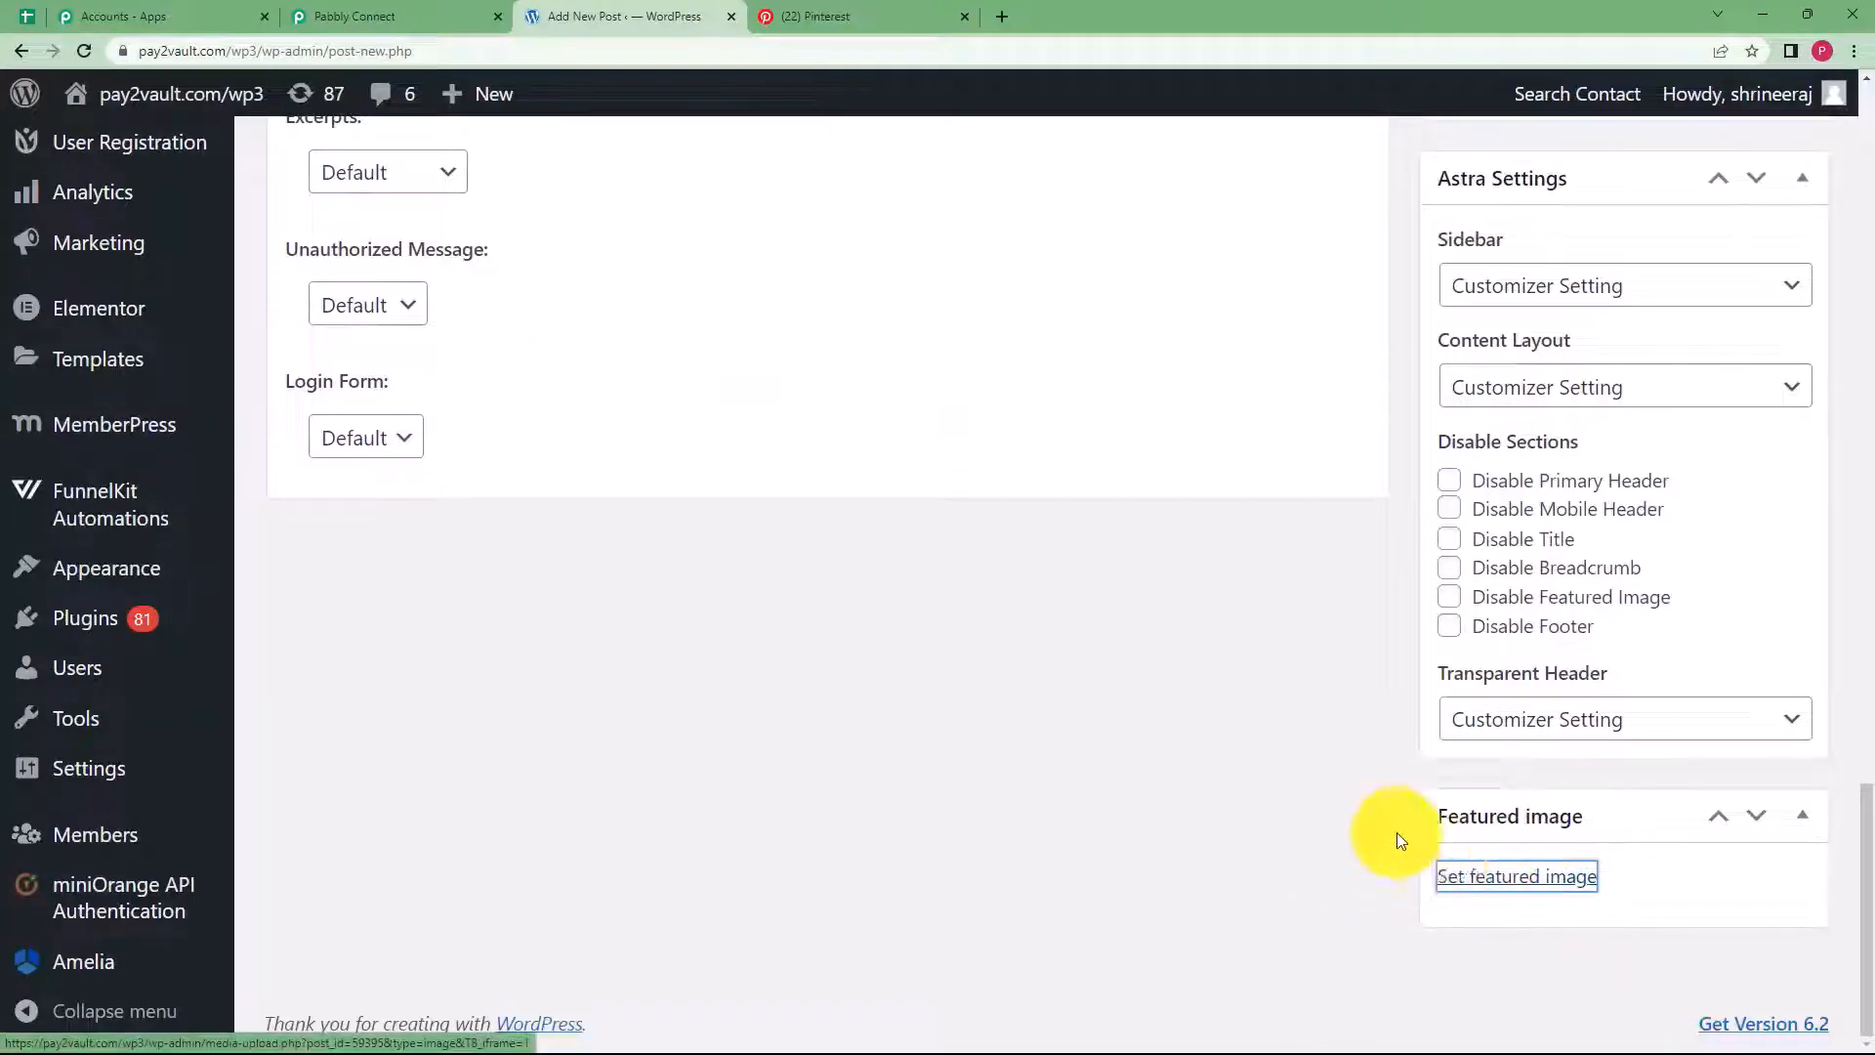
pyautogui.scroll(-4, 1371, 844)
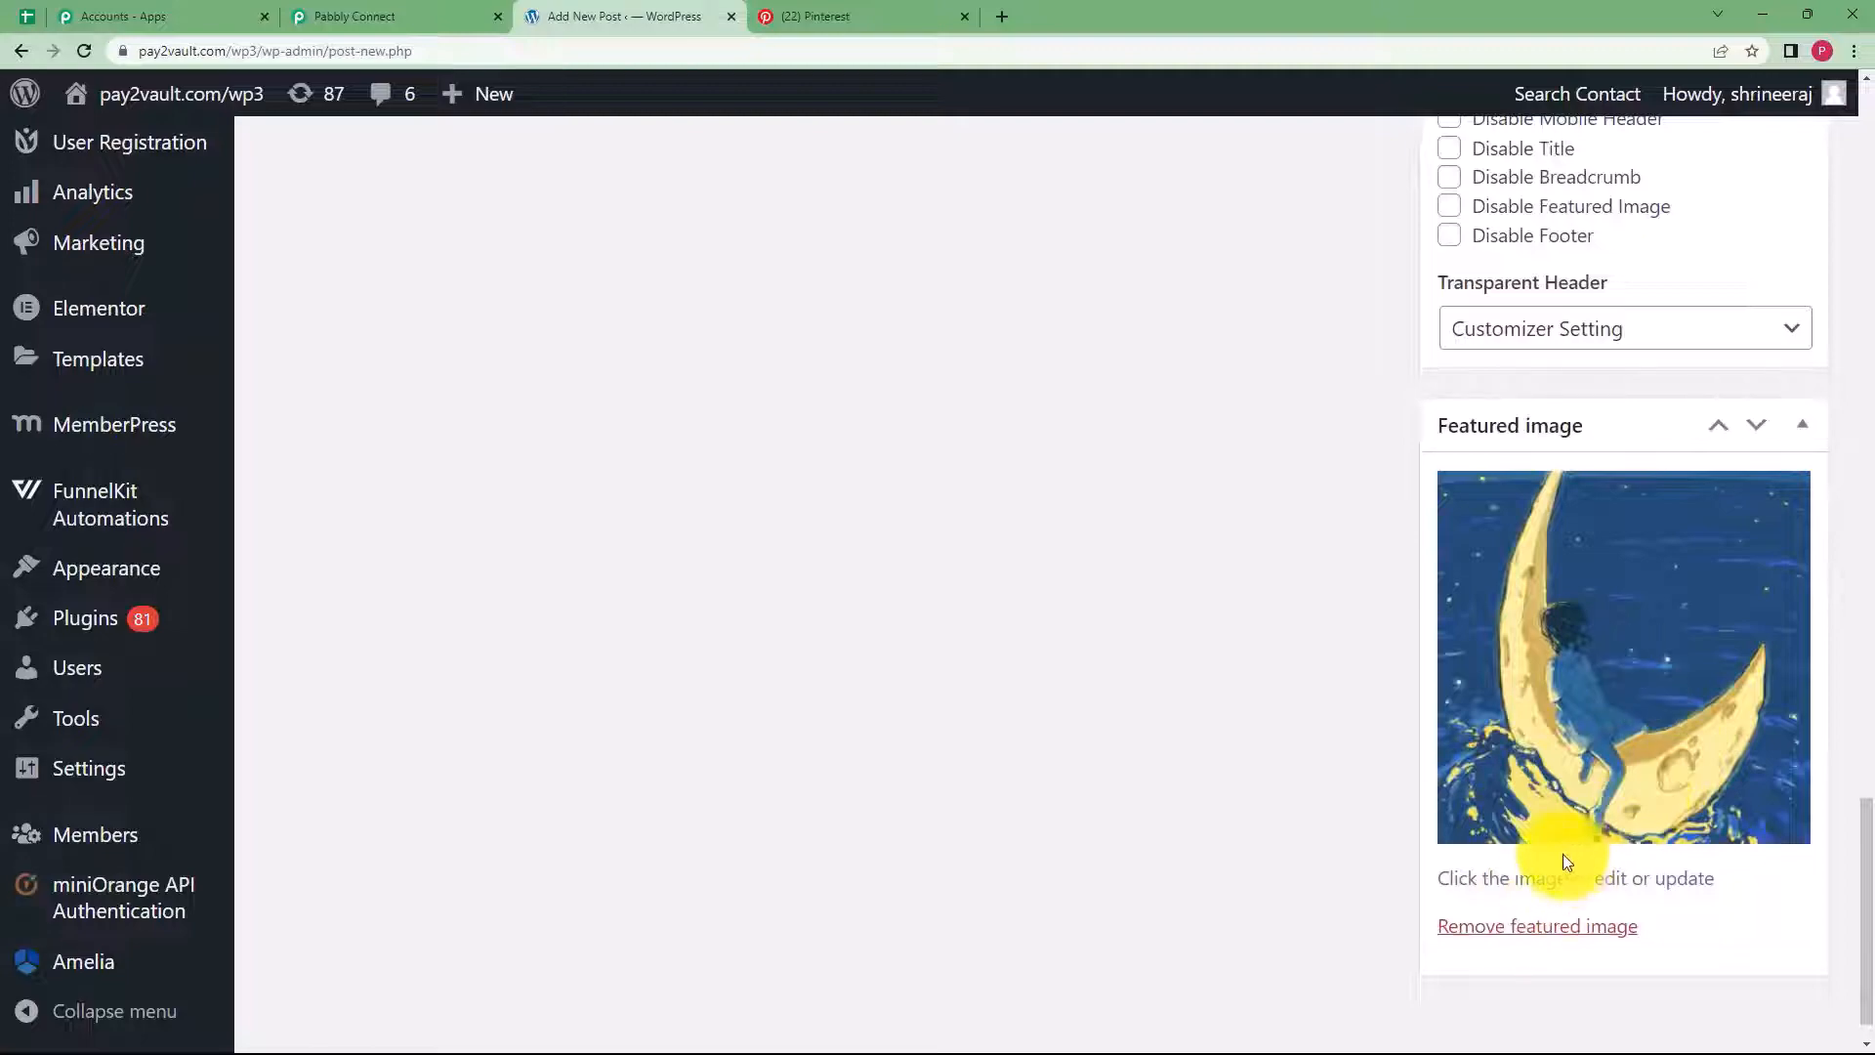
# Review the post's title, content and options, and publish the post
pyautogui.scroll(15, 1128, 601)
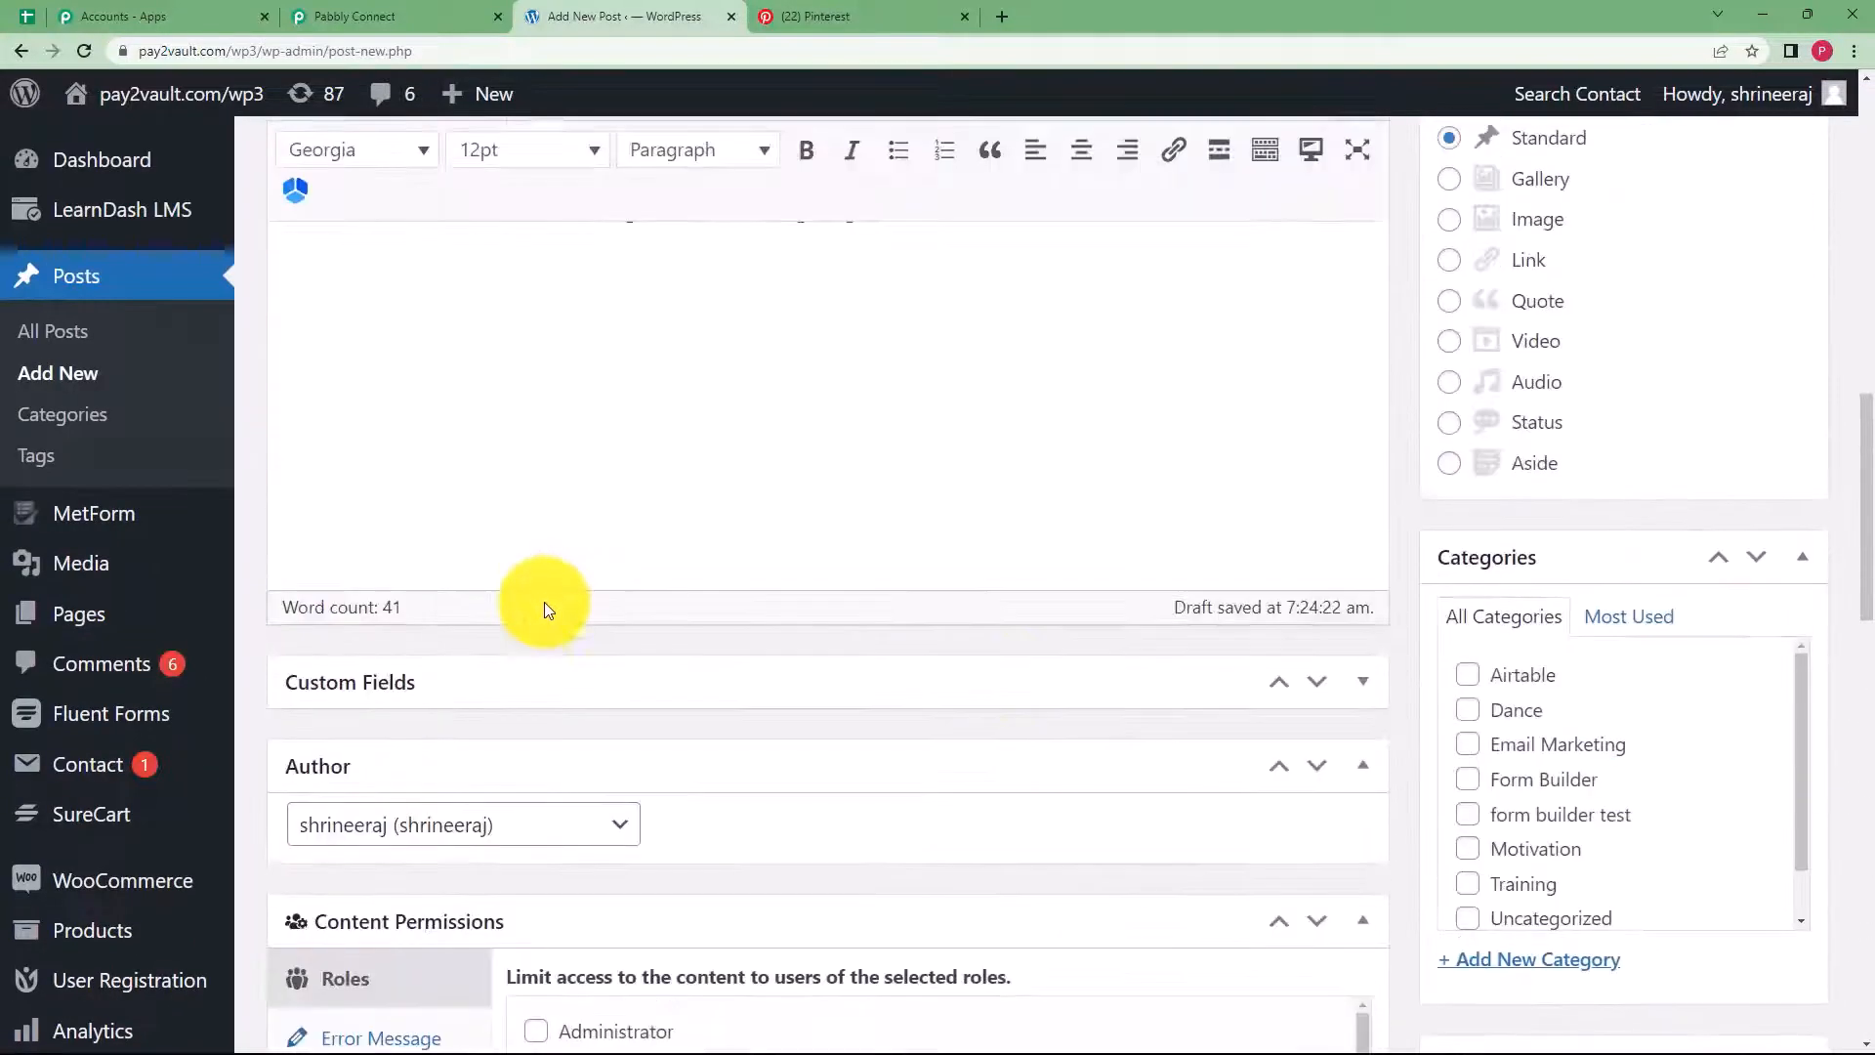
pyautogui.scroll(3, 544, 602)
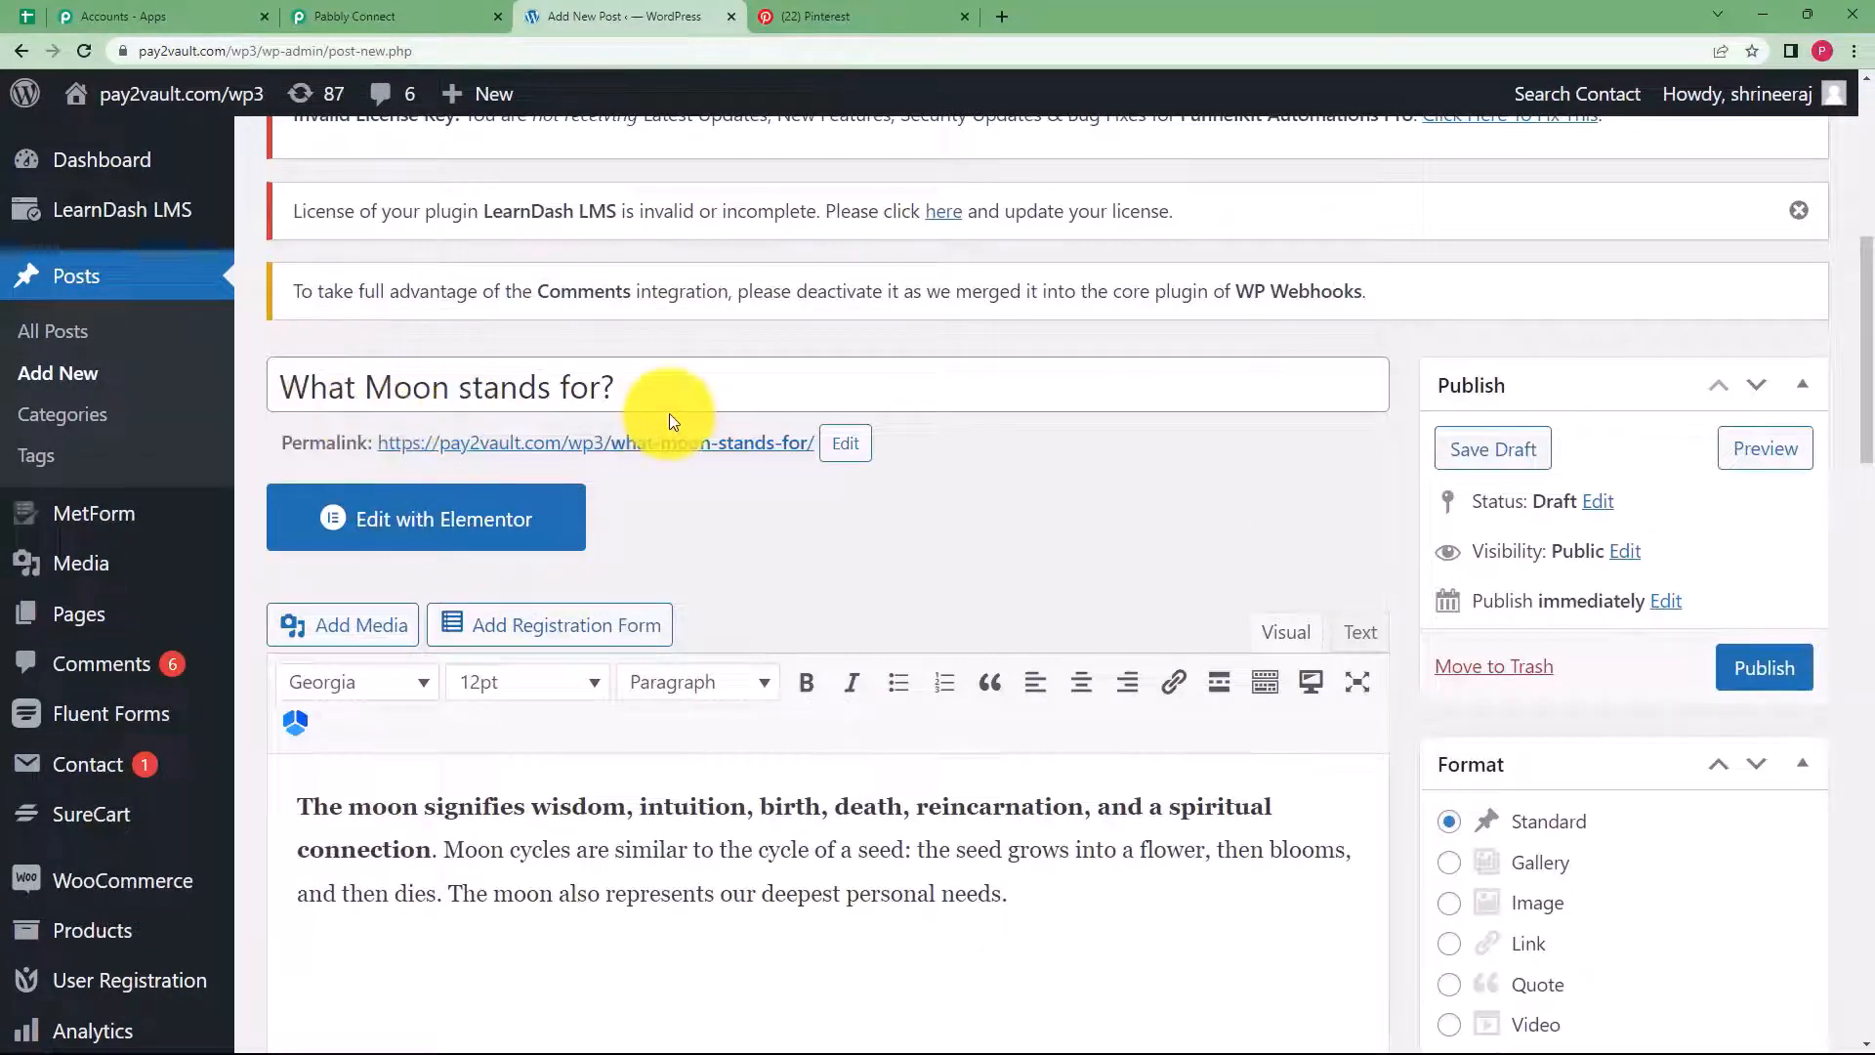
pyautogui.scroll(-5, 942, 872)
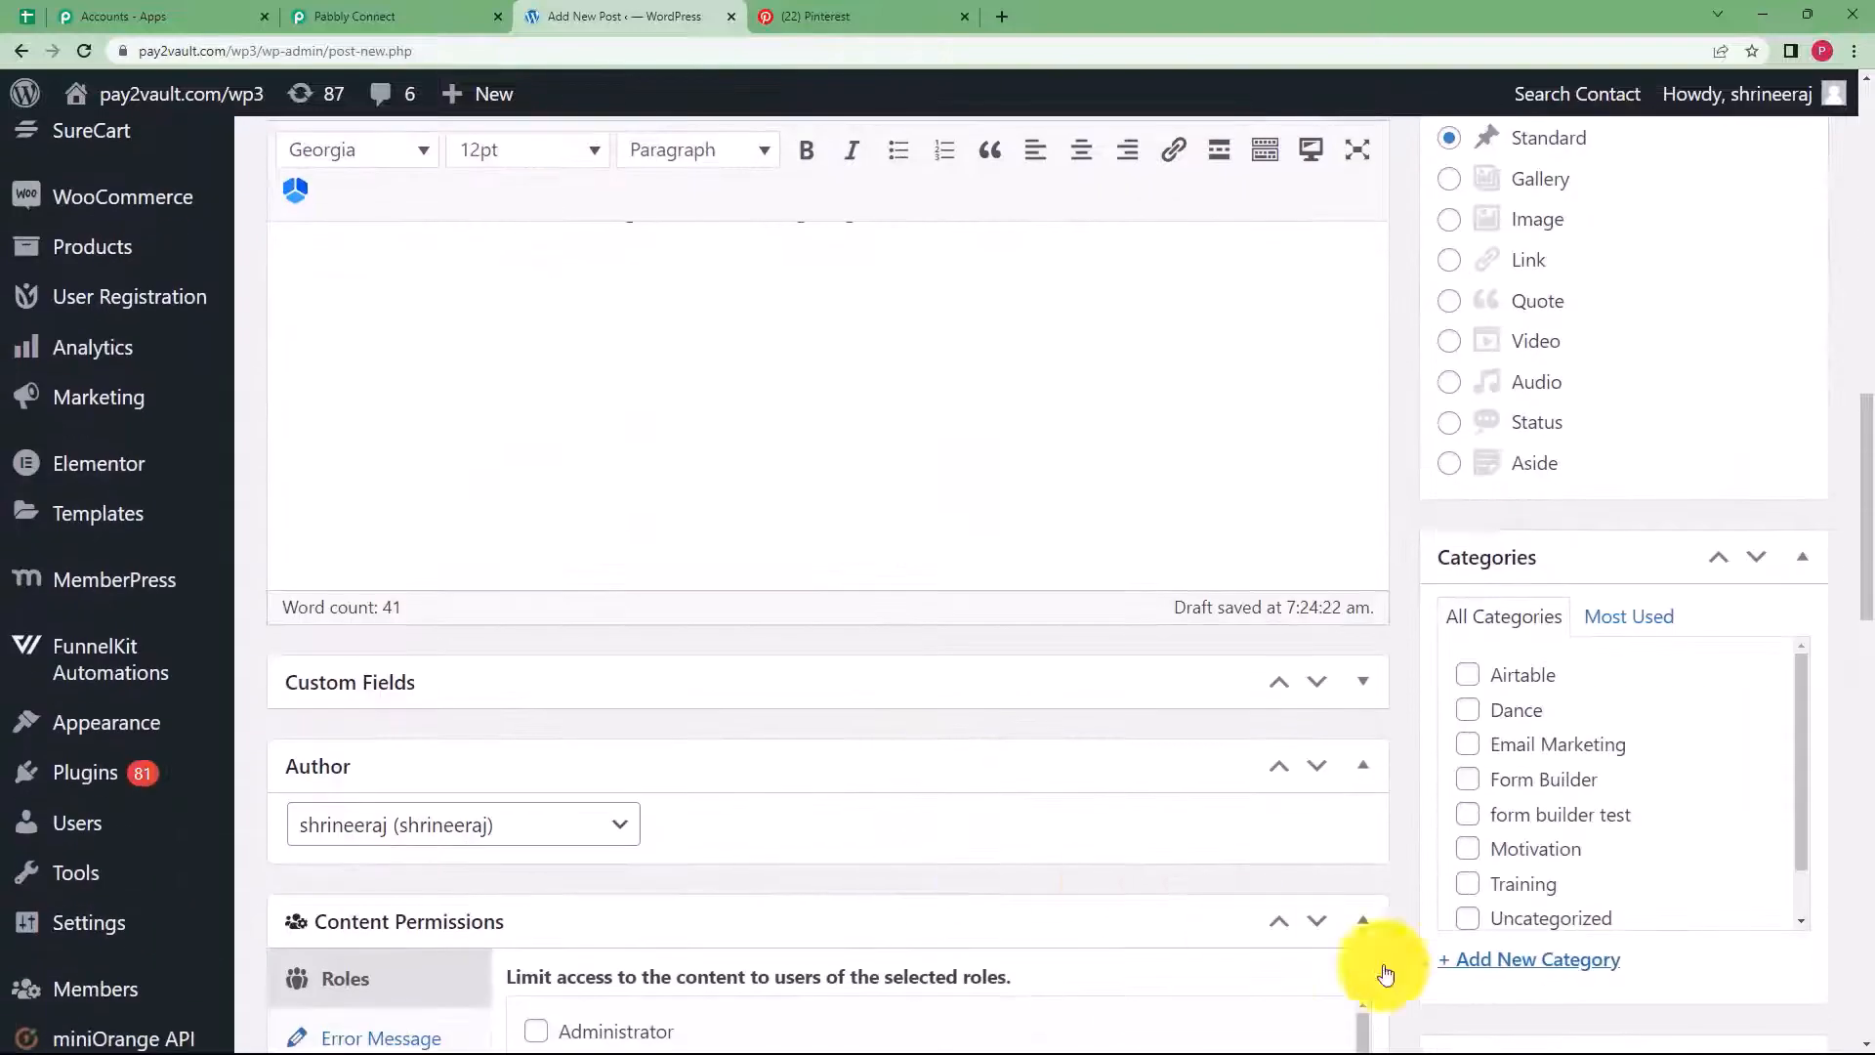
pyautogui.scroll(5, 1190, 693)
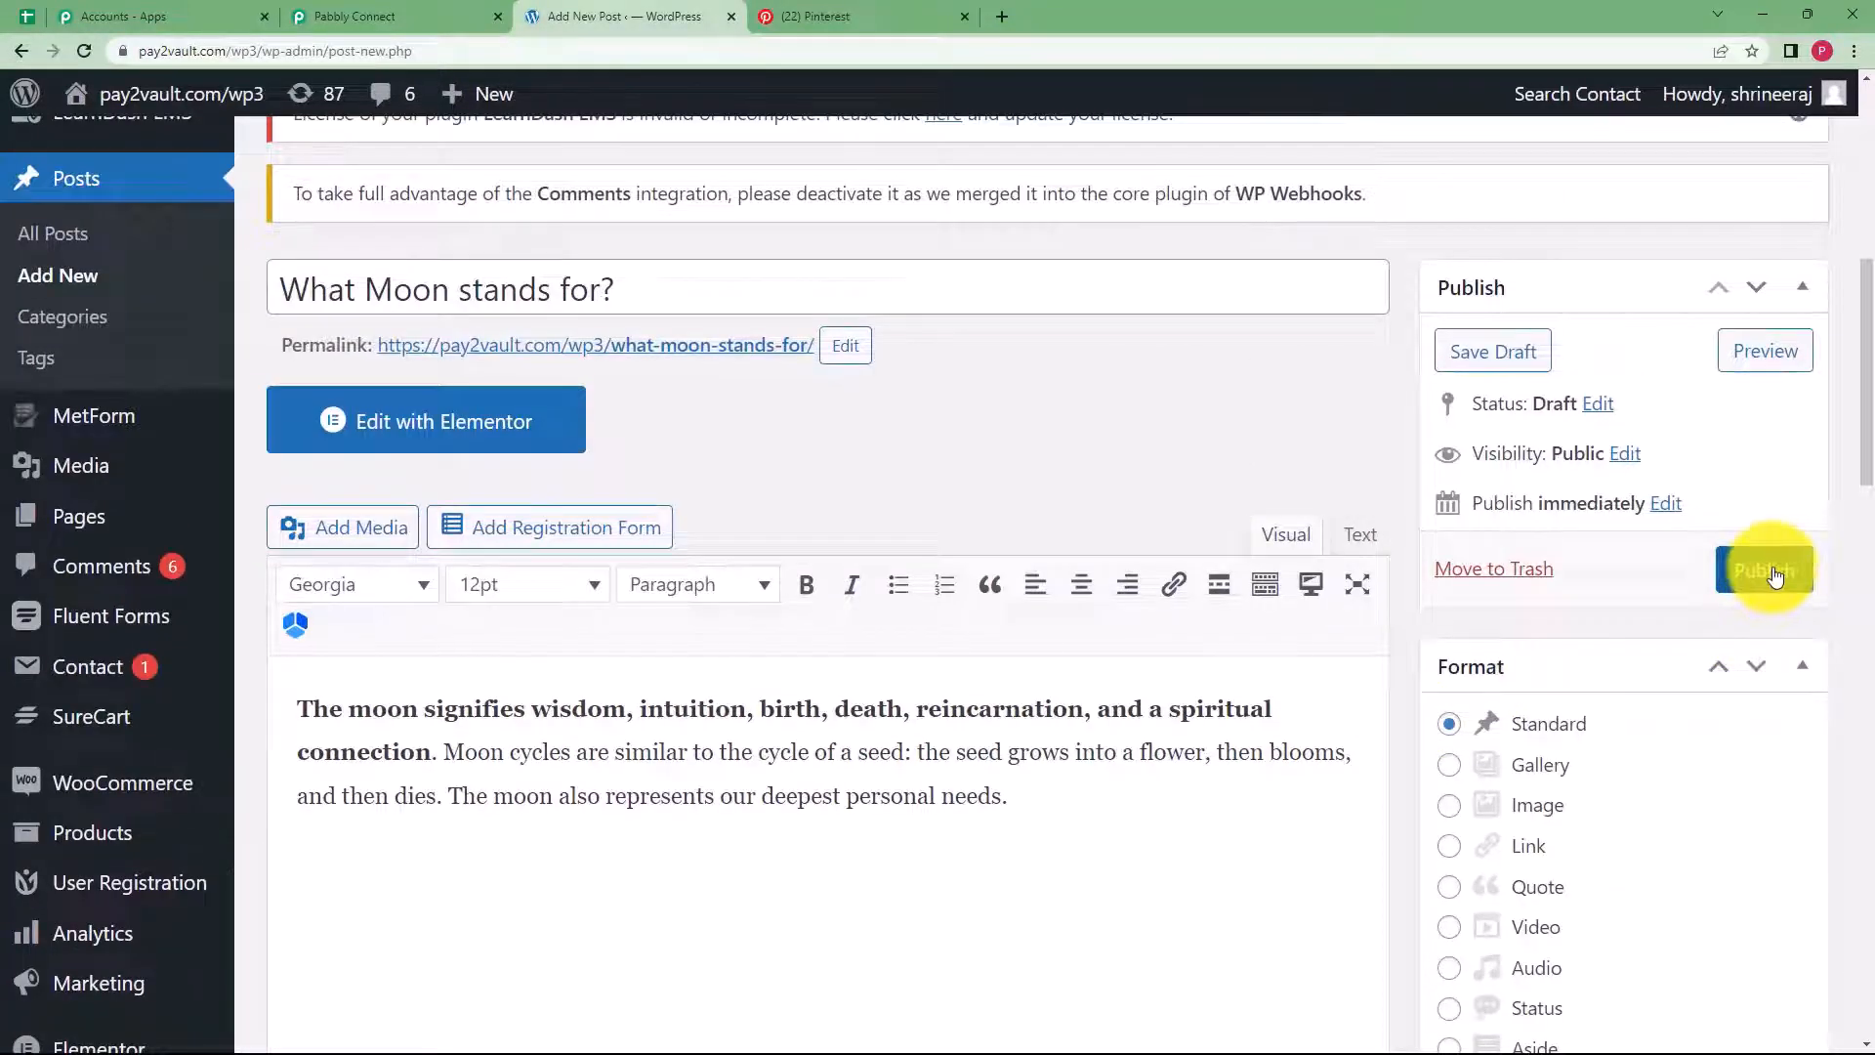
pyautogui.click(1775, 576)
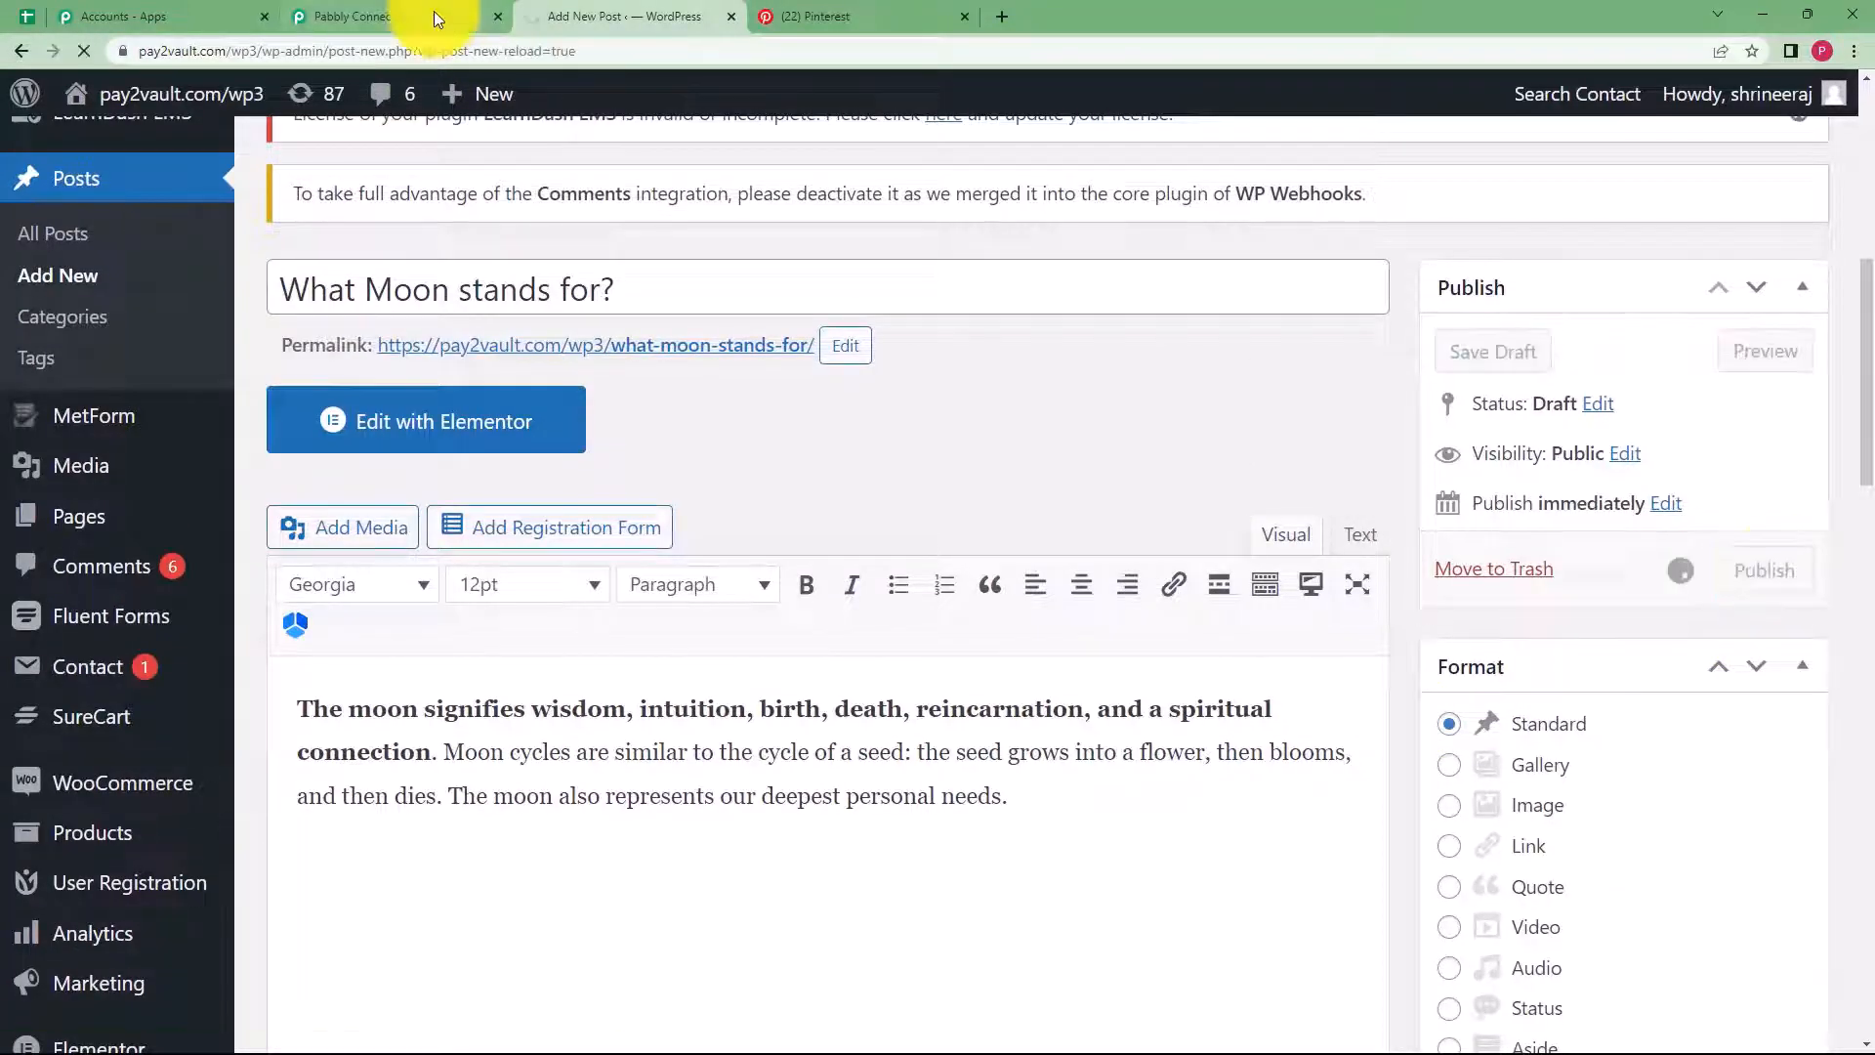
# In Pabbly Connect, examine the received webhook response for the post's title, content, thumbnail and permalink
pyautogui.click(432, 10)
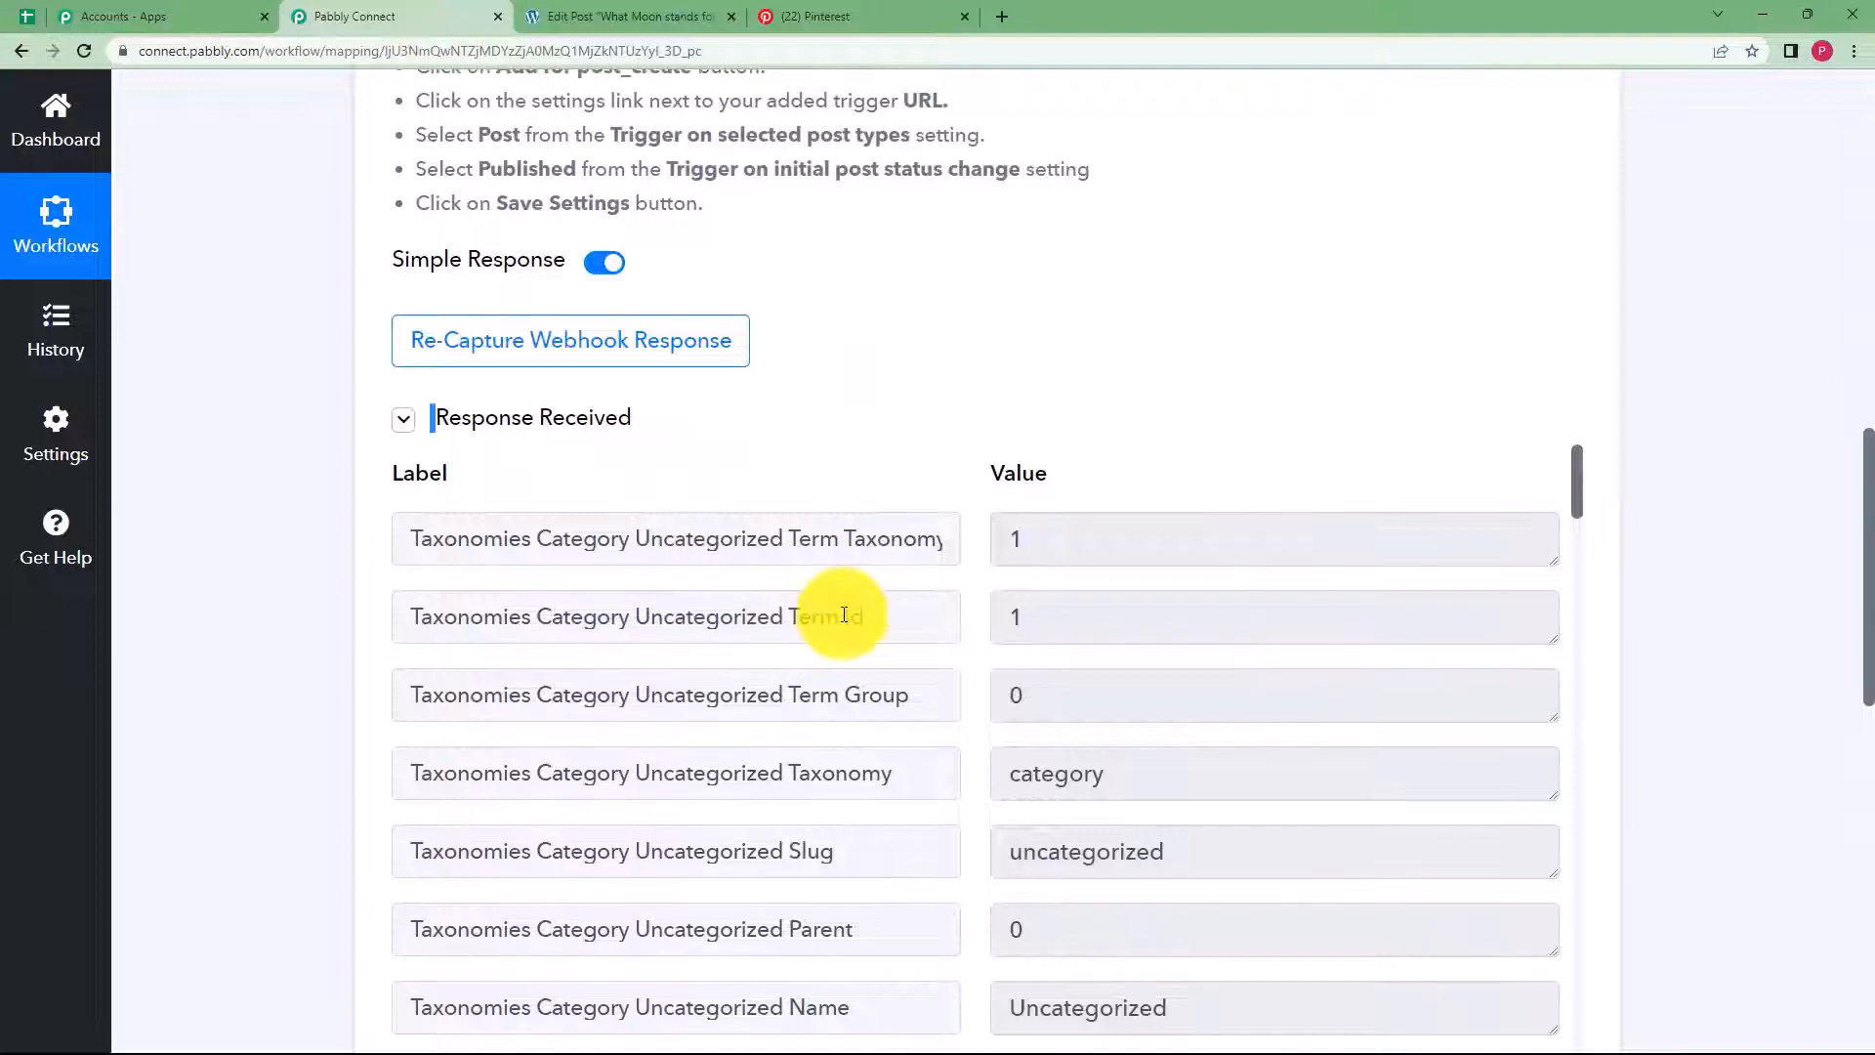
pyautogui.scroll(-13, 845, 614)
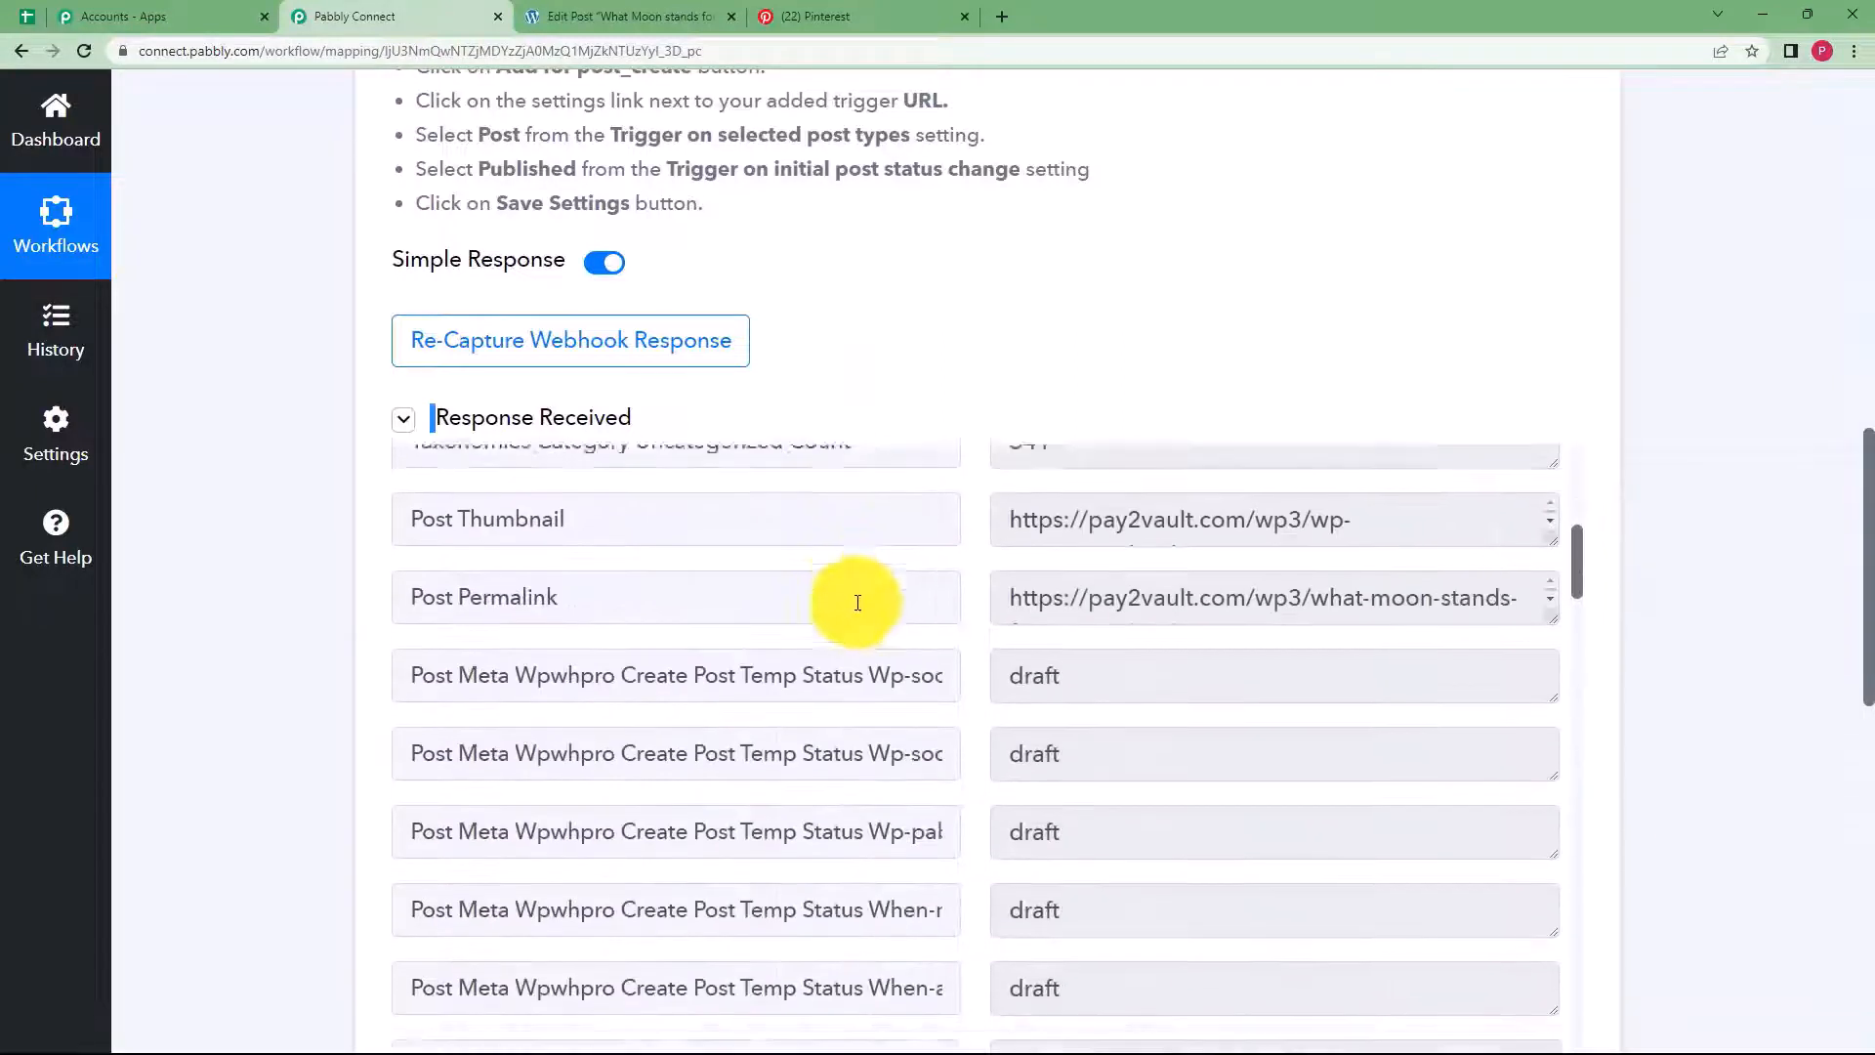
pyautogui.scroll(-12, 859, 597)
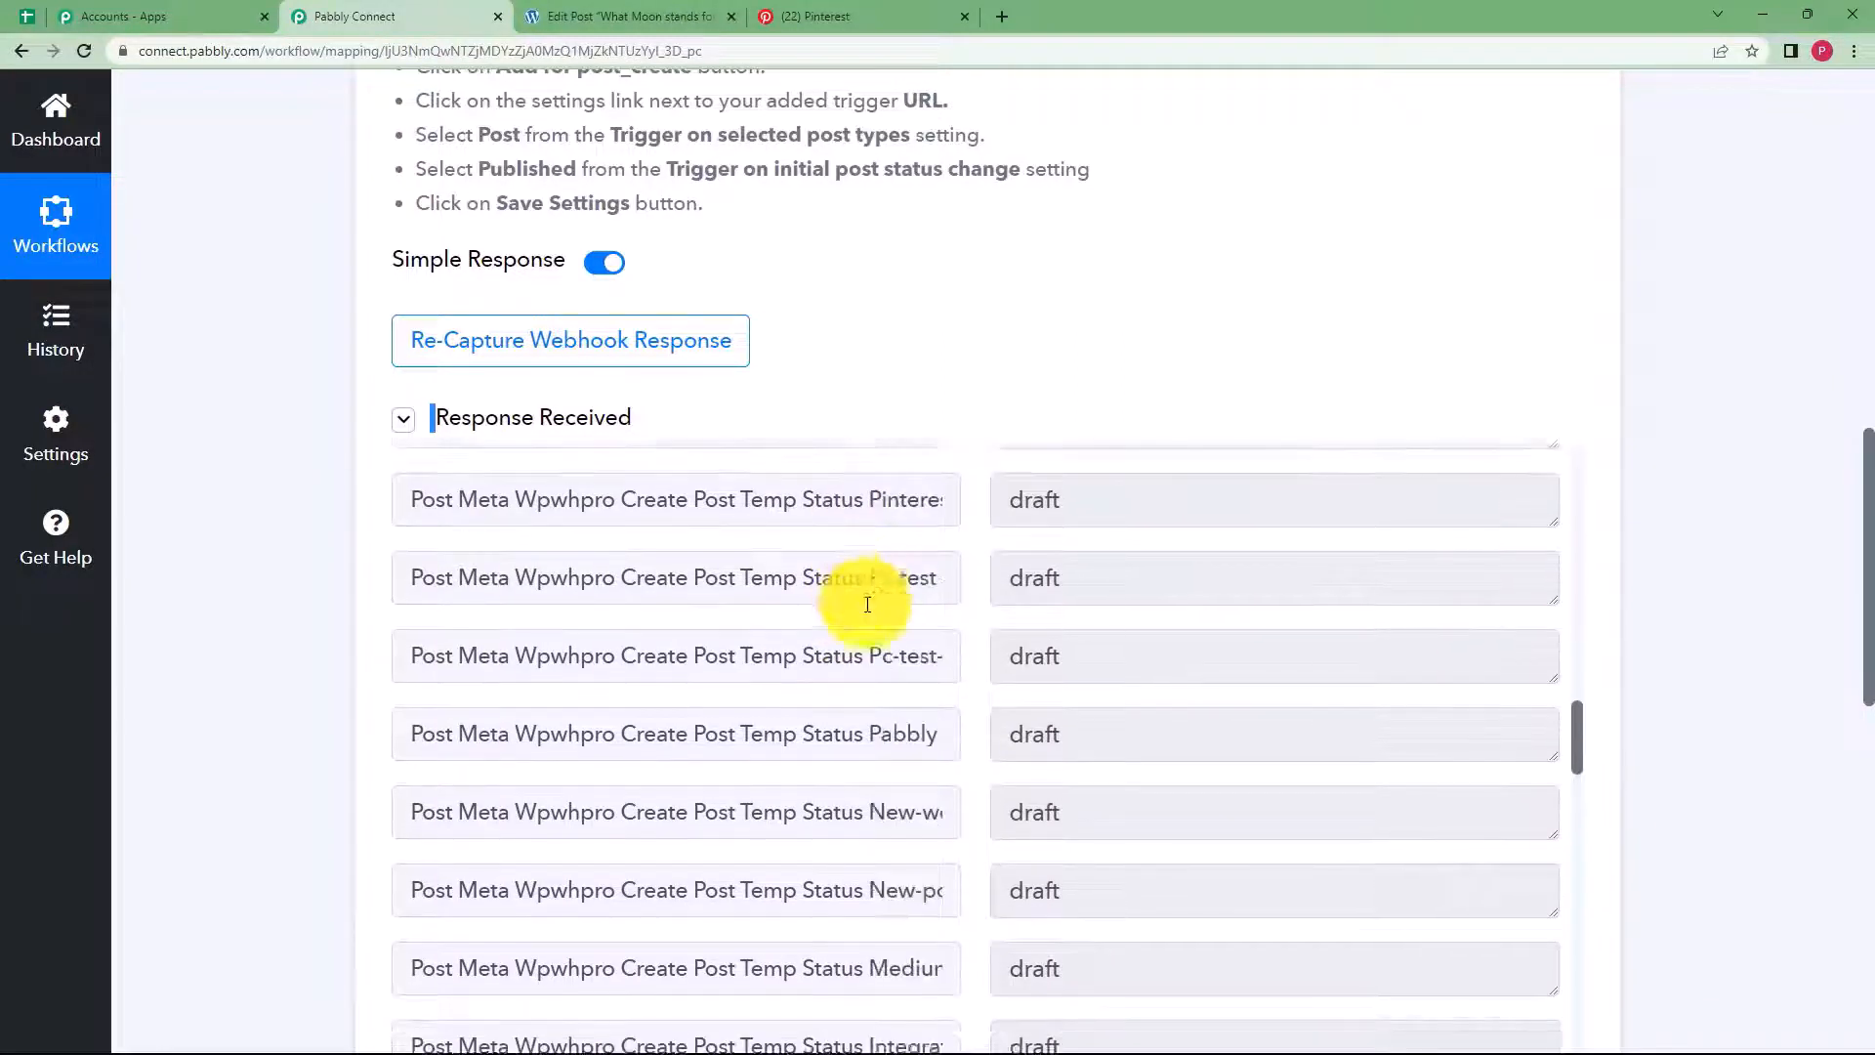
pyautogui.scroll(-14, 875, 604)
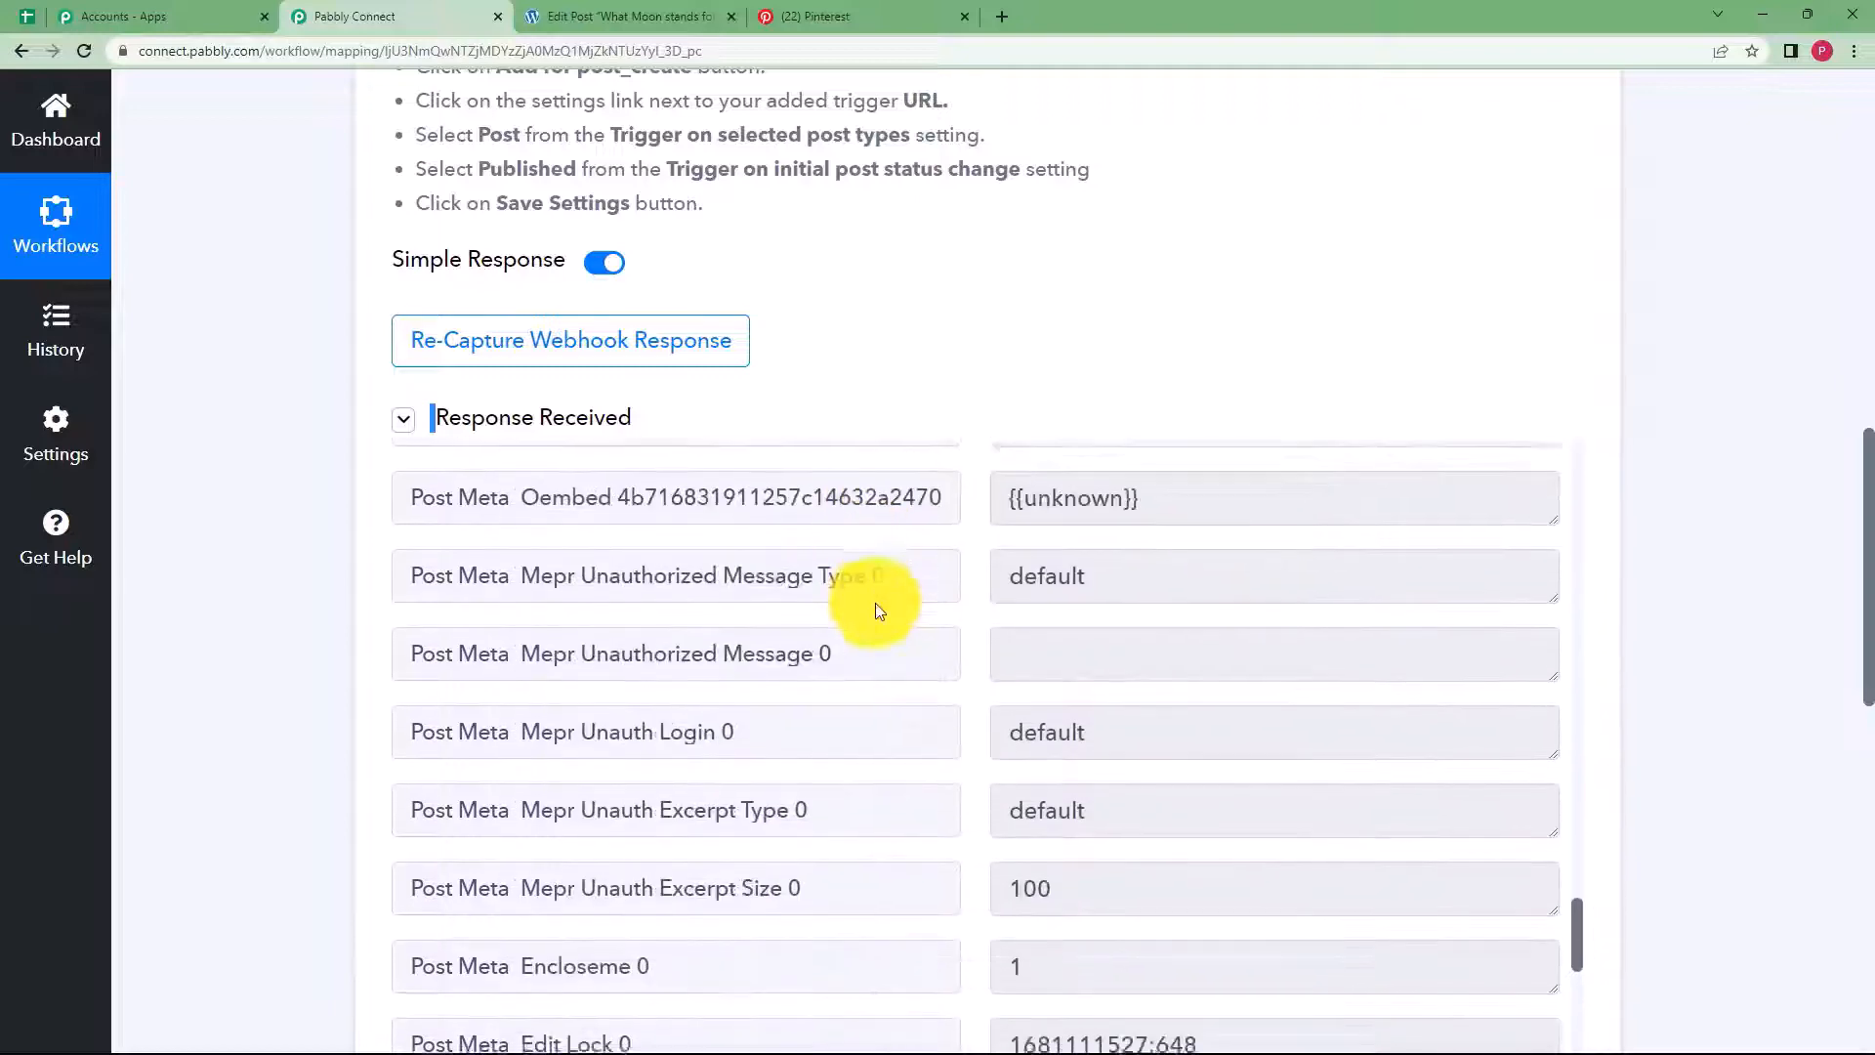
pyautogui.scroll(-5, 875, 601)
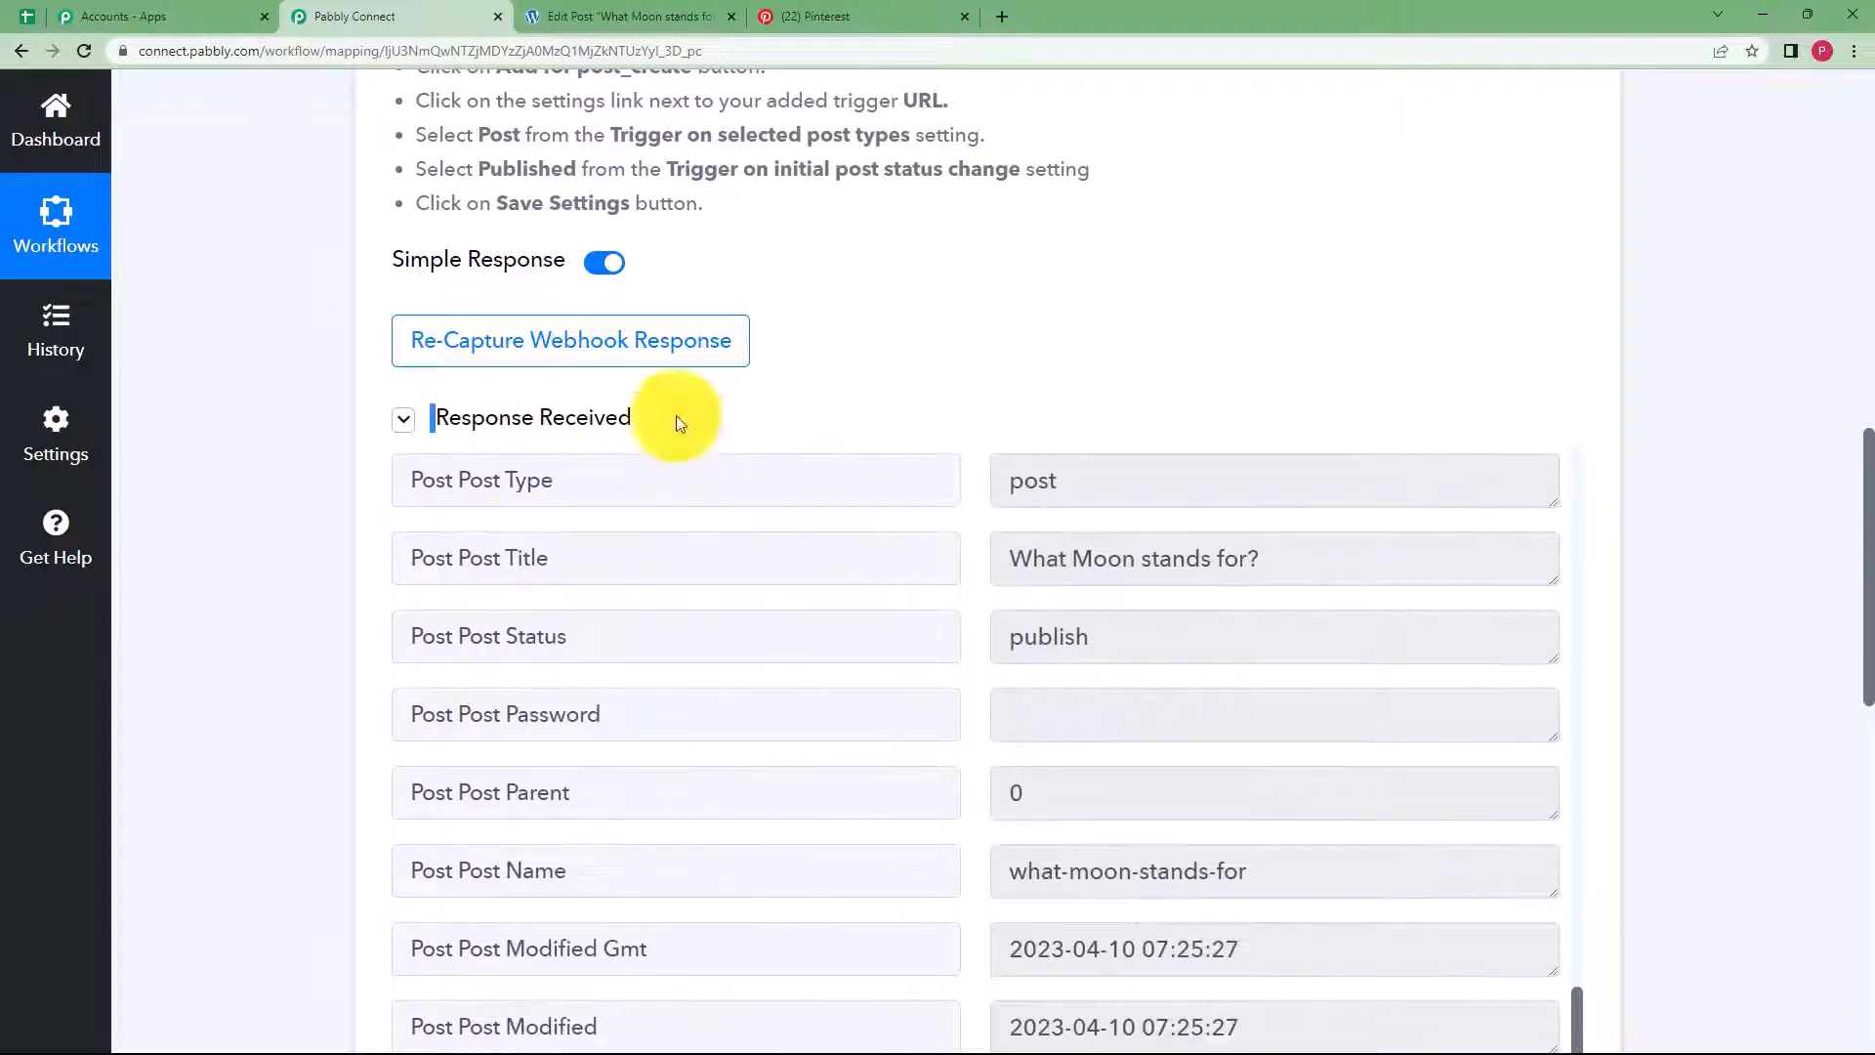
pyautogui.click(1268, 540)
pyautogui.scroll(-8, 890, 621)
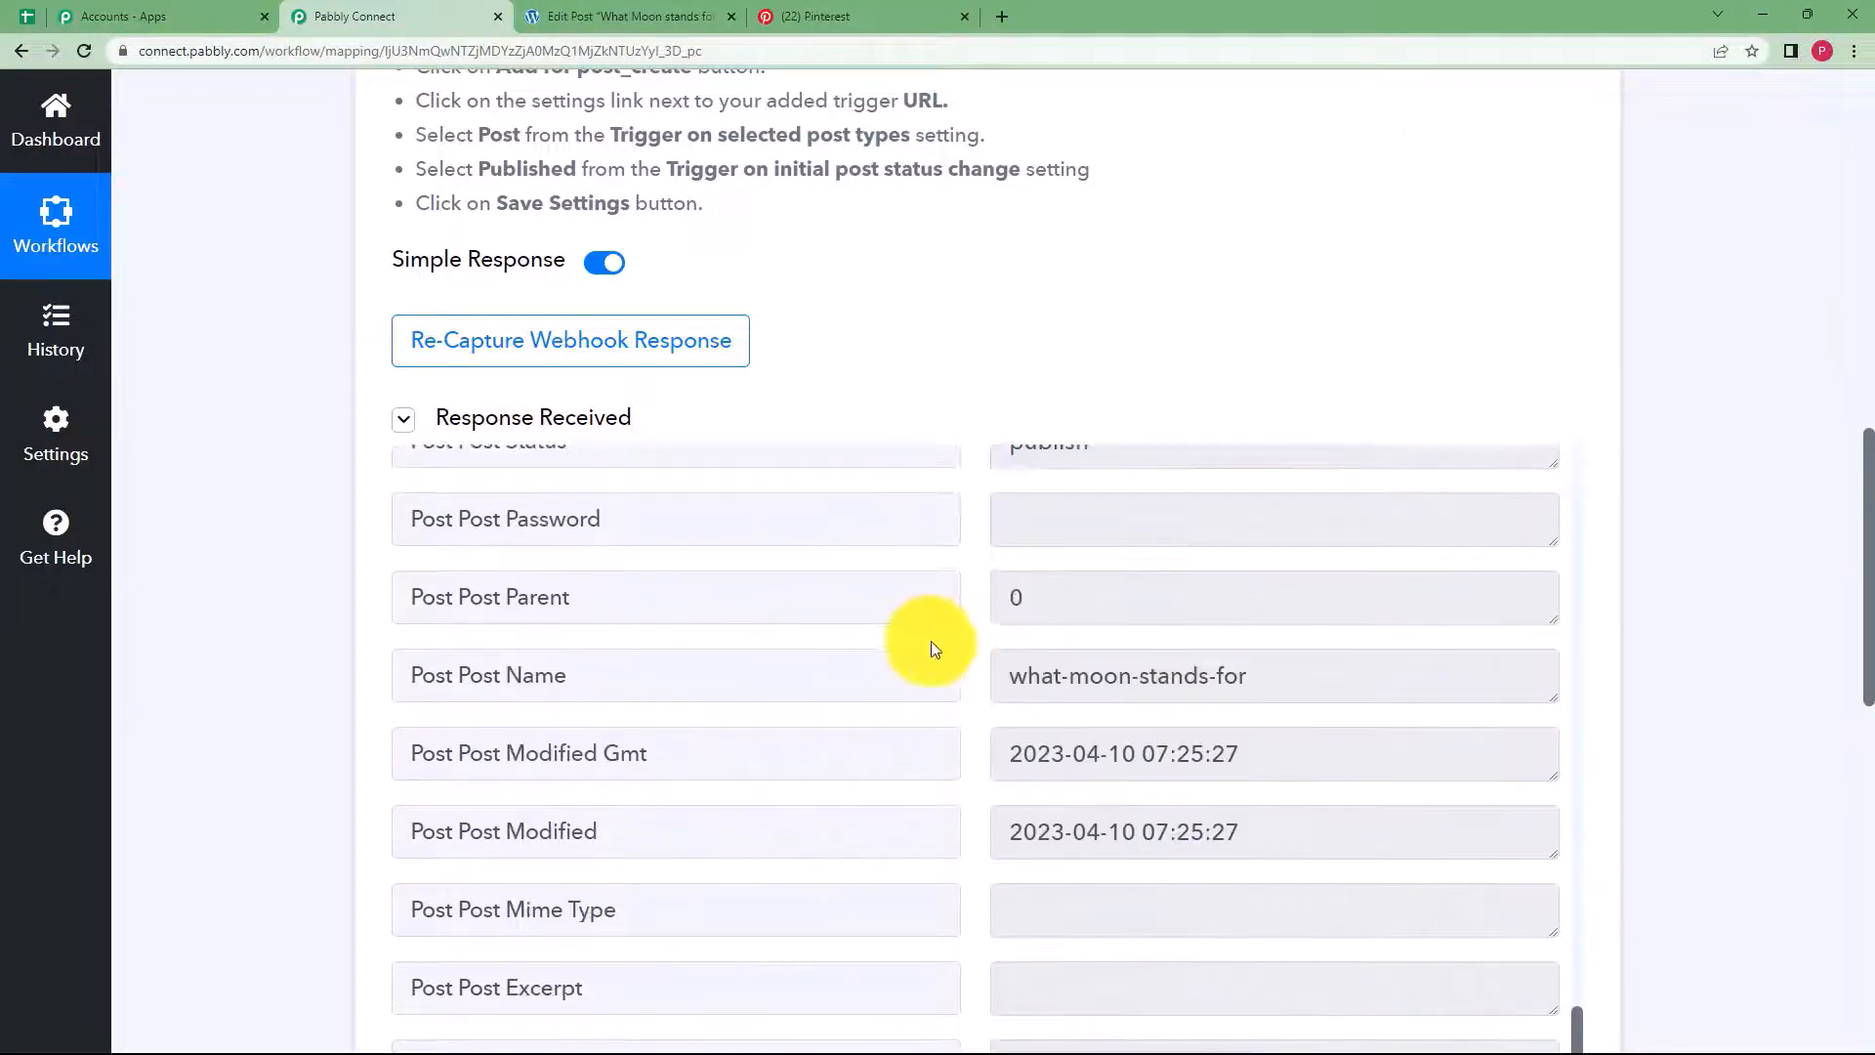
pyautogui.click(1037, 601)
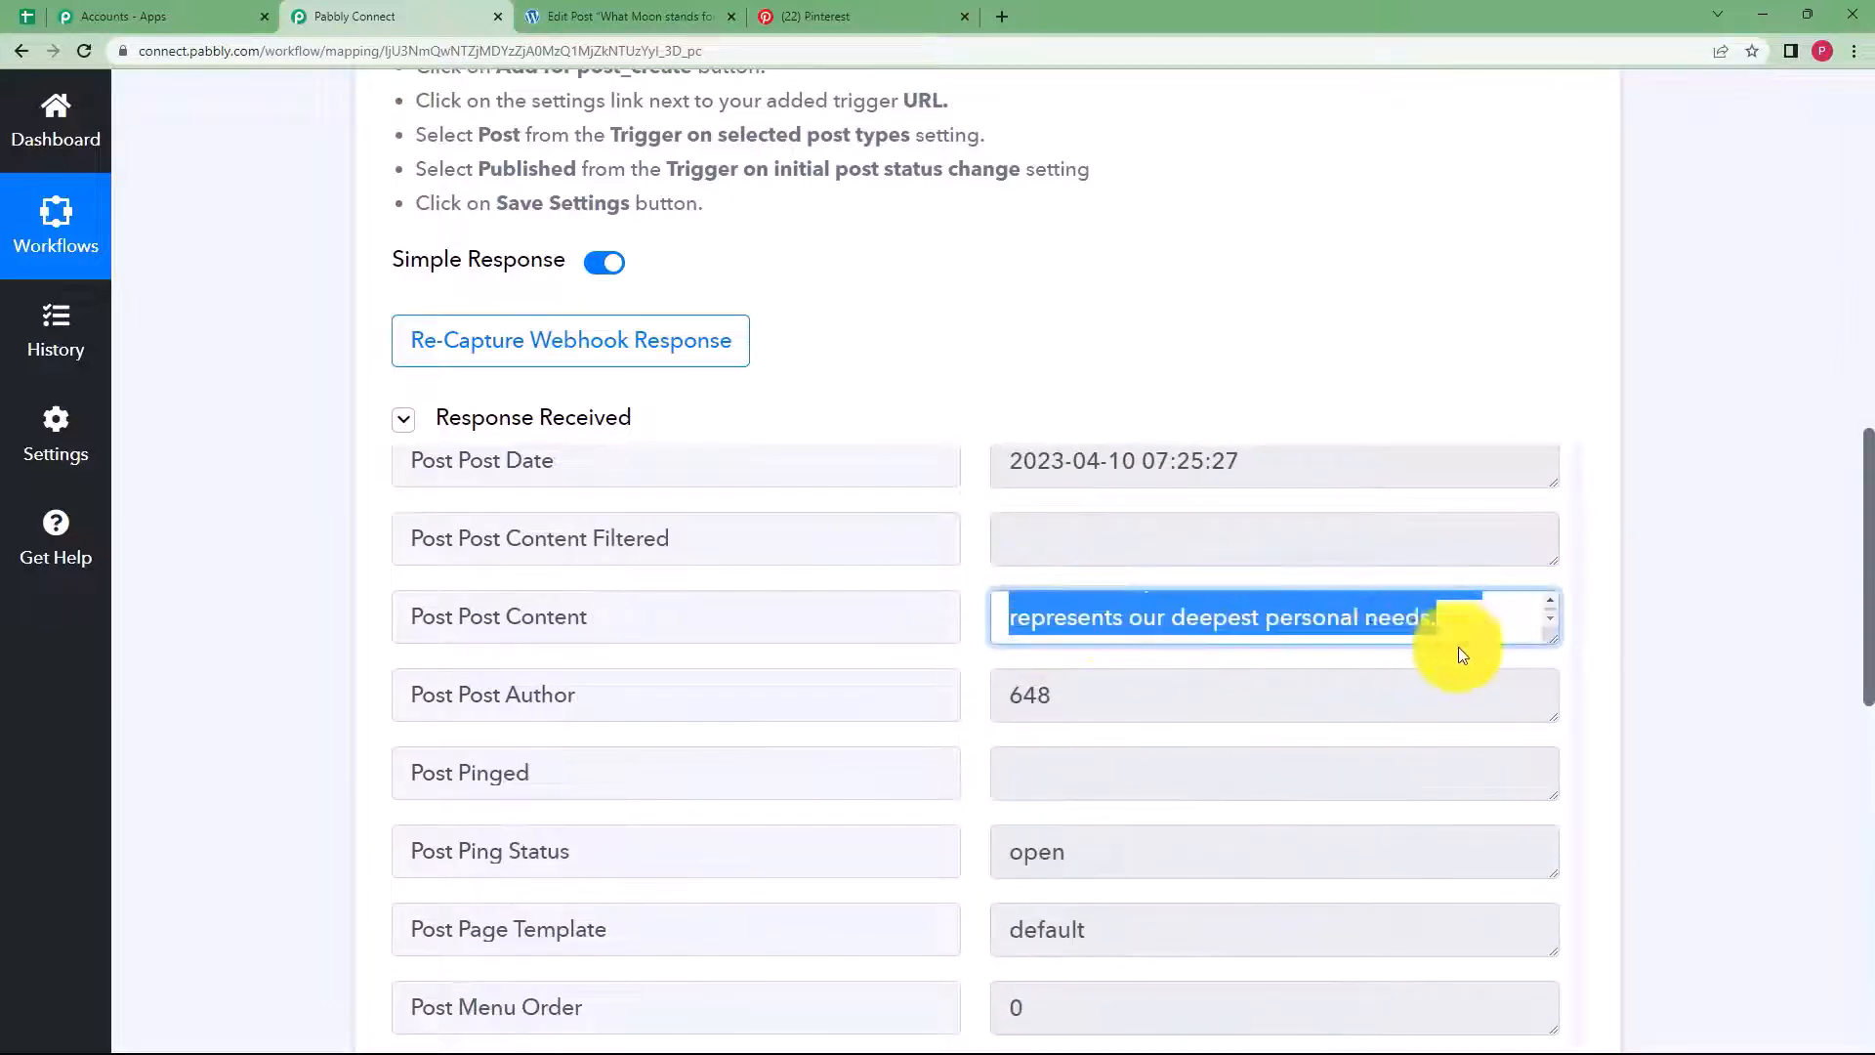
pyautogui.scroll(-3, 877, 669)
pyautogui.scroll(-3, 554, 685)
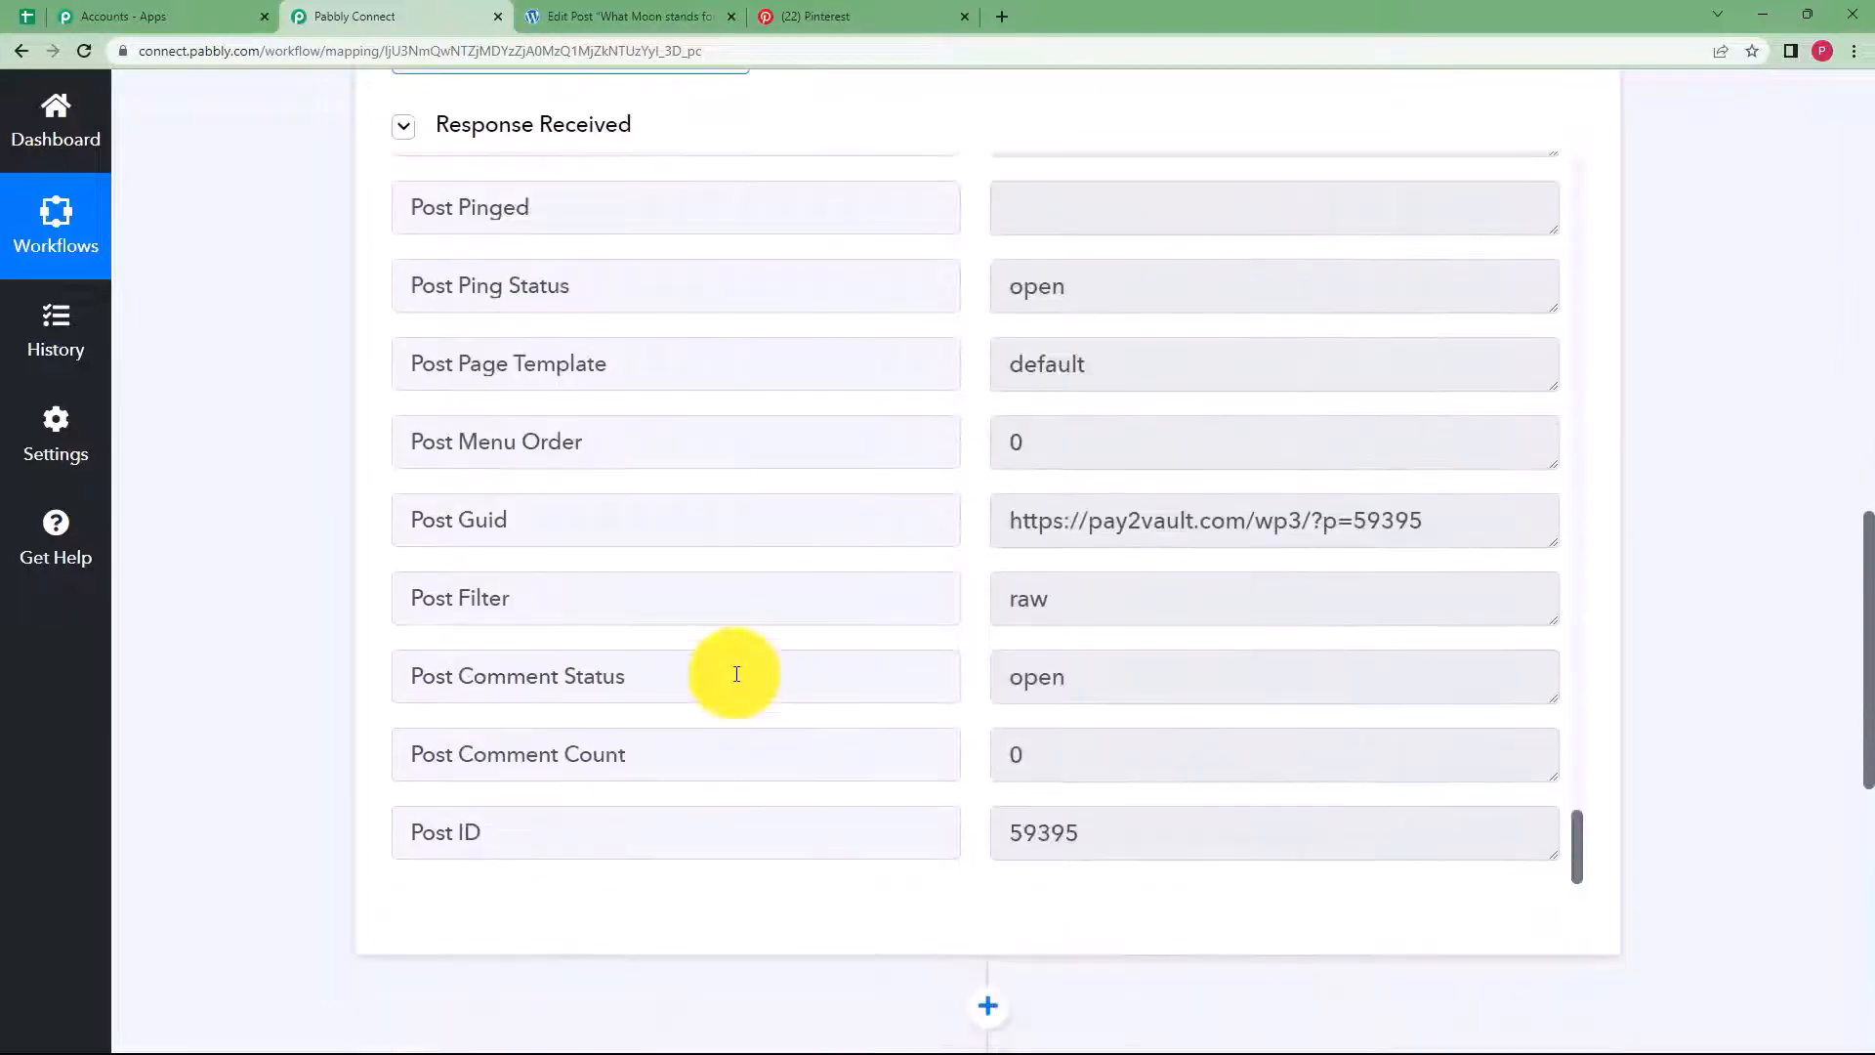
pyautogui.scroll(7, 929, 620)
pyautogui.scroll(15, 935, 605)
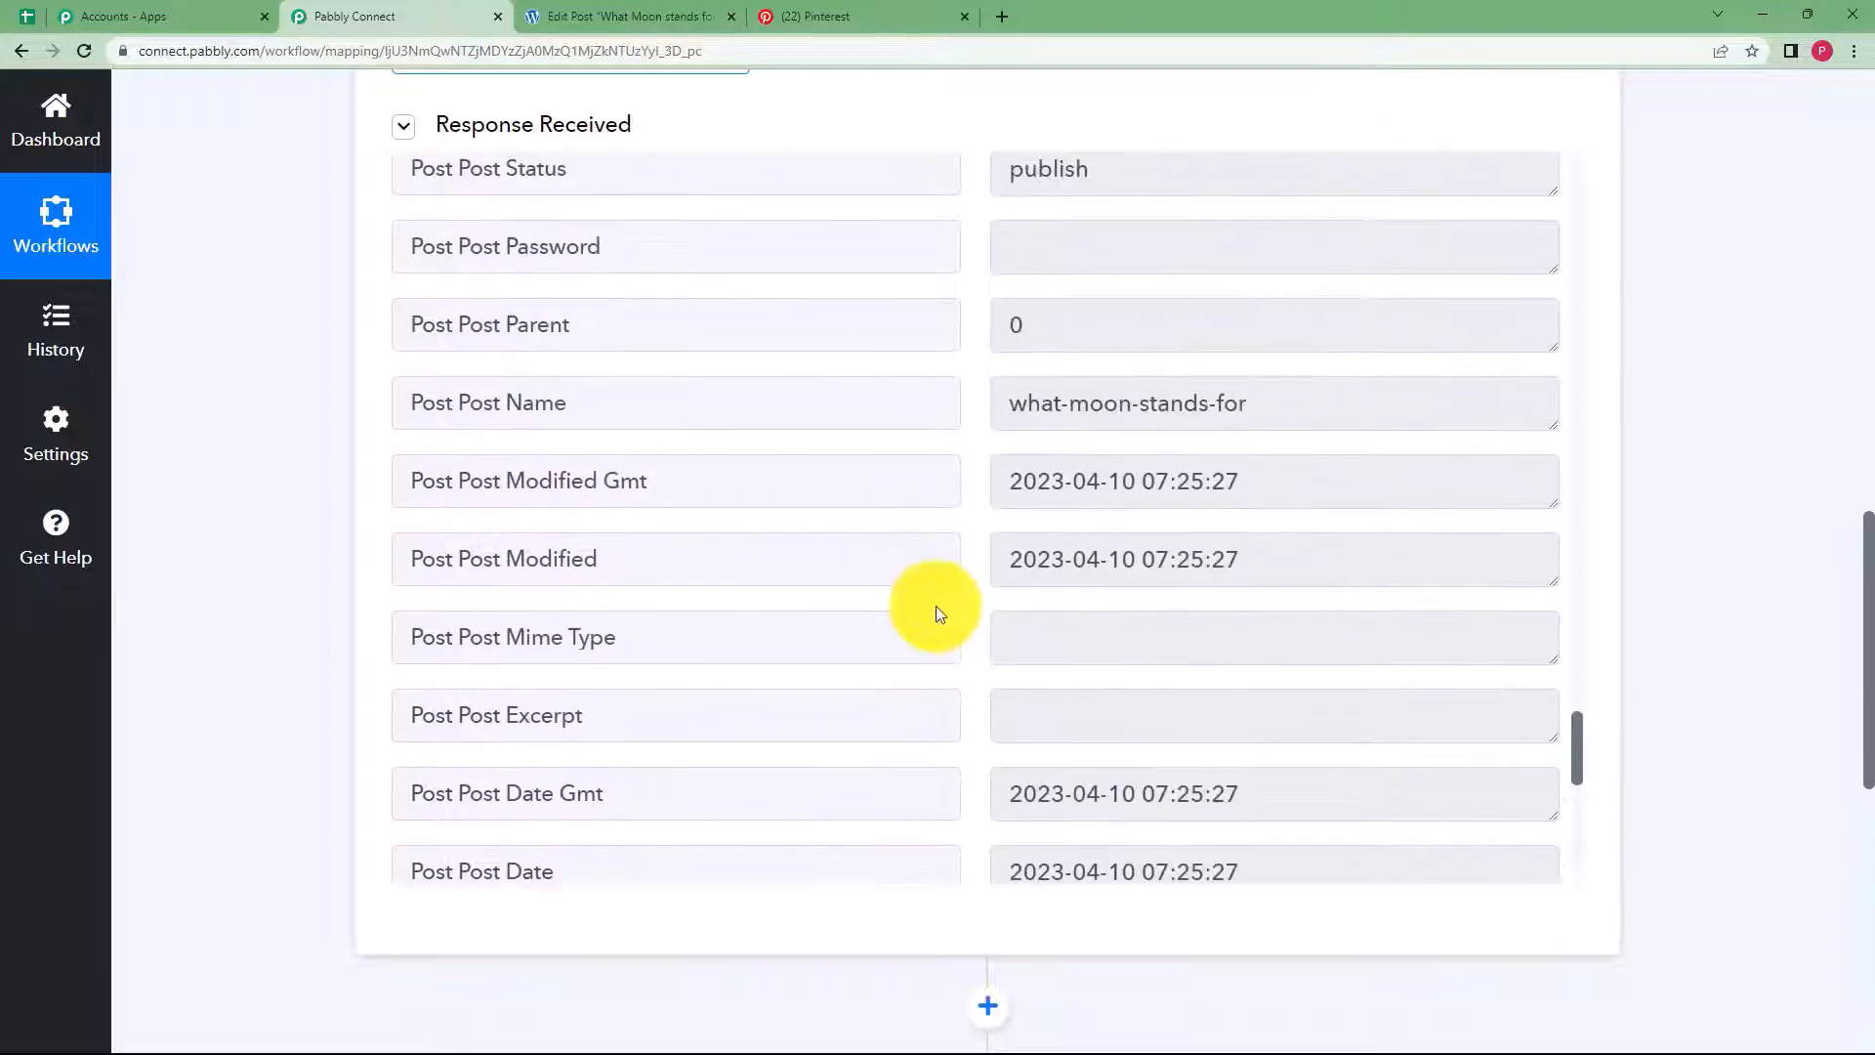
pyautogui.scroll(15, 935, 605)
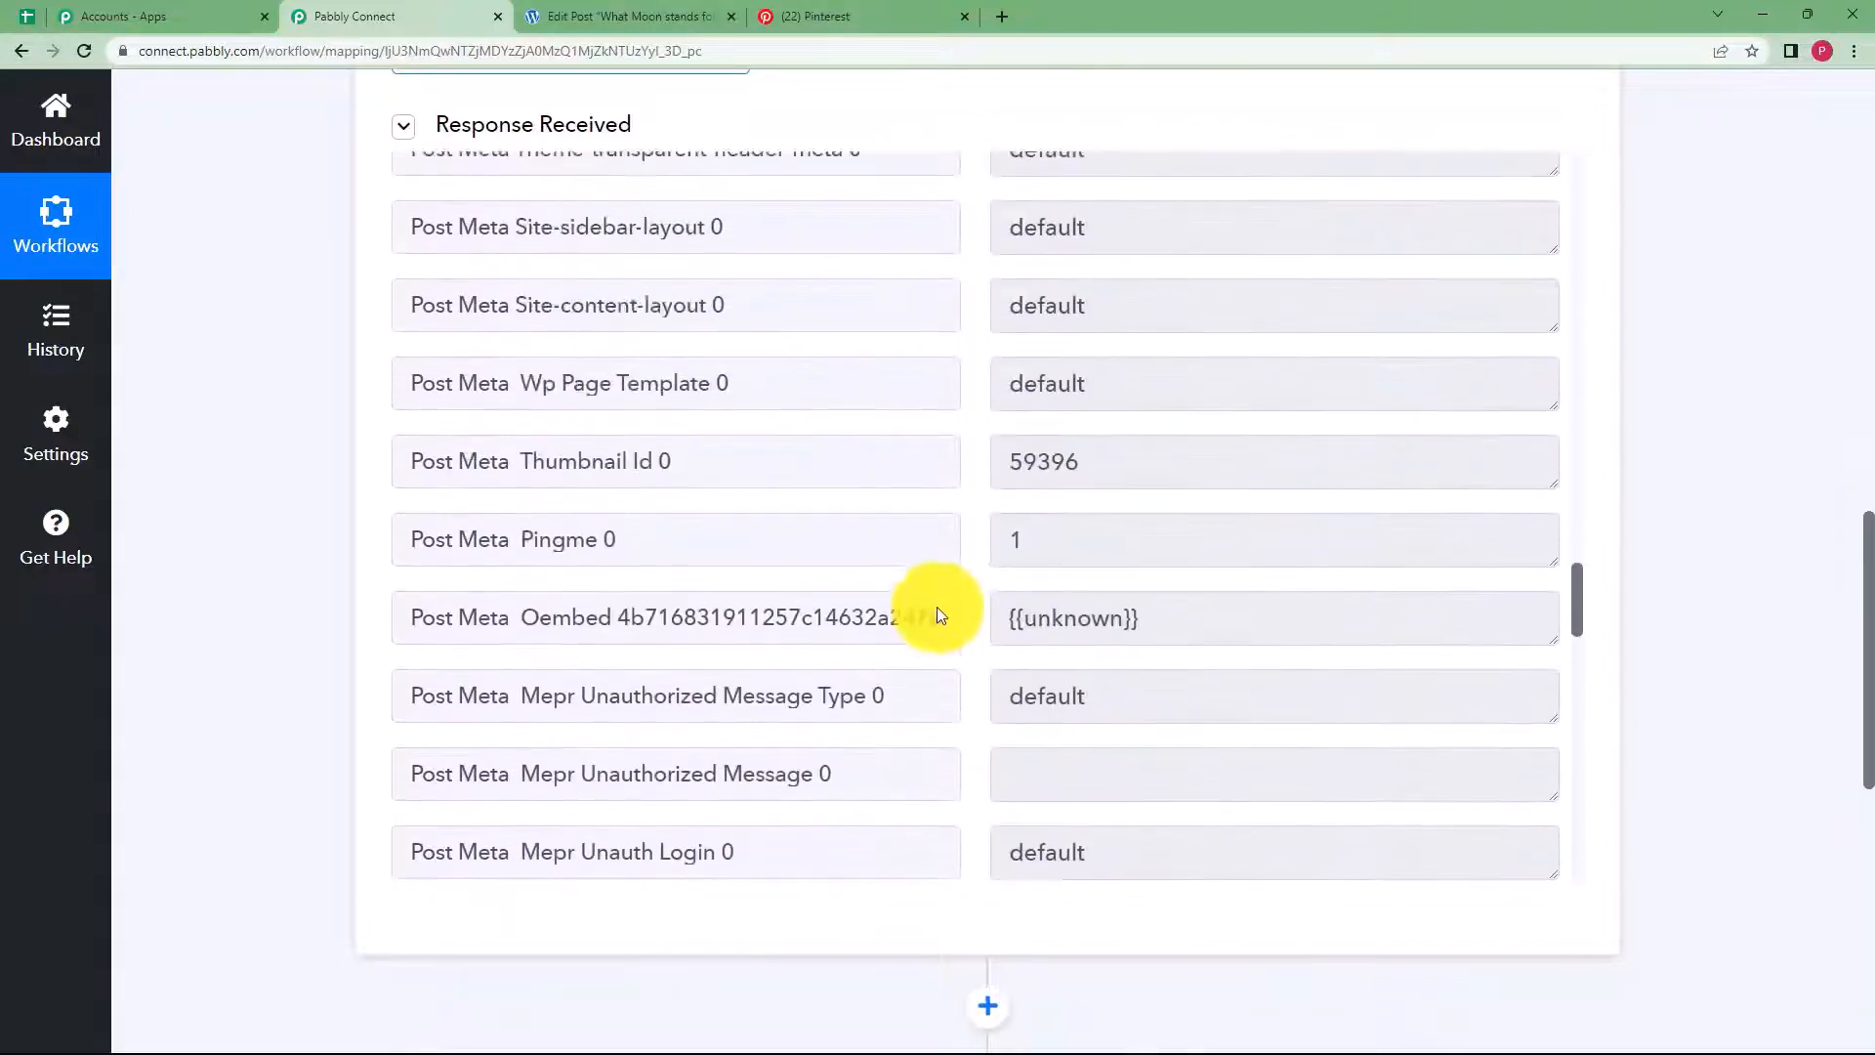
pyautogui.scroll(15, 952, 582)
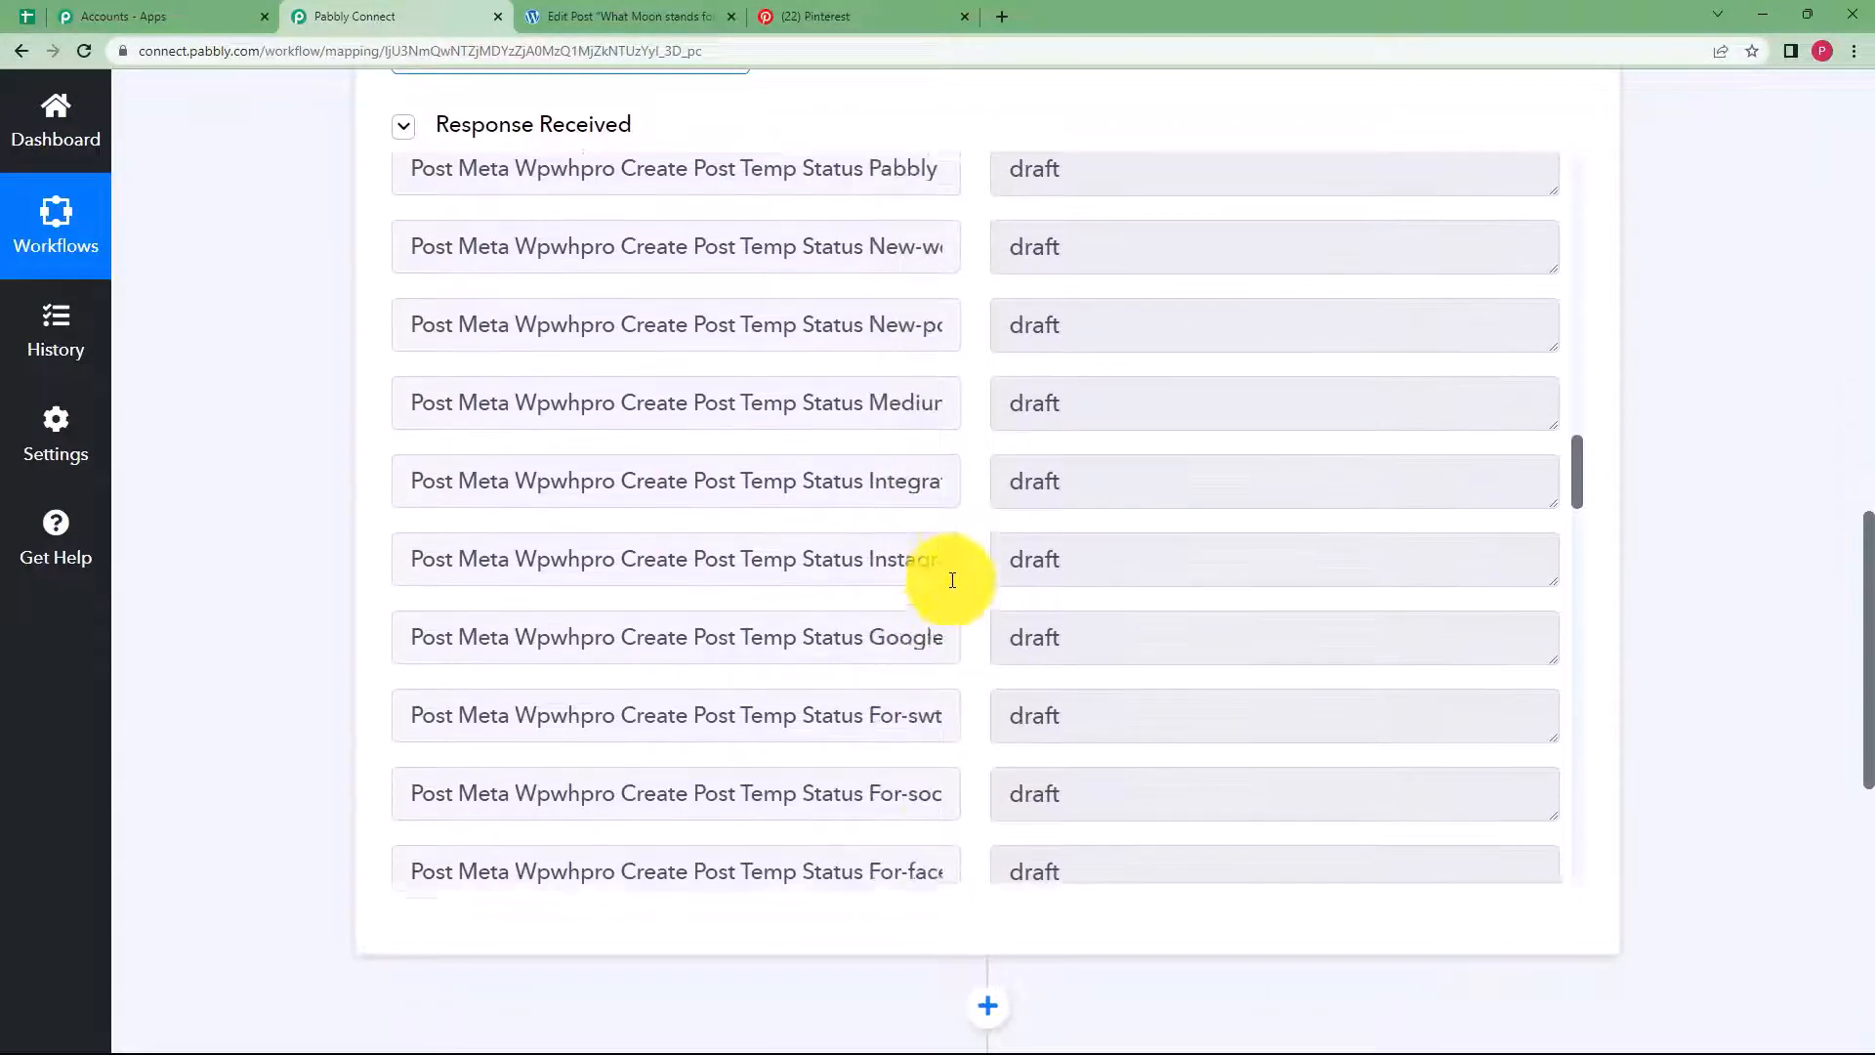
pyautogui.scroll(12, 958, 551)
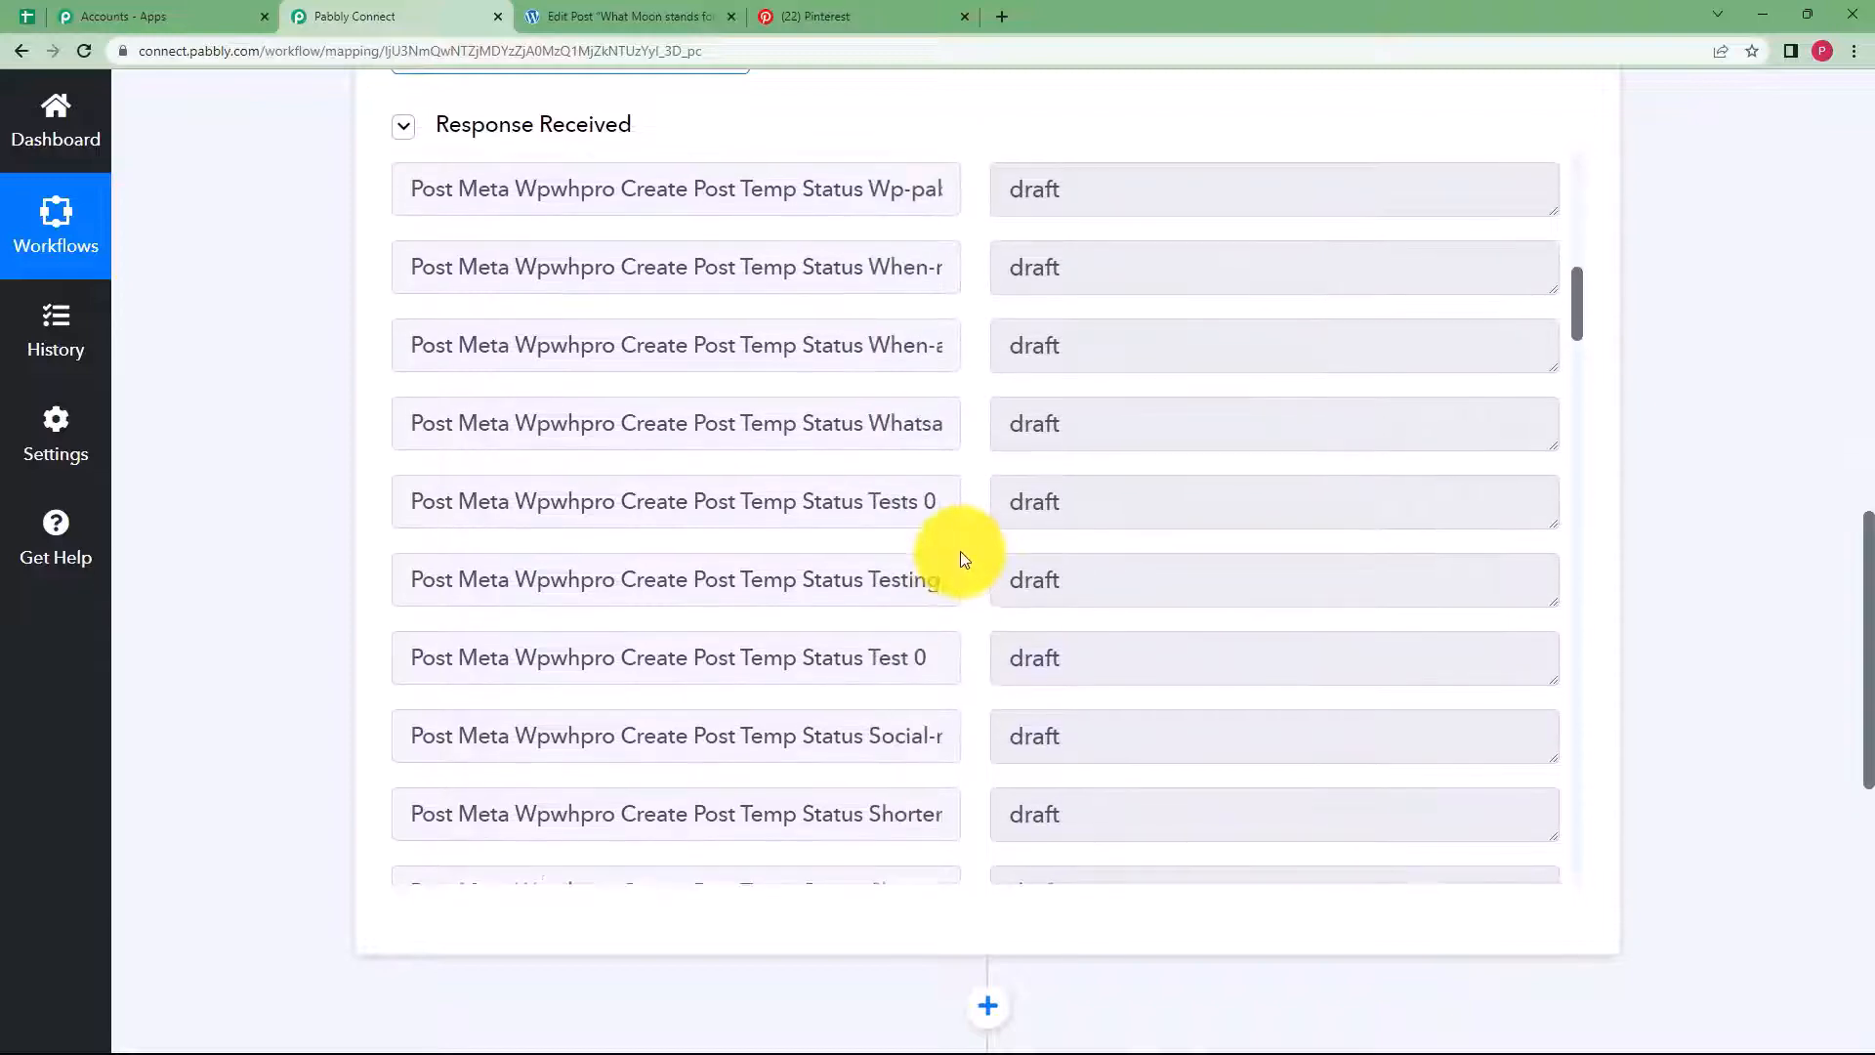
pyautogui.scroll(-2, 567, 642)
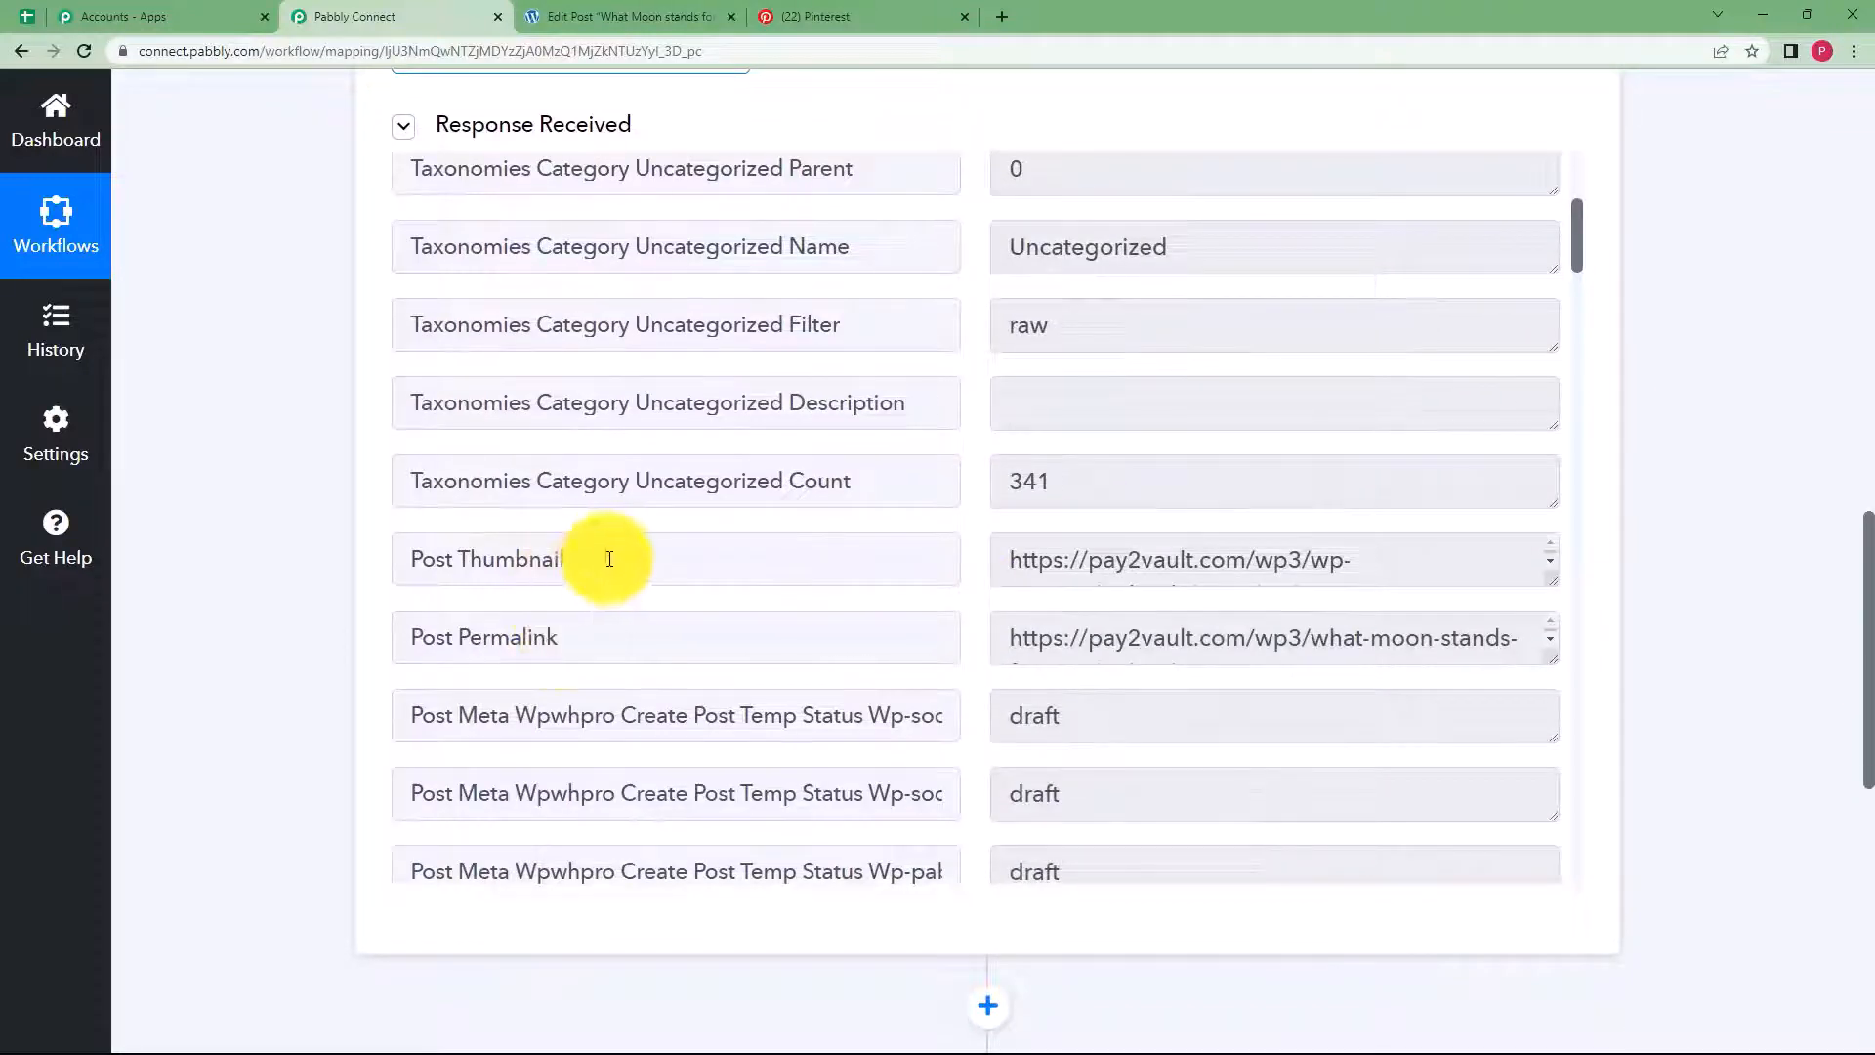
# Set the workflow's second step to Pinterest with Create Pin as its action event
pyautogui.scroll(9, 284, 523)
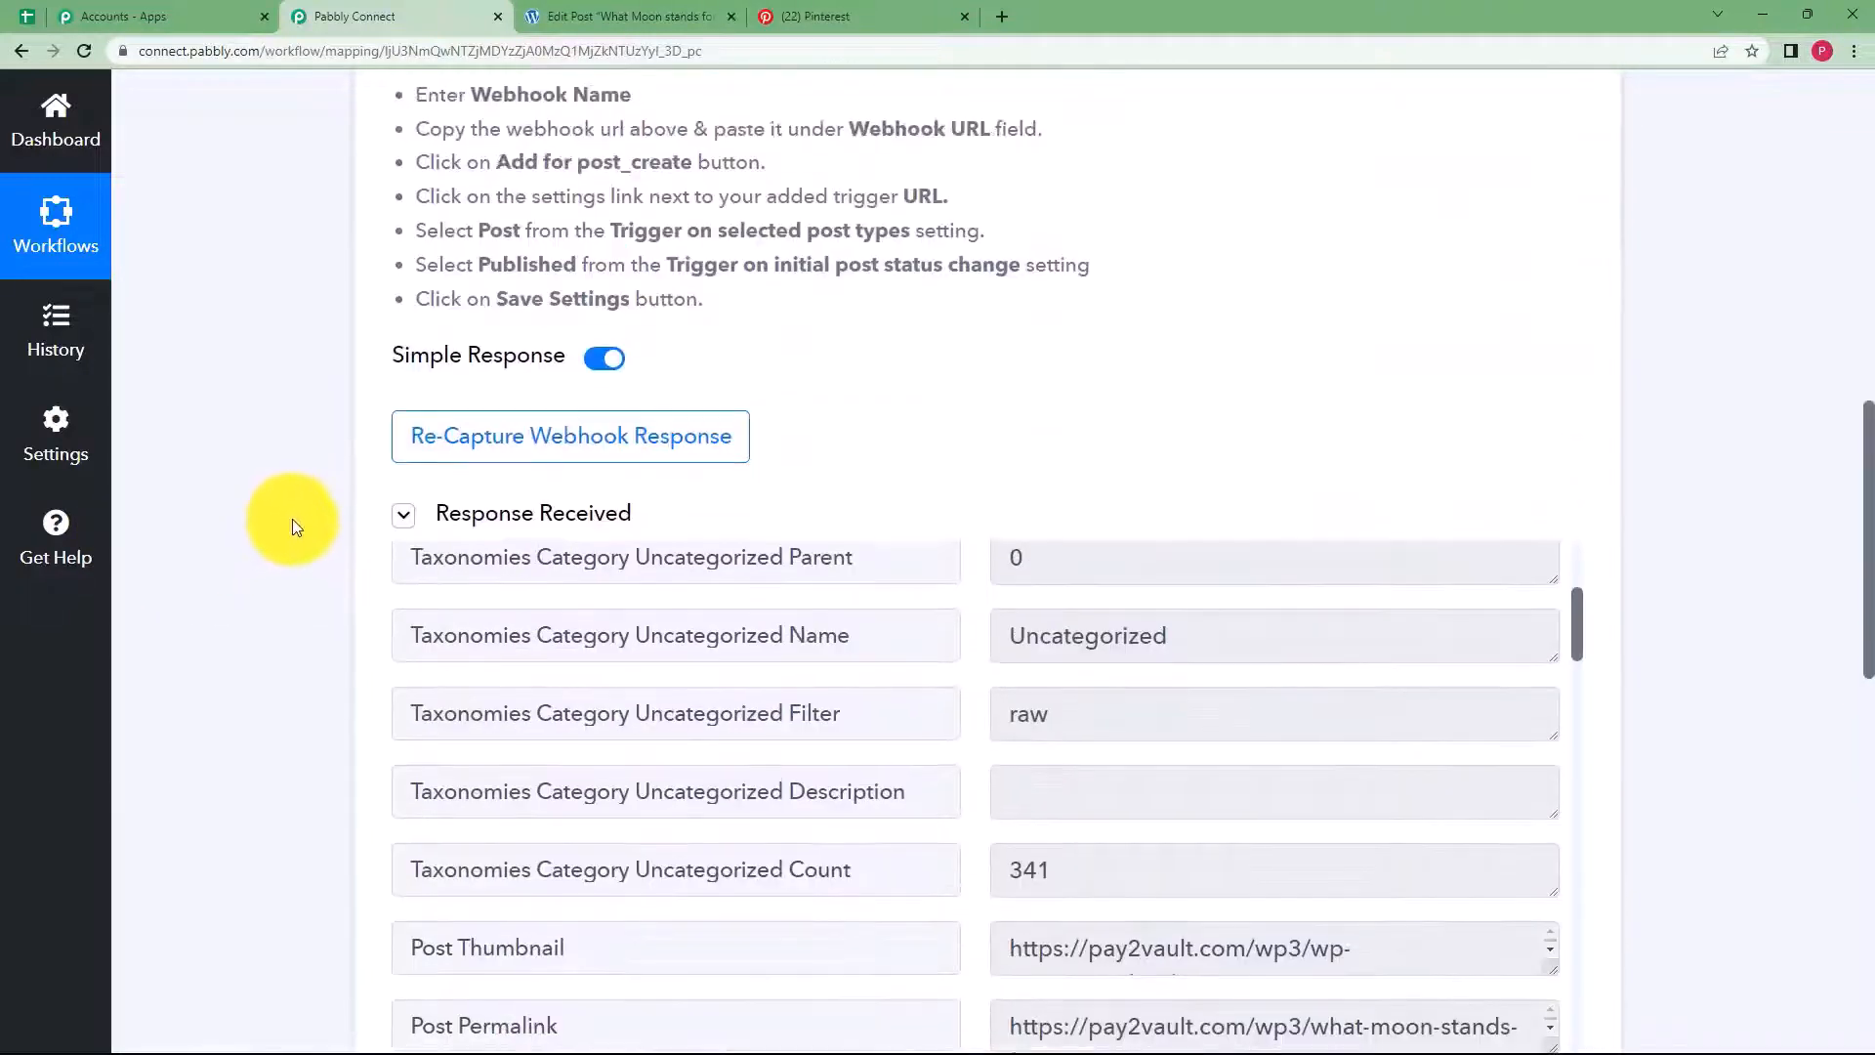
pyautogui.scroll(8, 291, 520)
pyautogui.click(810, 520)
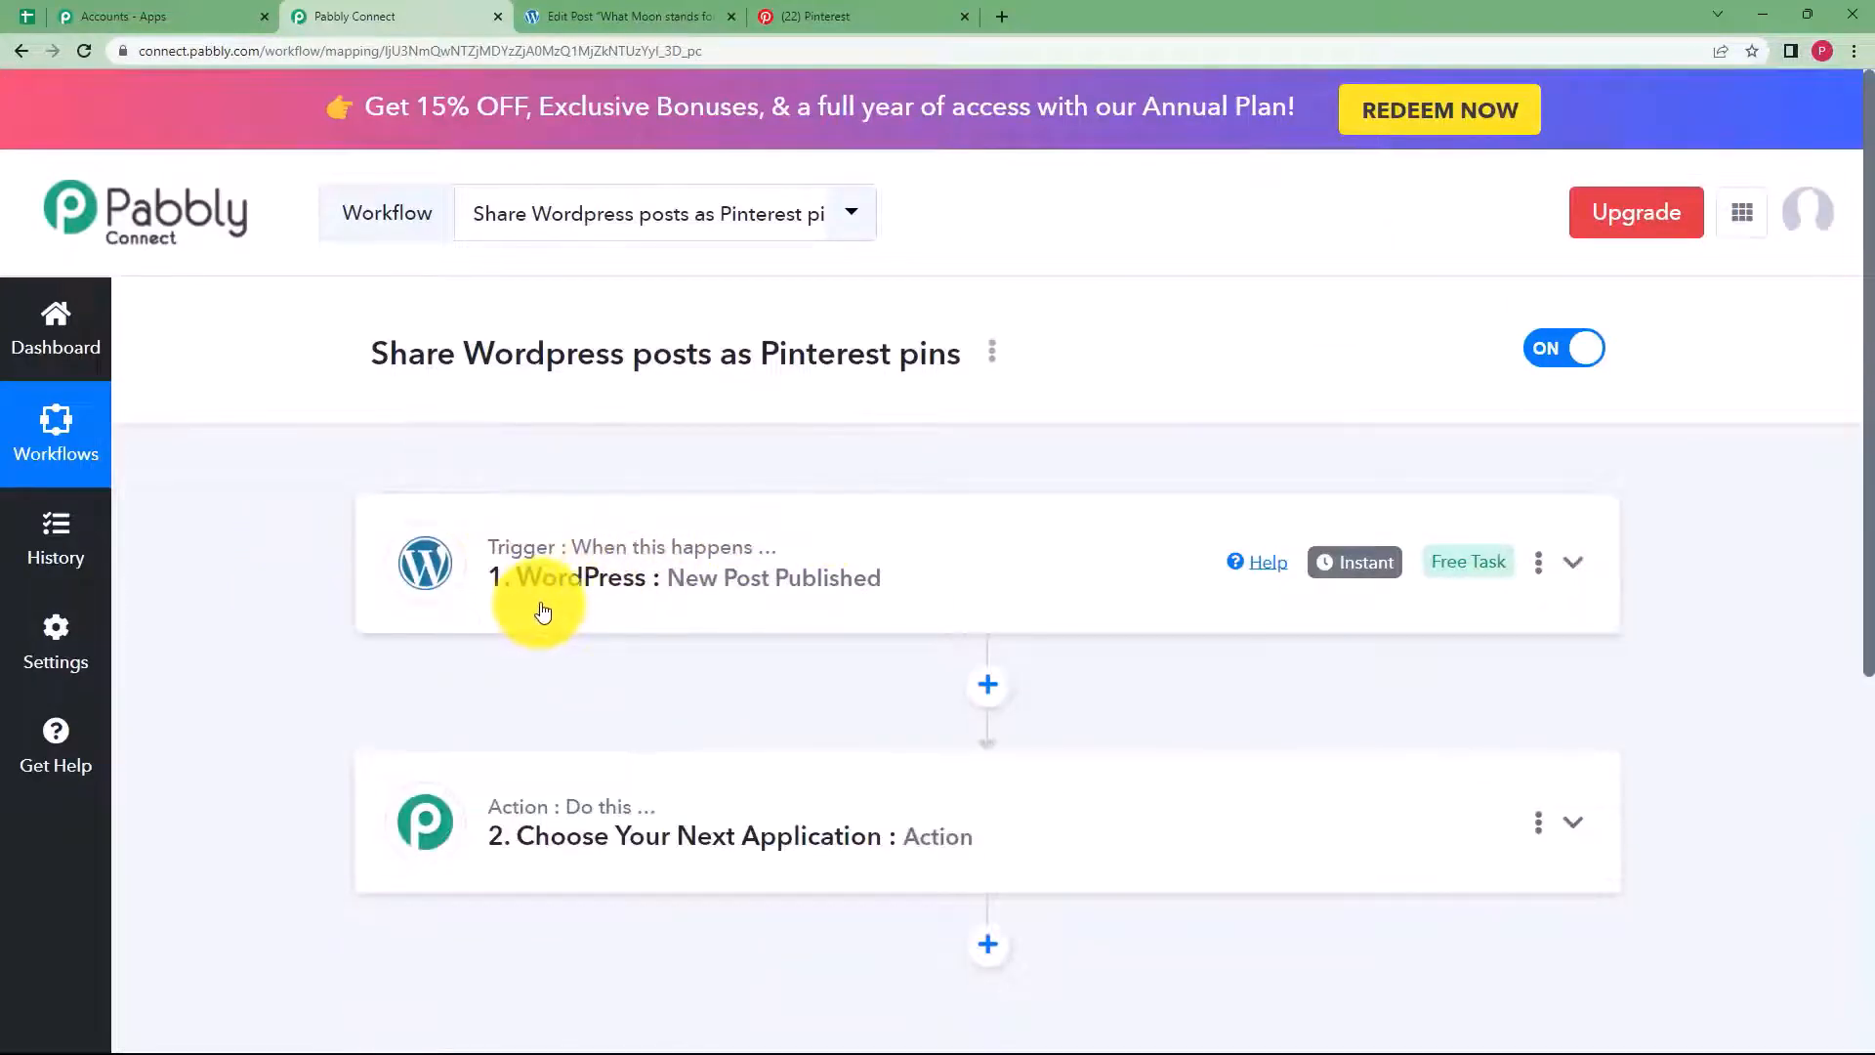
pyautogui.click(609, 830)
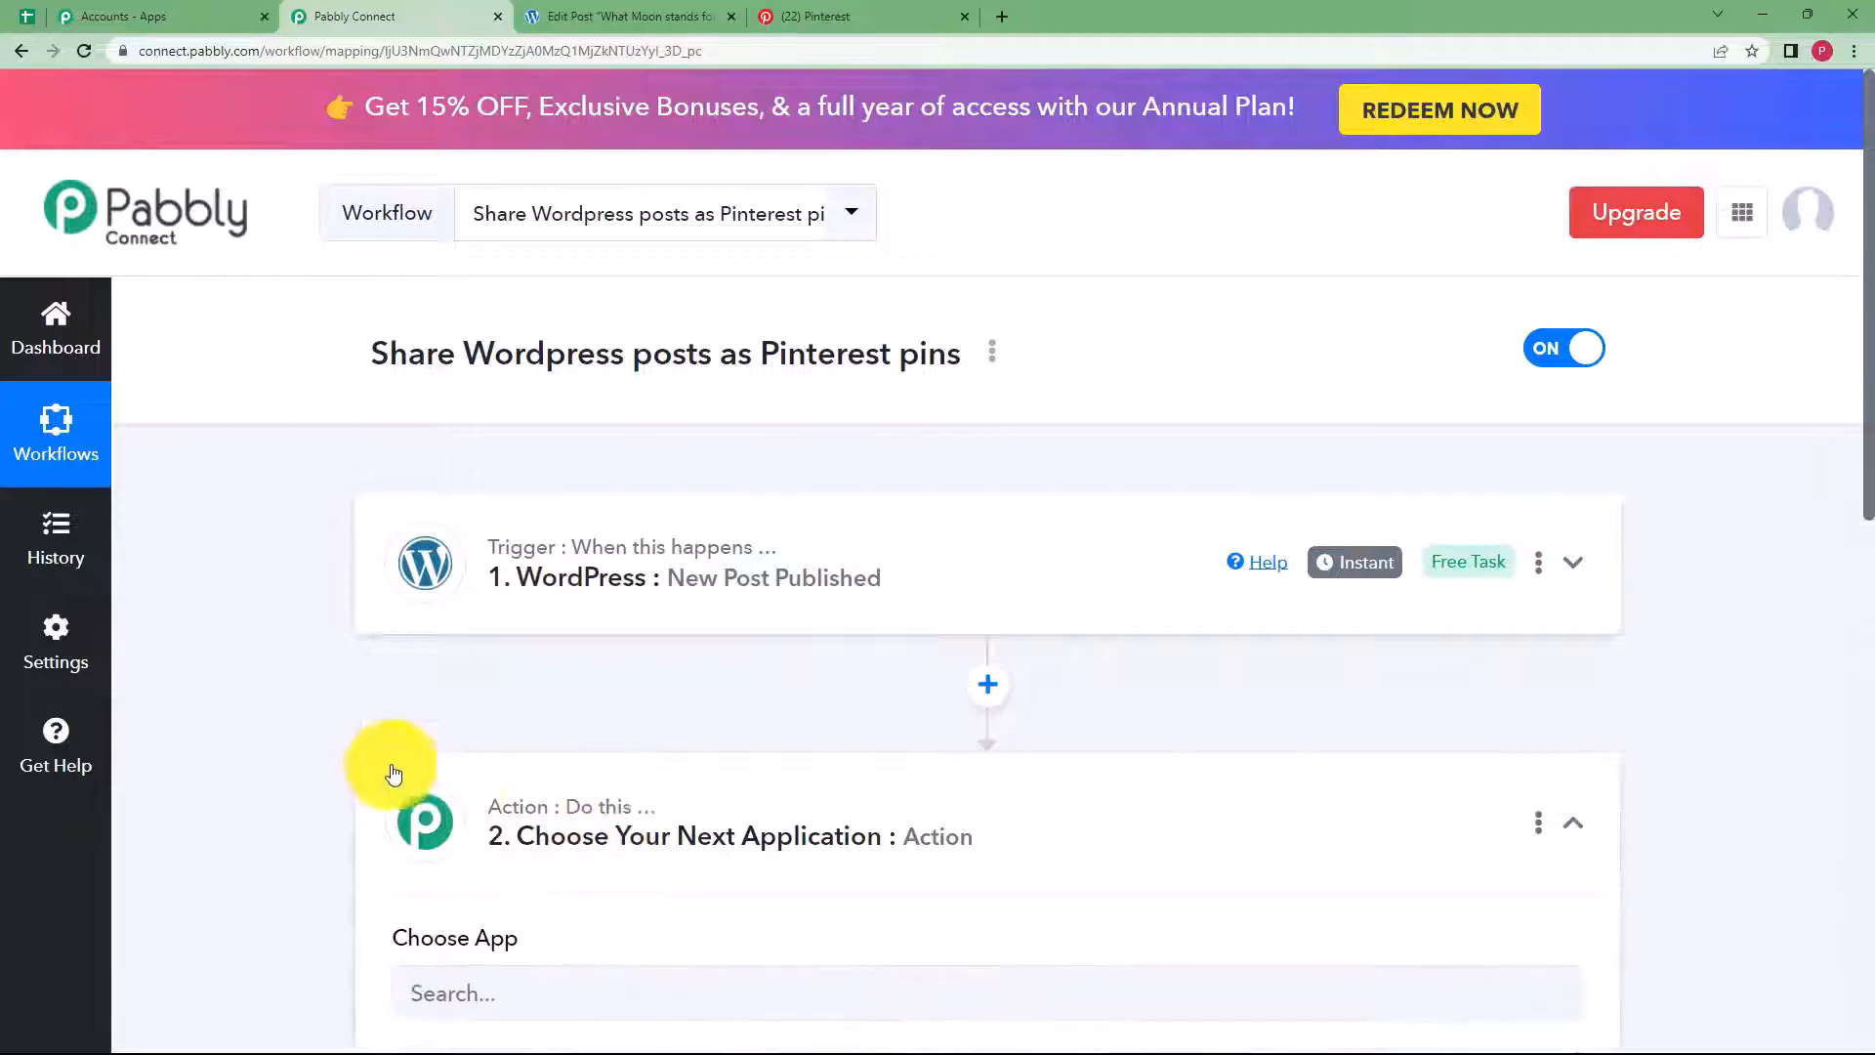
pyautogui.scroll(-3, 430, 718)
pyautogui.click(464, 720)
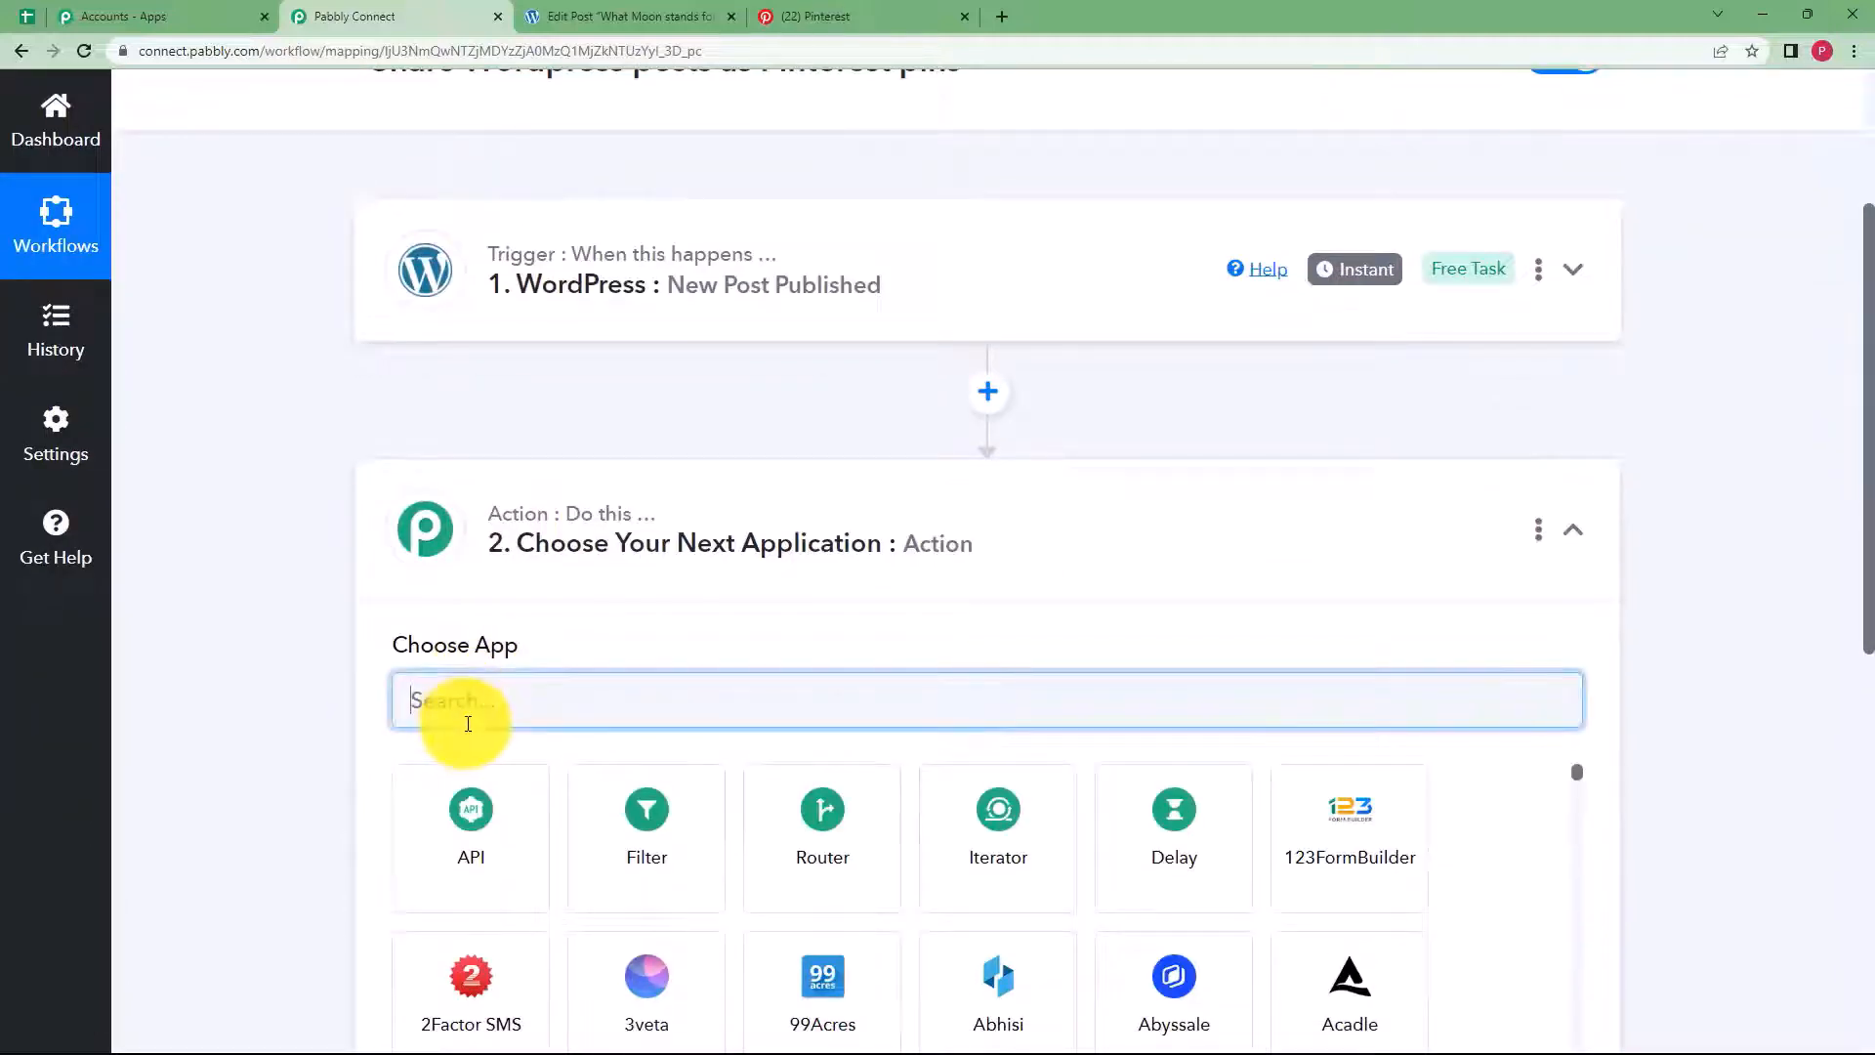
pyautogui.write('Pinter')
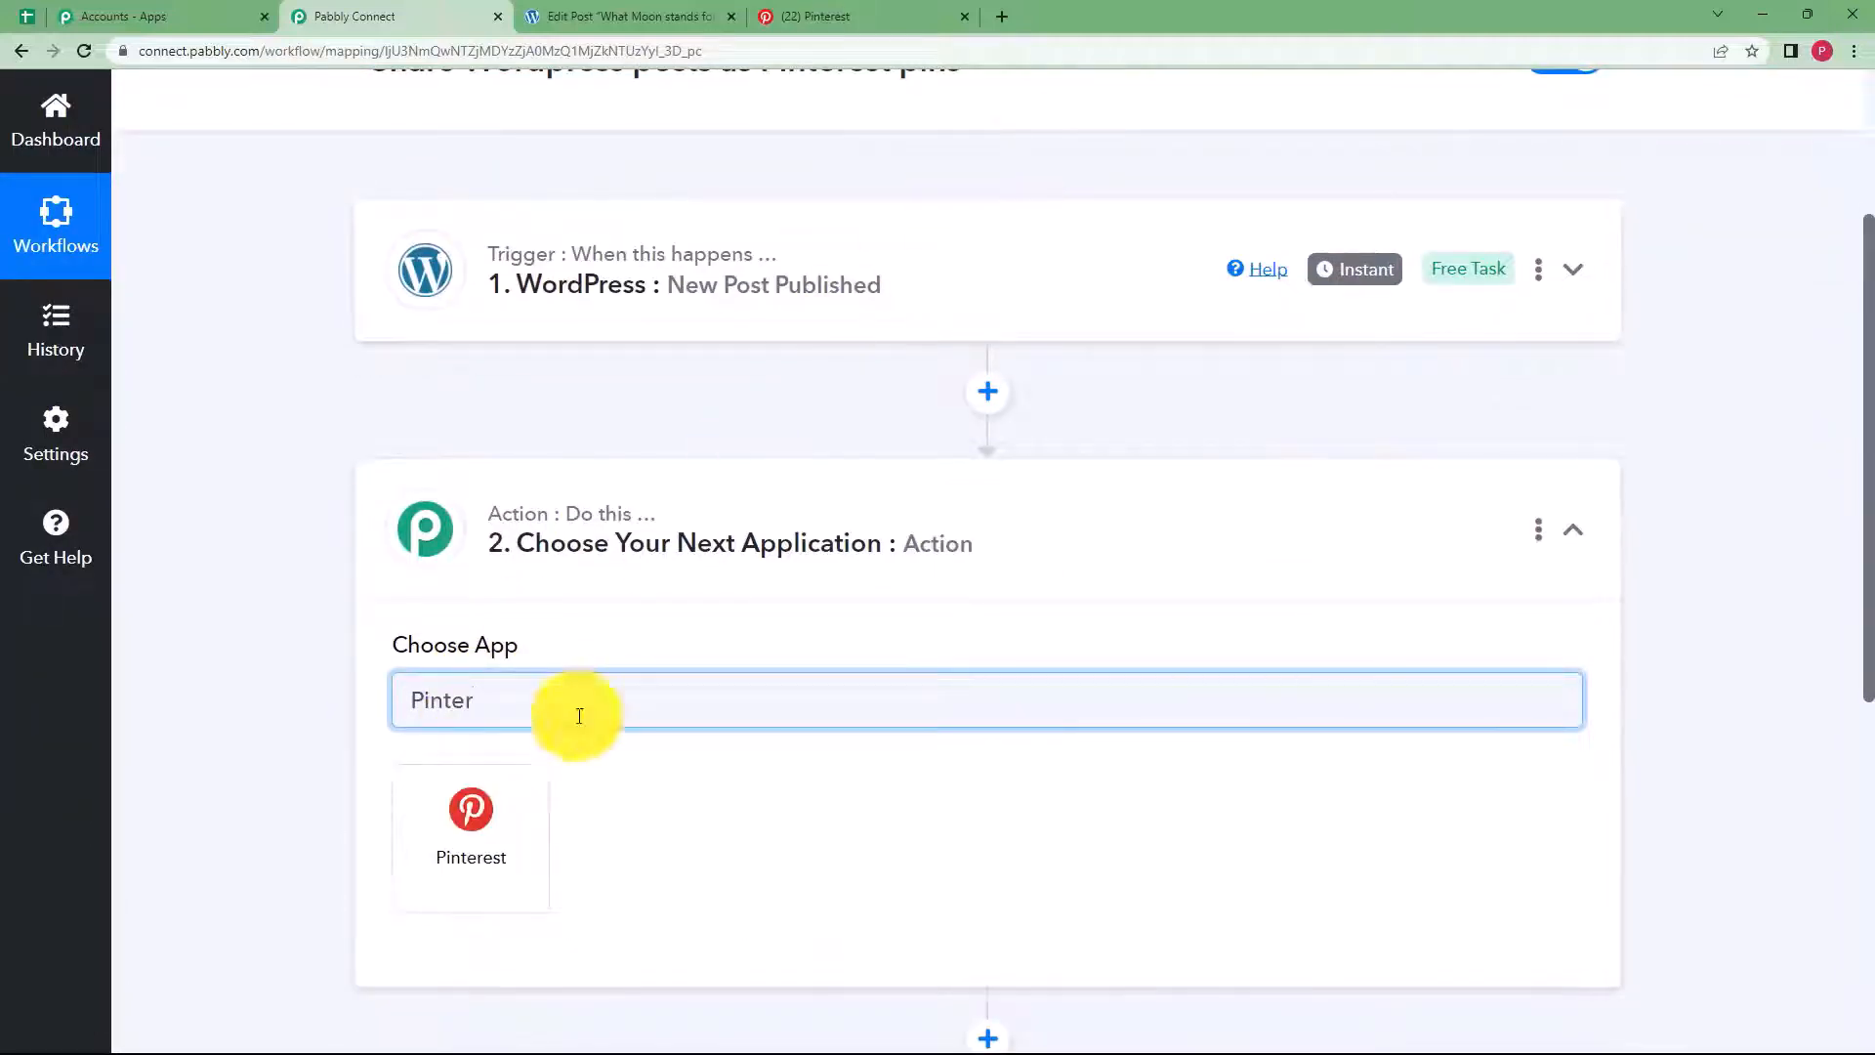
pyautogui.click(481, 837)
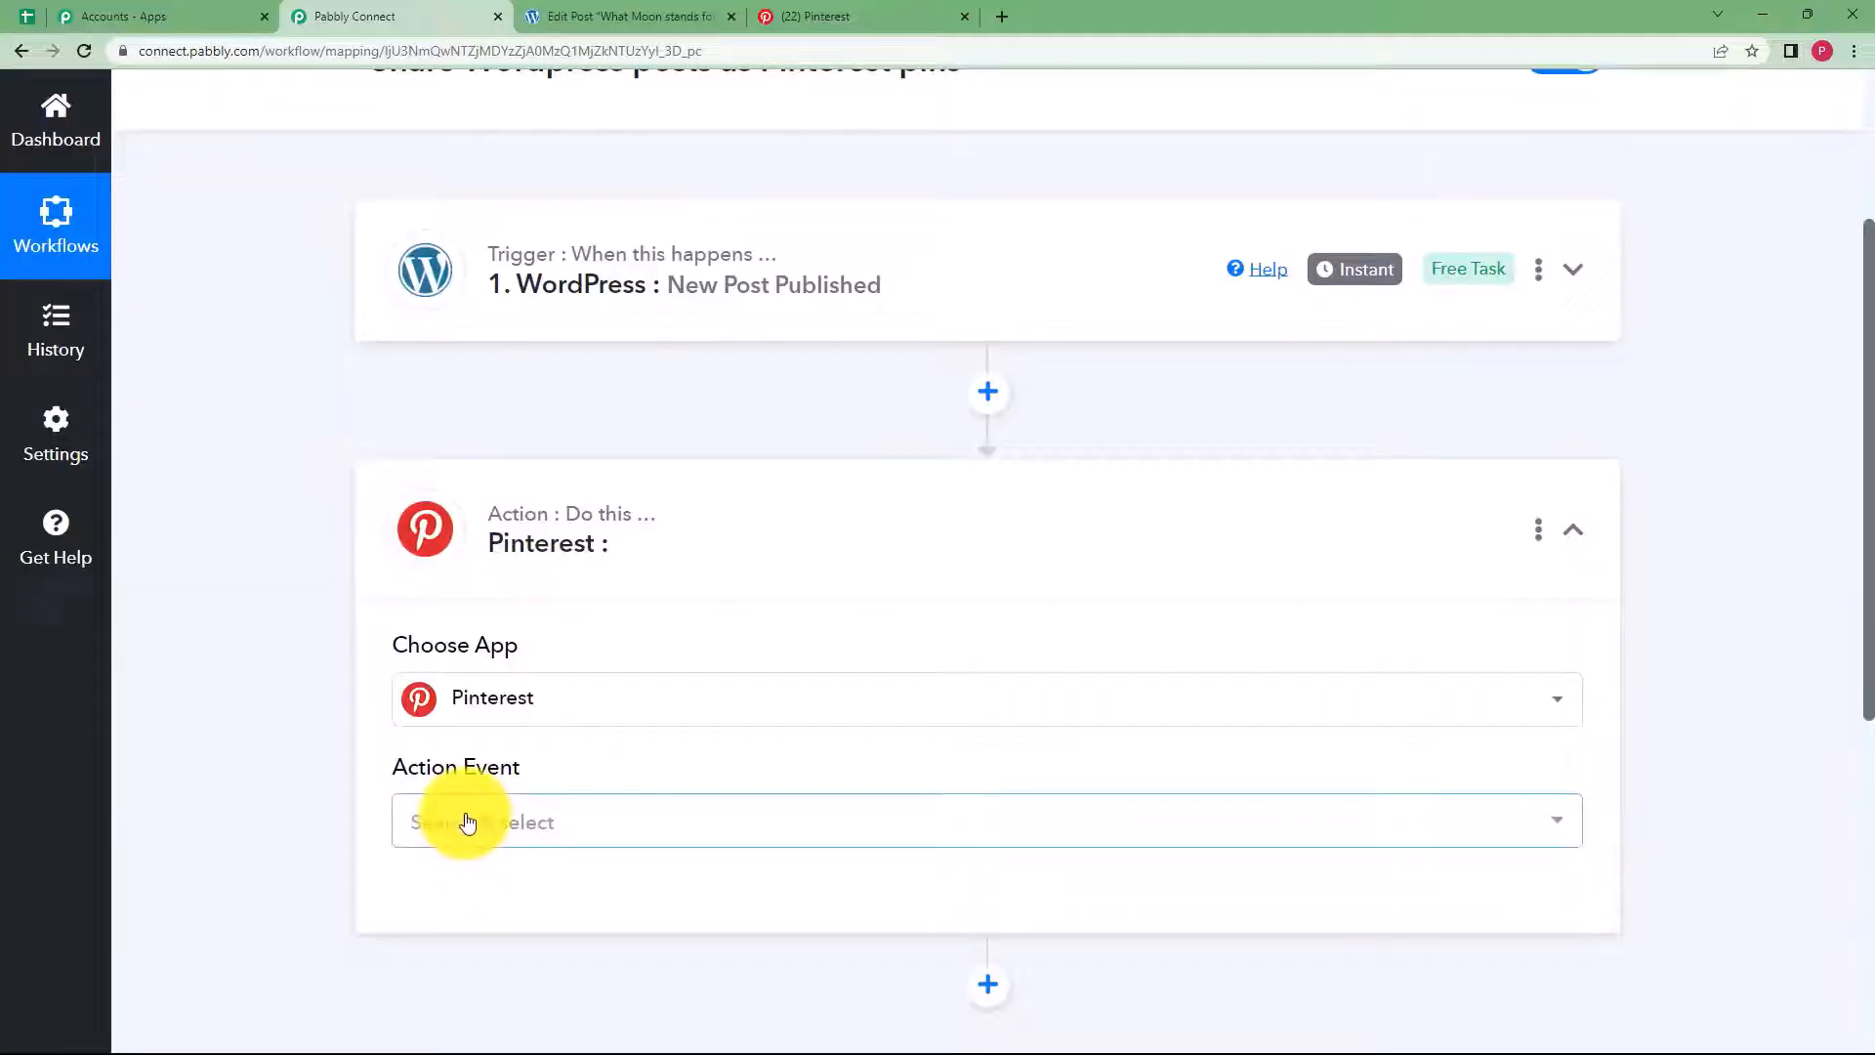
pyautogui.click(466, 822)
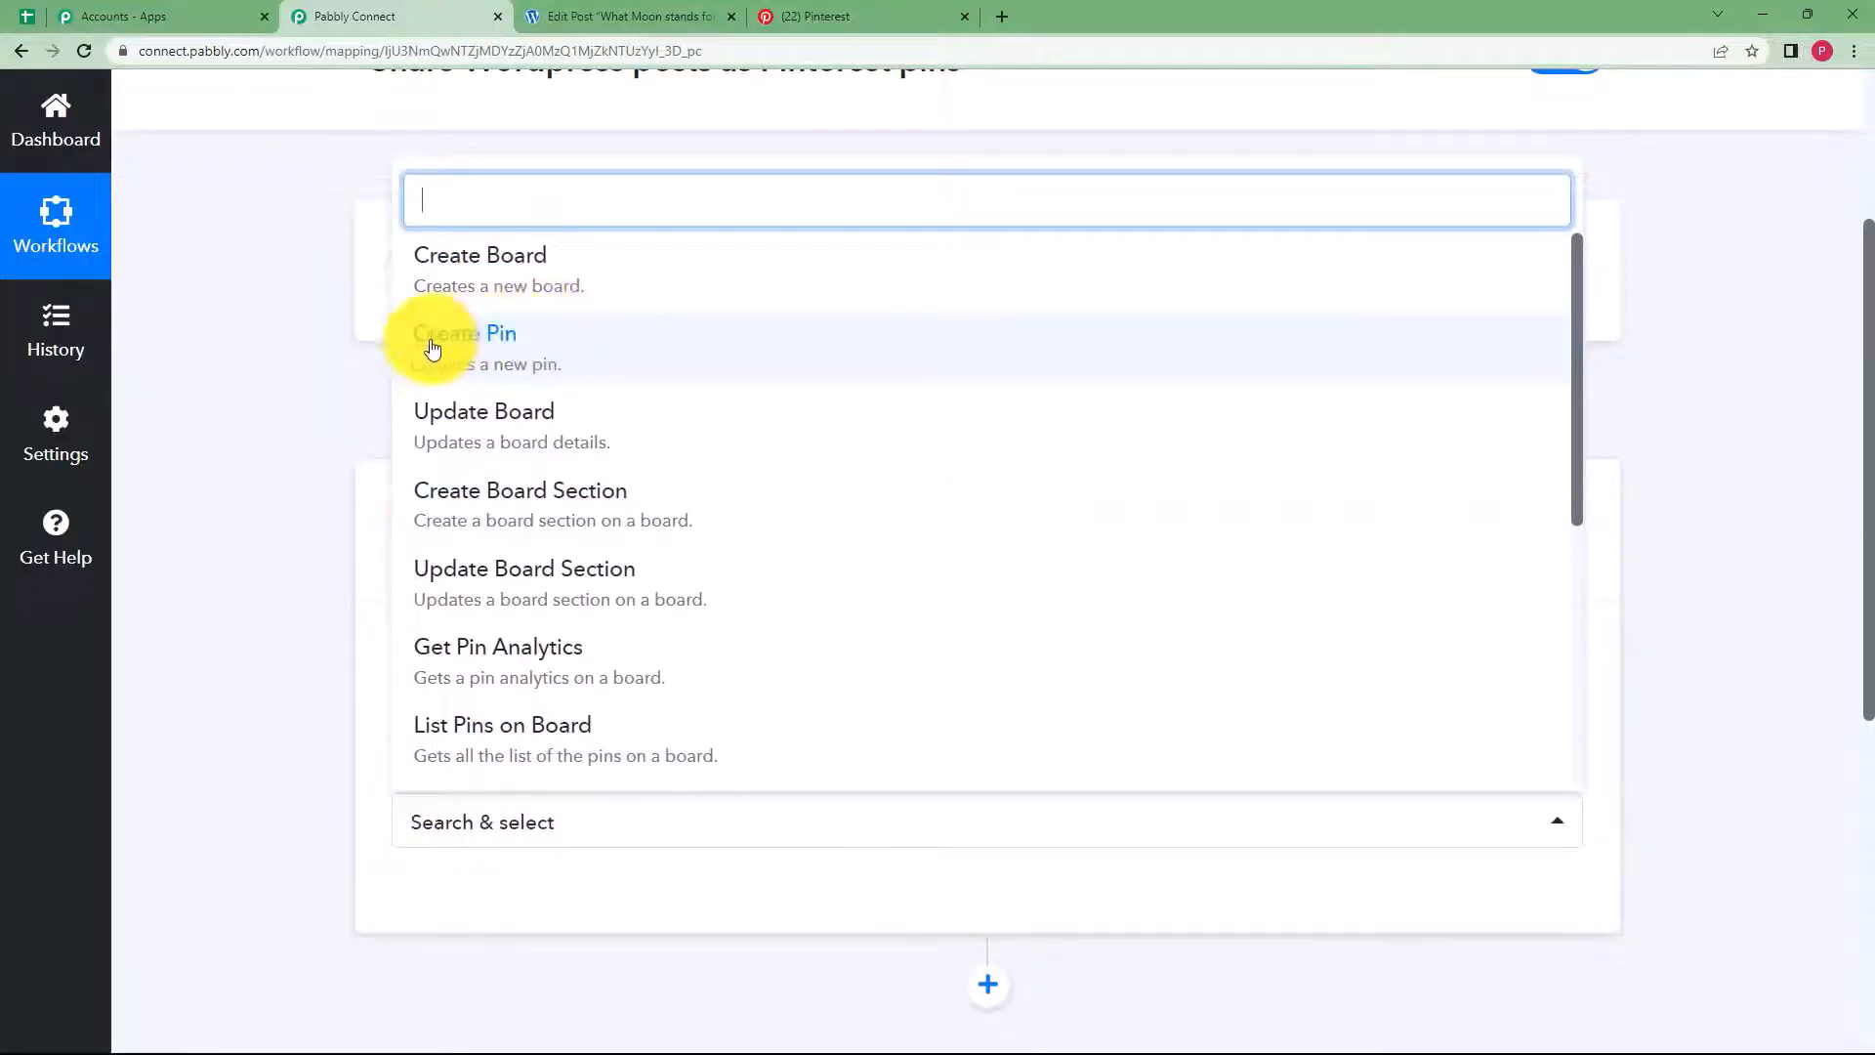
pyautogui.click(483, 349)
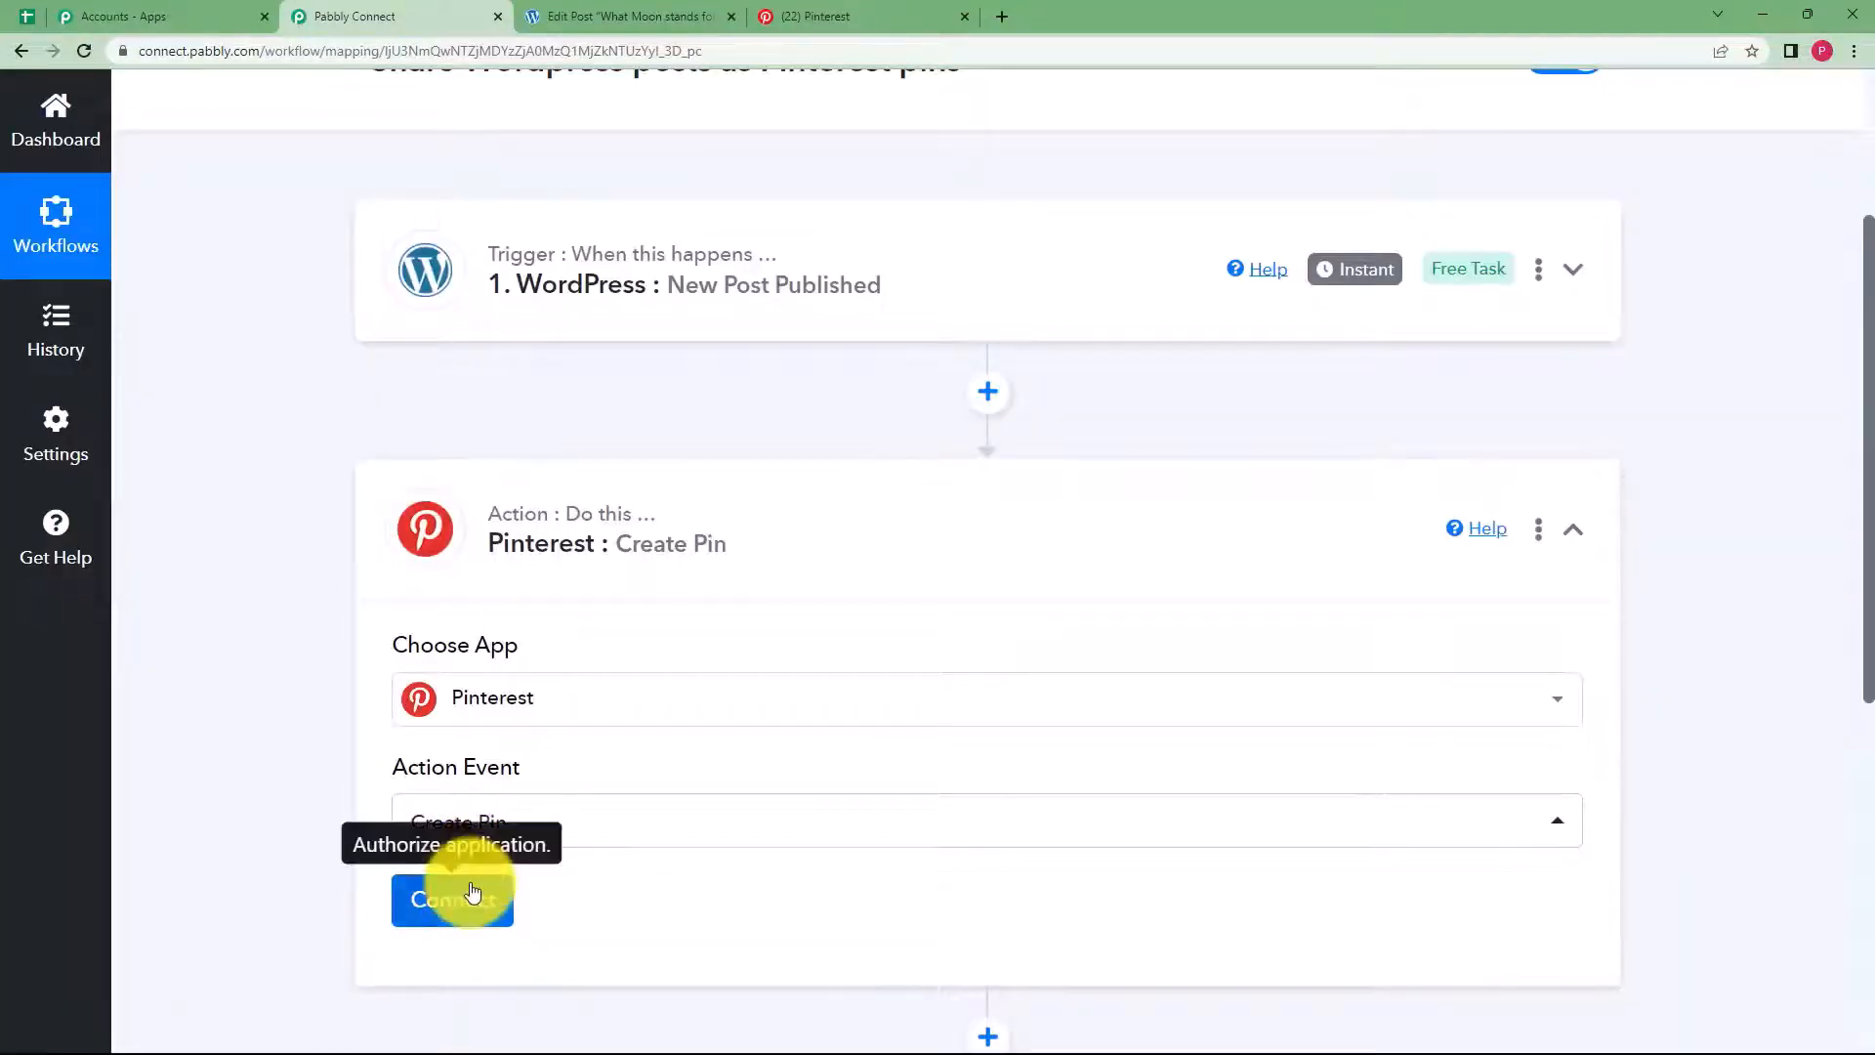
# Authorize the Create Pin action through a new Pinterest connection named "Pinterest #6"
pyautogui.click(479, 898)
pyautogui.click(884, 360)
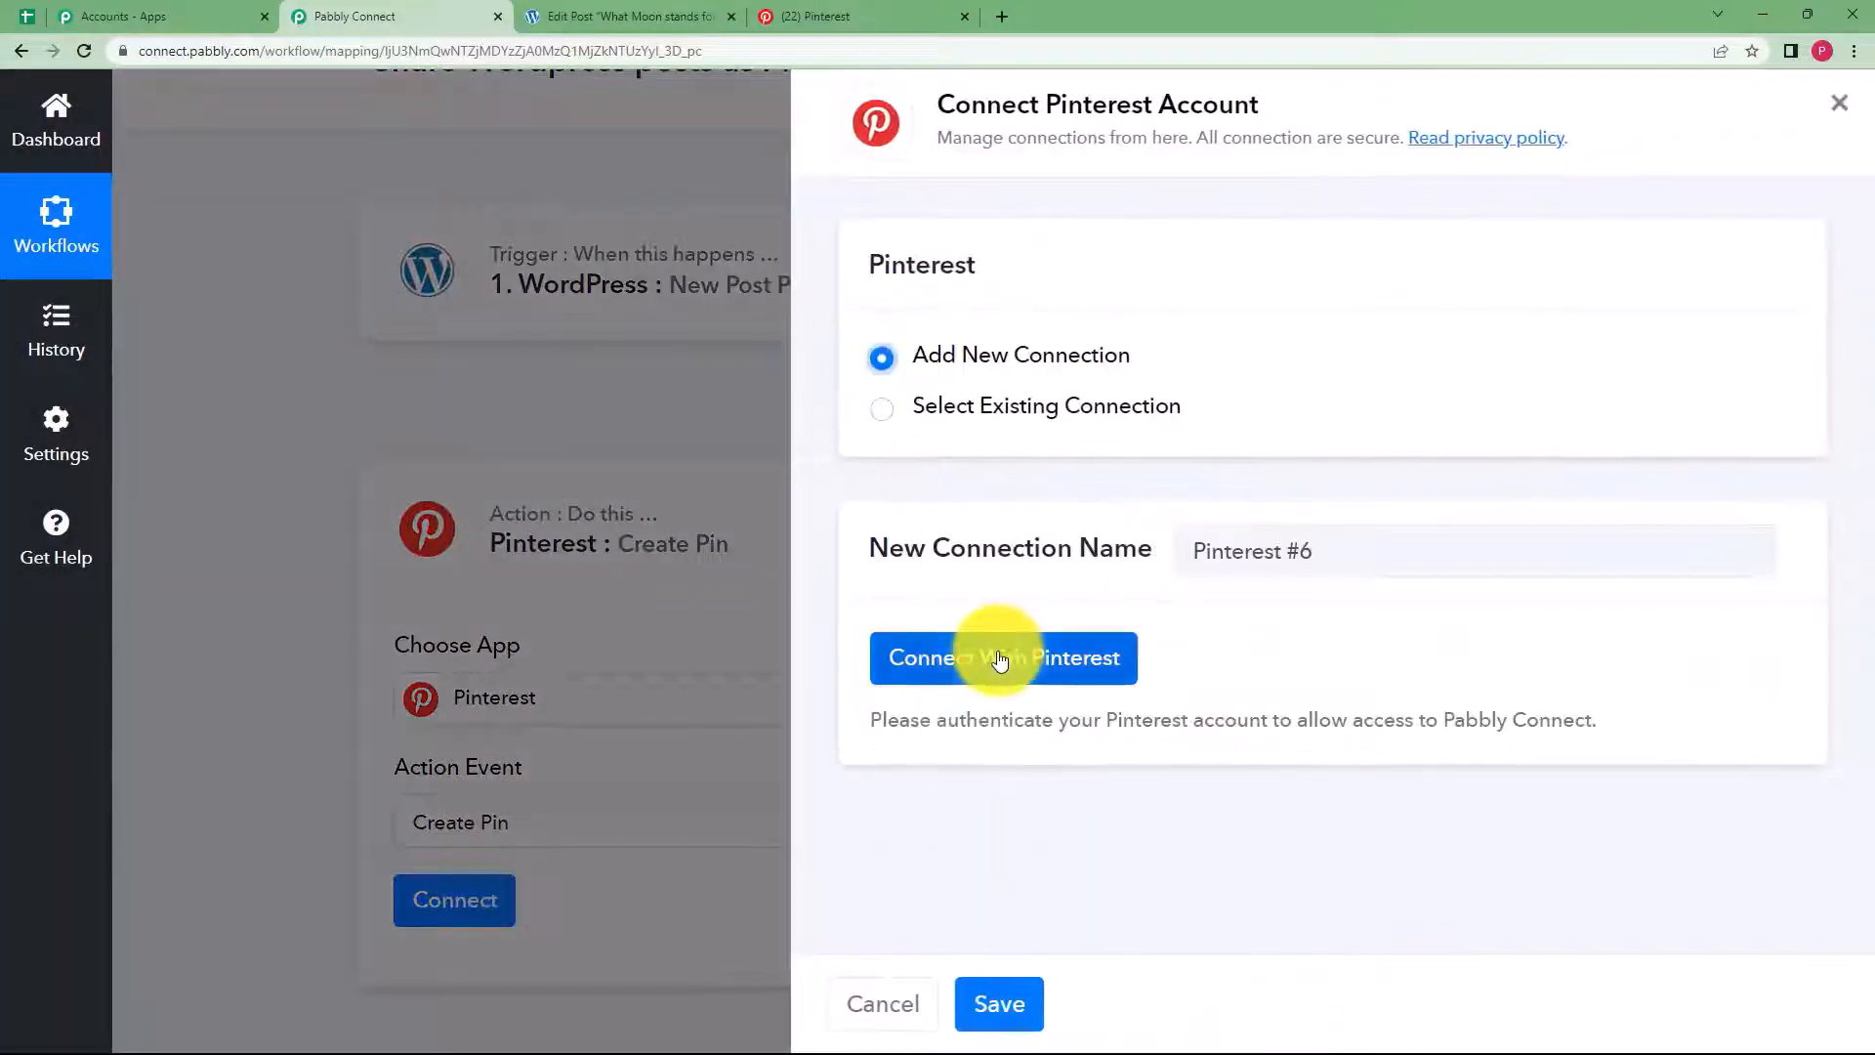
pyautogui.click(982, 664)
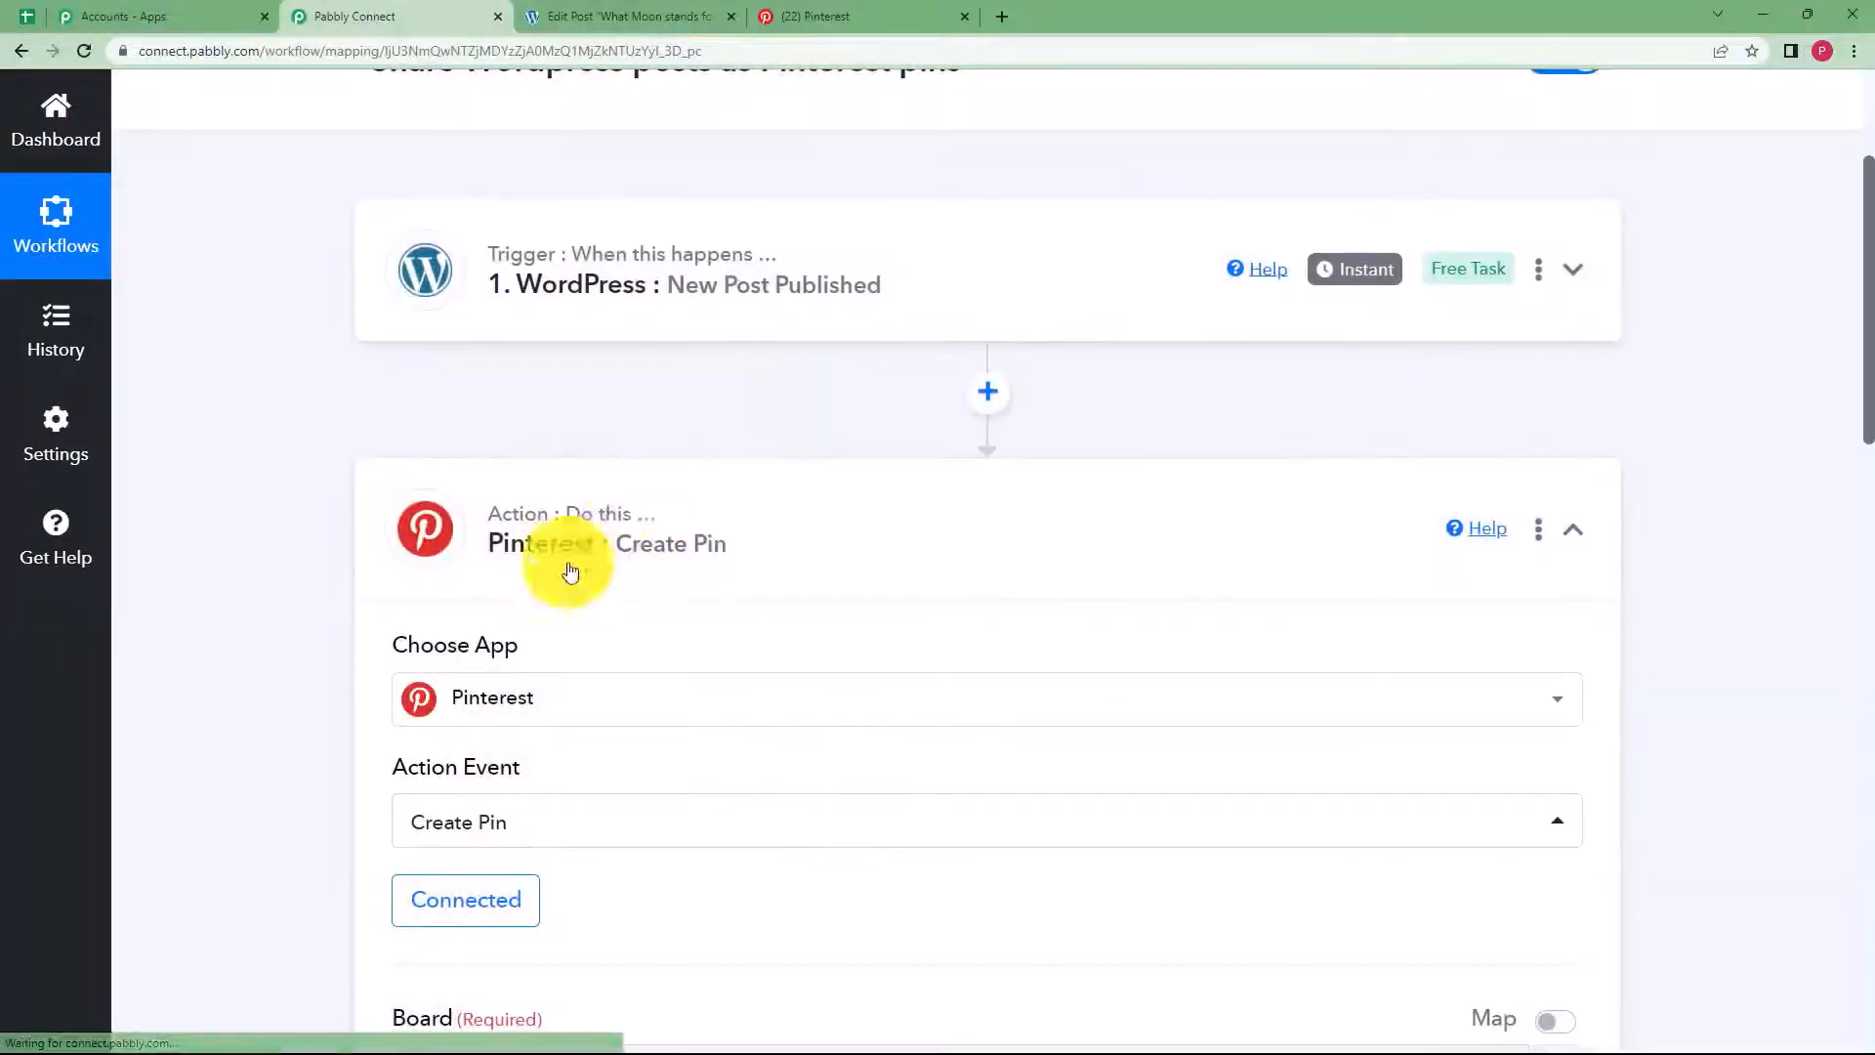
# Review the Create Pin fields and, on Pinterest, examine the pins saved in the profile's "New Board" board
pyautogui.click(538, 512)
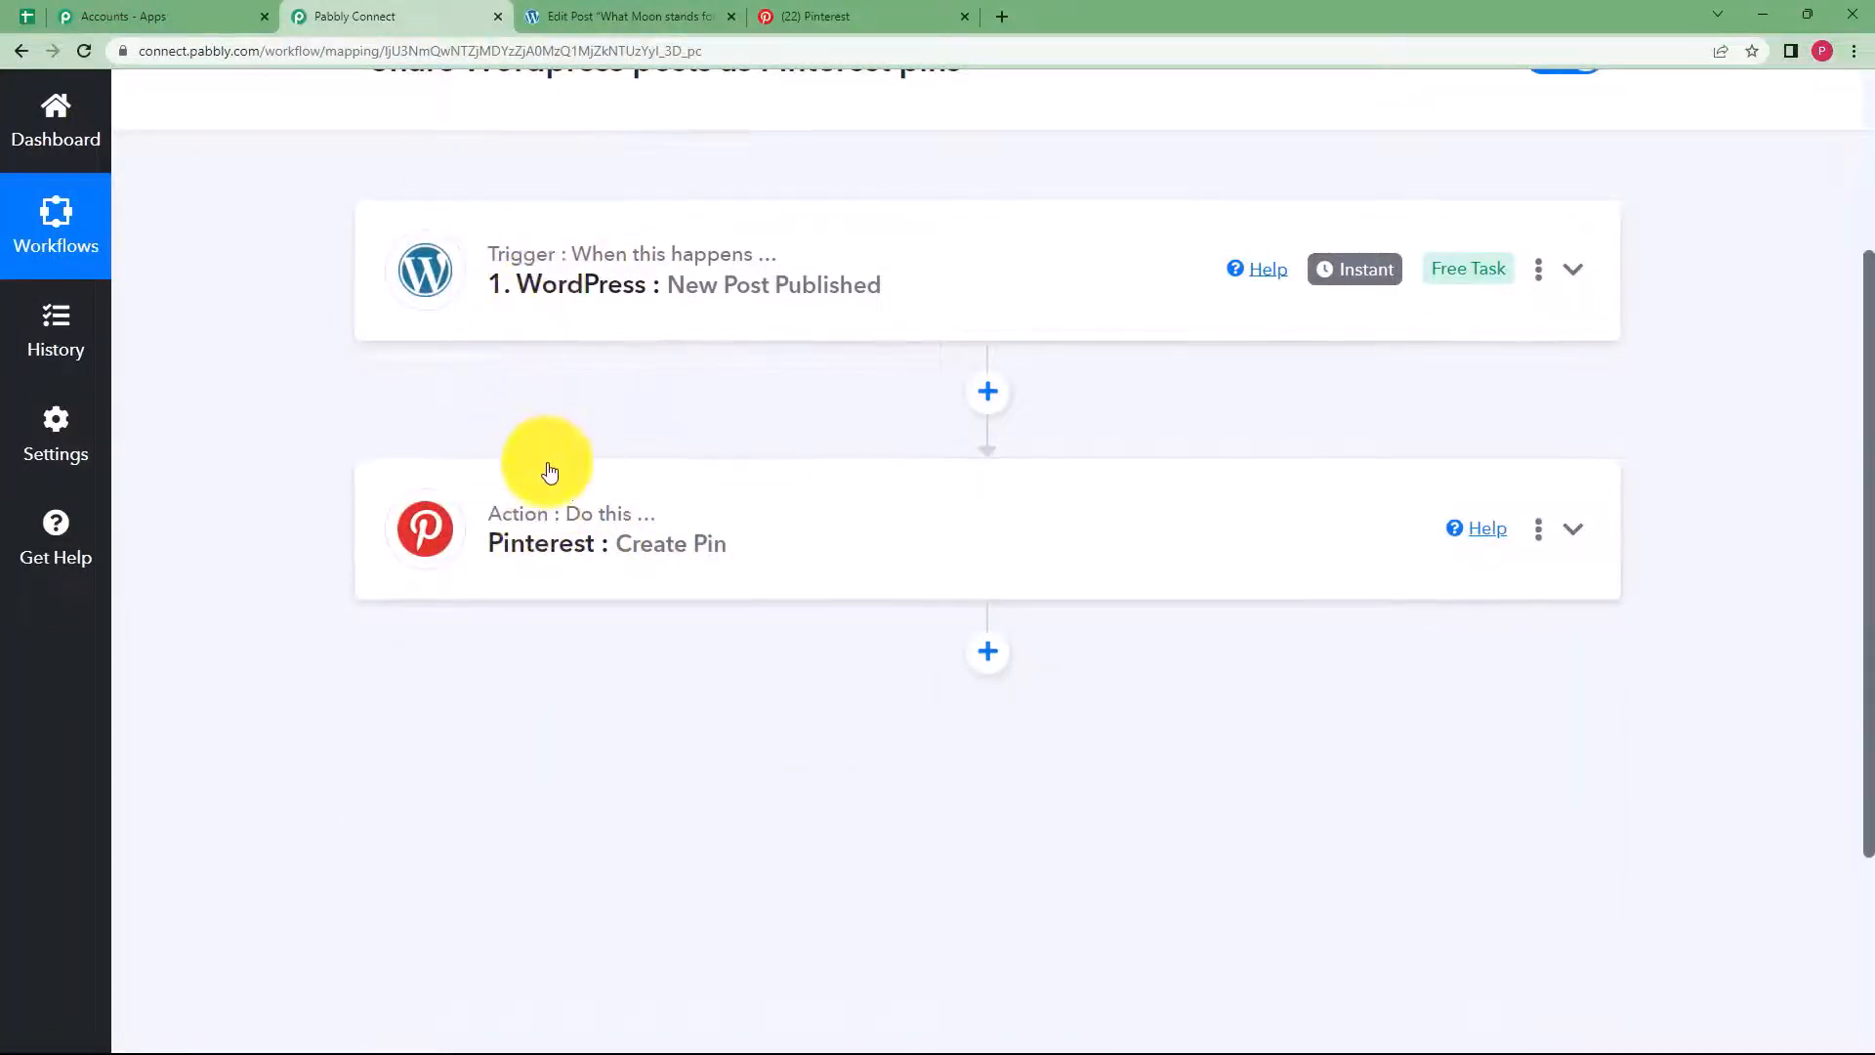
pyautogui.click(549, 485)
pyautogui.scroll(-5, 366, 677)
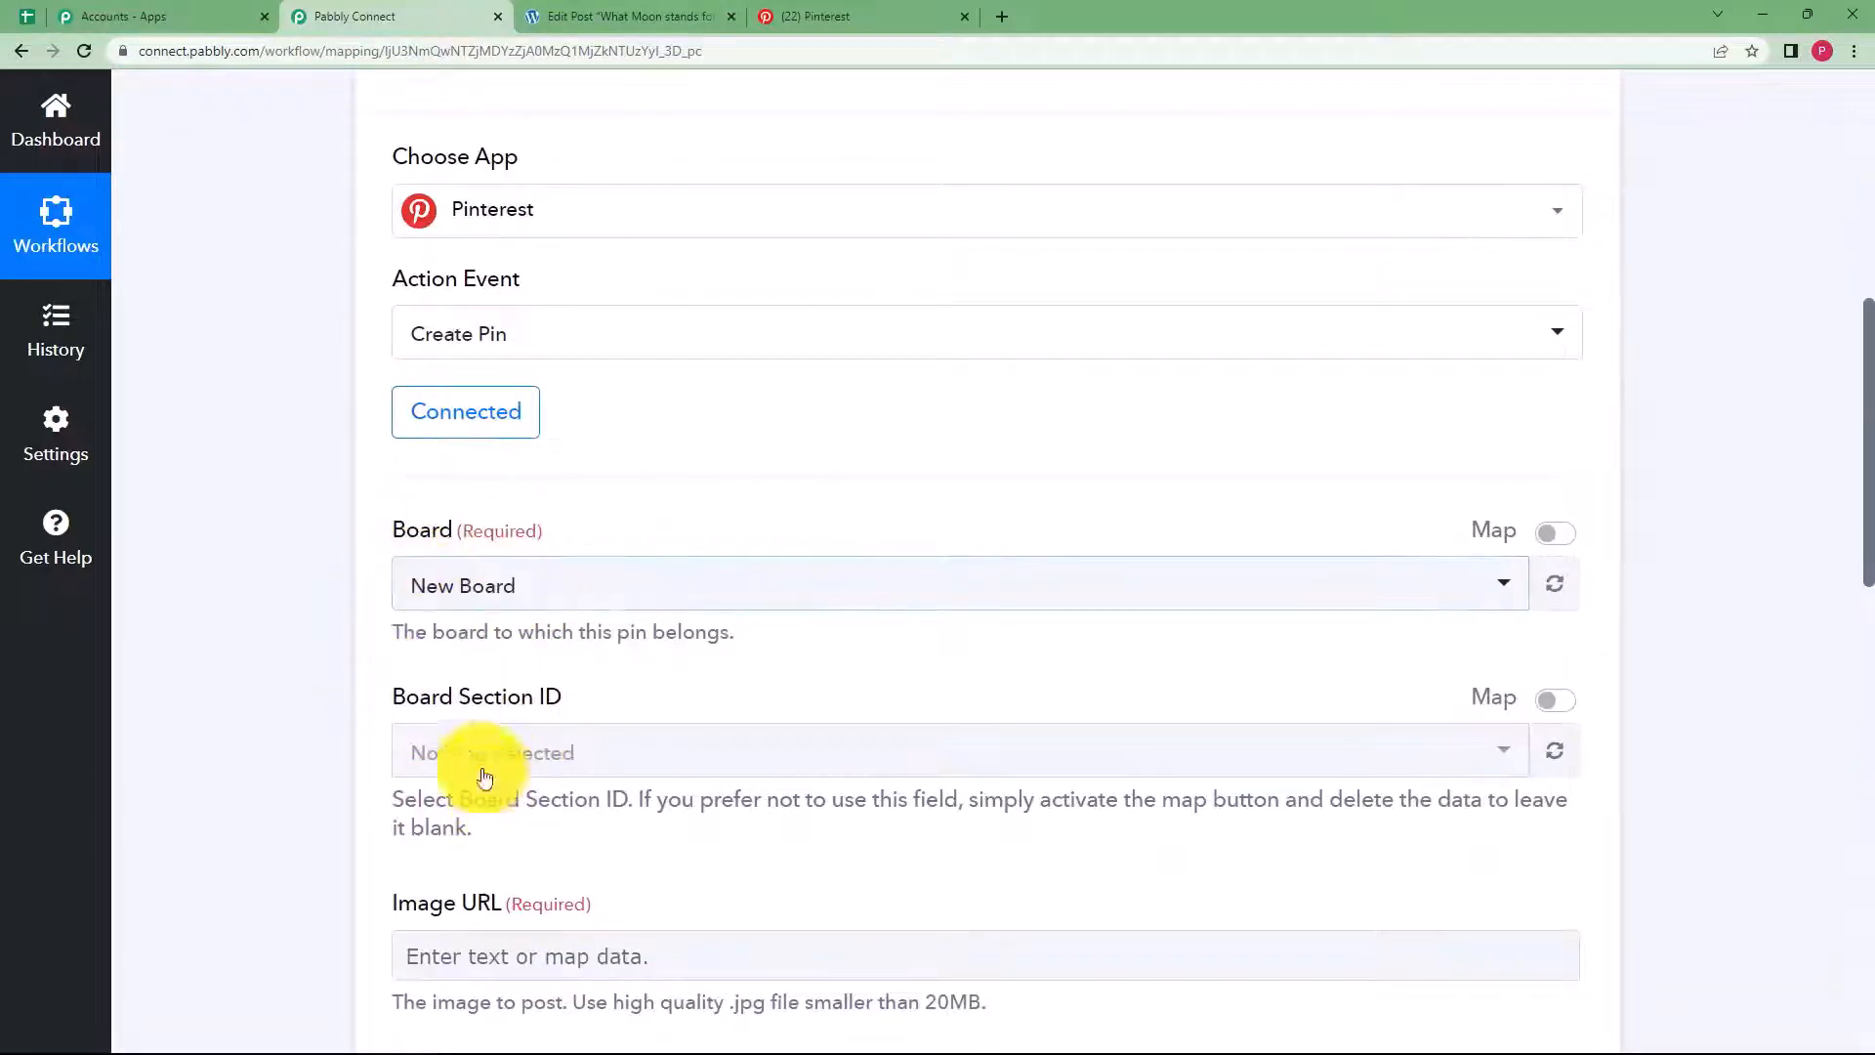
pyautogui.scroll(-2, 369, 810)
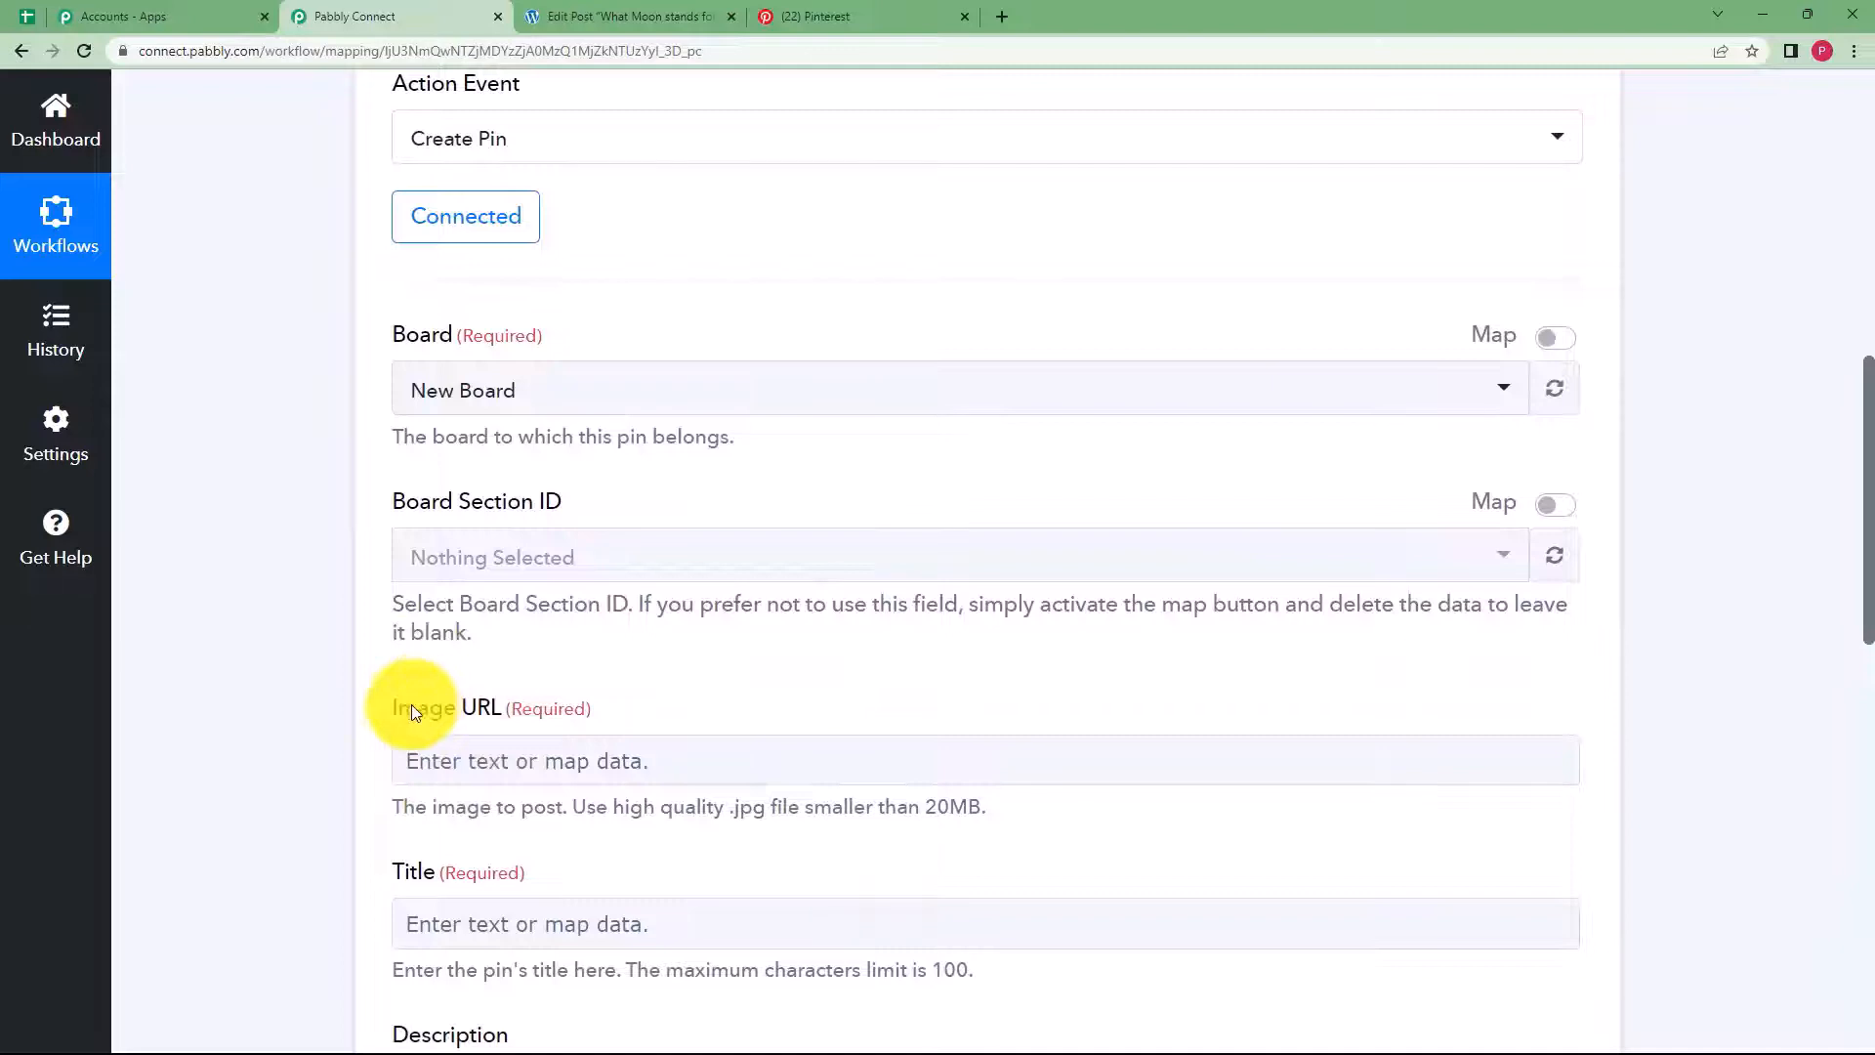
pyautogui.scroll(-2, 371, 694)
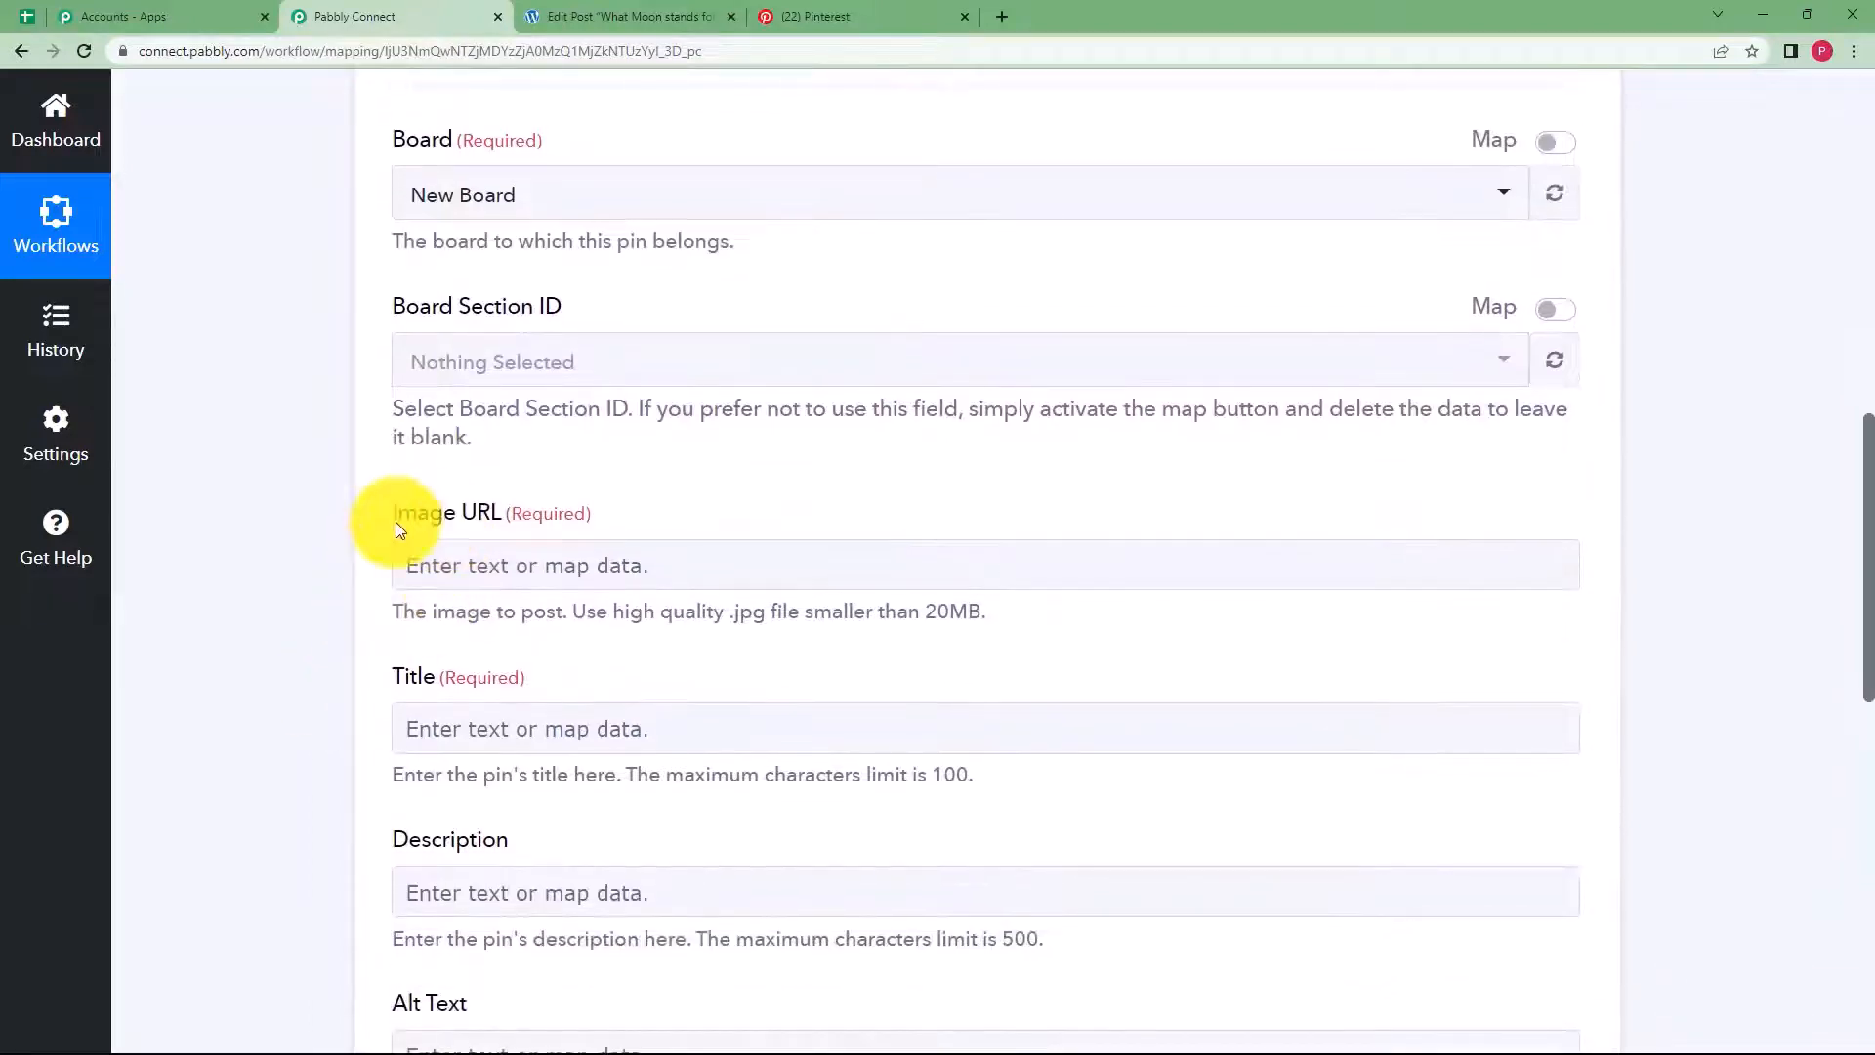
pyautogui.click(836, 17)
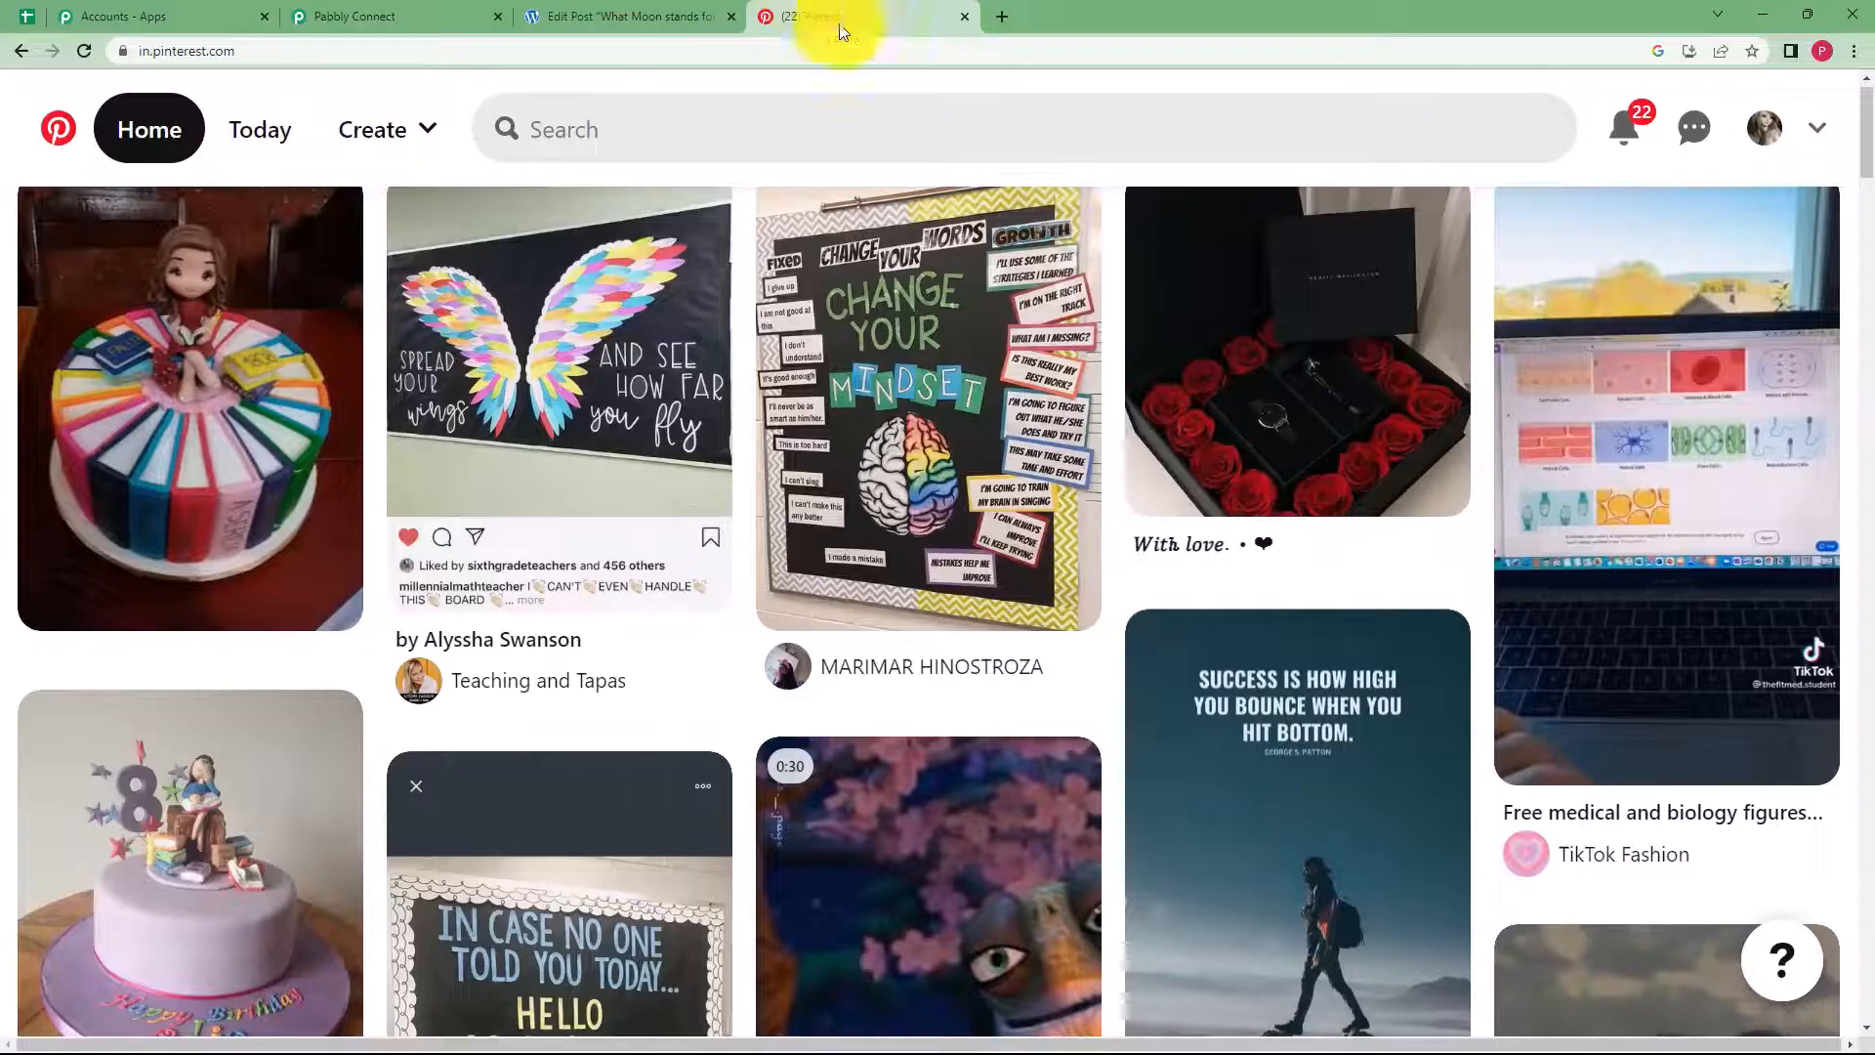
pyautogui.click(1763, 130)
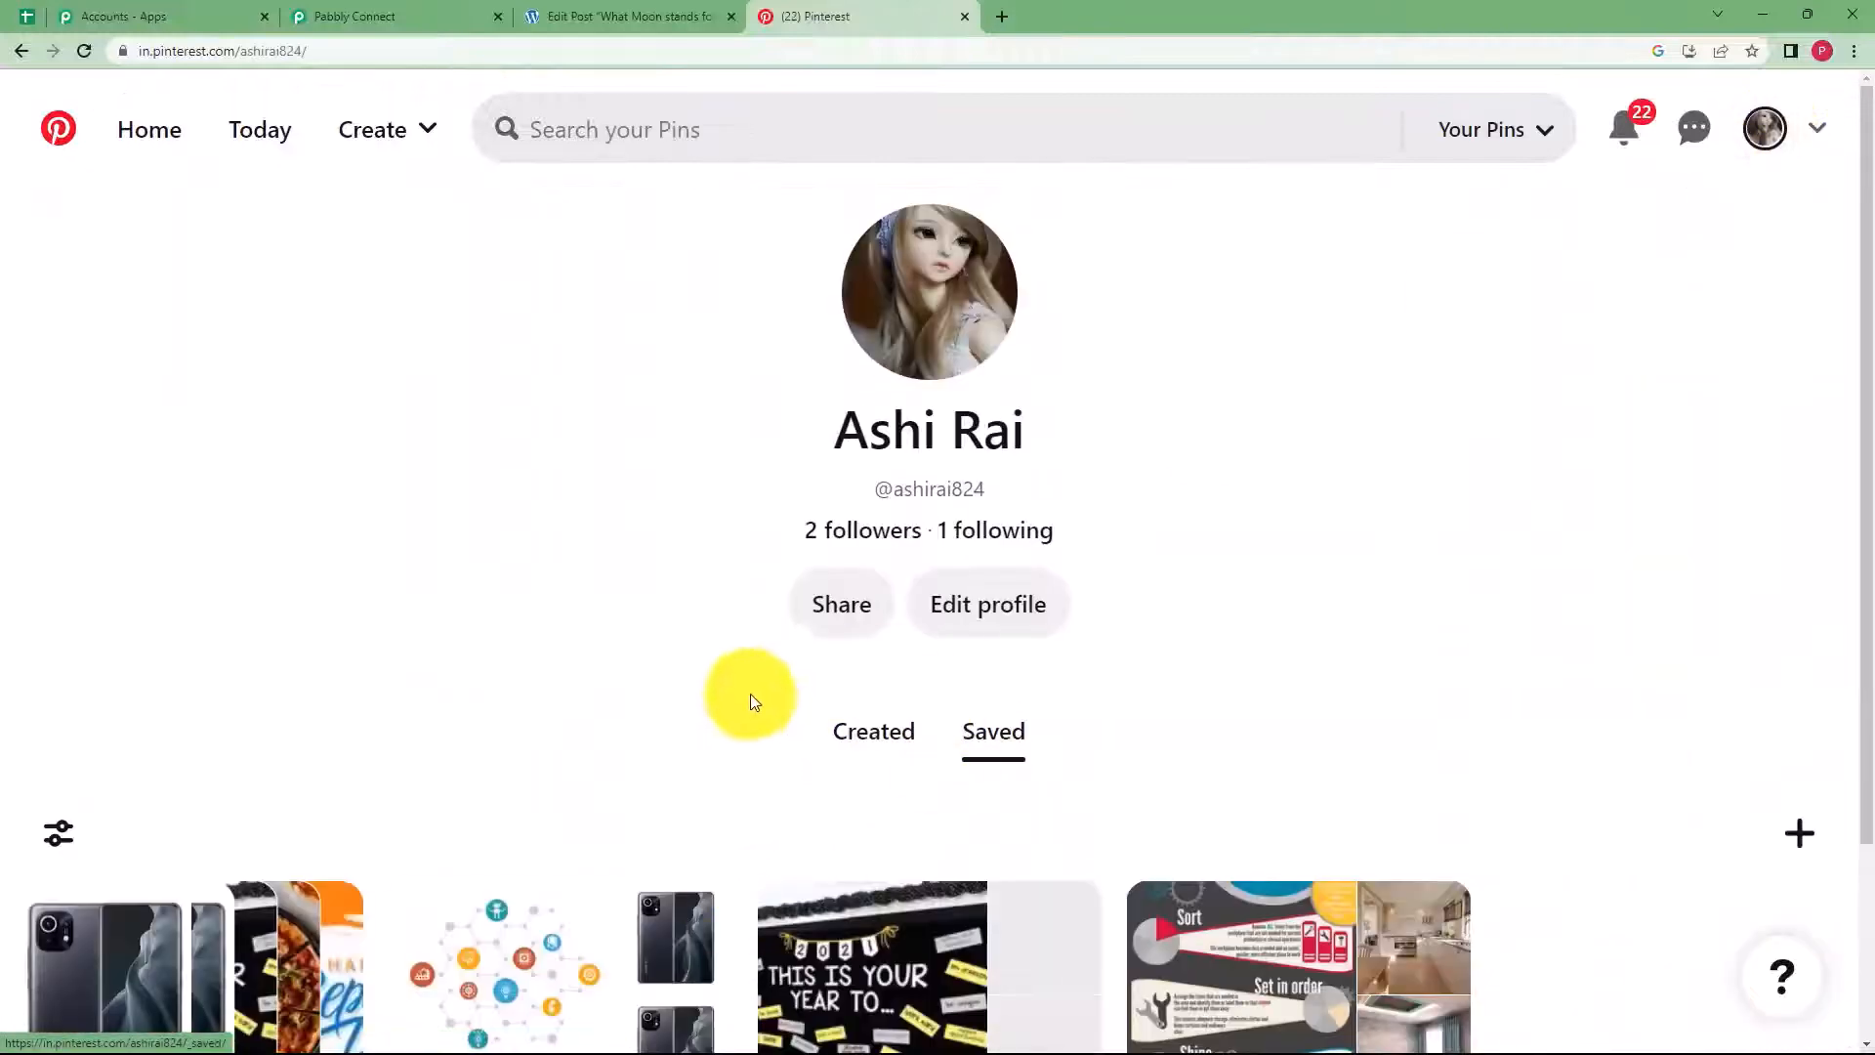
pyautogui.scroll(-2, 752, 696)
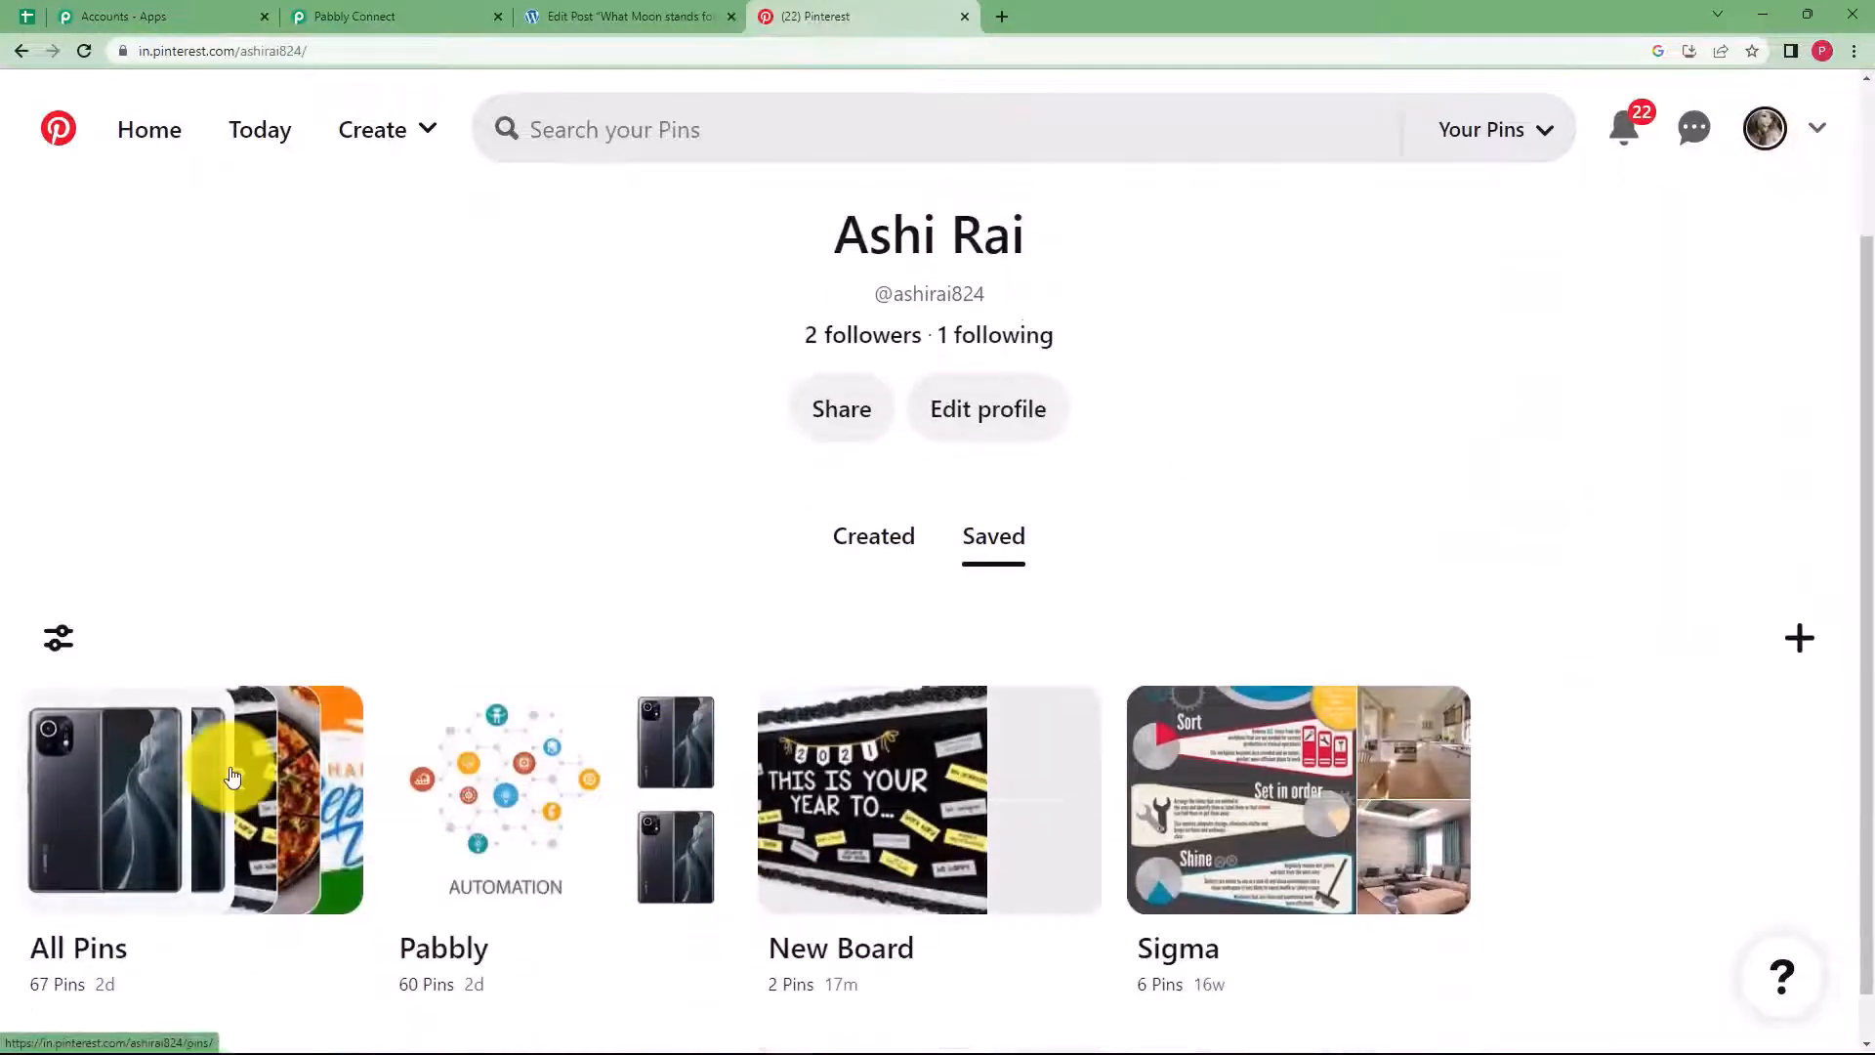
pyautogui.click(782, 834)
pyautogui.scroll(-3, 866, 557)
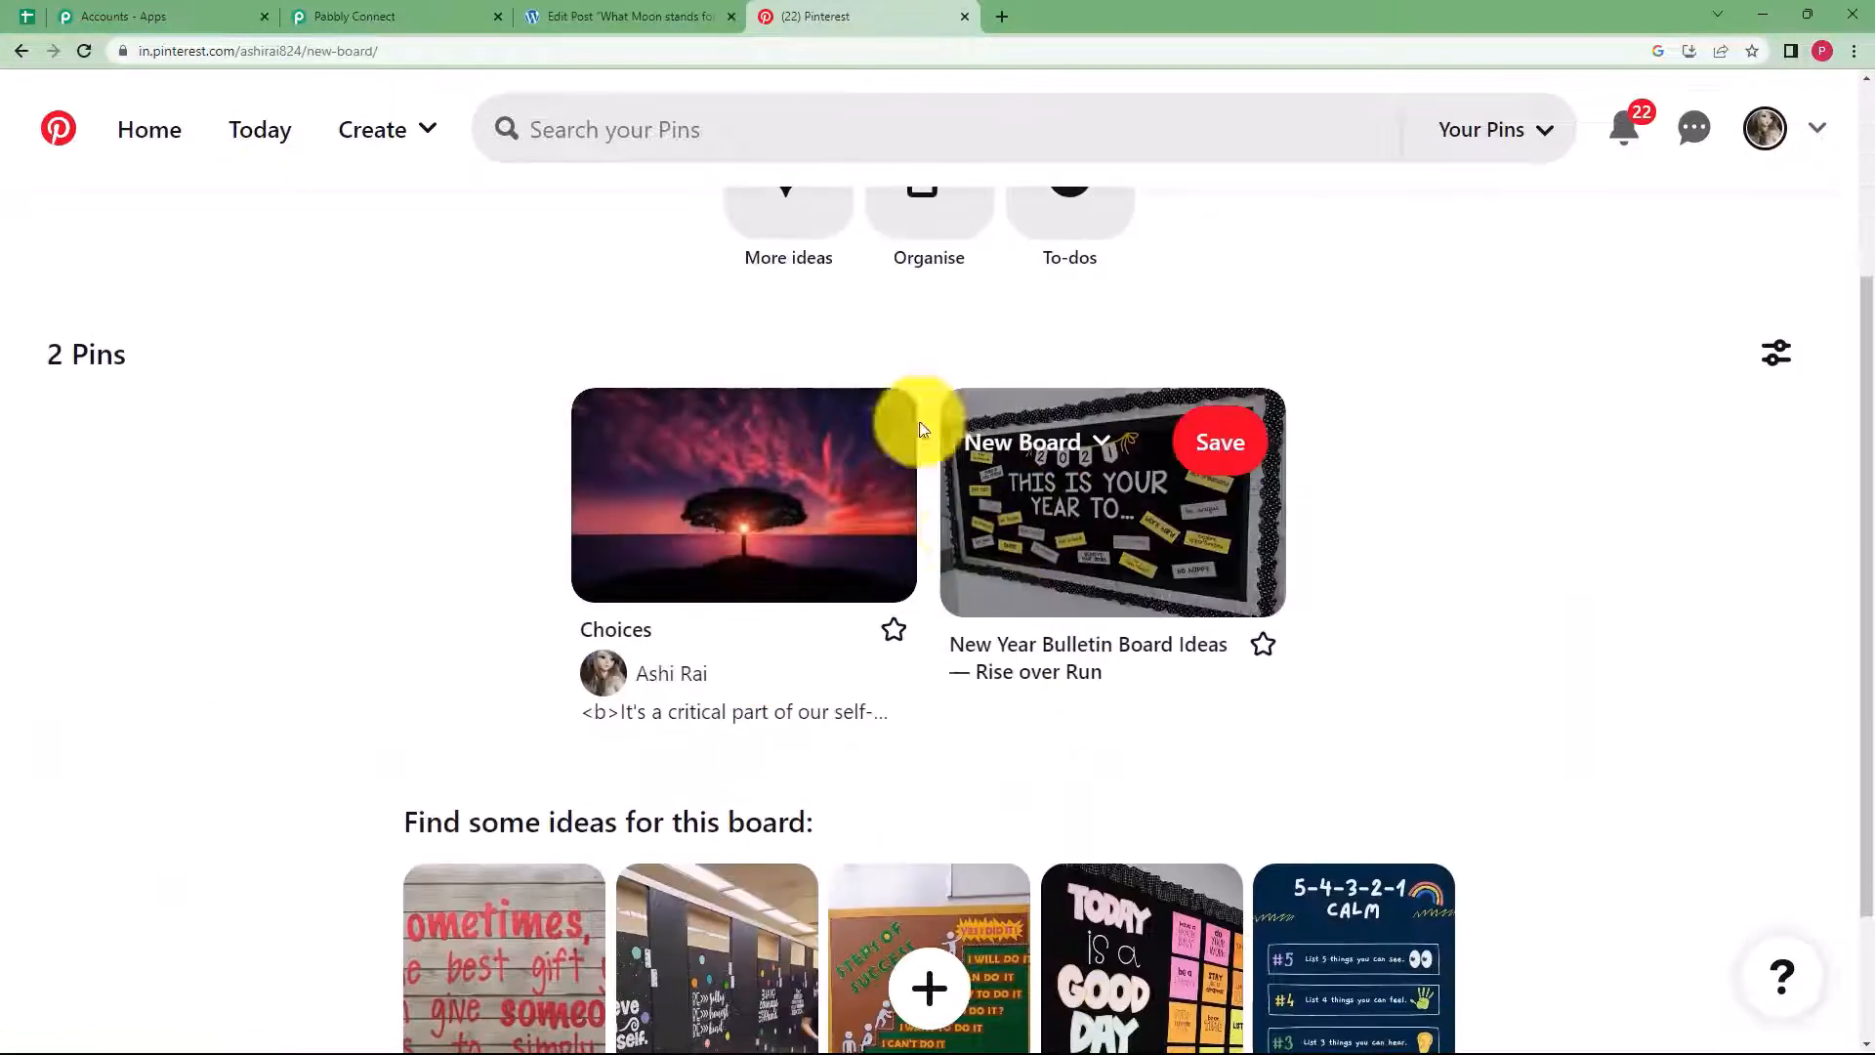
# Back in Pabbly Connect, enable mapping for Board Section ID and leave the field blank
pyautogui.click(395, 16)
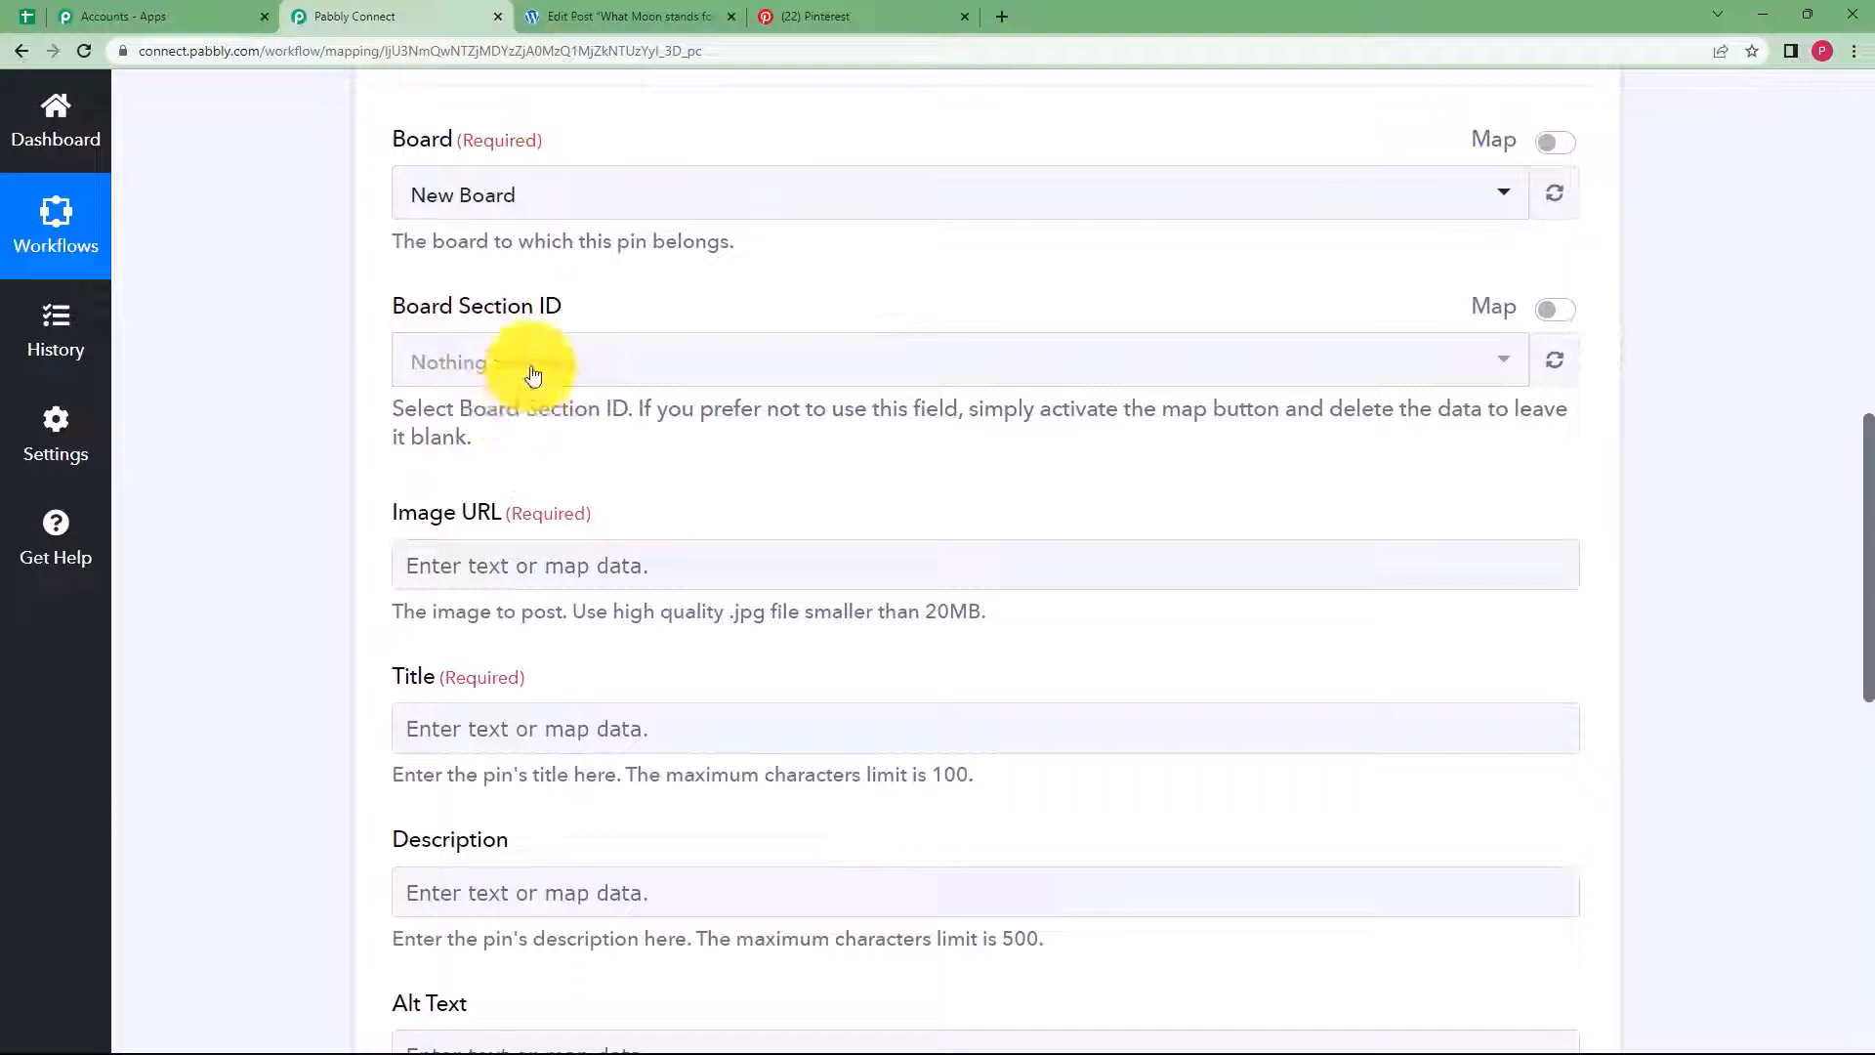
pyautogui.click(1553, 314)
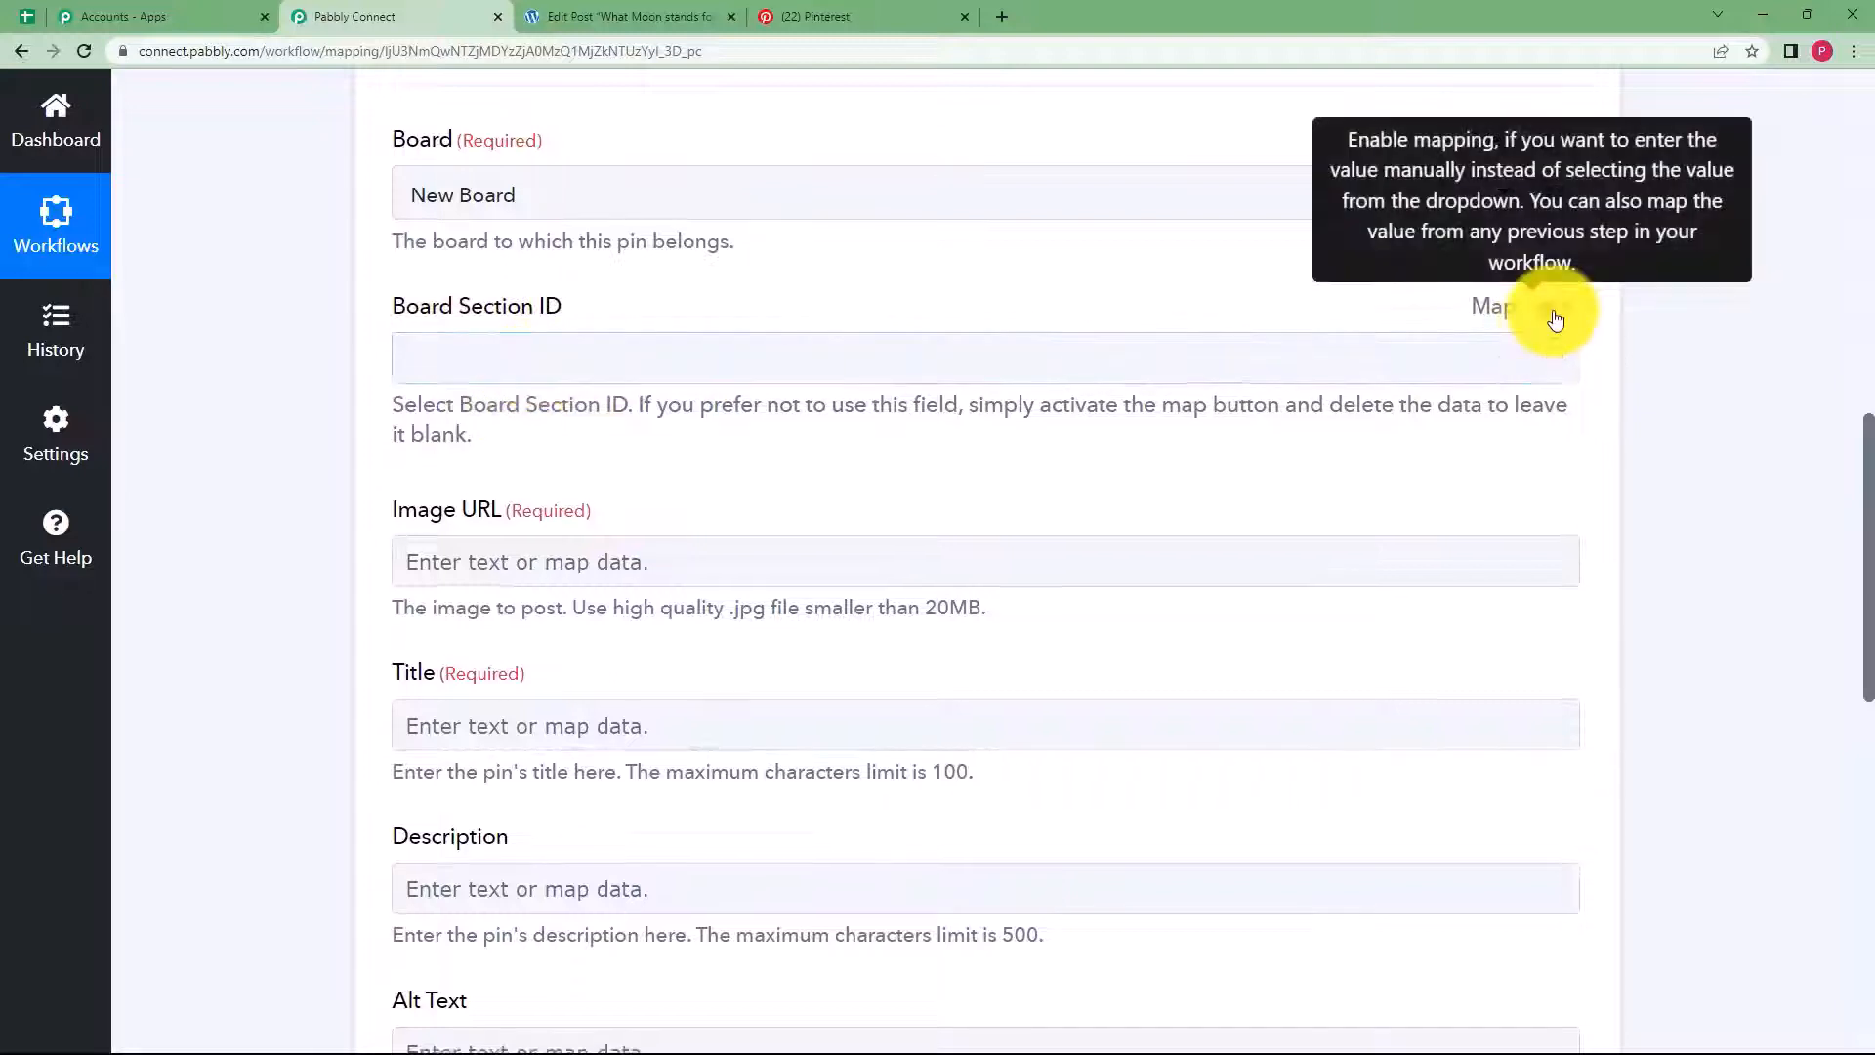
pyautogui.click(1427, 358)
pyautogui.click(922, 296)
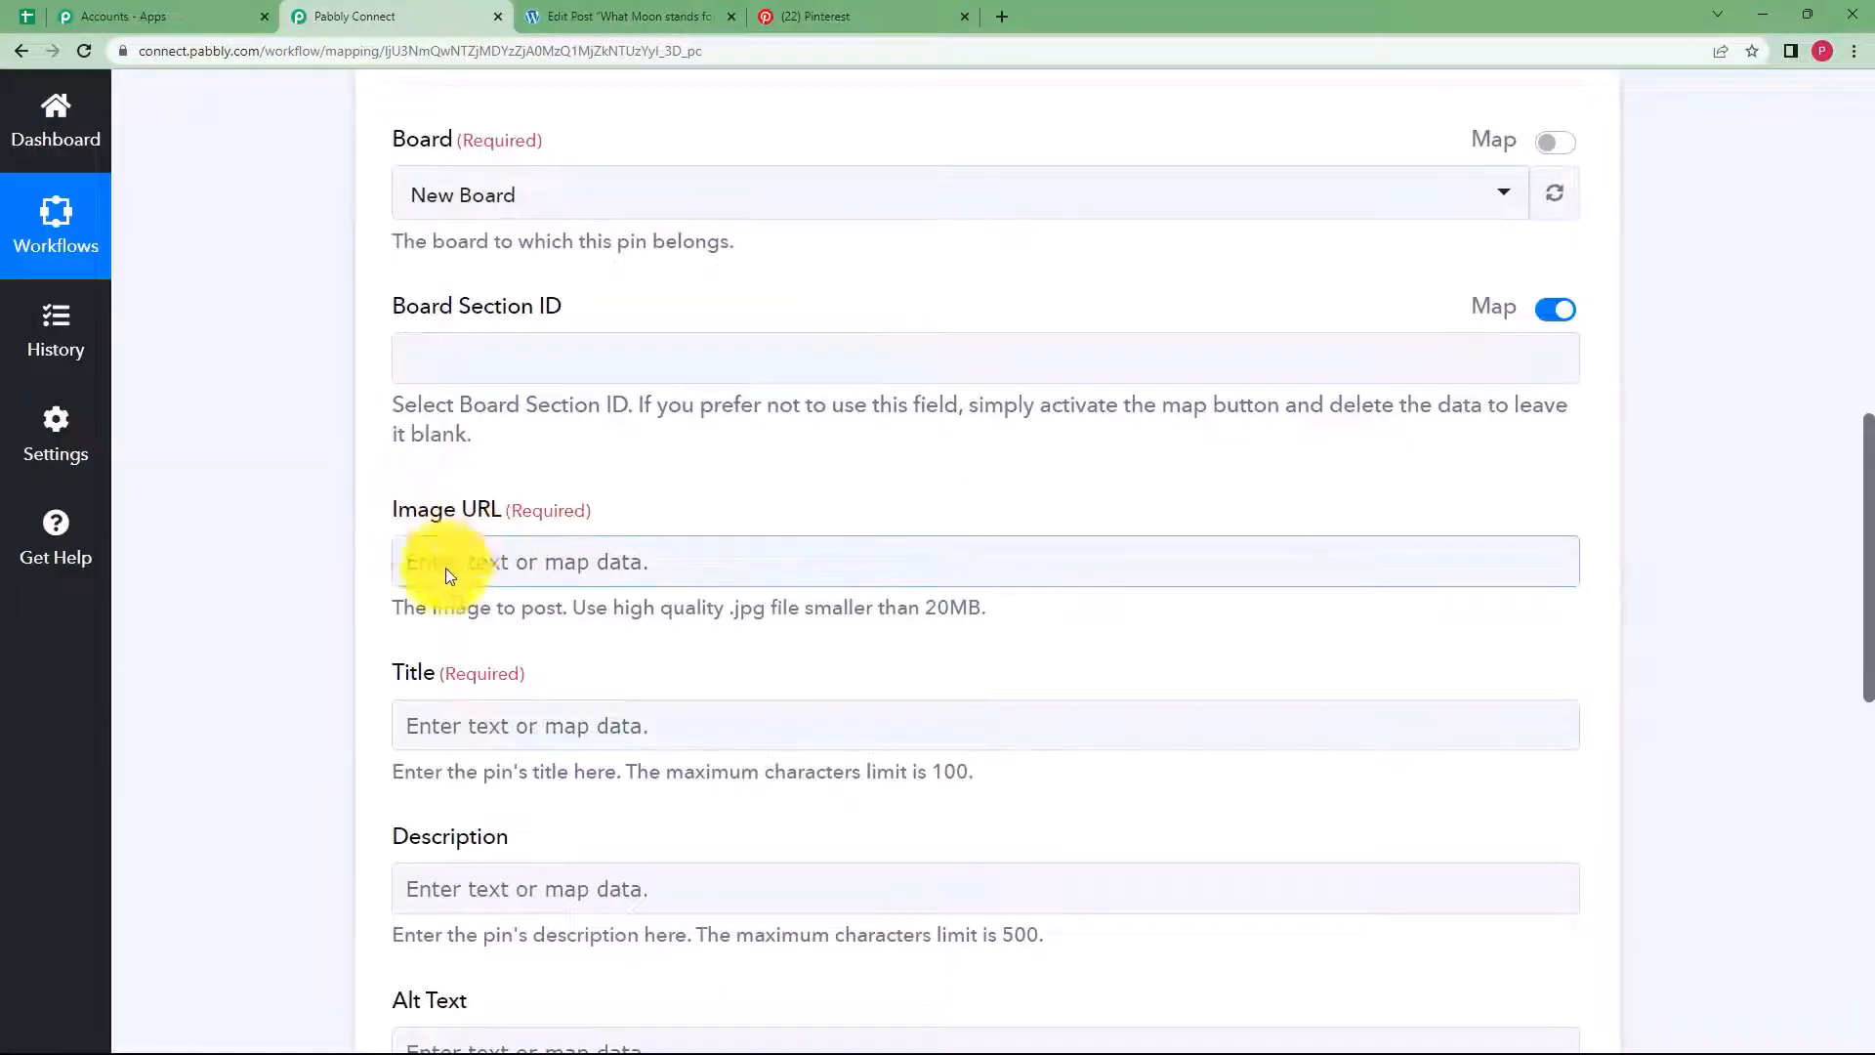
# Map the pin's Image URL to the Post Thumbnail value from the WordPress trigger
pyautogui.click(420, 571)
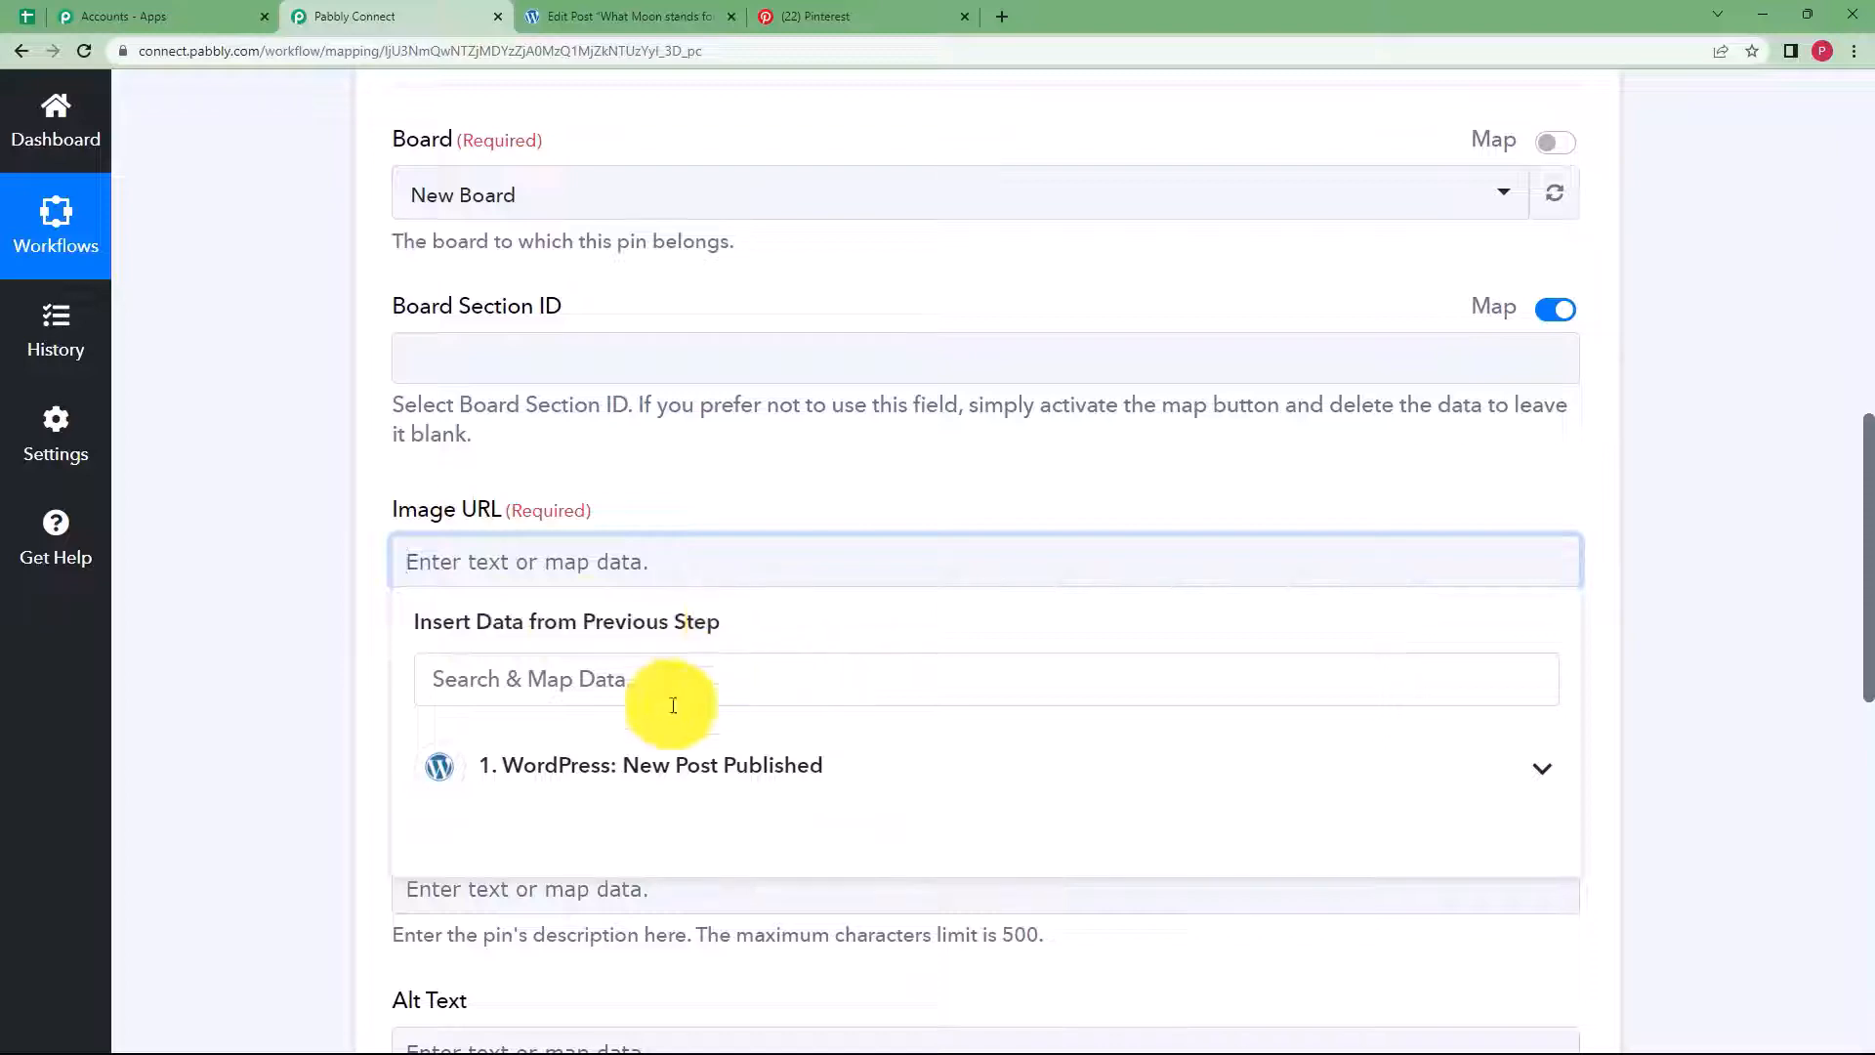
pyautogui.click(1494, 762)
pyautogui.scroll(-1, 313, 749)
pyautogui.scroll(-3, 313, 749)
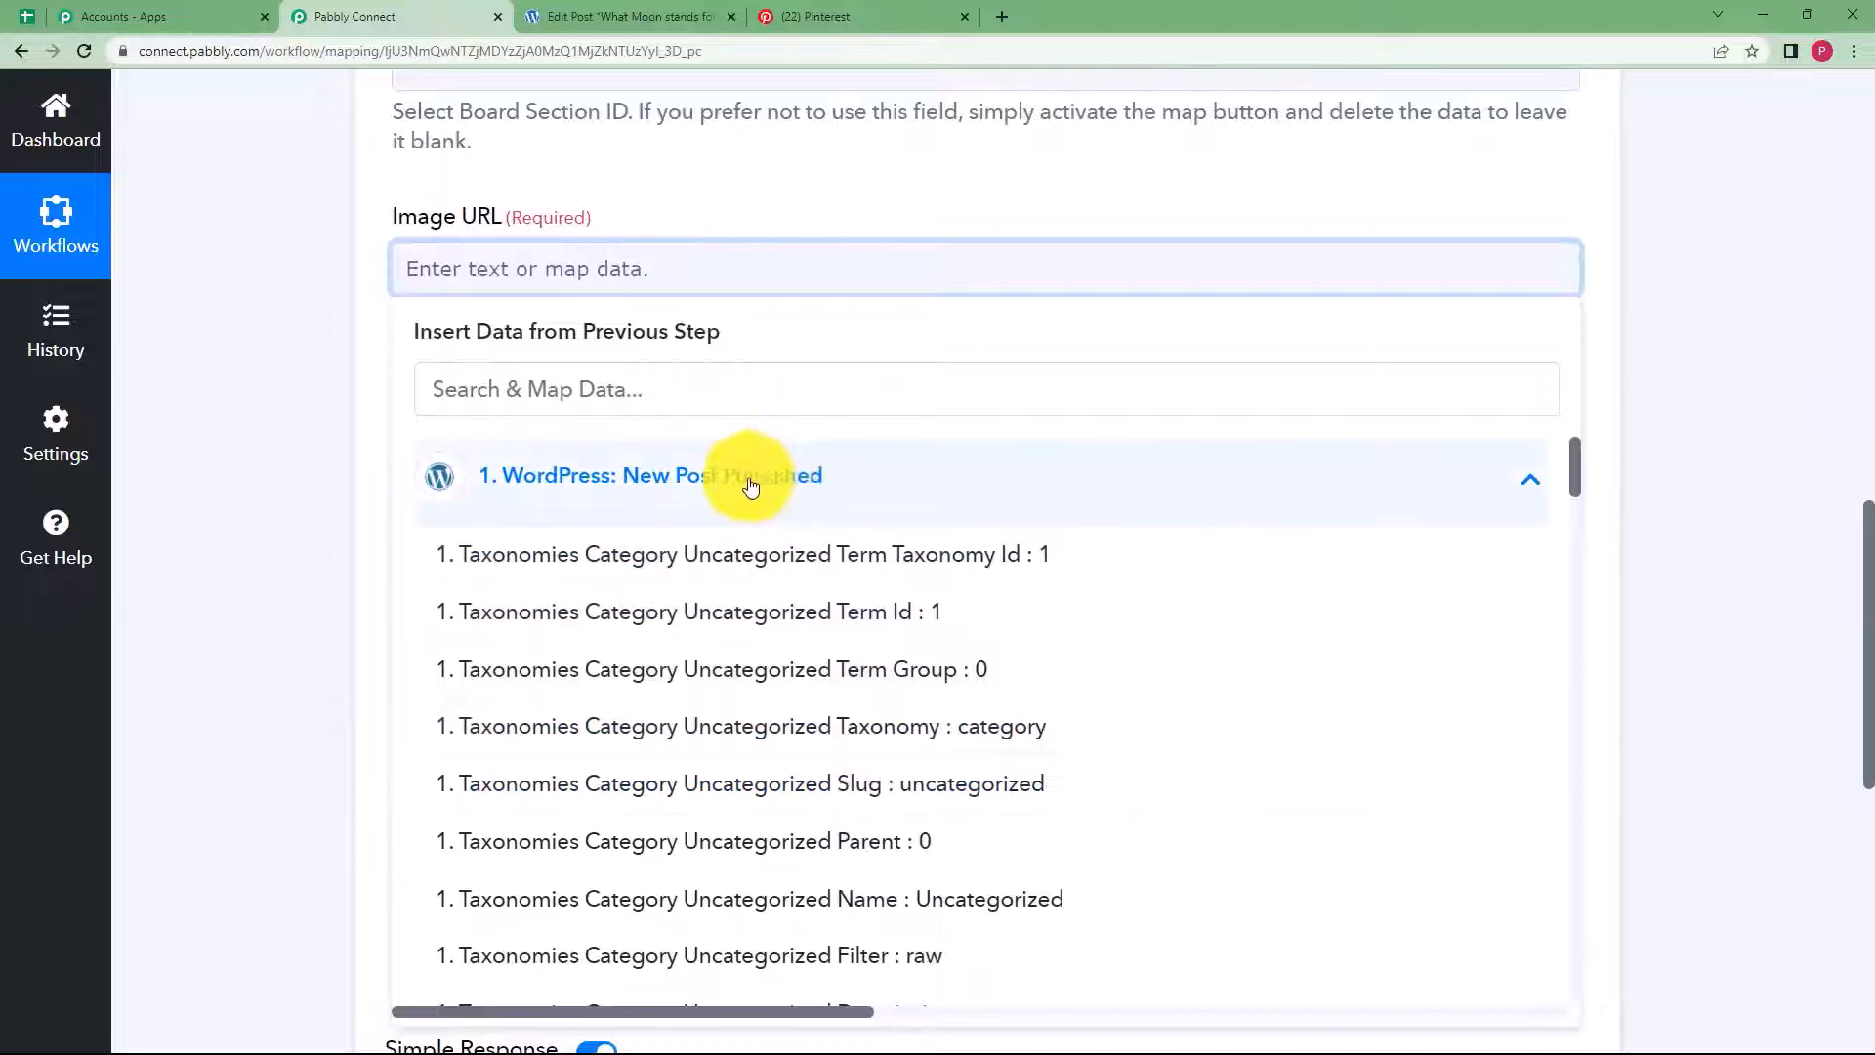
pyautogui.click(628, 390)
pyautogui.scroll(-2, 828, 634)
pyautogui.scroll(-6, 828, 635)
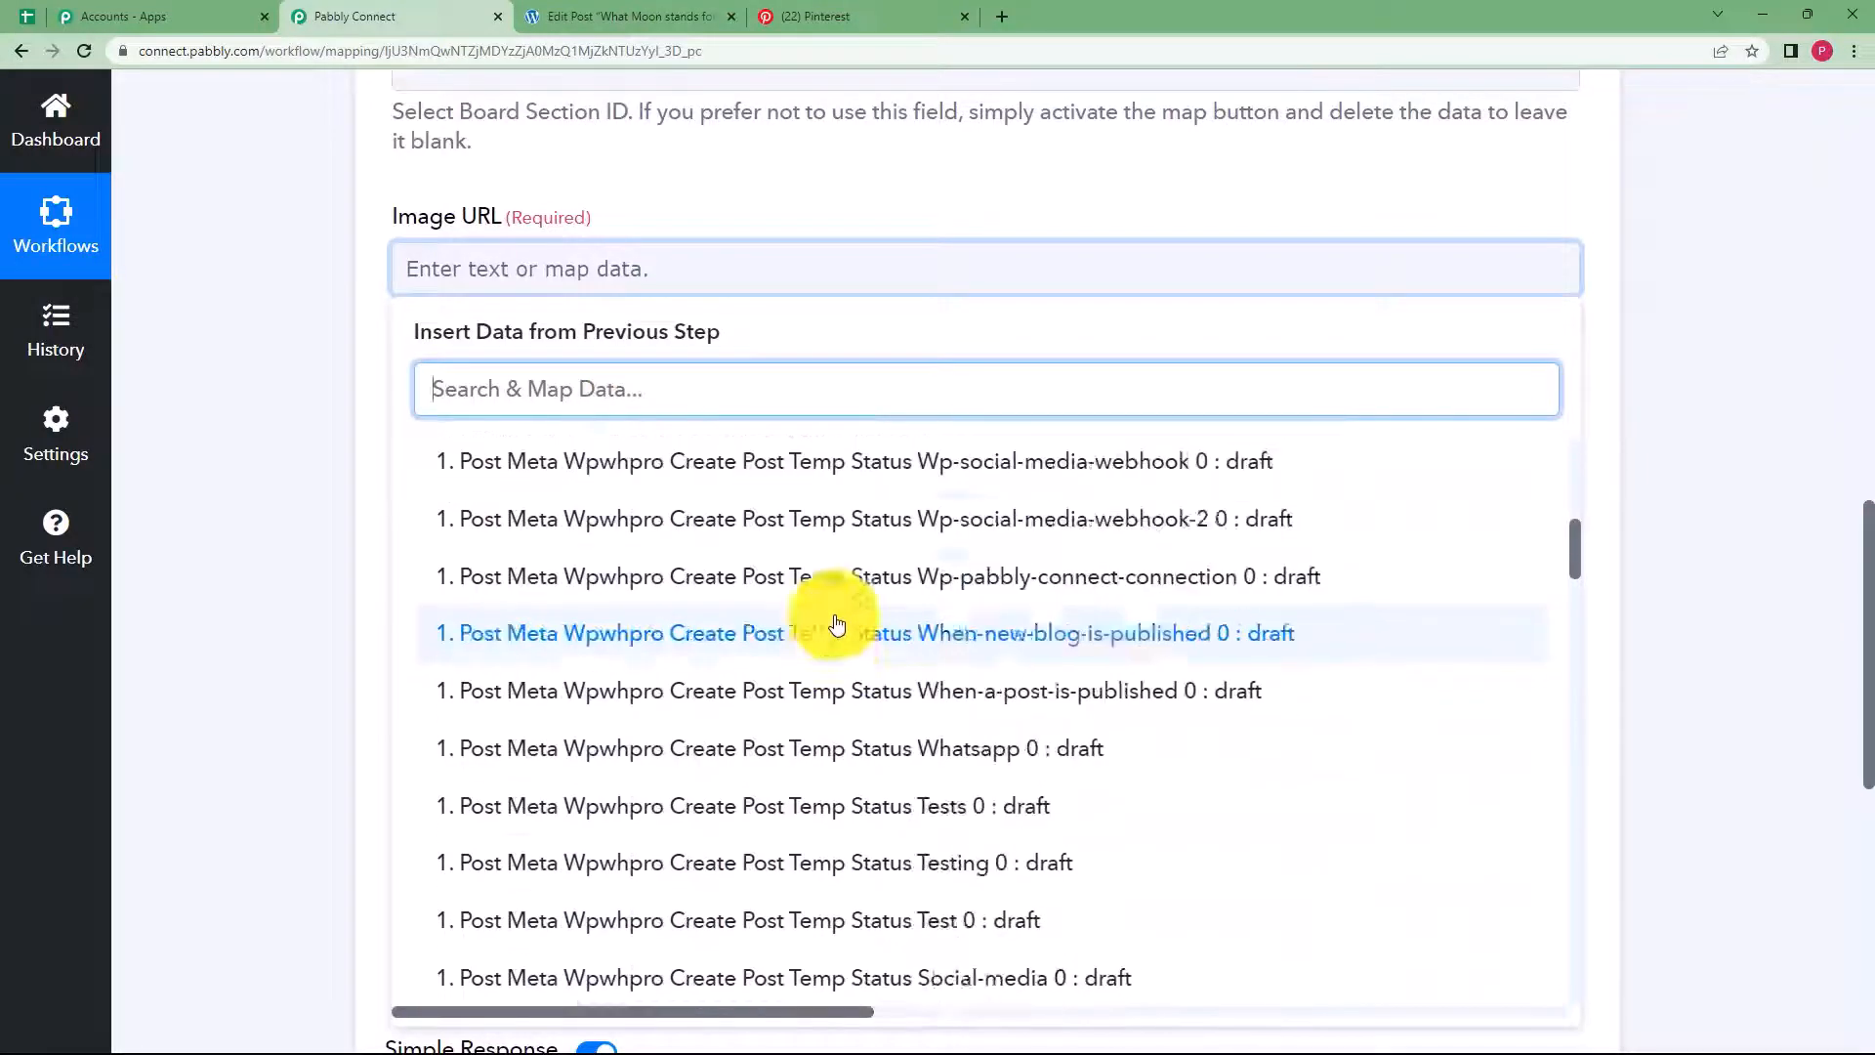
pyautogui.scroll(4, 825, 599)
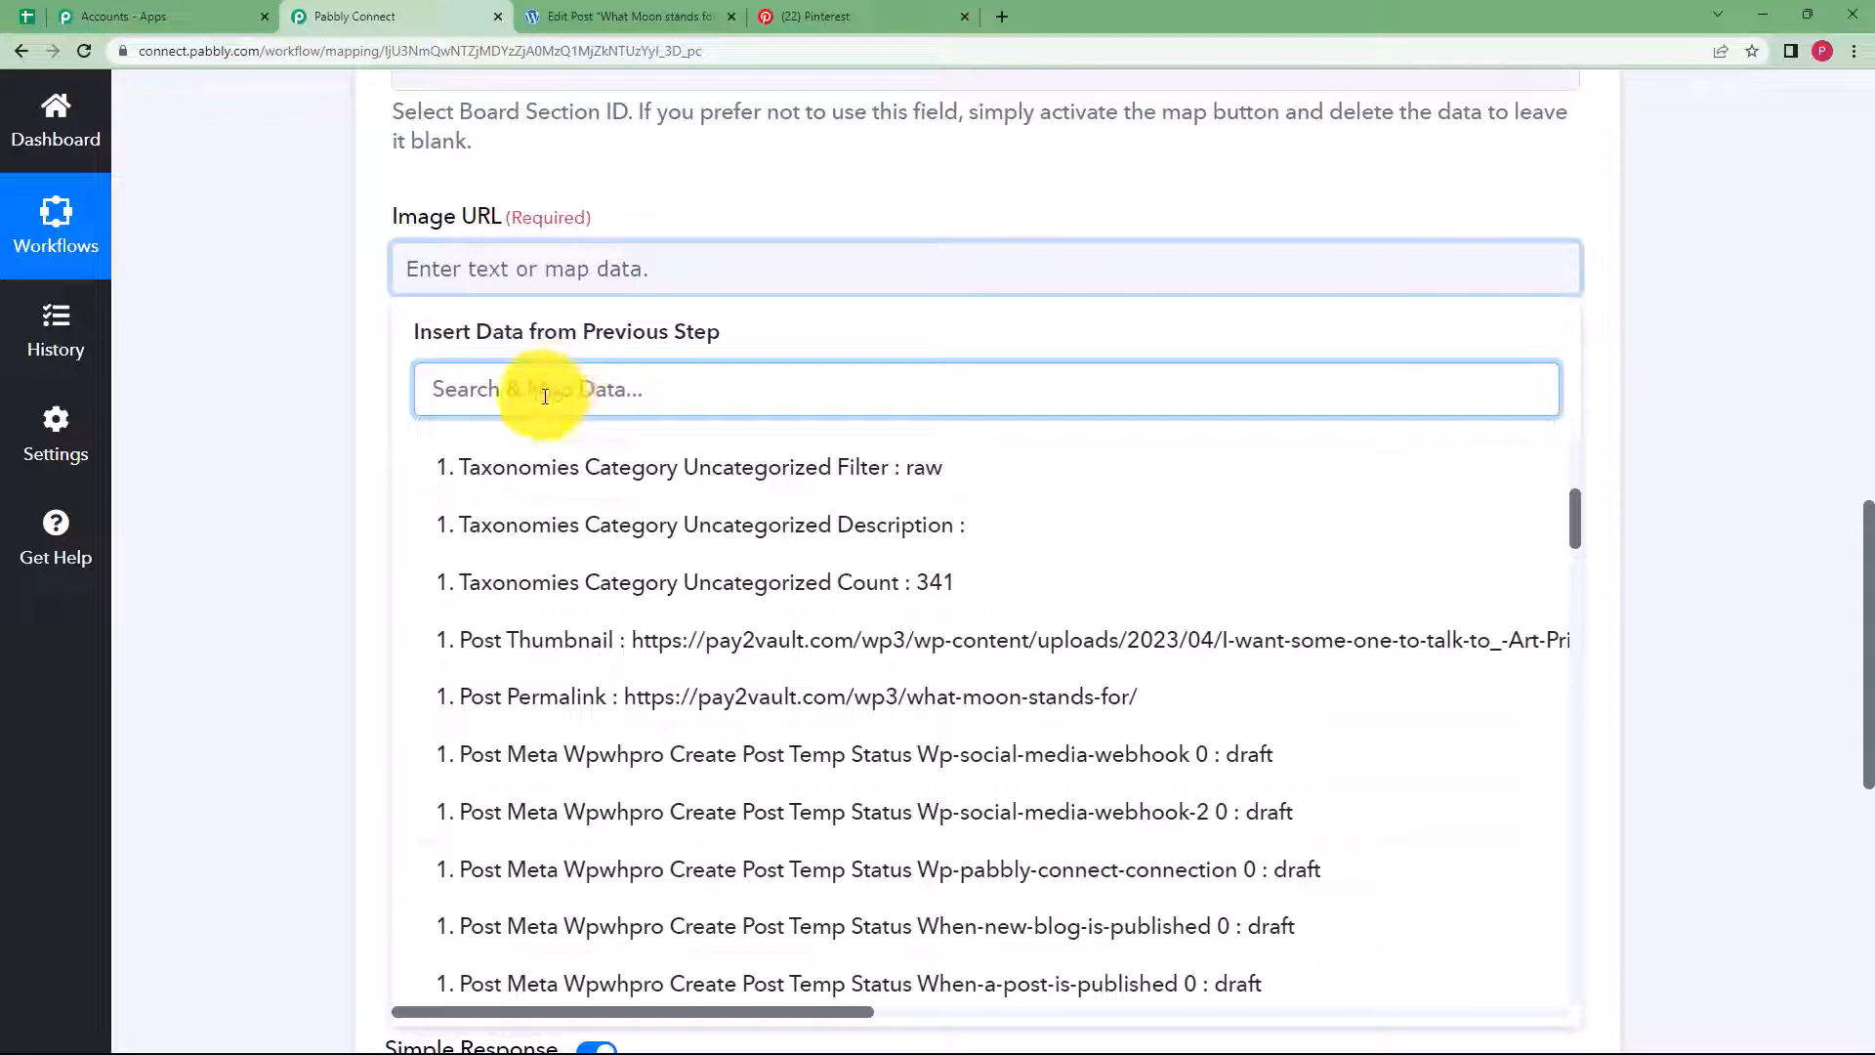
pyautogui.write('Thum')
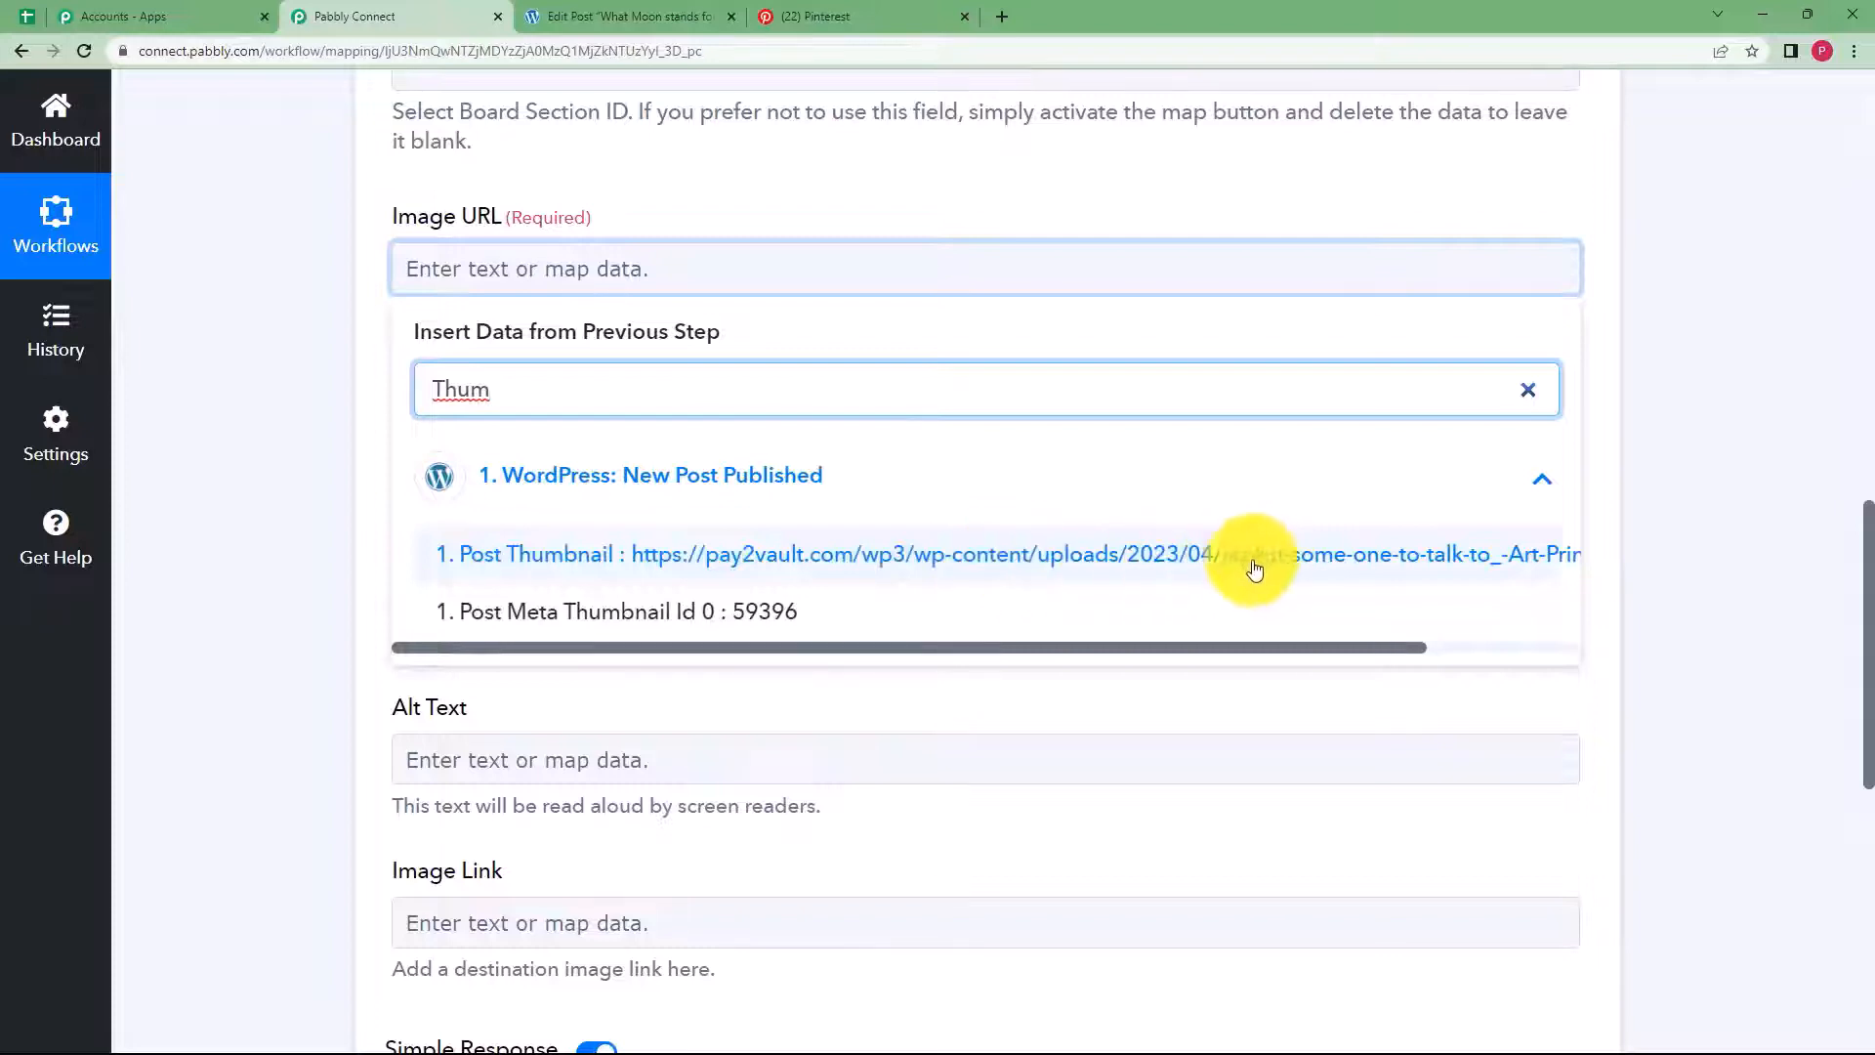
pyautogui.click(1308, 555)
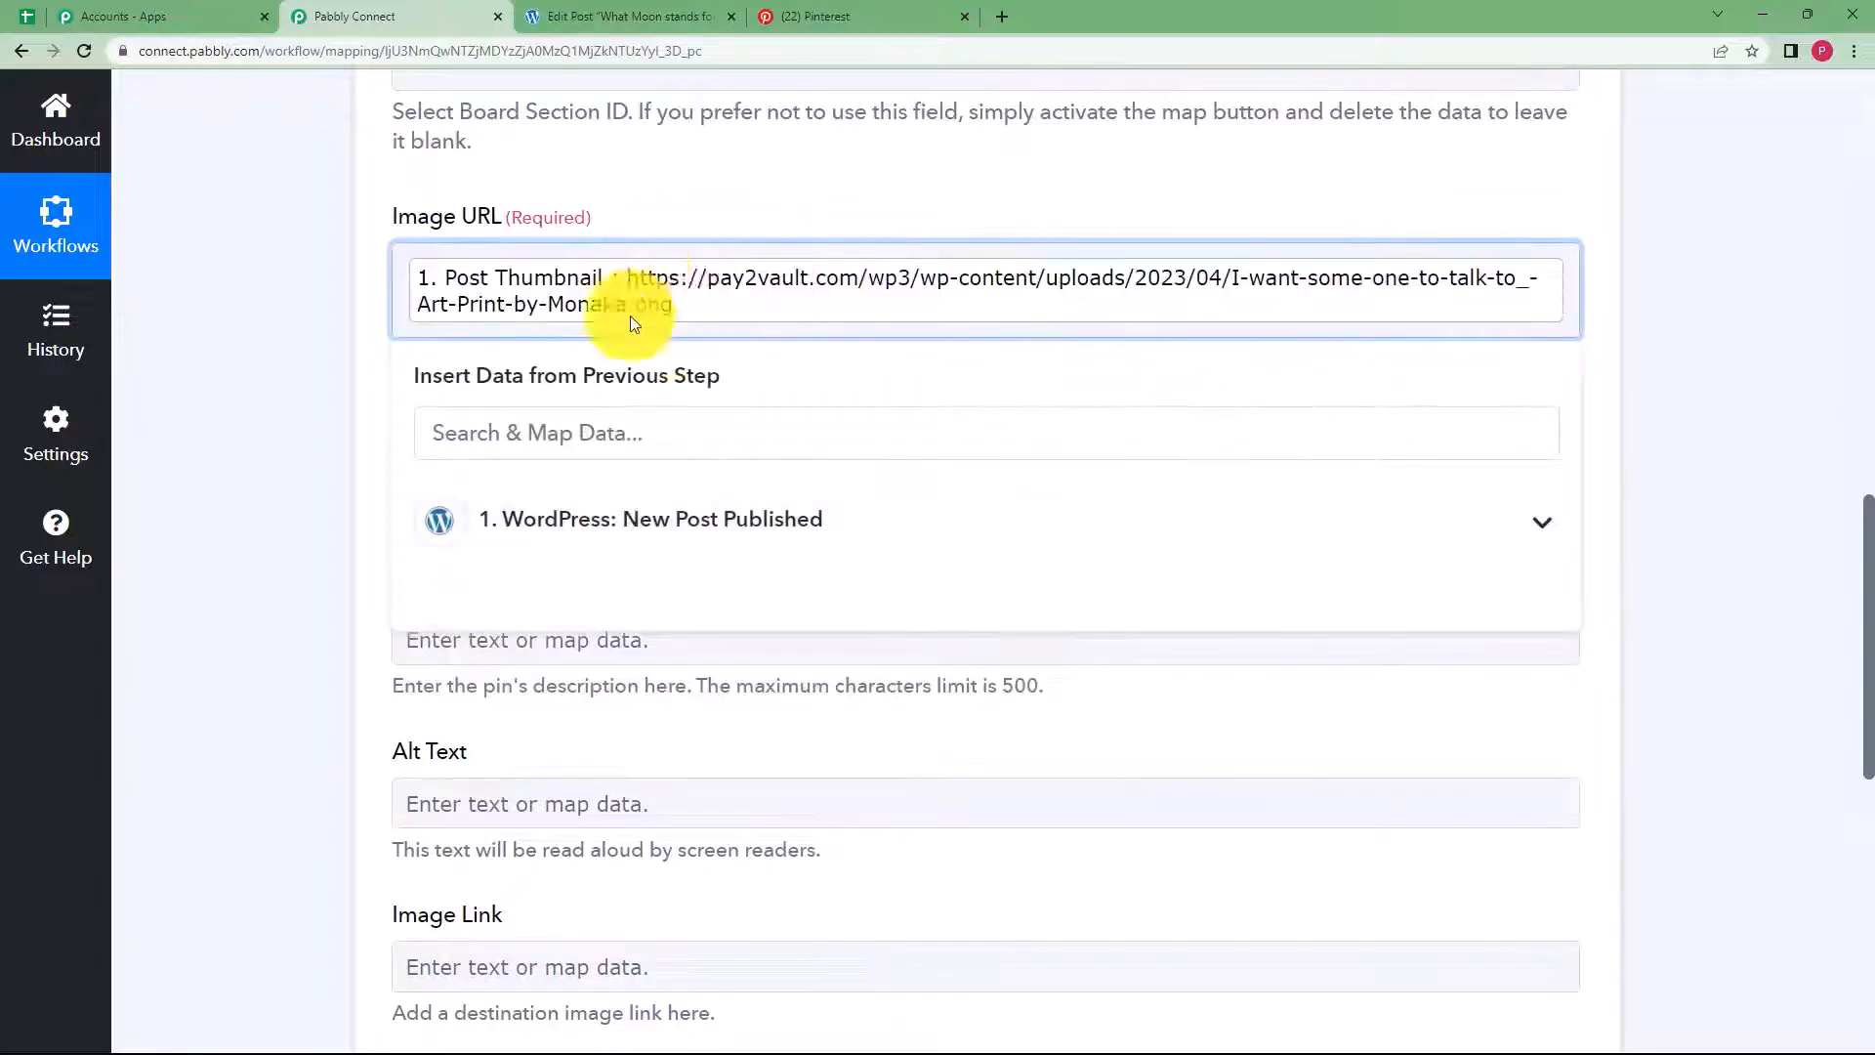
pyautogui.click(326, 377)
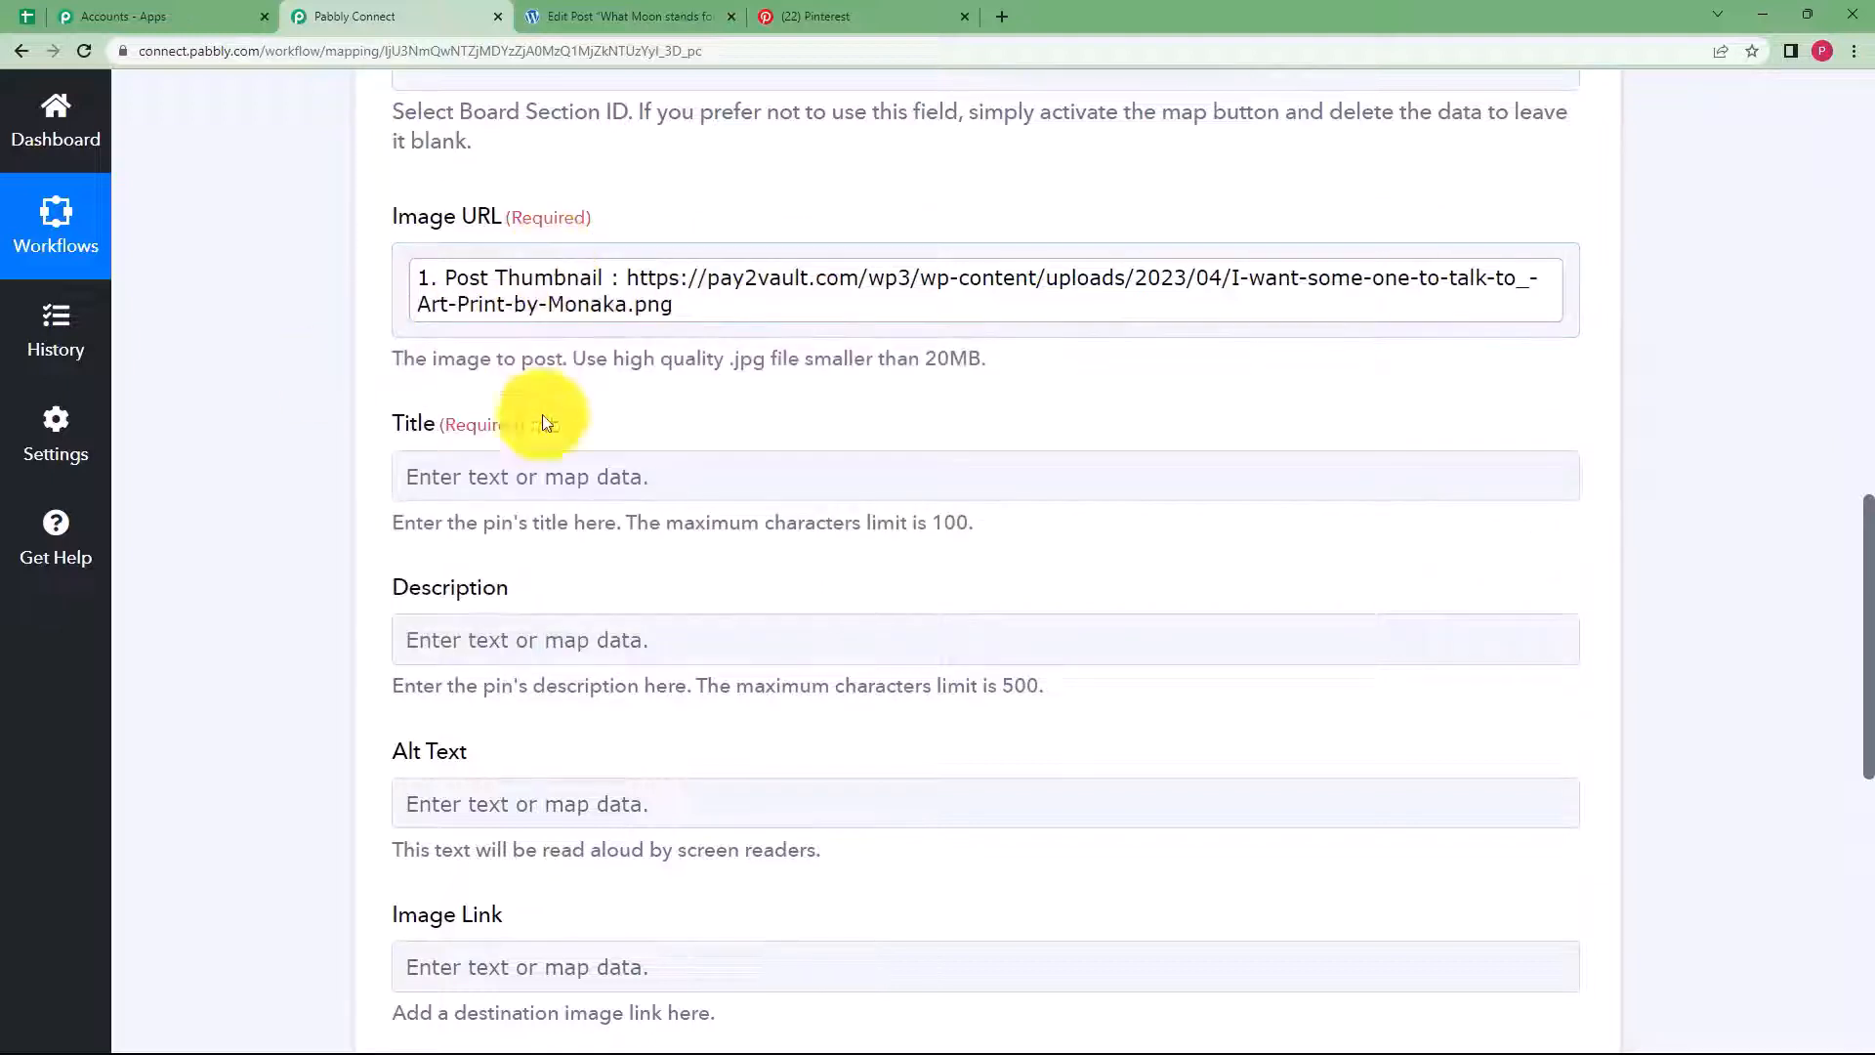
# Map the pin's Title to the WordPress trigger's Post Title value "What Moon stands for?"
pyautogui.click(550, 476)
pyautogui.click(583, 593)
pyautogui.write('what')
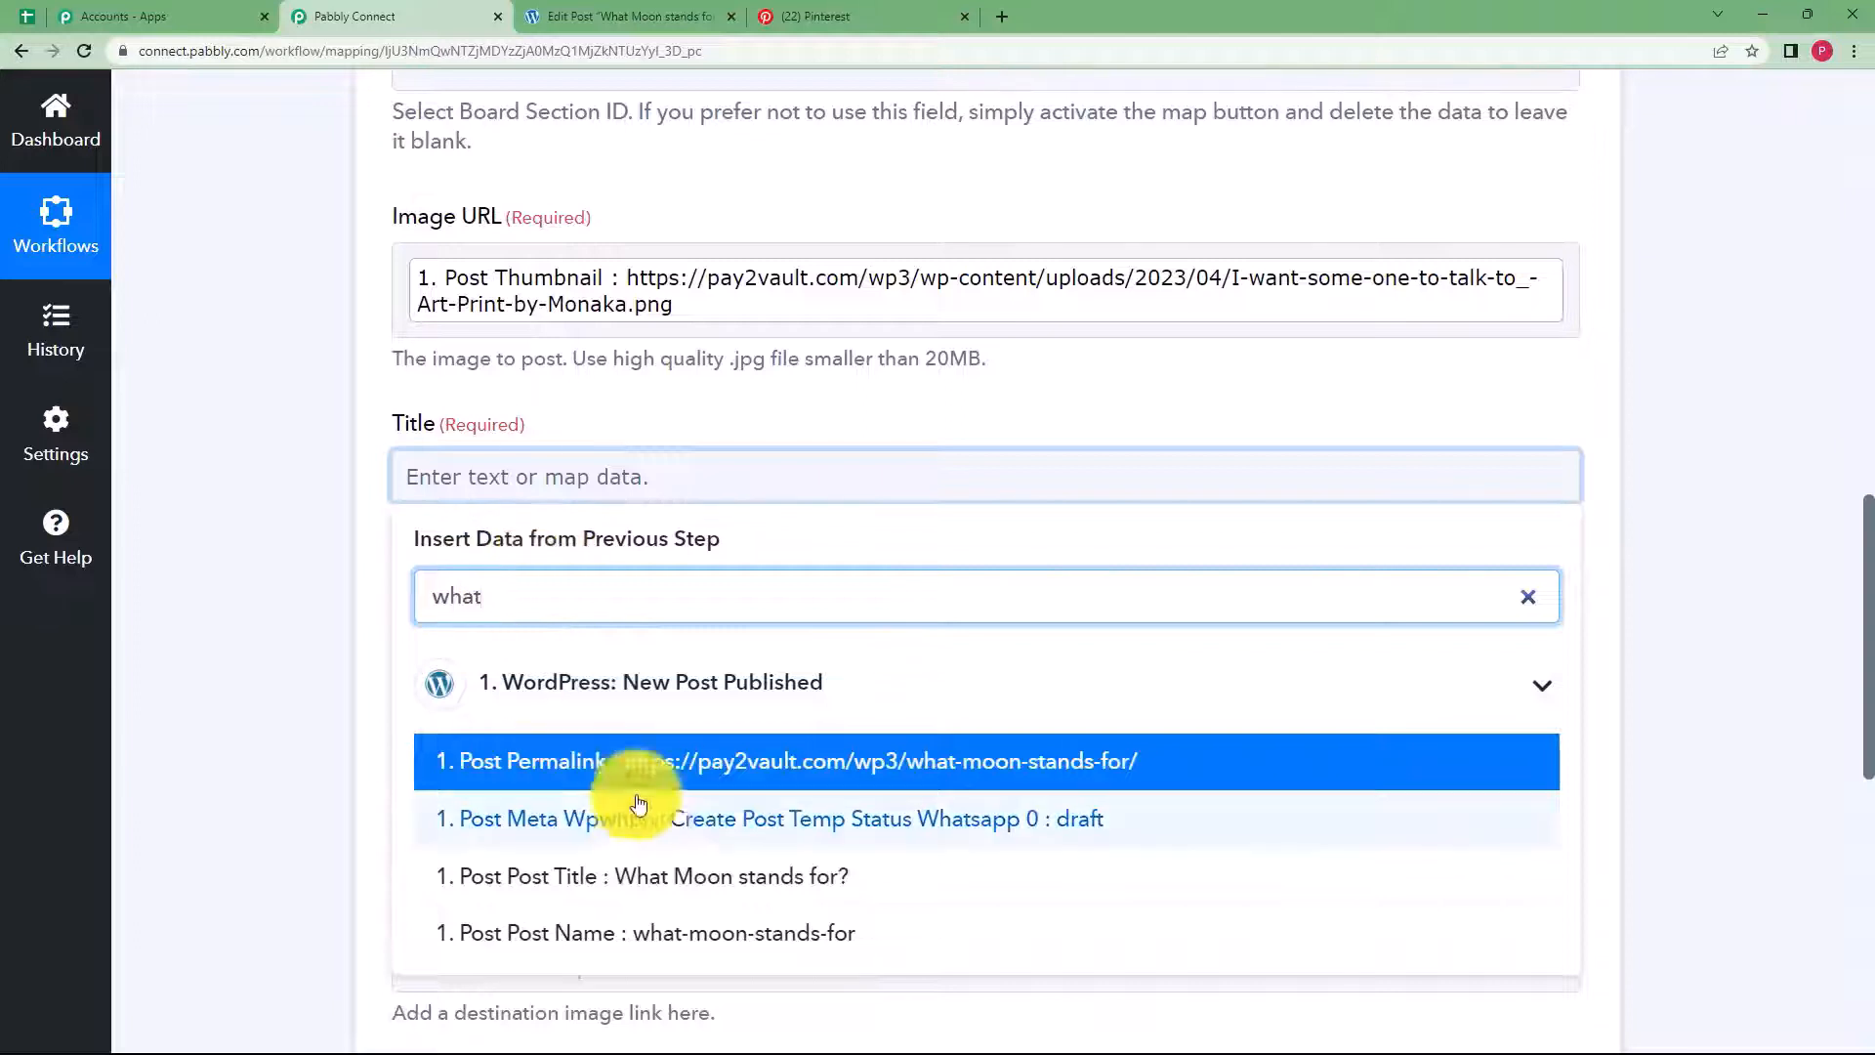
pyautogui.click(649, 896)
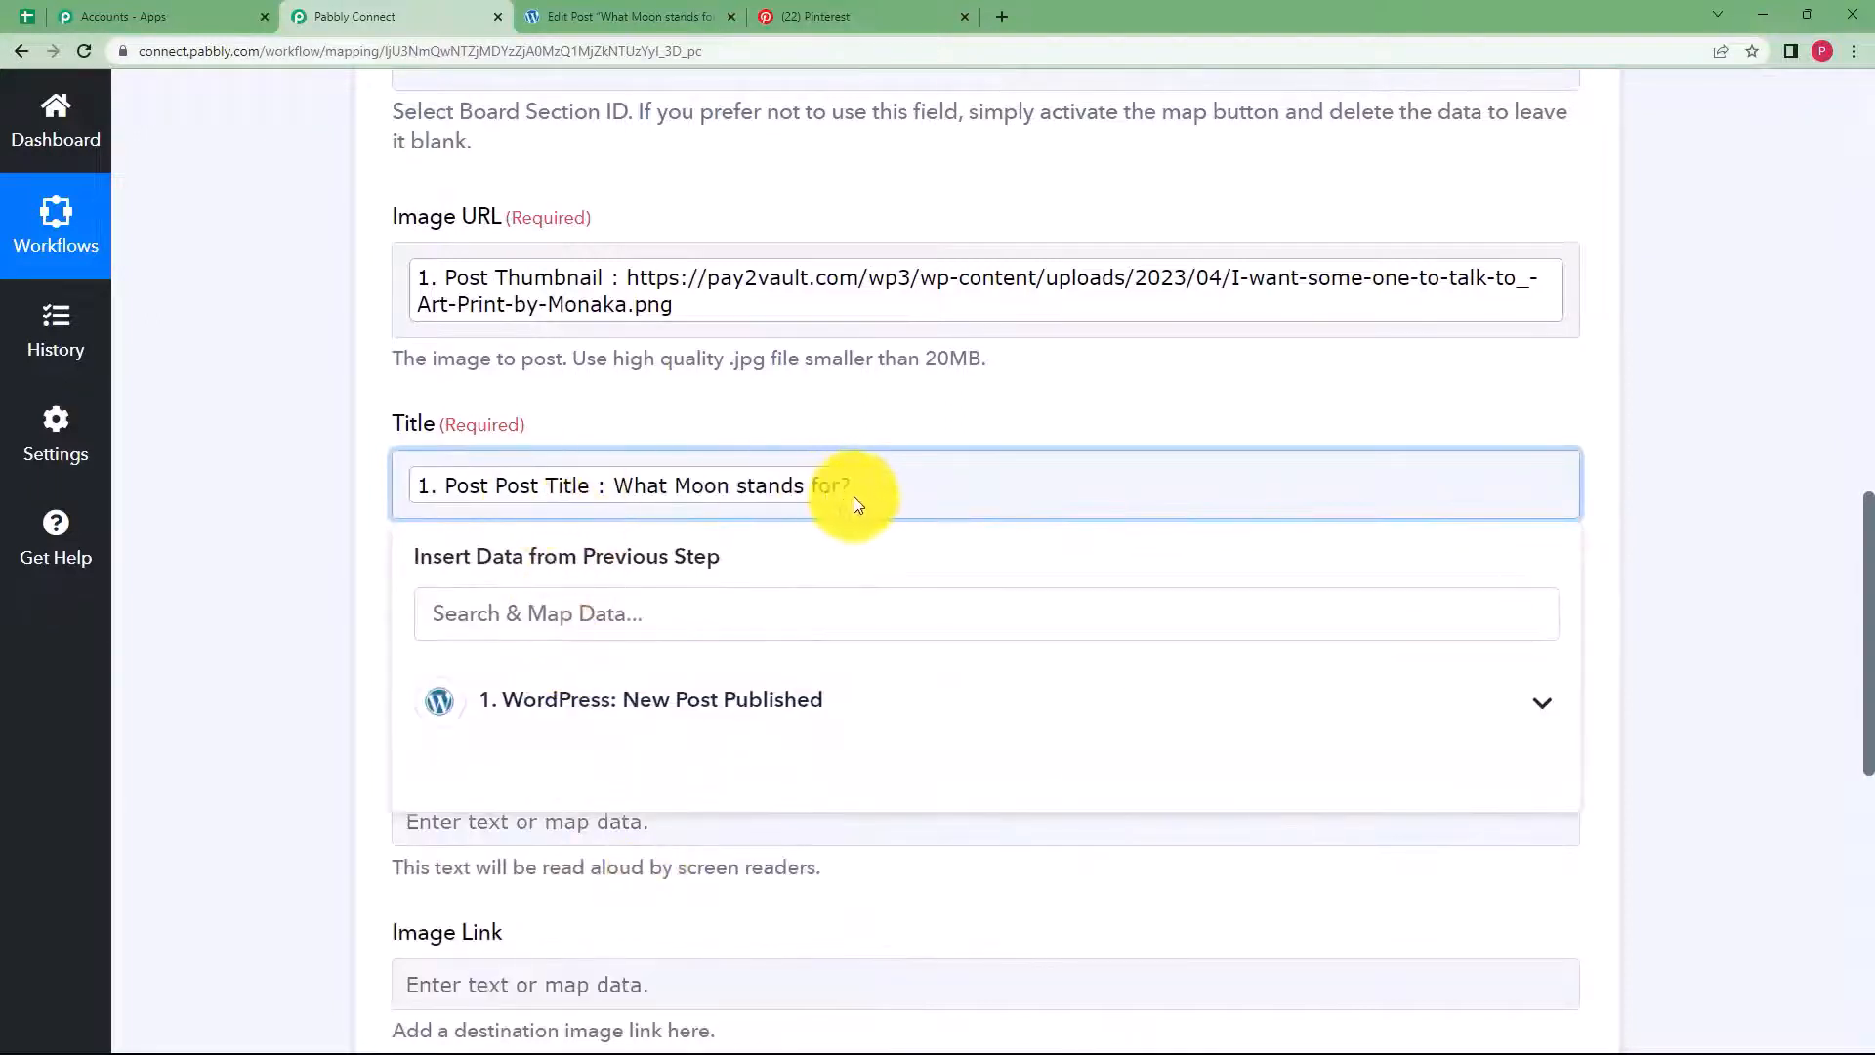
pyautogui.click(291, 487)
# Map the pin's Description to the Post Content value from the WordPress trigger
pyautogui.click(578, 660)
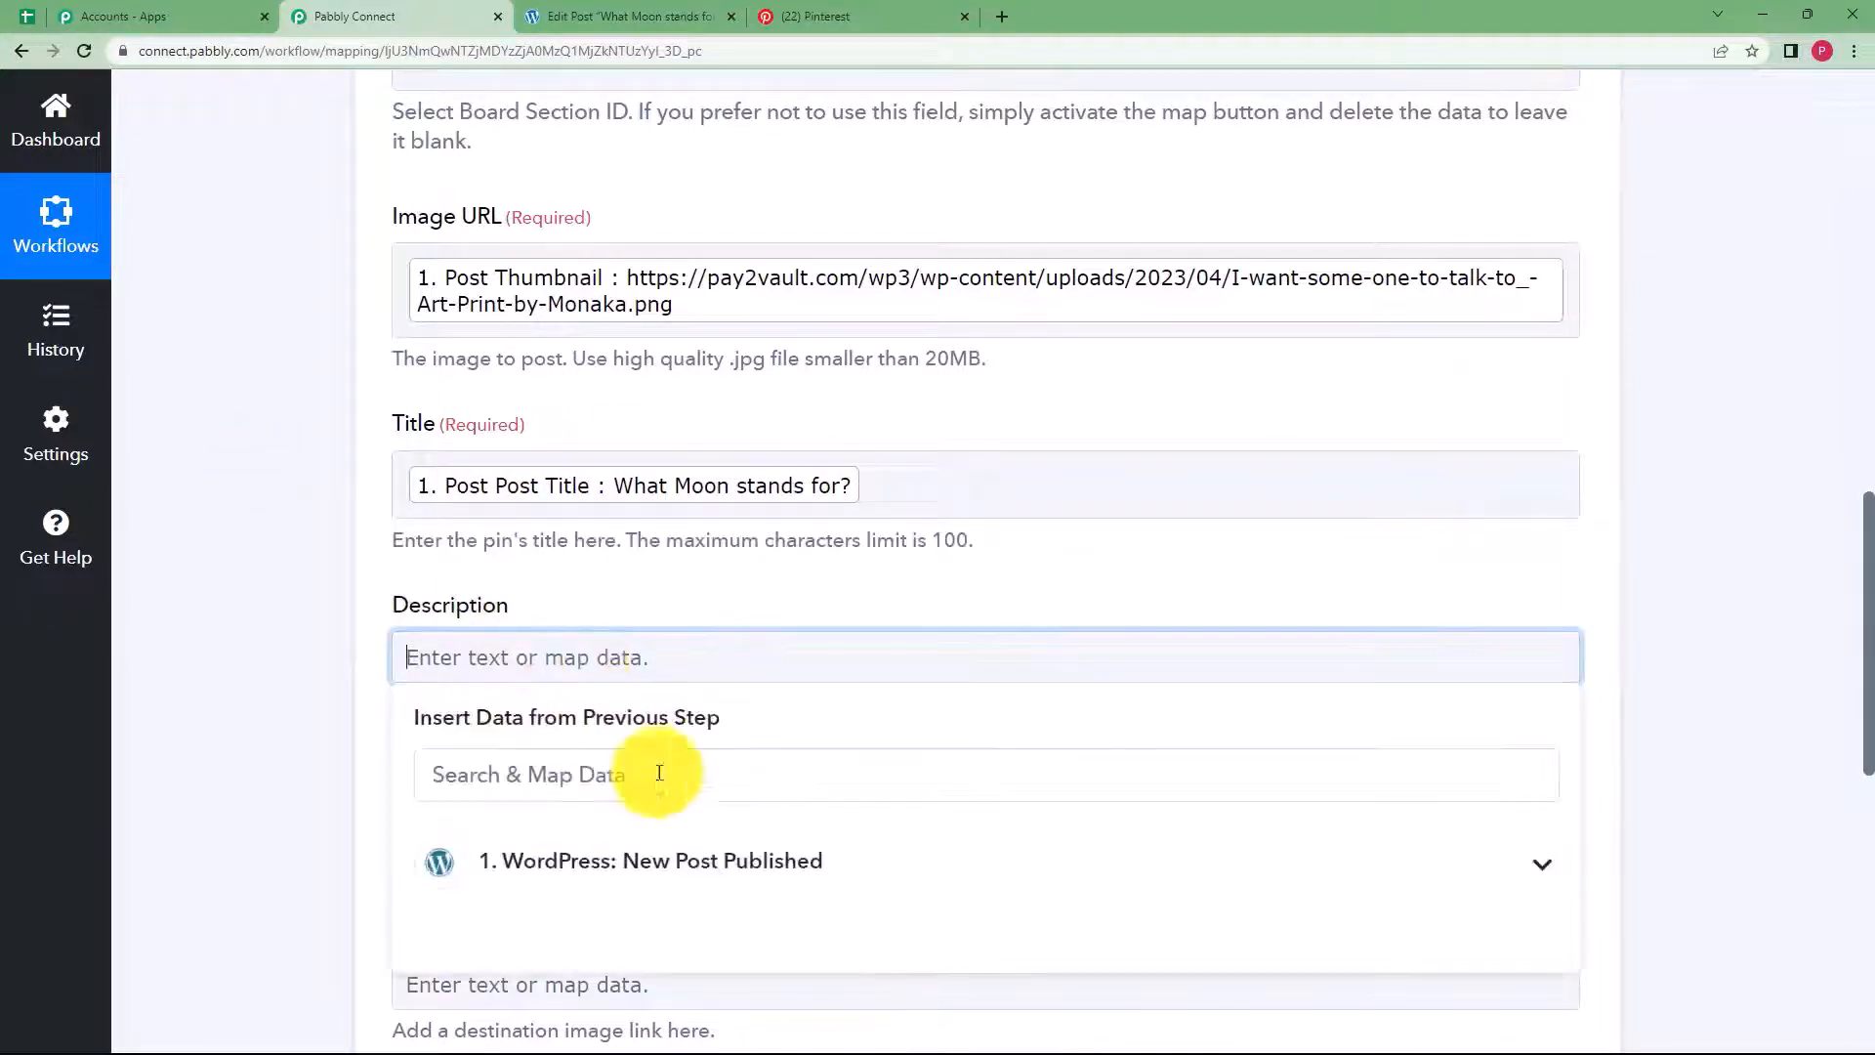
pyautogui.click(648, 778)
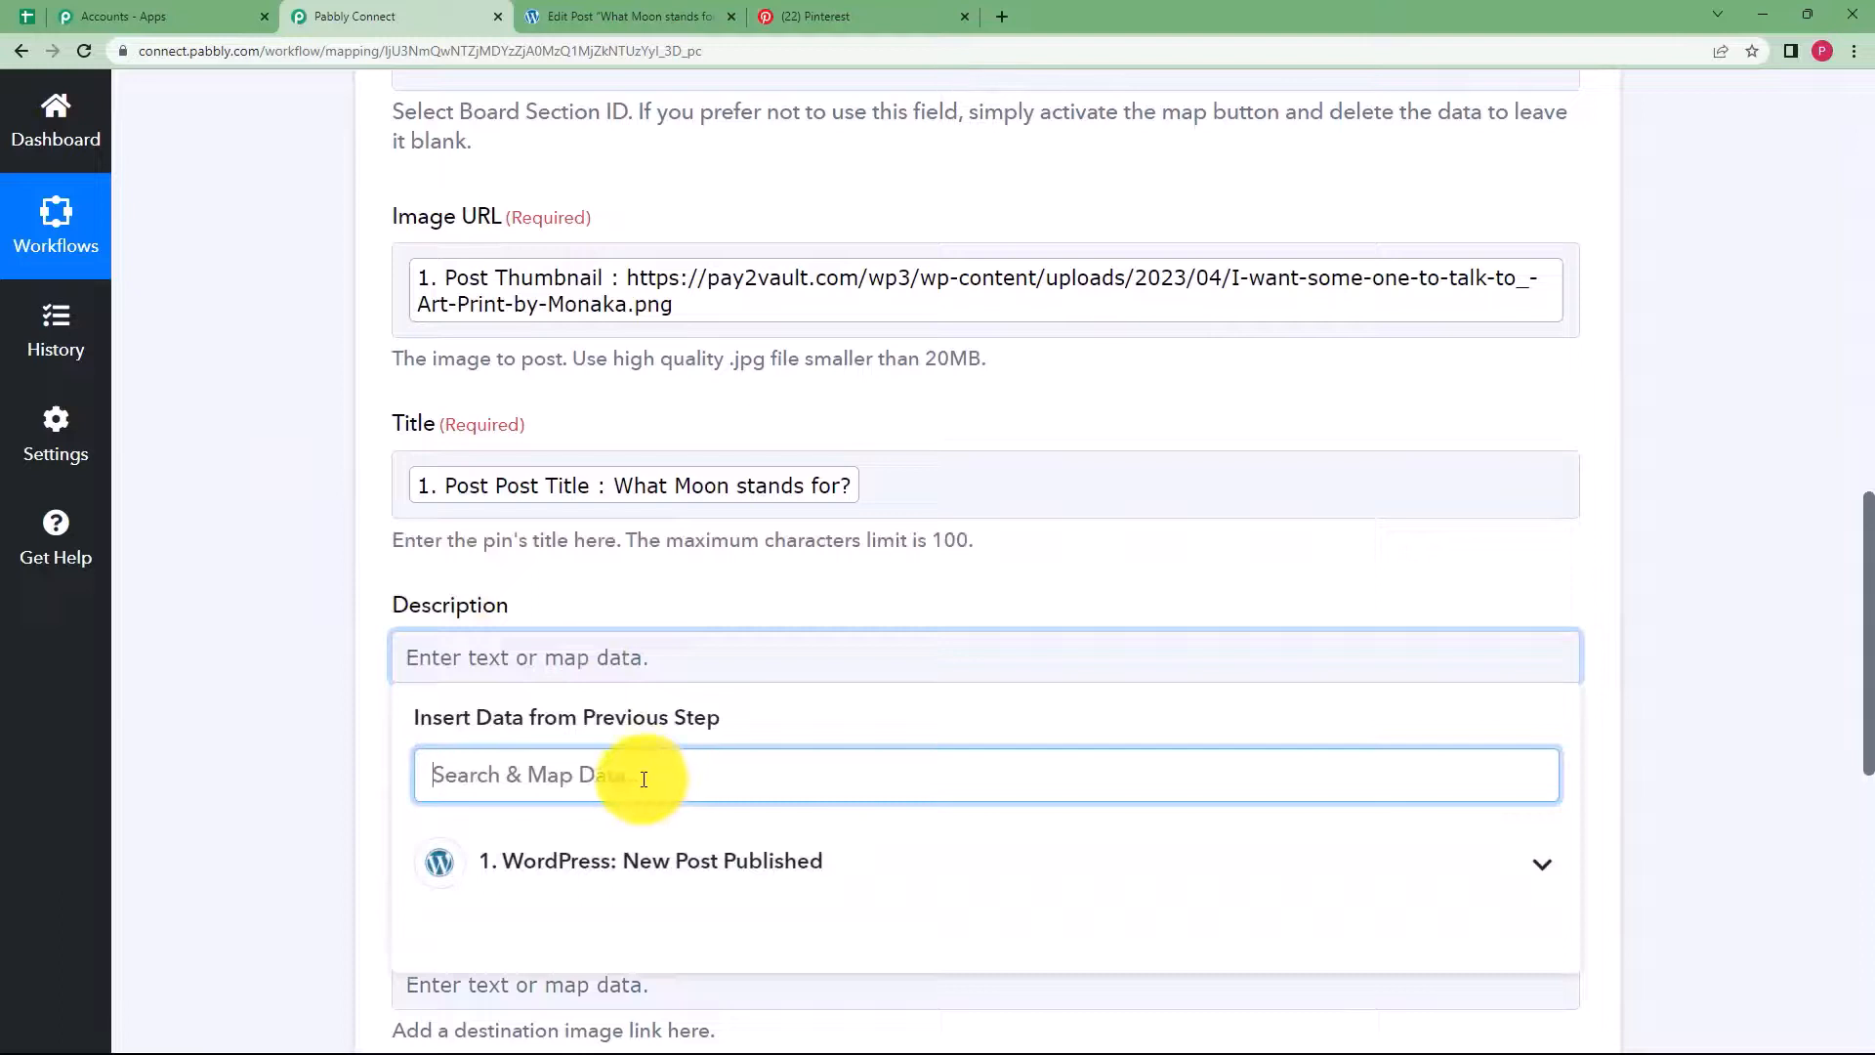
pyautogui.write('the moon')
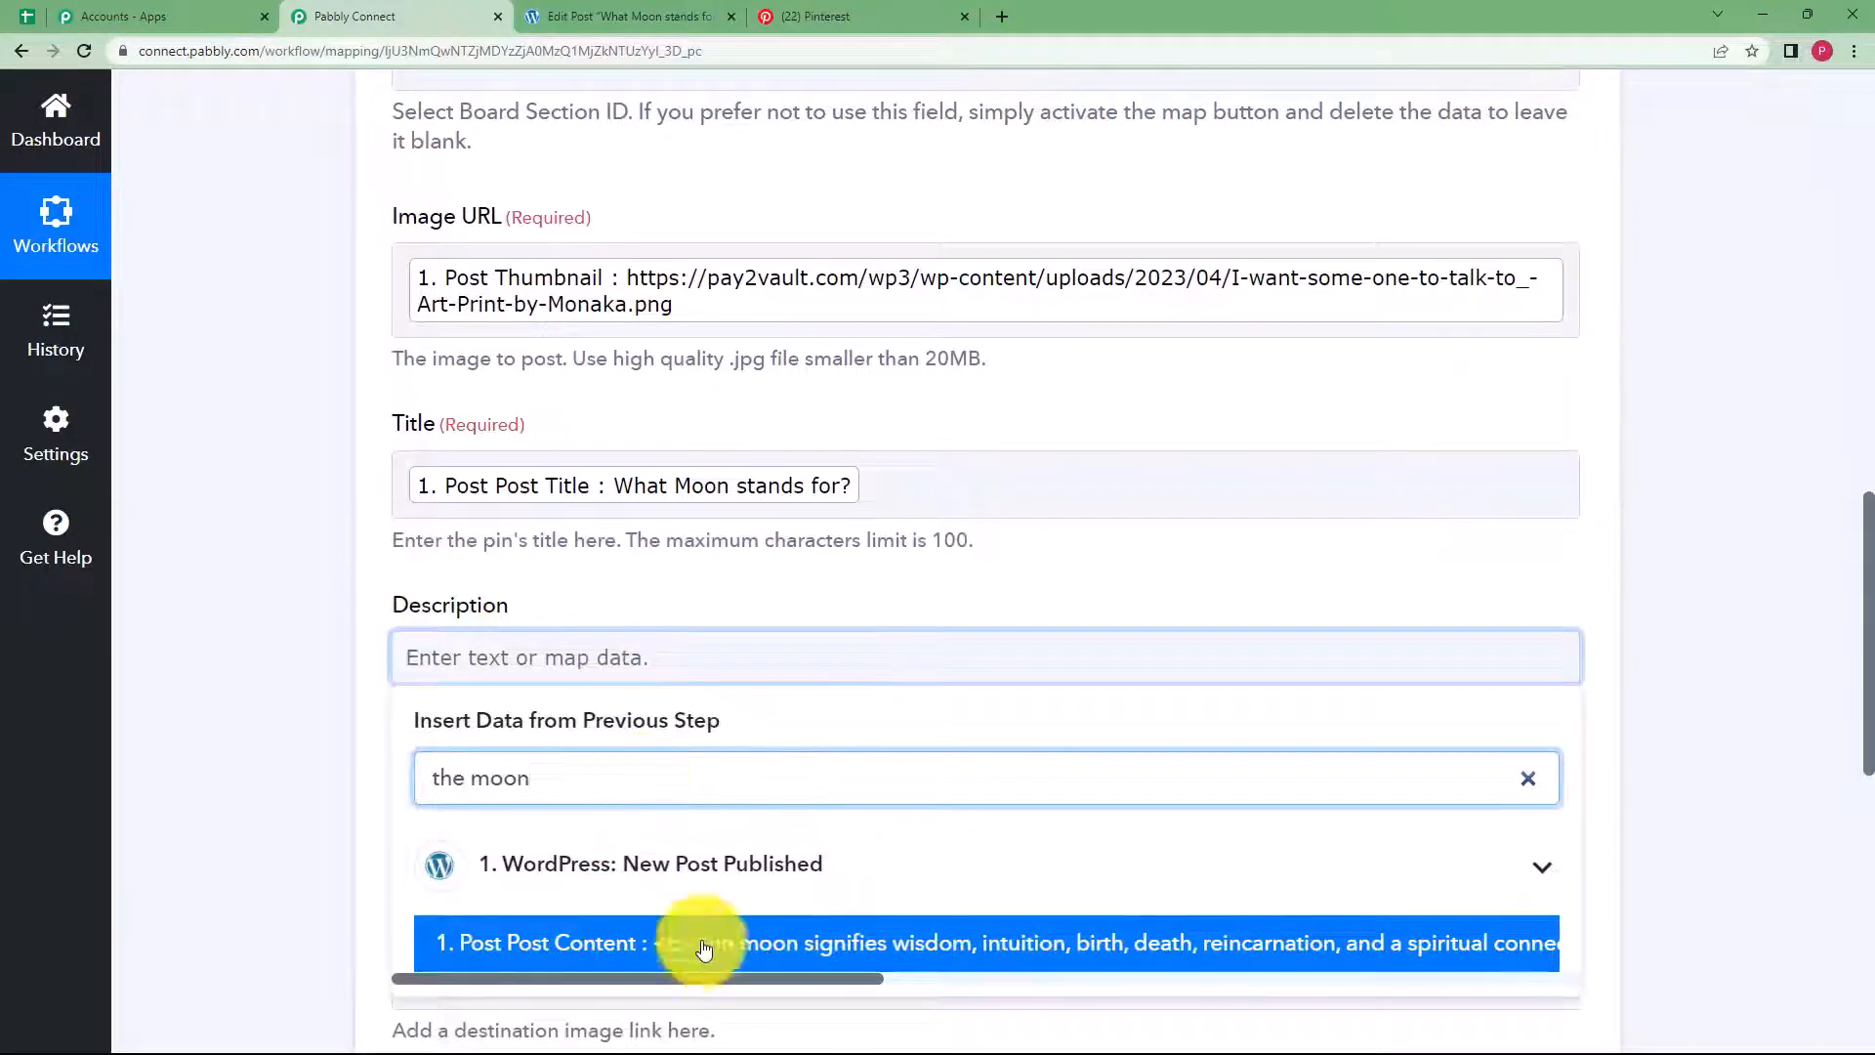
pyautogui.click(775, 942)
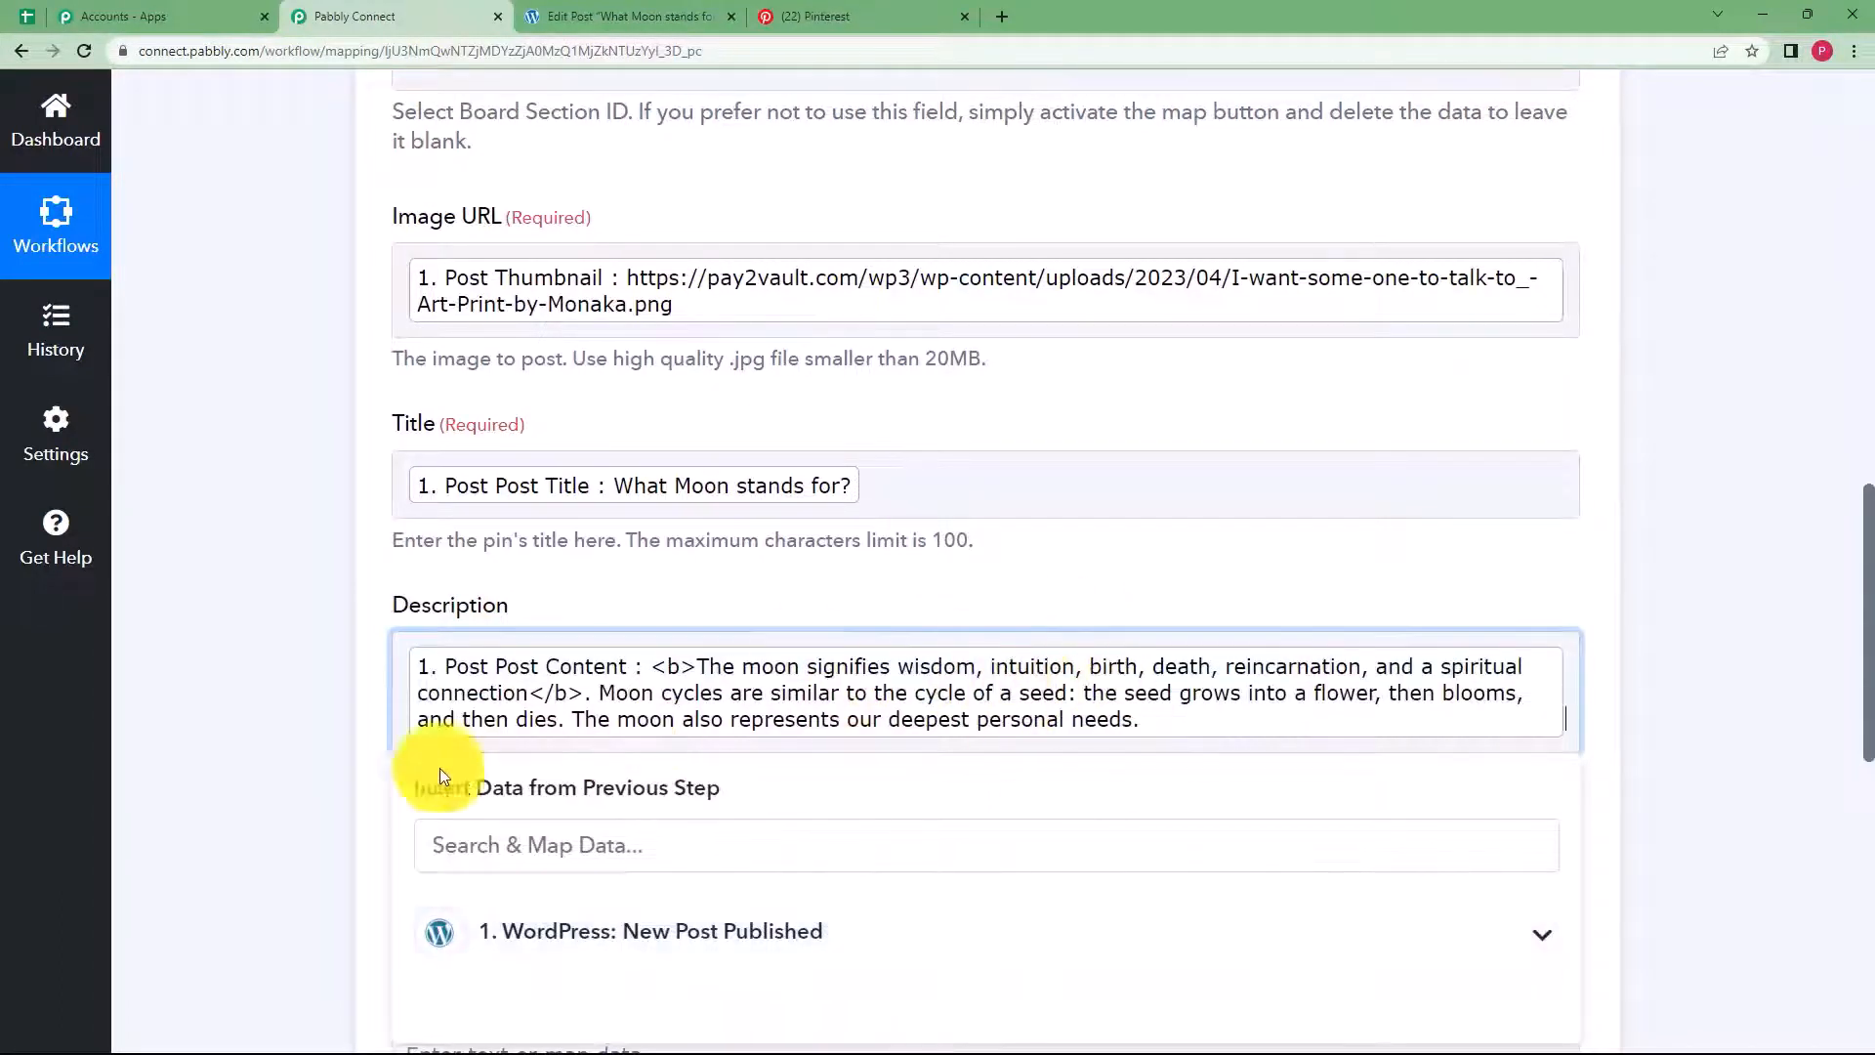
pyautogui.click(314, 753)
pyautogui.scroll(-5, 268, 723)
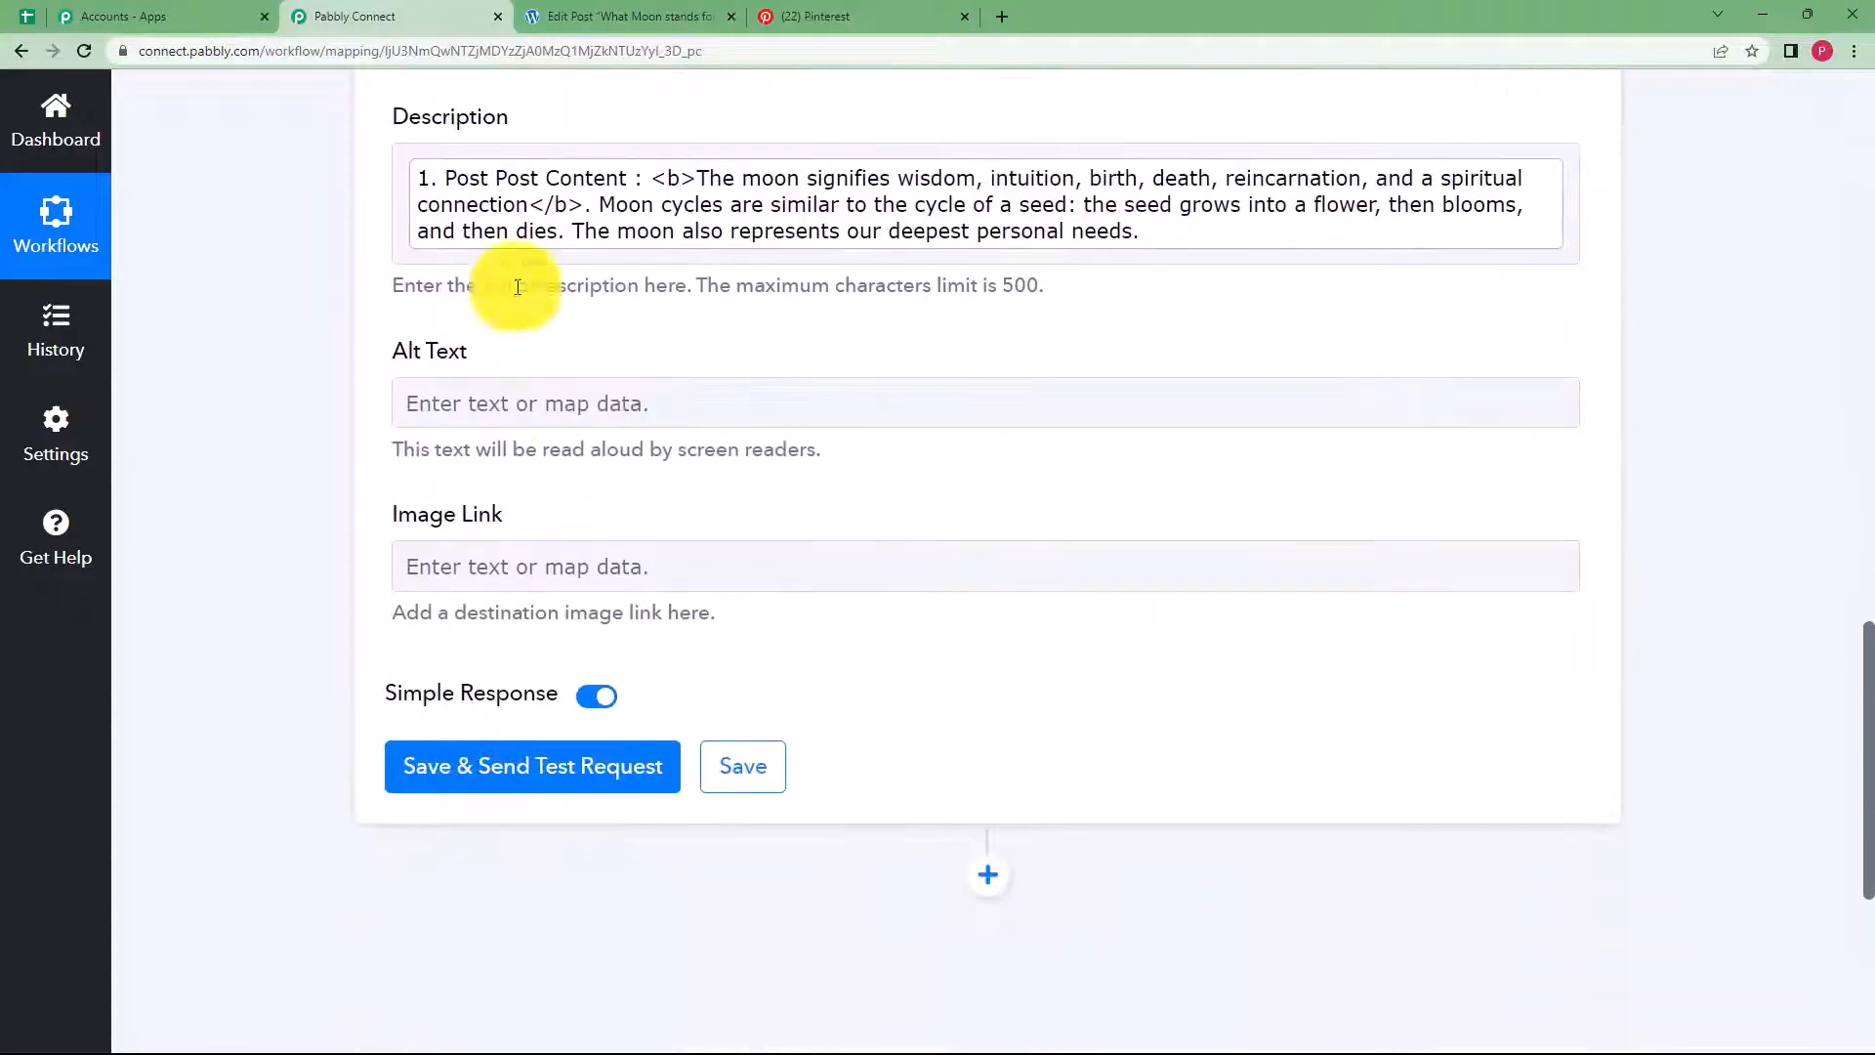
# Send a test request for the Create Pin action with Alt Text and Image Link left blank, and save the action
pyautogui.scroll(6, 302, 558)
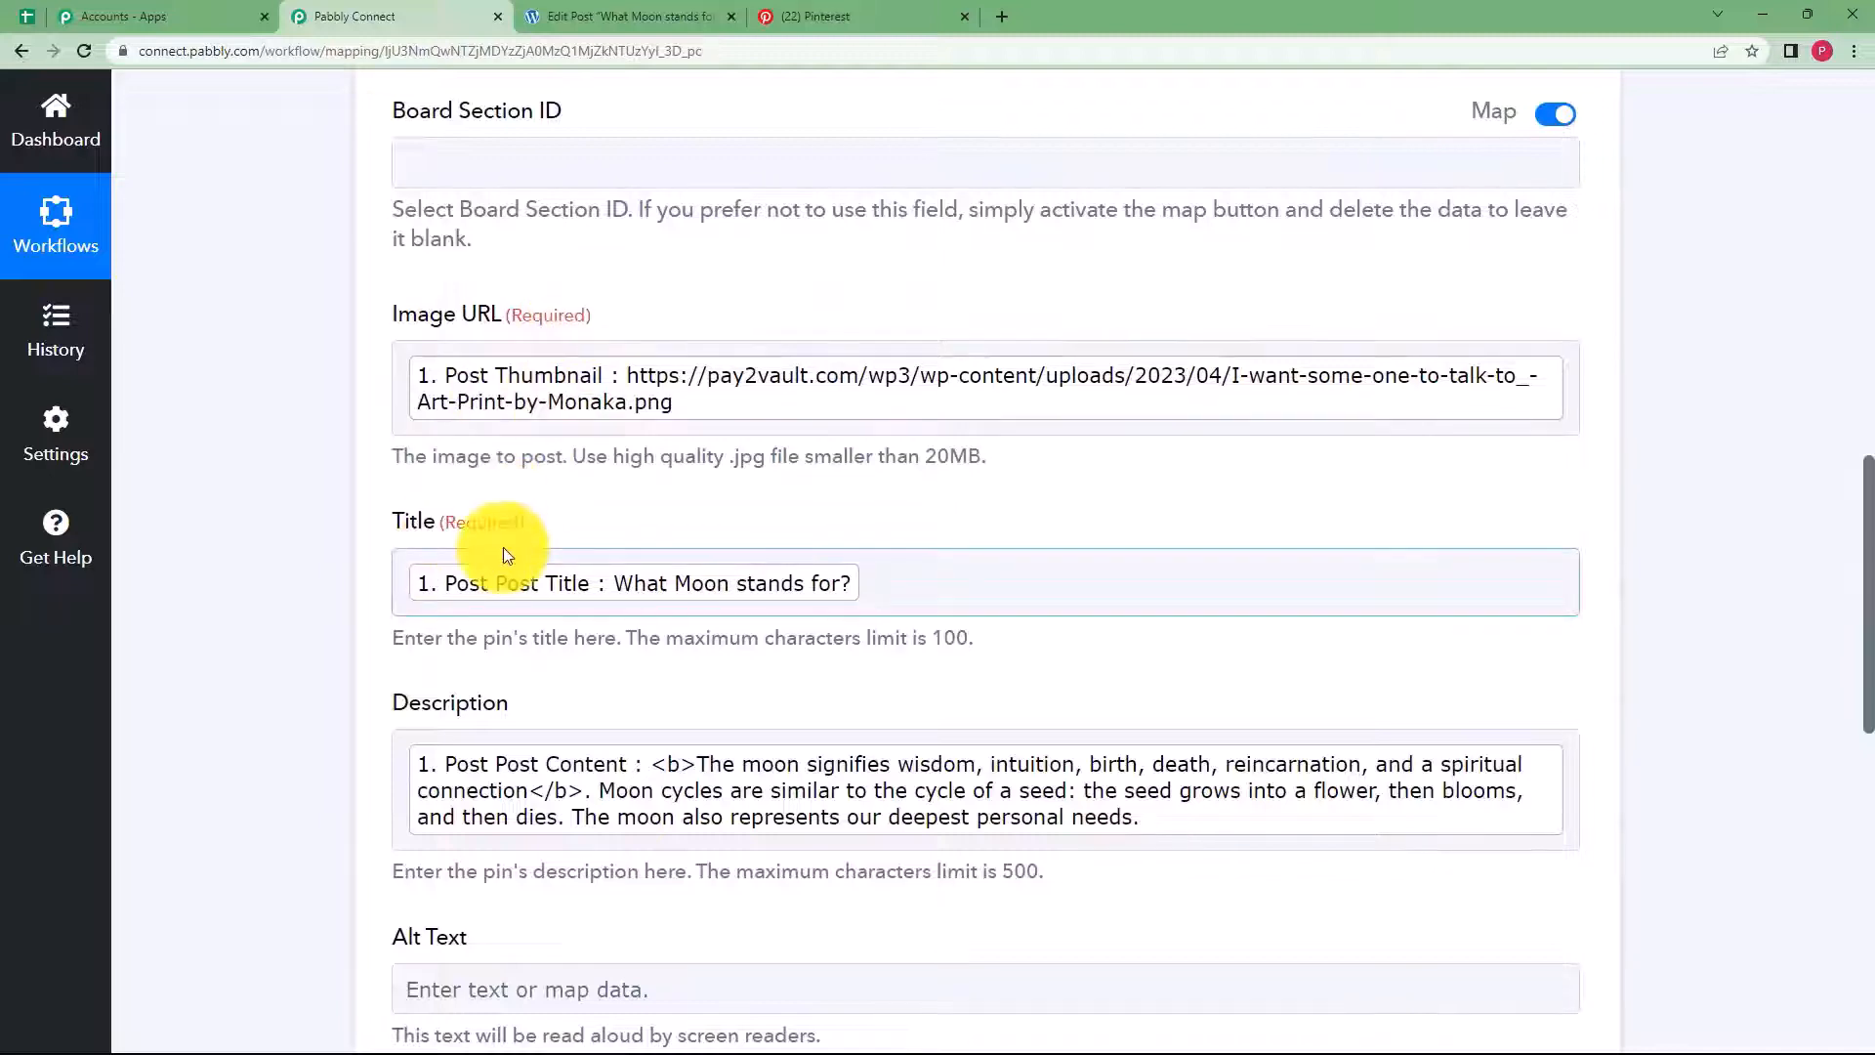
pyautogui.scroll(-6, 330, 598)
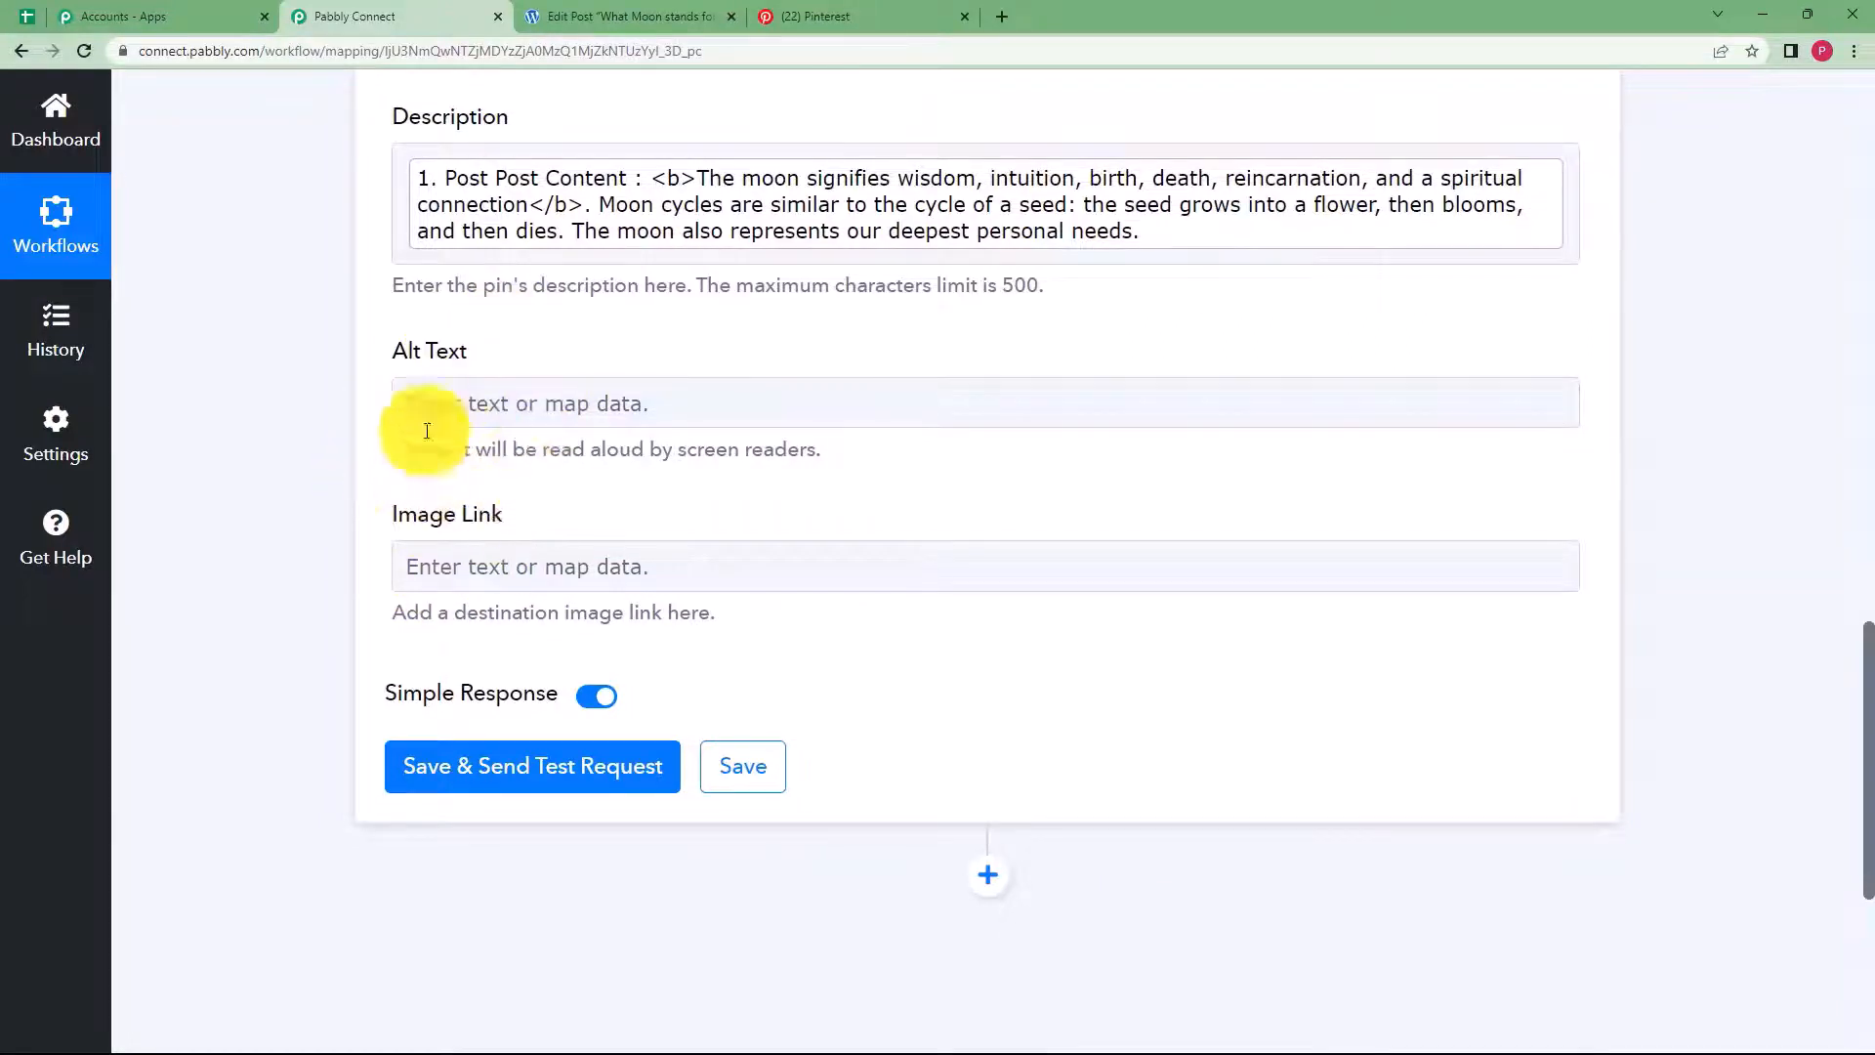
pyautogui.click(471, 771)
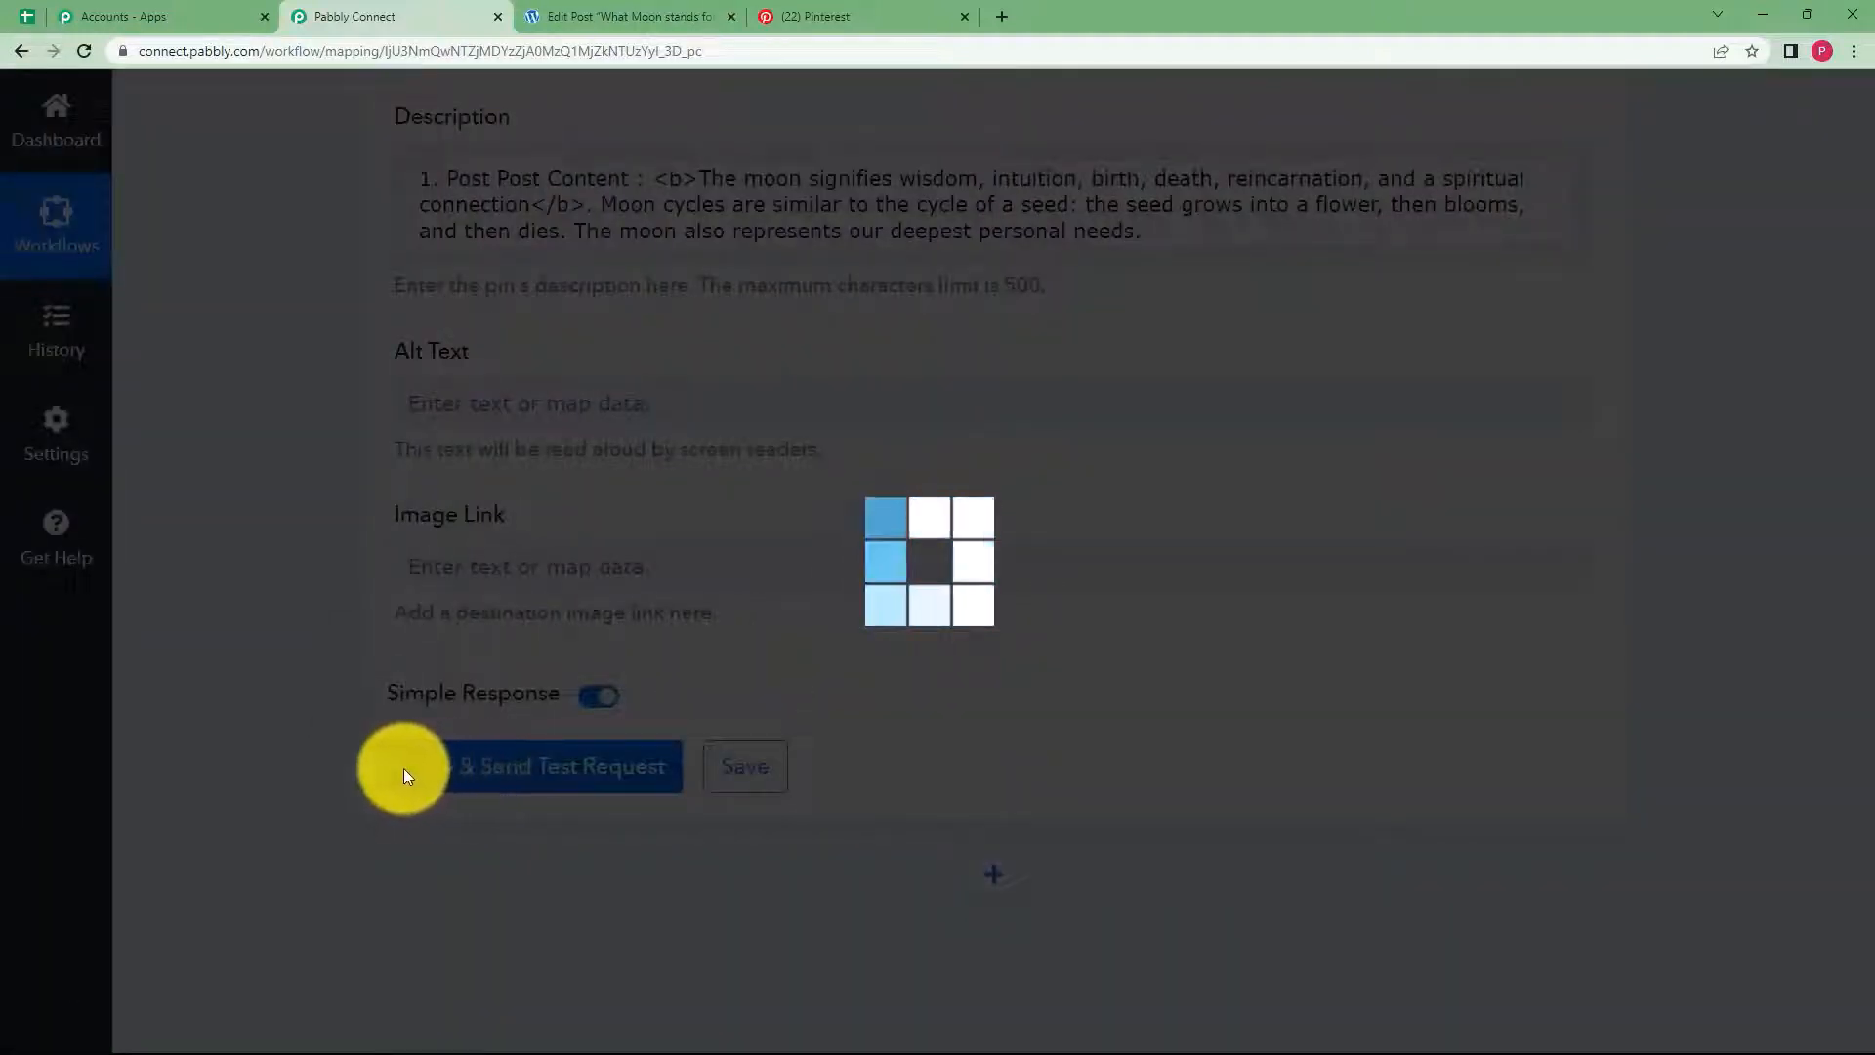
pyautogui.scroll(-4, 281, 749)
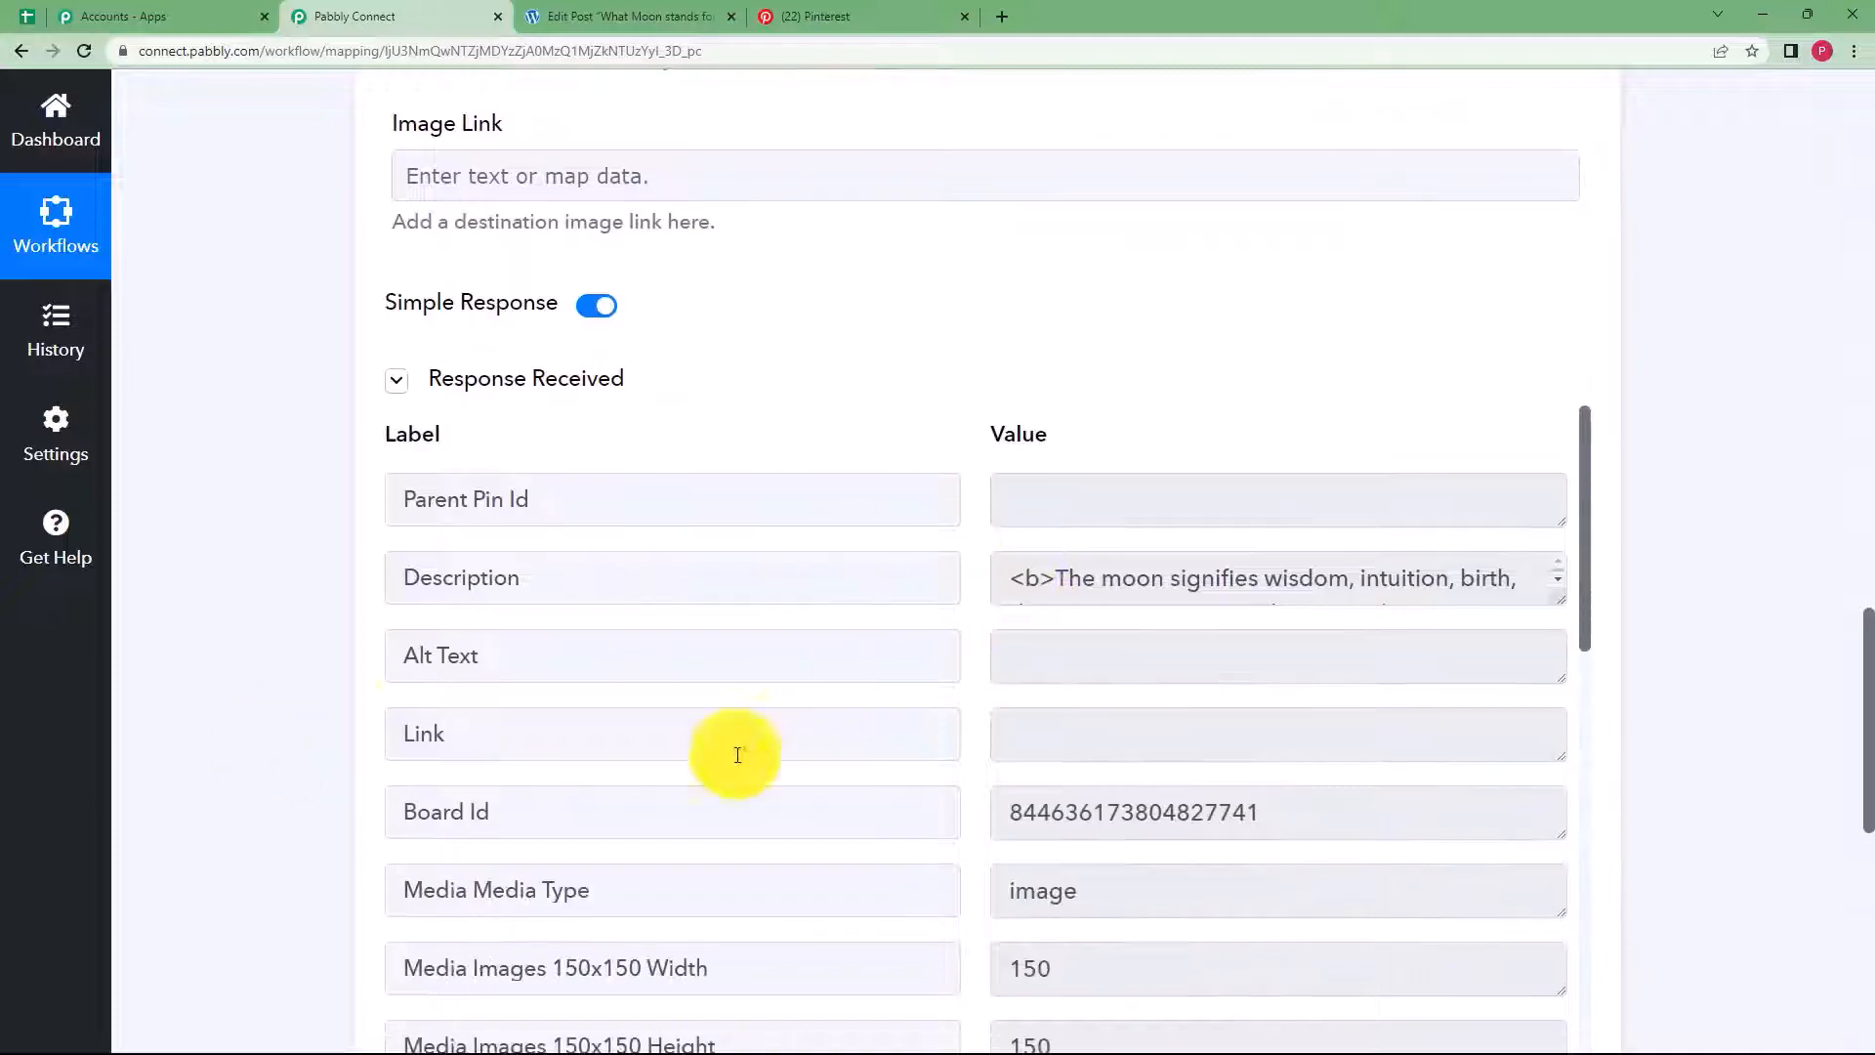
pyautogui.scroll(-5, 694, 719)
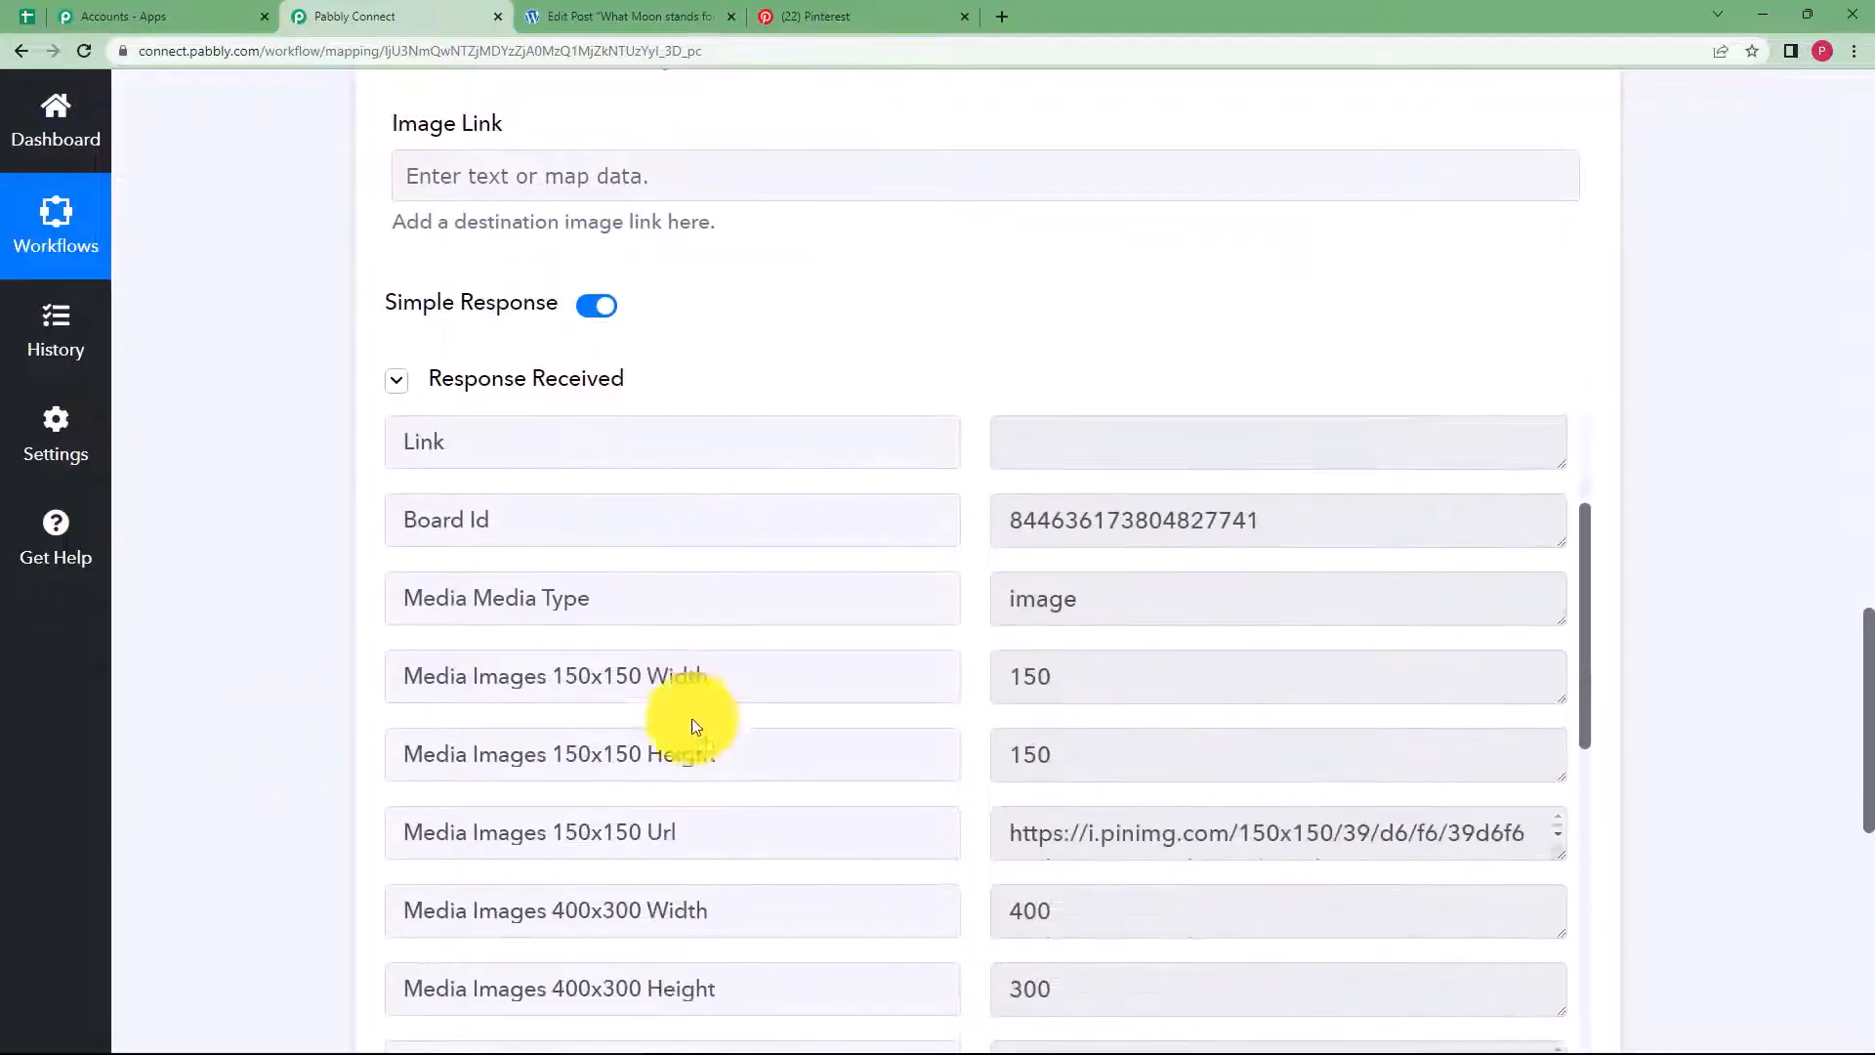
pyautogui.scroll(-10, 807, 722)
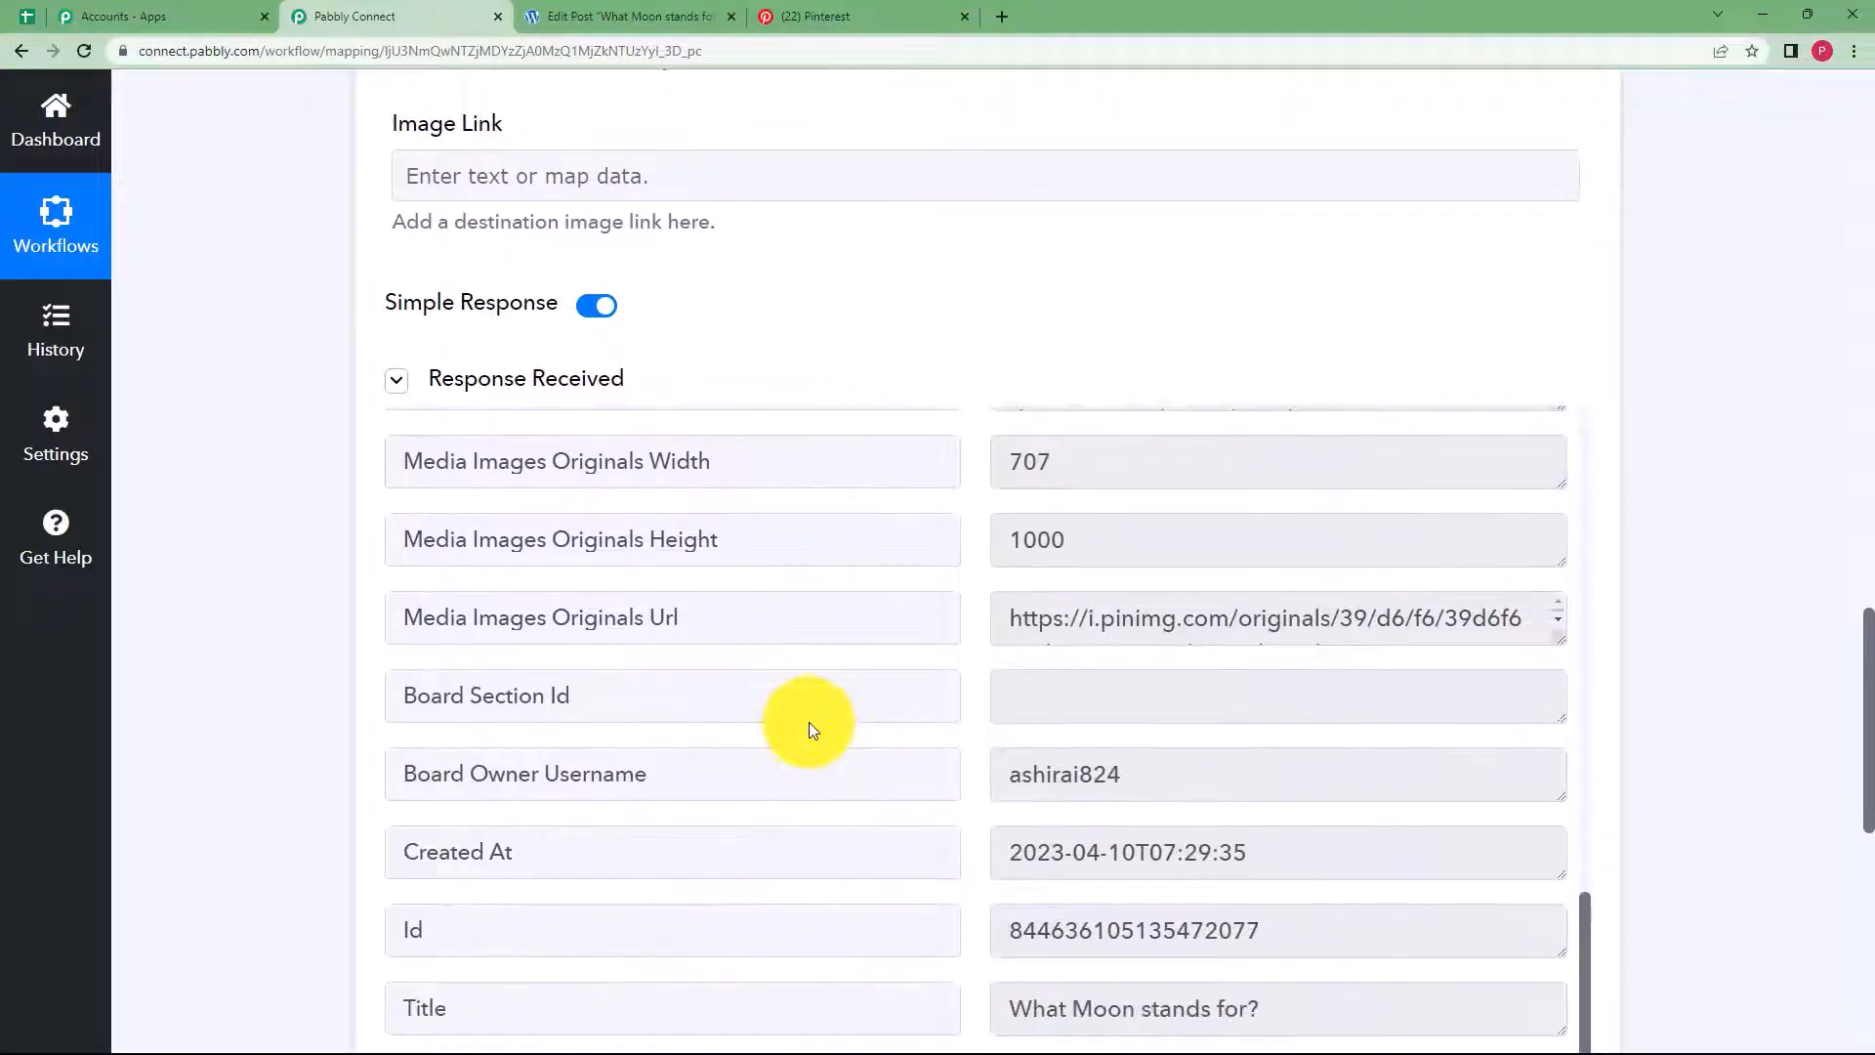
pyautogui.scroll(-3, 965, 747)
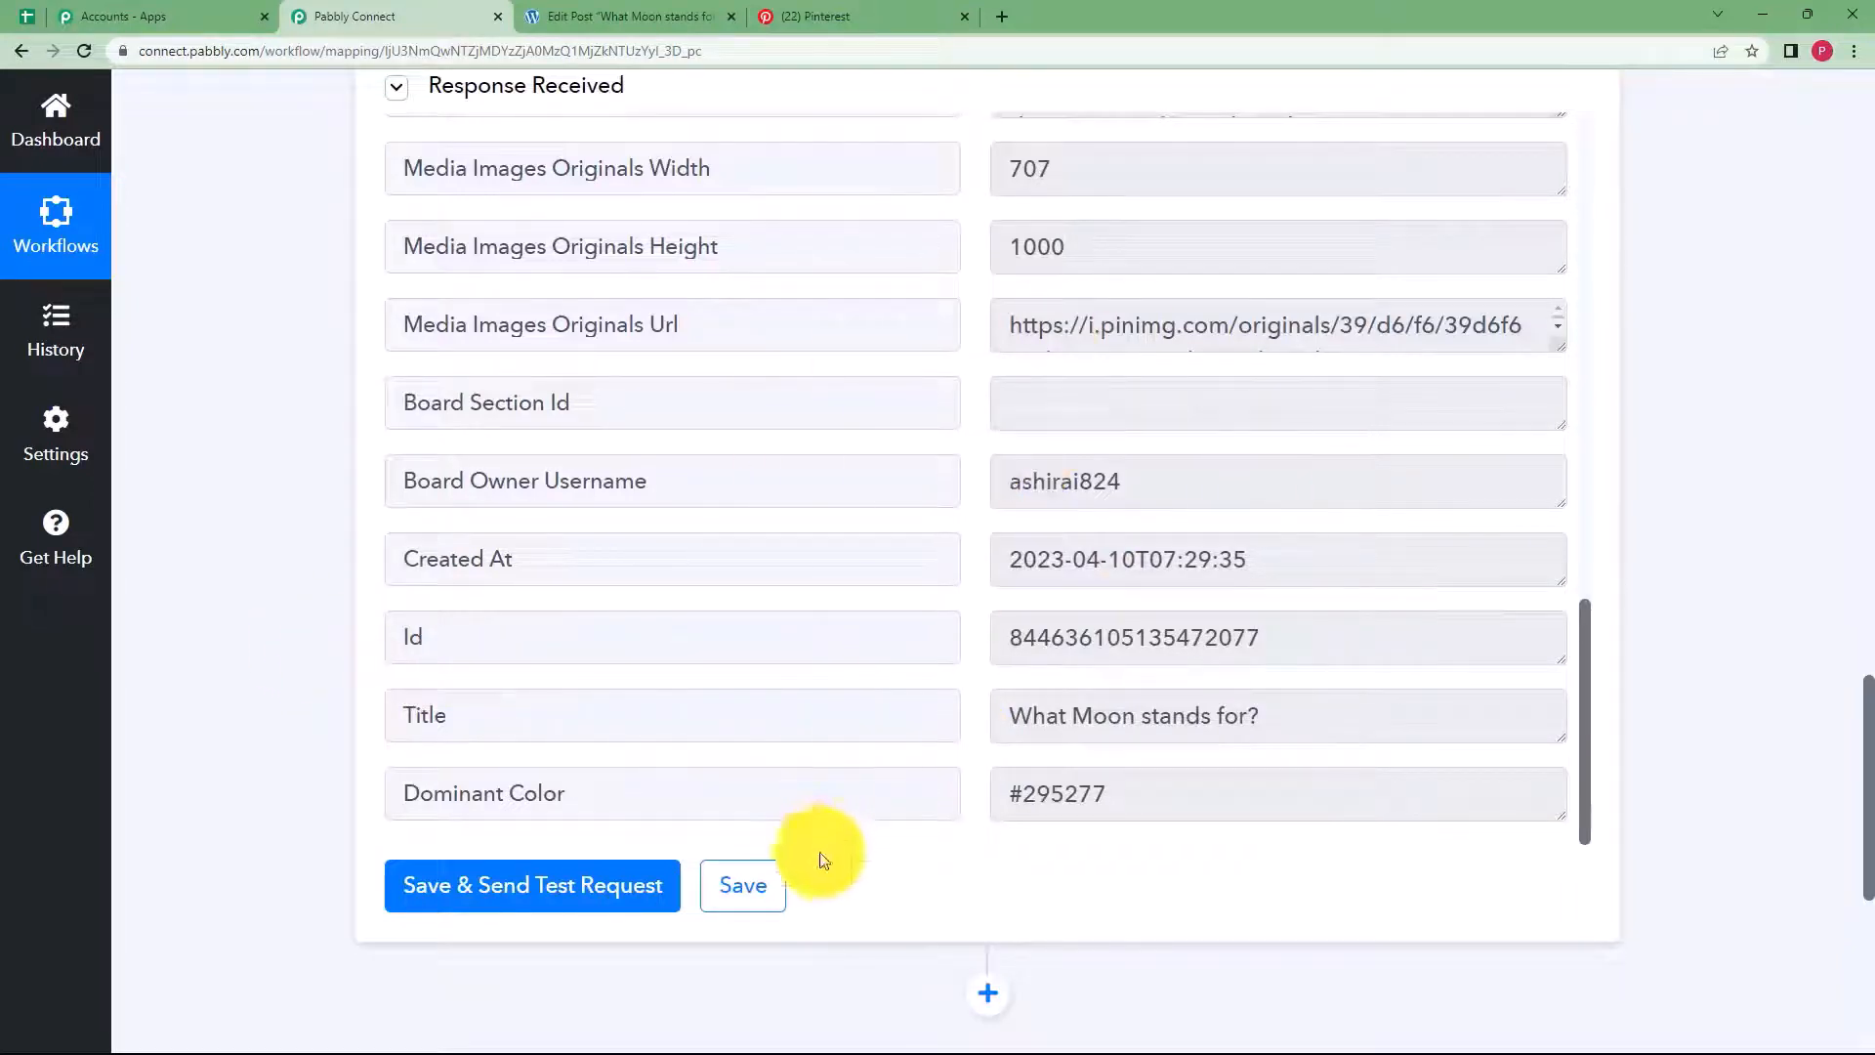
pyautogui.click(746, 883)
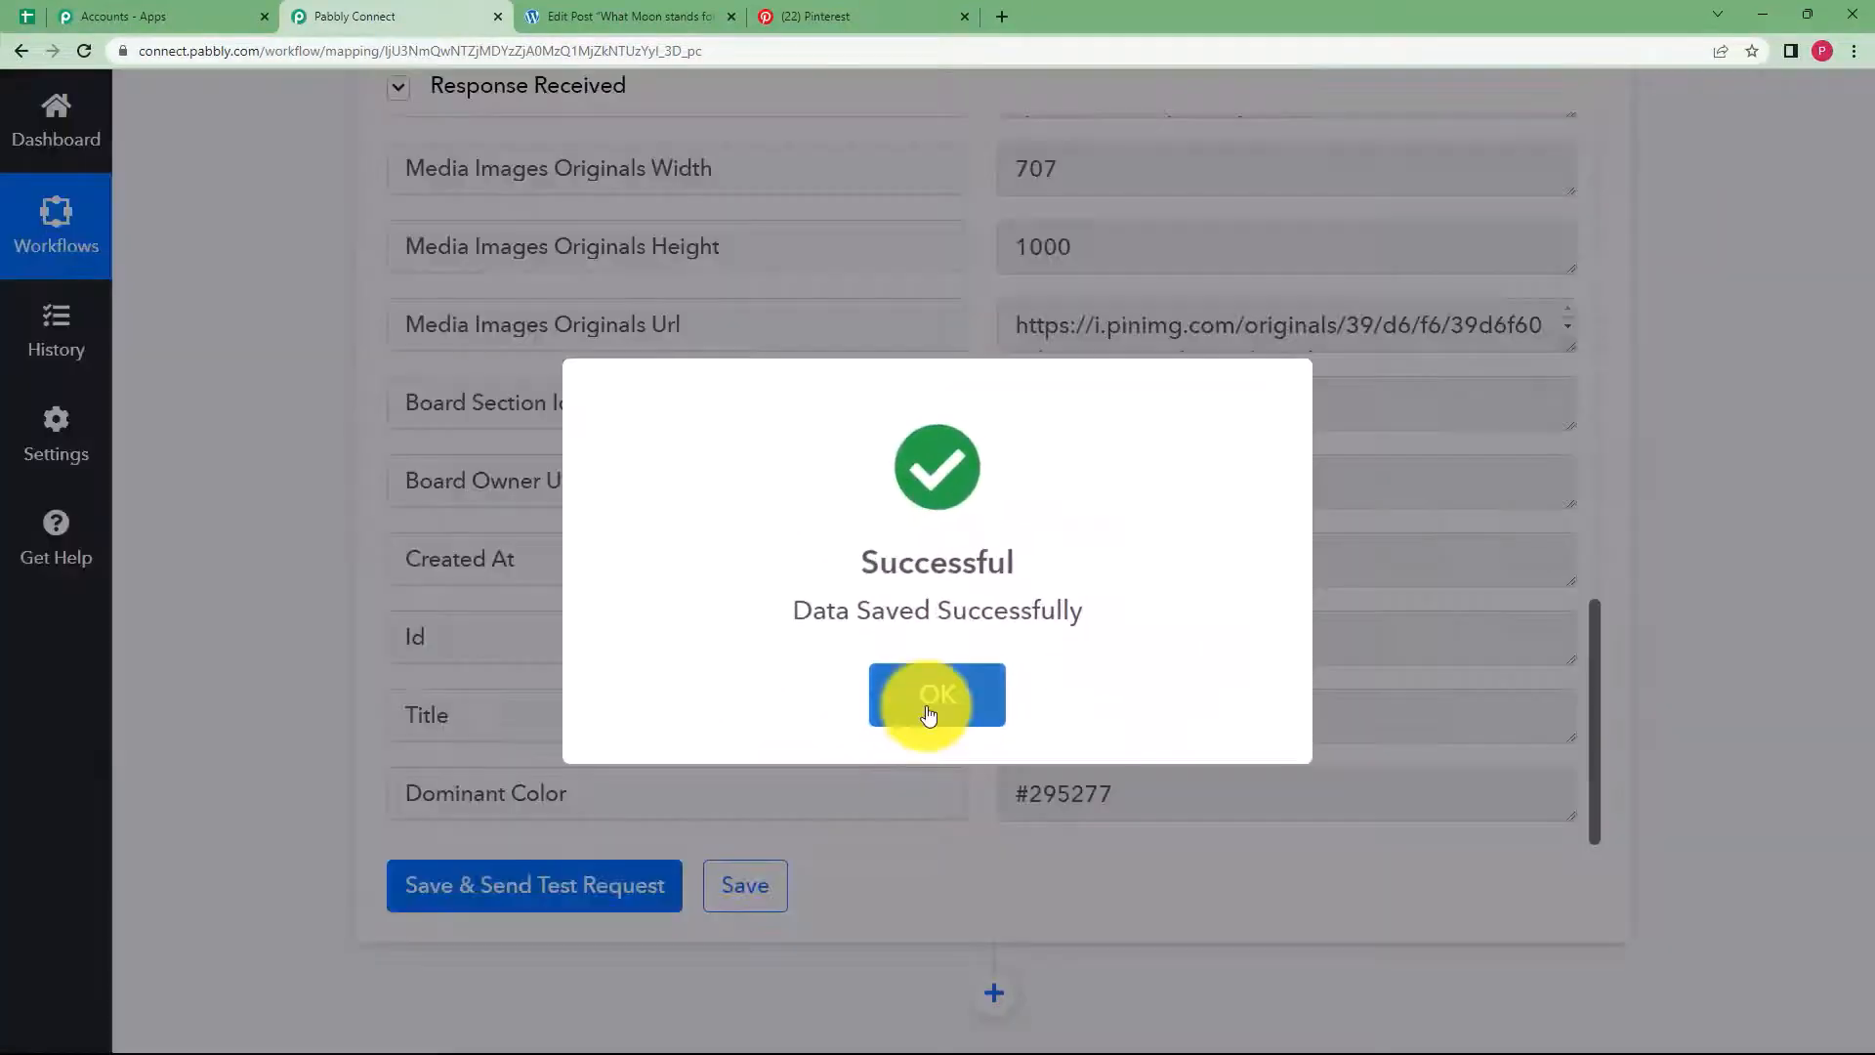
pyautogui.click(928, 695)
# Switch to Pinterest, reload New Board and open the "What Moon stands for?" pin to check its image, title and description
pyautogui.click(859, 13)
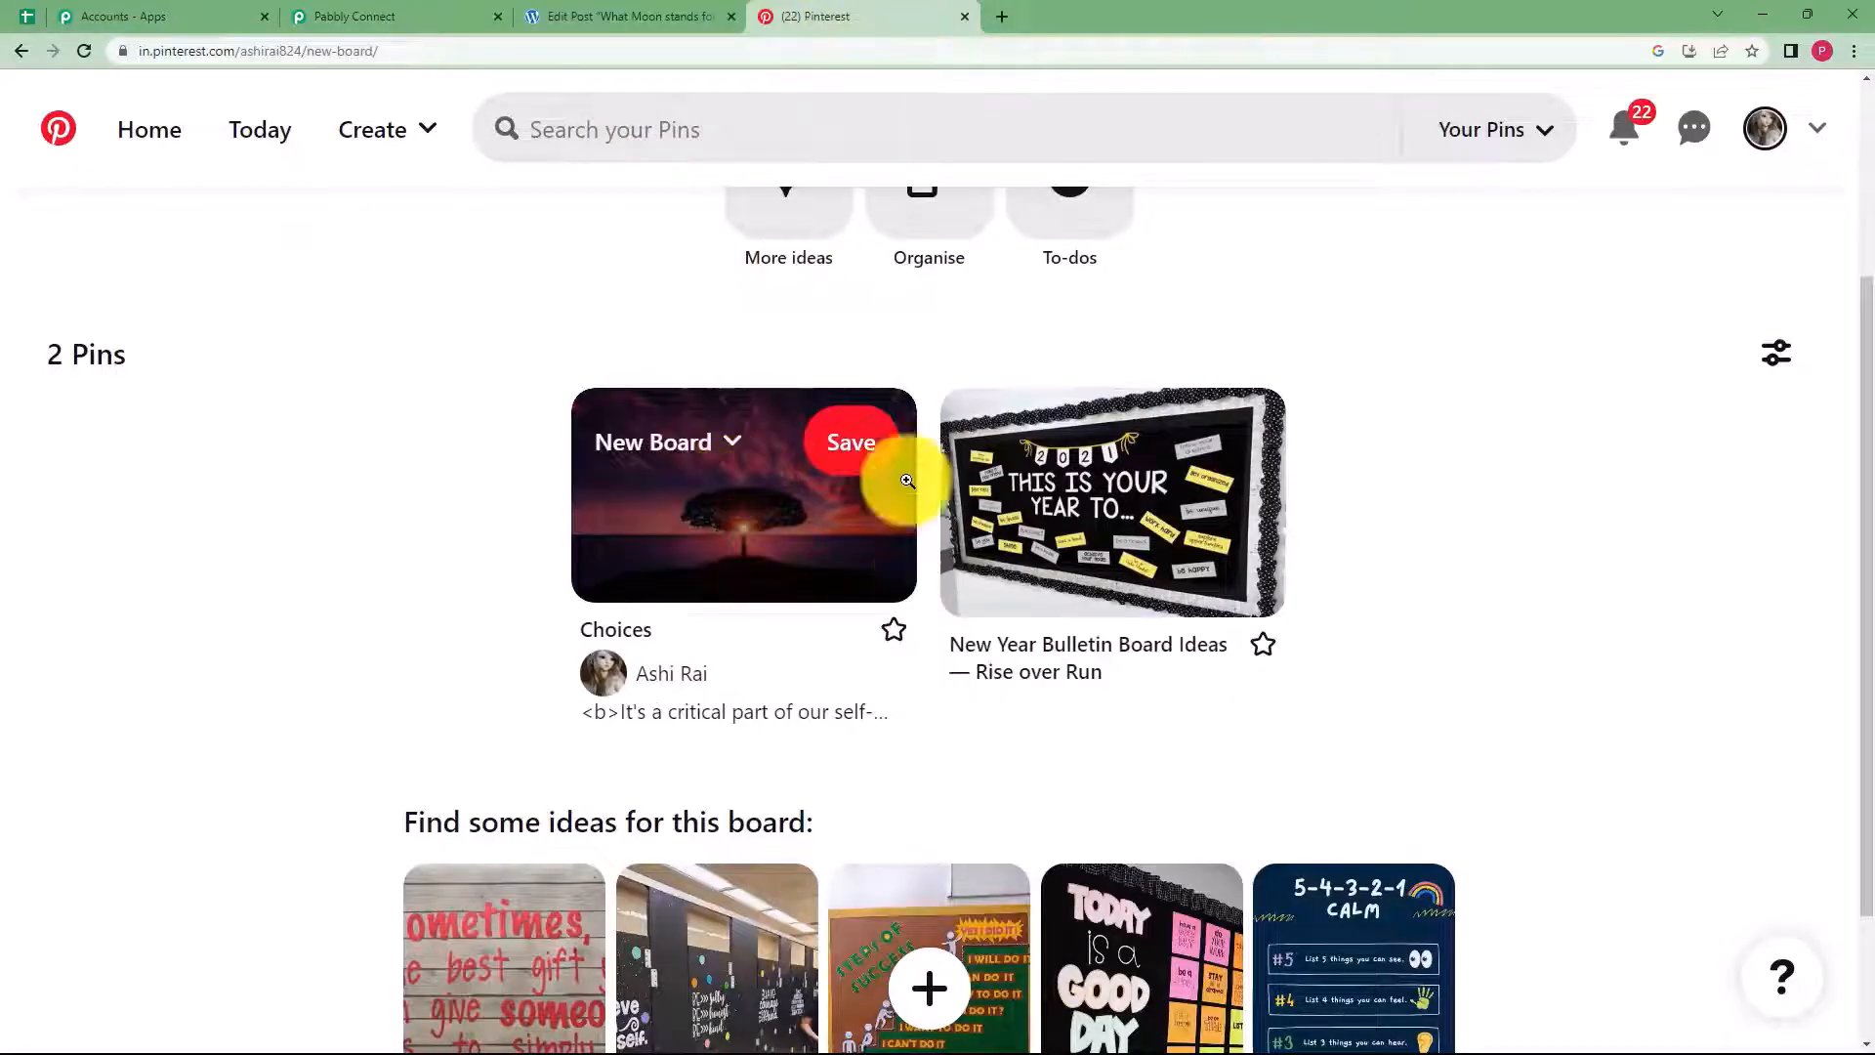
pyautogui.click(88, 52)
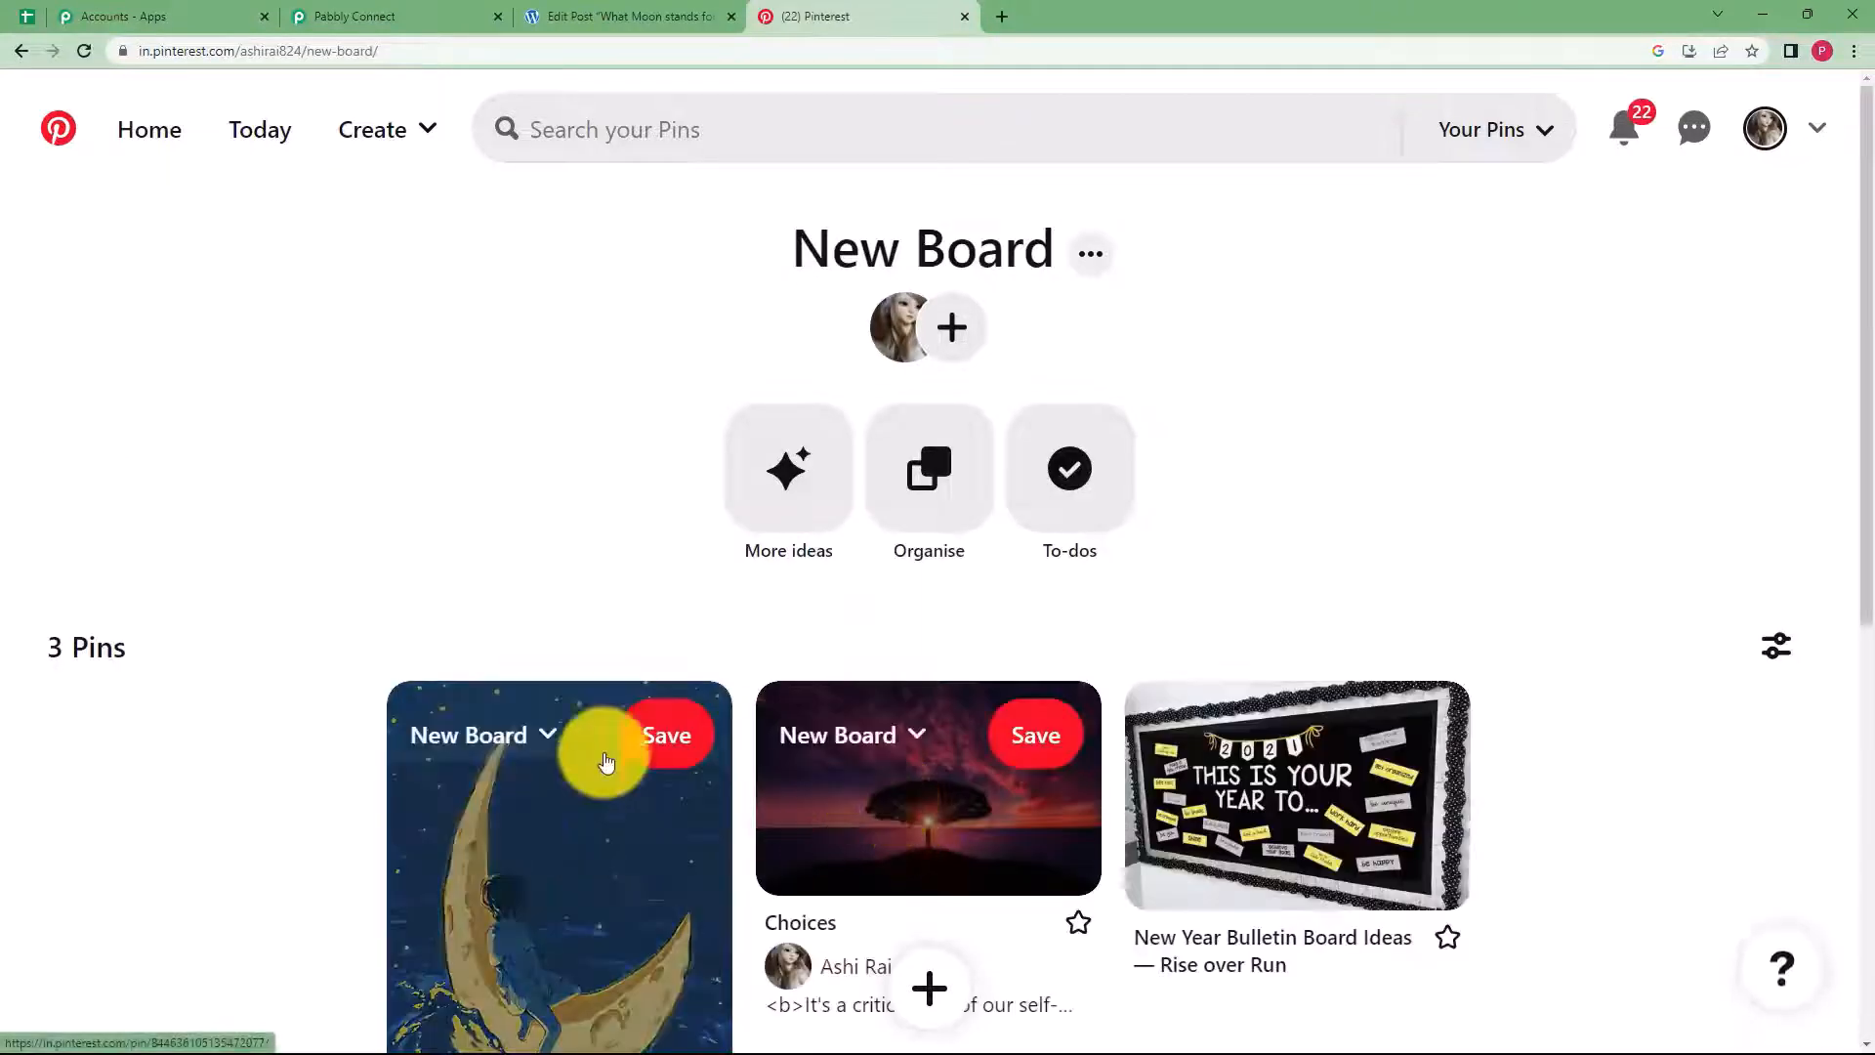
pyautogui.scroll(-3, 489, 635)
pyautogui.click(596, 608)
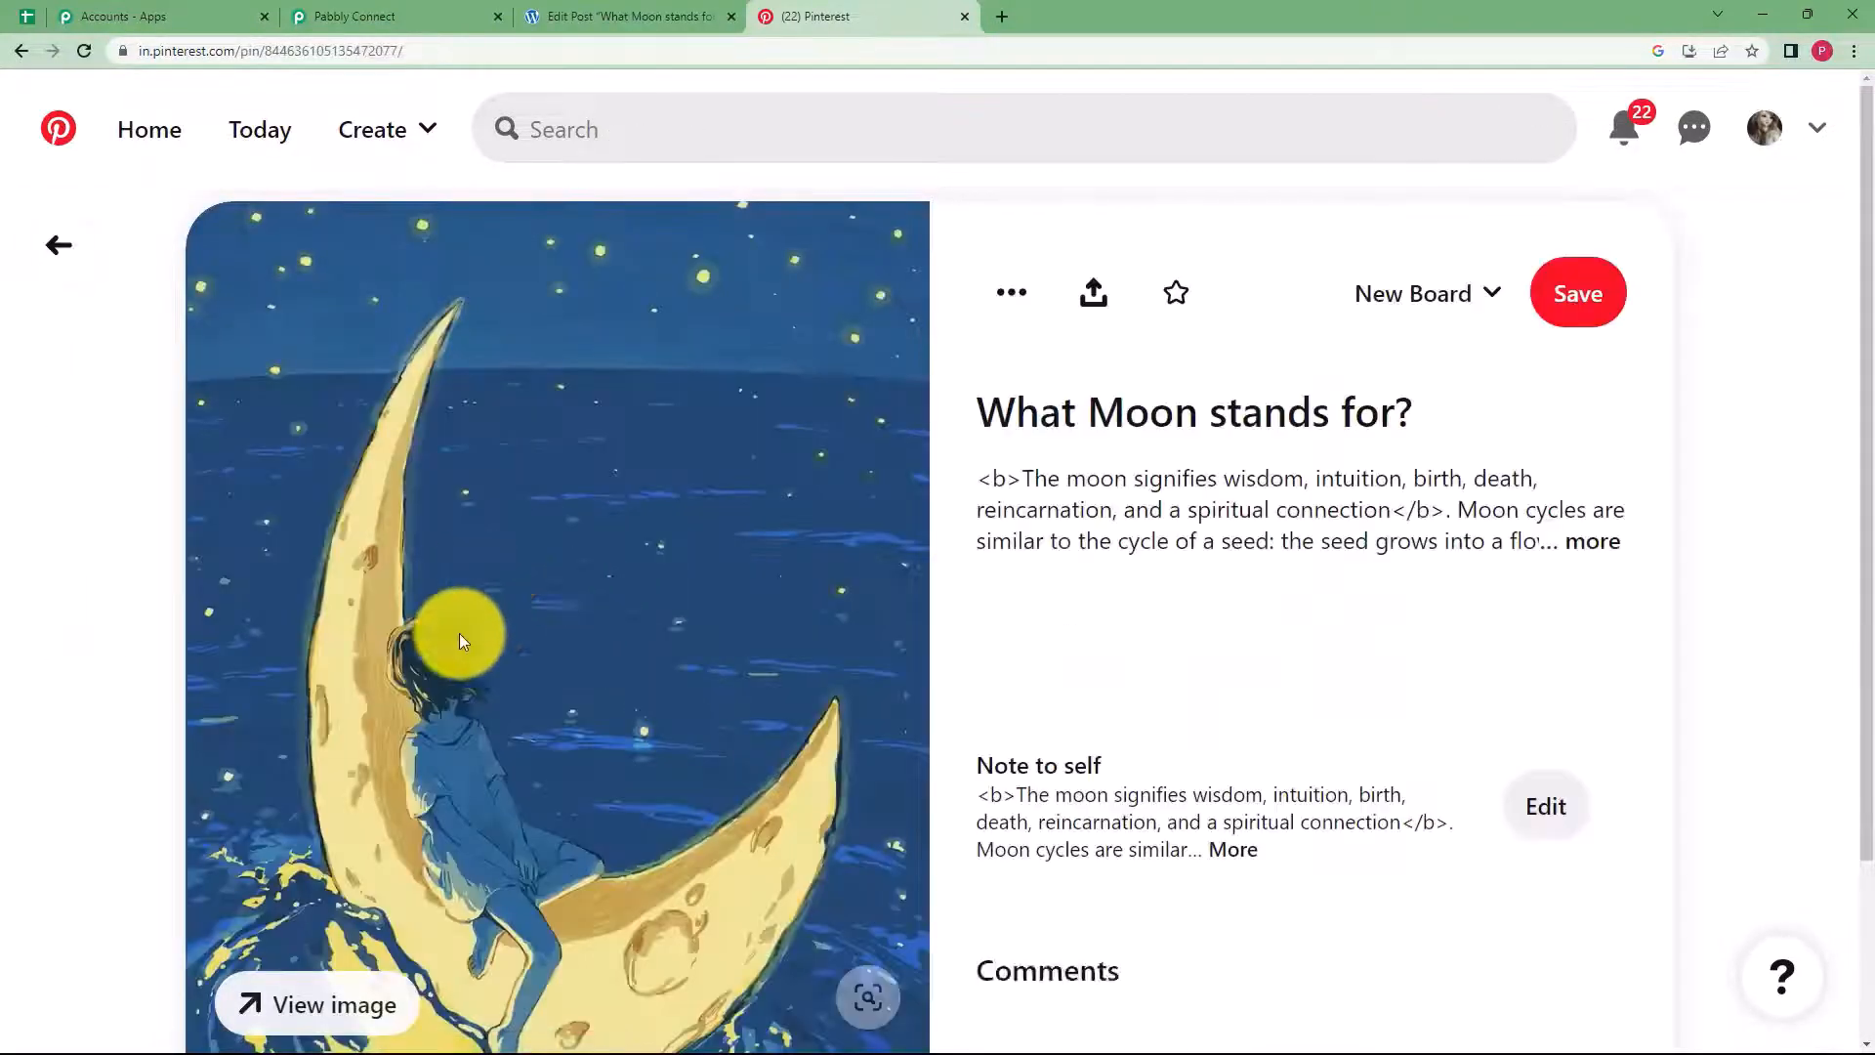
pyautogui.scroll(-3, 619, 541)
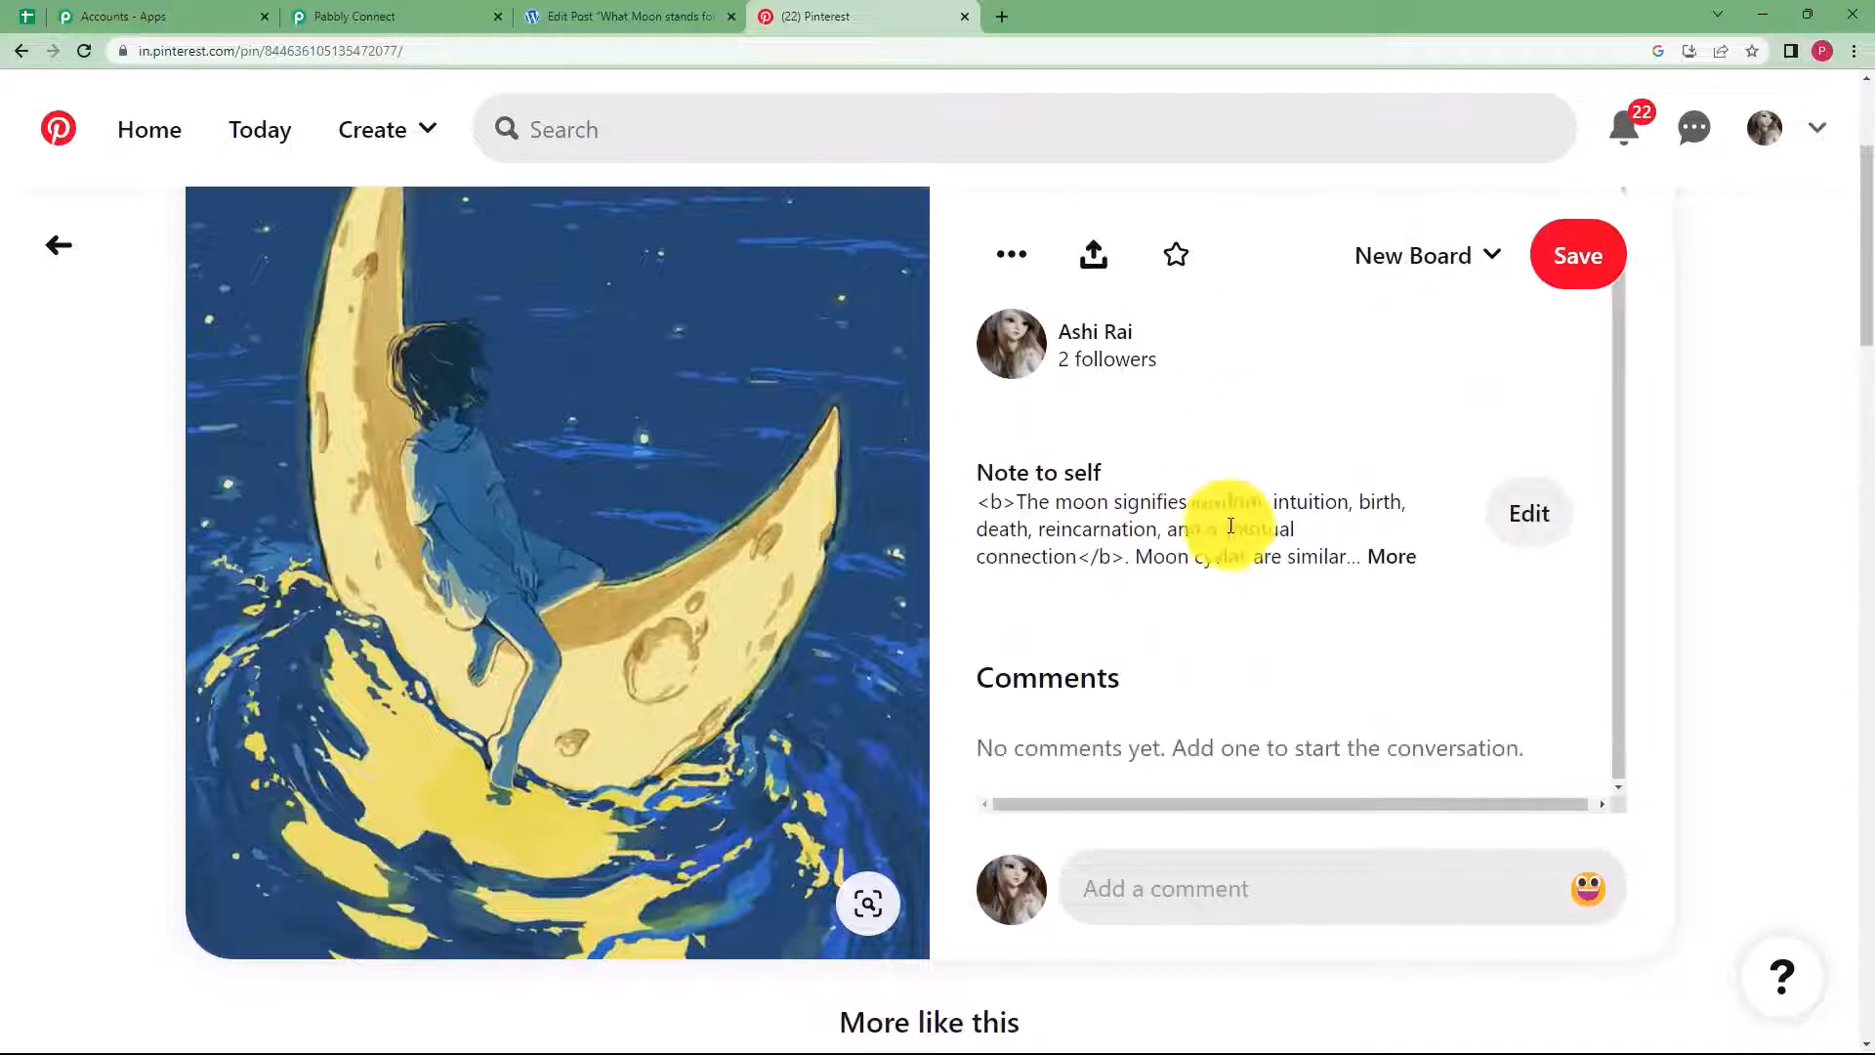
# Return to the Pabbly Connect workflow and collapse the Pinterest Create Pin action
pyautogui.click(571, 10)
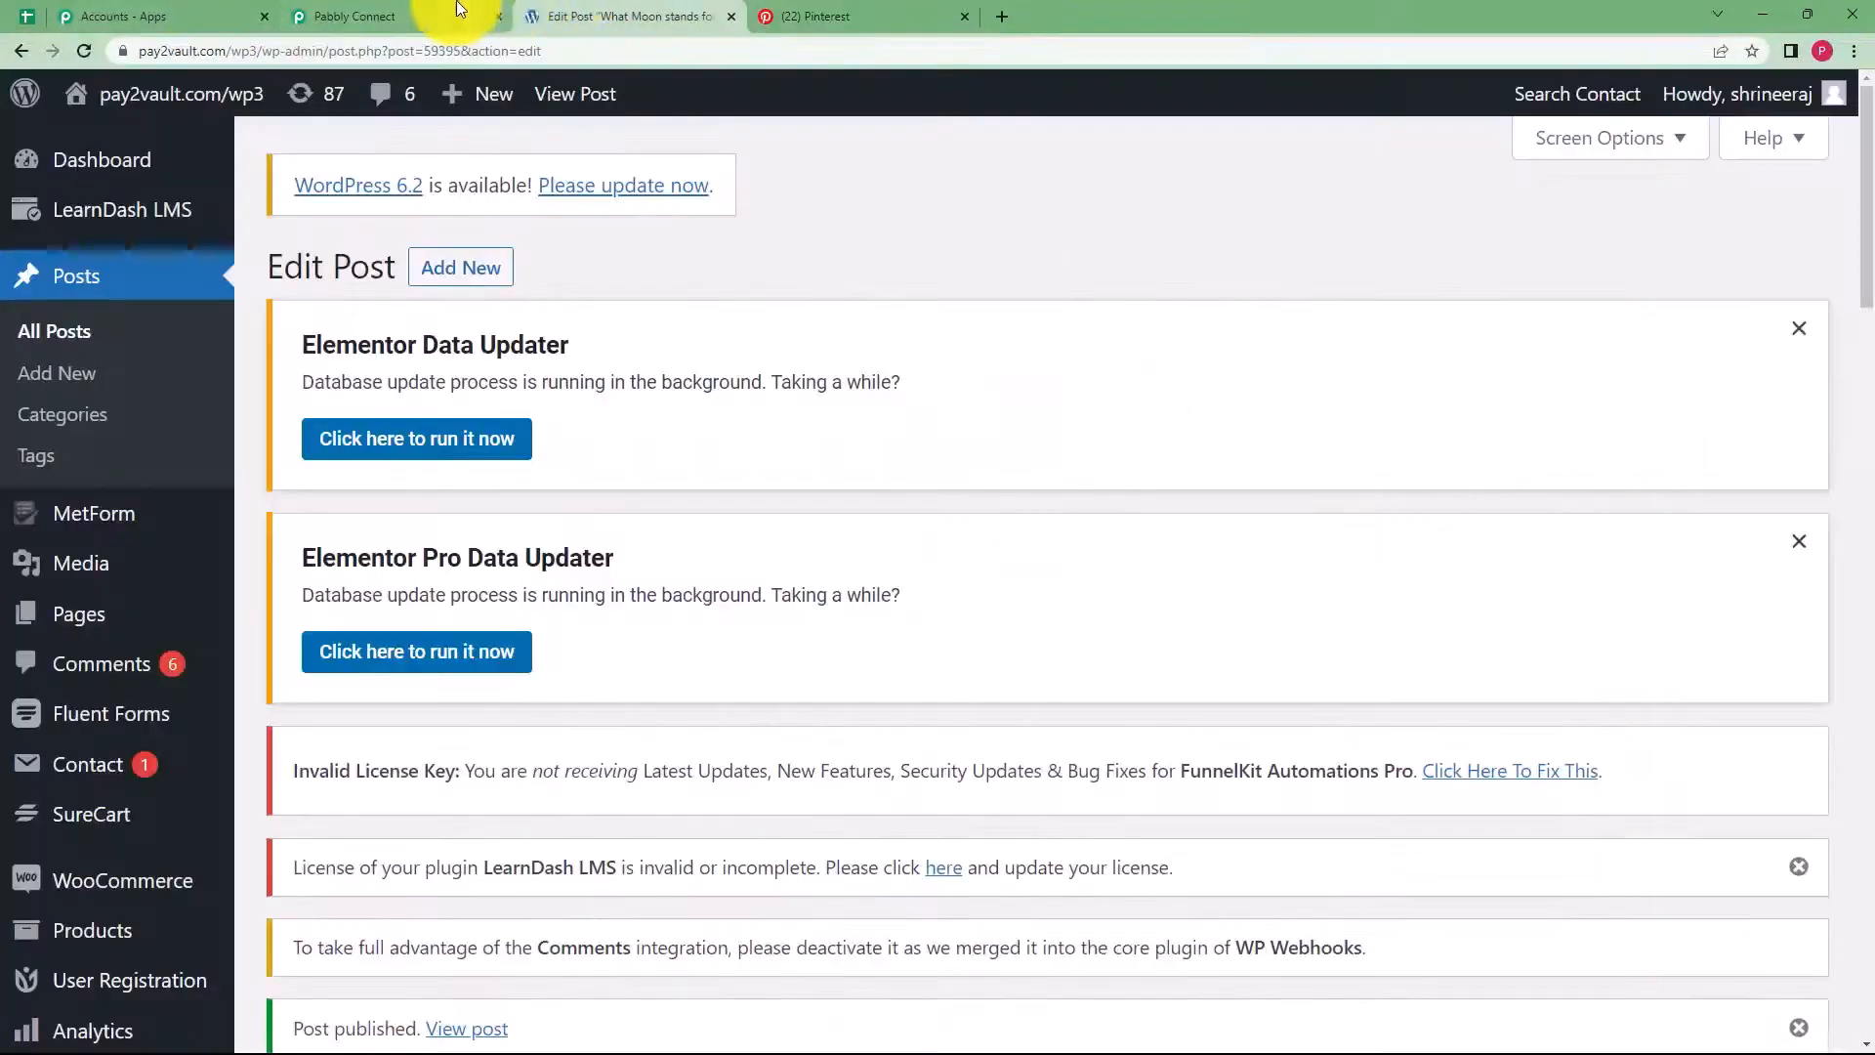
pyautogui.click(457, 16)
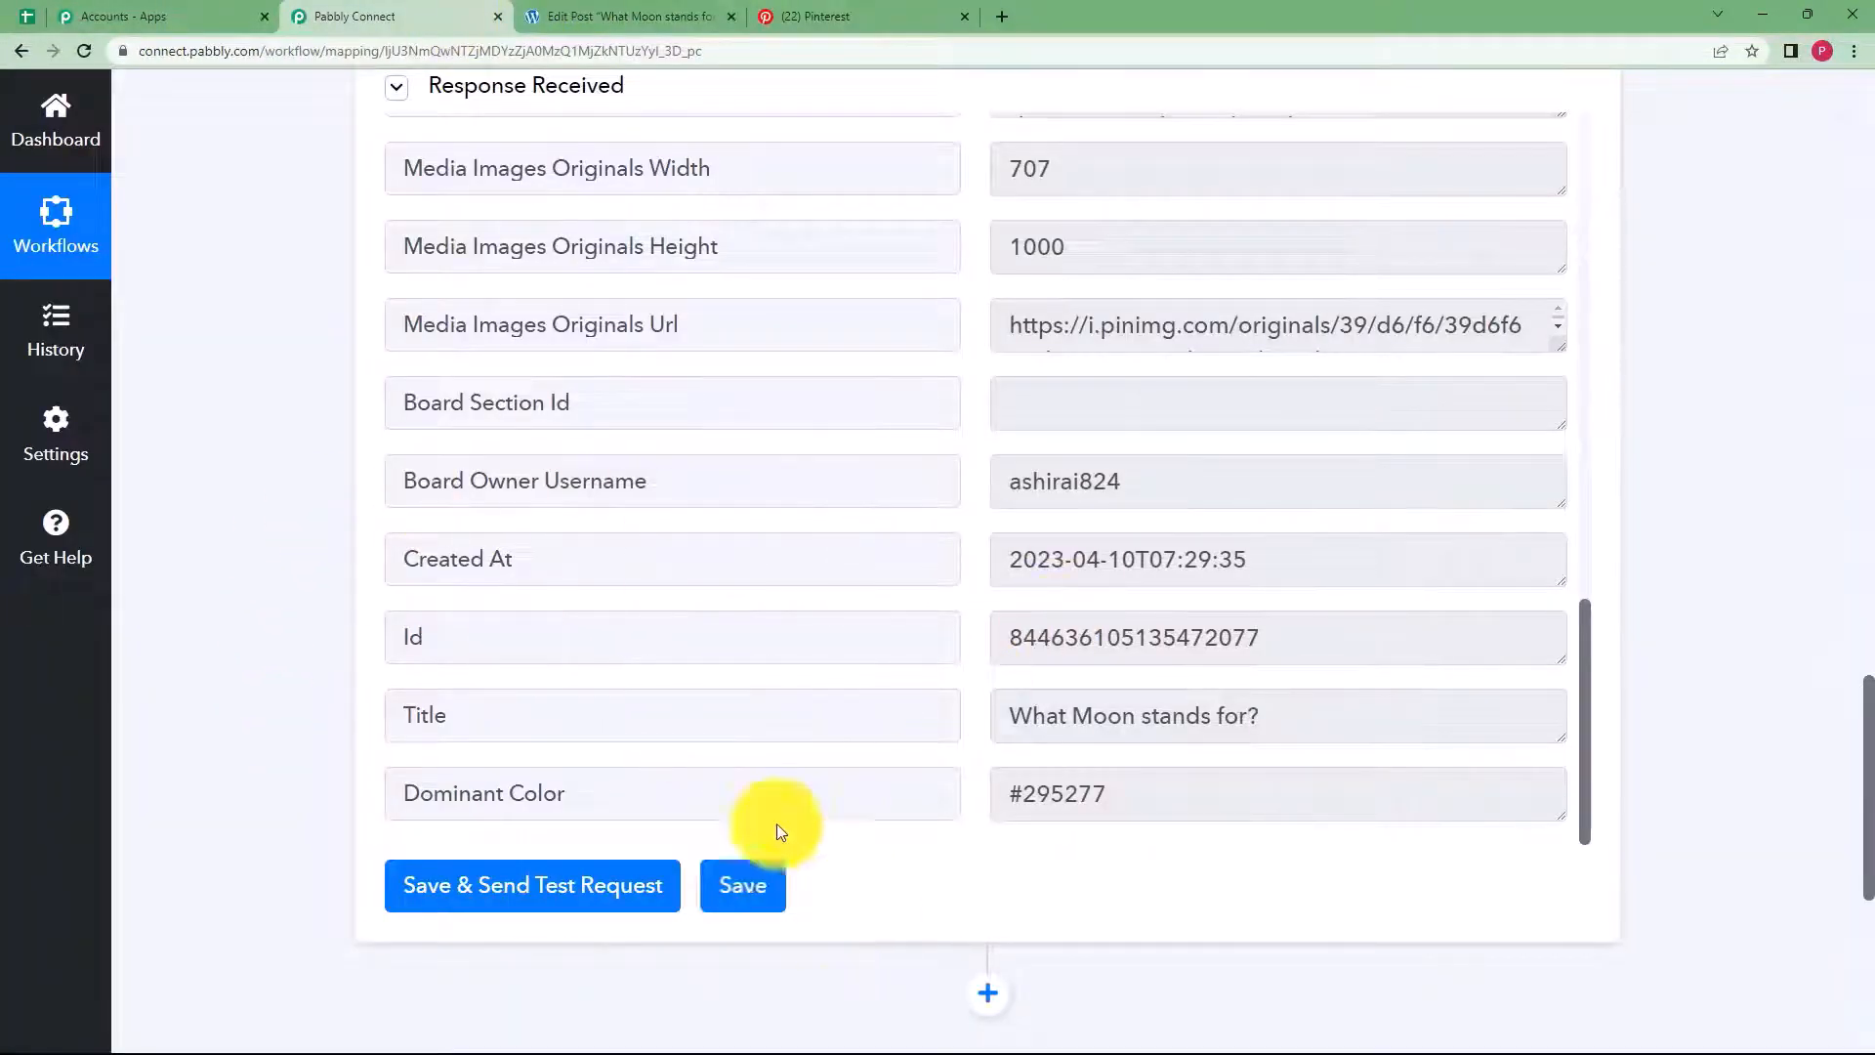
pyautogui.scroll(20, 330, 503)
pyautogui.click(757, 726)
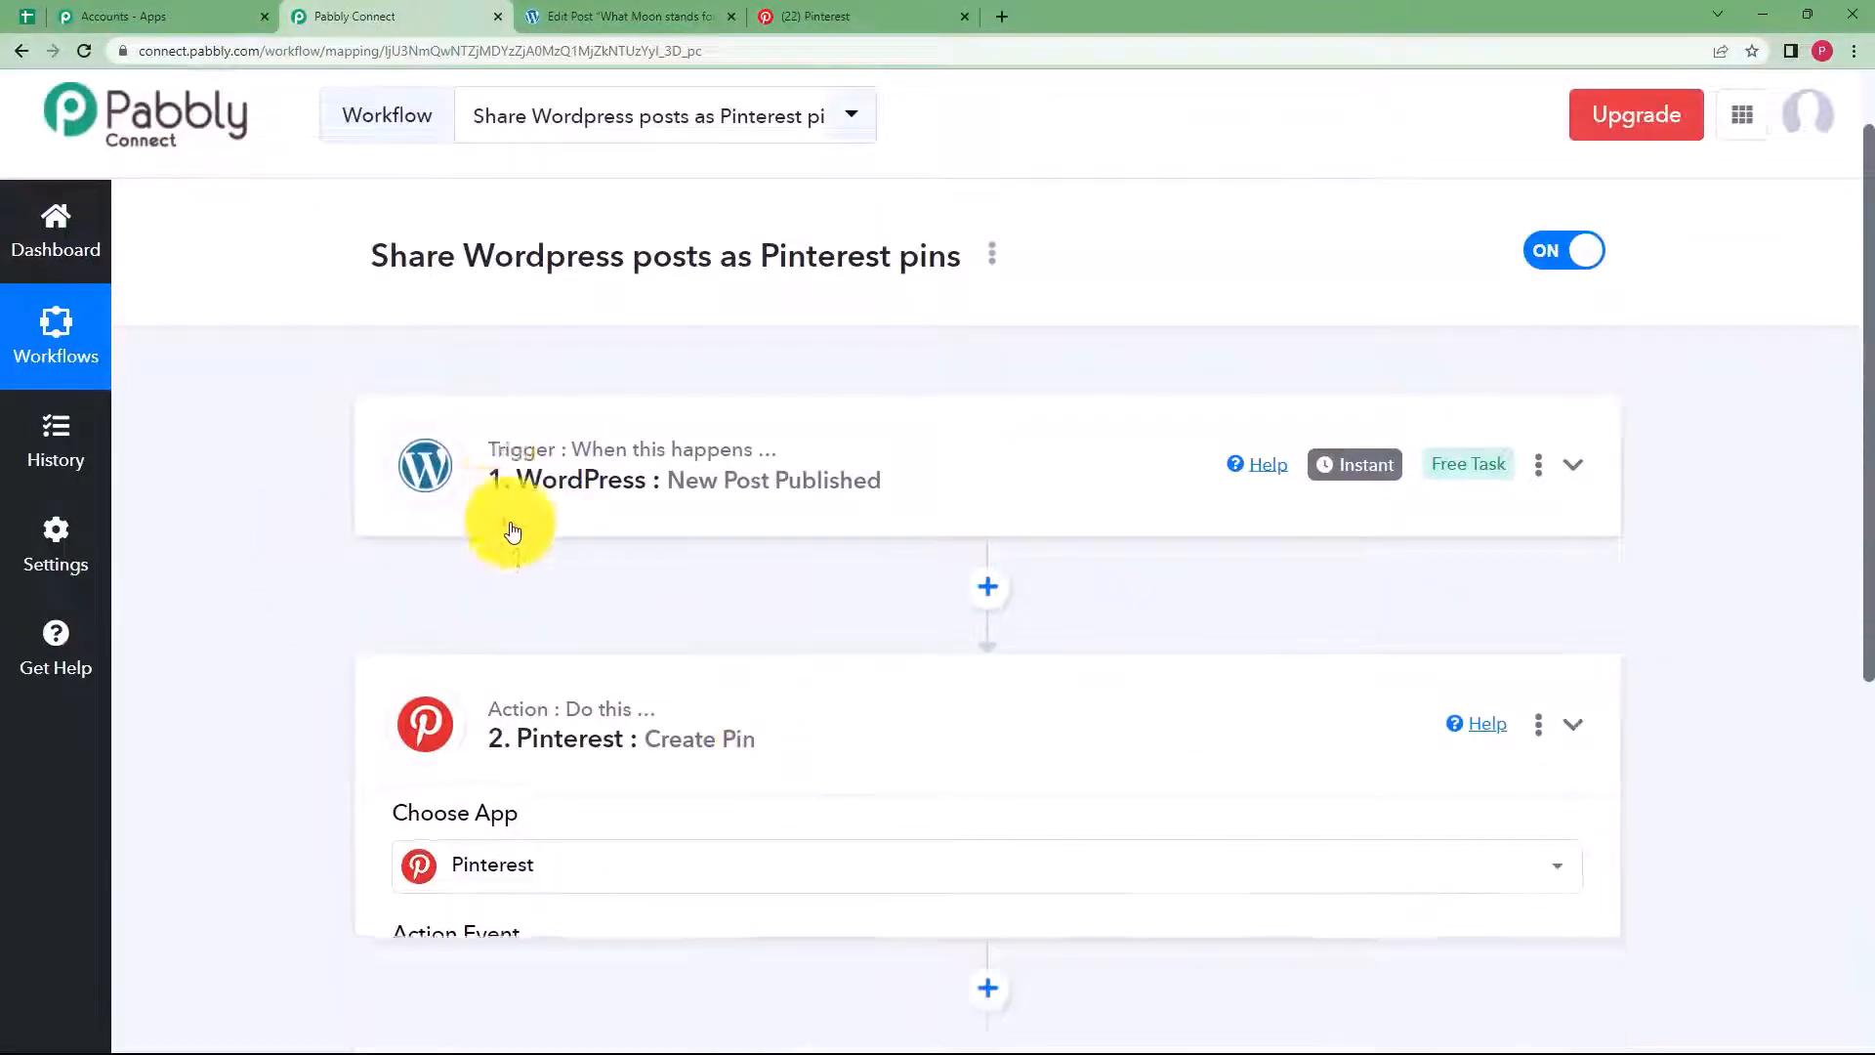